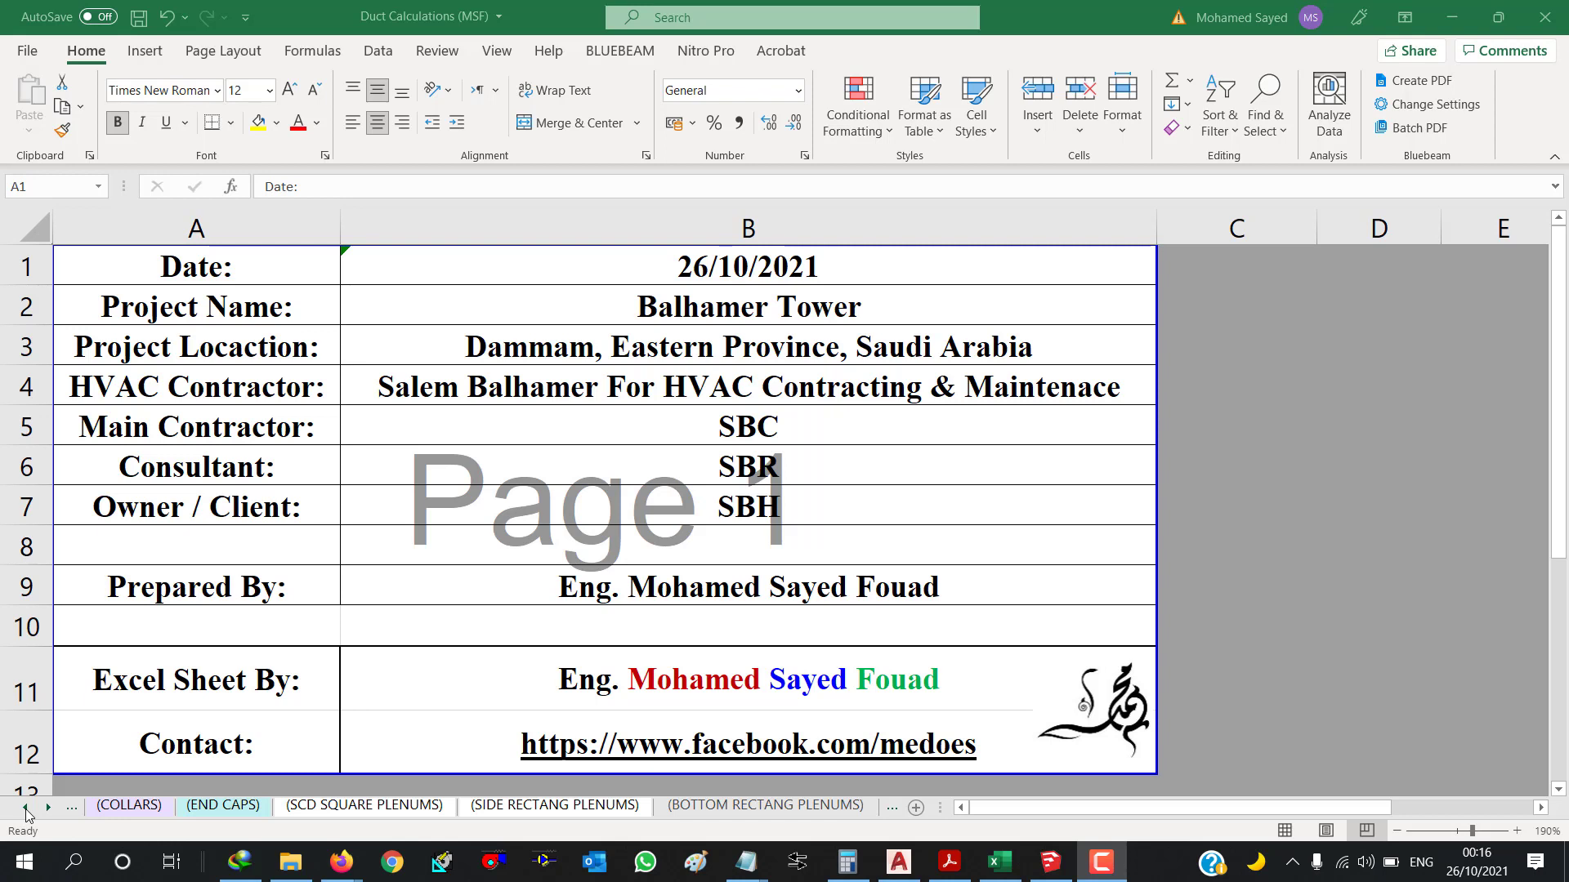
# Scroll back through the sheet tabs and view the TAKE-OFFS, COLLARS and END CAPS sheets
pyautogui.click(25, 808)
pyautogui.click(25, 808)
pyautogui.click(25, 808)
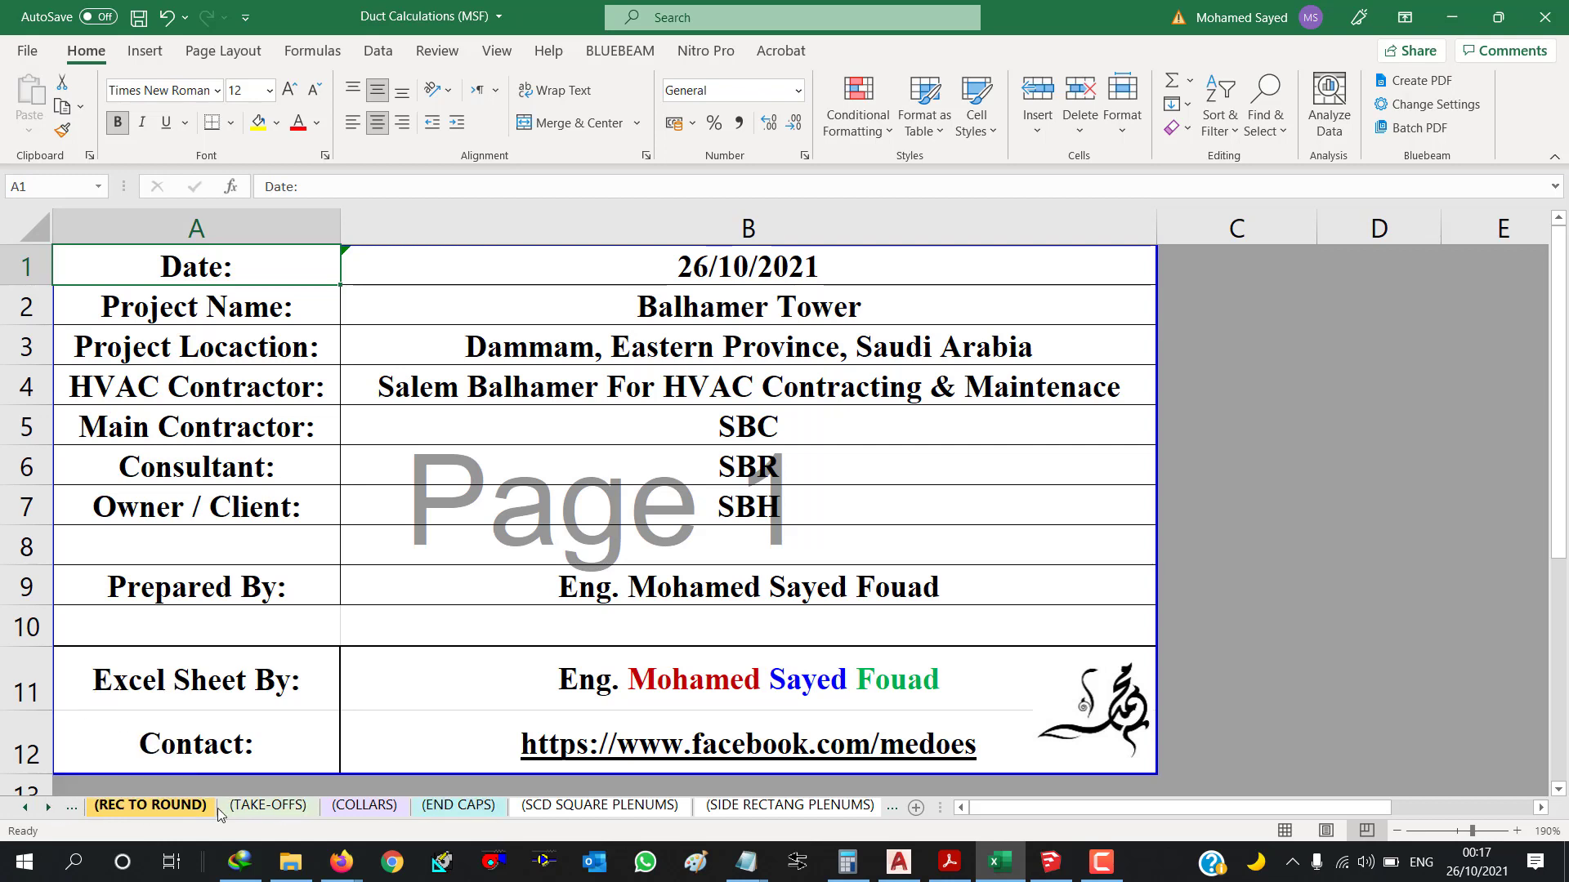
pyautogui.click(265, 807)
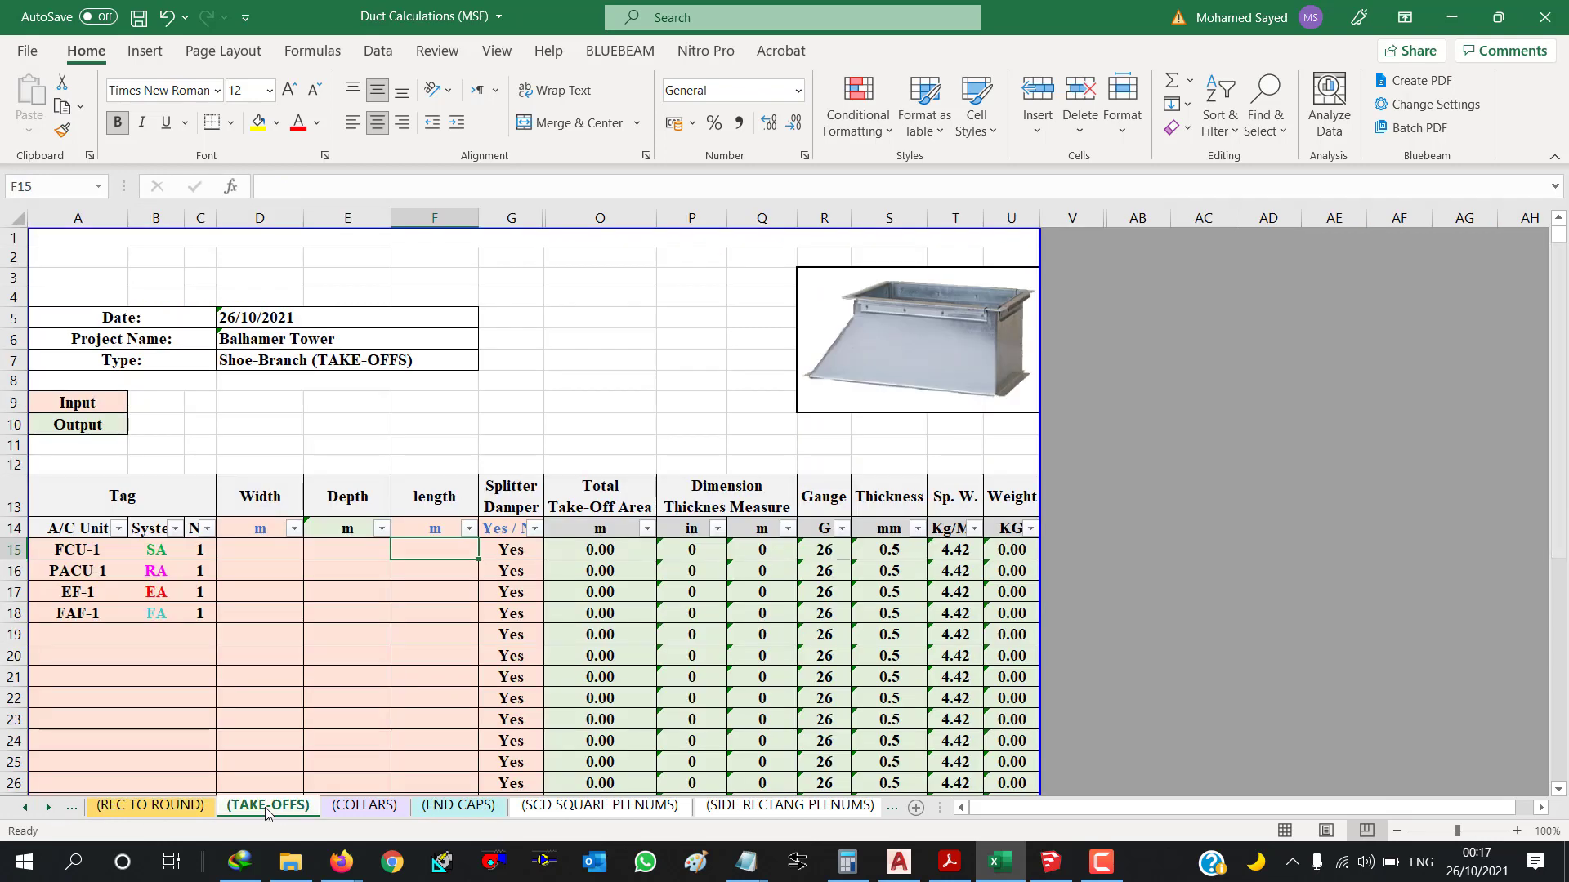
pyautogui.click(369, 807)
pyautogui.click(445, 810)
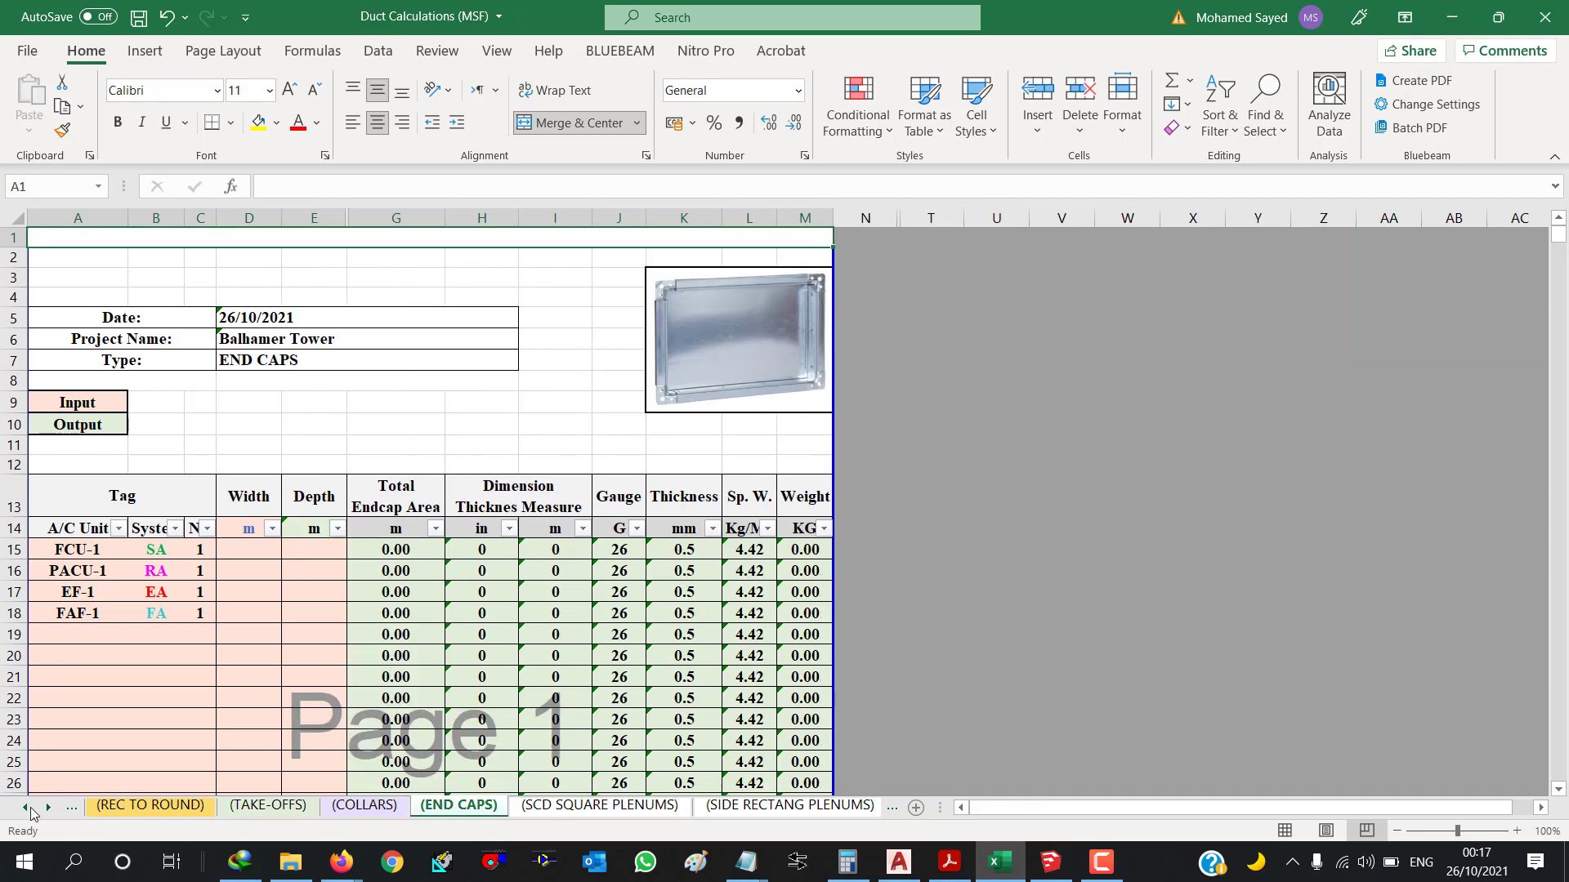
# Scroll forward and view the SCD SQUARE, SIDE RECTANG and BOTTOM RECTANG PLENUMS sheets
pyautogui.click(48, 810)
pyautogui.click(49, 810)
pyautogui.click(48, 811)
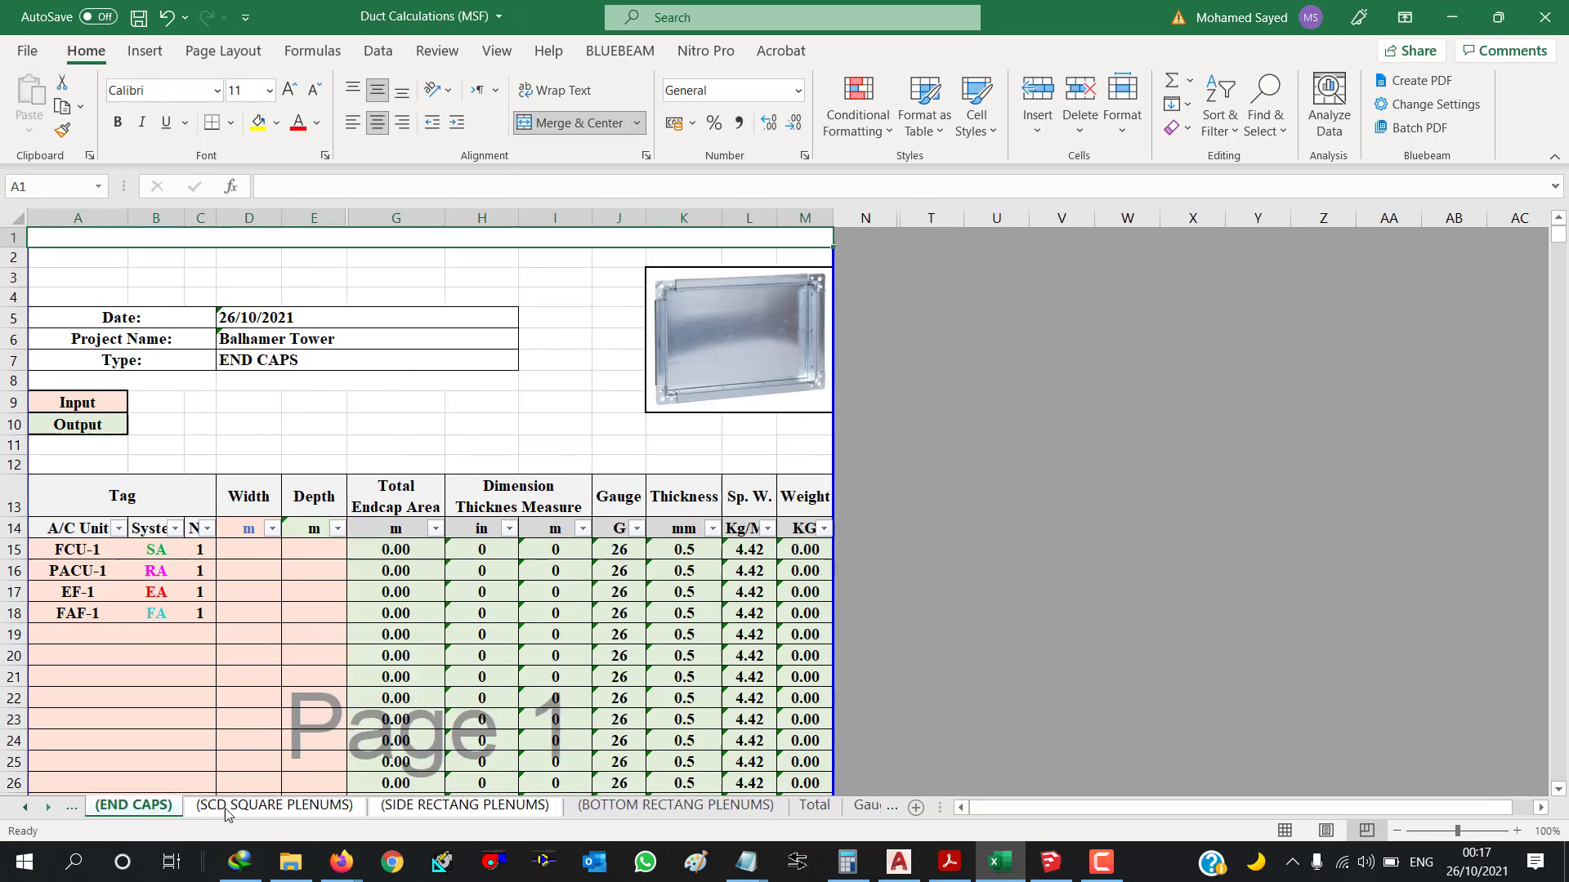
pyautogui.click(309, 809)
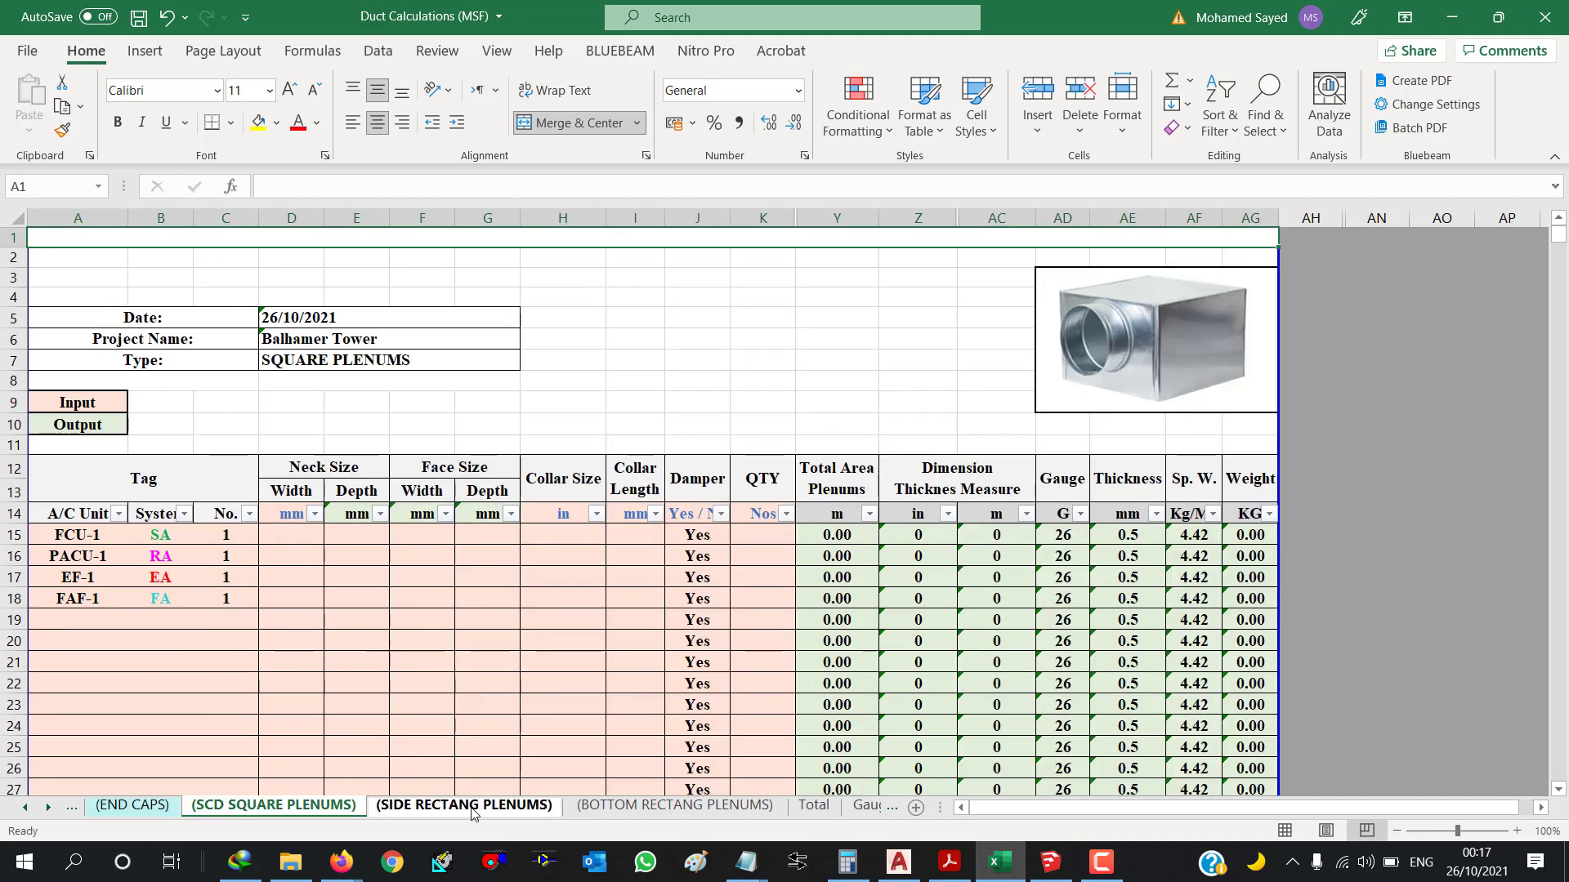
pyautogui.click(472, 809)
pyautogui.click(675, 807)
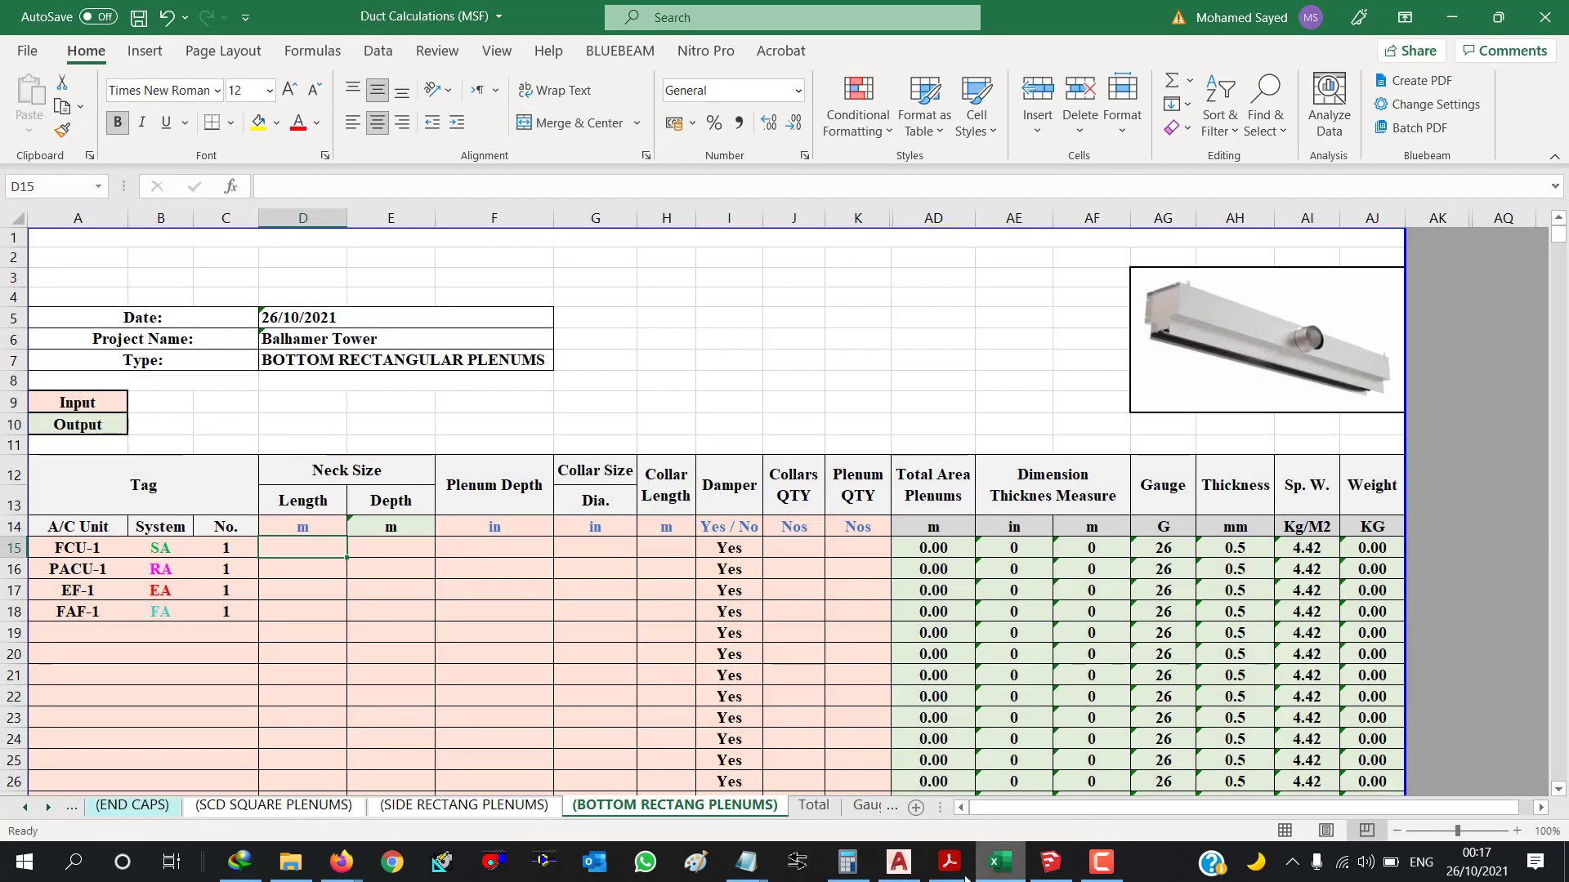
pyautogui.click(1051, 861)
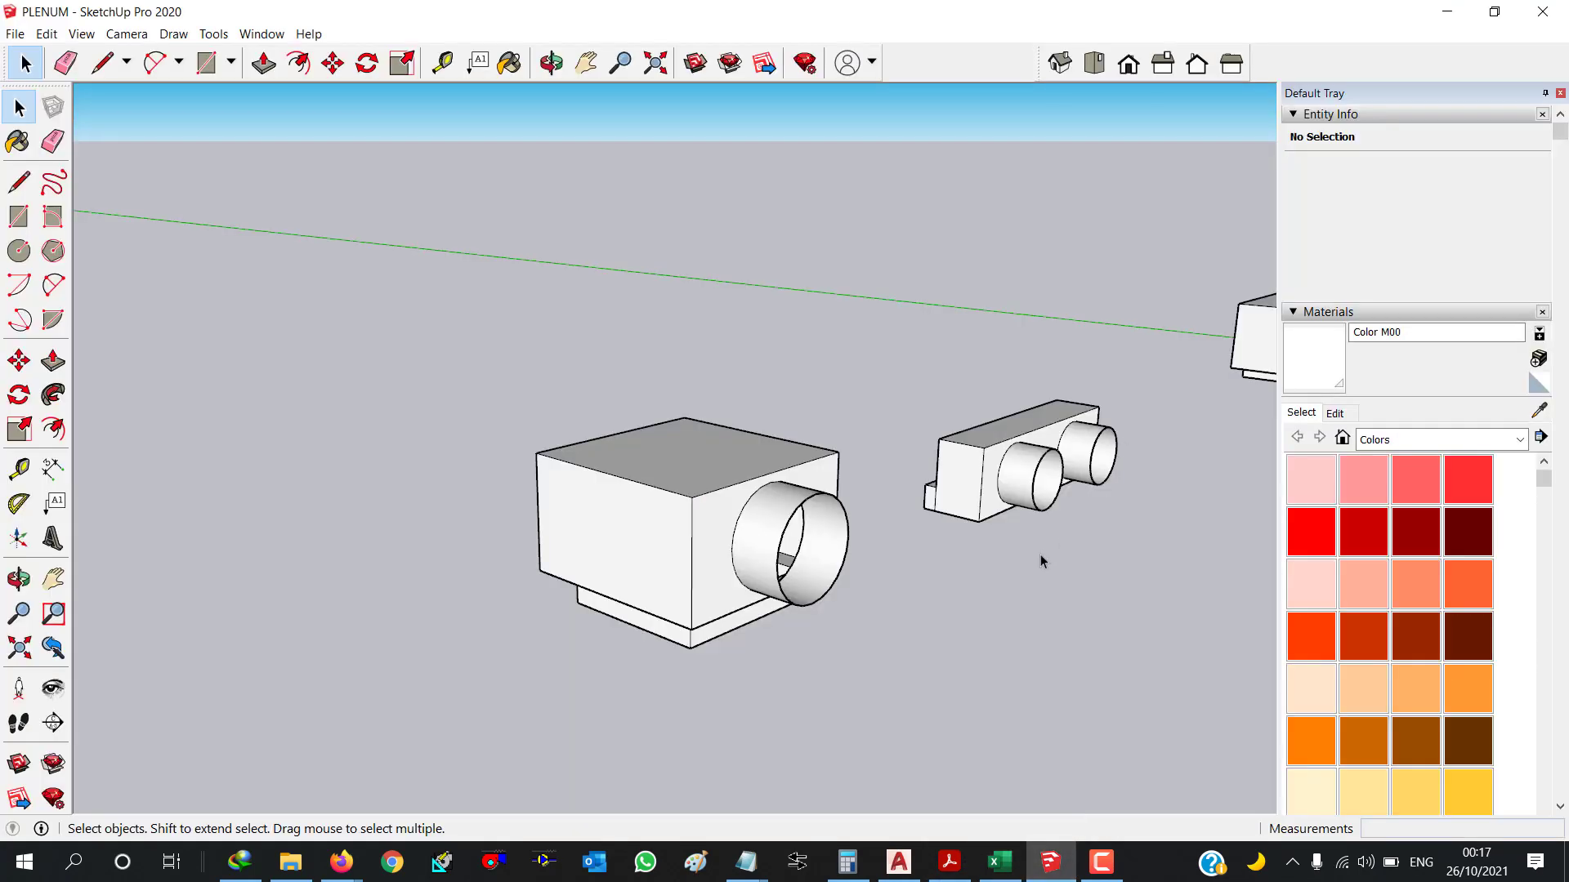
pyautogui.moveTo(1041, 561); pyautogui.dragTo(805, 641)
pyautogui.scroll(-2, 658, 643)
pyautogui.moveTo(659, 642); pyautogui.dragTo(866, 646)
pyautogui.scroll(3, 911, 654)
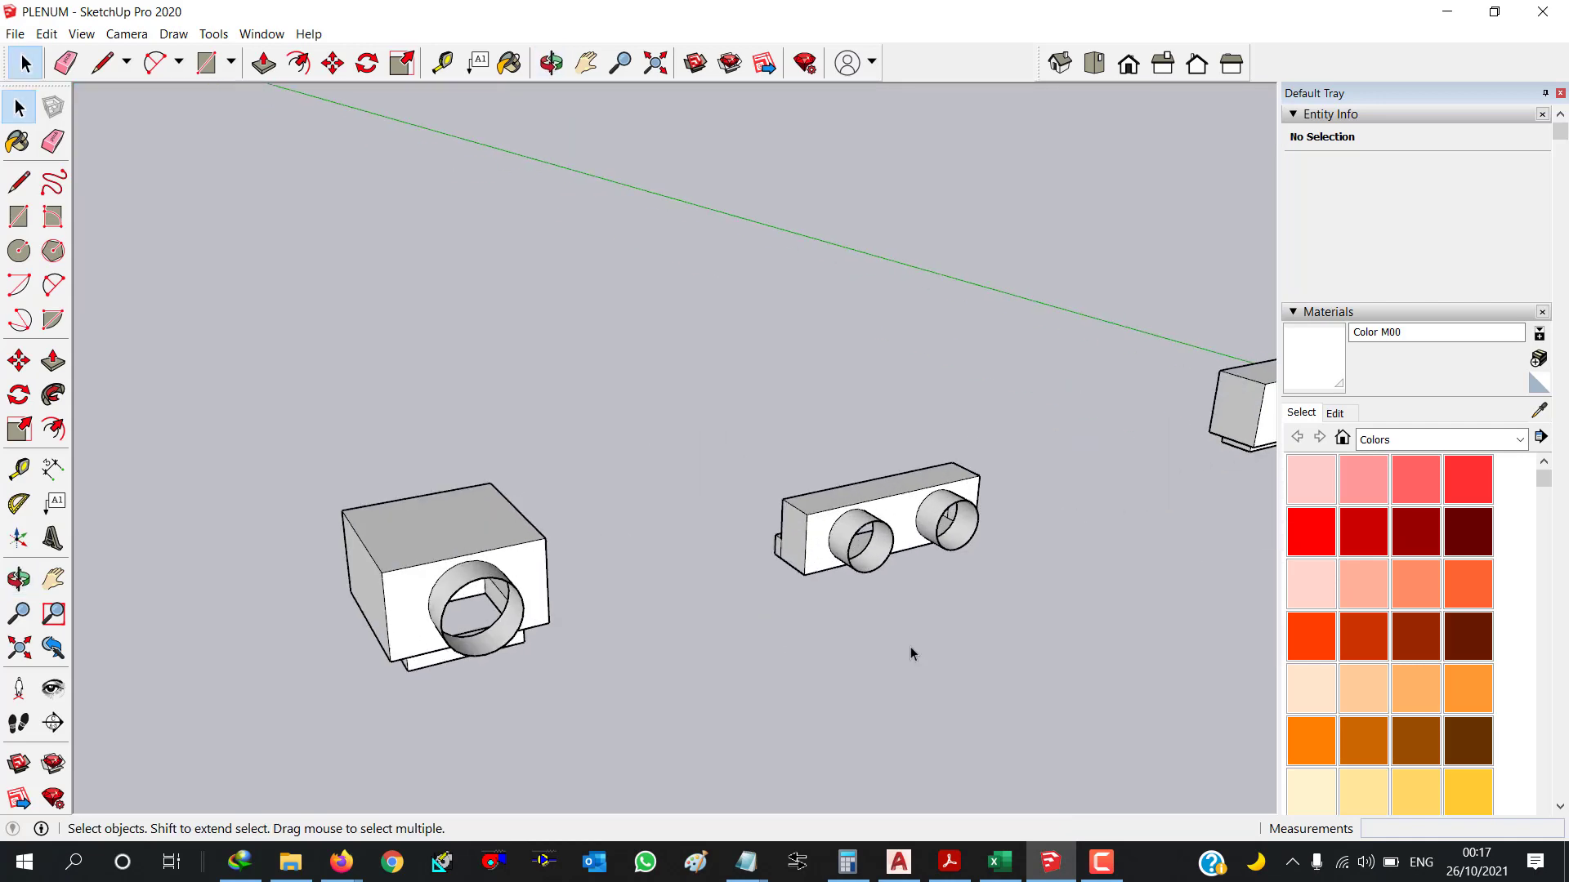
pyautogui.scroll(2, 911, 654)
pyautogui.moveTo(501, 420)
pyautogui.mouseDown()
pyautogui.moveTo(411, 289)
pyautogui.moveTo(480, 494)
pyautogui.mouseUp()
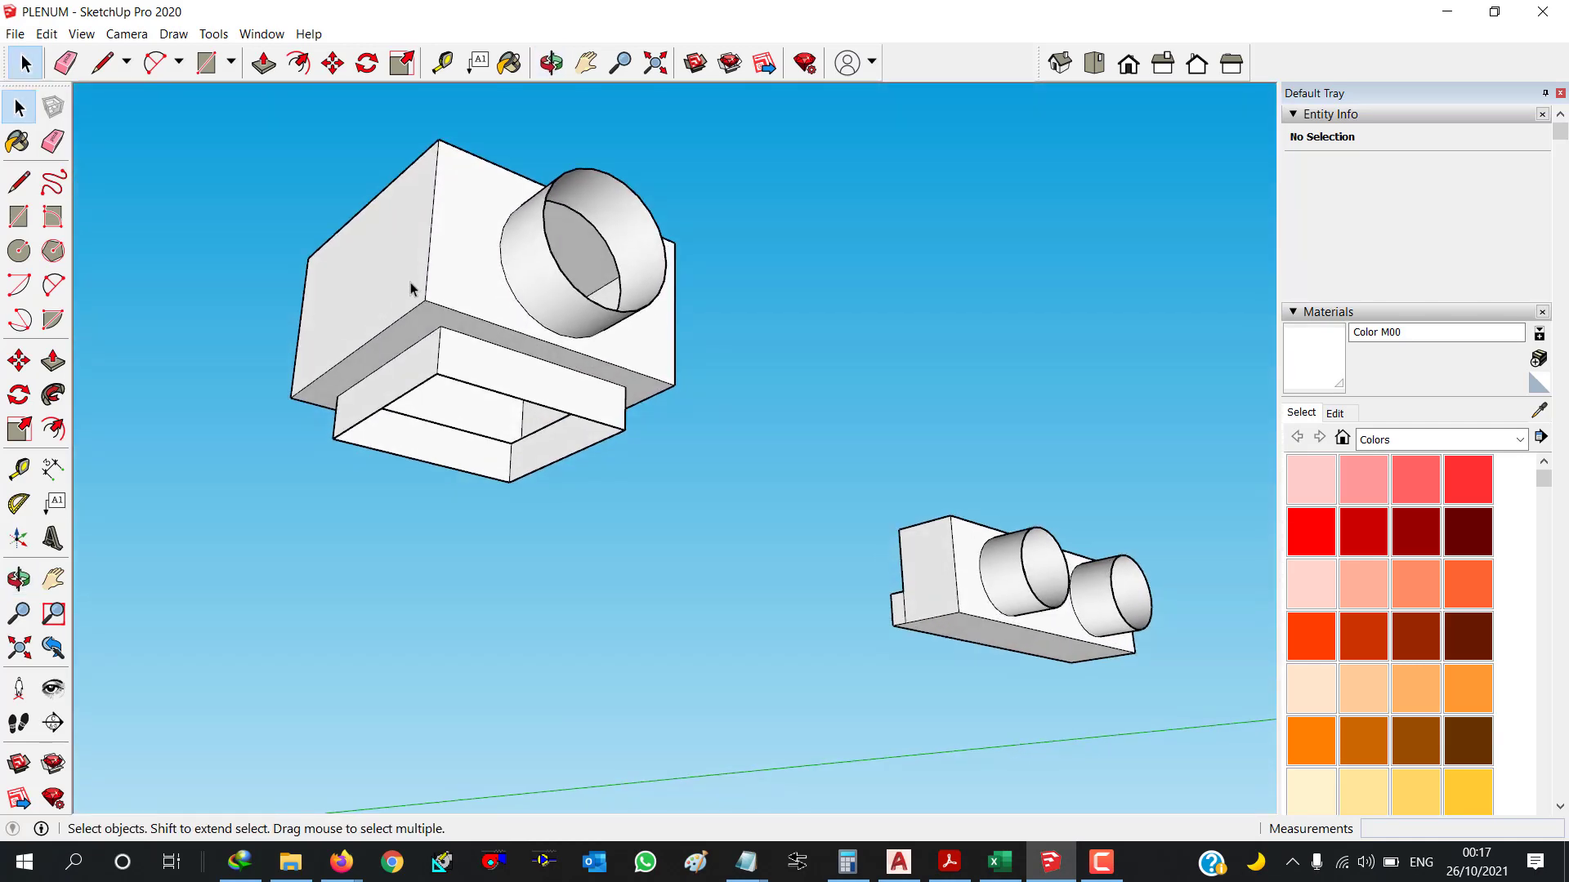
pyautogui.tripleClick(411, 289)
pyautogui.moveTo(438, 419)
pyautogui.mouseDown()
pyautogui.moveTo(506, 499)
pyautogui.moveTo(613, 473)
pyautogui.mouseUp()
pyautogui.click(609, 507)
pyautogui.scroll(4, 805, 494)
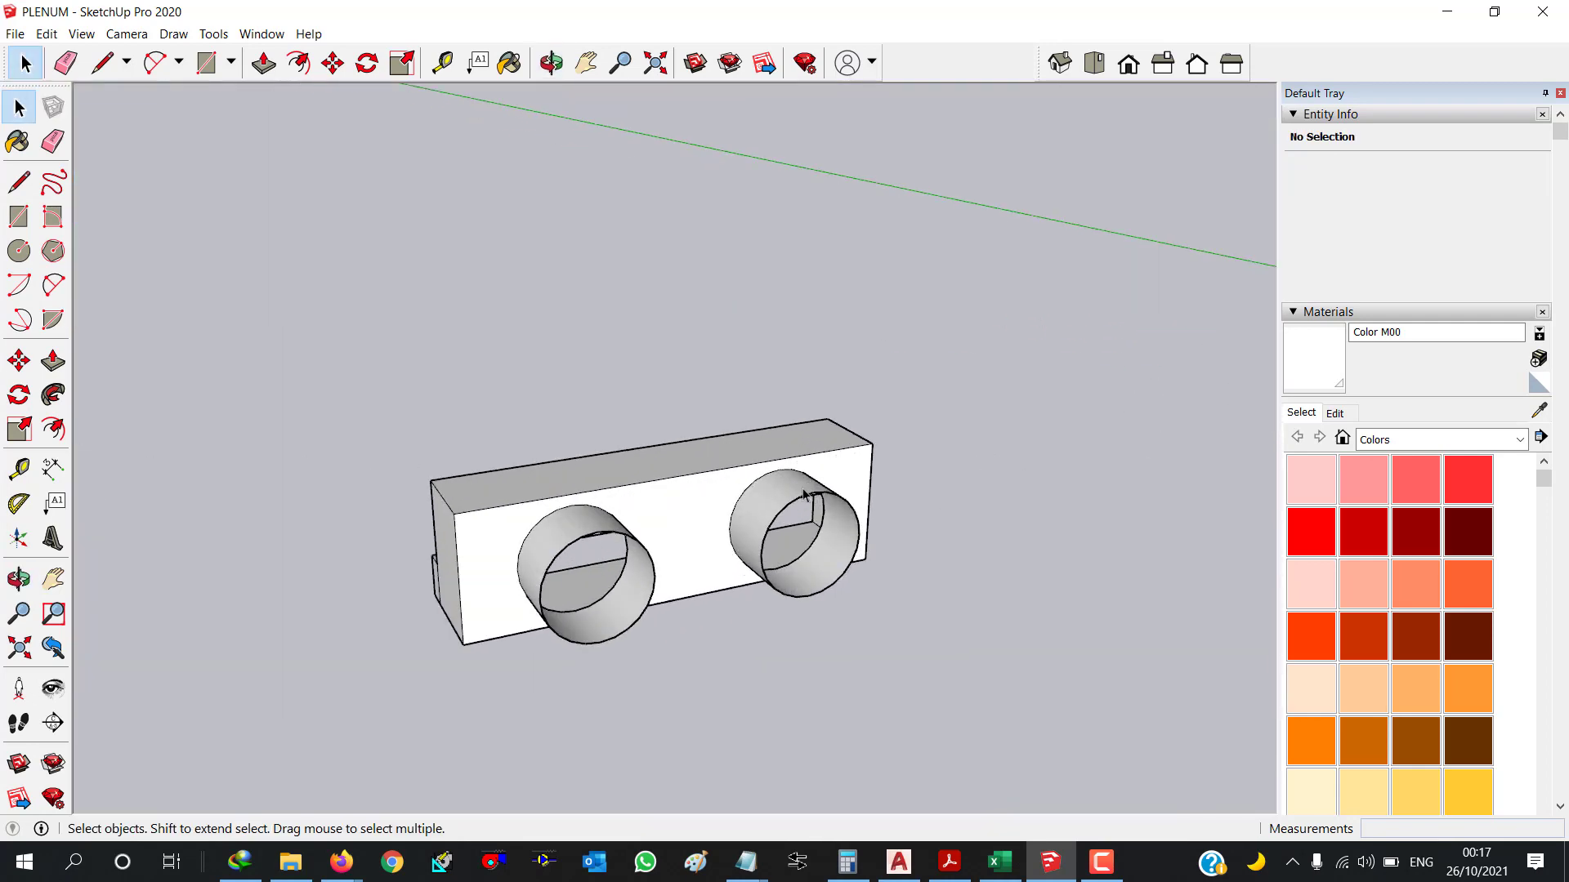
pyautogui.moveTo(804, 495)
pyautogui.mouseDown()
pyautogui.moveTo(903, 550)
pyautogui.moveTo(620, 609)
pyautogui.moveTo(817, 424)
pyautogui.moveTo(724, 530)
pyautogui.mouseUp()
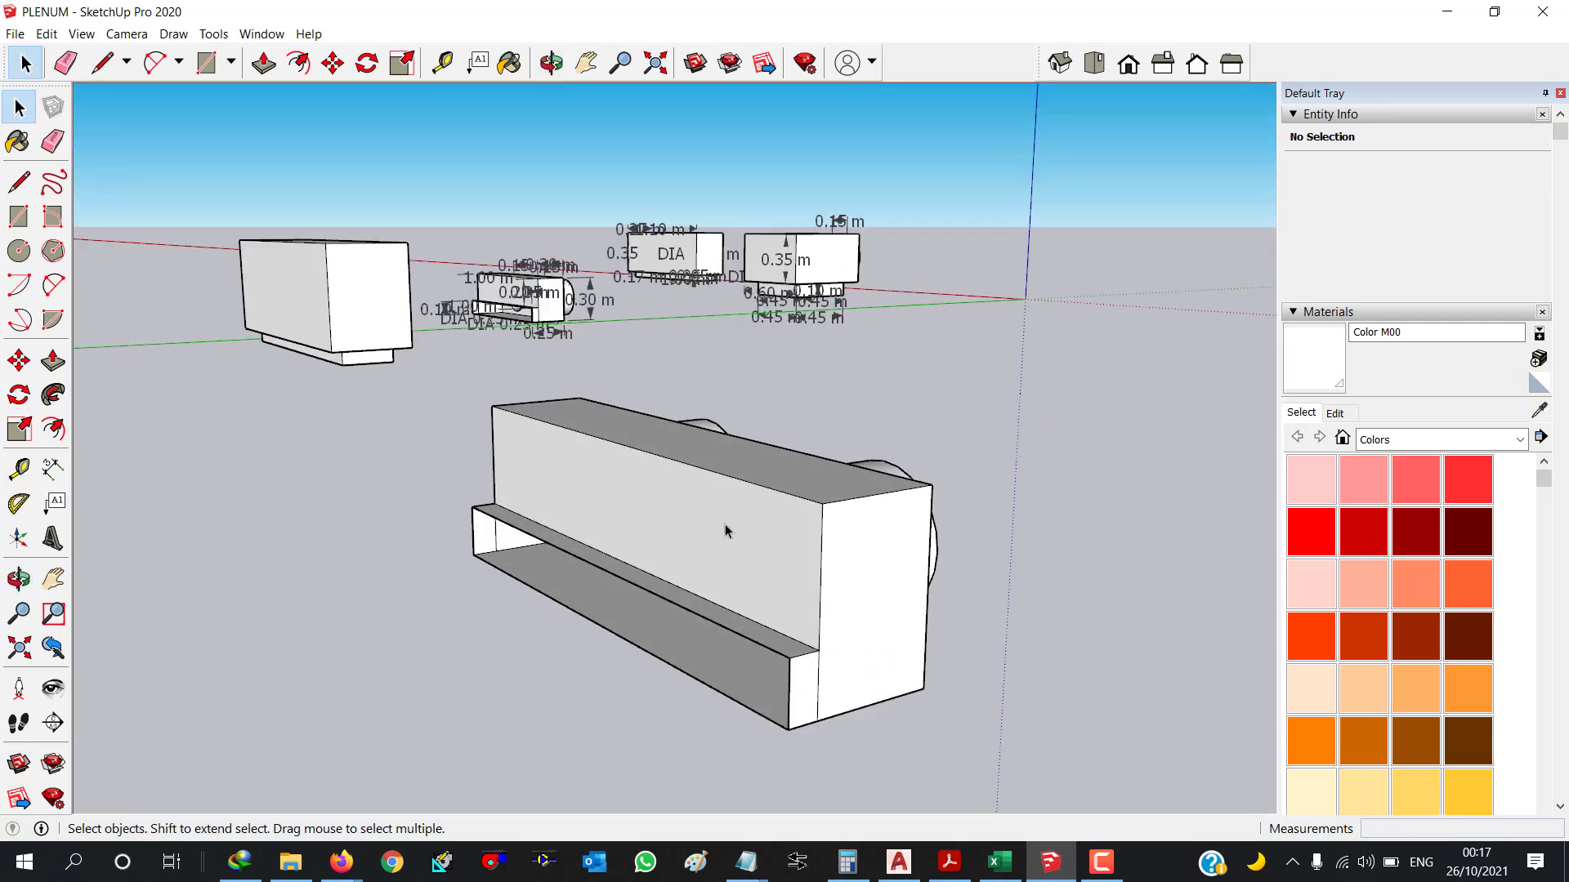
pyautogui.click(676, 650)
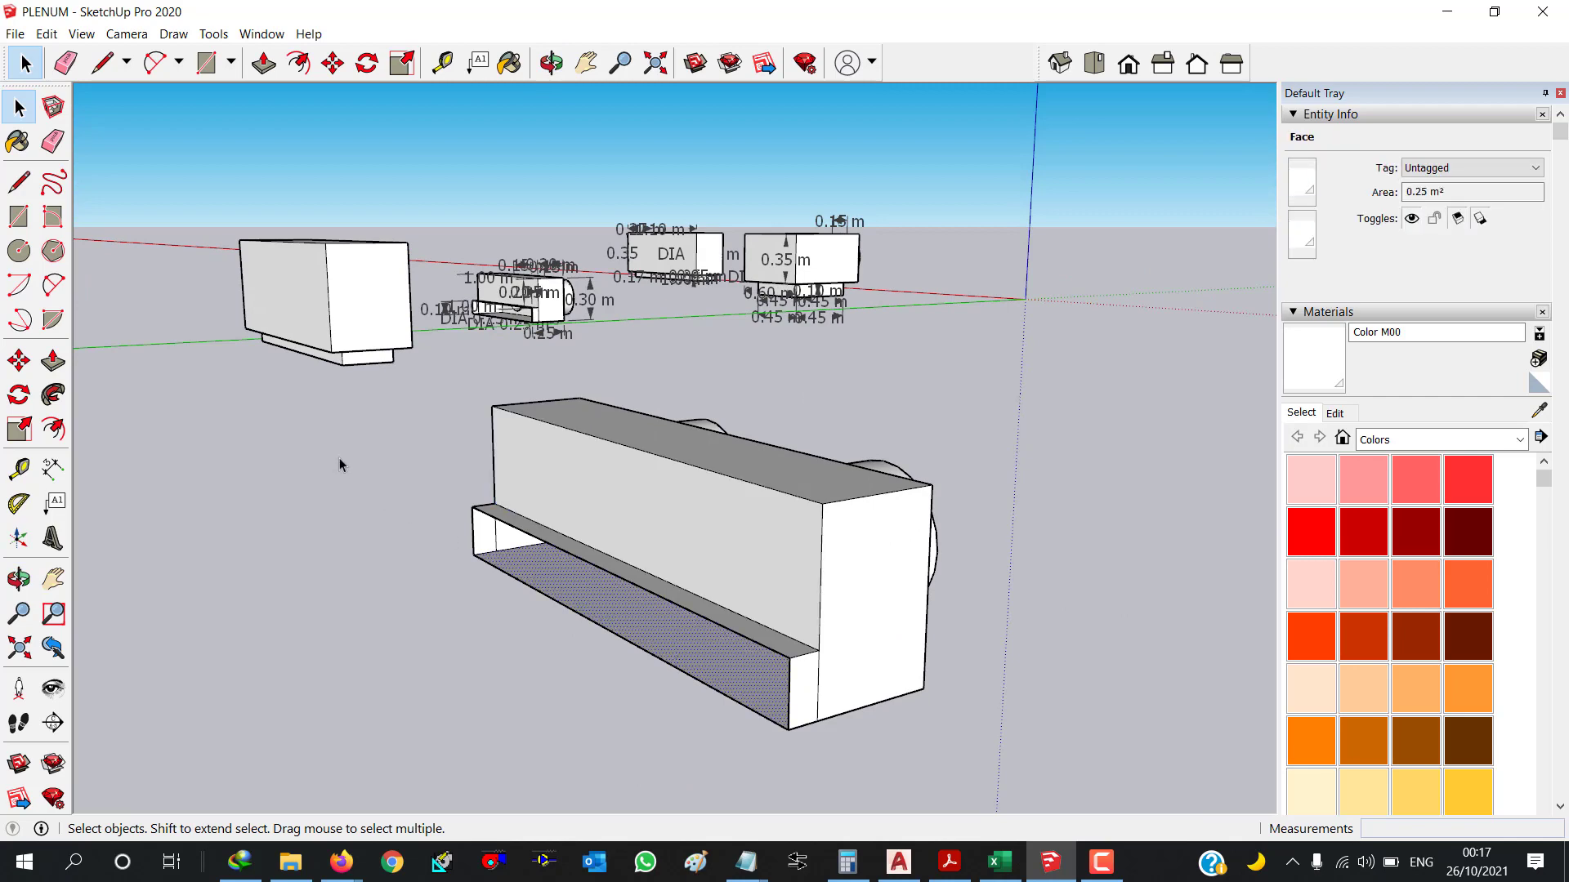
pyautogui.moveTo(340, 464); pyautogui.dragTo(847, 777)
pyautogui.moveTo(711, 725); pyautogui.dragTo(341, 617)
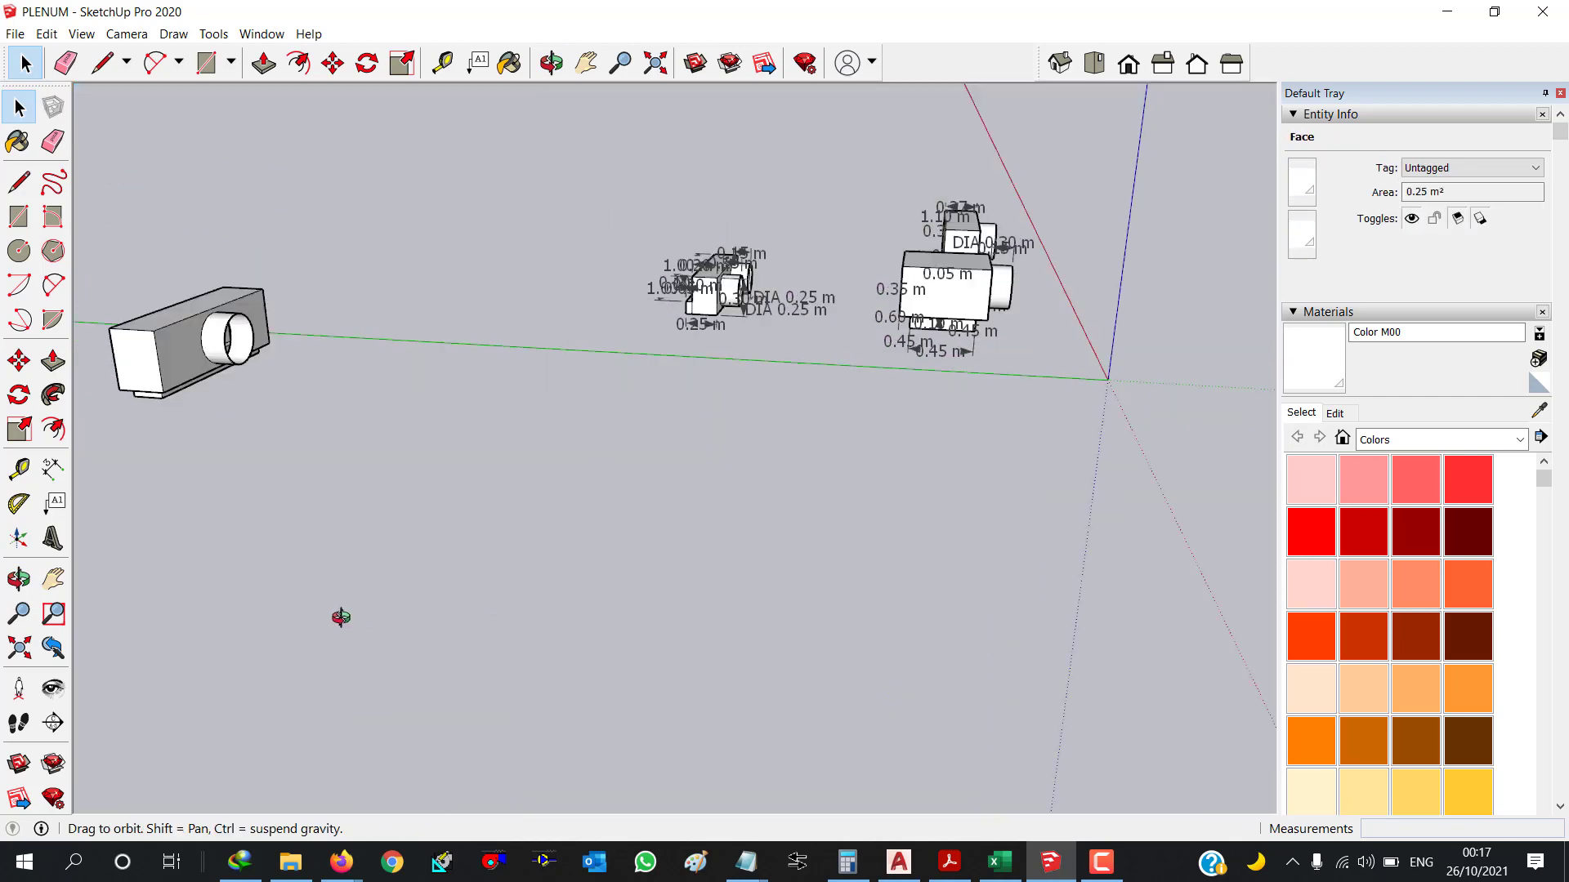
pyautogui.click(1036, 662)
pyautogui.scroll(5, 244, 526)
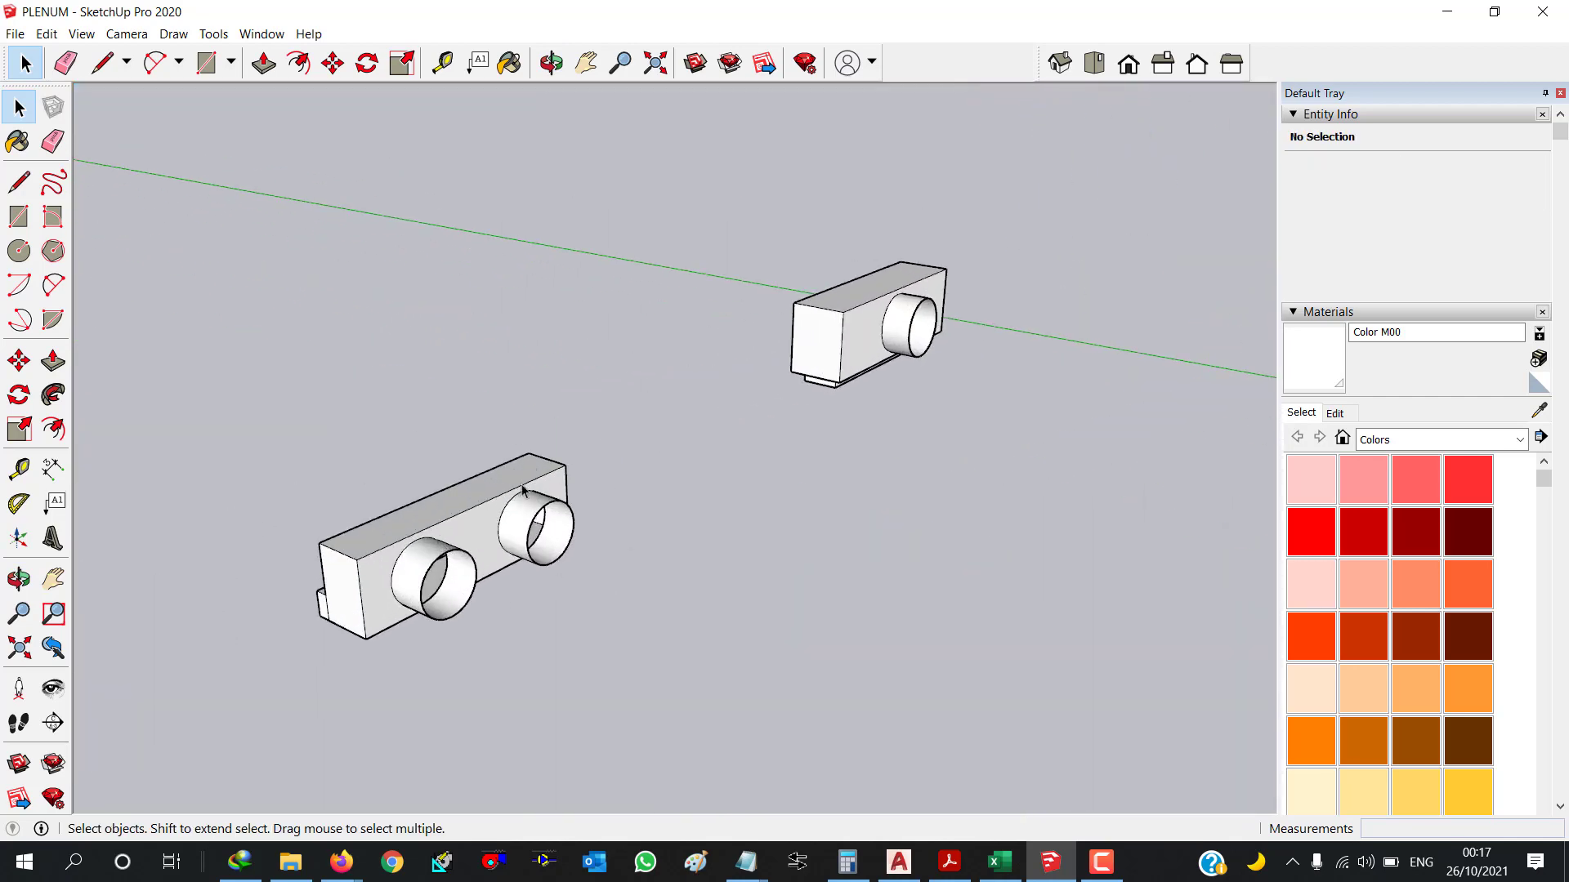
pyautogui.scroll(-3, 491, 612)
pyautogui.moveTo(458, 737); pyautogui.dragTo(814, 501)
pyautogui.scroll(3, 663, 613)
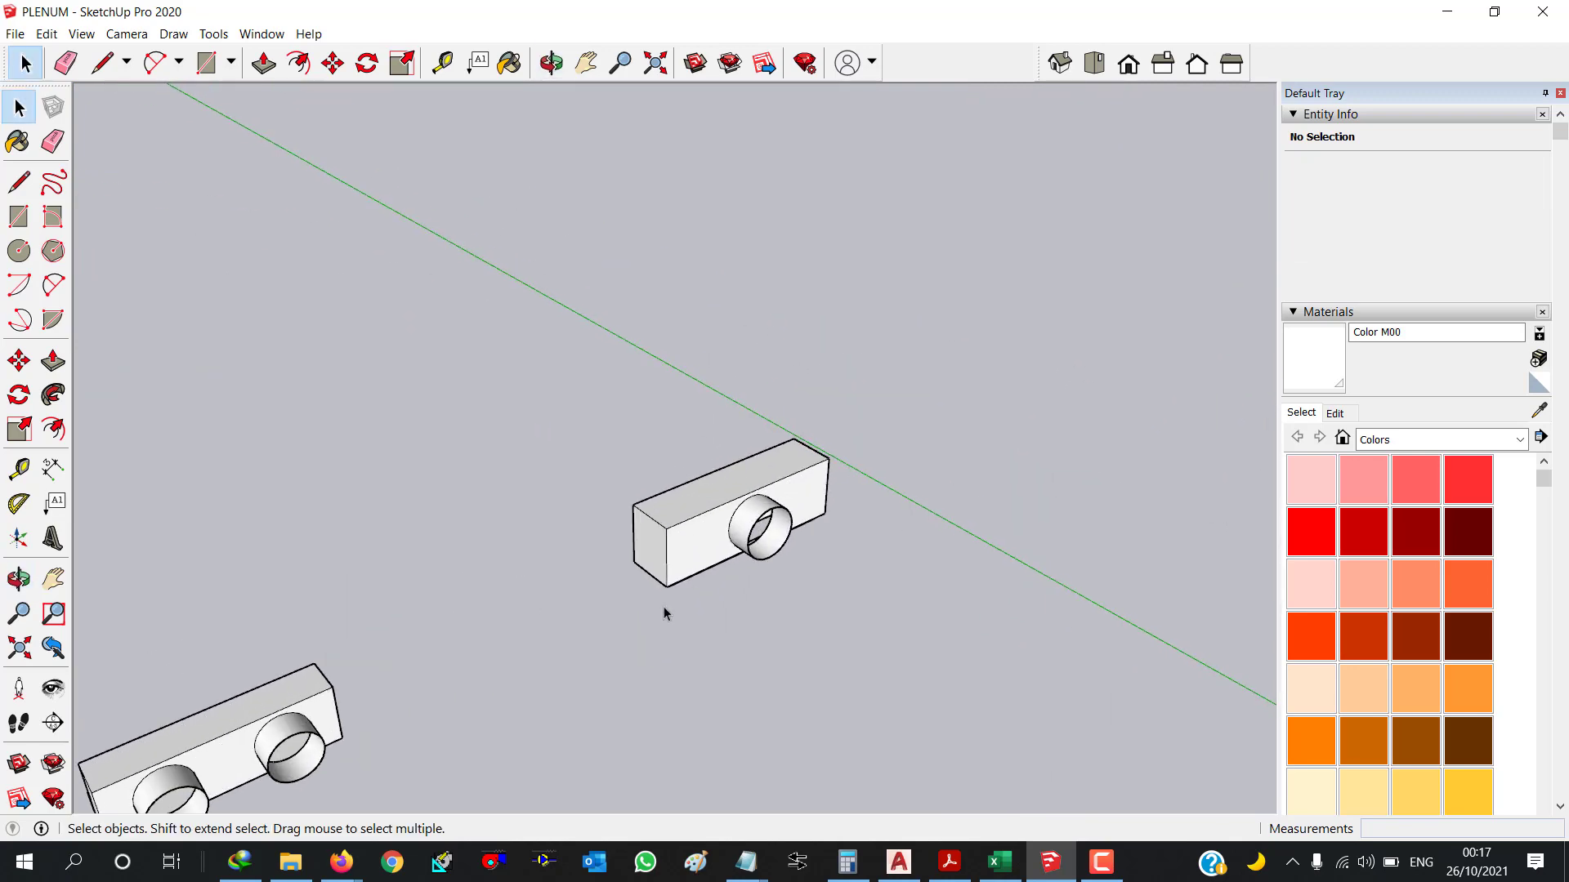
pyautogui.moveTo(663, 606); pyautogui.dragTo(718, 396)
pyautogui.scroll(3, 693, 480)
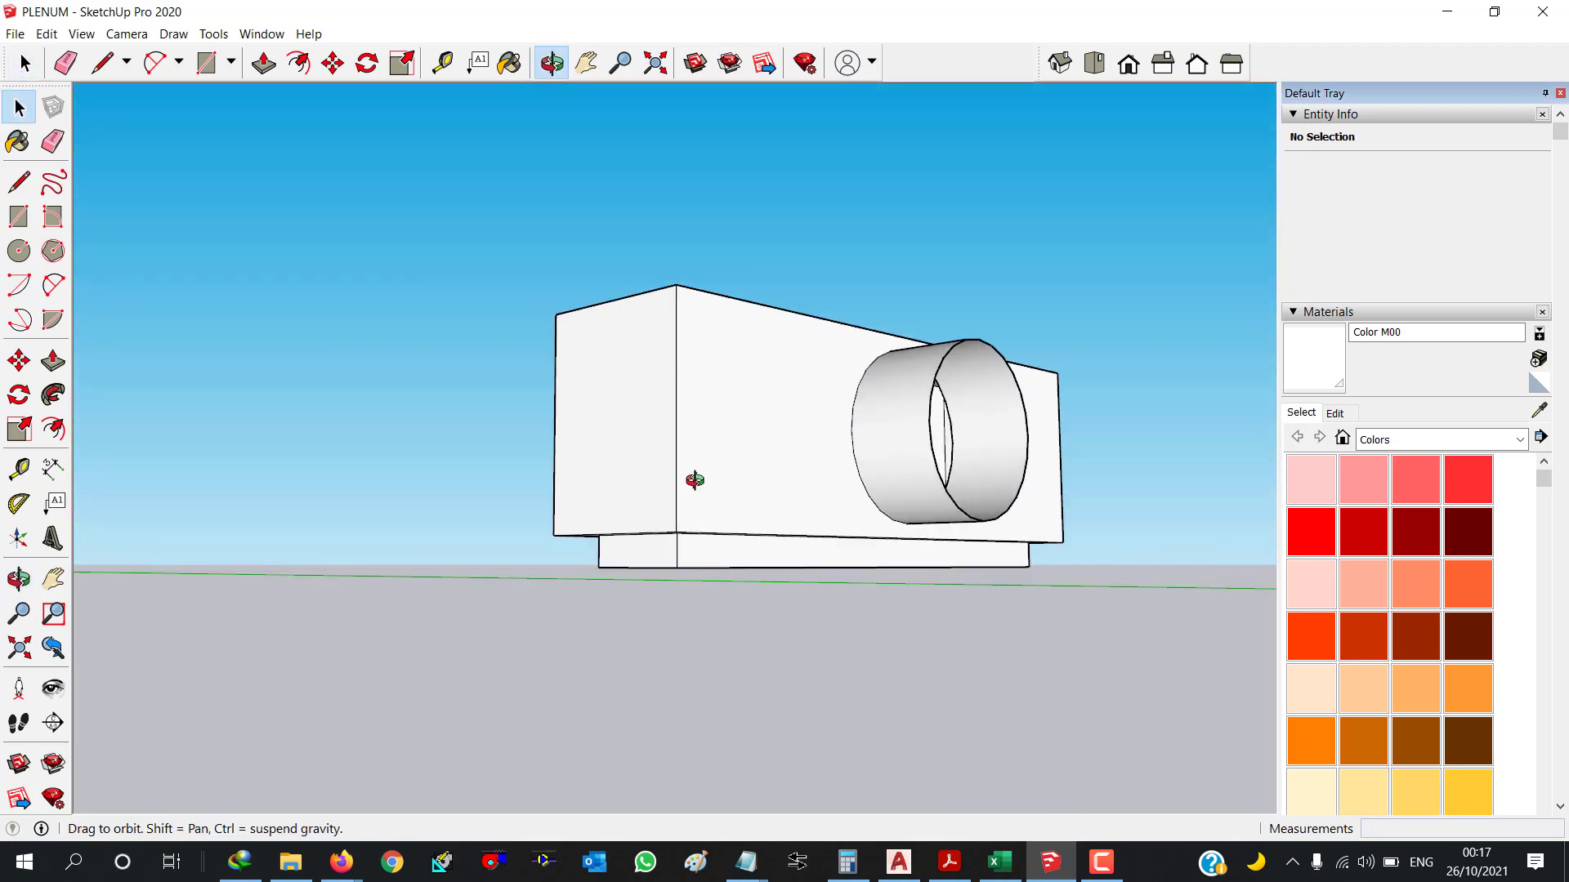
pyautogui.moveTo(693, 481); pyautogui.dragTo(715, 449)
pyautogui.press('space')
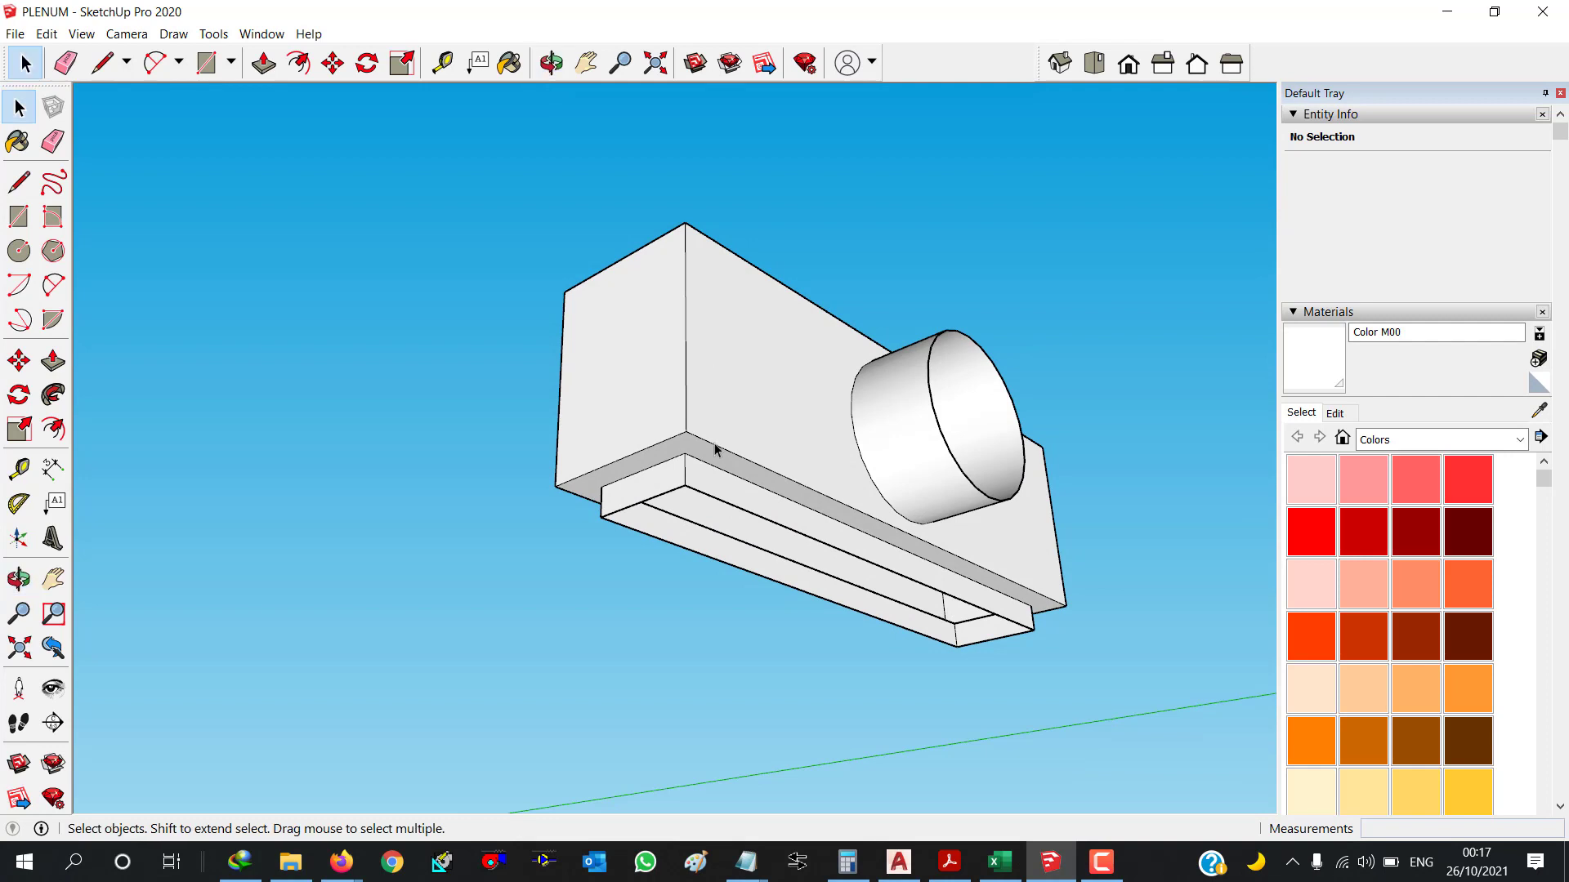
pyautogui.scroll(2, 715, 449)
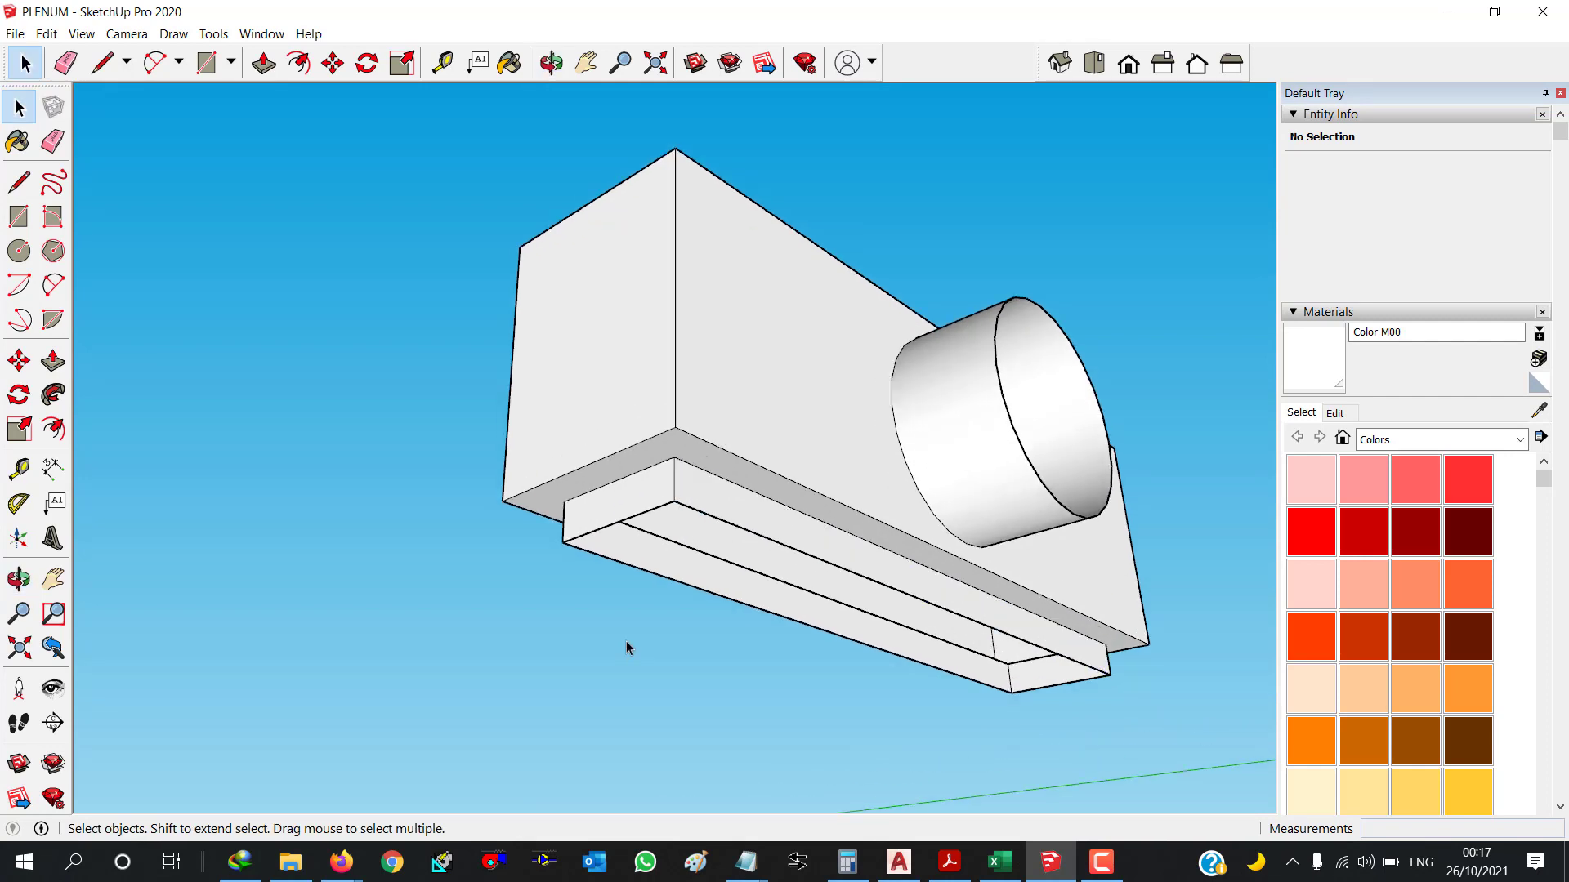
pyautogui.scroll(-2, 486, 490)
pyautogui.moveTo(489, 380); pyautogui.dragTo(571, 623)
pyautogui.scroll(-2, 1129, 508)
pyautogui.scroll(-3, 1157, 520)
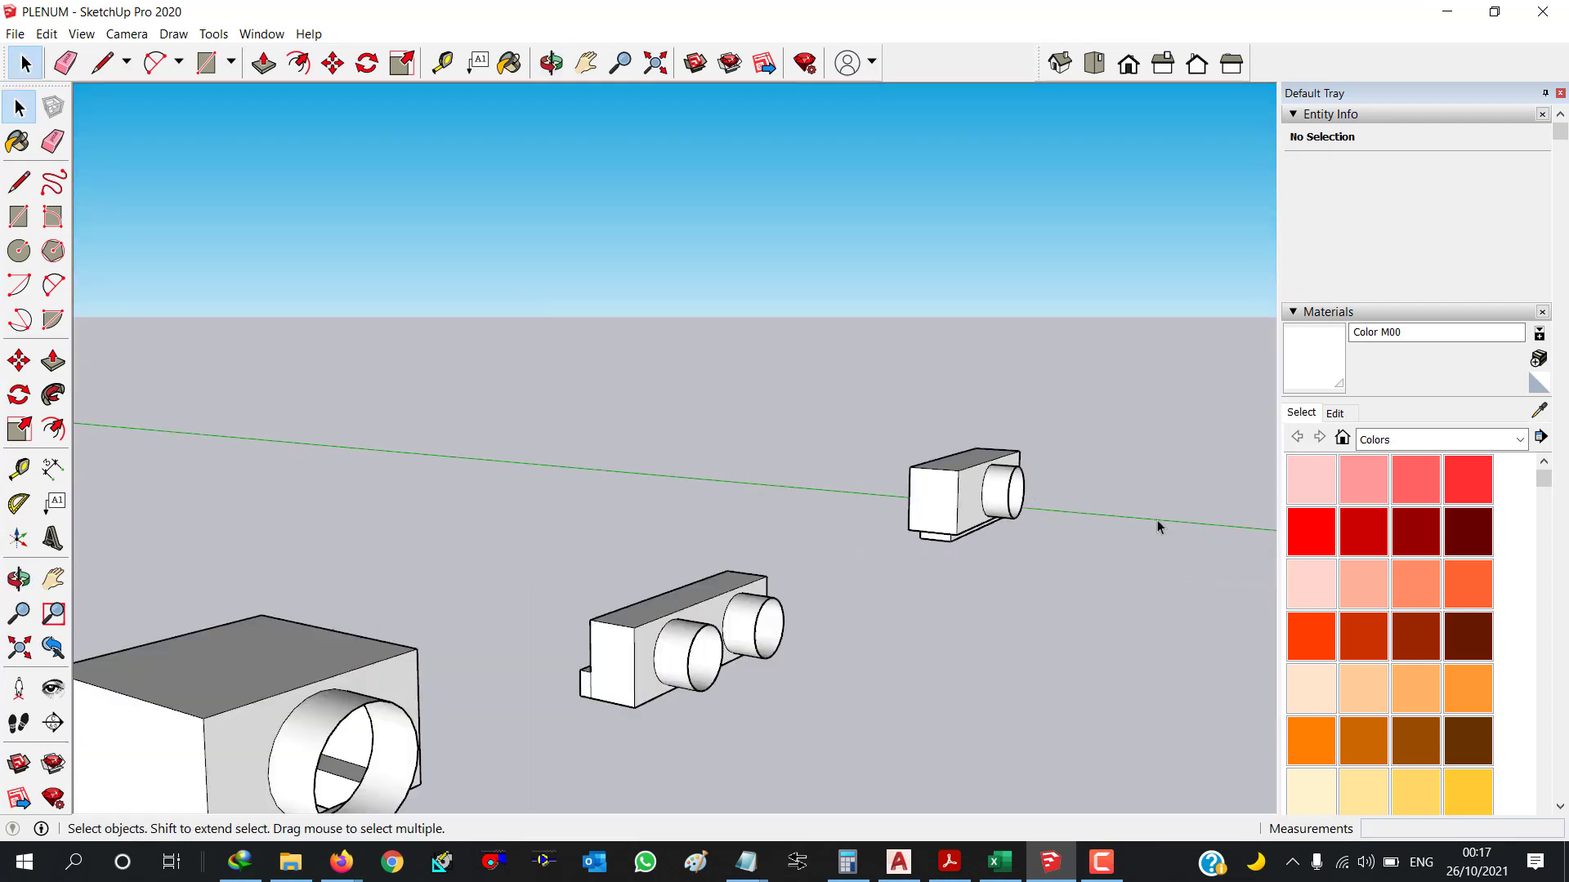
pyautogui.moveTo(1157, 520)
pyautogui.mouseDown()
pyautogui.moveTo(544, 607)
pyautogui.moveTo(442, 642)
pyautogui.moveTo(501, 742)
pyautogui.moveTo(458, 427)
pyautogui.moveTo(401, 628)
pyautogui.moveTo(728, 519)
pyautogui.moveTo(581, 392)
pyautogui.moveTo(657, 366)
pyautogui.moveTo(712, 574)
pyautogui.moveTo(766, 395)
pyautogui.moveTo(954, 291)
pyautogui.mouseUp()
pyautogui.scroll(2, 442, 641)
pyautogui.scroll(1, 469, 564)
# Select the front plenum box and the middle plenum's top face, then clear the selection
pyautogui.click(471, 564)
pyautogui.press('space')
pyautogui.click(693, 363)
pyautogui.click(712, 574)
# Zoom and orbit the view to look down on the three plenum boxes
pyautogui.scroll(5, 630, 245)
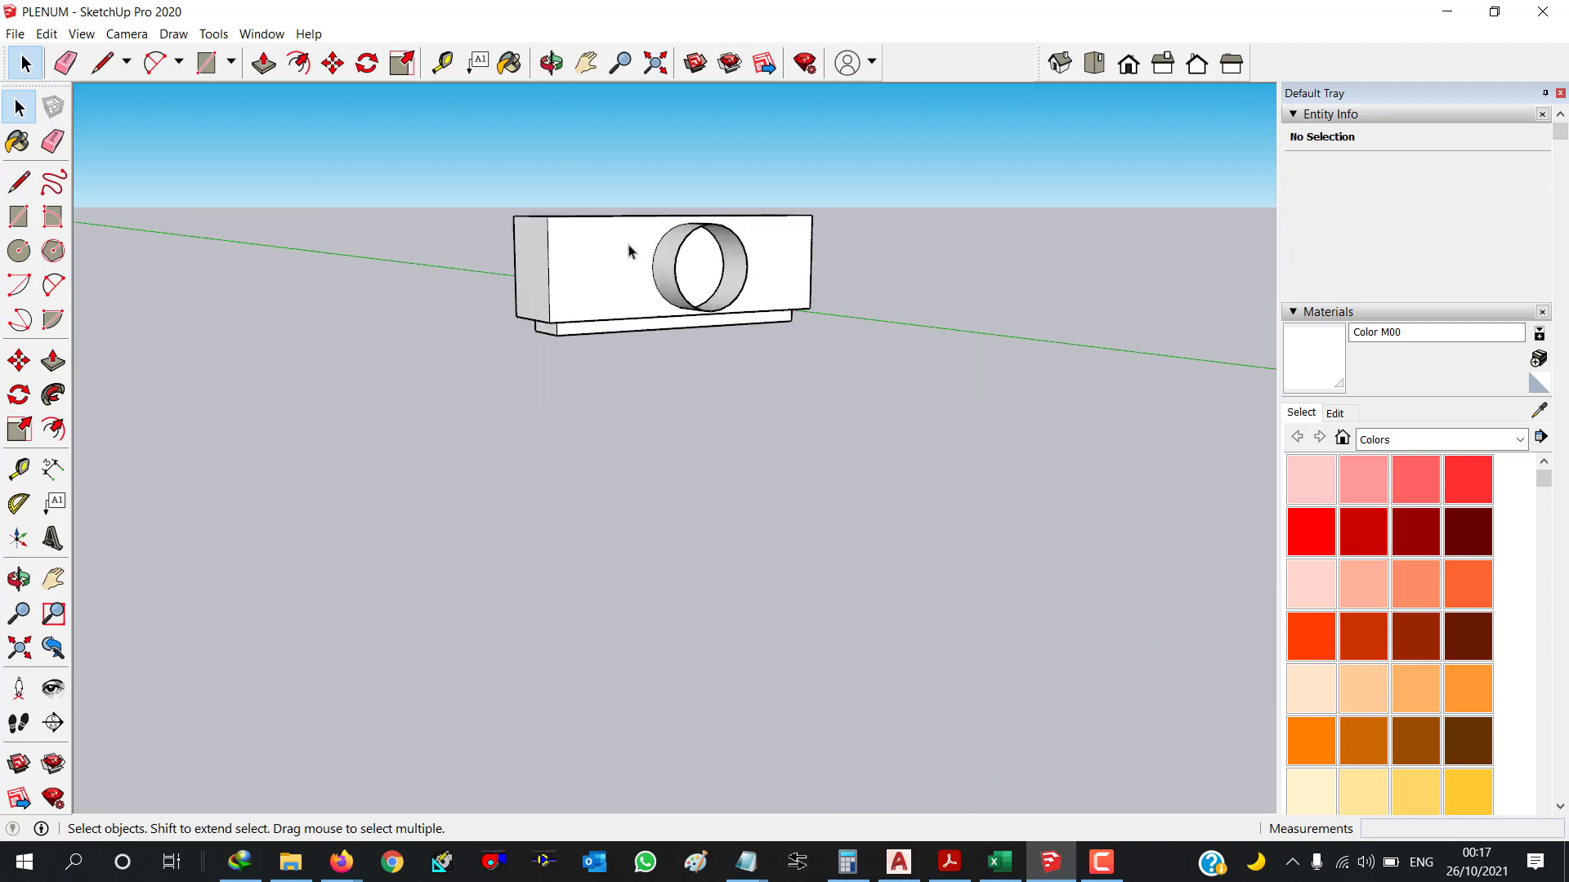
pyautogui.moveTo(630, 245)
pyautogui.mouseDown()
pyautogui.moveTo(591, 158)
pyautogui.moveTo(524, 384)
pyautogui.mouseUp()
pyautogui.scroll(3, 591, 359)
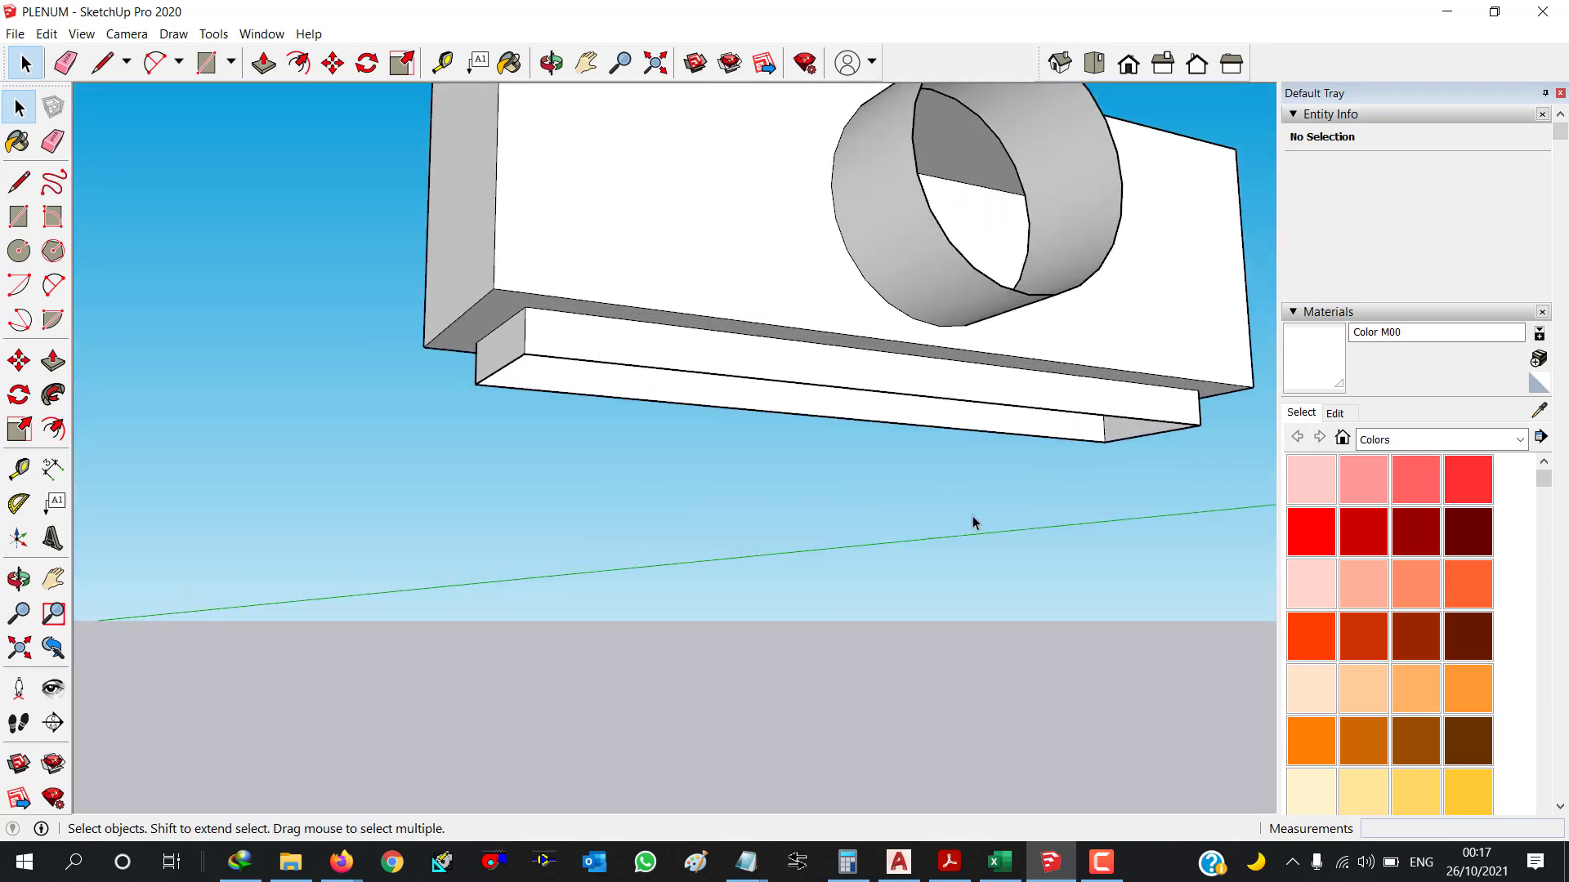
pyautogui.scroll(-3, 952, 531)
pyautogui.scroll(2, 799, 441)
pyautogui.scroll(-4, 1107, 578)
pyautogui.scroll(-2, 1106, 578)
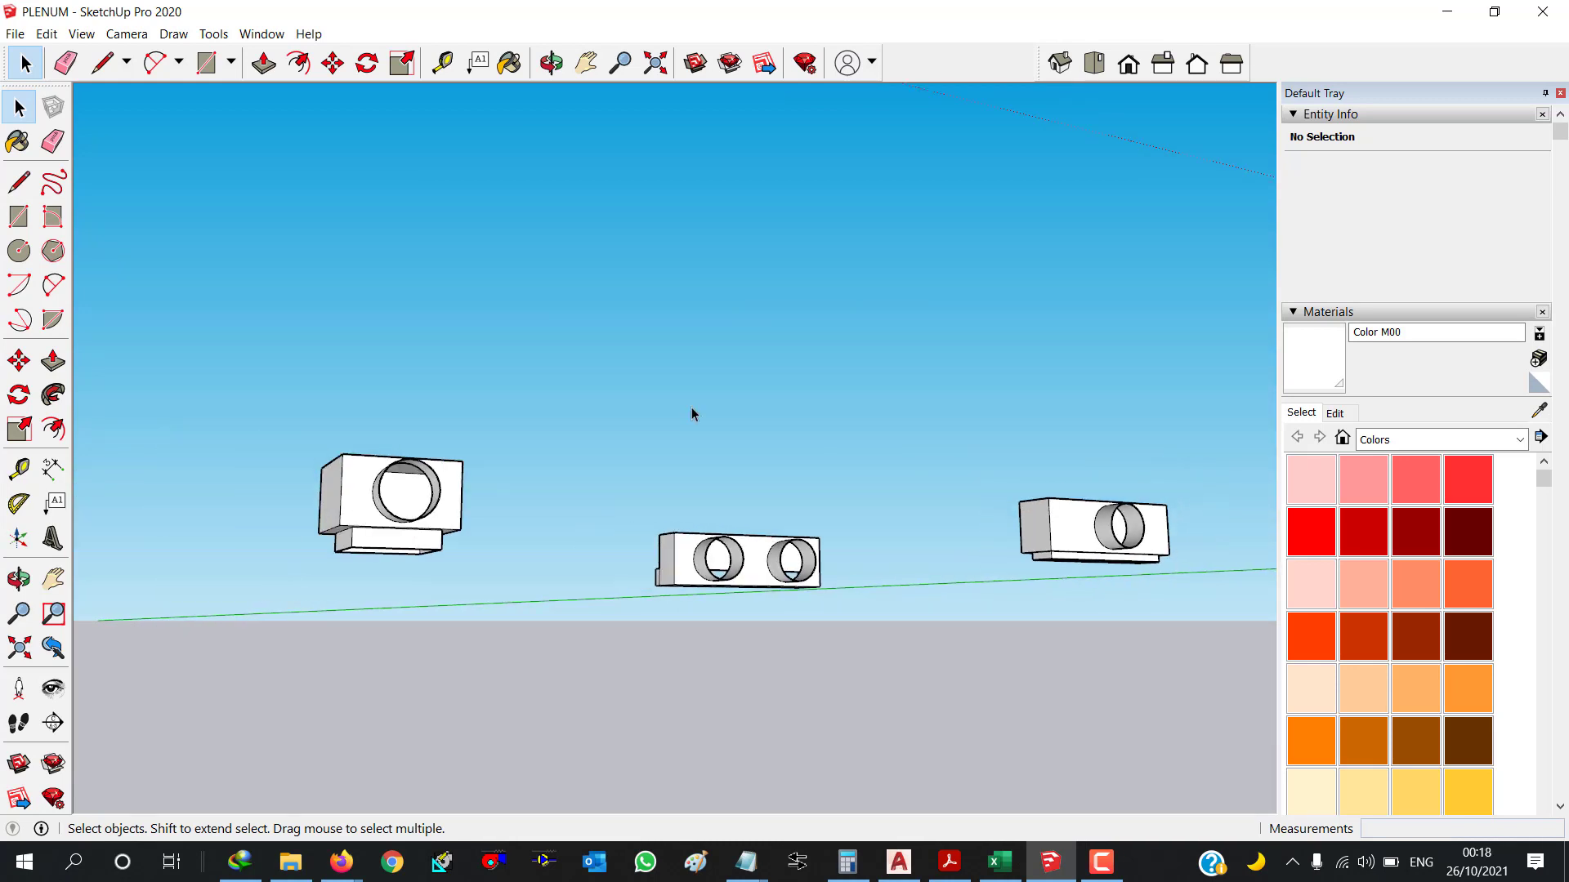
pyautogui.moveTo(691, 413); pyautogui.dragTo(665, 606)
pyautogui.moveTo(394, 518); pyautogui.dragTo(365, 655)
pyautogui.scroll(2, 502, 660)
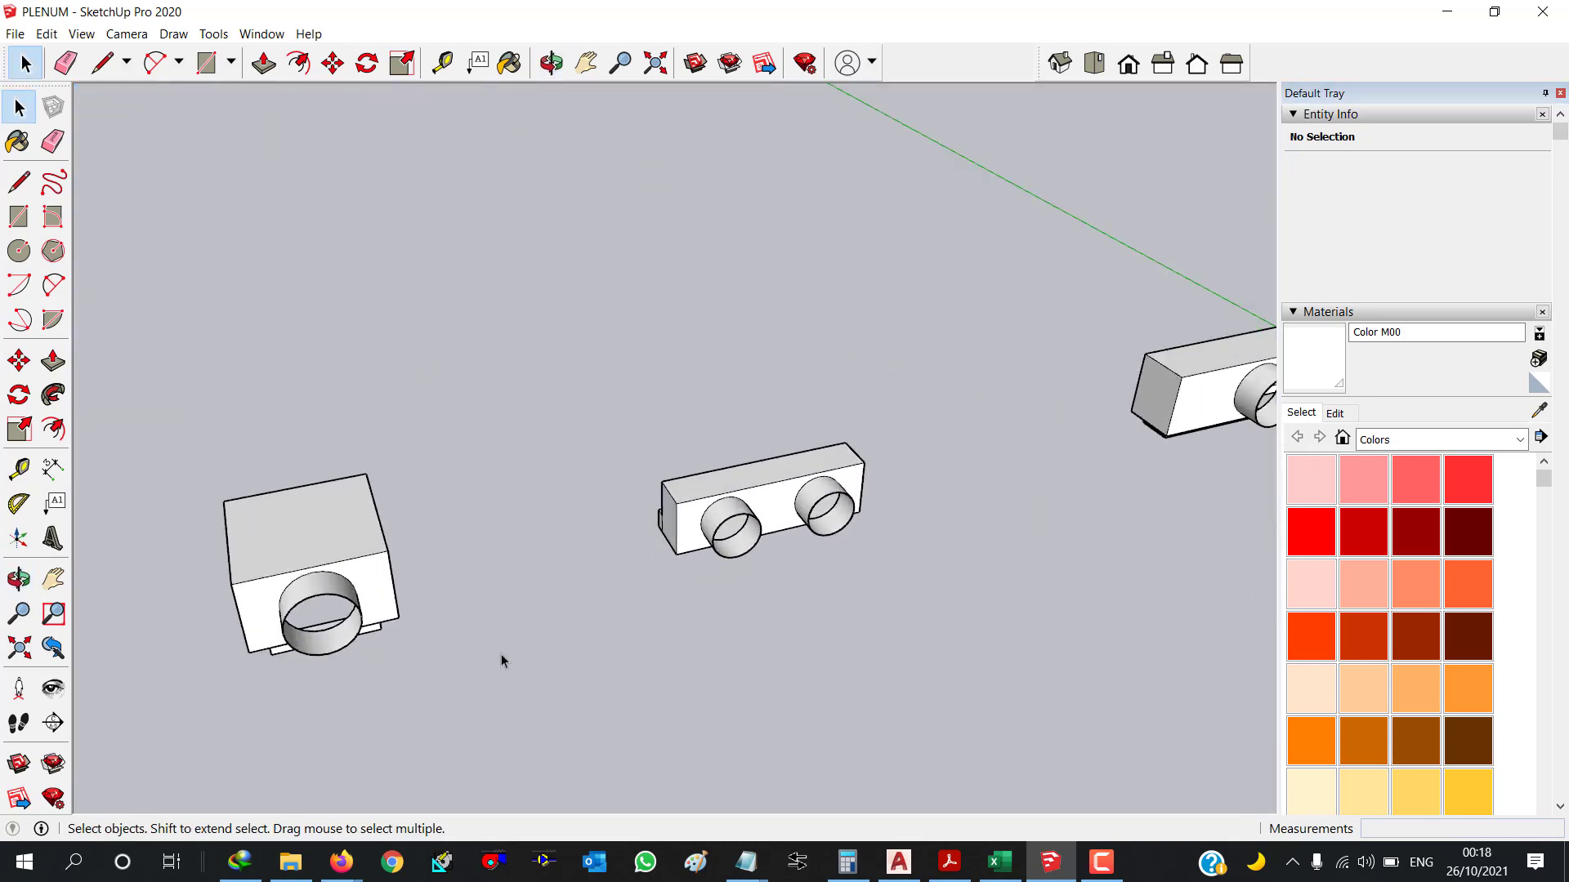
pyautogui.scroll(-2, 938, 521)
pyautogui.scroll(2, 654, 539)
# Select the whole square plenum, then its round collar
pyautogui.tripleClick(635, 534)
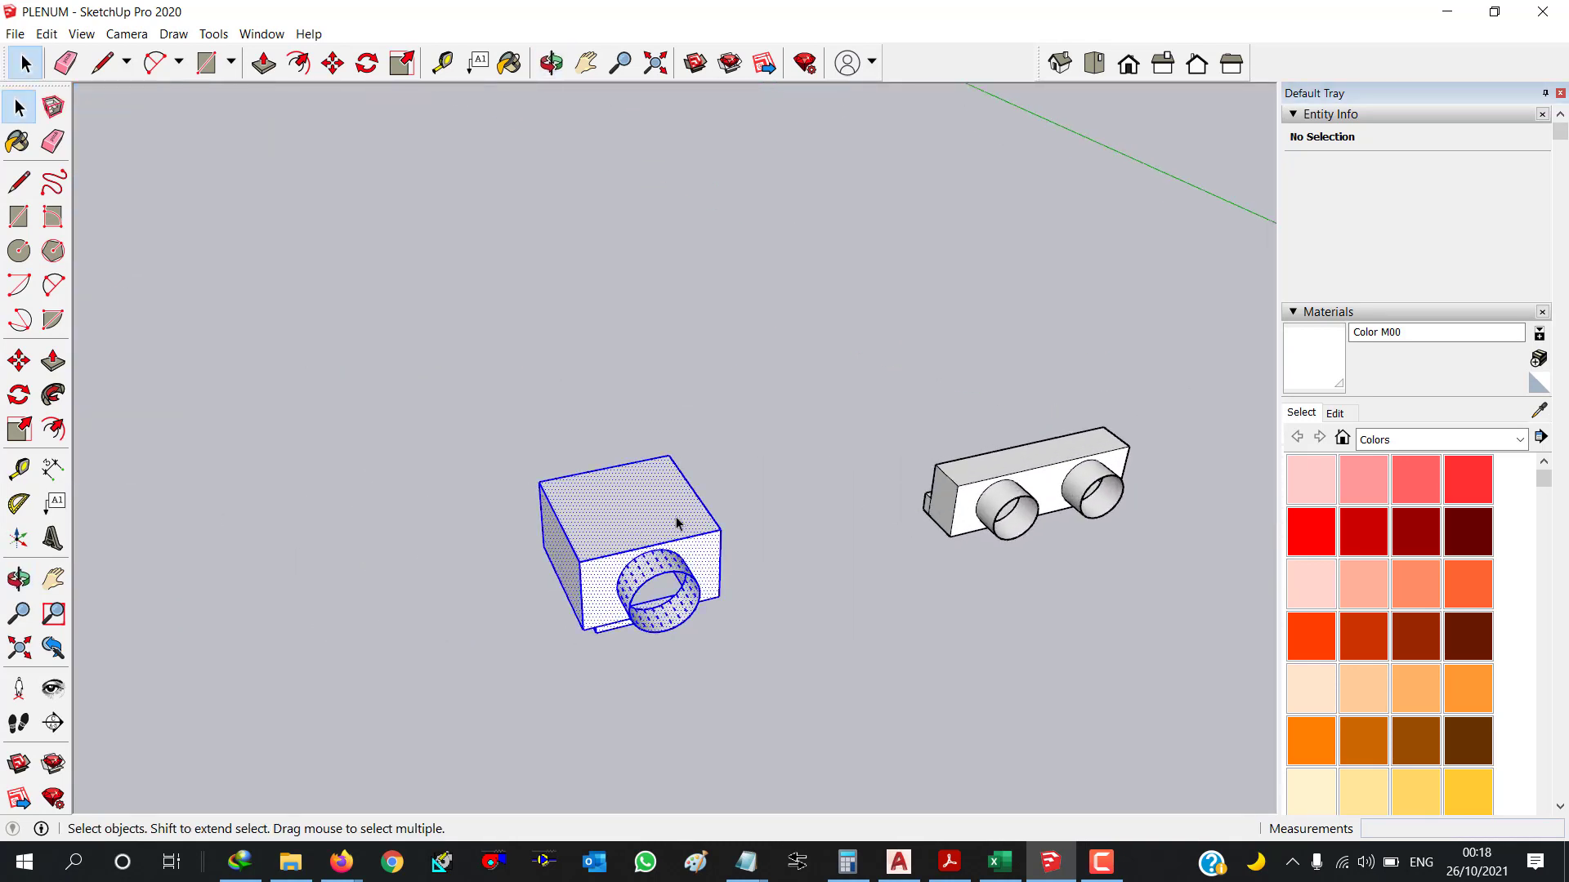
pyautogui.moveTo(501, 385); pyautogui.dragTo(792, 711)
pyautogui.scroll(1, 619, 617)
pyautogui.scroll(1, 619, 617)
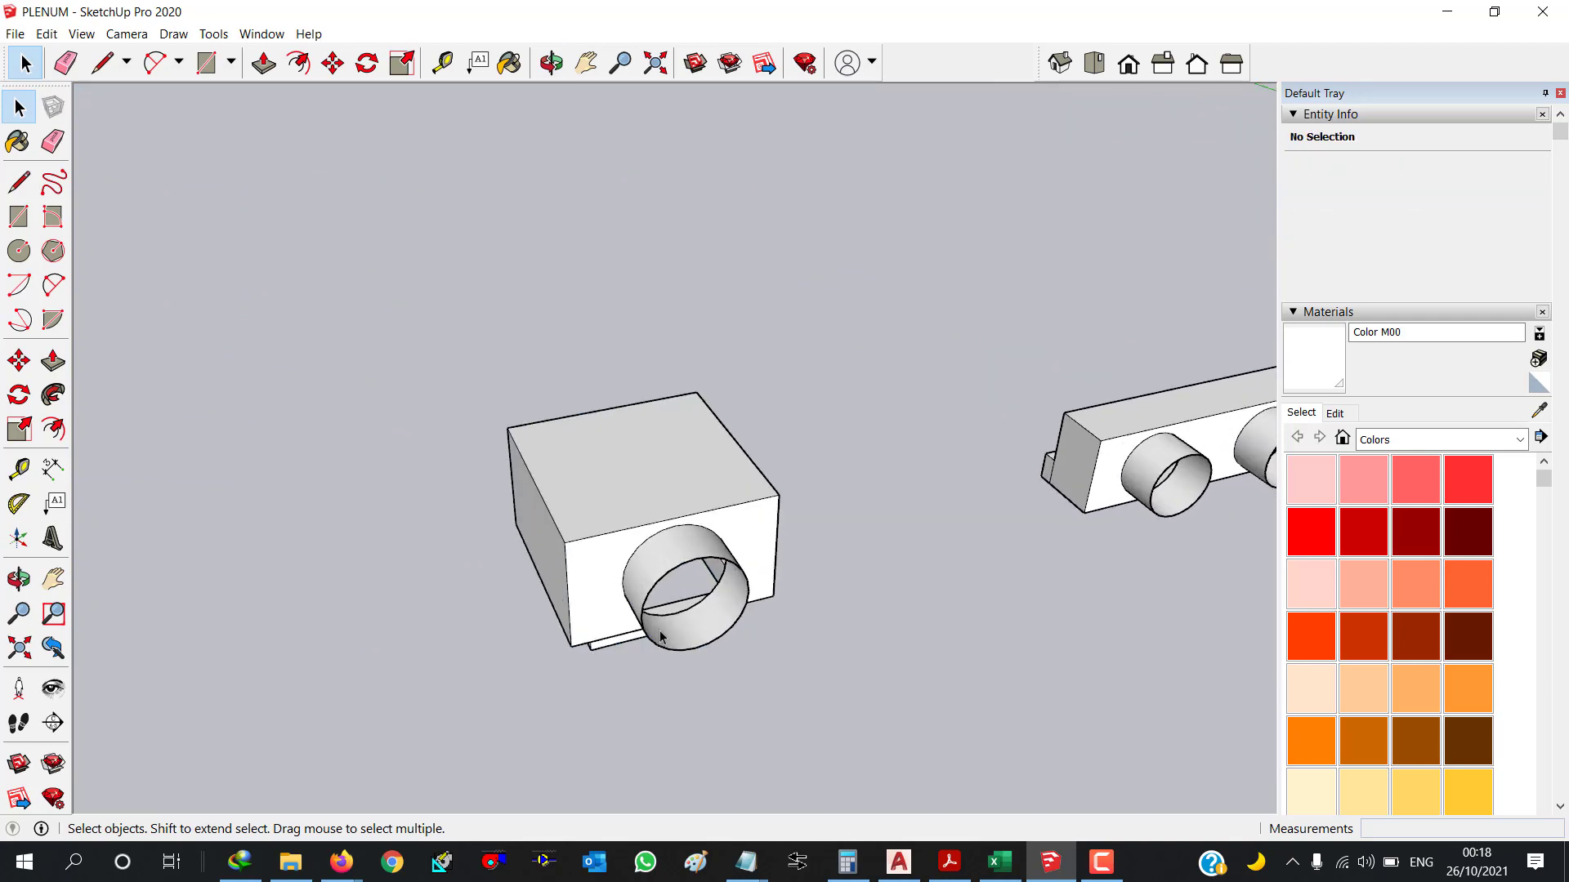
pyautogui.doubleClick(656, 641)
pyautogui.scroll(-2, 334, 560)
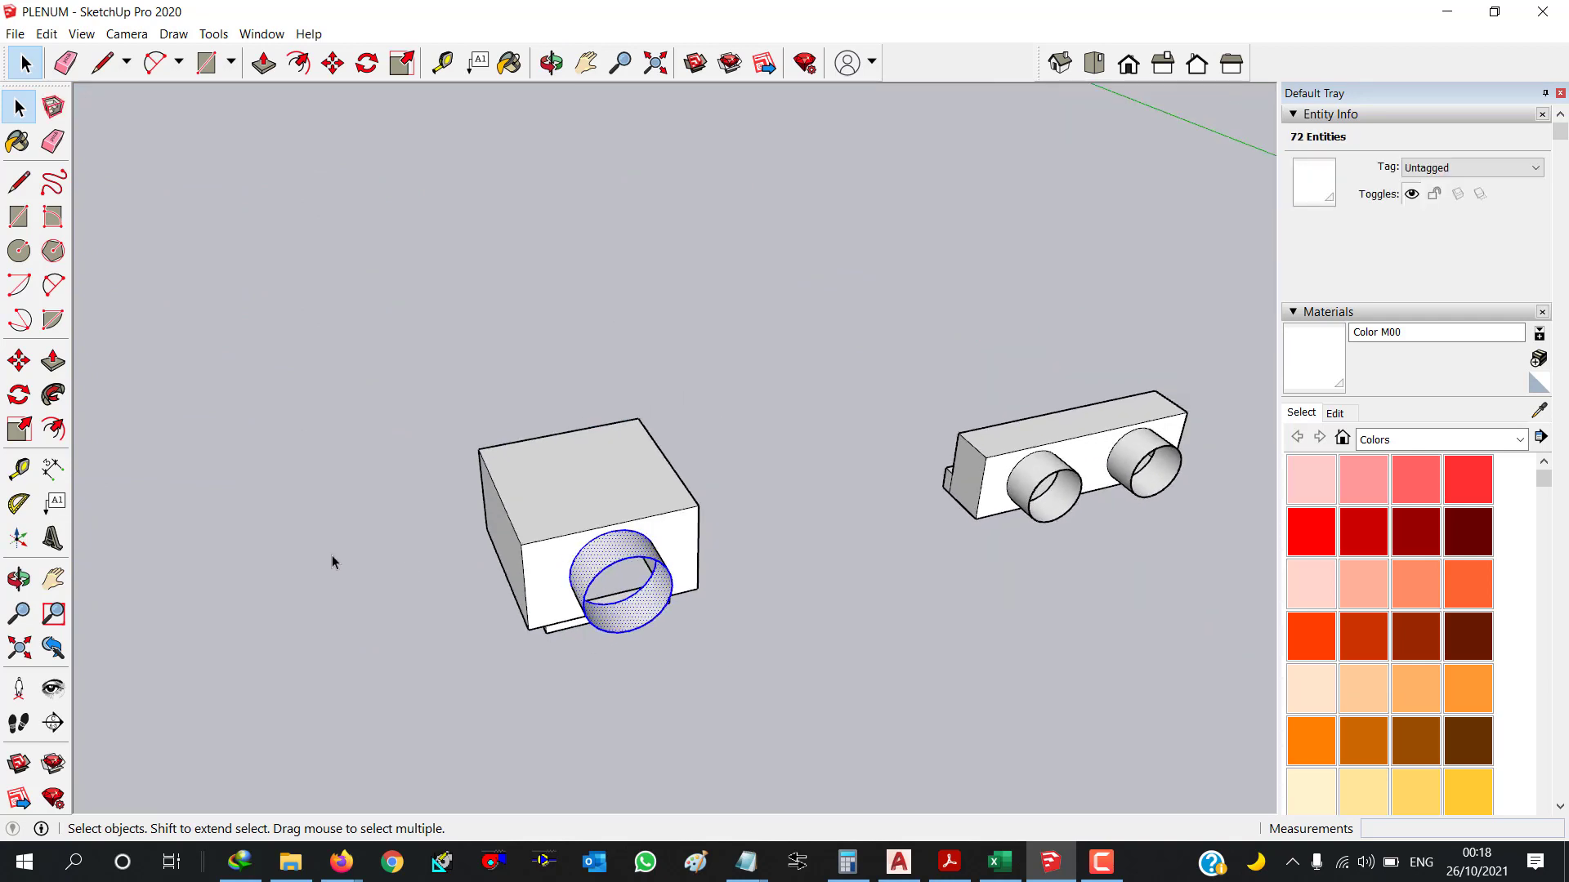
pyautogui.scroll(-2, 334, 560)
pyautogui.scroll(5, 725, 465)
# Select the twin-collar plenum, then its left and right collars individually
pyautogui.tripleClick(805, 485)
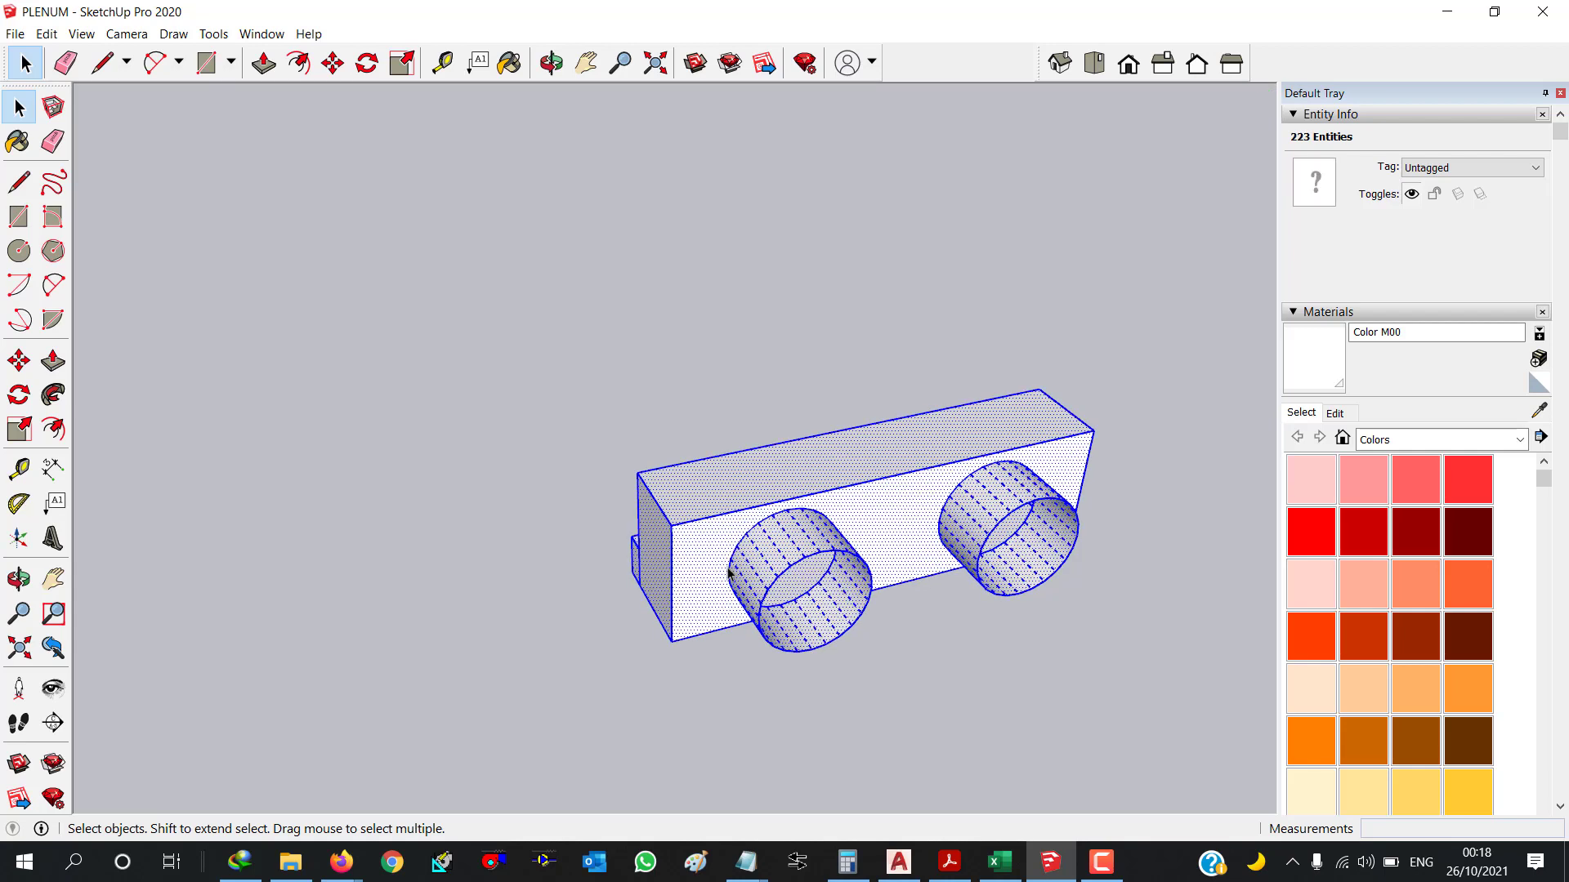
pyautogui.click(588, 650)
pyautogui.scroll(1, 785, 600)
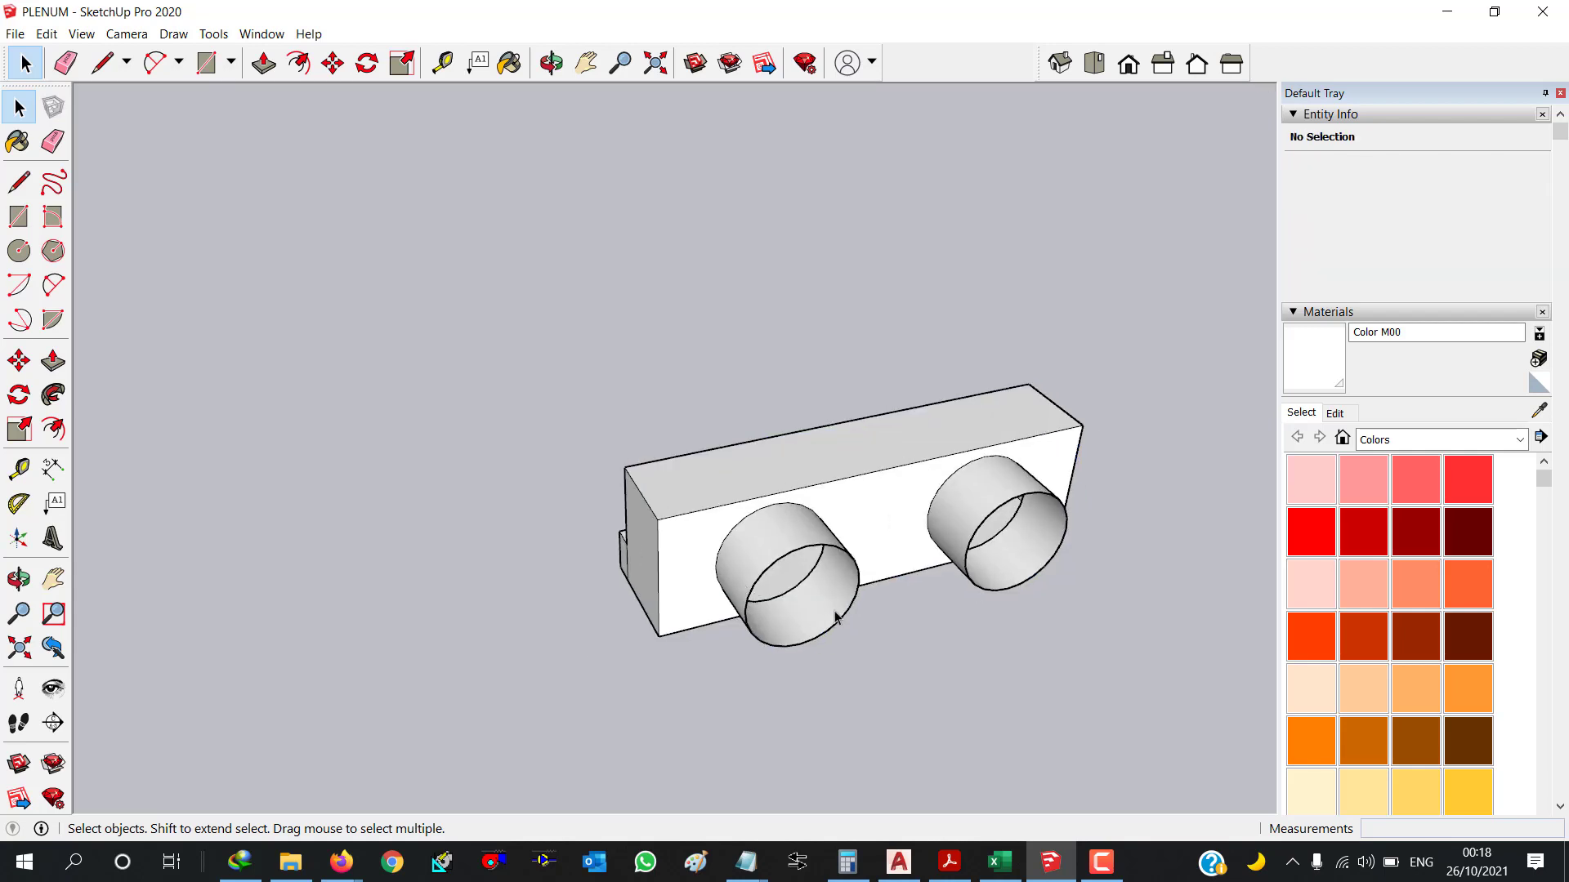
pyautogui.click(784, 523)
pyautogui.tripleClick(1001, 501)
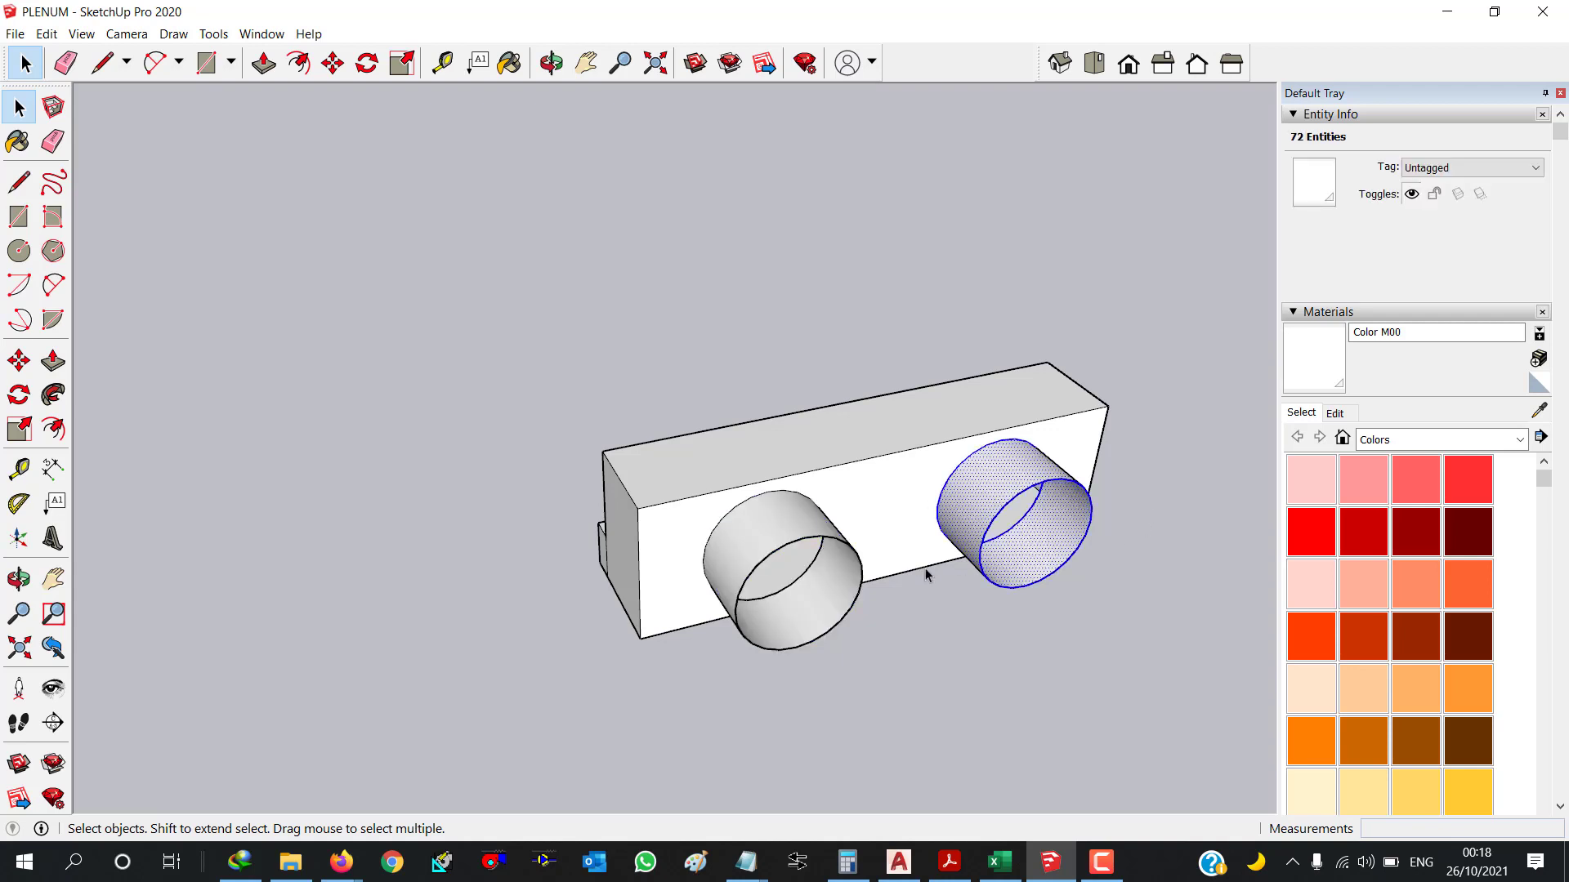
pyautogui.click(743, 659)
# Zoom in and orbit below the single-collar plenum to inspect its underside and base ledge
pyautogui.scroll(2, 591, 562)
pyautogui.press('e')
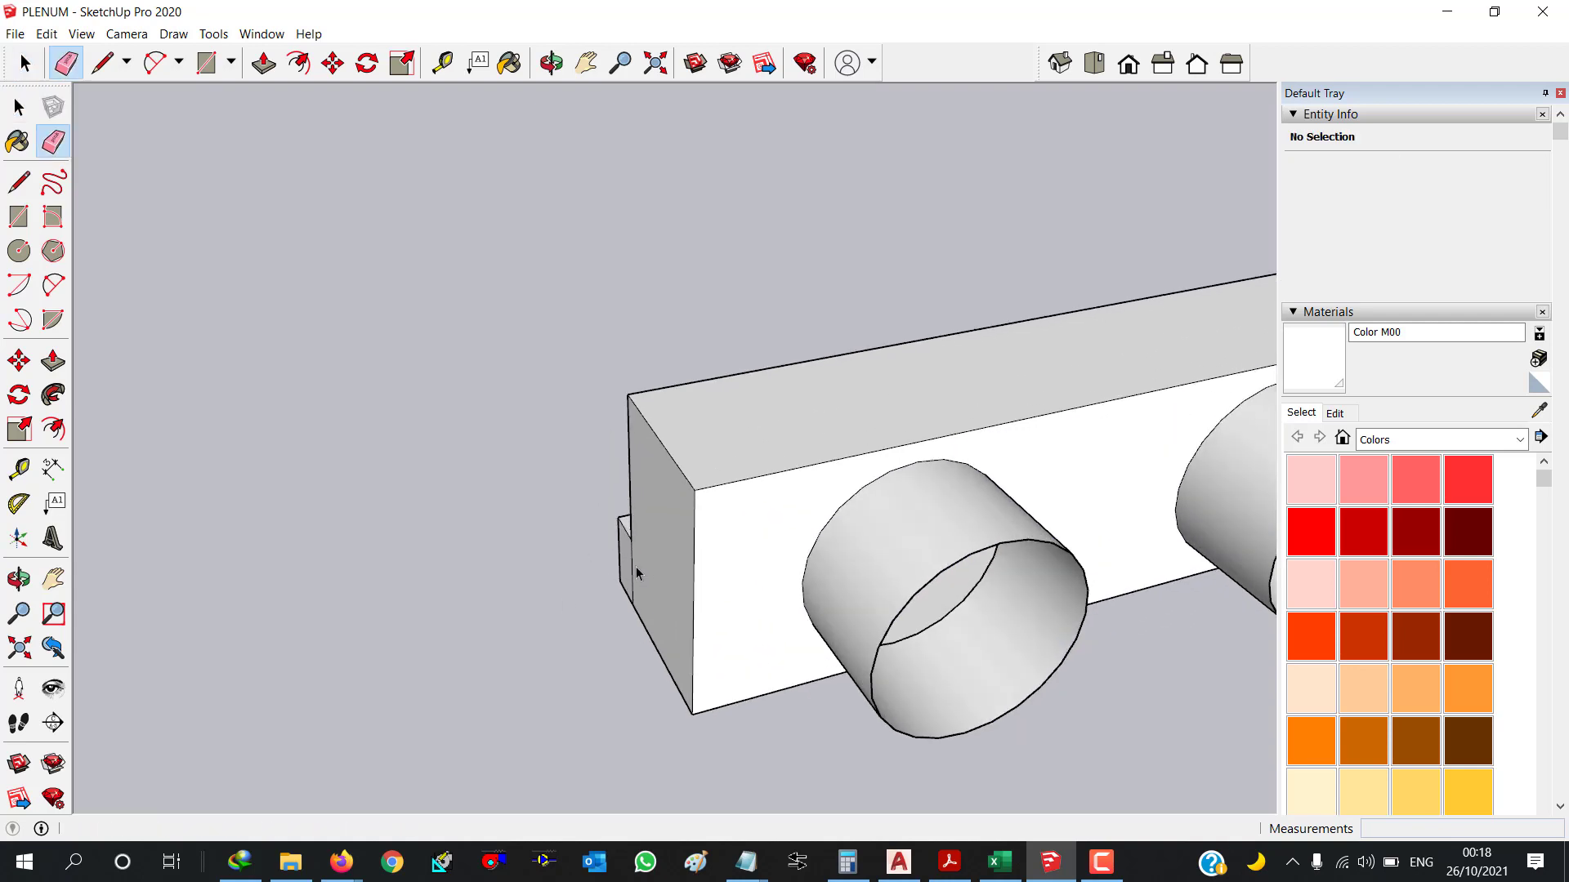
pyautogui.scroll(-1, 398, 550)
pyautogui.press('space')
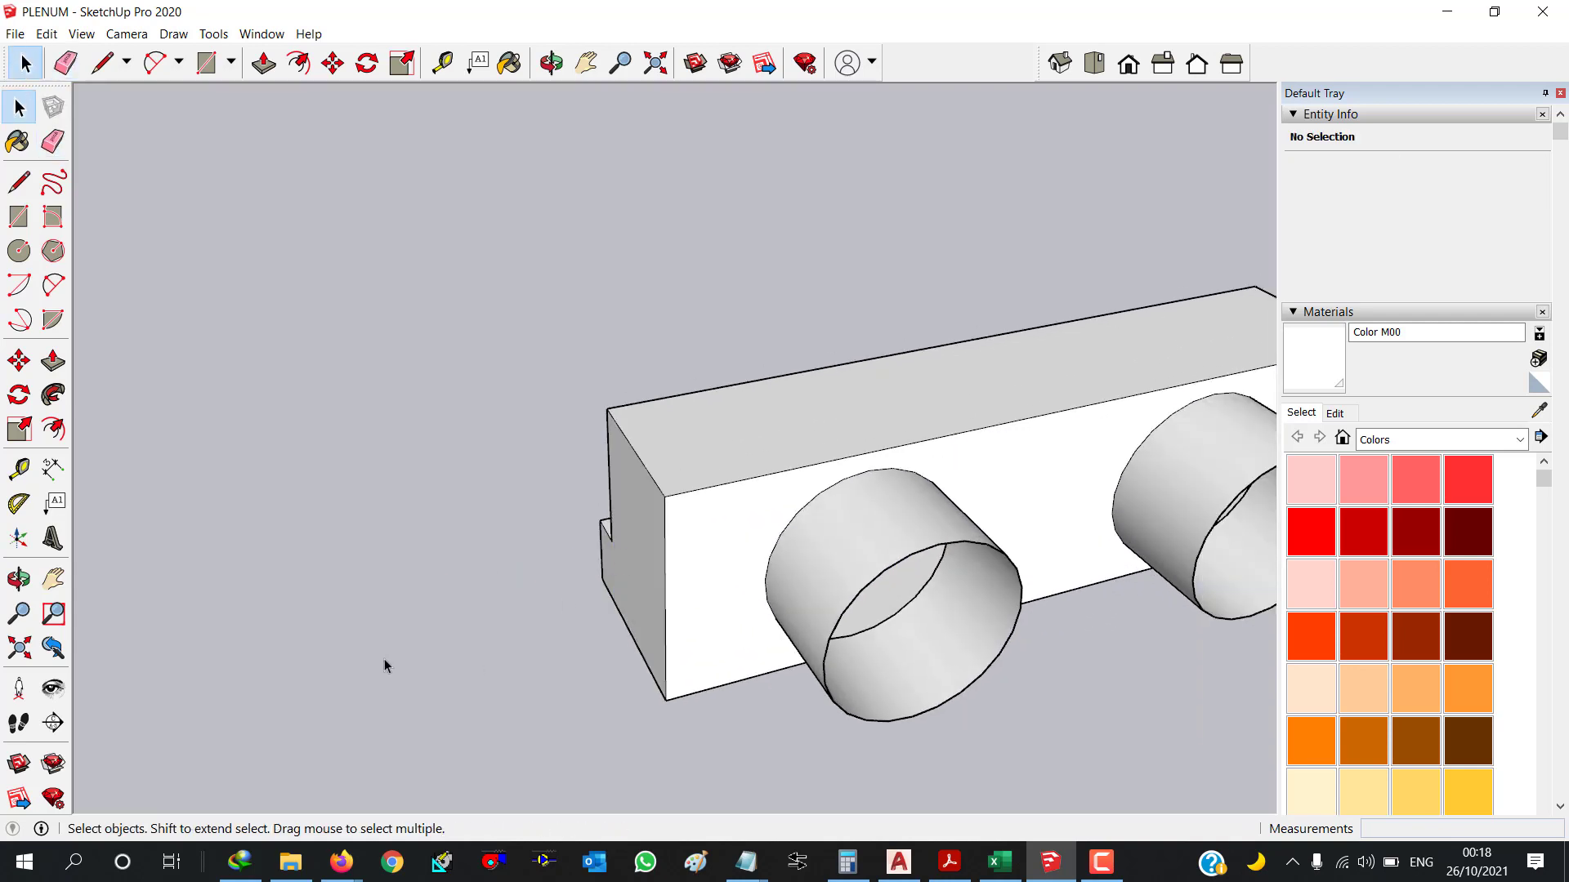
pyautogui.scroll(-3, 386, 666)
pyautogui.scroll(-3, 663, 613)
pyautogui.scroll(2, 1225, 446)
pyautogui.scroll(3, 1128, 490)
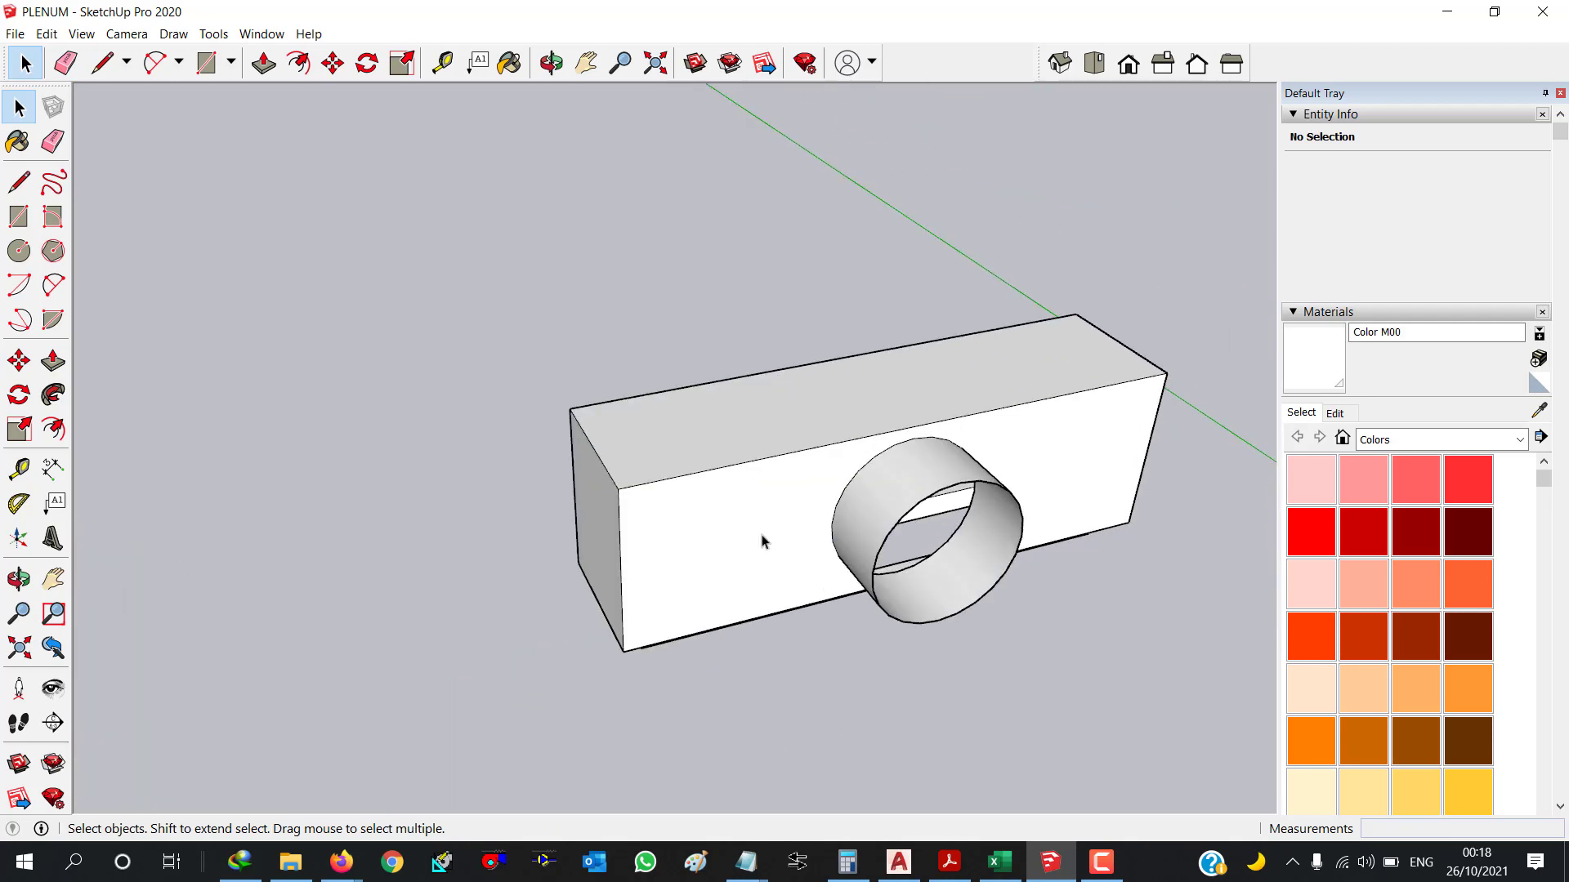
pyautogui.scroll(2, 763, 542)
pyautogui.moveTo(631, 660)
pyautogui.mouseDown()
pyautogui.moveTo(704, 371)
pyautogui.moveTo(704, 466)
pyautogui.moveTo(718, 476)
pyautogui.mouseUp()
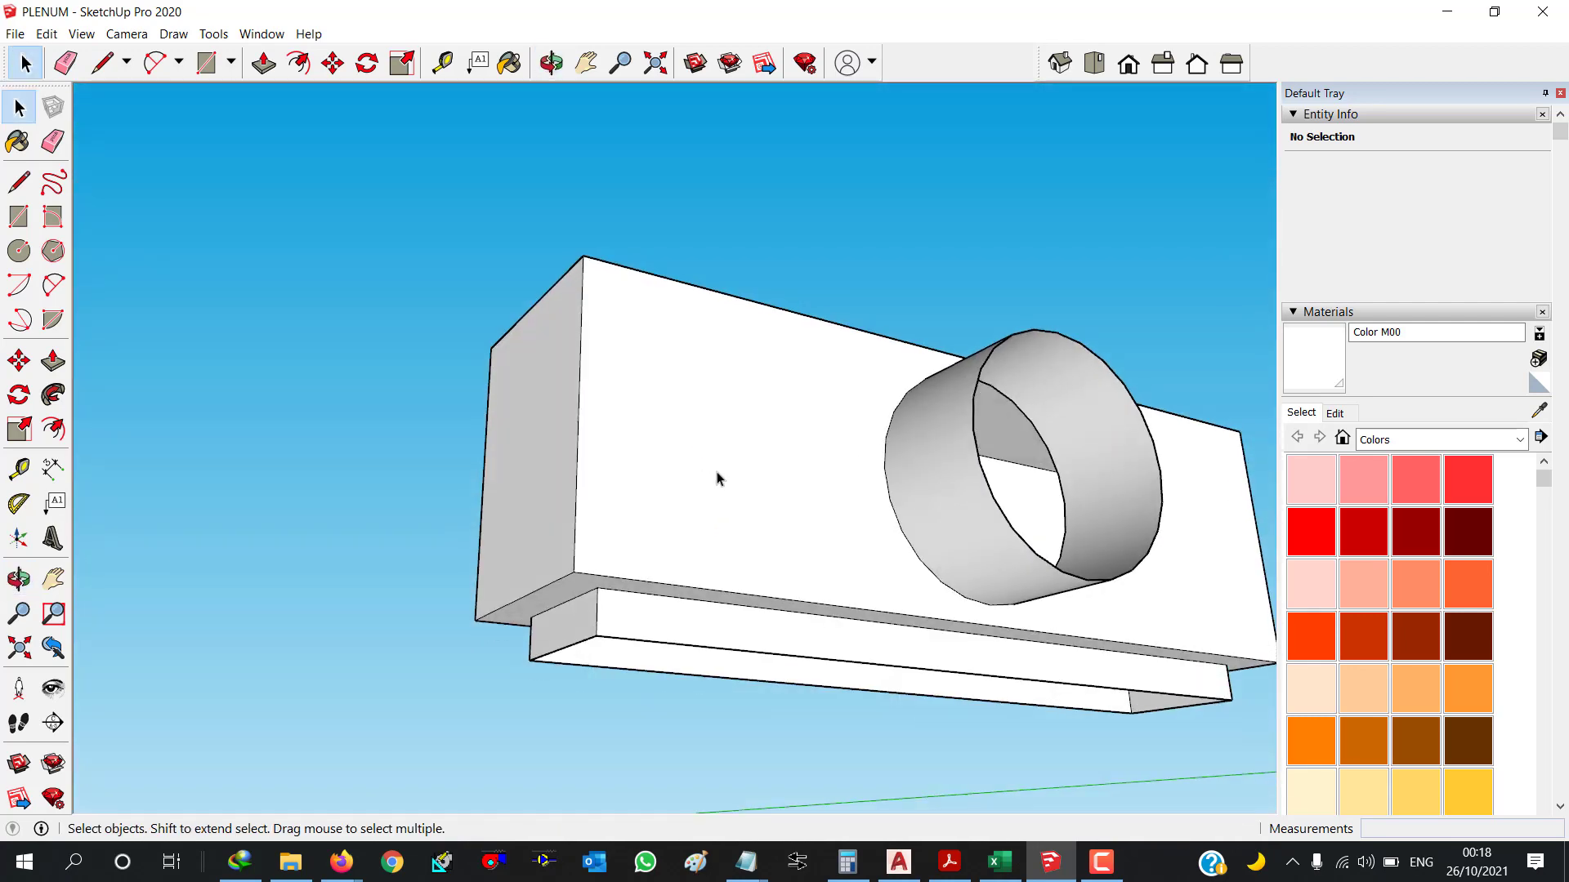
# Move the round collar left on the face and place a Ctrl copy to its right
pyautogui.doubleClick(707, 535)
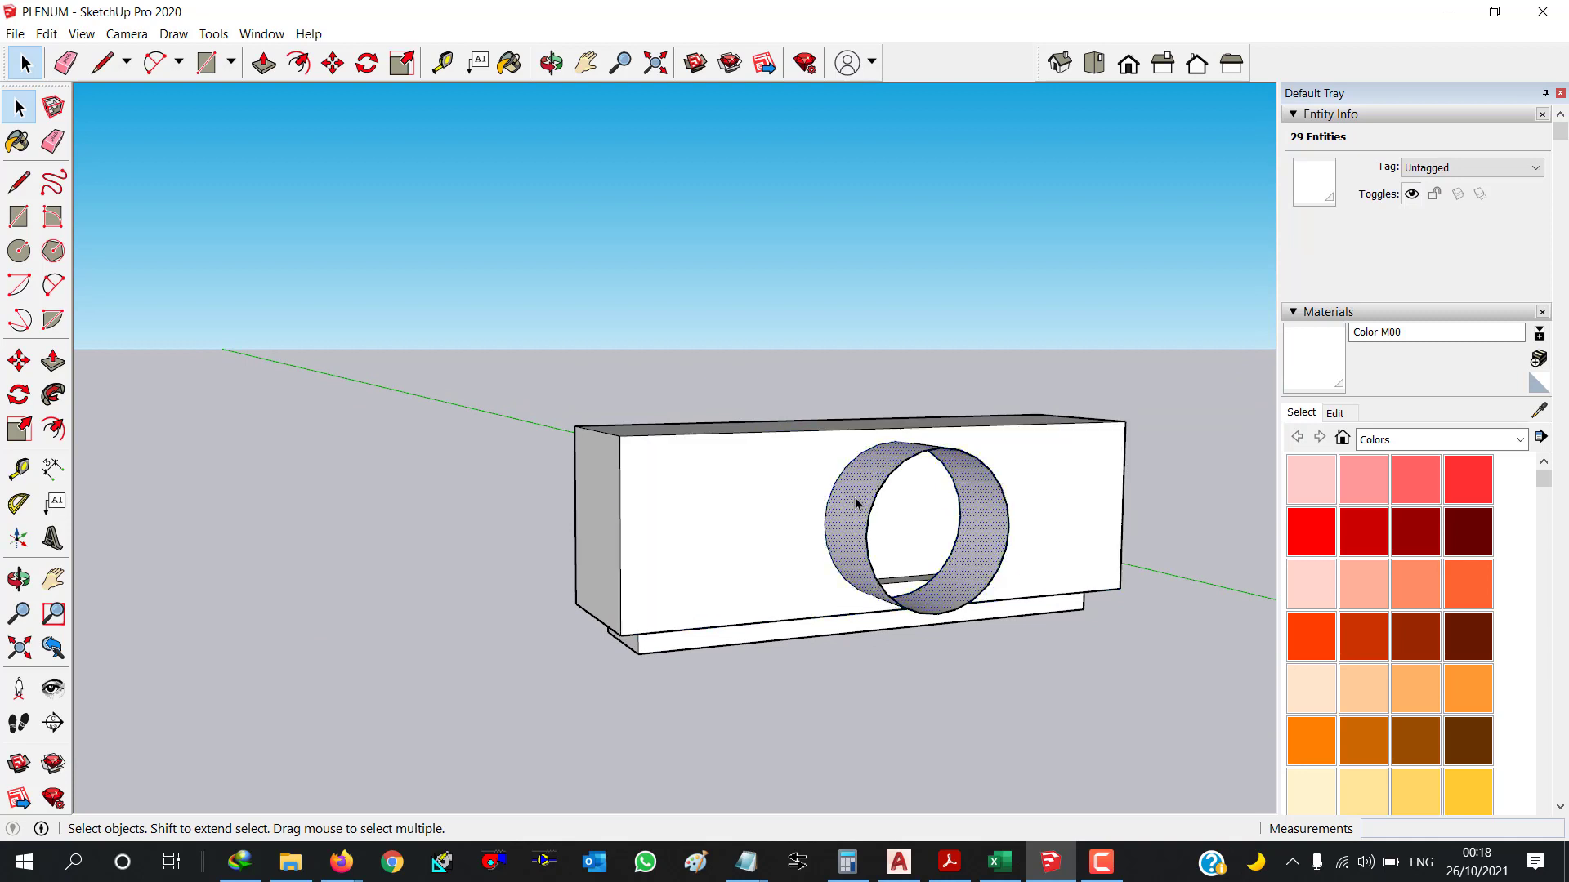
pyautogui.press('m')
pyautogui.click(840, 553)
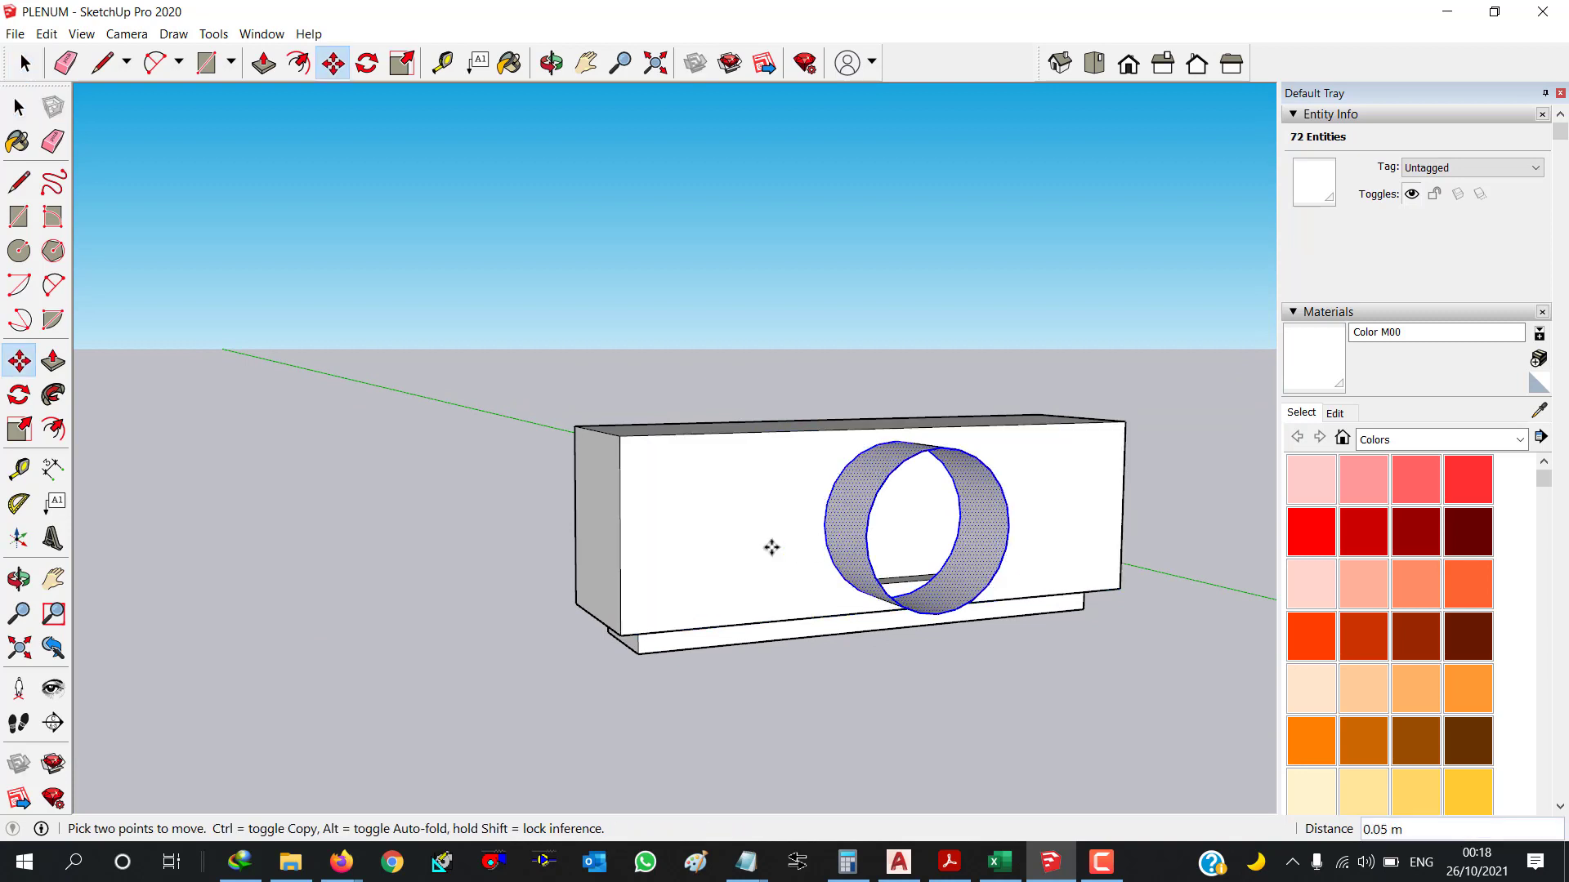
pyautogui.click(707, 556)
pyautogui.click(703, 561)
pyautogui.press('ctrl')
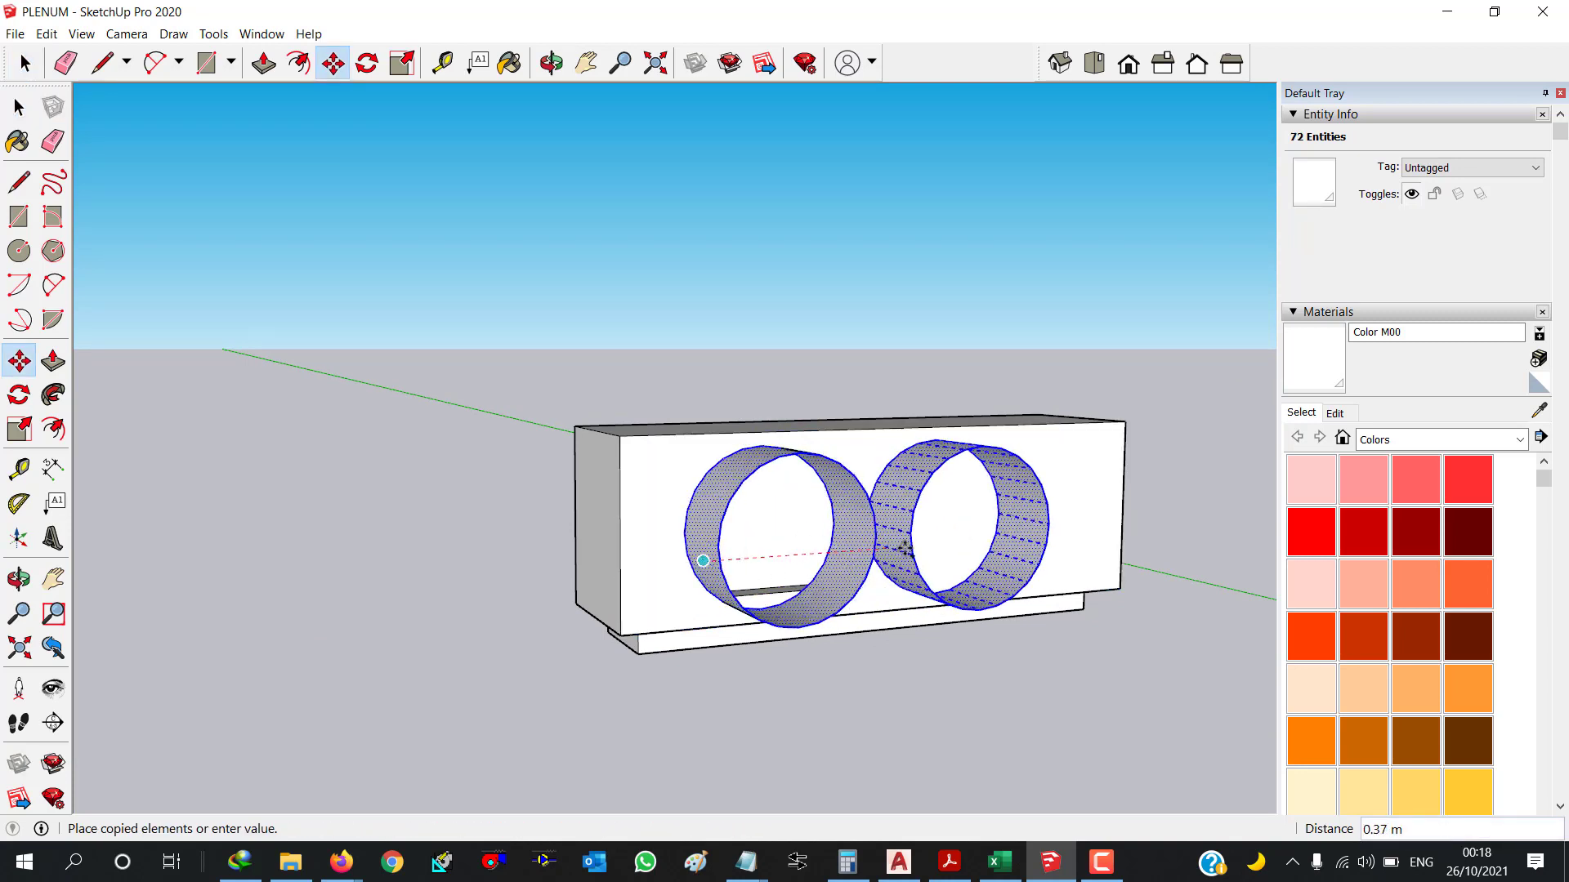
pyautogui.click(938, 545)
pyautogui.press('space')
# Zoom out and orbit level with the plenums, then return to the Duct Calculations workbook
pyautogui.scroll(-3, 826, 549)
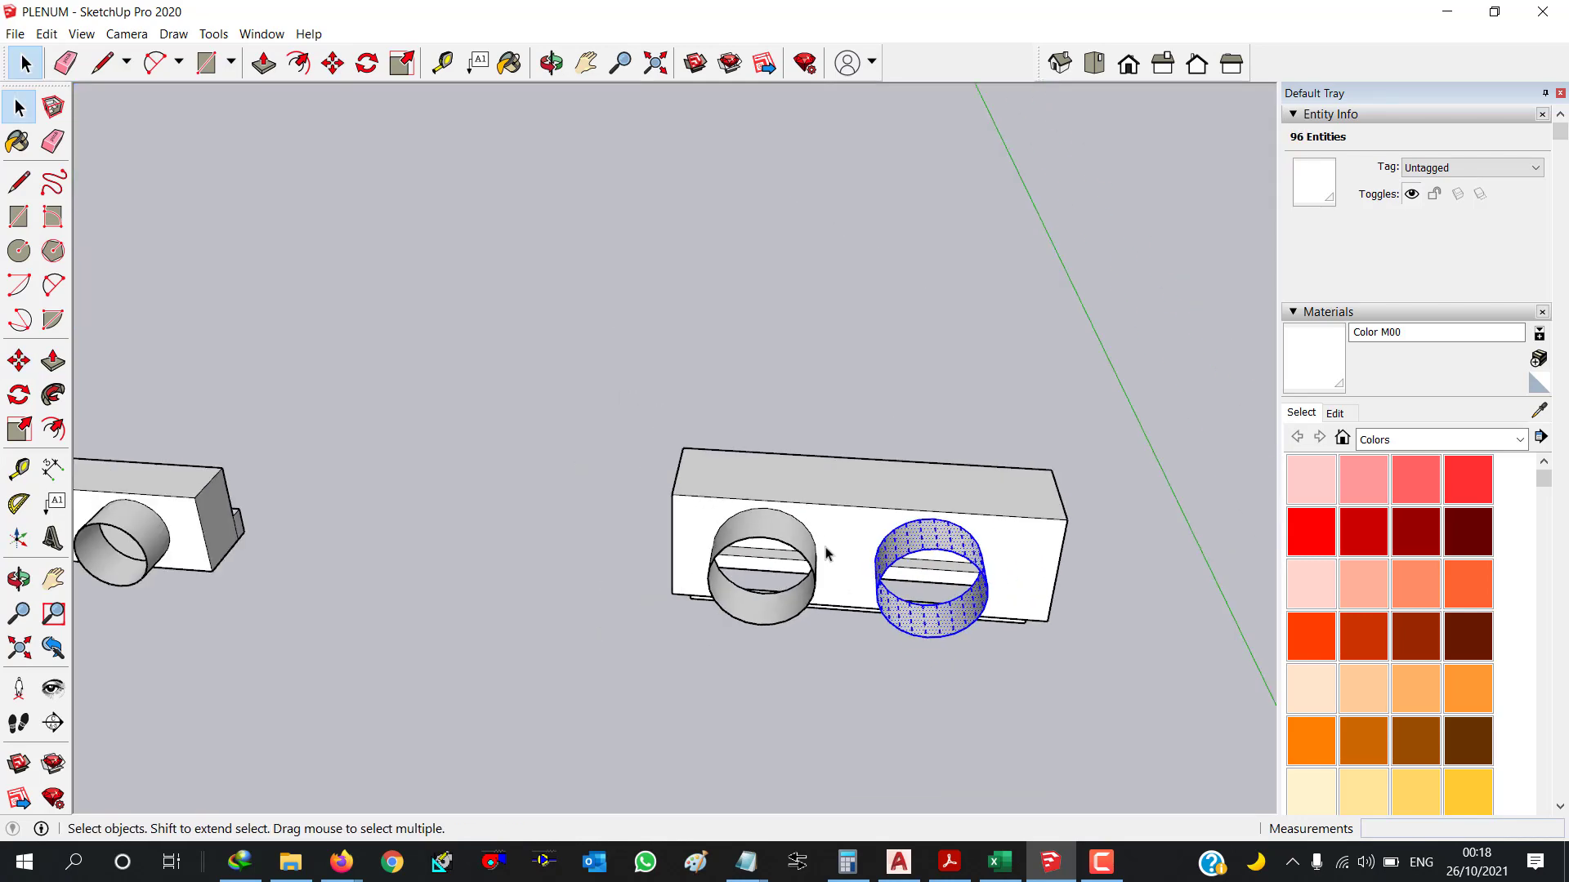
pyautogui.scroll(-3, 1389, 566)
pyautogui.scroll(-4, 1389, 566)
pyautogui.scroll(-1, 1189, 556)
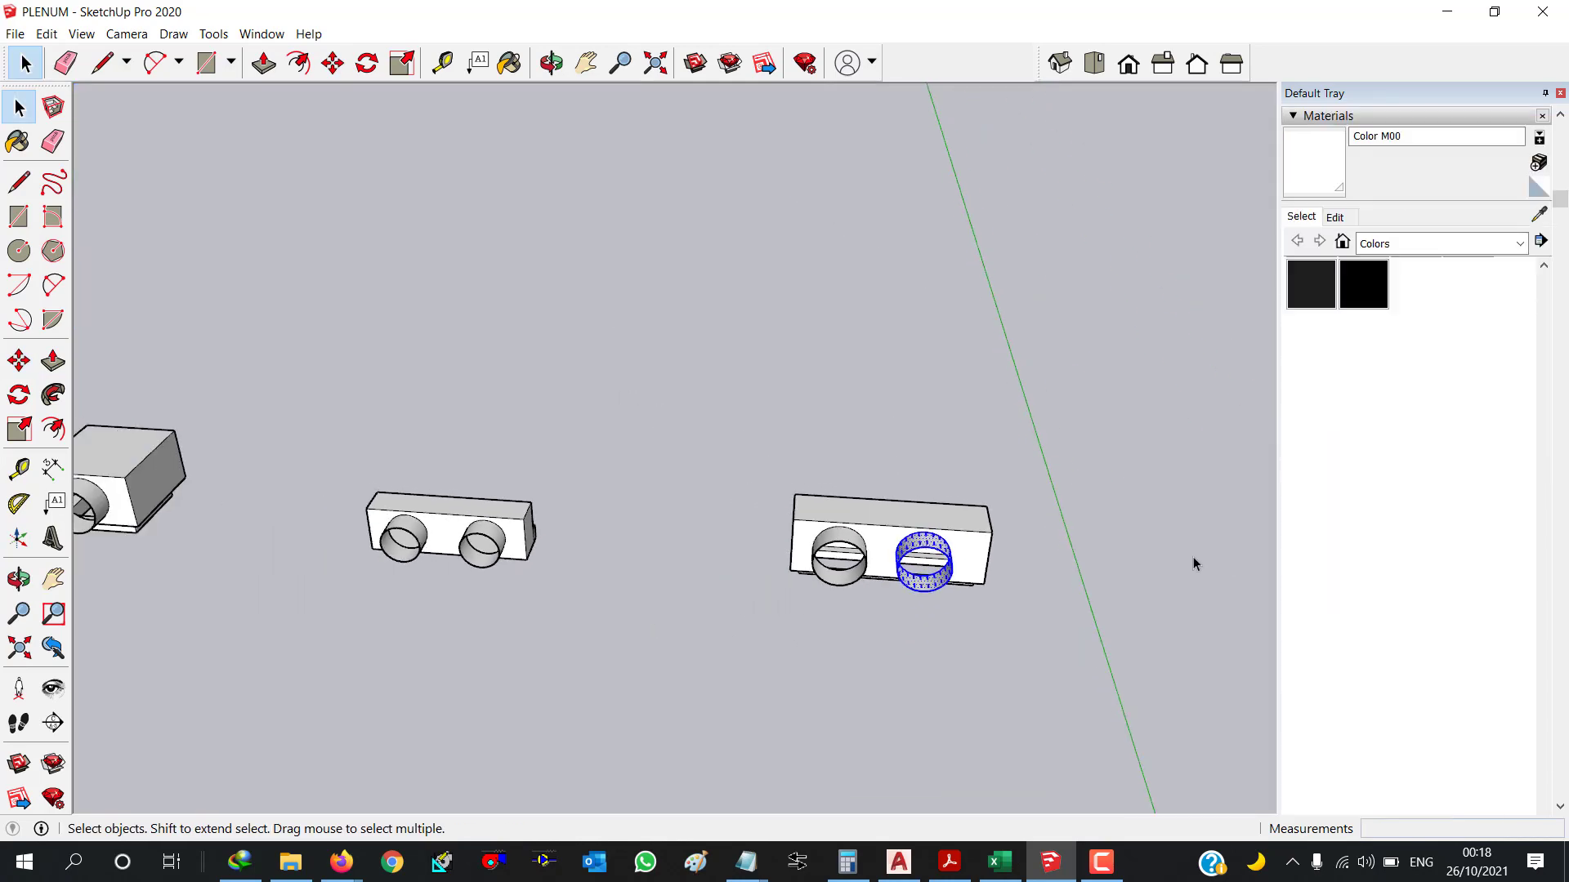
pyautogui.click(1188, 557)
pyautogui.scroll(-2, 1188, 564)
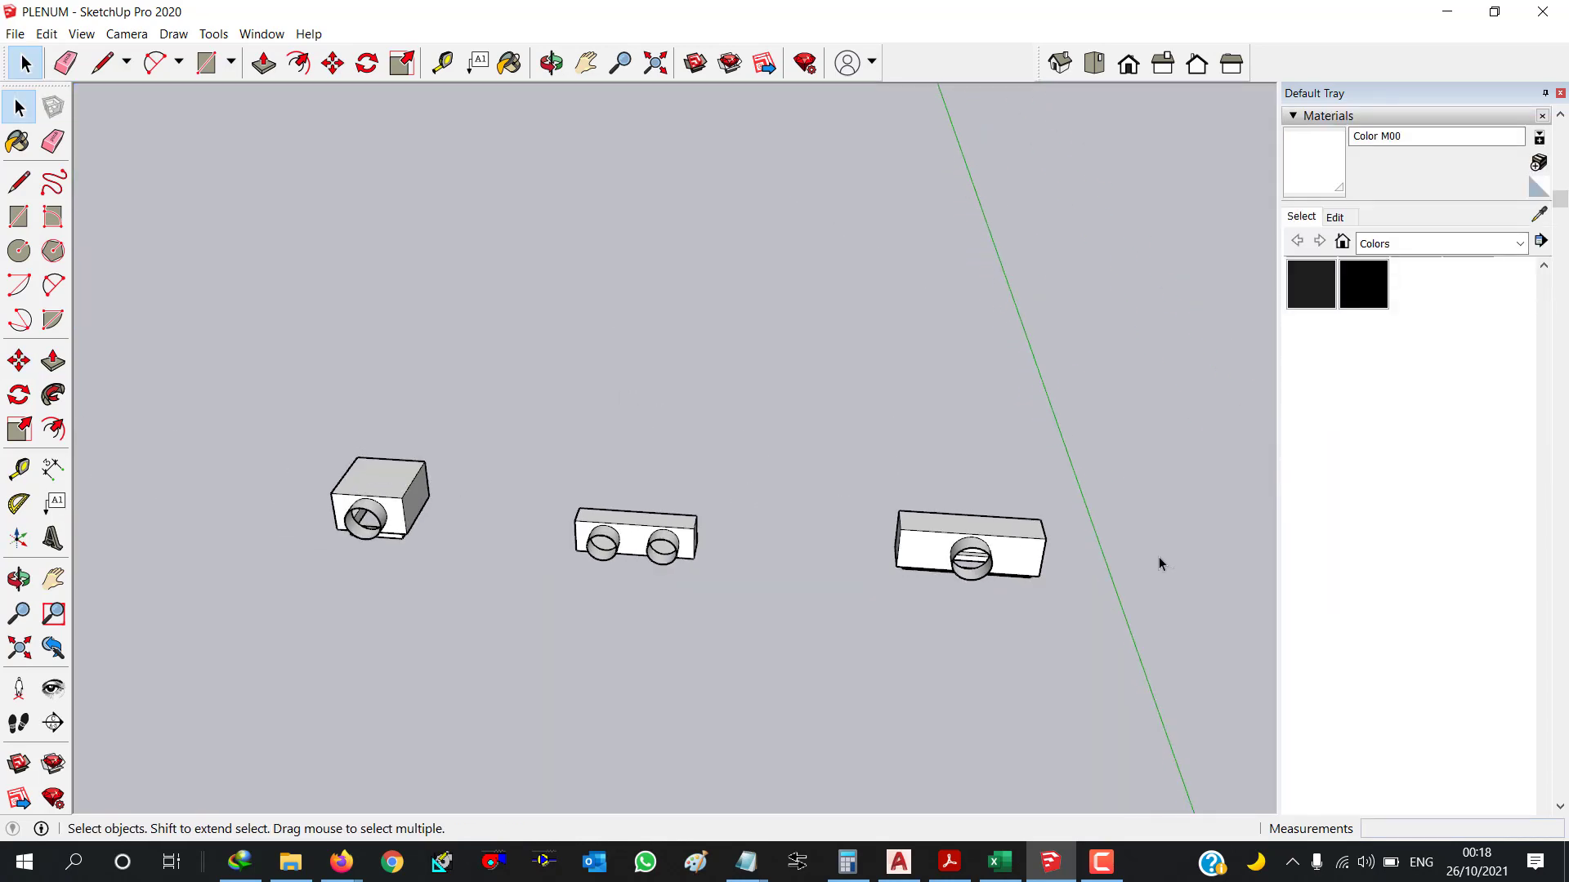
pyautogui.scroll(-1, 1159, 561)
pyautogui.scroll(3, 449, 518)
pyautogui.moveTo(687, 448); pyautogui.dragTo(693, 502)
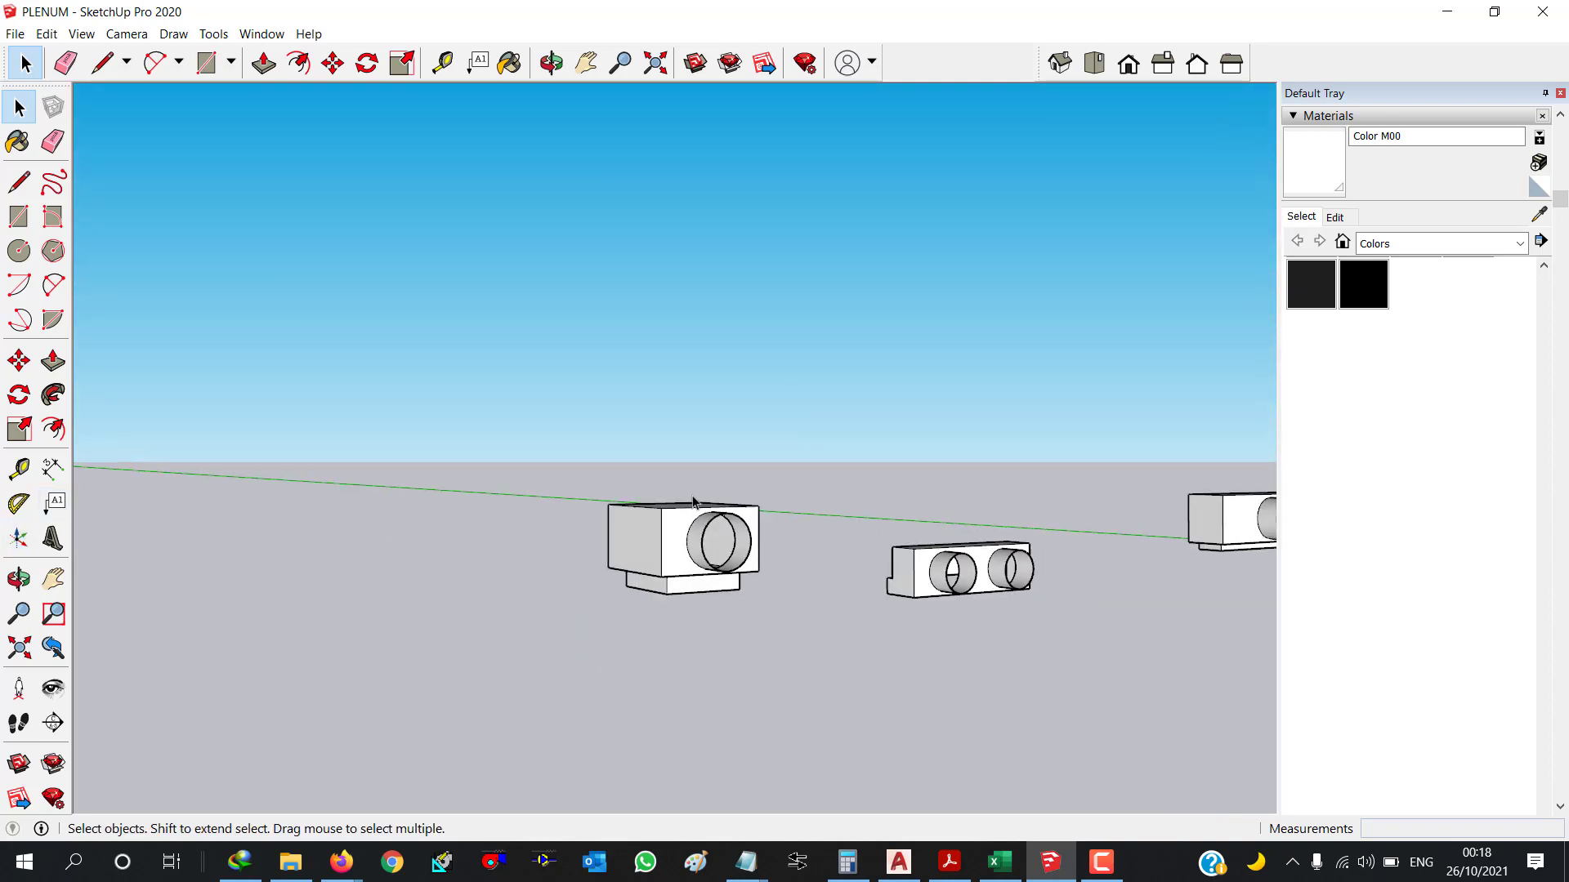
pyautogui.click(1018, 864)
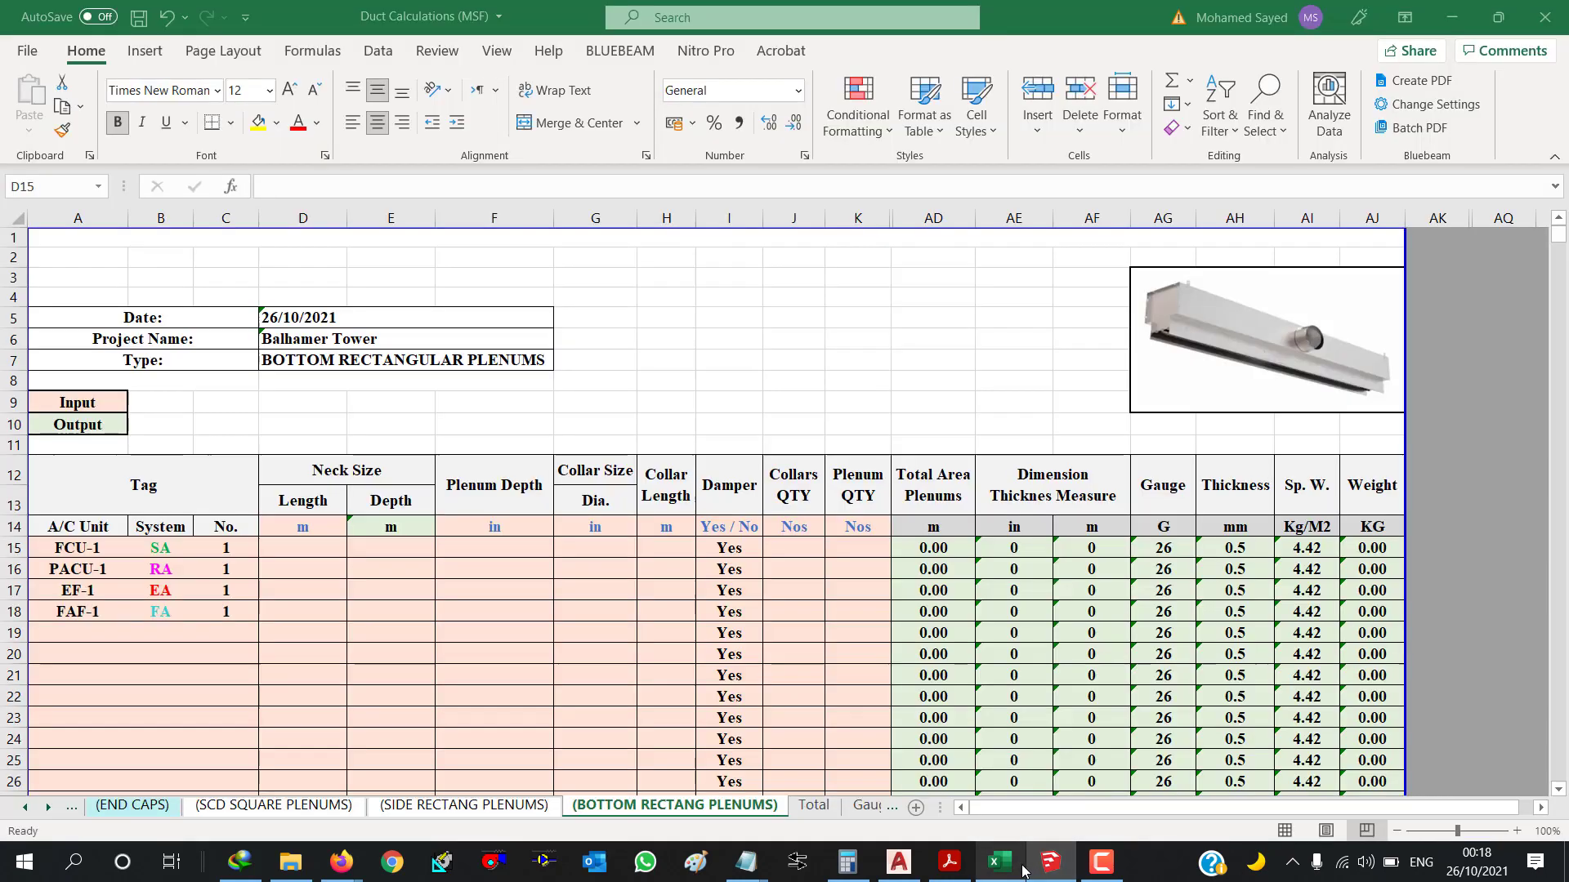
# On the SCD SQUARE PLENUMS sheet, set D14's unit to m and fill it across to G14
pyautogui.click(309, 806)
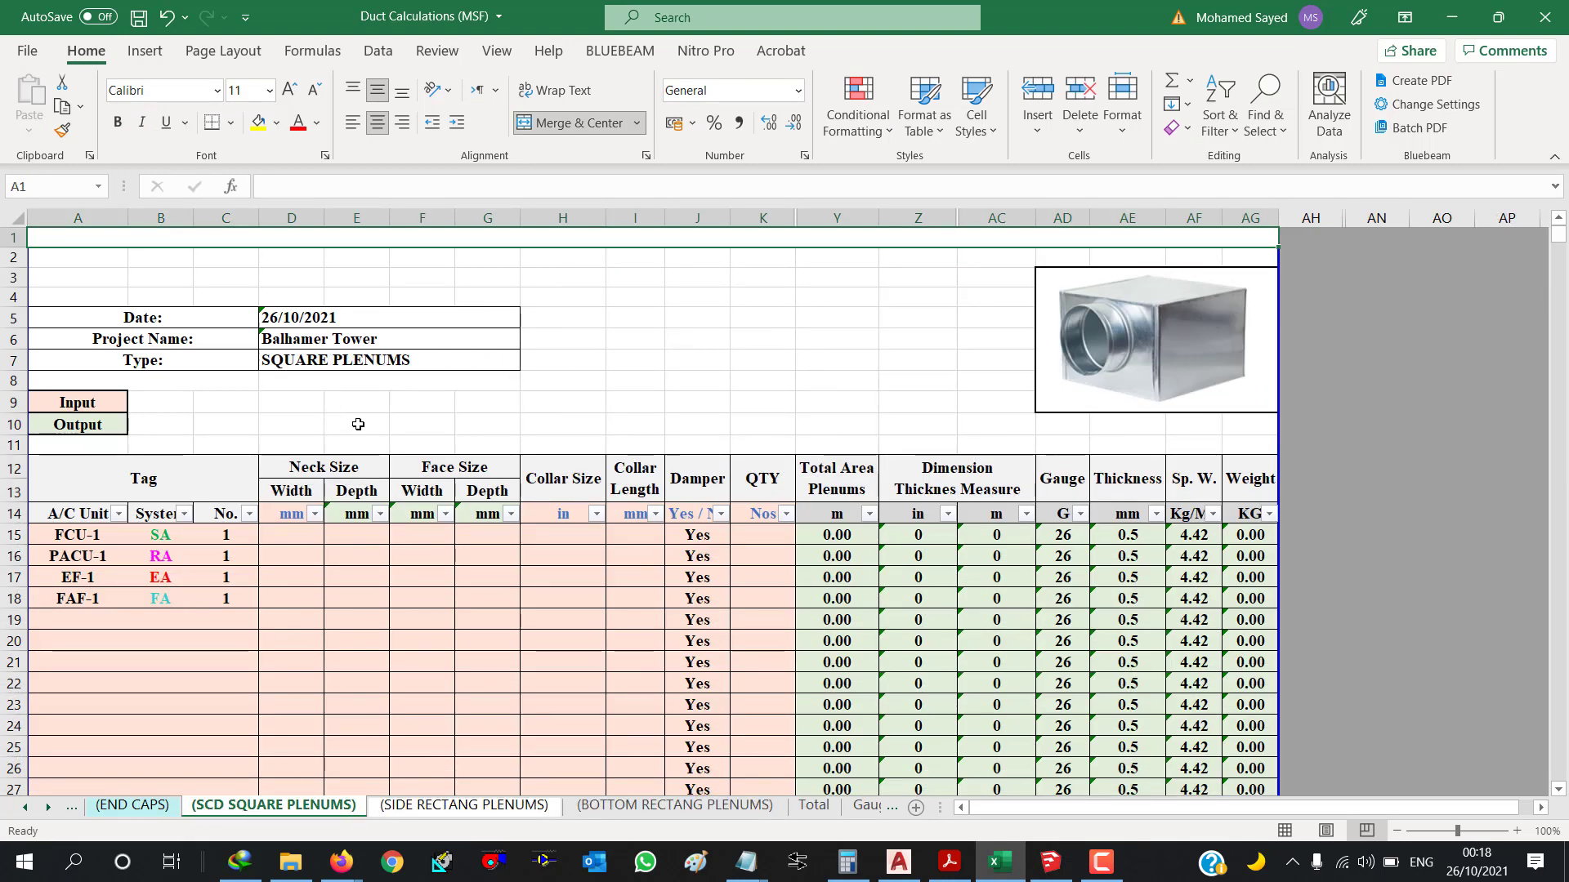
pyautogui.click(331, 364)
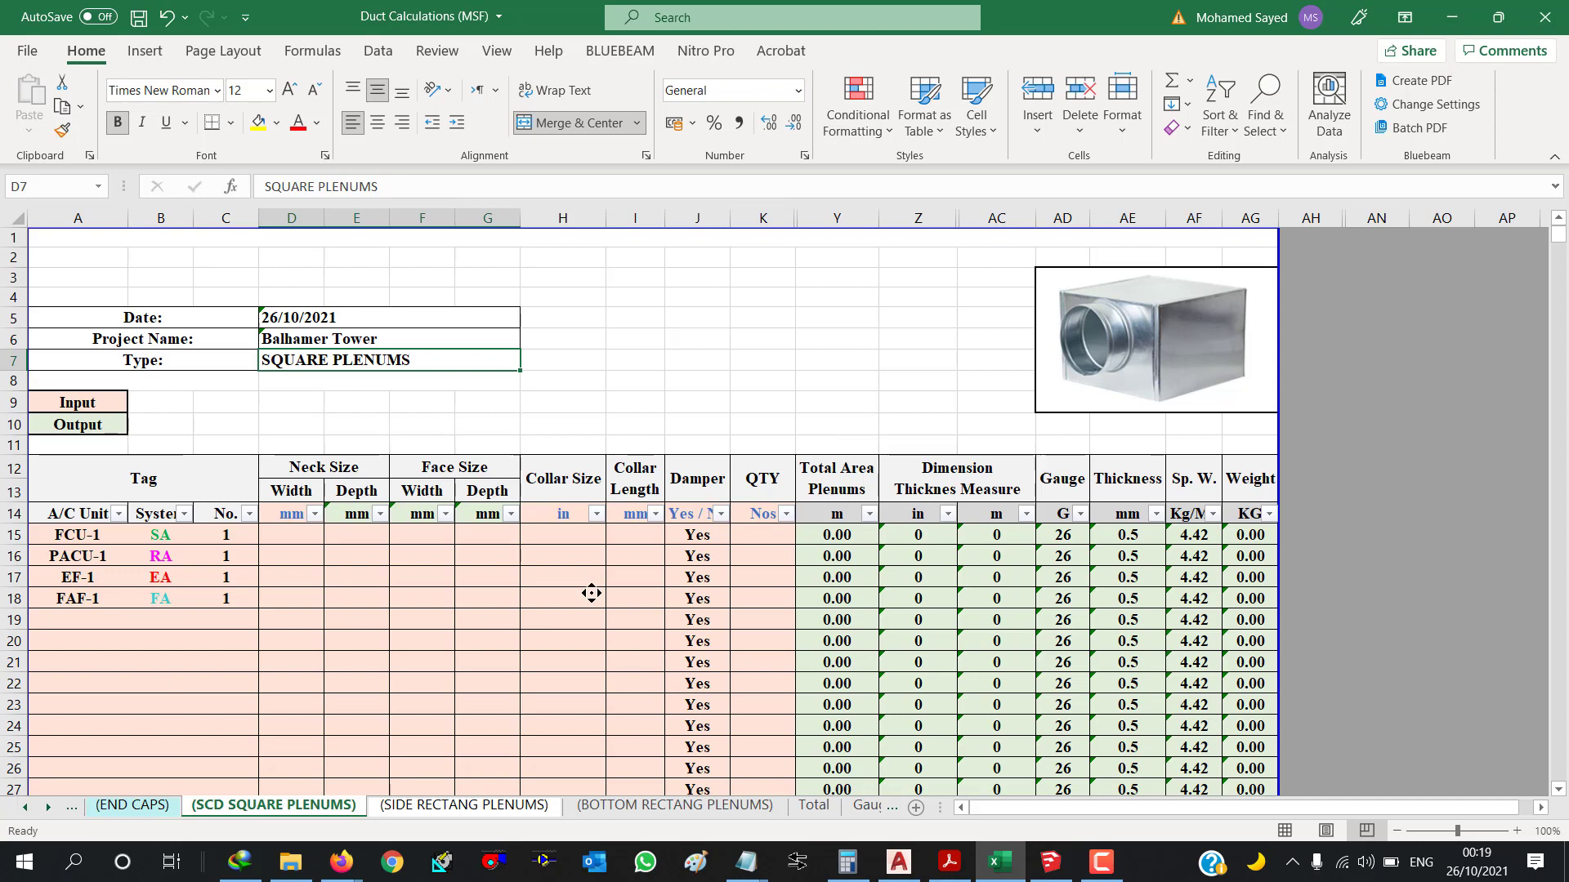
pyautogui.click(302, 536)
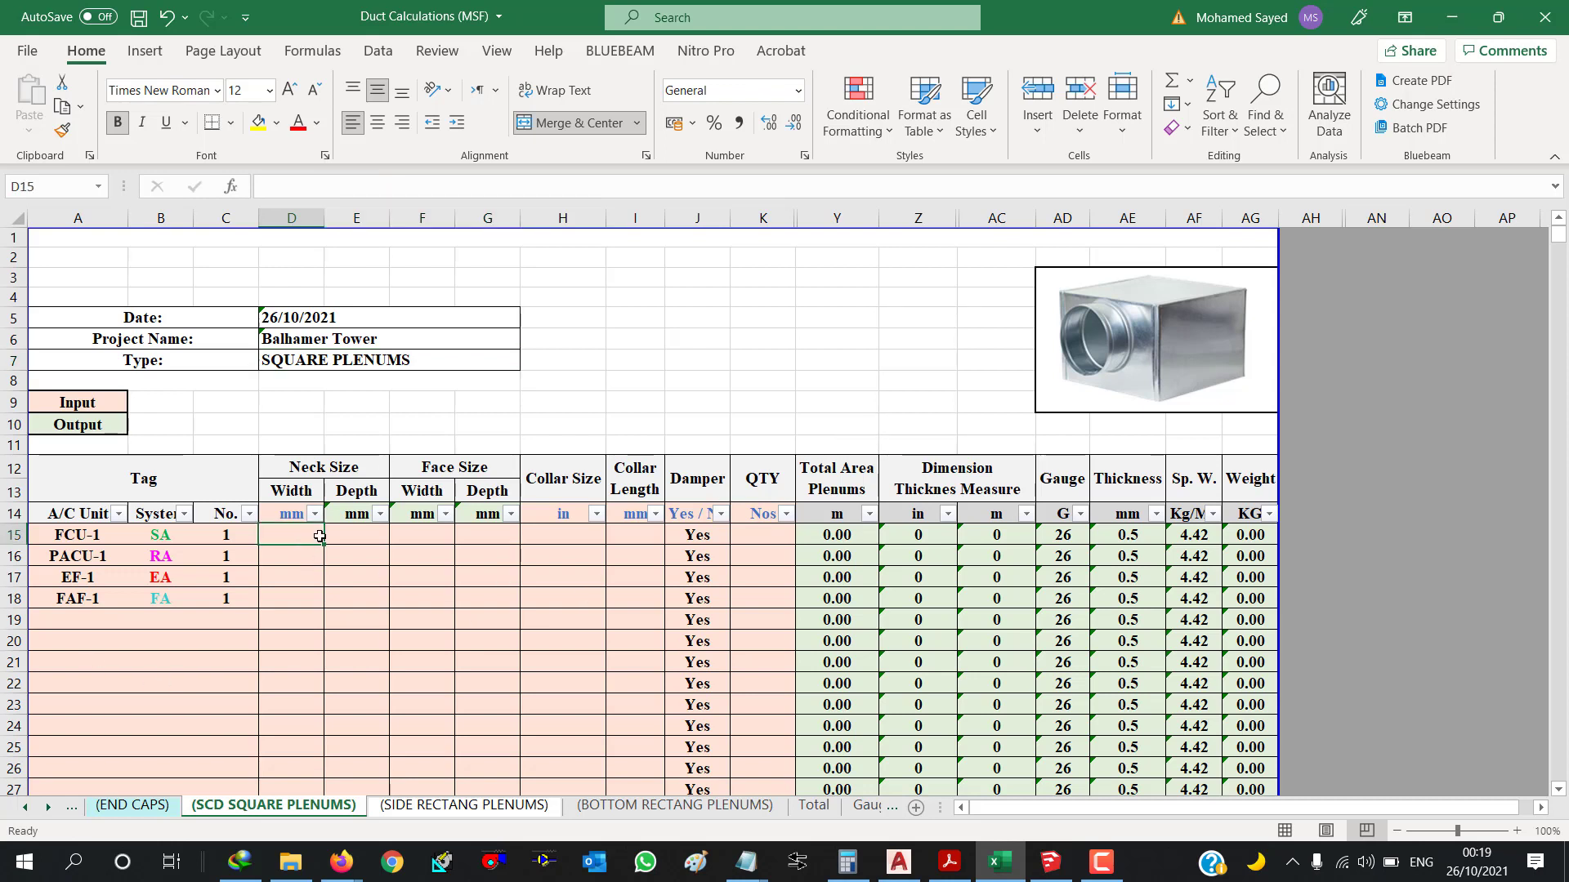
pyautogui.click(270, 509)
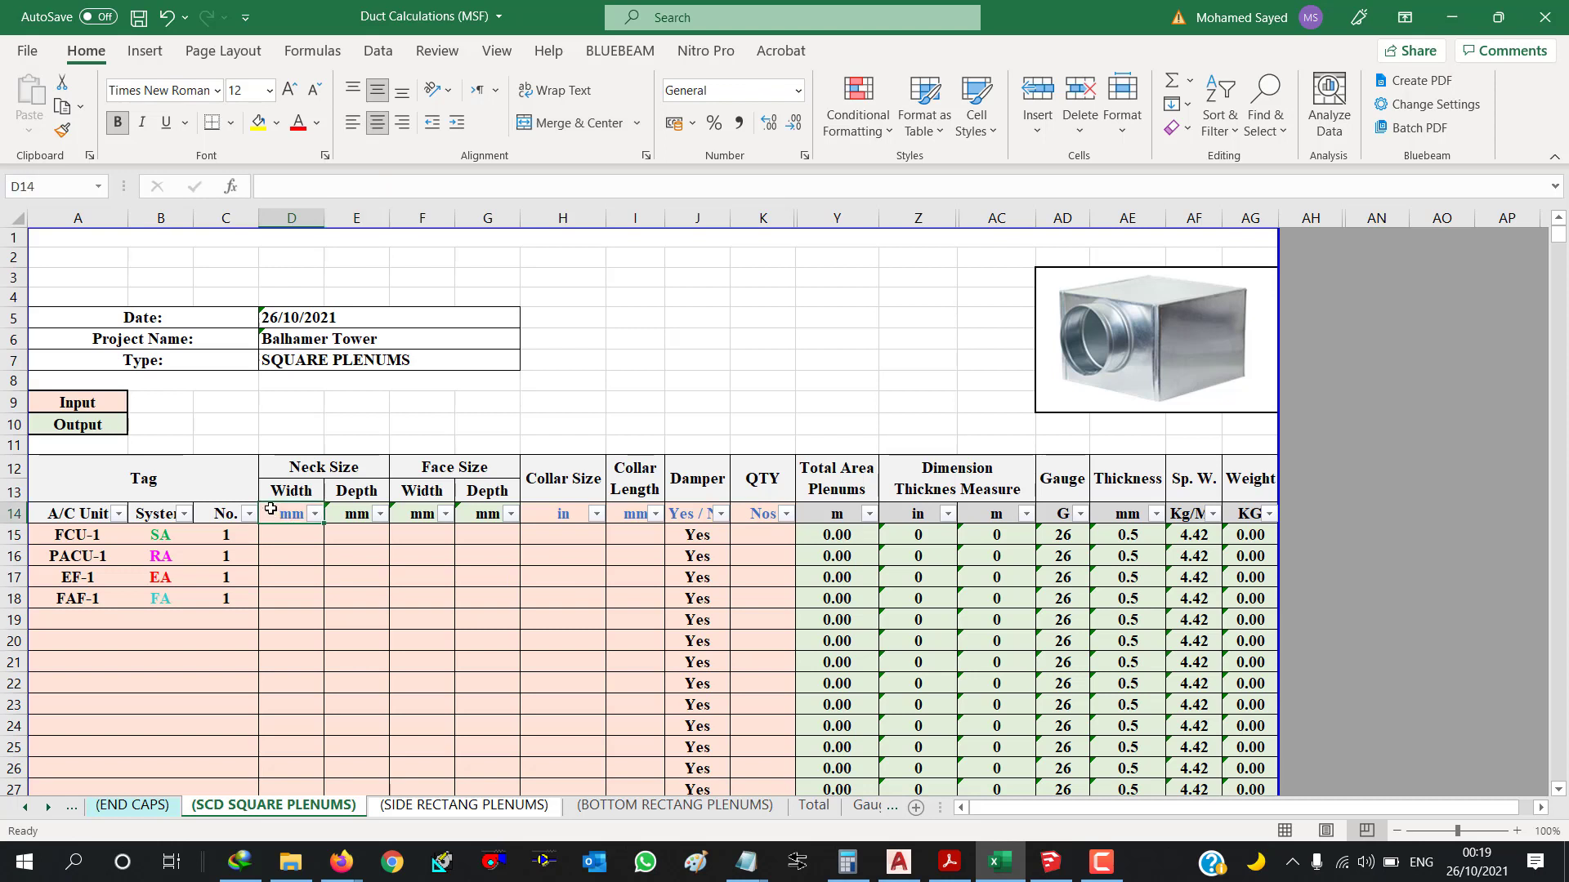
pyautogui.click(334, 513)
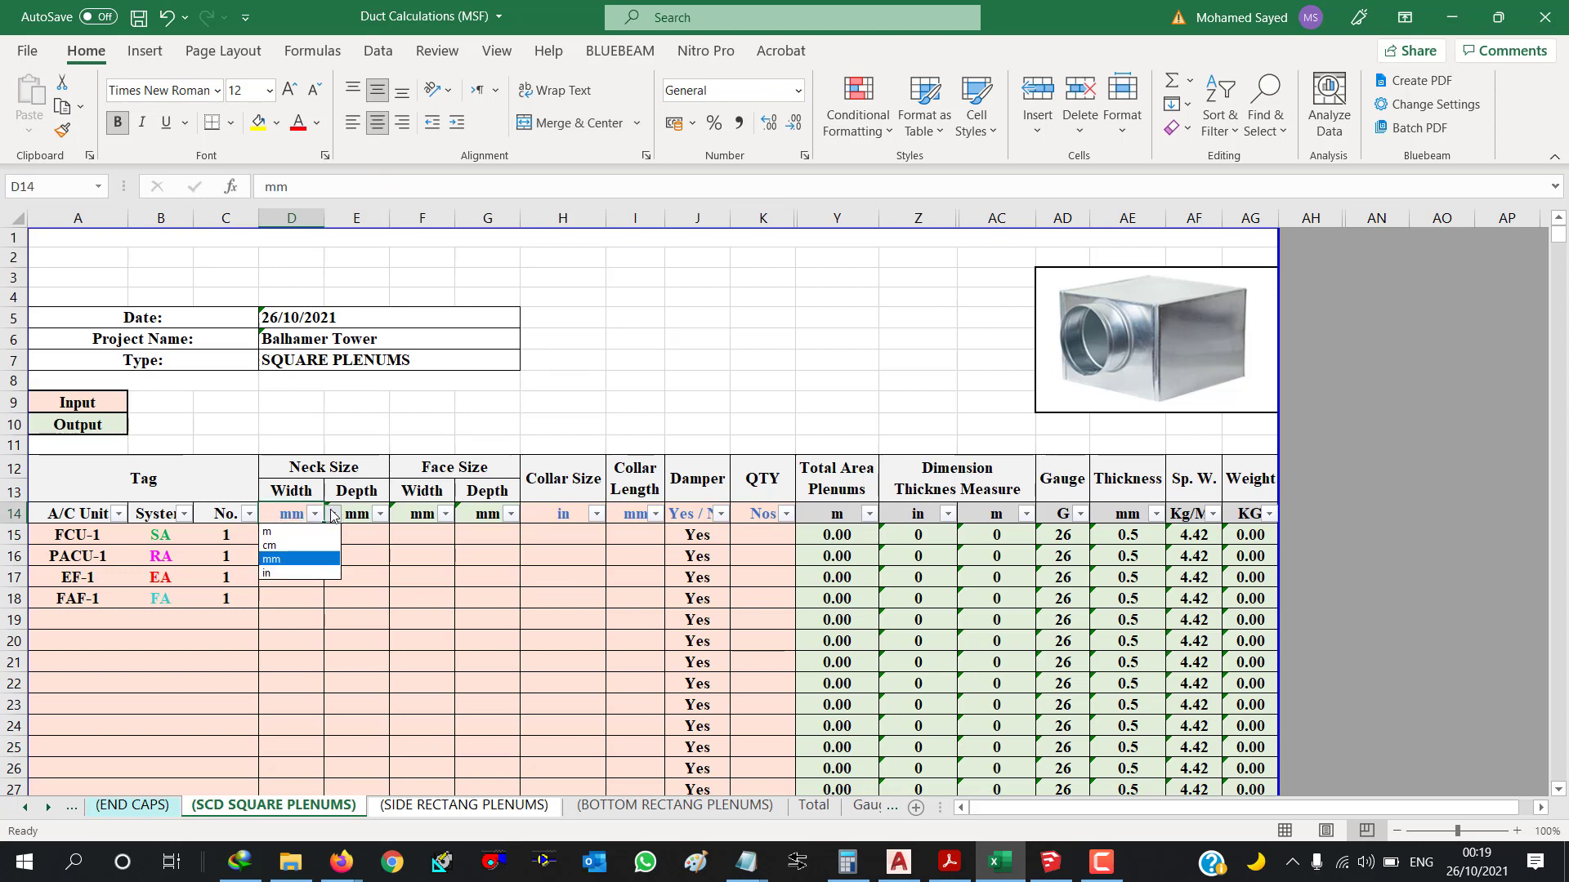
pyautogui.click(271, 535)
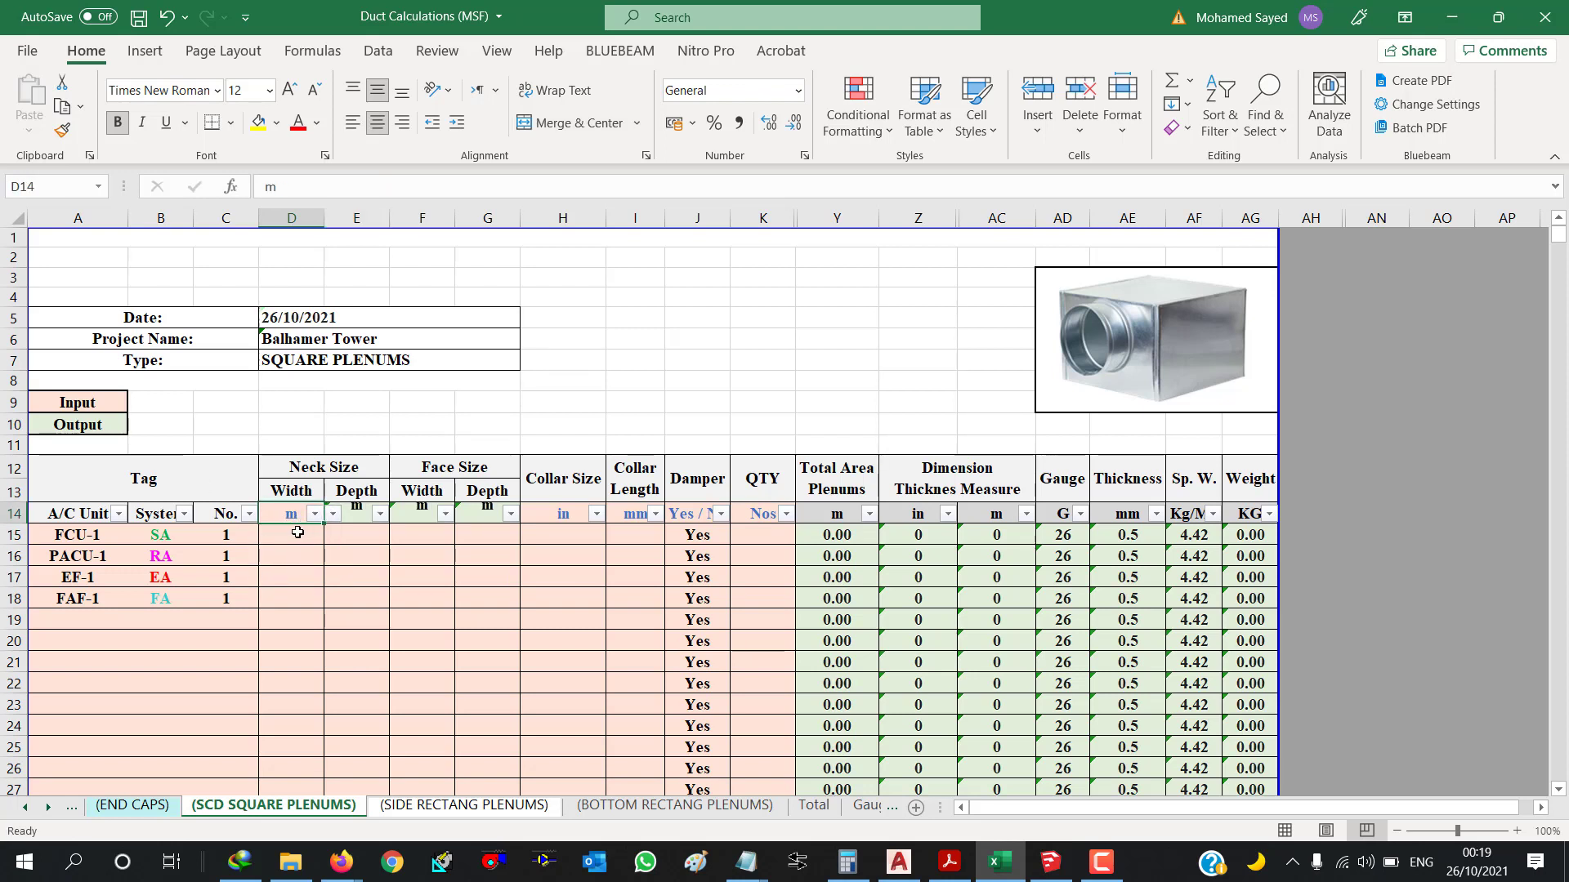
pyautogui.moveTo(323, 524); pyautogui.dragTo(384, 523)
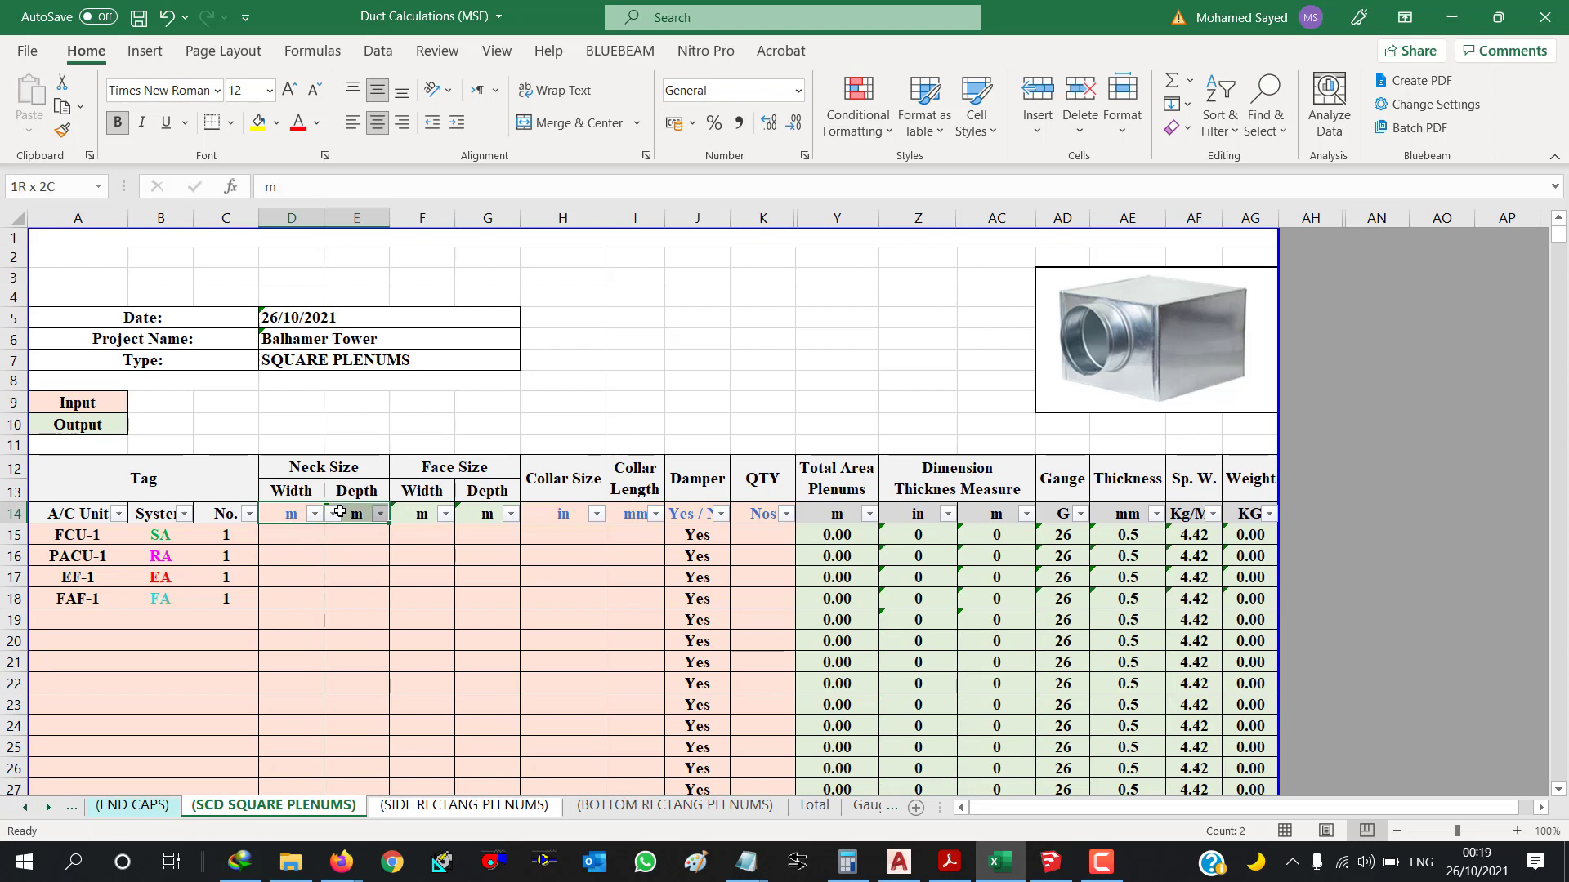
# Review the Neck Size and Face Size header block, then switch to the SketchUp model
pyautogui.click(340, 464)
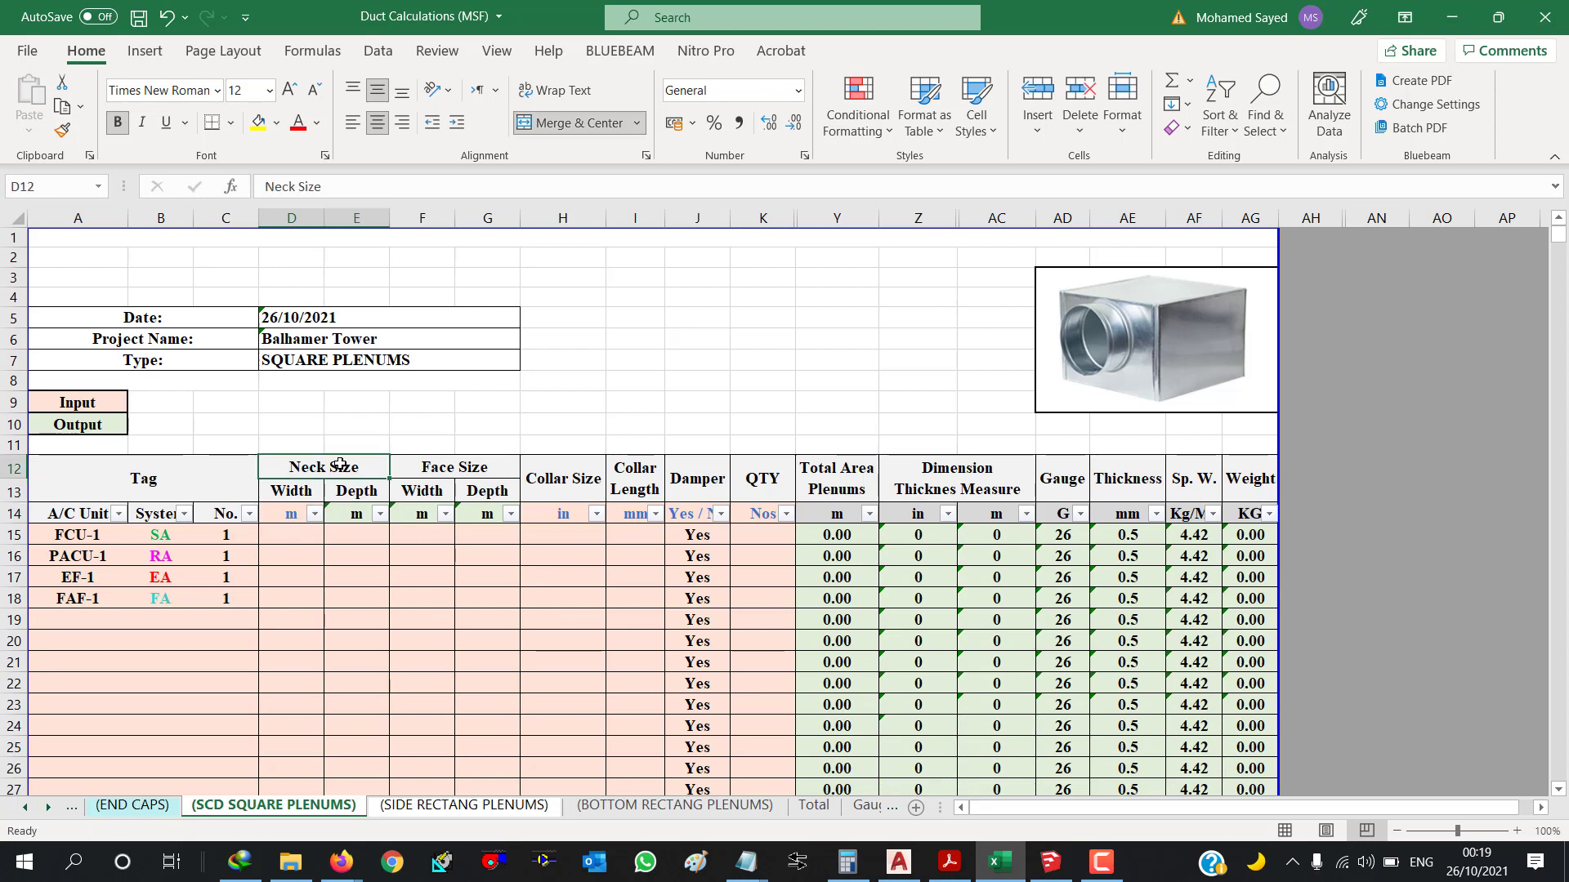
pyautogui.click(479, 464)
pyautogui.moveTo(316, 486); pyautogui.dragTo(474, 518)
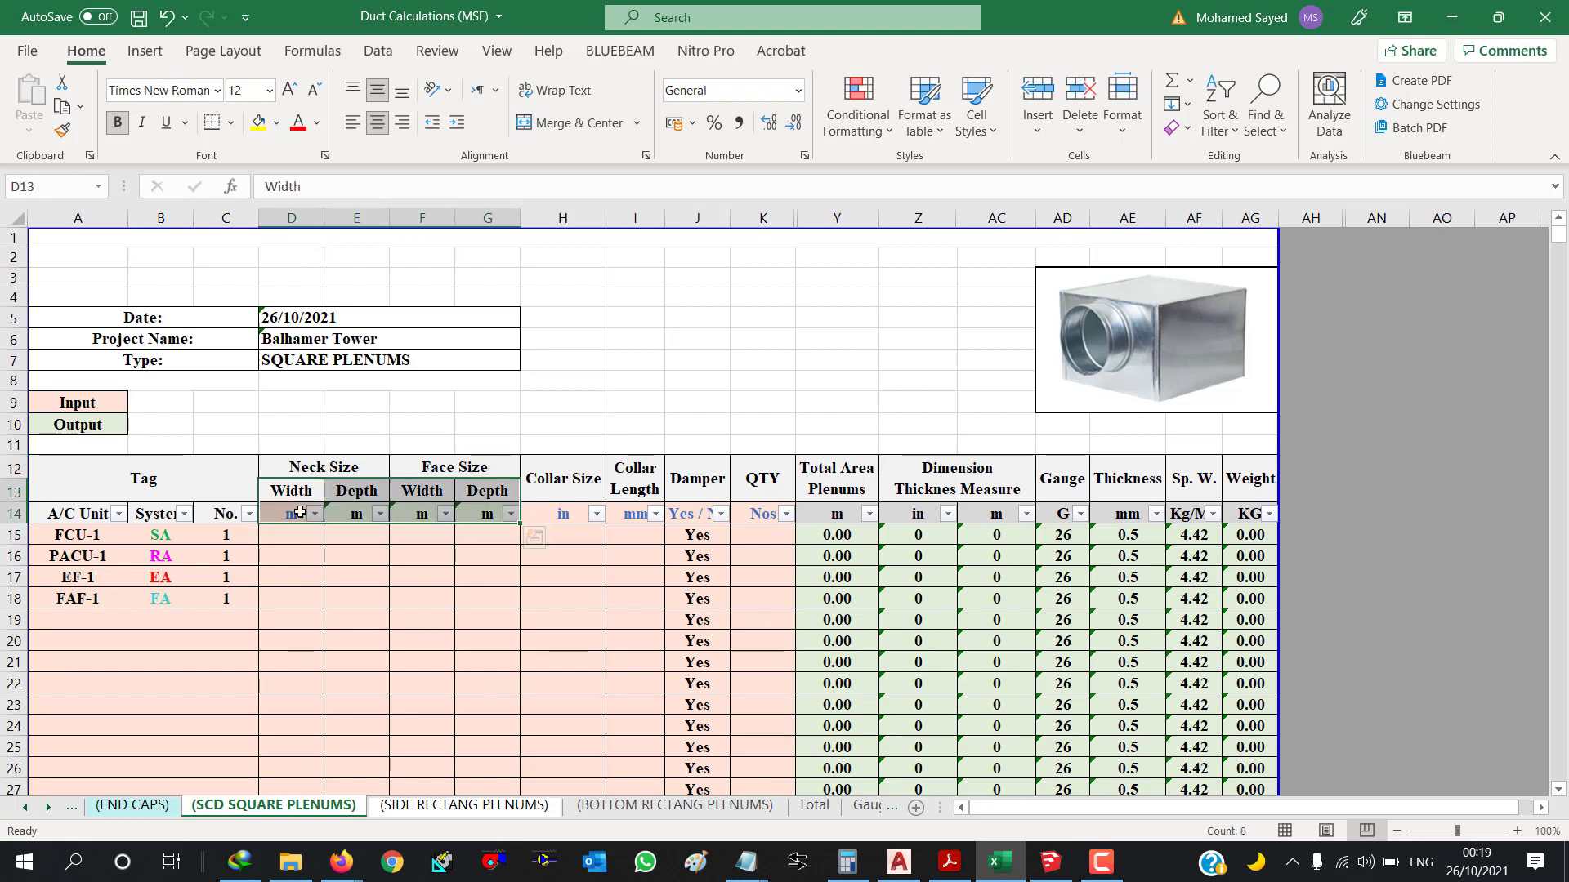
pyautogui.click(308, 493)
pyautogui.moveTo(287, 507); pyautogui.dragTo(493, 472)
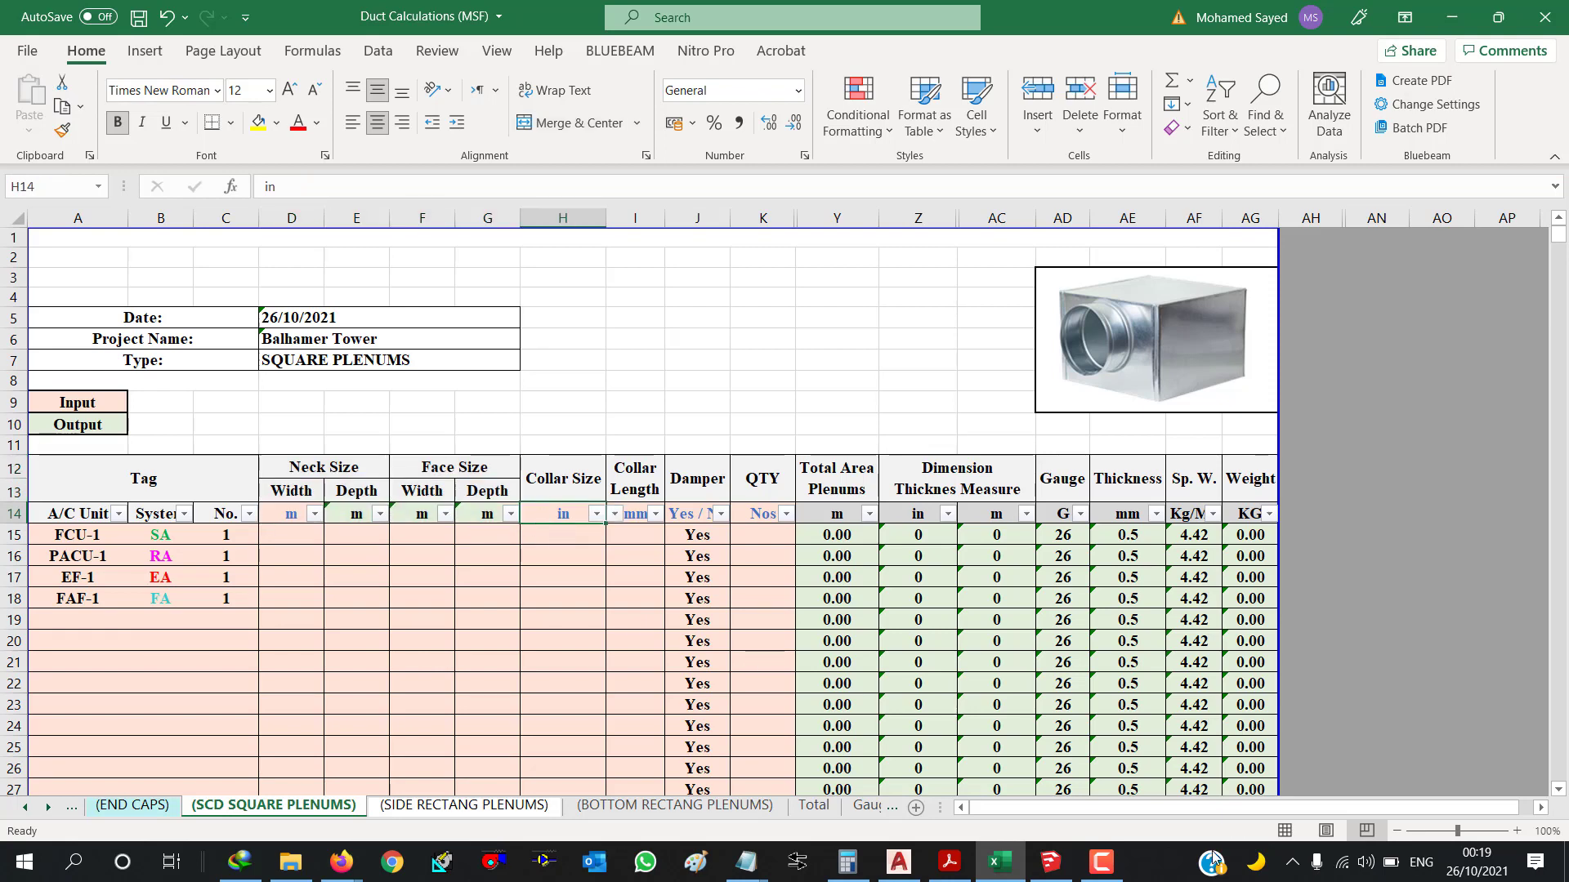
pyautogui.click(1050, 863)
# Compare FCU-1's collar size (H15) and collar length (I15) against the model's collar
pyautogui.click(727, 462)
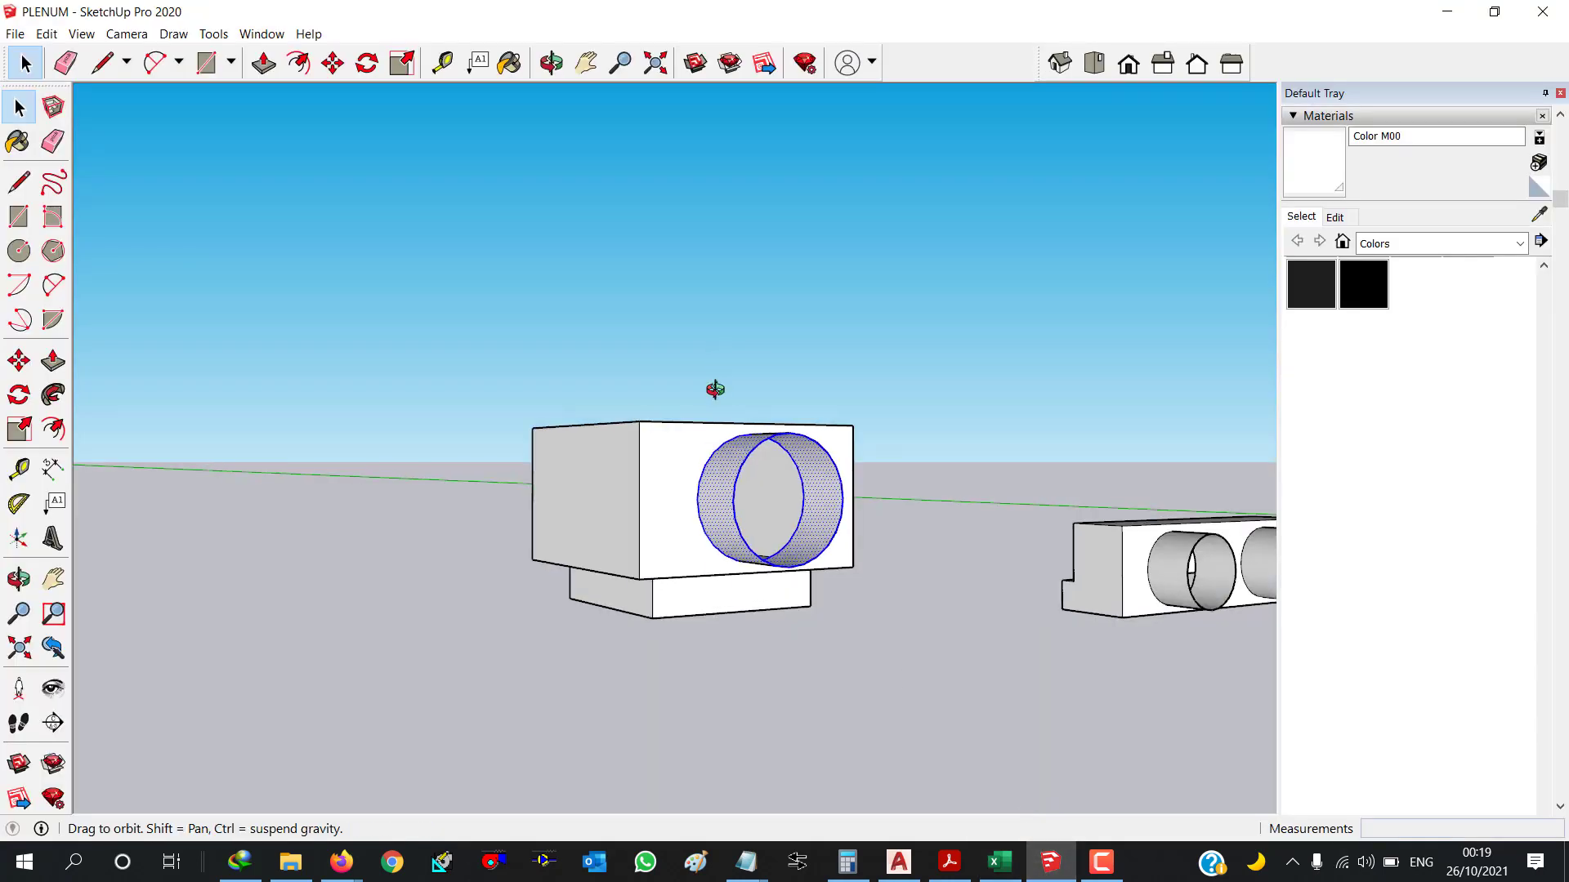
pyautogui.moveTo(714, 385); pyautogui.dragTo(887, 429)
pyautogui.click(1052, 866)
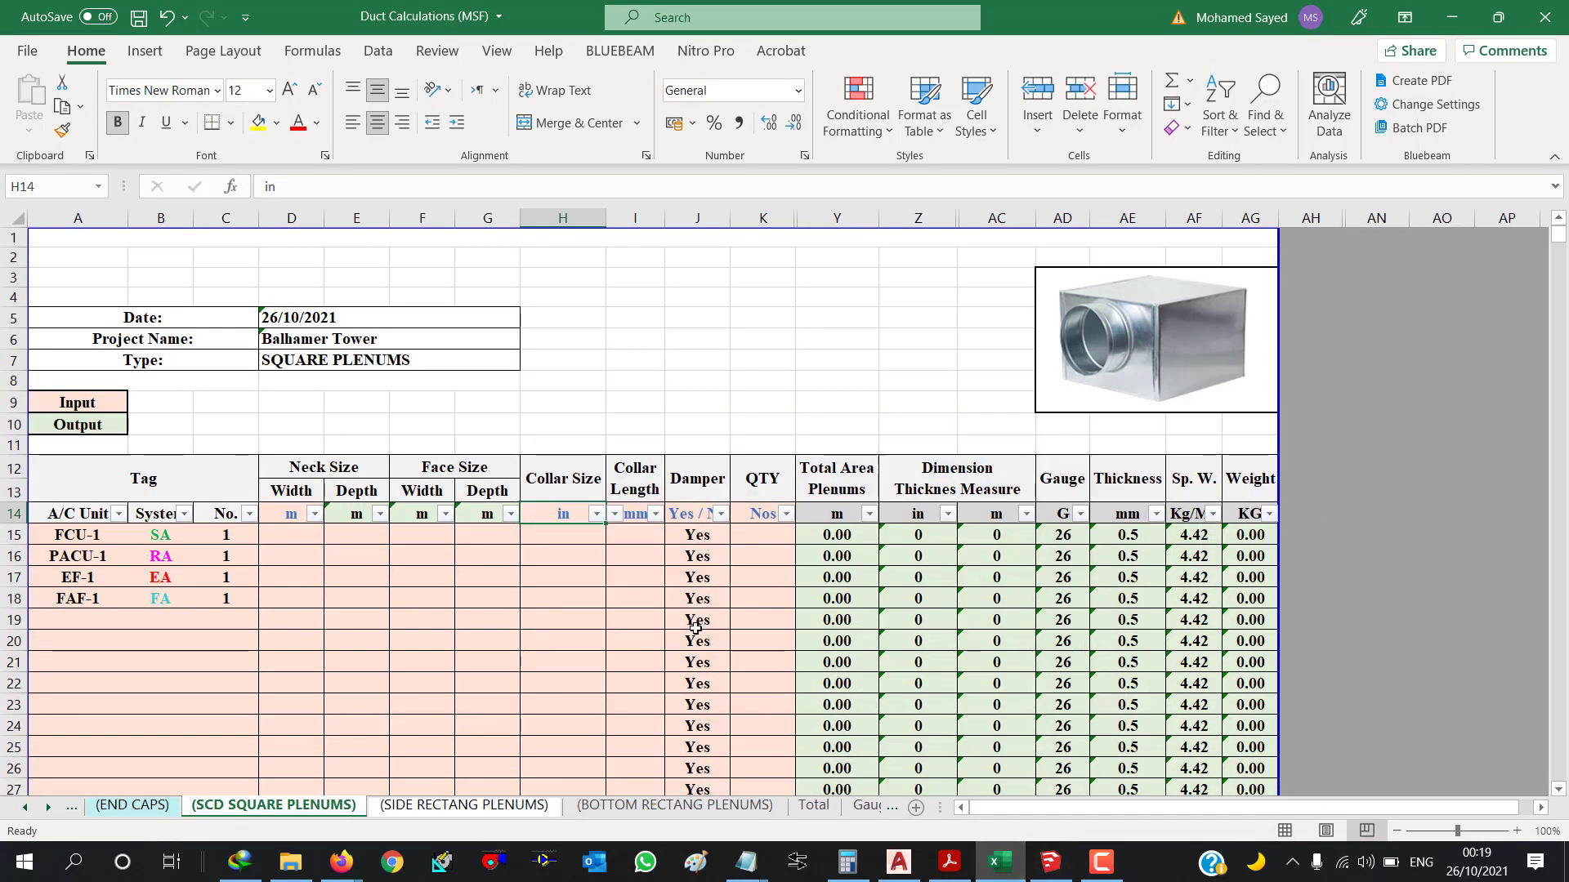
pyautogui.click(575, 540)
pyautogui.click(626, 543)
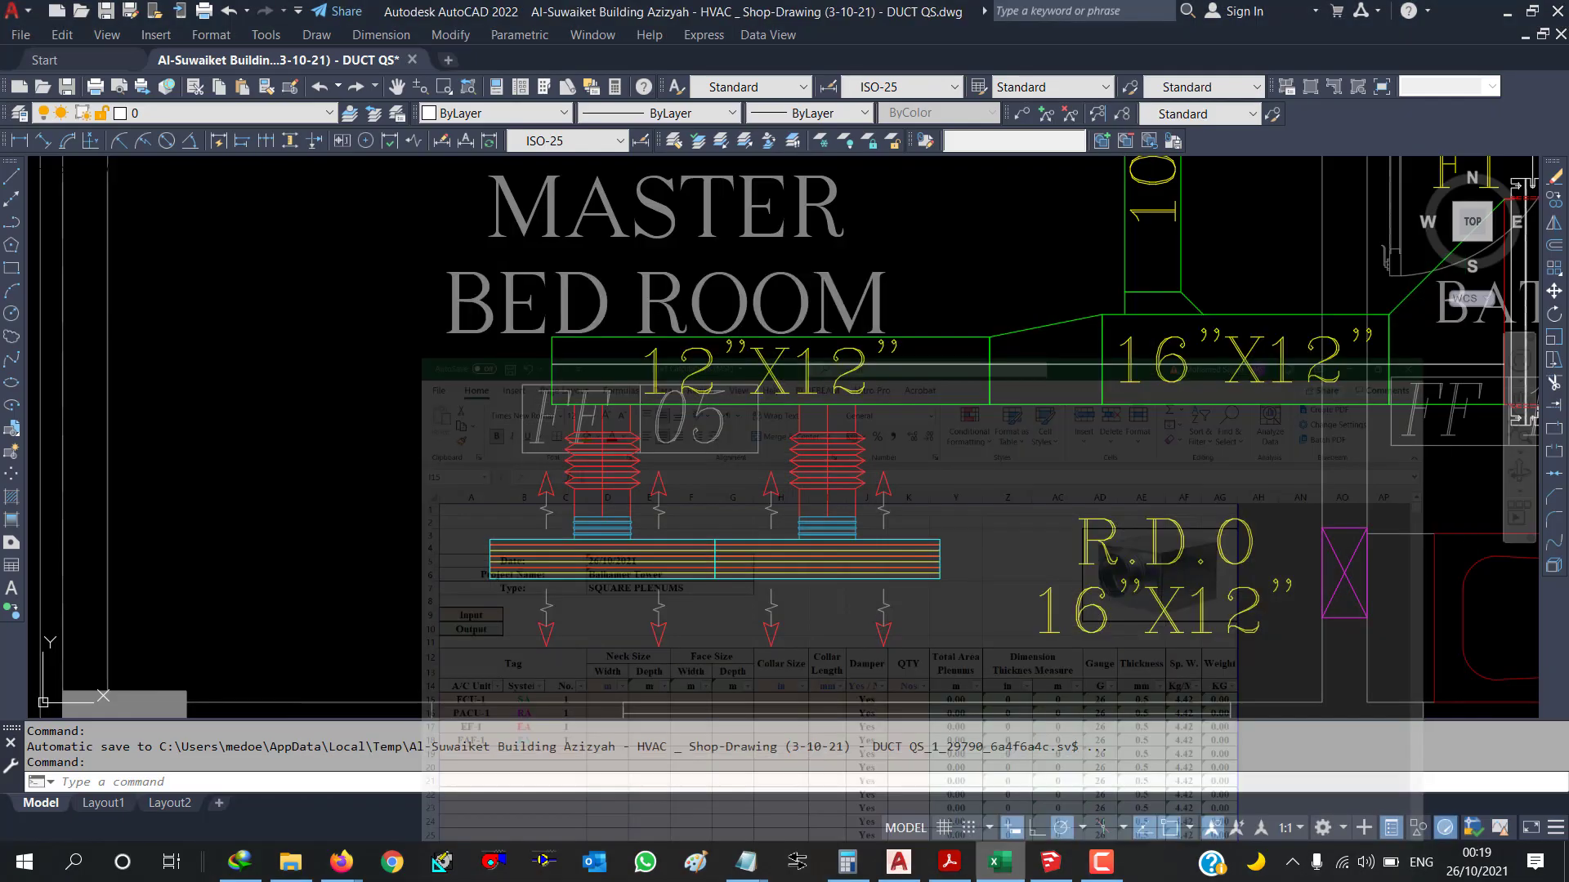
pyautogui.click(1000, 862)
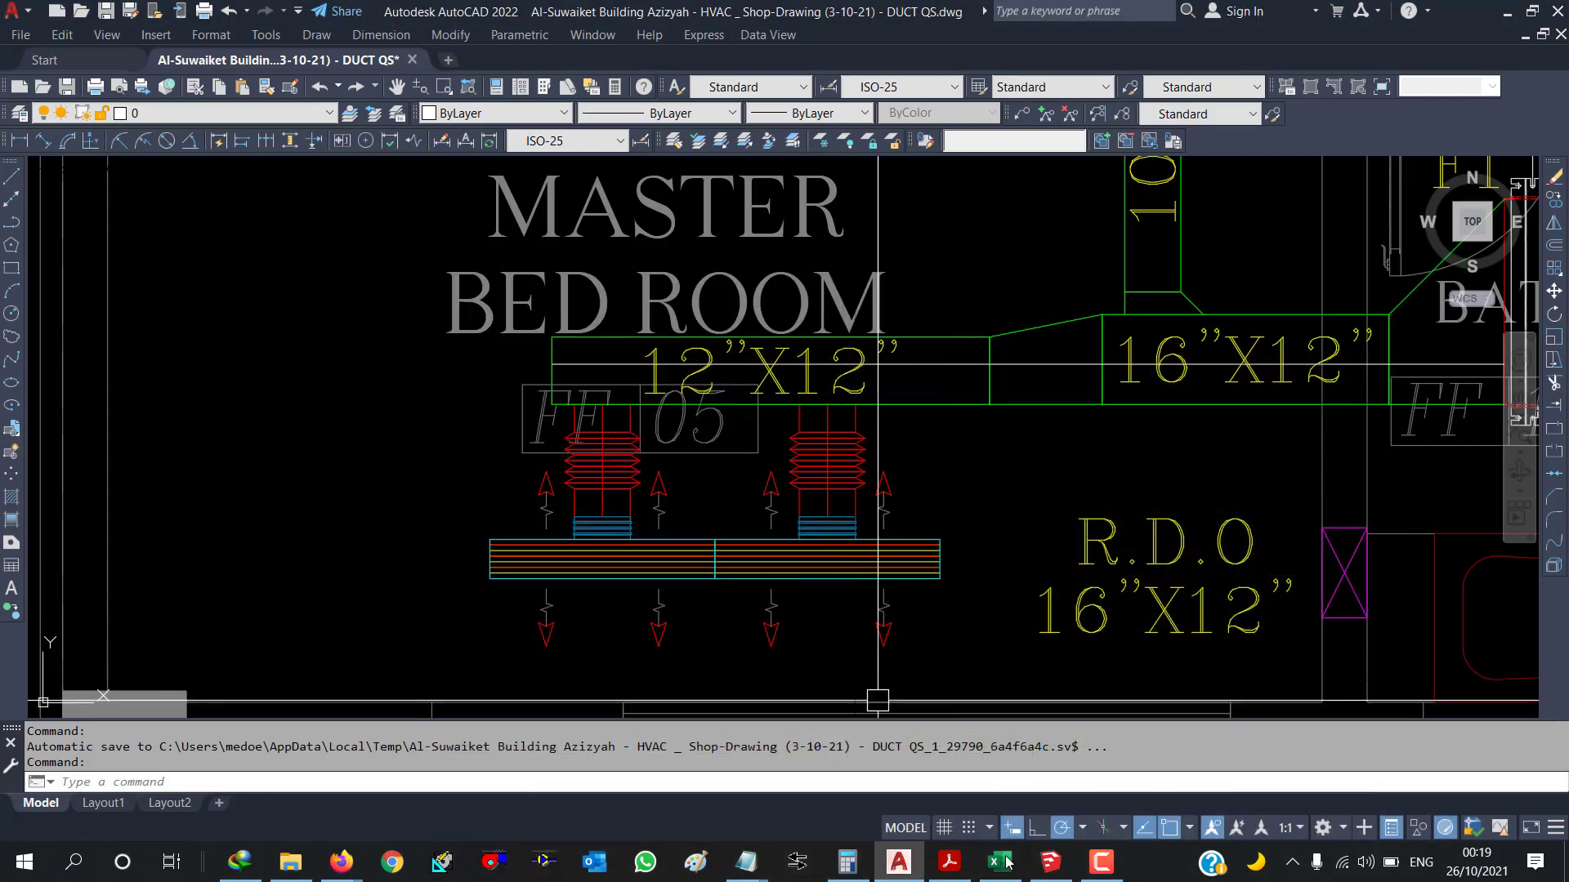
pyautogui.click(1050, 862)
pyautogui.click(792, 789)
pyautogui.moveTo(793, 788); pyautogui.dragTo(745, 572)
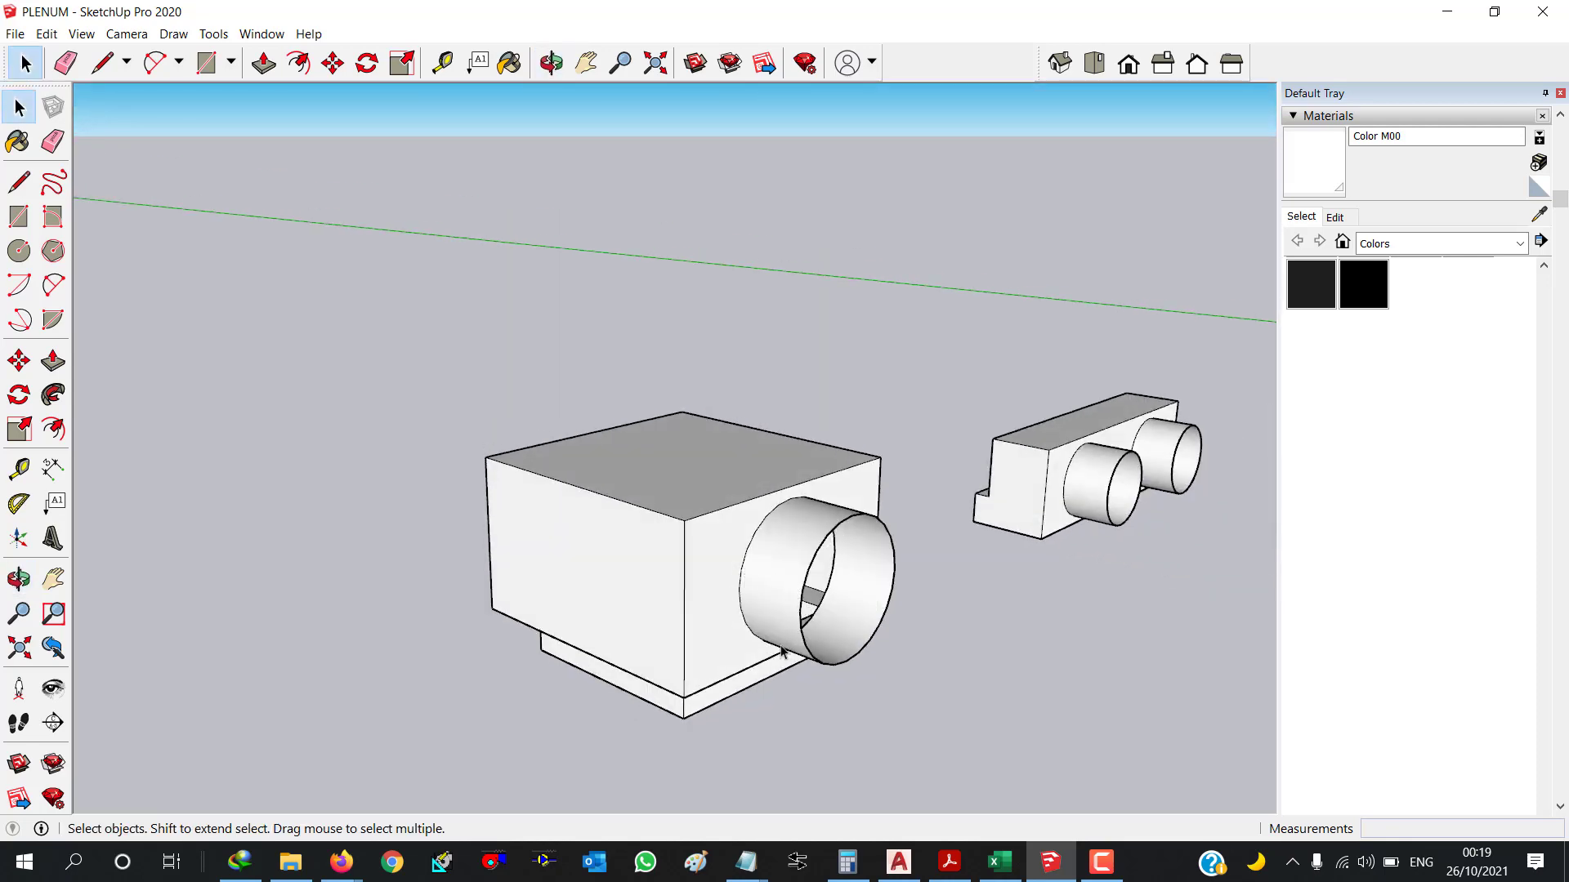
# Check FCU-1's damper (J15) and quantity (K15) cells, then switch to AutoCAD
pyautogui.click(1010, 873)
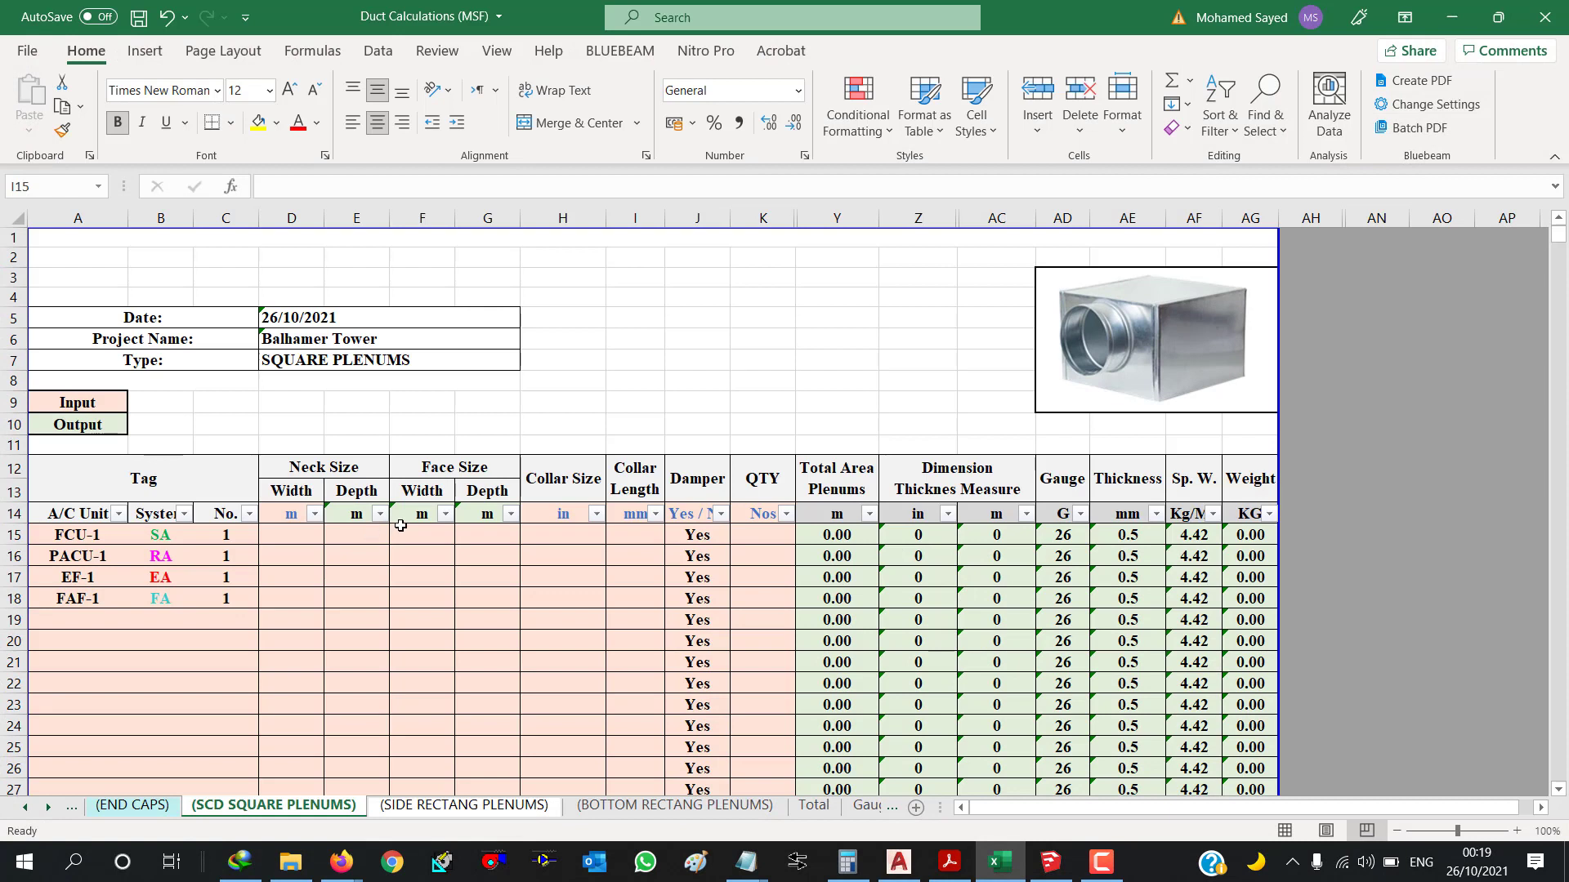
pyautogui.click(694, 535)
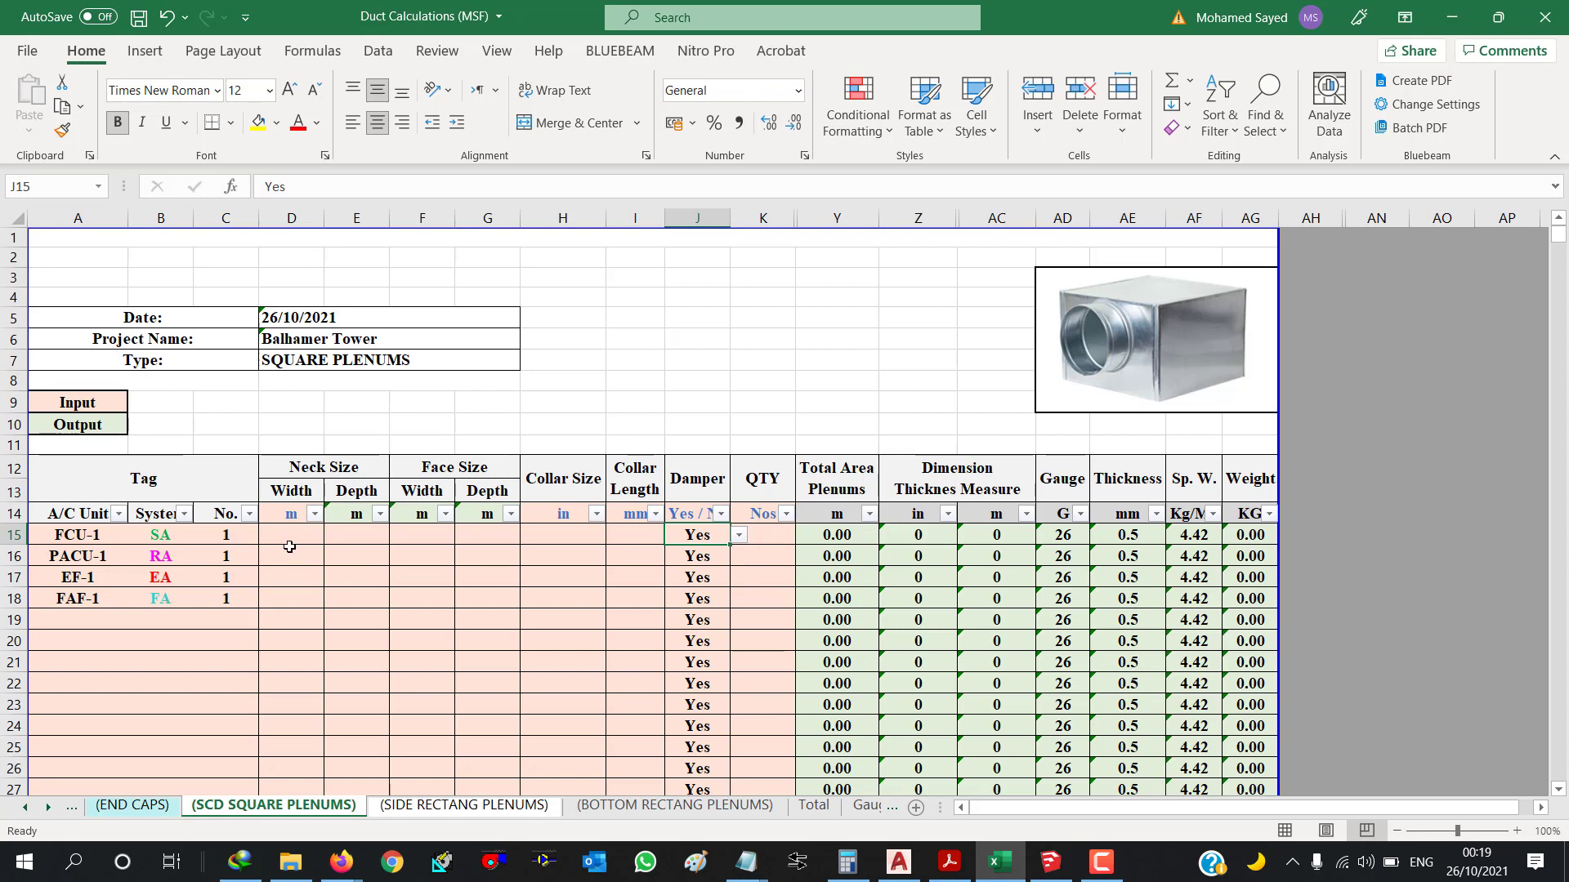
pyautogui.click(764, 536)
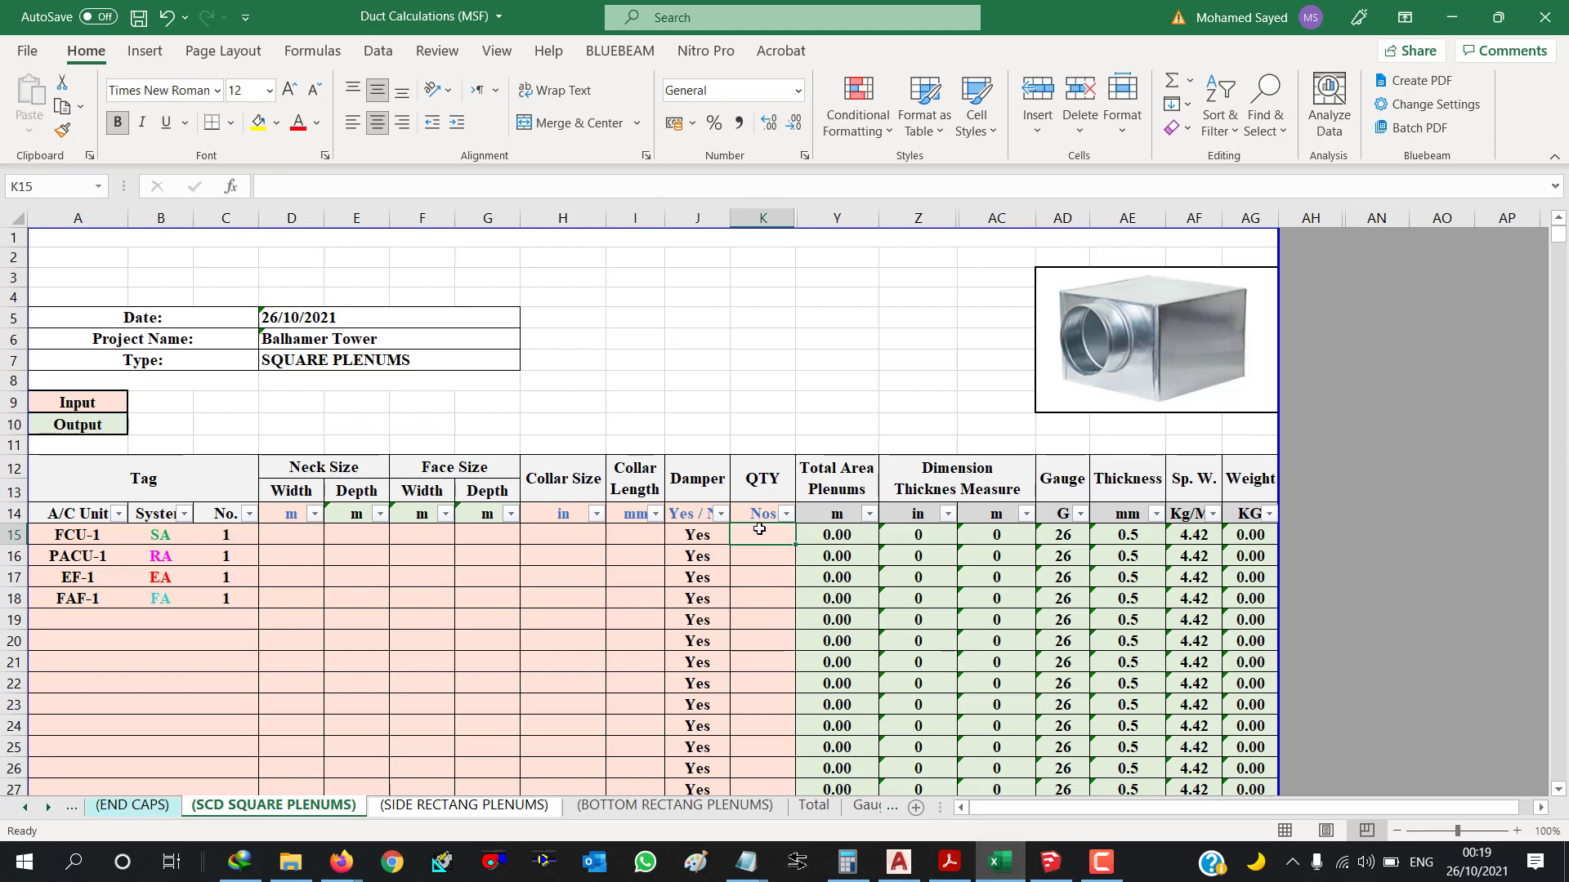
pyautogui.click(898, 862)
# Try opening a recent drawing and dismiss the missing-file message
pyautogui.click(4, 9)
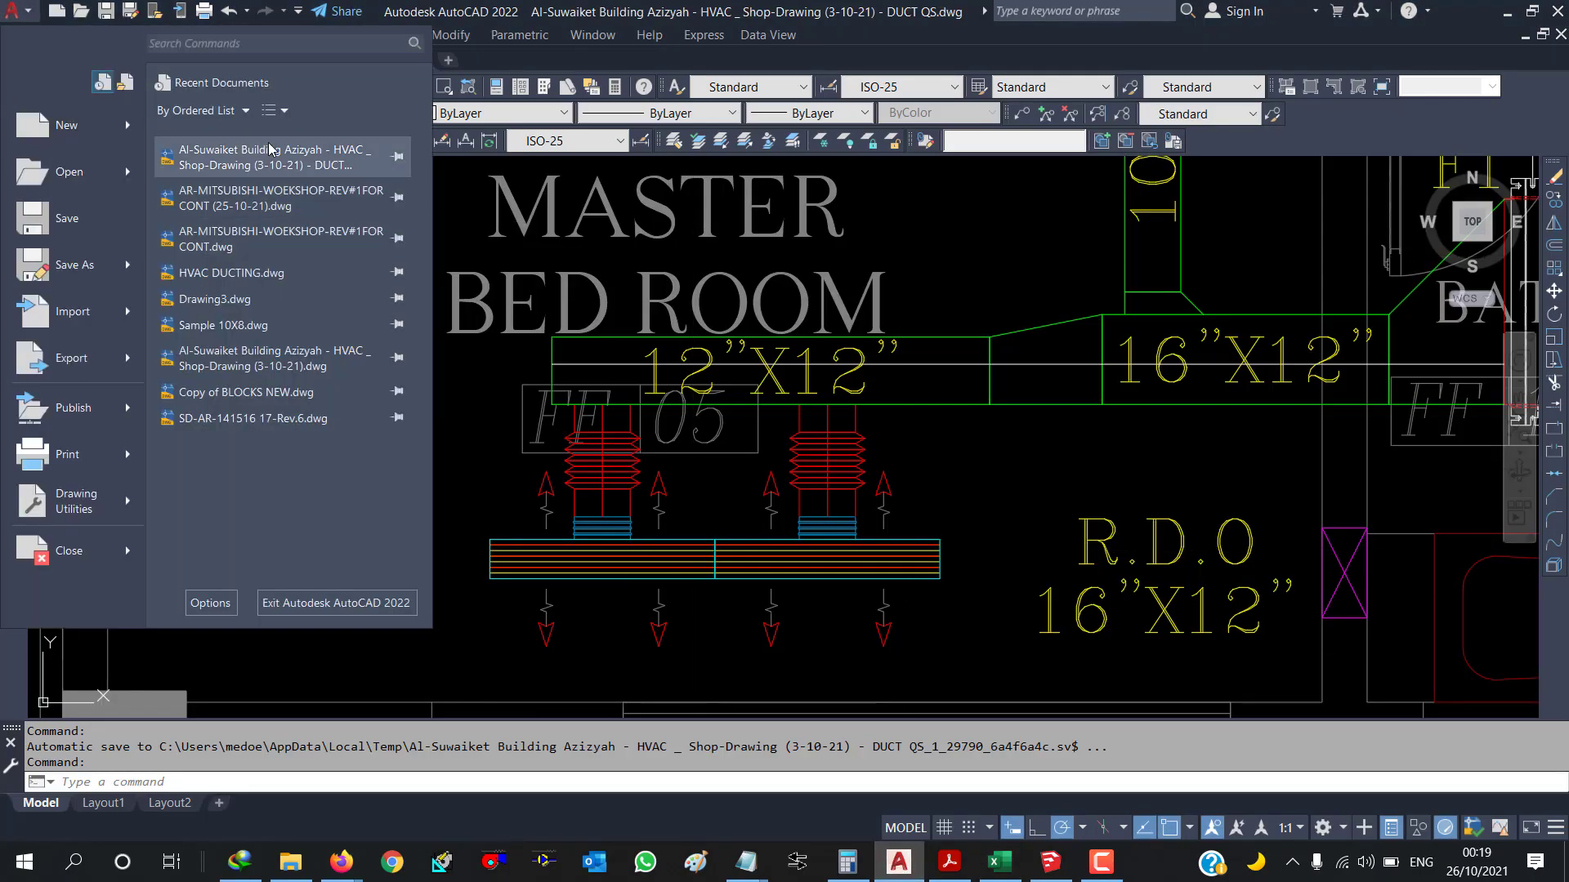
pyautogui.click(300, 208)
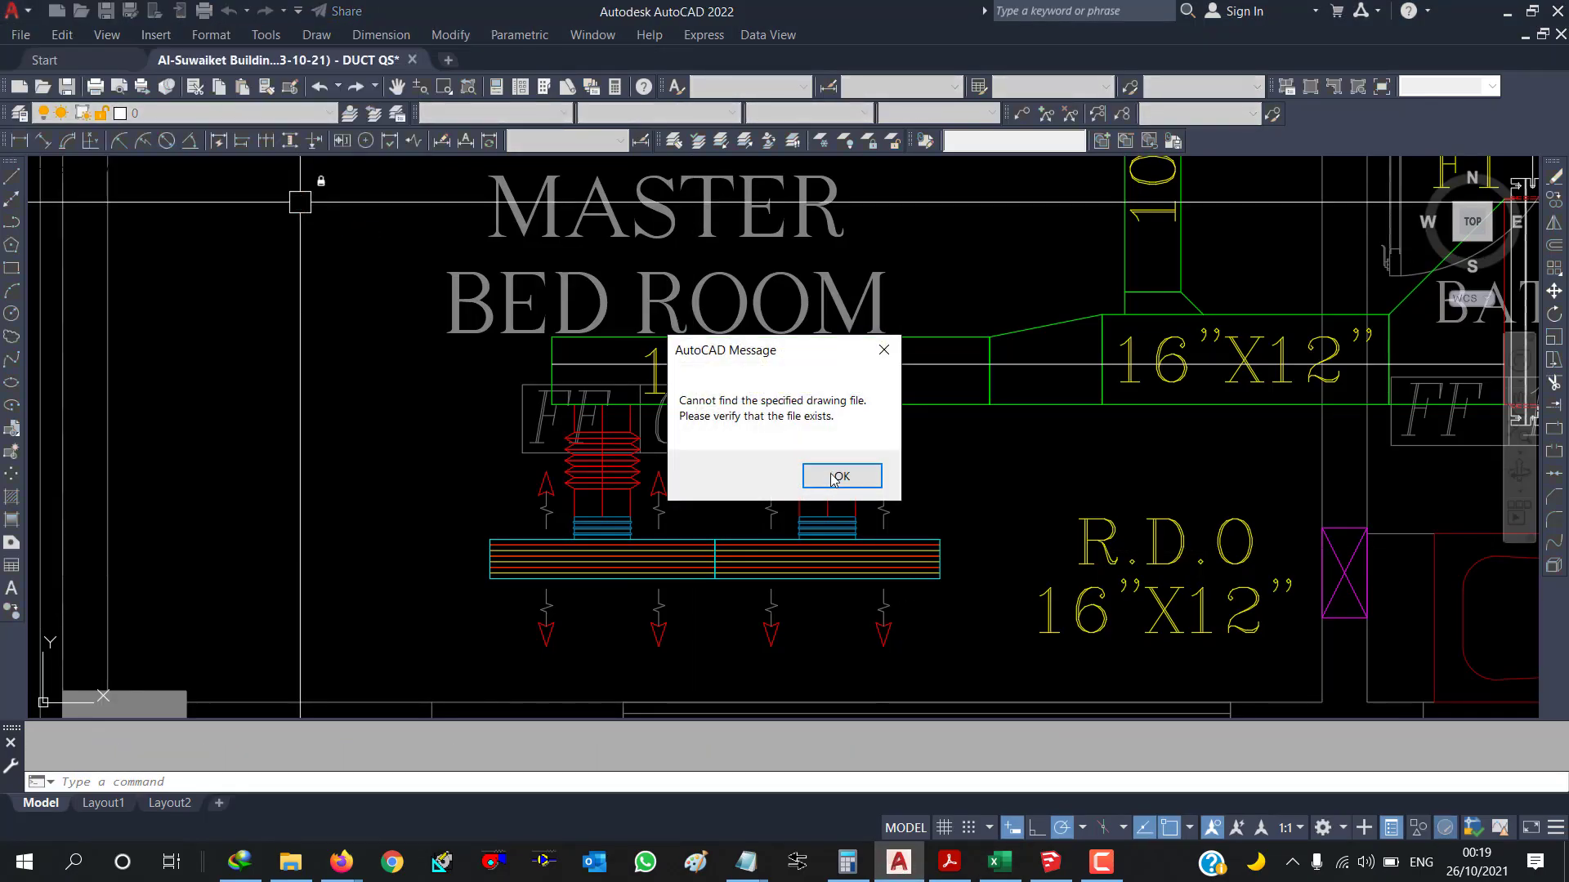
pyautogui.click(832, 476)
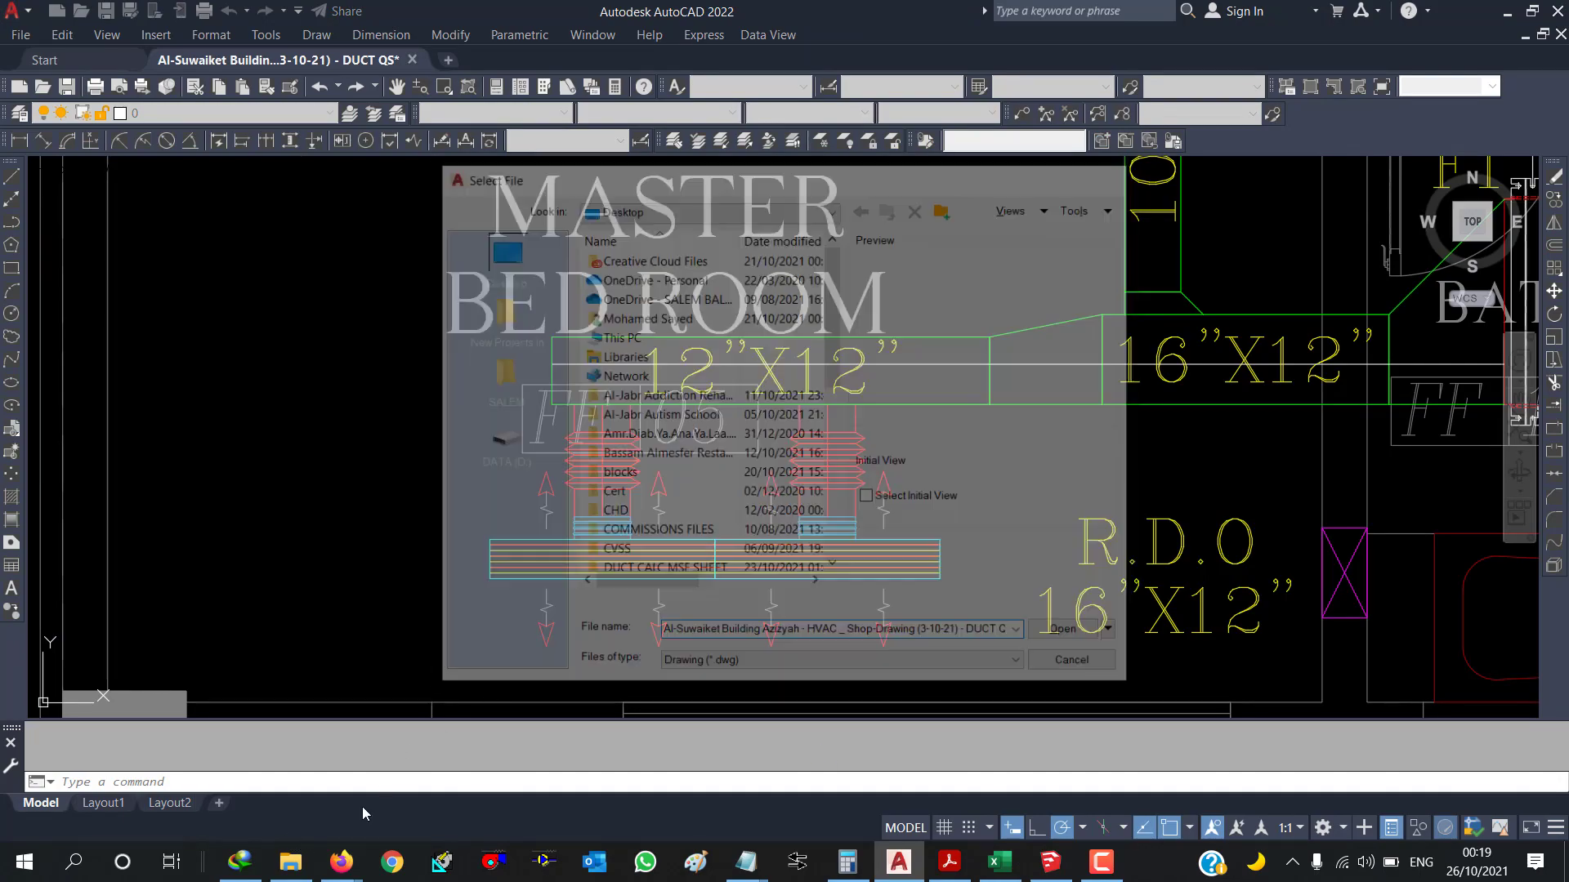
# From D:\New Projects In, open the project folder and the AR-MITSUBISHI workshop drawing
pyautogui.click(361, 806)
pyautogui.click(67, 265)
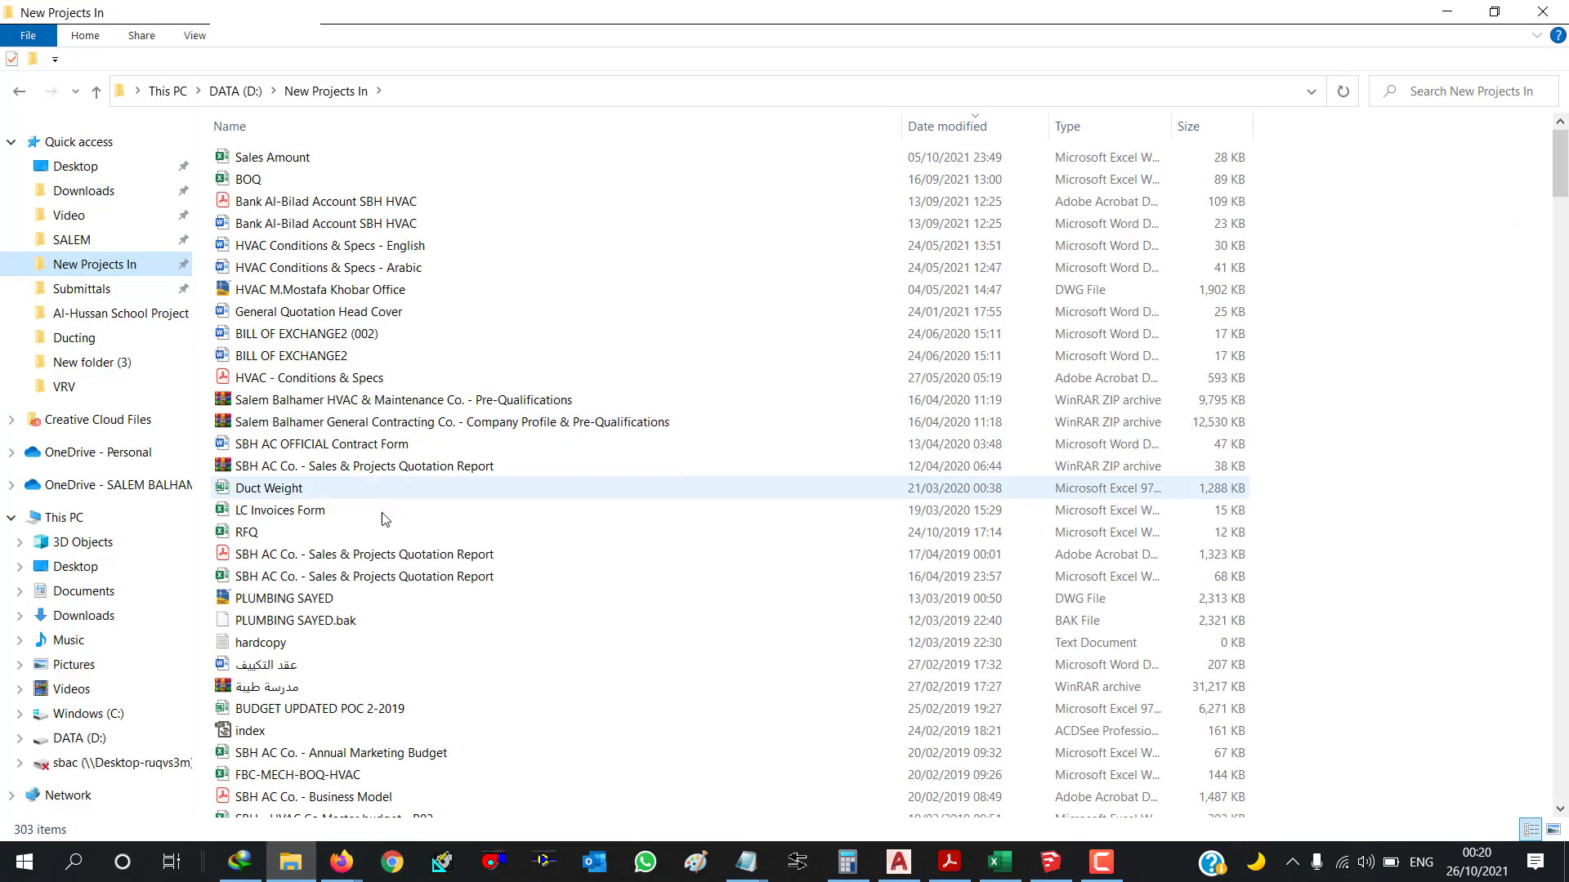
pyautogui.scroll(-6, 376, 507)
pyautogui.scroll(-6, 352, 474)
pyautogui.doubleClick(282, 410)
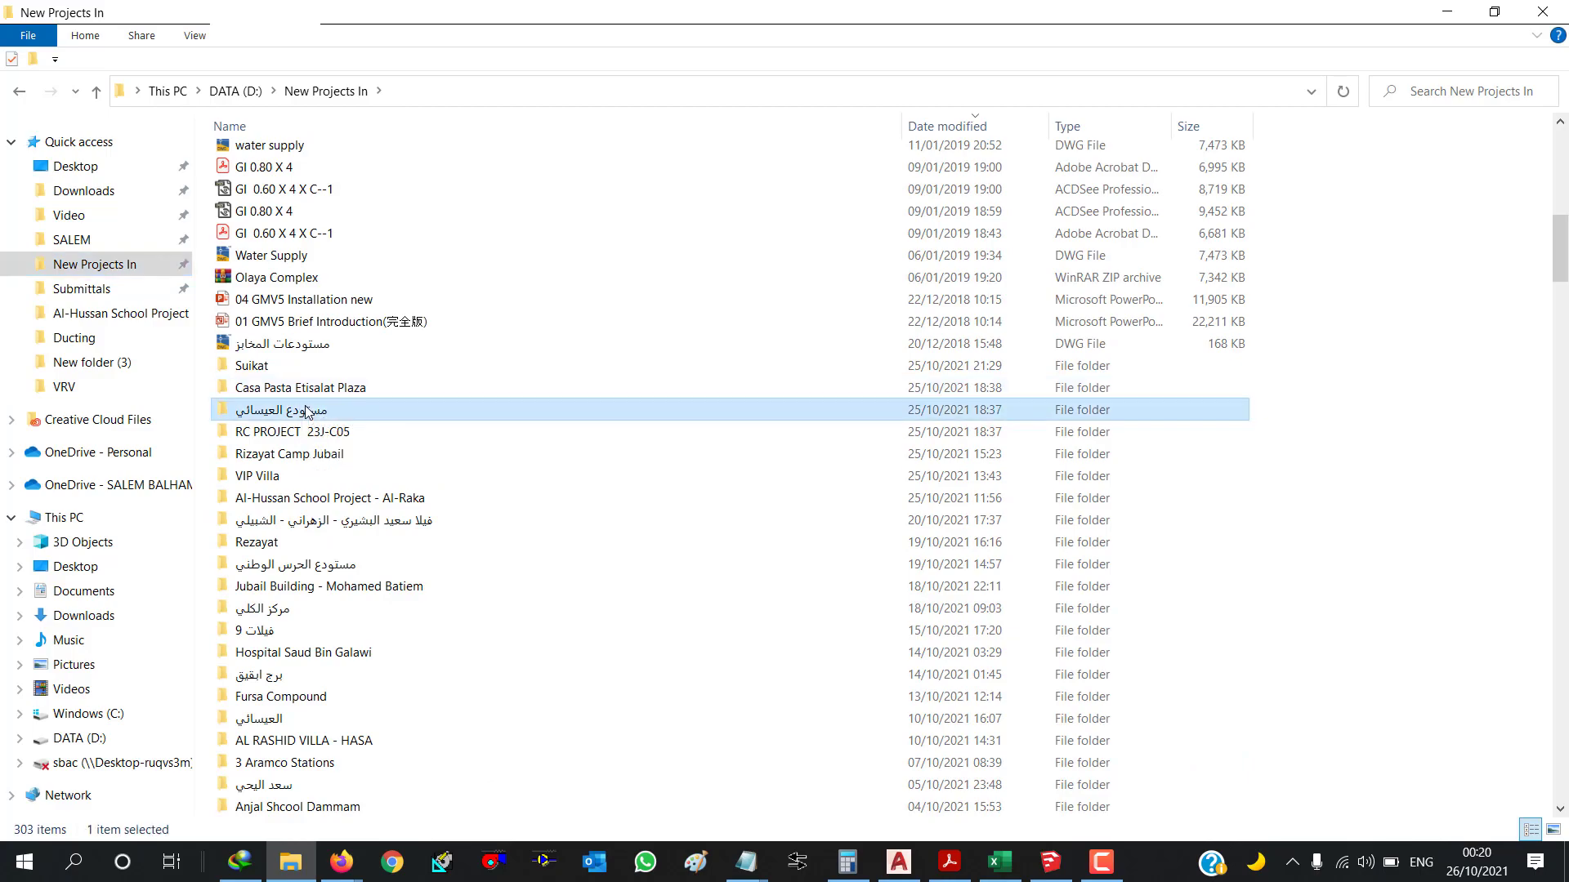
pyautogui.click(297, 184)
pyautogui.doubleClick(297, 184)
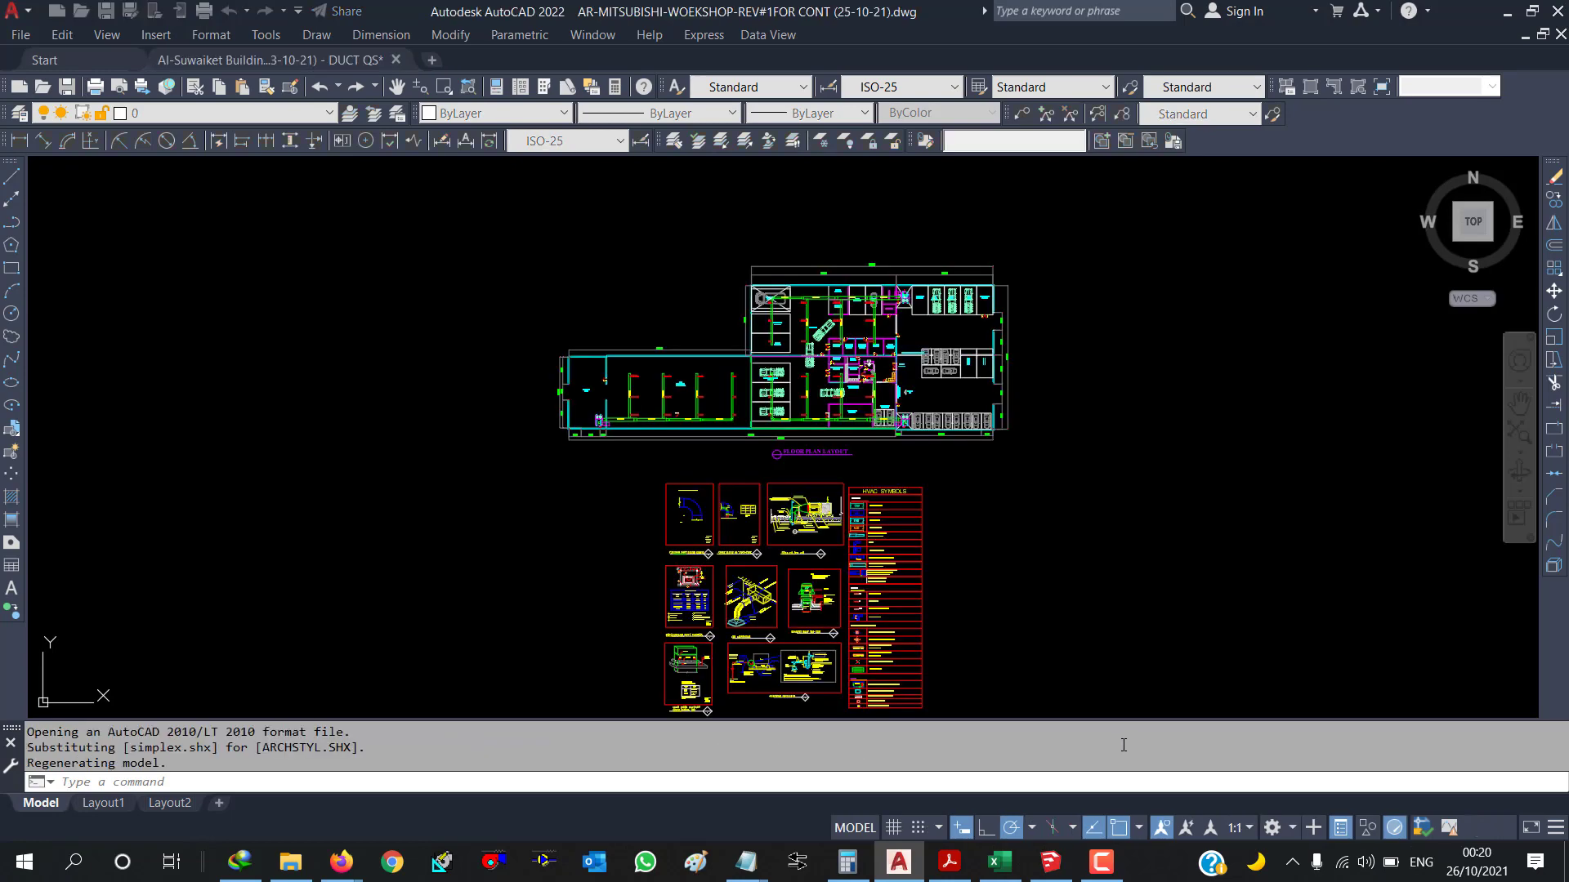
# Dismiss the missing-references prompt and zoom around the workshop floor plan
pyautogui.press('Escape')
pyautogui.press('Escape')
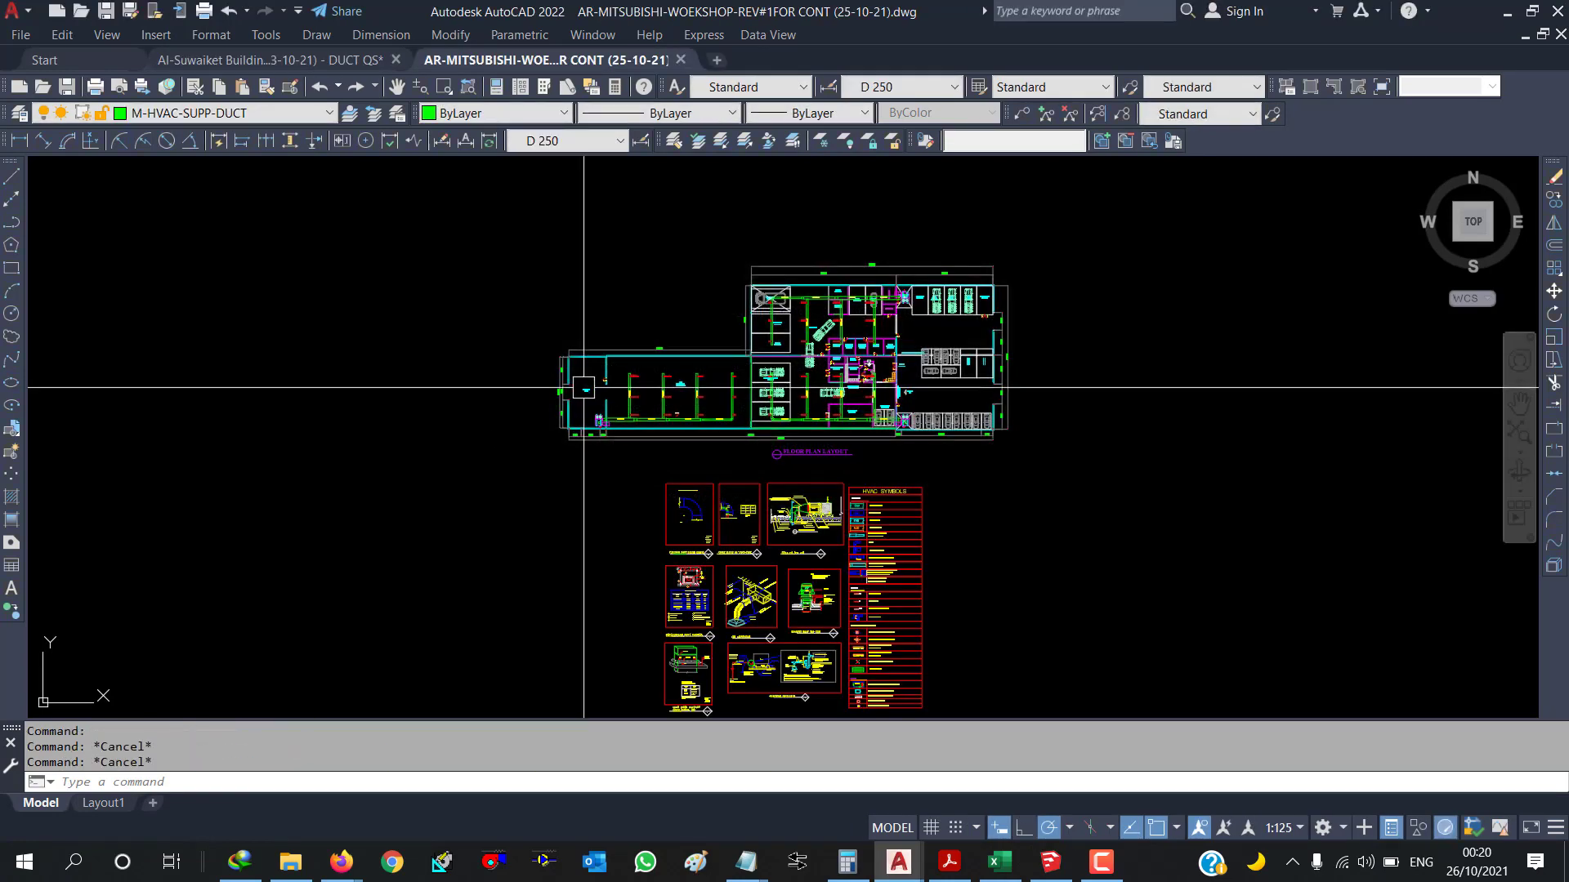
pyautogui.scroll(5, 683, 357)
pyautogui.scroll(-4, 717, 472)
pyautogui.scroll(-2, 742, 495)
pyautogui.scroll(7, 742, 495)
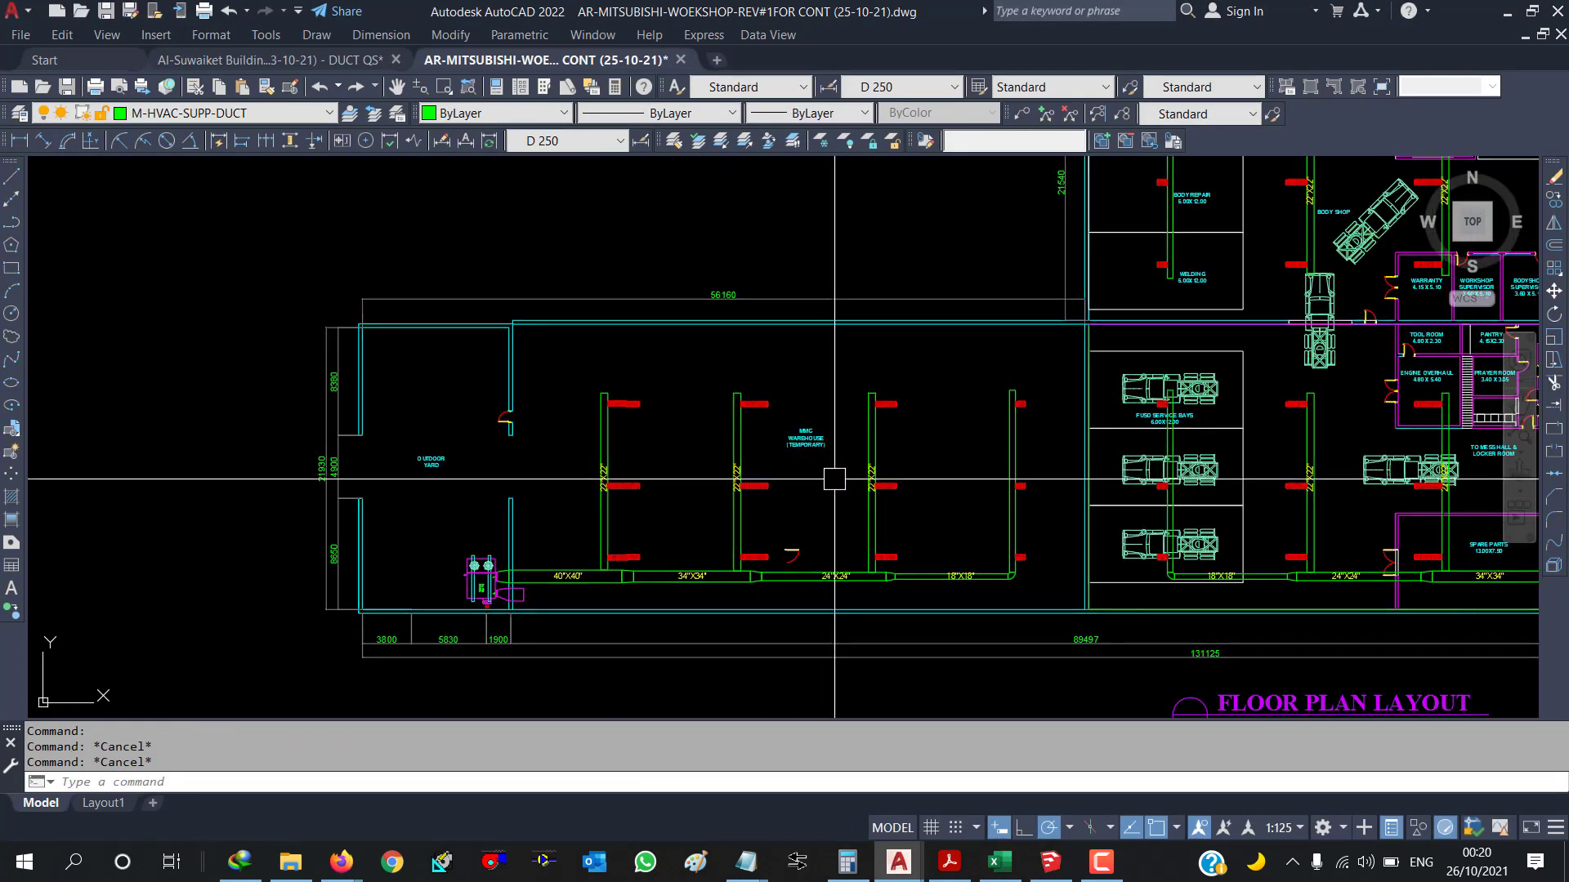
pyautogui.scroll(3, 834, 483)
pyautogui.scroll(-6, 718, 567)
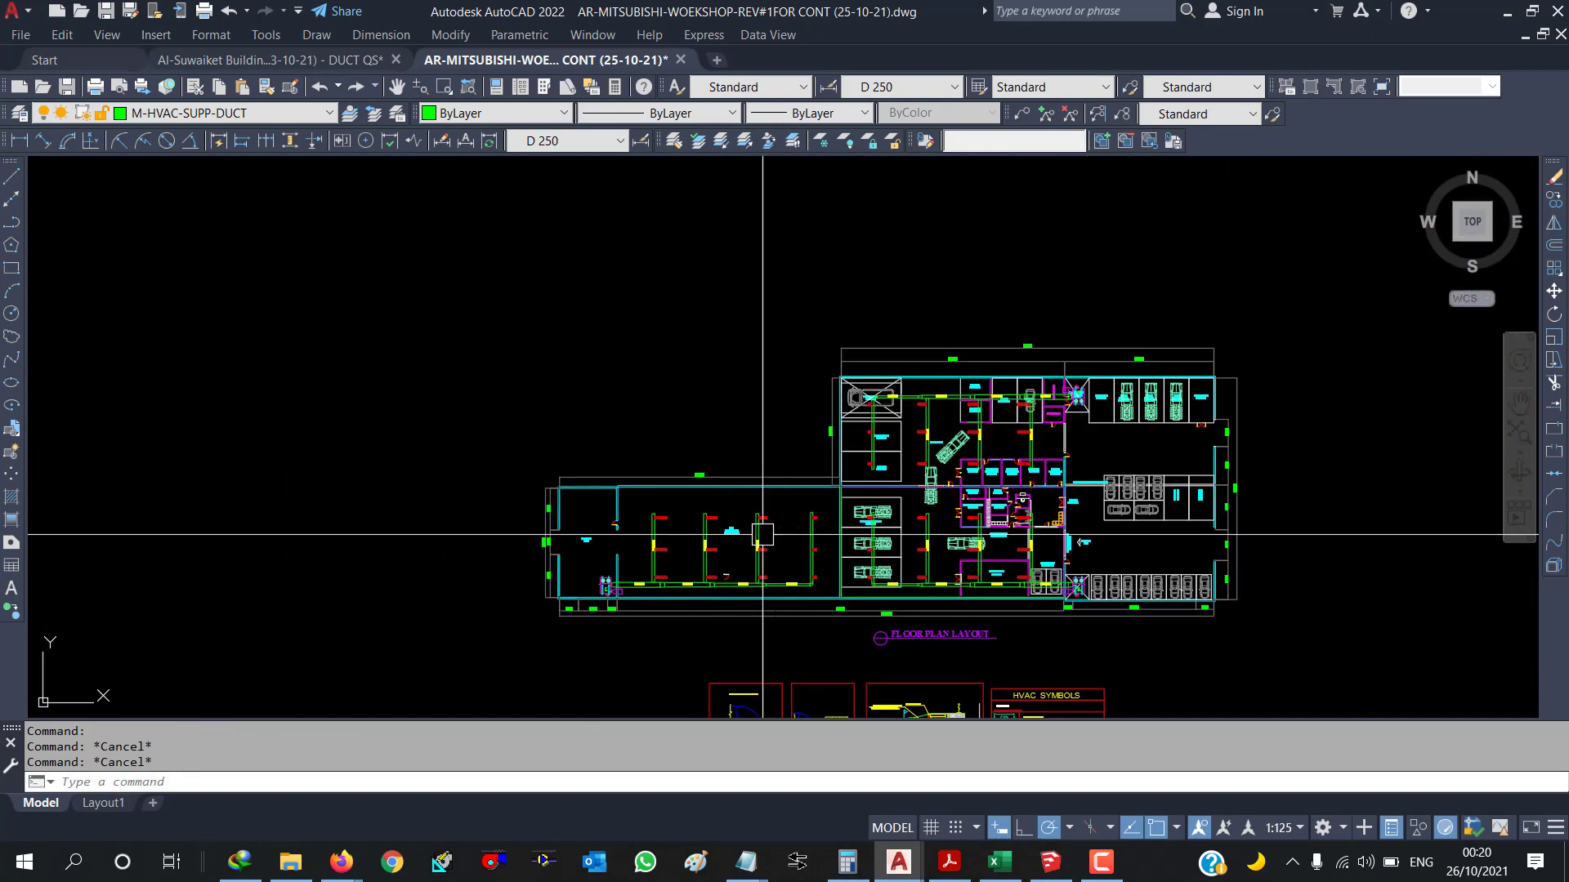
# Bring up the DUCT QS drawing and check a supply diffuser's layer
pyautogui.click(277, 60)
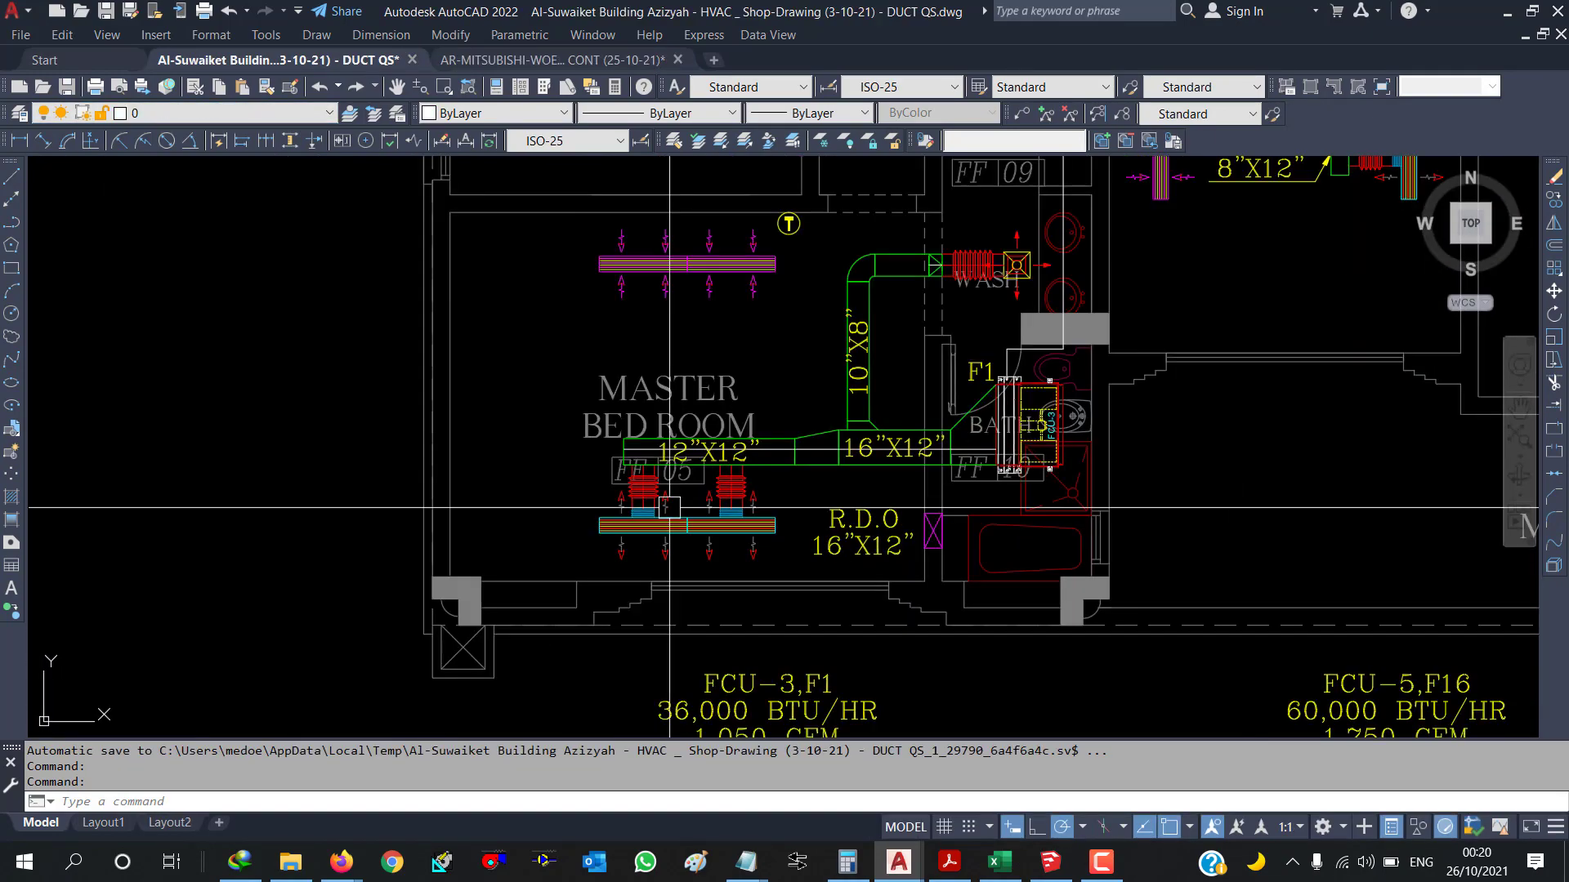
pyautogui.scroll(-6, 736, 368)
pyautogui.scroll(3, 959, 294)
pyautogui.scroll(6, 960, 294)
pyautogui.scroll(-1, 960, 294)
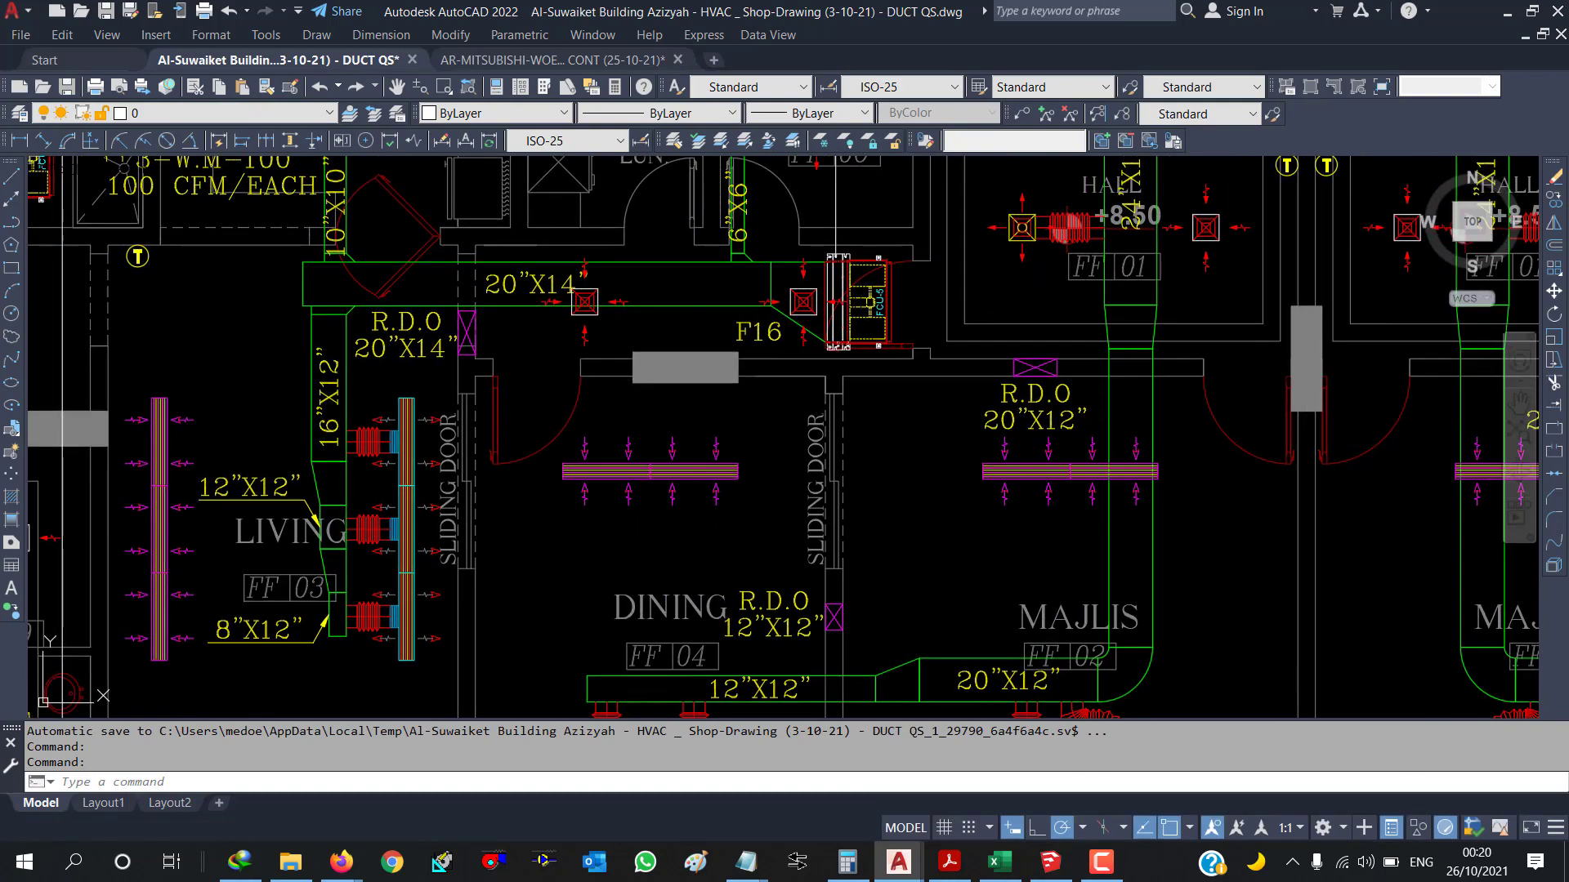
pyautogui.scroll(-4, 959, 294)
pyautogui.scroll(5, 443, 432)
pyautogui.click(345, 601)
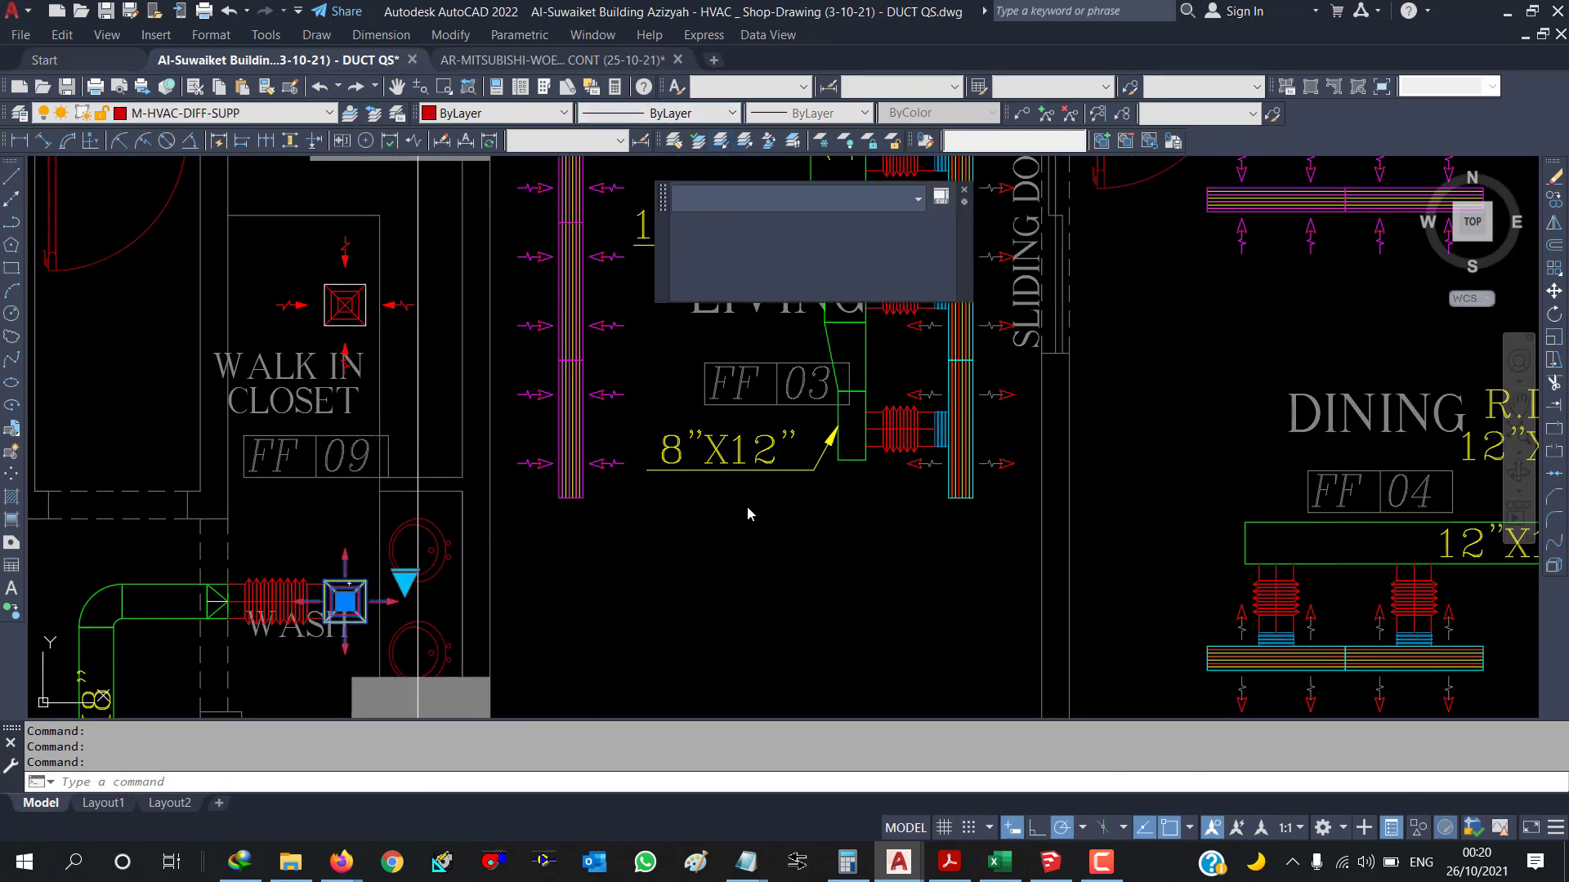
# Copy the lower floor plan with CO to a new position beside the original
pyautogui.scroll(-4, 551, 592)
pyautogui.scroll(-3, 551, 592)
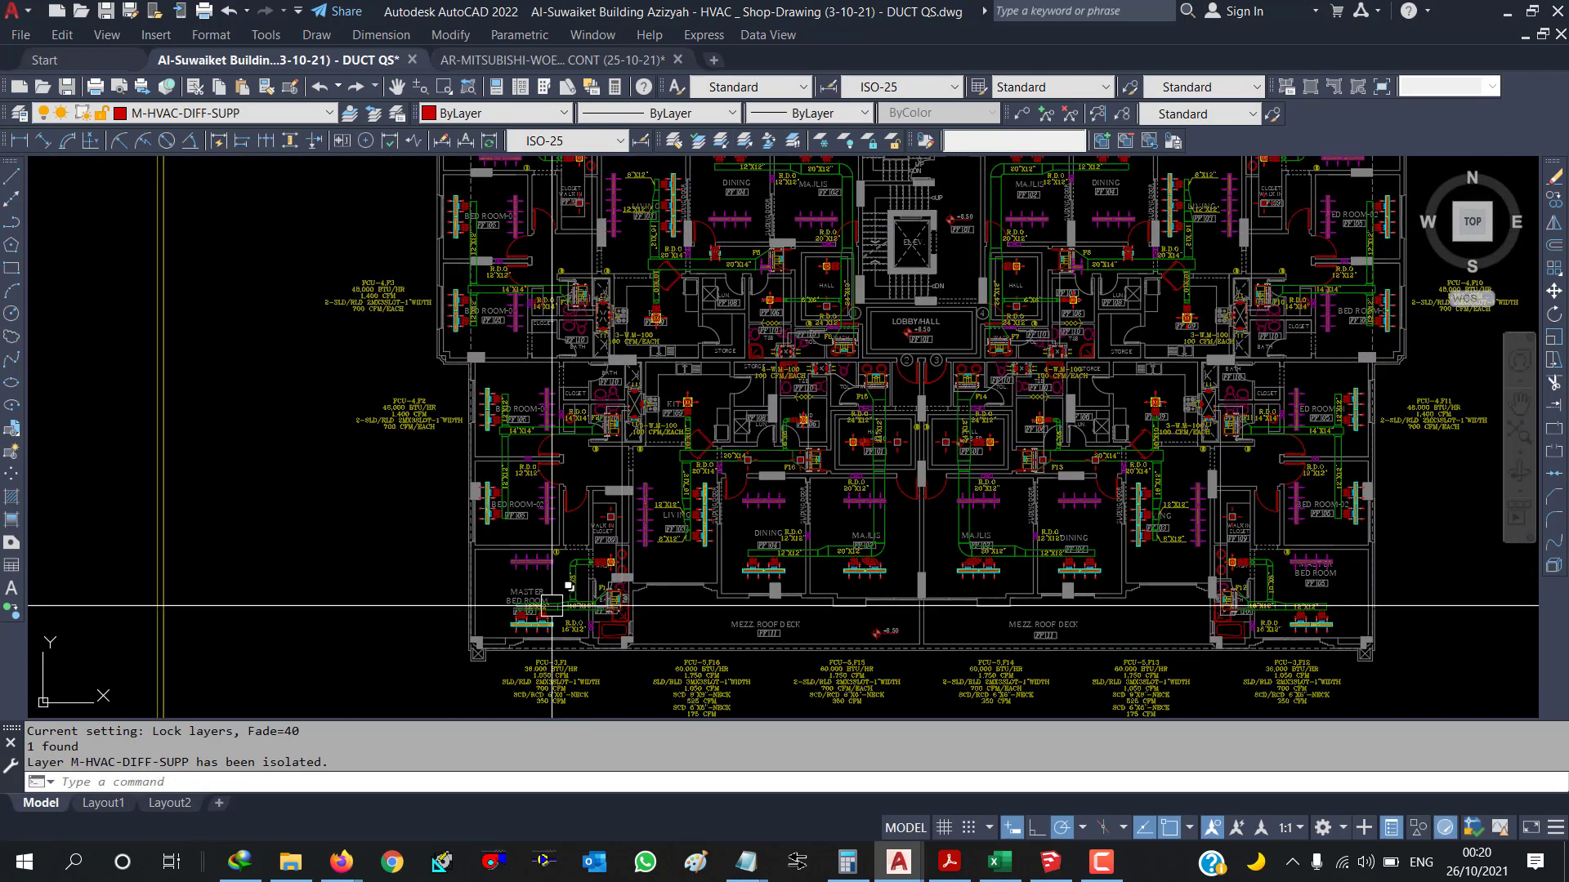
pyautogui.scroll(-2, 552, 592)
pyautogui.scroll(-3, 552, 591)
pyautogui.click(448, 602)
pyautogui.click(707, 476)
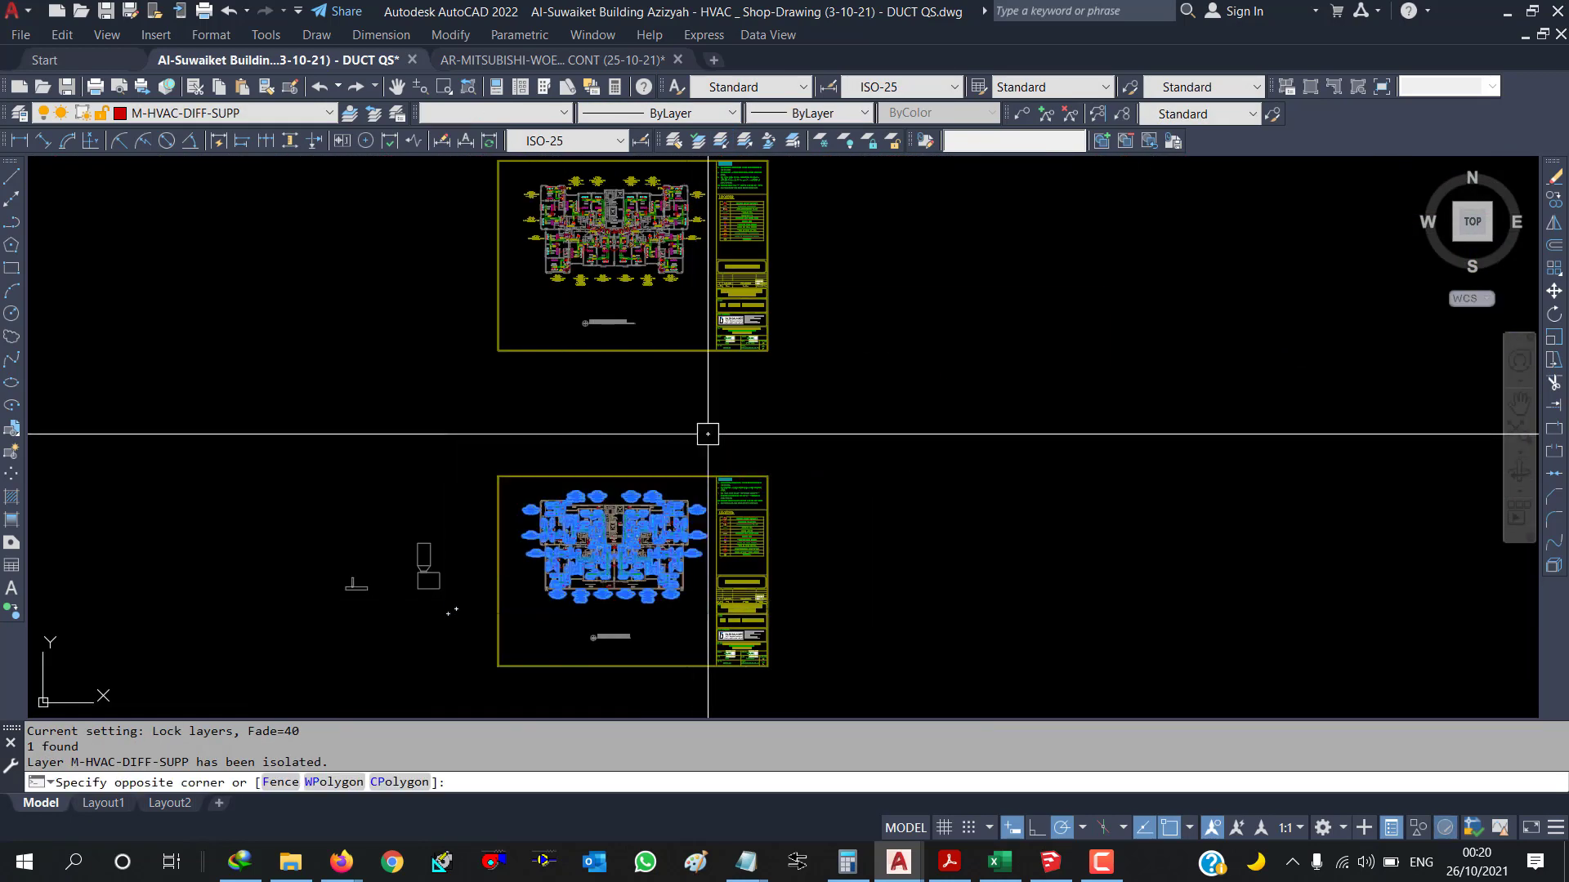
pyautogui.write('co')
pyautogui.press('Return')
pyautogui.click(708, 434)
pyautogui.click(1015, 438)
pyautogui.press('Escape')
# Select all matching grilles in the copy with SSX and erase them
pyautogui.scroll(5, 945, 588)
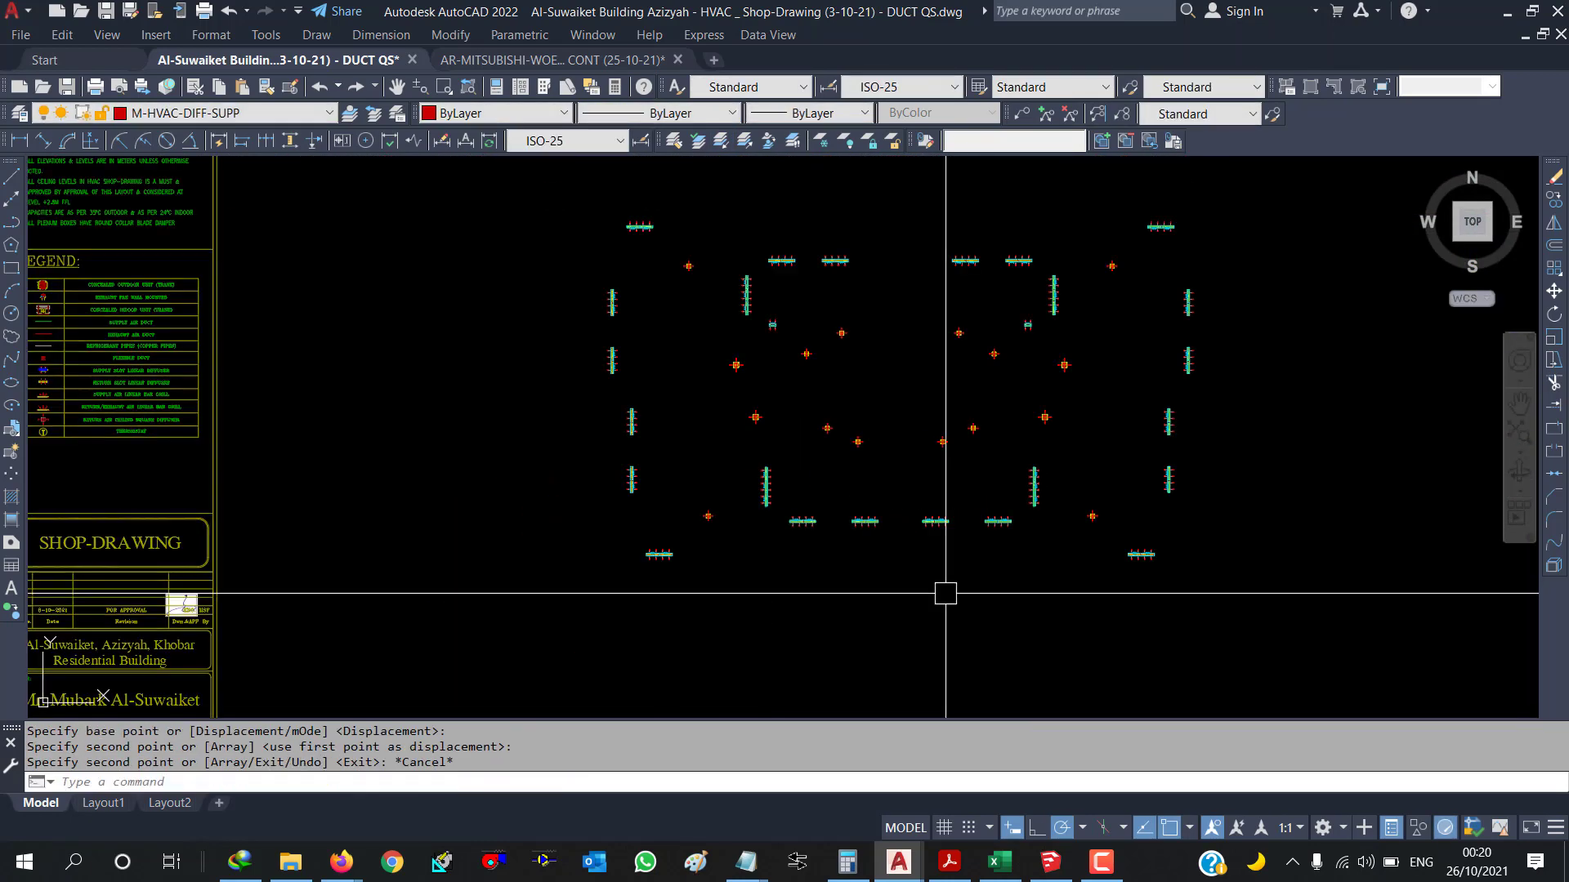
pyautogui.scroll(3, 777, 412)
pyautogui.scroll(-6, 777, 412)
pyautogui.scroll(2, 574, 542)
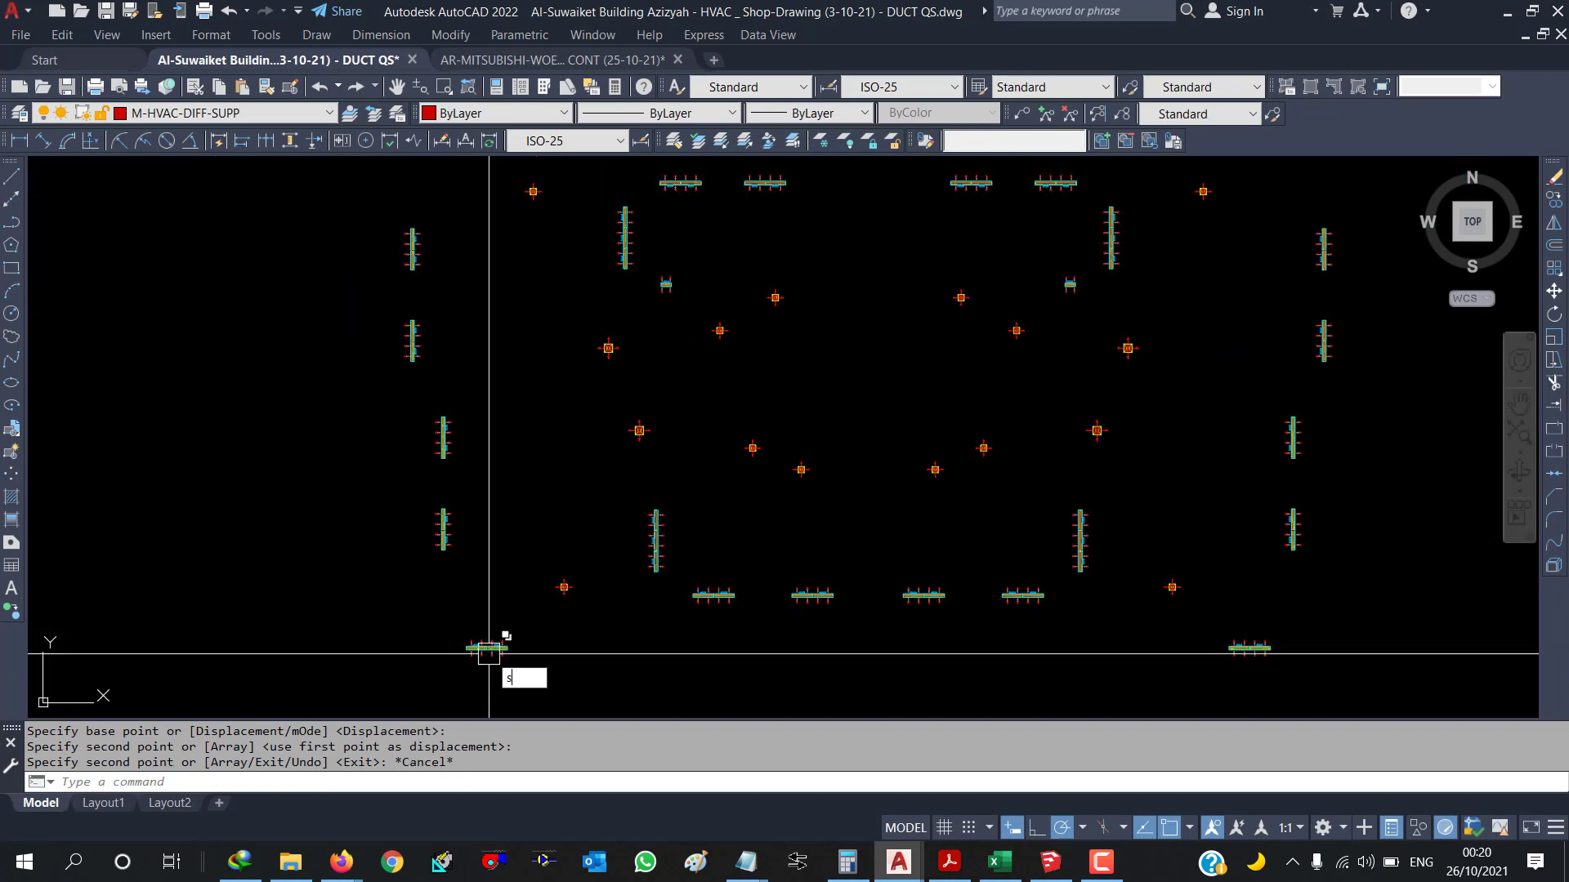
pyautogui.write('ssx')
pyautogui.press('Return')
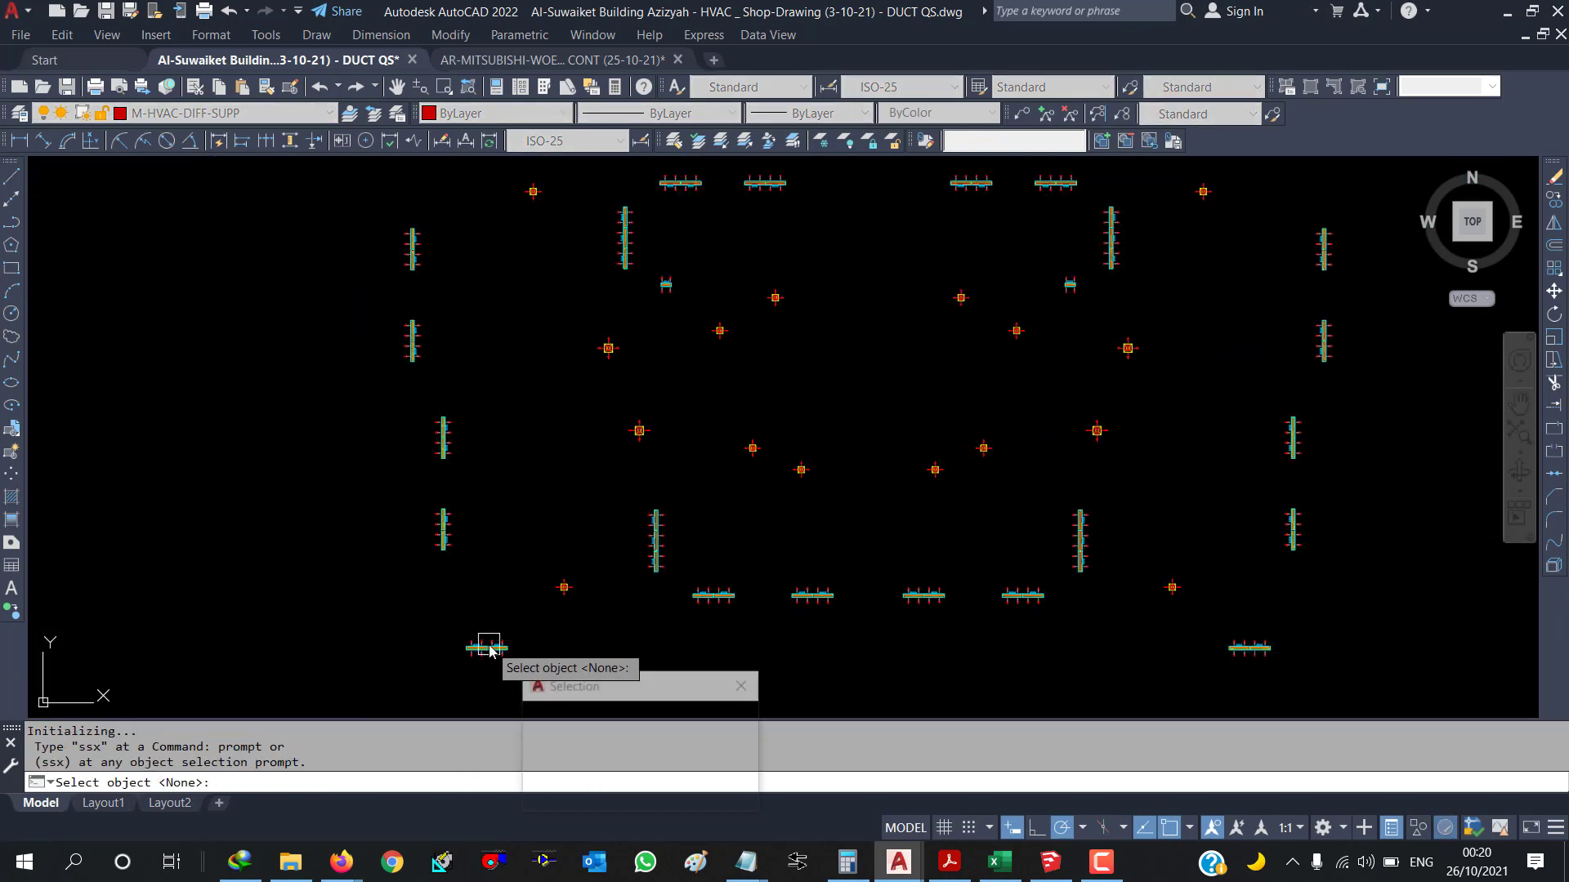
pyautogui.click(488, 645)
pyautogui.press('Return')
pyautogui.write('e')
pyautogui.press('Return')
pyautogui.write('p')
pyautogui.press('Return')
# Erase the two leftover grilles with a crossing box
pyautogui.scroll(-2, 489, 646)
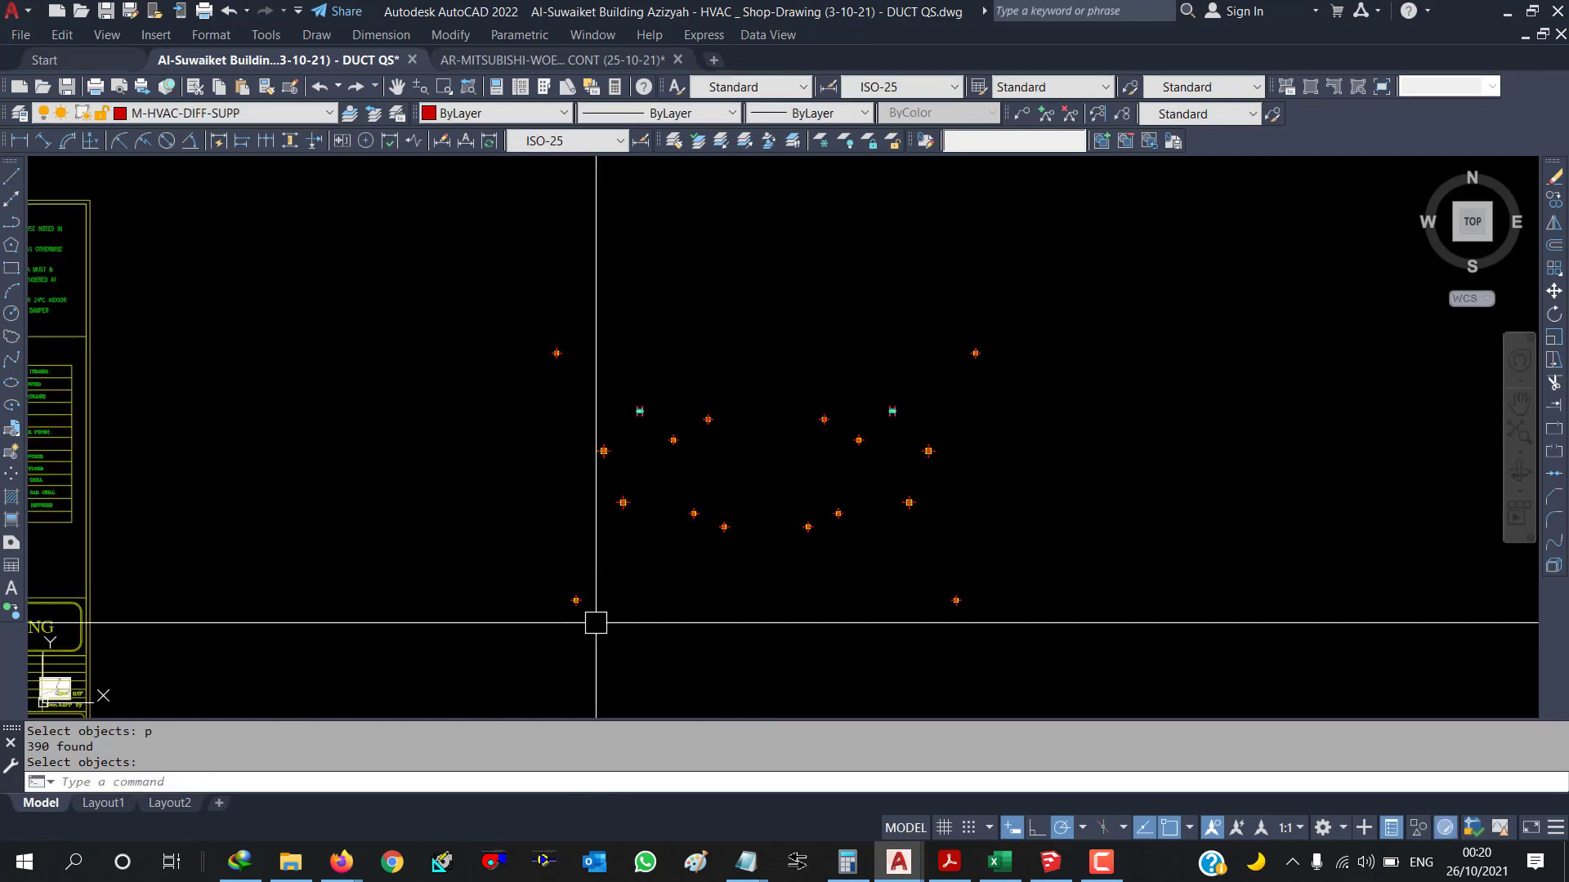
pyautogui.scroll(-2, 595, 623)
pyautogui.click(472, 631)
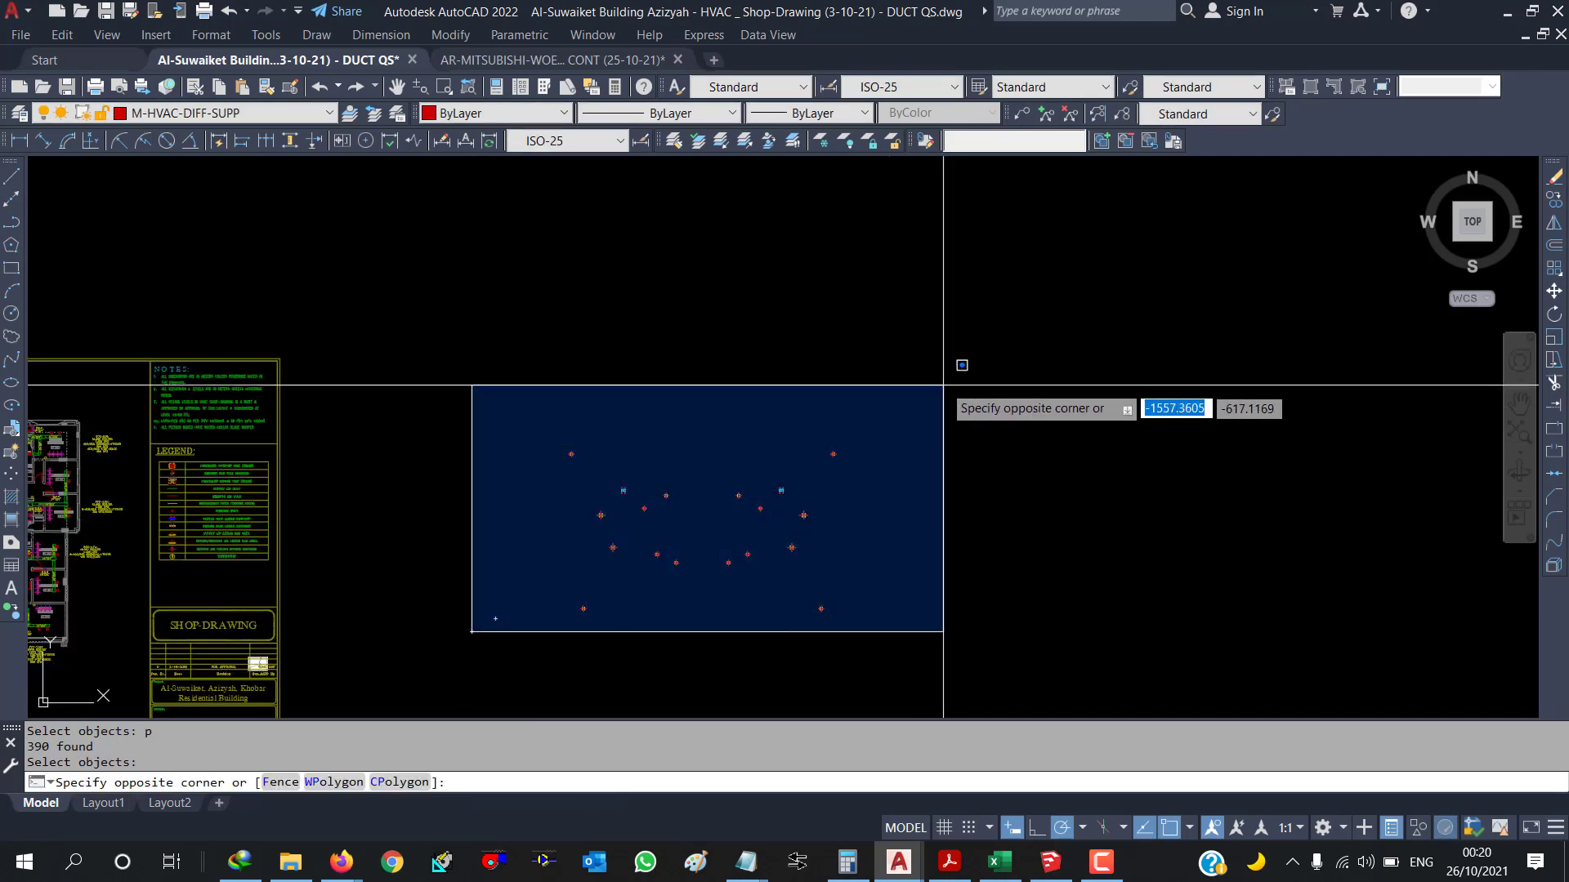
pyautogui.press('Escape')
pyautogui.scroll(6, 707, 500)
pyautogui.click(1083, 423)
pyautogui.click(1022, 454)
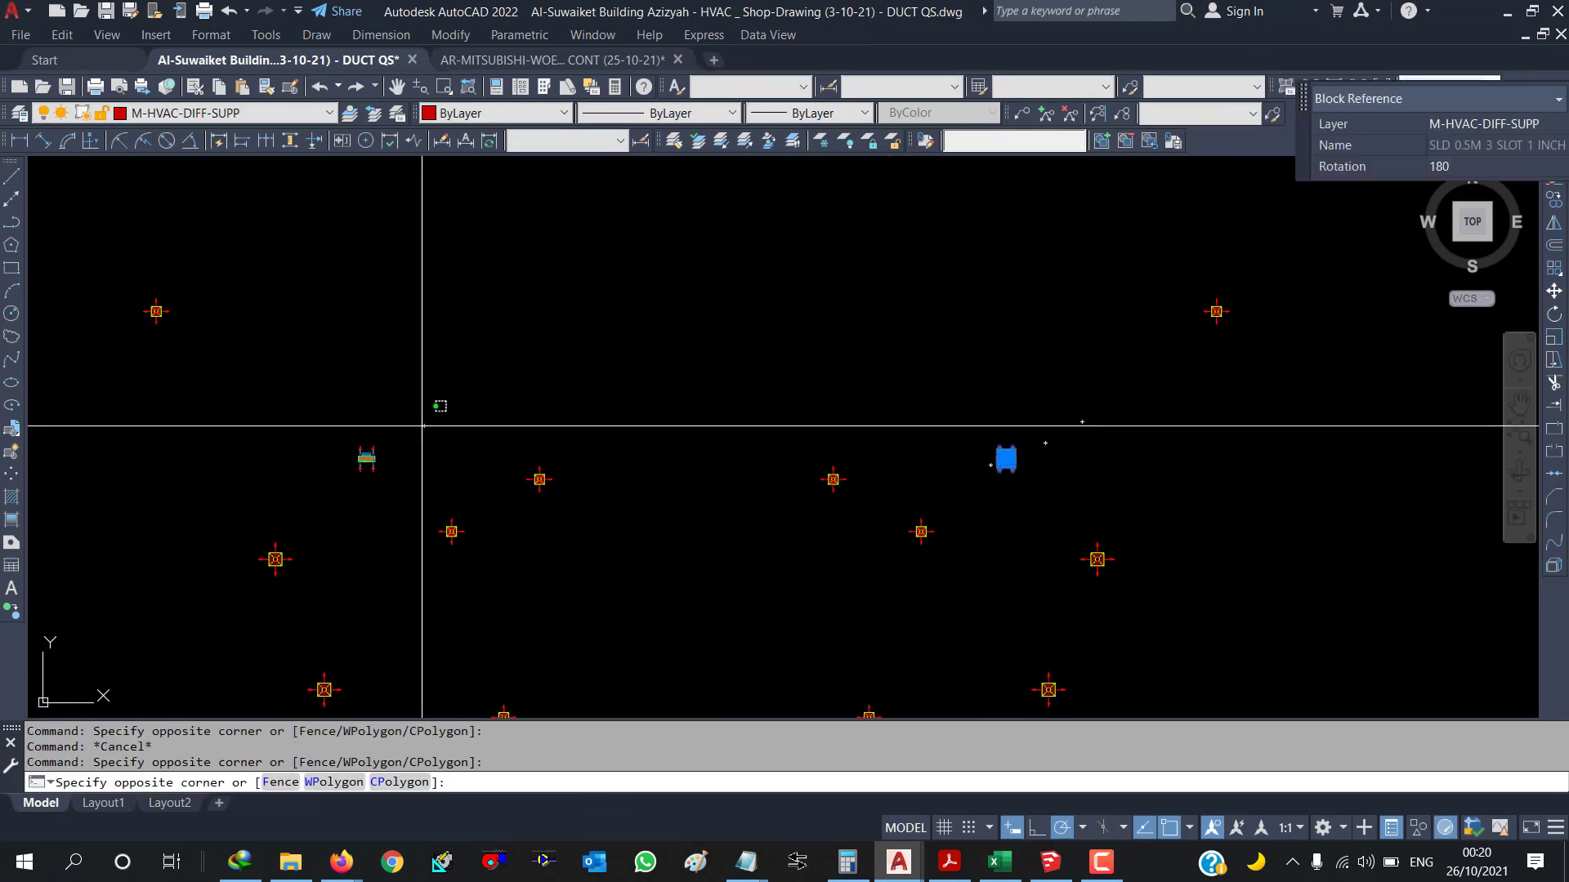
pyautogui.write('e')
pyautogui.press('Return')
# Crossing-select the 16 remaining diffusers and confirm their size is SCD 12X12 in
pyautogui.scroll(-5, 634, 385)
pyautogui.click(937, 291)
pyautogui.click(438, 595)
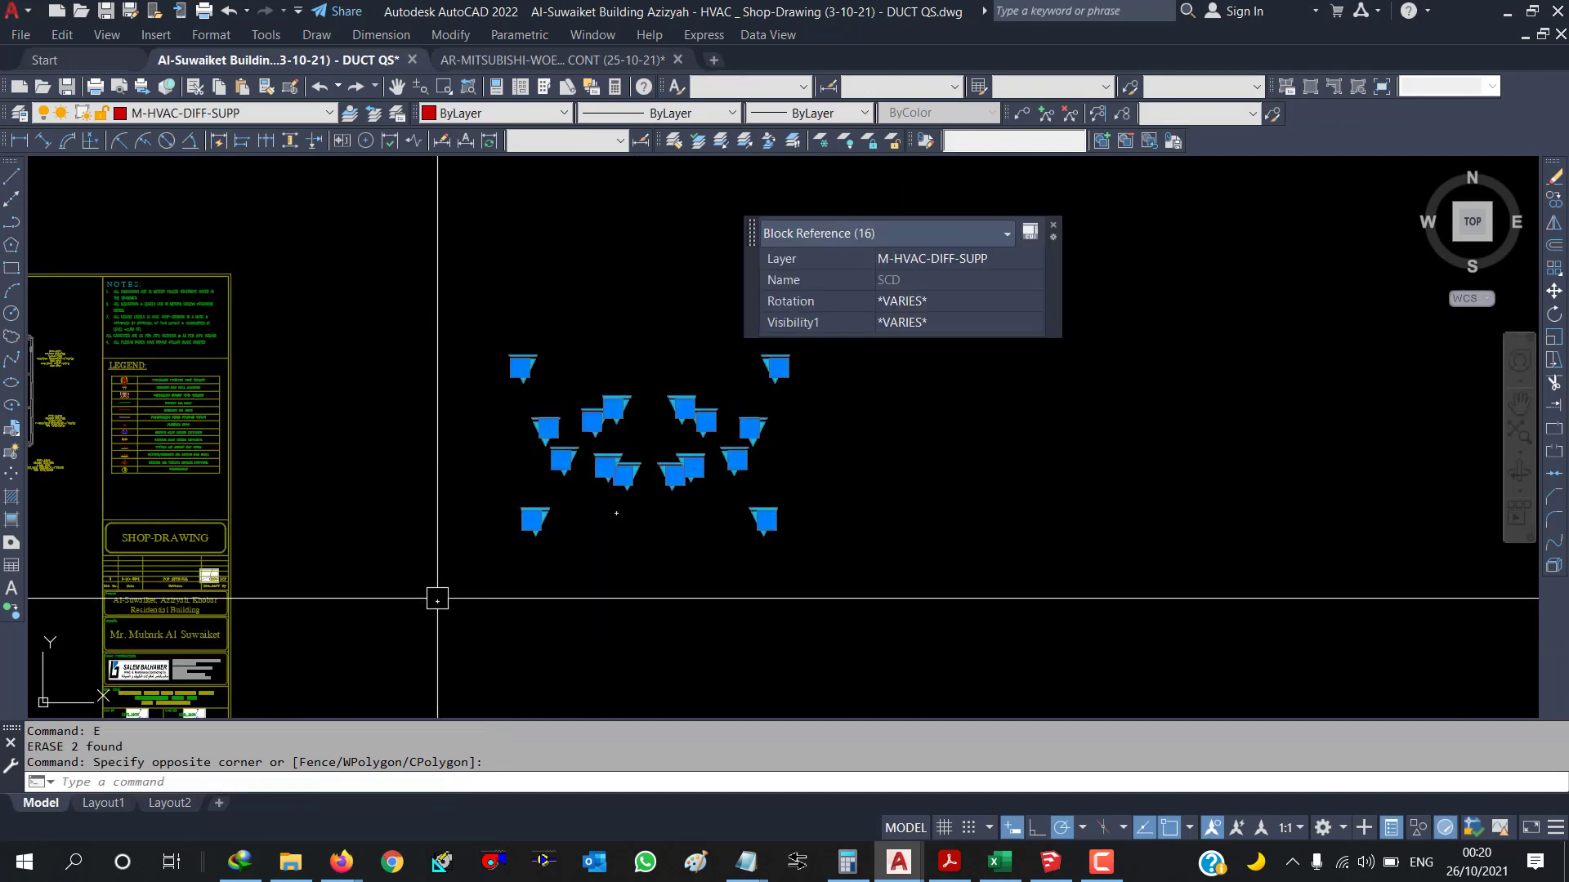
pyautogui.press('Escape')
pyautogui.scroll(5, 844, 416)
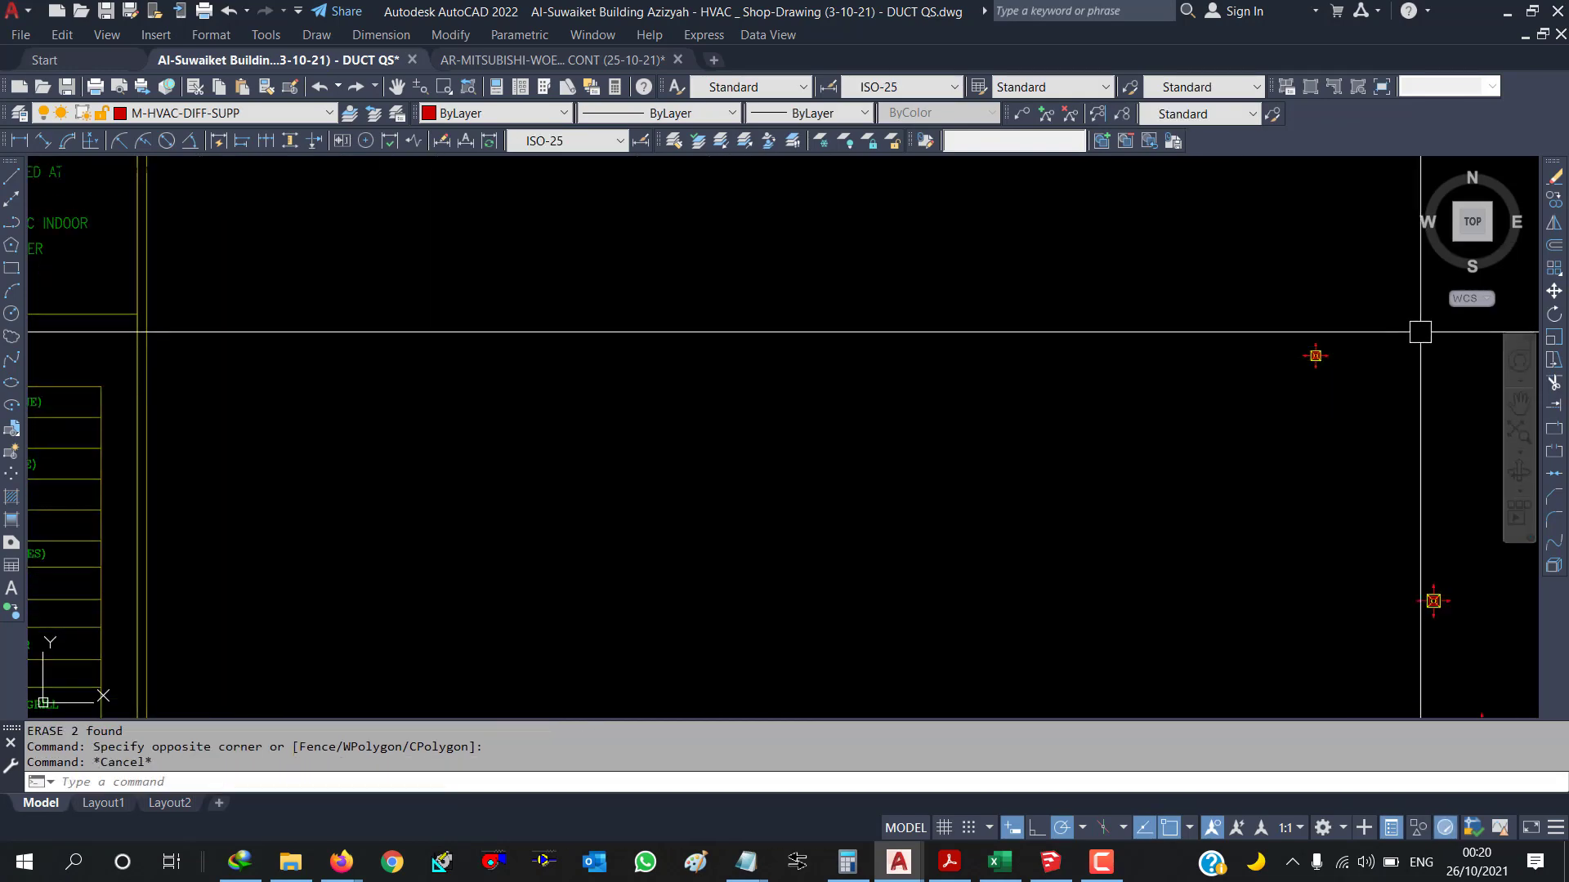
pyautogui.scroll(2, 1419, 329)
pyautogui.click(1419, 329)
pyautogui.click(1103, 465)
pyautogui.scroll(-3, 859, 450)
pyautogui.scroll(-4, 859, 450)
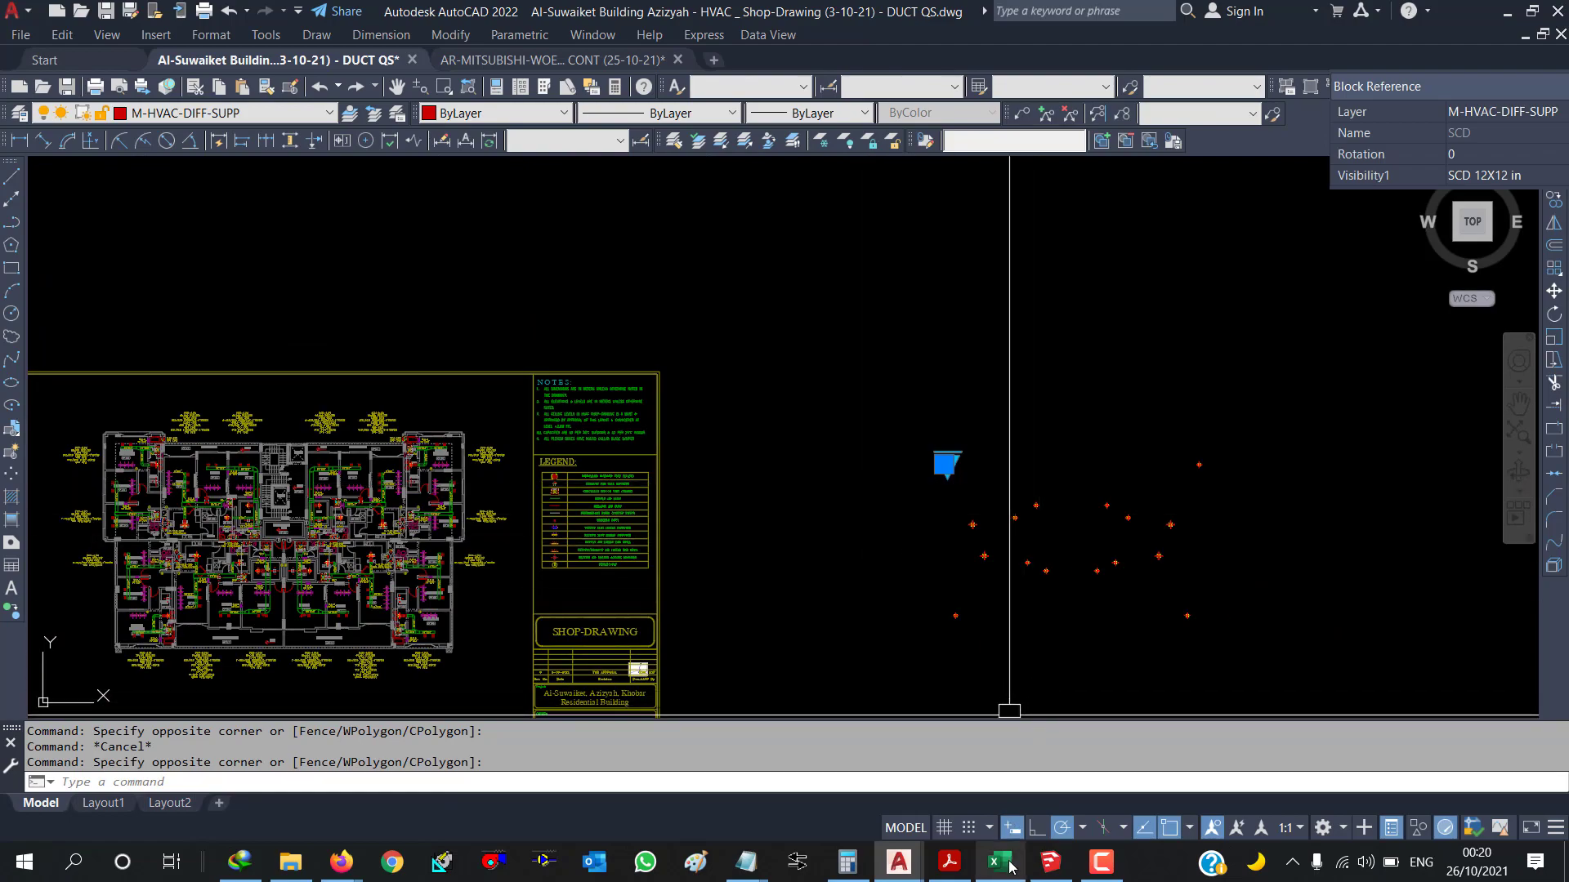
# Review FCU-1's neck, face, collar size and length cells in the workbook, then return to AutoCAD
pyautogui.click(1000, 861)
pyautogui.click(576, 527)
pyautogui.moveTo(577, 527); pyautogui.dragTo(636, 533)
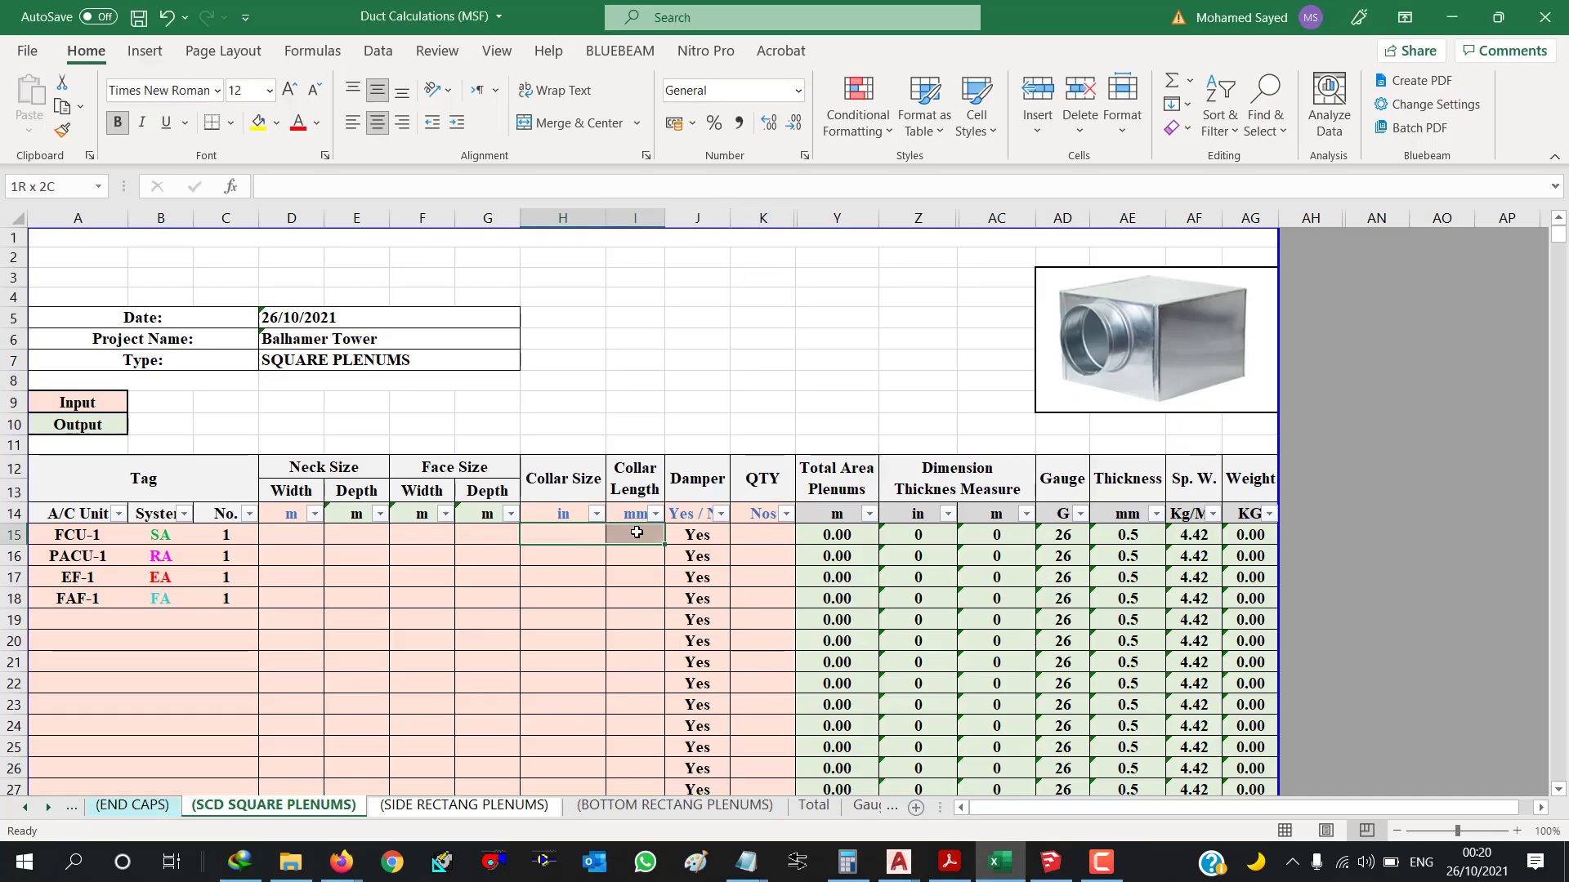
pyautogui.moveTo(289, 530); pyautogui.dragTo(628, 535)
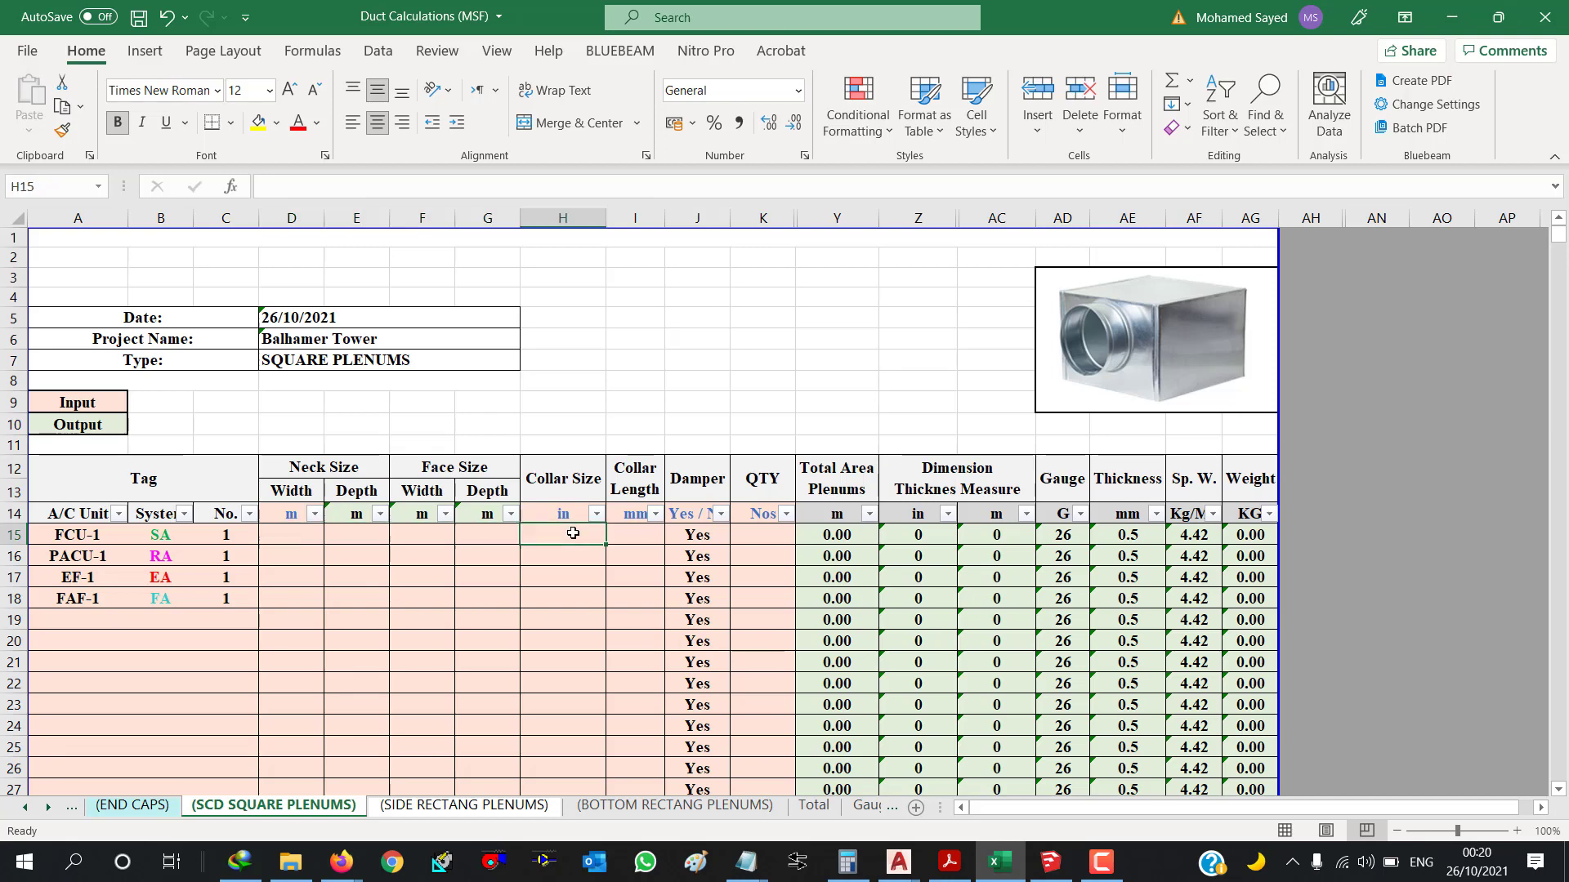
pyautogui.click(1028, 853)
pyautogui.scroll(5, 948, 457)
pyautogui.scroll(3, 788, 448)
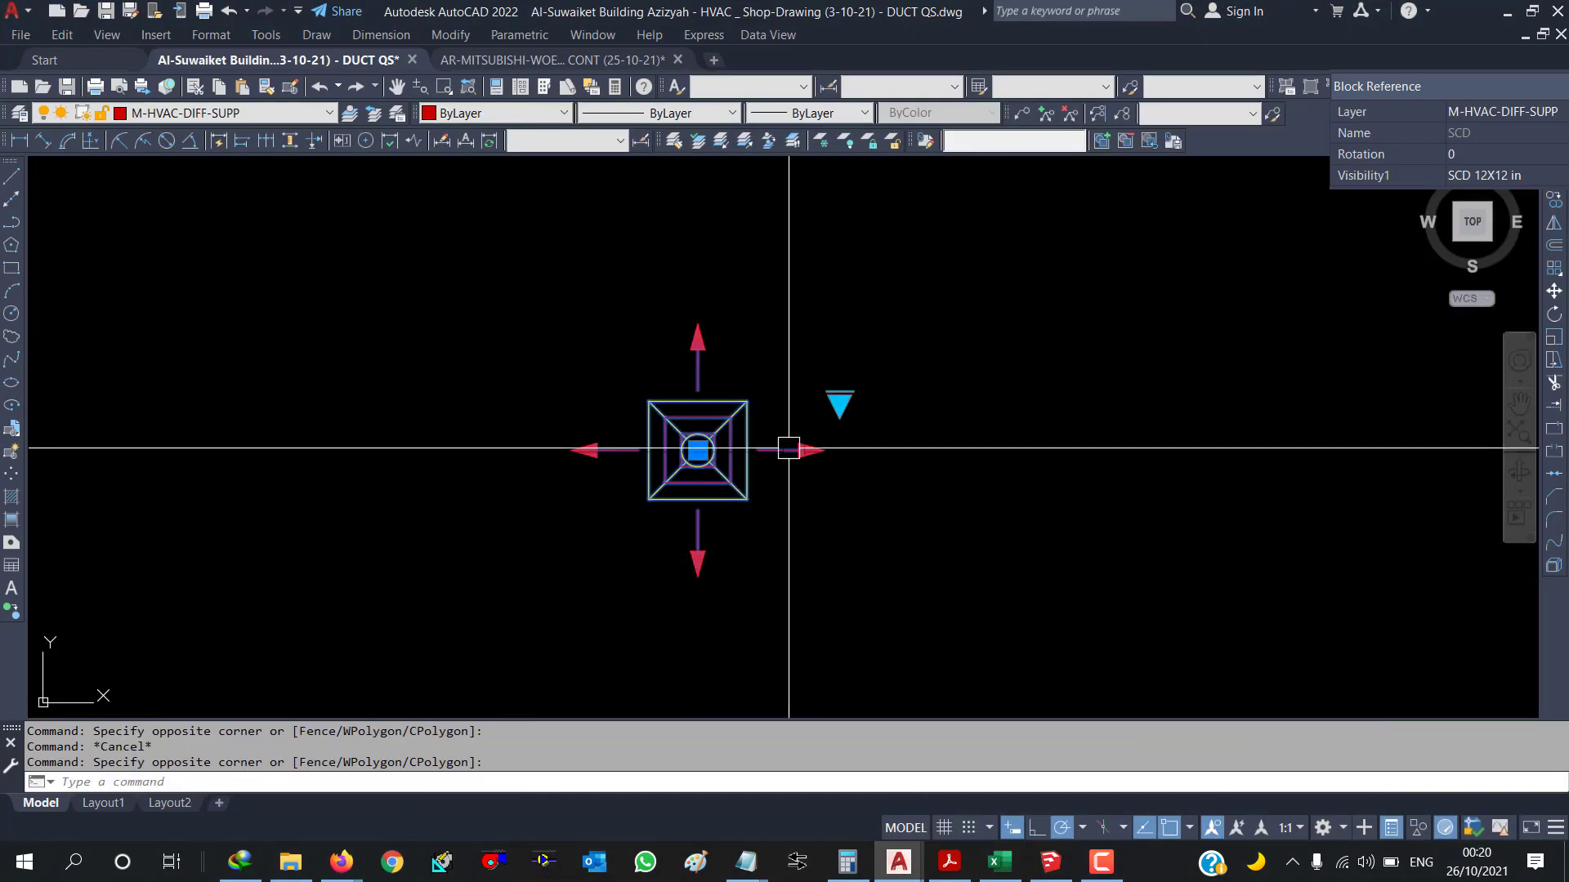
pyautogui.press('Escape')
pyautogui.scroll(-4, 911, 585)
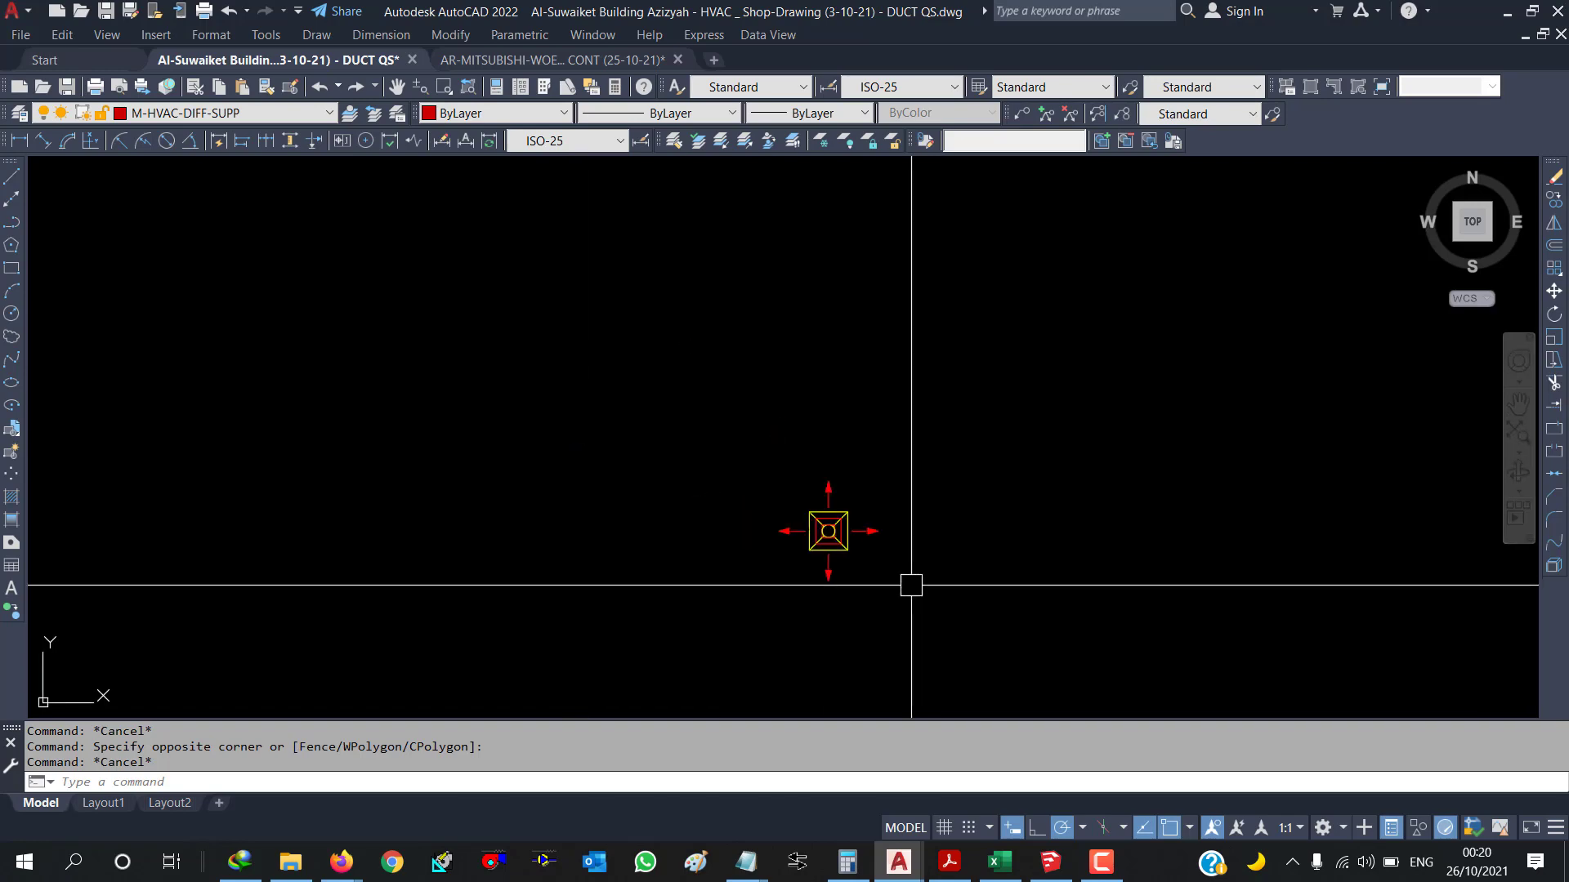
pyautogui.scroll(-3, 911, 585)
pyautogui.scroll(-2, 923, 645)
pyautogui.scroll(3, 940, 708)
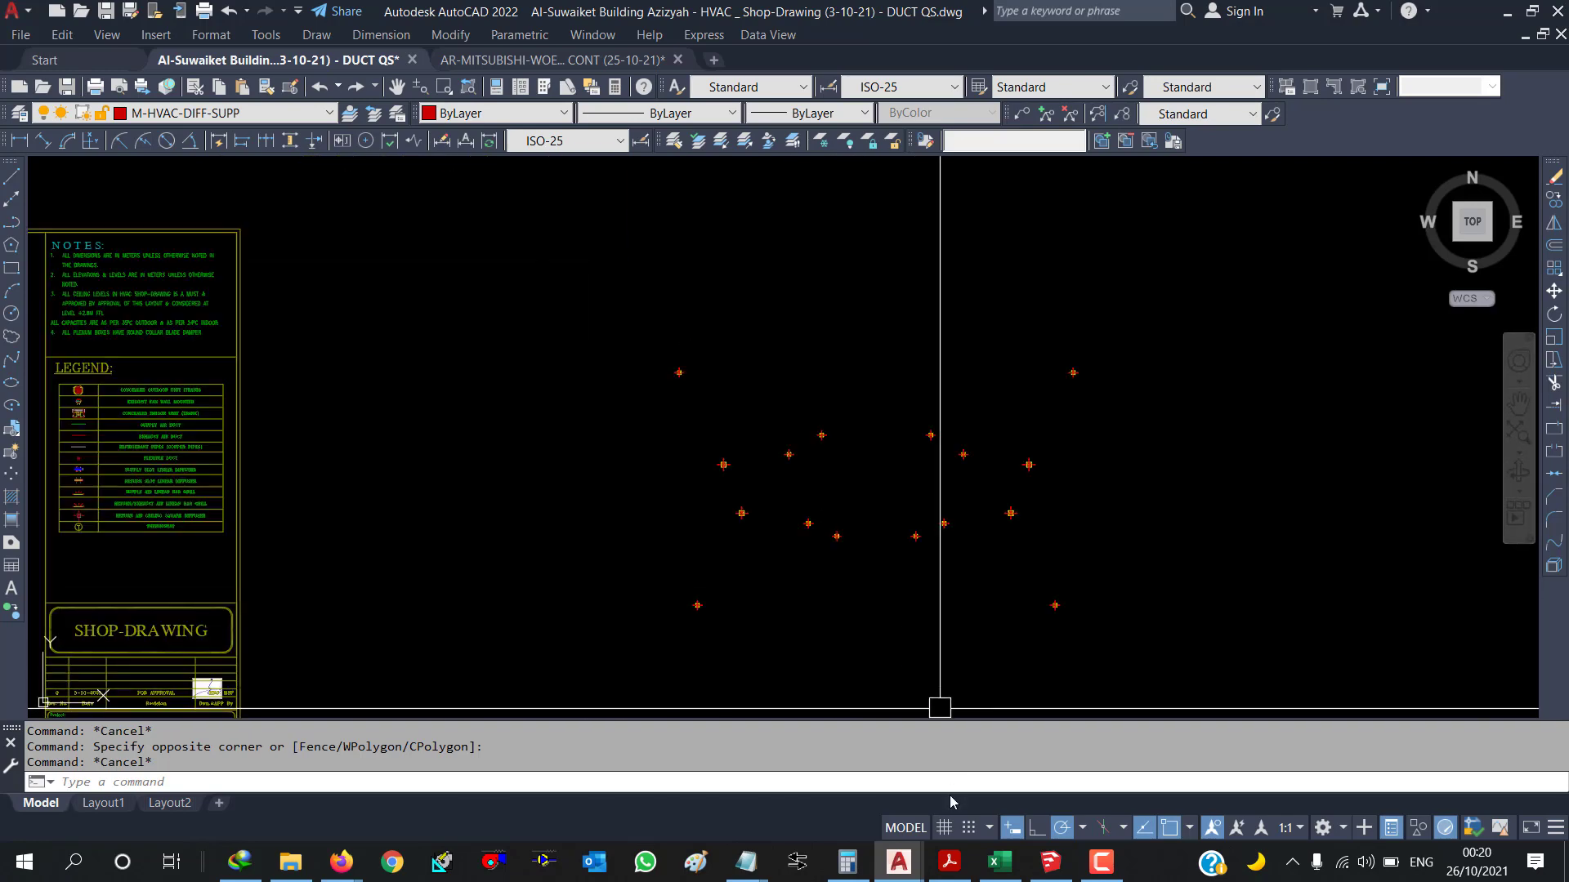
pyautogui.click(987, 868)
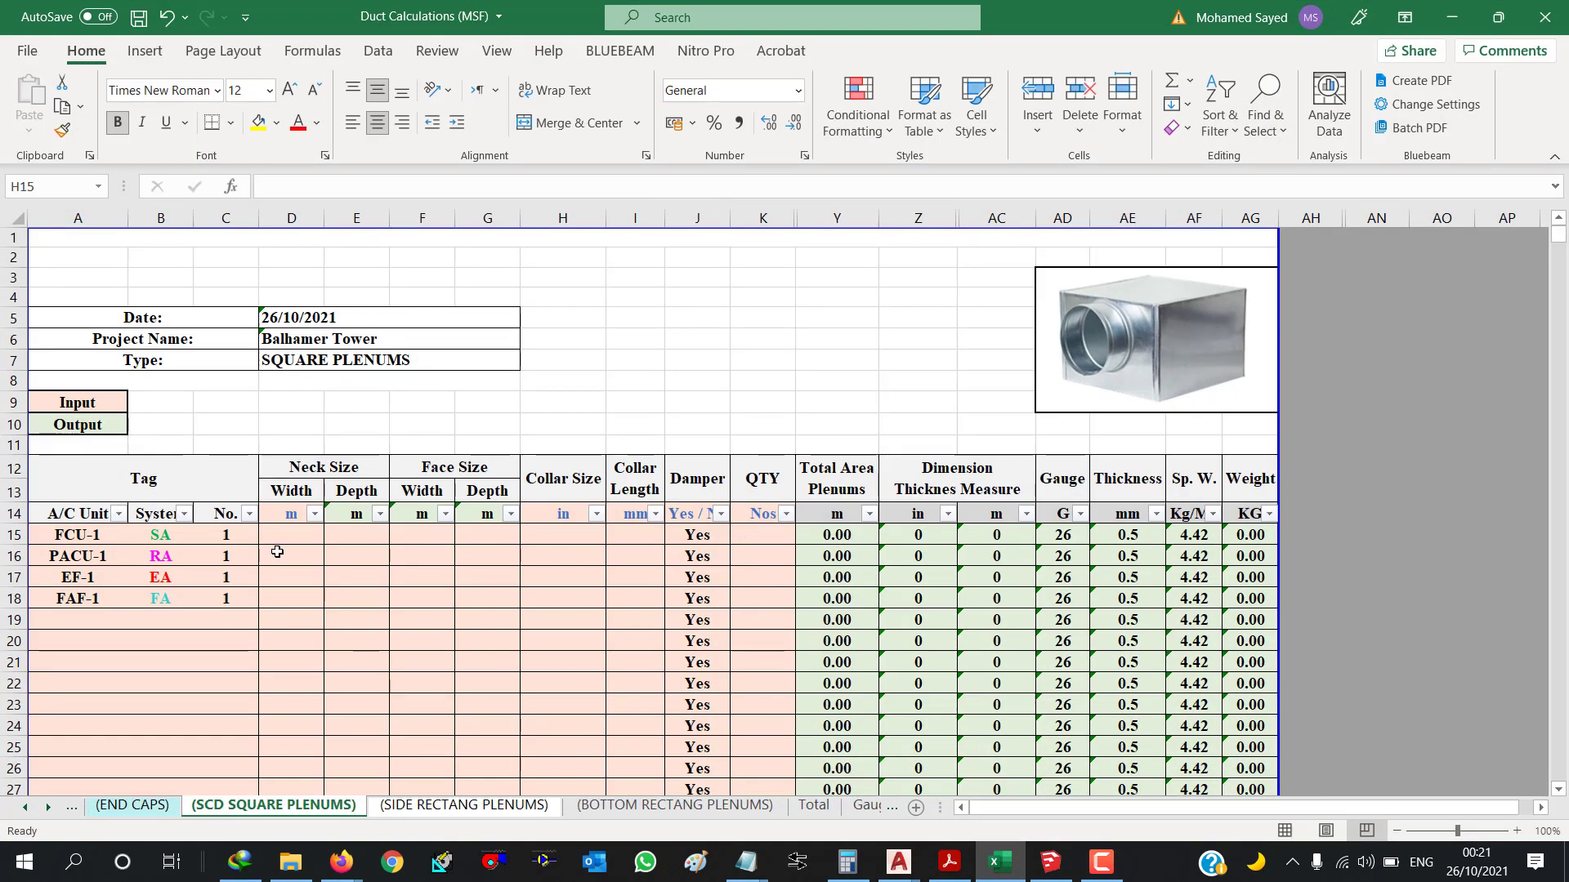
pyautogui.moveTo(282, 536); pyautogui.dragTo(657, 531)
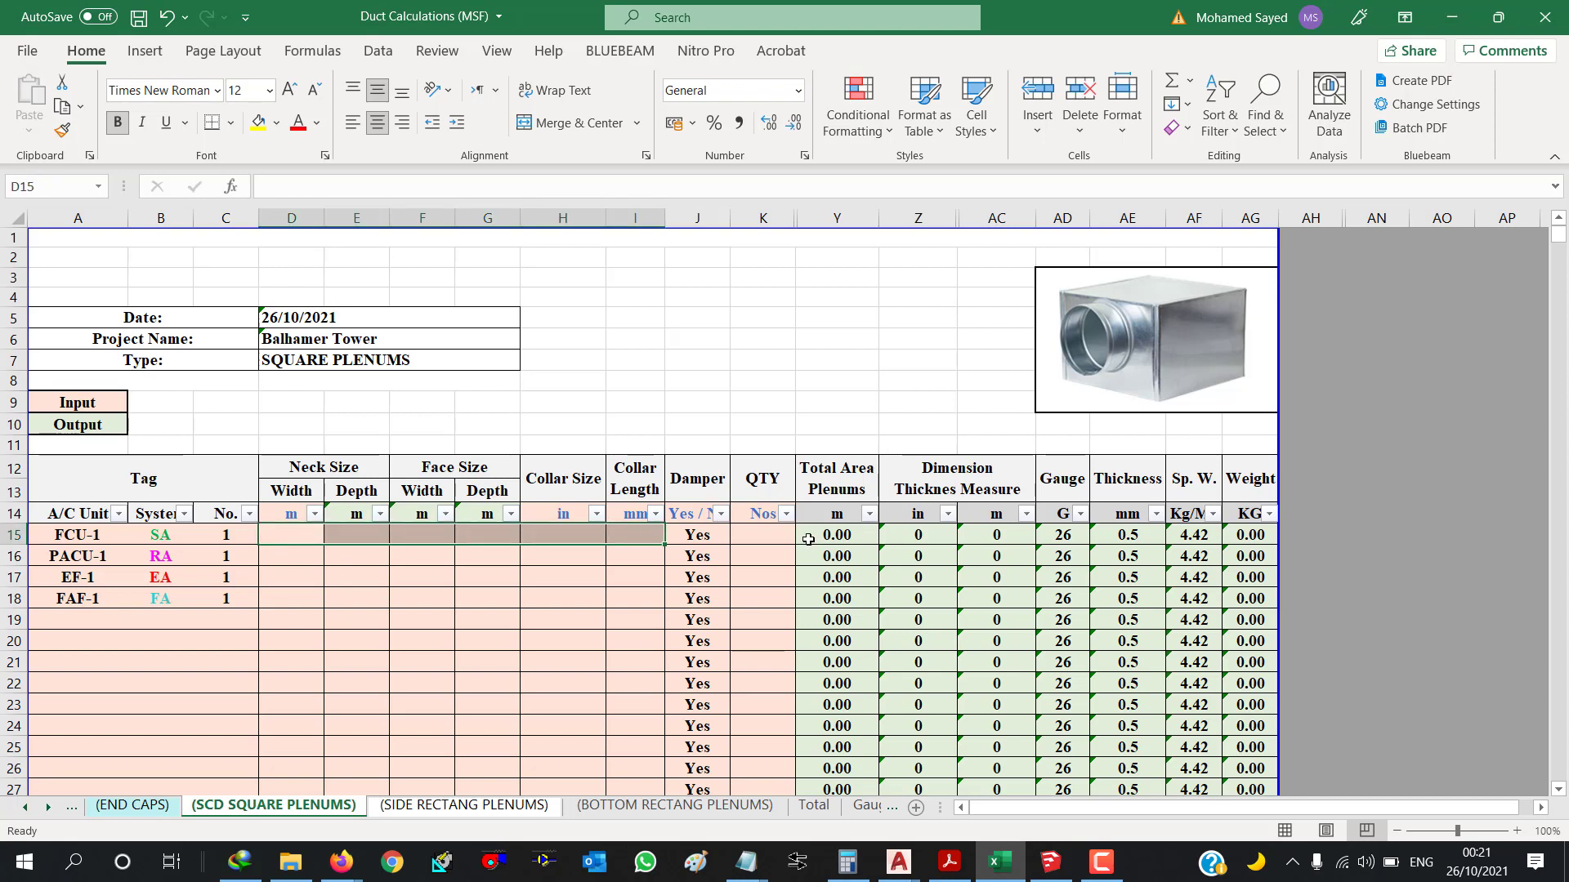
pyautogui.click(780, 533)
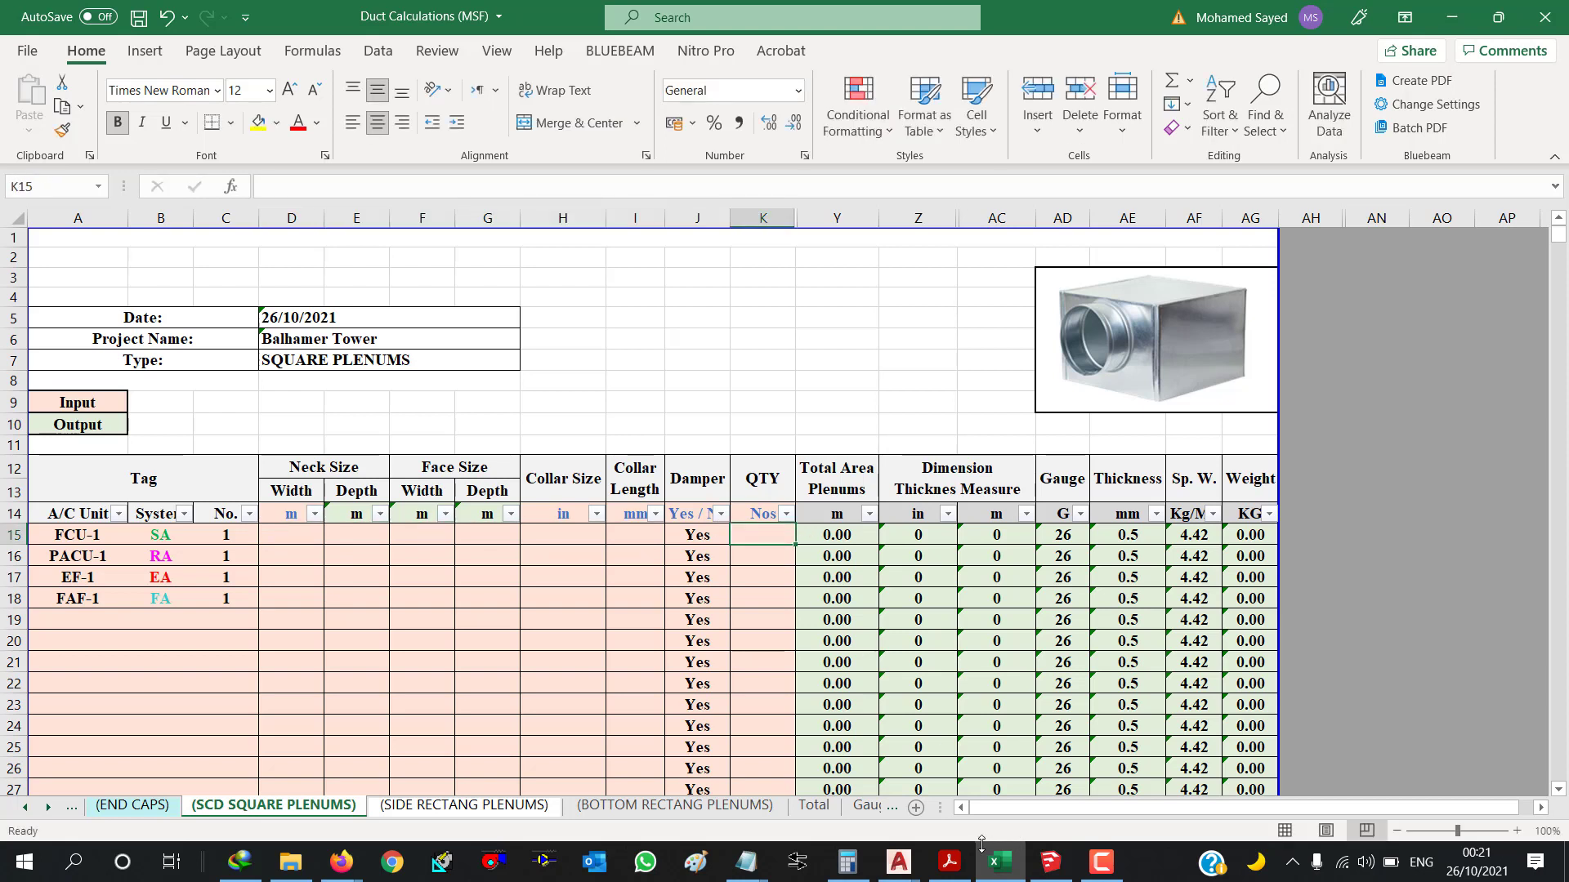
pyautogui.click(1000, 862)
pyautogui.click(1252, 245)
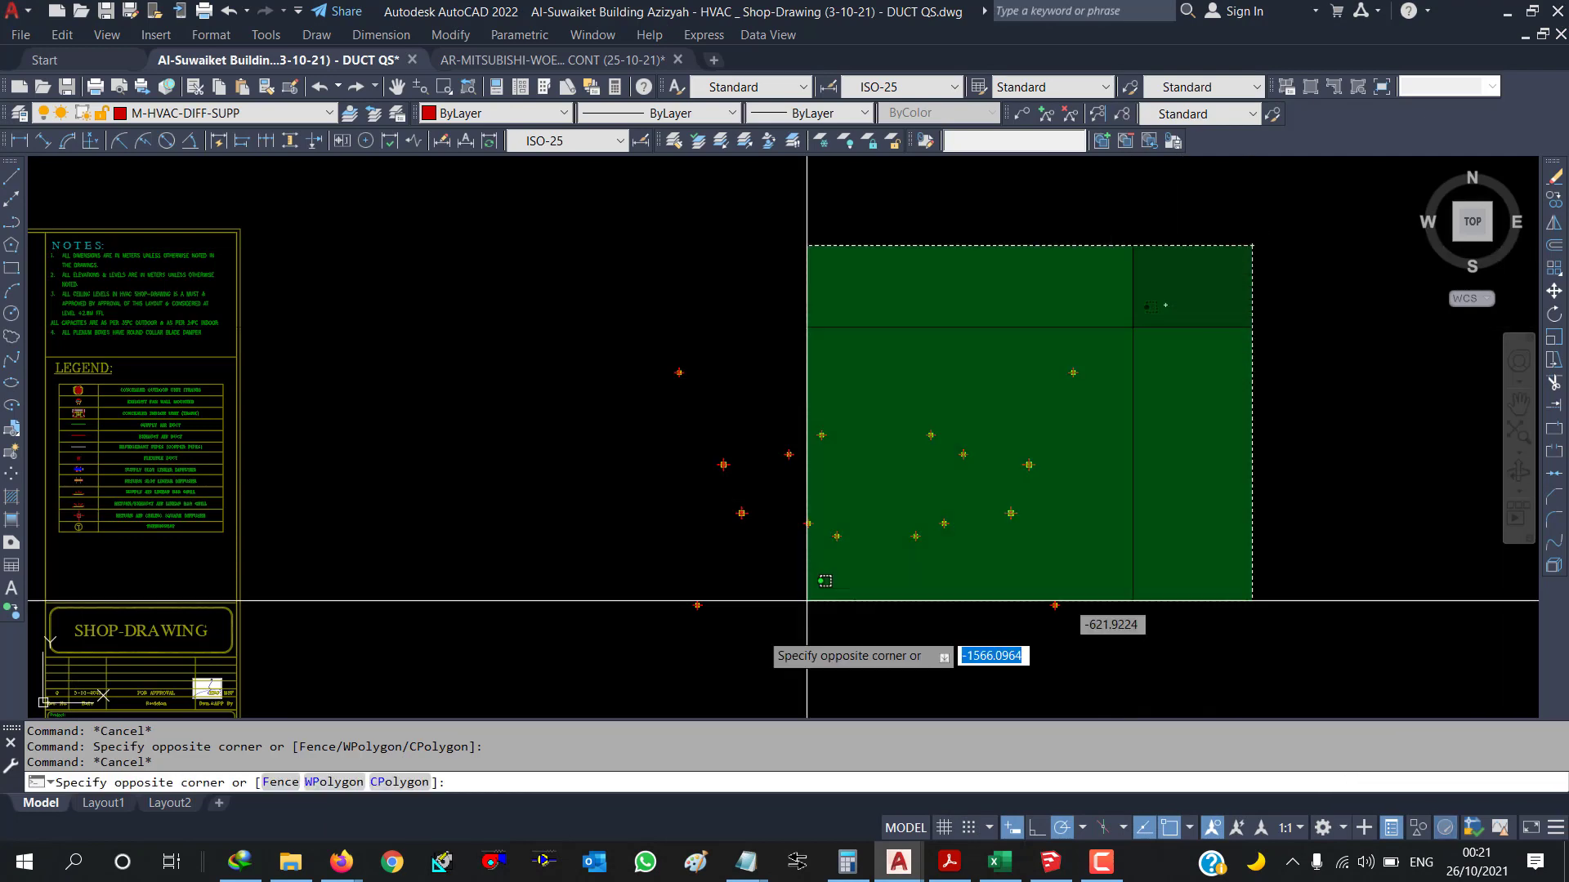
pyautogui.click(664, 681)
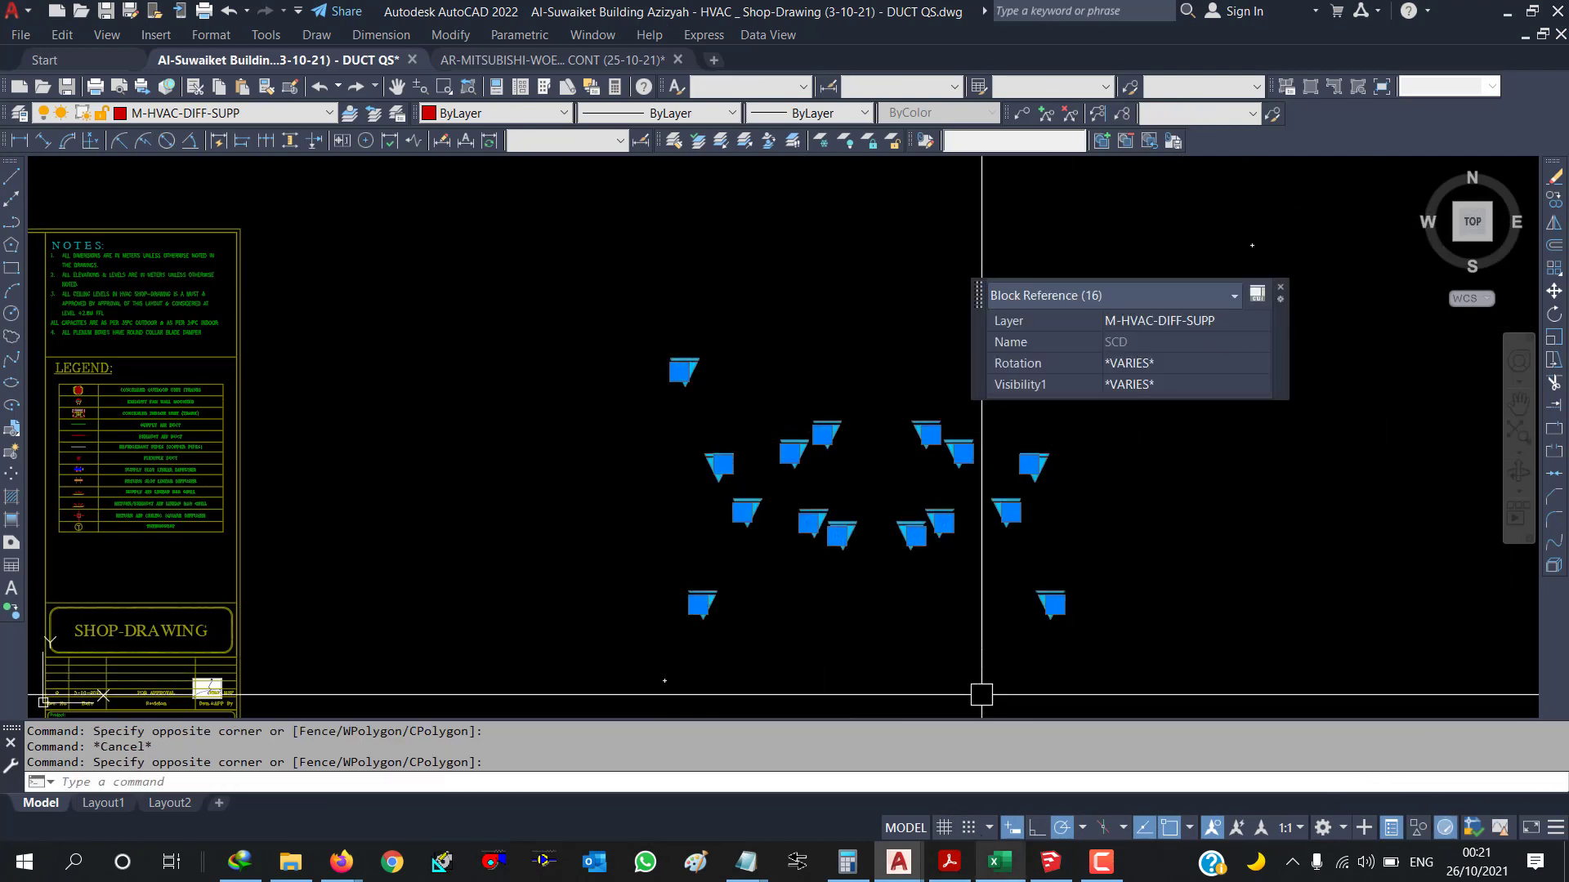
pyautogui.click(1000, 862)
pyautogui.click(314, 513)
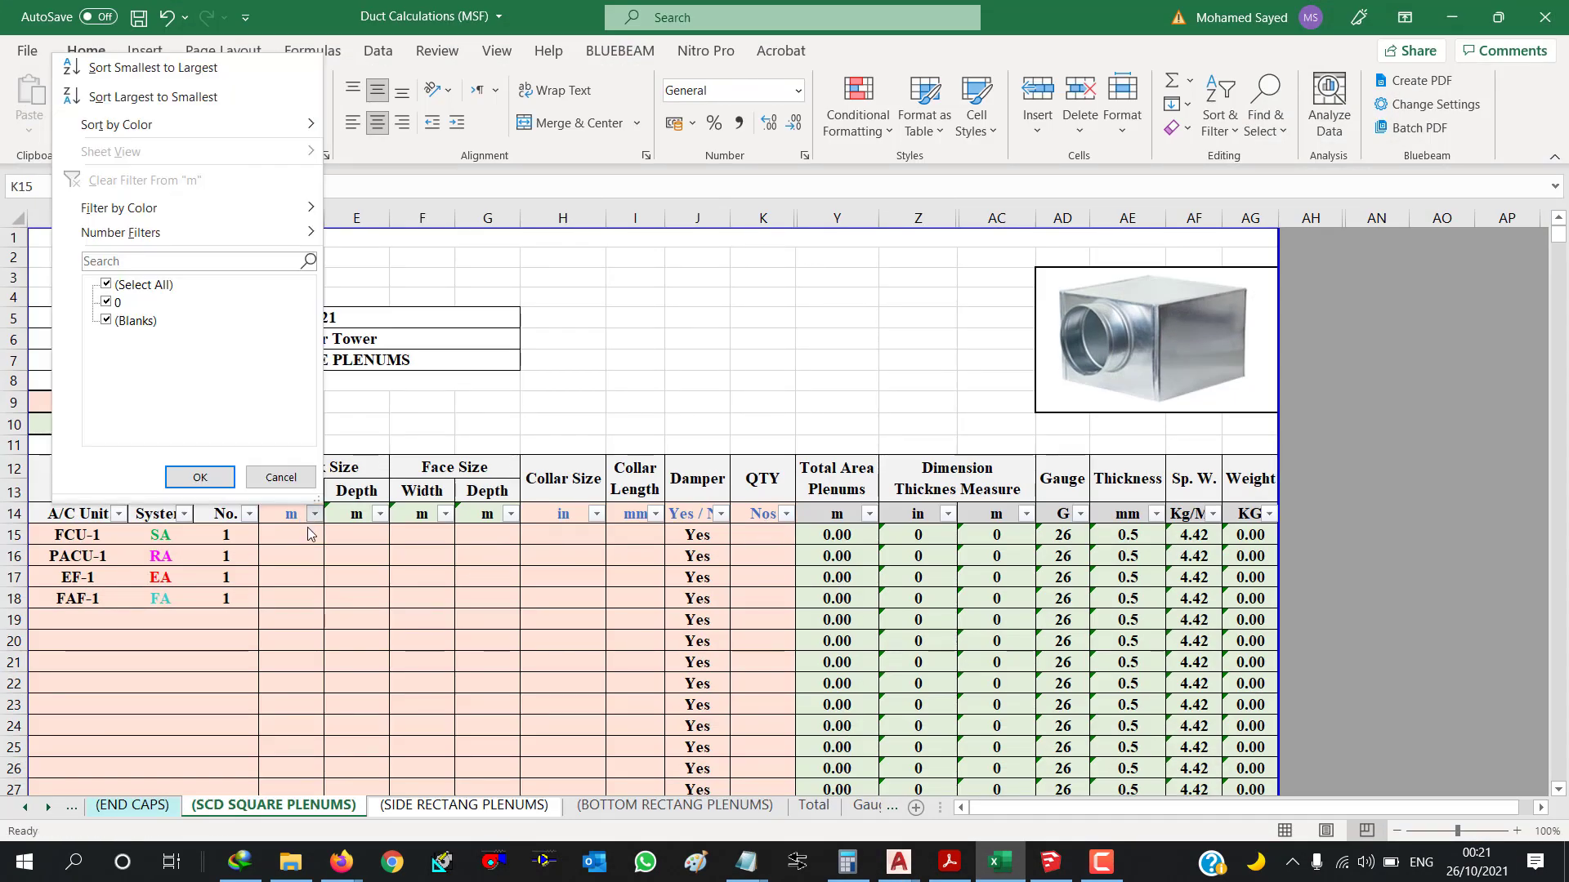
pyautogui.moveTo(298, 542); pyautogui.dragTo(637, 536)
pyautogui.hotkey('ctrl', 'c')
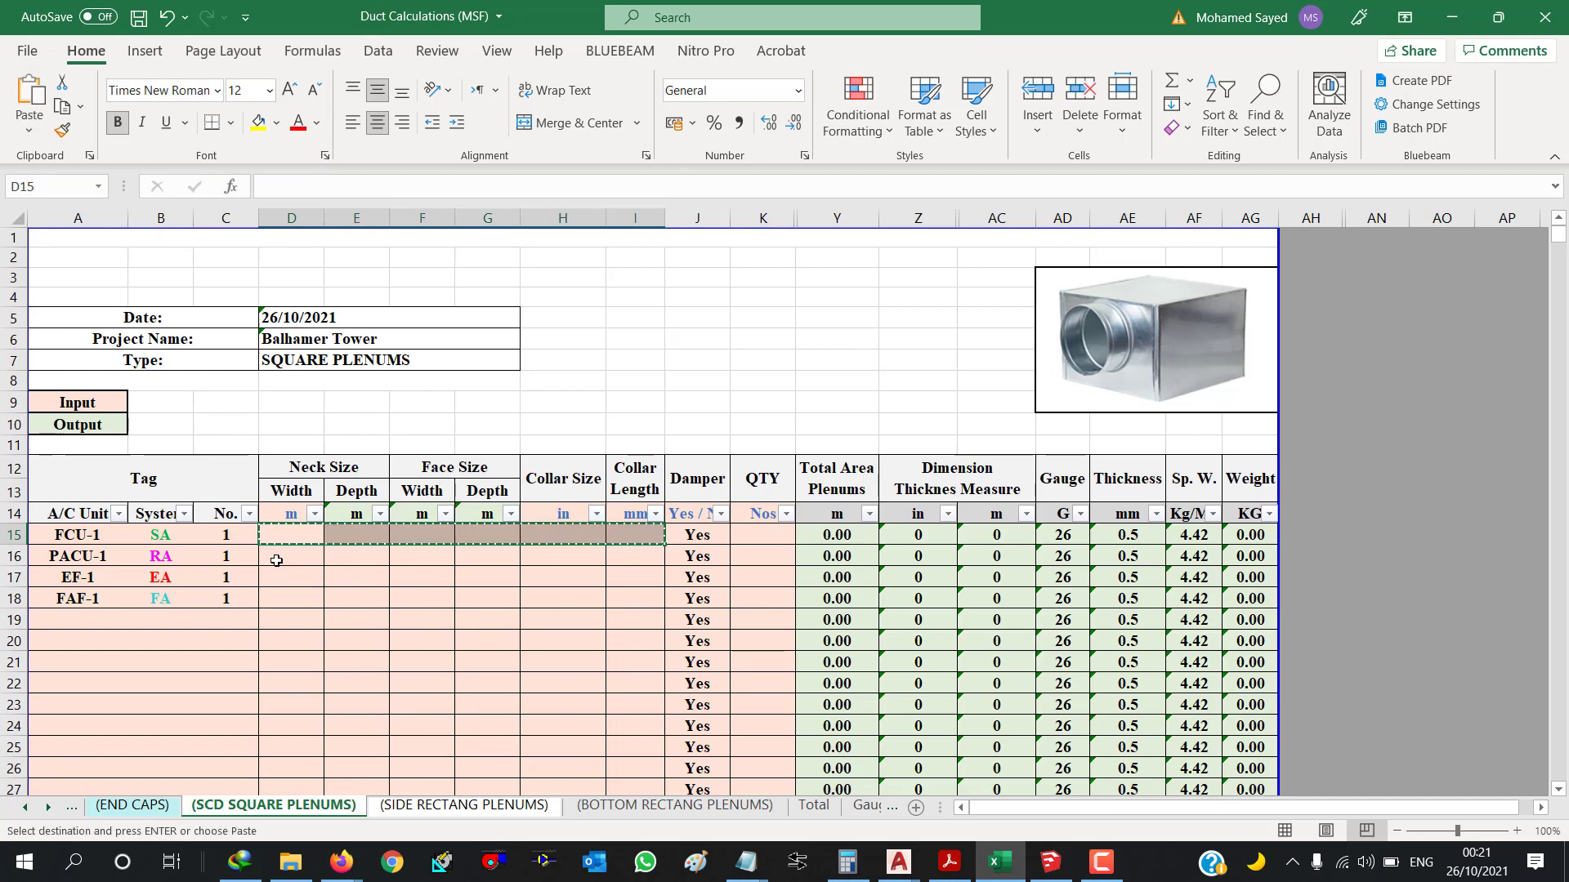
pyautogui.moveTo(295, 556); pyautogui.dragTo(304, 813)
pyautogui.scroll(-2, 368, 572)
pyautogui.scroll(-1, 408, 458)
pyautogui.press('Escape')
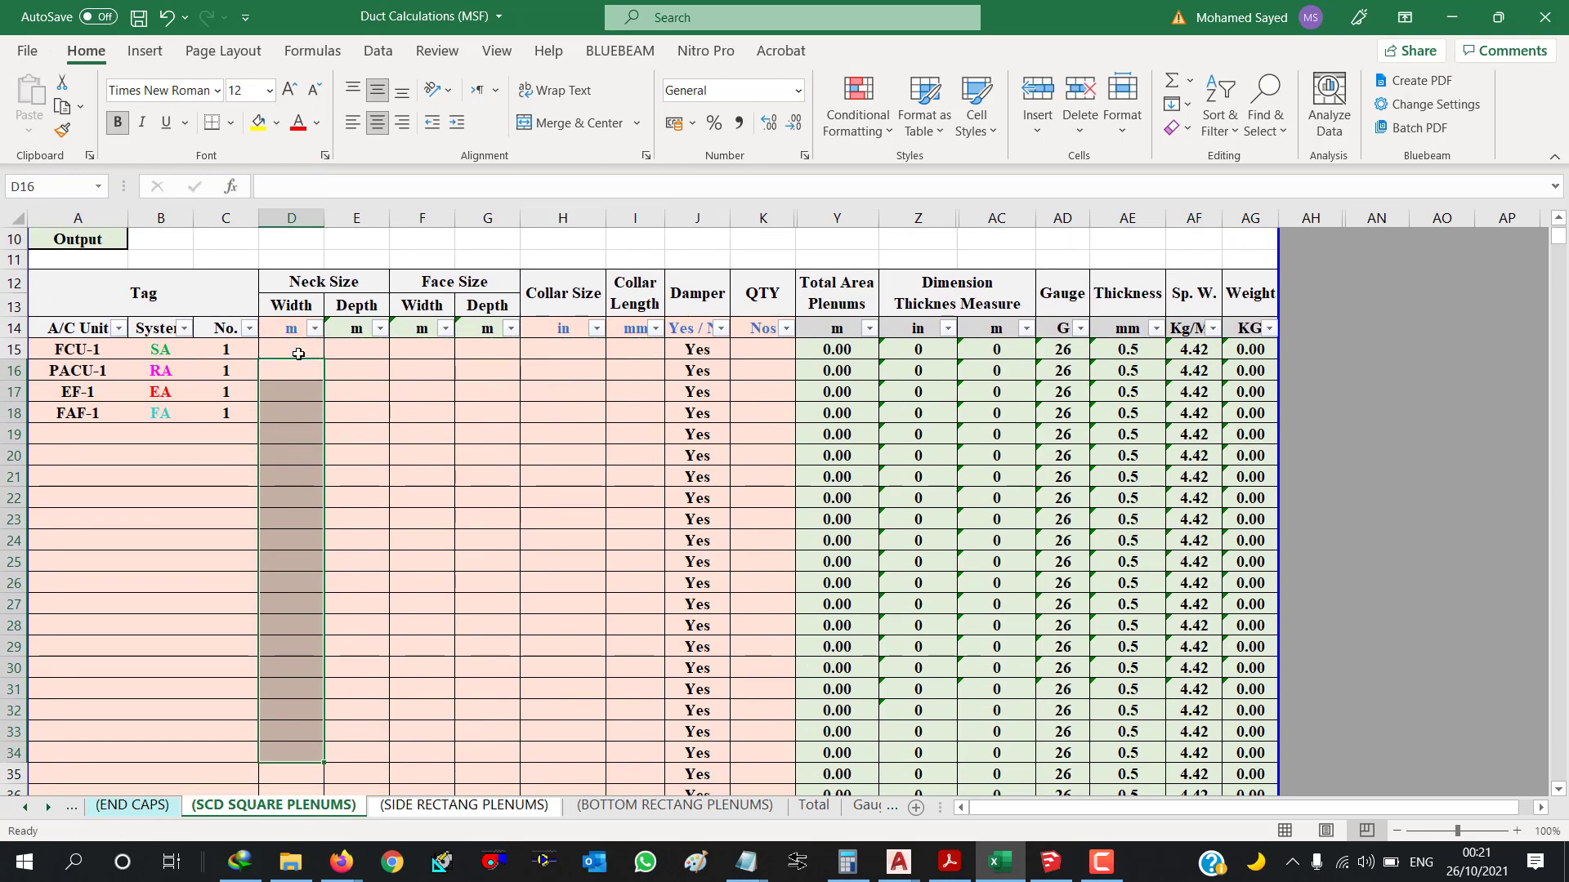
pyautogui.moveTo(294, 349); pyautogui.dragTo(623, 352)
pyautogui.click(740, 351)
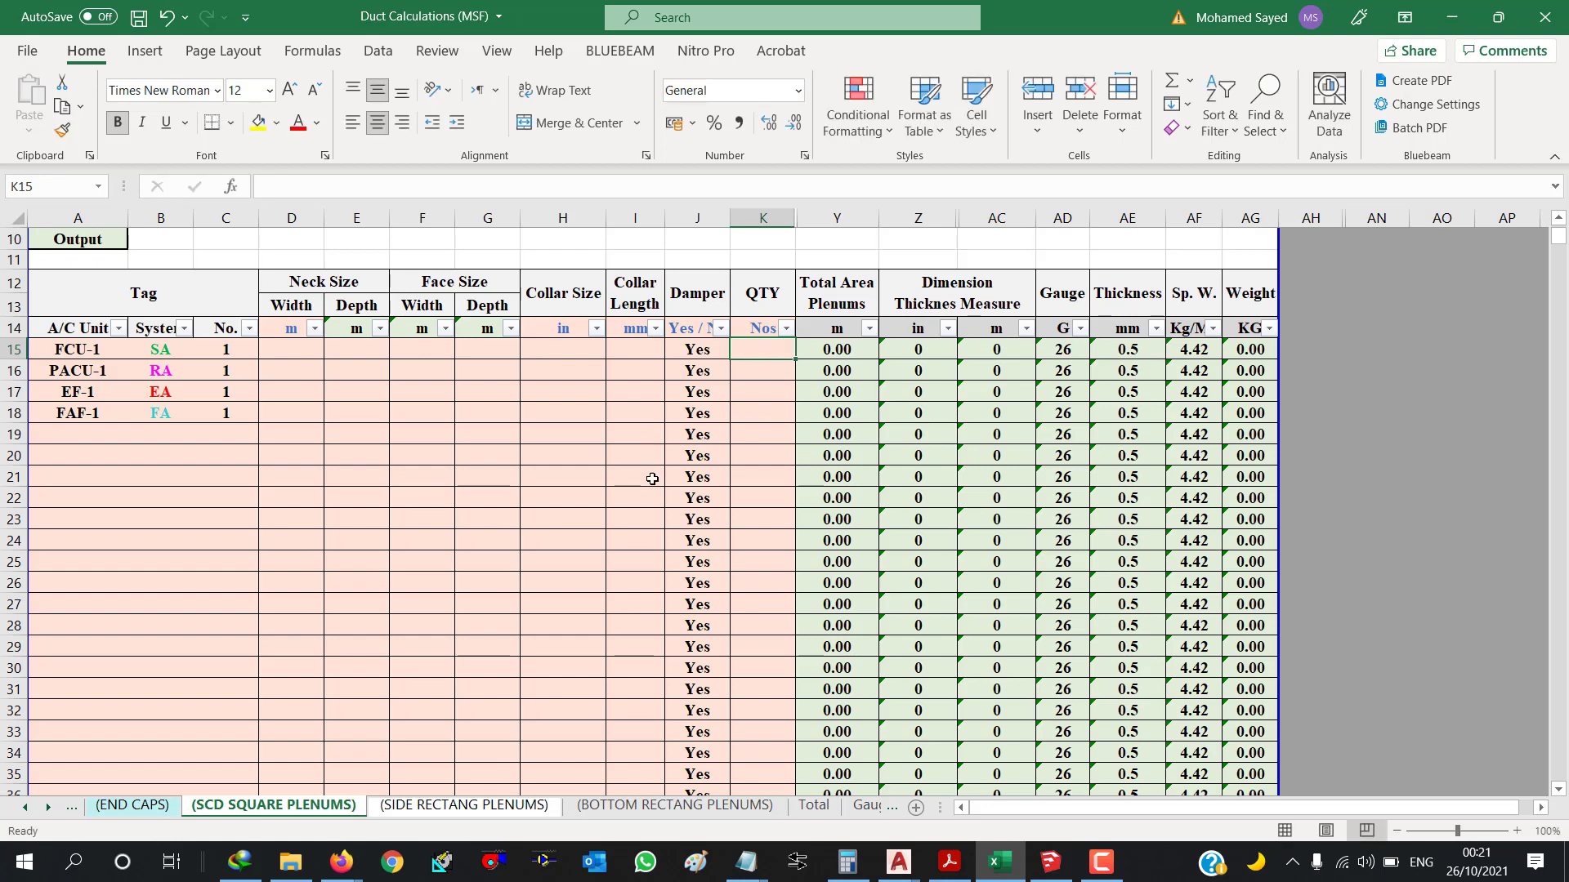
pyautogui.scroll(3, 652, 479)
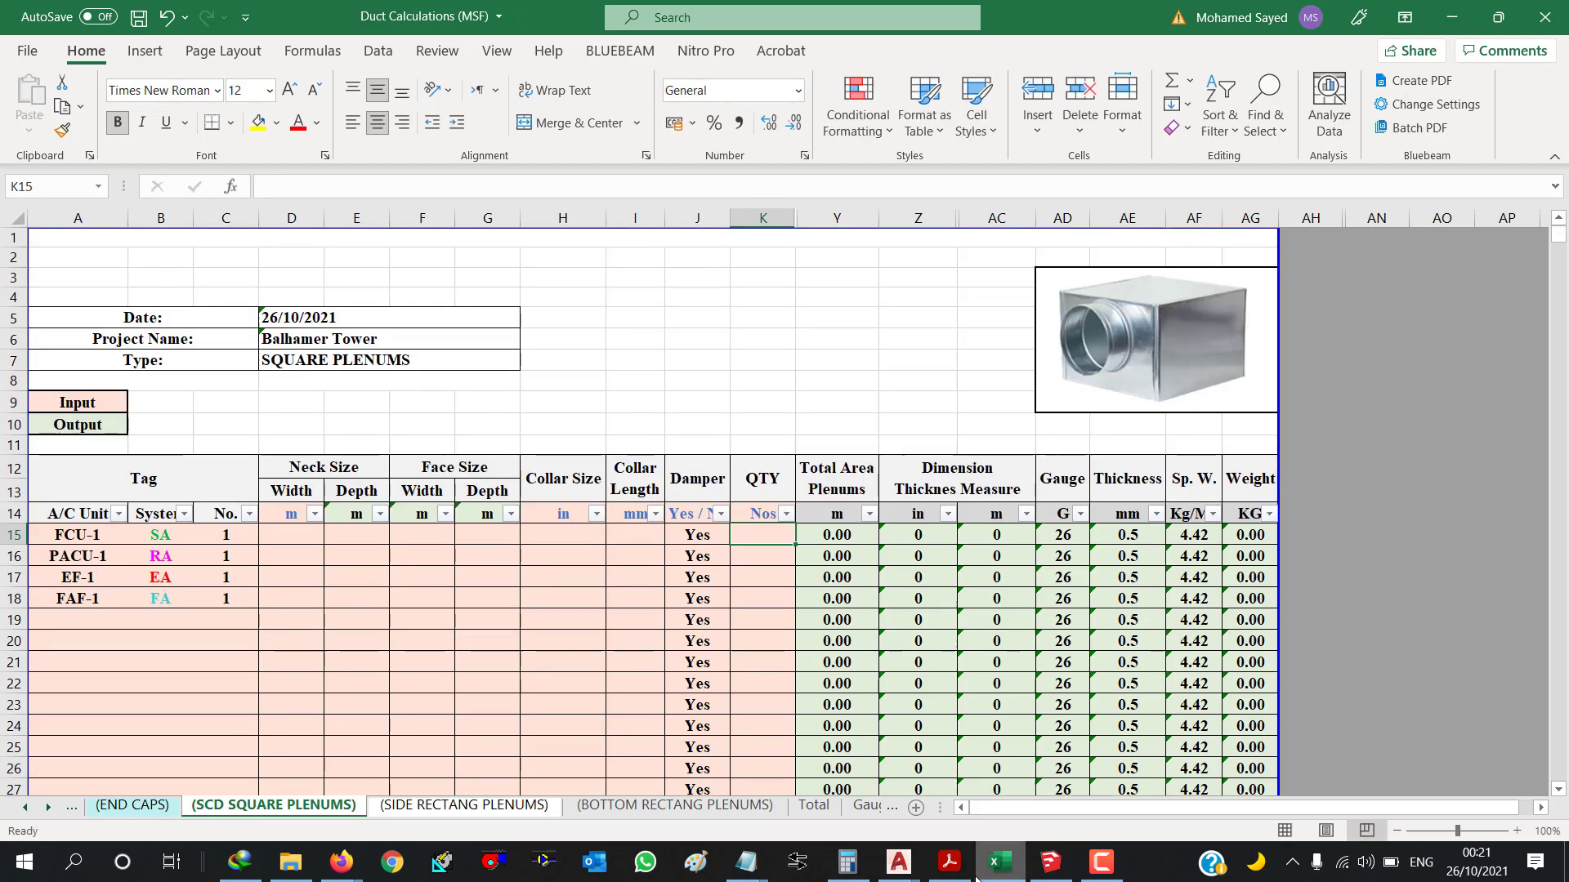
# Orbit and zoom the SketchUp PLENUM model to a low view of the duct boxes
pyautogui.click(1050, 862)
pyautogui.scroll(-3, 588, 659)
pyautogui.scroll(-3, 693, 606)
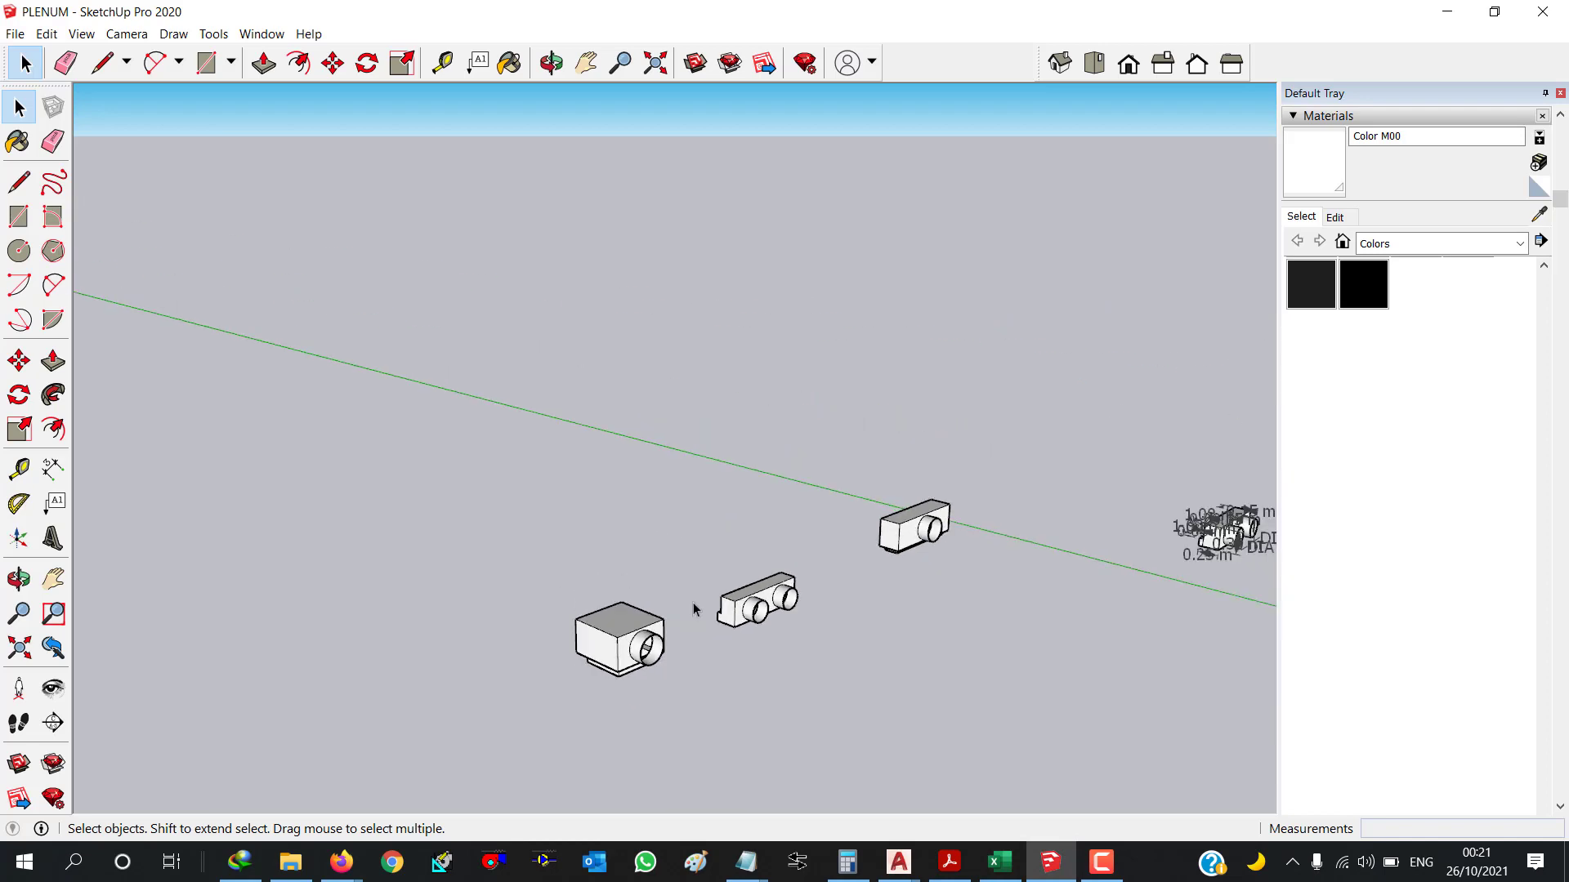
pyautogui.scroll(-2, 694, 675)
pyautogui.scroll(-2, 877, 575)
pyautogui.scroll(3, 877, 574)
pyautogui.scroll(3, 817, 572)
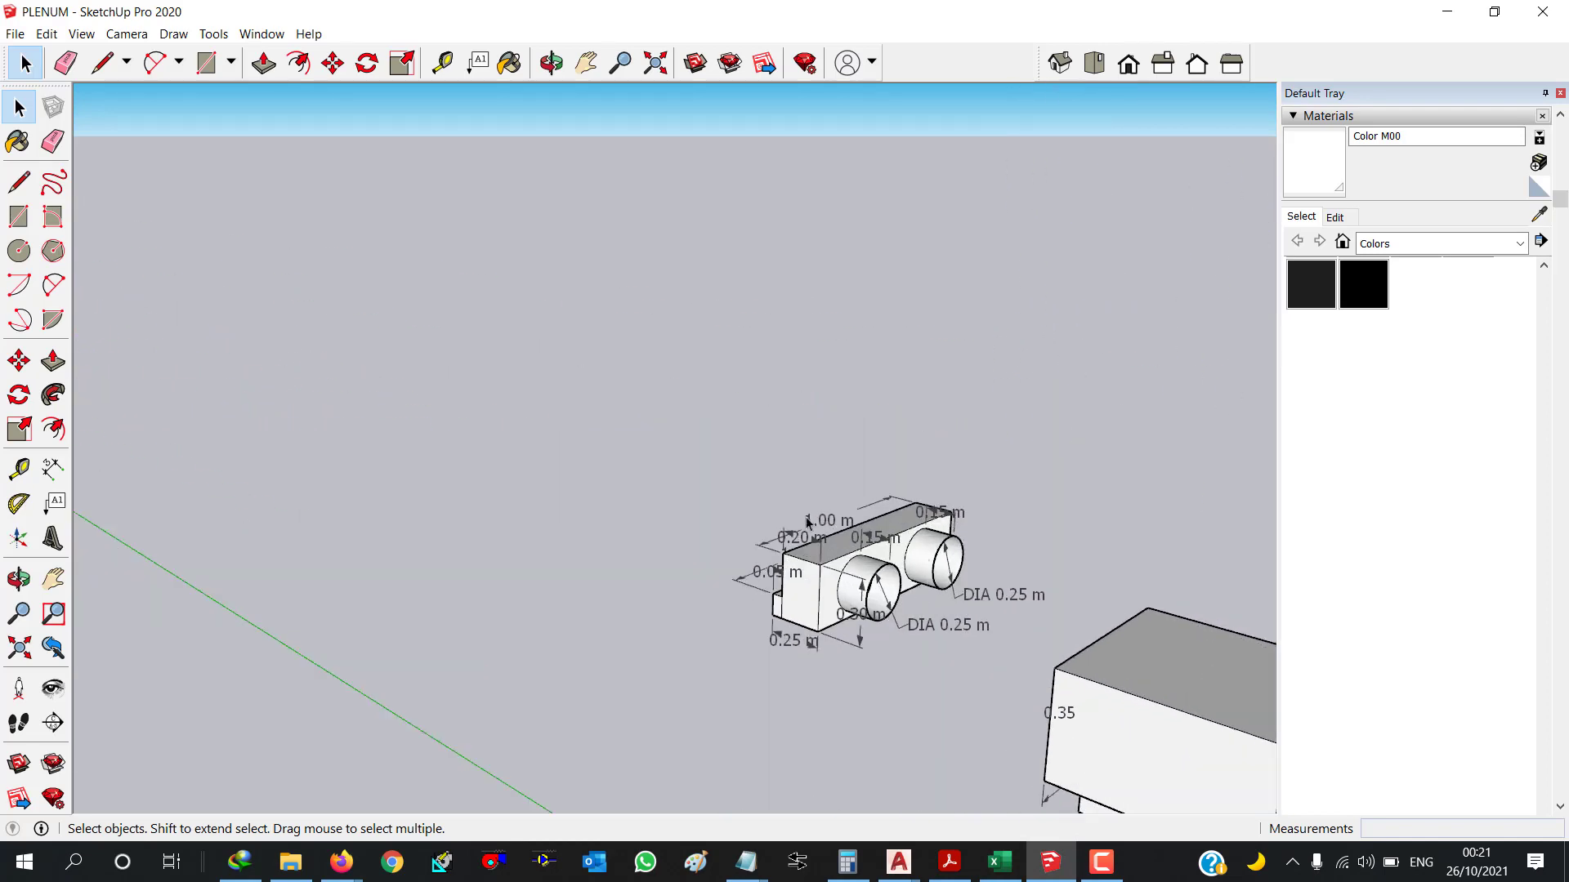
pyautogui.scroll(-4, 787, 641)
pyautogui.scroll(2, 585, 594)
pyautogui.scroll(5, 585, 595)
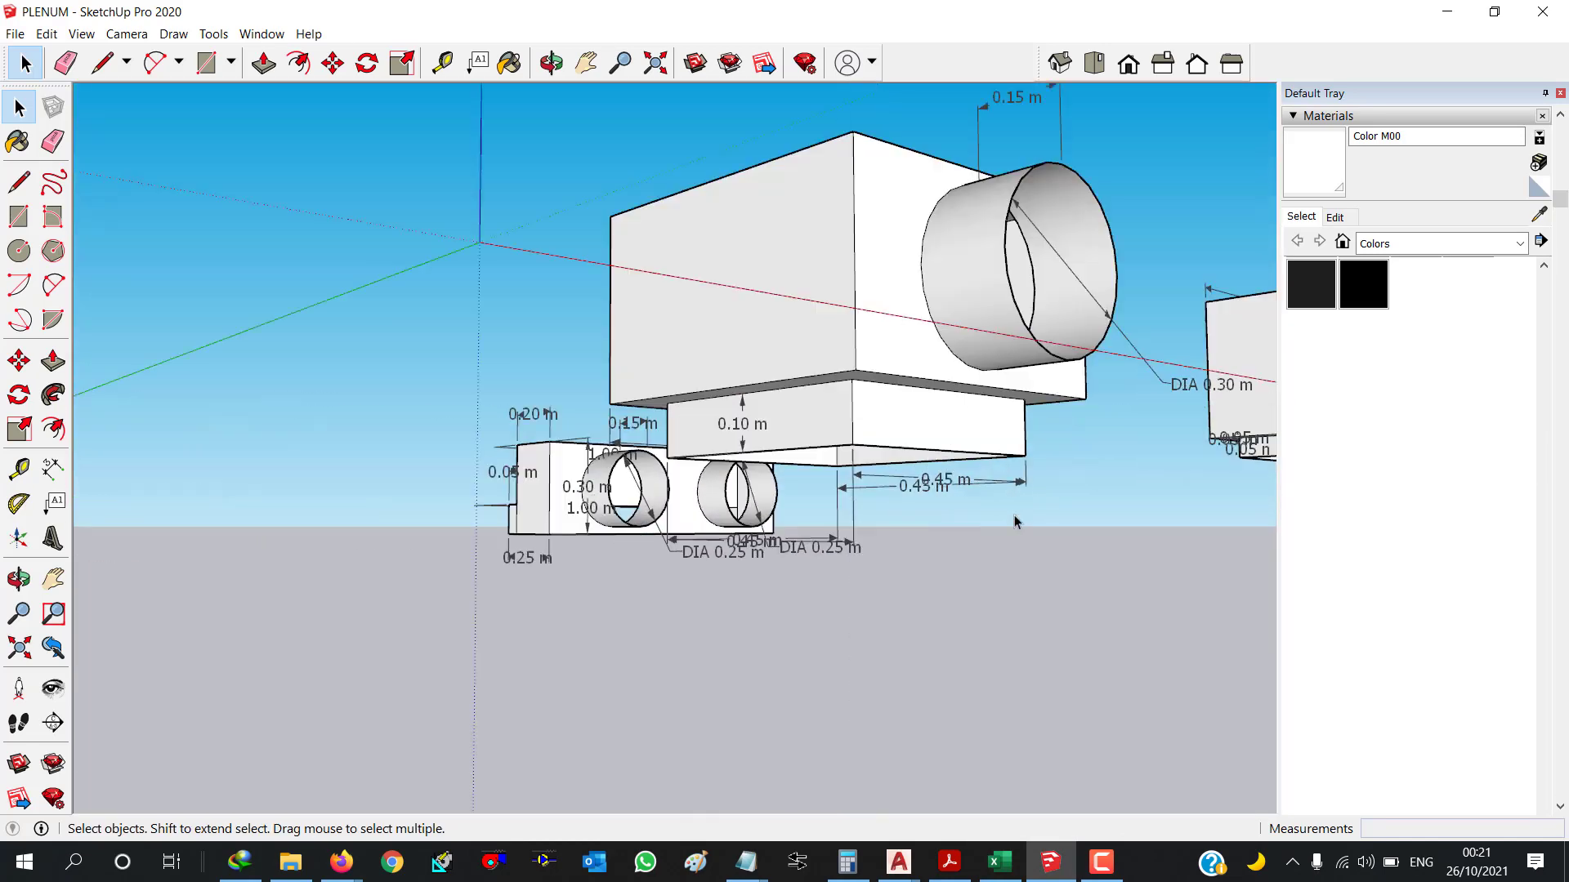
pyautogui.moveTo(735, 531)
pyautogui.mouseDown()
pyautogui.moveTo(1044, 498)
pyautogui.moveTo(1027, 670)
pyautogui.mouseUp()
pyautogui.press('space')
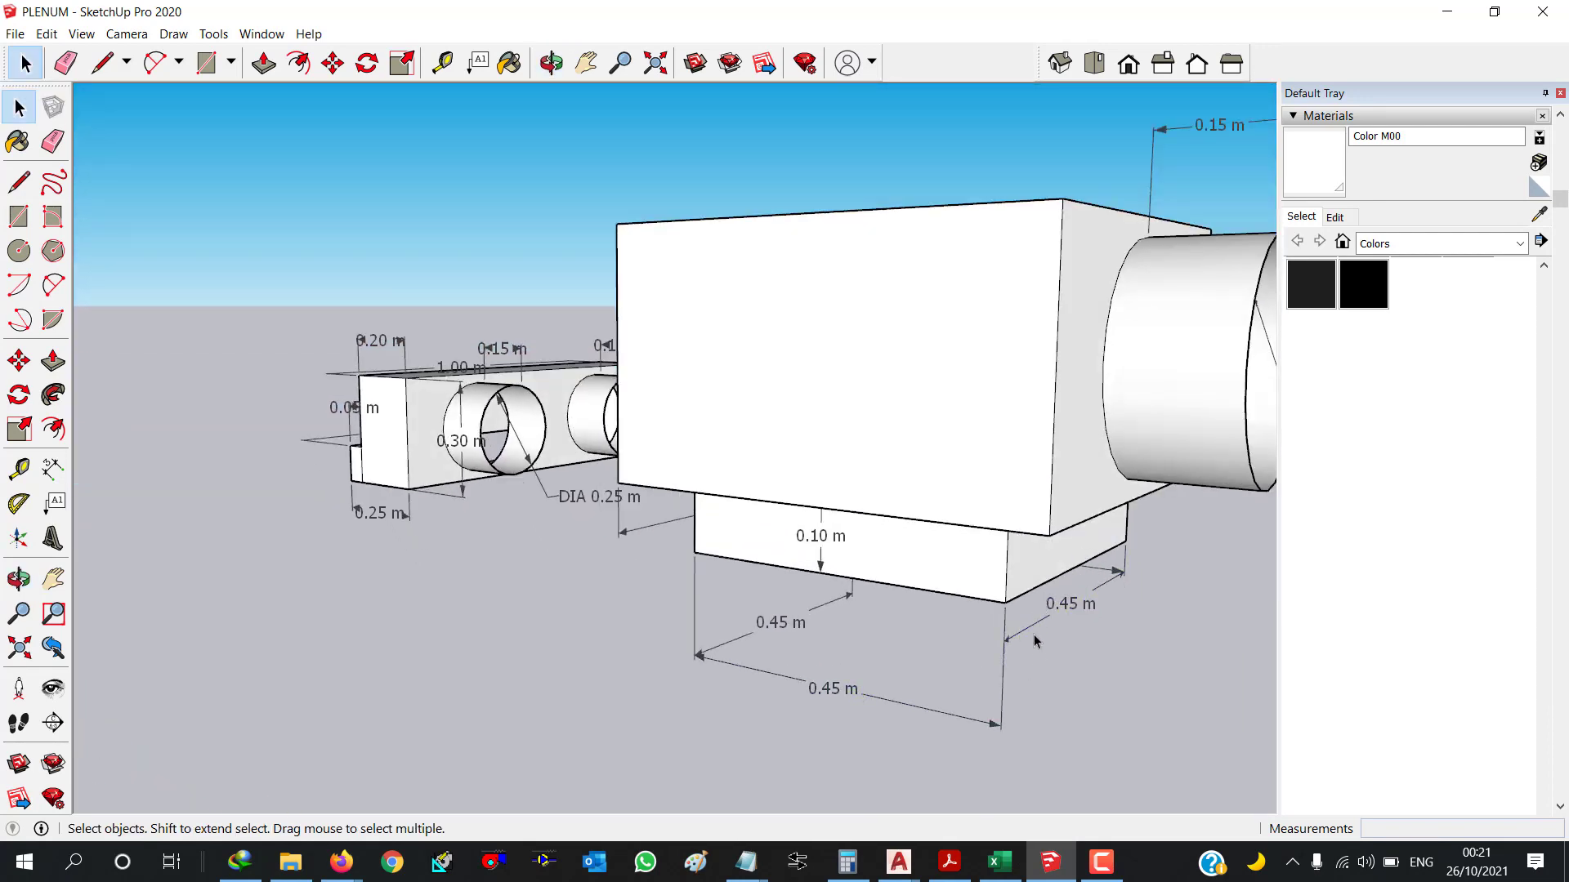
pyautogui.scroll(-2, 985, 421)
pyautogui.scroll(5, 991, 392)
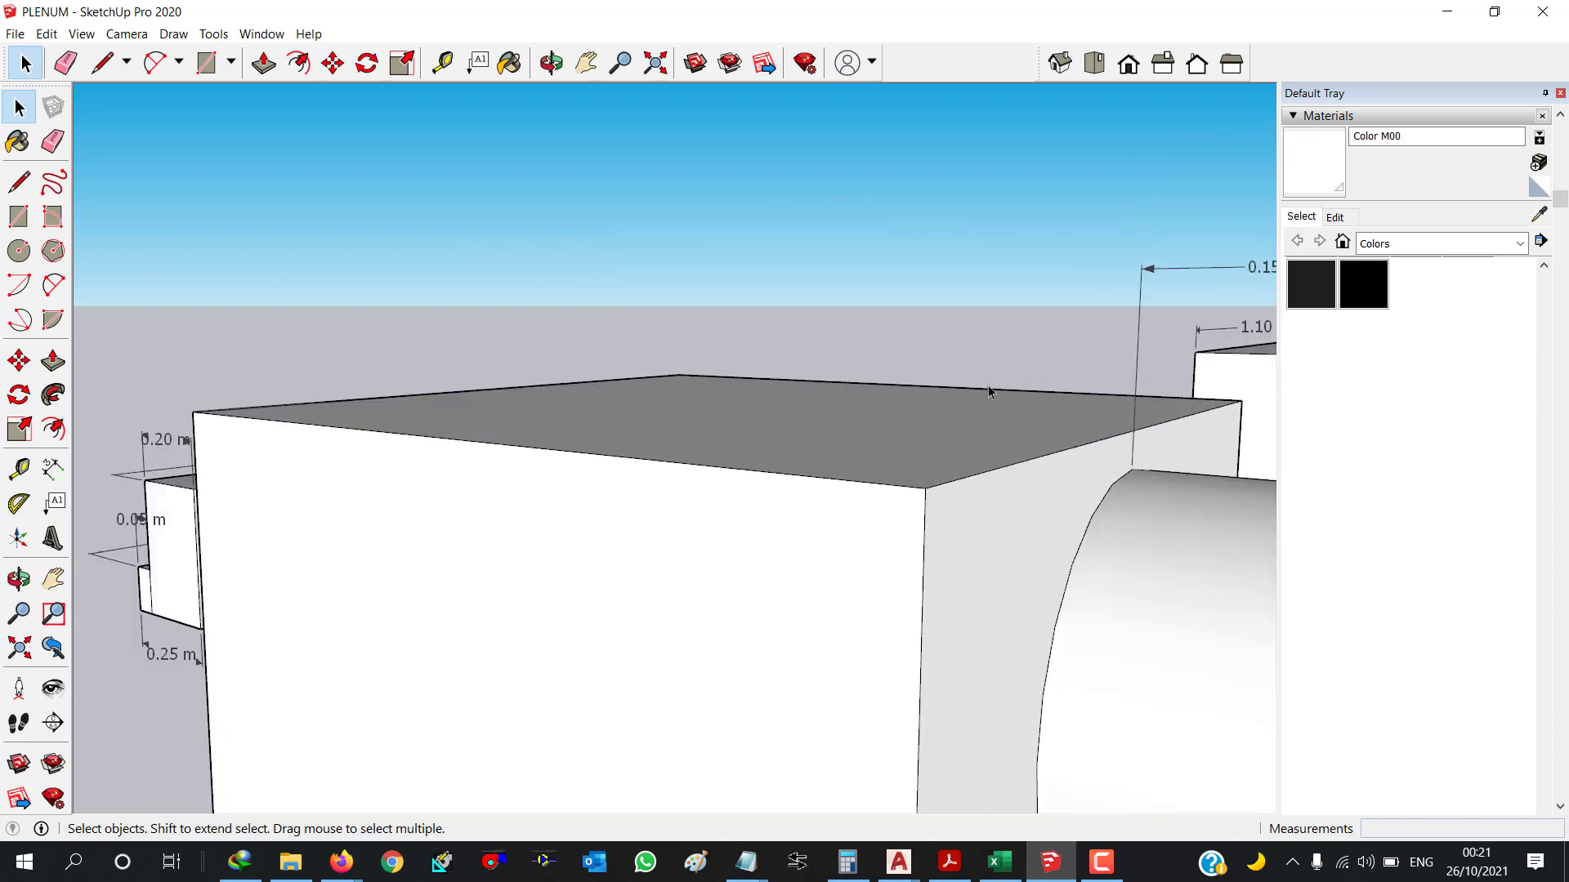
pyautogui.scroll(-1, 830, 476)
# Read the box's 0.60 m top edge and 0.45 m base dimension in Entity Info
pyautogui.click(830, 479)
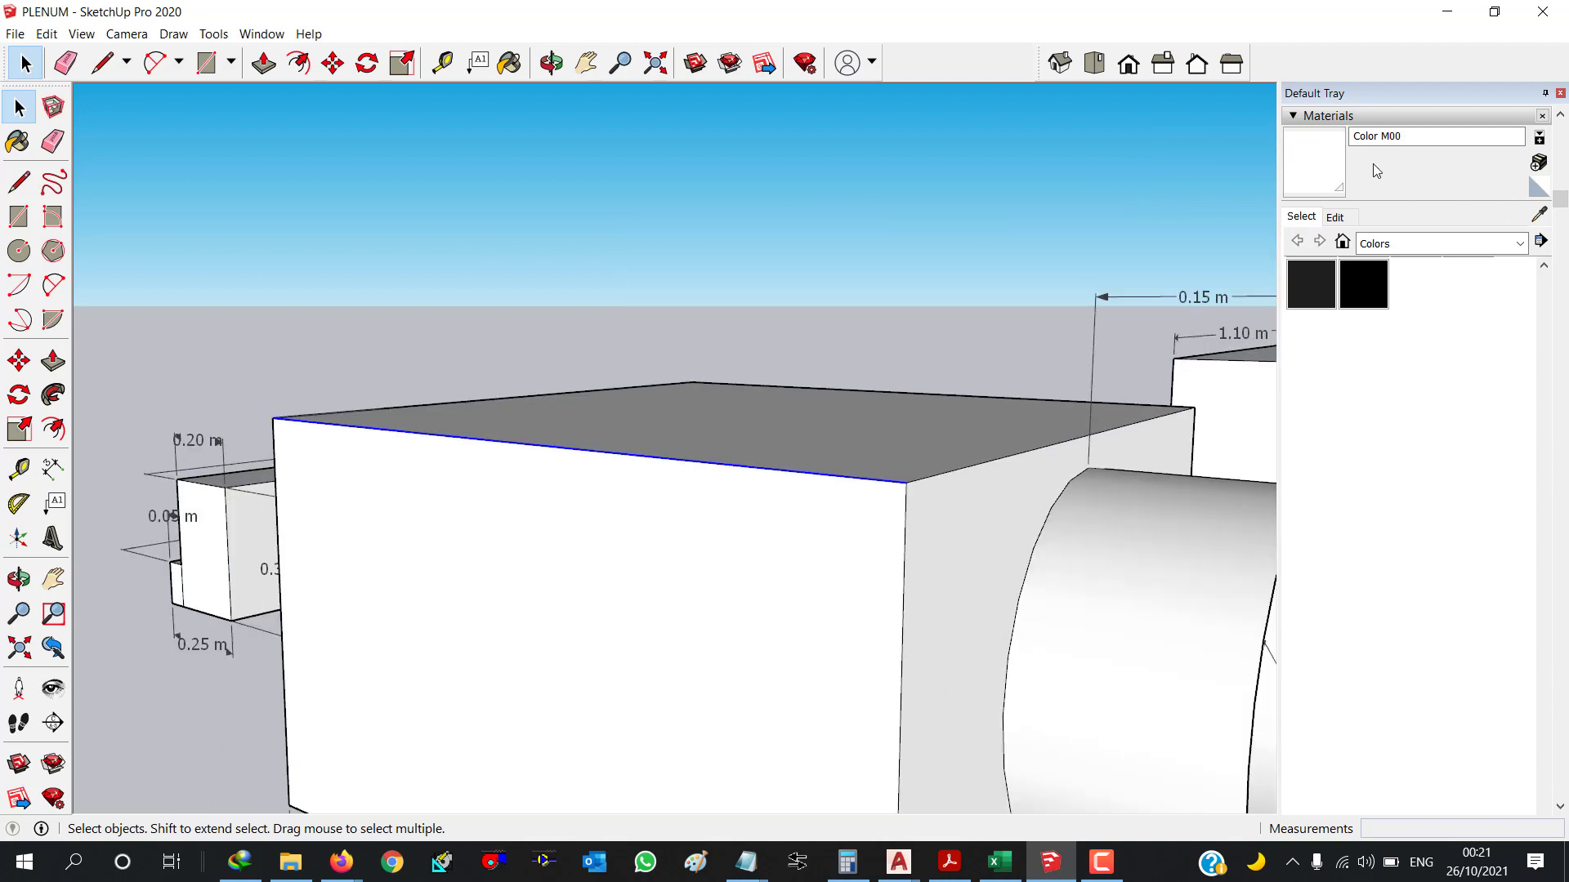
pyautogui.rightClick(788, 470)
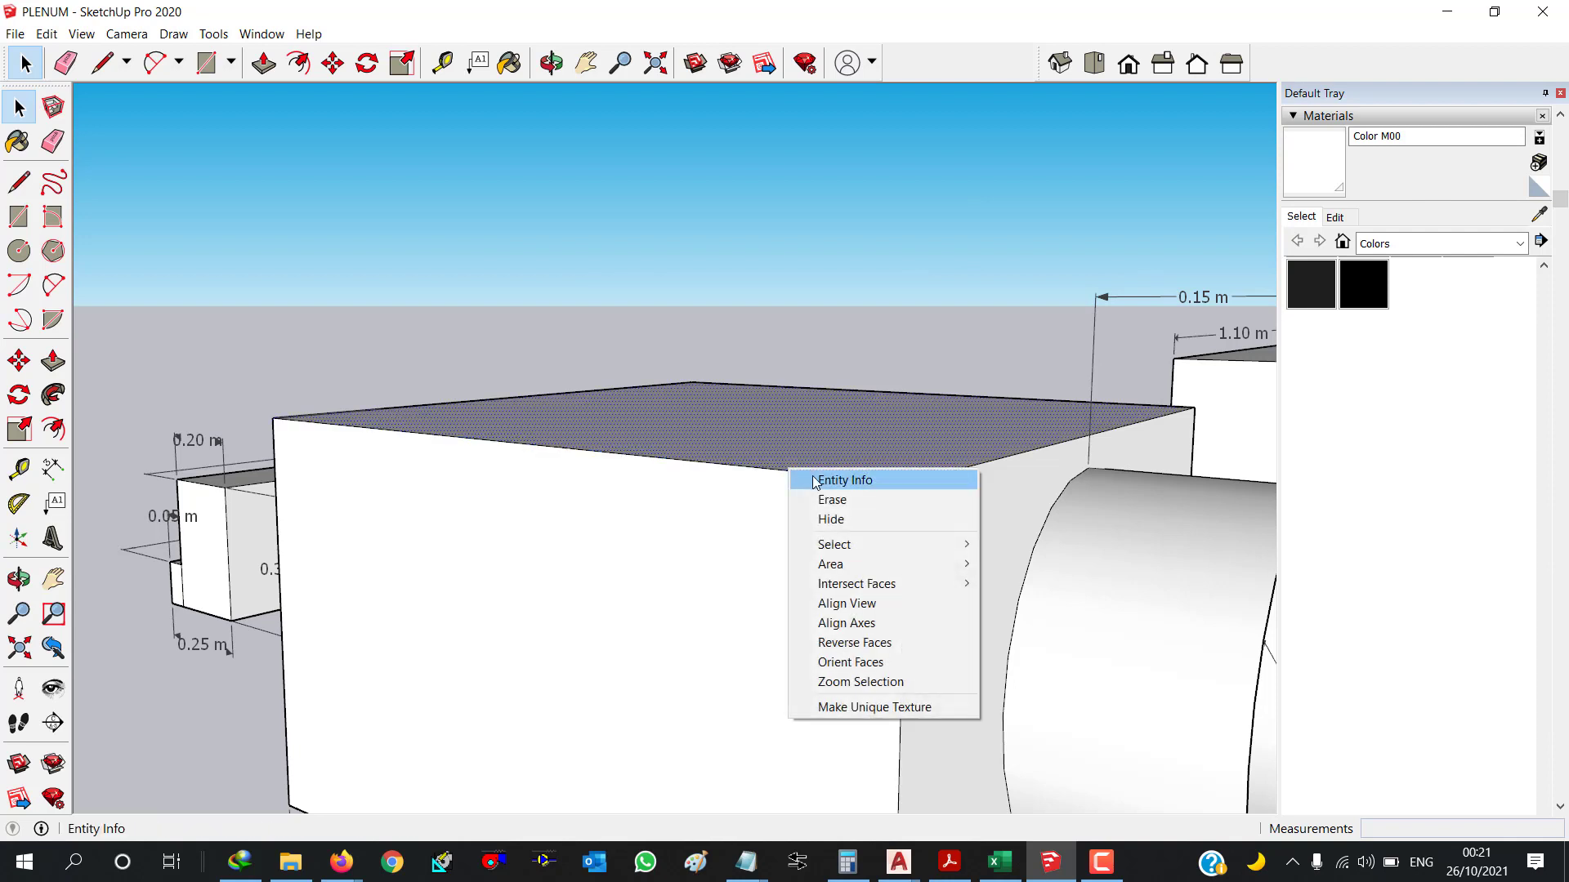
pyautogui.click(842, 481)
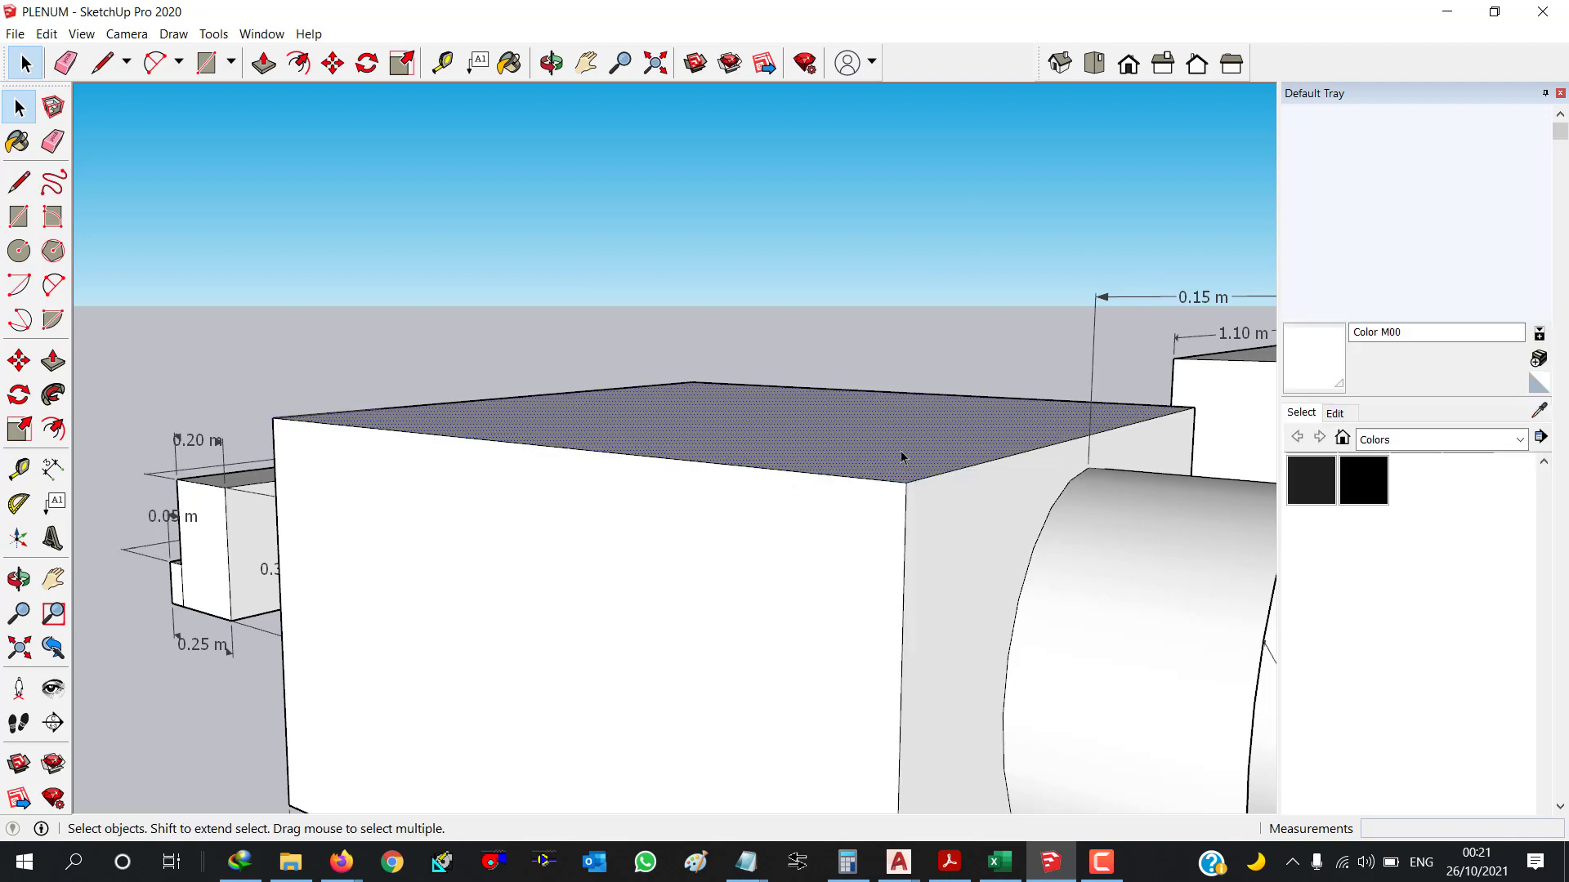
pyautogui.click(870, 482)
pyautogui.scroll(-2, 940, 472)
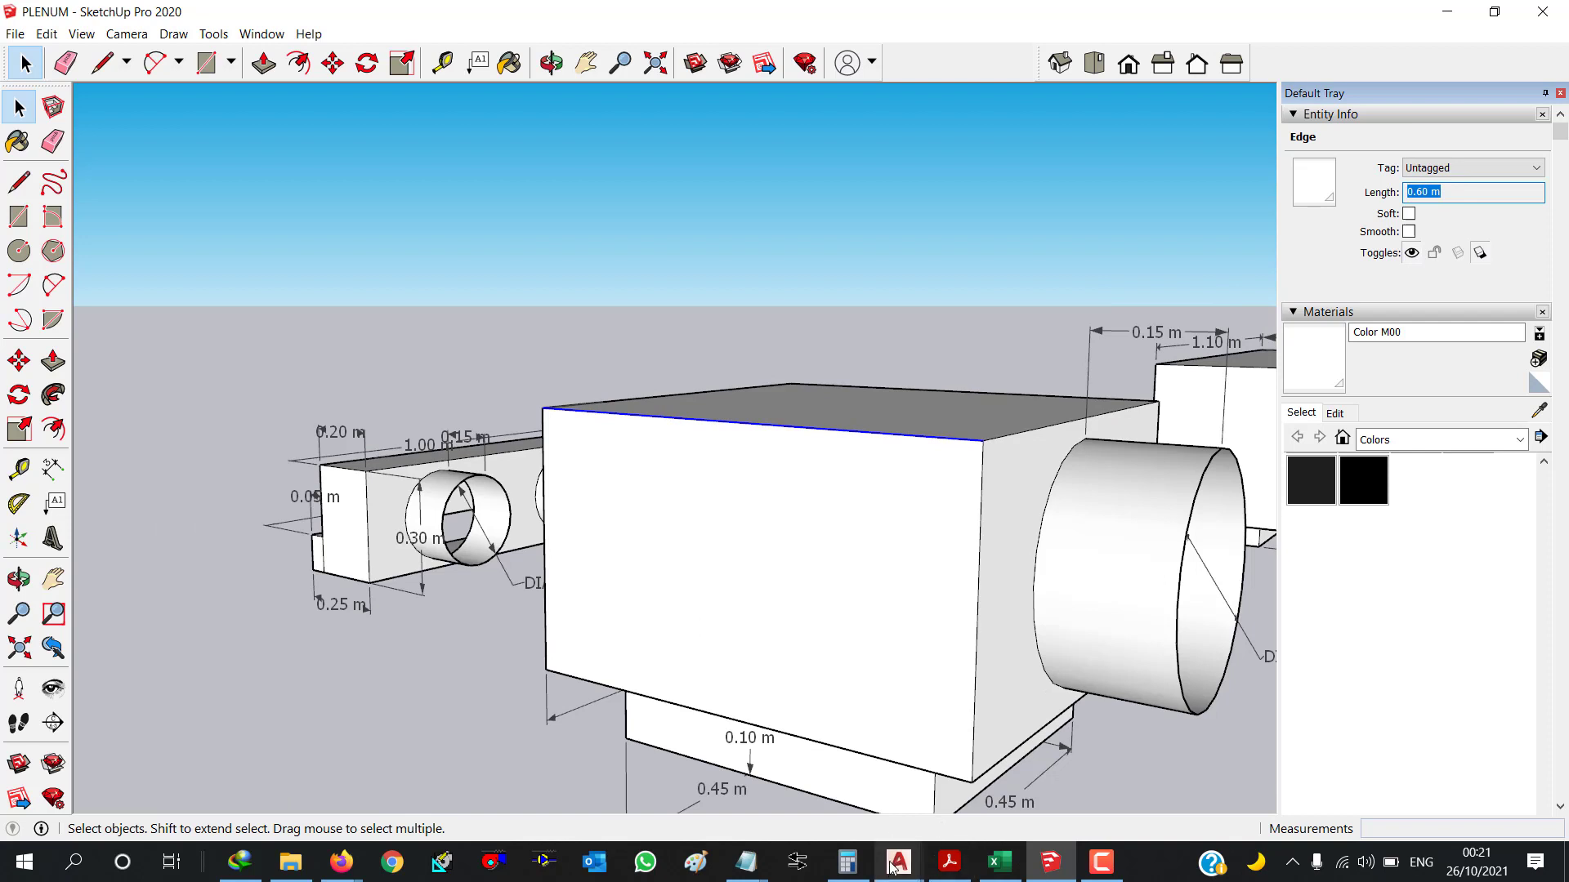
pyautogui.moveTo(1049, 863)
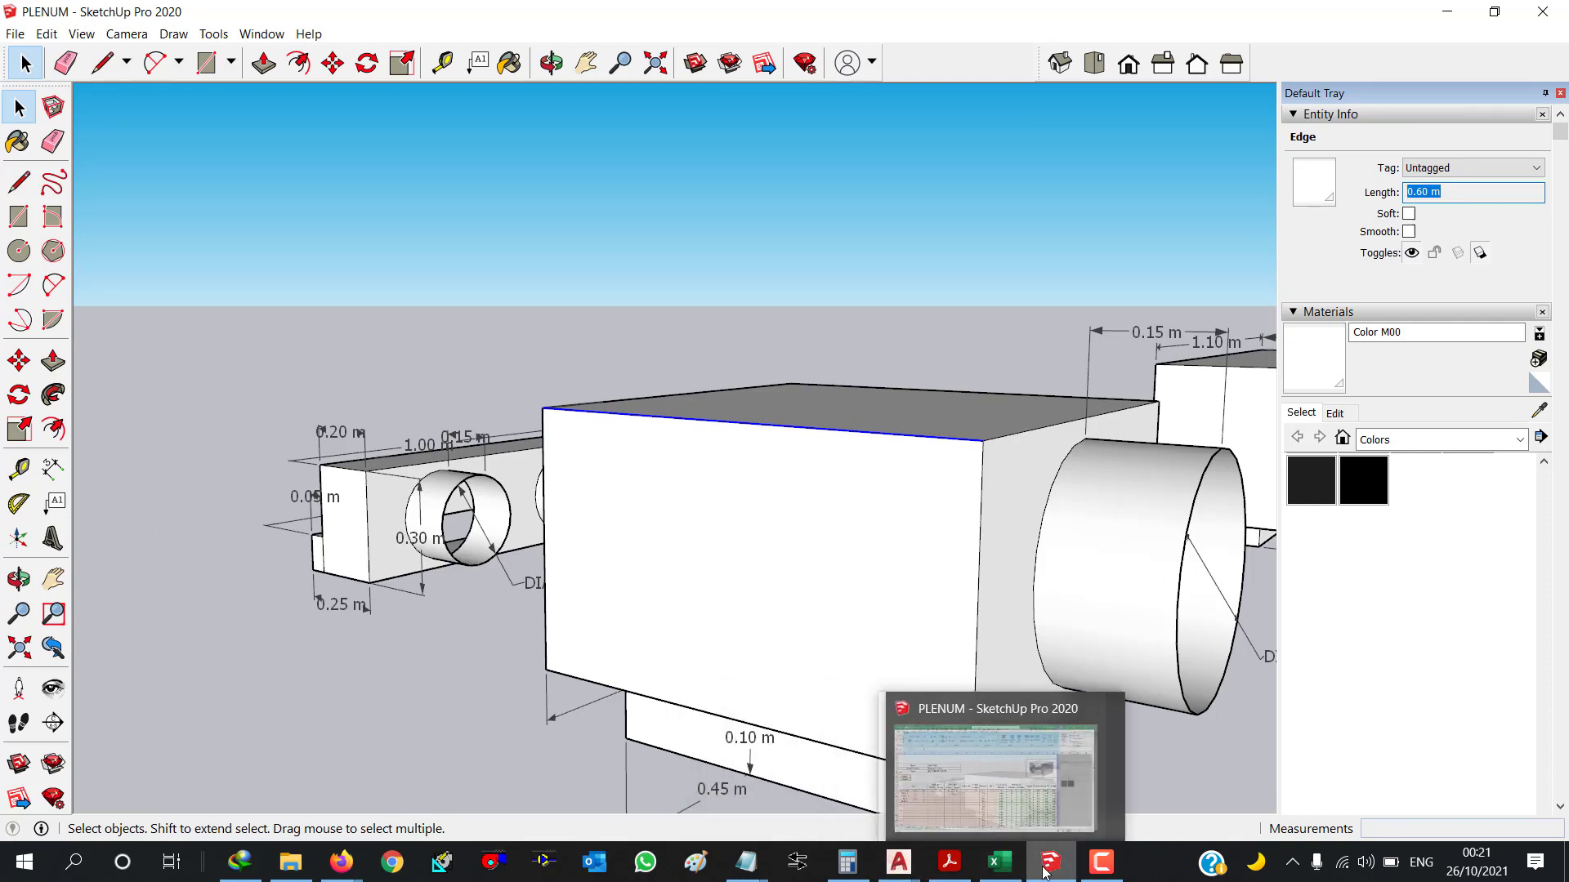
pyautogui.scroll(-1, 616, 525)
pyautogui.scroll(-2, 616, 526)
pyautogui.click(674, 722)
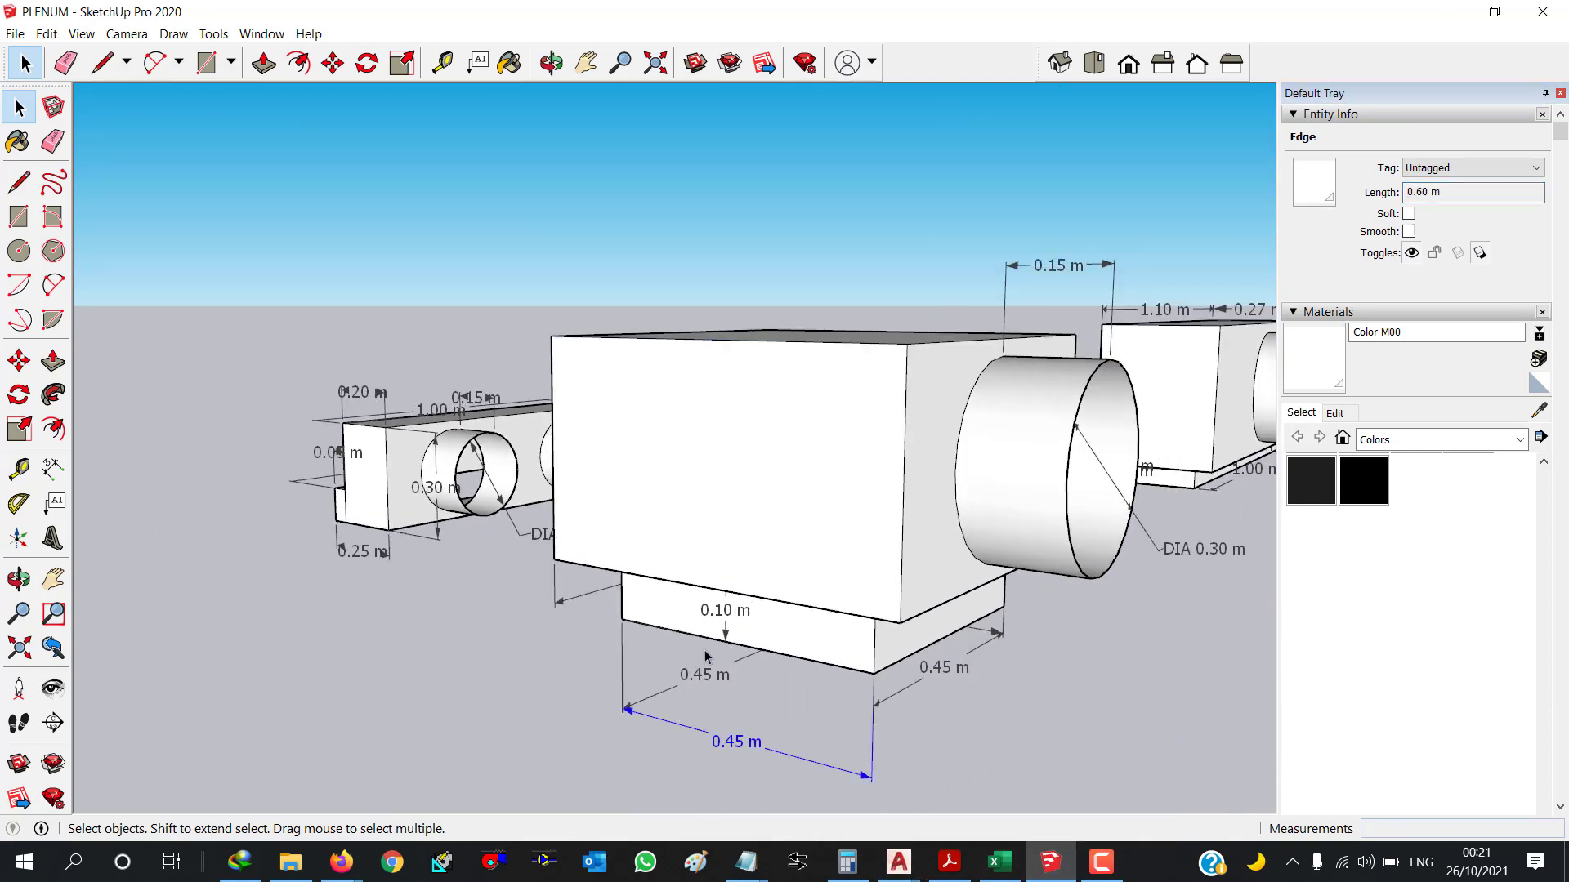
pyautogui.click(744, 341)
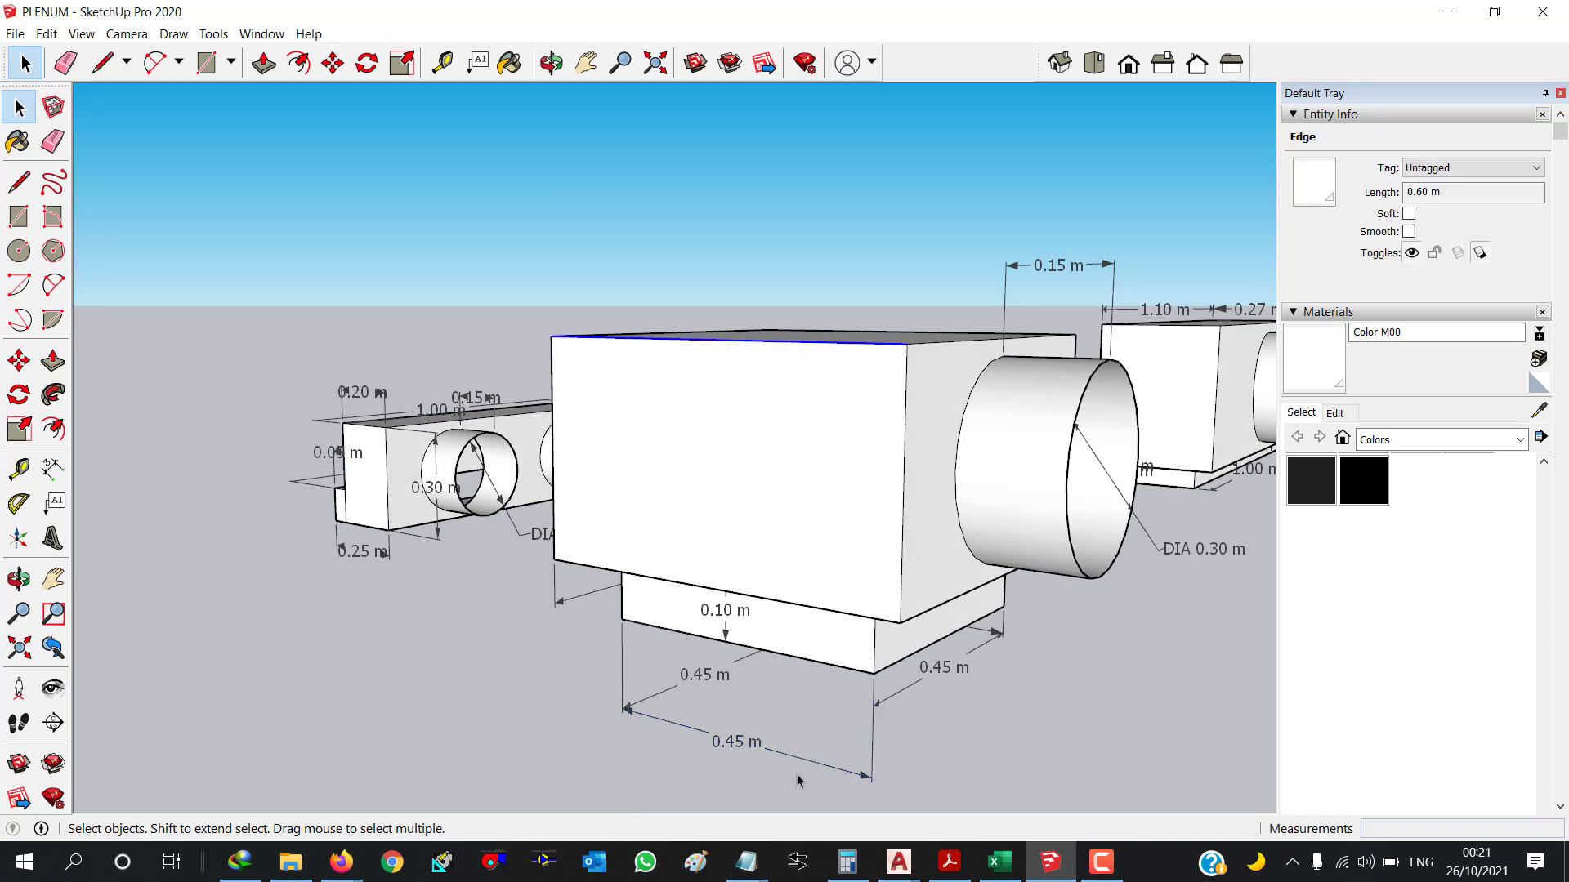
pyautogui.keyDown('shift'); pyautogui.click(945, 644); pyautogui.keyUp('shift')
# Keep metres as the neck width unit in D14
pyautogui.click(1000, 861)
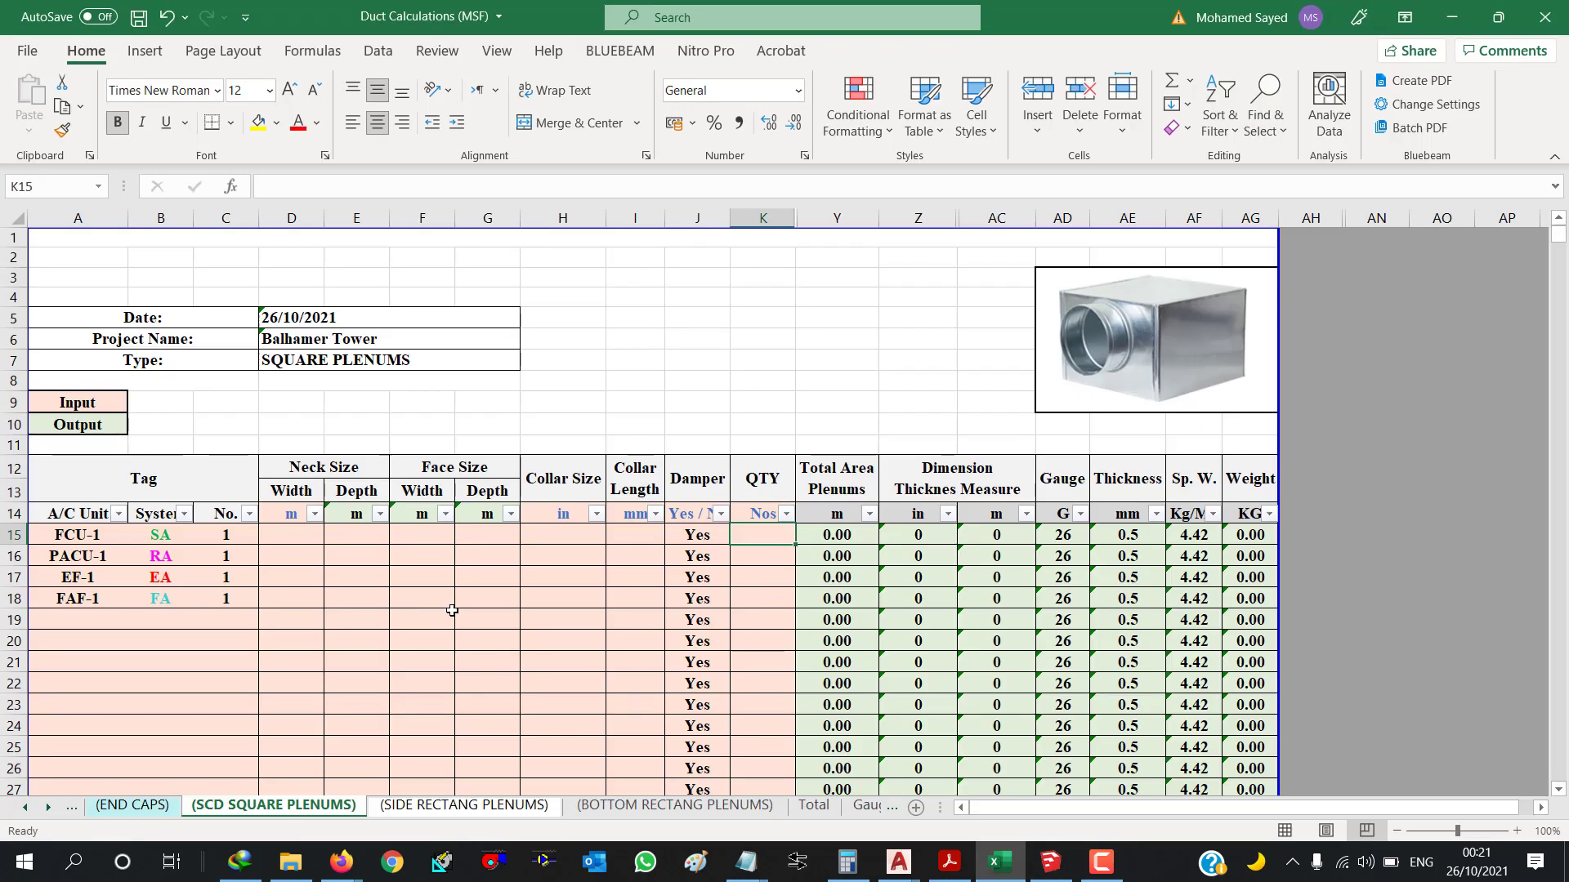
pyautogui.click(282, 538)
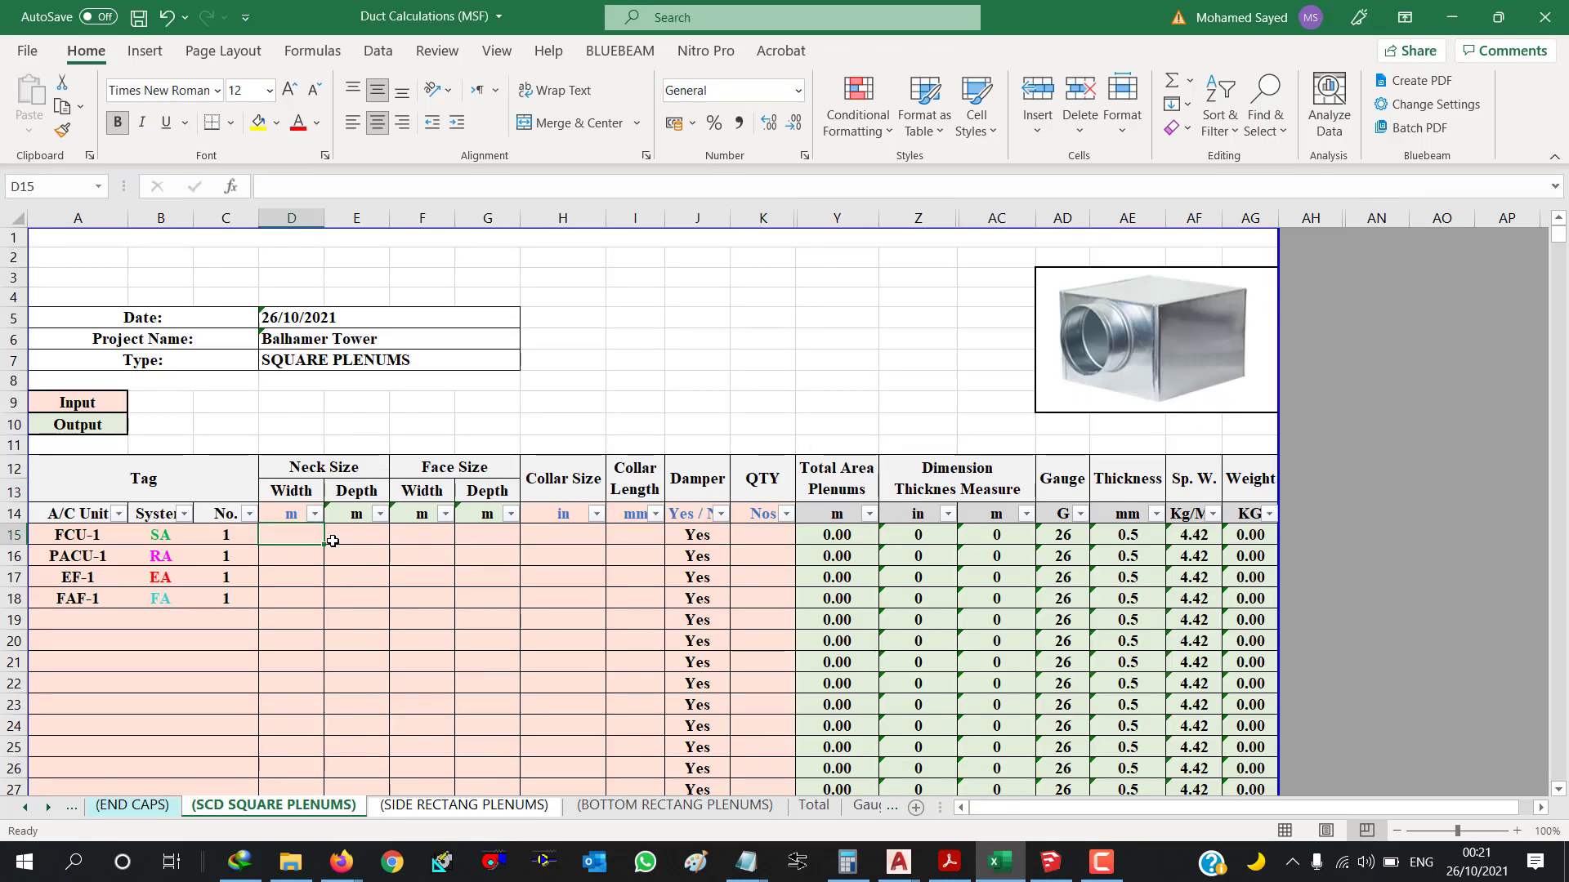
pyautogui.click(276, 513)
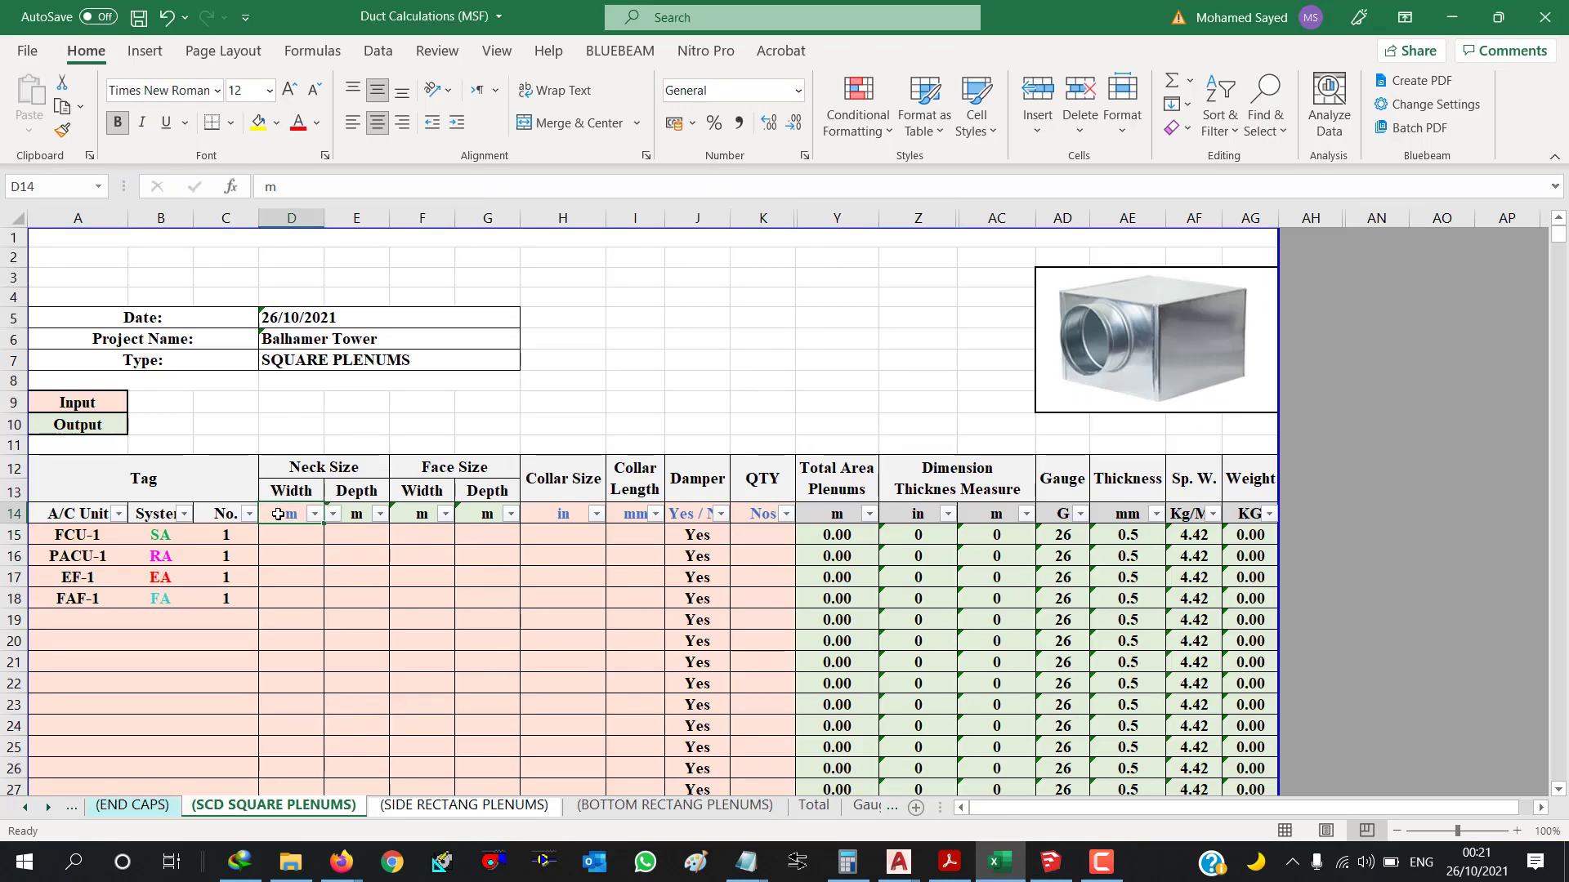
pyautogui.click(334, 515)
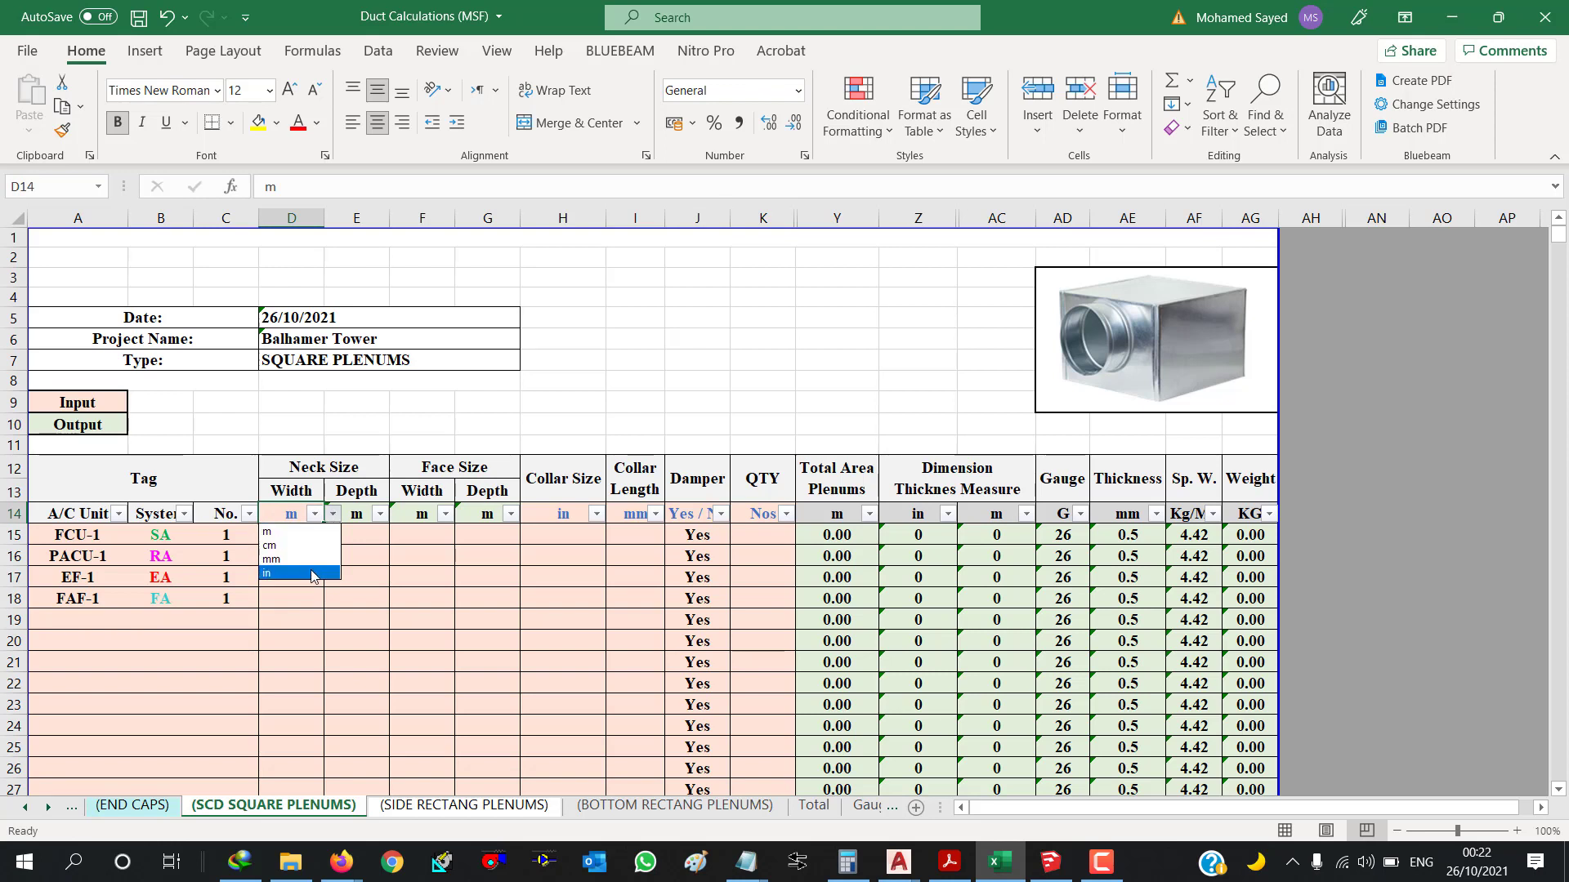
pyautogui.click(302, 533)
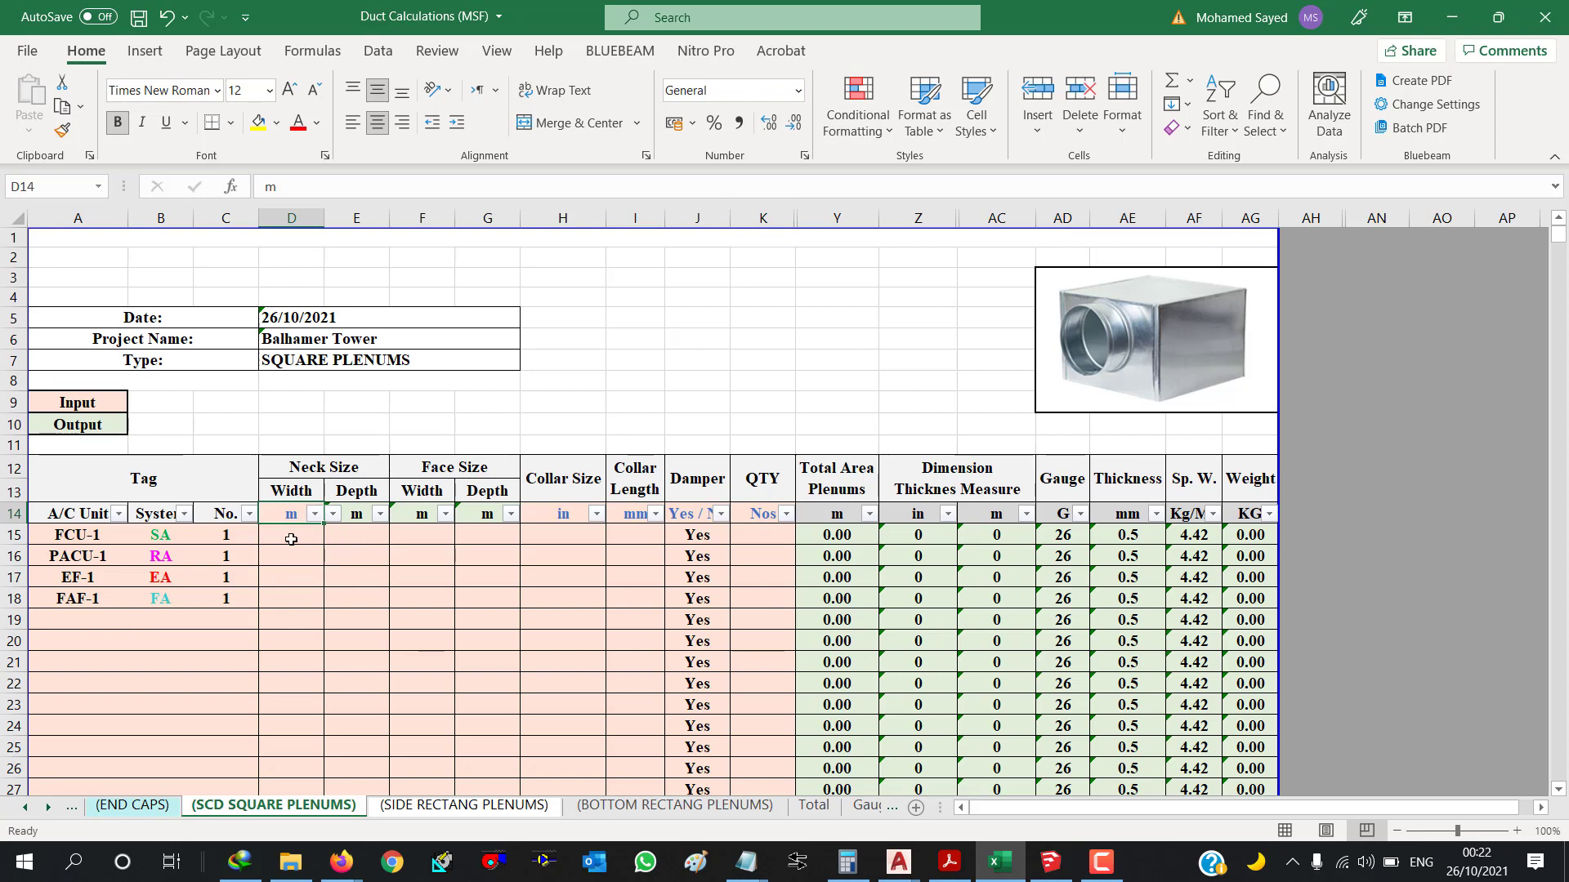
pyautogui.click(293, 533)
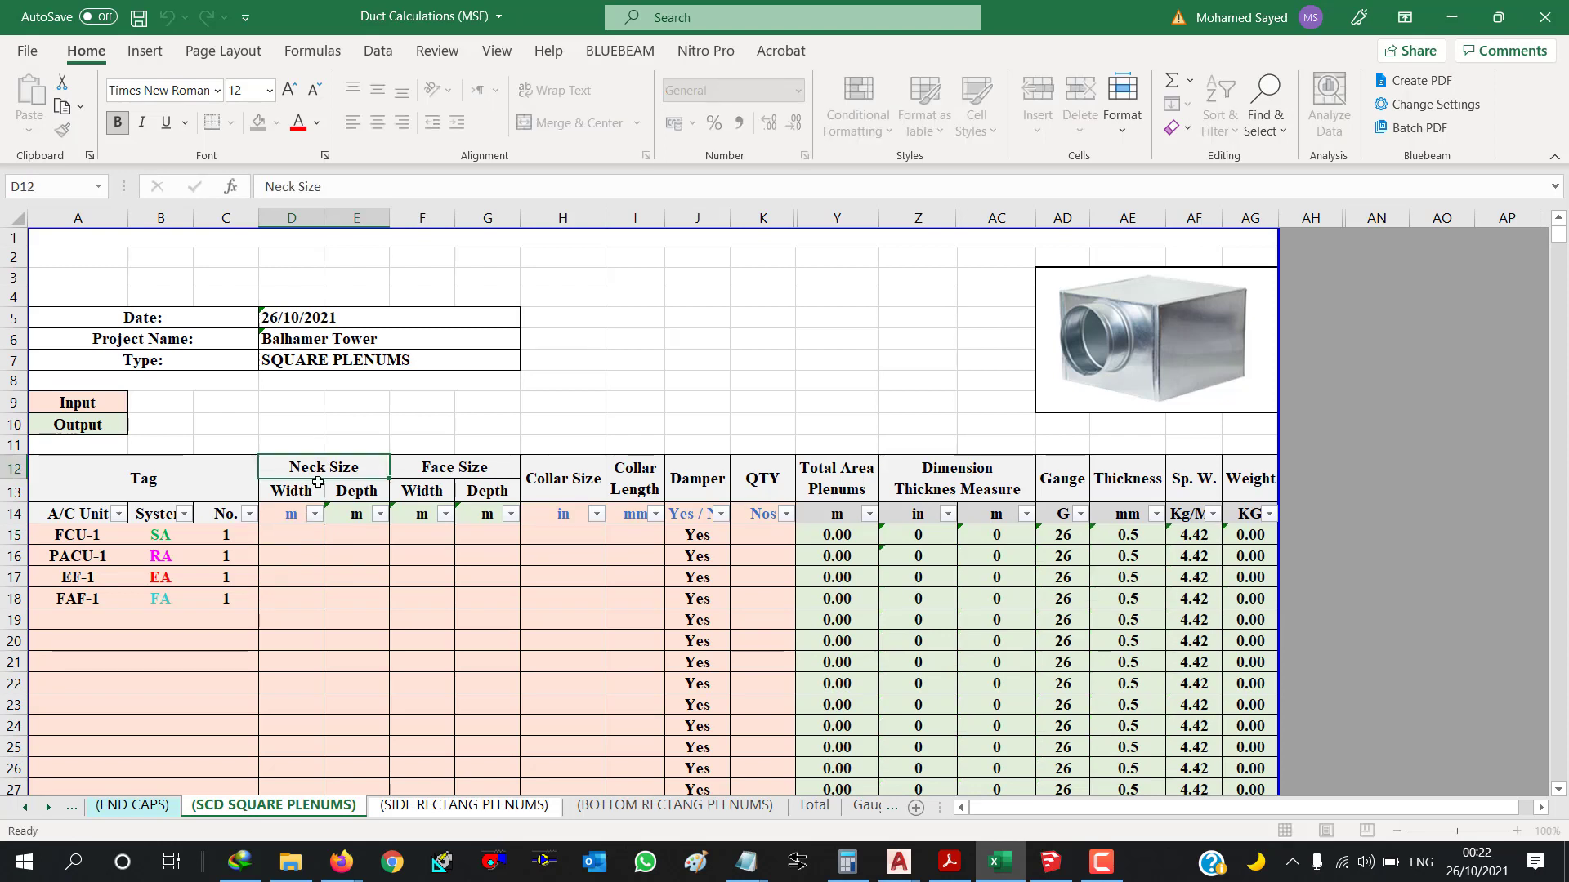
pyautogui.press('Escape')
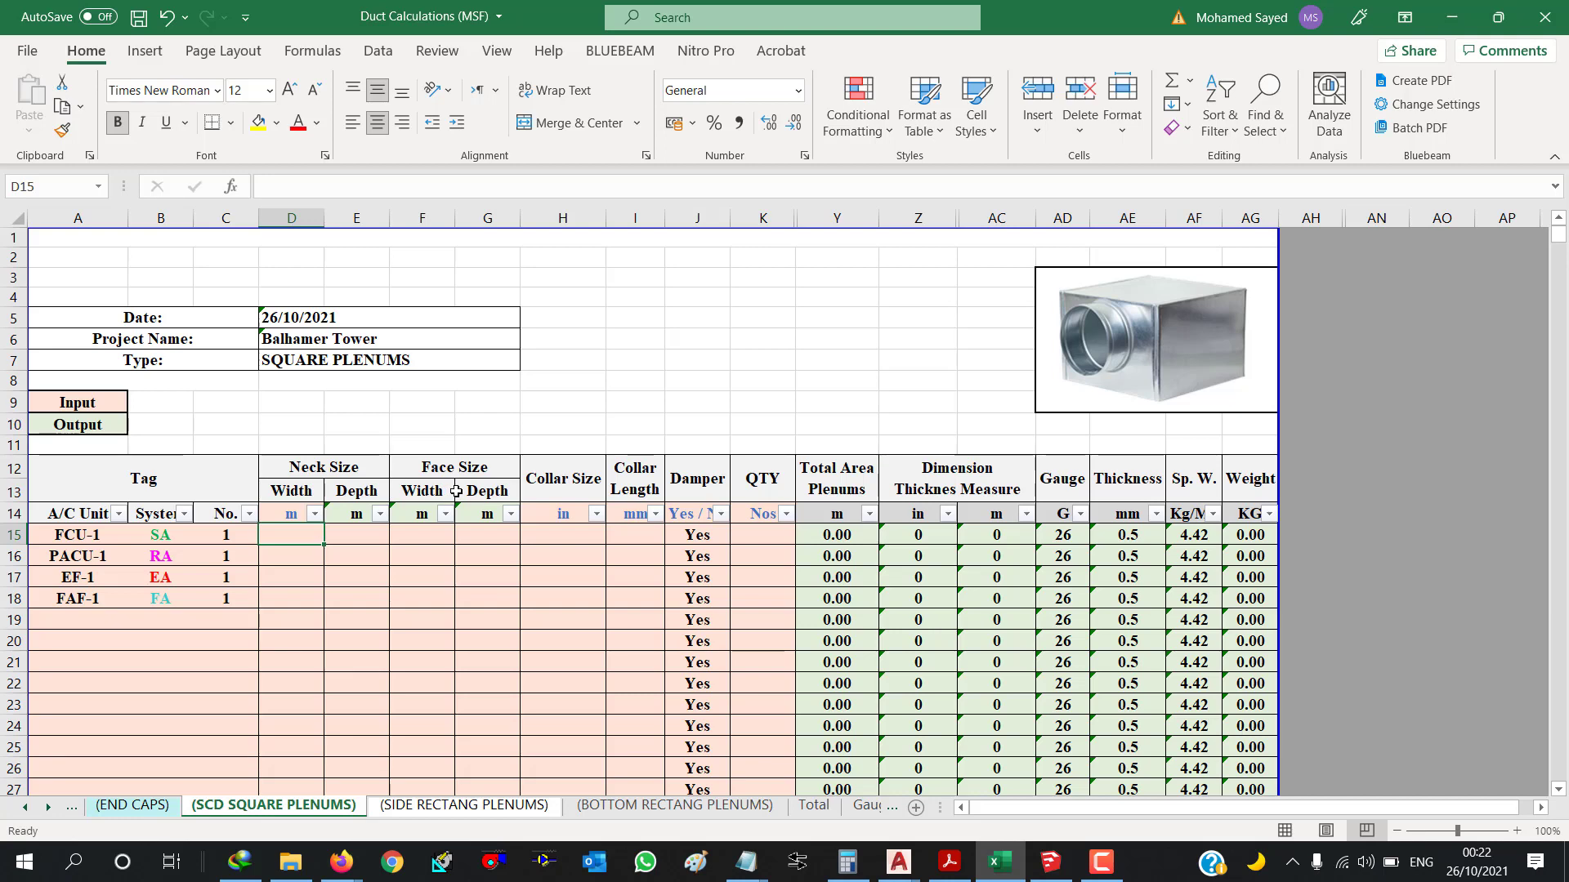
# Enter FCU-1's neck size 0.45 × 0.45 and face size 0.6 × 0.6 in D15:G15
pyautogui.write('.45')
pyautogui.click(380, 513)
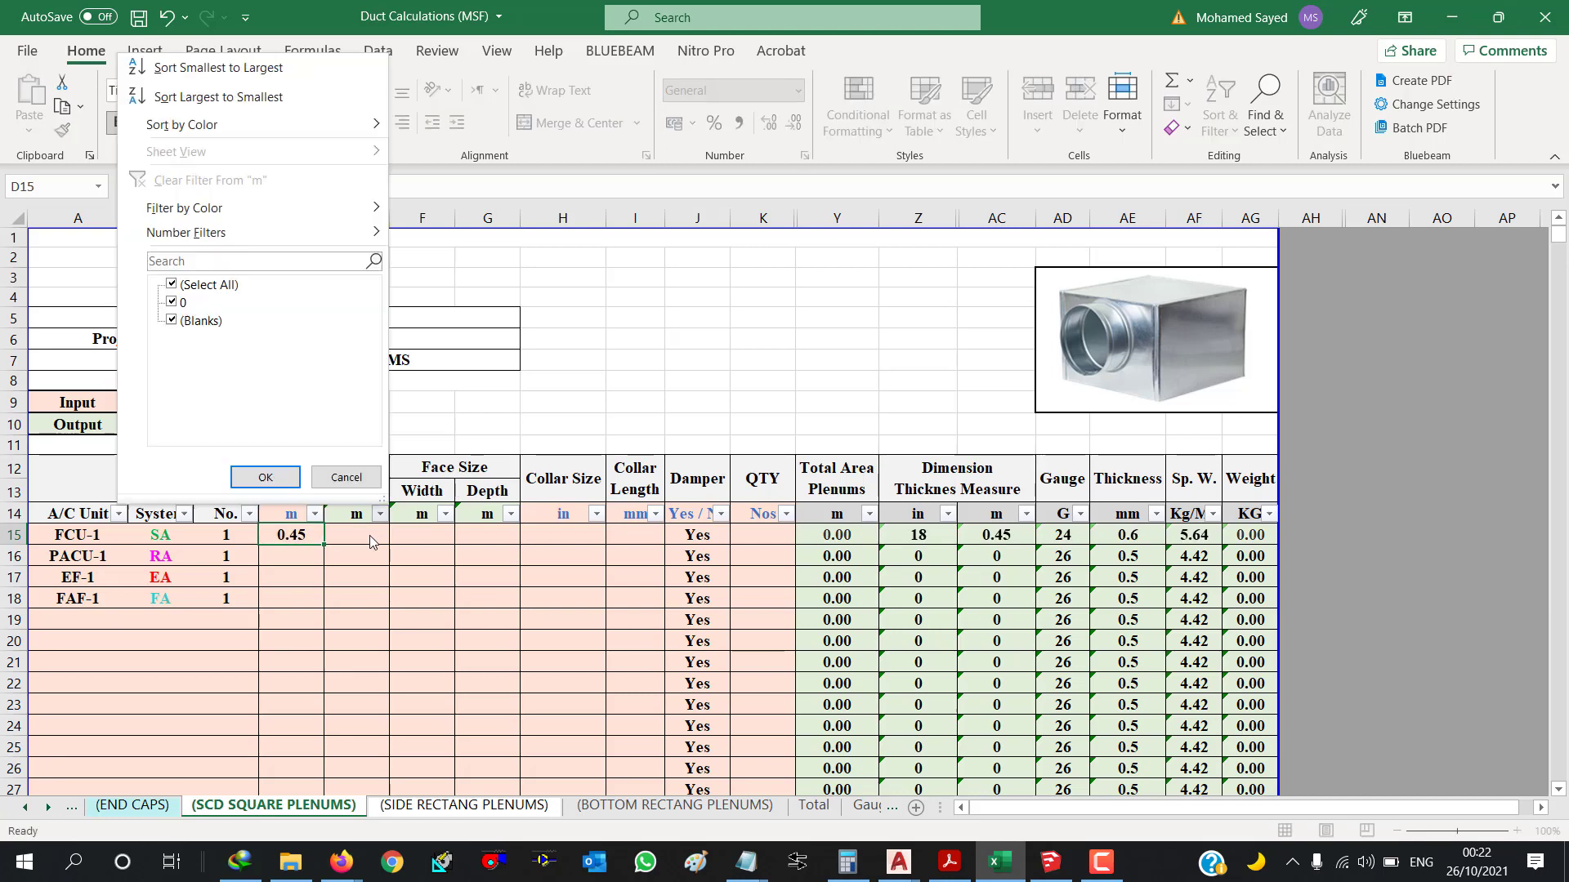
pyautogui.click(370, 537)
pyautogui.write('.')
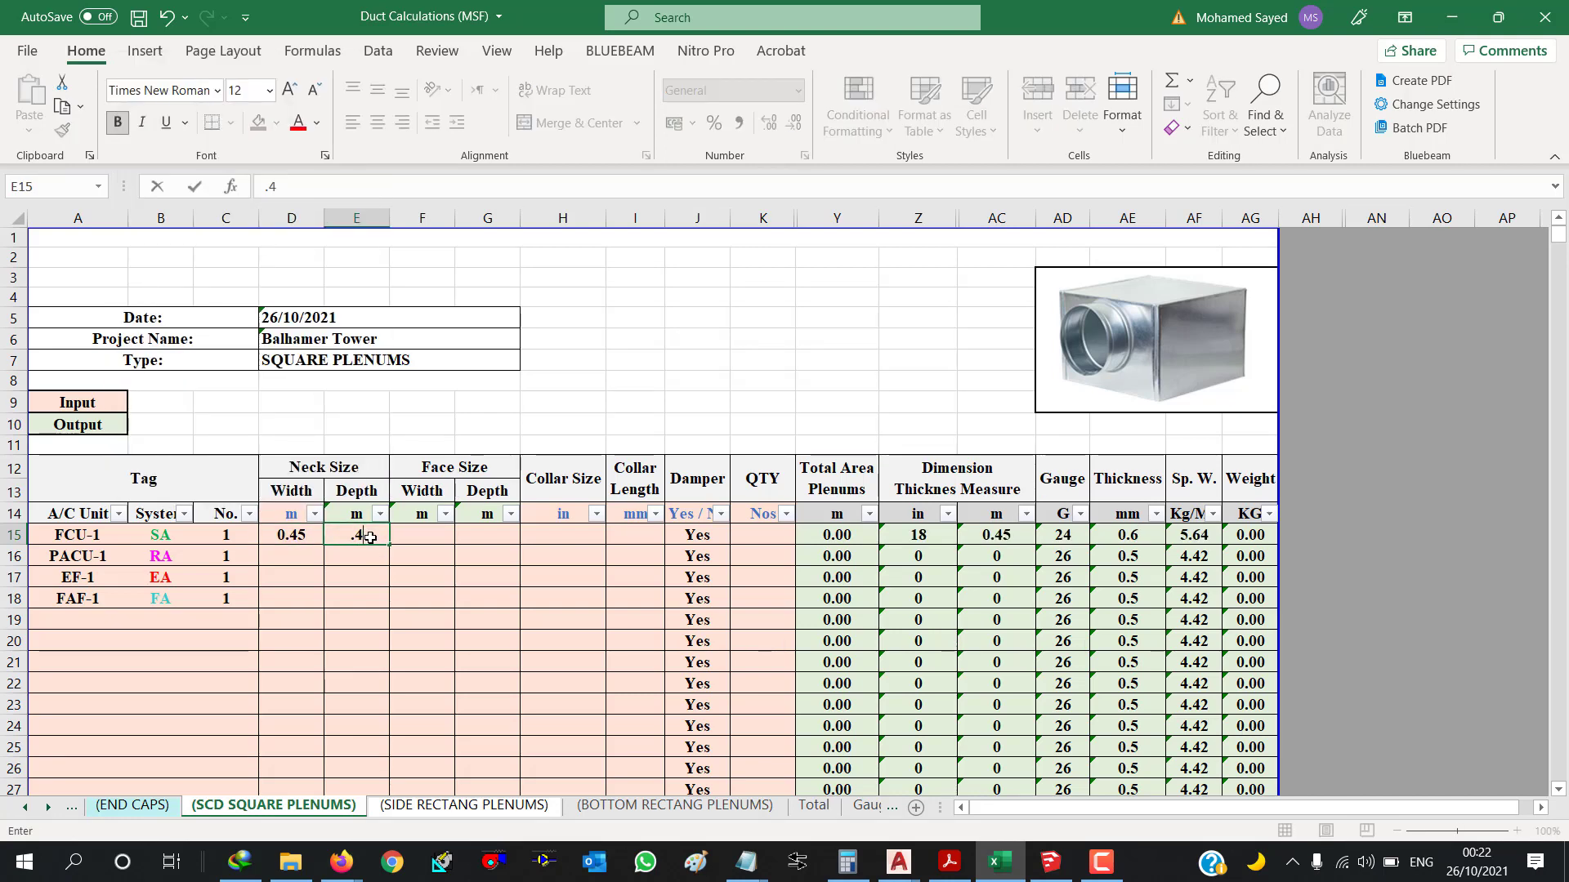
pyautogui.write('45')
pyautogui.press('Tab')
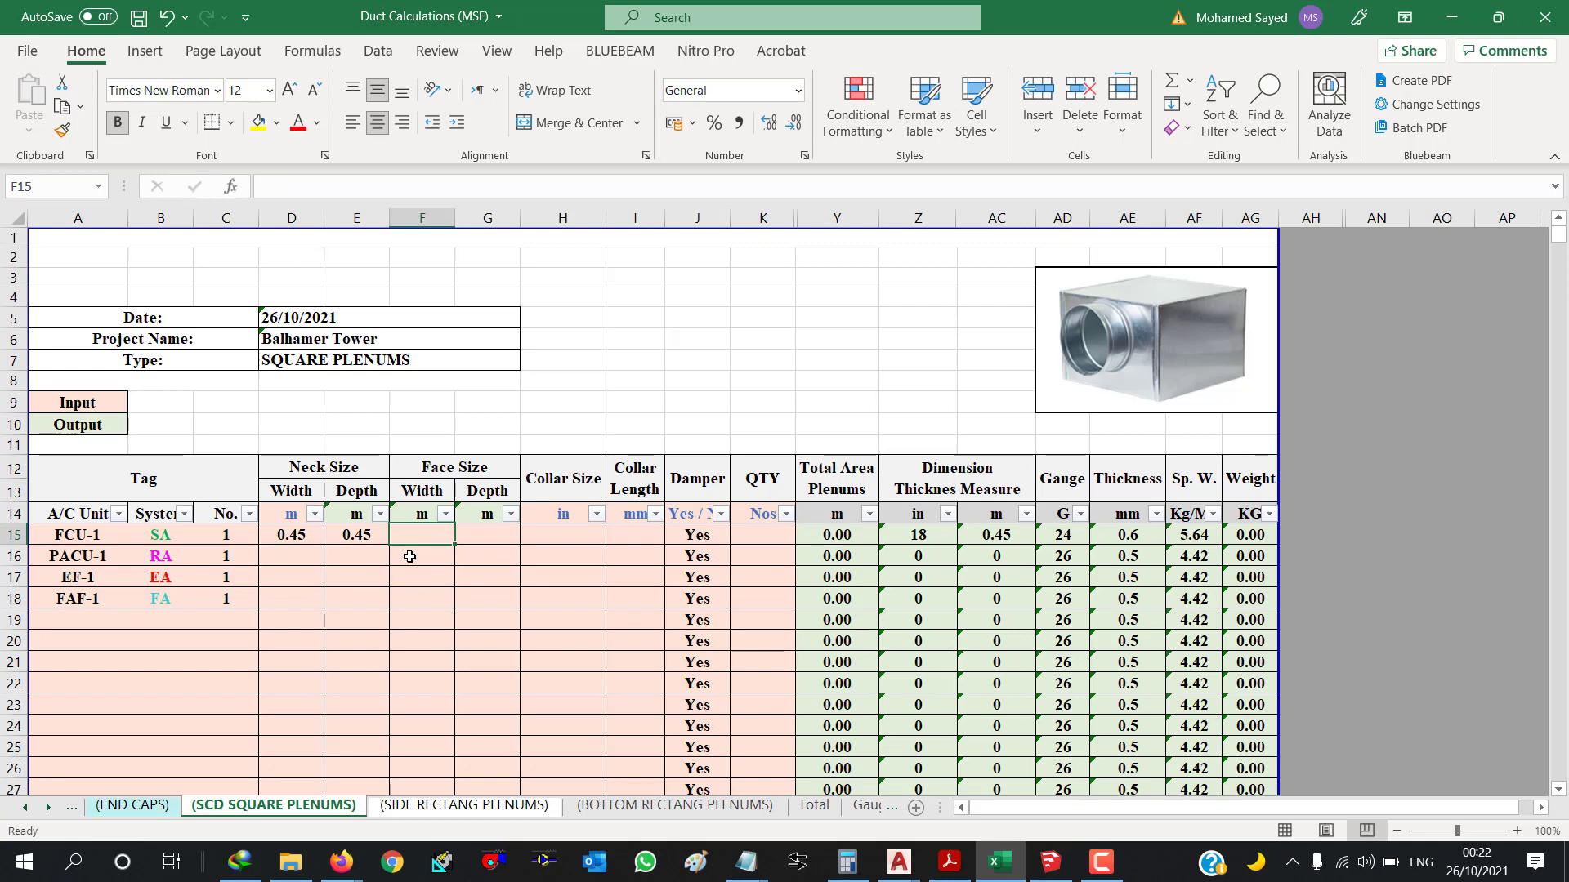
pyautogui.write('.6')
pyautogui.click(487, 527)
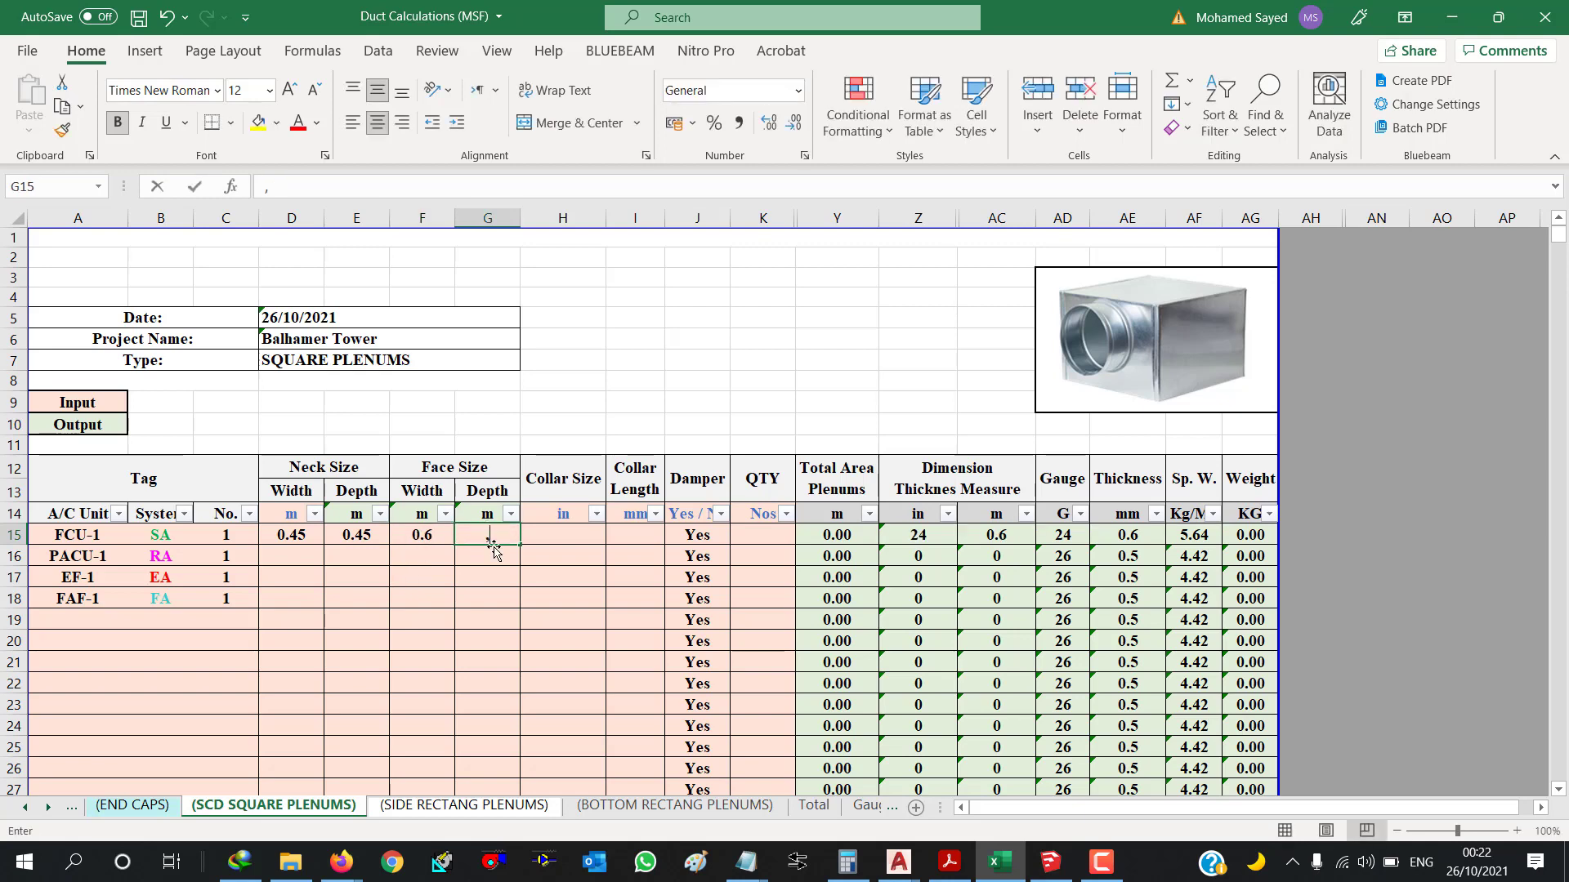
pyautogui.write('.6')
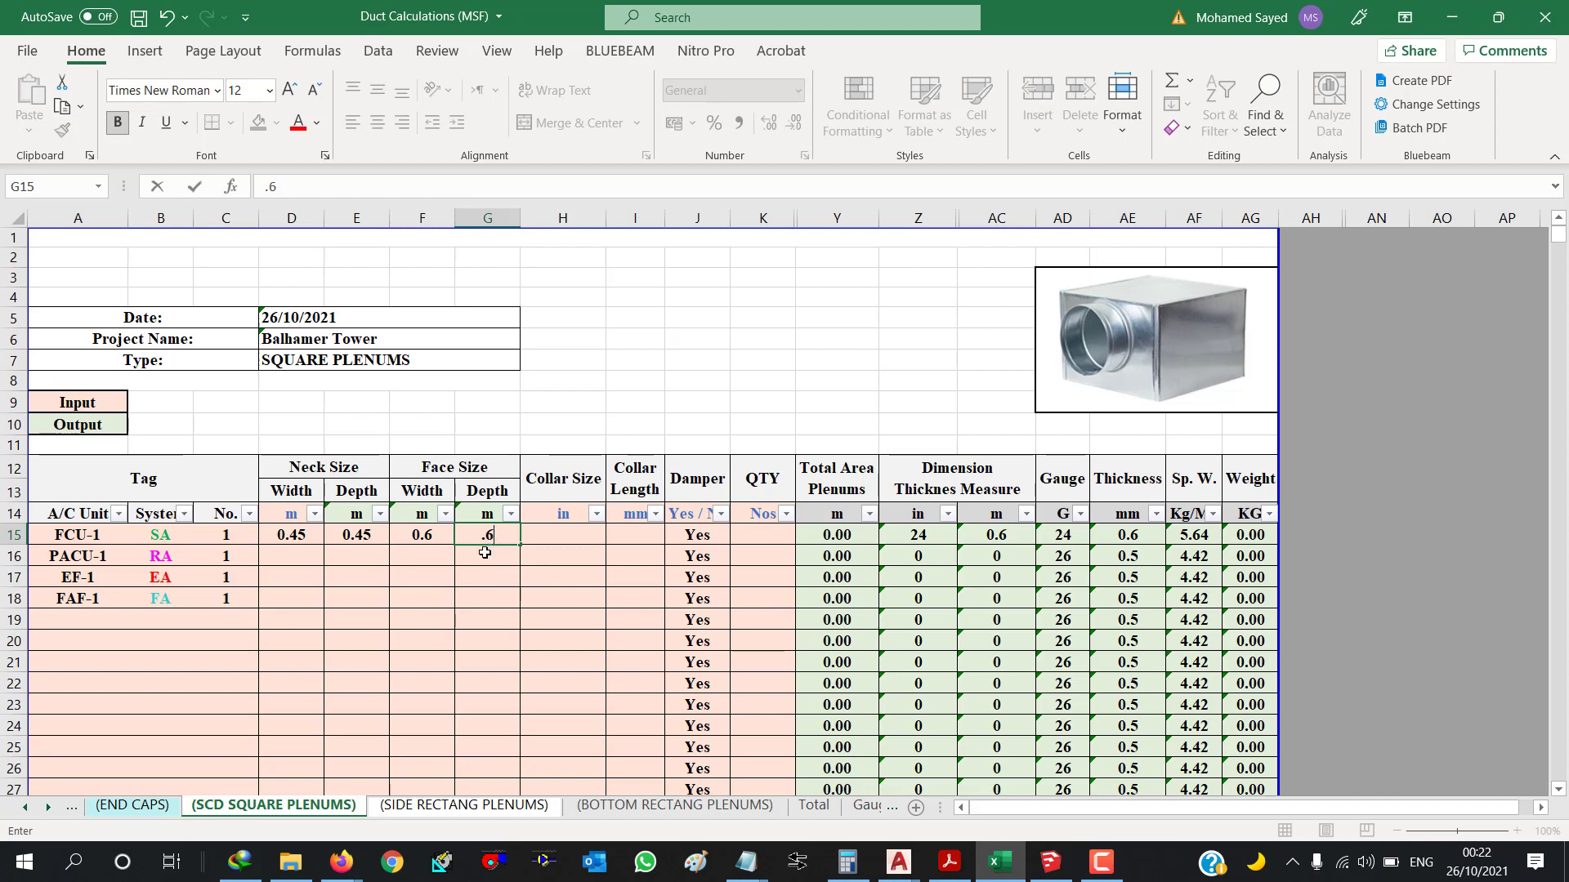
pyautogui.press('Return')
pyautogui.moveTo(277, 521); pyautogui.dragTo(495, 509)
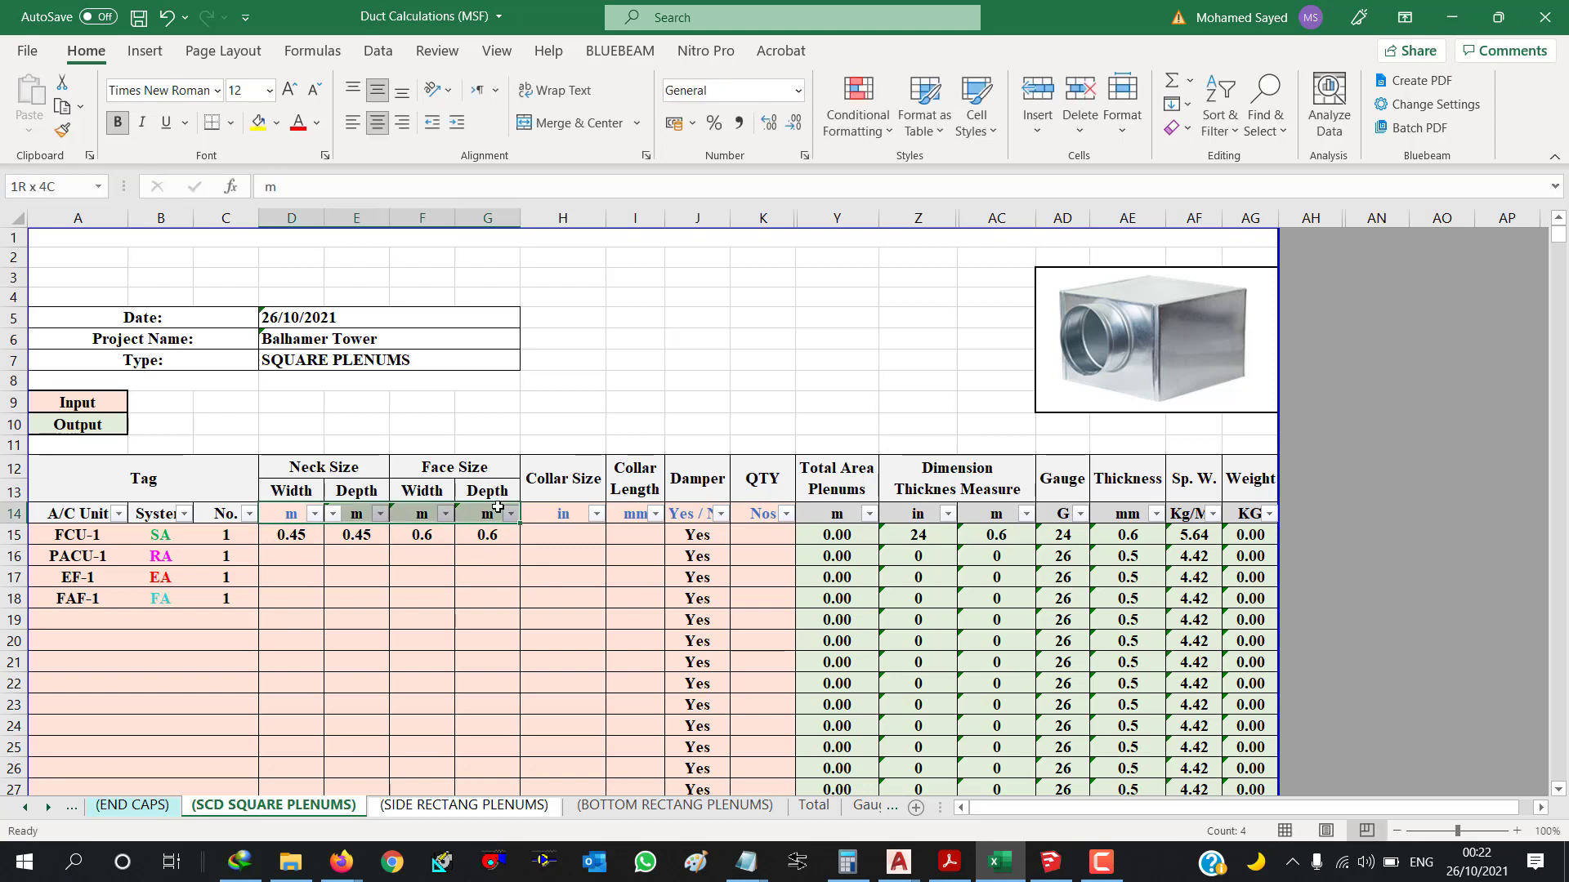
pyautogui.moveTo(290, 535); pyautogui.dragTo(467, 537)
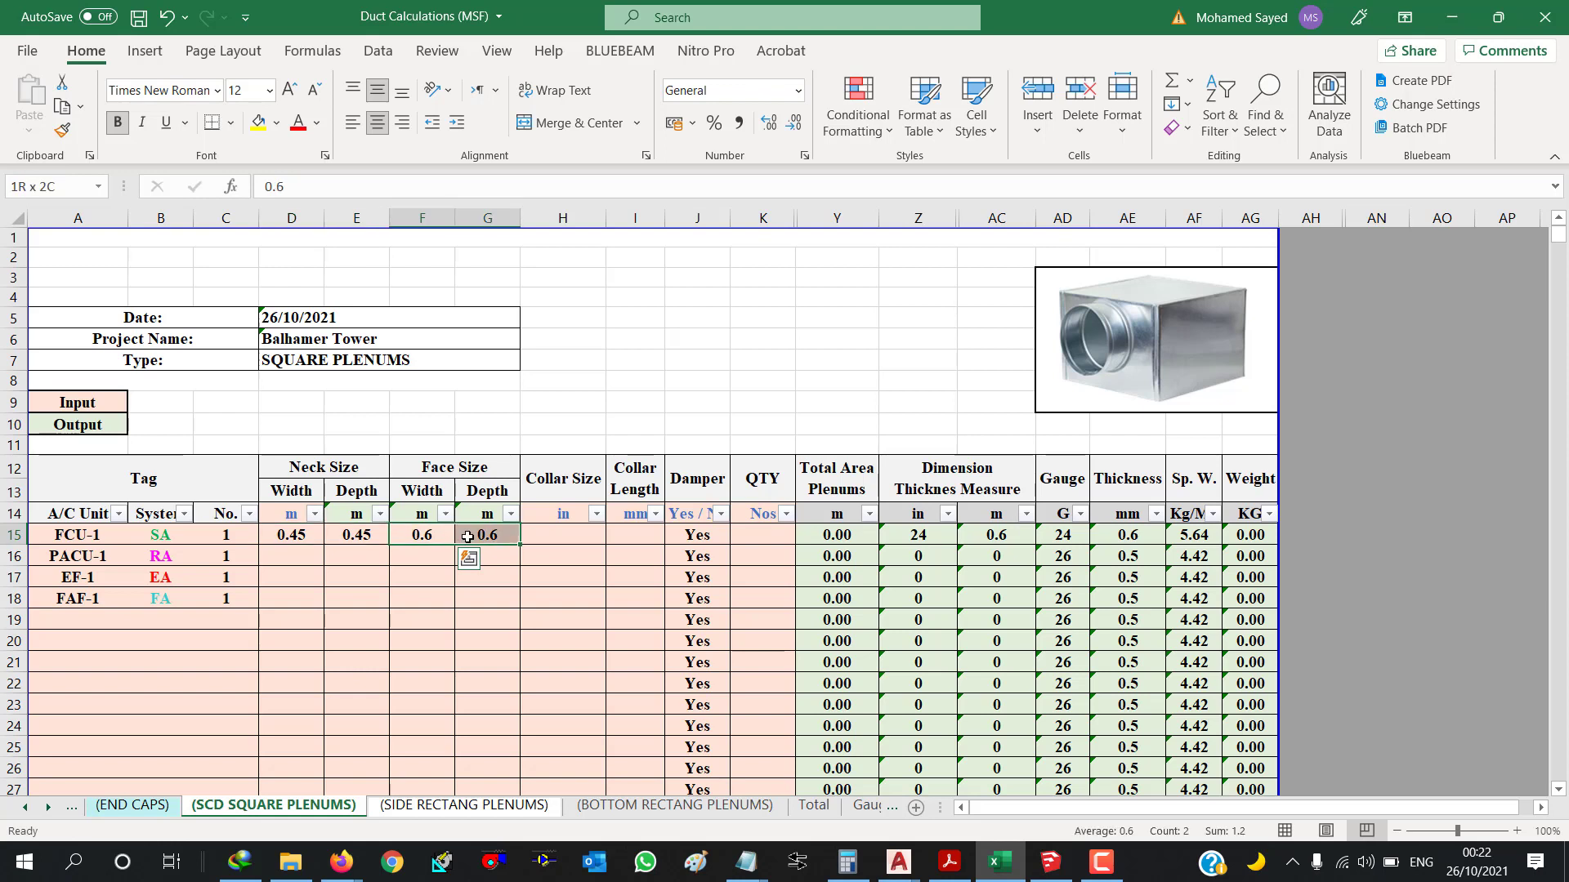
pyautogui.click(565, 541)
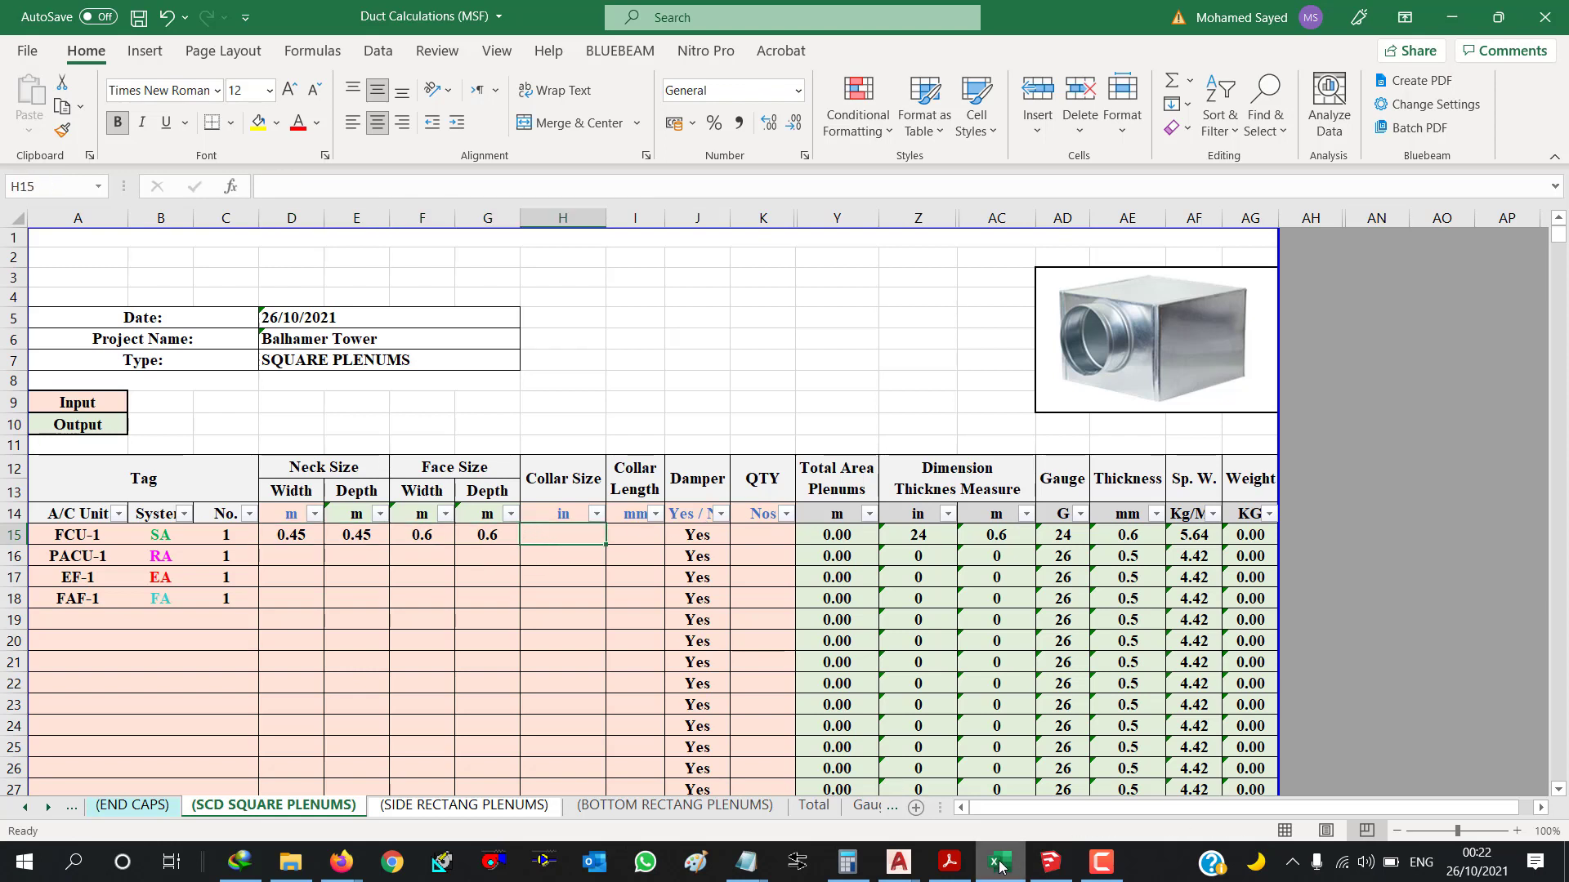
# Enter 12 as FCU-1's collar size in H15, keeping inches as the unit
pyautogui.click(991, 864)
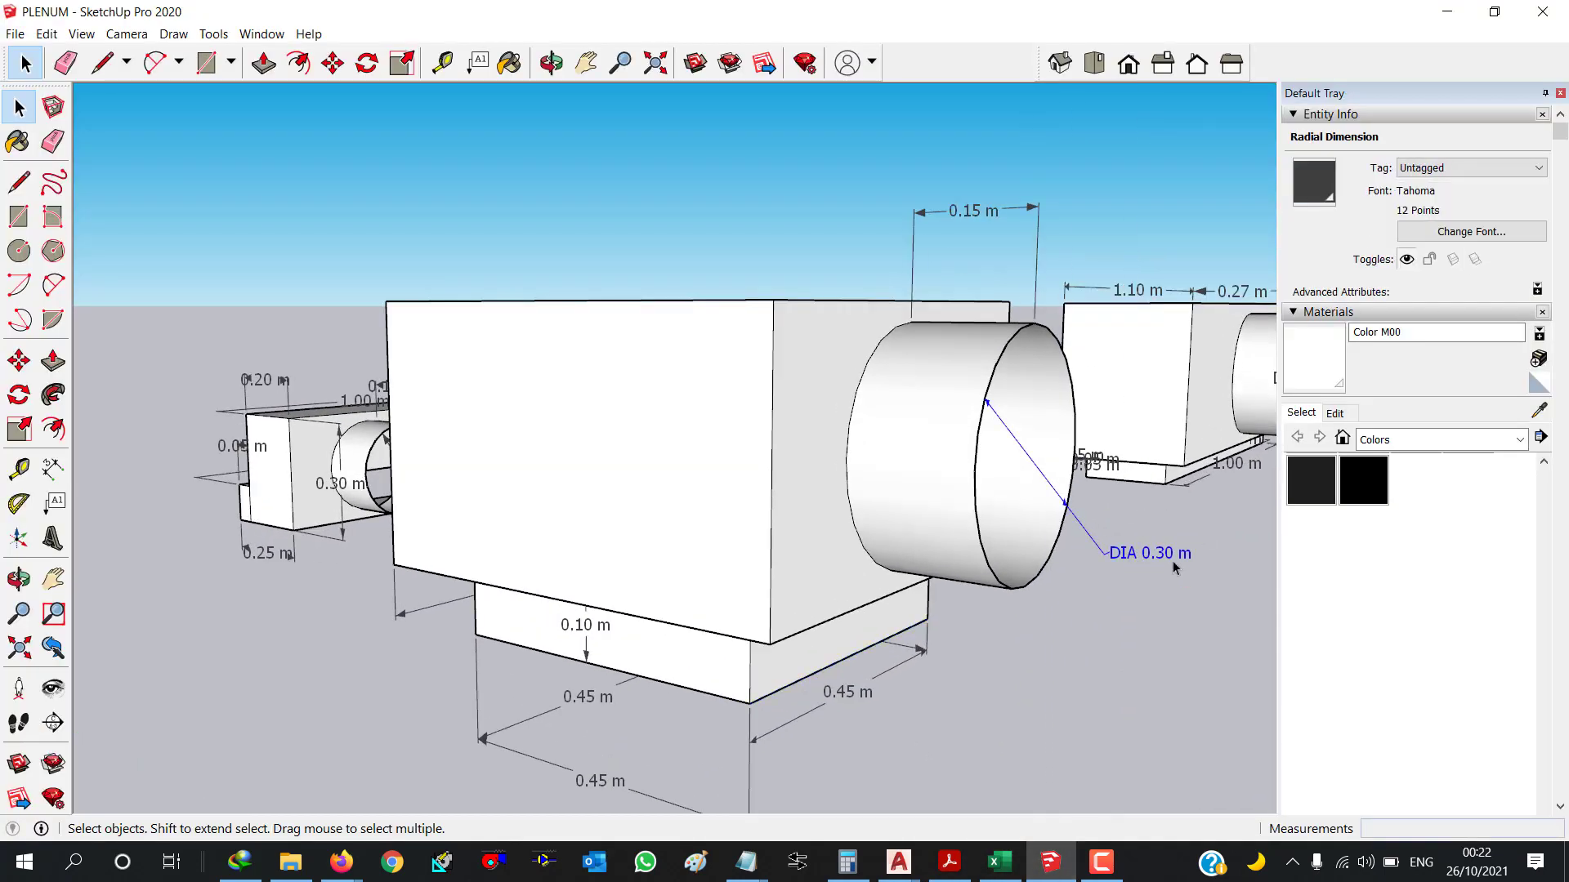
pyautogui.click(1001, 862)
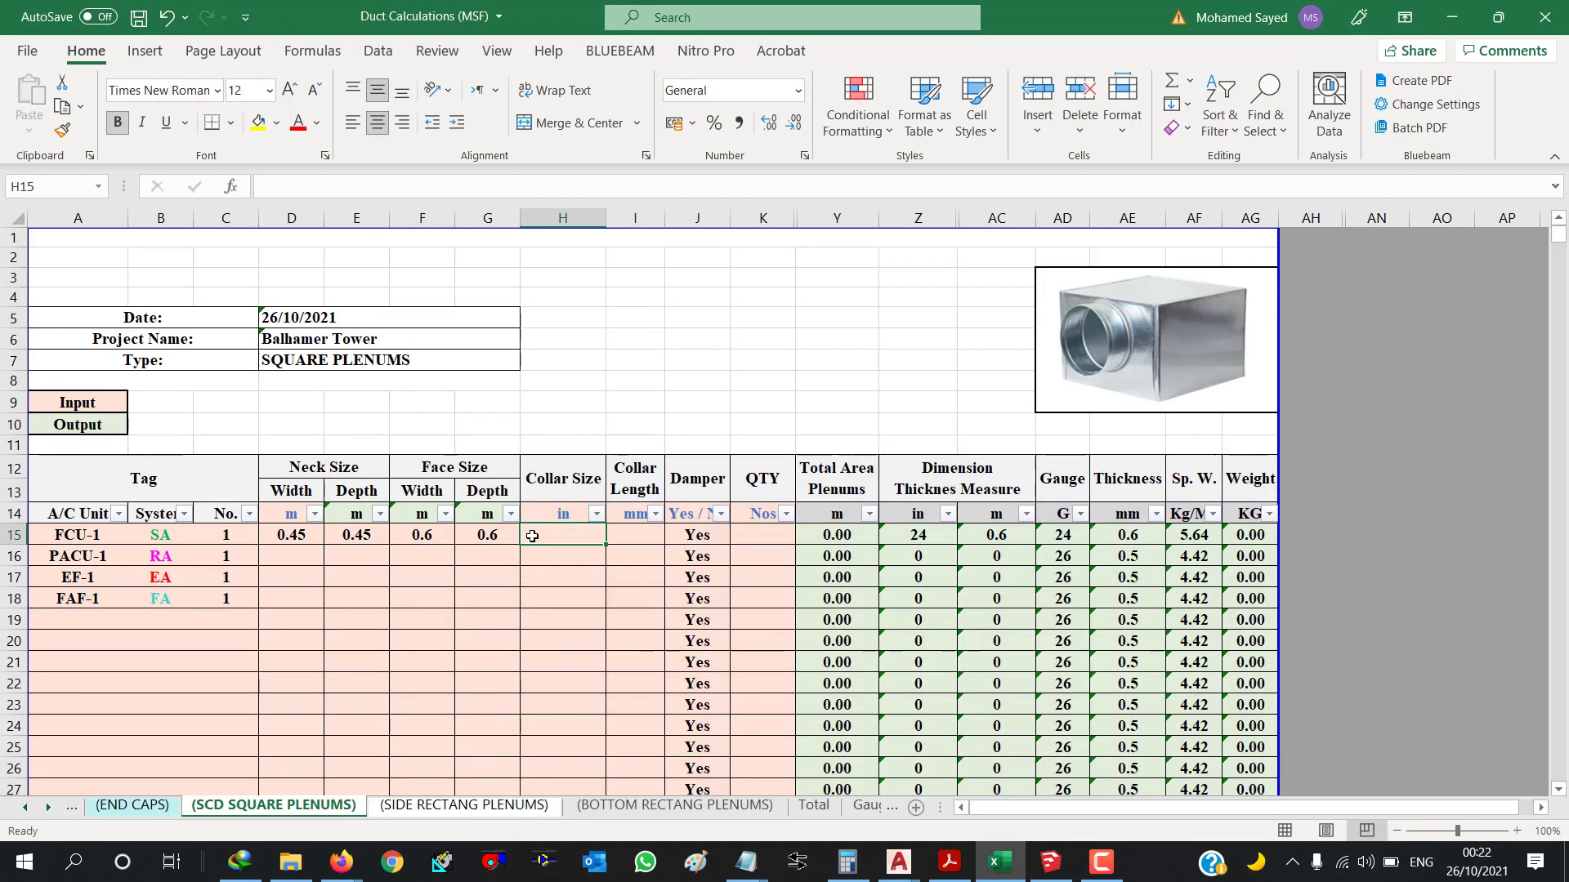
pyautogui.write('1')
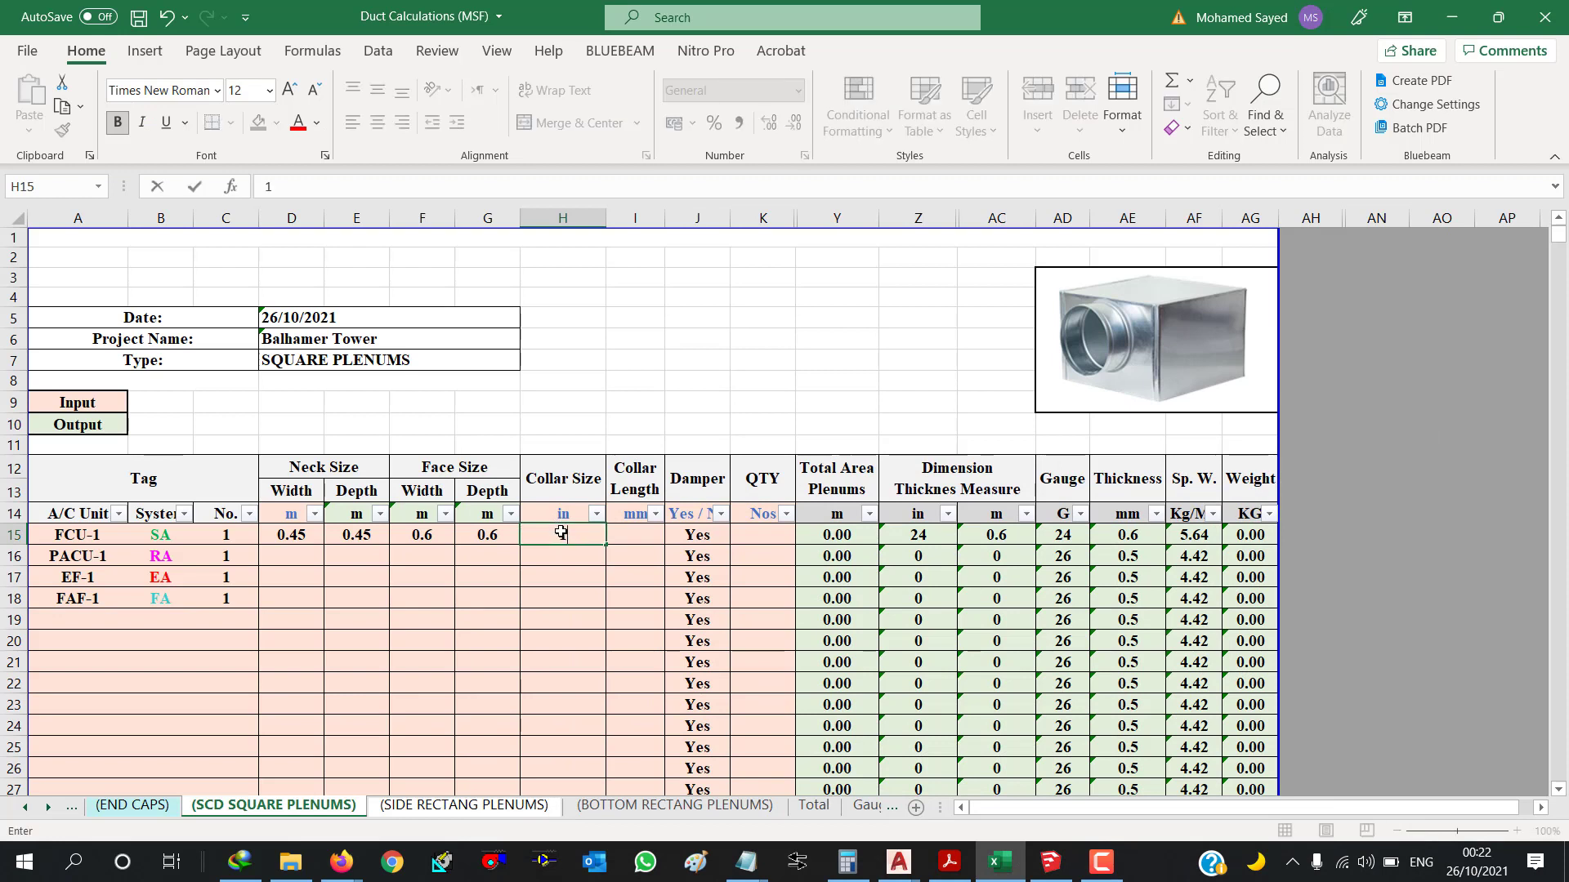
pyautogui.press('Return')
pyautogui.press('Return')
pyautogui.press('Return')
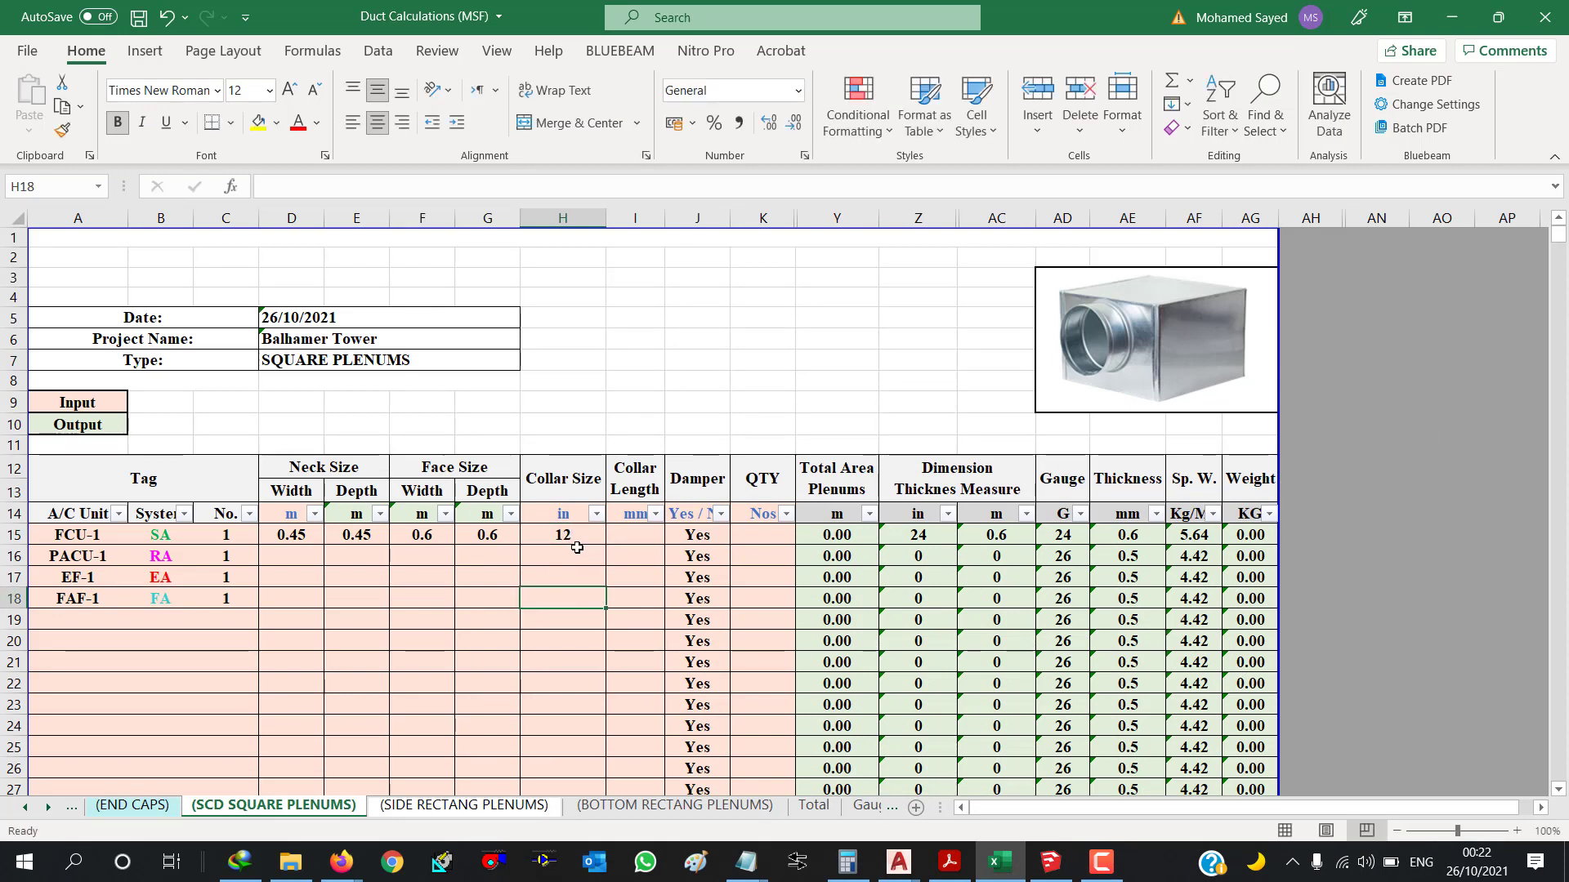
pyautogui.click(564, 535)
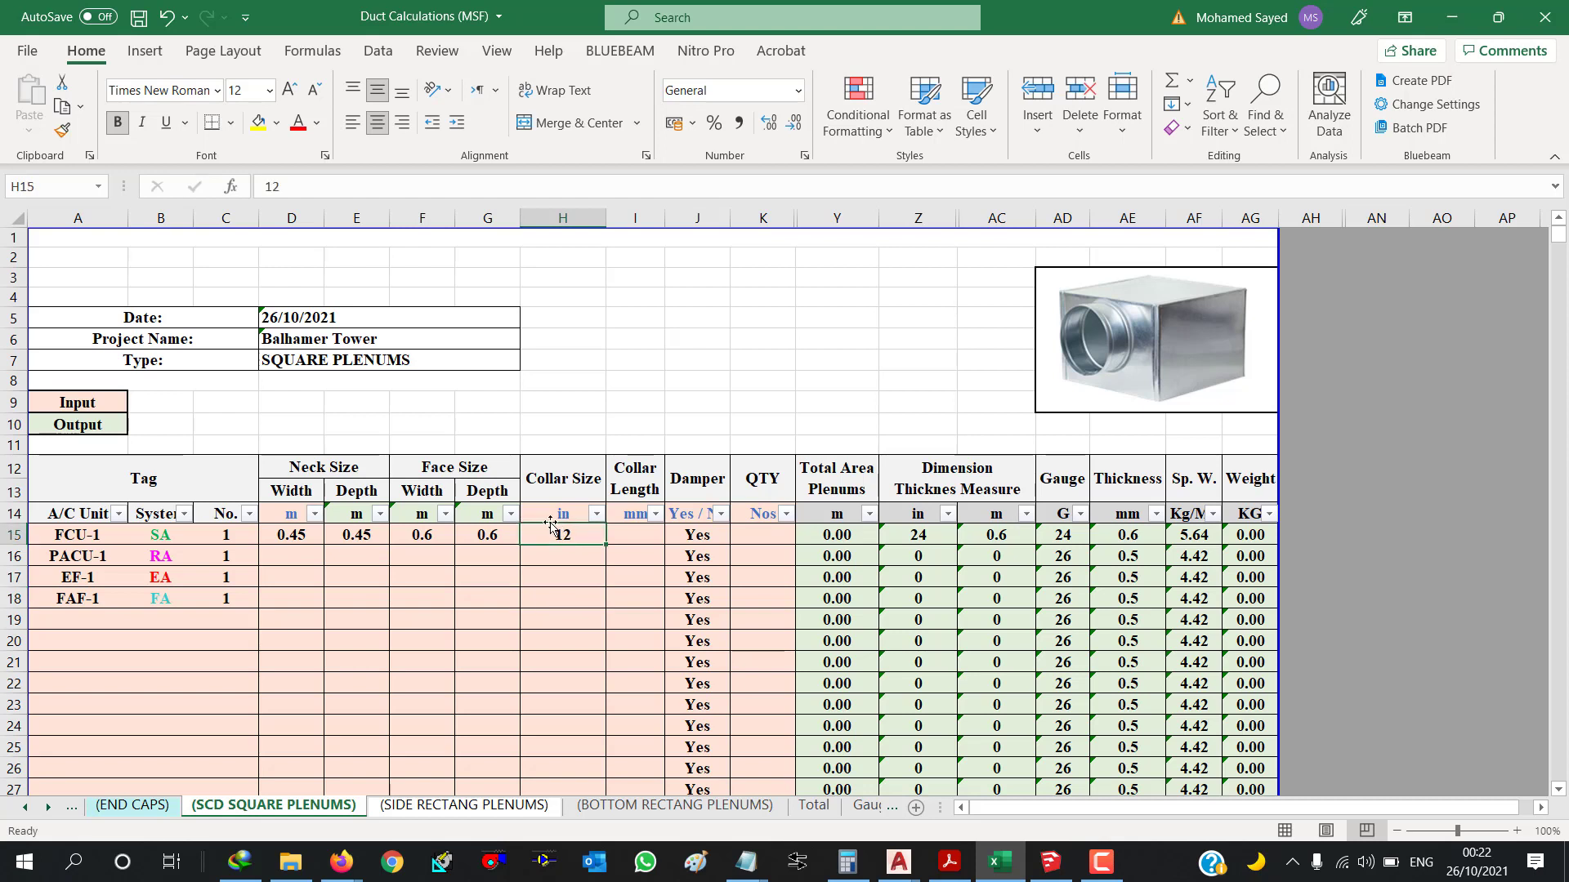
pyautogui.click(563, 513)
pyautogui.click(614, 514)
pyautogui.click(564, 573)
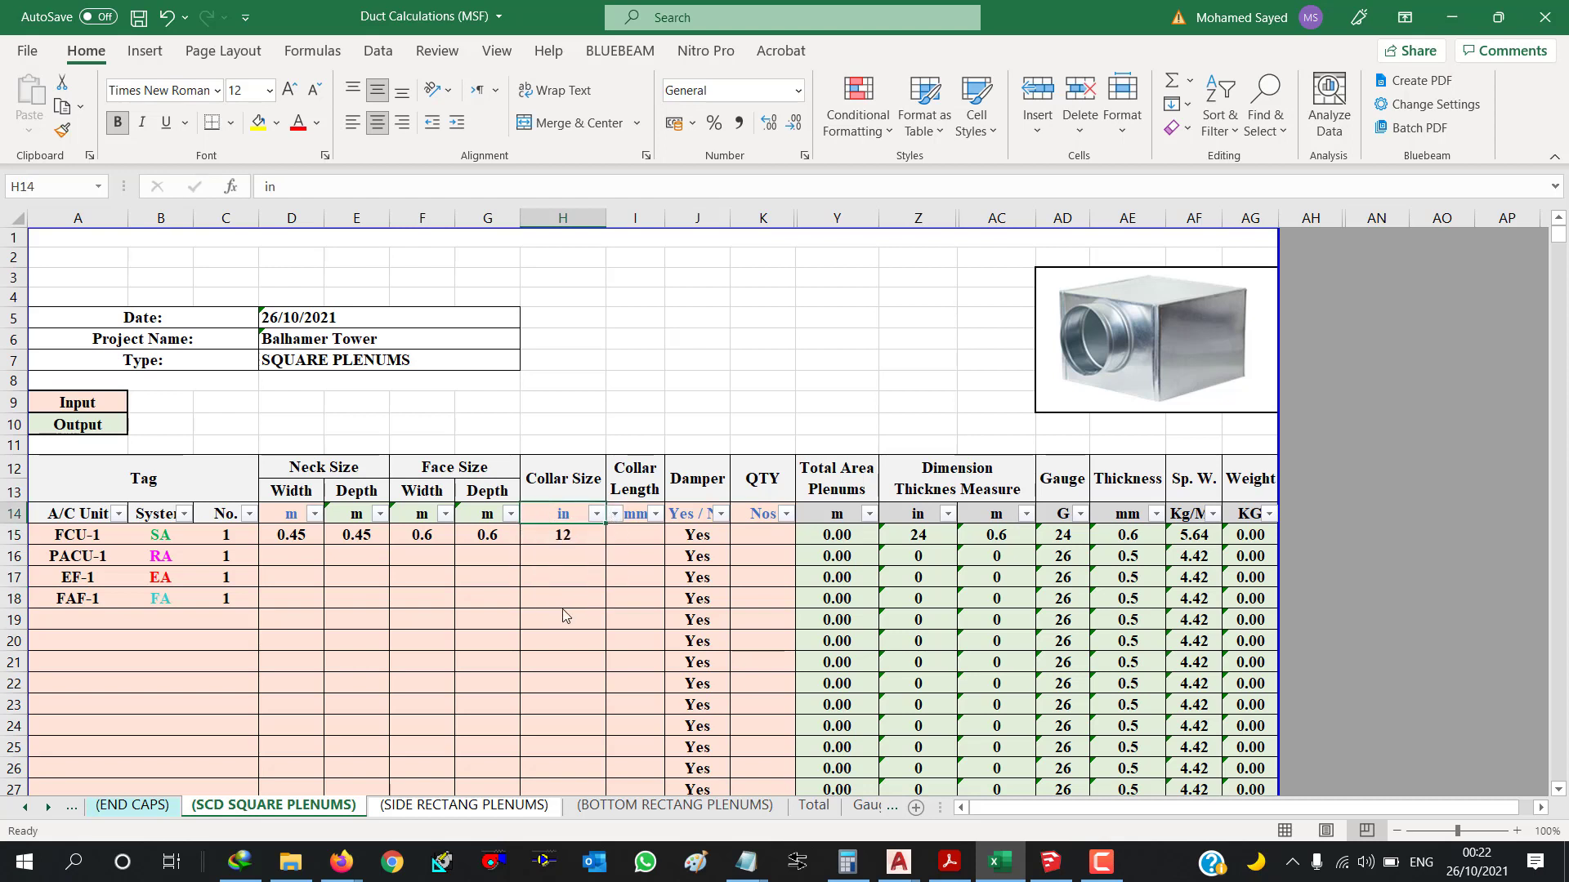
pyautogui.click(568, 539)
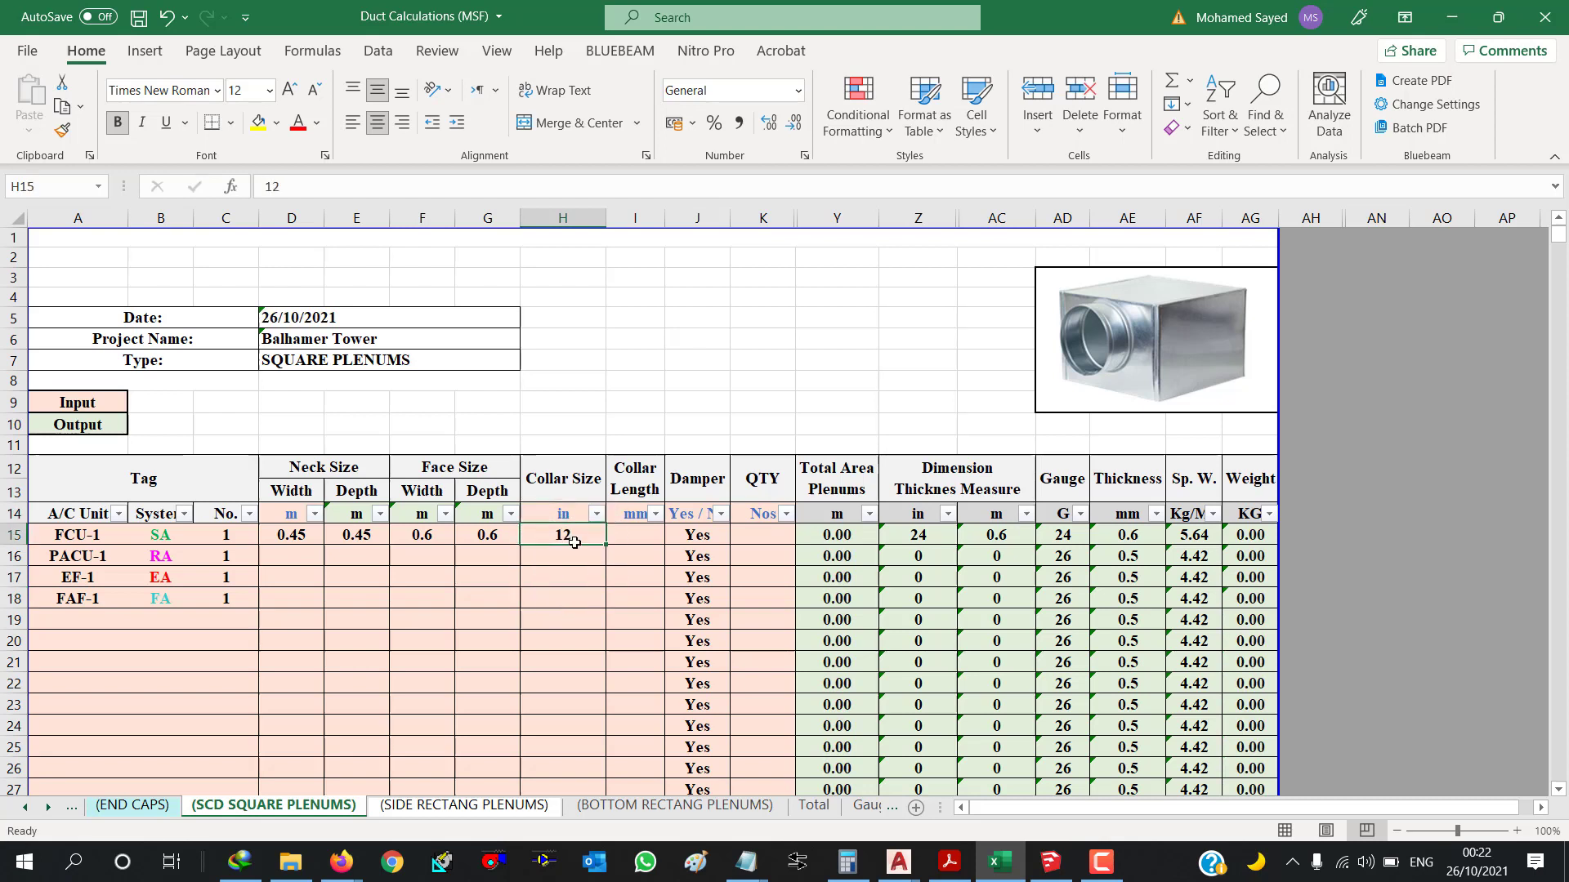
pyautogui.click(631, 546)
# Enter 150 as FCU-1's collar length in I15
pyautogui.click(1050, 861)
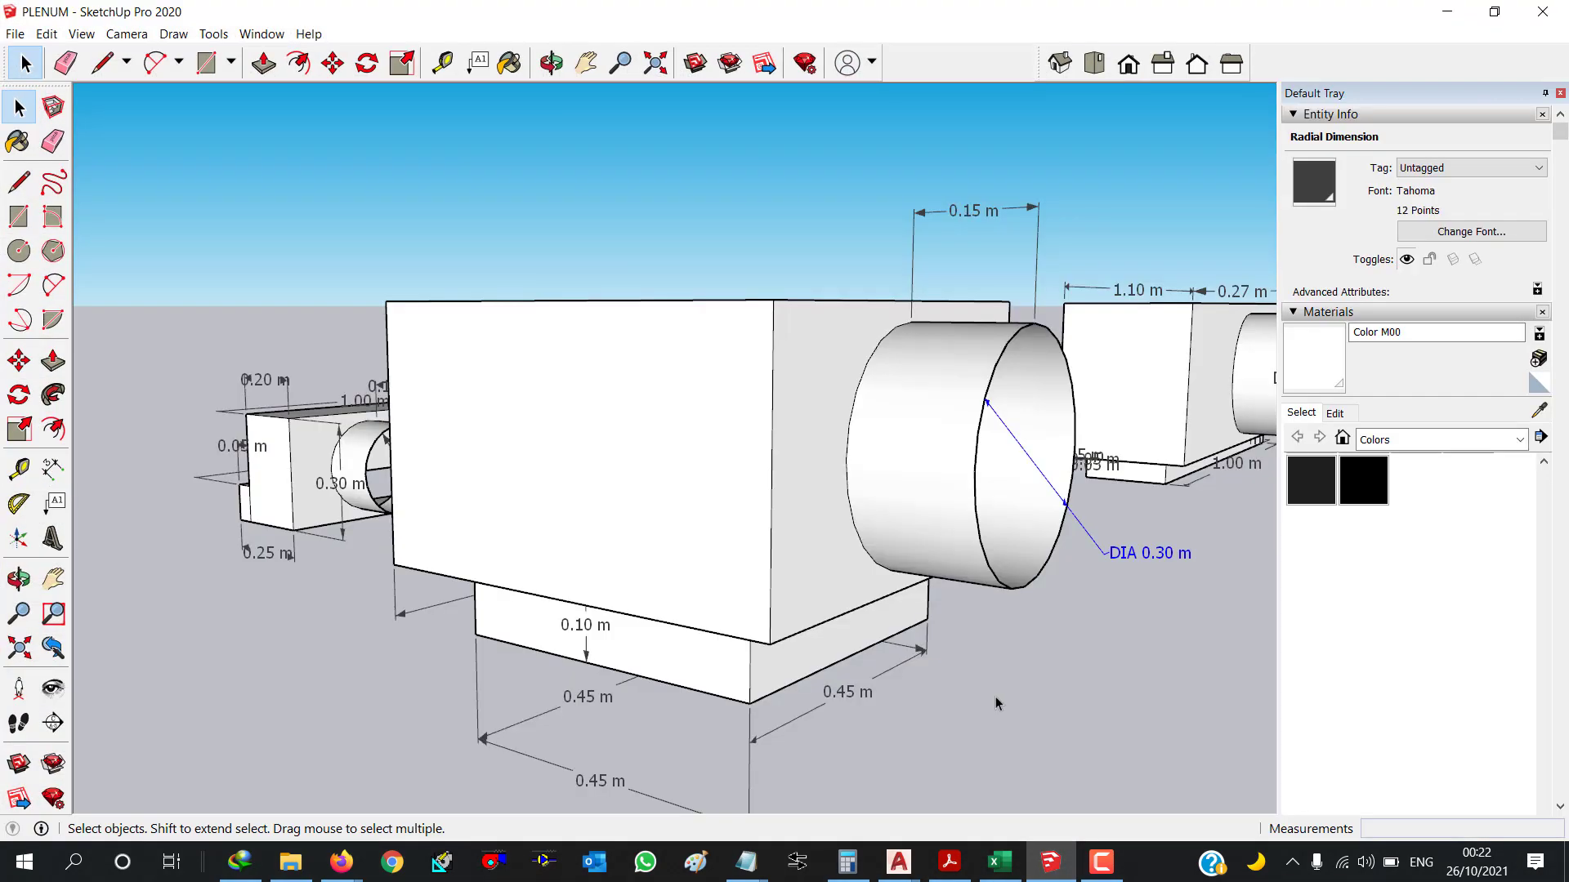
pyautogui.click(1029, 661)
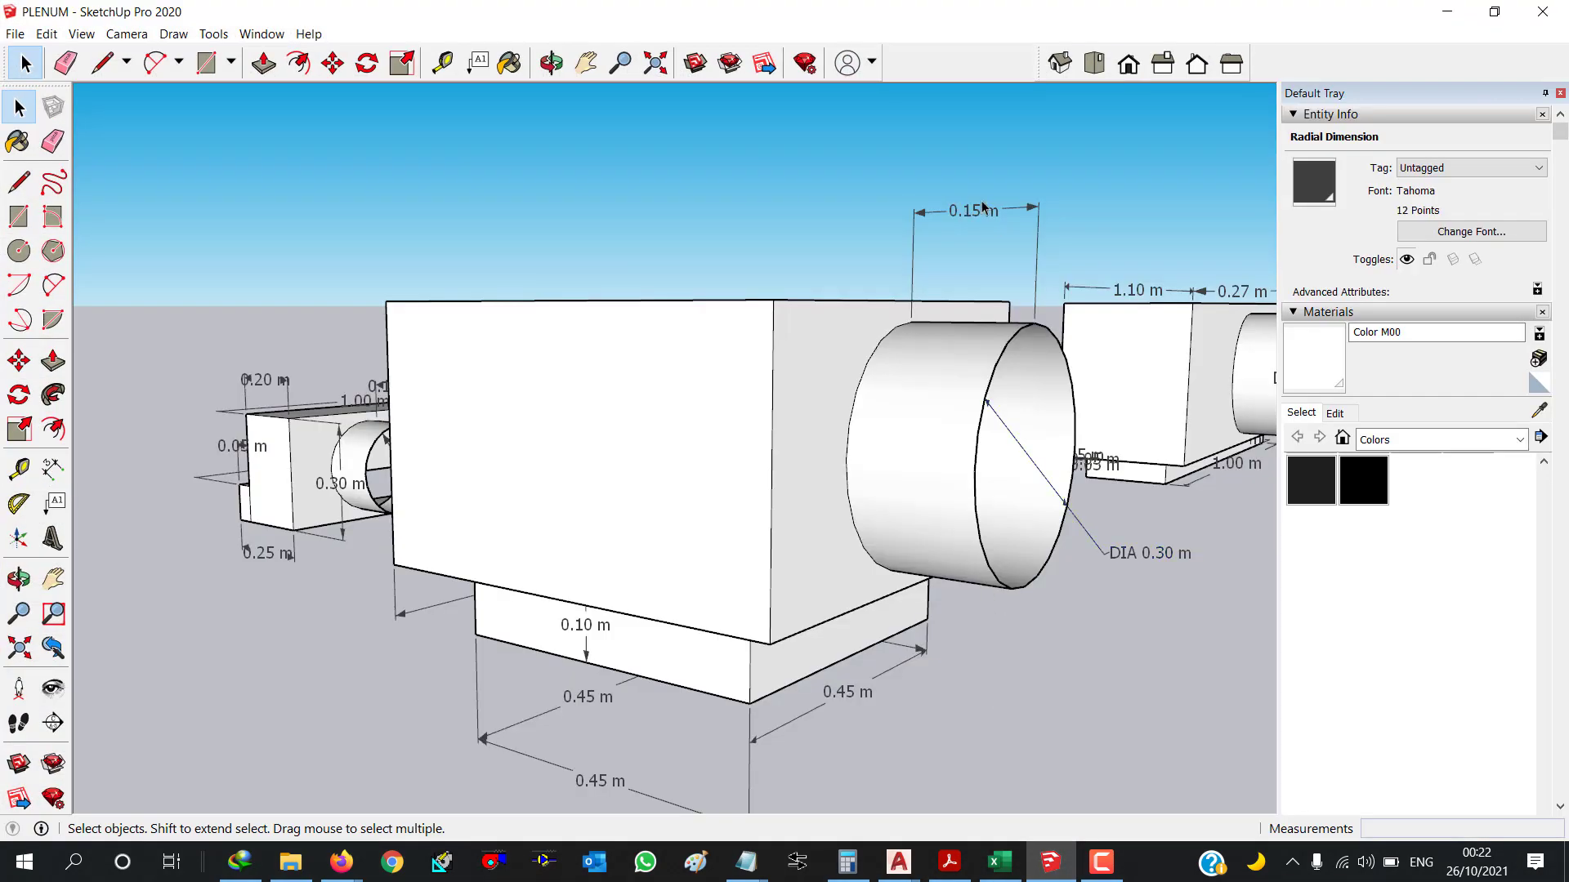
pyautogui.click(1050, 862)
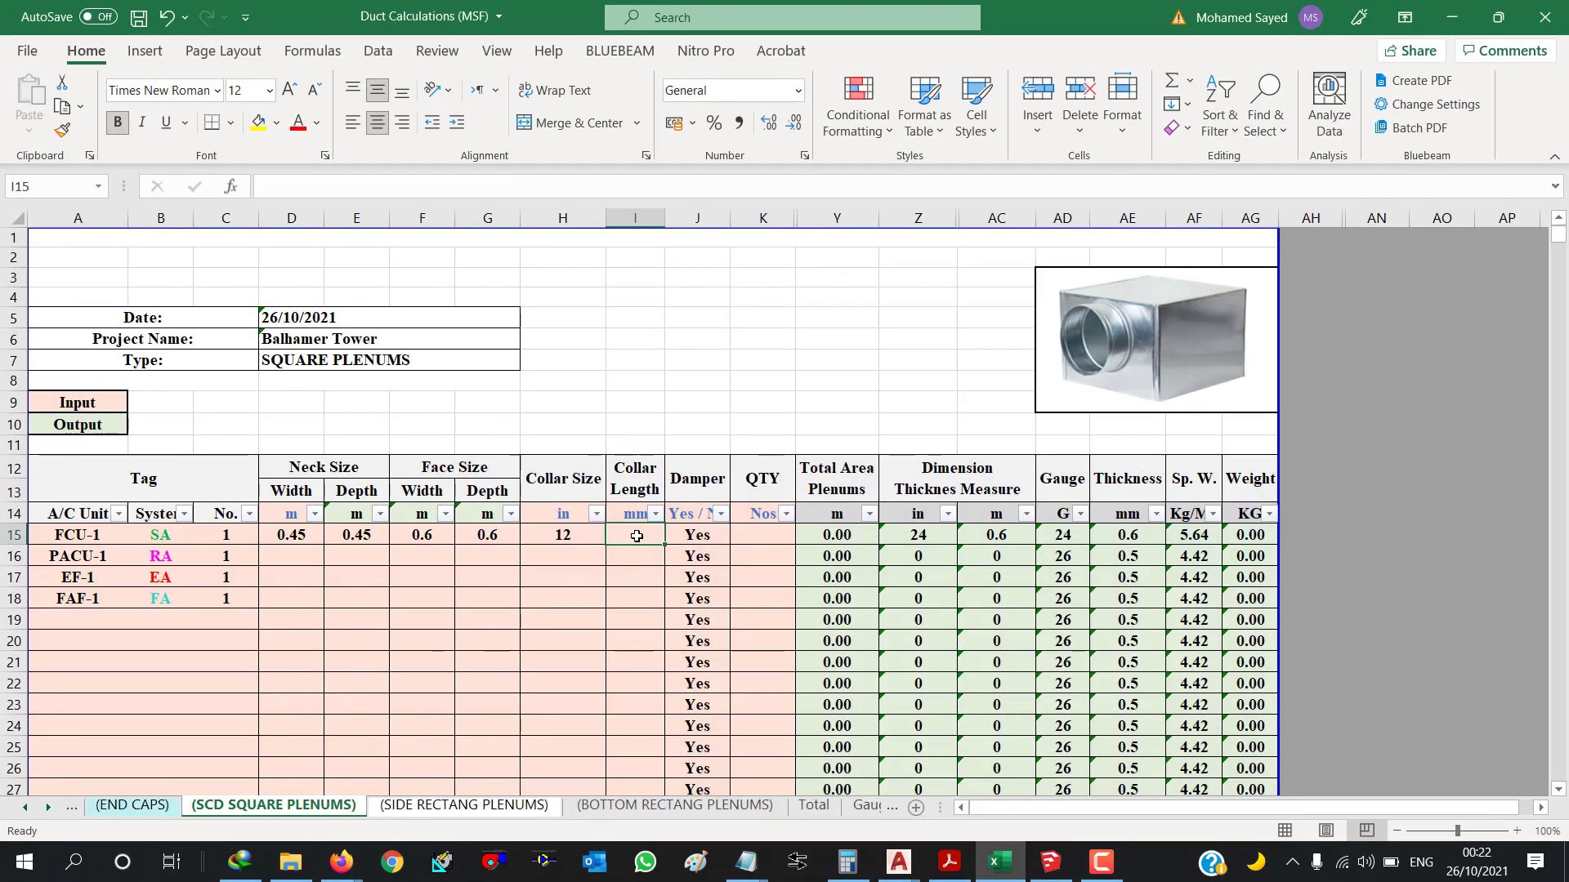
pyautogui.write('150')
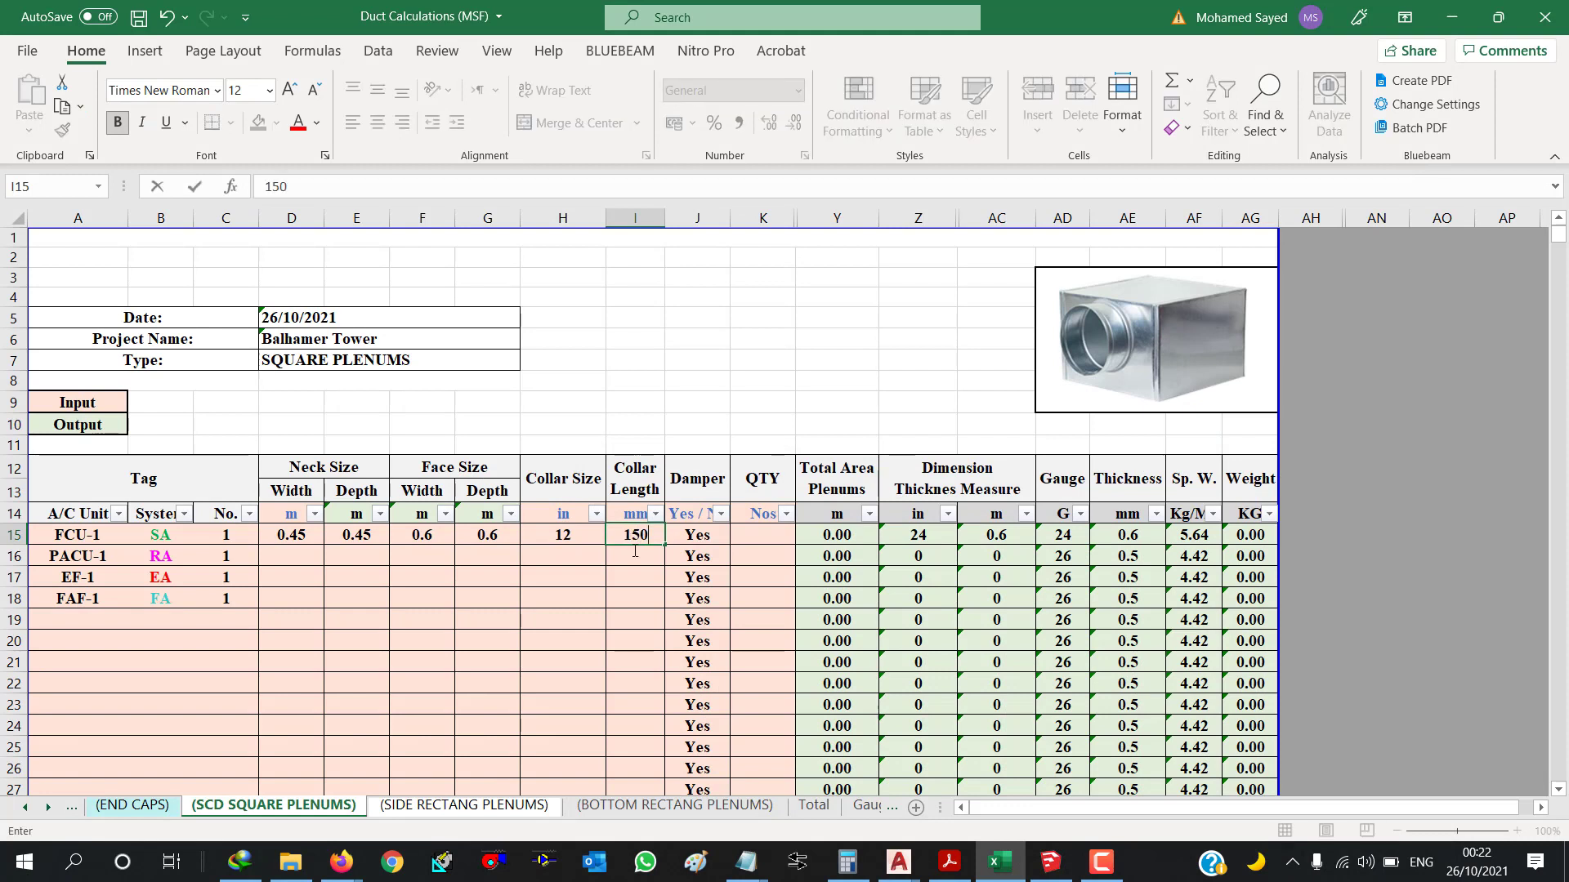
pyautogui.press('Return')
pyautogui.moveTo(286, 513)
pyautogui.mouseDown()
pyautogui.moveTo(689, 510)
pyautogui.moveTo(647, 510)
pyautogui.mouseUp()
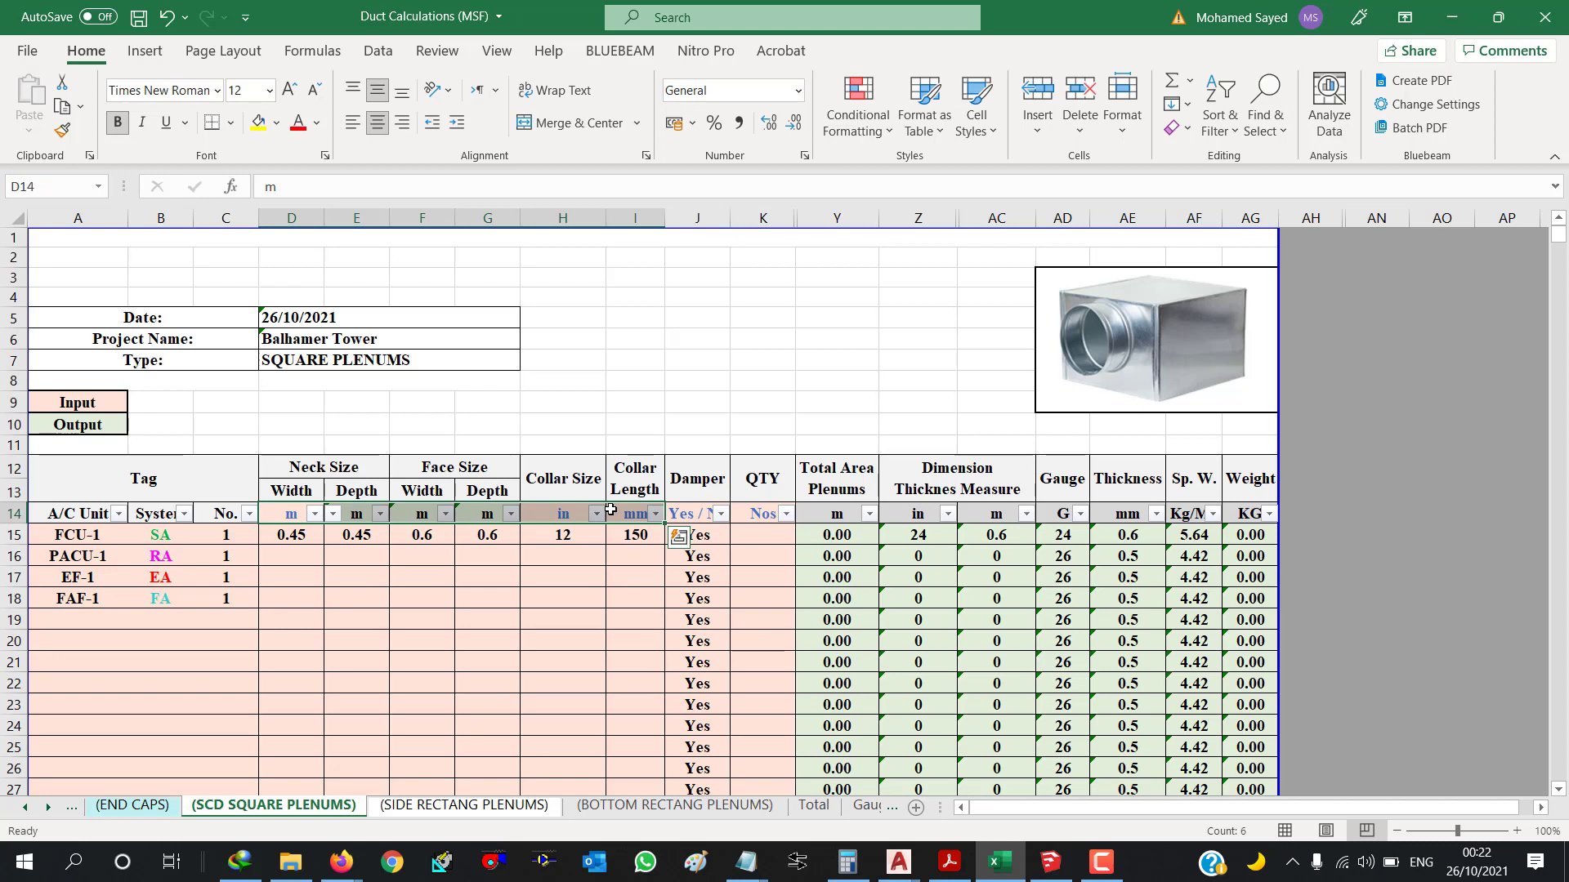
pyautogui.click(645, 595)
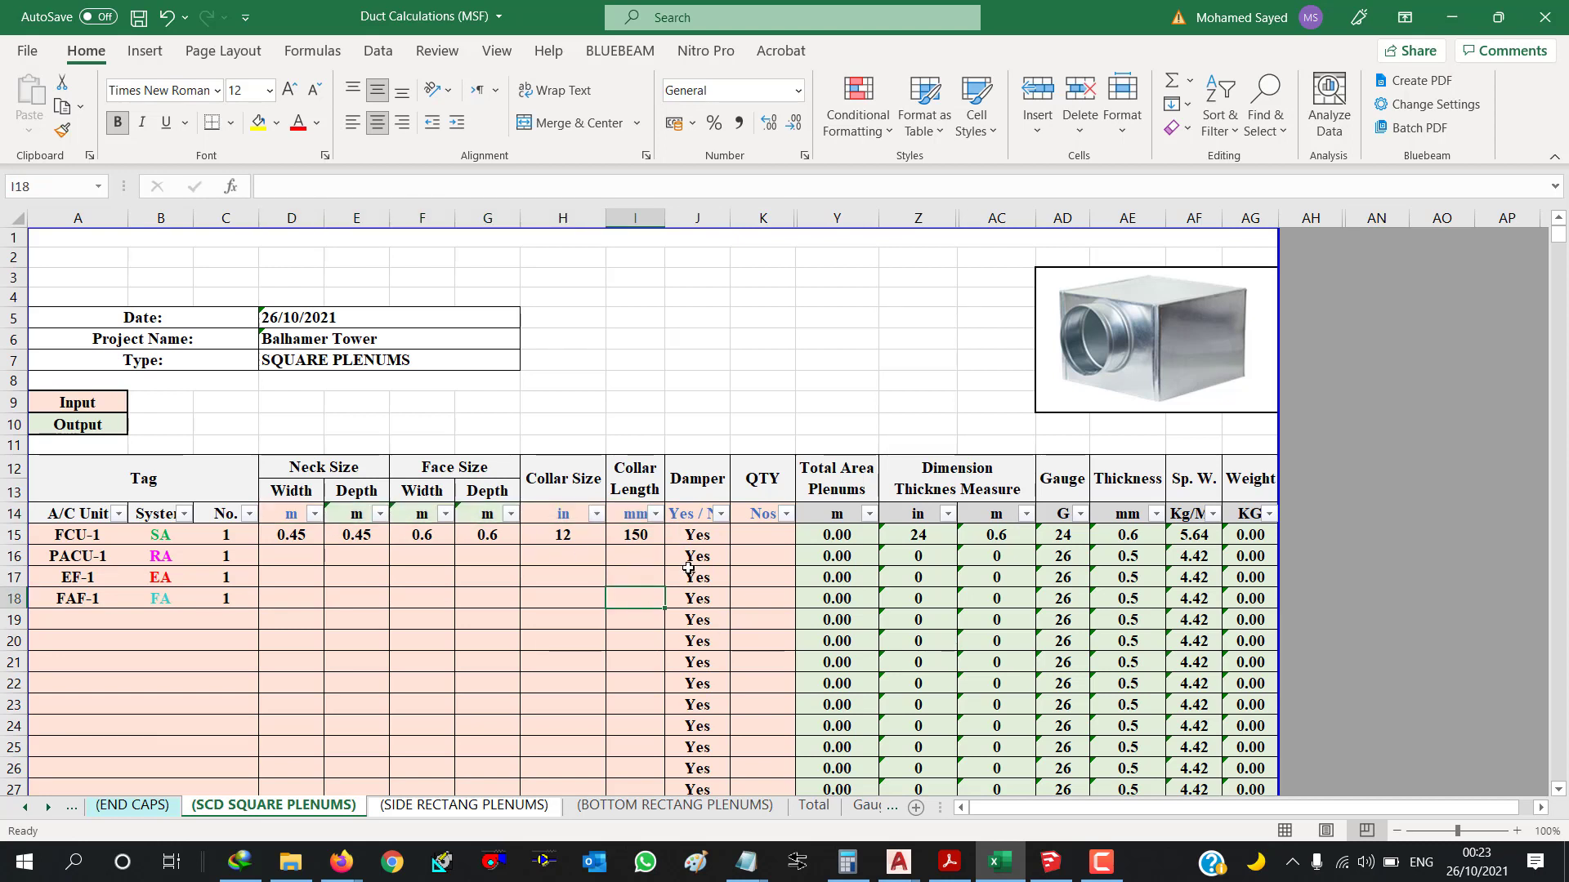
# Set FCU-1's damper to No and quantity to 1, giving 1.61 total area
pyautogui.click(701, 537)
pyautogui.click(737, 535)
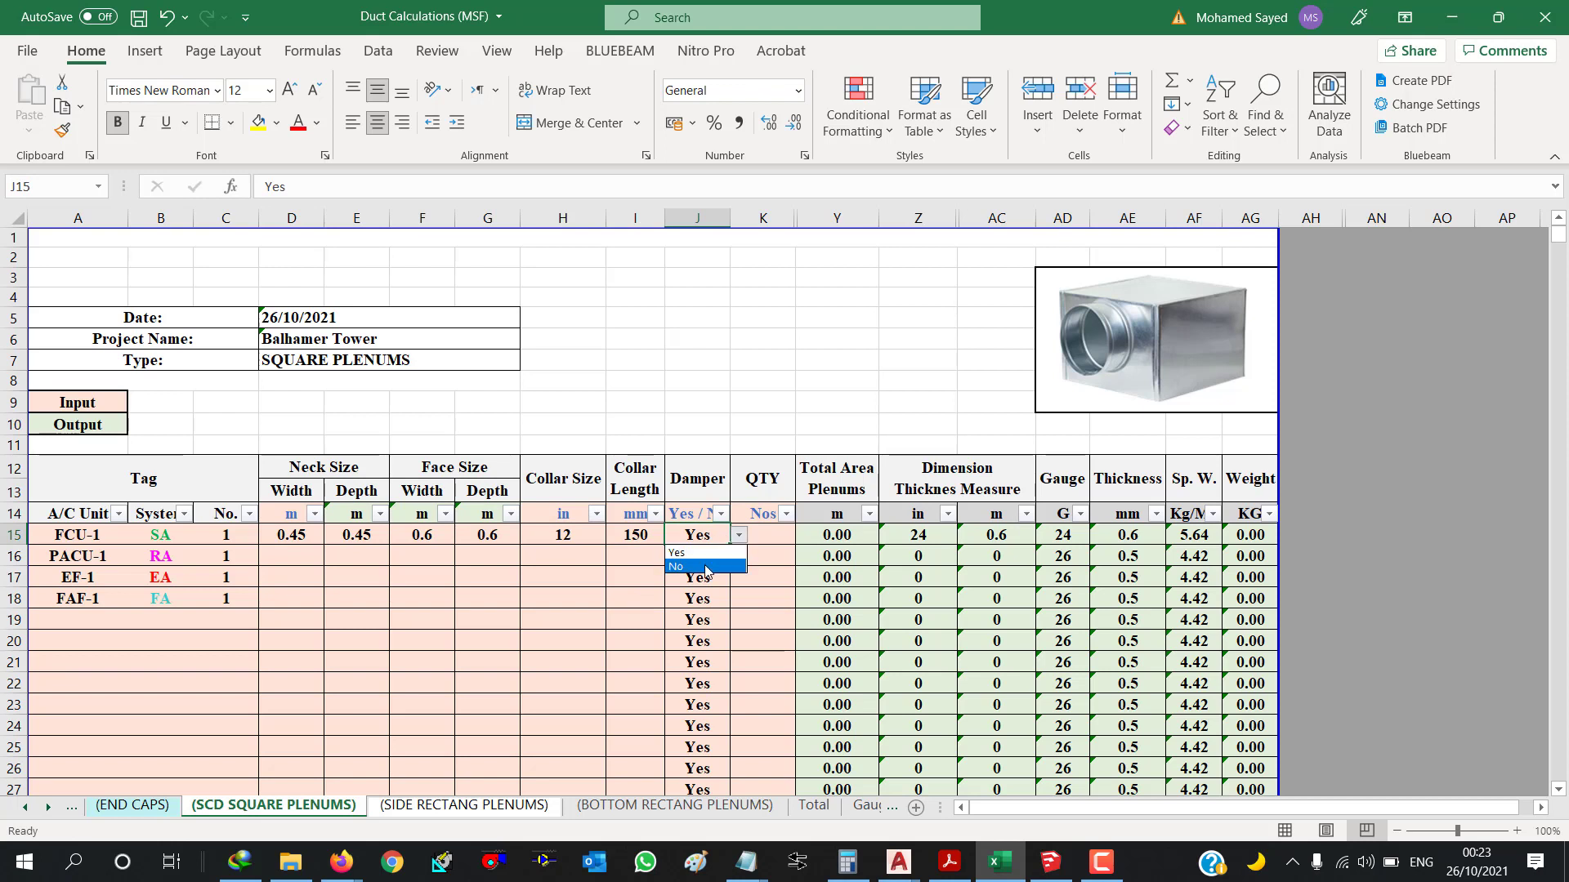
pyautogui.click(695, 565)
pyautogui.click(751, 542)
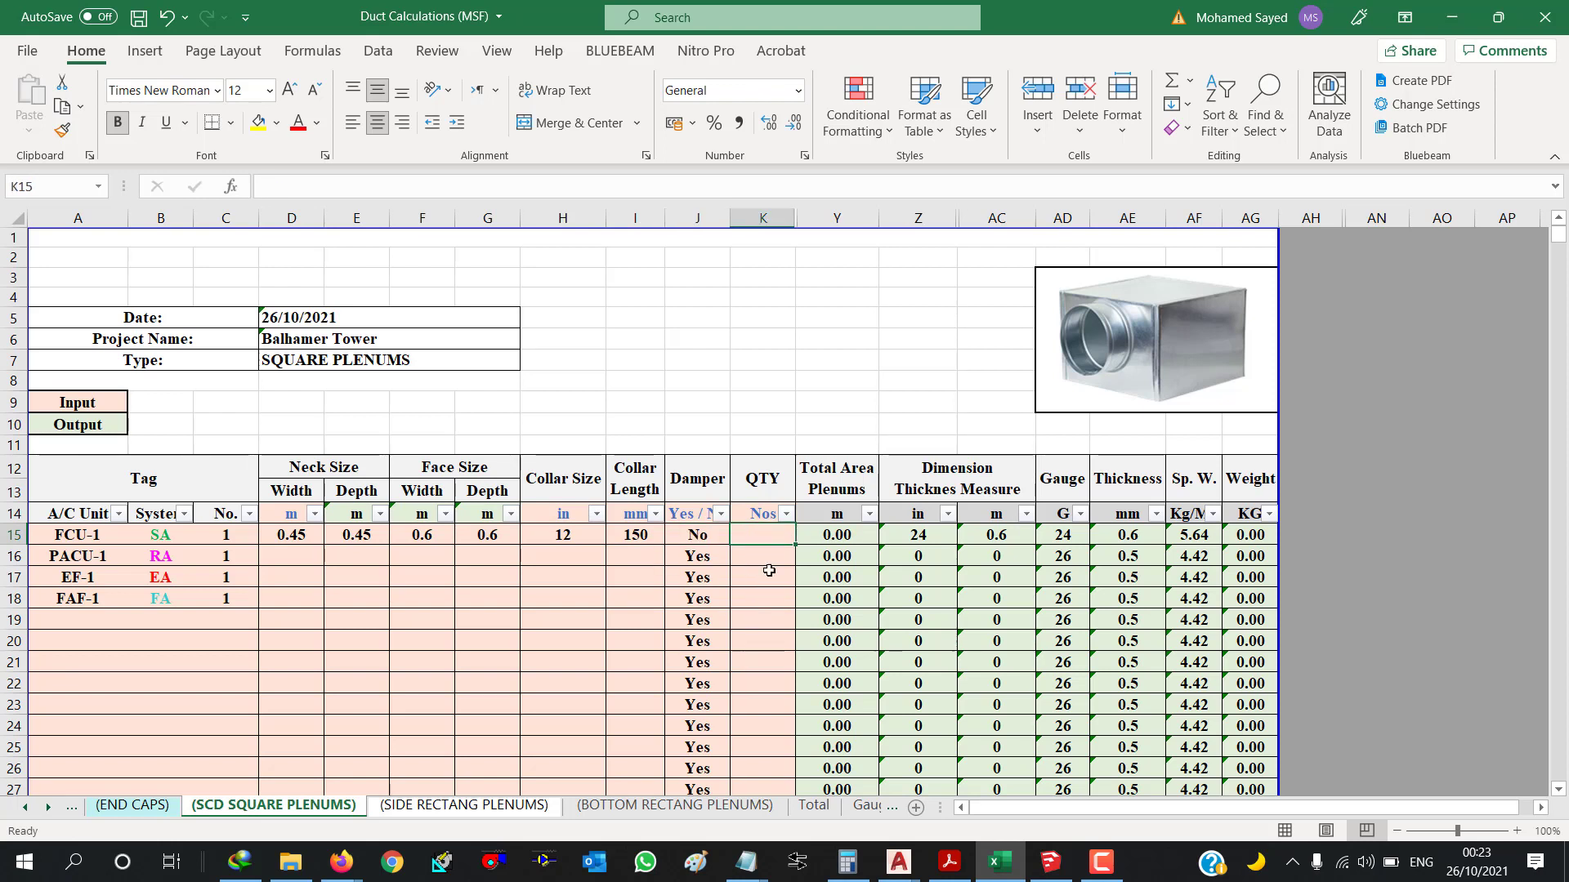
pyautogui.click(858, 534)
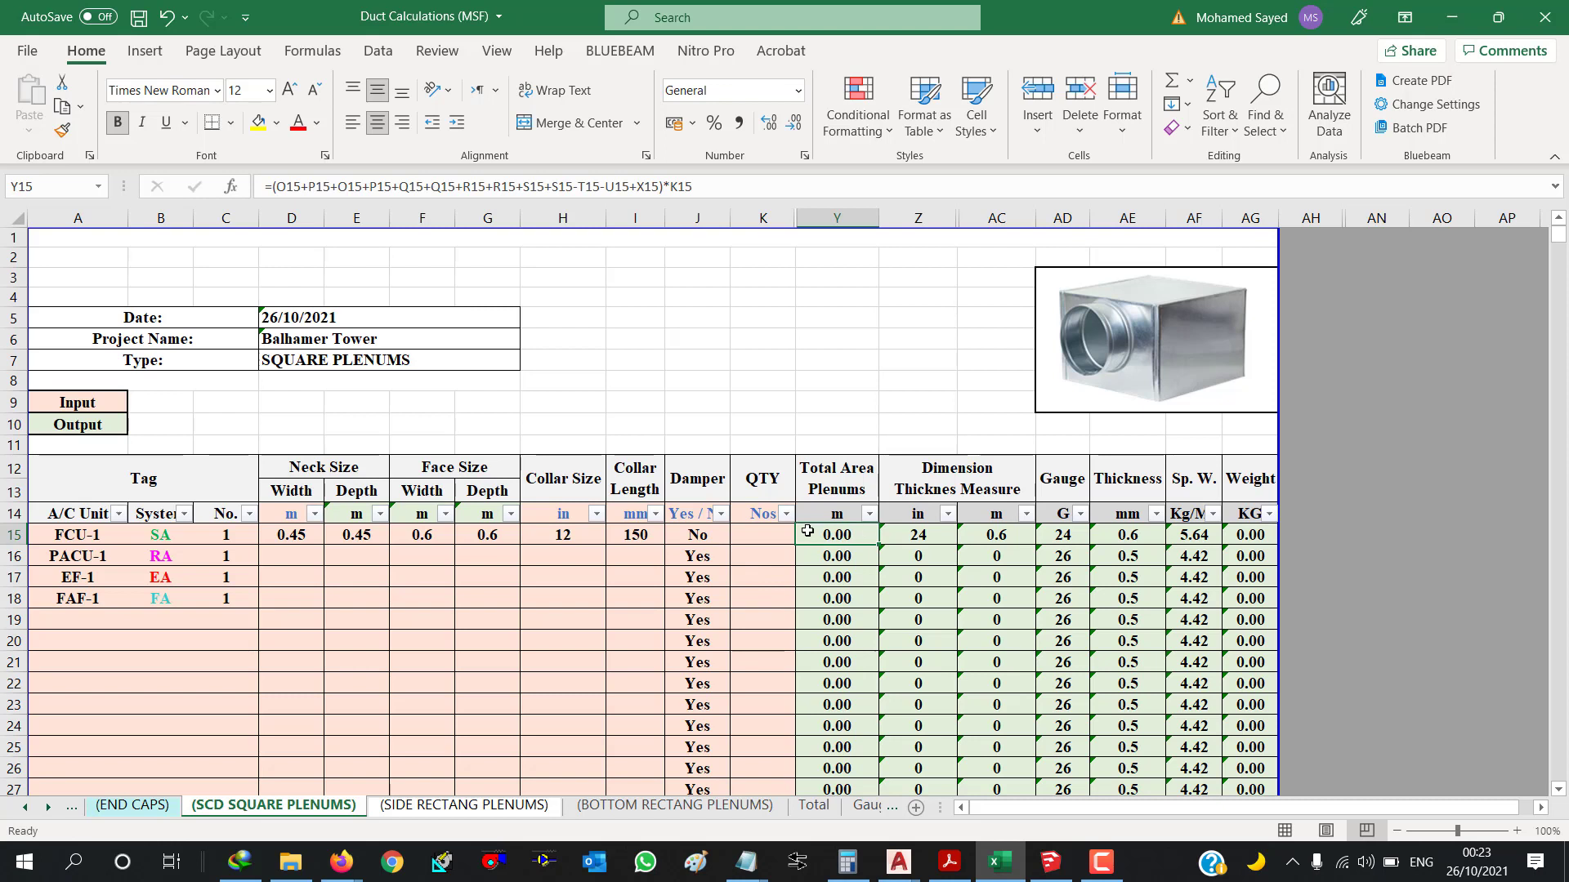
pyautogui.click(743, 537)
pyautogui.write('1')
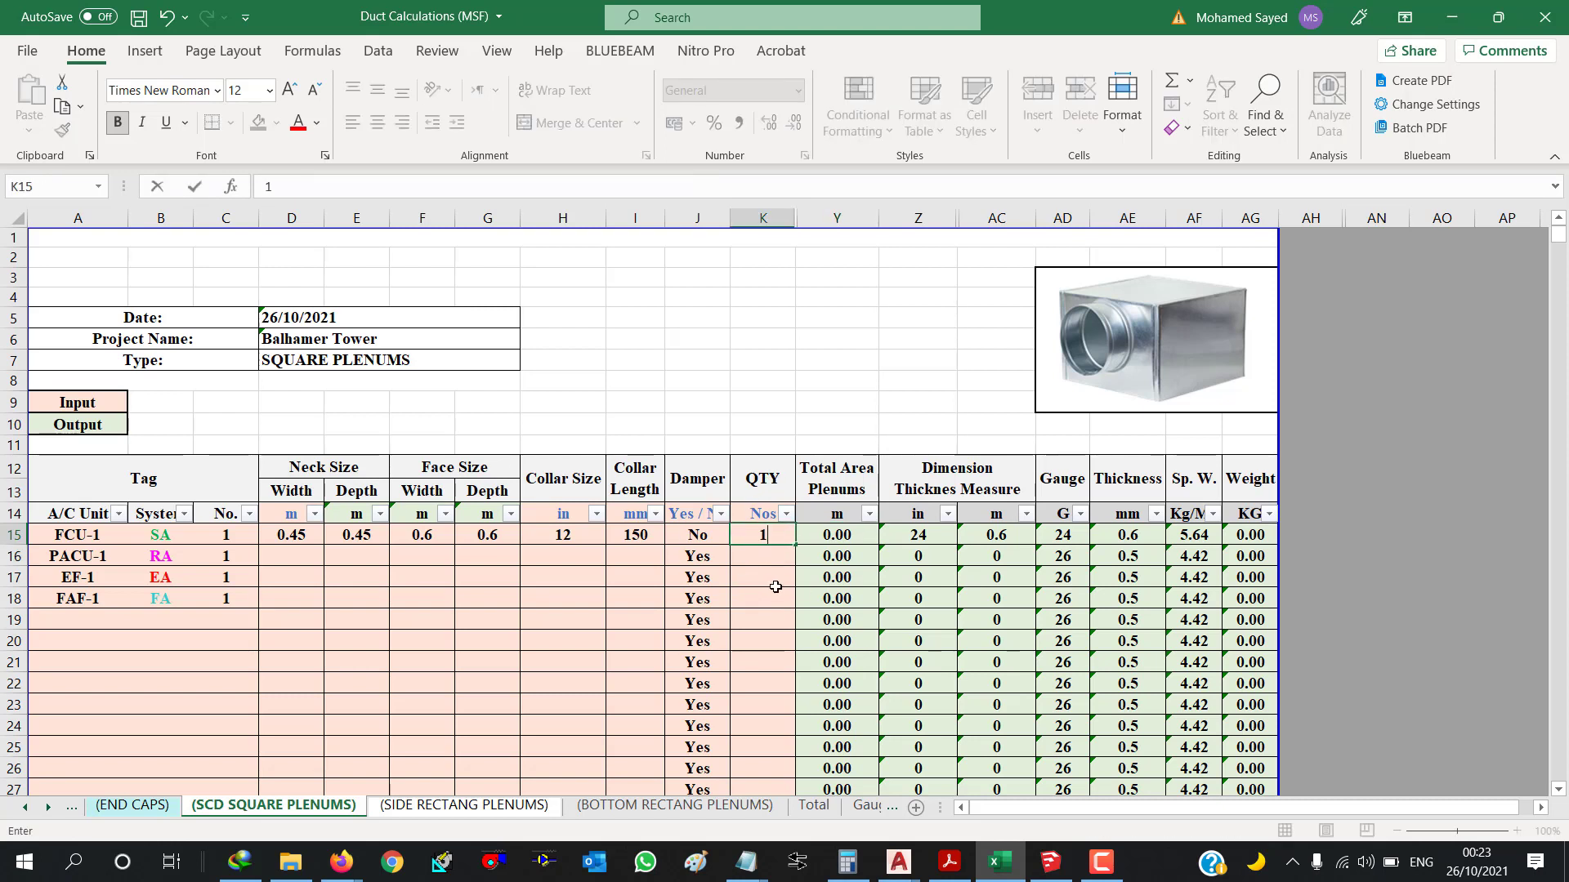
pyautogui.click(746, 586)
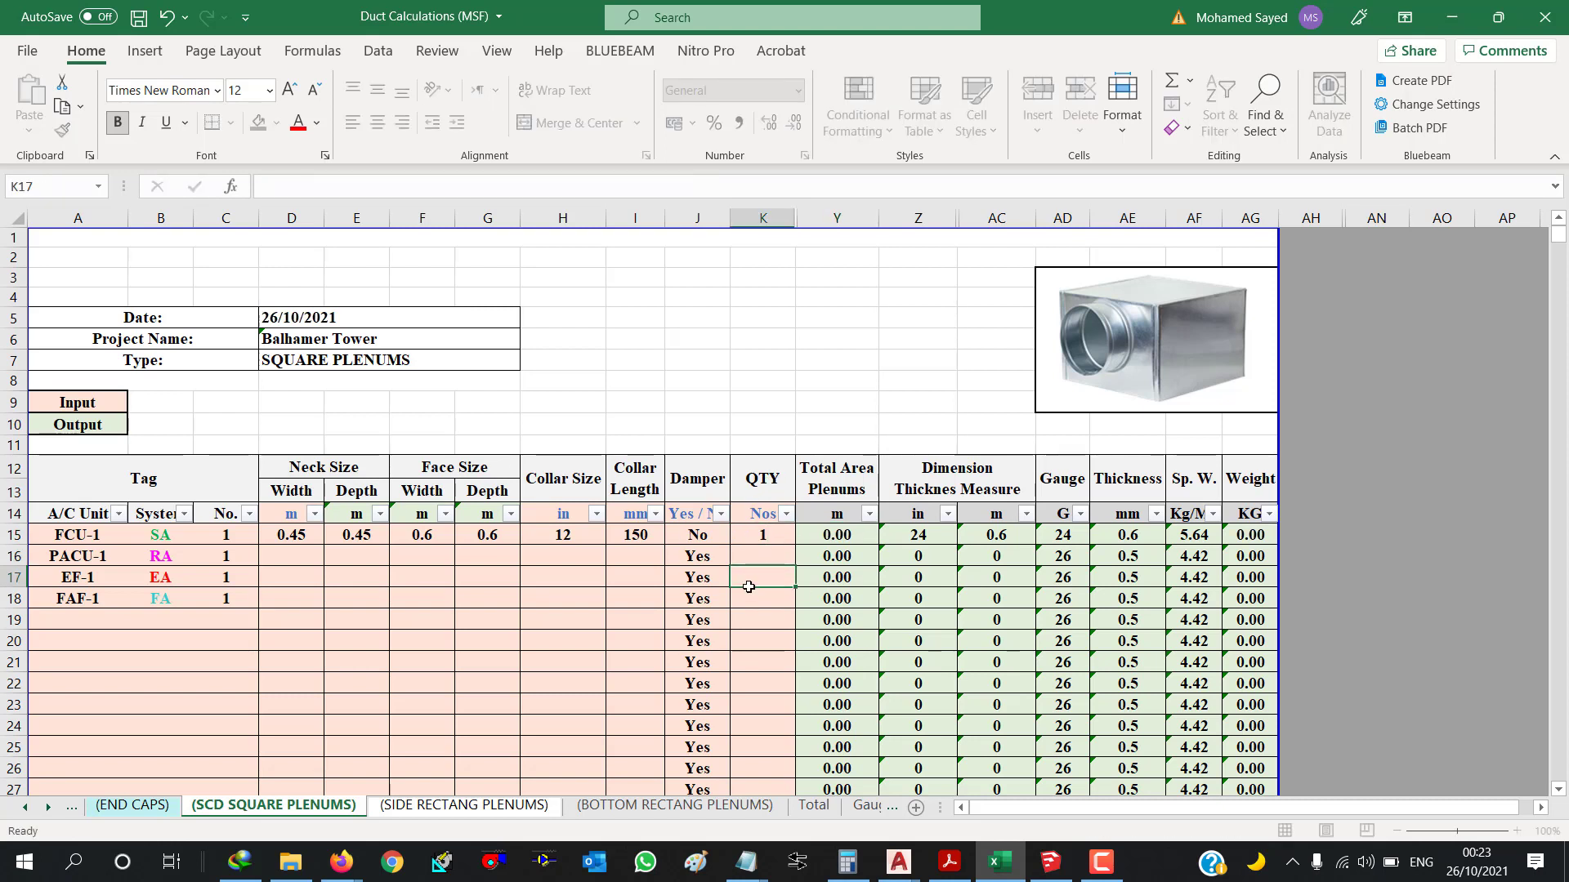
pyautogui.click(843, 539)
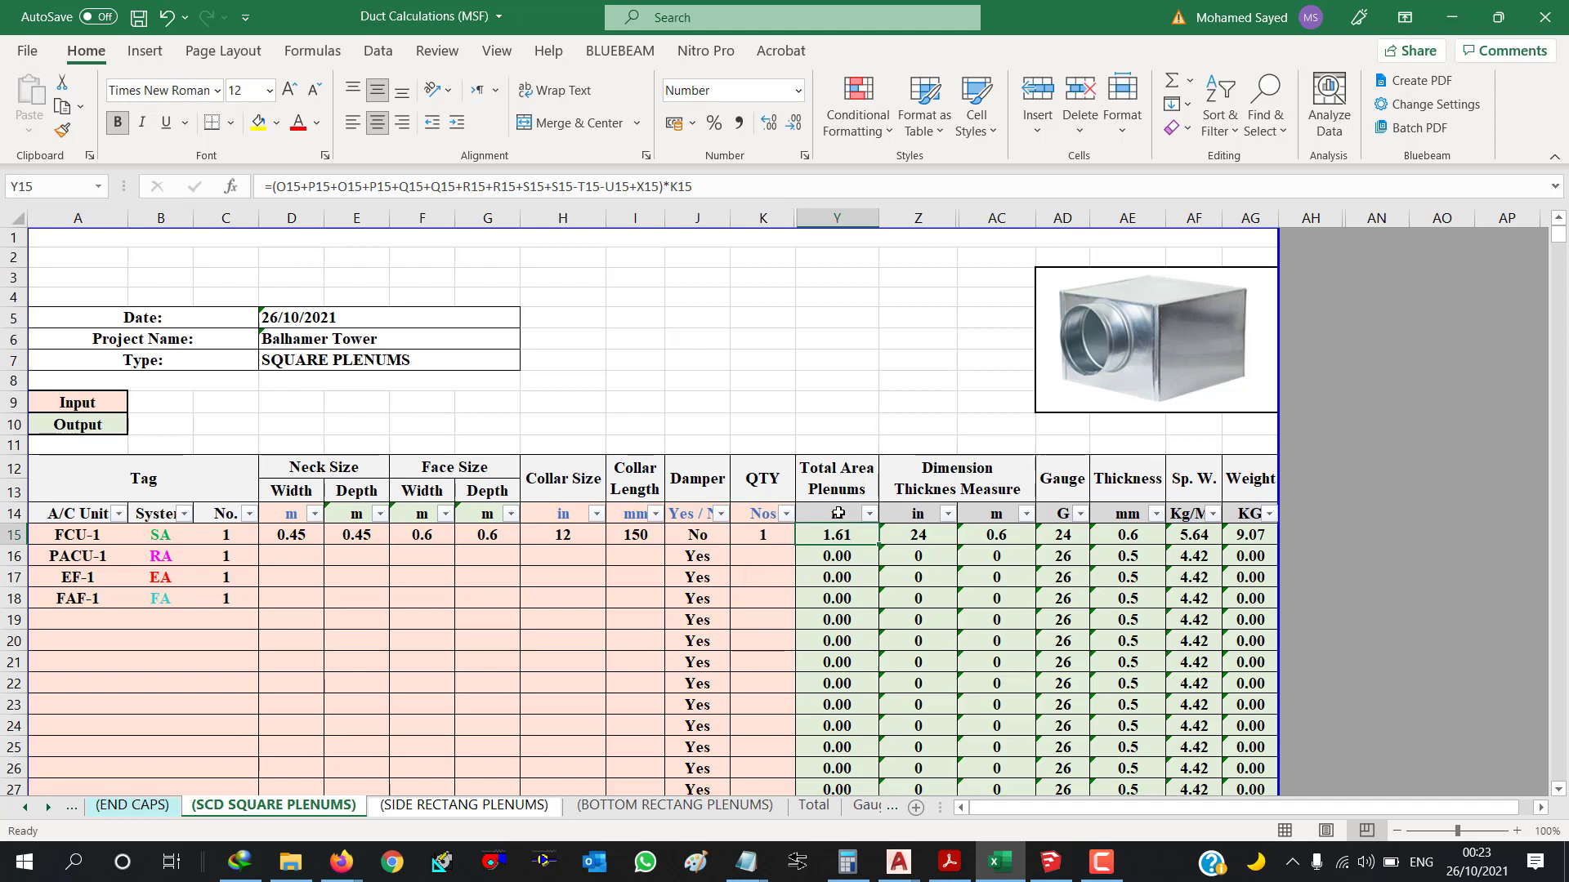
# Append 2 to the Y14 unit label so it reads m2
pyautogui.doubleClick(851, 516)
pyautogui.write('2')
pyautogui.click(735, 581)
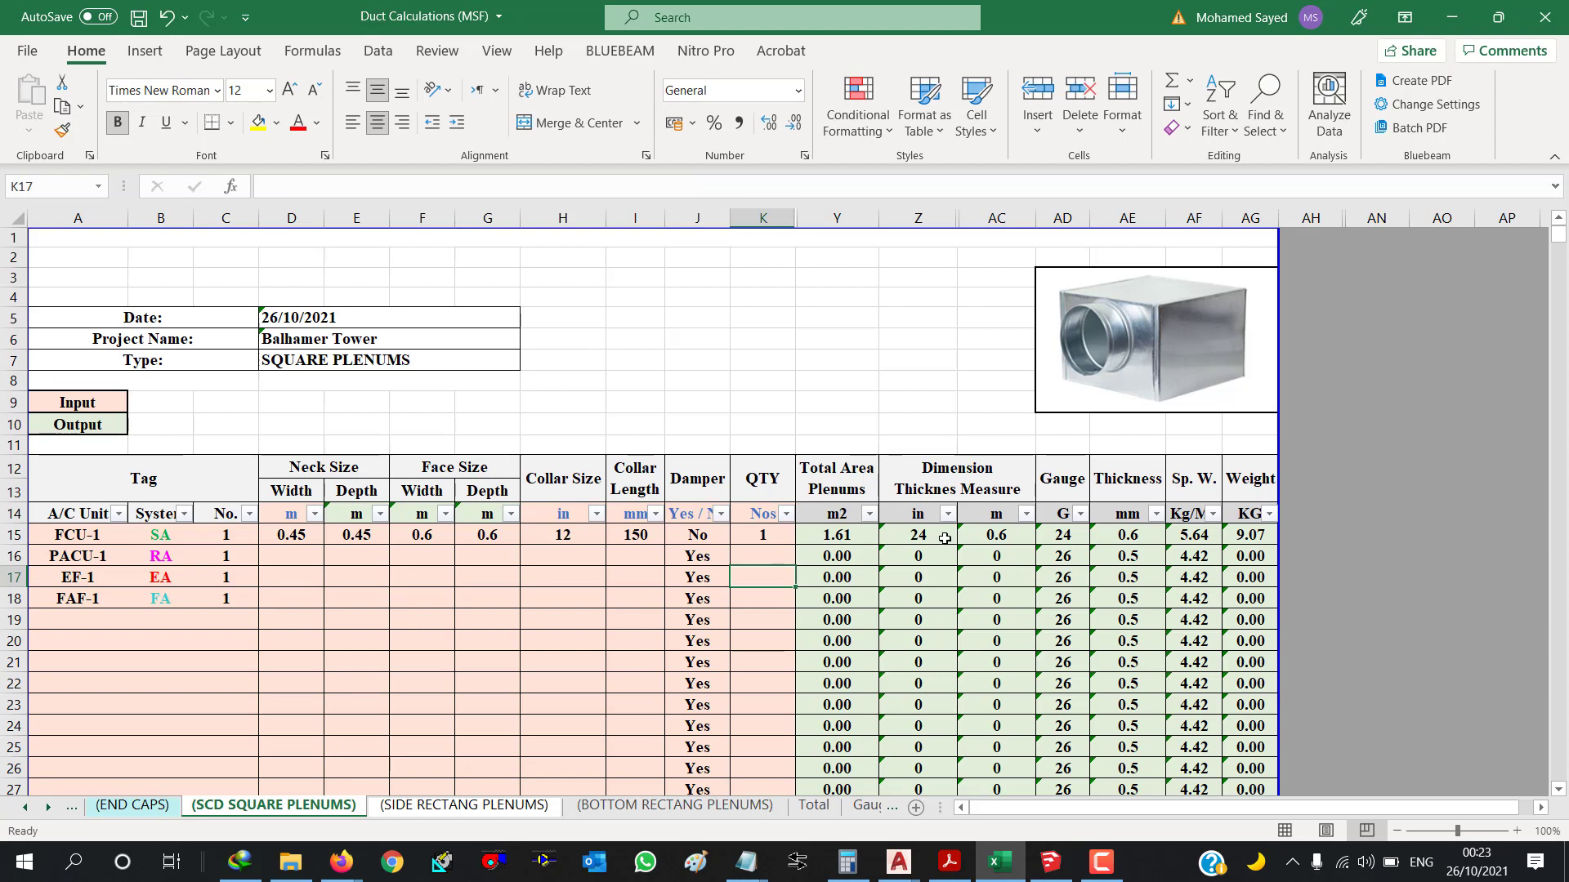
# Review FCU-1's results: 24 gauge, 0.6 mm thickness and 5.64 specific weight
pyautogui.moveTo(945, 538); pyautogui.dragTo(1039, 536)
pyautogui.moveTo(983, 487); pyautogui.dragTo(954, 533)
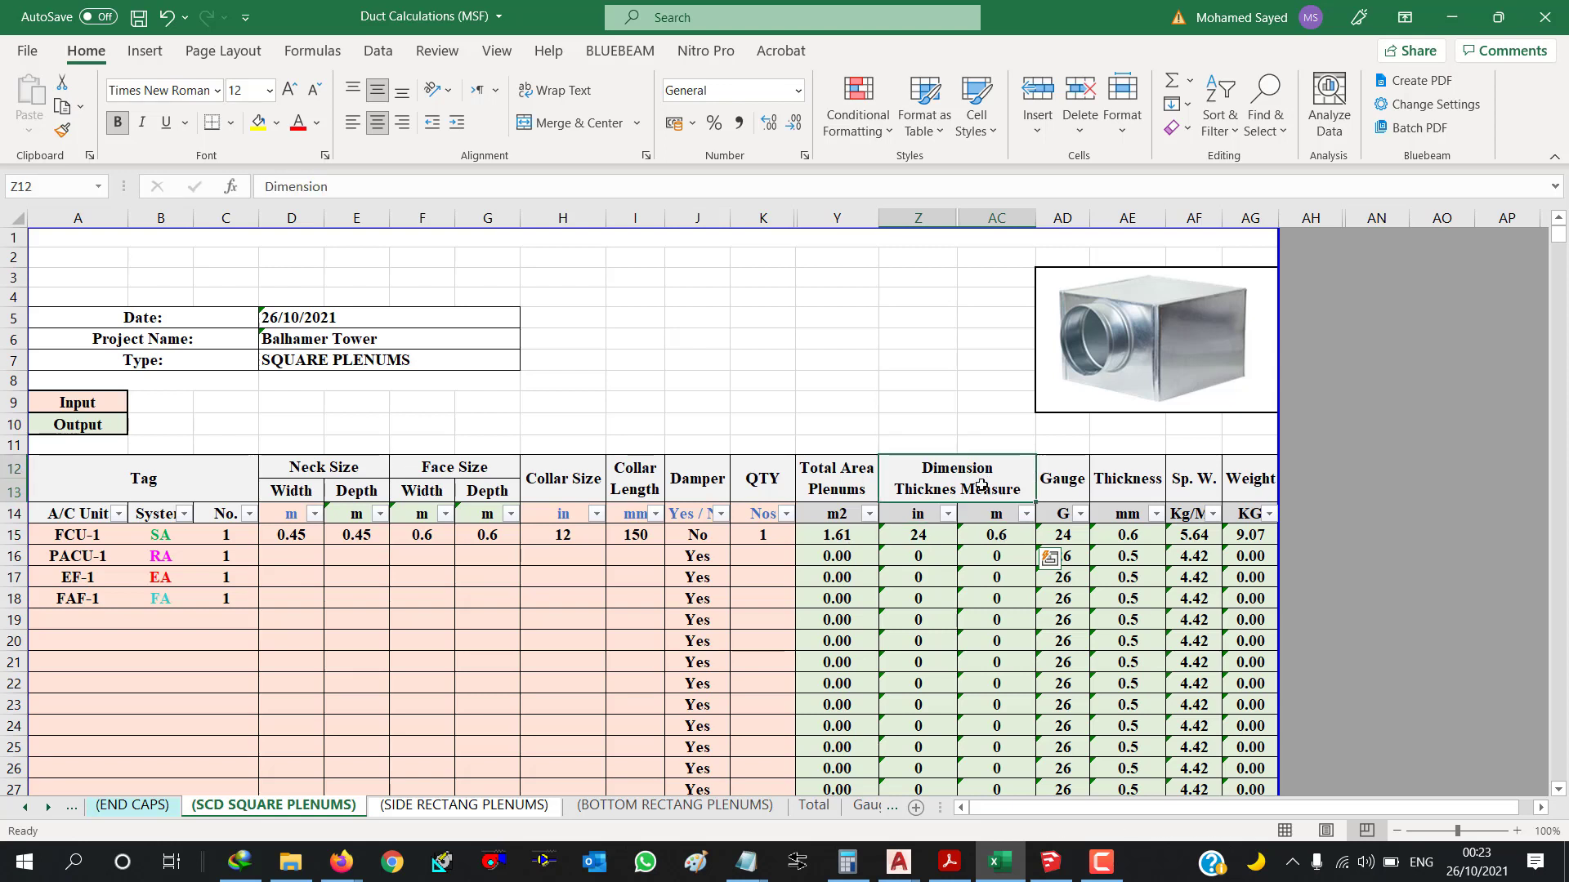
pyautogui.moveTo(471, 527); pyautogui.dragTo(282, 534)
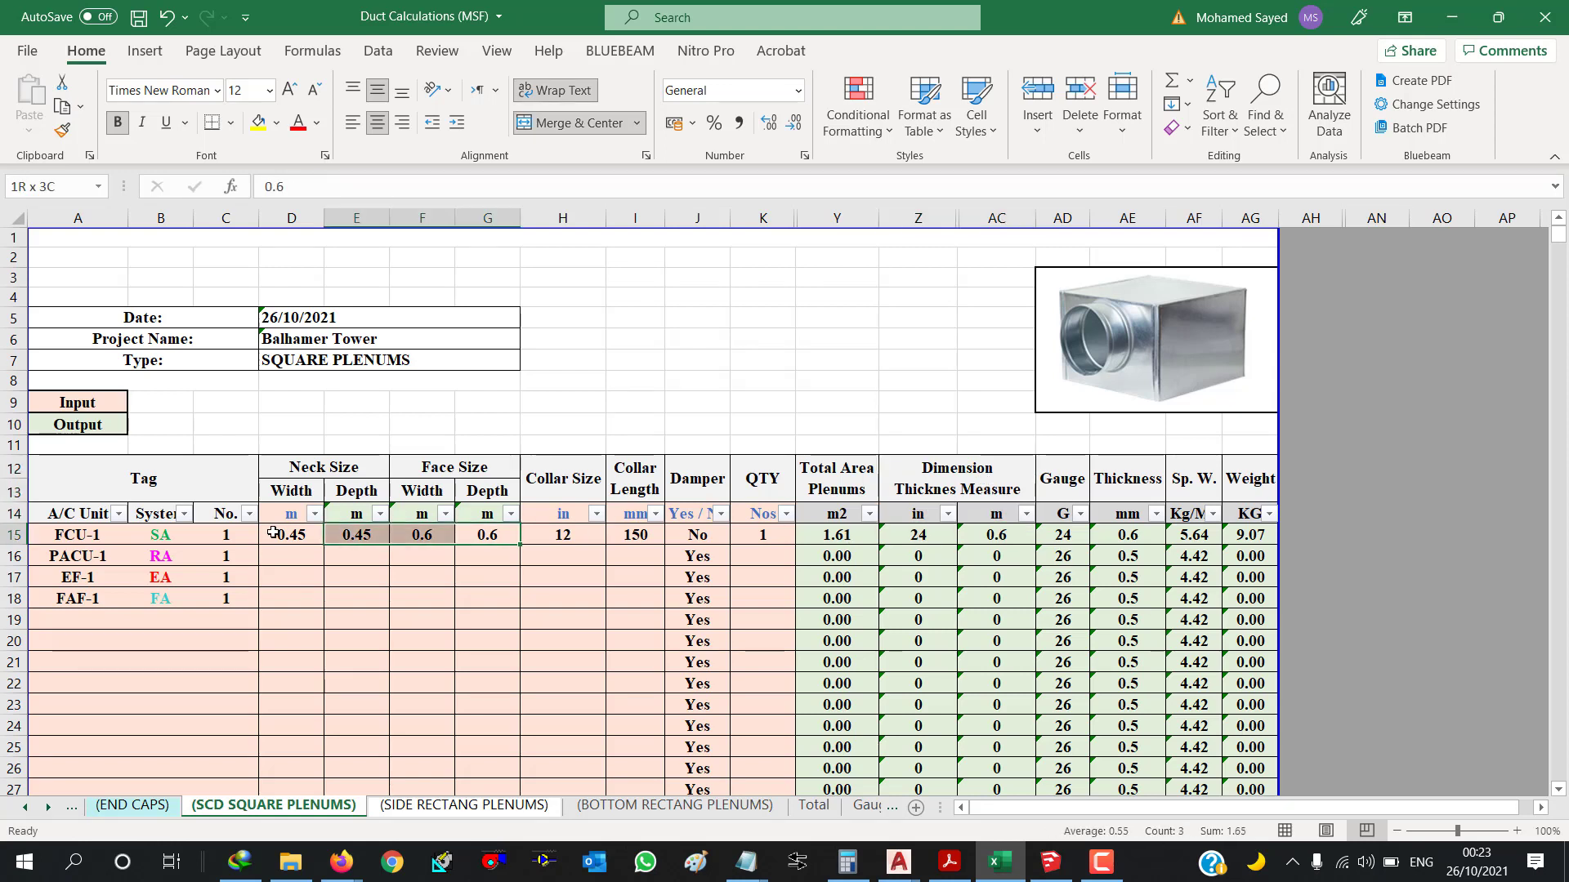
pyautogui.click(1055, 535)
pyautogui.click(1117, 545)
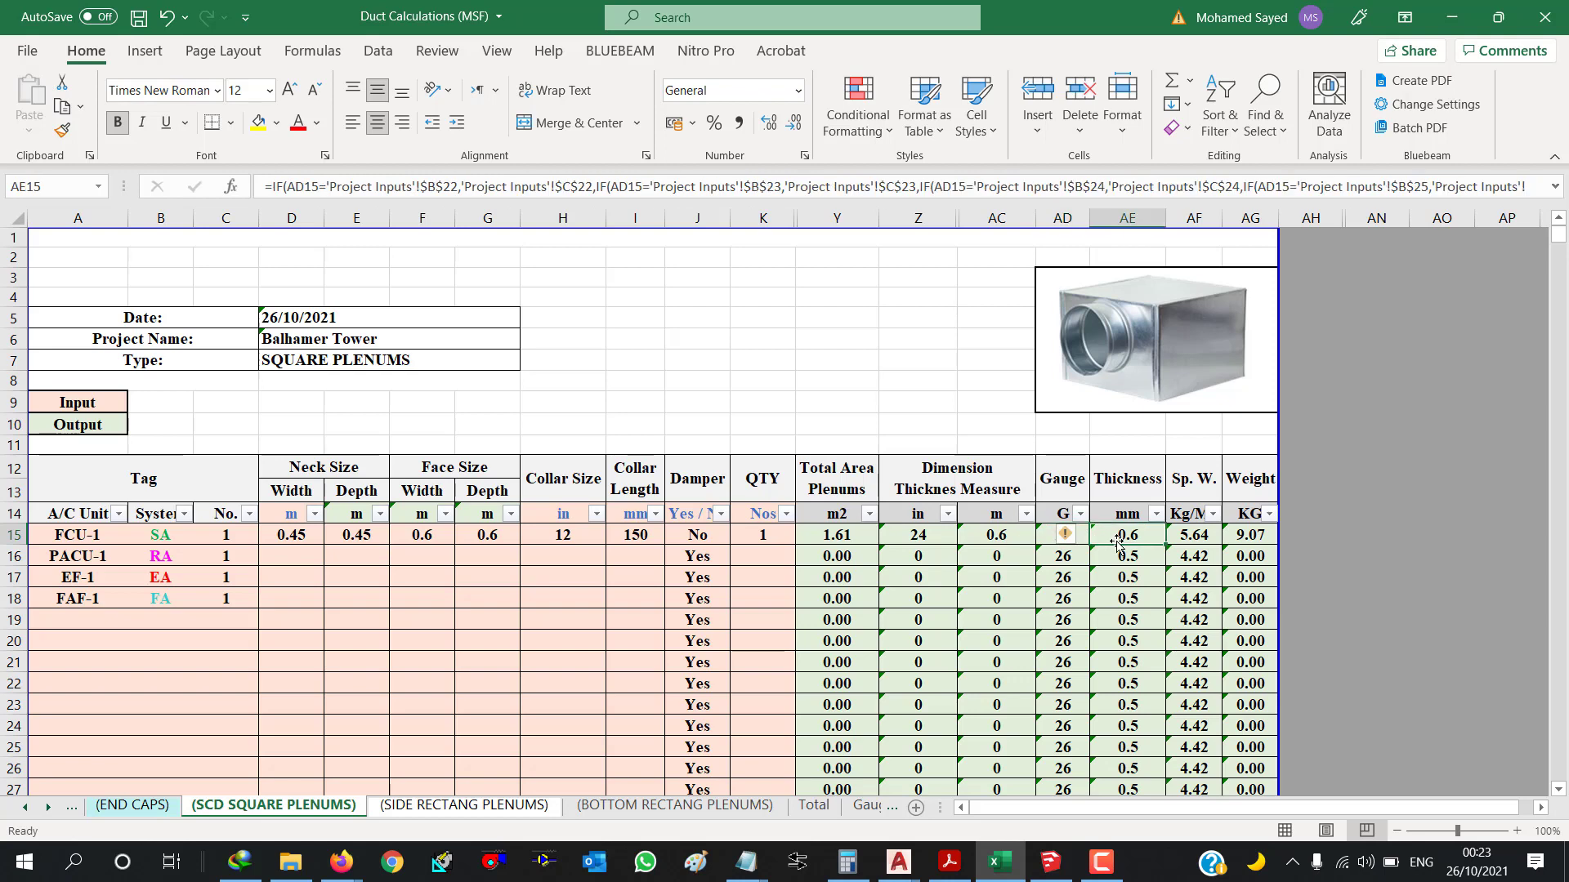
pyautogui.click(1183, 539)
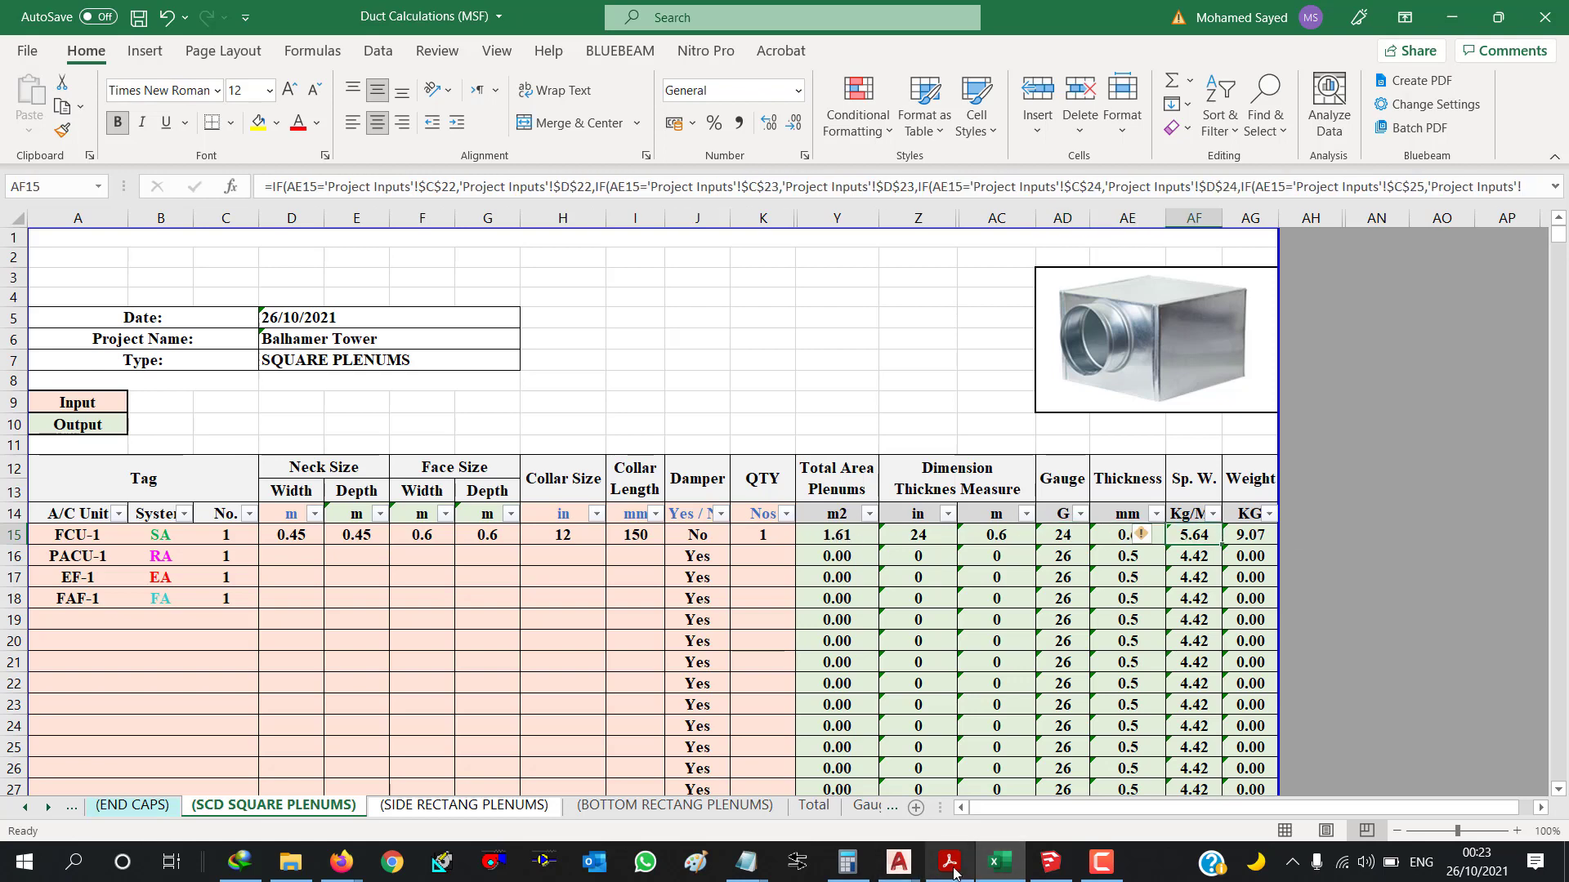
# Bring the SketchUp PLENUM model to the front and orbit and zoom around the plenum
pyautogui.click(1052, 862)
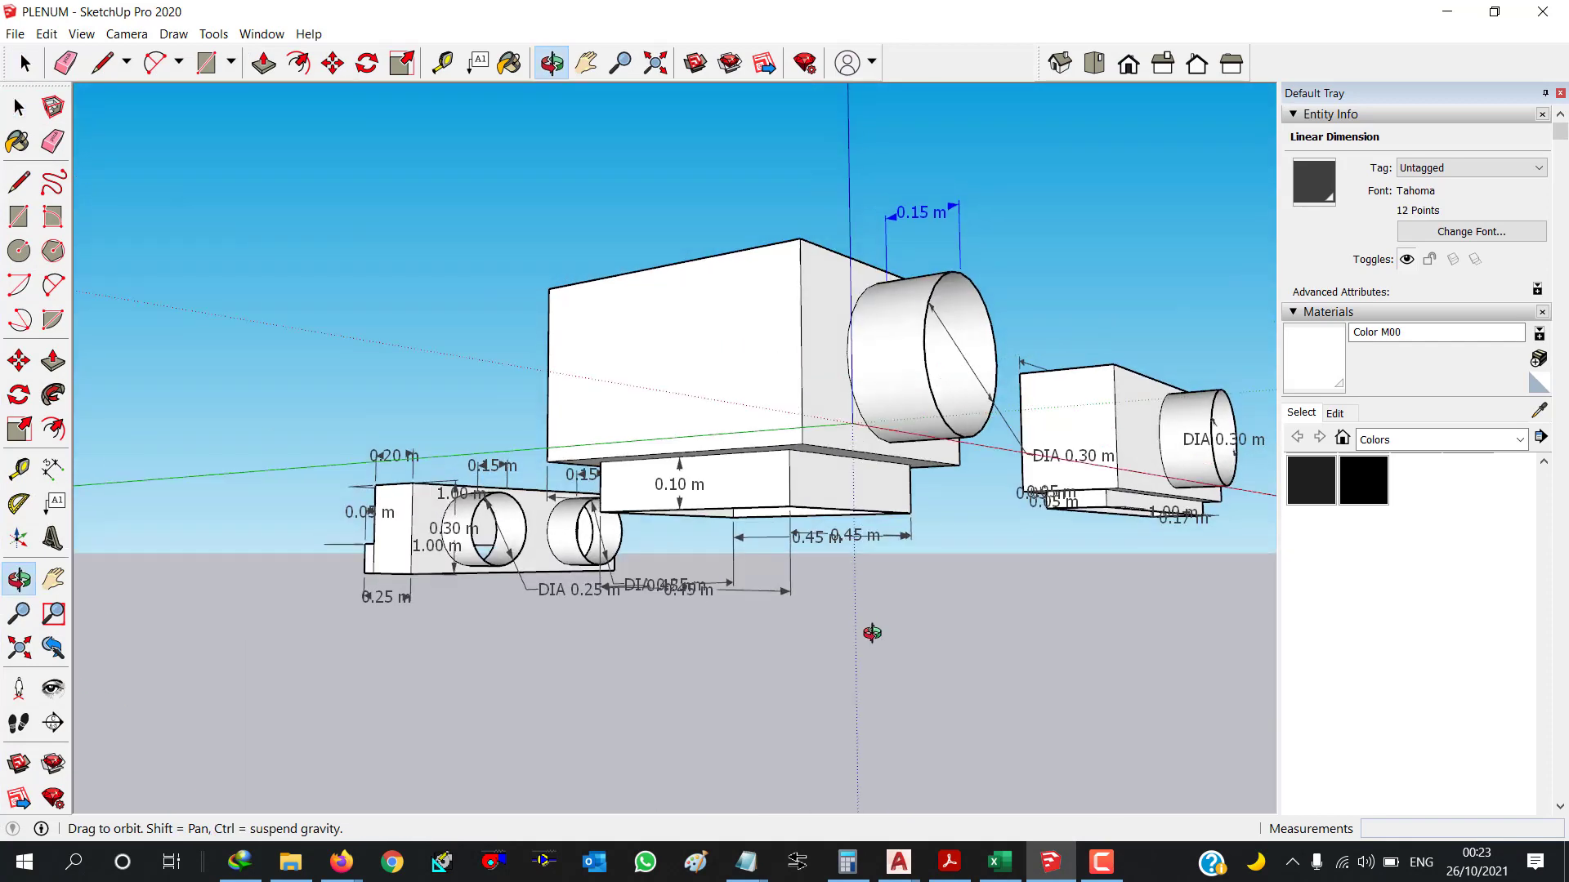
pyautogui.moveTo(872, 634); pyautogui.dragTo(888, 539)
pyautogui.press('space')
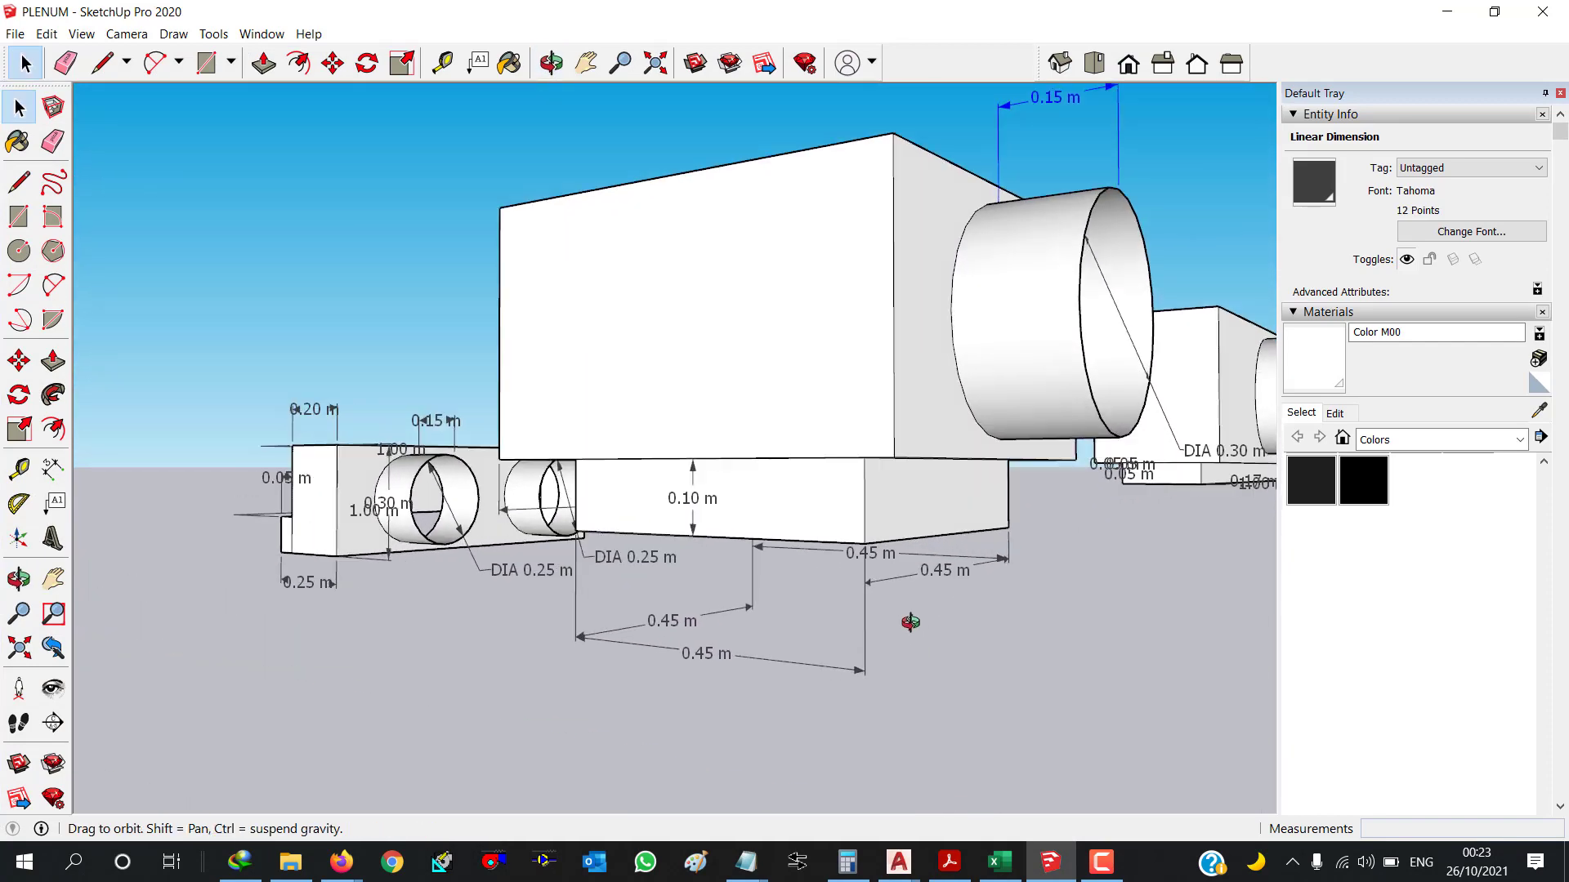
pyautogui.scroll(5, 923, 670)
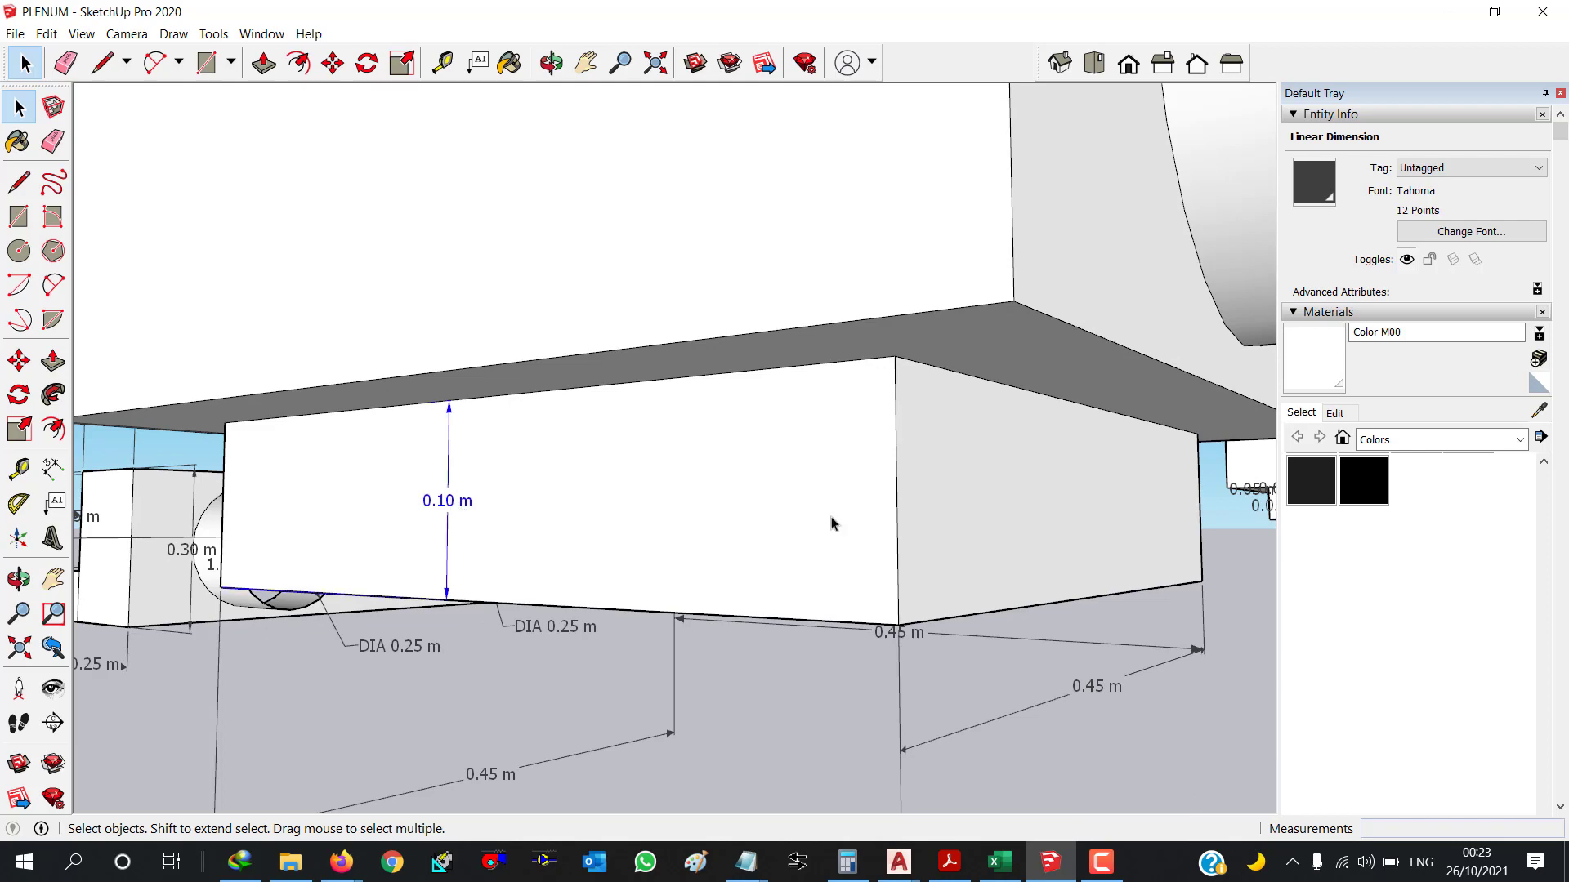
pyautogui.scroll(-3, 832, 522)
pyautogui.click(803, 592)
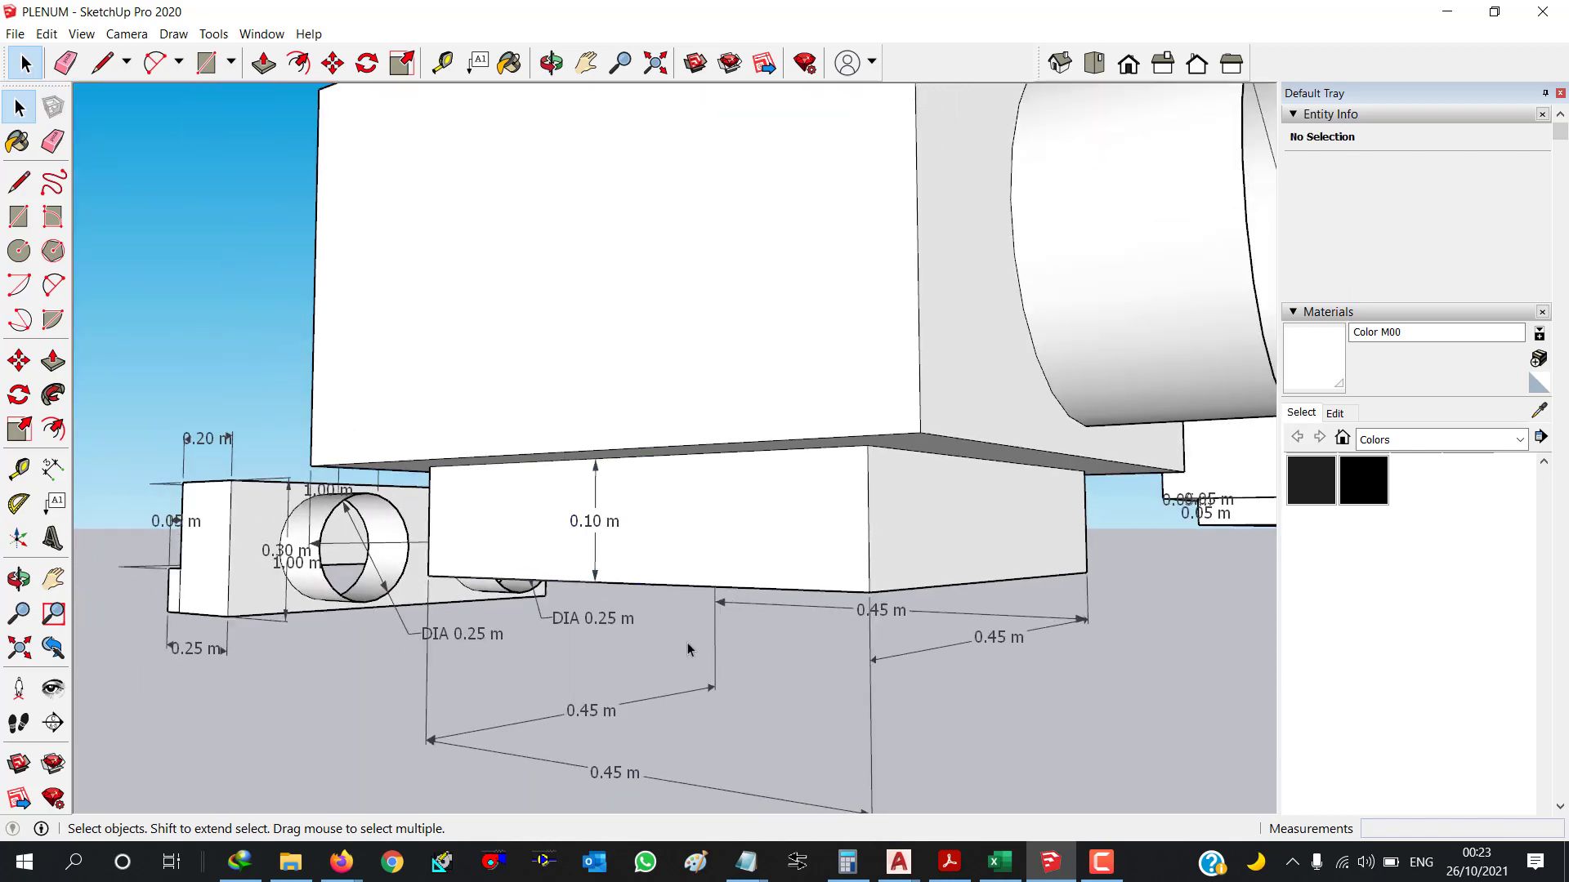
# Orbit beneath and around the plenum, checking the base box's 0.45 m dimension and left face
pyautogui.press('o')
pyautogui.moveTo(688, 650); pyautogui.dragTo(742, 482)
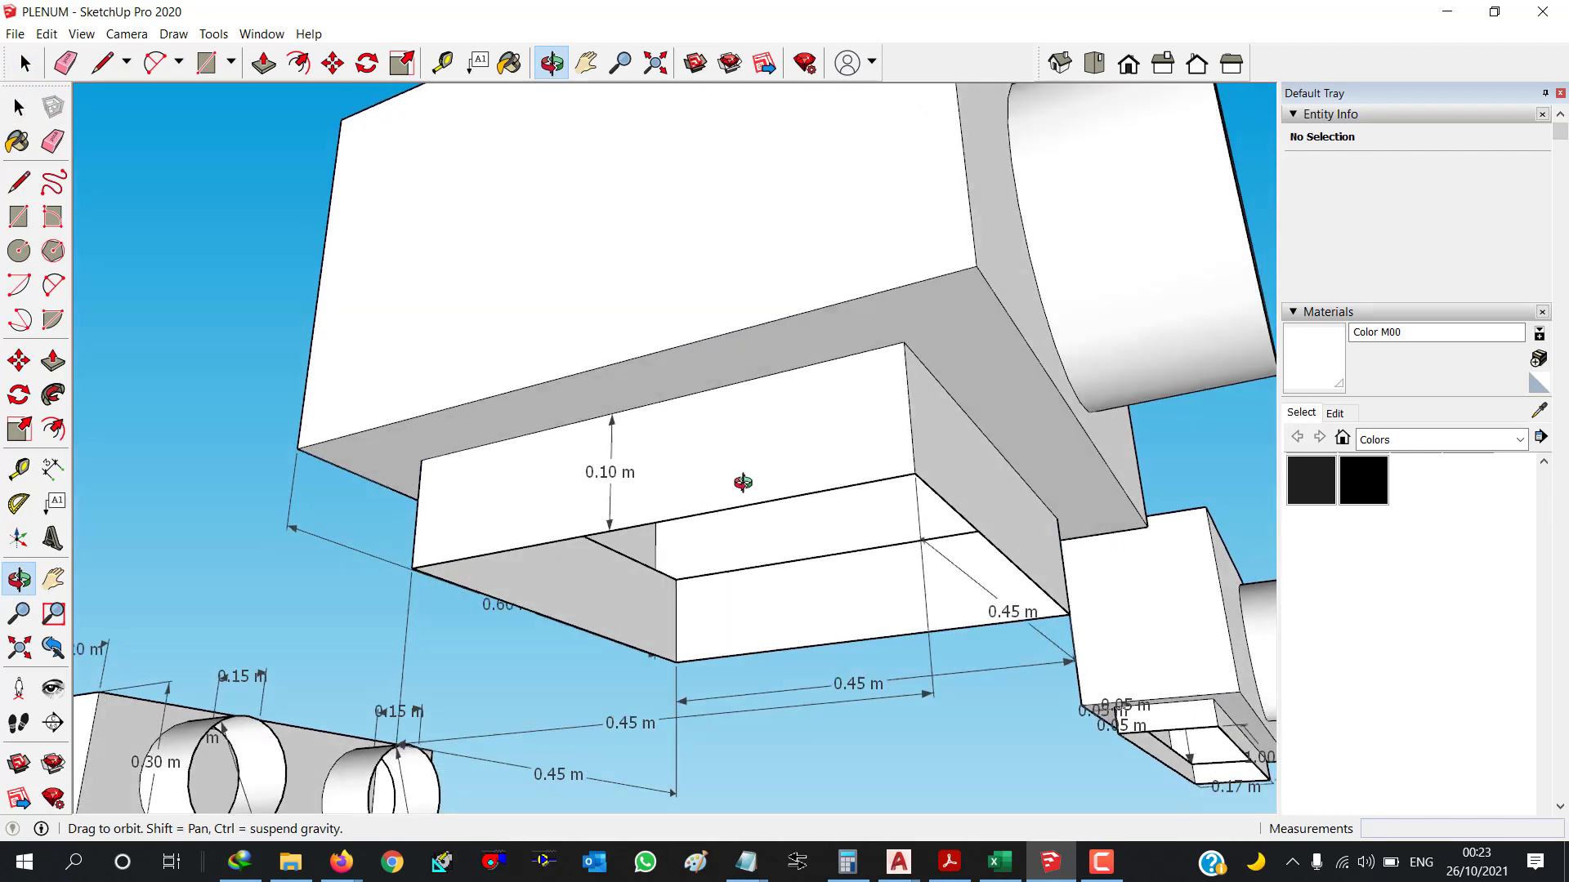
pyautogui.press('space')
pyautogui.moveTo(741, 482); pyautogui.dragTo(759, 641)
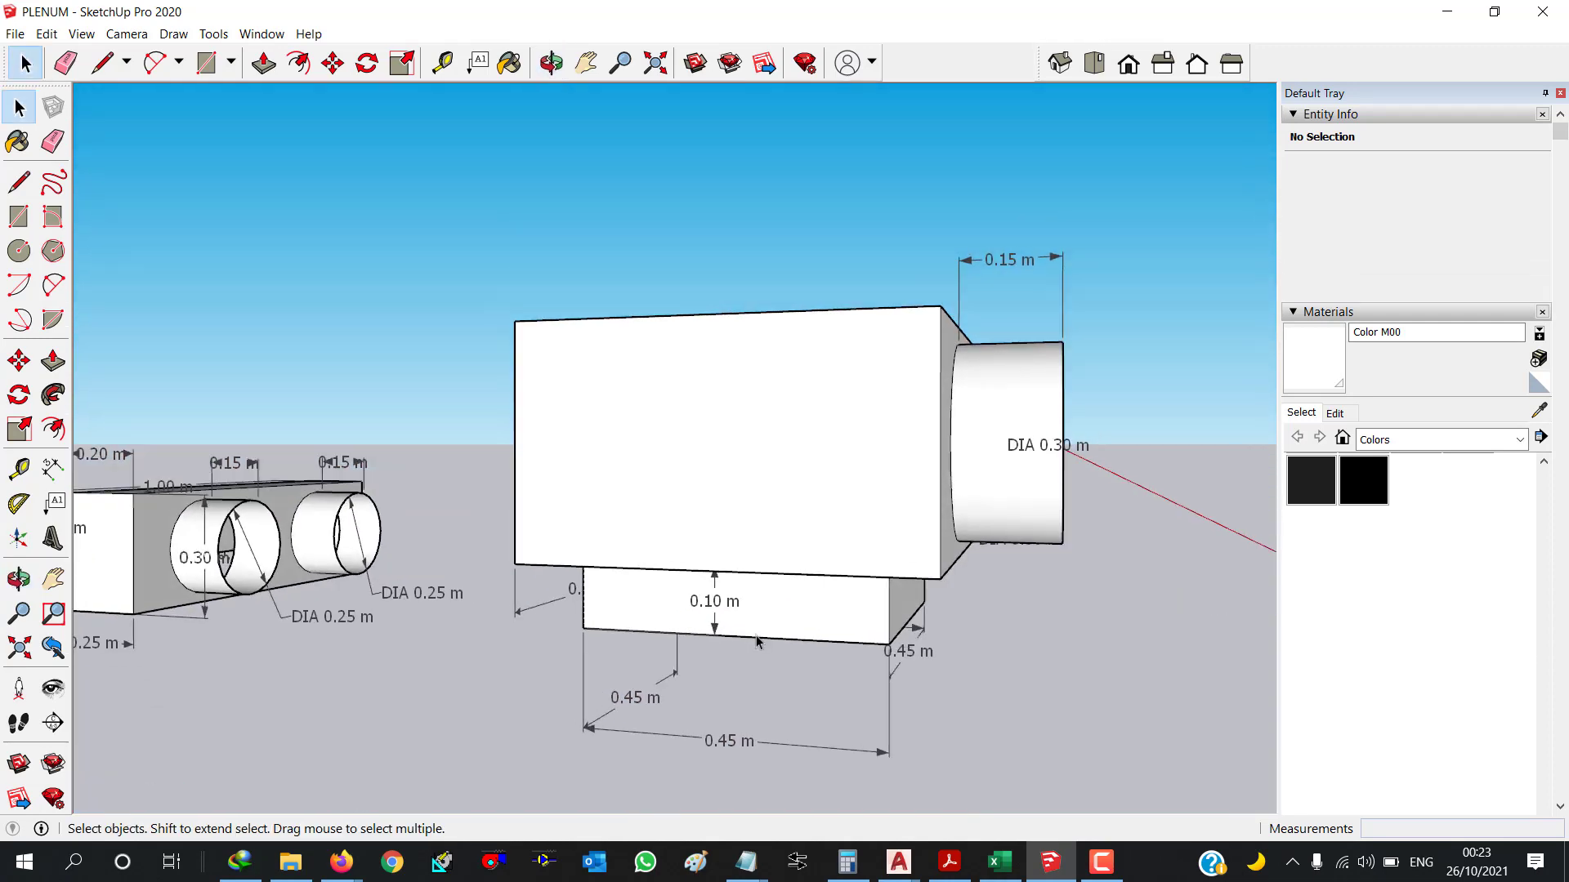
pyautogui.click(791, 739)
pyautogui.moveTo(804, 744); pyautogui.dragTo(872, 659)
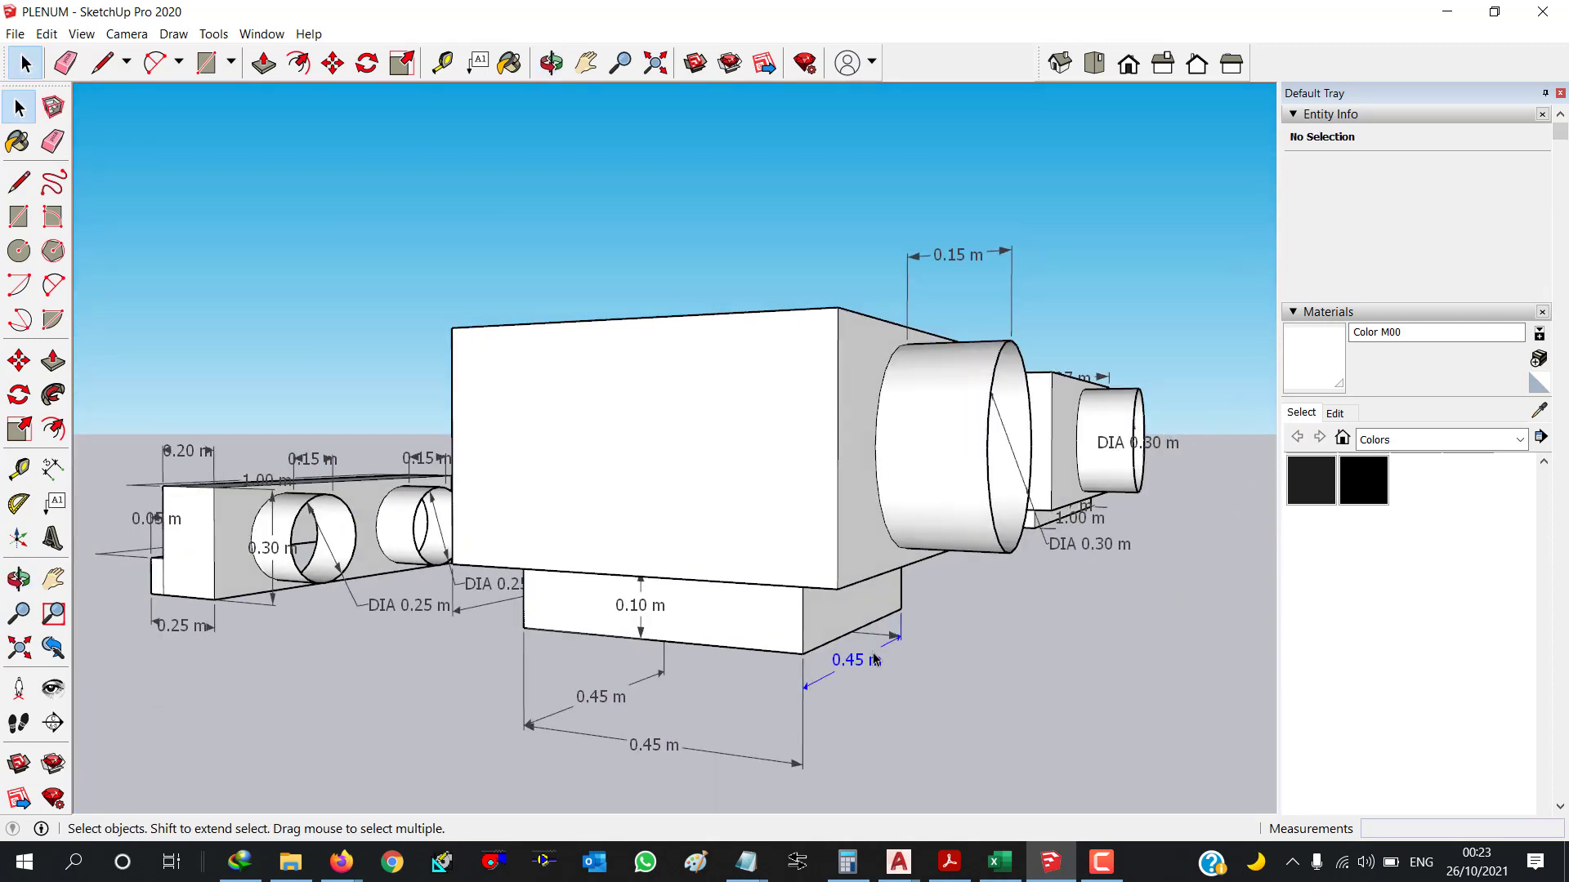
pyautogui.click(873, 659)
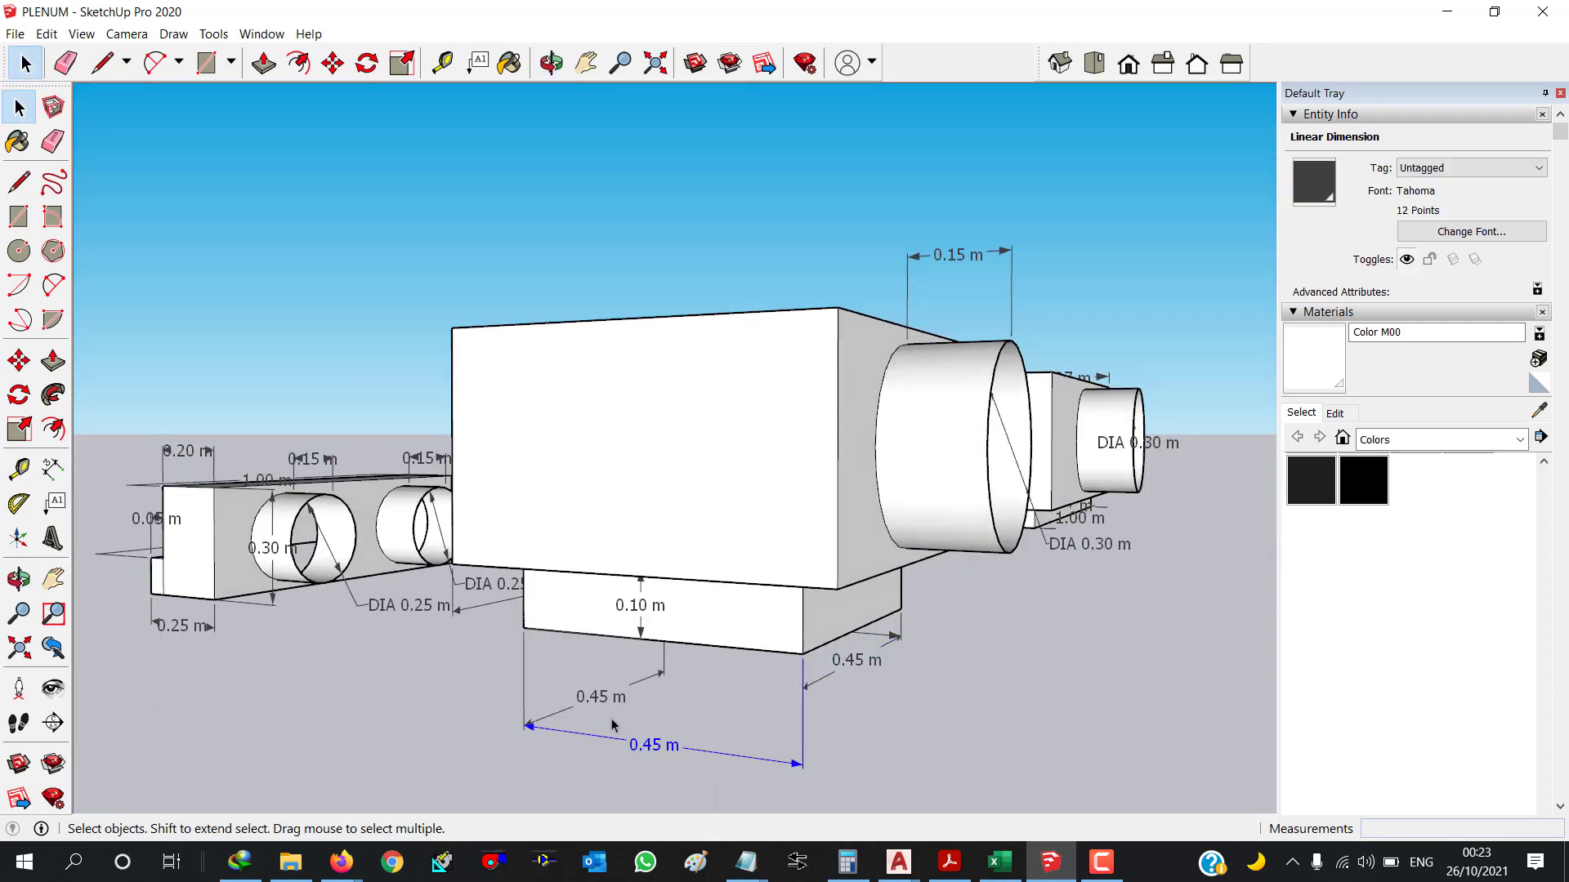
pyautogui.press('o')
pyautogui.moveTo(454, 680)
pyautogui.mouseDown()
pyautogui.moveTo(954, 622)
pyautogui.moveTo(899, 625)
pyautogui.mouseUp()
pyautogui.press('space')
pyautogui.doubleClick(621, 581)
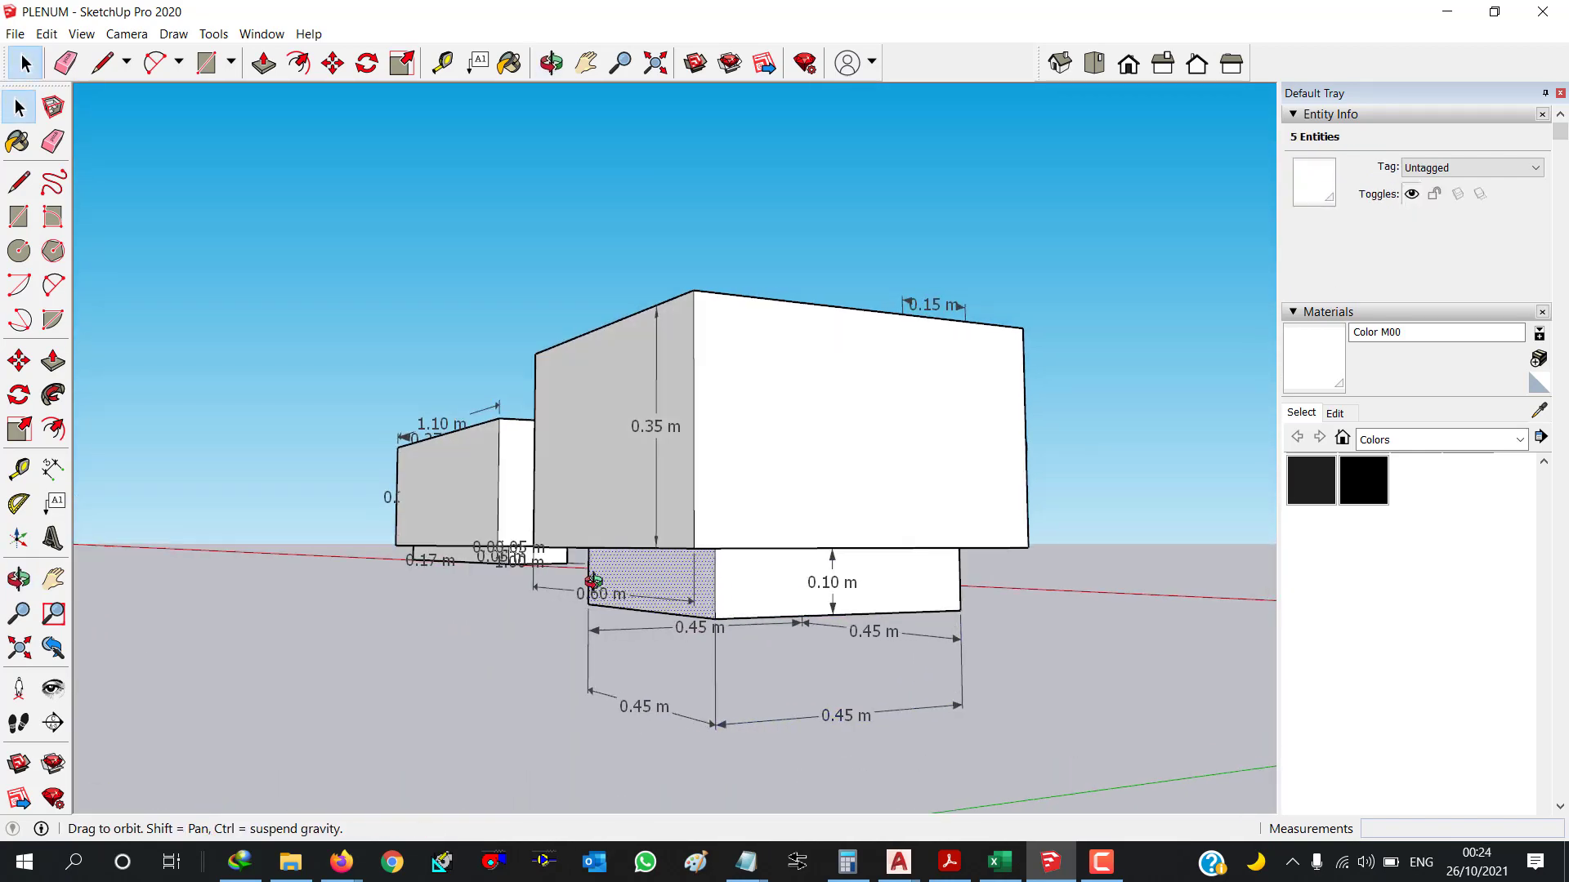
# Inspect the plenum box's underside face, 0.60 m edge and 0.36 m² face from below and above
pyautogui.moveTo(594, 582); pyautogui.dragTo(578, 592)
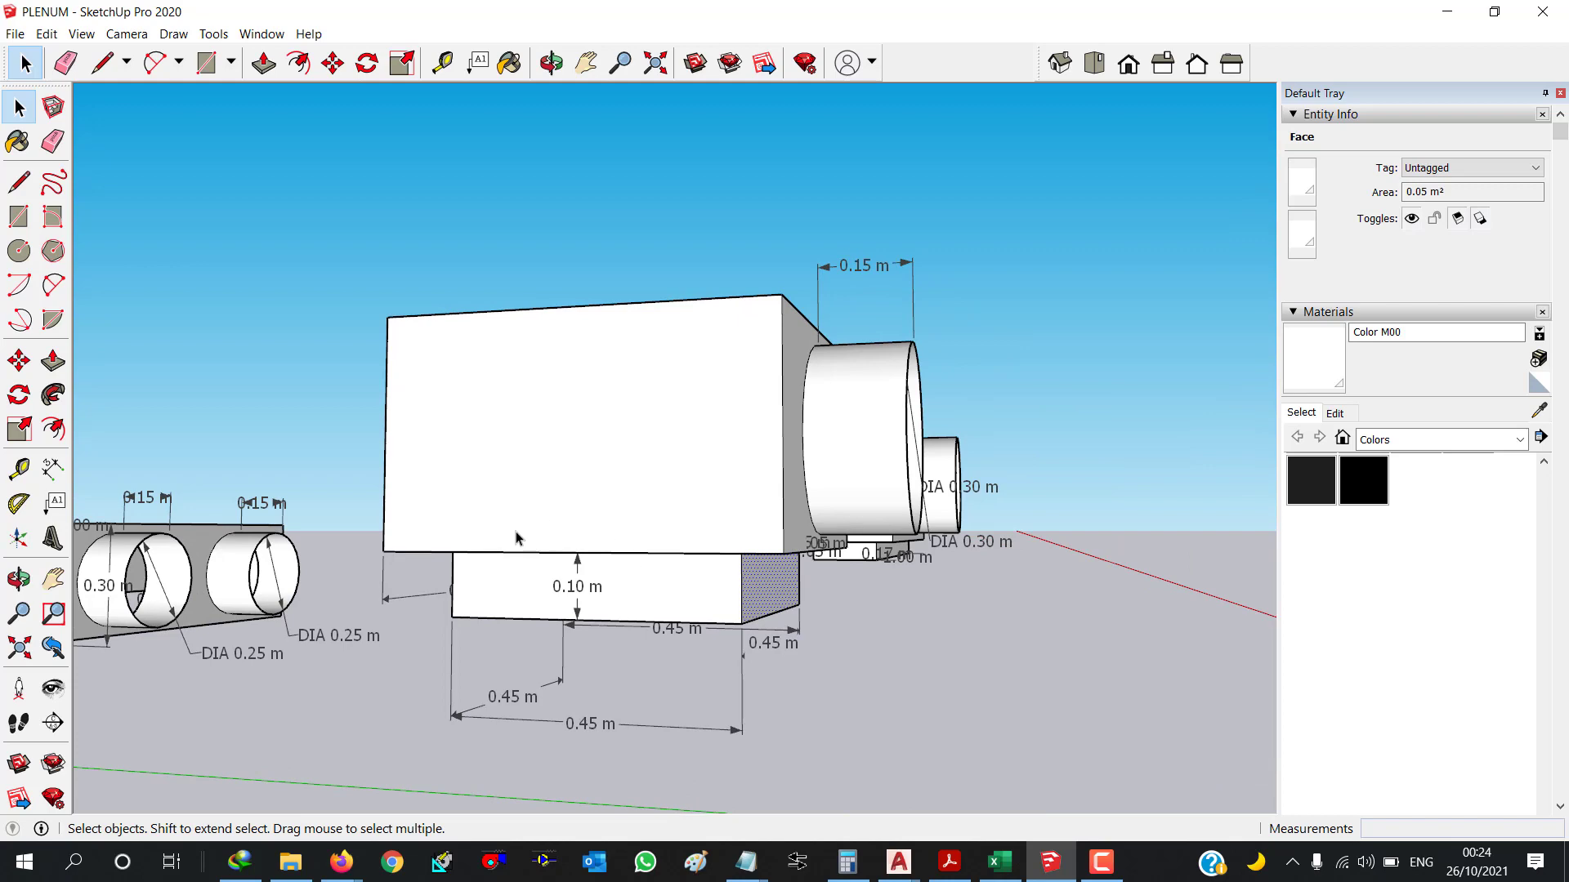
pyautogui.moveTo(515, 538); pyautogui.dragTo(611, 380)
pyautogui.scroll(2, 587, 369)
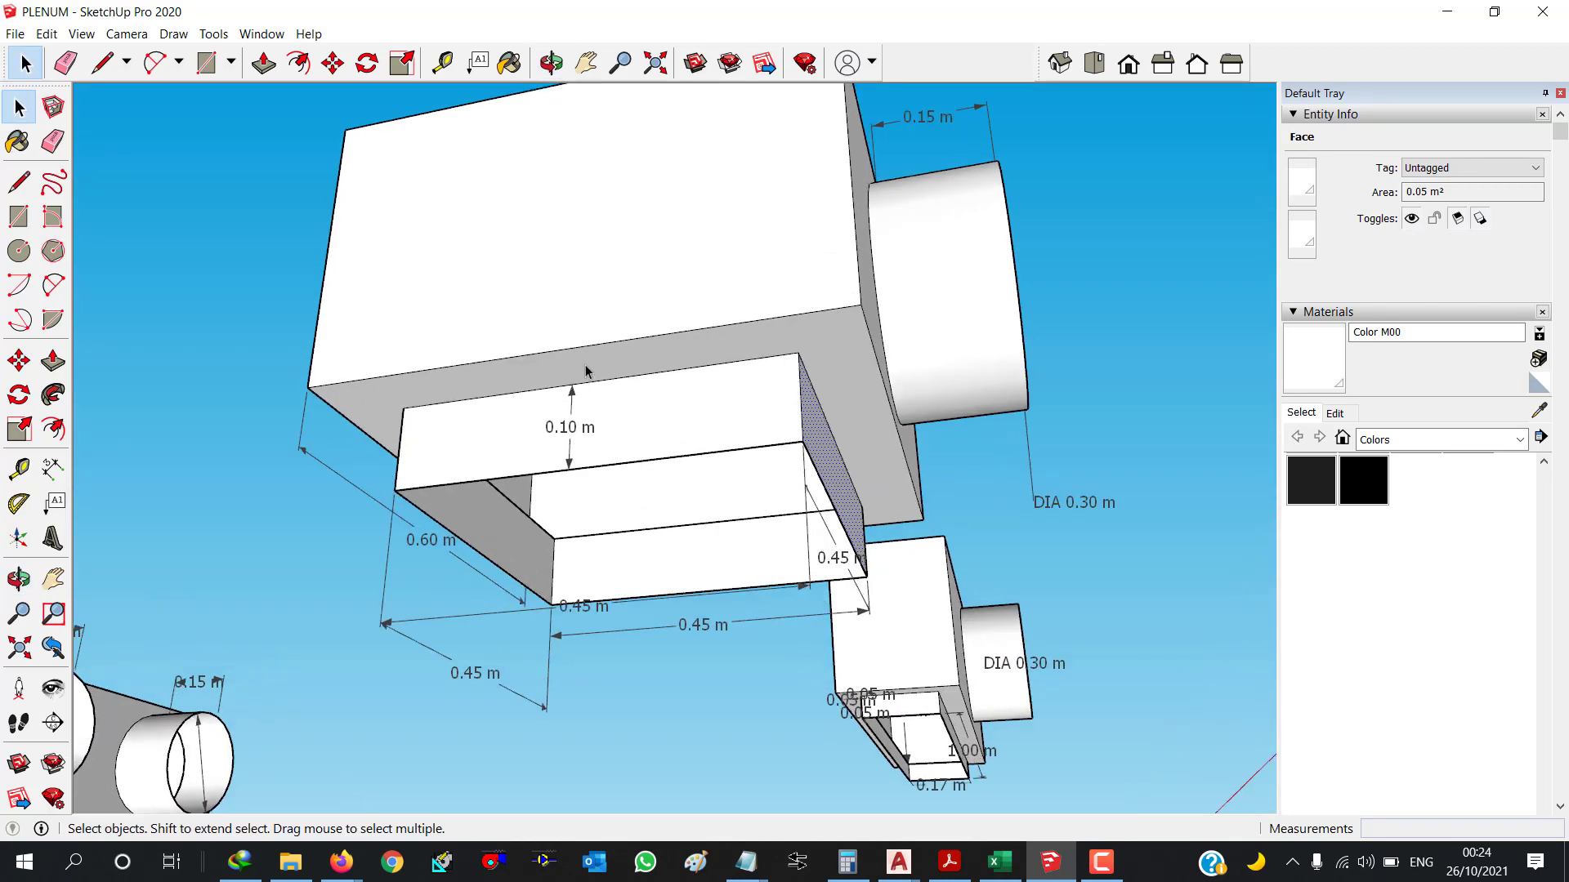
pyautogui.click(594, 357)
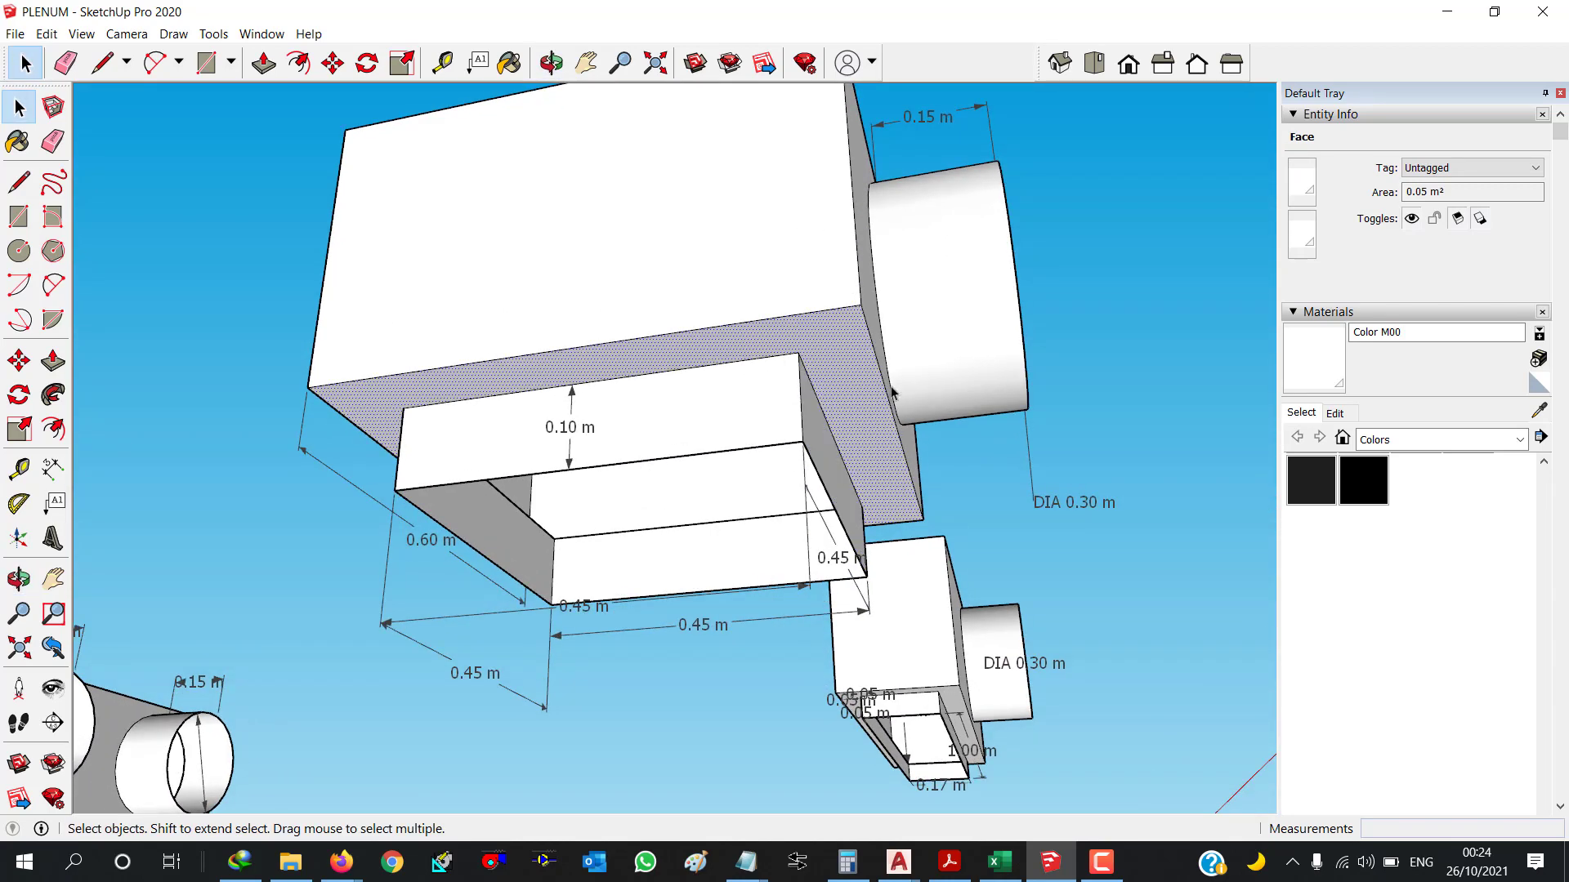
pyautogui.click(721, 326)
pyautogui.scroll(-5, 719, 327)
pyautogui.moveTo(714, 441); pyautogui.dragTo(745, 606)
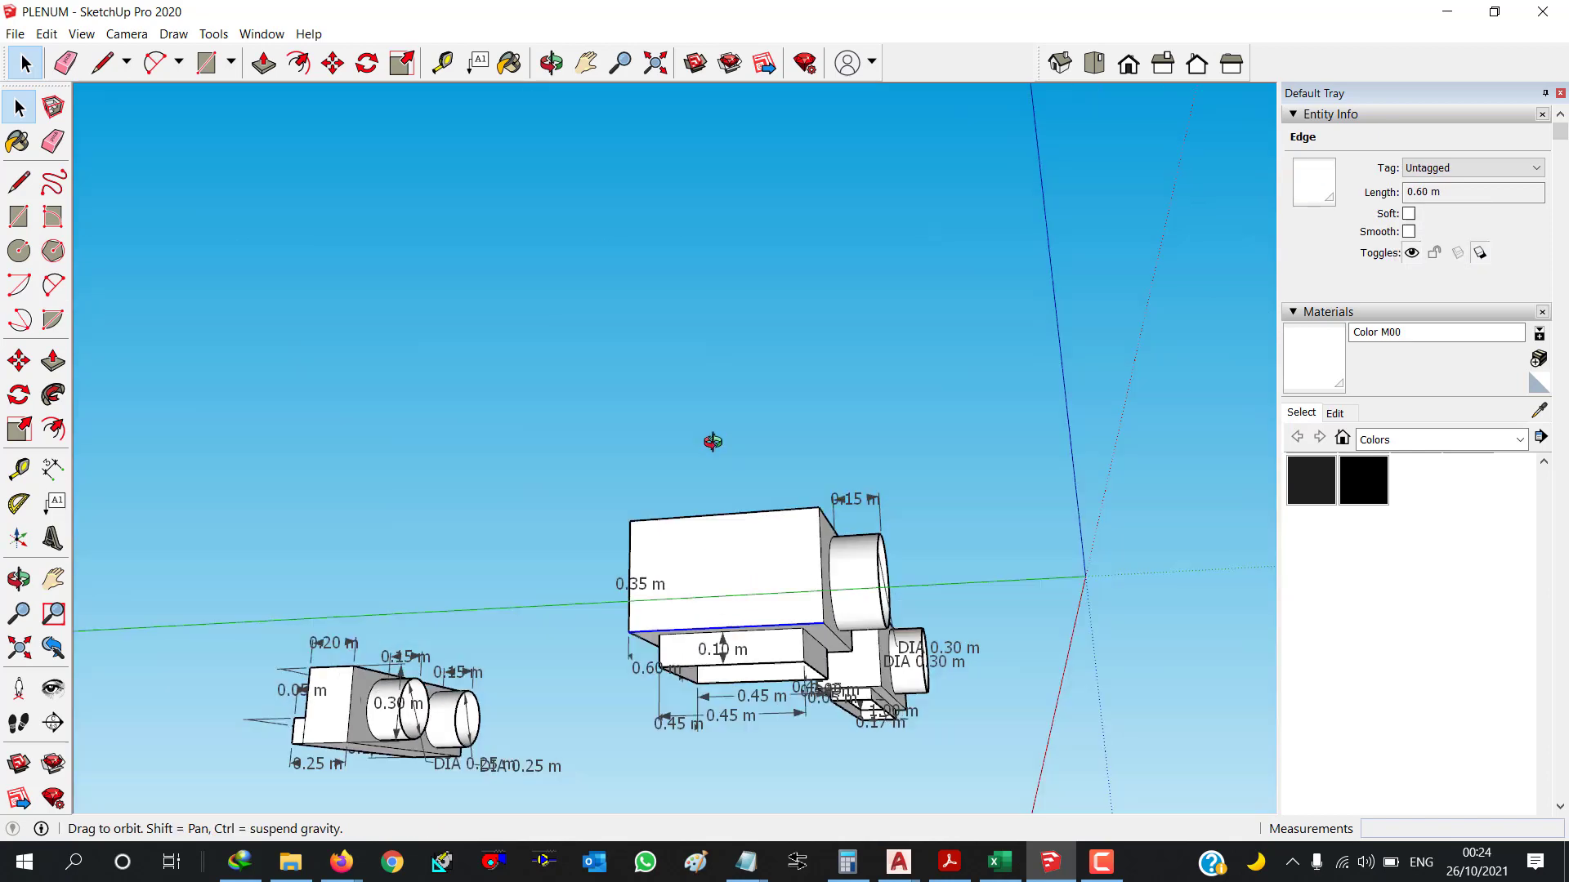
pyautogui.click(752, 635)
# Examine the bottom collar's 0.45 m edge, the L-shaped underside face and the large box's front face
pyautogui.moveTo(783, 697); pyautogui.dragTo(725, 599)
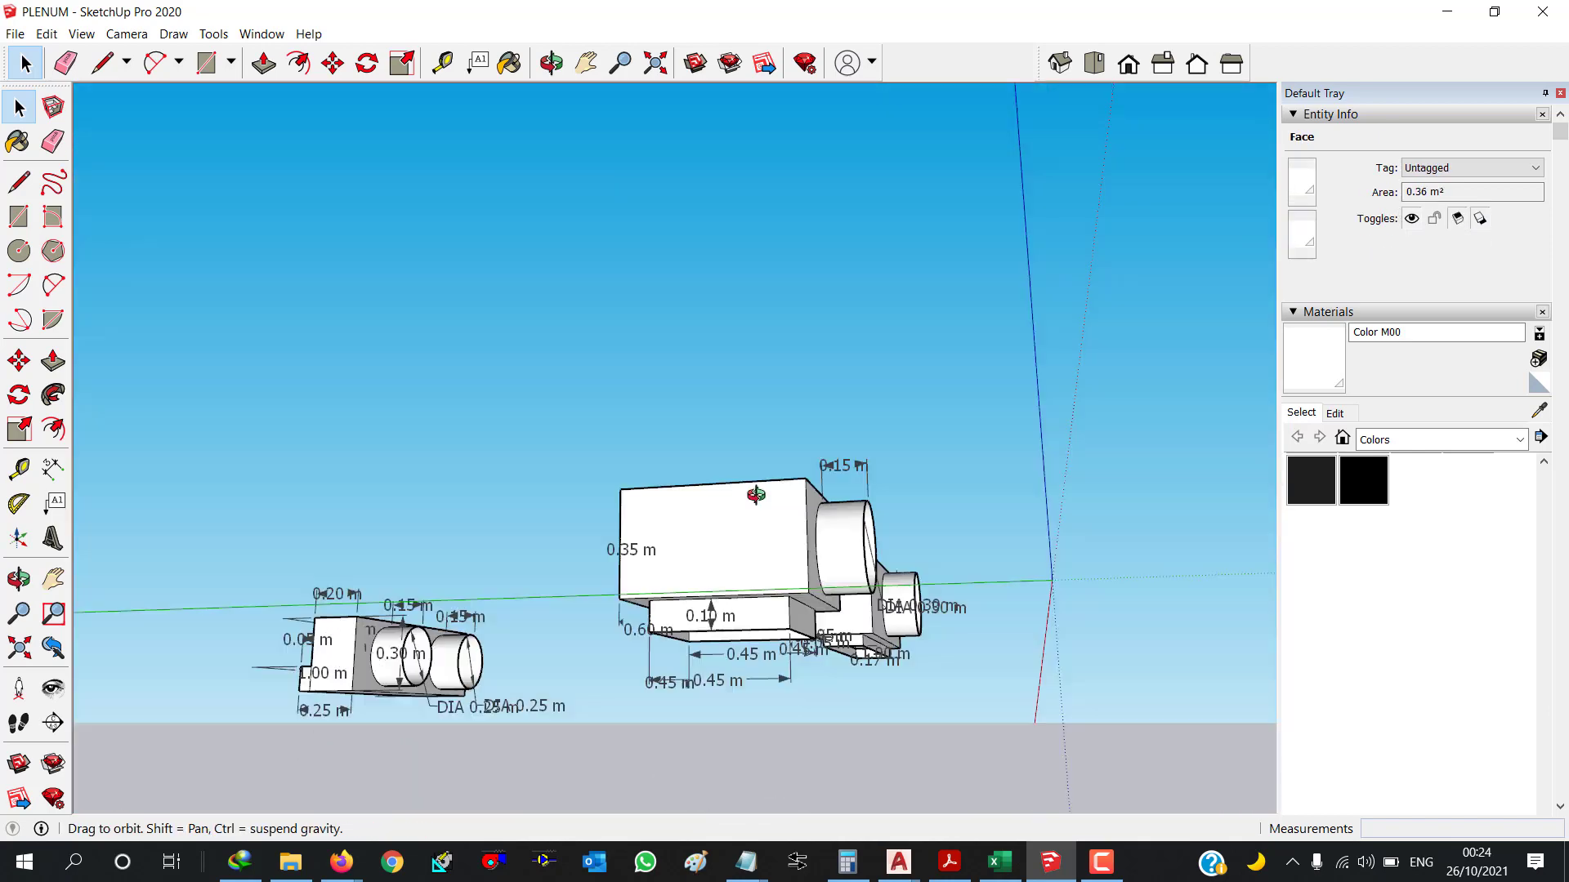
pyautogui.scroll(2, 724, 589)
pyautogui.scroll(2, 784, 564)
pyautogui.scroll(2, 842, 531)
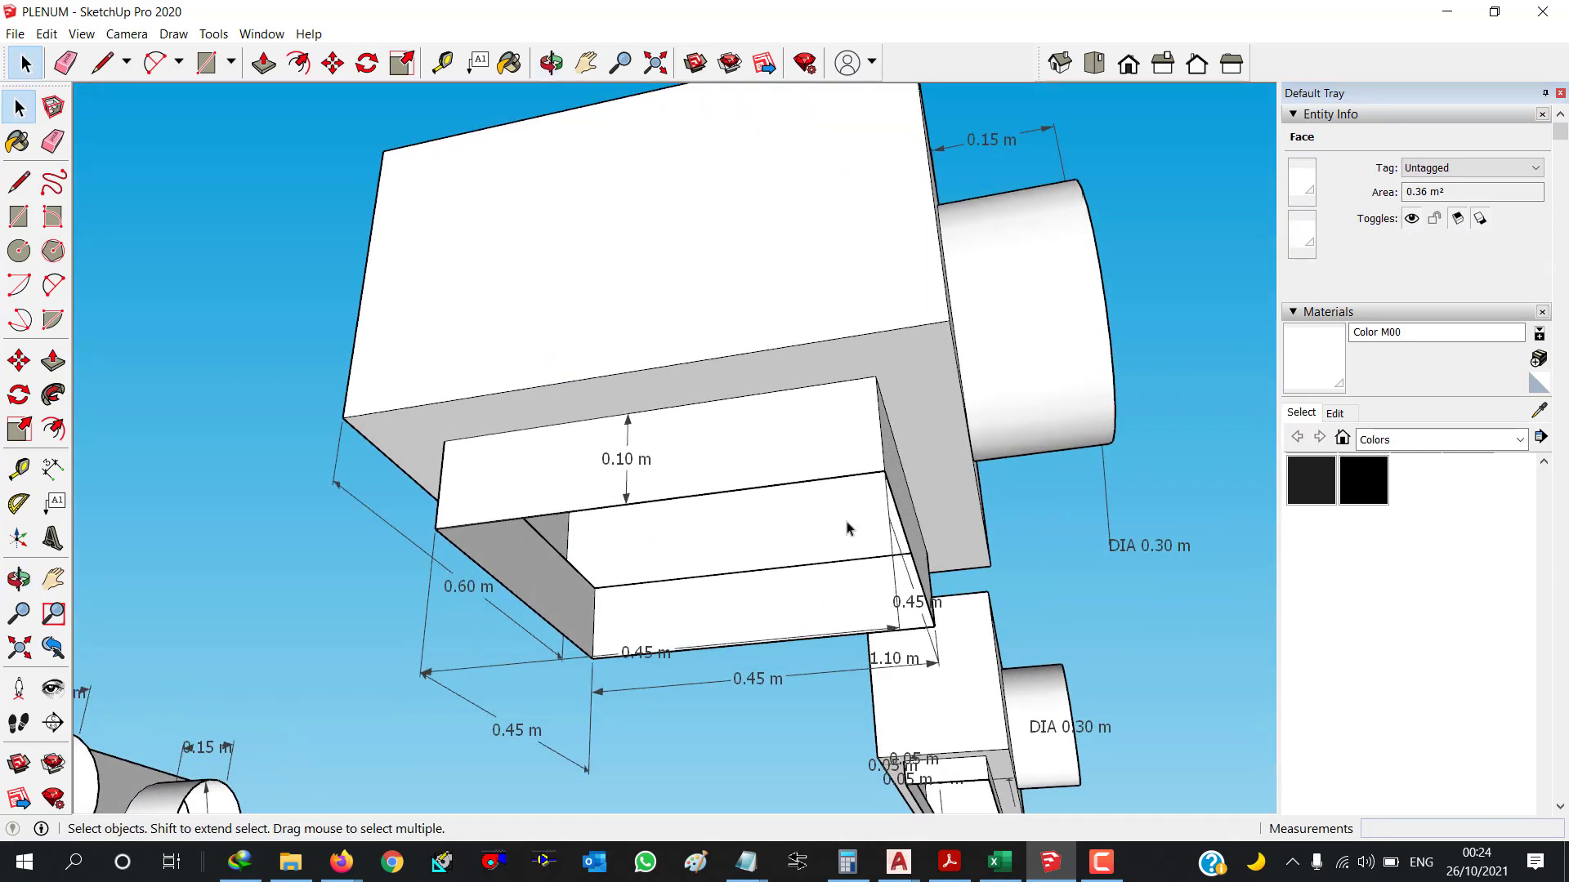
pyautogui.click(858, 482)
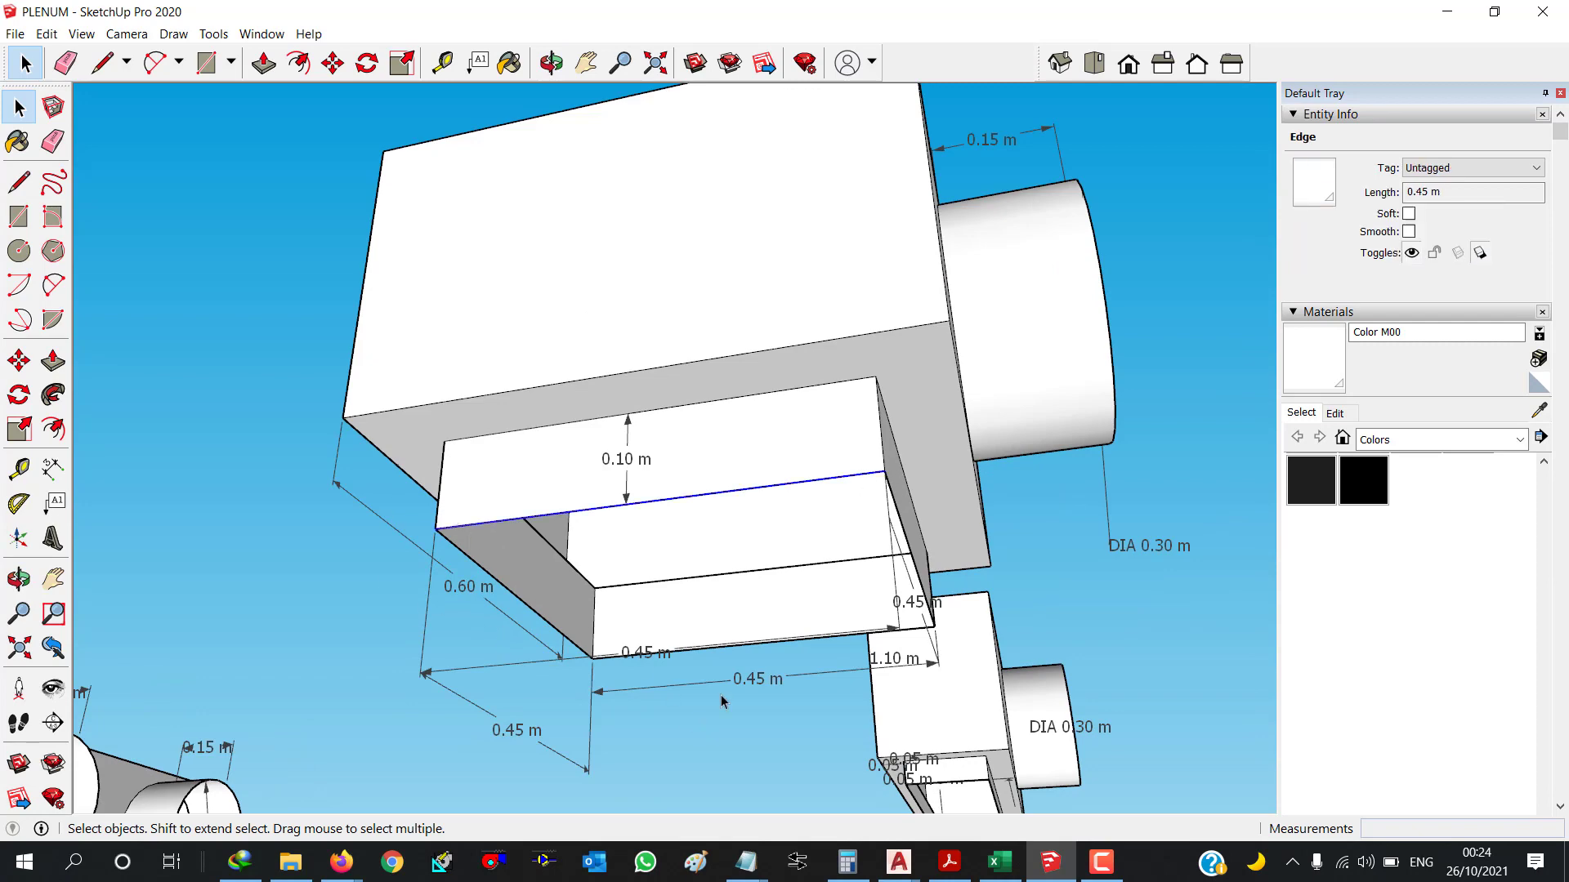
pyautogui.click(917, 369)
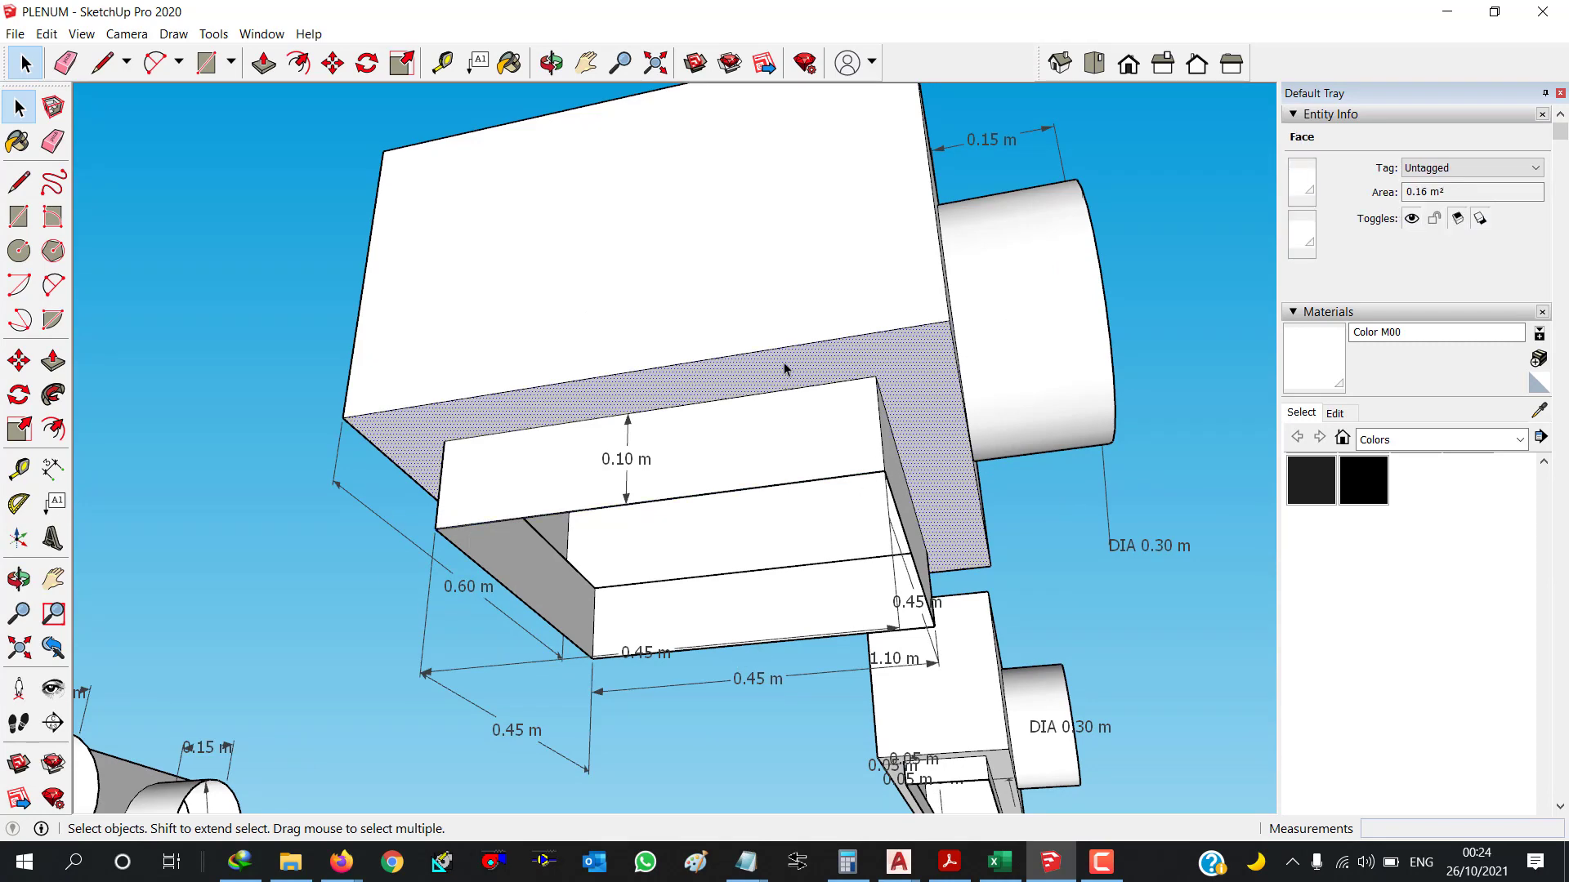
pyautogui.scroll(-3, 821, 375)
pyautogui.moveTo(746, 253); pyautogui.dragTo(947, 584)
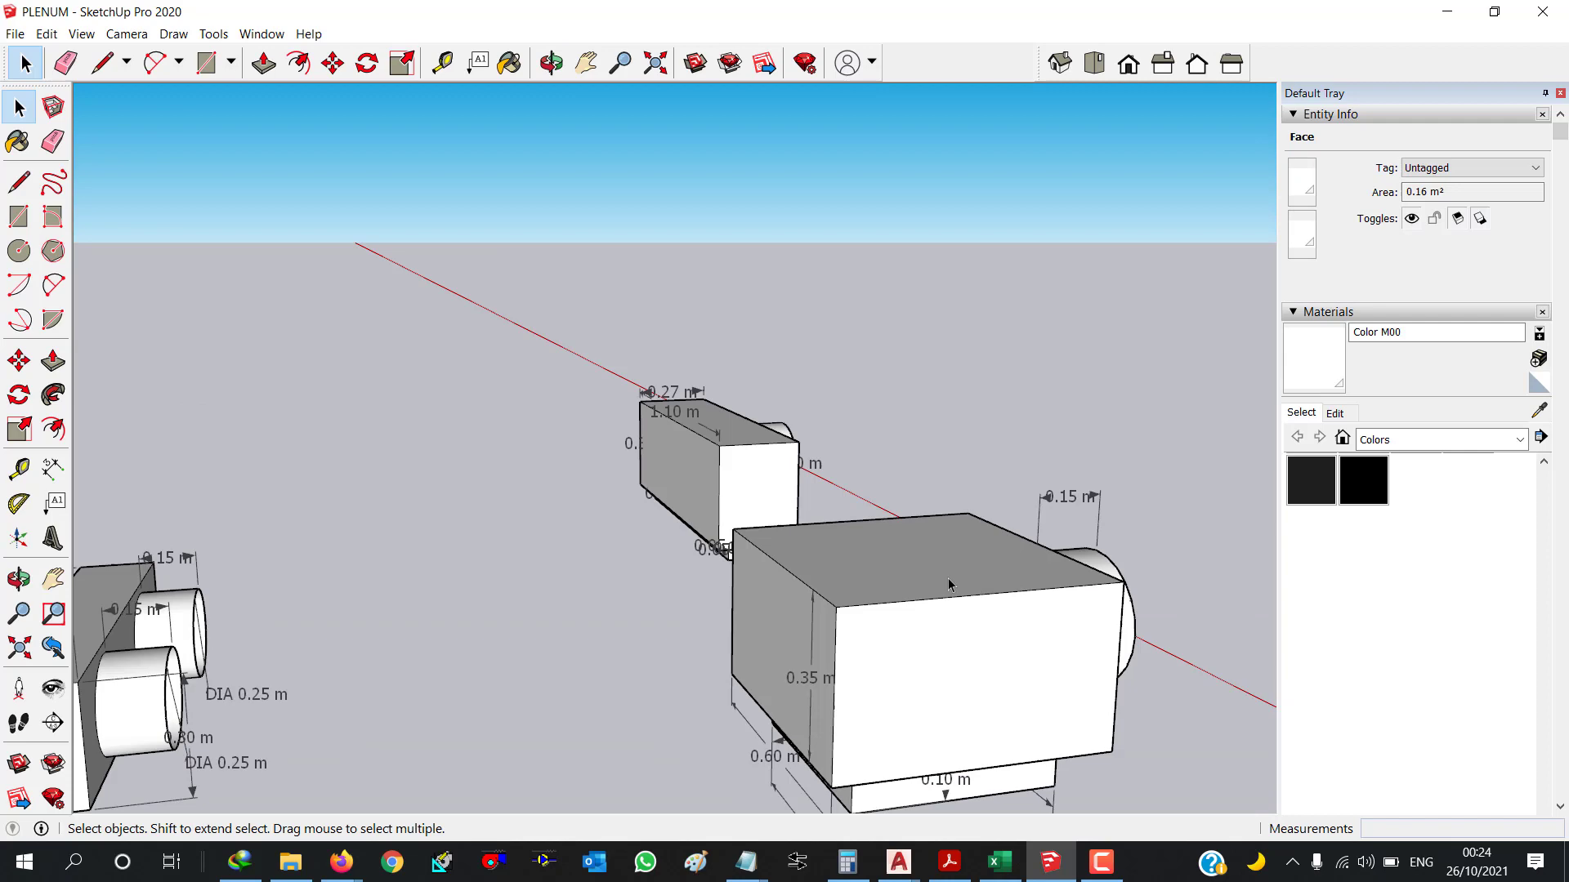
pyautogui.click(949, 667)
# Orbit above both boxes and inspect the cylindrical duct surface
pyautogui.moveTo(949, 667)
pyautogui.mouseDown()
pyautogui.moveTo(738, 555)
pyautogui.moveTo(501, 505)
pyautogui.moveTo(511, 544)
pyautogui.mouseUp()
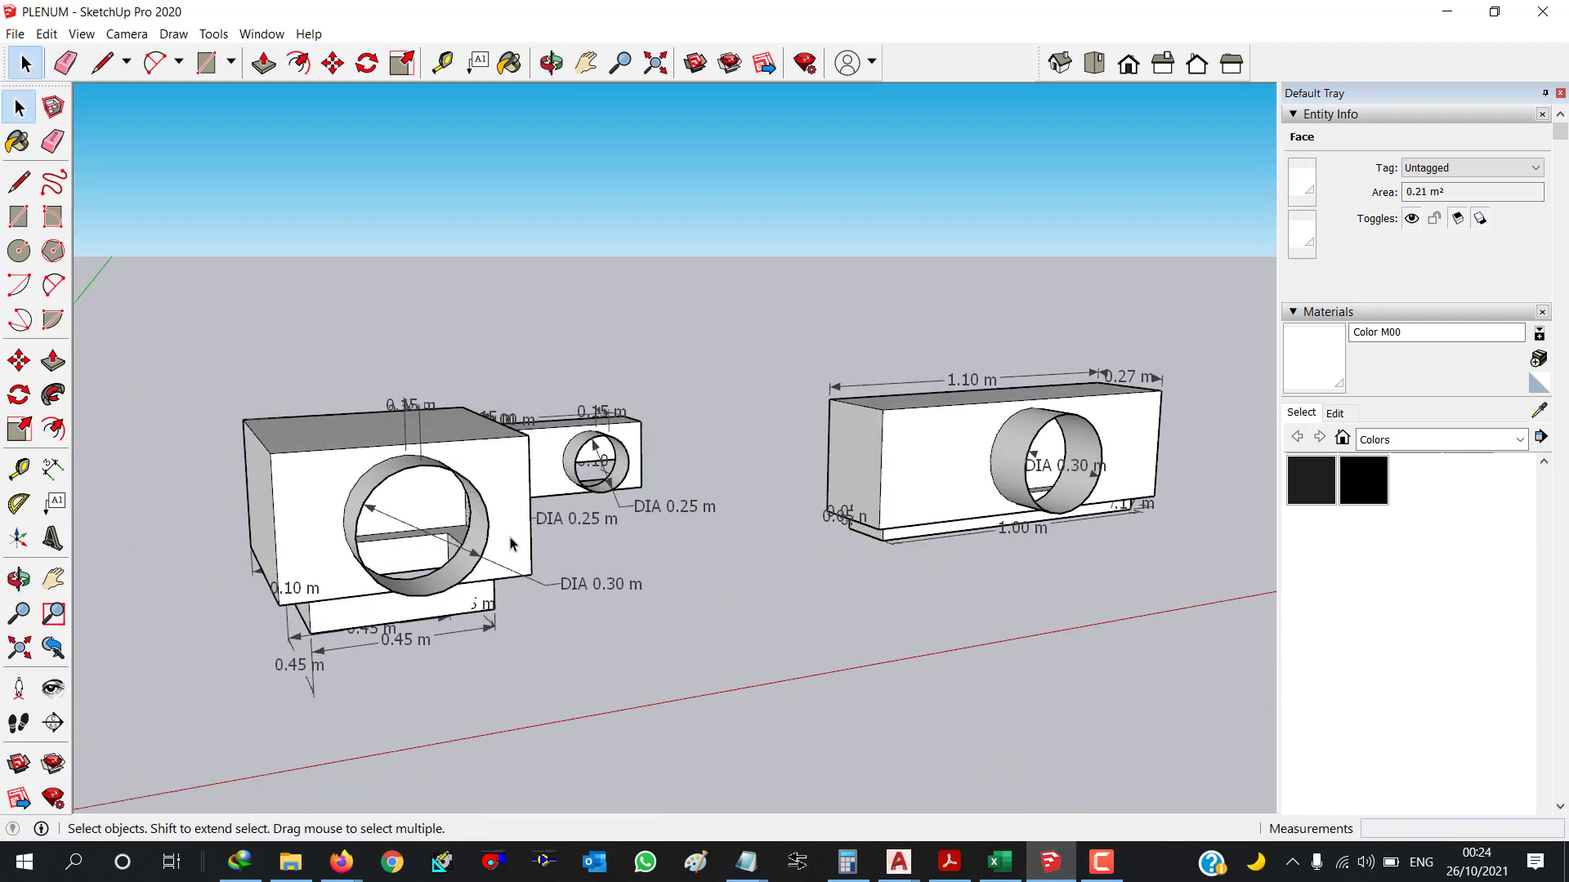
pyautogui.scroll(2, 511, 543)
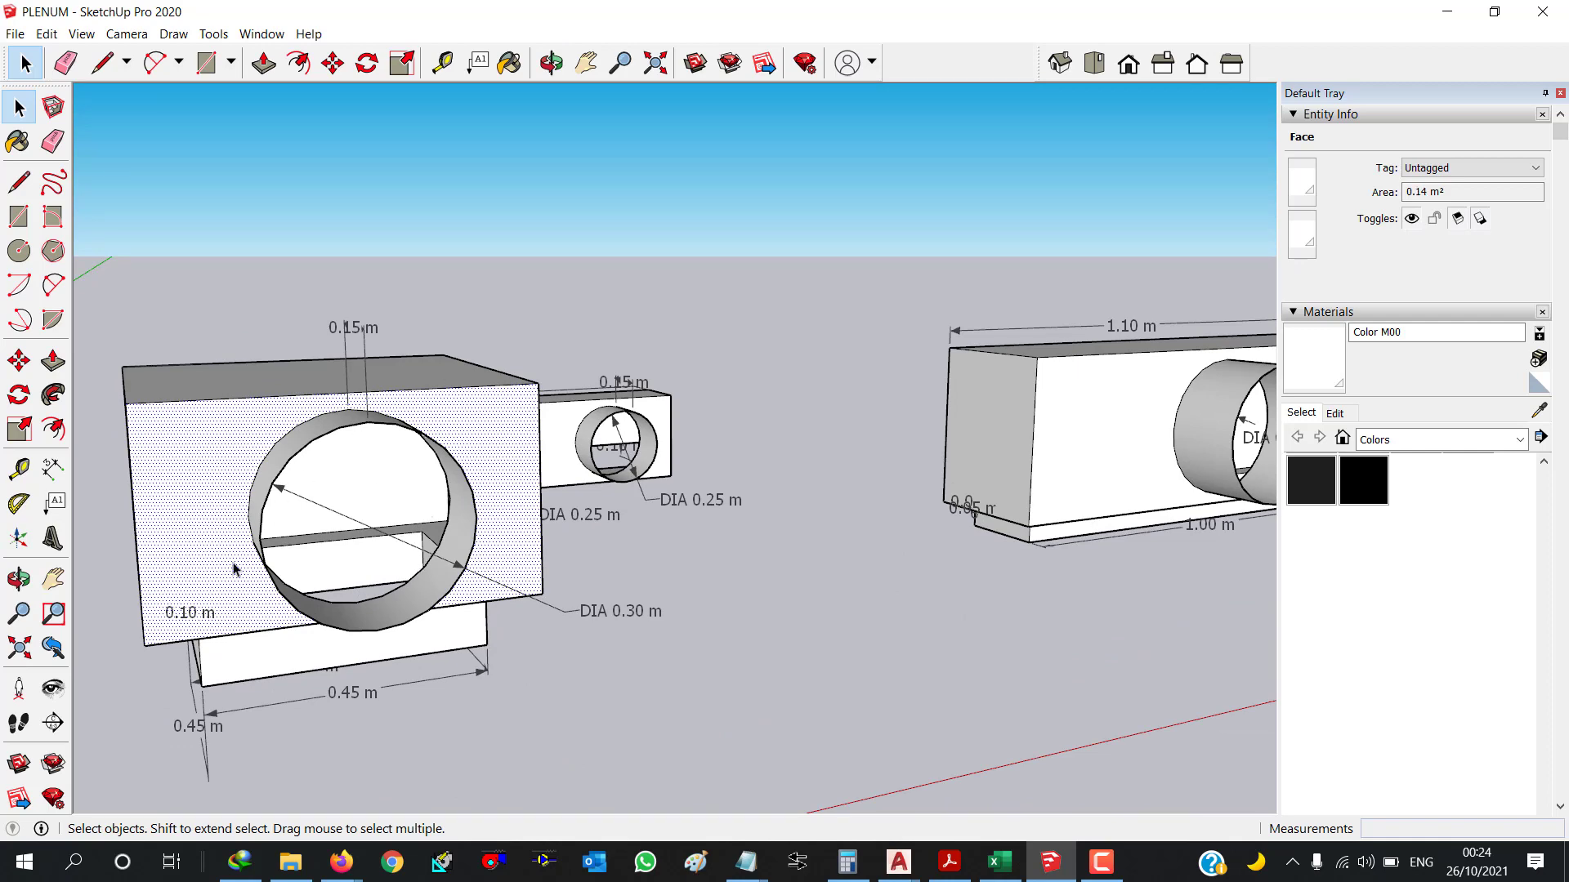
pyautogui.moveTo(235, 570); pyautogui.dragTo(411, 594)
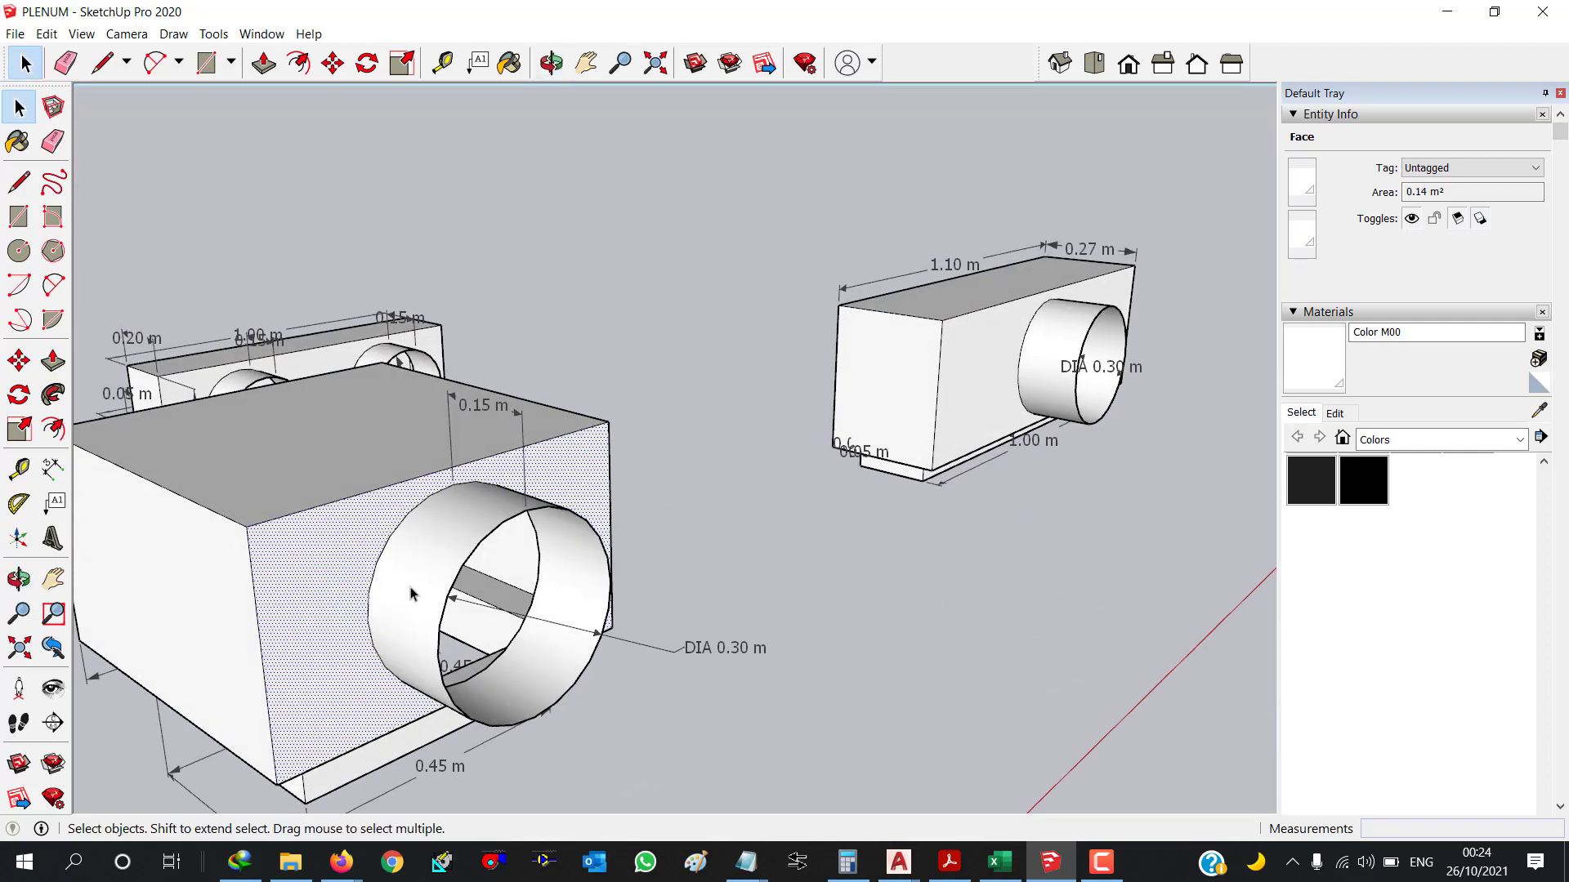
pyautogui.click(411, 594)
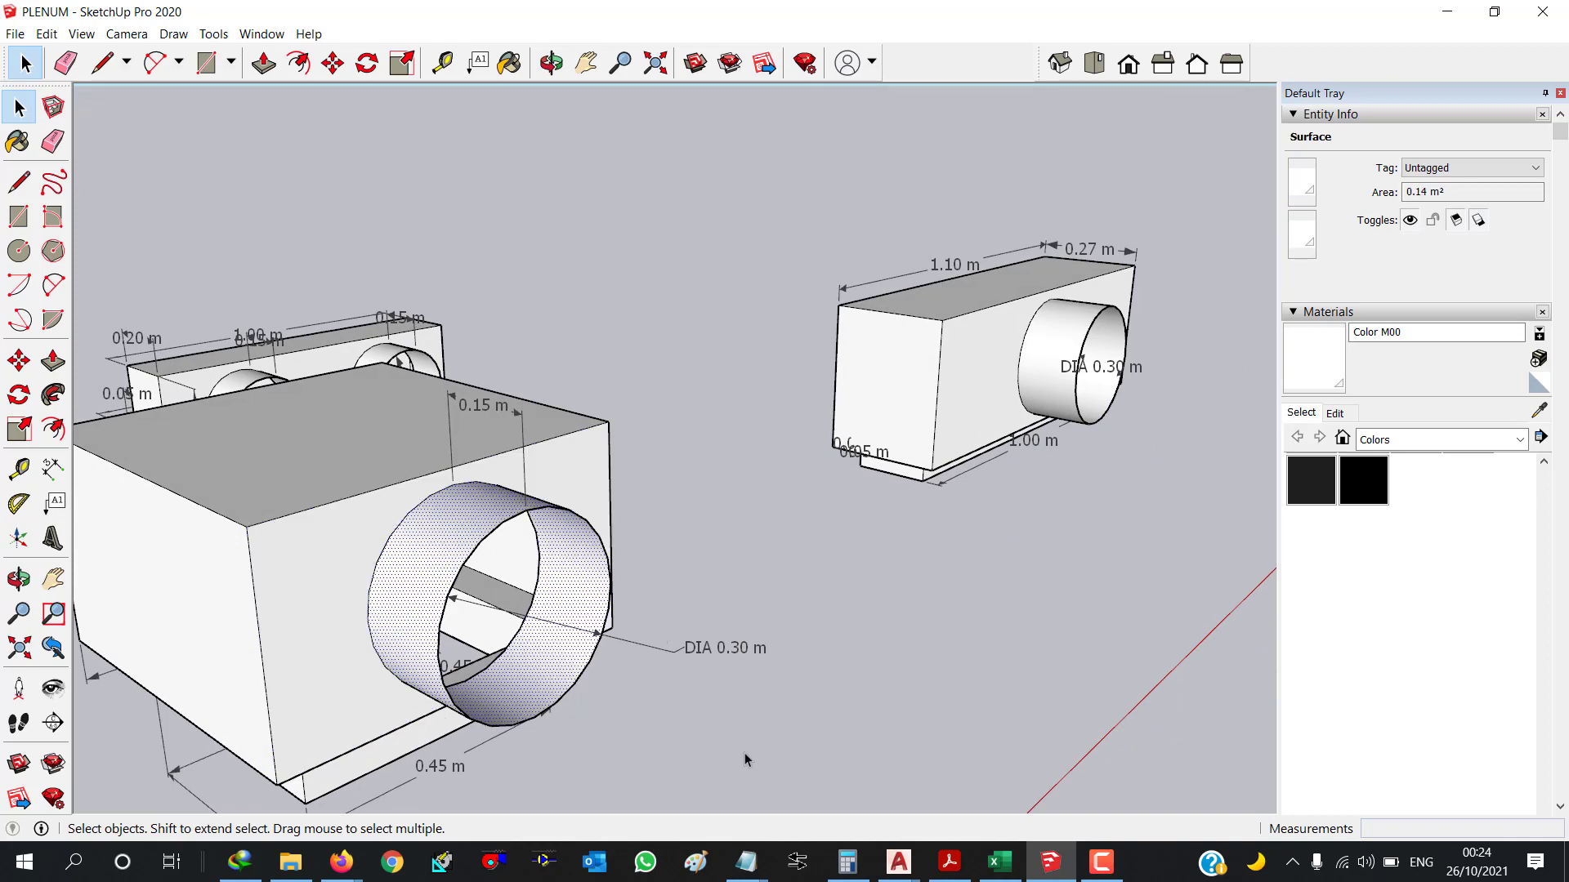
pyautogui.click(707, 743)
# Delete the duct's circular end face so the duct is left open
pyautogui.press('l')
pyautogui.click(512, 724)
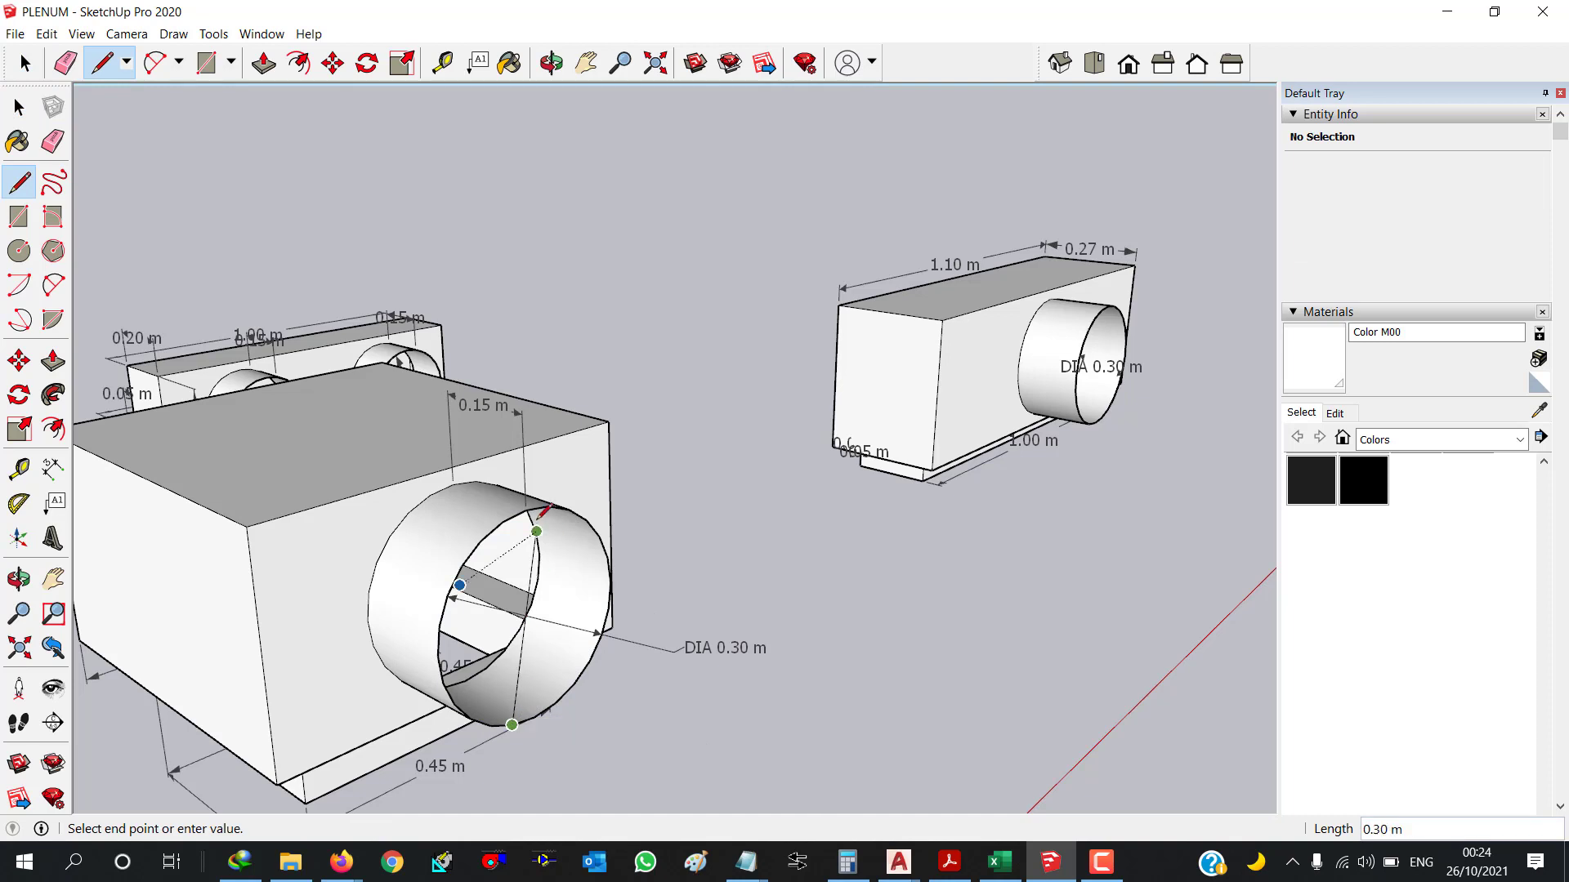
pyautogui.click(545, 509)
pyautogui.press('space')
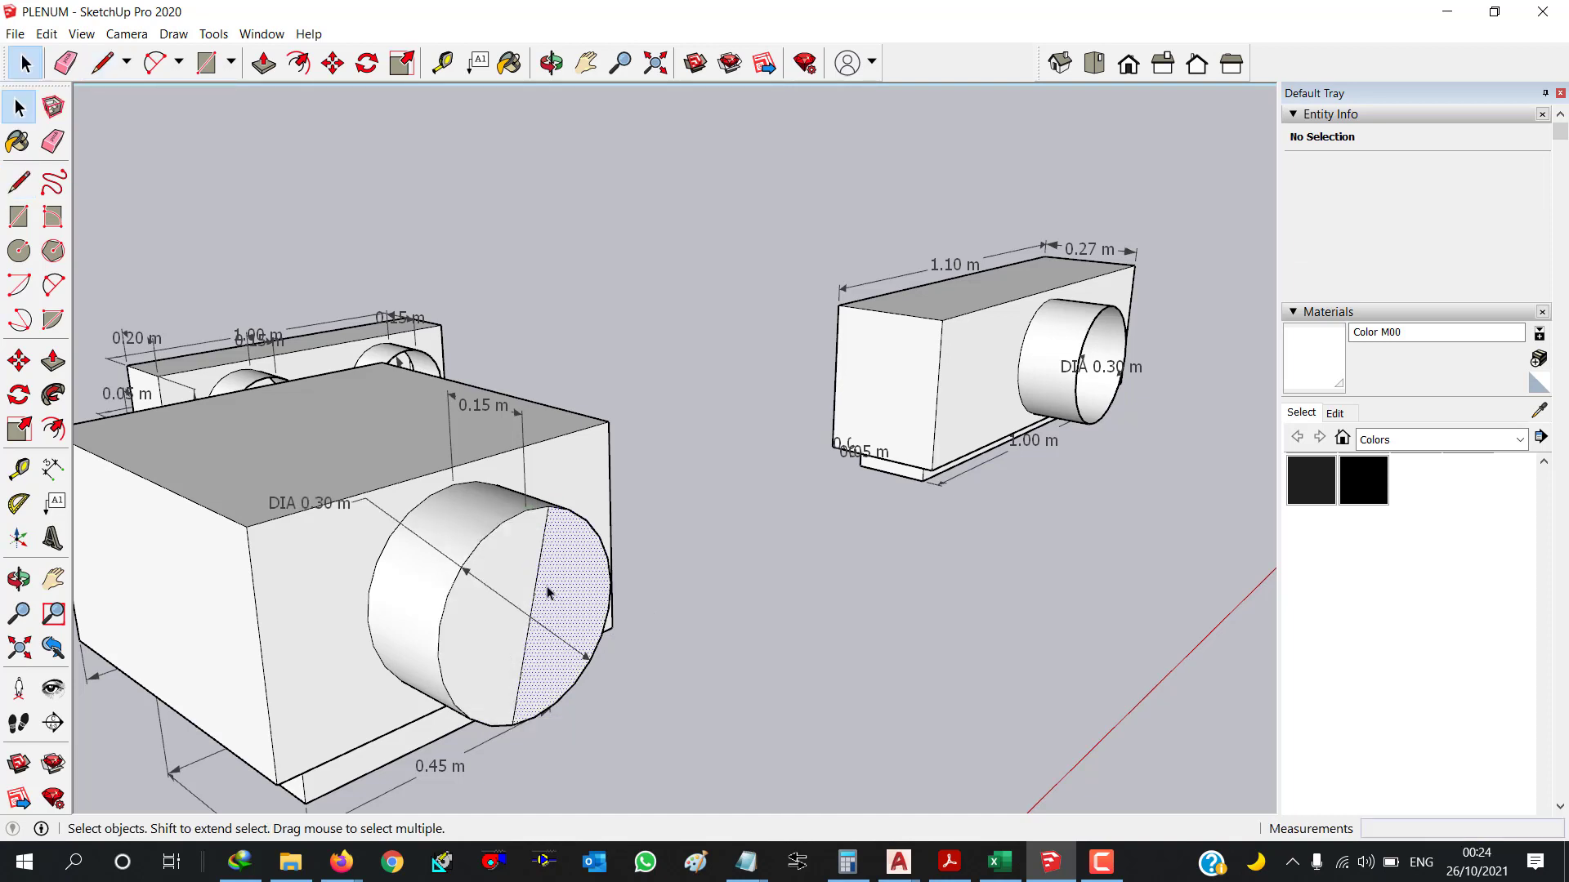
pyautogui.click(548, 592)
pyautogui.press('e')
pyautogui.click(546, 587)
pyautogui.press('space')
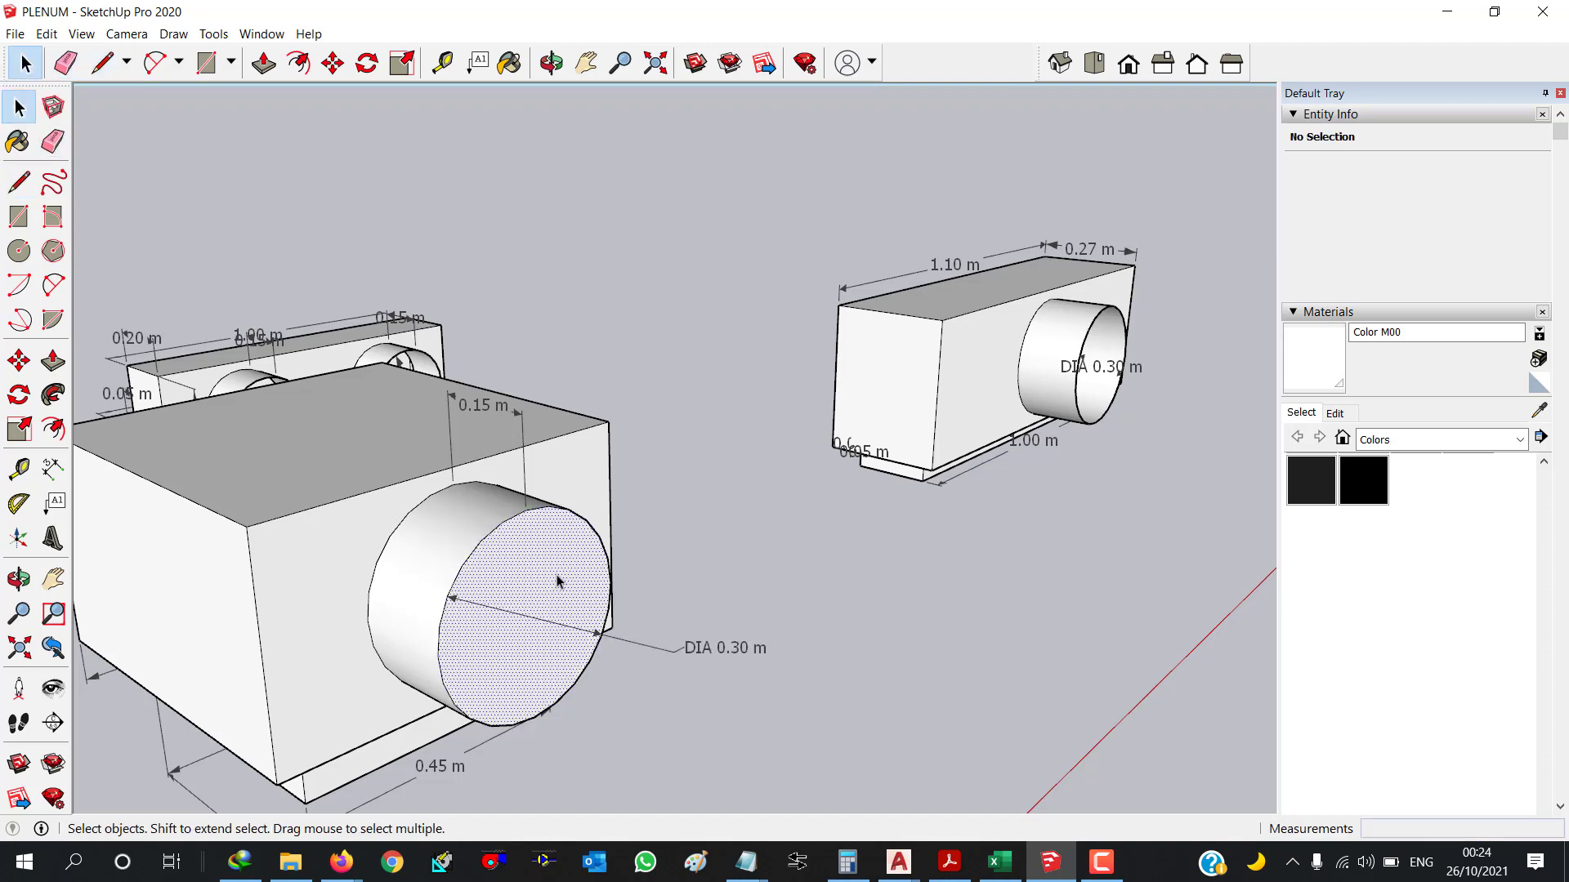
pyautogui.click(570, 666)
pyautogui.press('Delete')
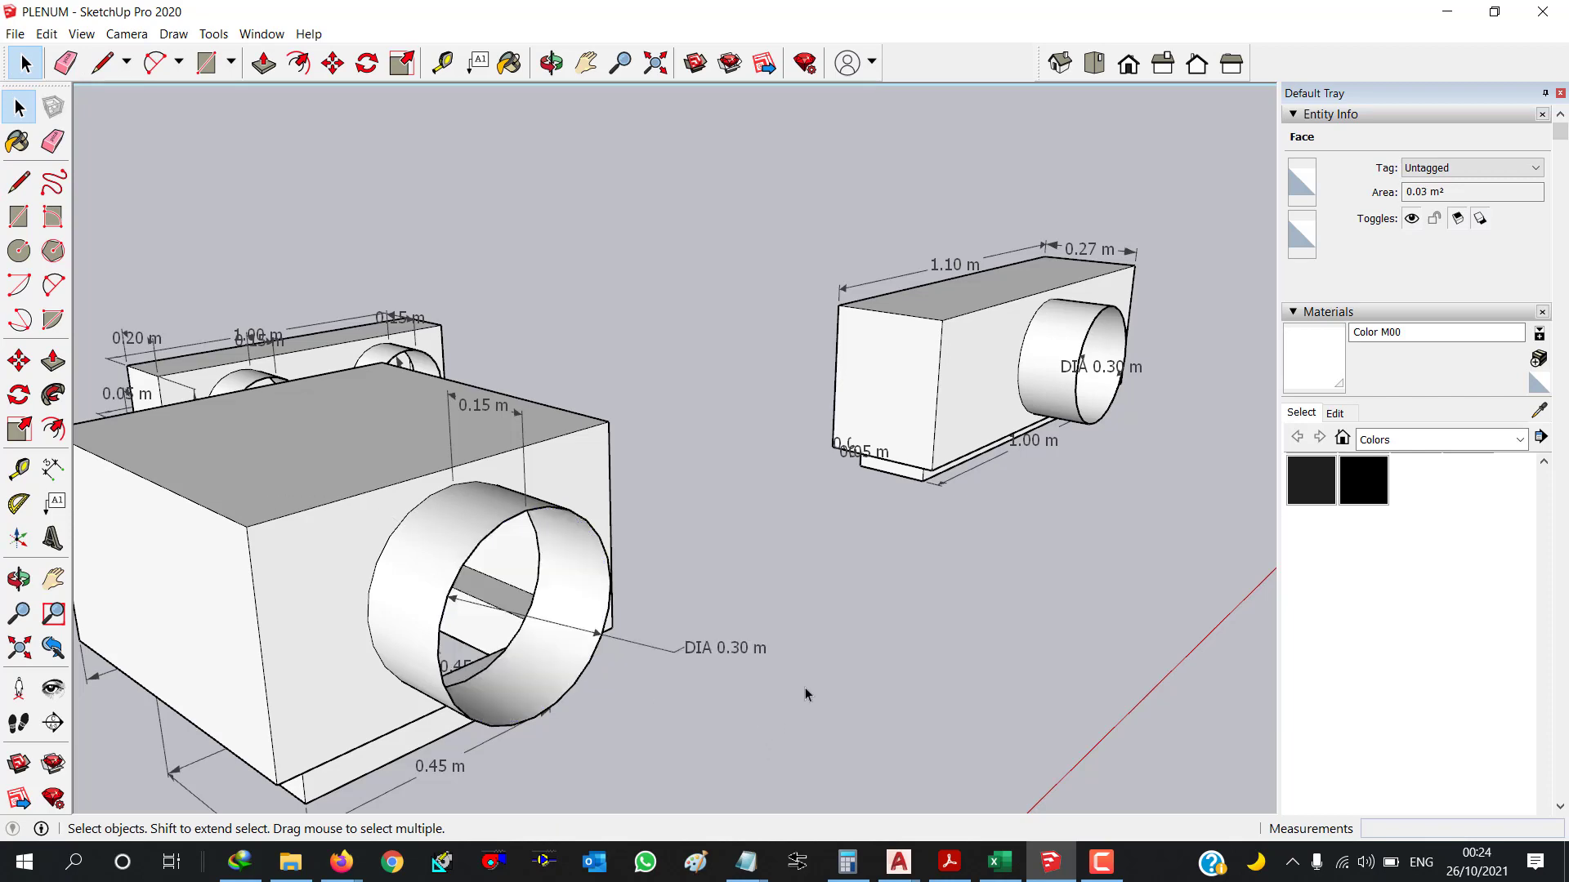
# Measure the total area of the plenum with its open duct: 1.61 m²
pyautogui.scroll(-3, 640, 599)
pyautogui.tripleClick(639, 599)
pyautogui.rightClick(640, 599)
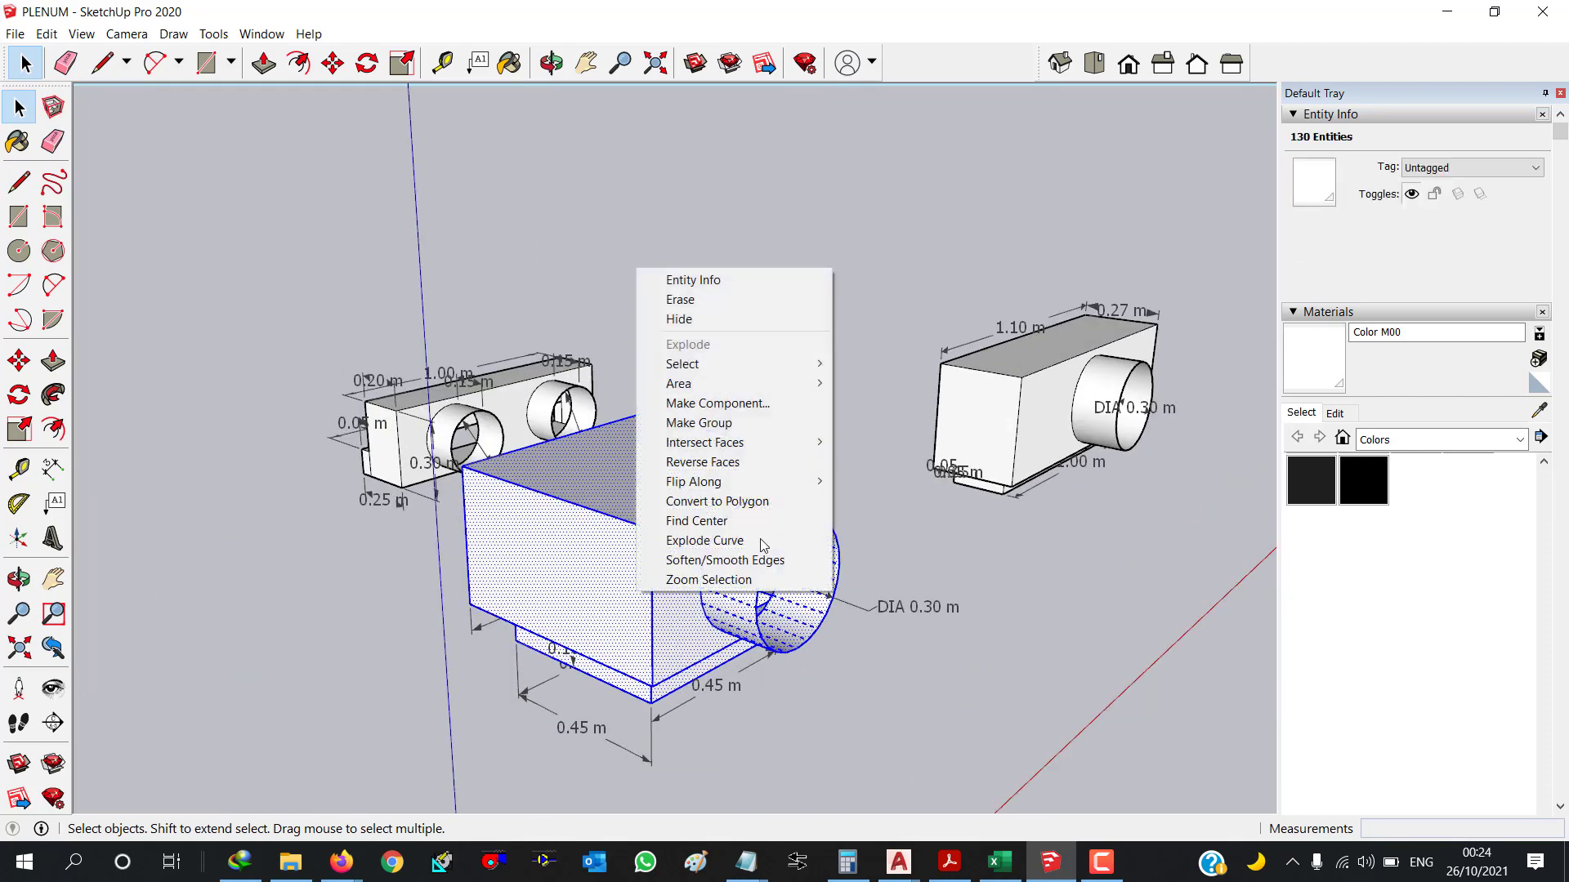
pyautogui.moveTo(729, 384)
pyautogui.click(866, 384)
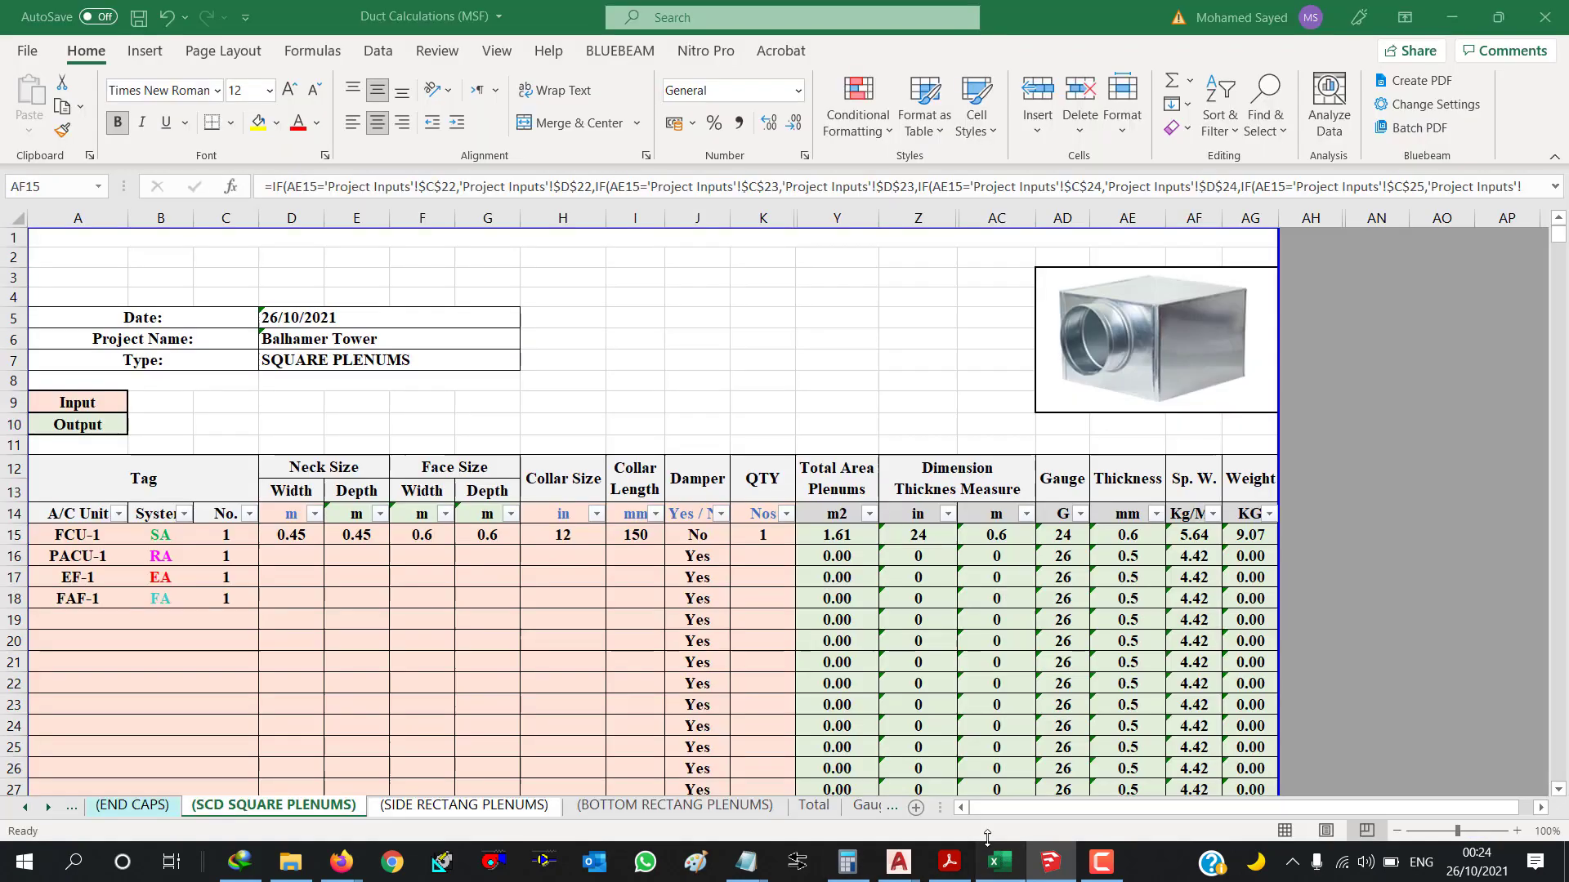
# Set FCU-1's damper J15 to Yes, raising its total area to 1.68 and weight to 9.47
pyautogui.click(1000, 861)
pyautogui.click(817, 542)
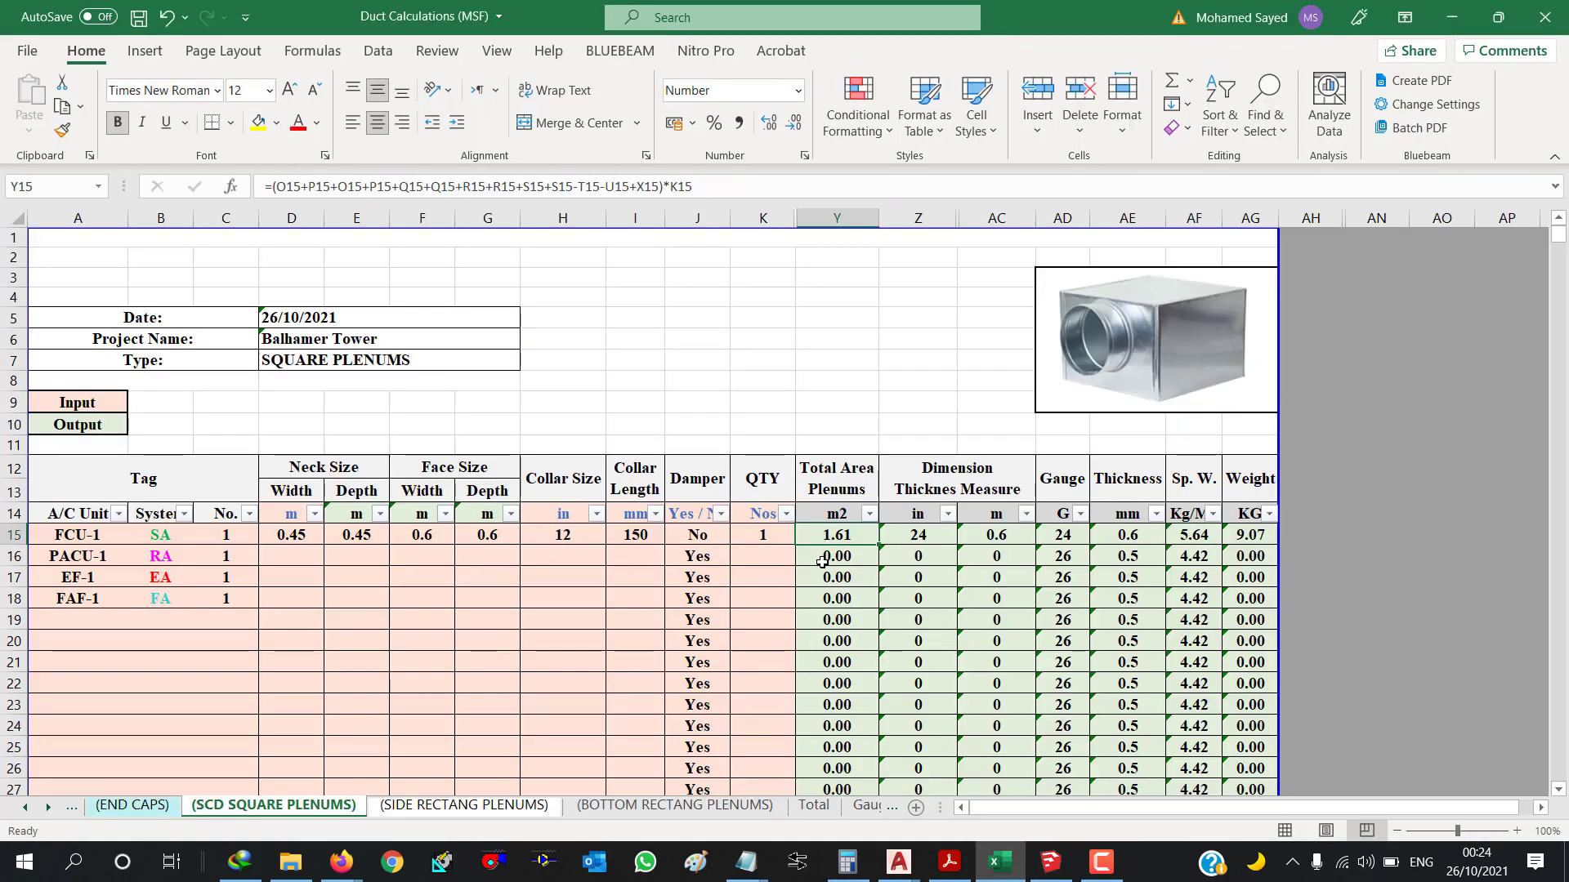
pyautogui.click(715, 535)
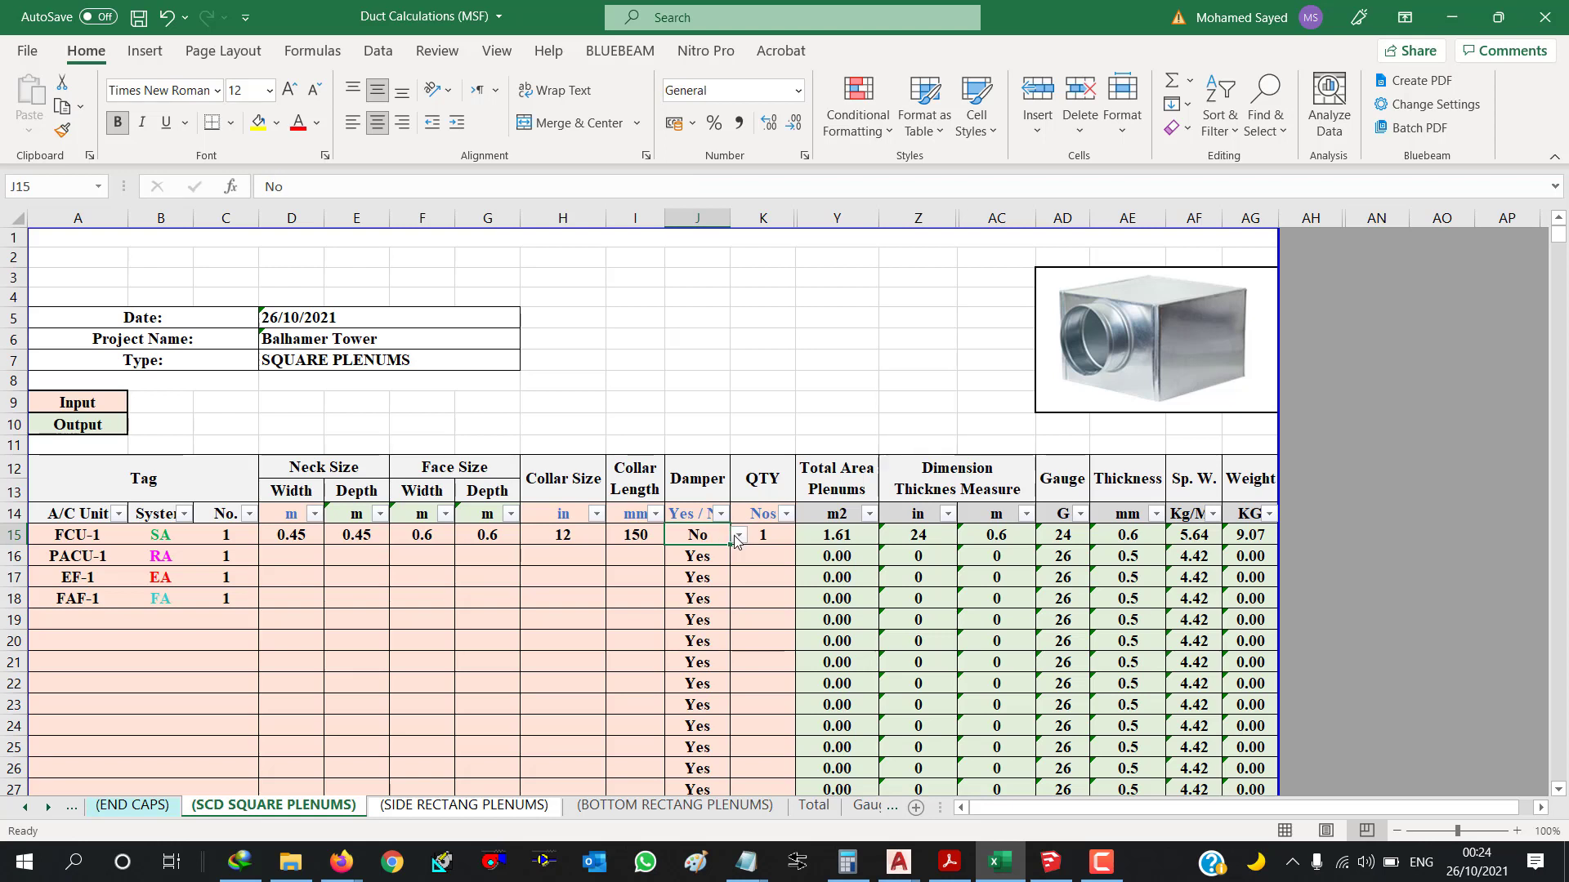
pyautogui.click(737, 534)
pyautogui.click(726, 554)
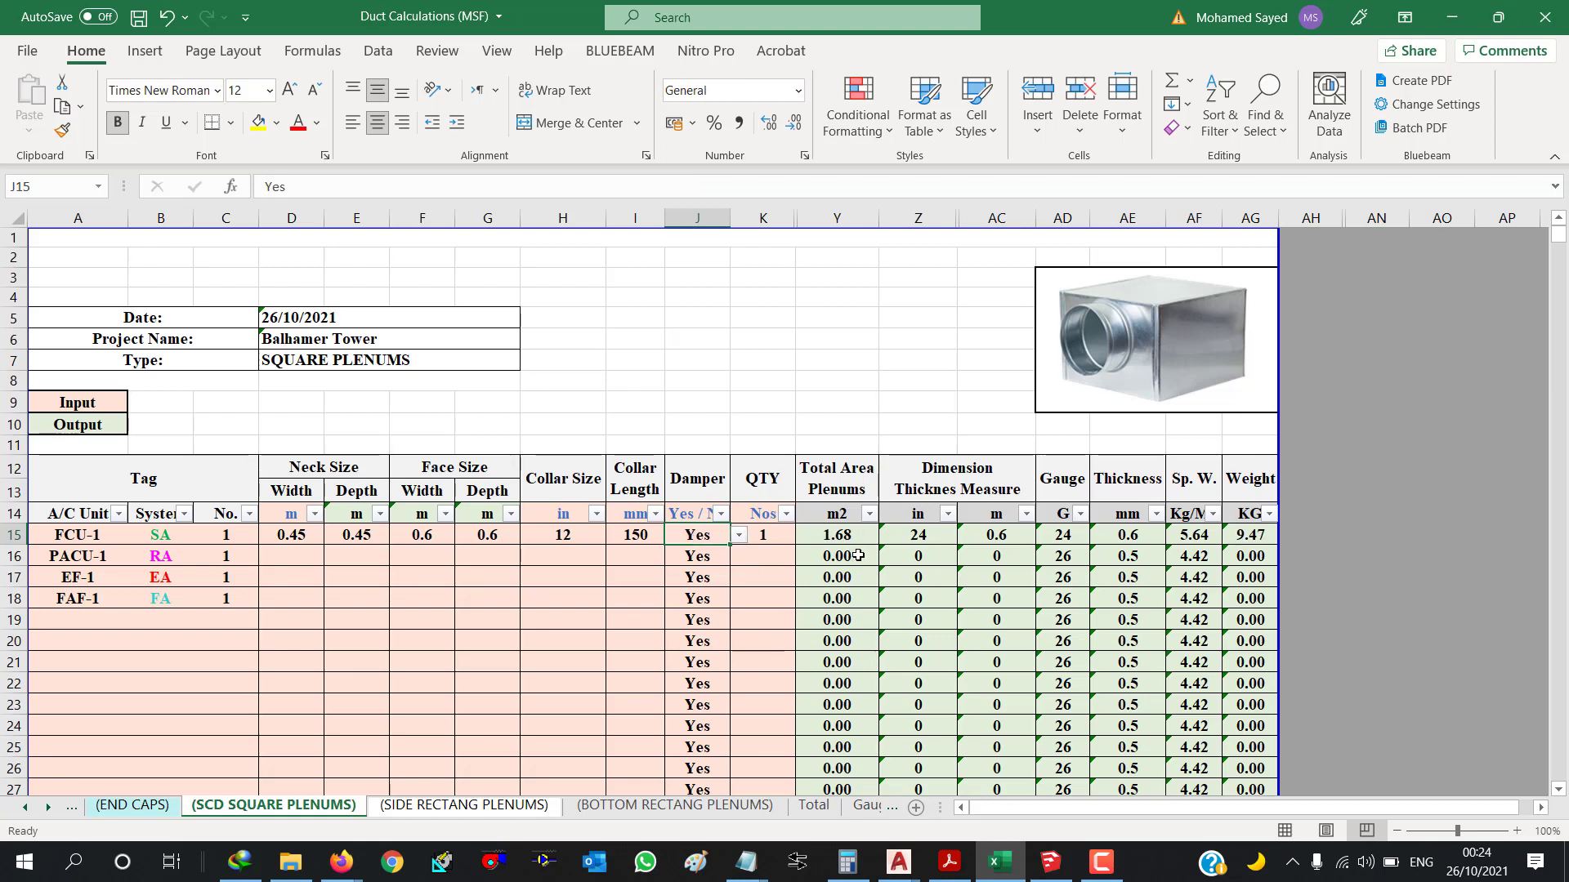
pyautogui.click(1010, 856)
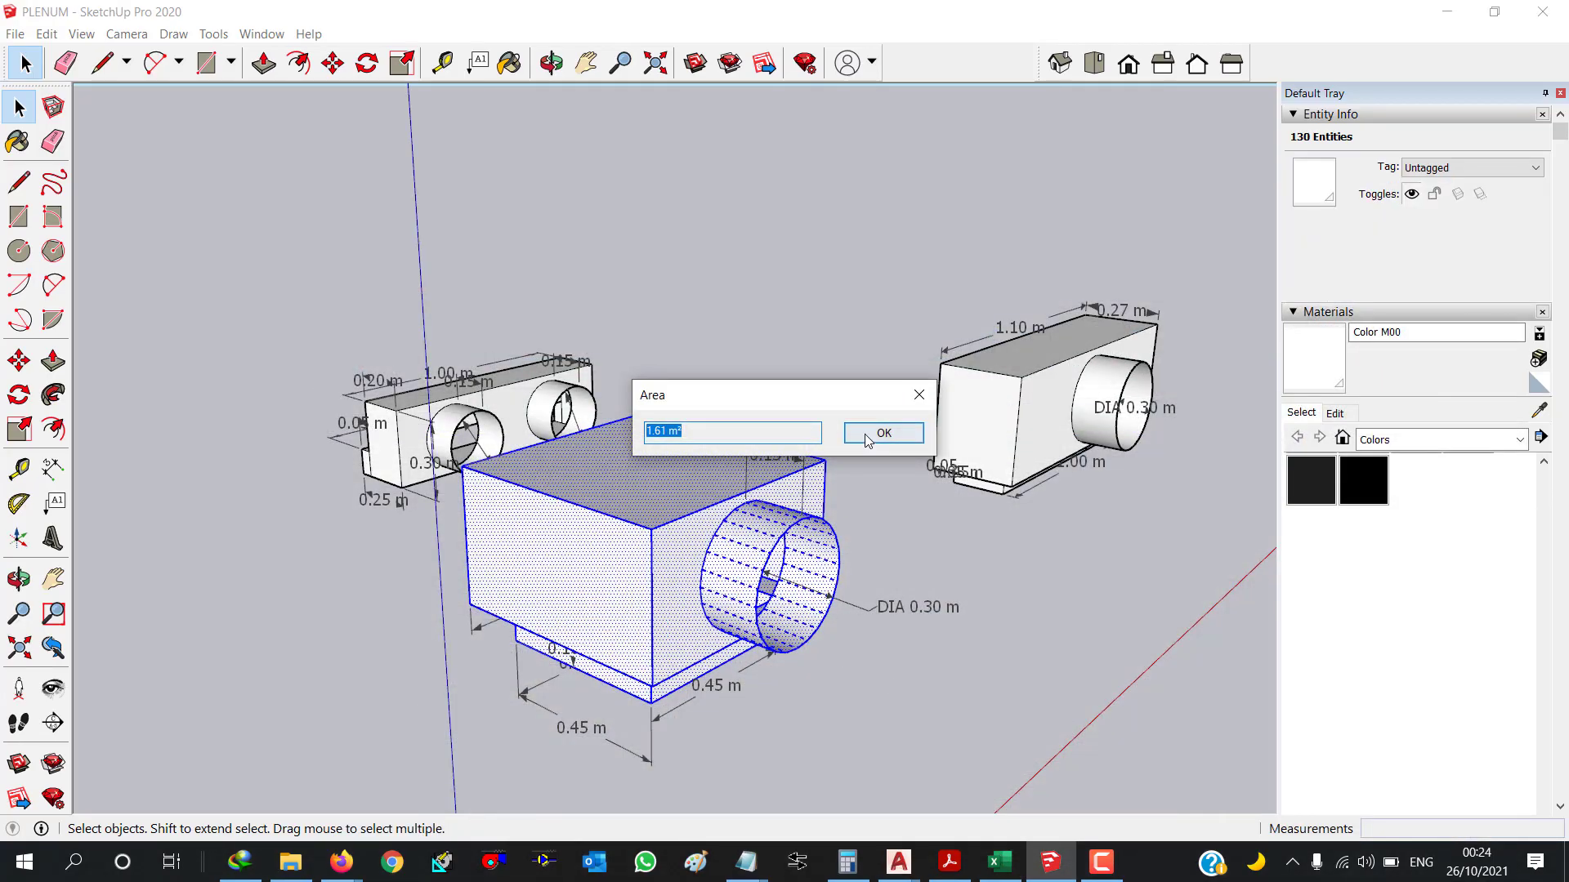
# Dismiss the 1.61 m² result and cap the duct end by drawing and erasing a line across it
pyautogui.click(871, 430)
pyautogui.click(884, 653)
pyautogui.press('l')
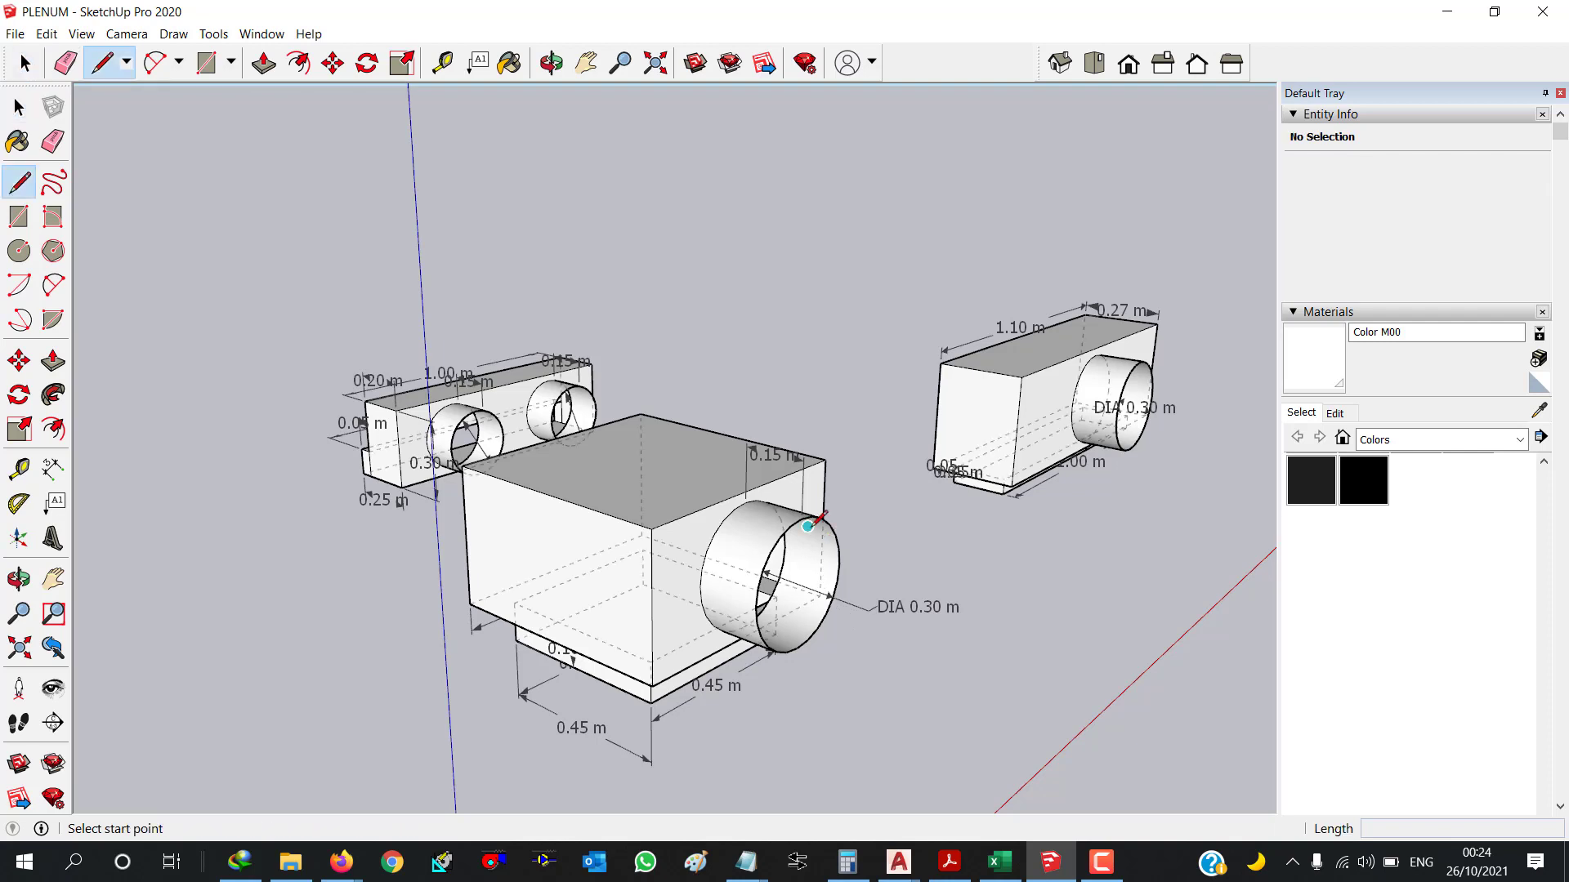
pyautogui.click(801, 518)
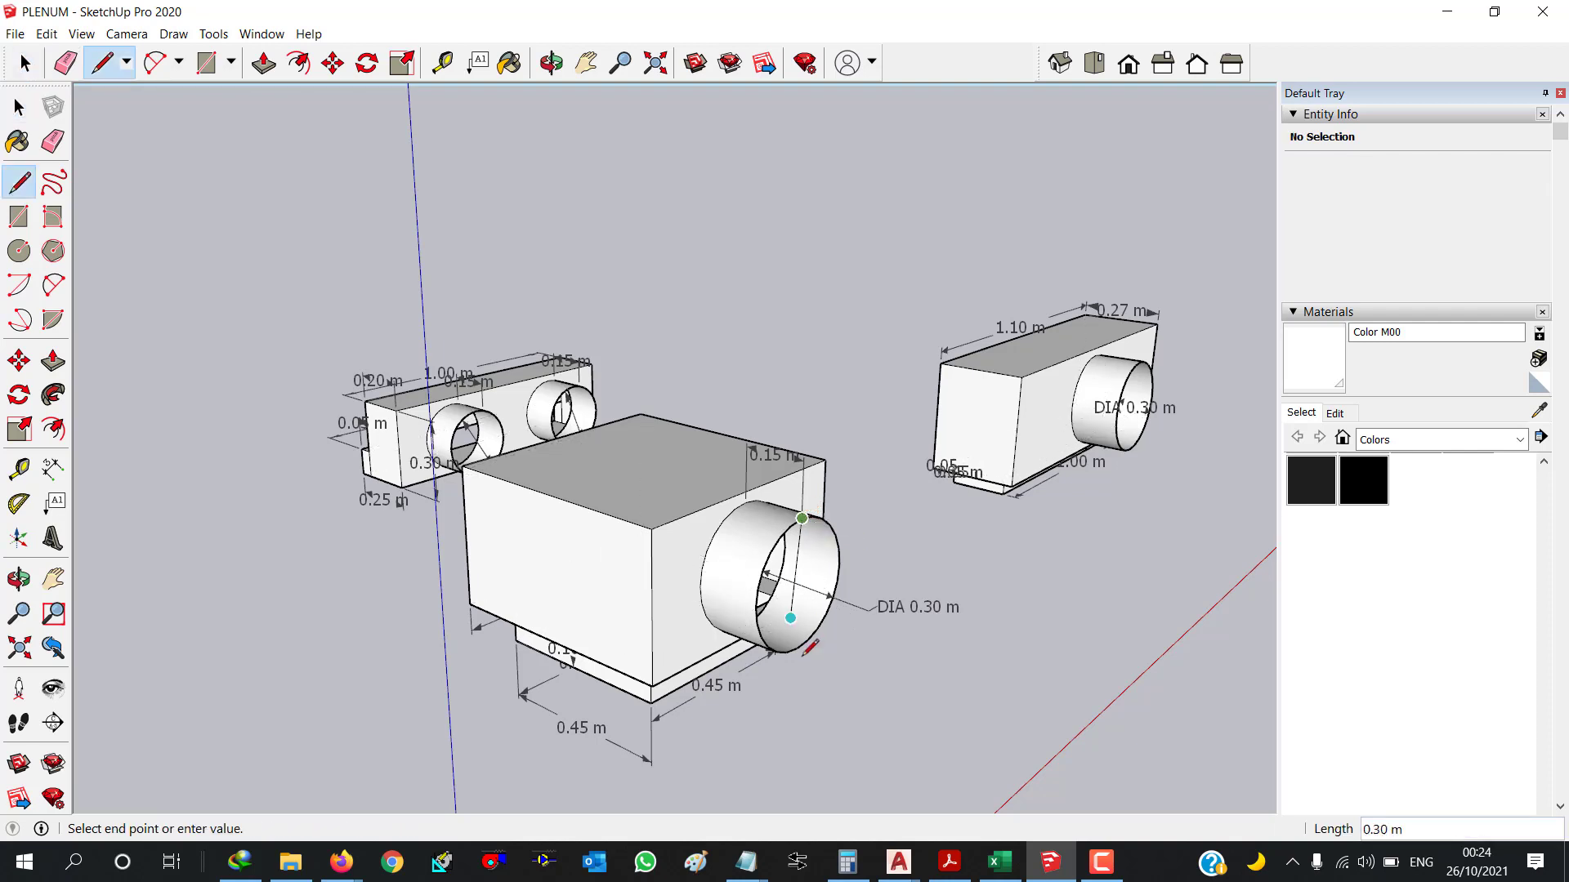
pyautogui.click(807, 638)
pyautogui.press('space')
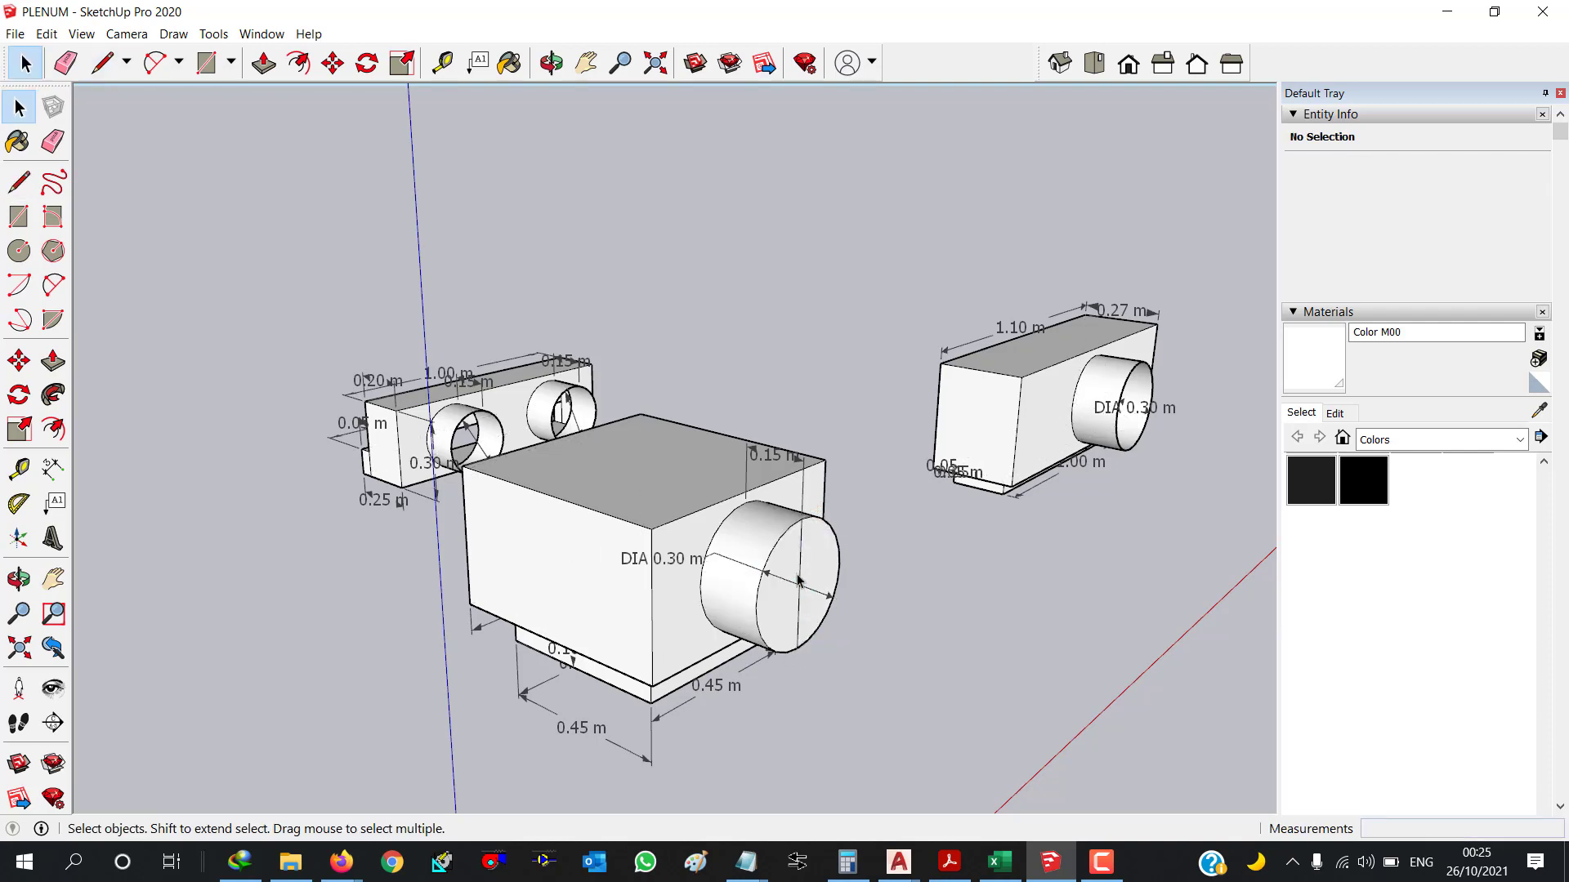
pyautogui.press('e')
pyautogui.click(805, 574)
pyautogui.press('space')
# Measure the plenum's area with the capped duct, confirming 1.68 m²
pyautogui.tripleClick(806, 571)
pyautogui.rightClick(807, 567)
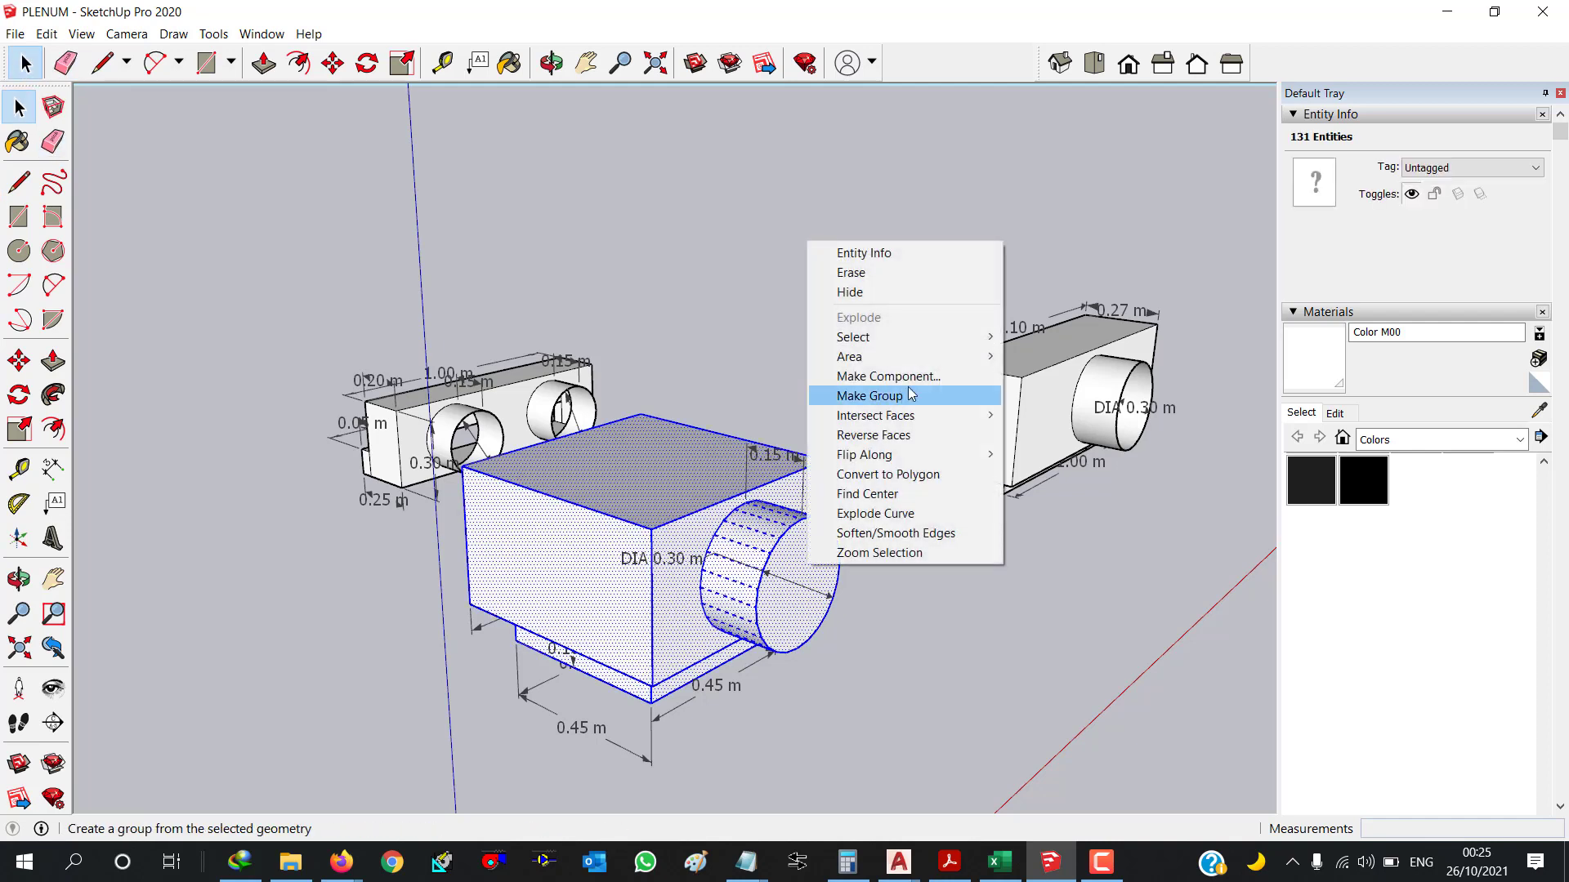
pyautogui.click(1034, 358)
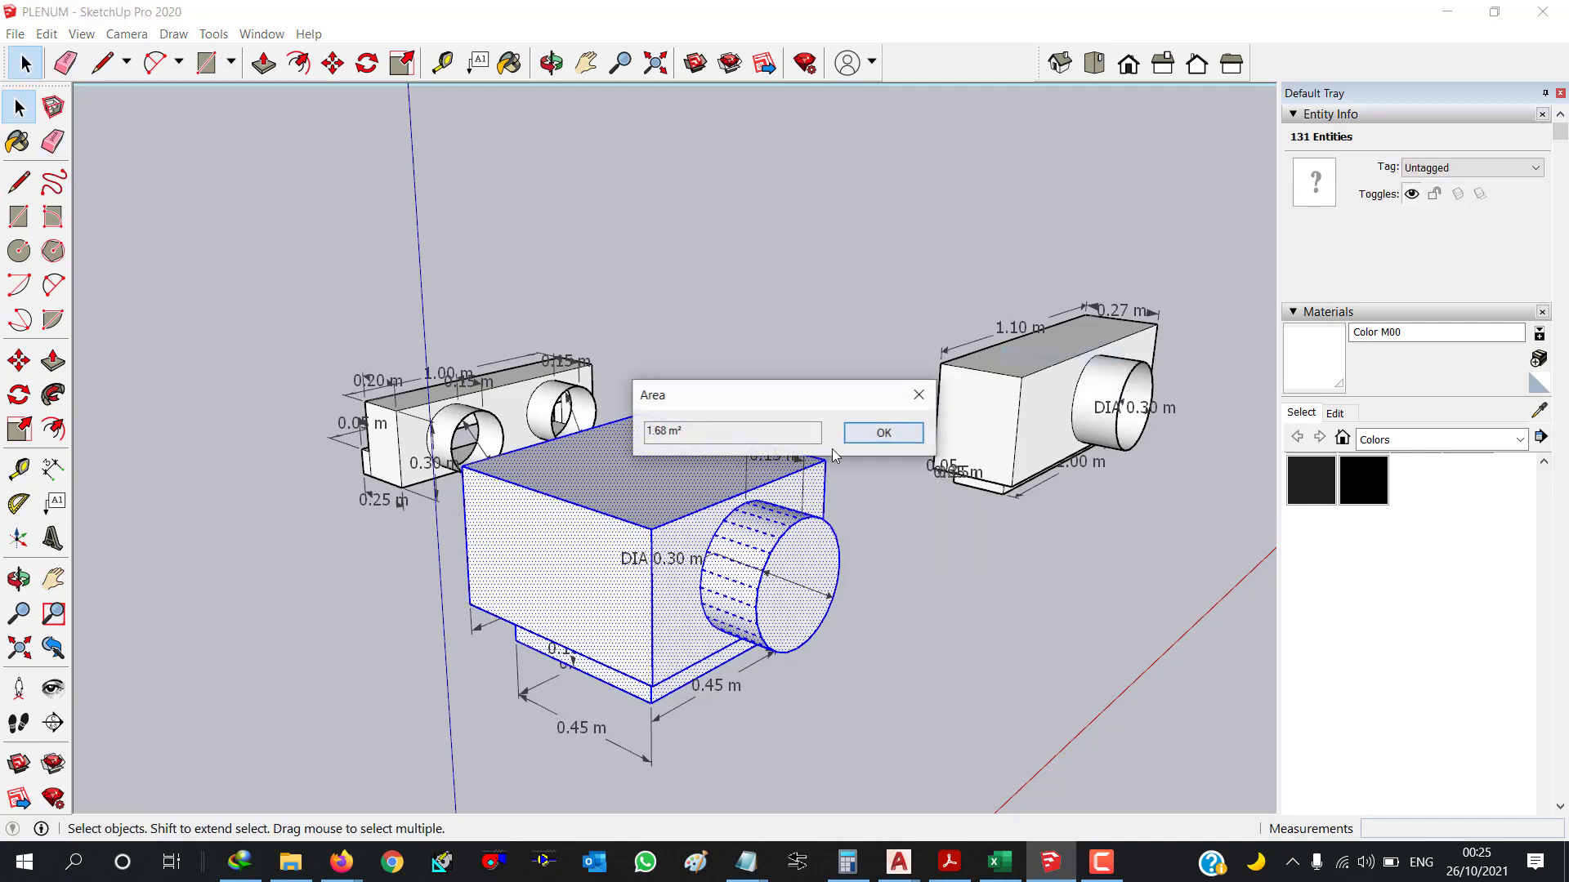
pyautogui.click(878, 439)
pyautogui.click(933, 672)
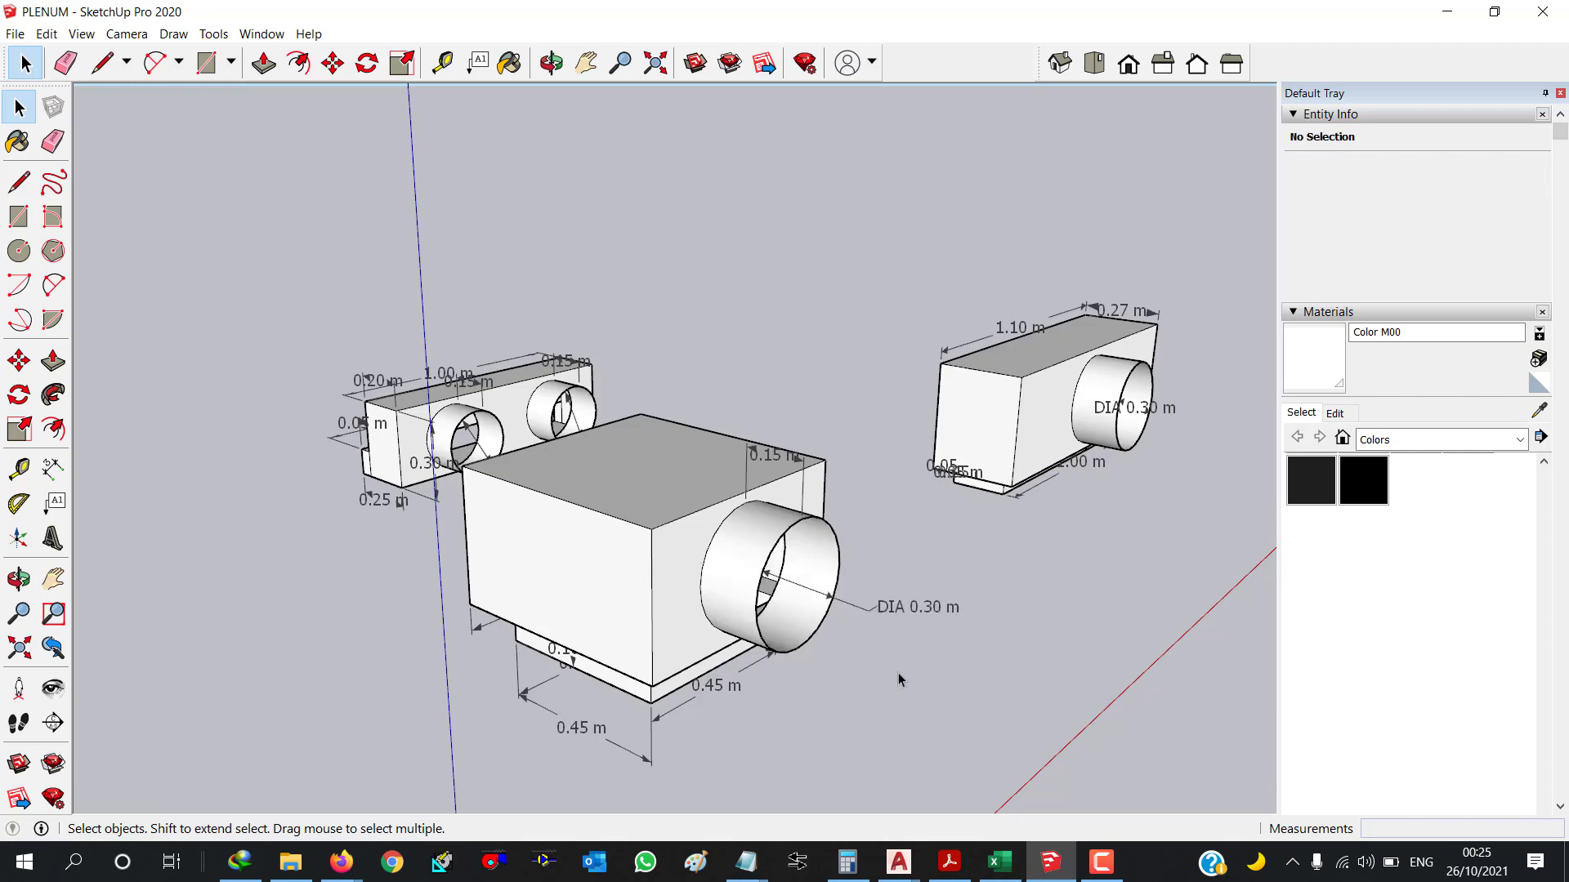
pyautogui.click(1000, 861)
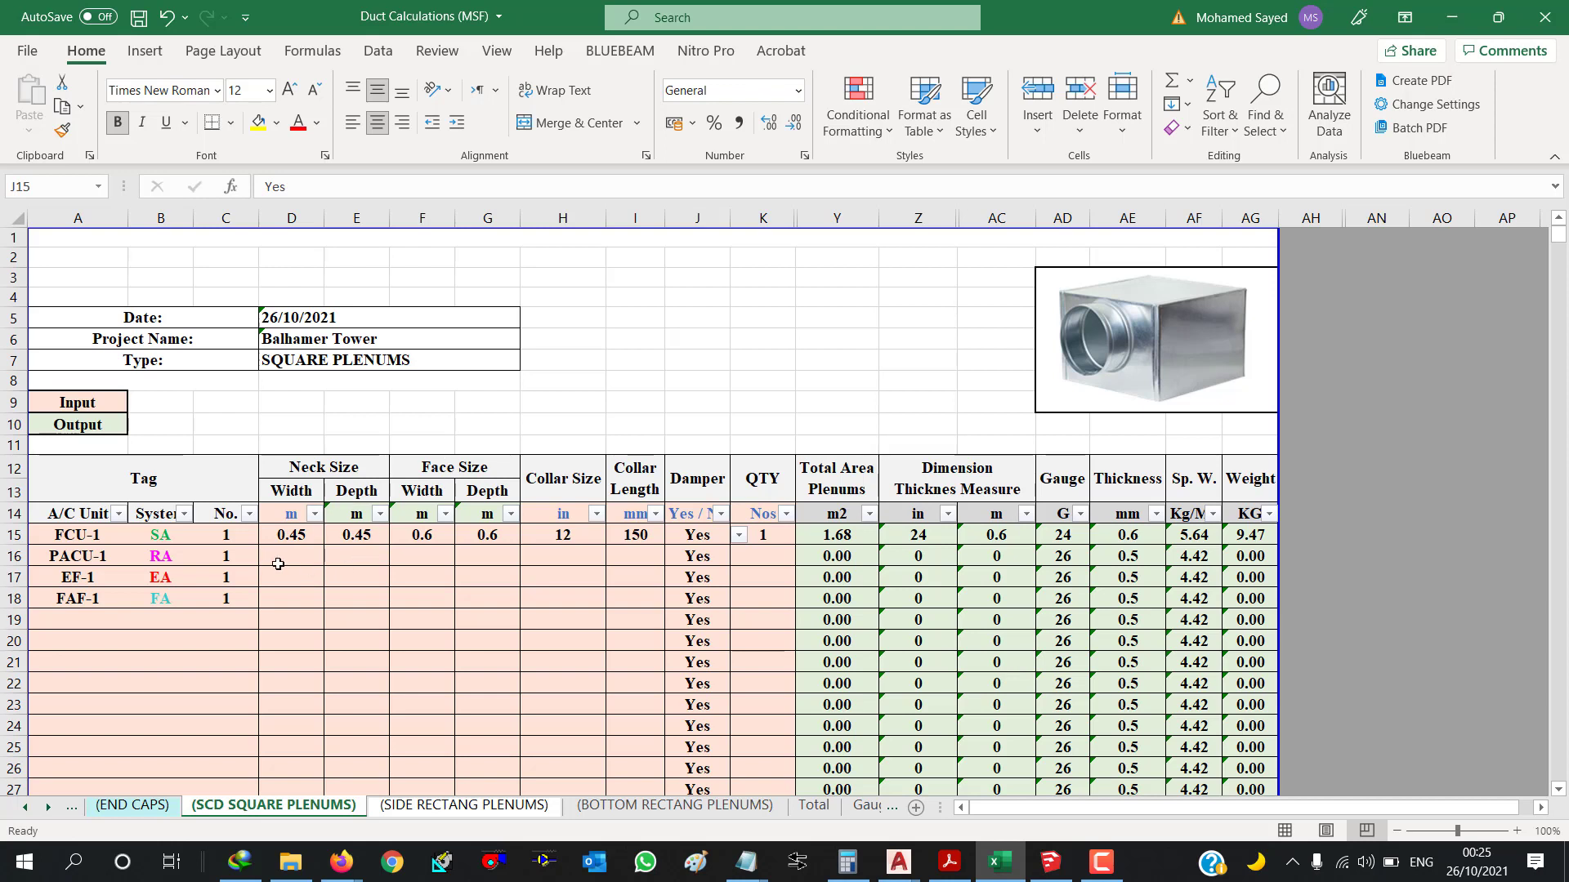
pyautogui.moveTo(296, 585); pyautogui.dragTo(351, 578)
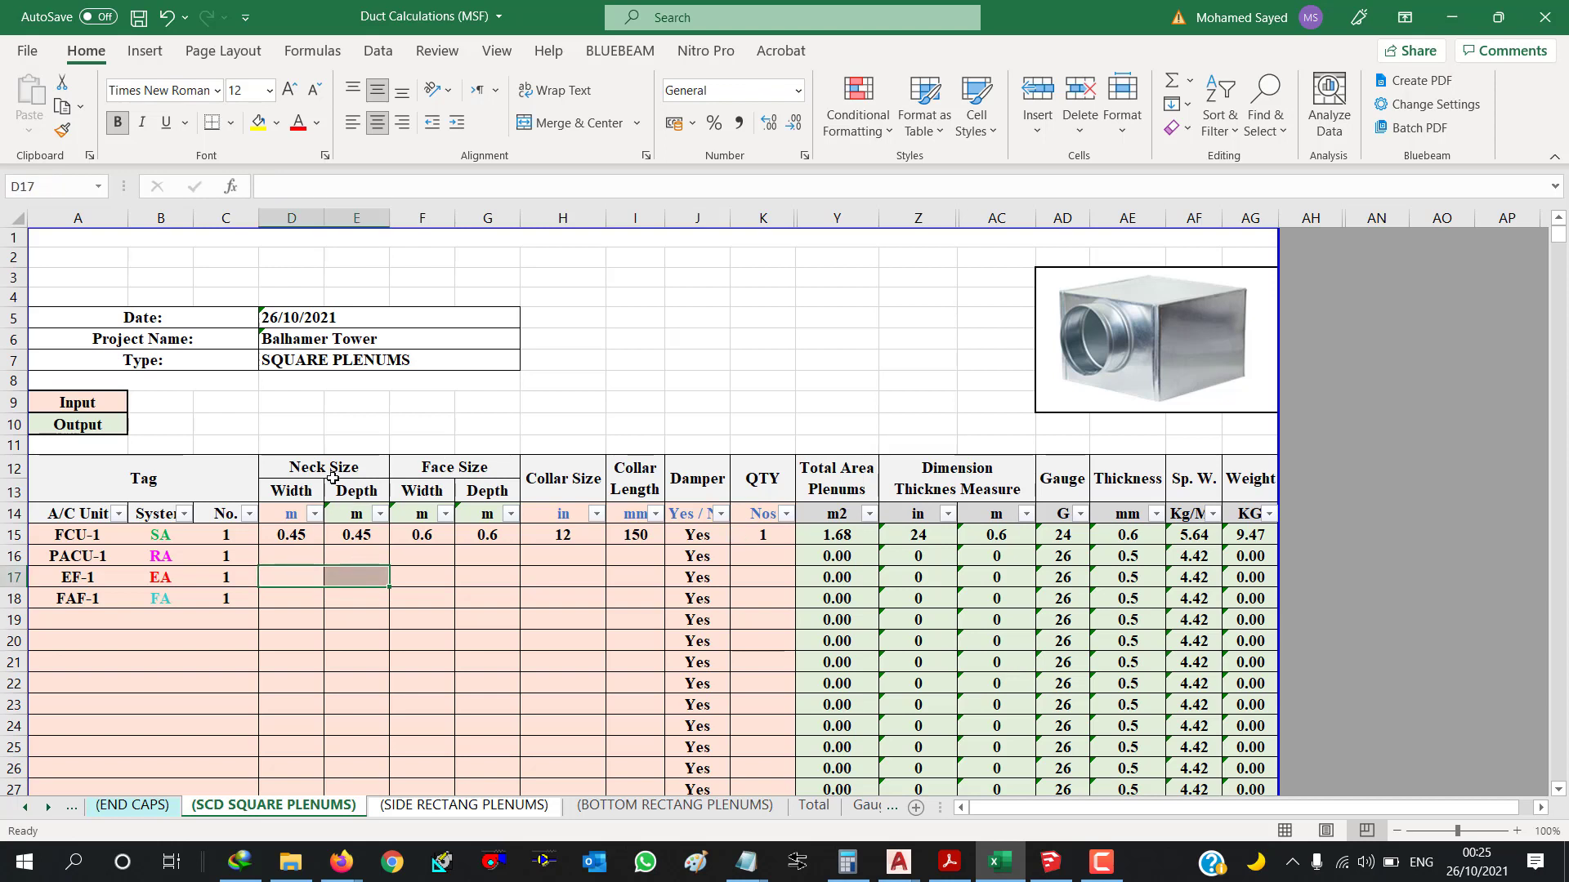
pyautogui.moveTo(433, 577); pyautogui.dragTo(476, 577)
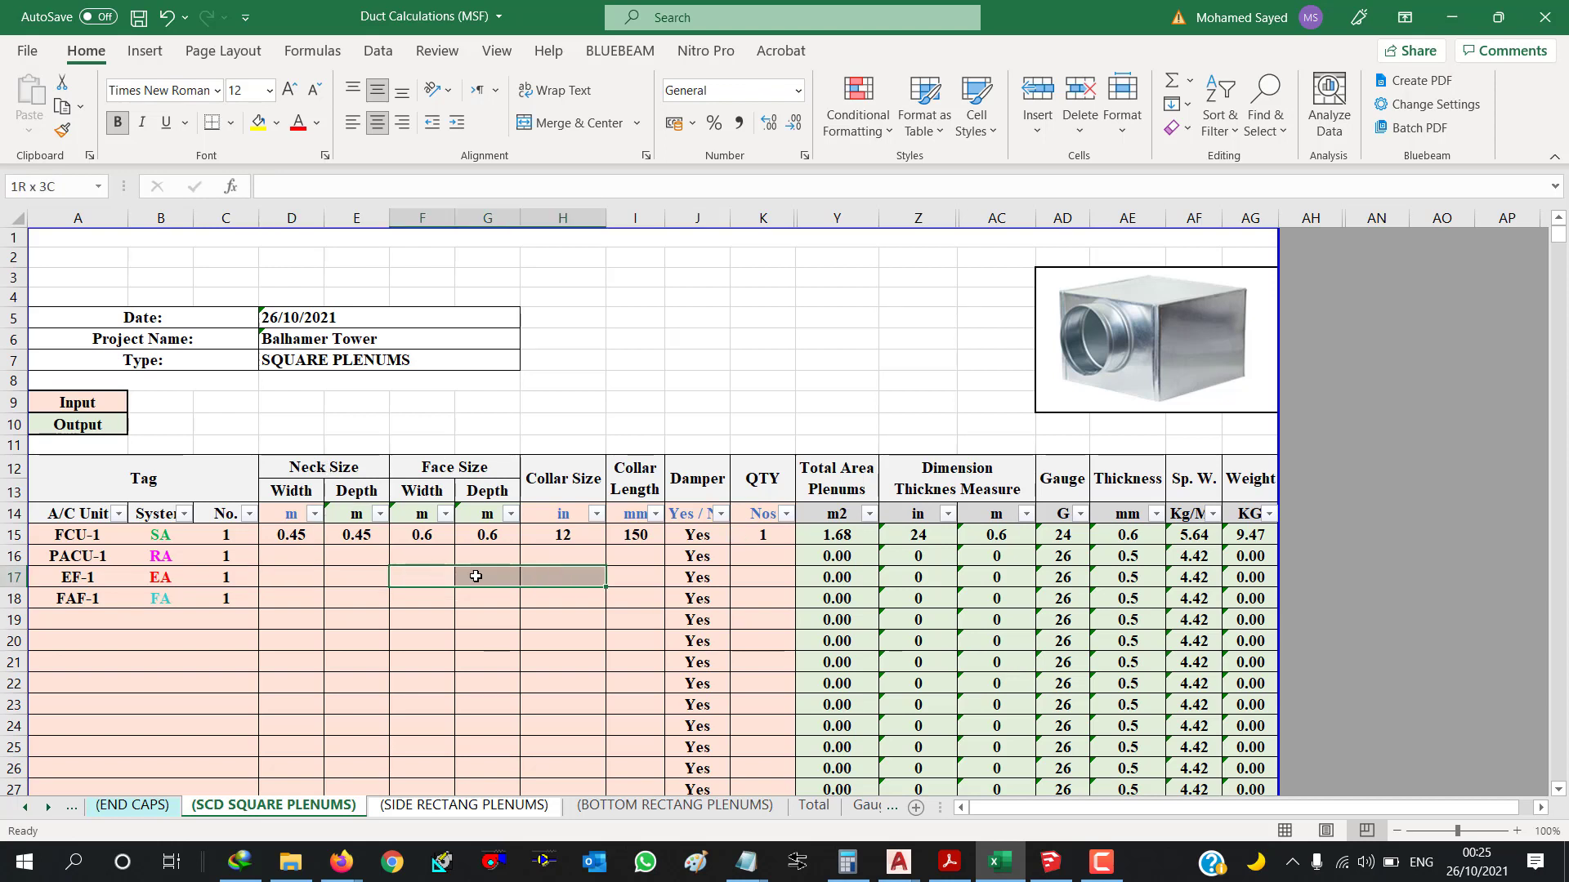
pyautogui.click(564, 577)
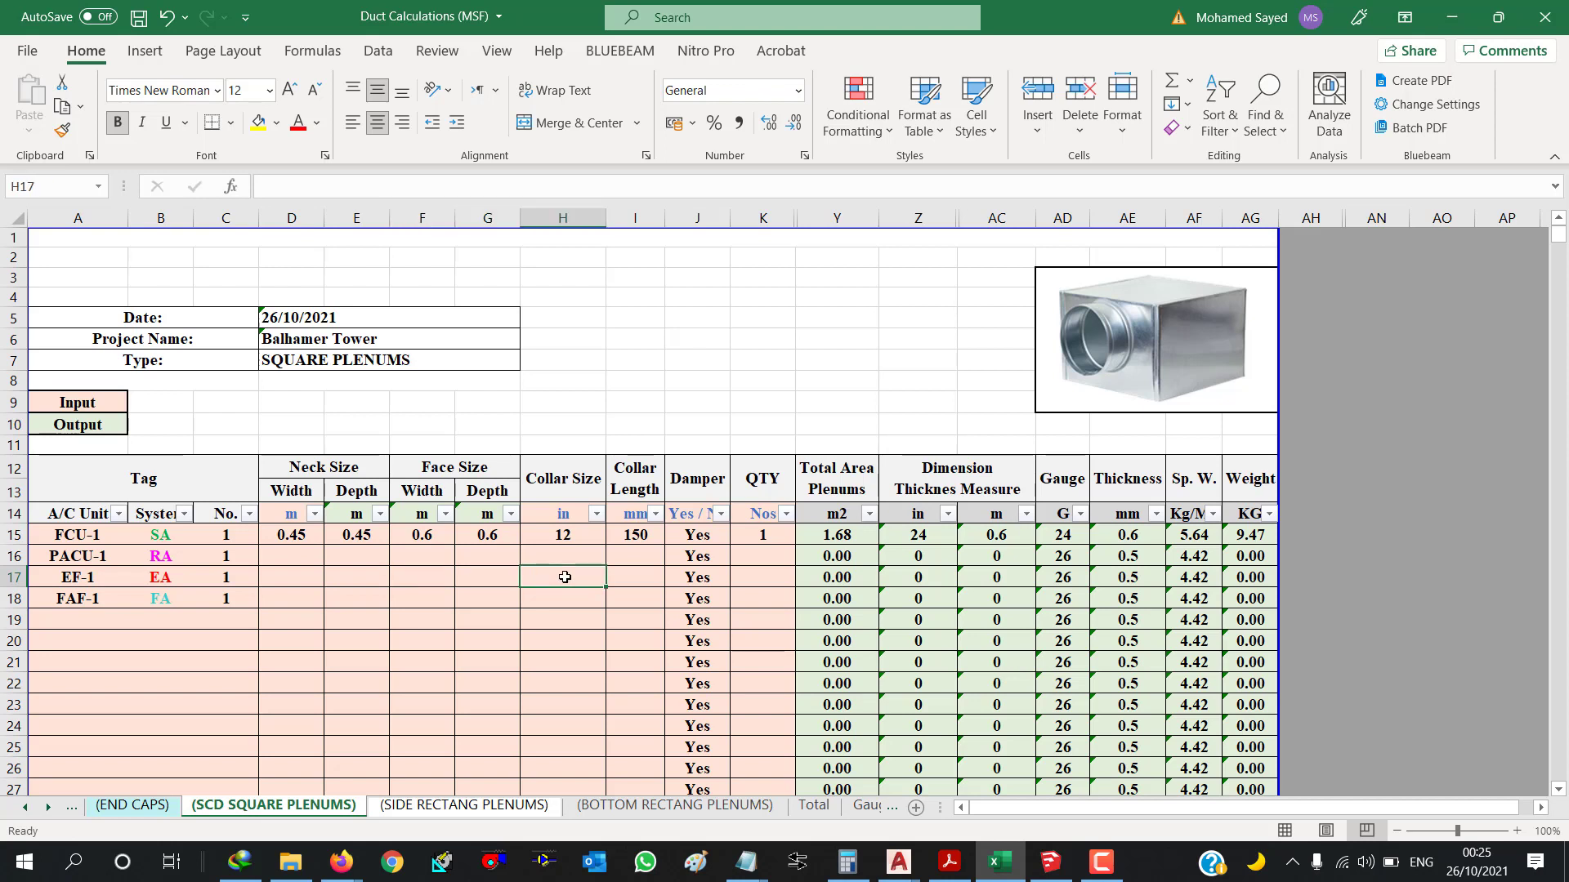
pyautogui.click(632, 578)
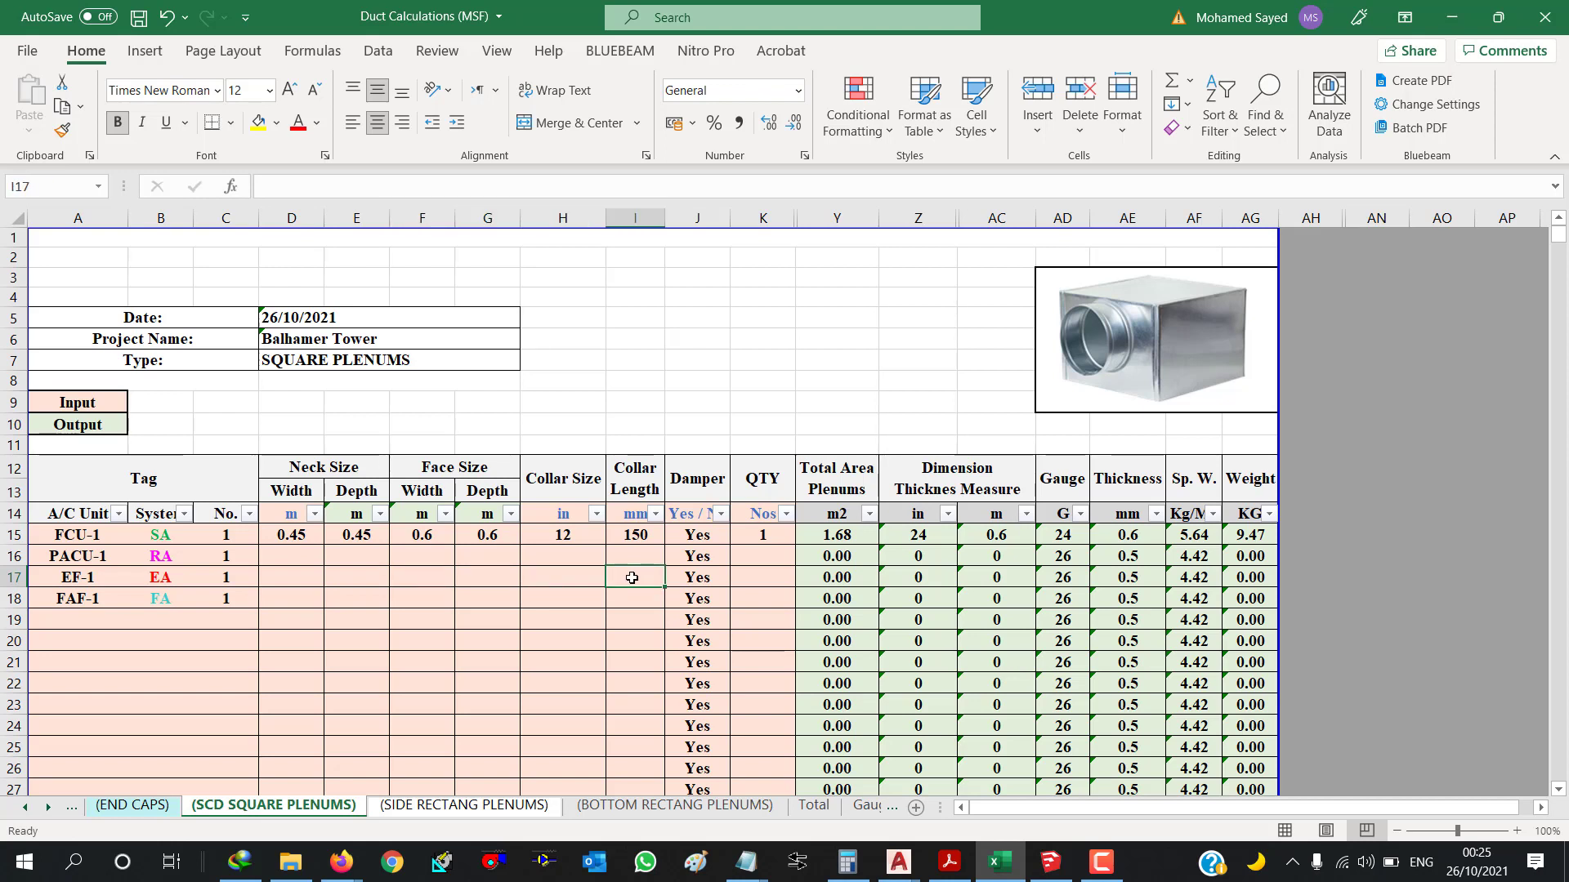
pyautogui.click(671, 577)
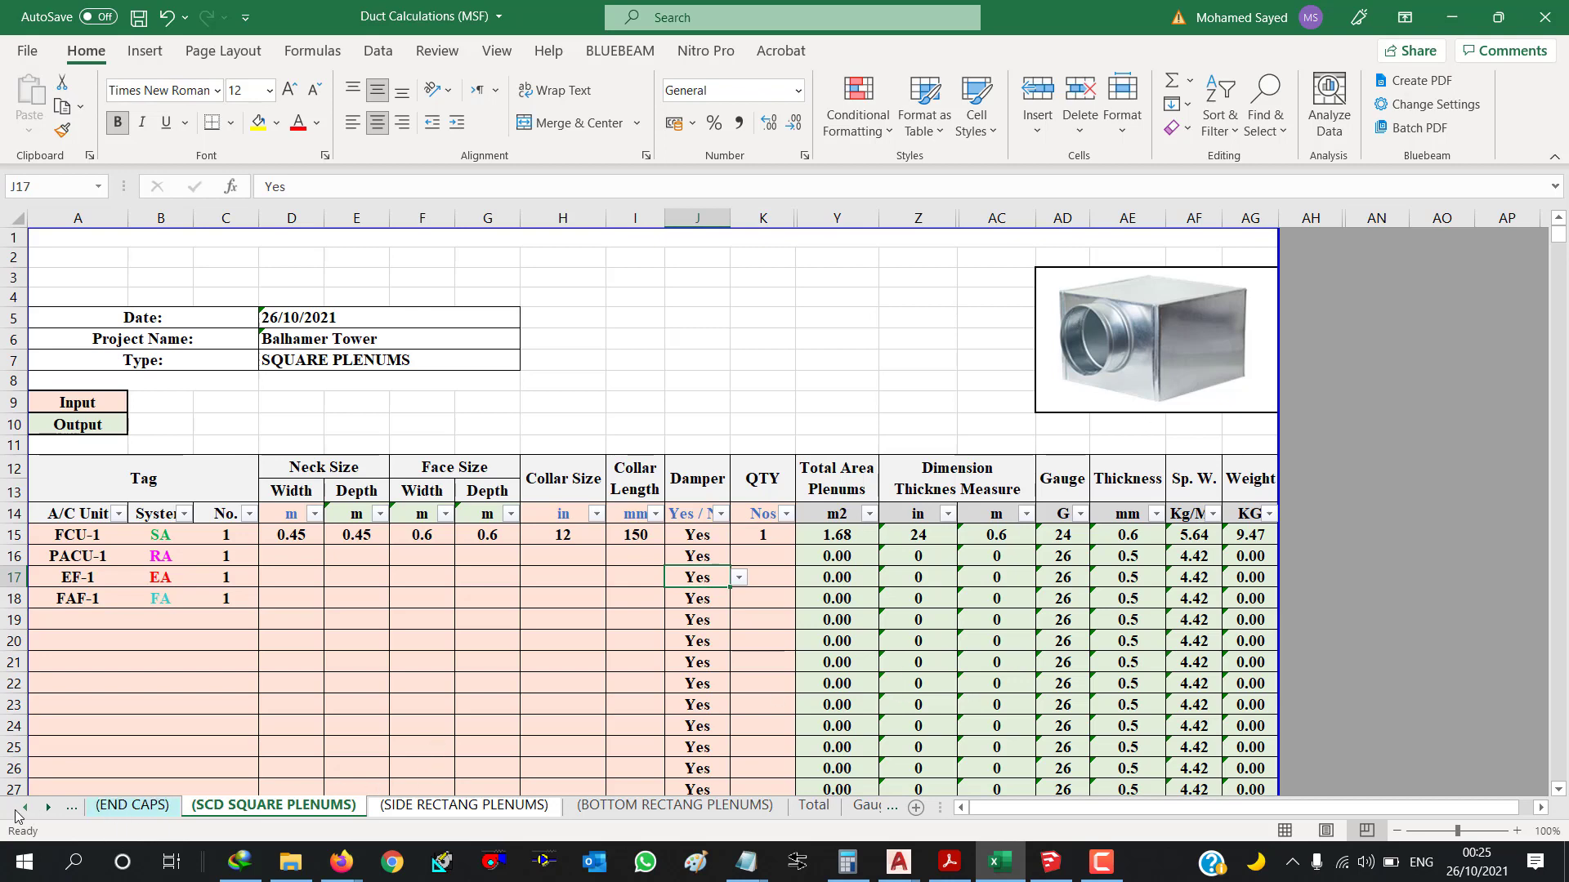
pyautogui.click(25, 807)
pyautogui.click(25, 807)
pyautogui.click(232, 805)
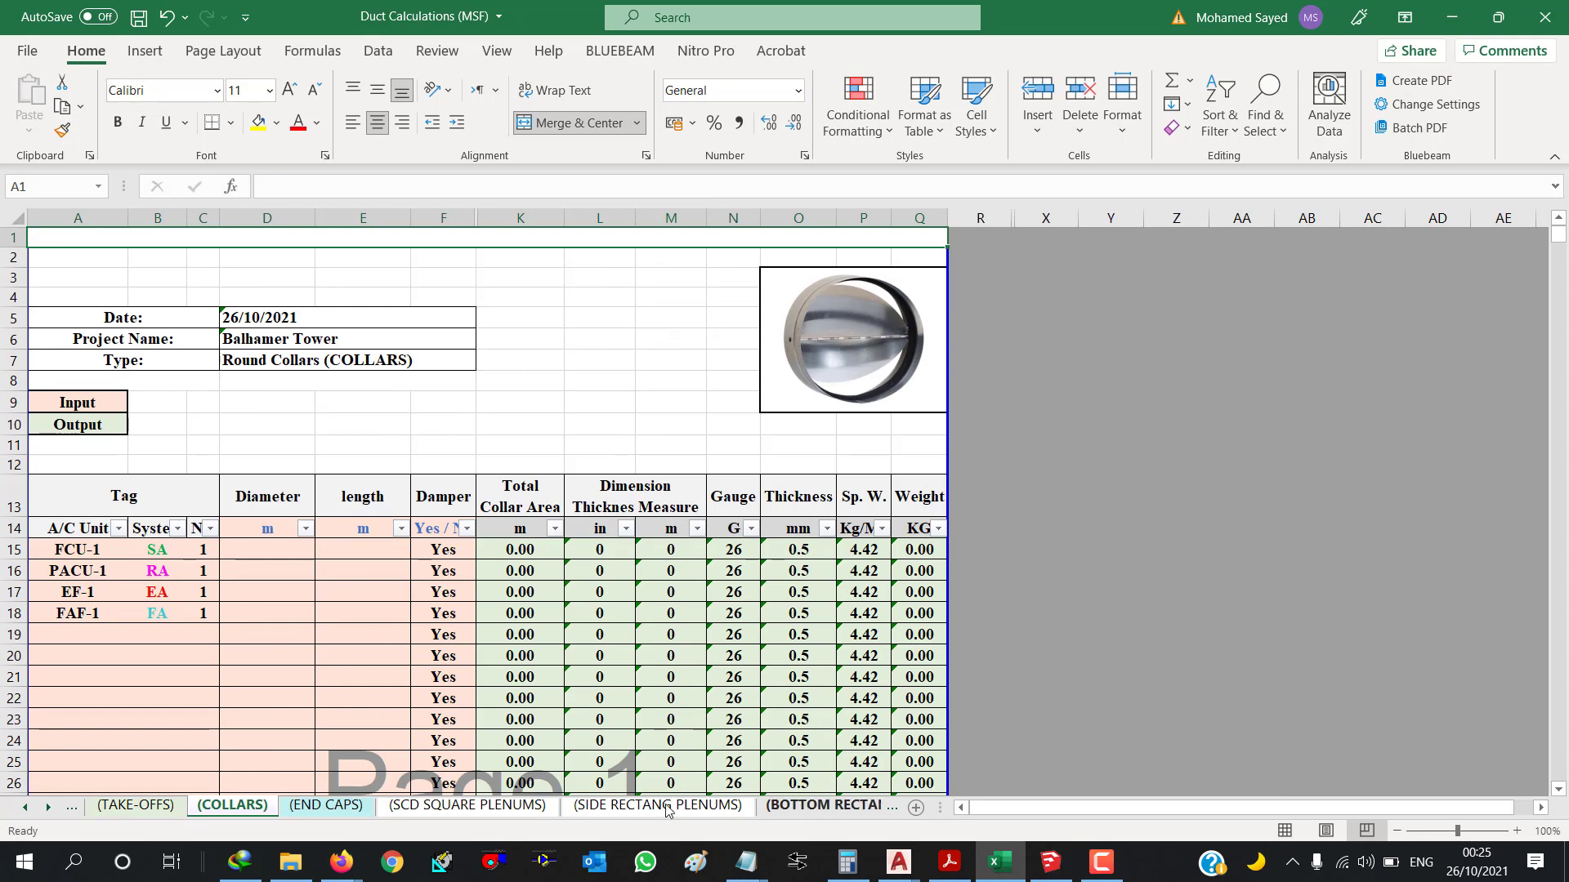
pyautogui.click(467, 806)
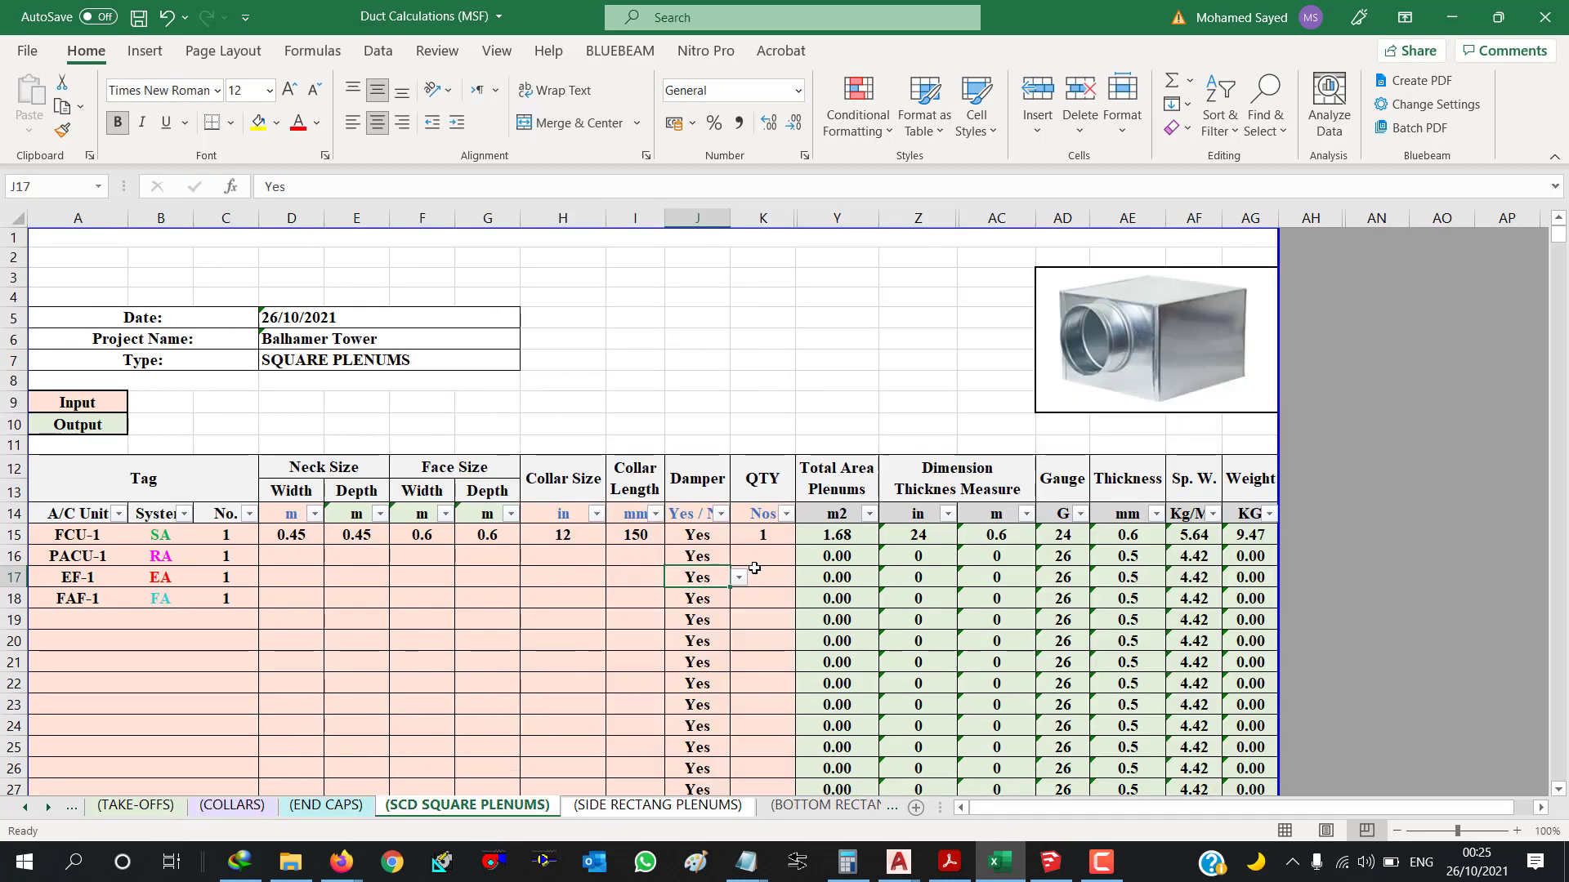
pyautogui.click(750, 532)
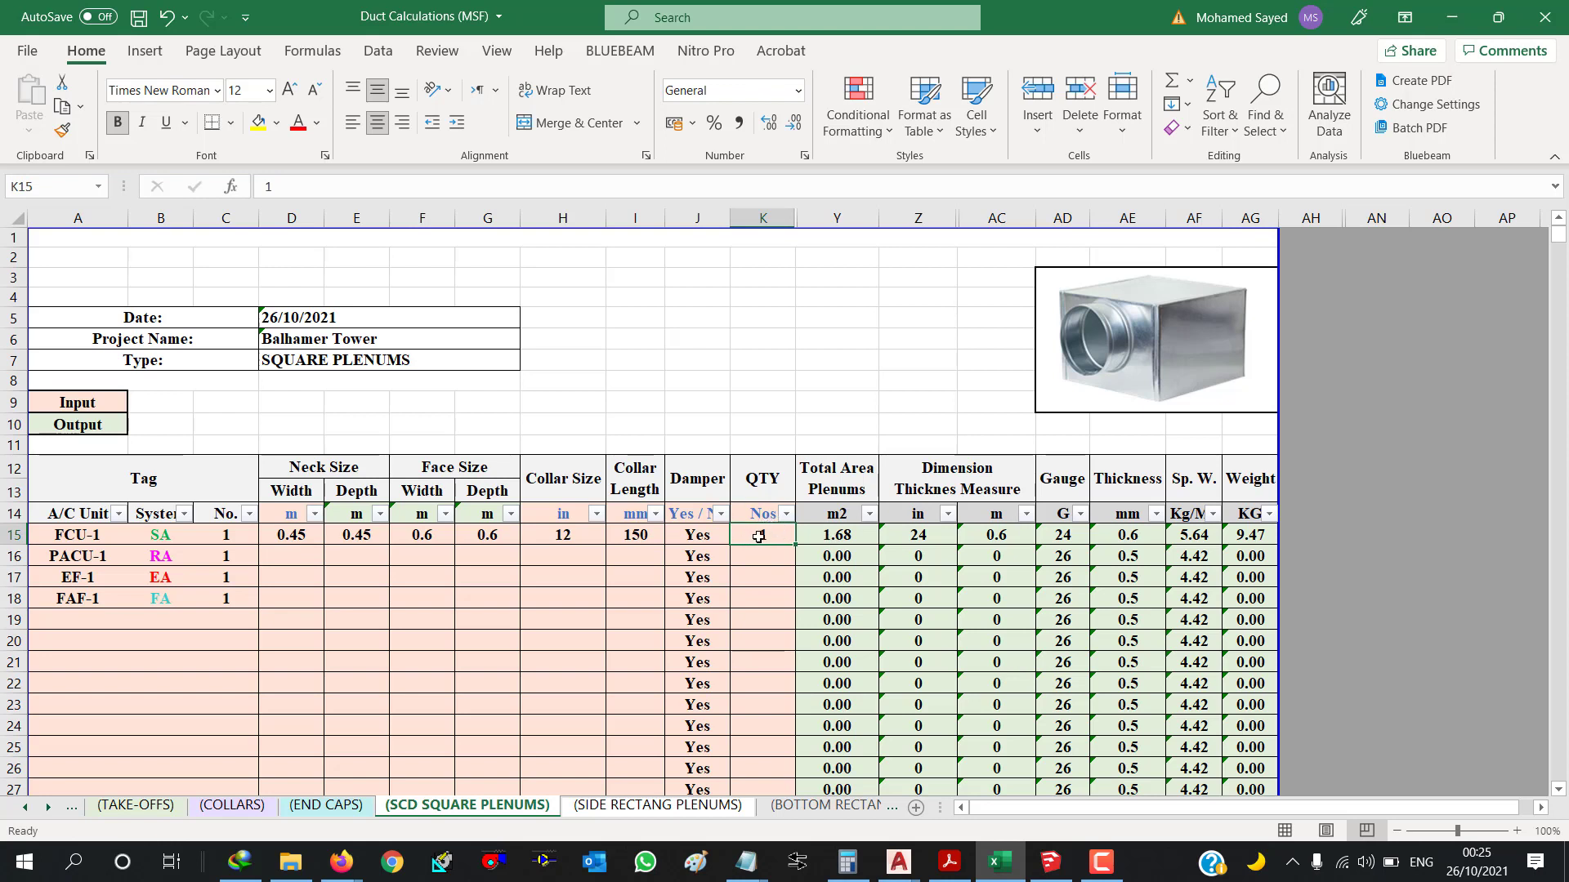
pyautogui.click(899, 861)
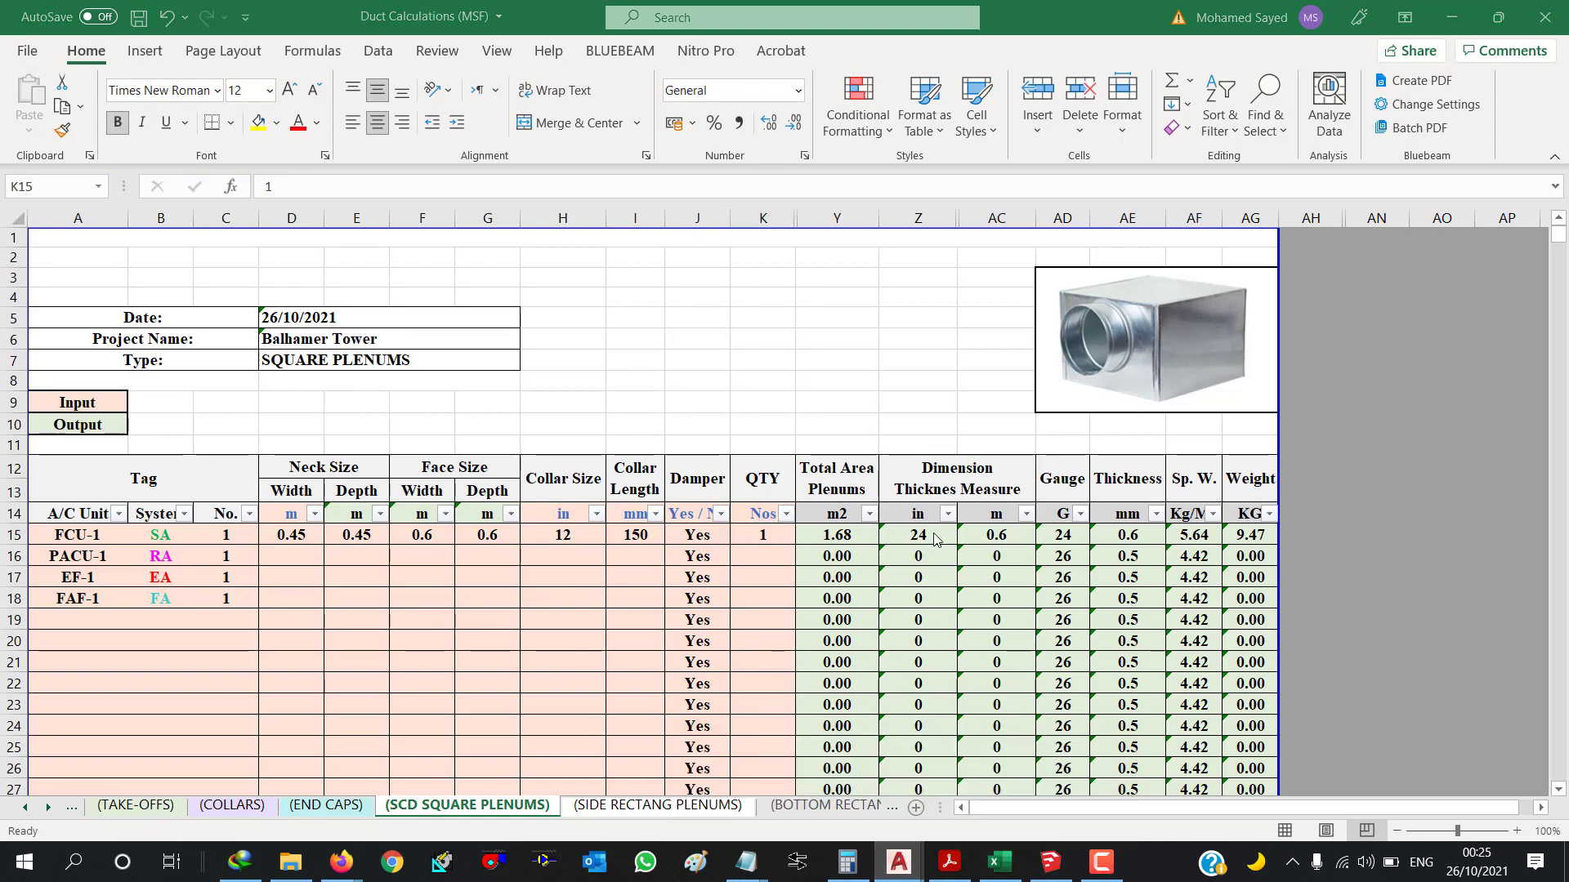
pyautogui.scroll(-2, 379, 175)
pyautogui.scroll(2, 550, 194)
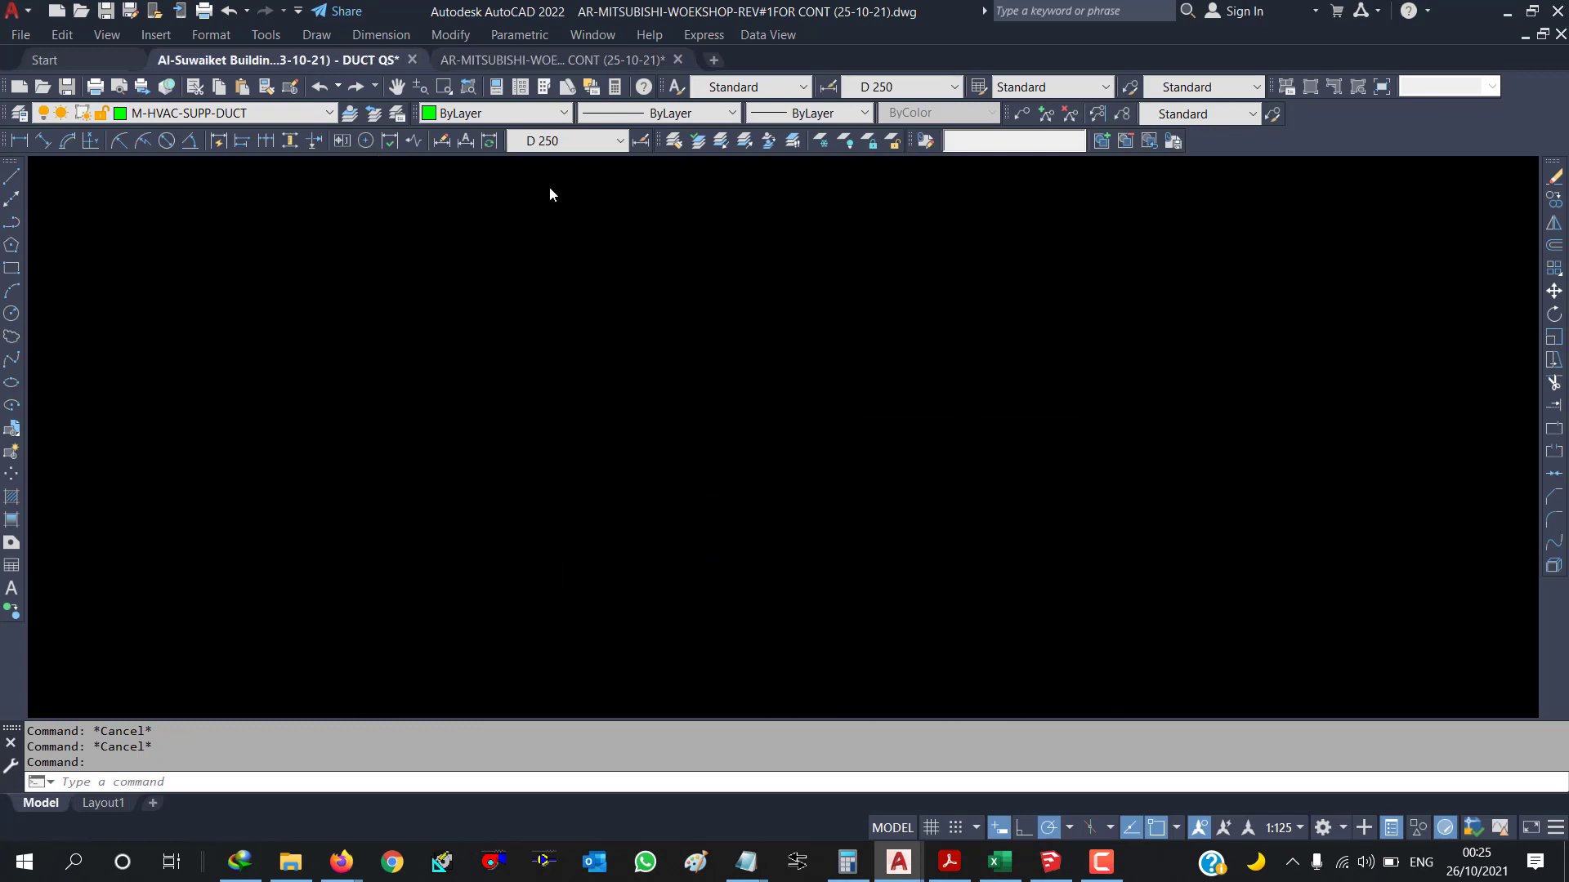
pyautogui.click(1176, 295)
pyautogui.click(539, 680)
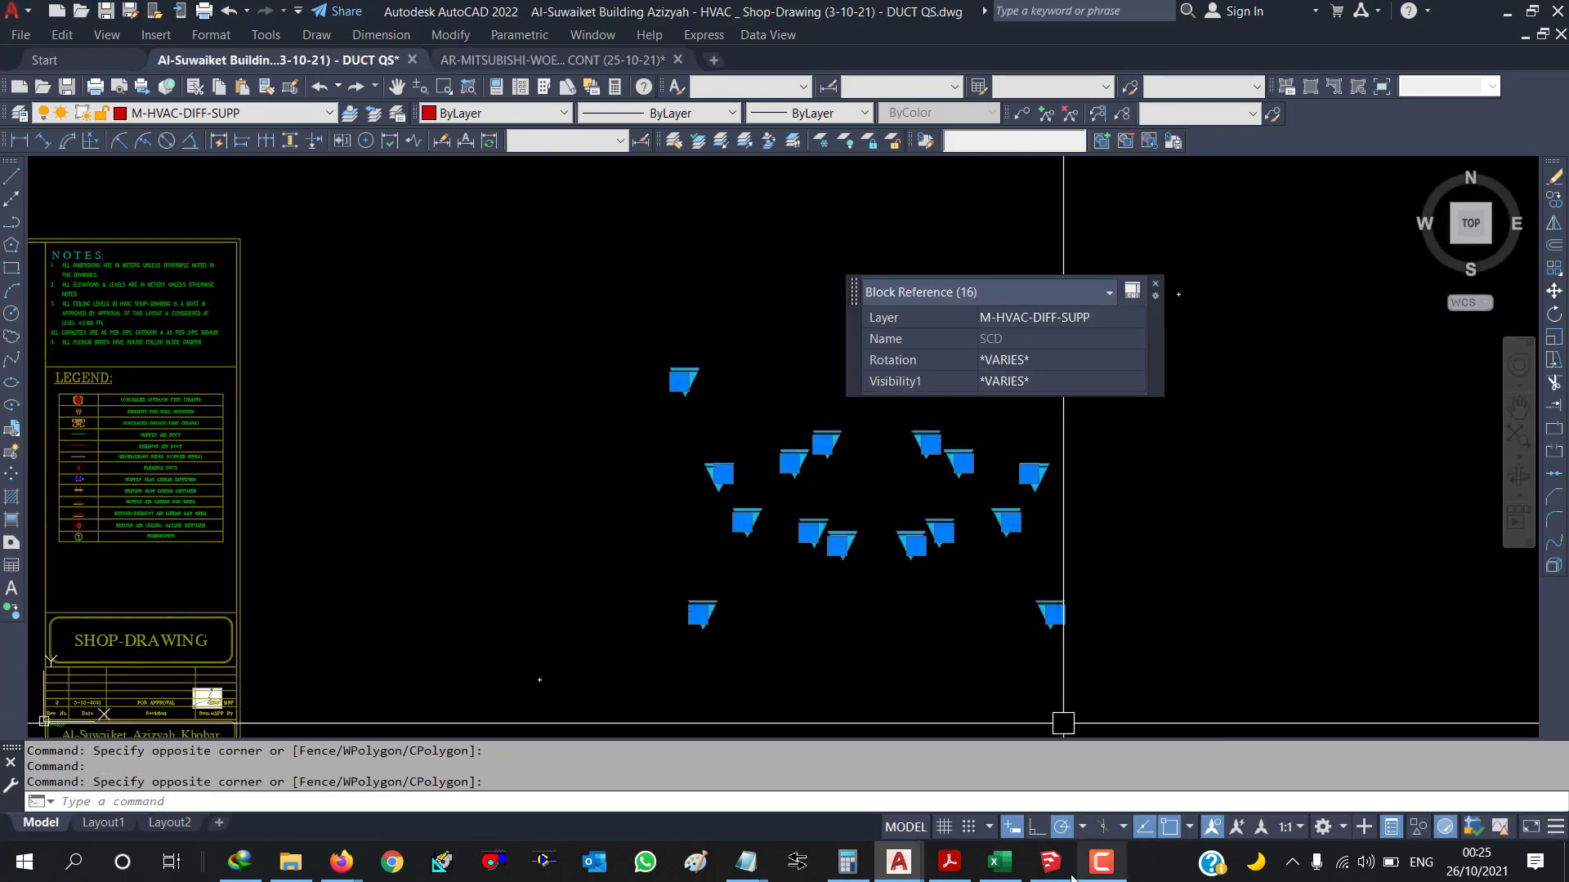
pyautogui.click(998, 861)
# Copy FCU-1's Y15 total area into Calculator and multiply it by 16
pyautogui.click(839, 539)
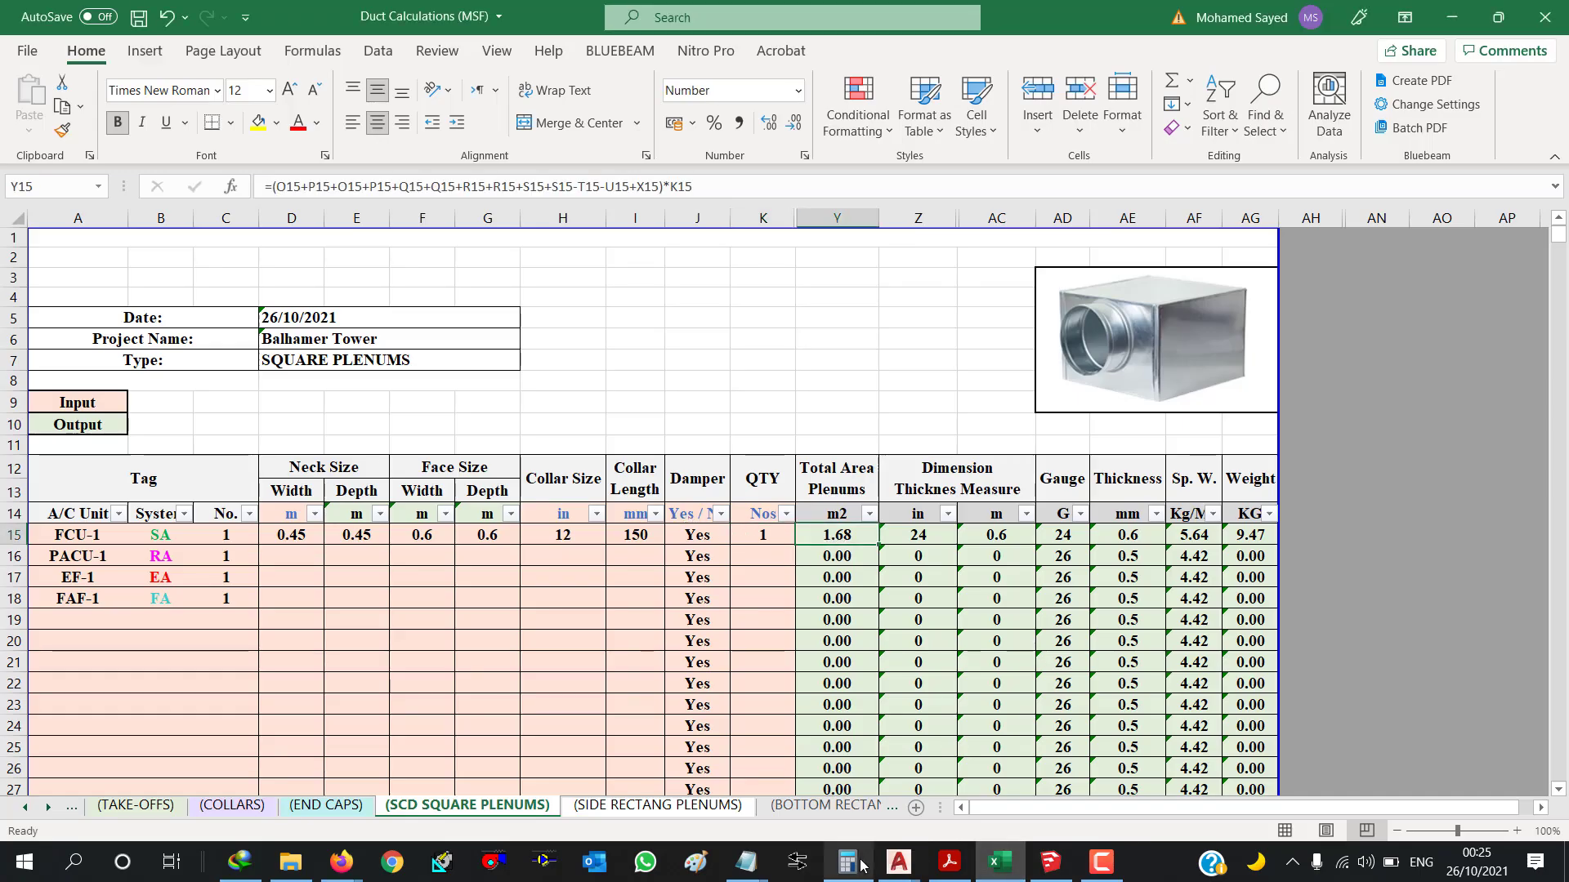
pyautogui.hotkey('ctrl', 'c')
pyautogui.click(847, 862)
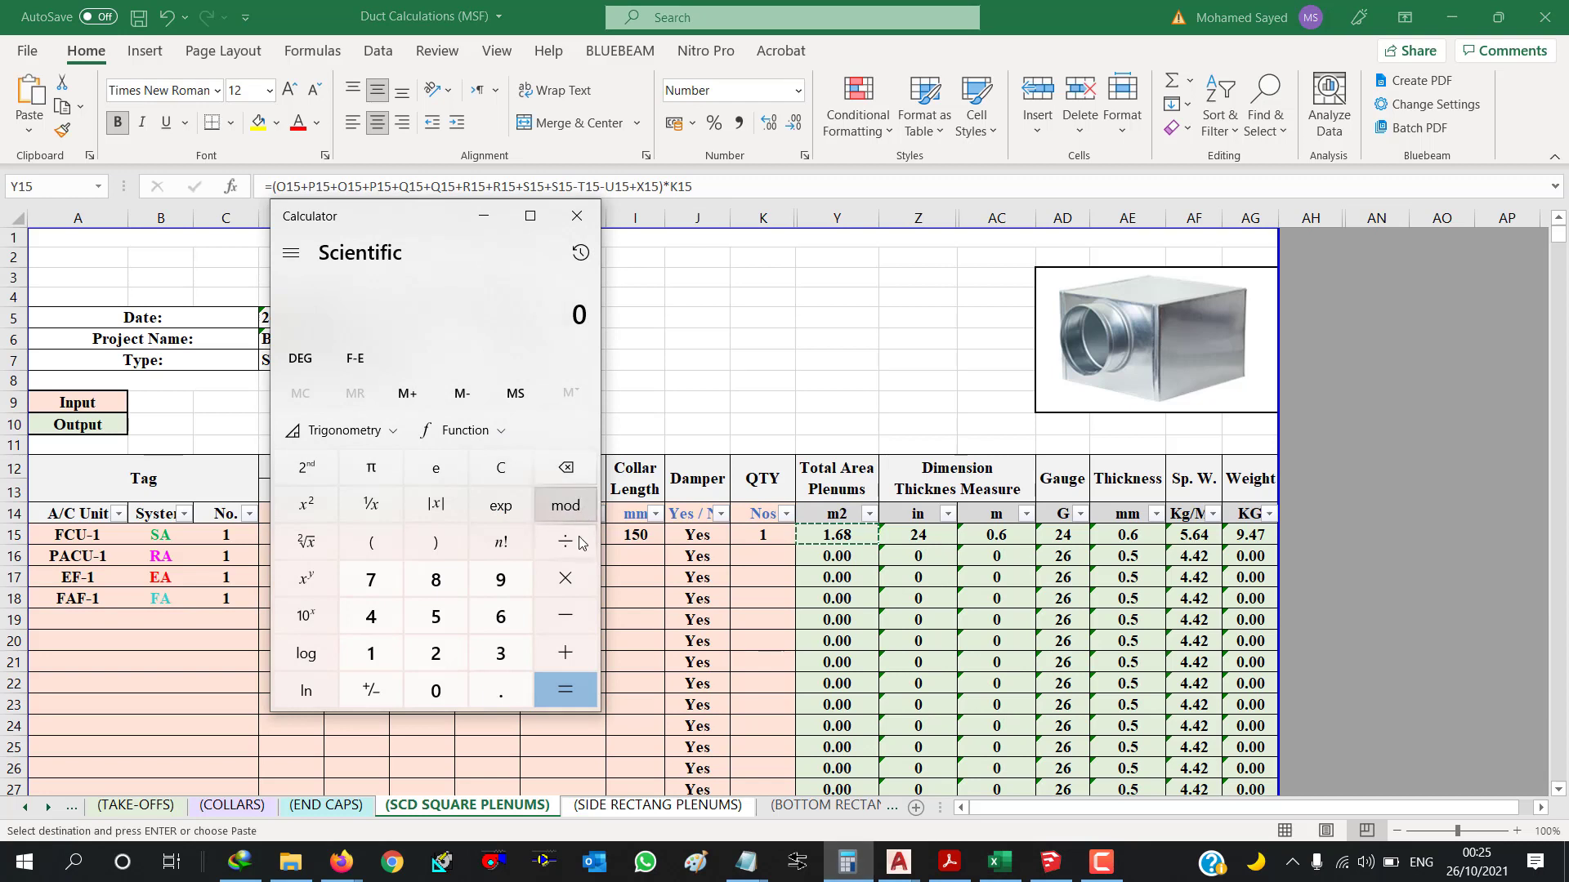
pyautogui.hotkey('ctrl', 'v')
pyautogui.click(564, 578)
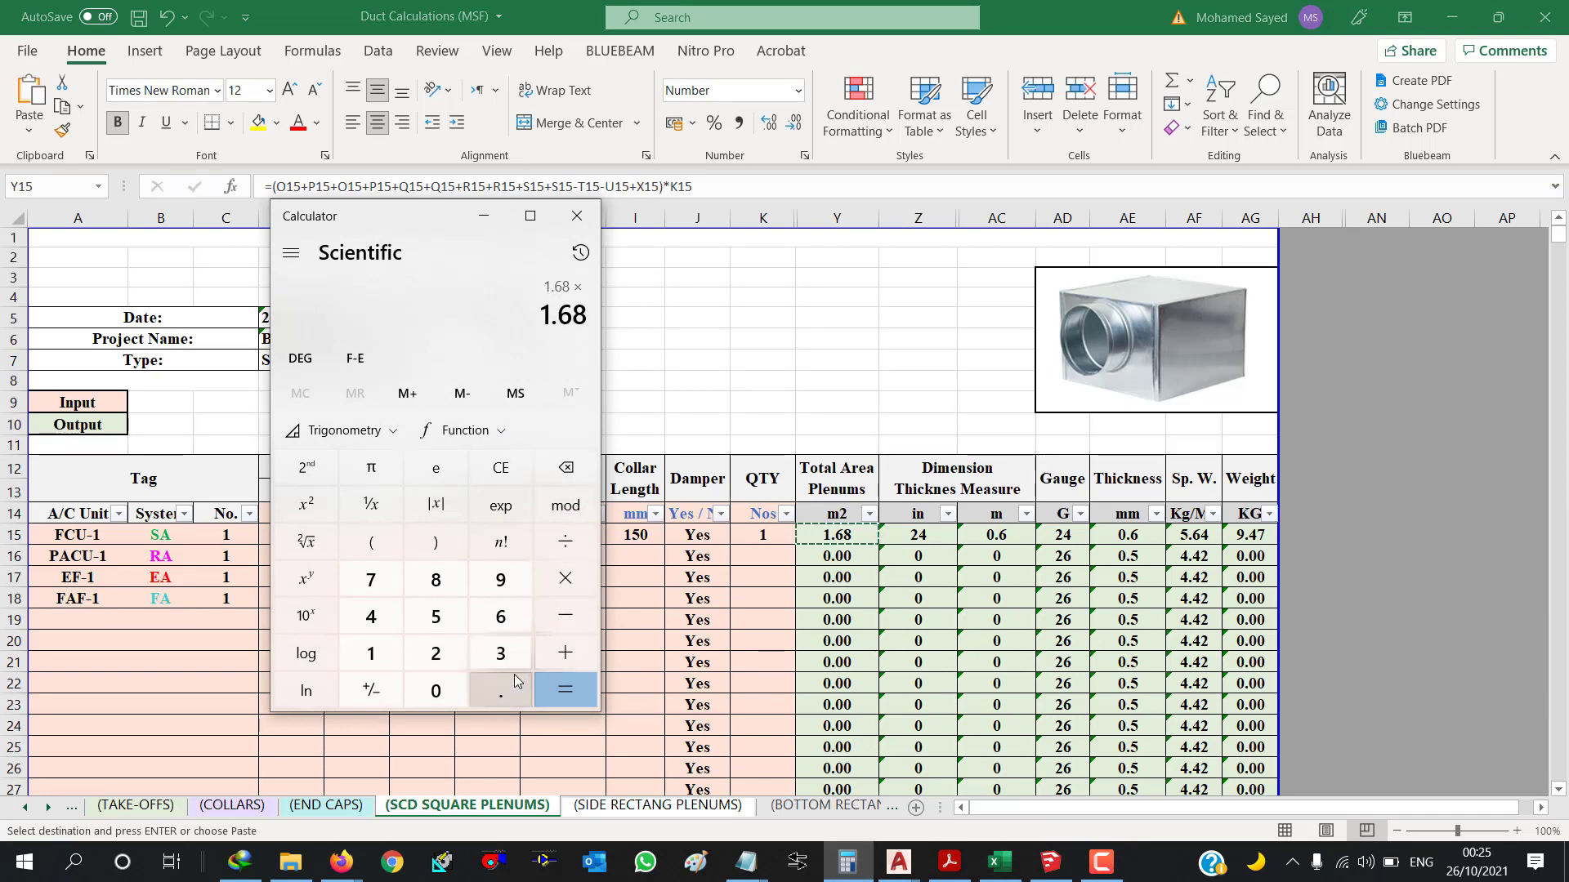
pyautogui.write('1.6')
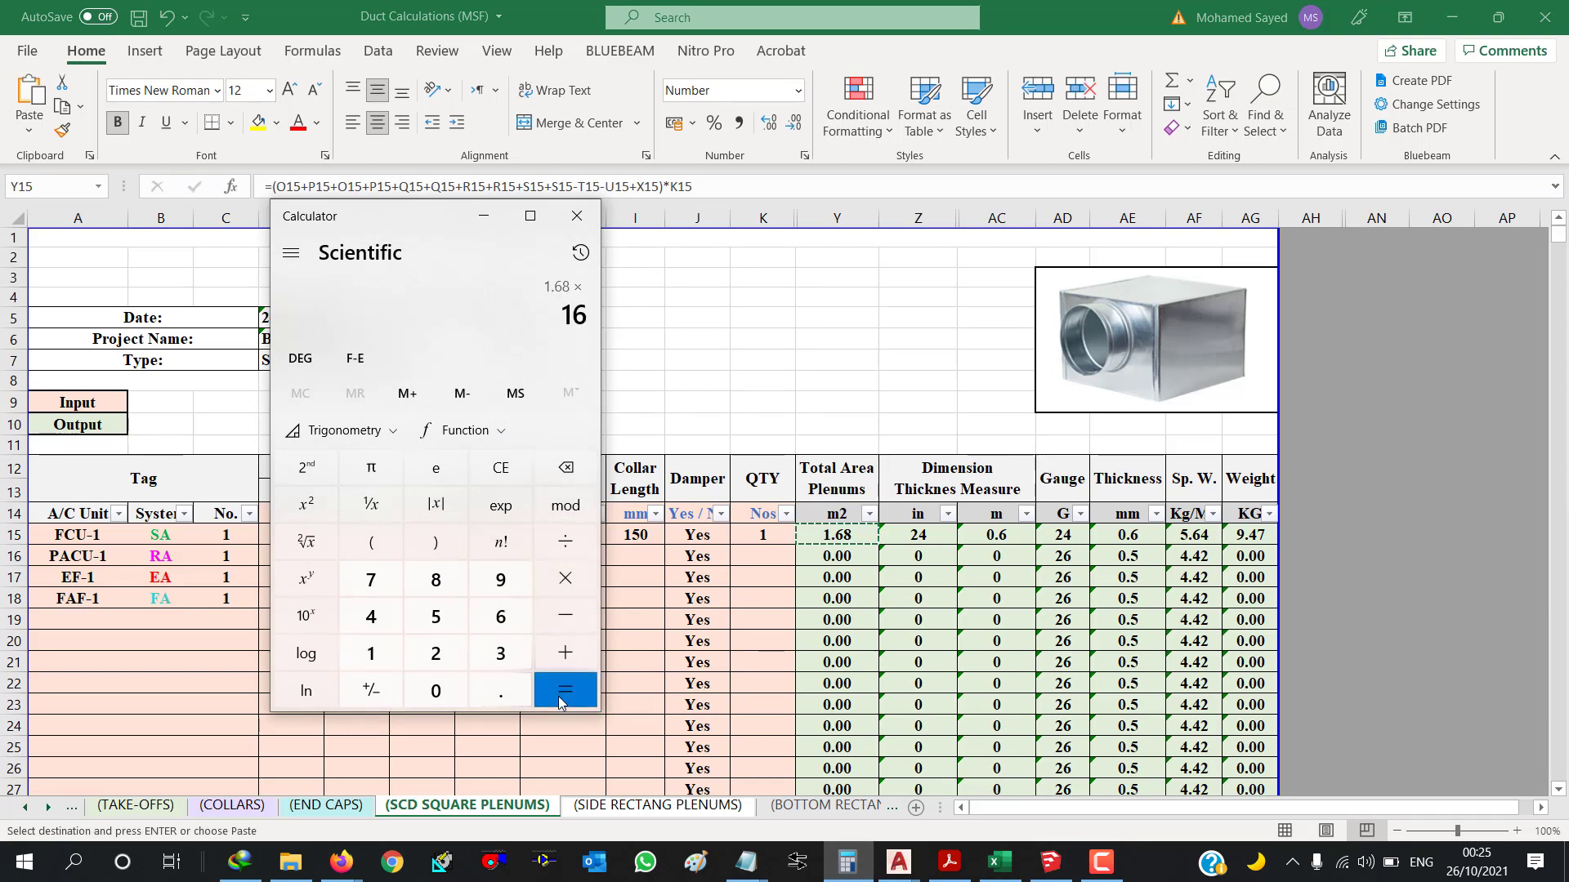
pyautogui.click(550, 689)
pyautogui.hotkey('alt', 'Tab')
# Enter 16 as FCU-1's quantity in K15 and compare Y15's 26.86 m² with the calculator
pyautogui.click(763, 535)
pyautogui.write('1')
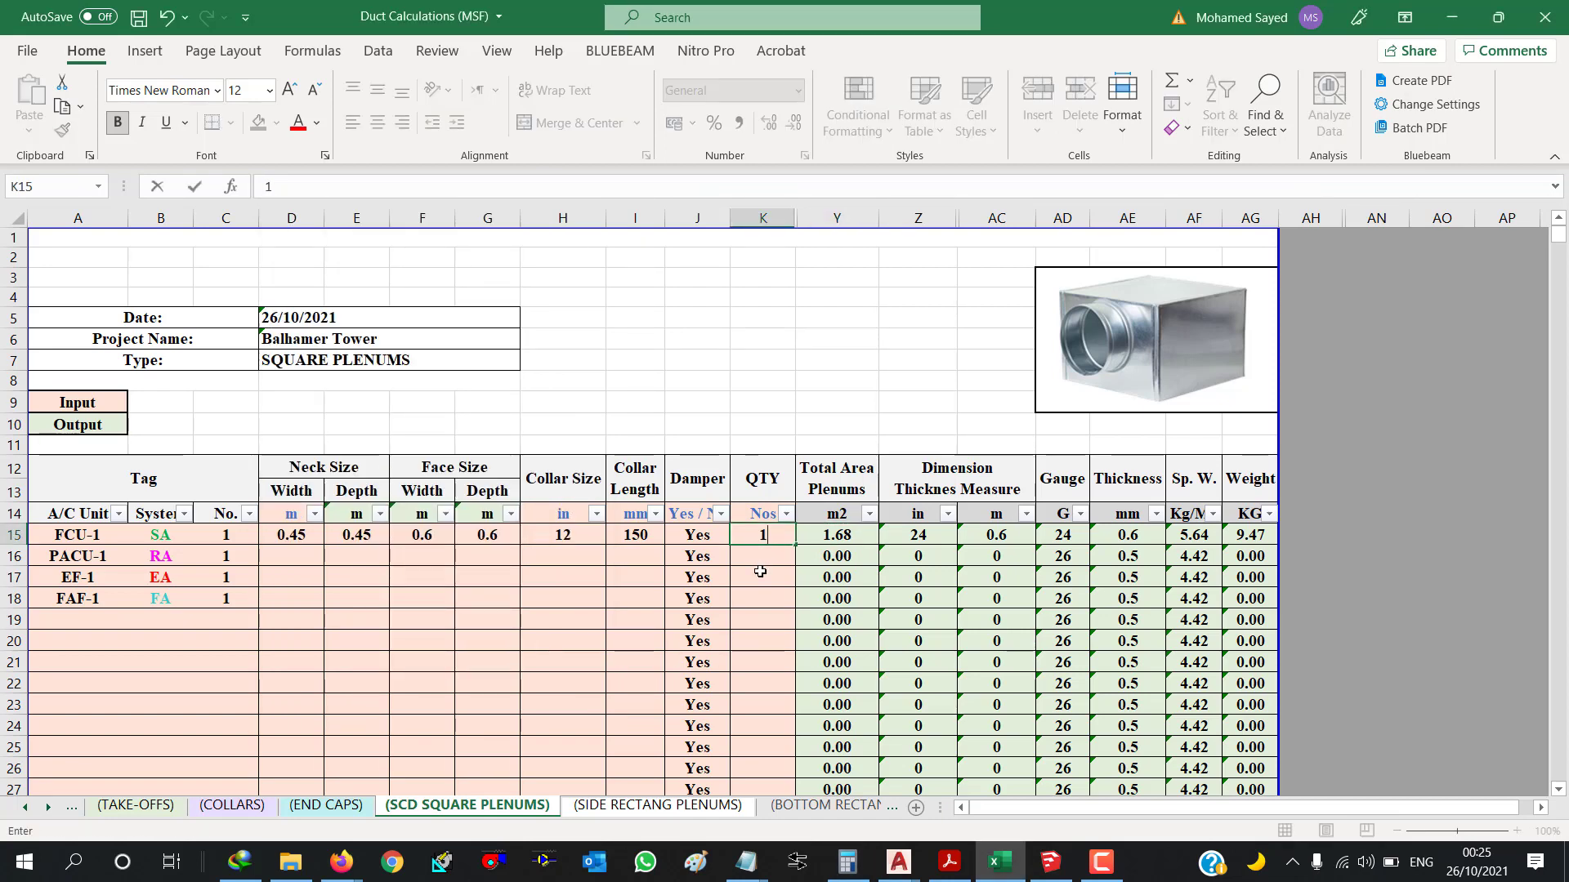
pyautogui.press('Return')
pyautogui.click(835, 537)
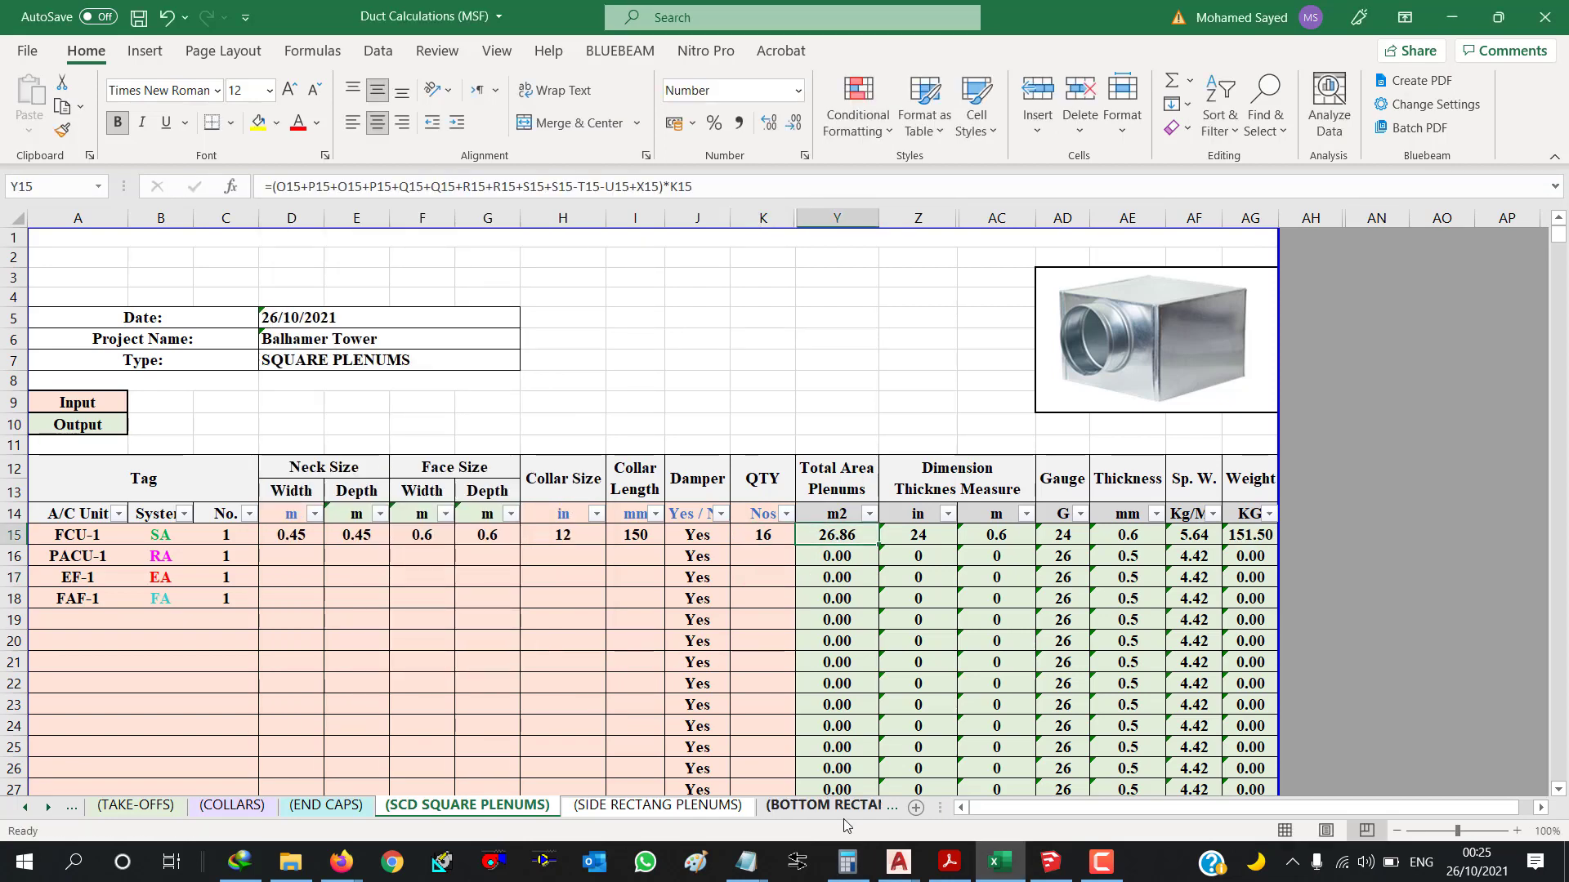
pyautogui.click(855, 854)
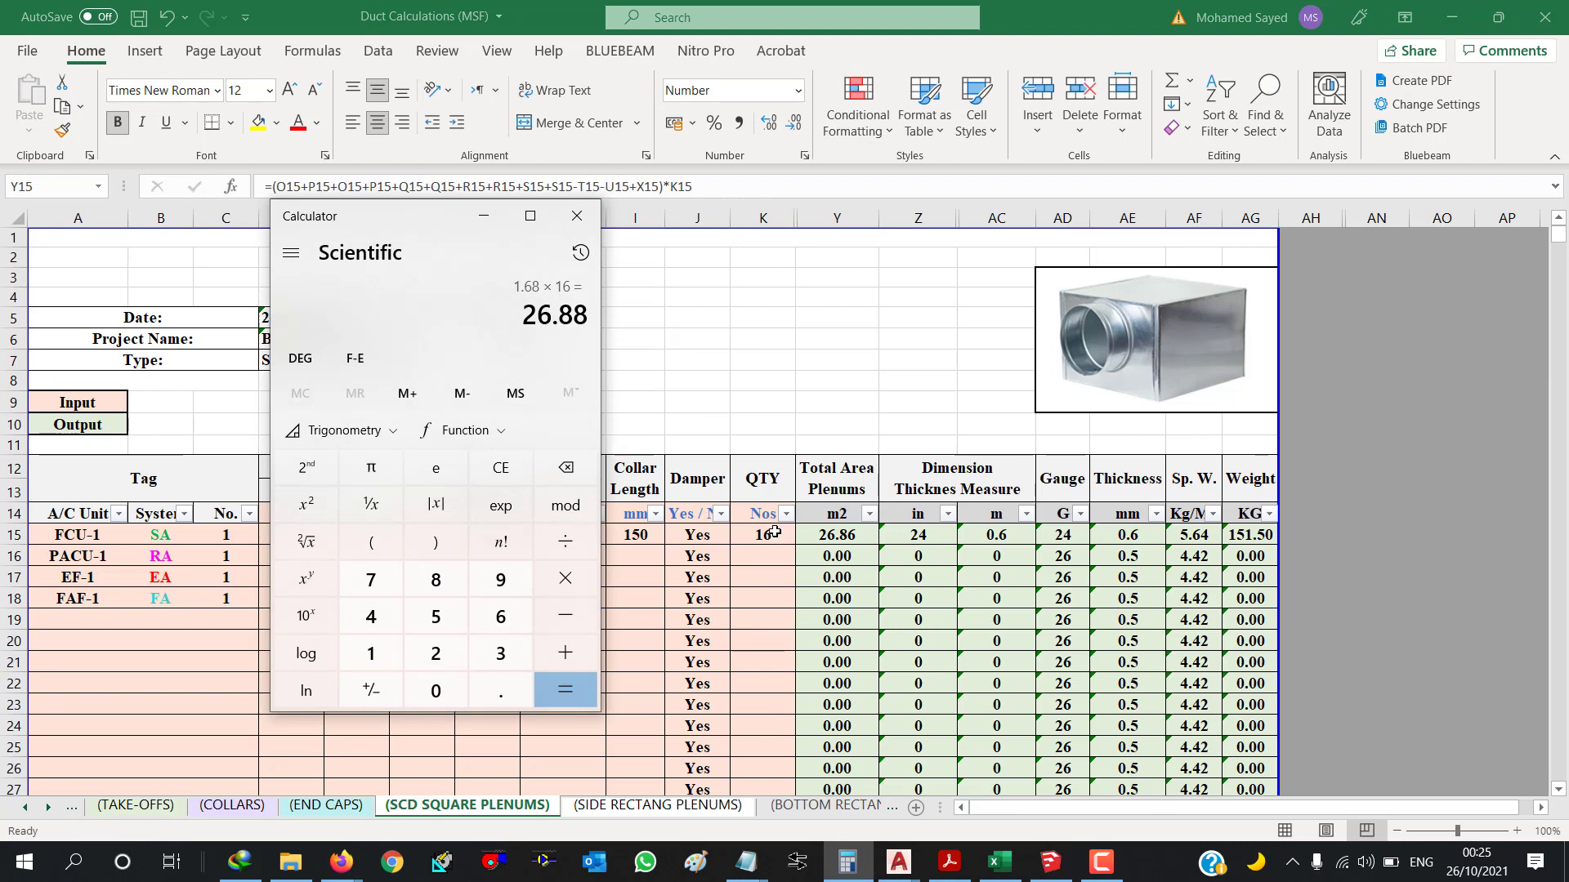
pyautogui.hotkey('alt', 'Tab')
pyautogui.hotkey('alt', 'Tab')
pyautogui.press('Escape')
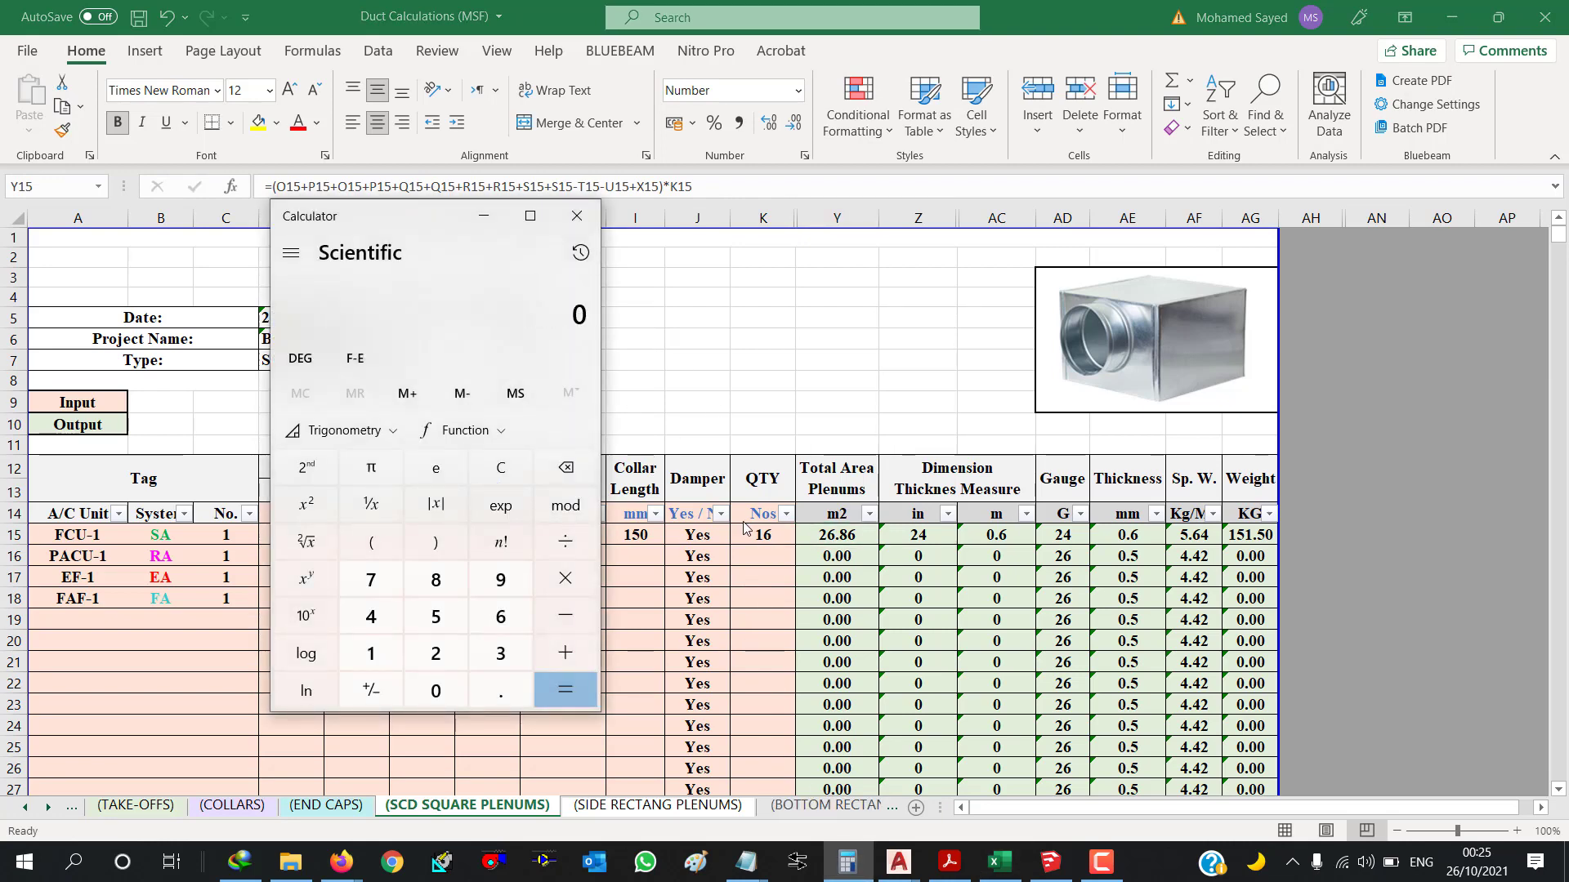
pyautogui.click(844, 535)
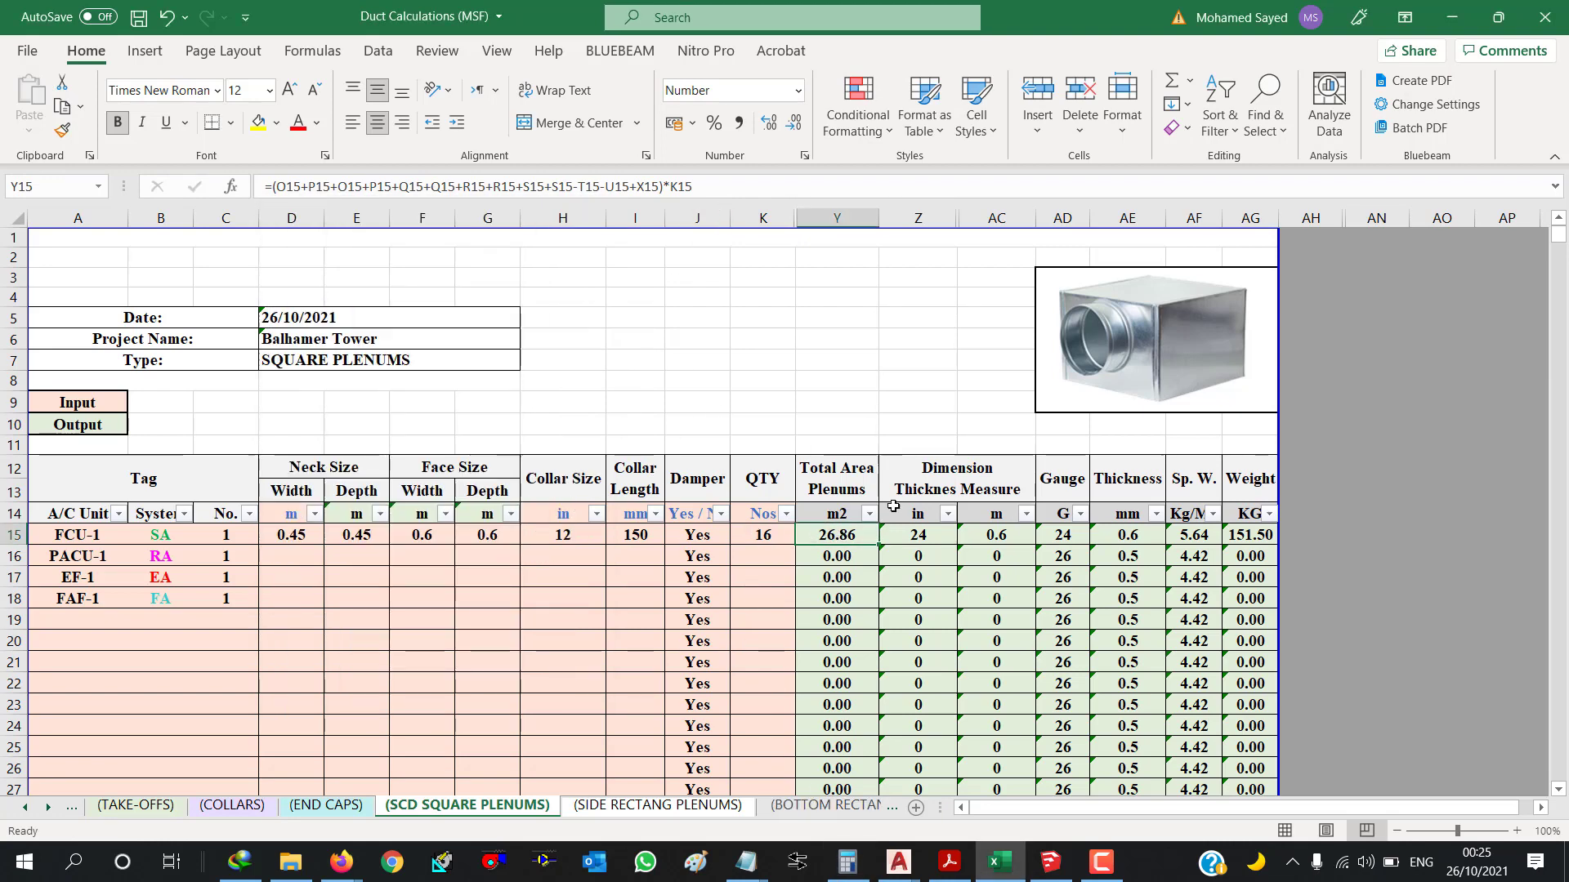
# Close the calculator and recheck the K15 quantity and Y15 total area formula
pyautogui.click(847, 862)
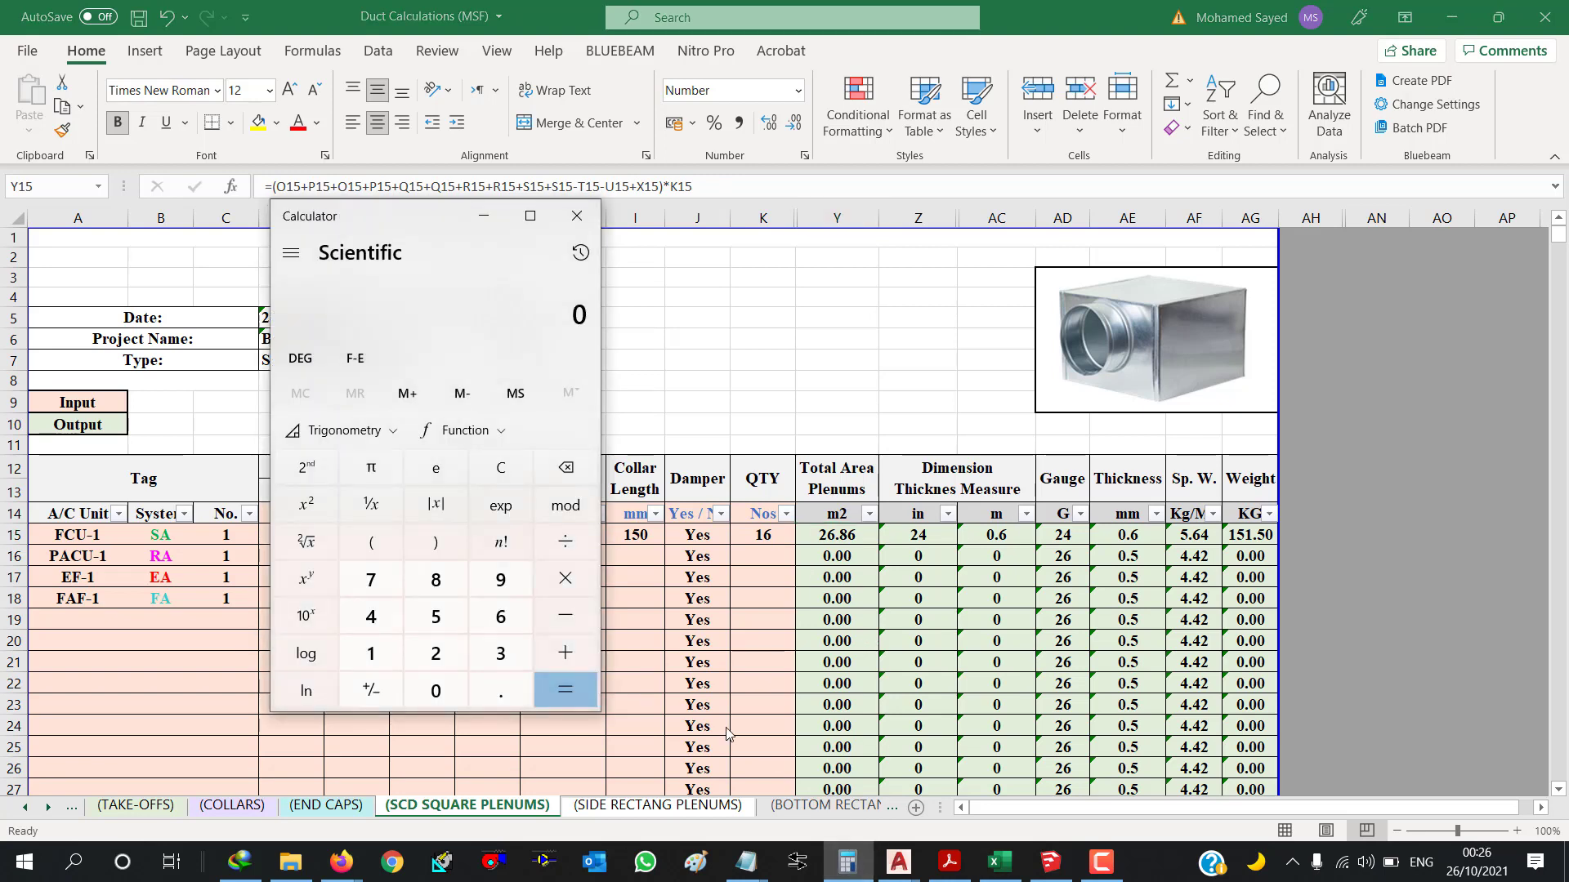
pyautogui.click(577, 216)
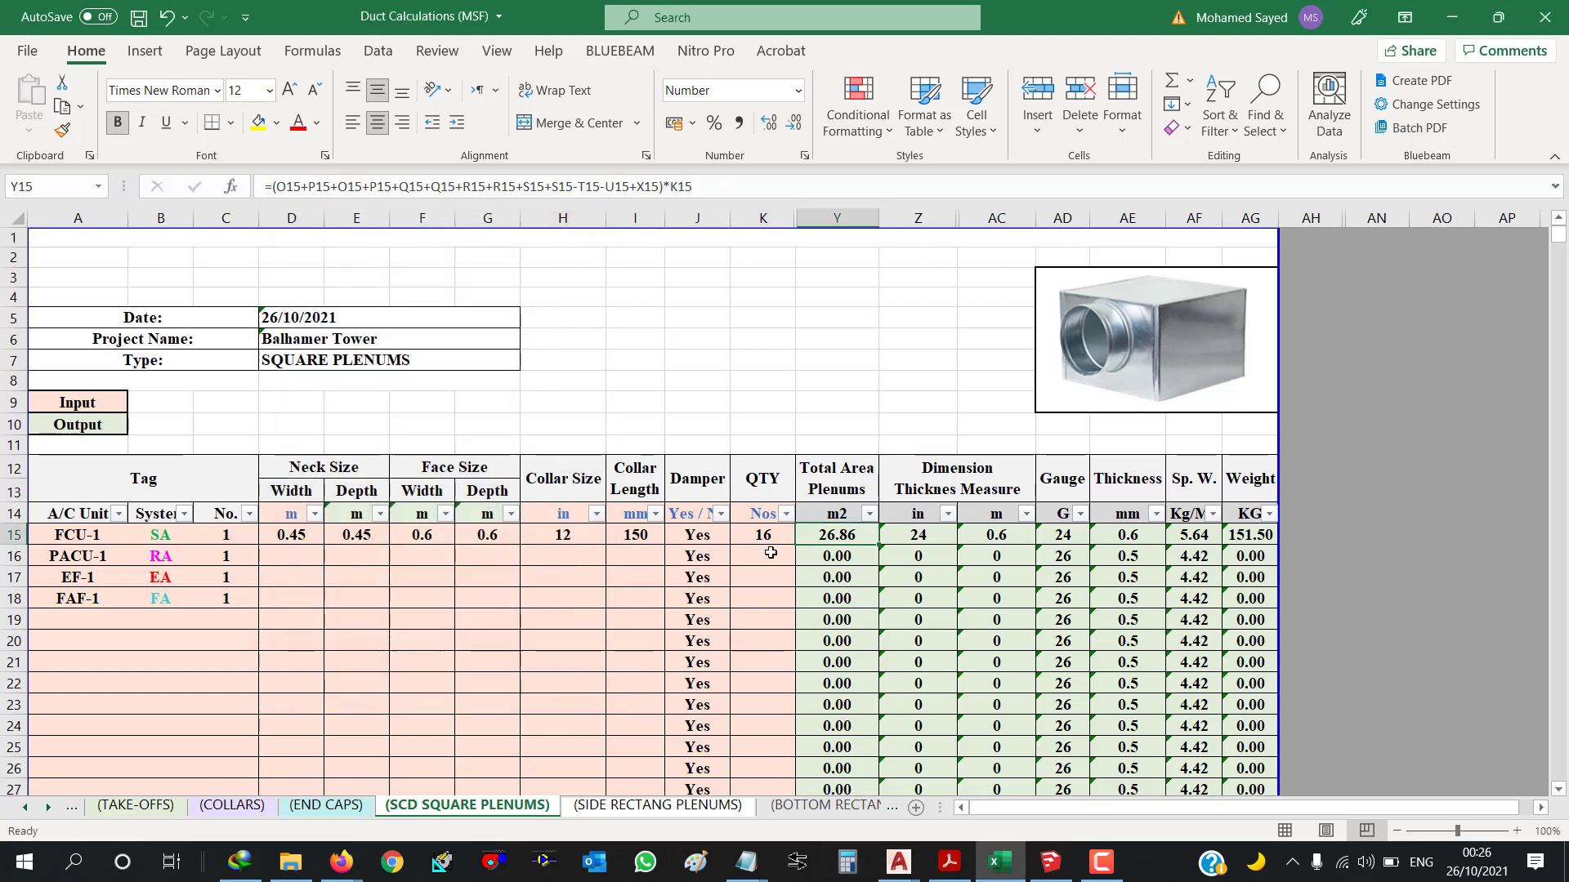
pyautogui.click(760, 539)
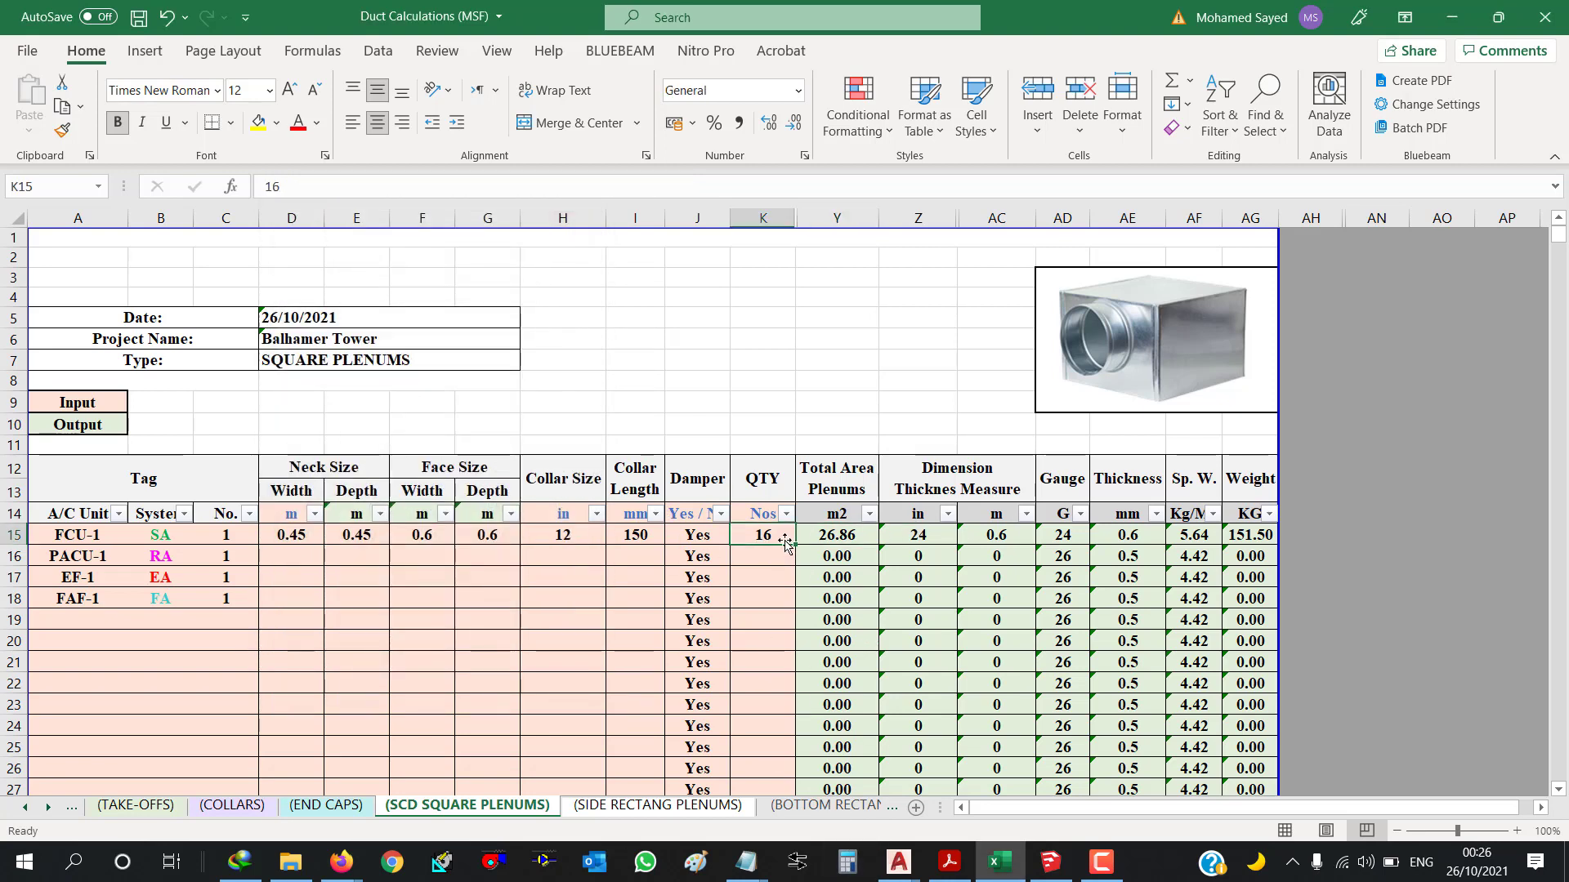
pyautogui.click(853, 537)
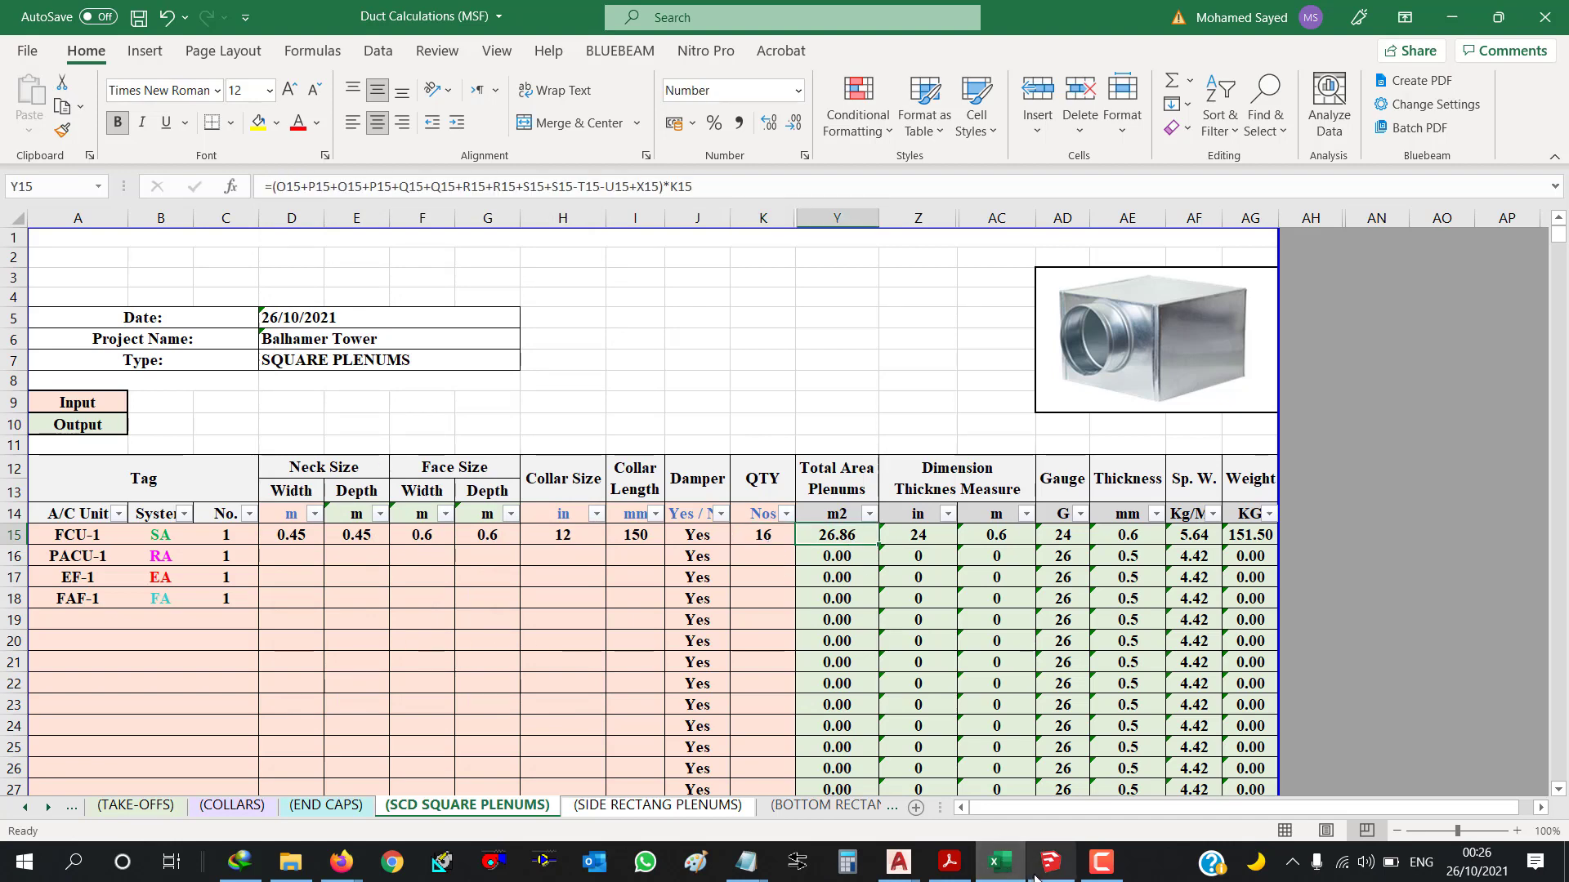
pyautogui.click(1036, 867)
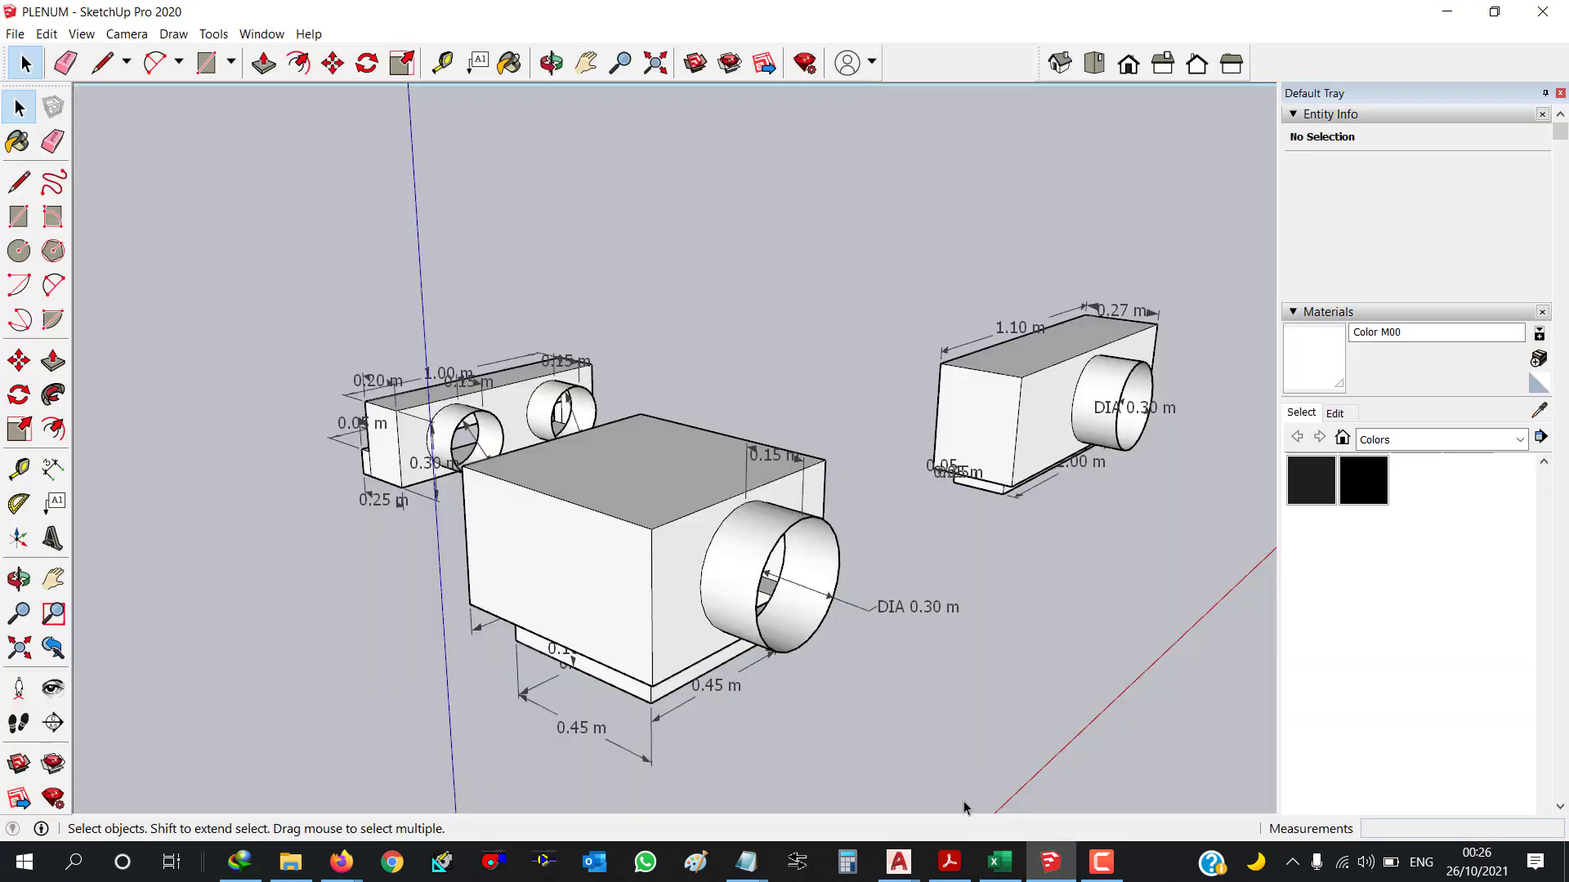
pyautogui.click(998, 862)
pyautogui.click(754, 540)
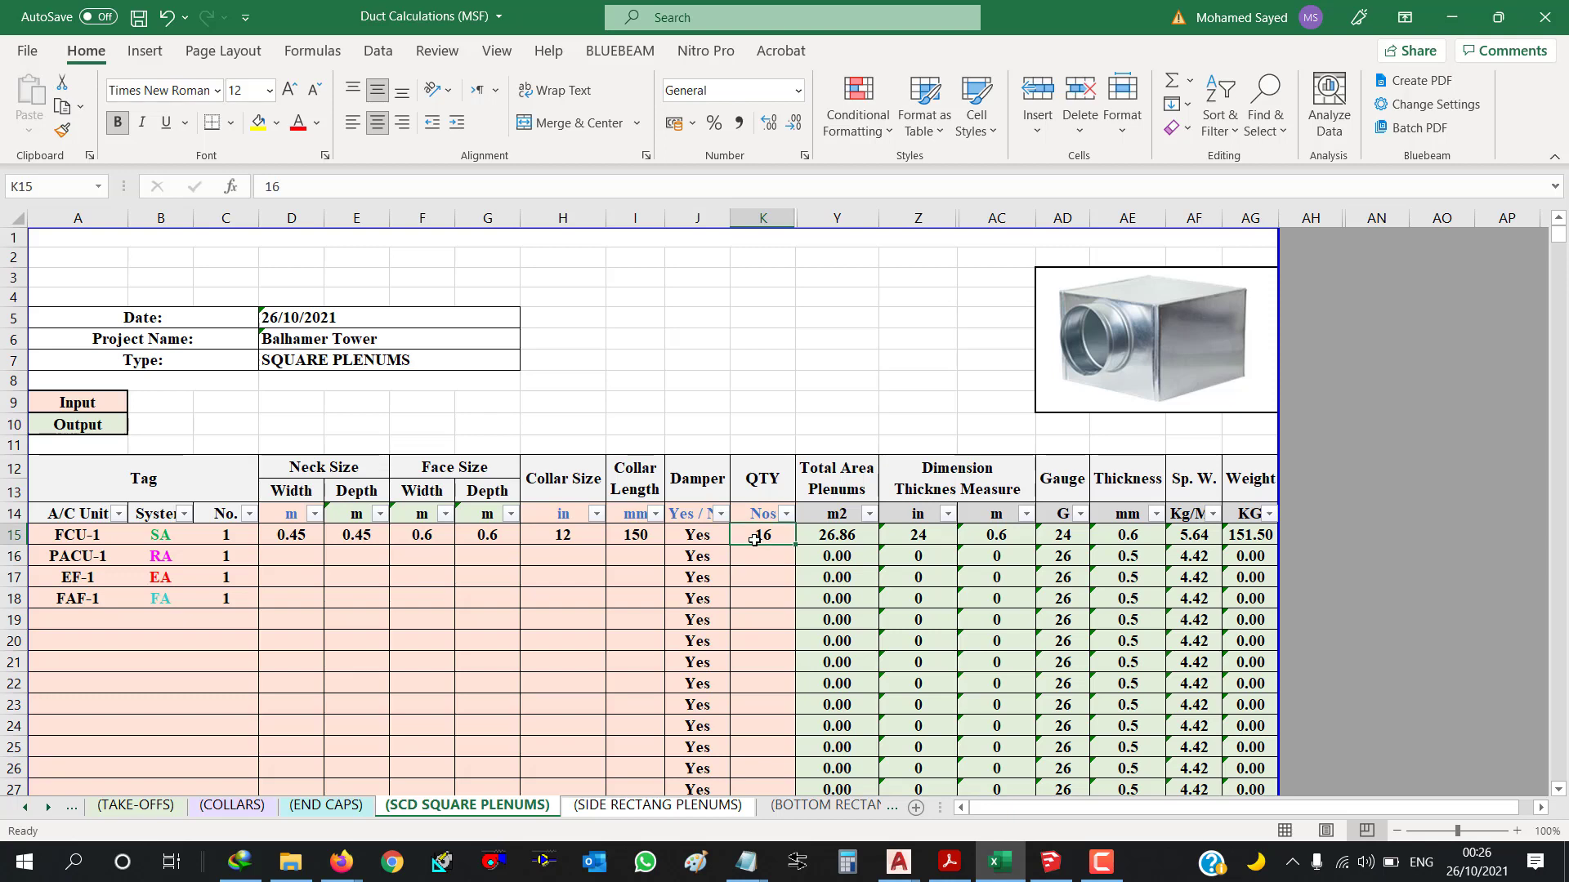
# Re-enter FCU-1's quantity in K15 as 1, then 16, and recheck the Y15 total
pyautogui.write('1')
pyautogui.press('Return')
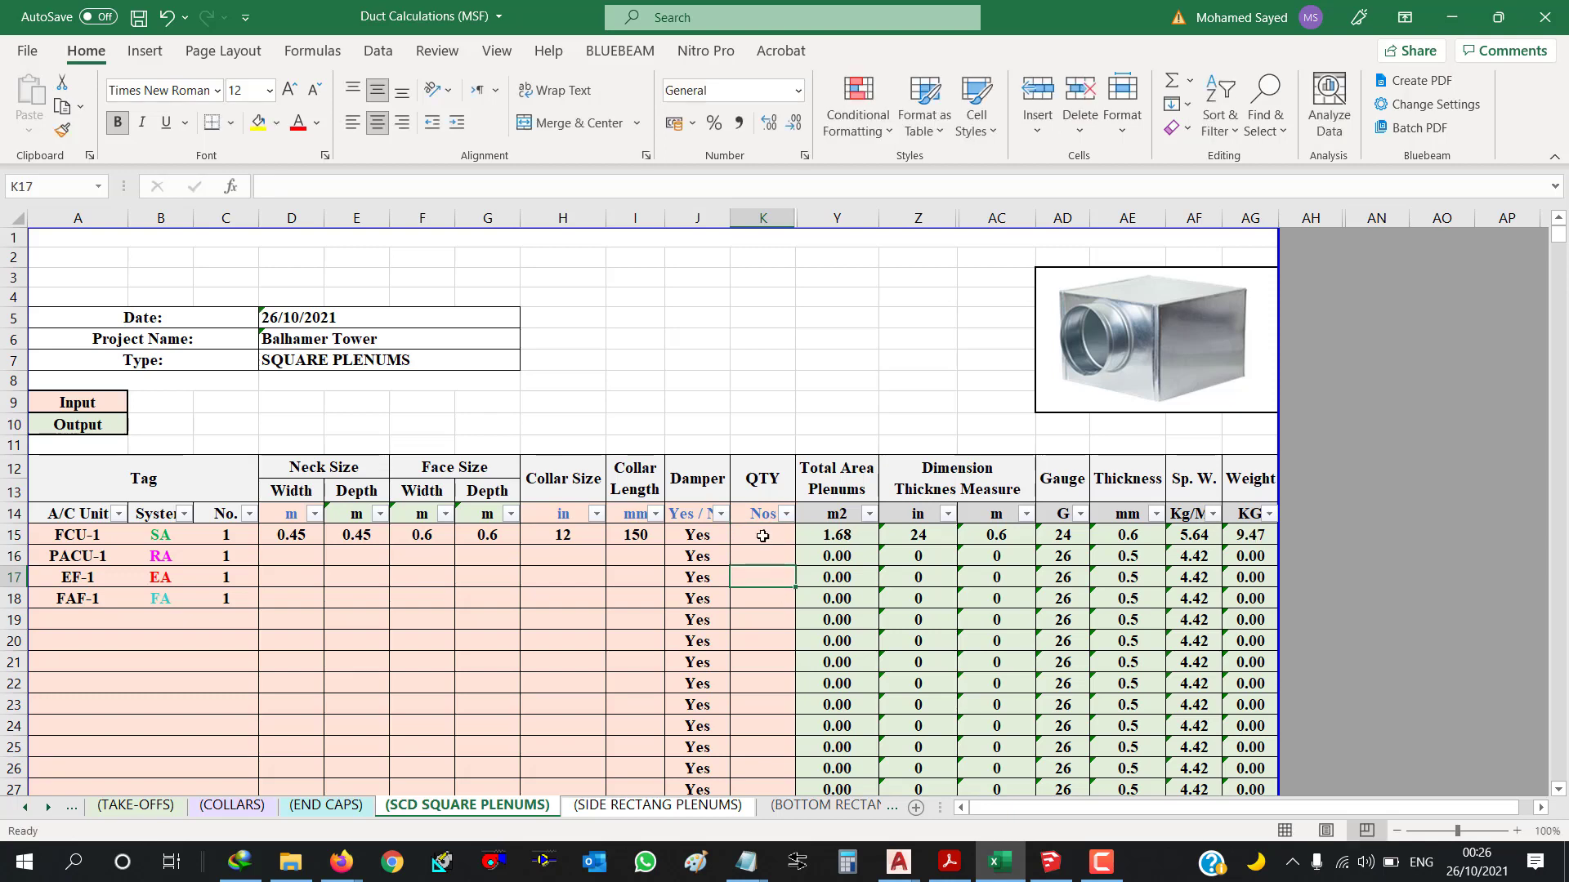
pyautogui.click(756, 540)
pyautogui.write('16')
pyautogui.click(757, 569)
pyautogui.click(827, 535)
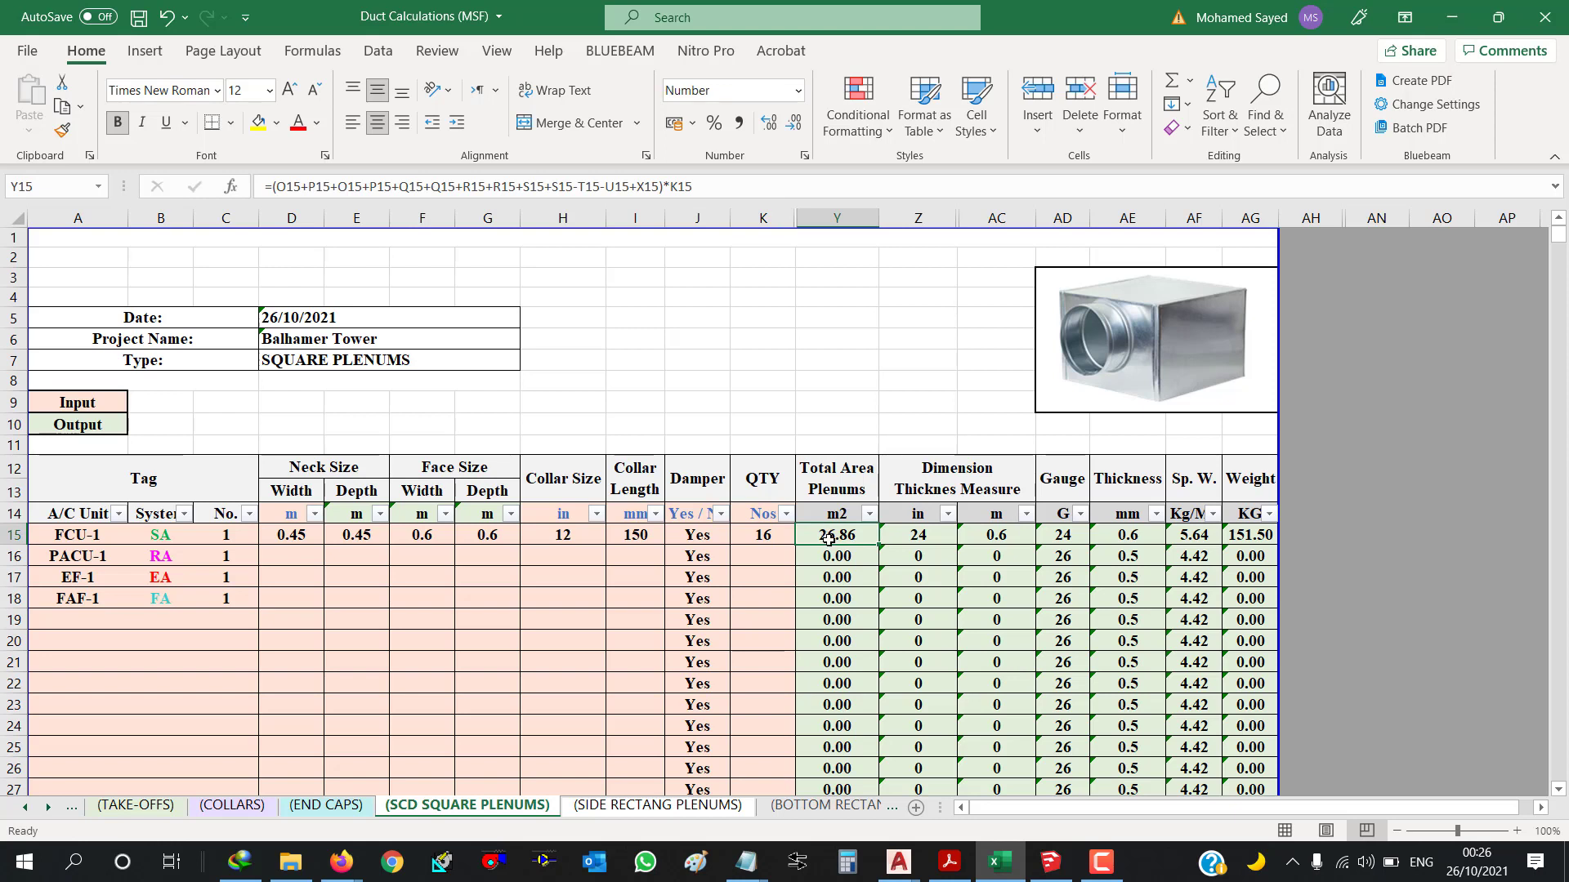
pyautogui.click(762, 536)
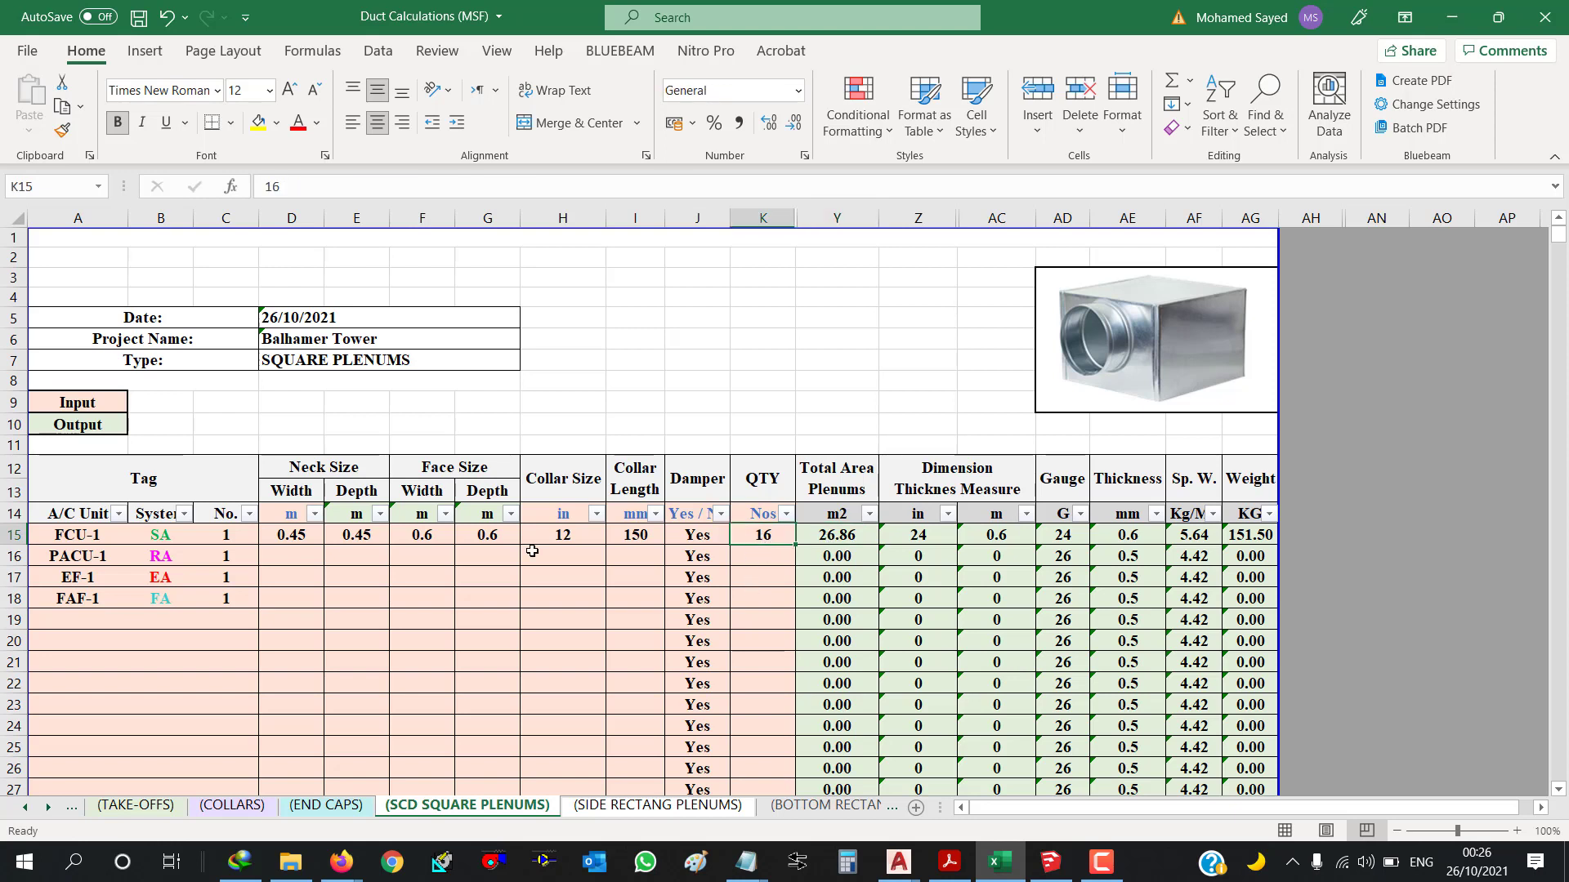
# Copy FCU-1's sizes D15:I15 into rows 16–30 and check the neck widths D15:D30
pyautogui.moveTo(306, 539); pyautogui.dragTo(760, 536)
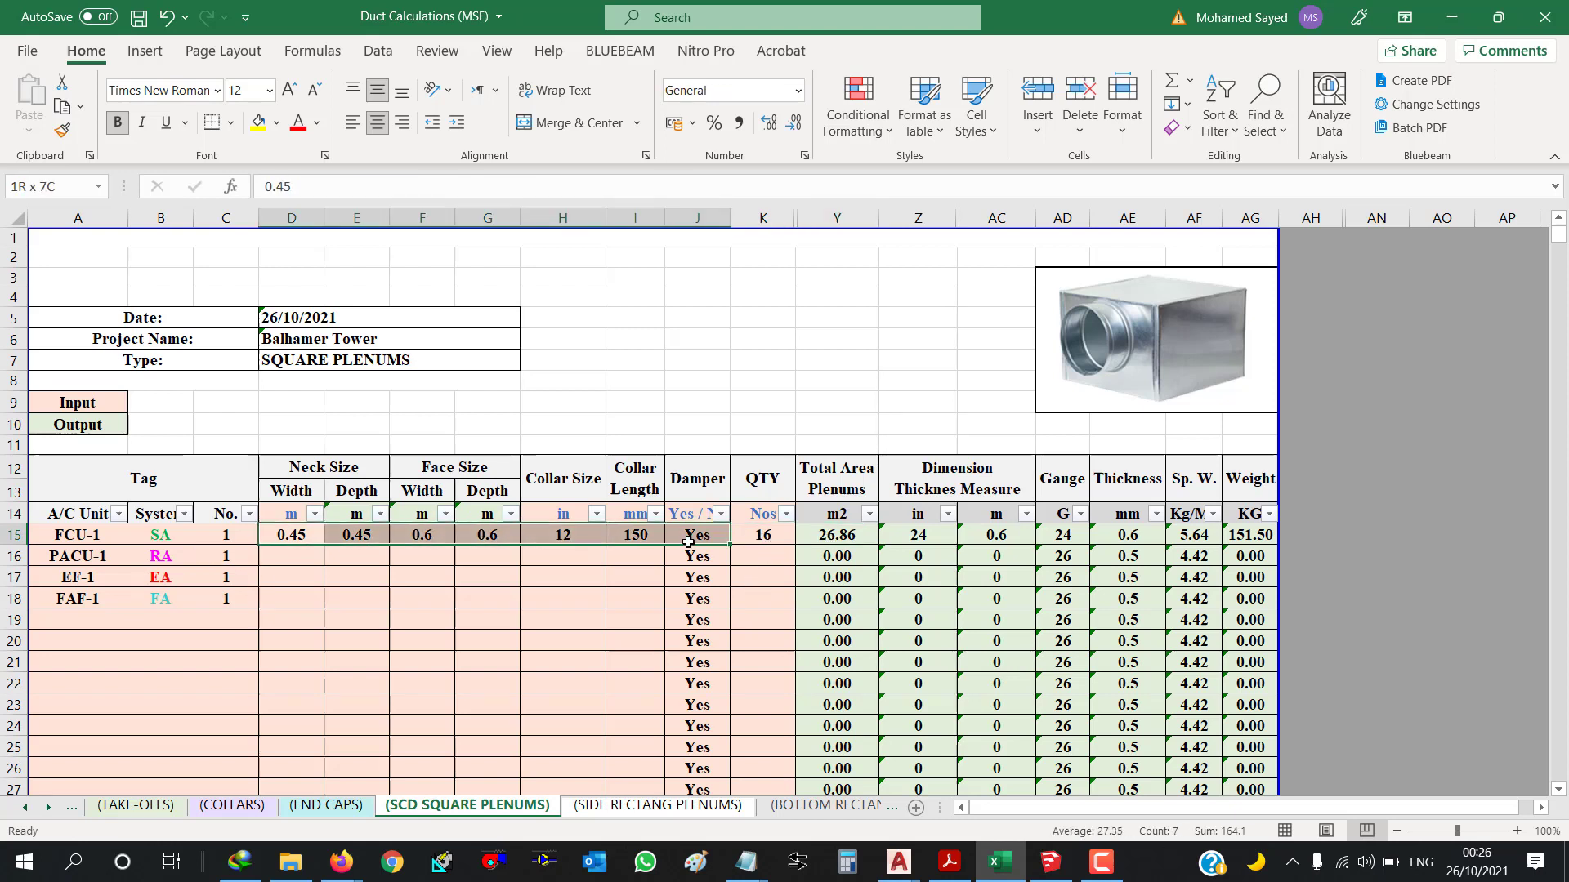
pyautogui.click(292, 544)
pyautogui.moveTo(611, 538); pyautogui.dragTo(629, 539)
pyautogui.hotkey('ctrl', 'c')
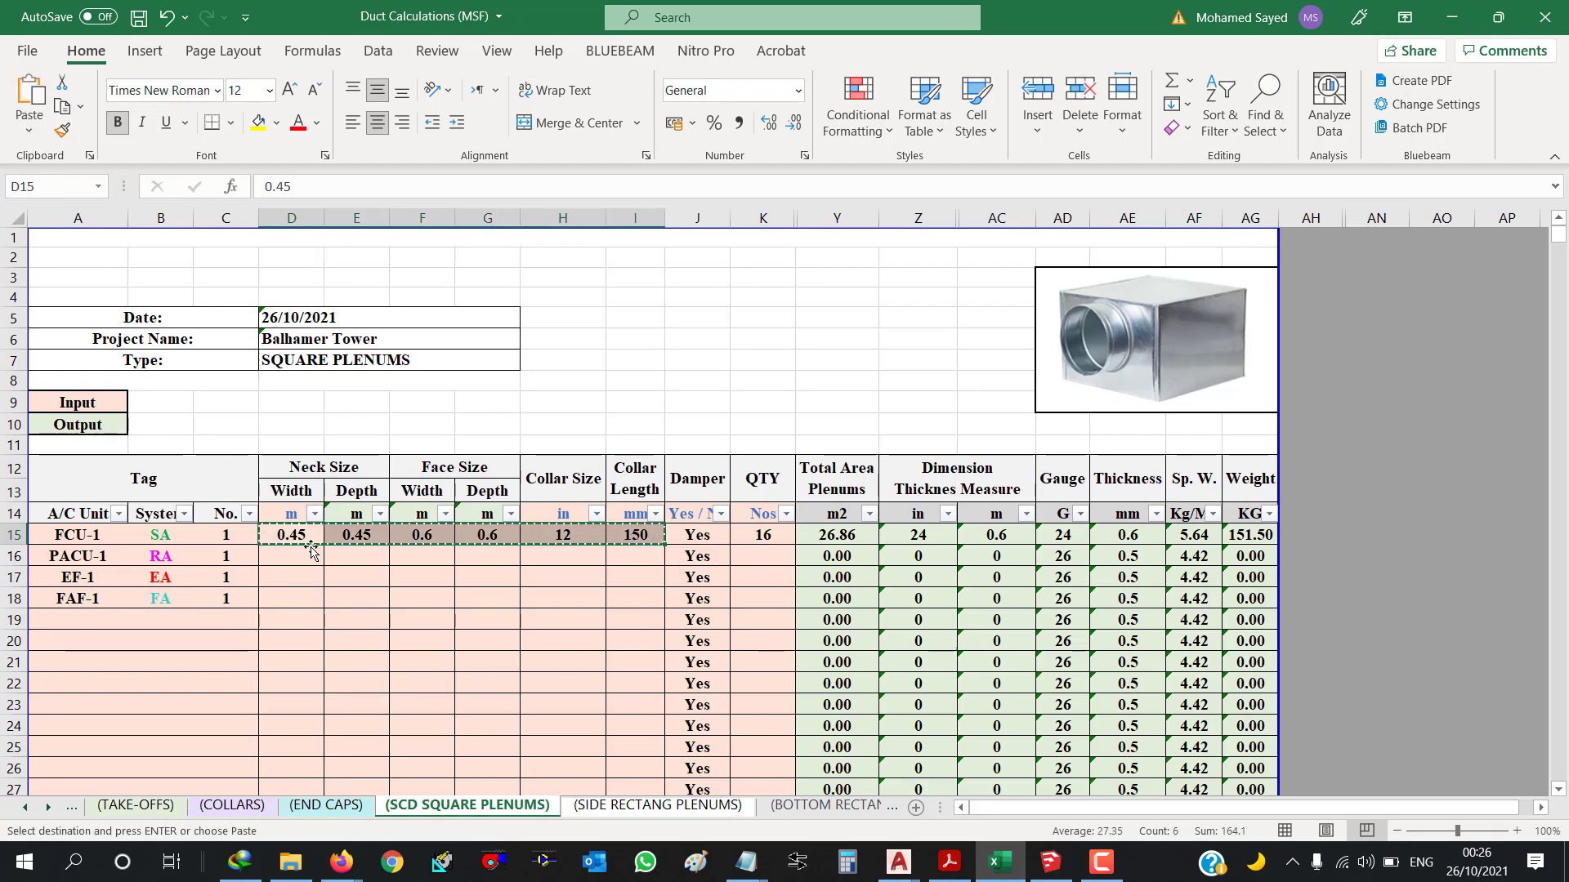
pyautogui.moveTo(292, 556)
pyautogui.mouseDown()
pyautogui.moveTo(292, 754)
pyautogui.moveTo(315, 626)
pyautogui.mouseUp()
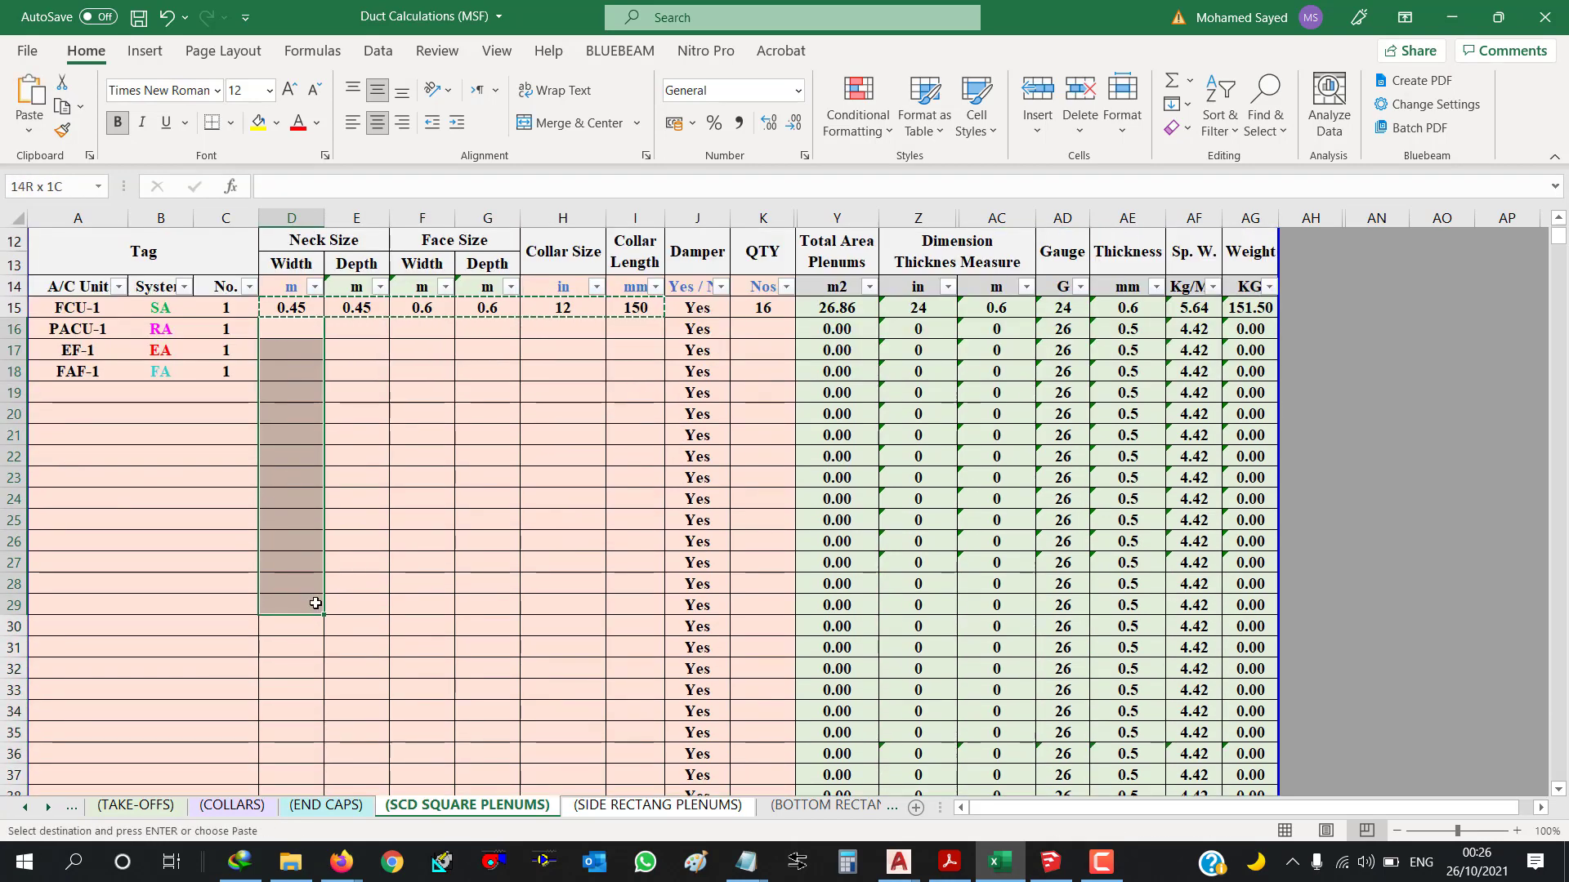
pyautogui.press('Return')
pyautogui.moveTo(292, 310); pyautogui.dragTo(302, 636)
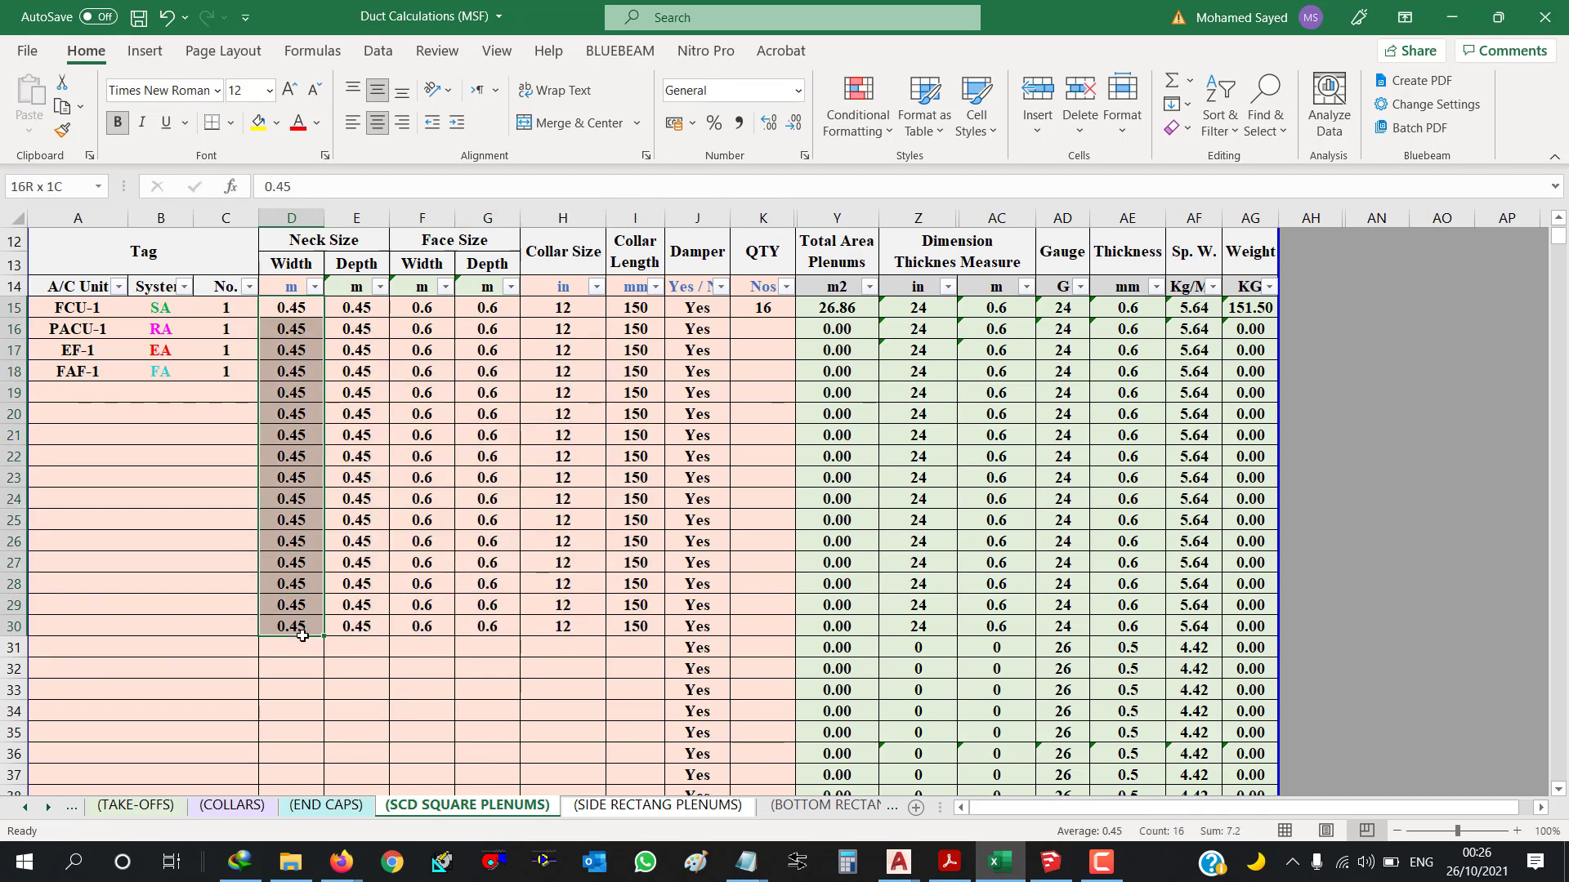
pyautogui.moveTo(303, 636)
pyautogui.mouseDown()
pyautogui.moveTo(308, 613)
pyautogui.moveTo(308, 630)
pyautogui.mouseUp()
pyautogui.scroll(2, 314, 465)
# Set K15 to 1, copy it into K16:K30, and check the totals in Y15:Y30
pyautogui.click(762, 434)
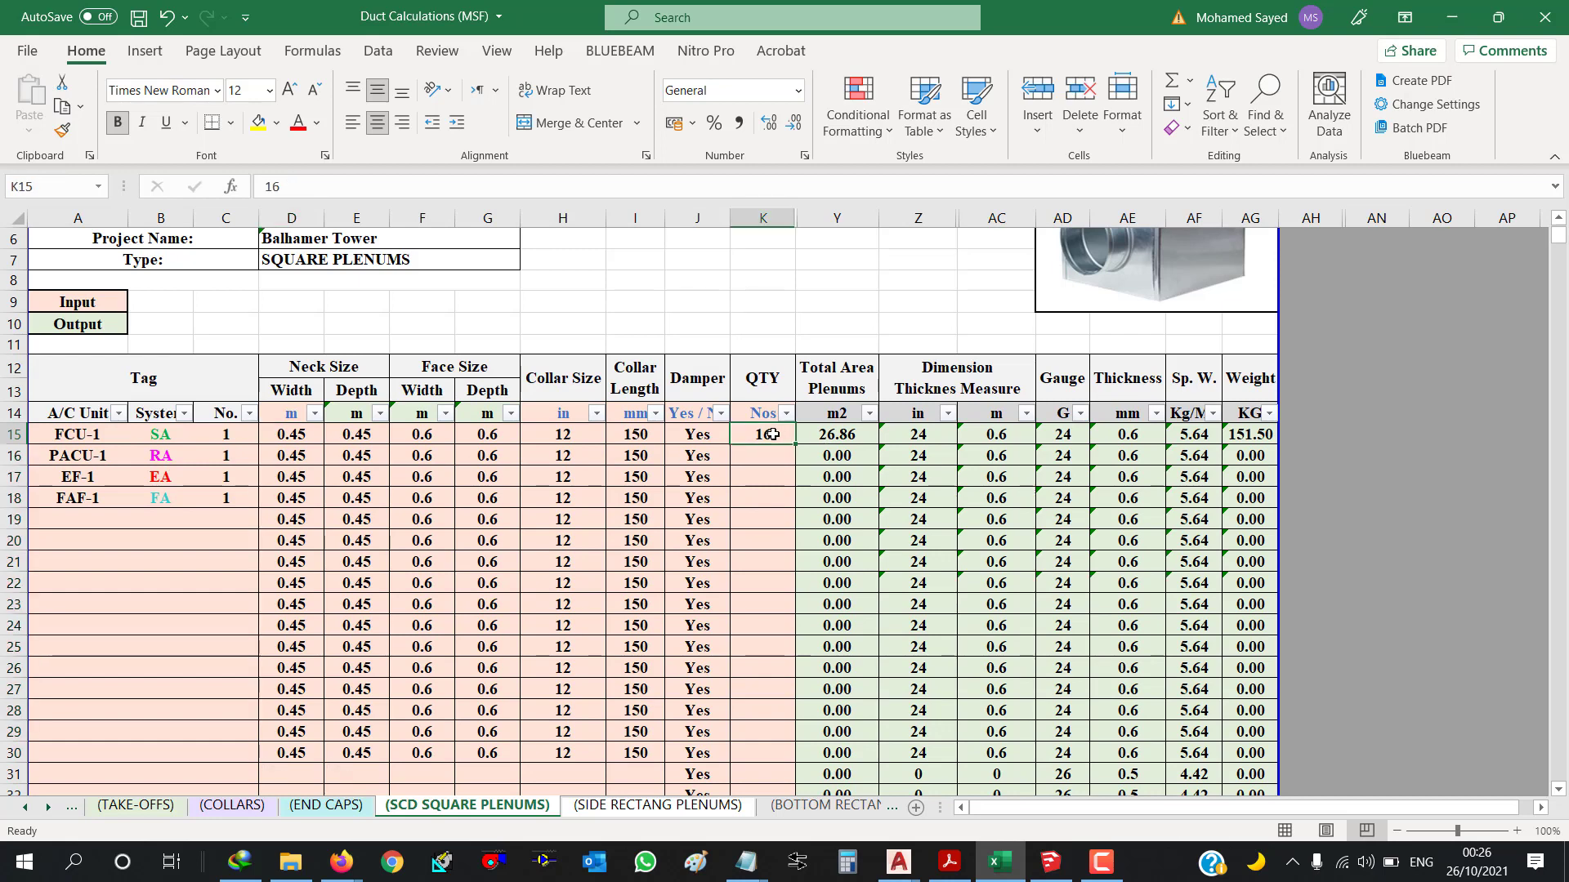
pyautogui.write('1')
pyautogui.press('Return')
pyautogui.press('Up')
pyautogui.hotkey('ctrl', 'c')
pyautogui.press('Down')
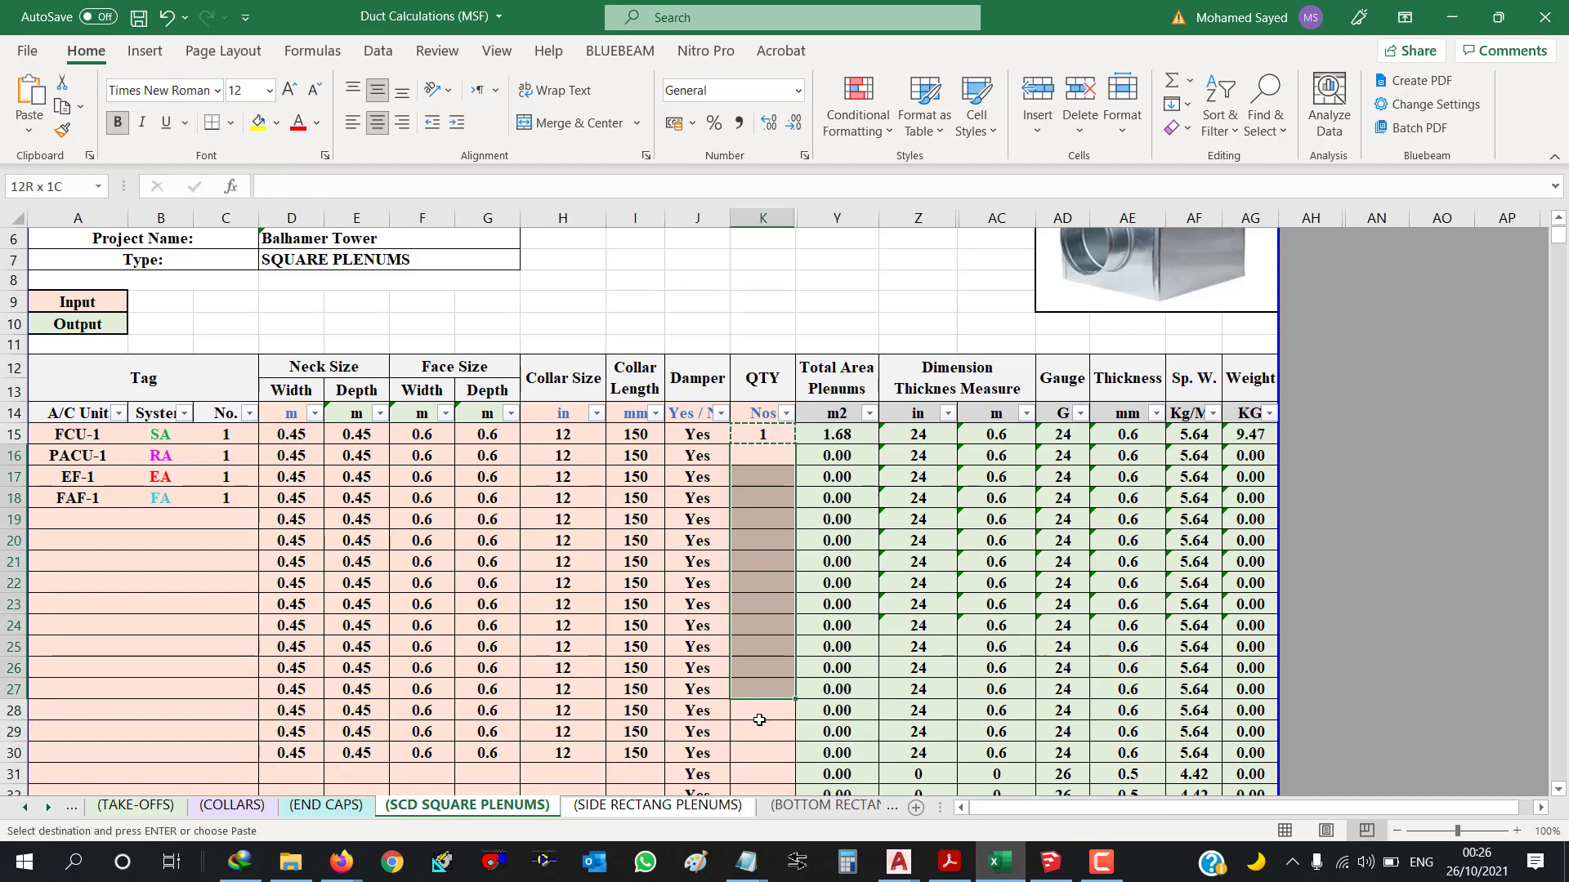
pyautogui.moveTo(761, 457); pyautogui.dragTo(758, 750)
pyautogui.press('Return')
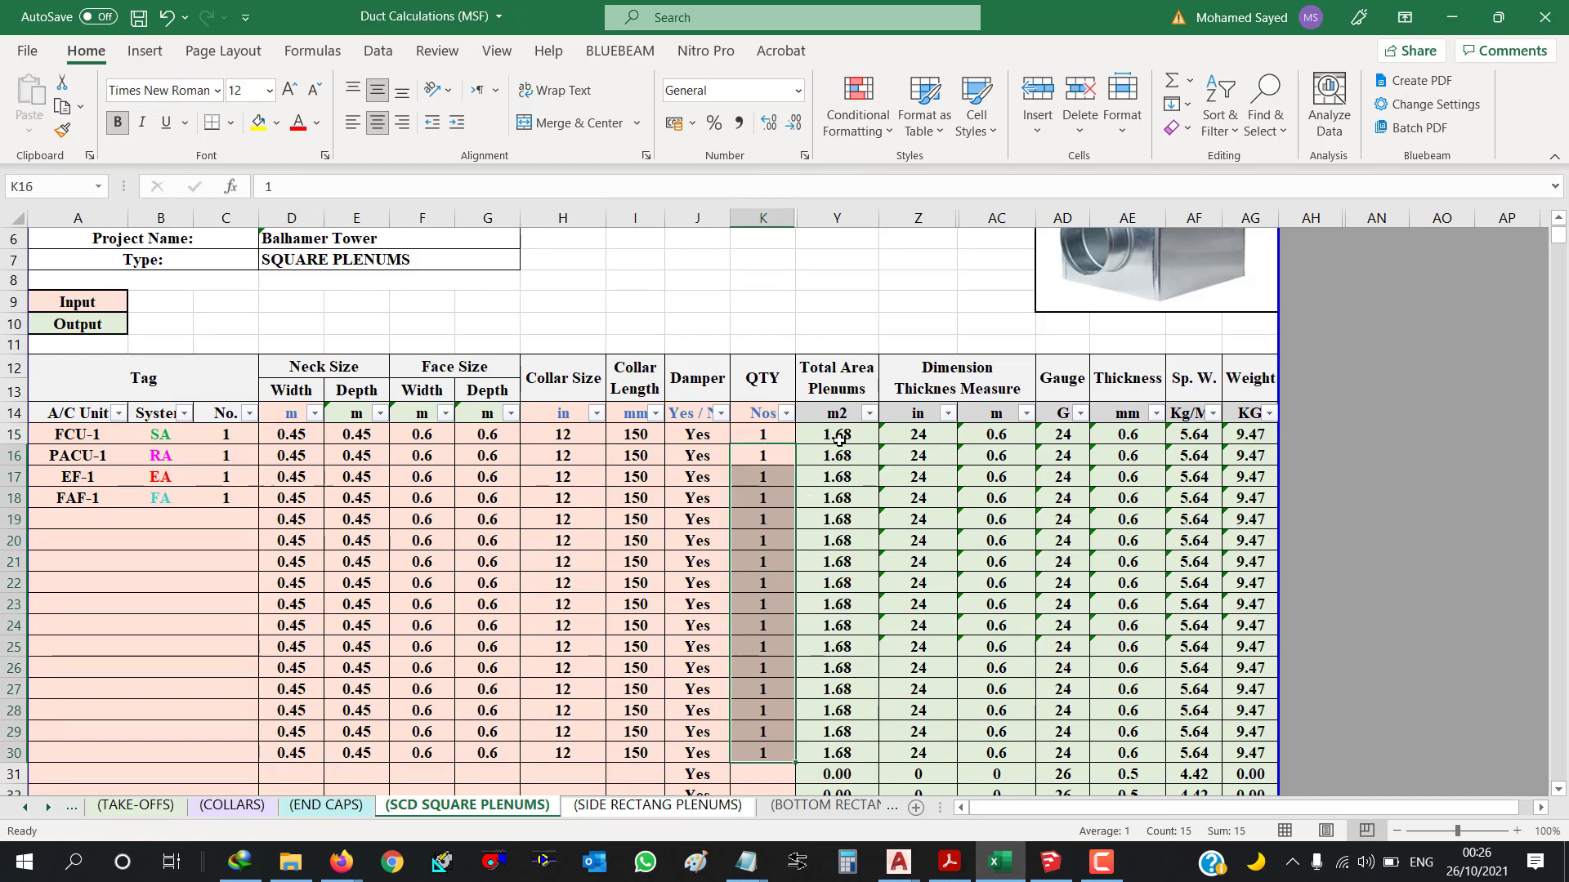
pyautogui.moveTo(840, 433); pyautogui.dragTo(839, 755)
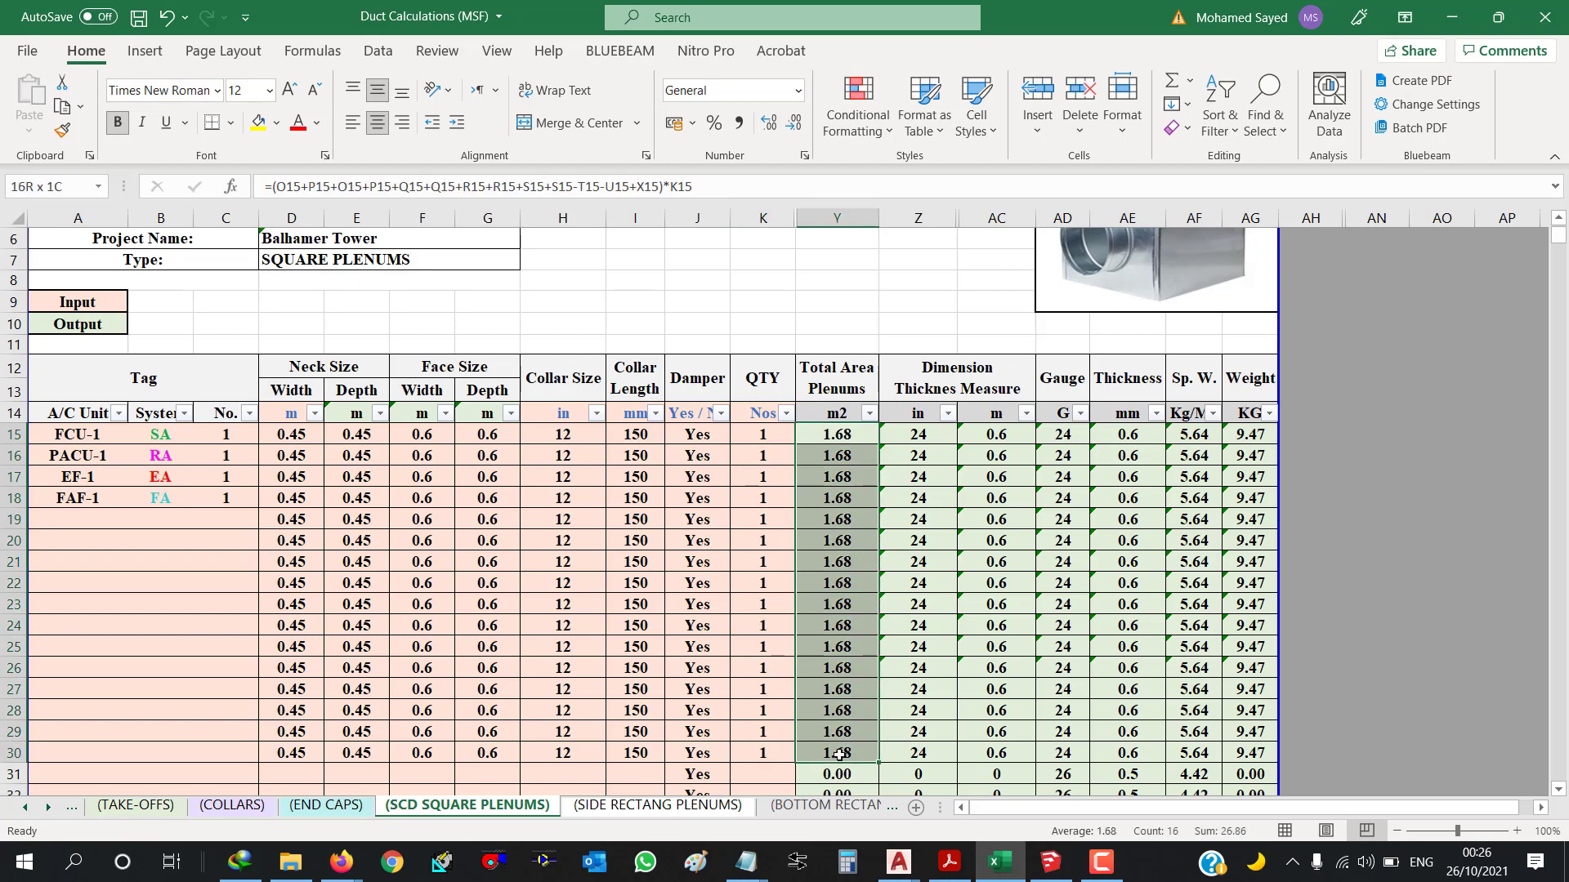
# Clear the sizes and quantities in rows 16–30 and re-enter 16 as FCU-1's quantity
pyautogui.moveTo(310, 460); pyautogui.dragTo(625, 758)
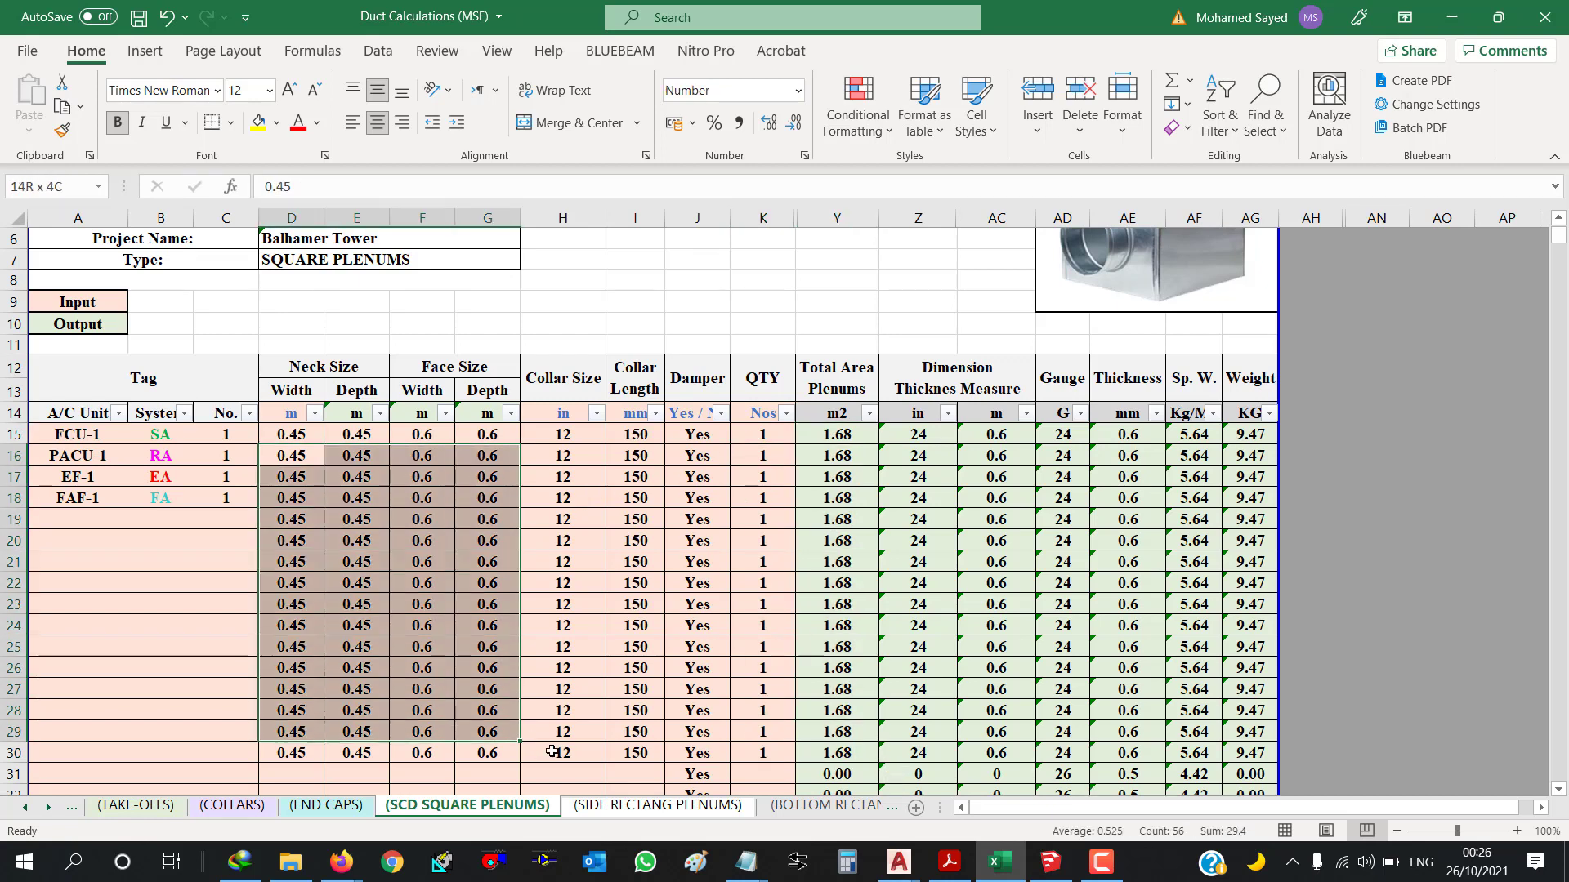
pyautogui.press('Delete')
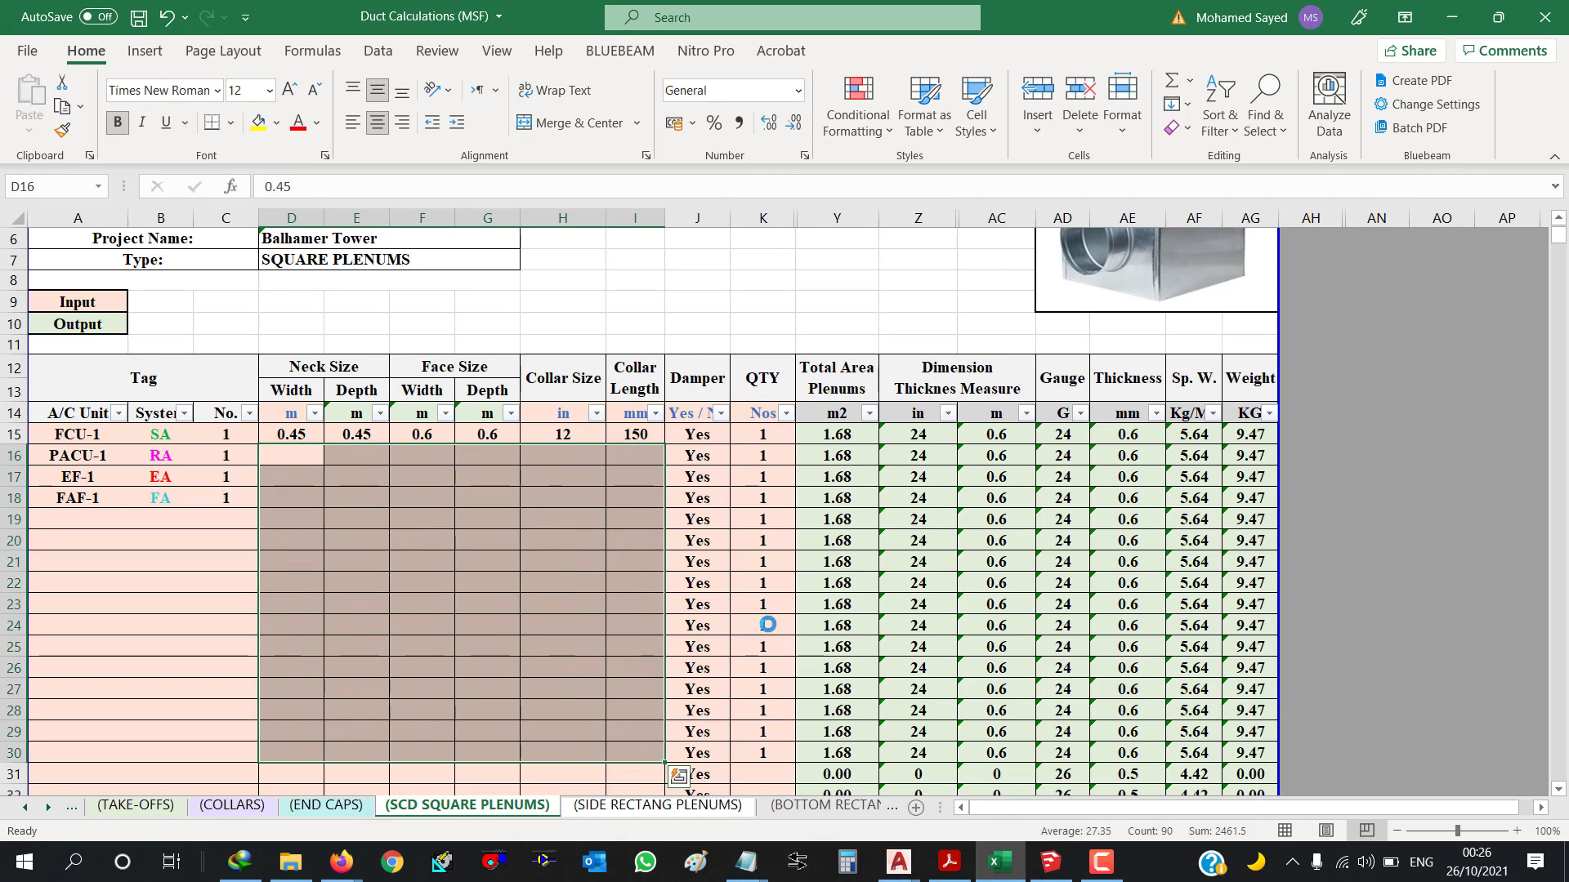
pyautogui.moveTo(762, 455); pyautogui.dragTo(762, 753)
pyautogui.click(762, 433)
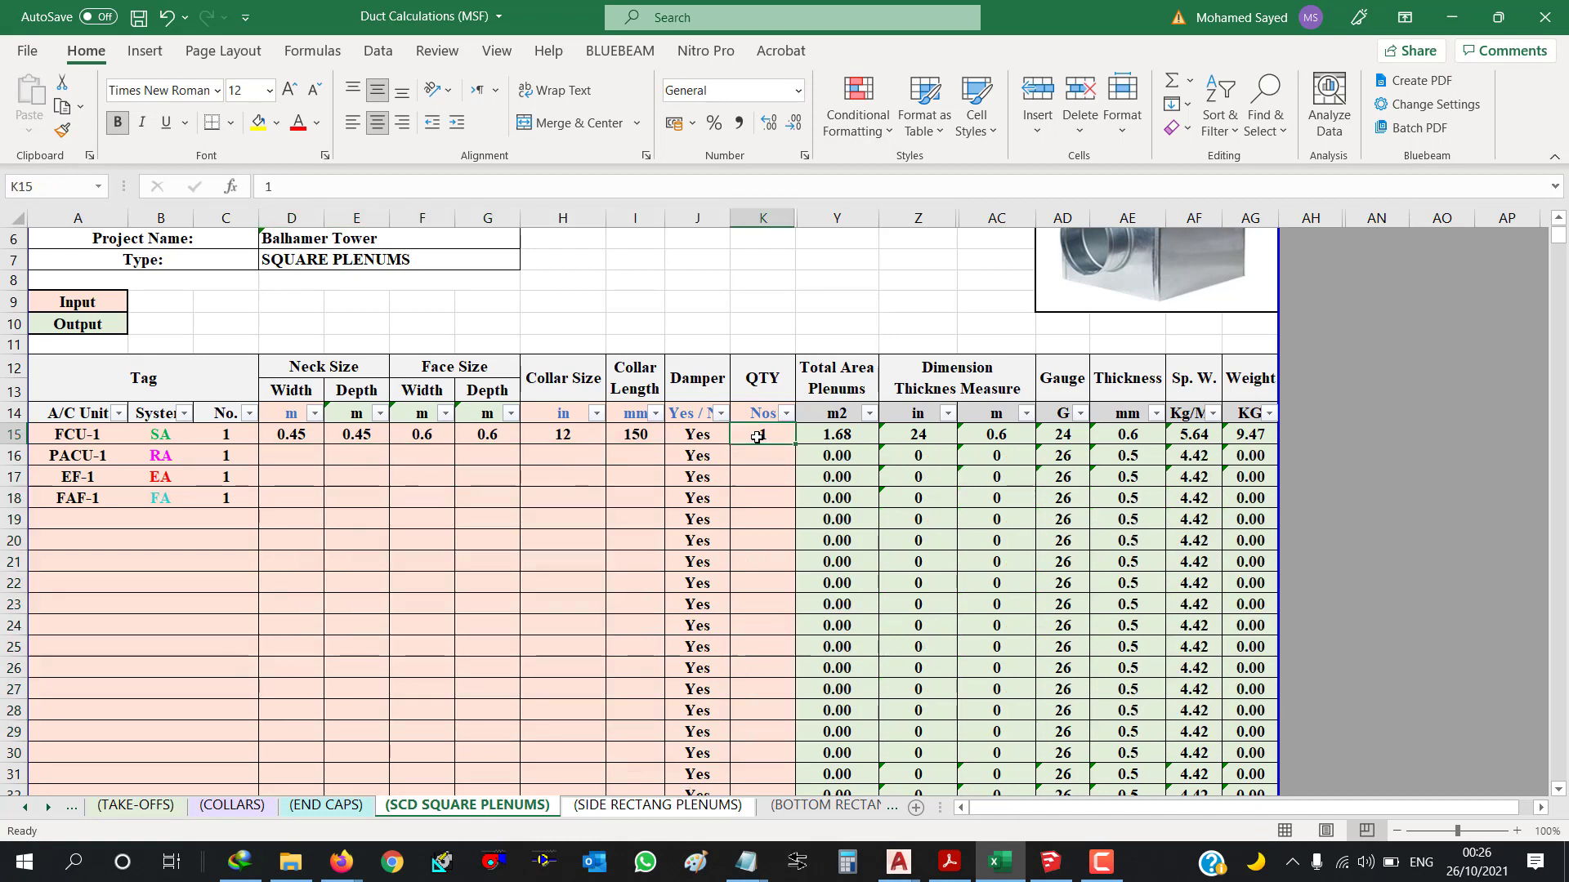
pyautogui.write('16')
pyautogui.click(758, 482)
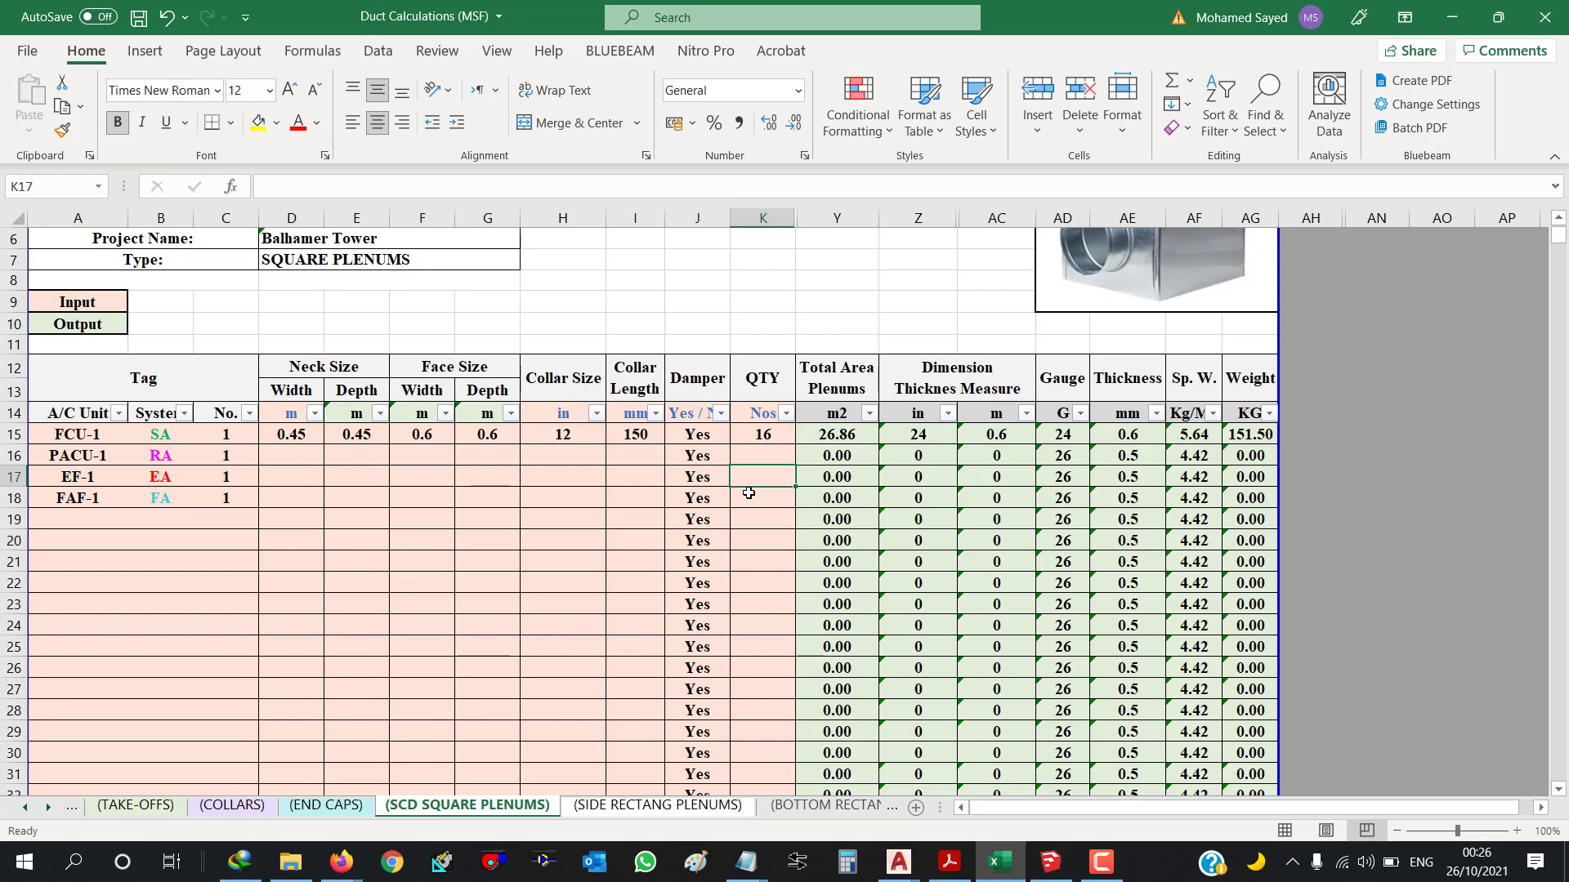
# Set FCU-1's quantity to 1 and clear its sizes D15:I15 and quantity K15
pyautogui.scroll(2, 748, 493)
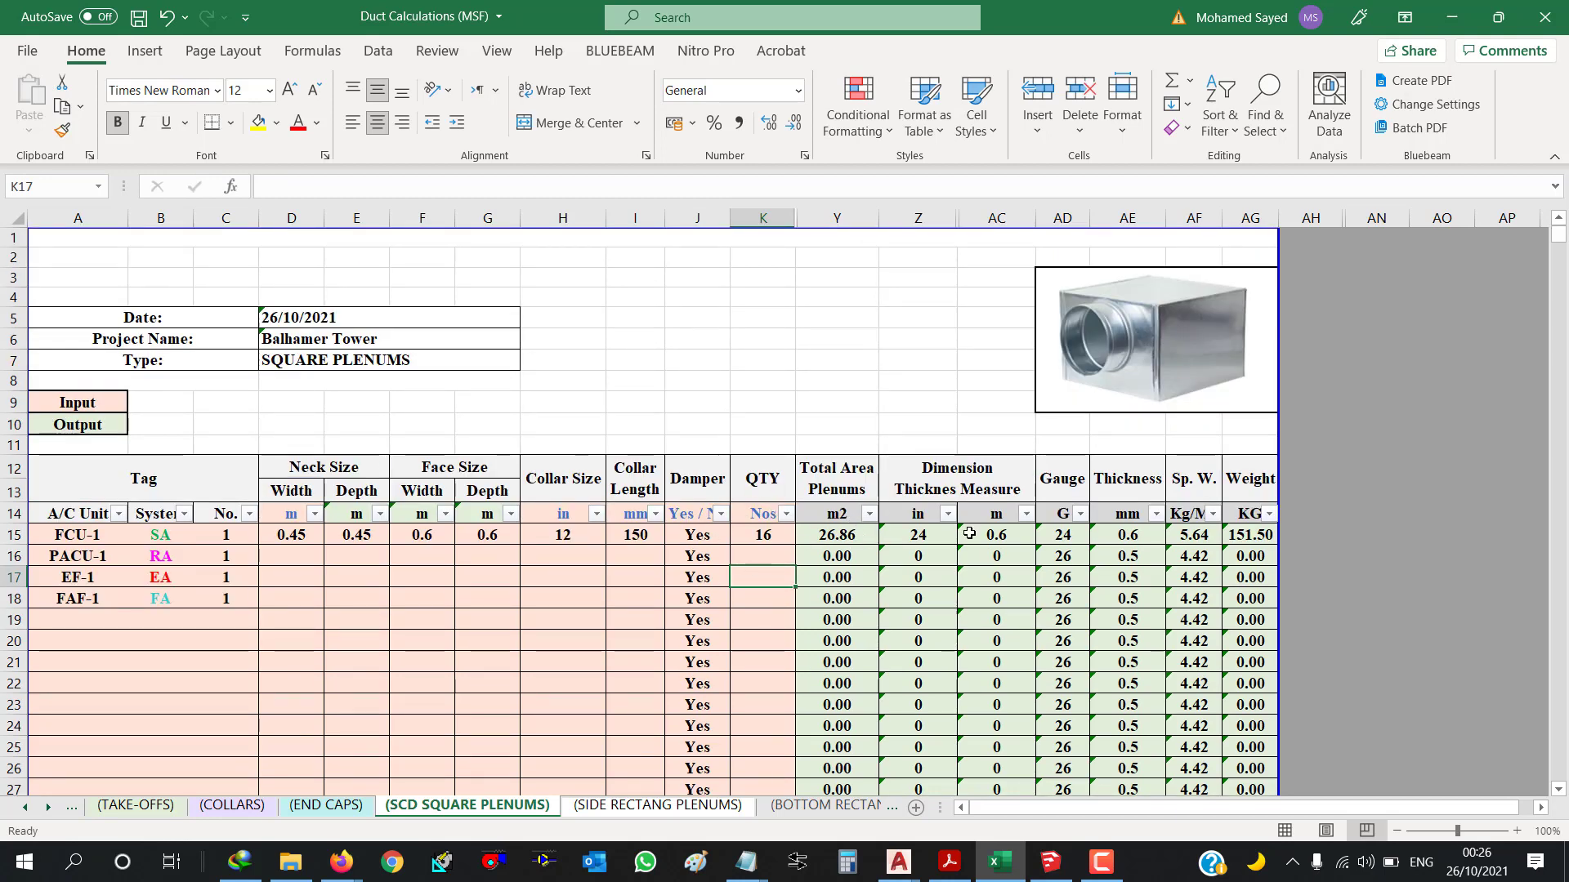
pyautogui.click(1263, 535)
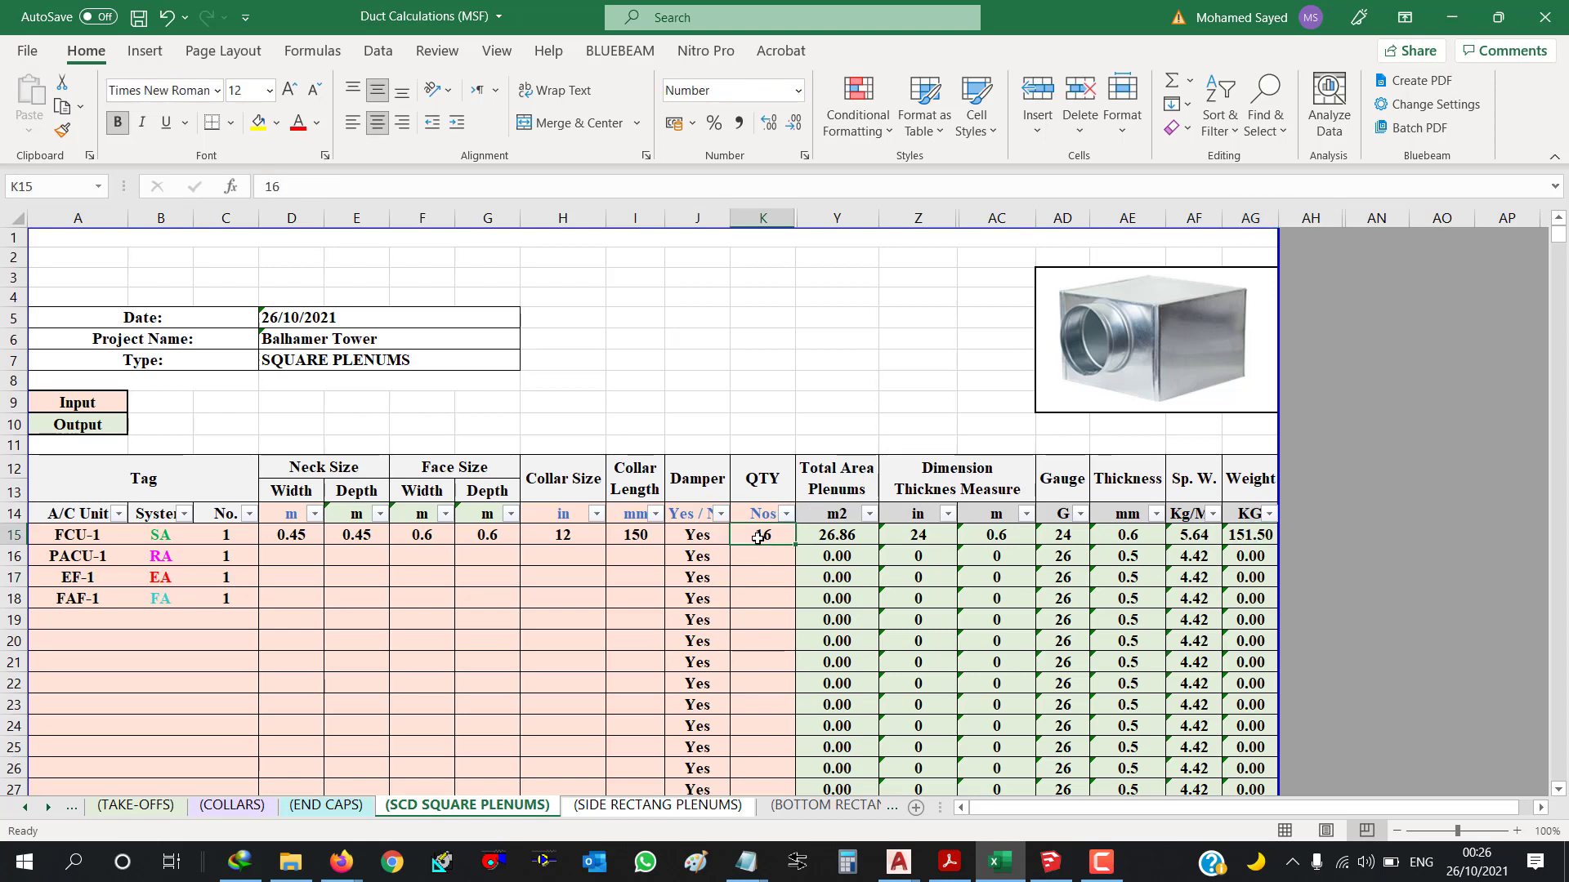
pyautogui.write('1')
pyautogui.press('Down')
pyautogui.press('Down')
pyautogui.press('Down')
pyautogui.write('1')
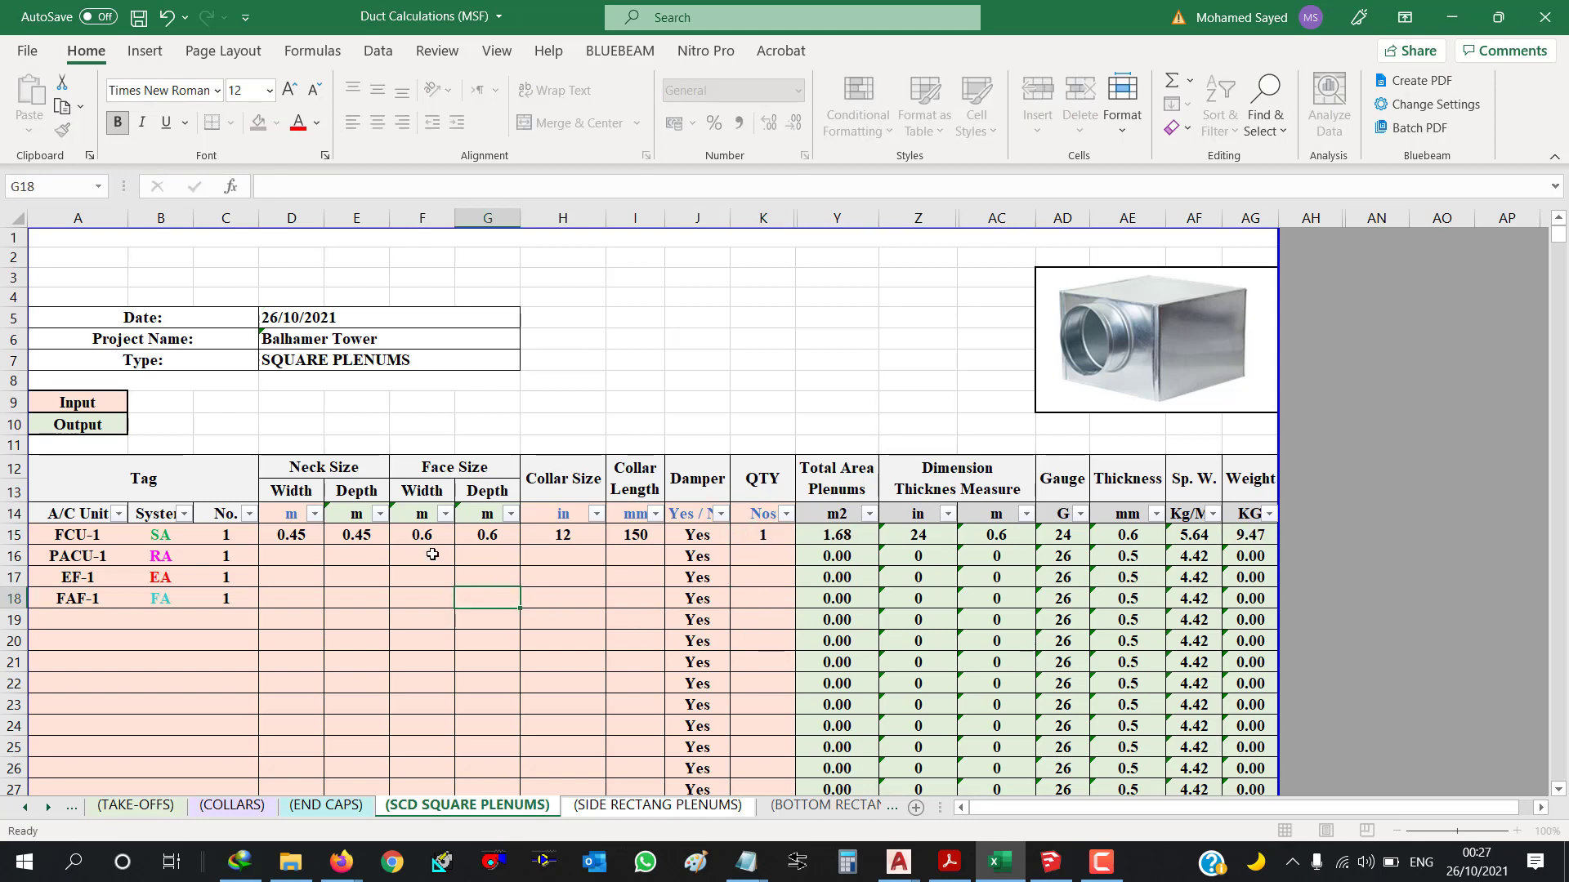
pyautogui.moveTo(282, 535); pyautogui.dragTo(642, 543)
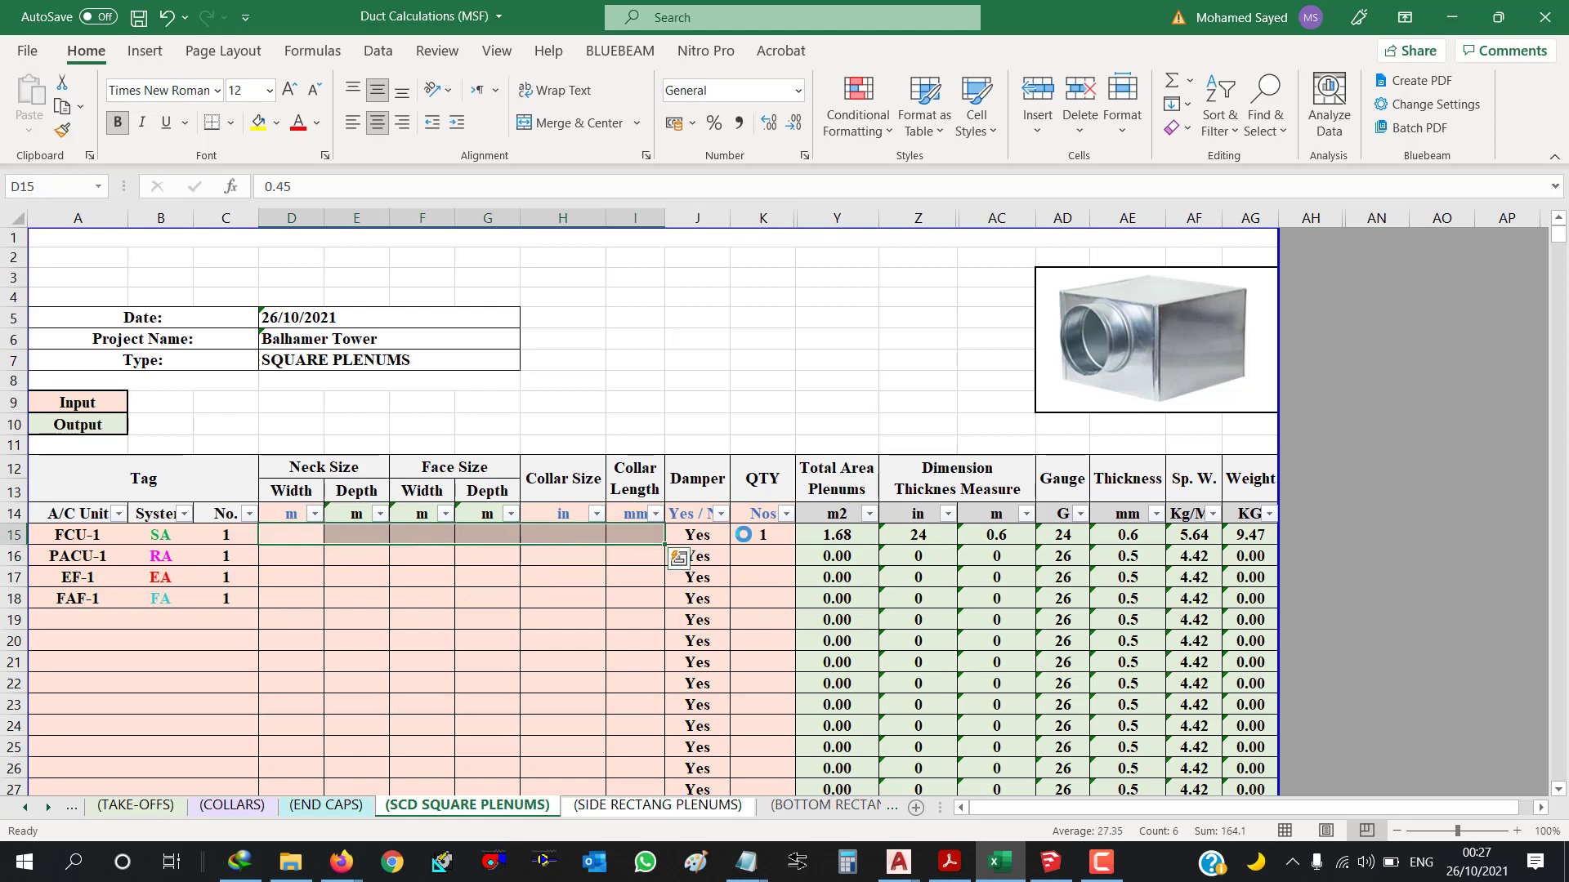
pyautogui.press('Delete')
pyautogui.click(767, 535)
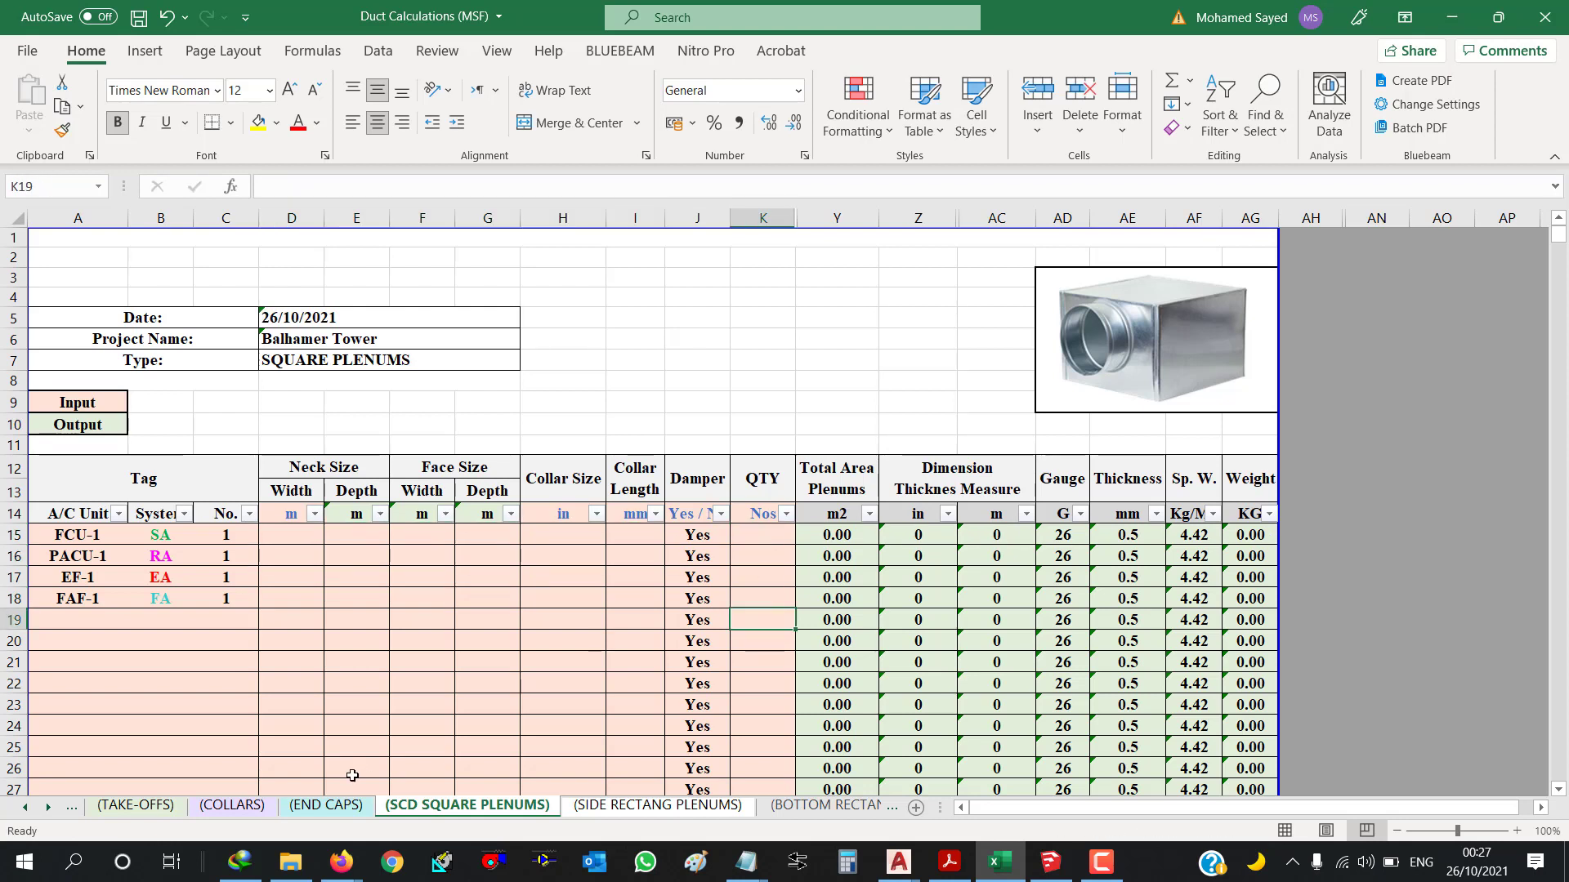
# Open the SIDE RECTANG PLENUMS sheet and zoom in on it
pyautogui.click(646, 807)
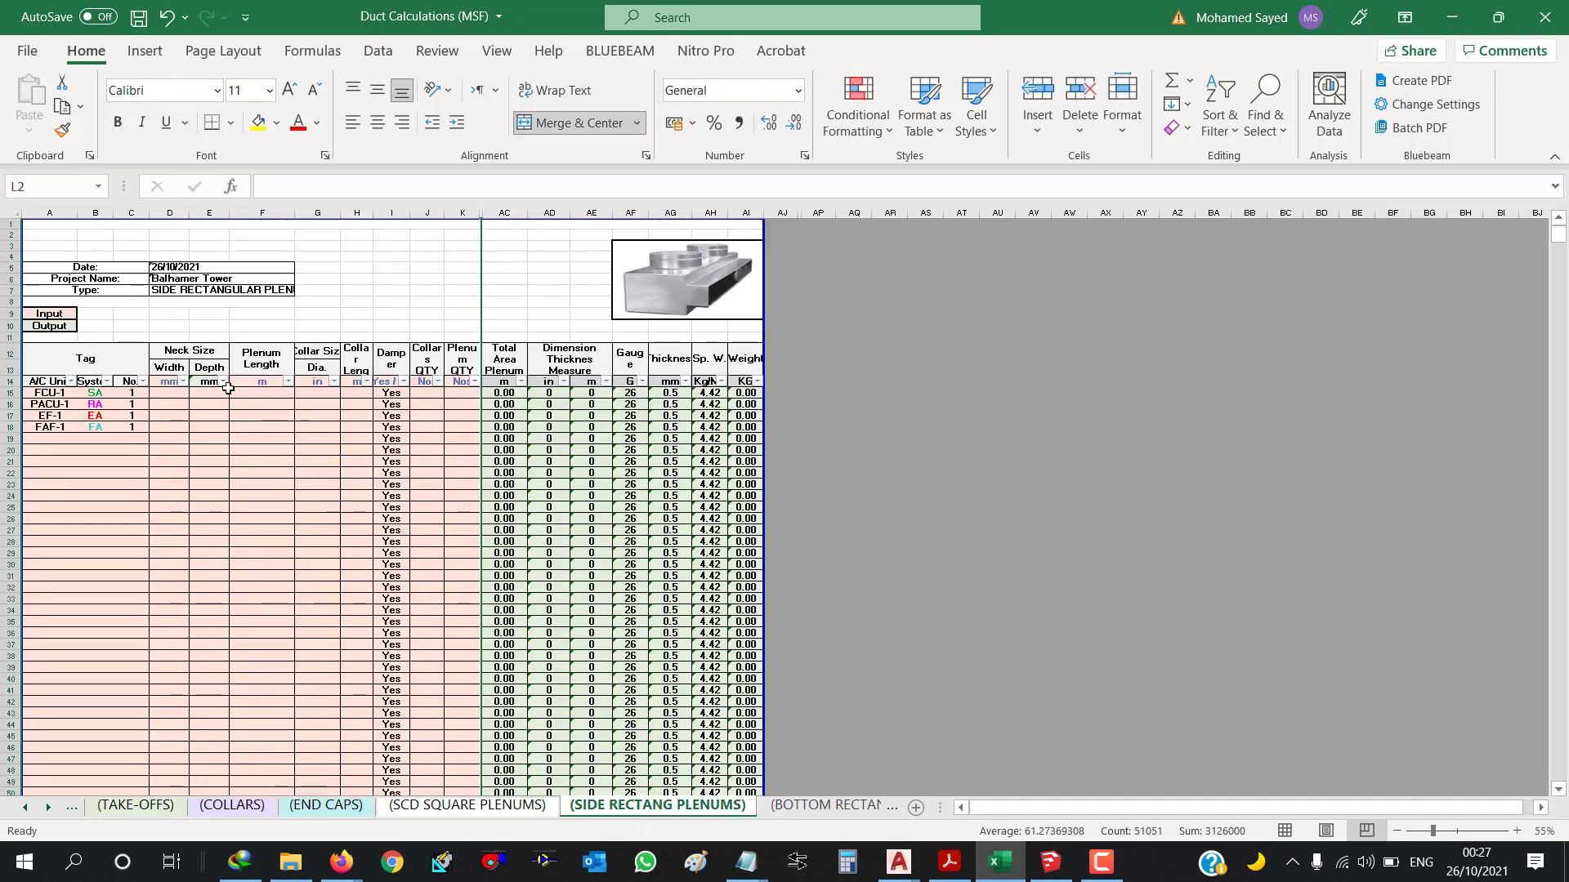
pyautogui.scroll(4, 110, 317)
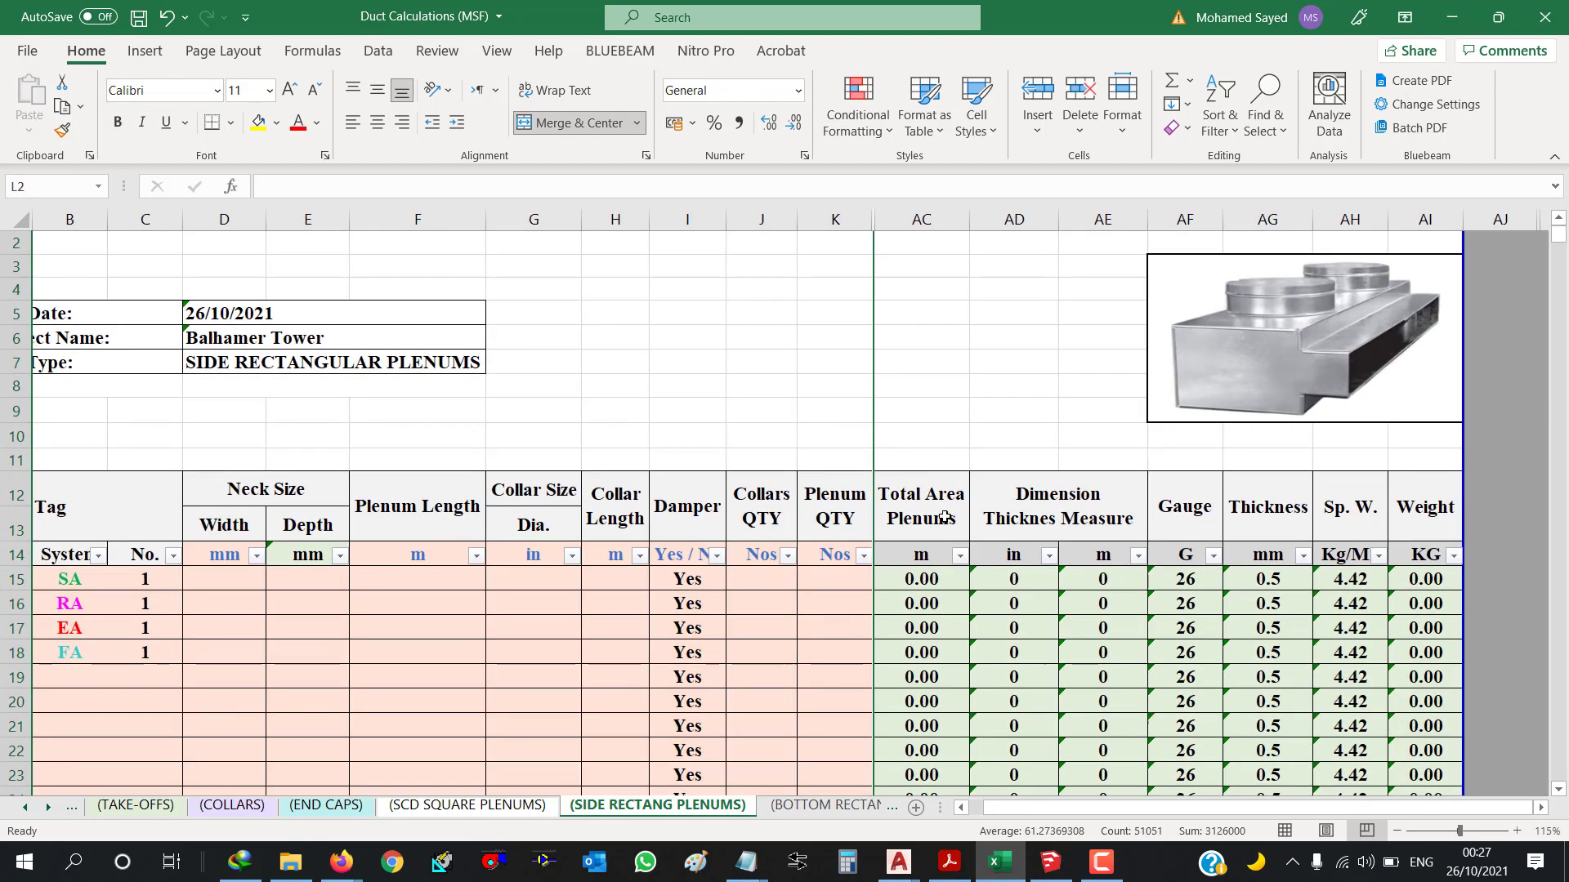
pyautogui.scroll(-1, 944, 517)
pyautogui.click(1050, 861)
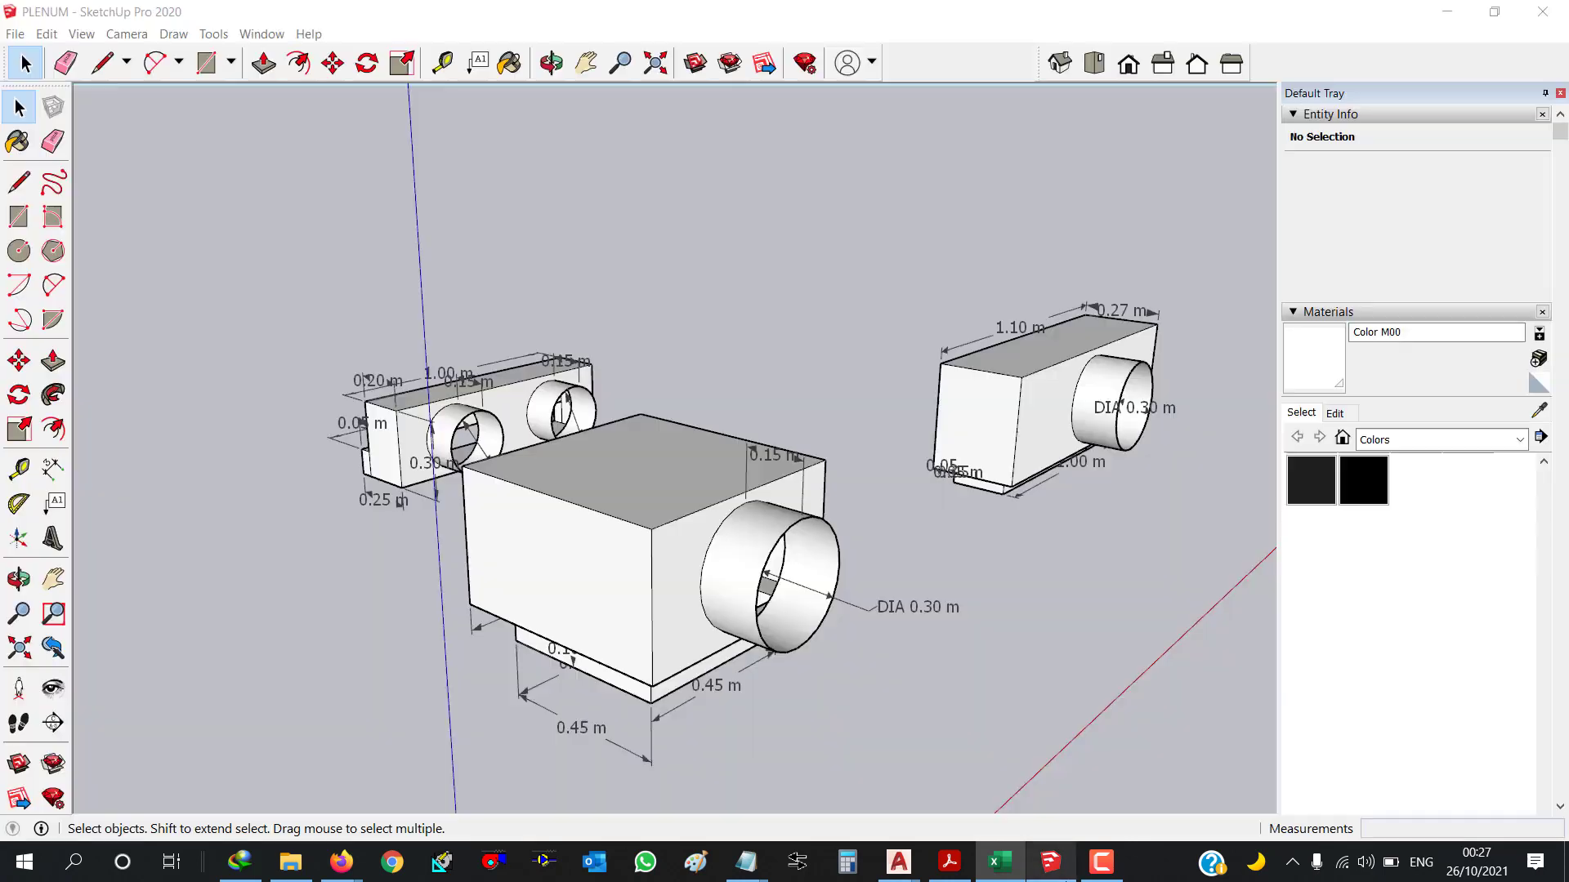
pyautogui.scroll(-5, 1162, 600)
pyautogui.moveTo(1159, 600)
pyautogui.mouseDown()
pyautogui.moveTo(522, 618)
pyautogui.moveTo(819, 661)
pyautogui.mouseUp()
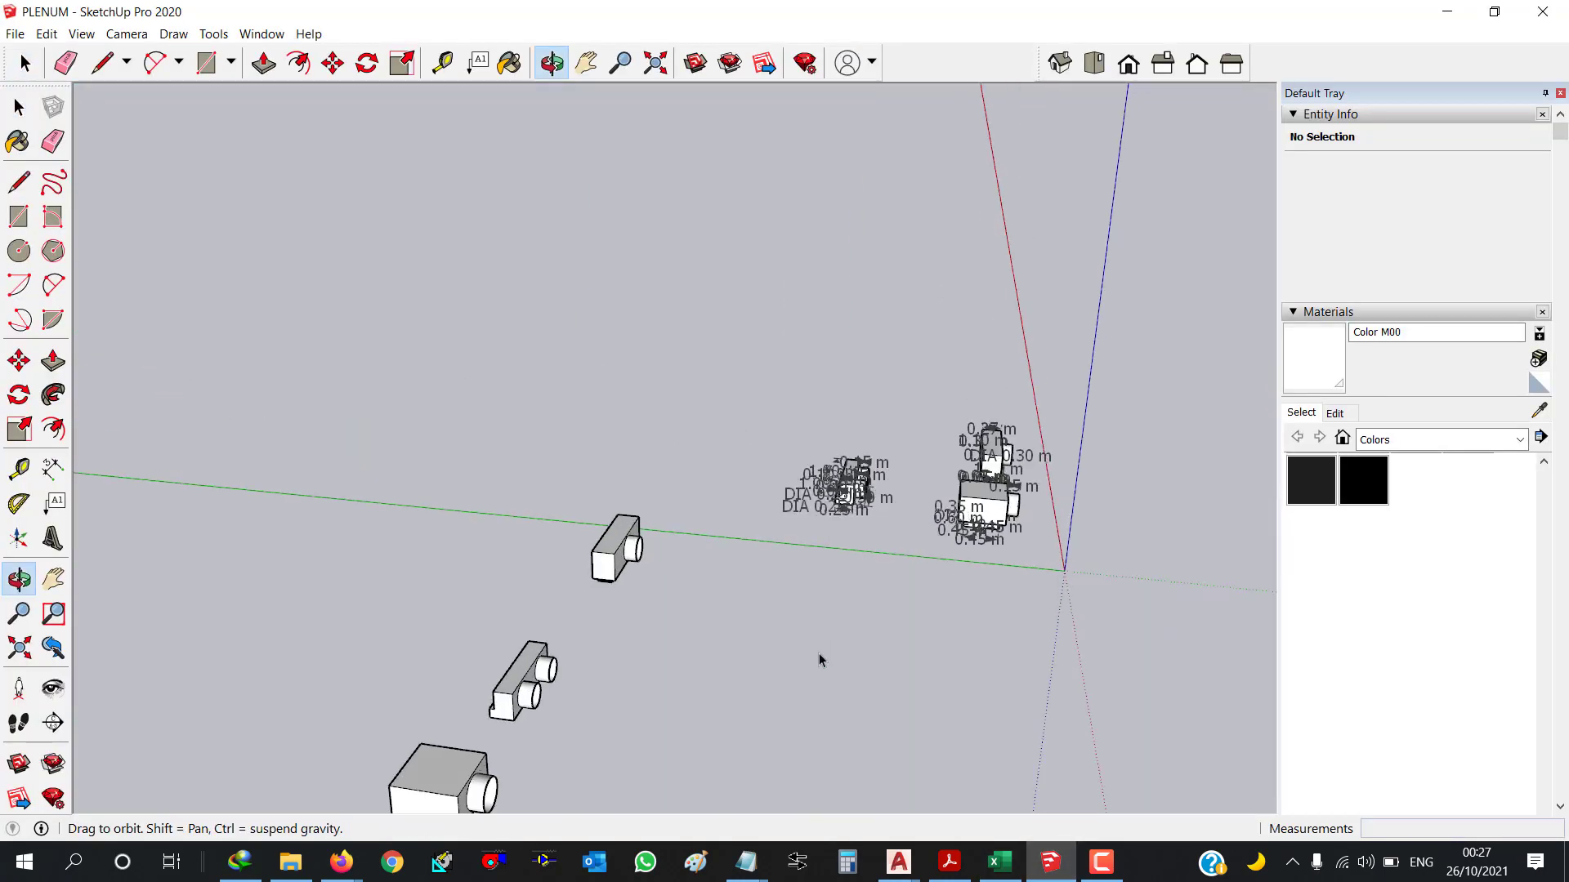
pyautogui.press('space')
pyautogui.scroll(4, 387, 724)
pyautogui.moveTo(508, 725); pyautogui.dragTo(962, 725)
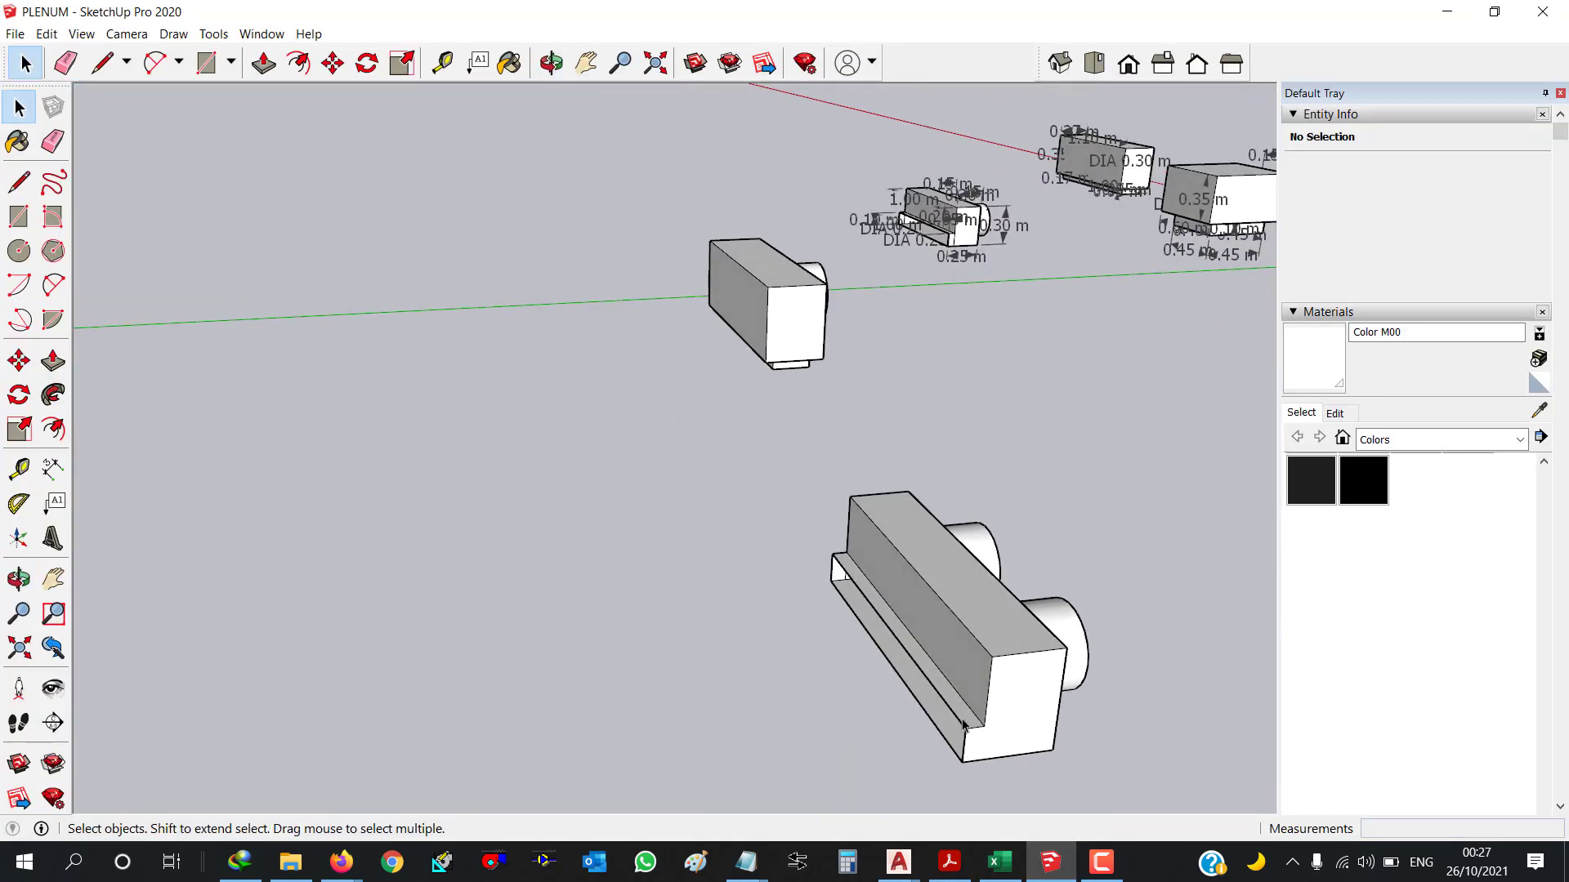
pyautogui.scroll(2, 962, 726)
pyautogui.doubleClick(1030, 728)
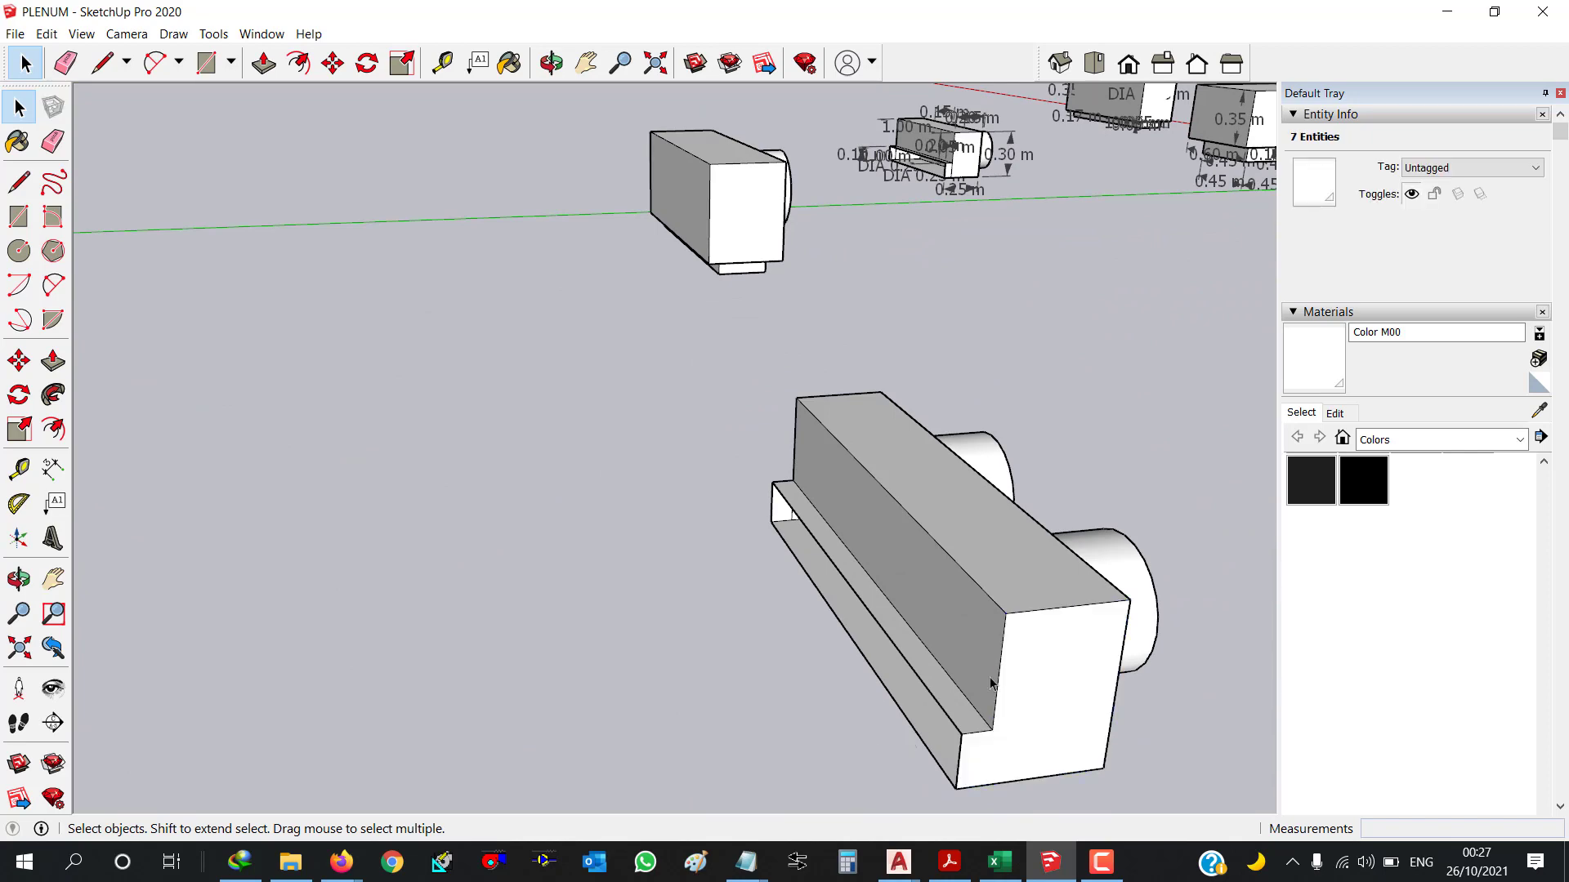
pyautogui.moveTo(991, 683)
pyautogui.mouseDown()
pyautogui.moveTo(597, 543)
pyautogui.moveTo(582, 693)
pyautogui.mouseUp()
pyautogui.click(661, 579)
pyautogui.doubleClick(560, 740)
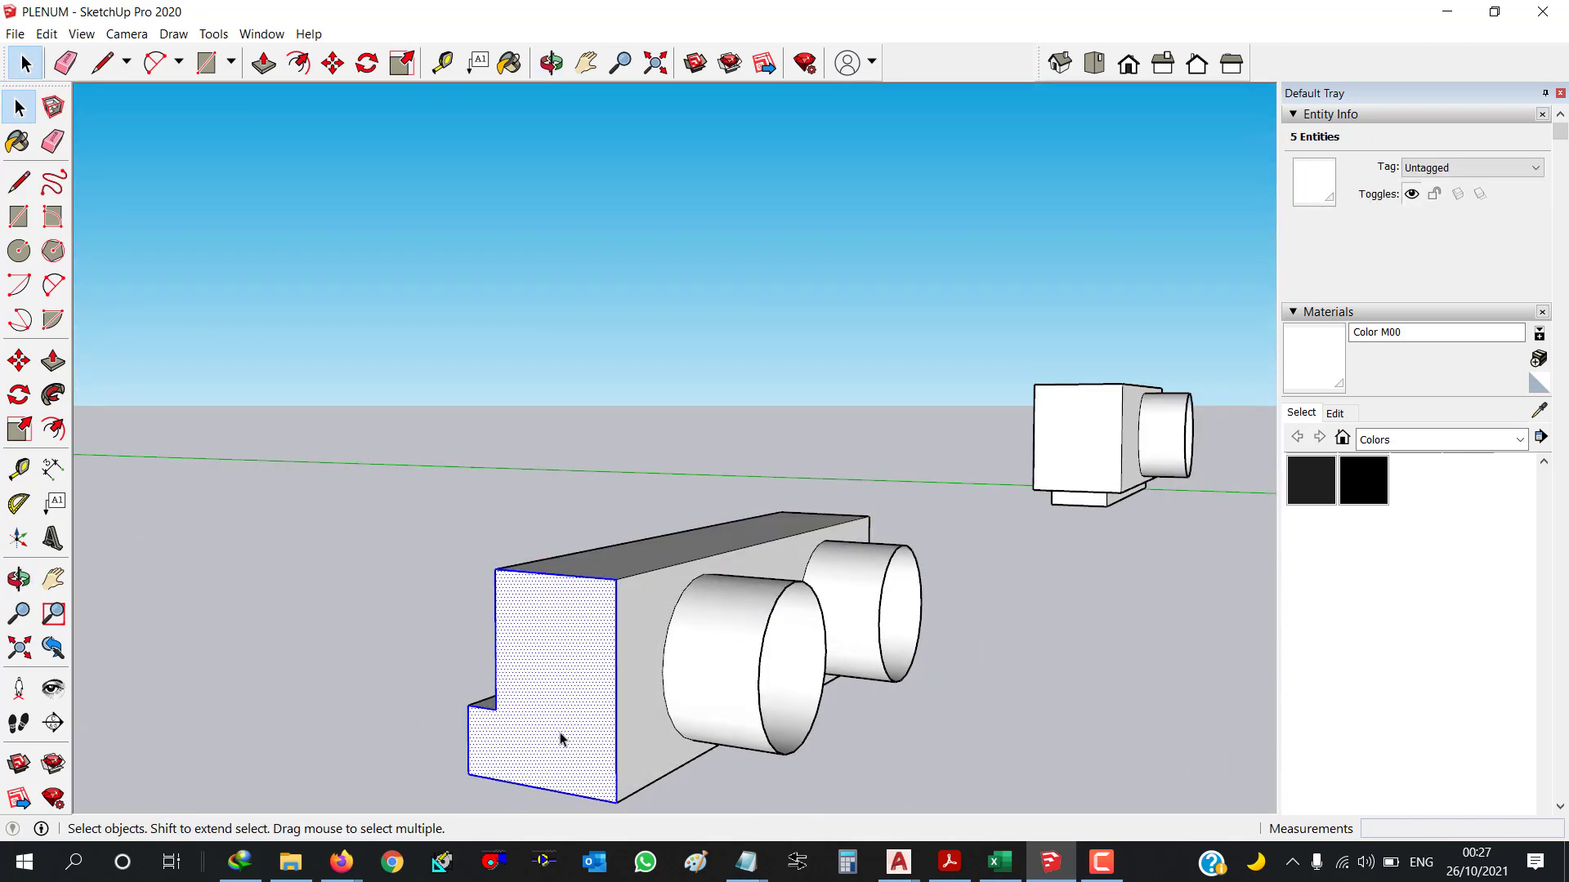
pyautogui.doubleClick(720, 657)
pyautogui.click(690, 689)
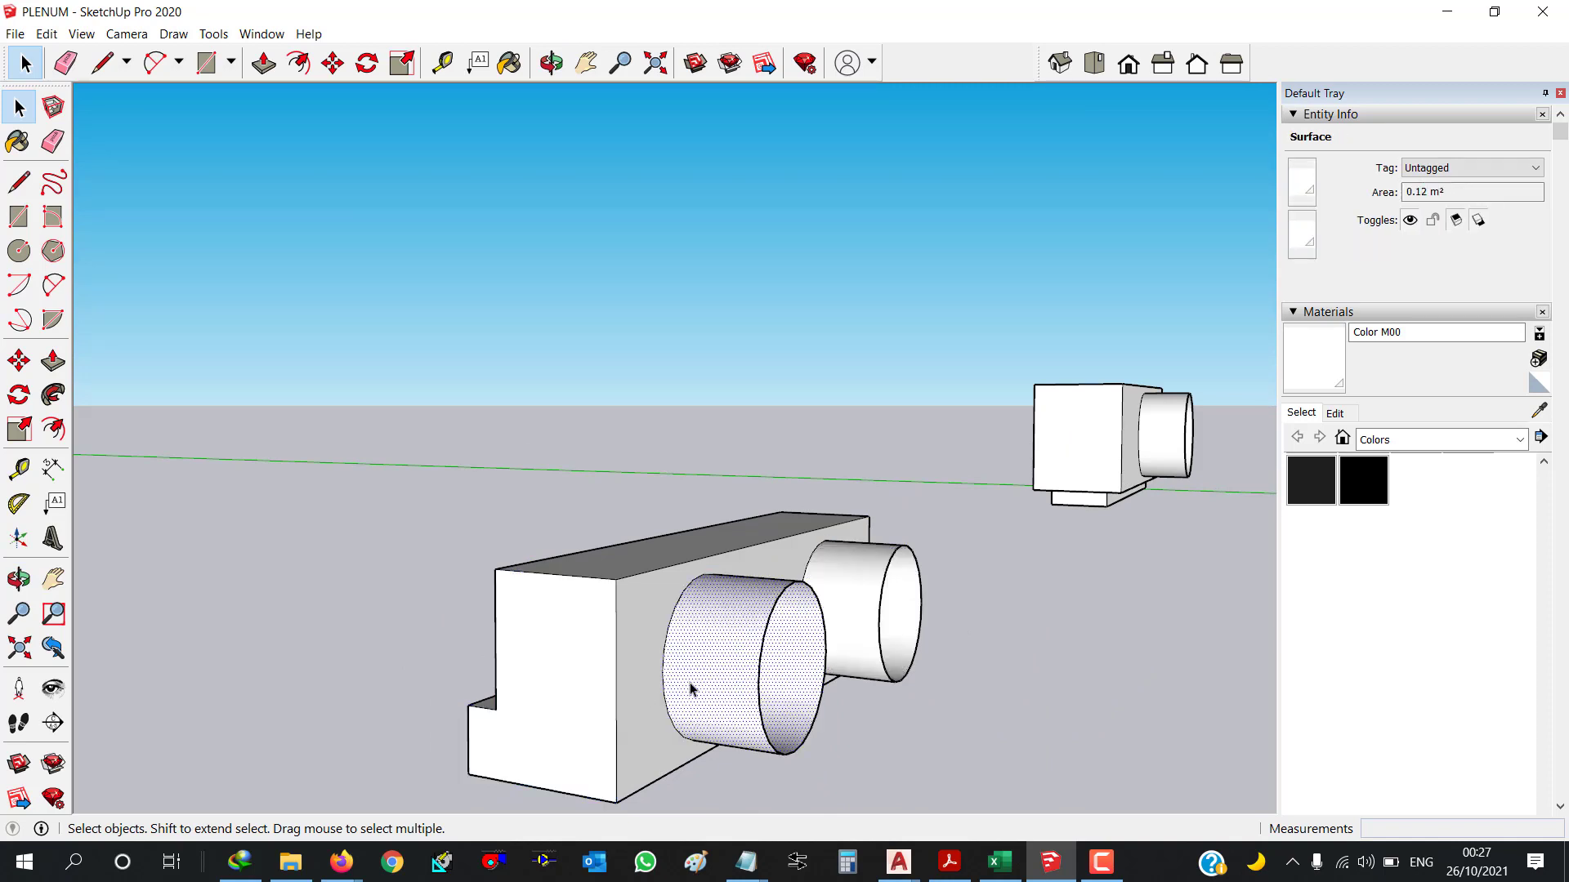
pyautogui.scroll(-3, 746, 455)
pyautogui.scroll(-2, 665, 474)
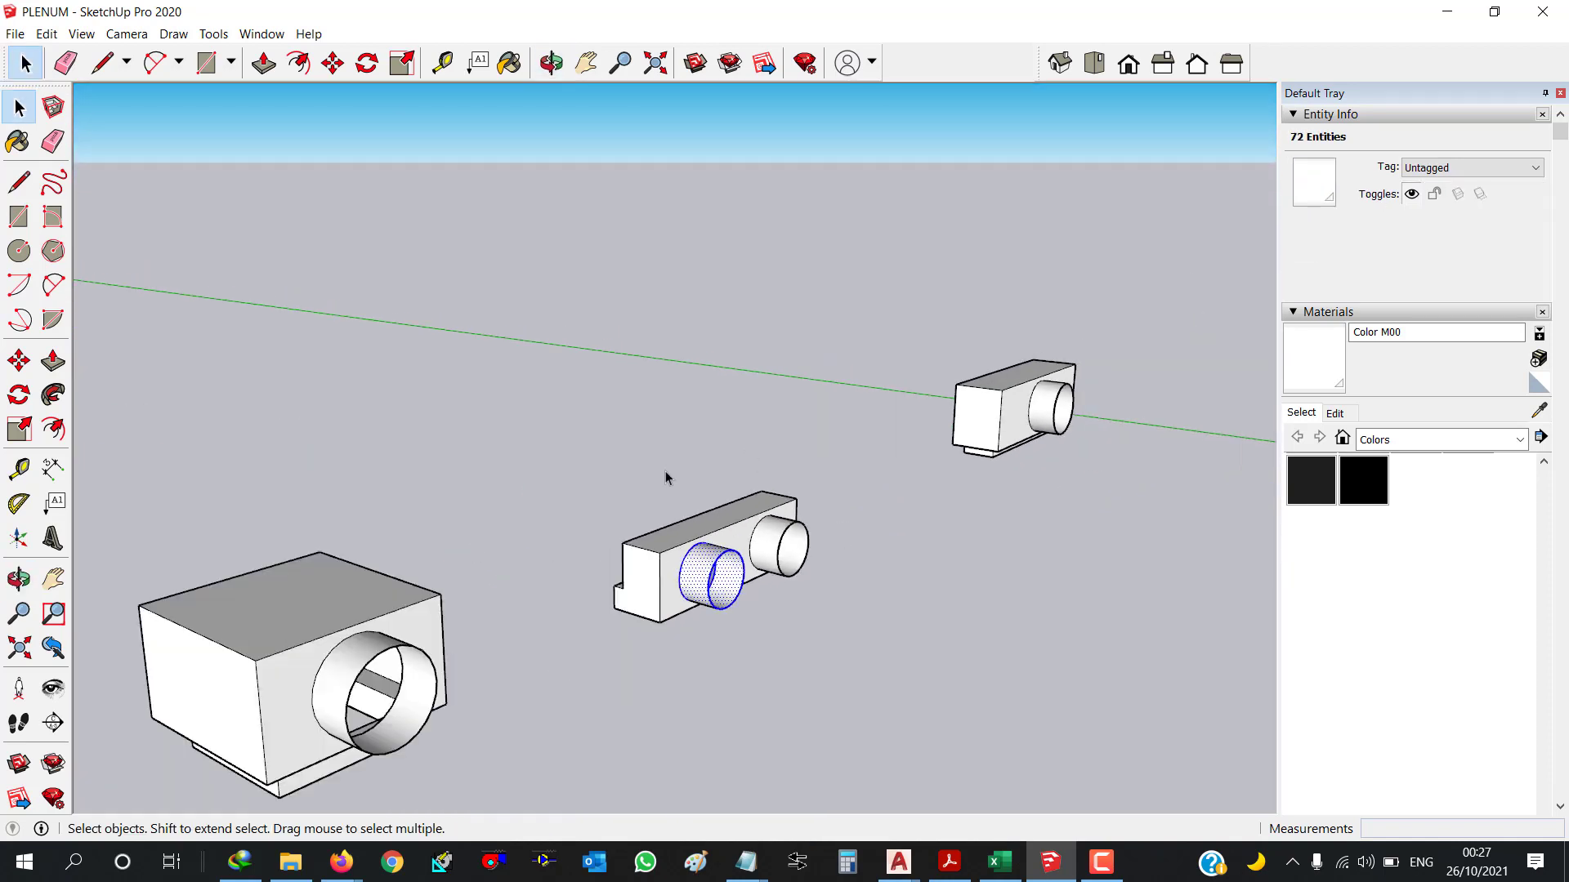
pyautogui.moveTo(665, 473); pyautogui.dragTo(634, 687)
pyautogui.scroll(4, 606, 544)
pyautogui.moveTo(606, 544)
pyautogui.mouseDown()
pyautogui.moveTo(1054, 501)
pyautogui.moveTo(778, 658)
pyautogui.mouseUp()
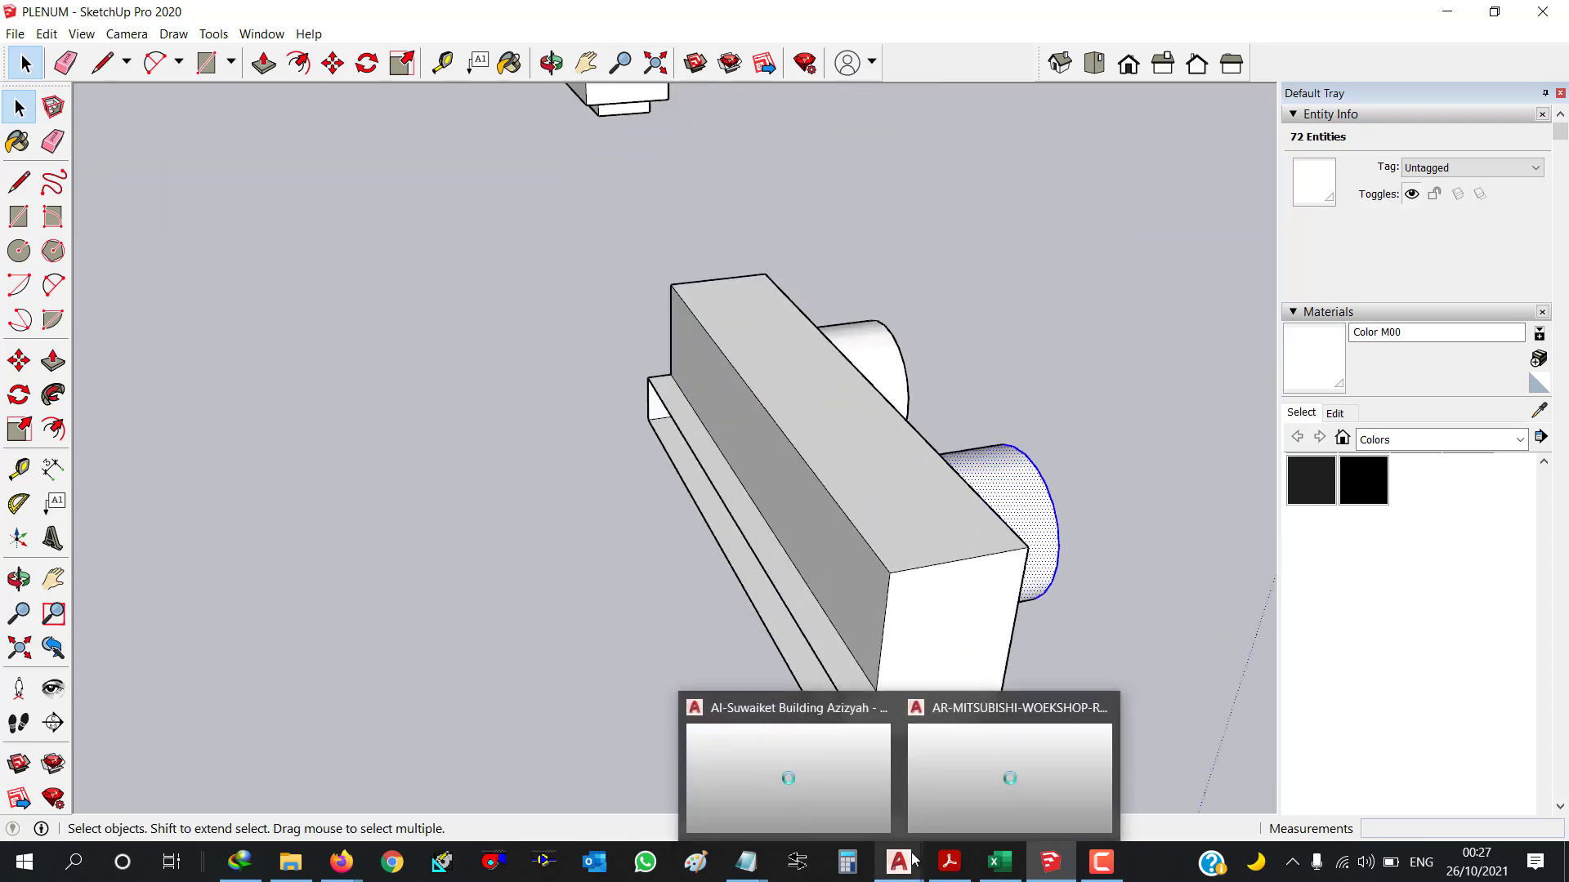
pyautogui.moveTo(948, 861)
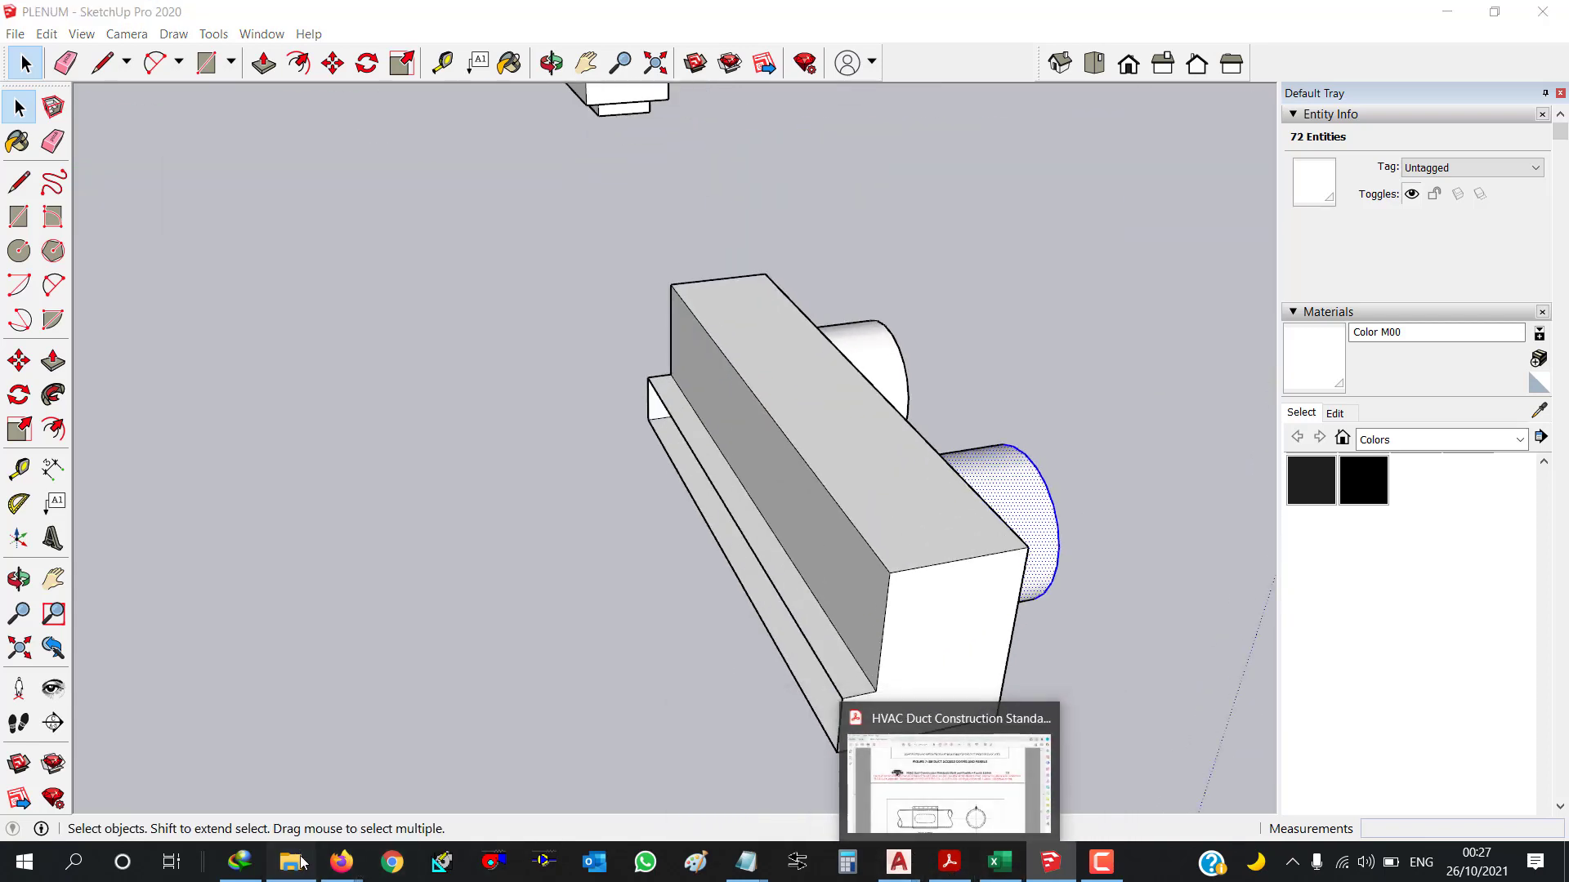
pyautogui.click(296, 862)
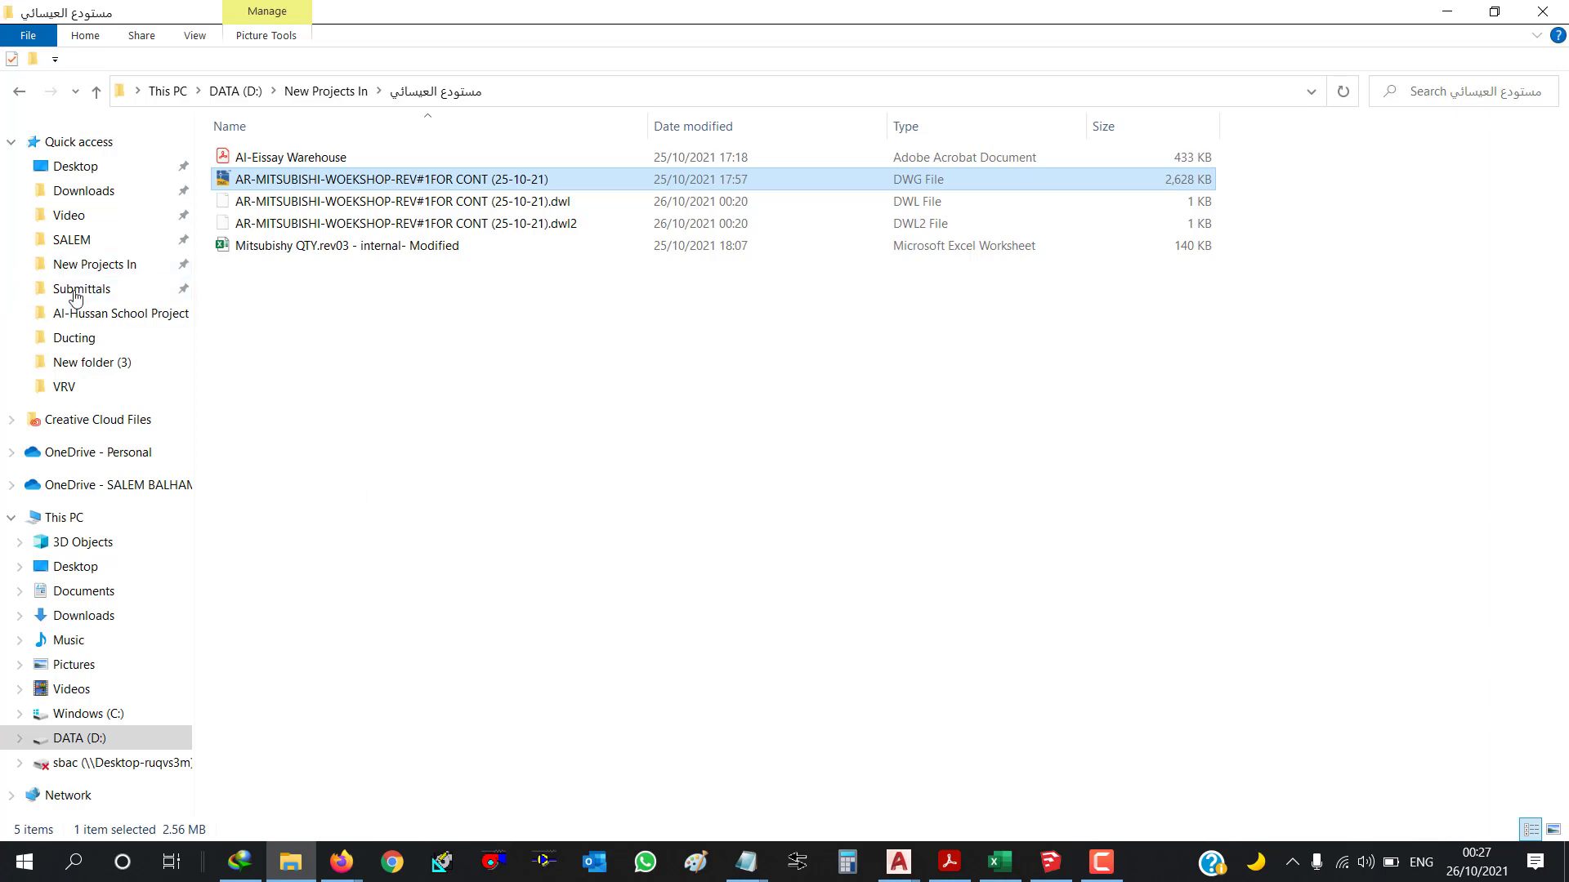
# Browse New Projects In > Hospital Saud Bin Galawi > Shop-Drawings and pick PSH - HVAC - OUT (19-4-21).dwg
pyautogui.click(106, 274)
pyautogui.scroll(-8, 444, 455)
pyautogui.scroll(2, 340, 519)
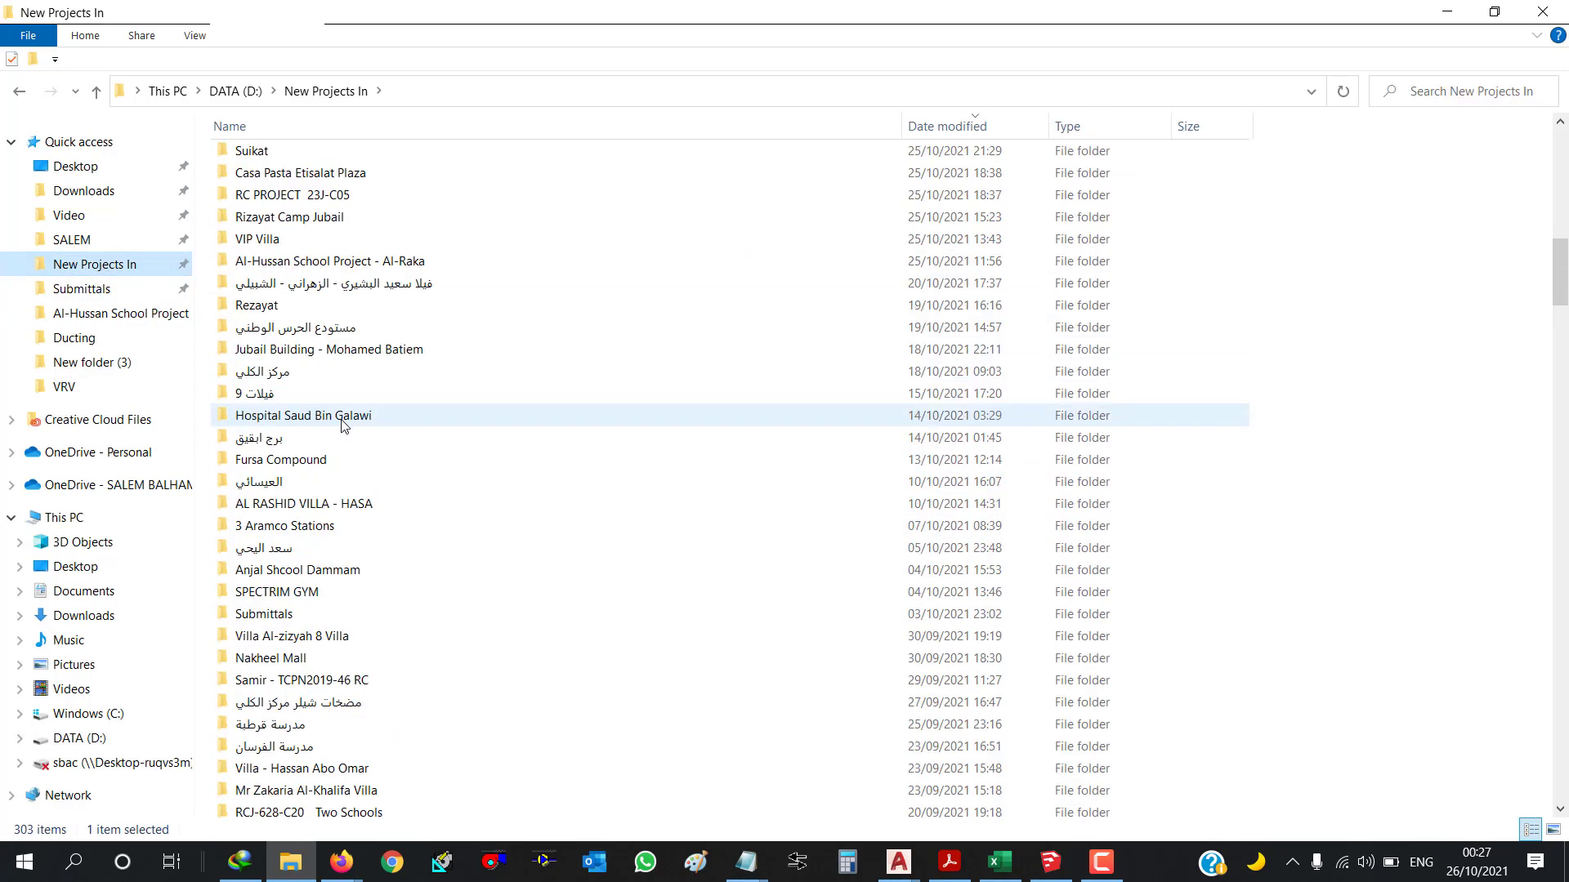
pyautogui.click(312, 331)
pyautogui.press('h')
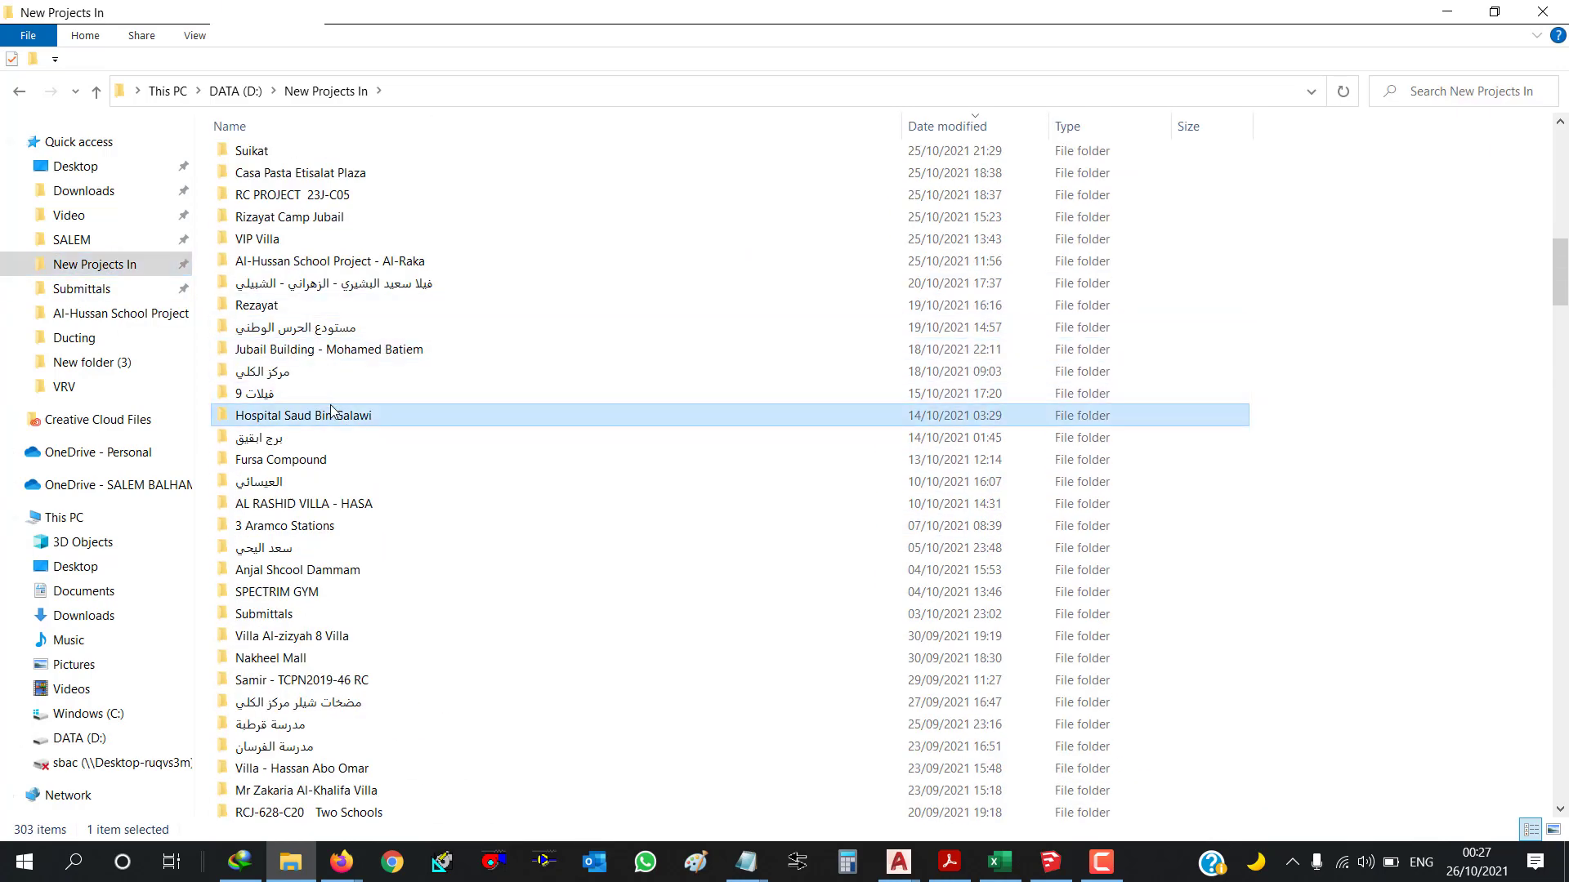
pyautogui.doubleClick(336, 418)
pyautogui.scroll(-3, 331, 474)
pyautogui.scroll(-4, 327, 531)
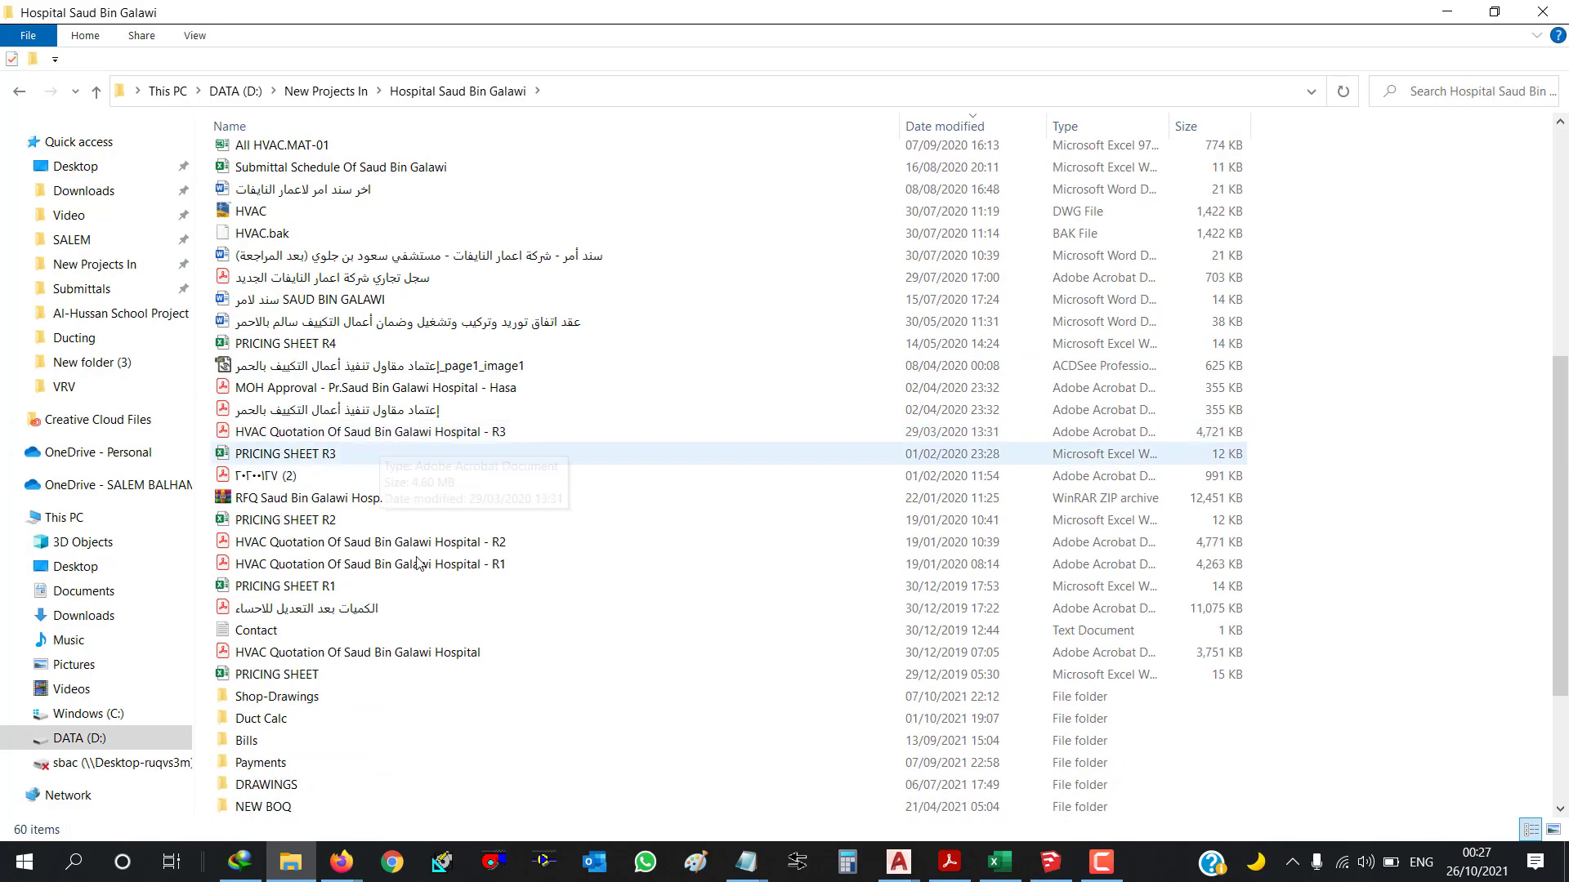
pyautogui.scroll(-3, 323, 588)
pyautogui.doubleClick(310, 498)
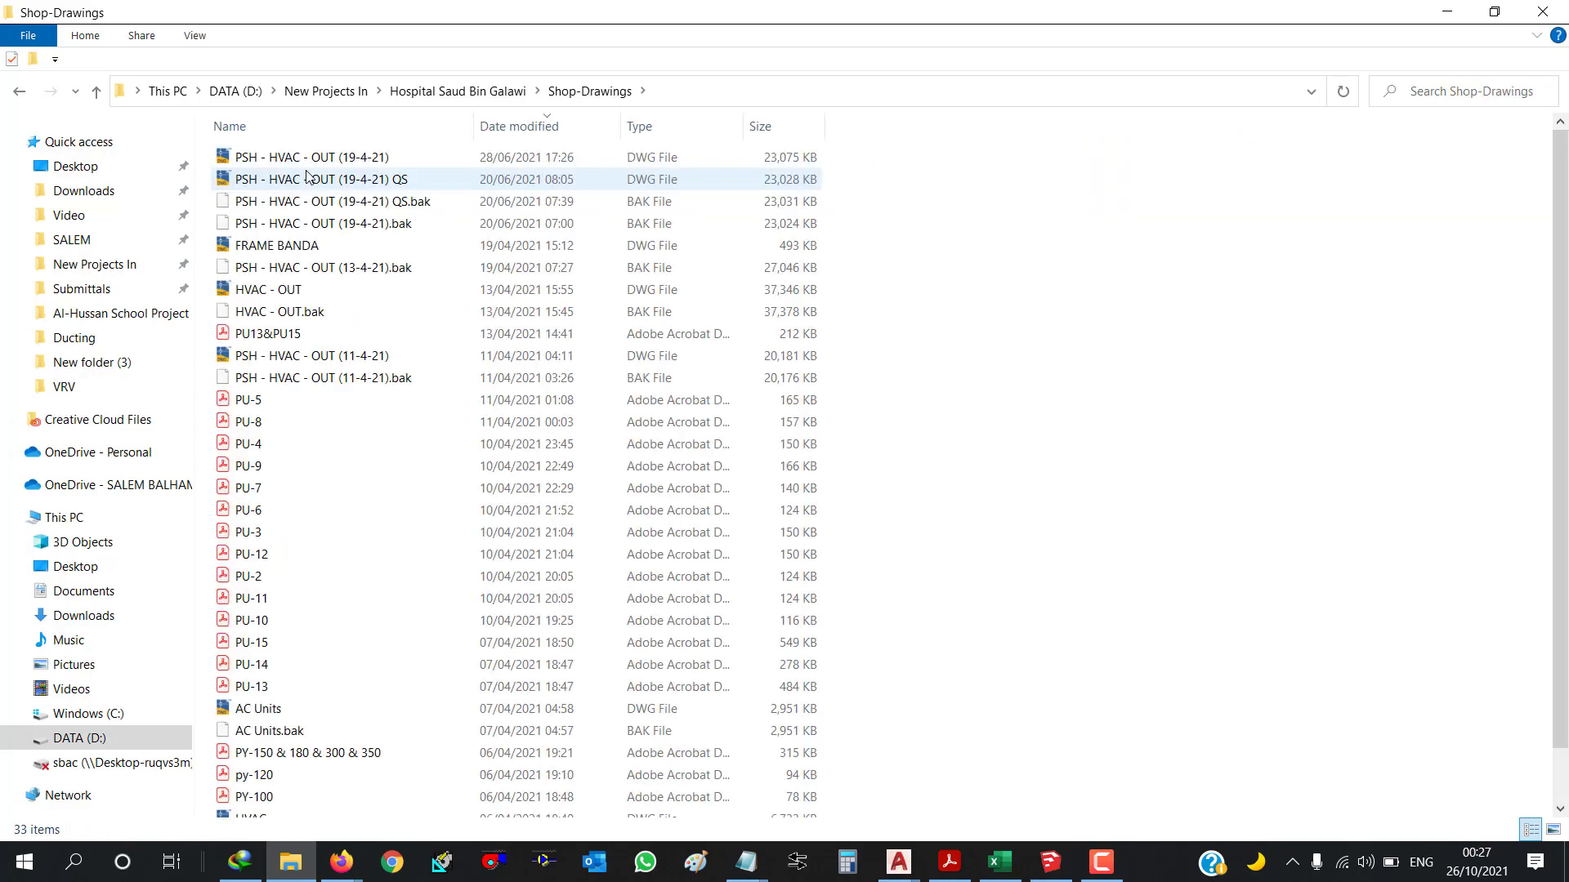
pyautogui.click(308, 160)
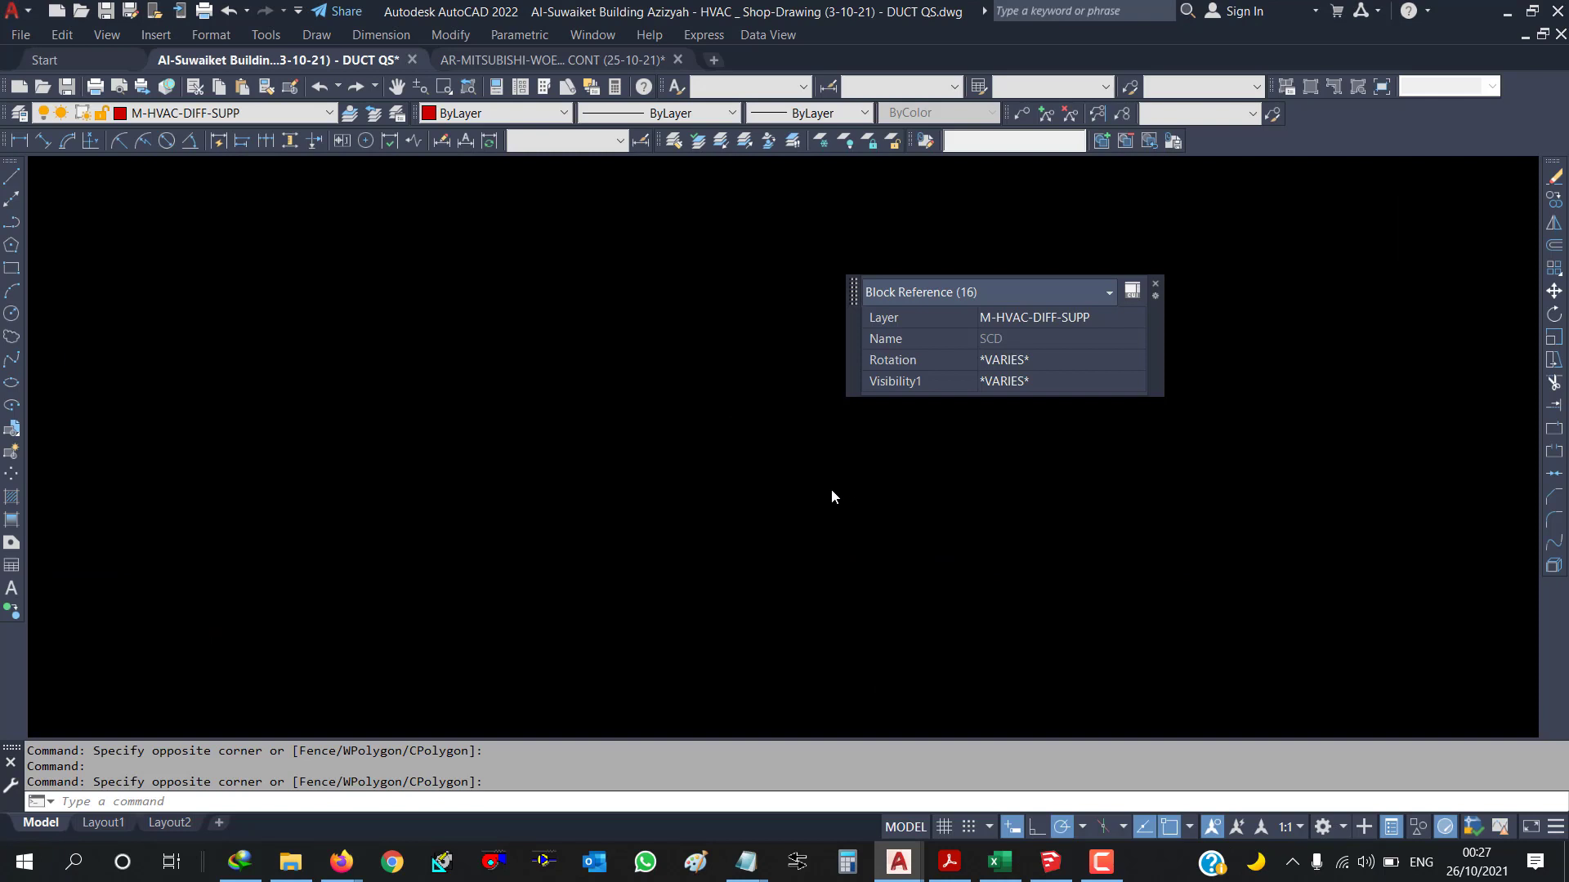
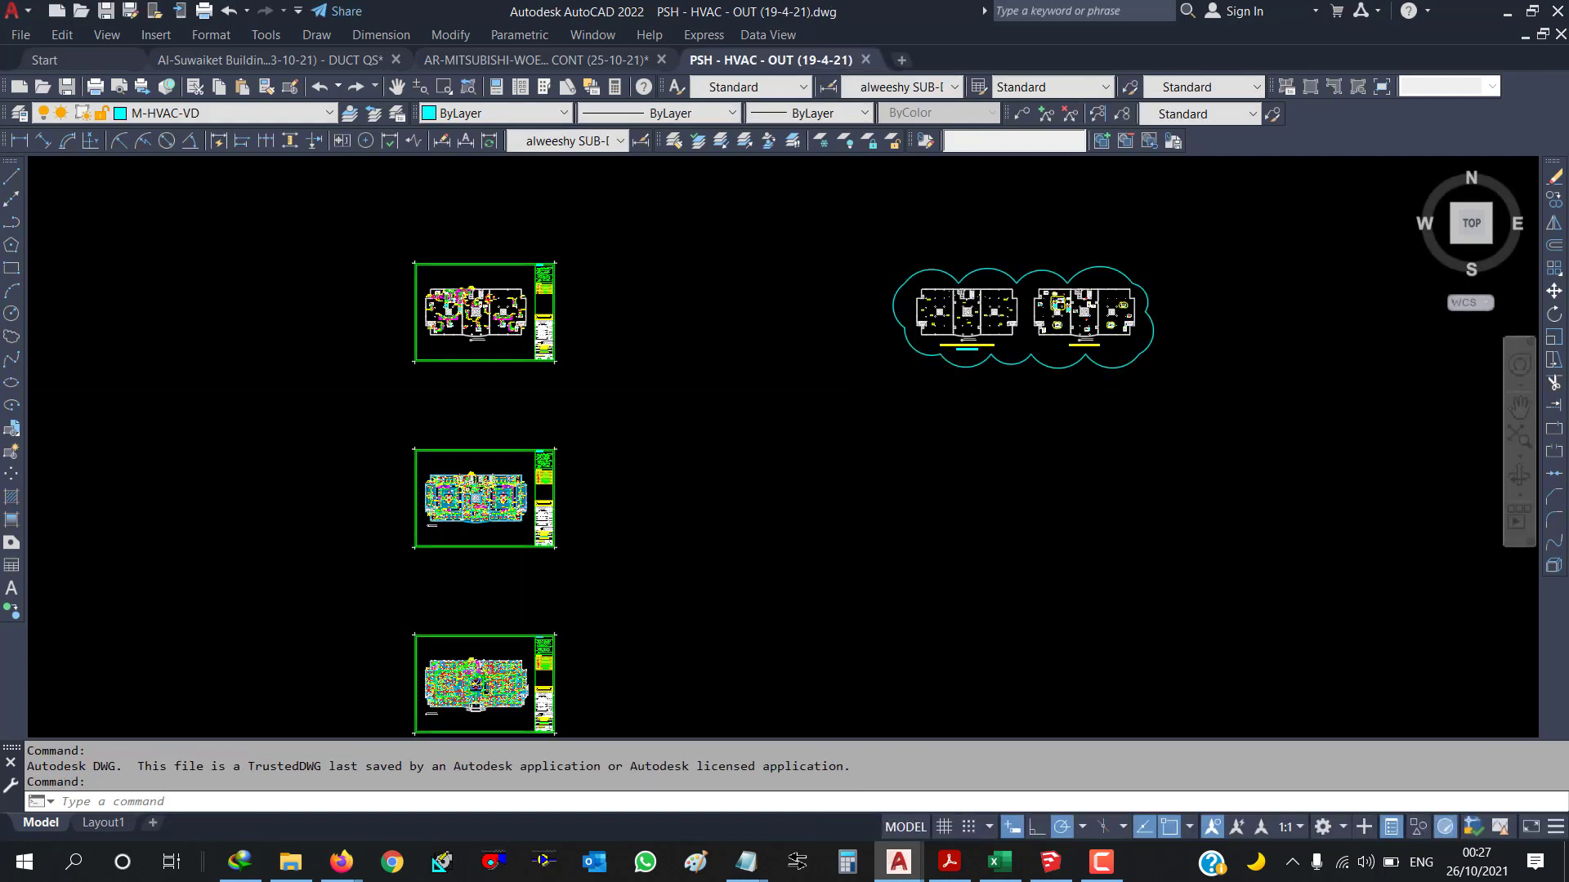
# Zoom in on the 200X200 dampers in PSH - HVAC - OUT, cancelling the trial window selections
pyautogui.scroll(-5, 700, 542)
pyautogui.scroll(7, 735, 488)
pyautogui.scroll(3, 885, 554)
pyautogui.scroll(4, 885, 554)
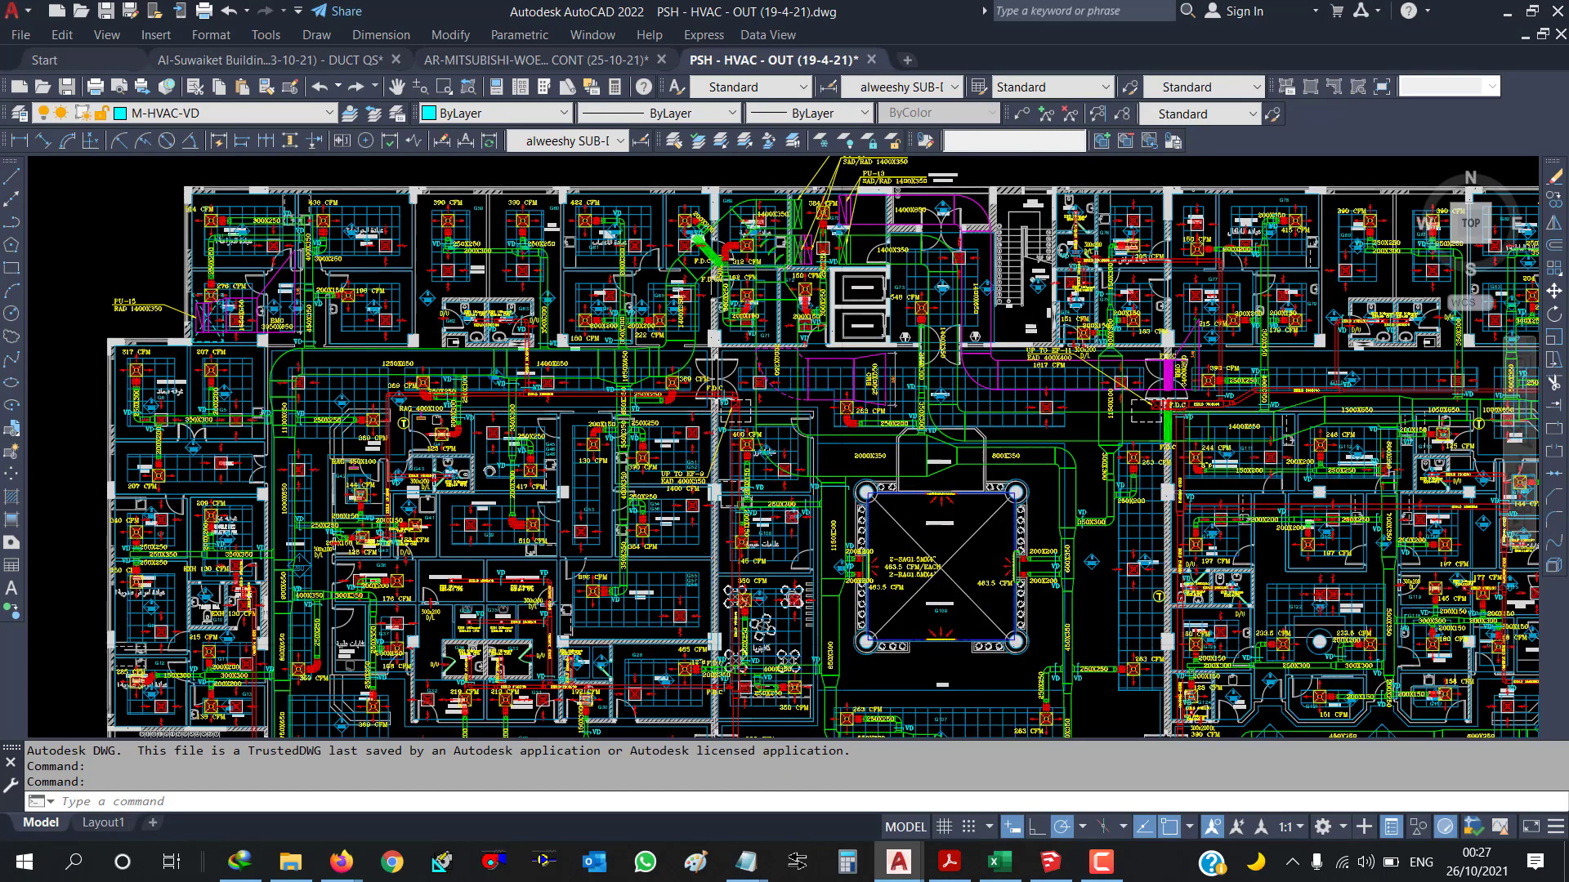
pyautogui.scroll(3, 885, 554)
pyautogui.scroll(2, 885, 554)
pyautogui.scroll(3, 813, 571)
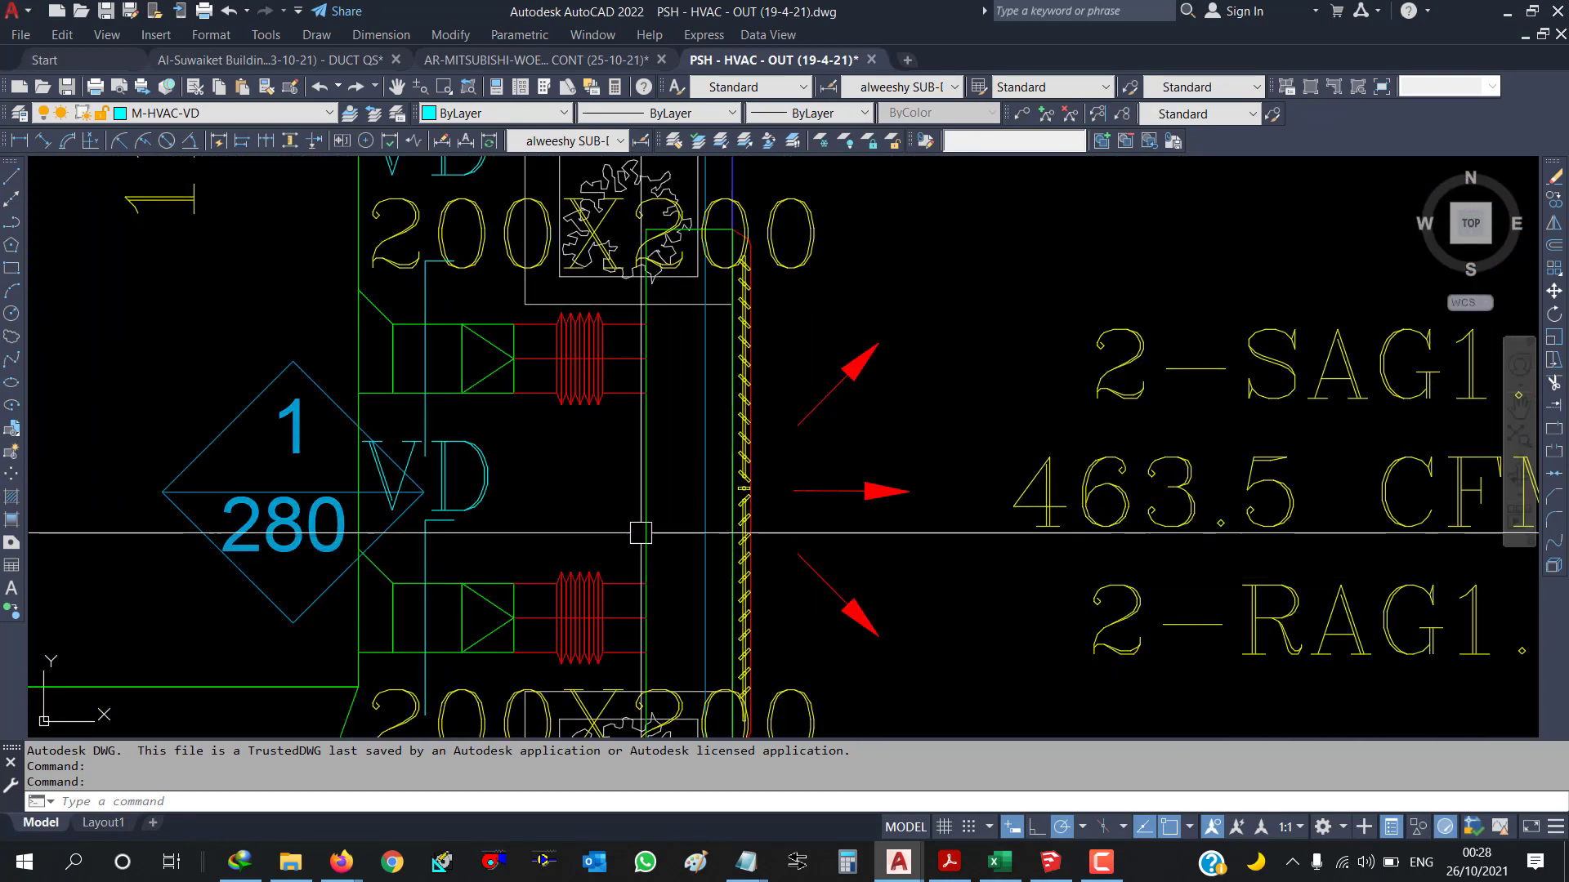
pyautogui.scroll(-3, 714, 386)
pyautogui.click(758, 392)
pyautogui.press('Escape')
pyautogui.click(651, 558)
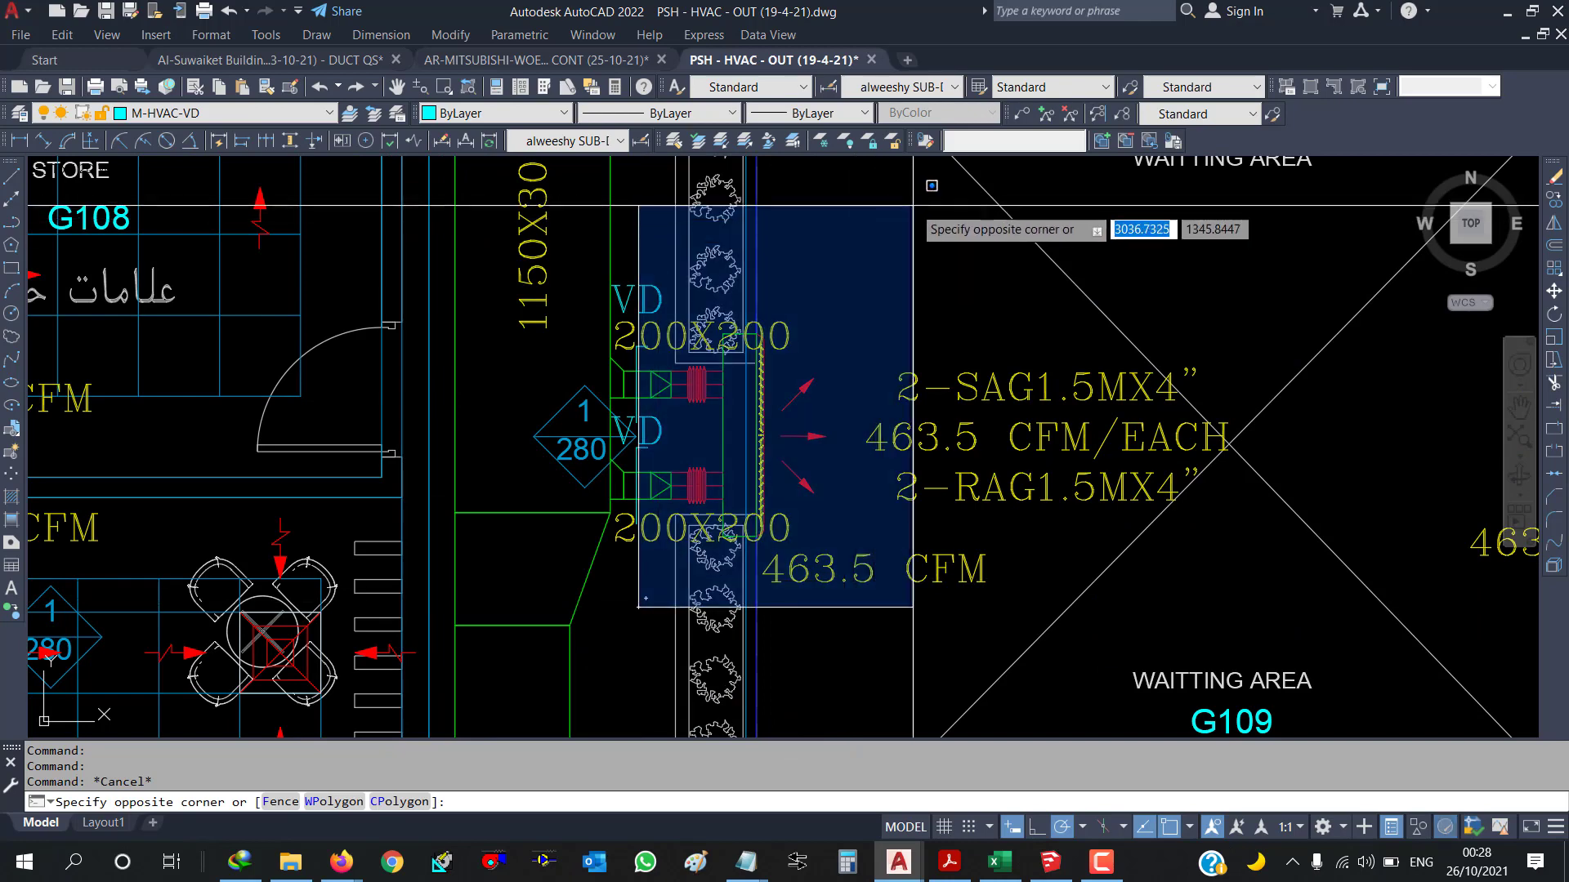
pyautogui.click(876, 336)
pyautogui.press('Escape')
# Look over the diffuser labels, then bring up the Al-Suwaiket Building DUCT QS drawing
pyautogui.scroll(2, 688, 467)
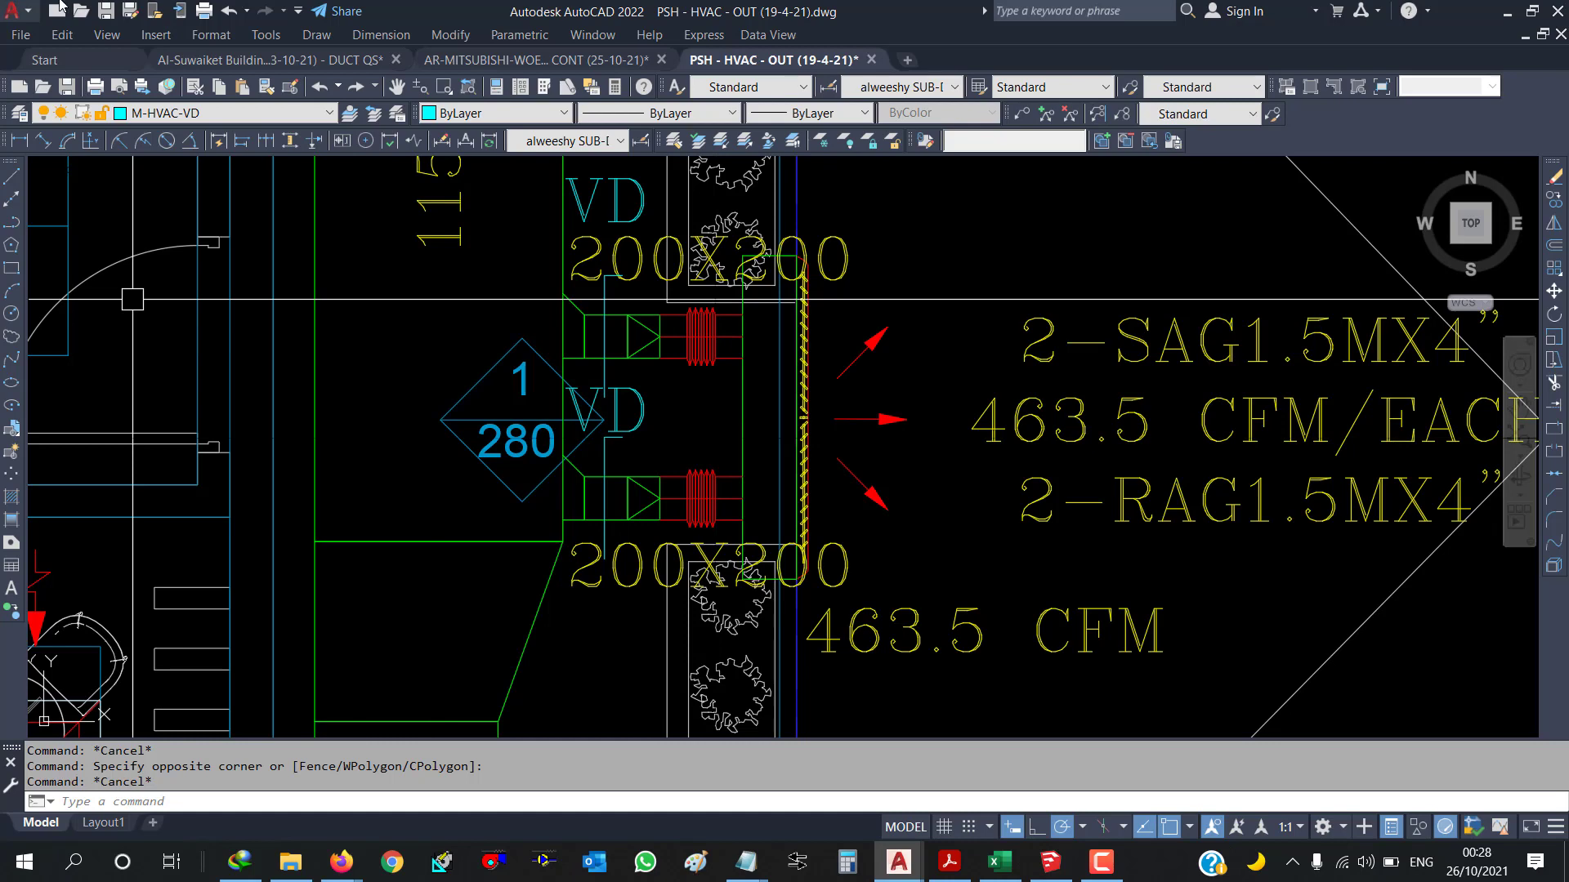
pyautogui.scroll(-2, 800, 572)
pyautogui.scroll(2, 1021, 457)
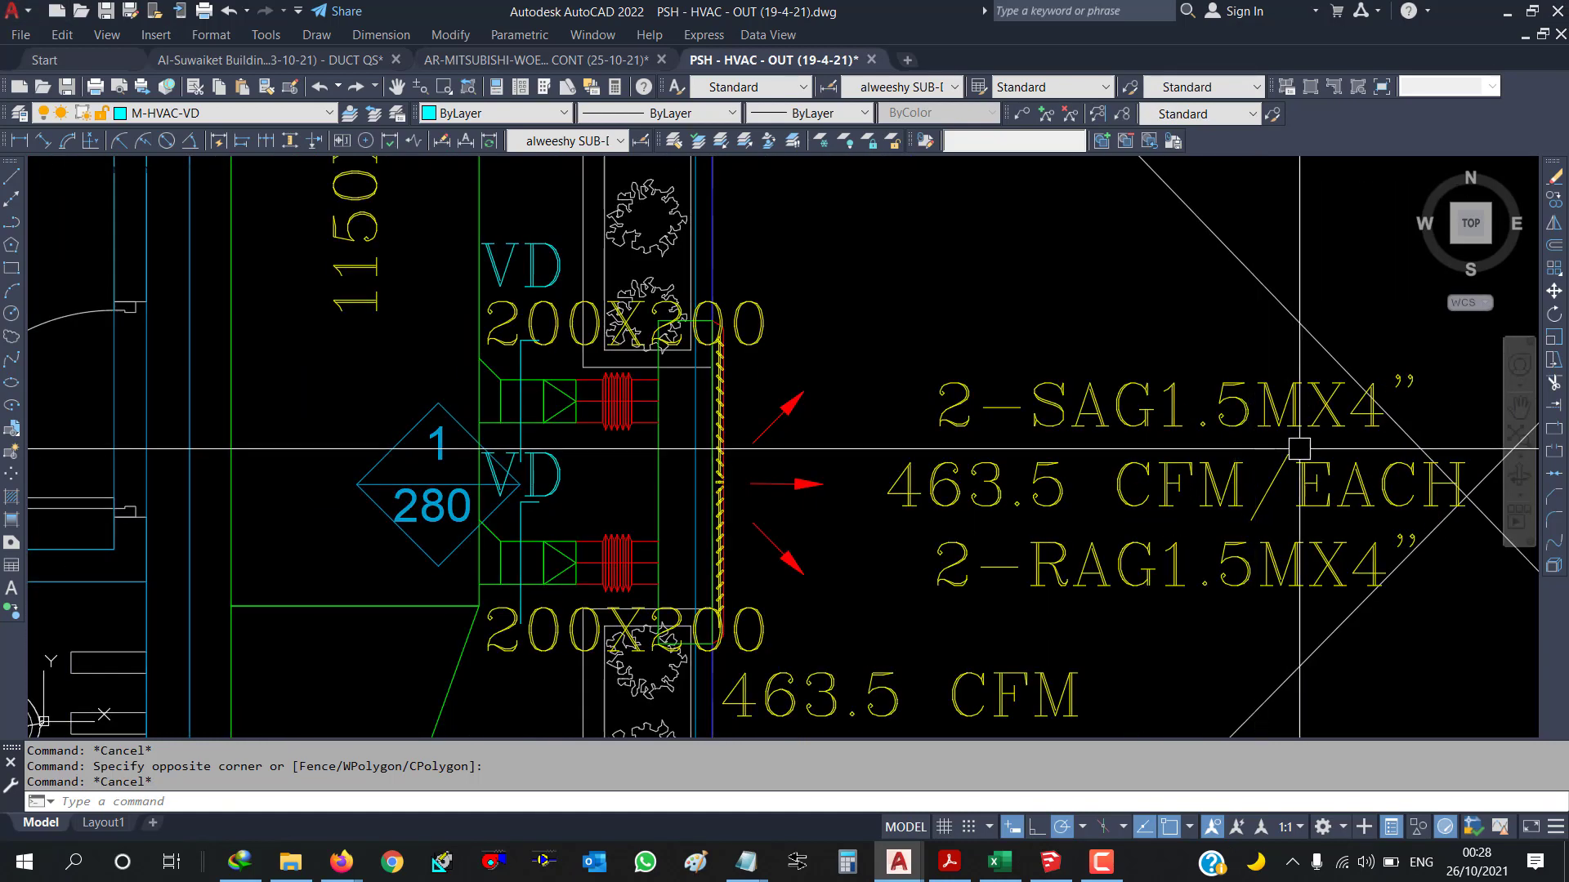
pyautogui.scroll(1, 1266, 442)
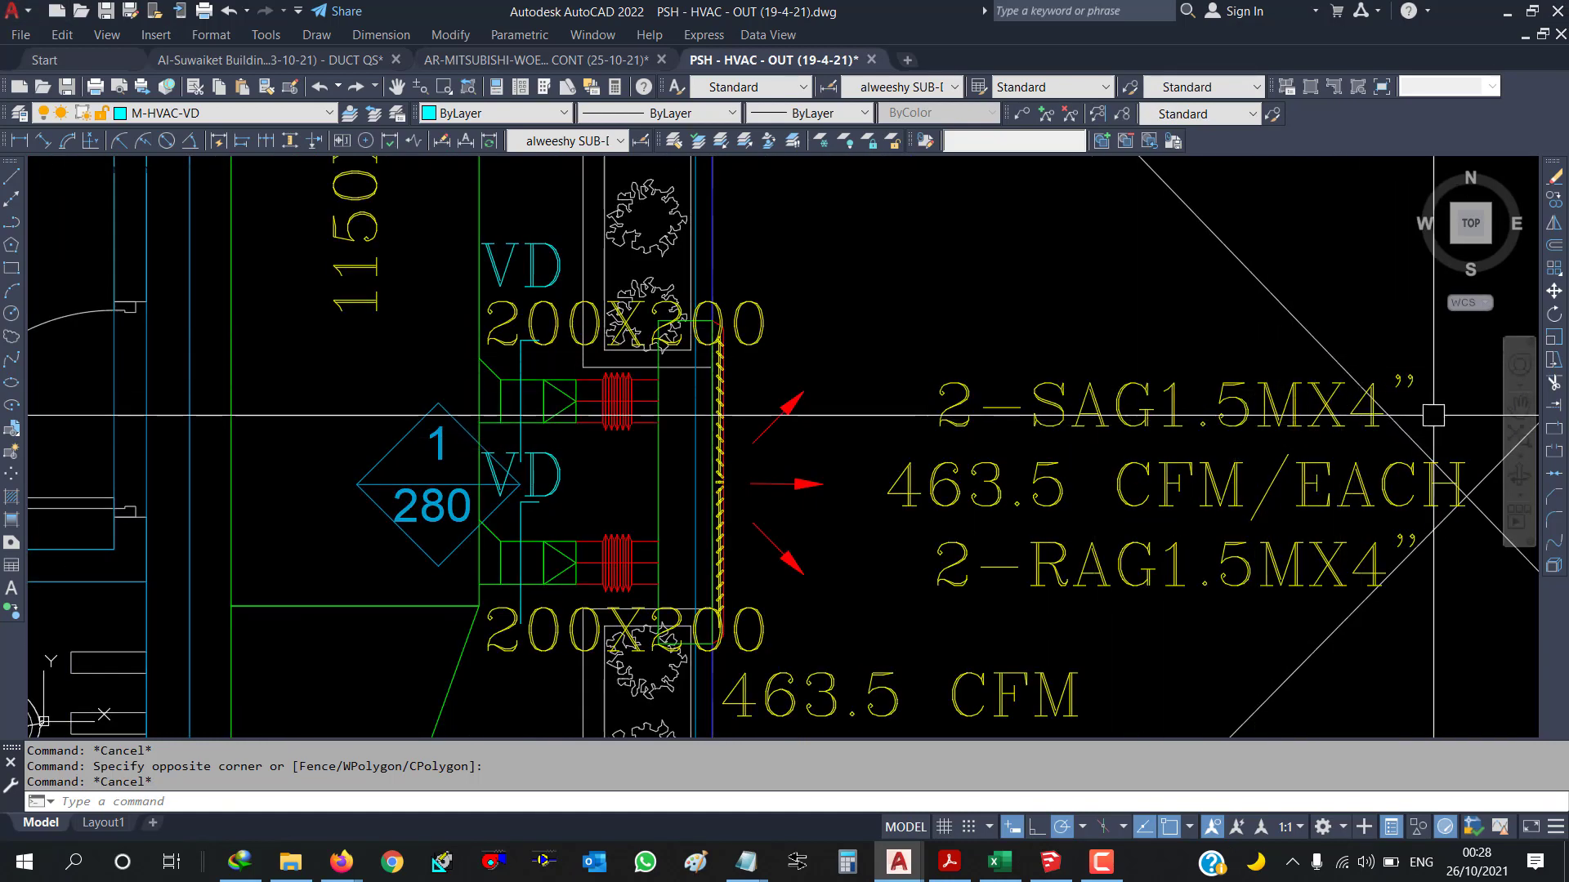
pyautogui.click(1396, 328)
pyautogui.press('Escape')
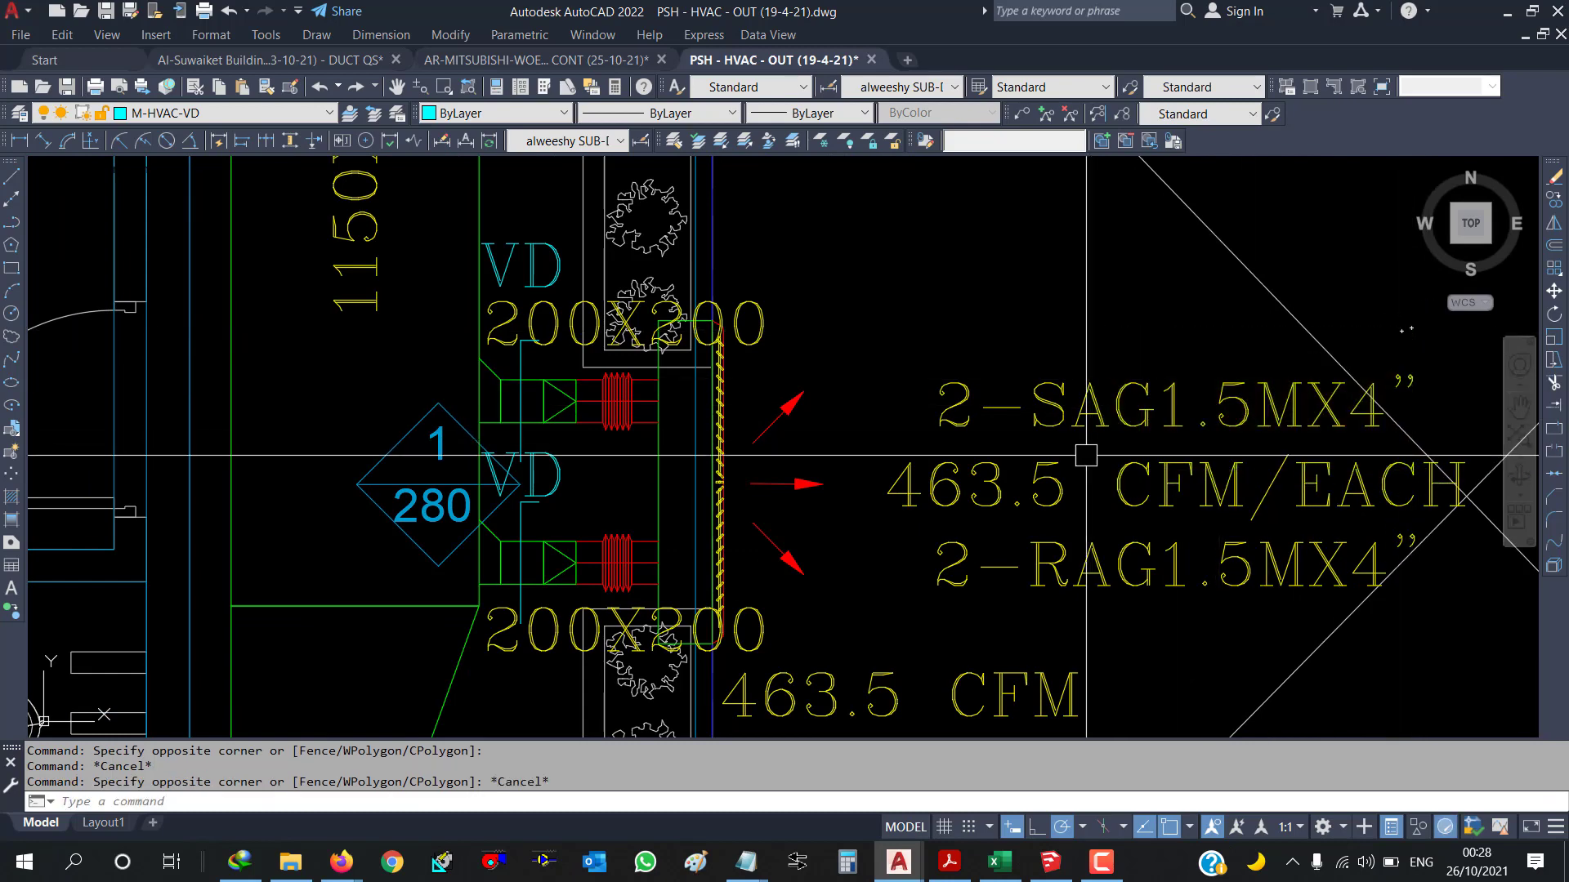
pyautogui.scroll(-4, 913, 519)
pyautogui.scroll(2, 1251, 529)
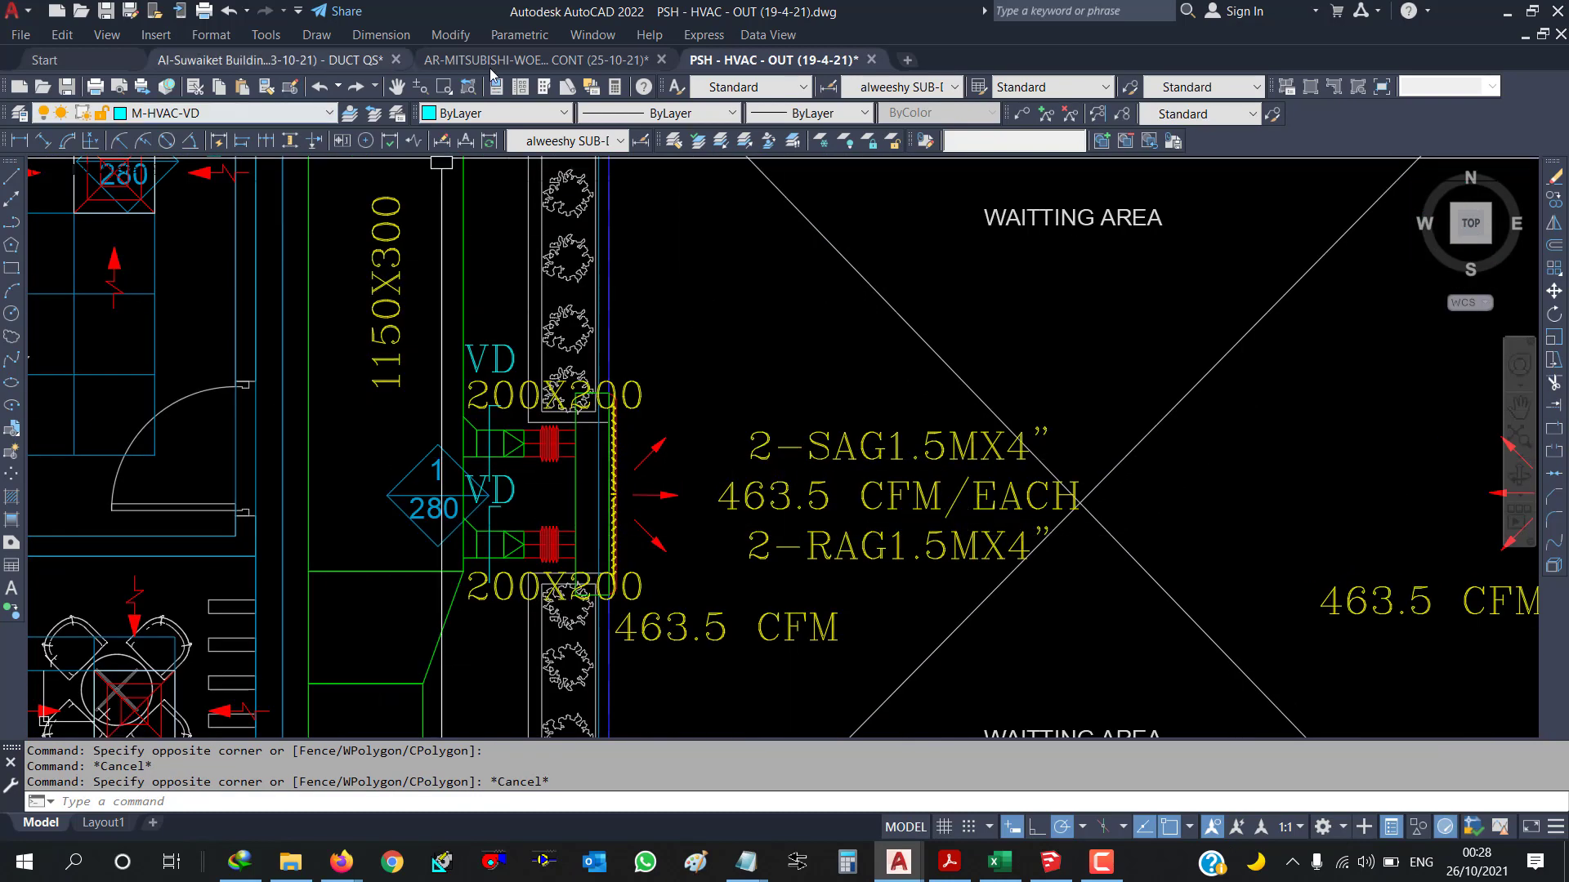
pyautogui.click(300, 61)
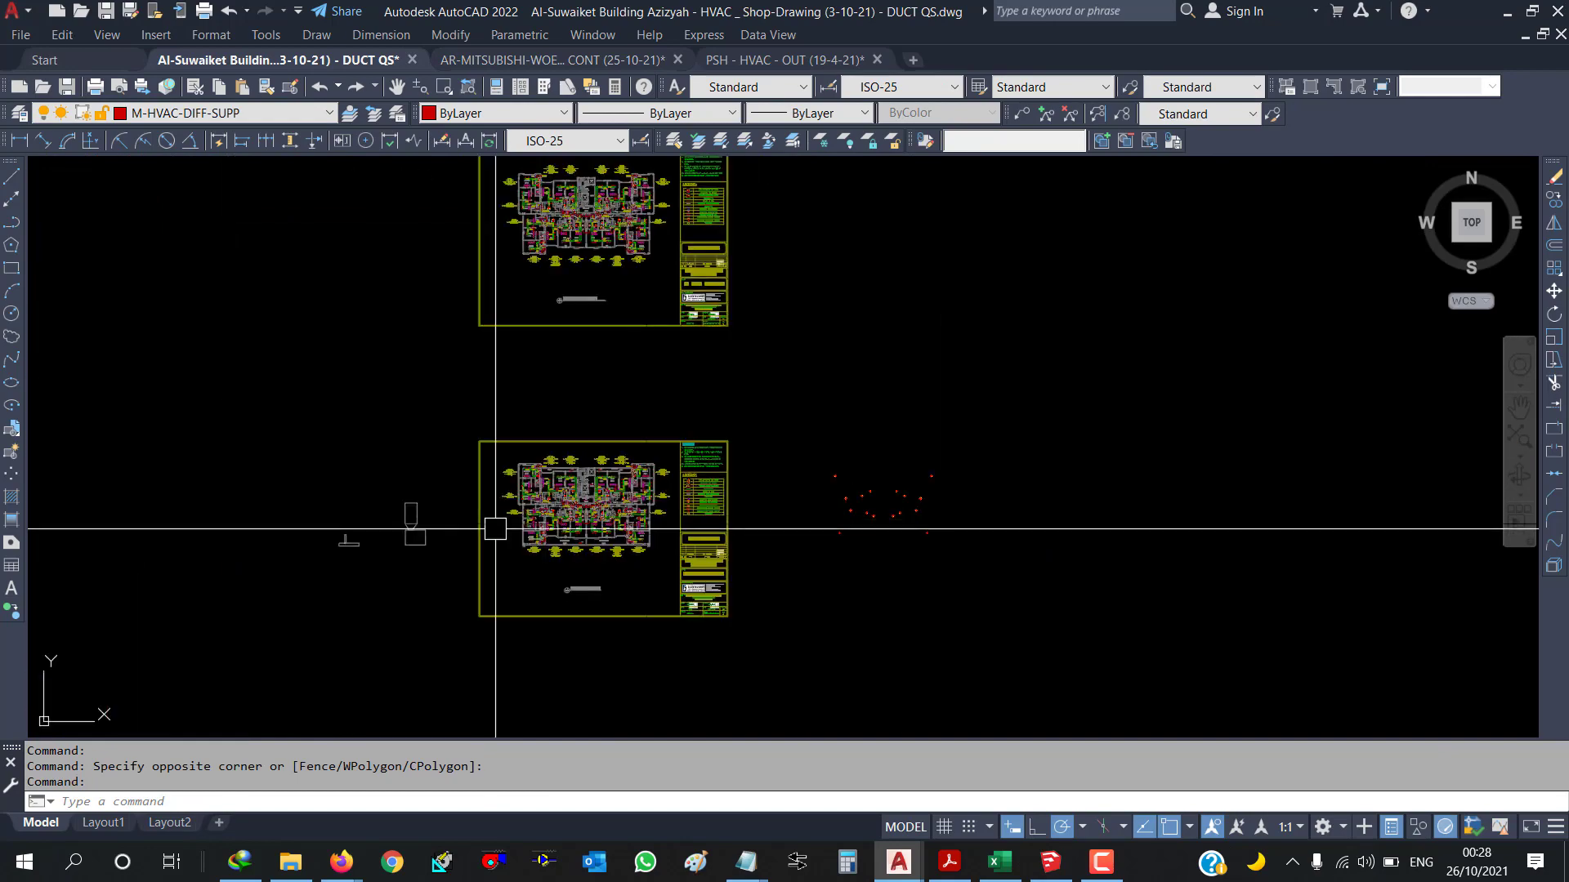
# Zoom to the FCU-3 annotation in the Al-Suwaiket drawing to review its neck sizes
pyautogui.scroll(5, 817, 490)
pyautogui.scroll(5, 910, 518)
pyautogui.scroll(3, 420, 448)
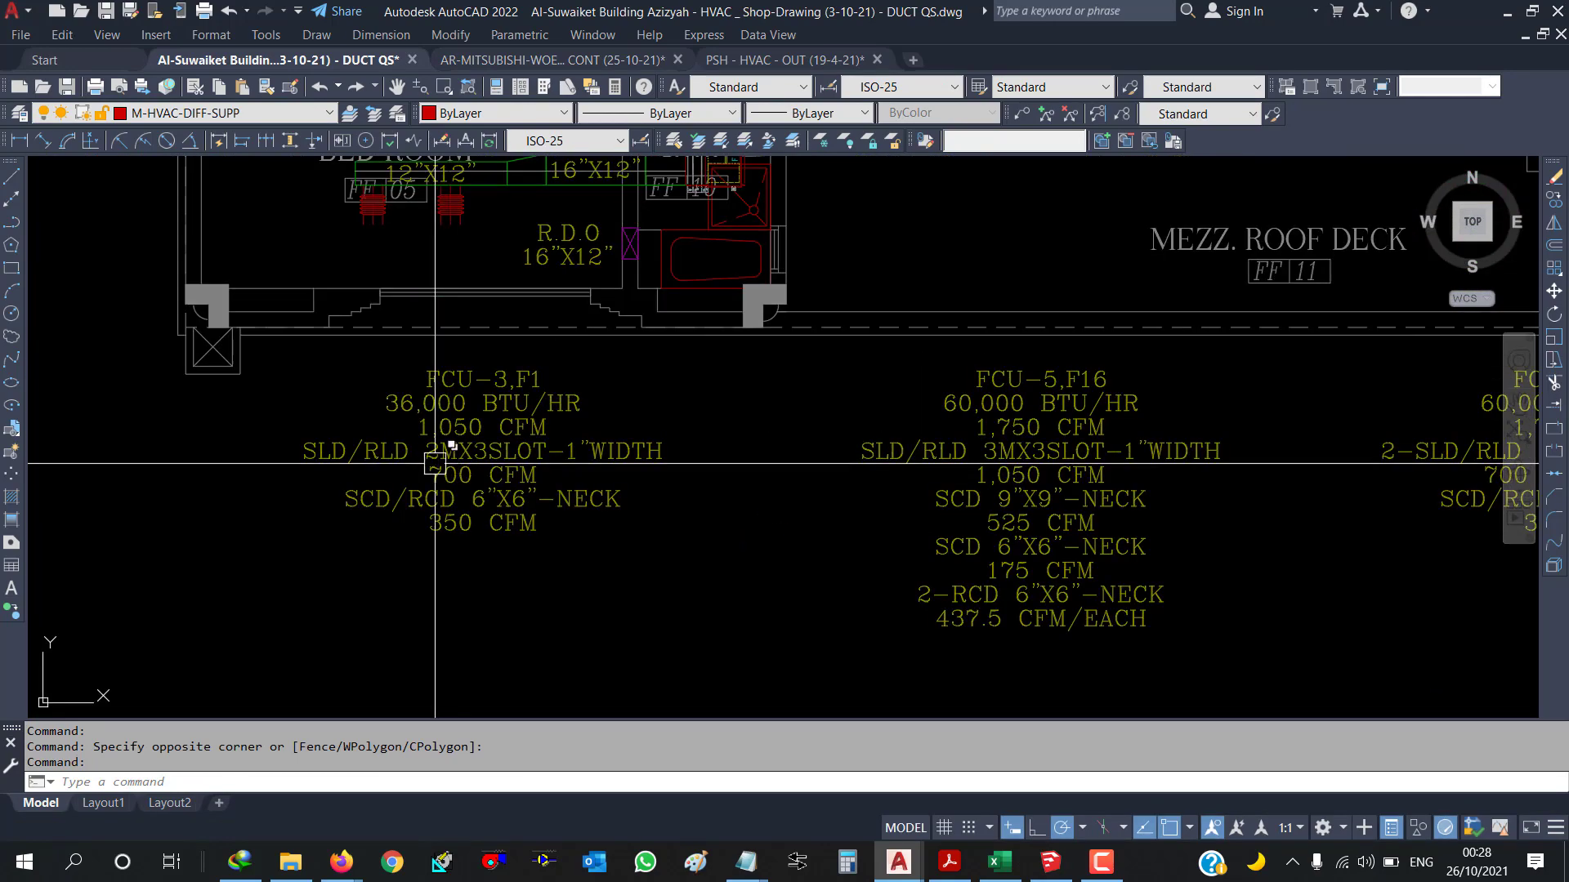
pyautogui.scroll(5, 482, 523)
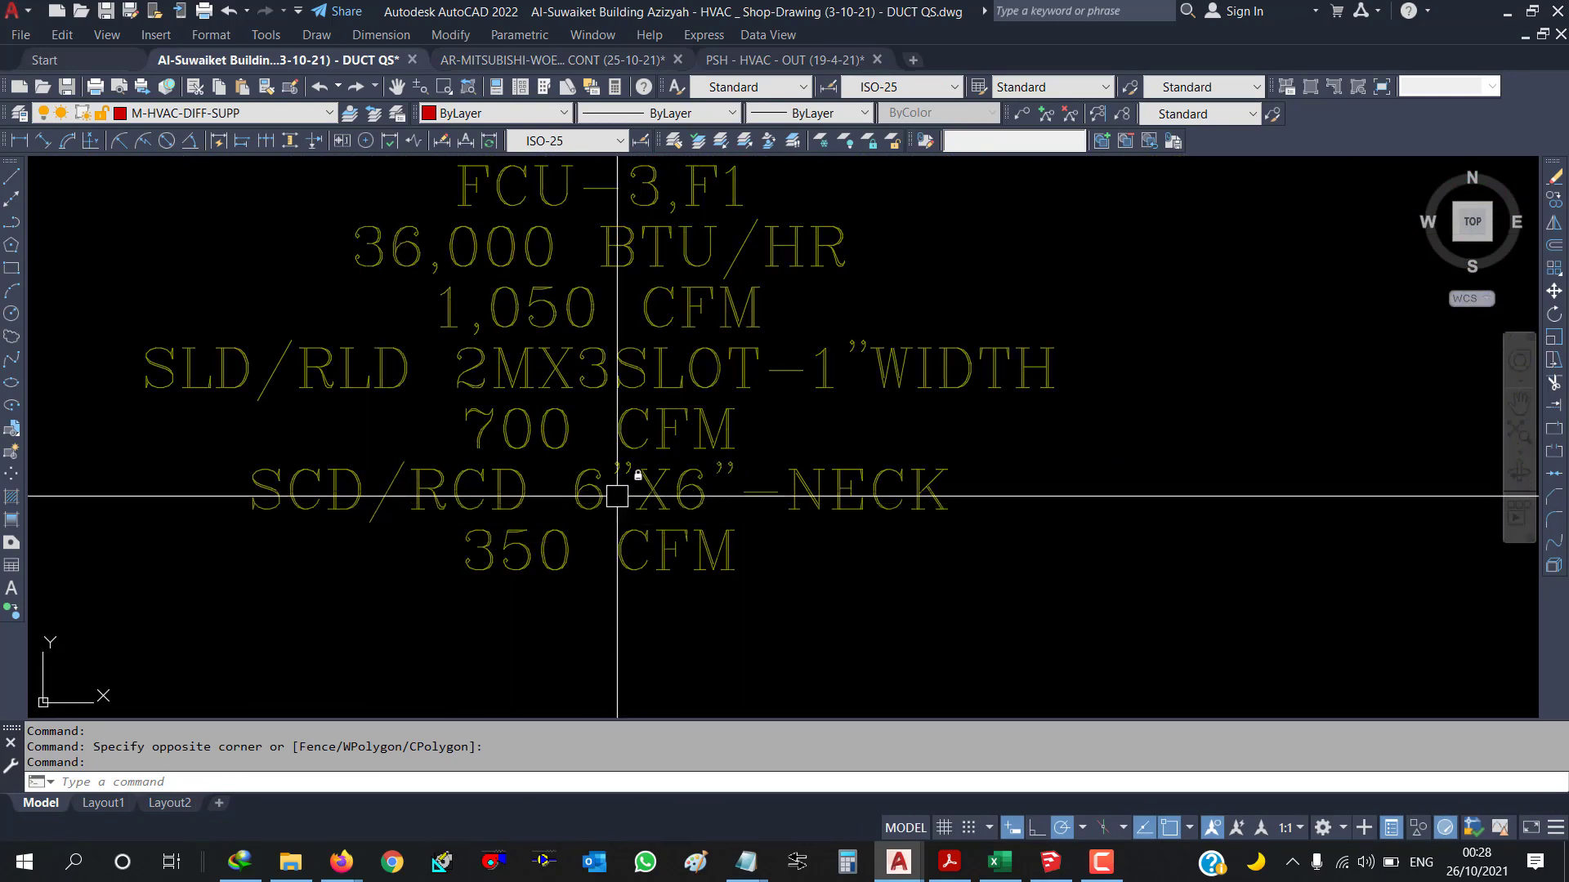
pyautogui.scroll(-1, 820, 531)
pyautogui.scroll(-6, 820, 531)
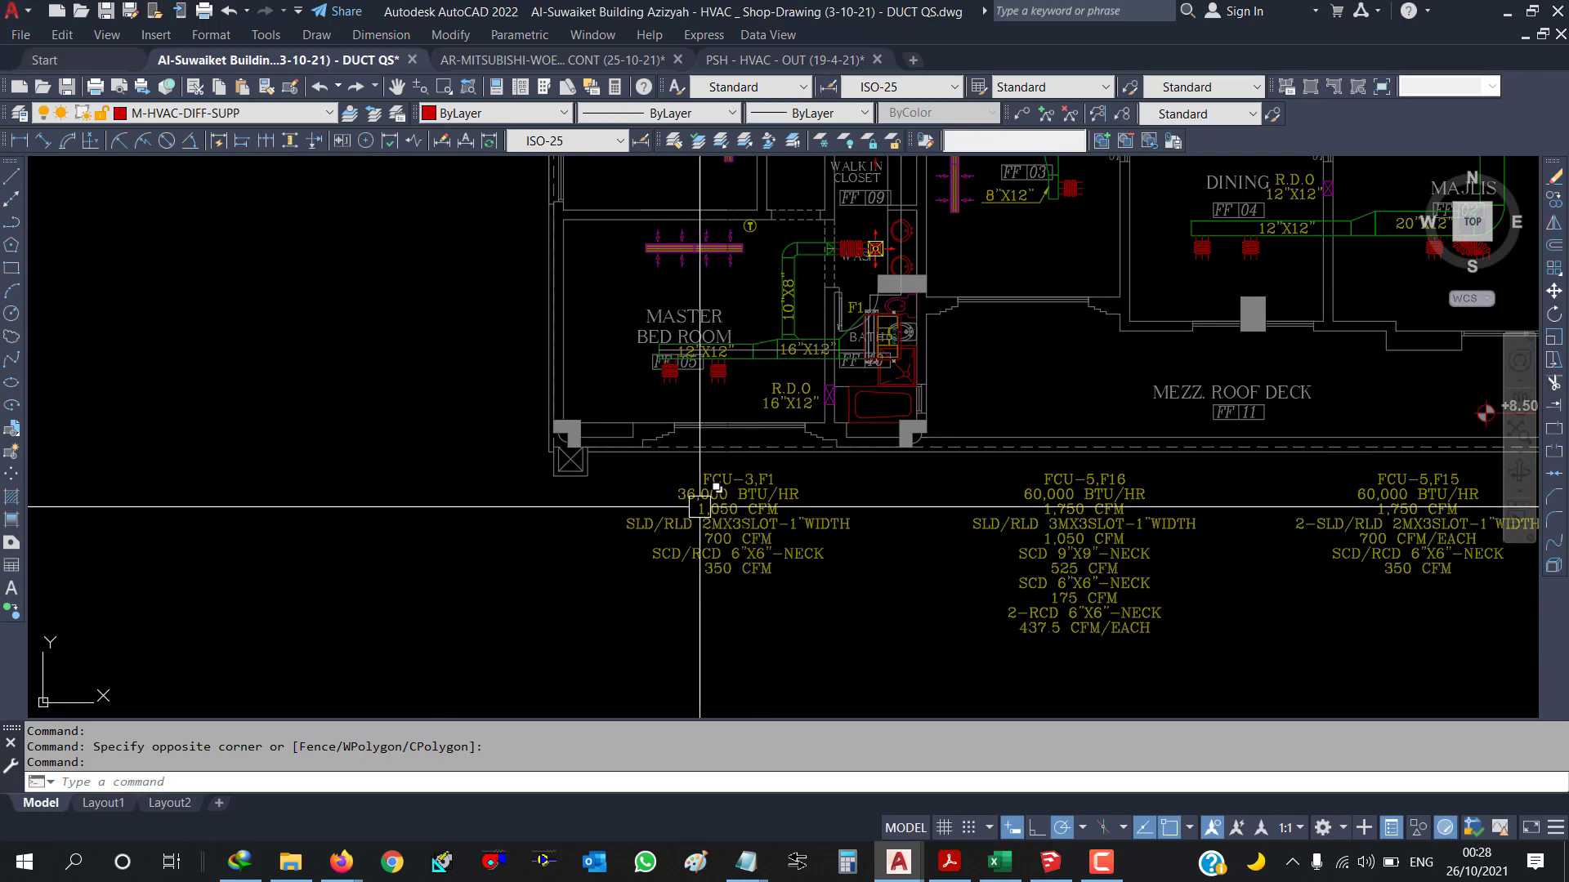
# Return to PSH - HVAC - OUT and zoom to the 2-SAG diffuser labels
pyautogui.click(782, 60)
pyautogui.scroll(-5, 693, 478)
pyautogui.scroll(5, 693, 479)
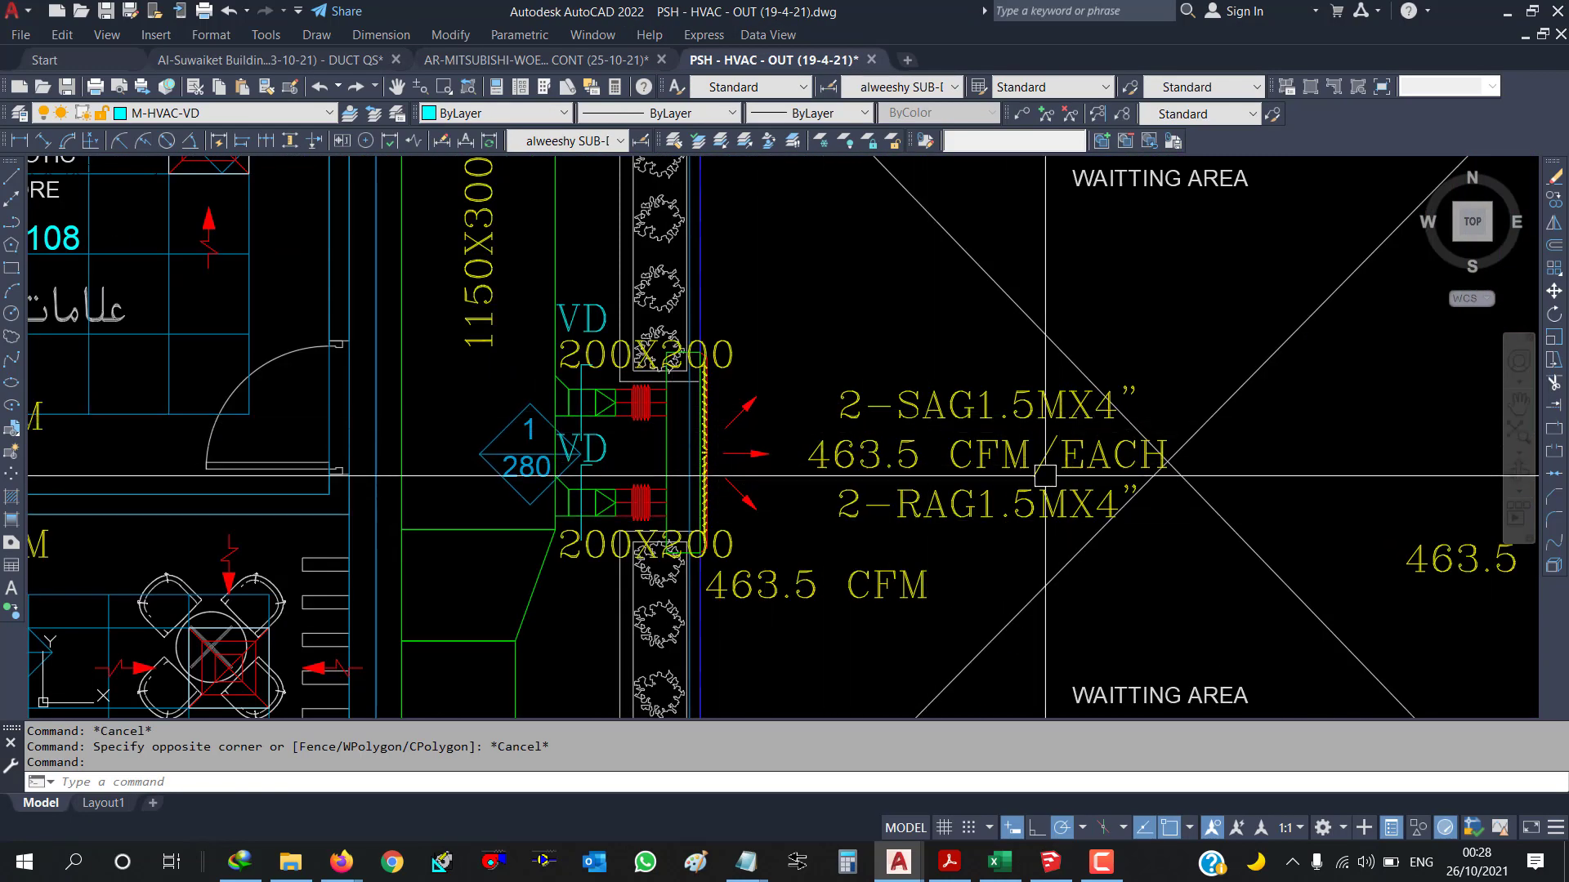
pyautogui.scroll(2, 1021, 406)
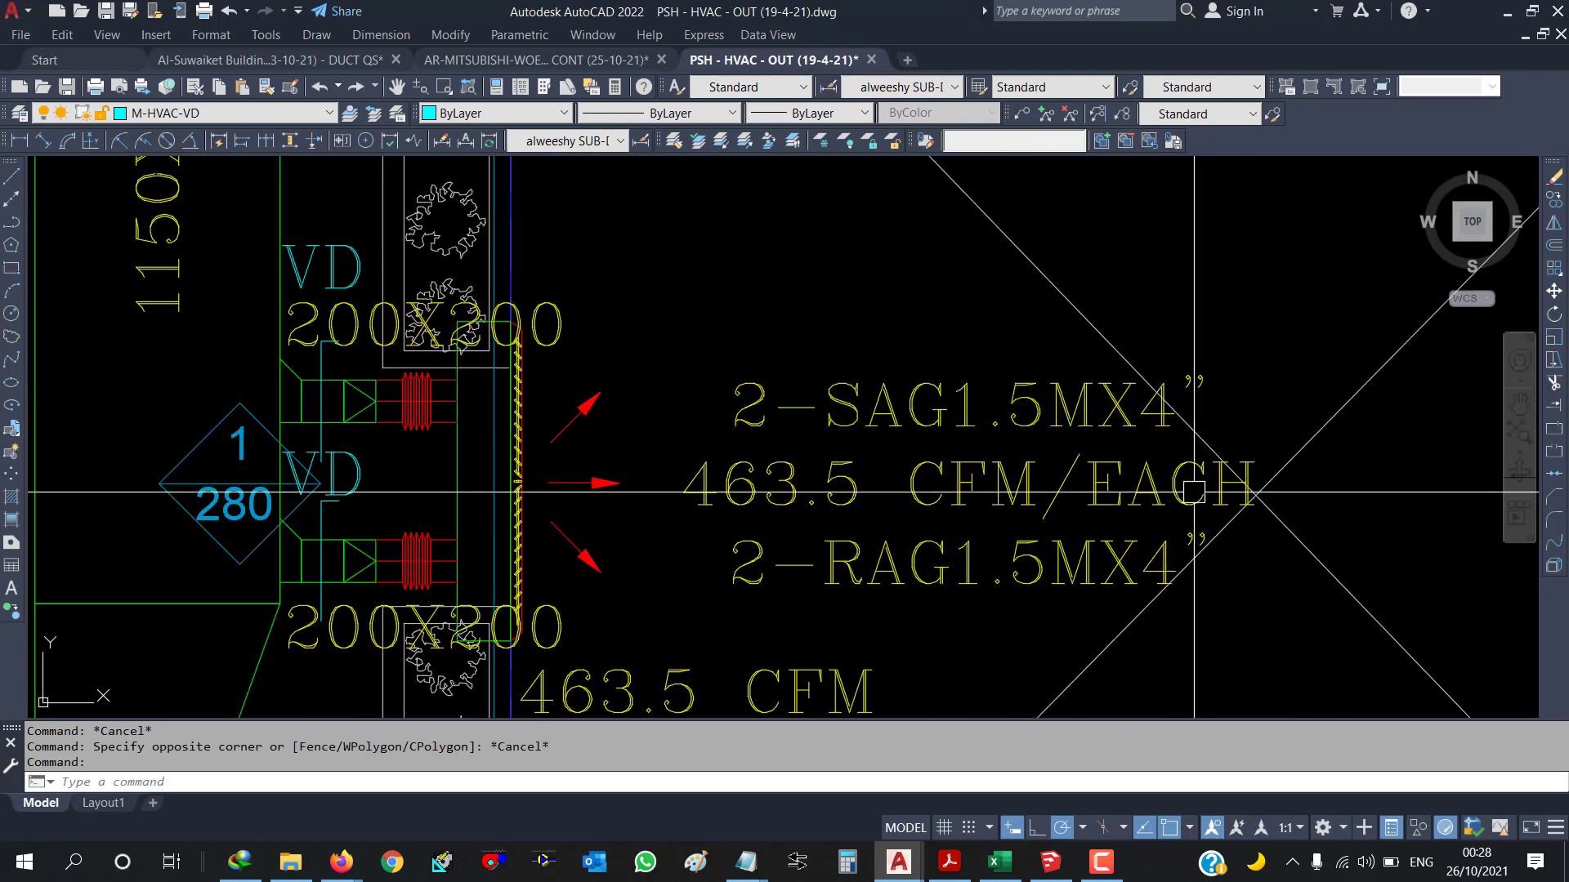
pyautogui.click(998, 864)
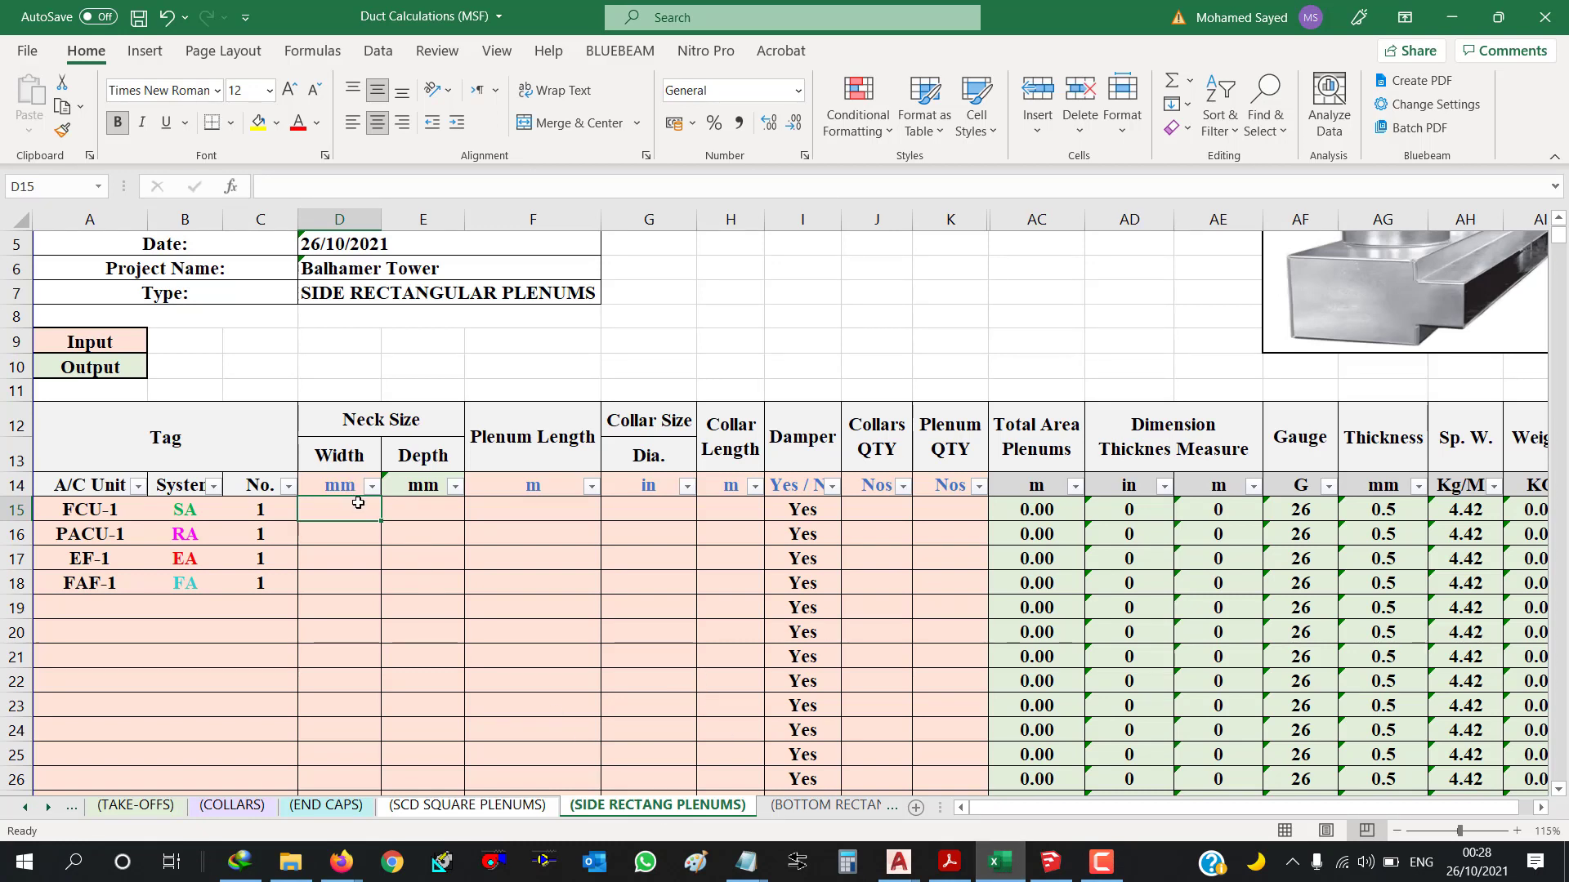
# Set FCU-1's neck size unit to m and enter width 1.5 in D15 and depth 0.1 in E15
pyautogui.write('1.')
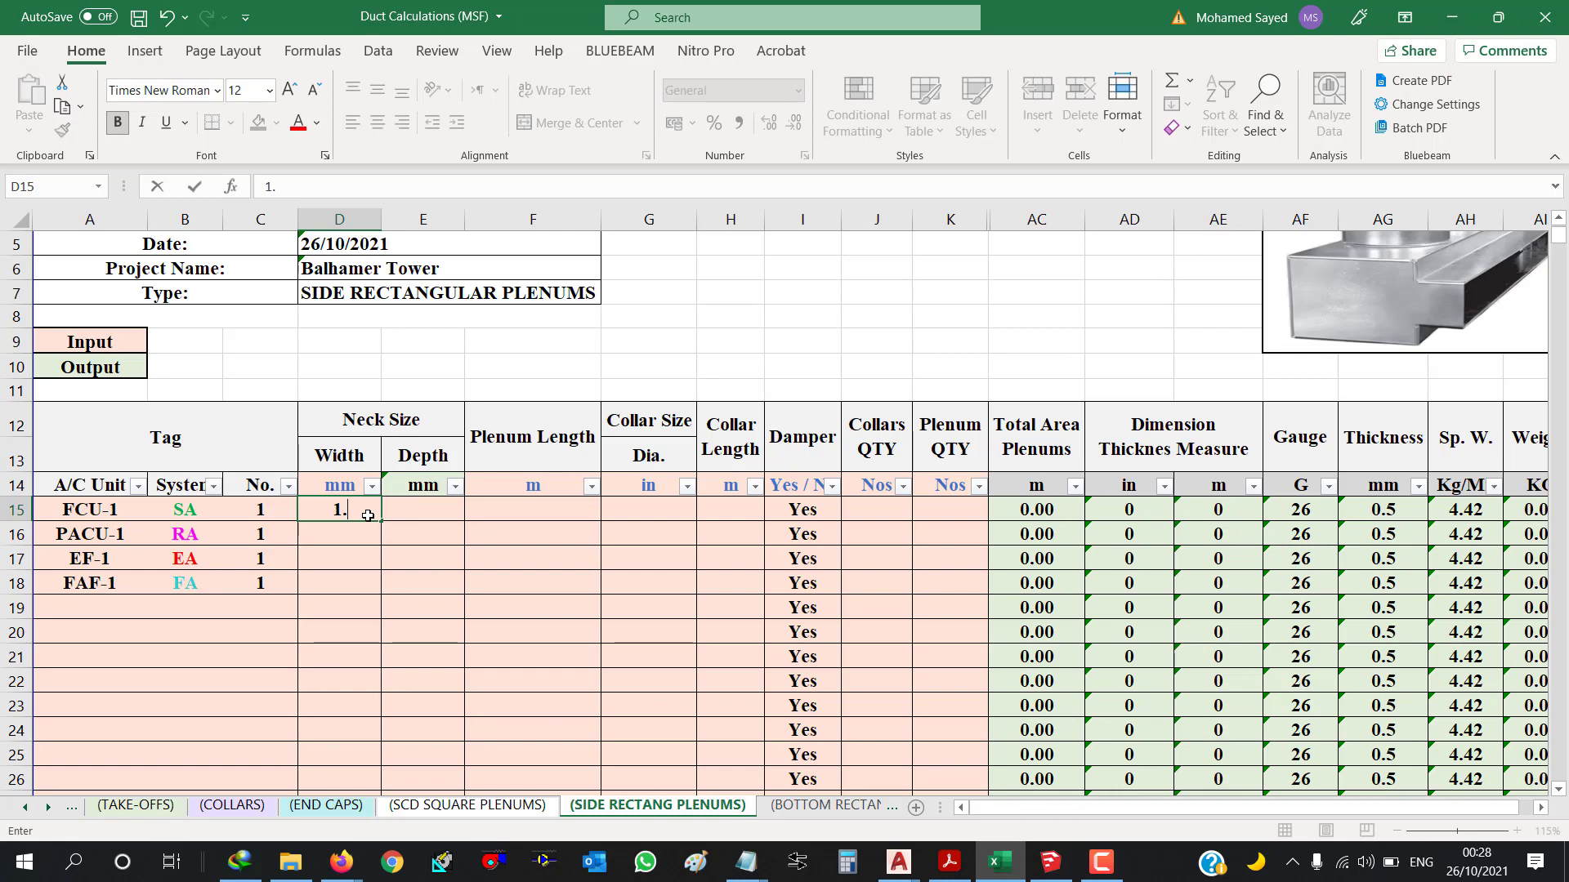
pyautogui.press('Escape')
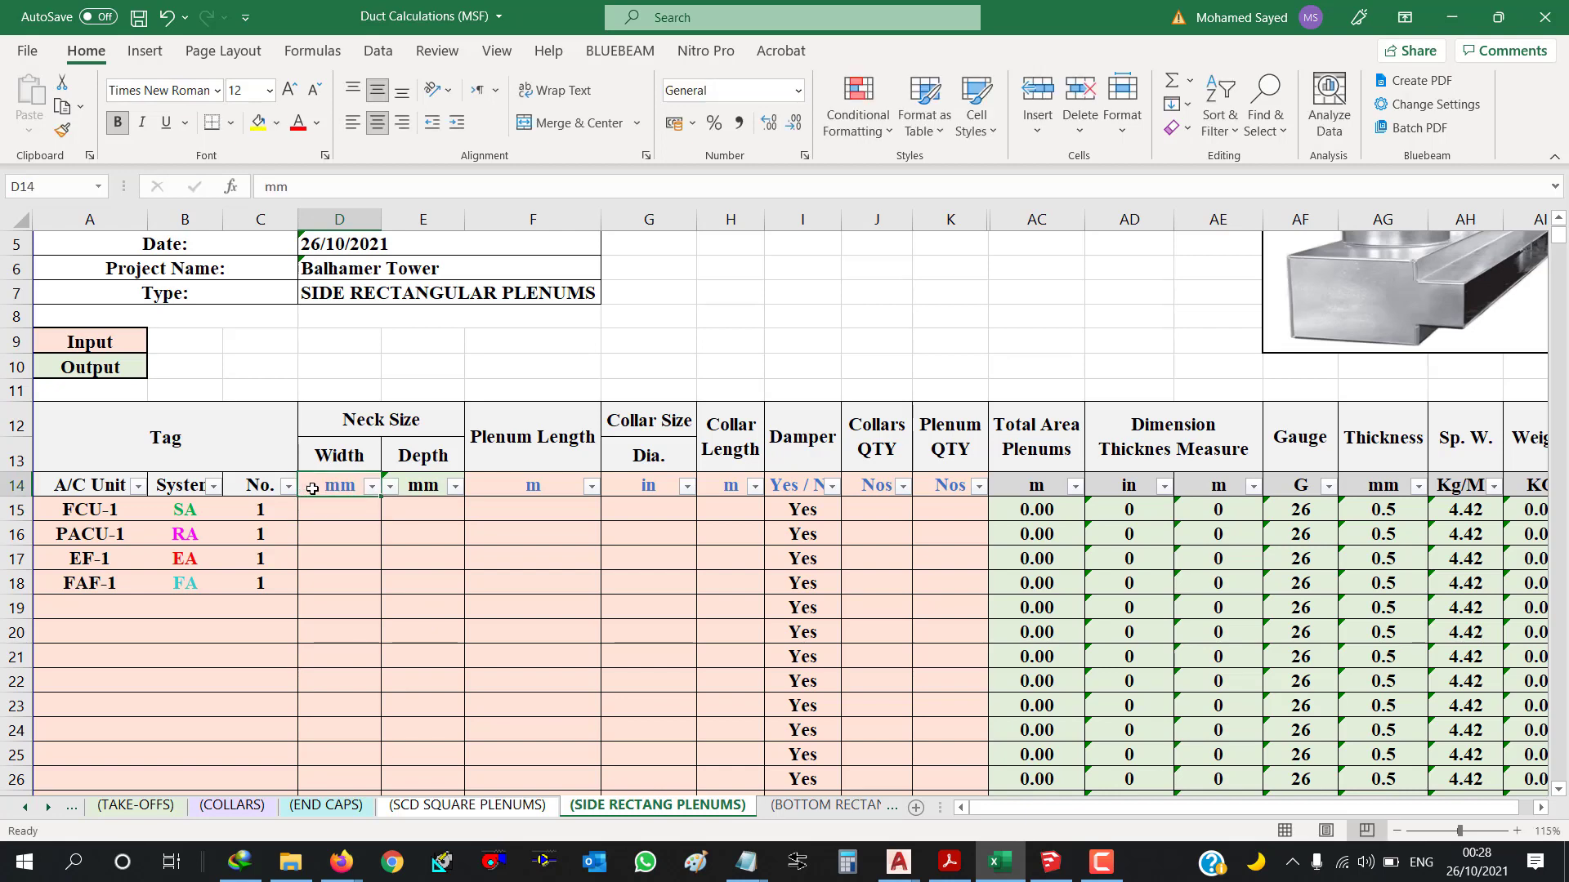
pyautogui.click(392, 487)
pyautogui.click(356, 506)
pyautogui.write('1.5')
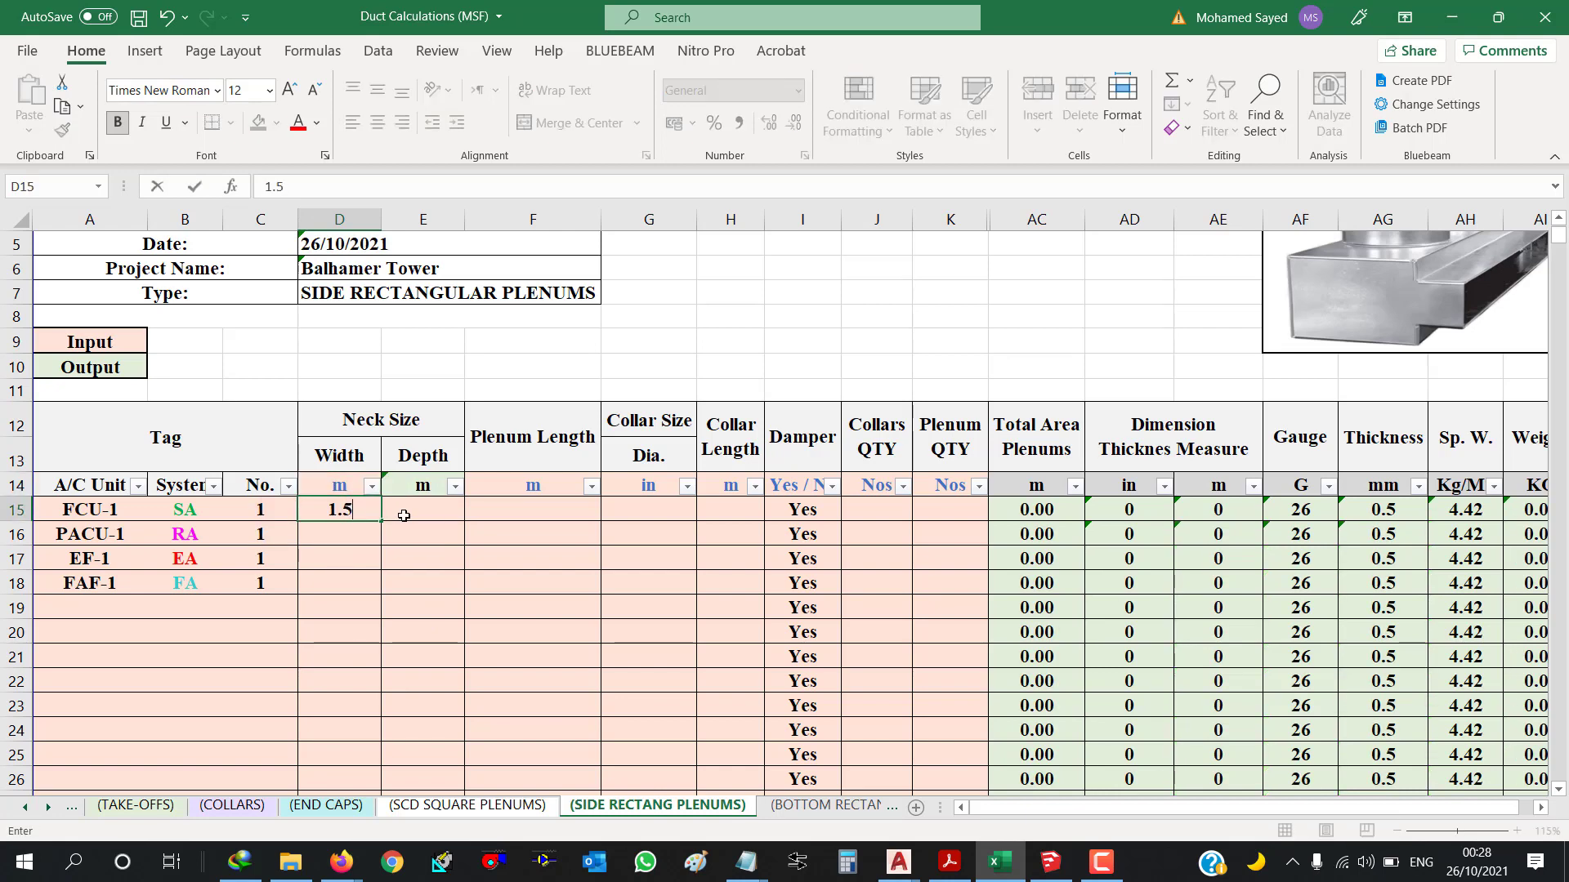
pyautogui.write('.1')
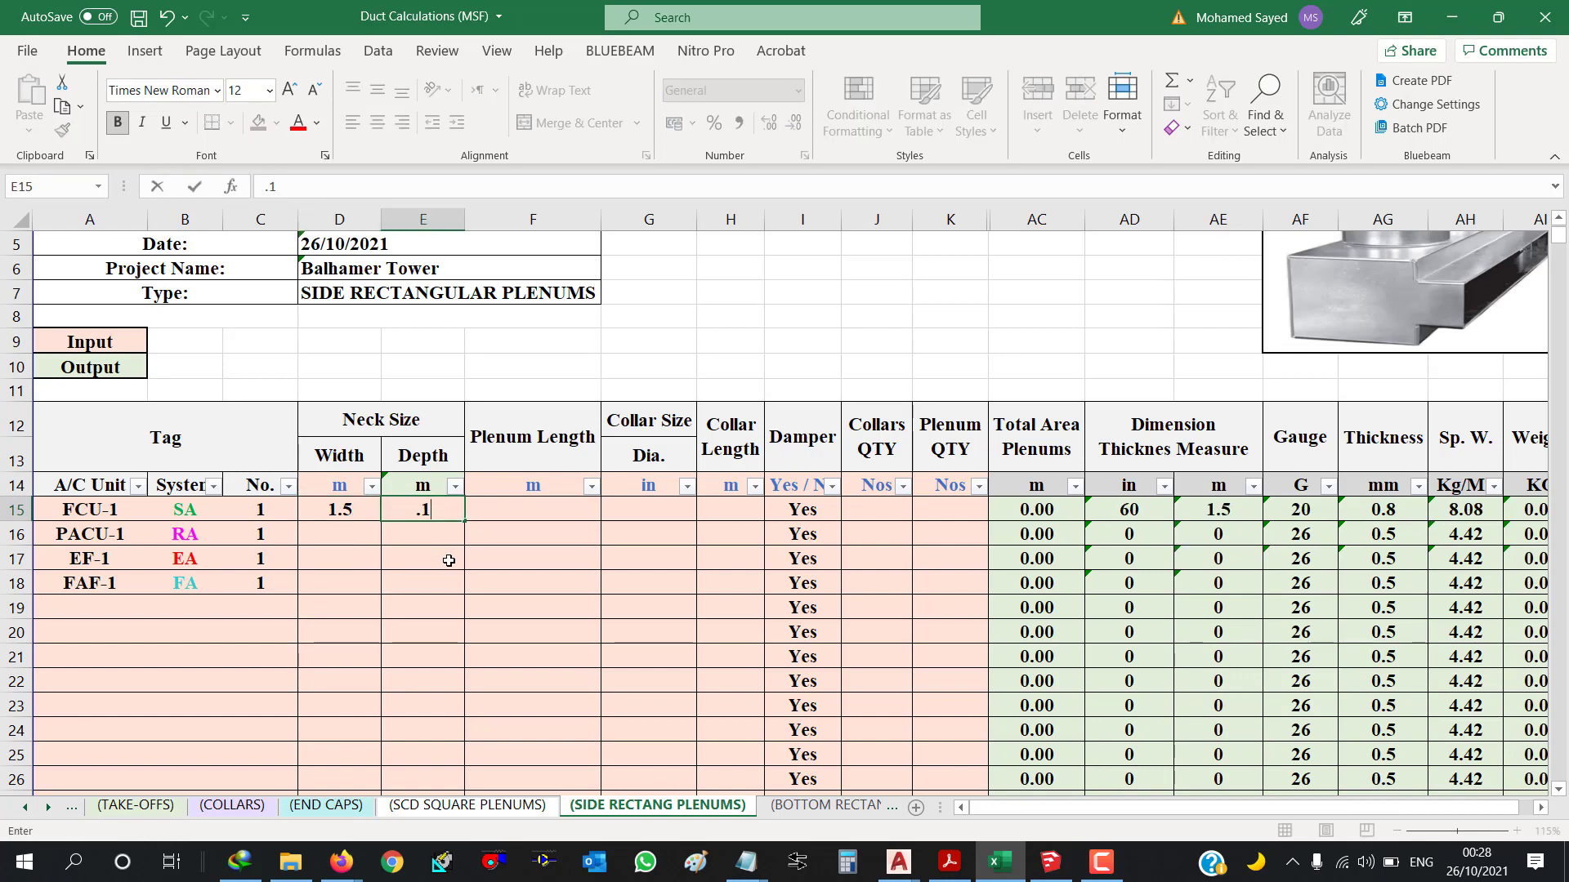
pyautogui.click(449, 560)
pyautogui.click(363, 513)
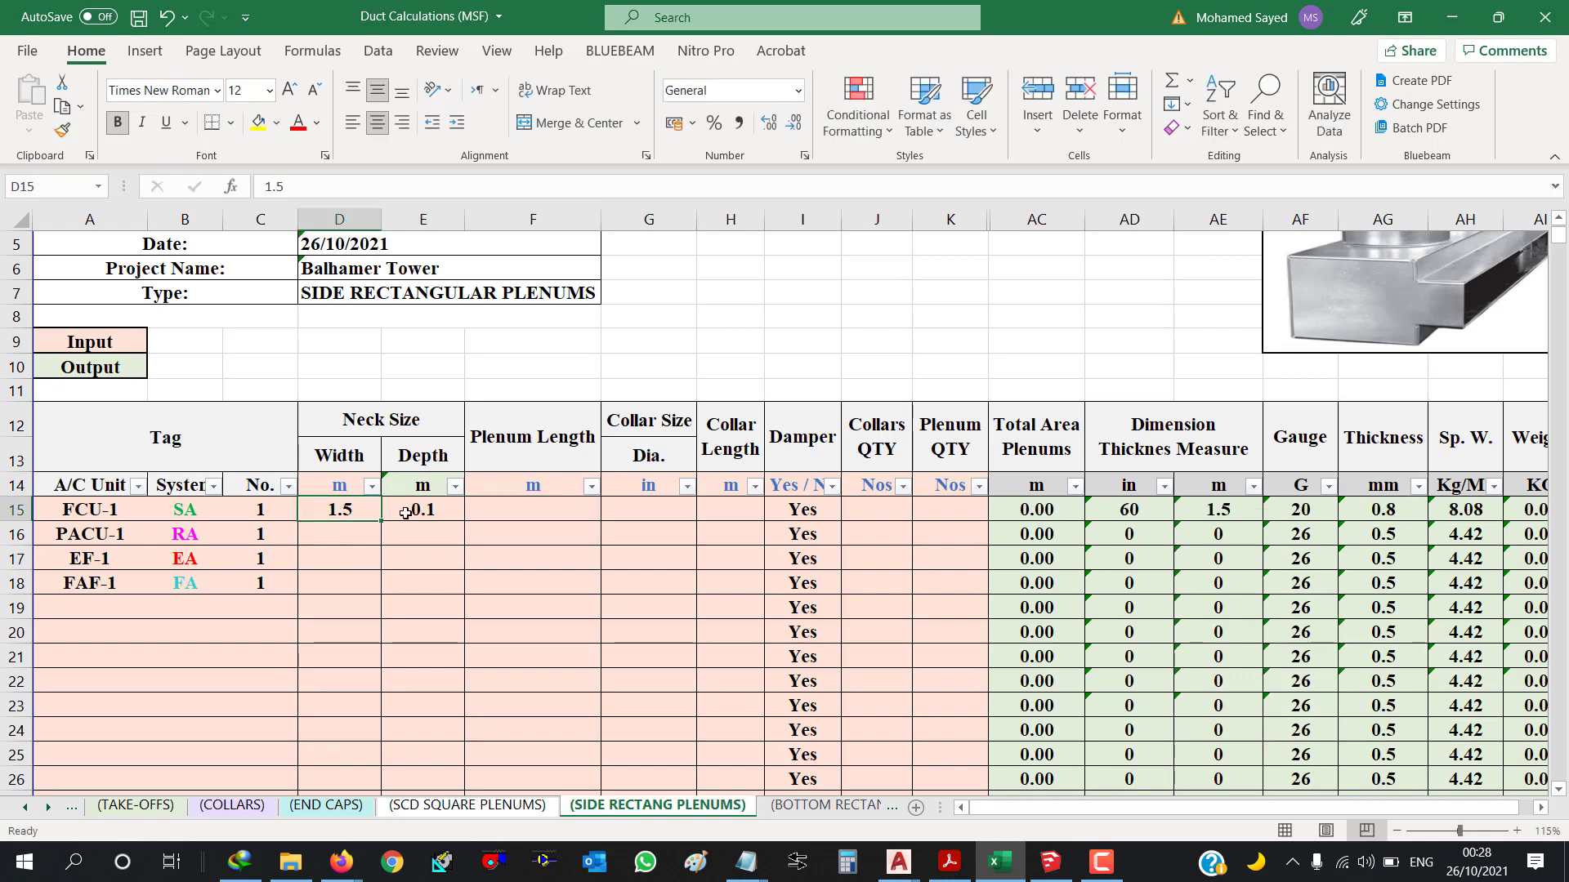
pyautogui.click(1049, 862)
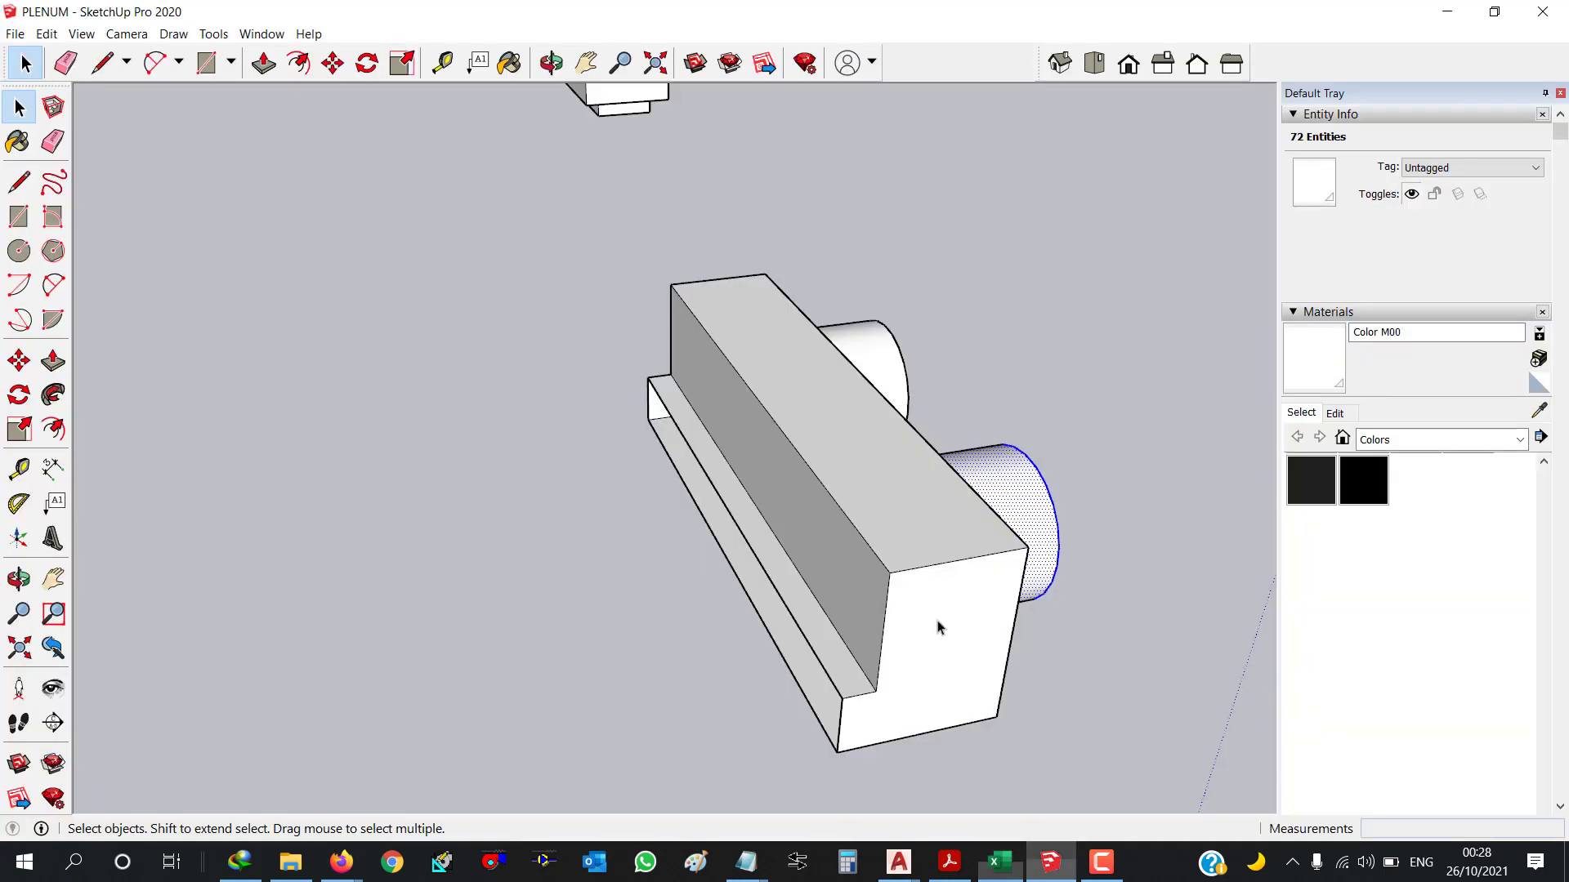
# Orbit the PLENUM model and select its top edge to confirm a 0.20 m length
pyautogui.click(840, 733)
pyautogui.moveTo(567, 348); pyautogui.dragTo(754, 615)
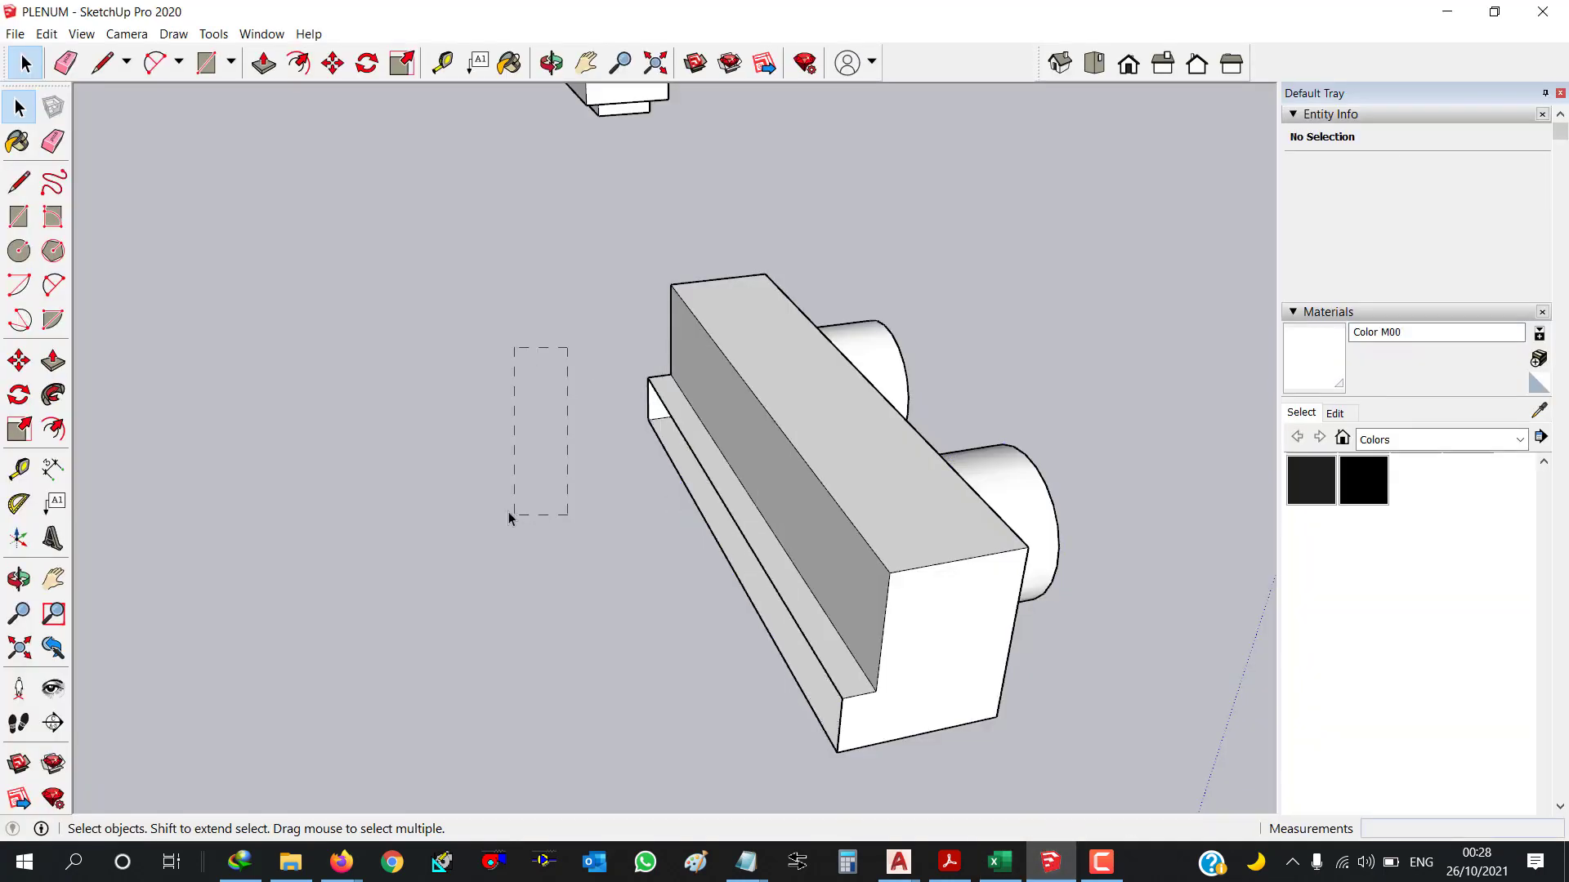
pyautogui.moveTo(508, 518); pyautogui.dragTo(626, 366)
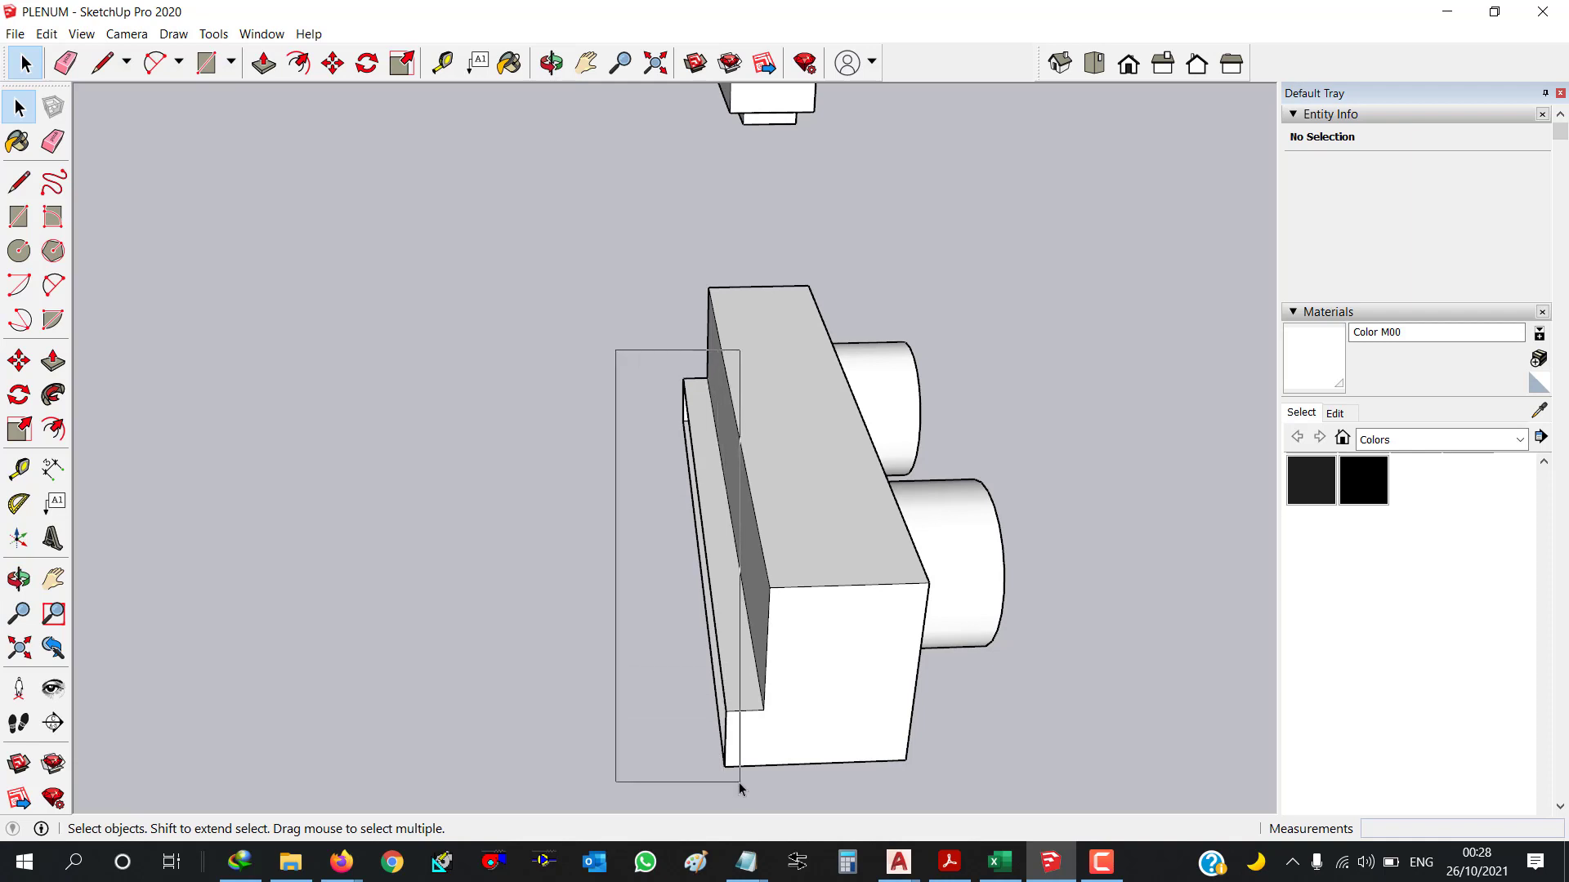
pyautogui.doubleClick(723, 445)
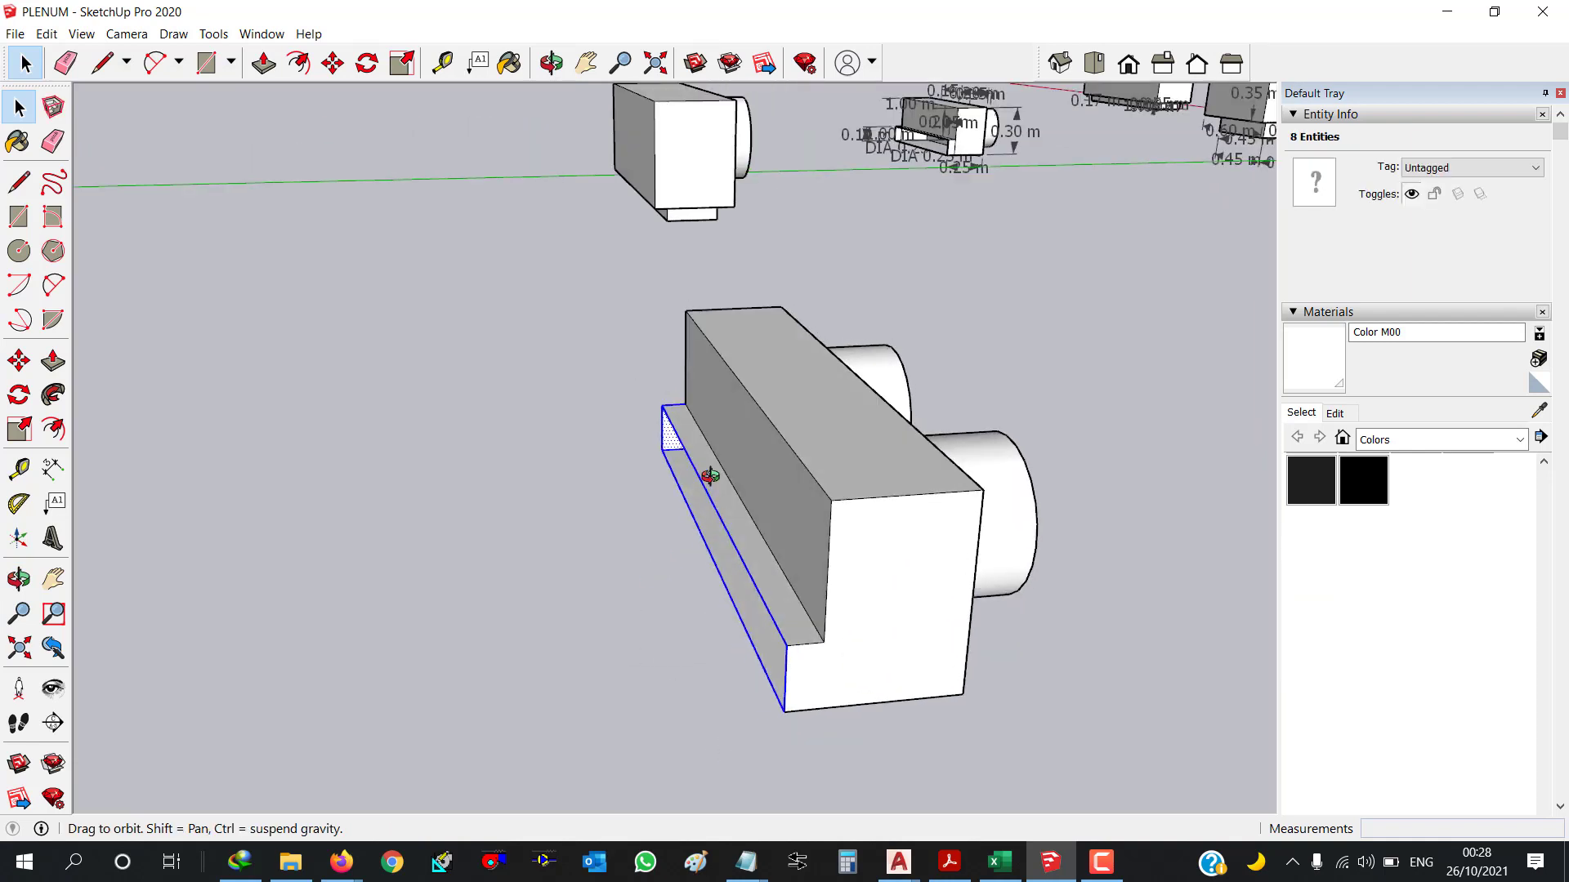
pyautogui.moveTo(654, 569)
pyautogui.mouseDown()
pyautogui.moveTo(709, 571)
pyautogui.moveTo(753, 607)
pyautogui.mouseUp()
pyautogui.moveTo(768, 539)
pyautogui.mouseDown()
pyautogui.moveTo(788, 651)
pyautogui.moveTo(821, 719)
pyautogui.moveTo(817, 535)
pyautogui.mouseUp()
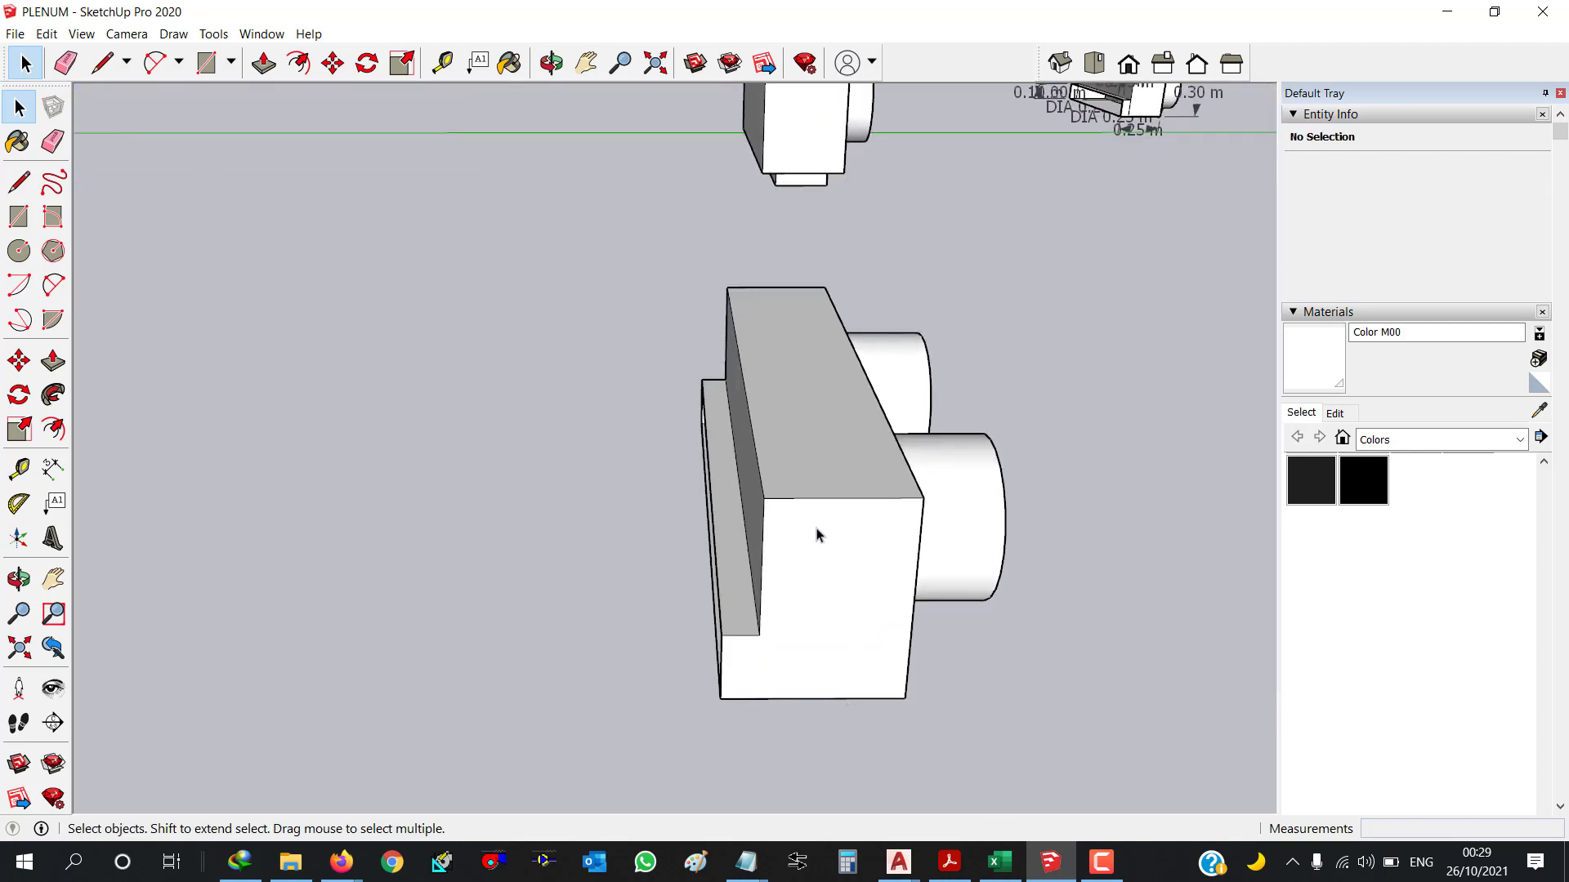
pyautogui.click(821, 499)
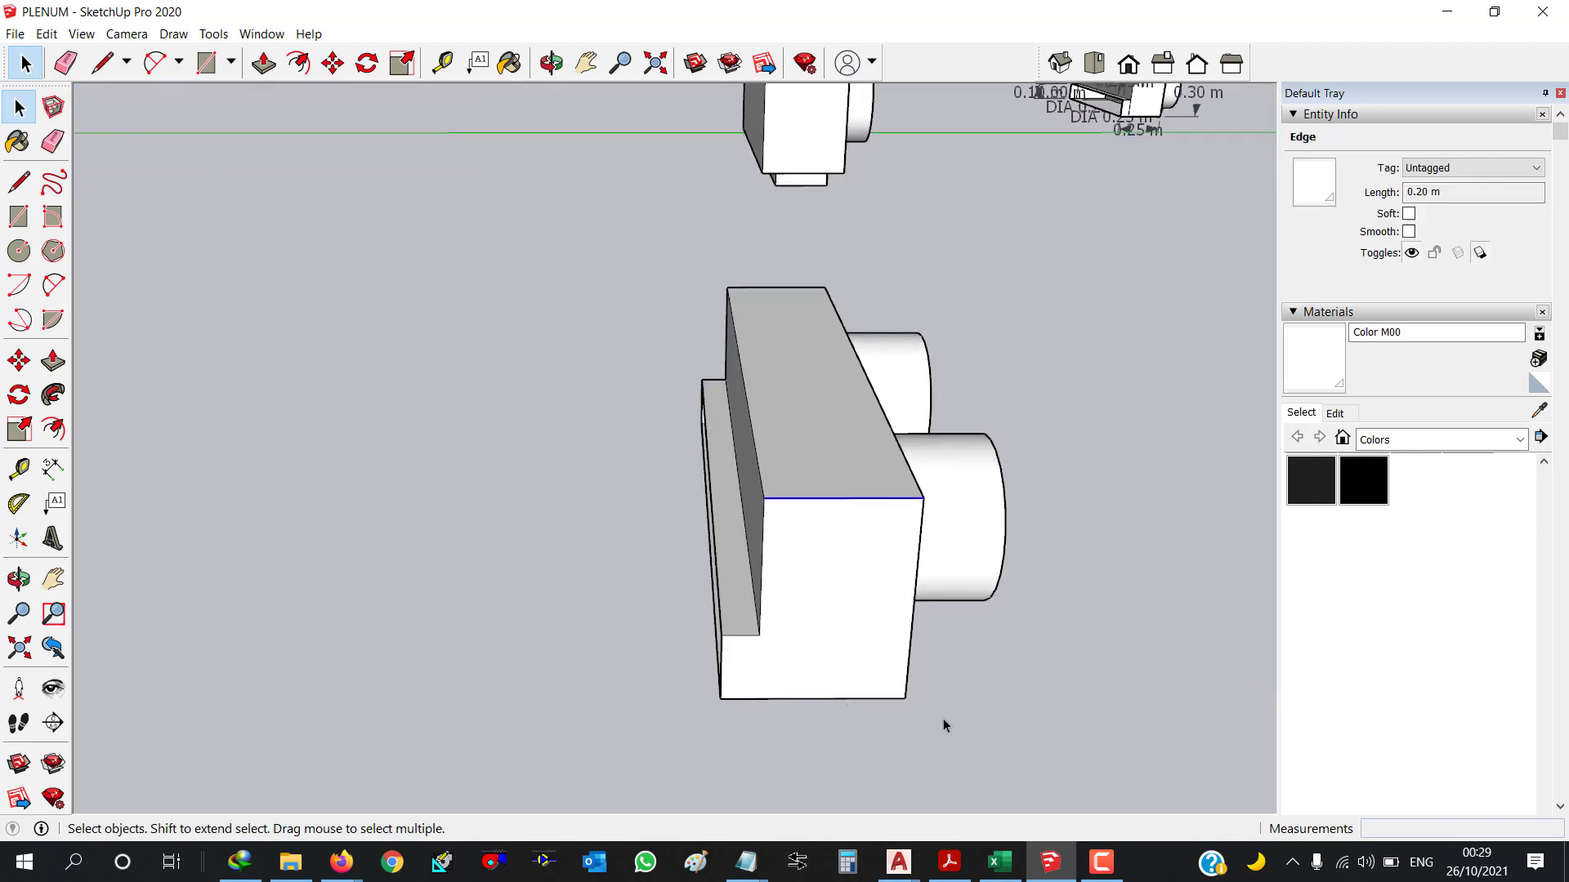
pyautogui.moveTo(899, 861)
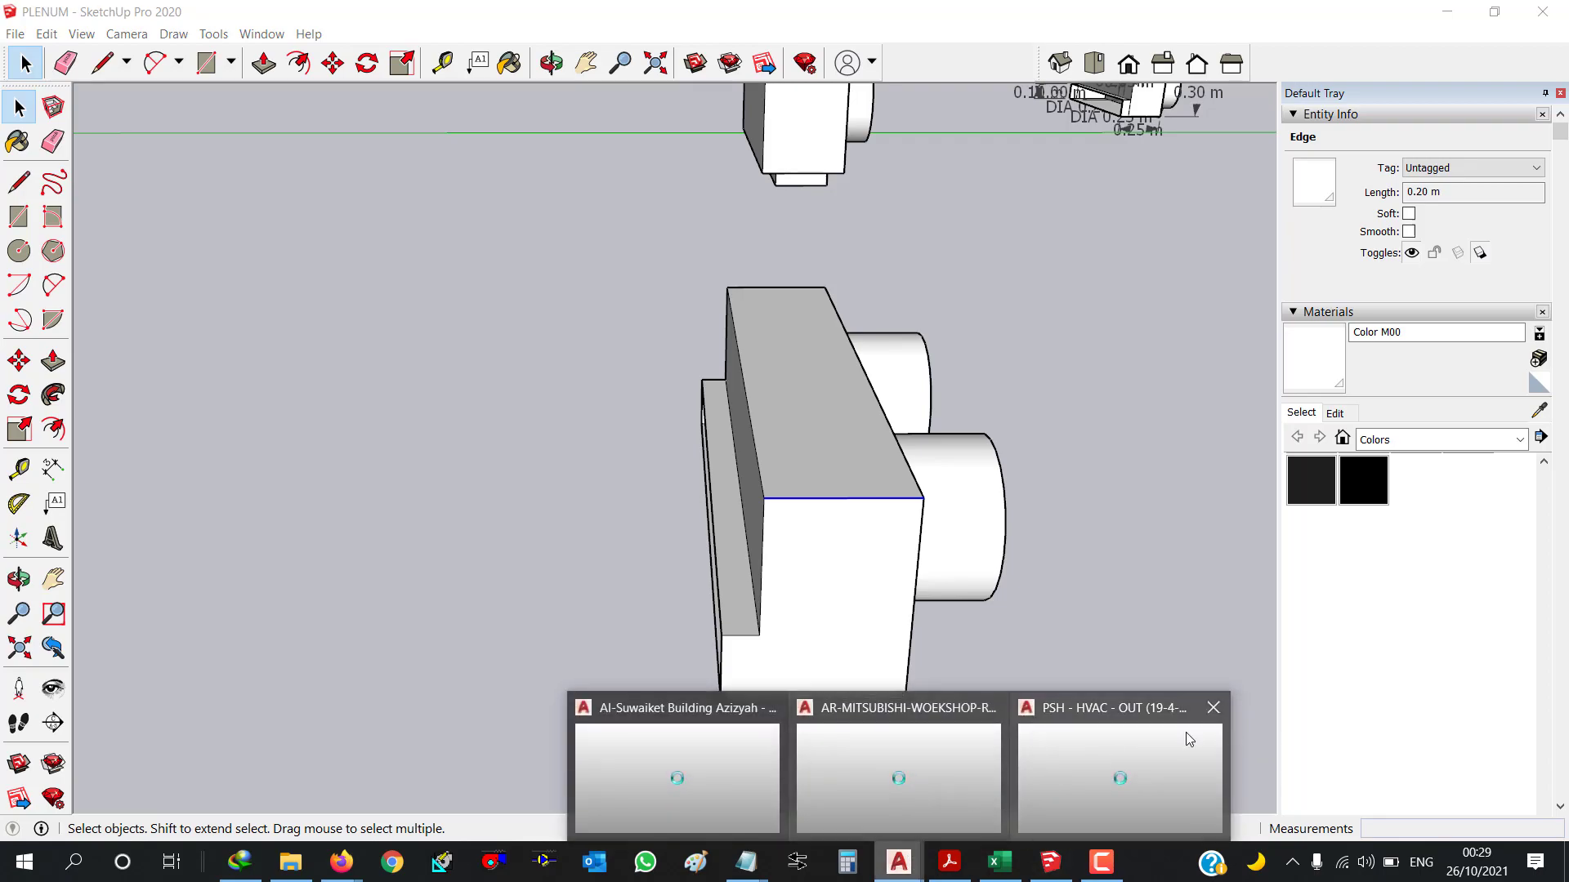
pyautogui.click(1184, 752)
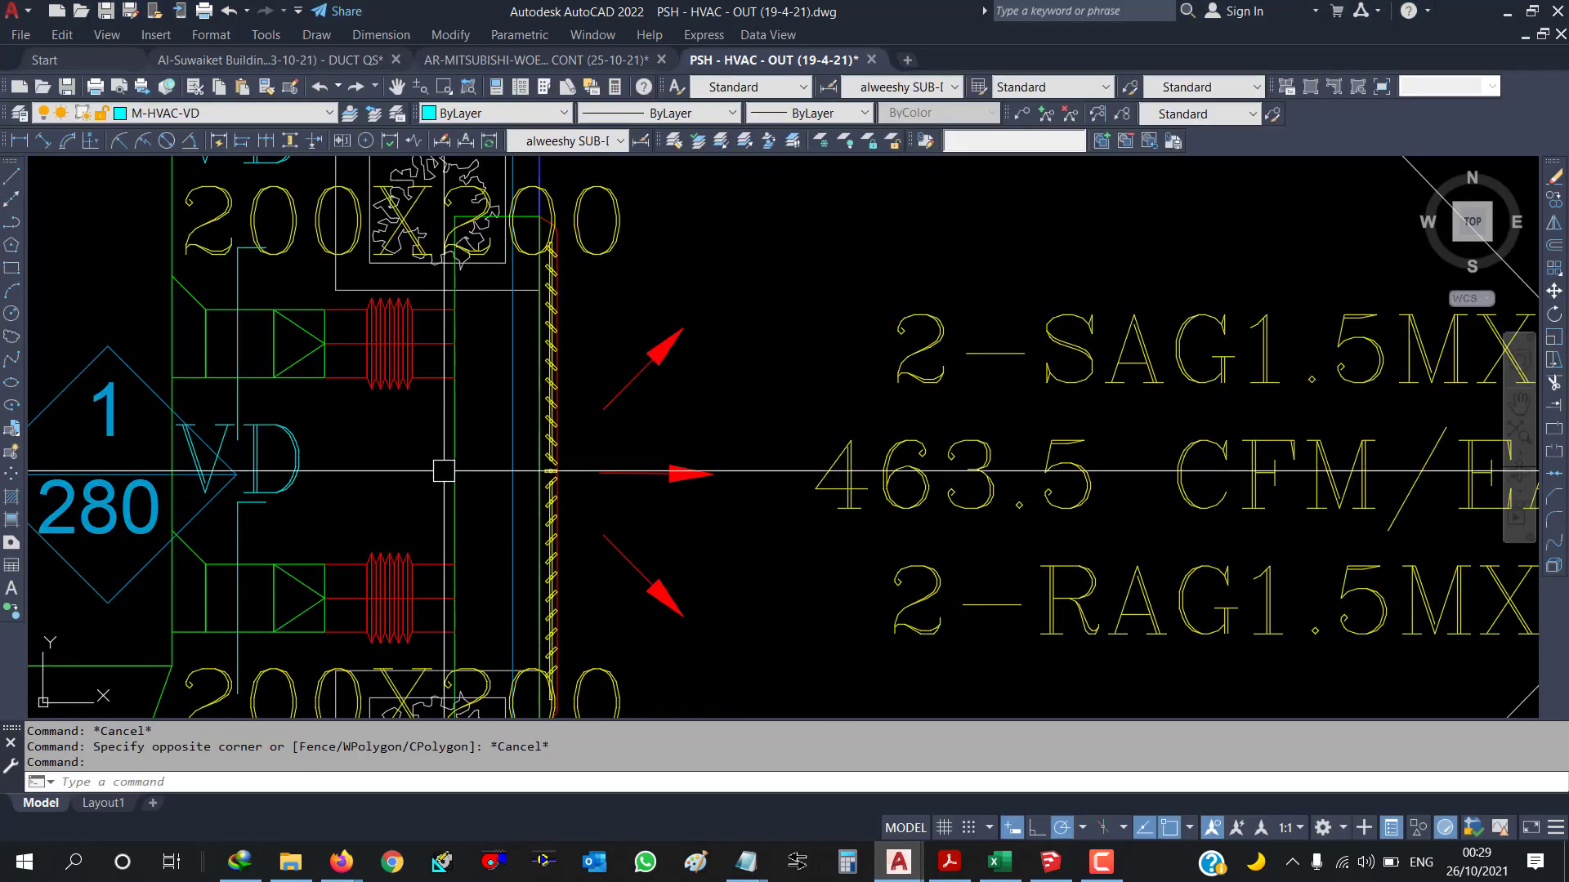
# Draw a short trial line at the grille in the PSH - HVAC - OUT drawing
pyautogui.write('l')
pyautogui.press('Return')
pyautogui.click(454, 471)
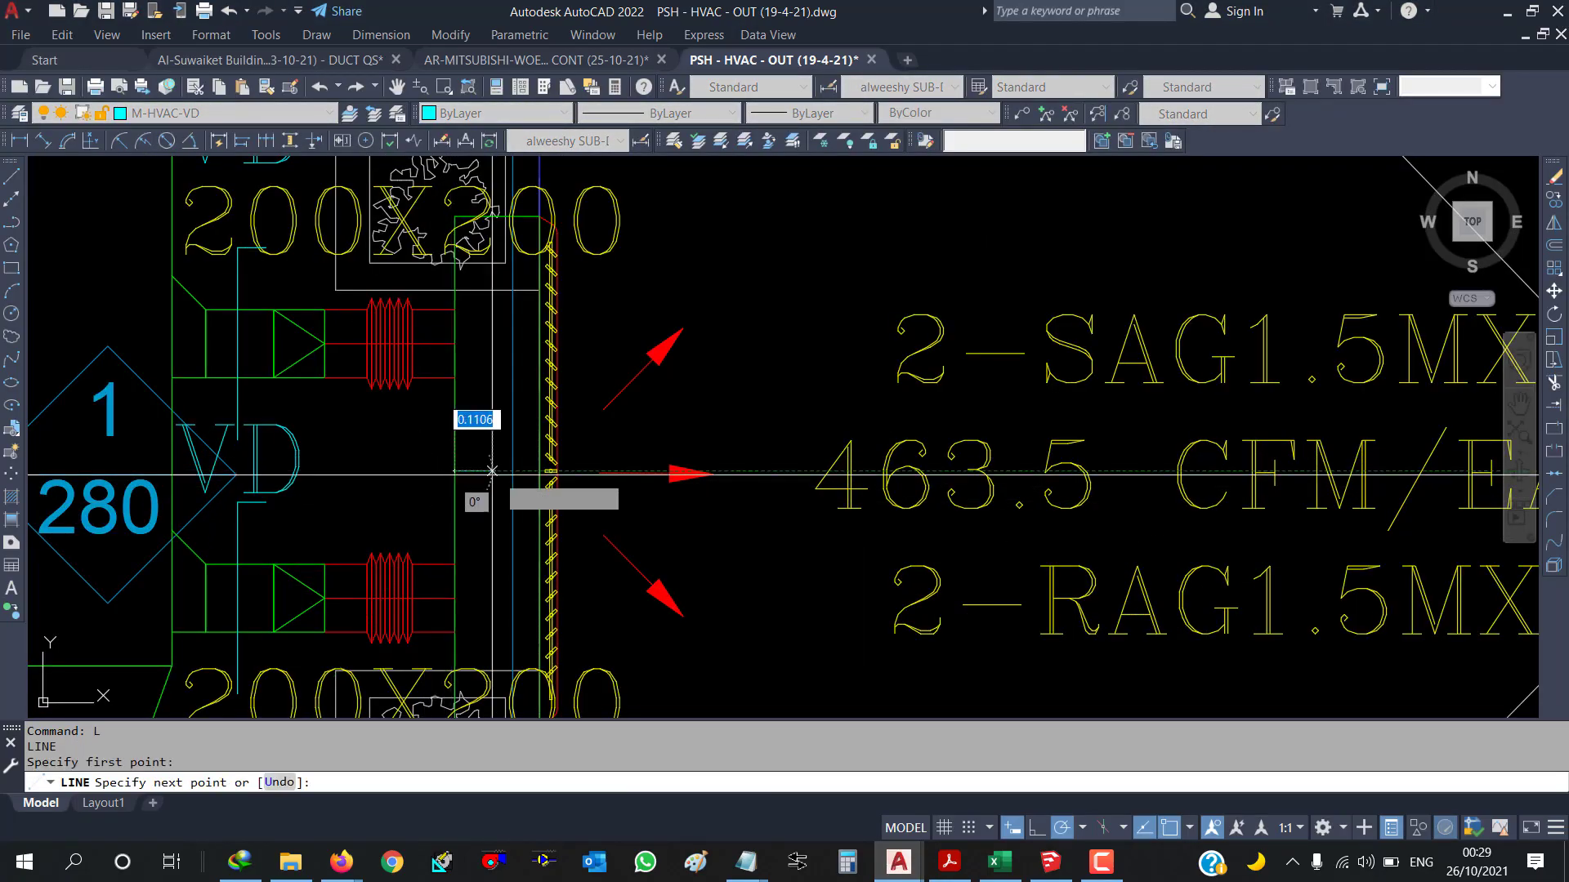
pyautogui.click(549, 472)
pyautogui.press('Return')
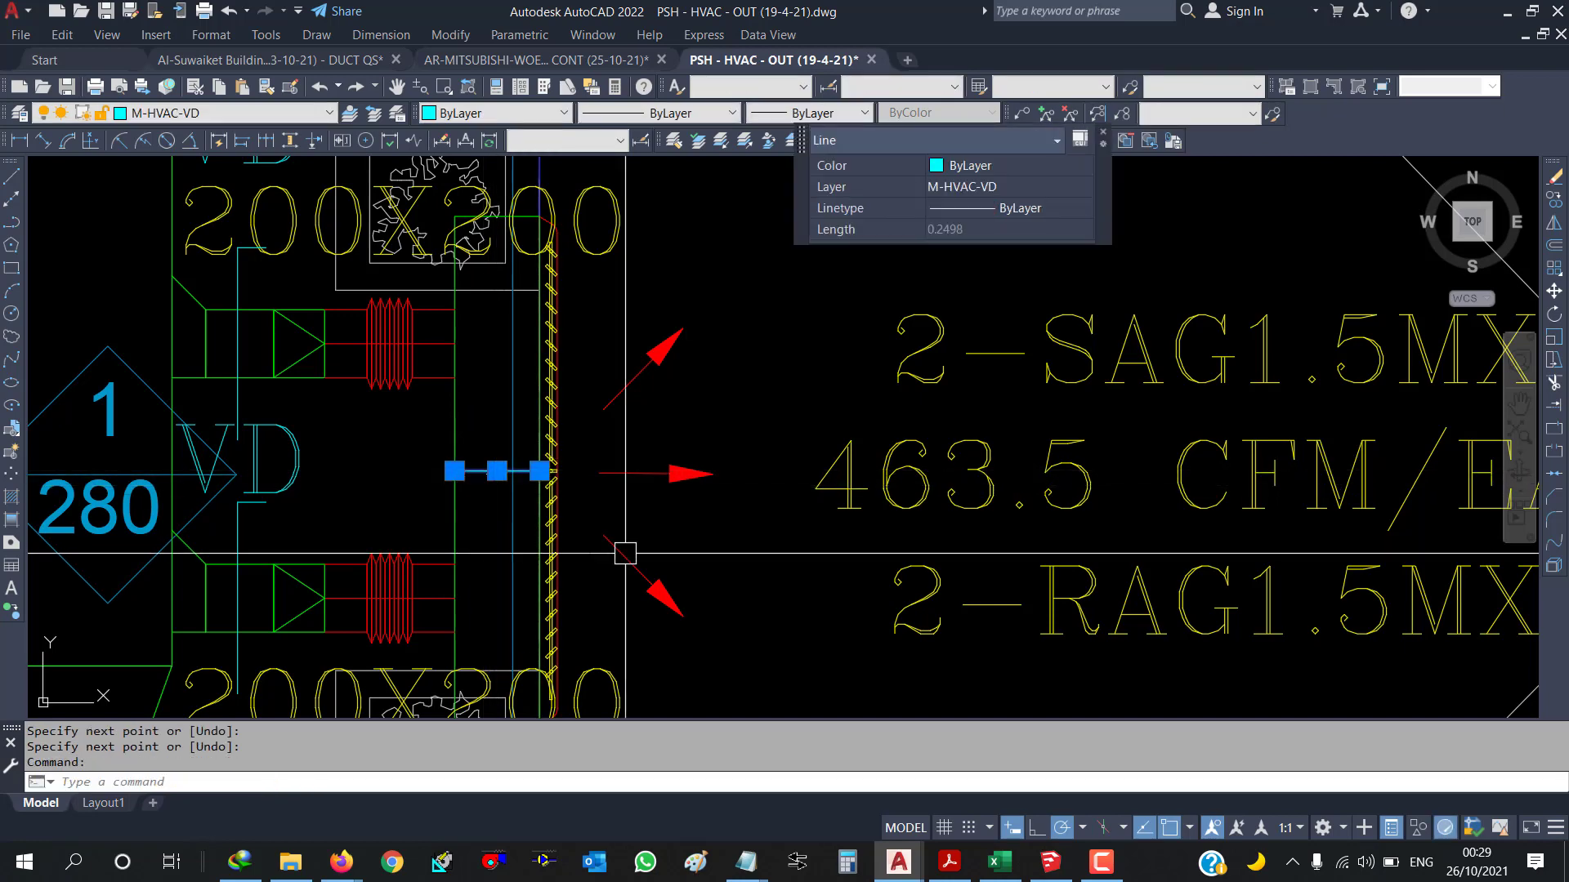
pyautogui.scroll(-2, 622, 490)
pyautogui.press('Escape')
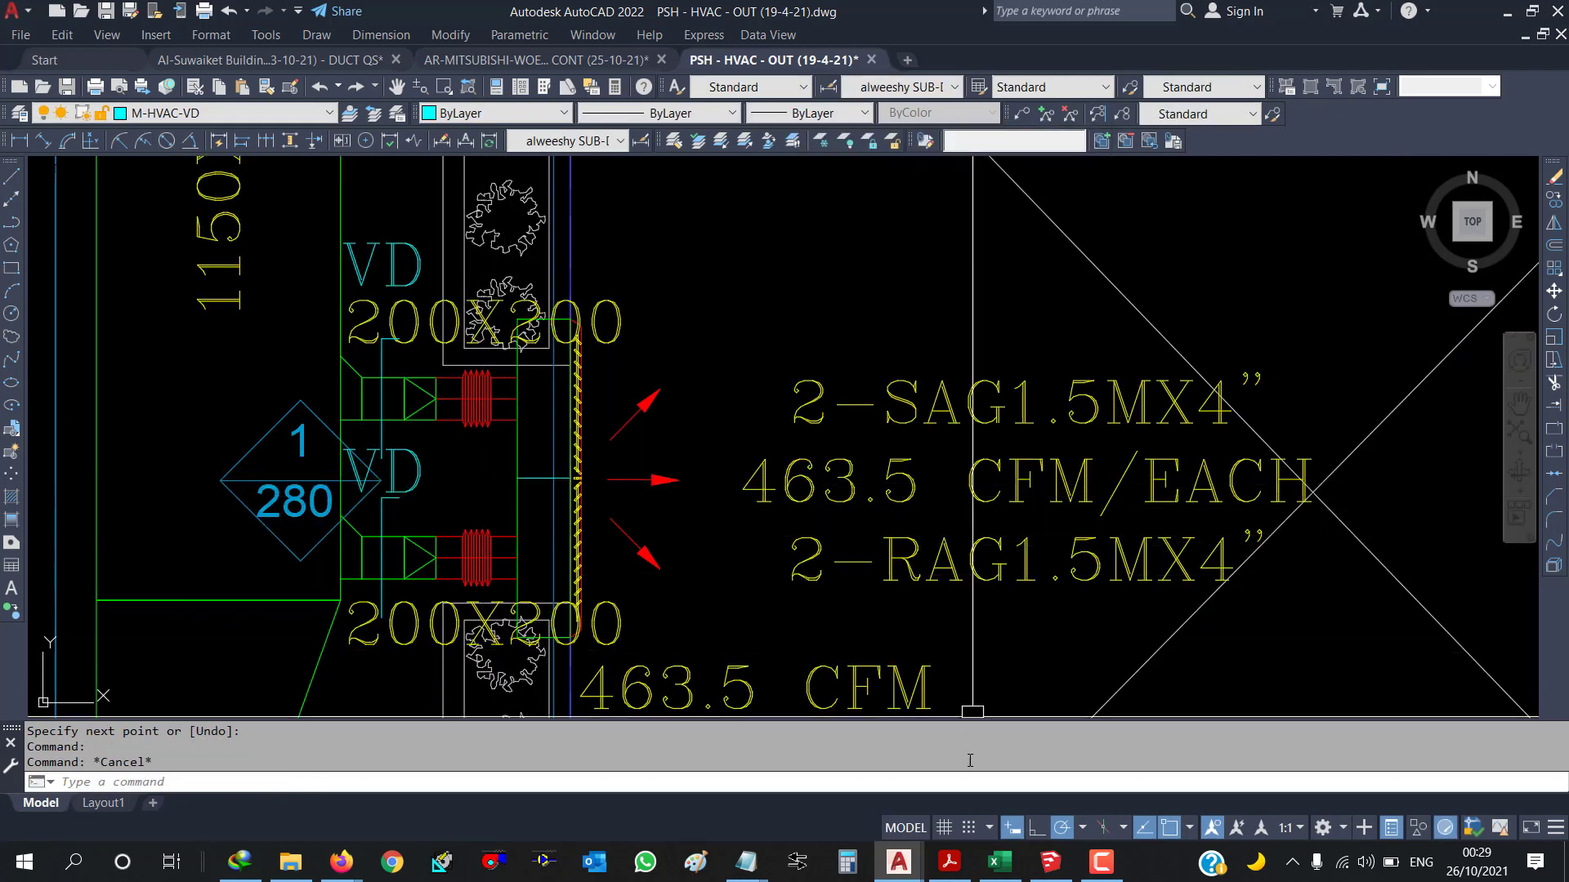
pyautogui.click(999, 863)
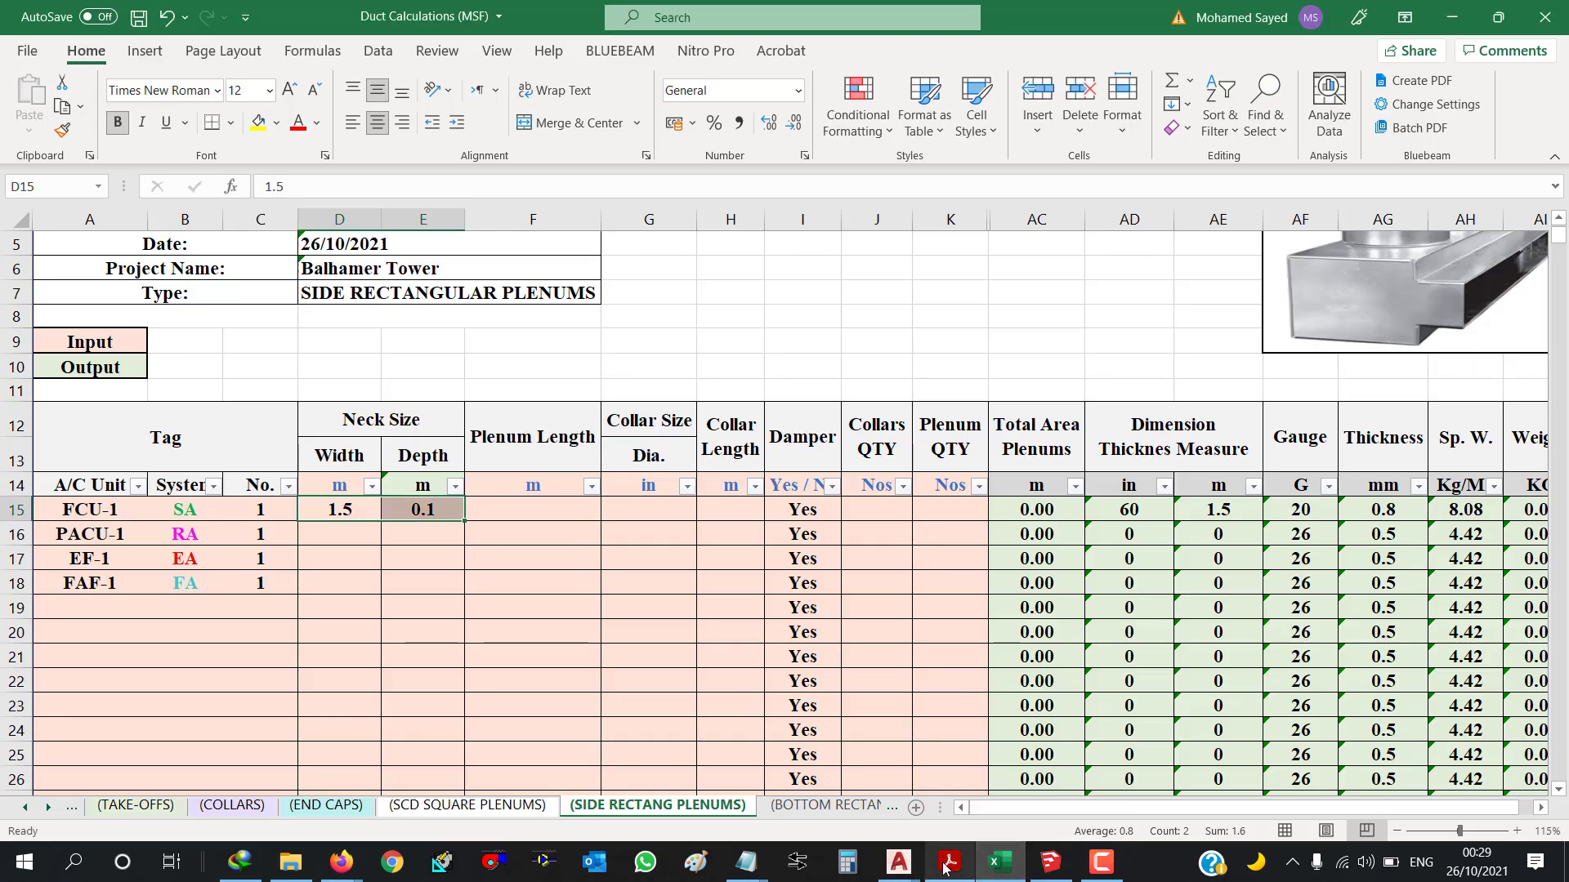
pyautogui.click(1005, 876)
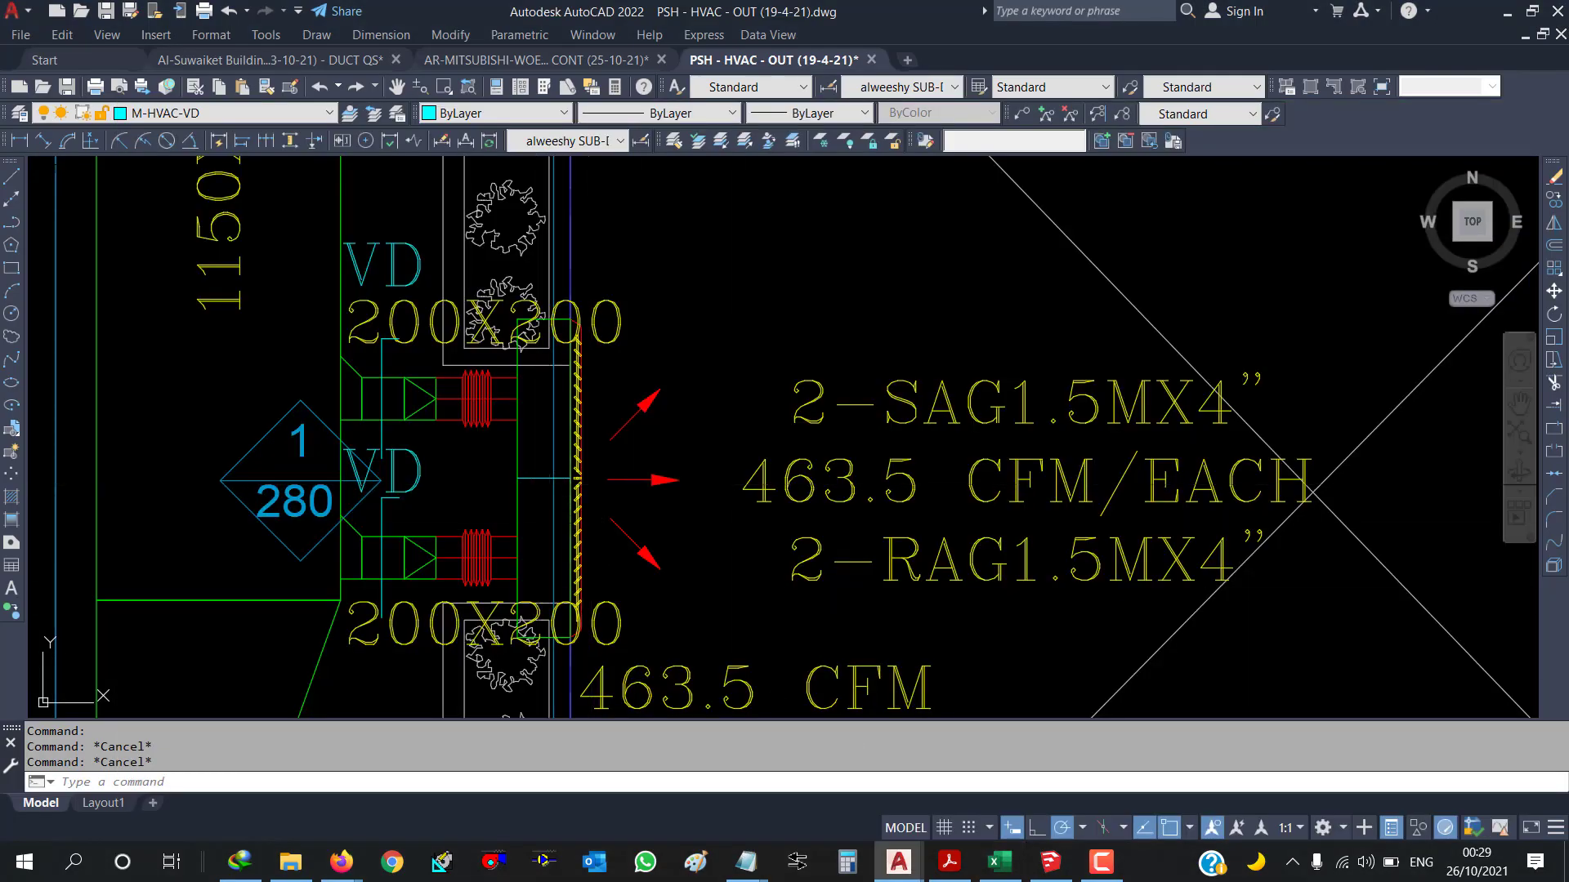
# Erase the stray short line and dimension the plenum length, reading 0.25
pyautogui.click(542, 473)
pyautogui.scroll(3, 542, 476)
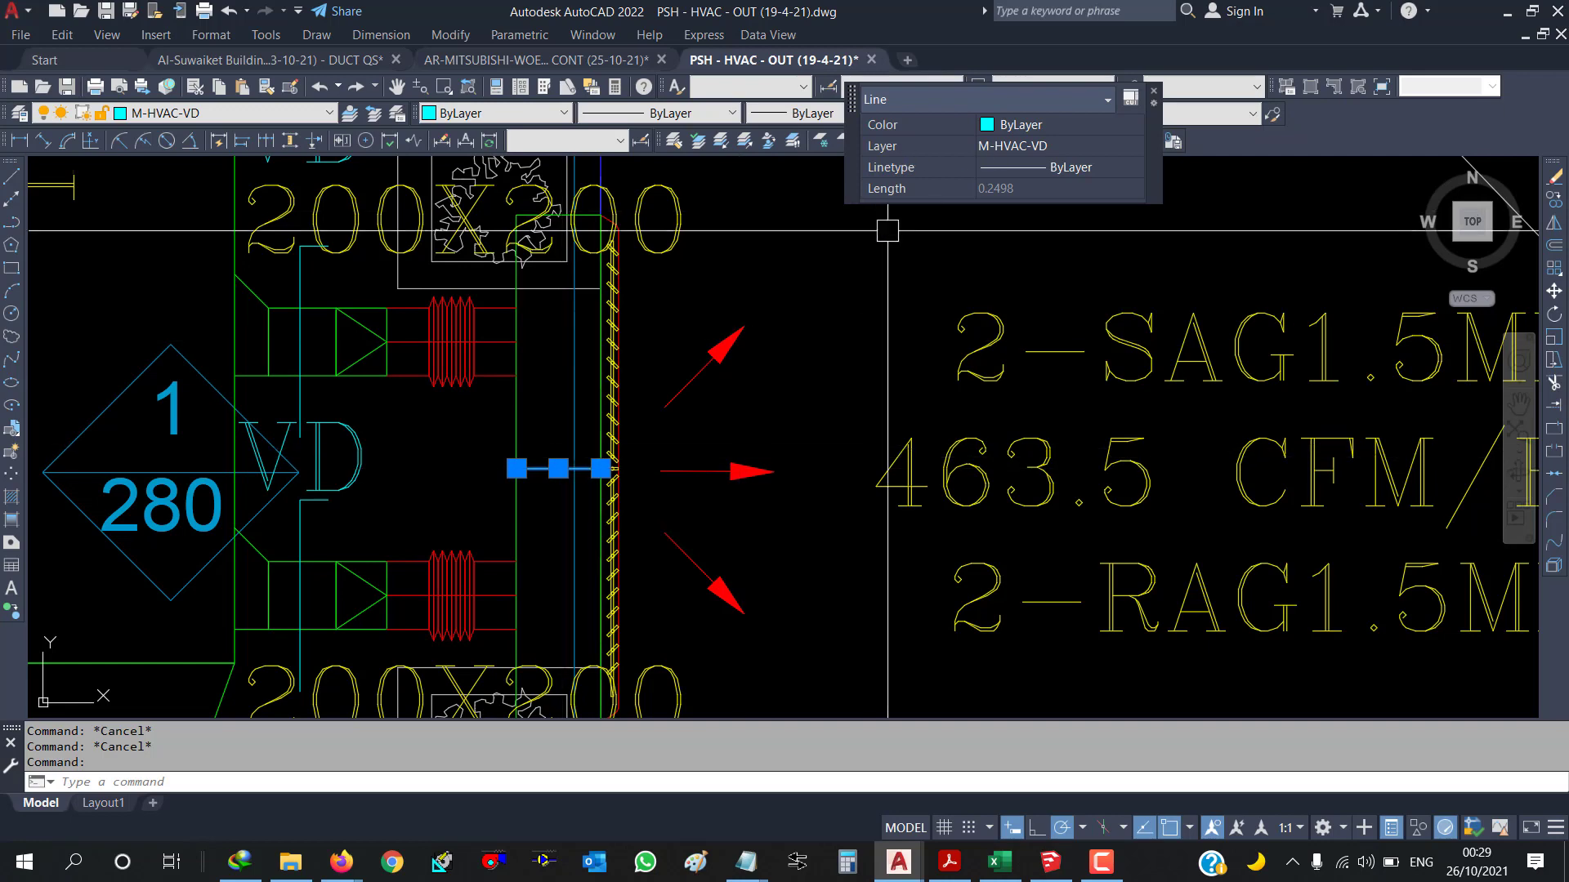
pyautogui.write('e')
pyautogui.press('Return')
pyautogui.click(20, 141)
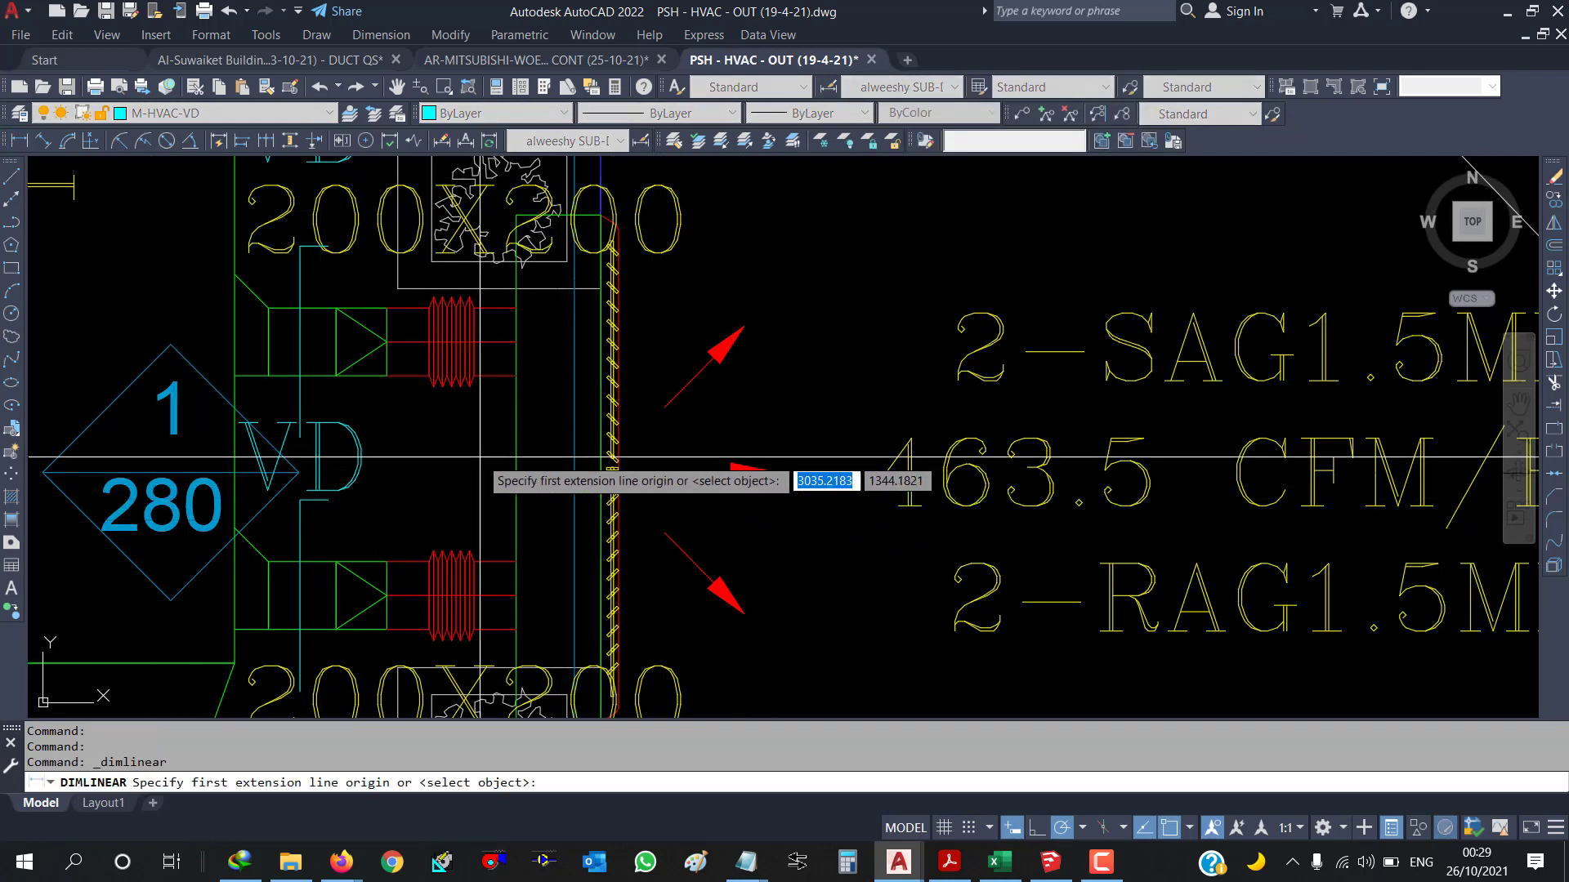
pyautogui.click(558, 469)
pyautogui.click(605, 473)
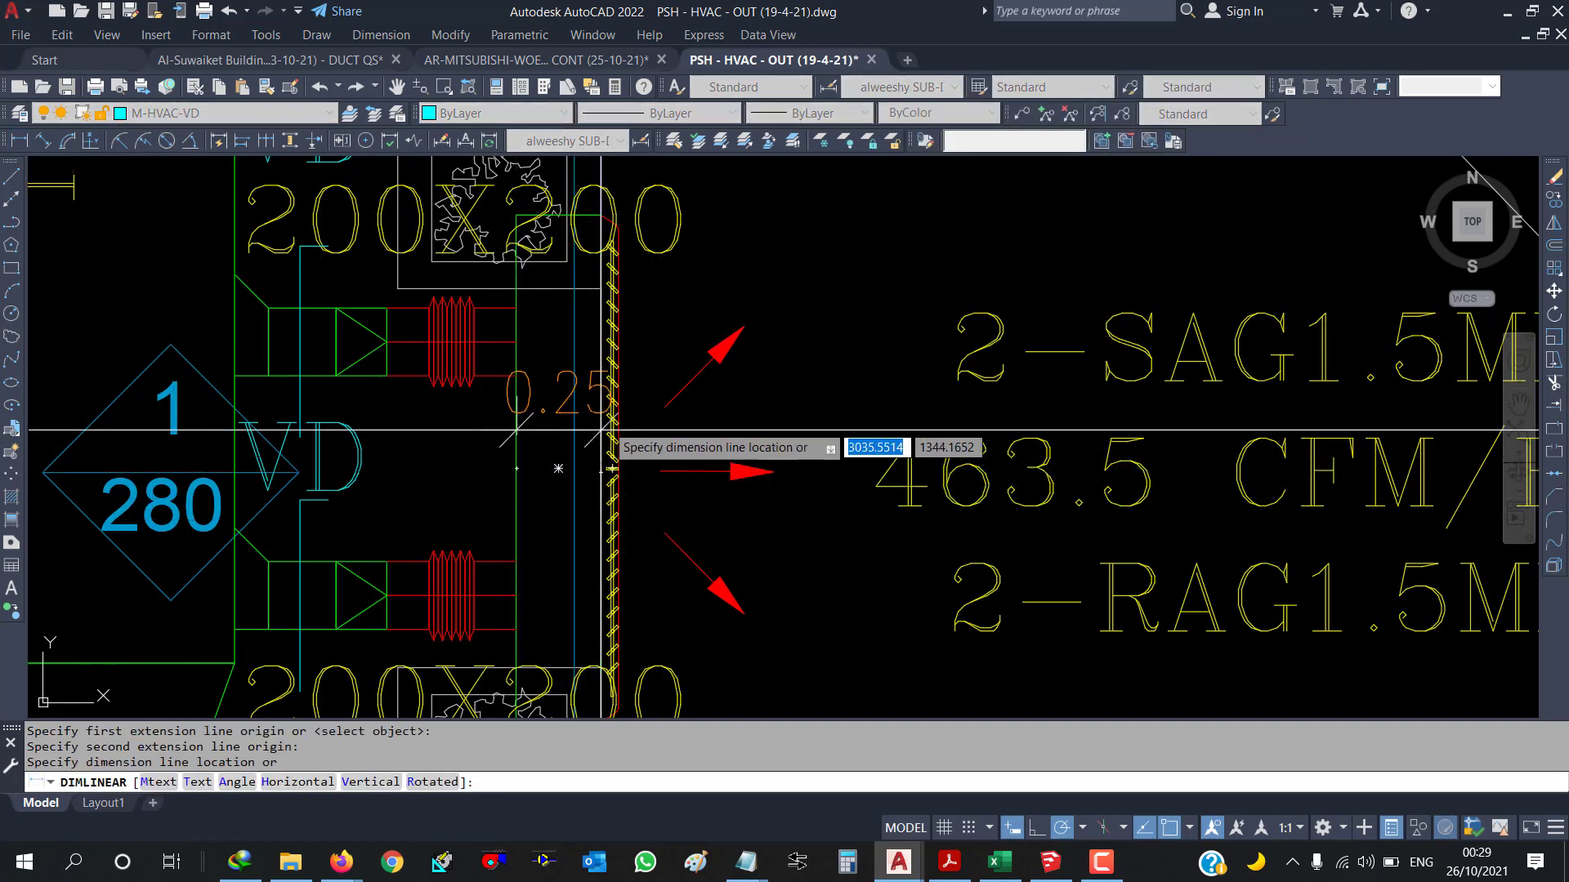
pyautogui.scroll(-3, 604, 474)
pyautogui.scroll(3, 736, 474)
pyautogui.press('Escape')
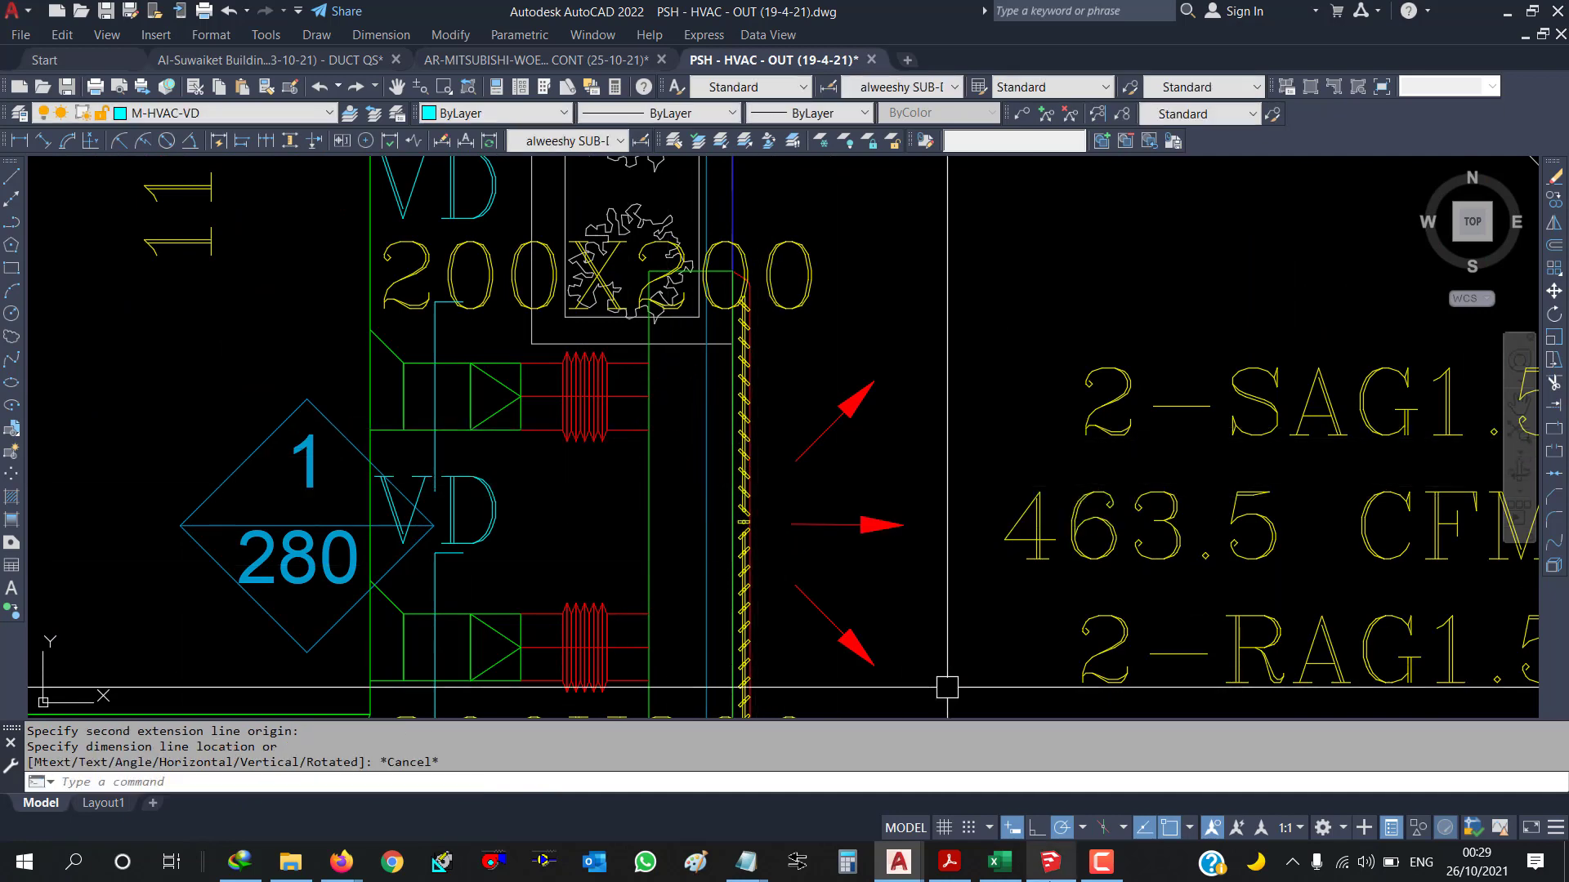
# Enter 0.25 as FCU-1's plenum length in Excel cell F15
pyautogui.click(1018, 869)
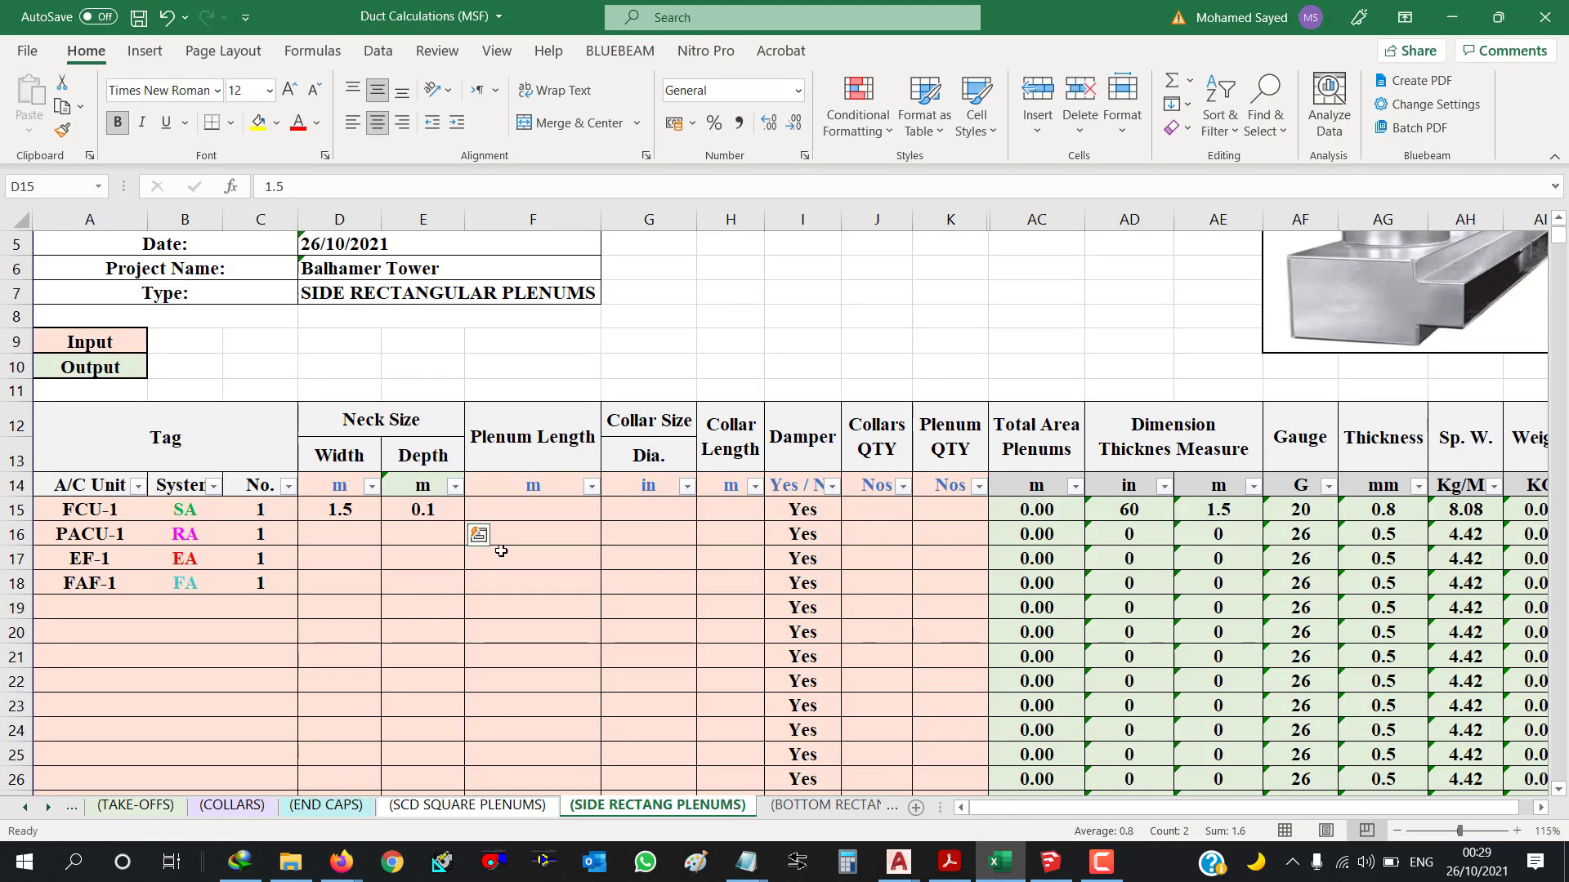
pyautogui.click(505, 535)
pyautogui.write('.25')
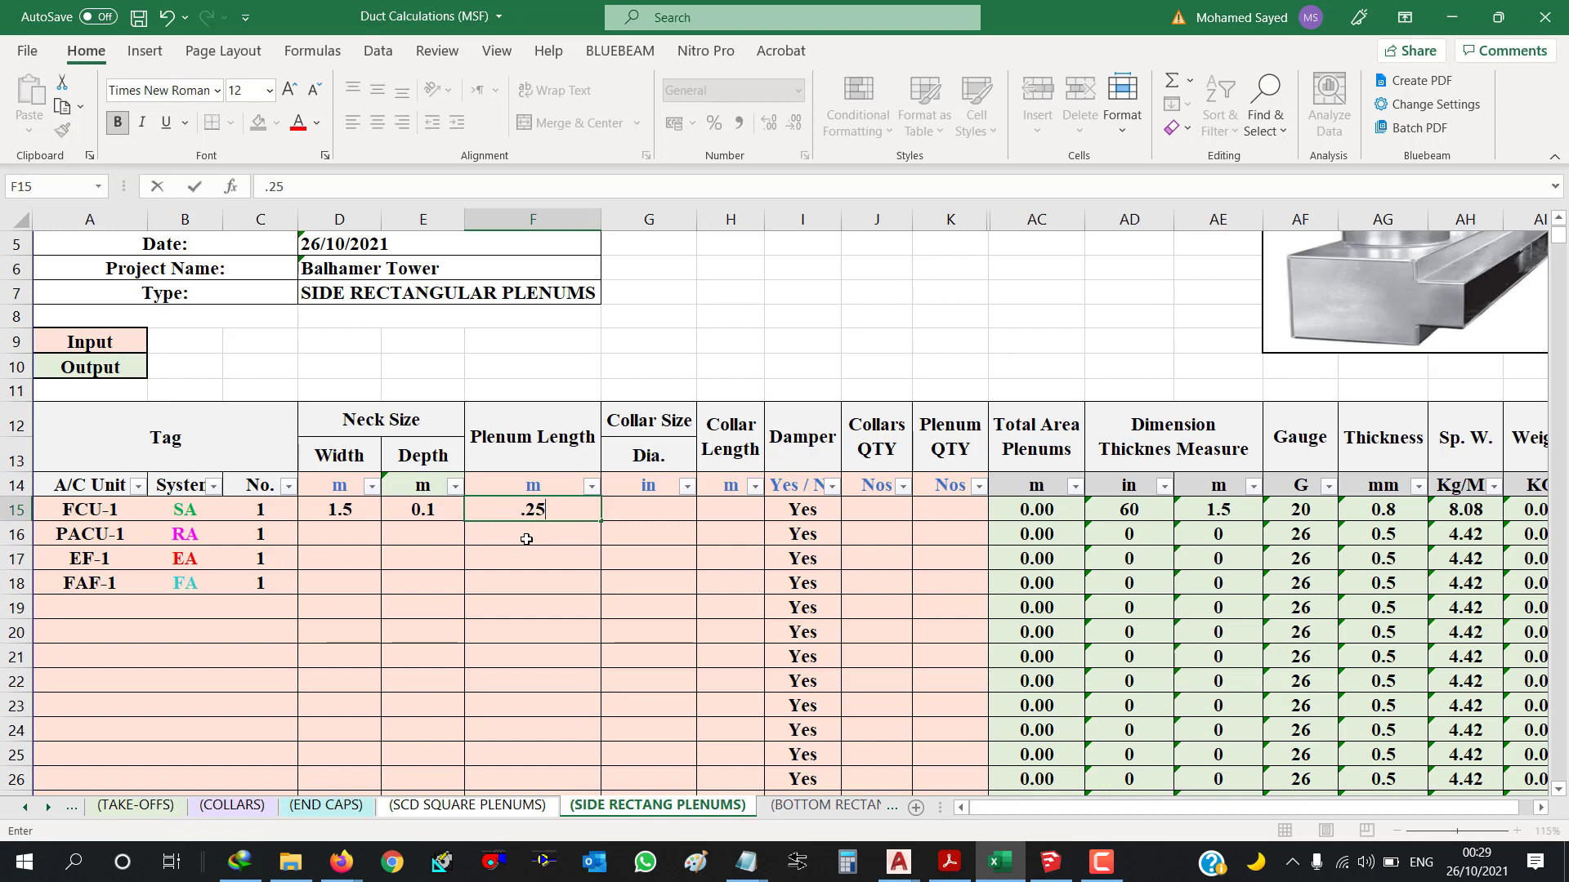
pyautogui.click(527, 541)
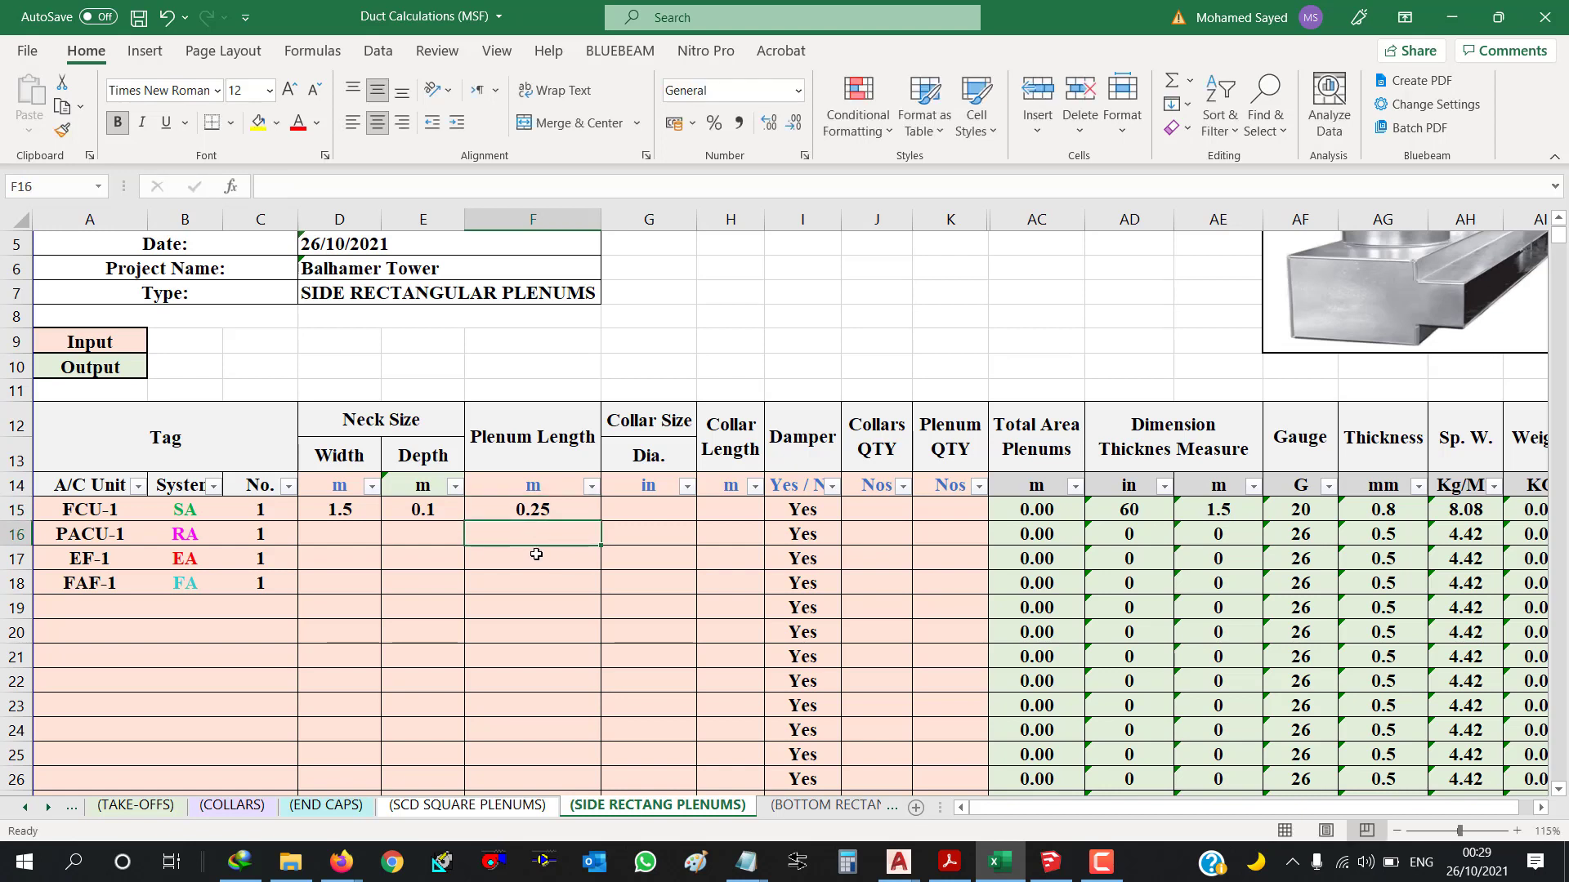
pyautogui.click(677, 532)
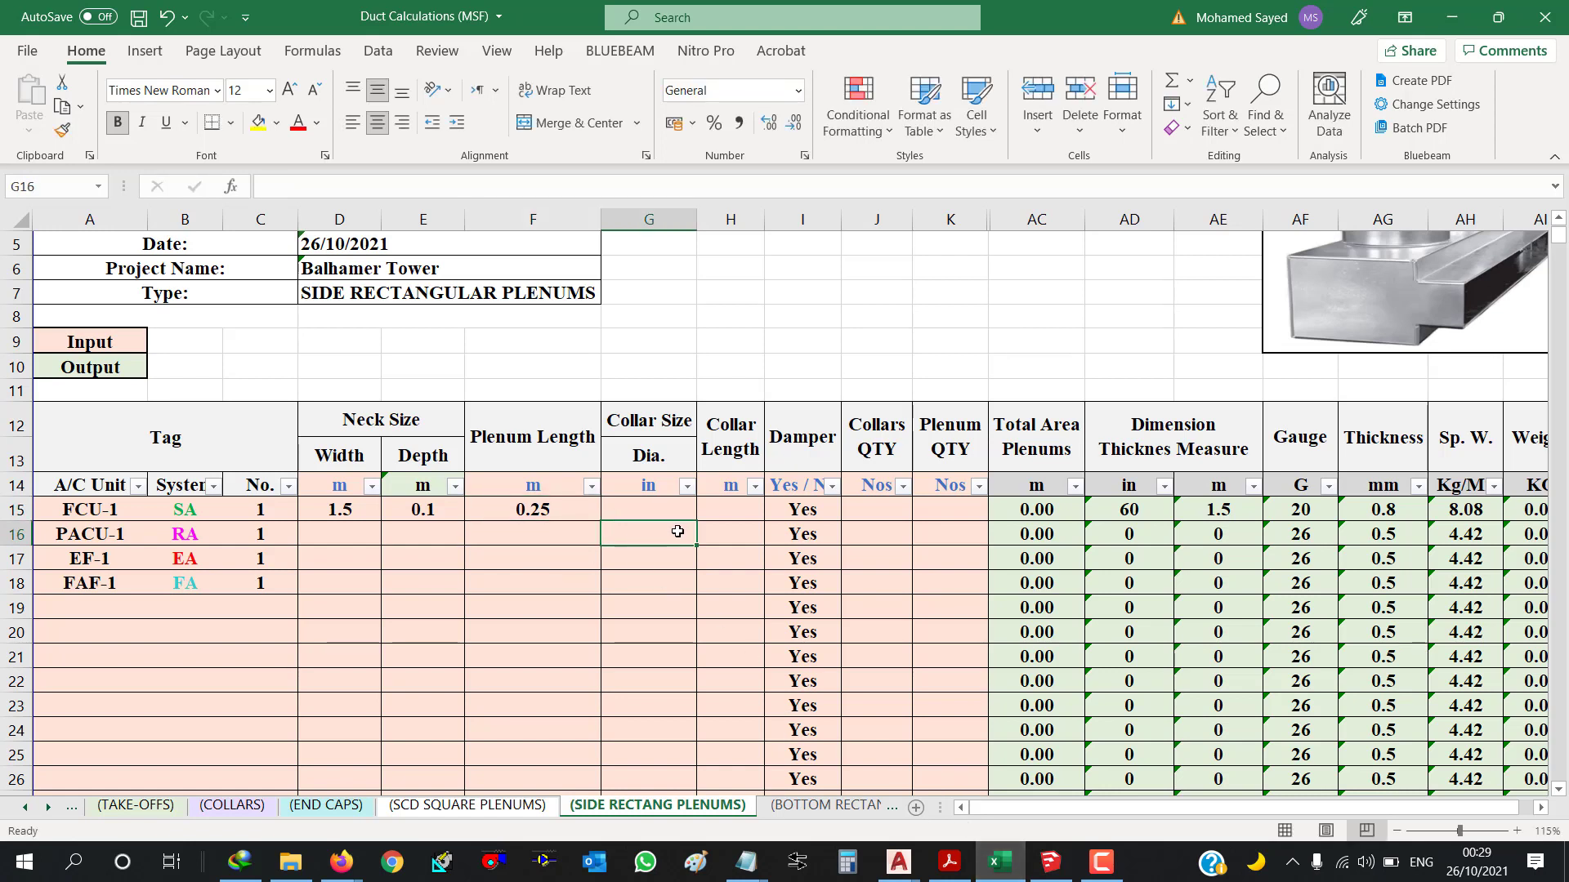
# Dimension across the collar in the AutoCAD drawing to read its diameter
pyautogui.click(1005, 874)
pyautogui.scroll(-3, 868, 634)
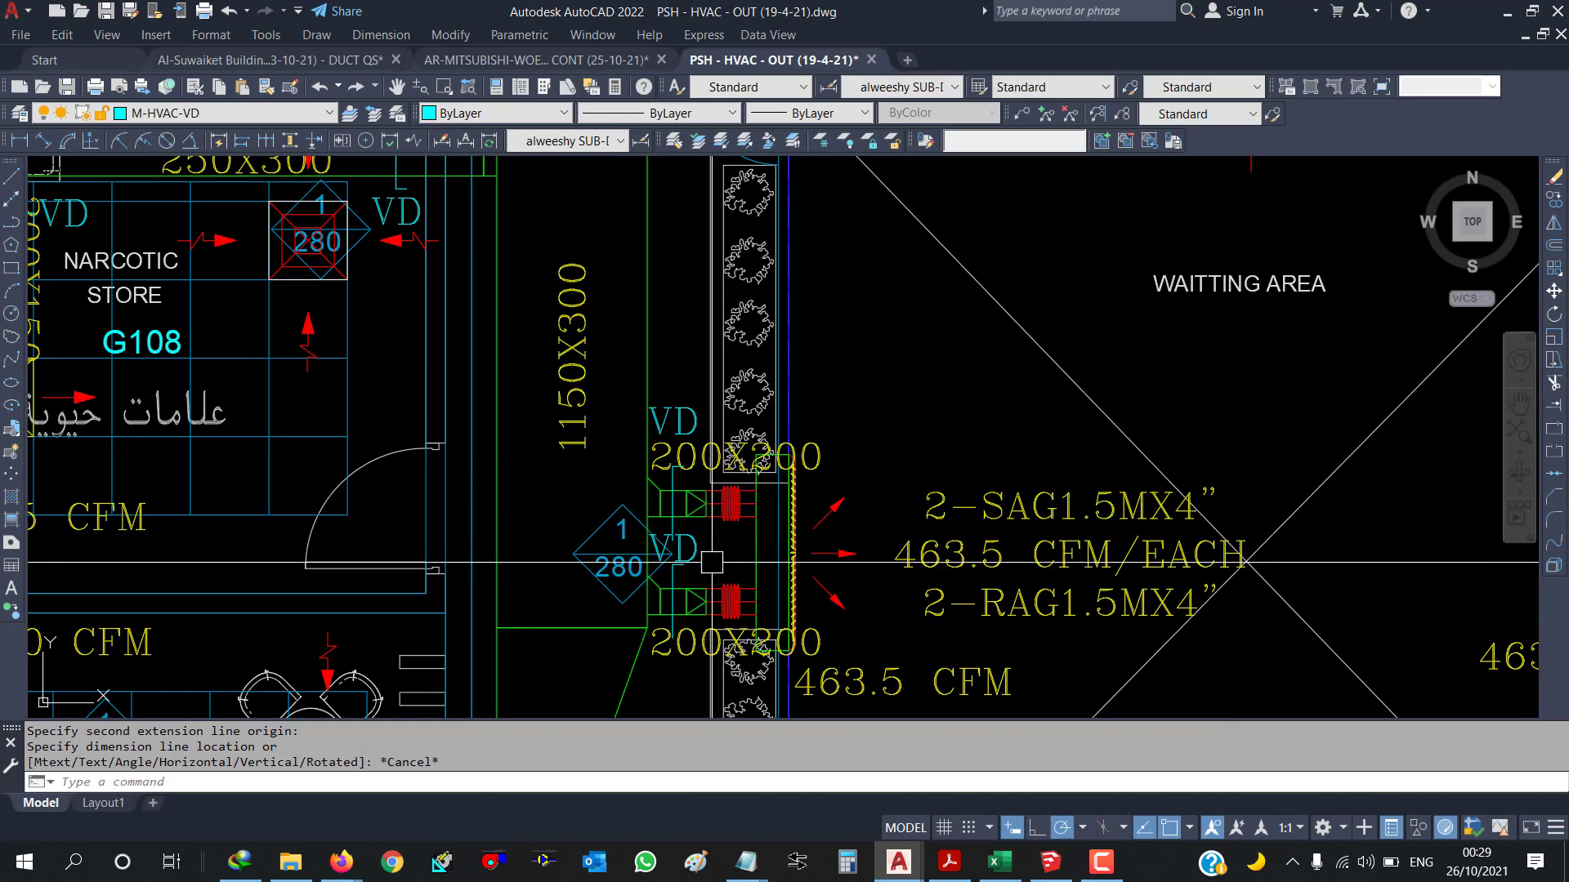
pyautogui.scroll(-2, 848, 695)
pyautogui.scroll(2, 848, 696)
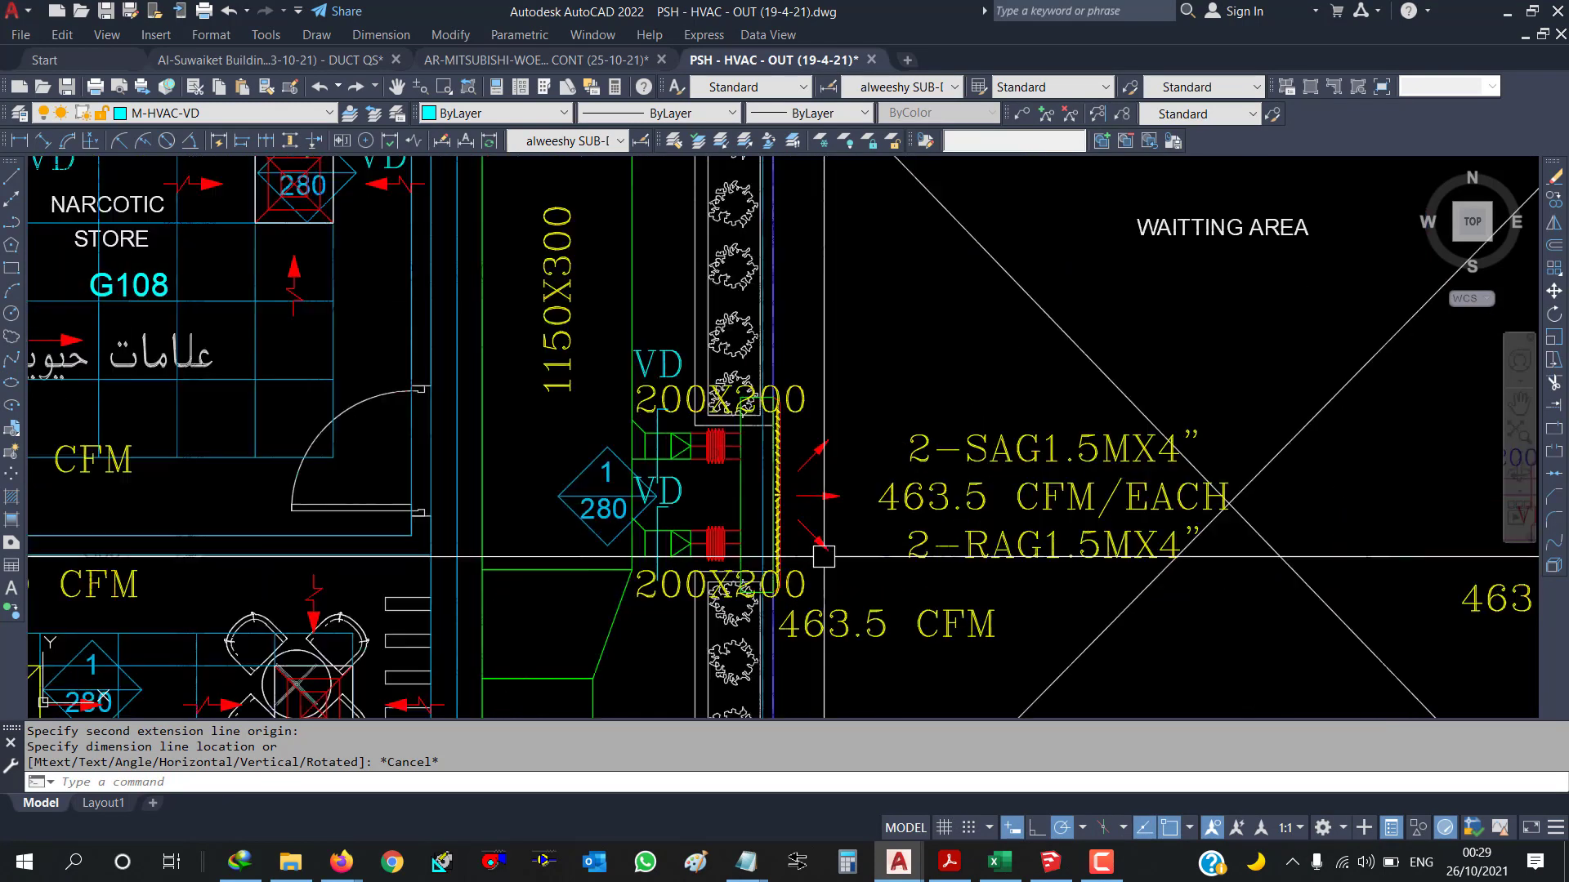
pyautogui.scroll(2, 848, 695)
pyautogui.click(18, 141)
pyautogui.scroll(2, 498, 360)
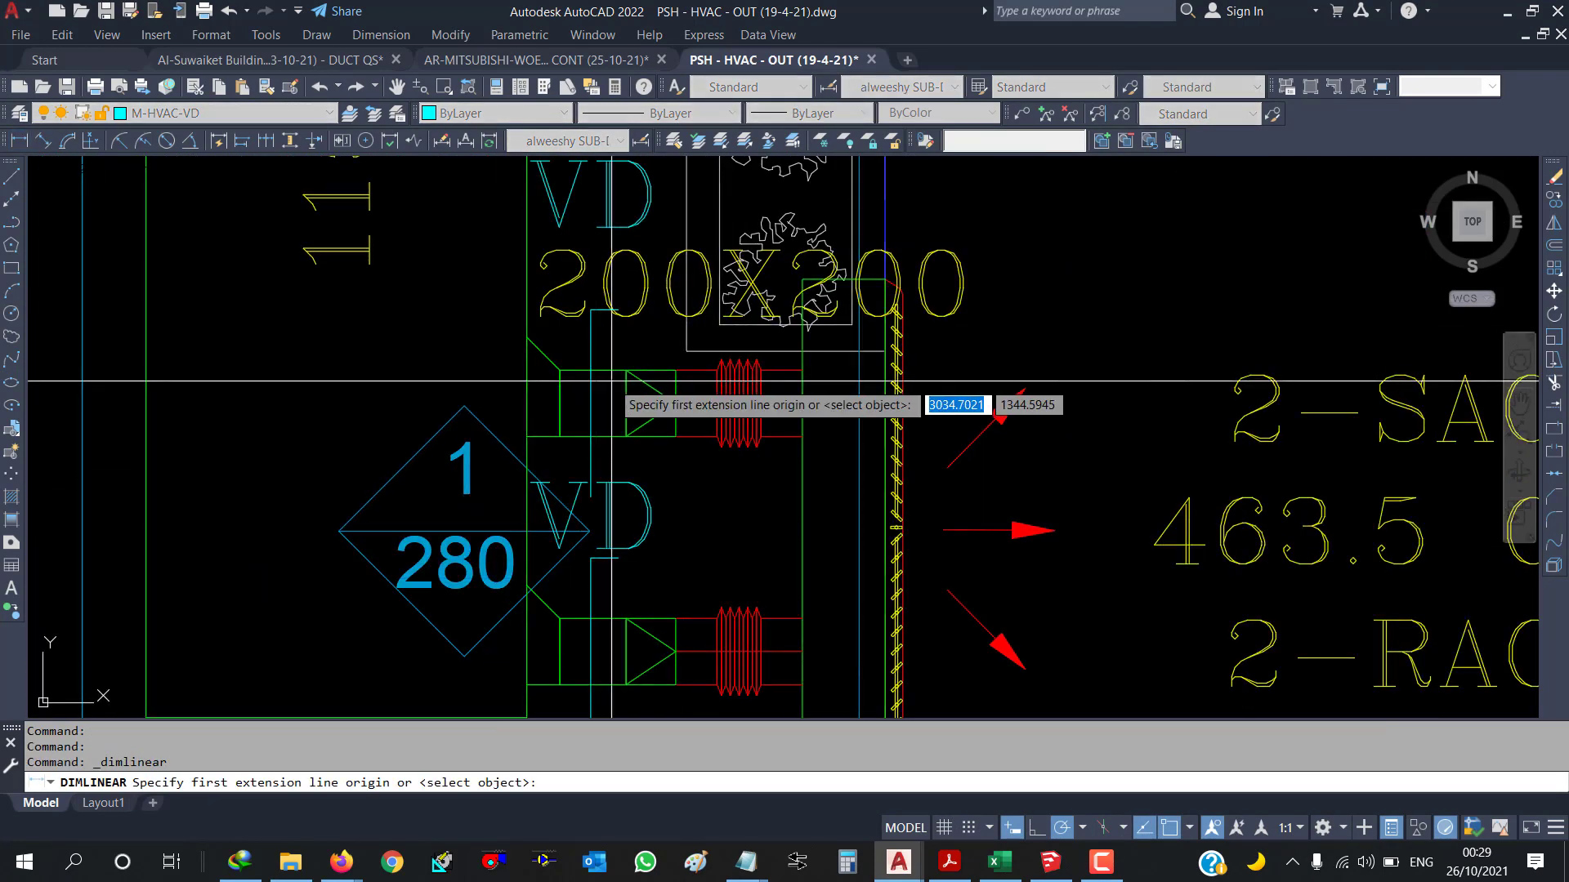
pyautogui.click(652, 369)
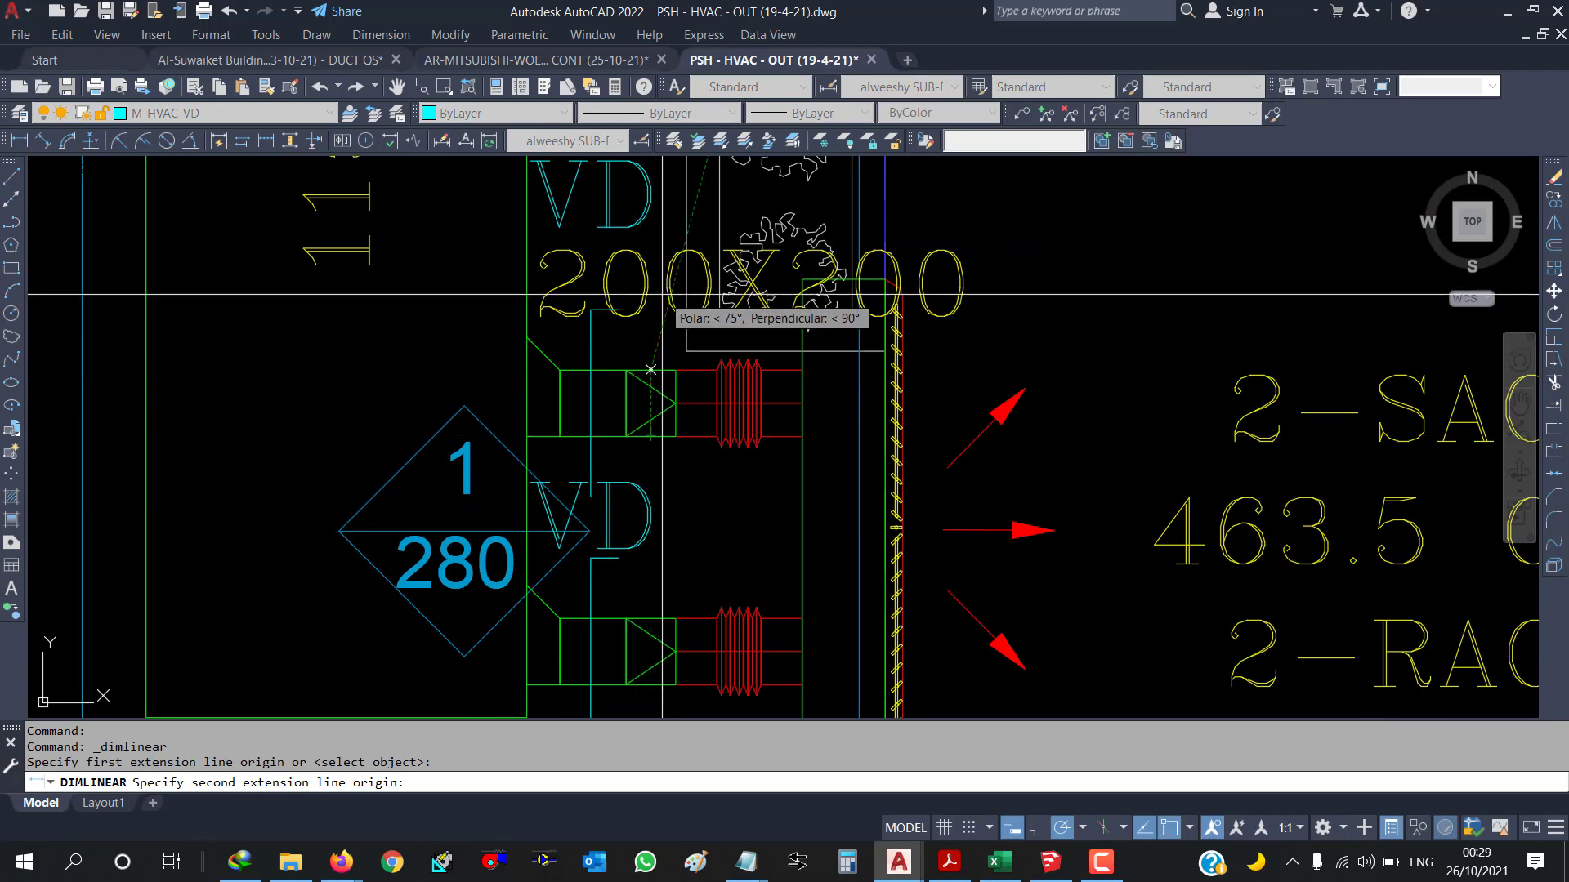
pyautogui.click(650, 435)
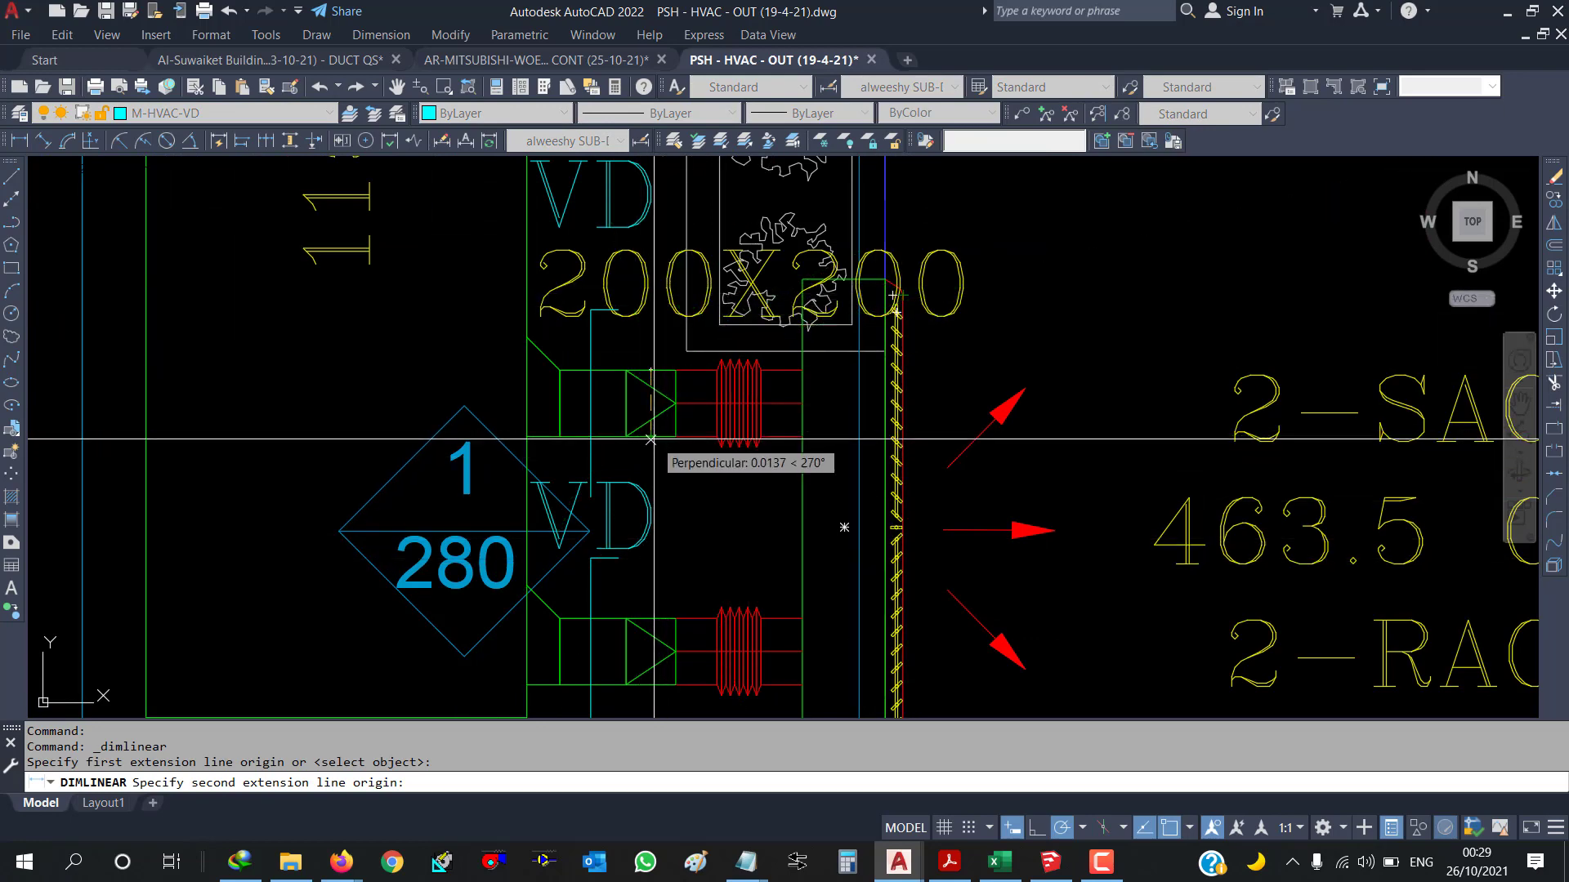
pyautogui.scroll(-2, 696, 436)
pyautogui.scroll(2, 719, 490)
pyautogui.scroll(1, 719, 490)
pyautogui.press('Escape')
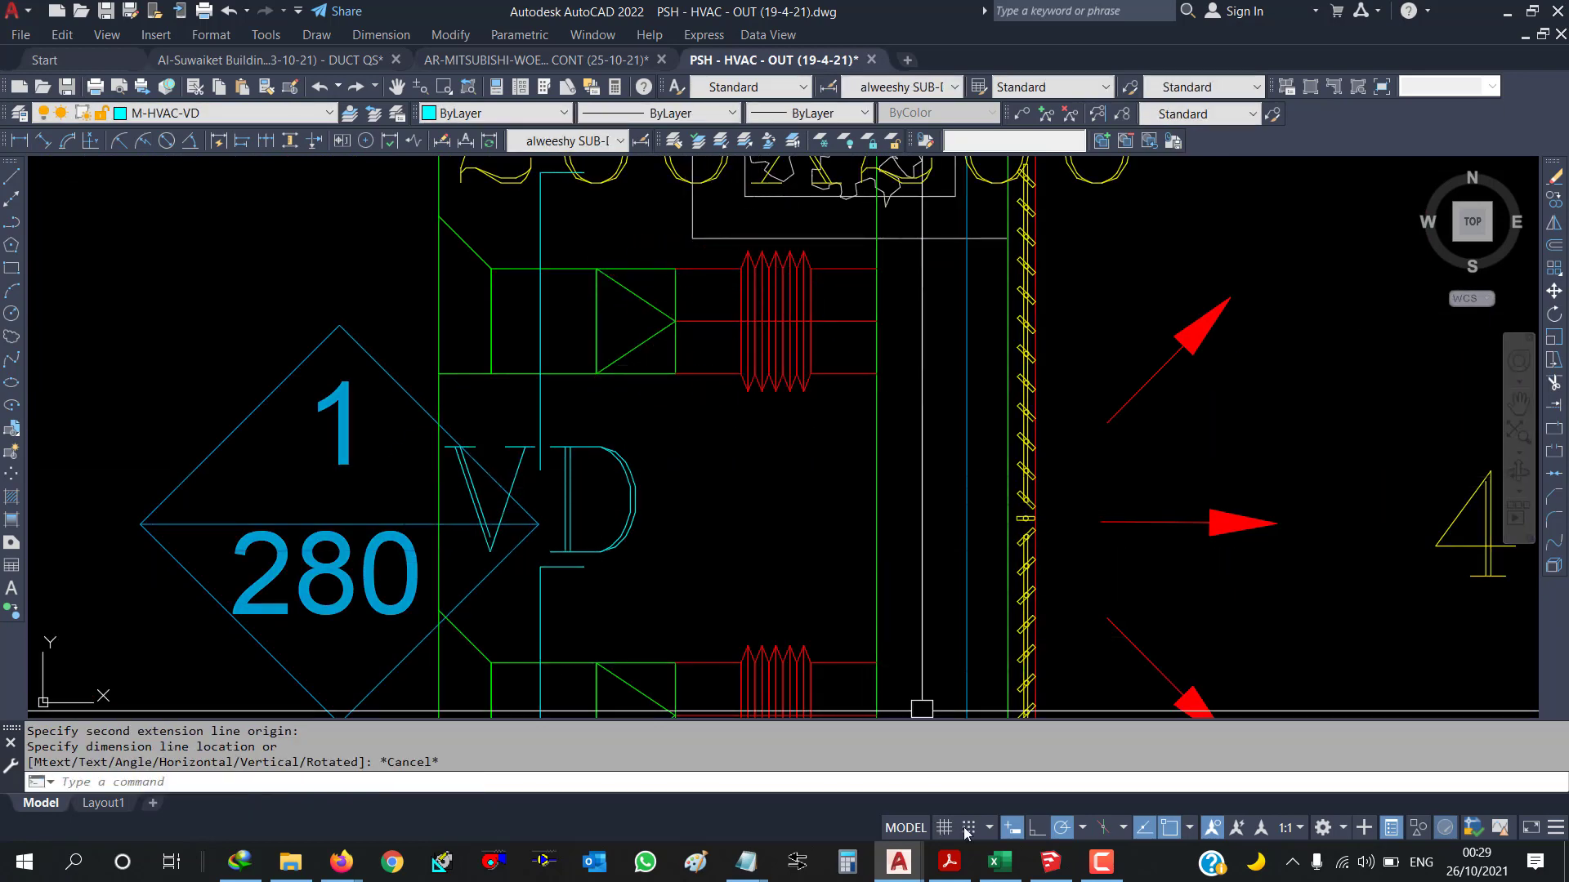
# Enter 8 as FCU-1's collar diameter in Excel cell G15
pyautogui.click(1008, 865)
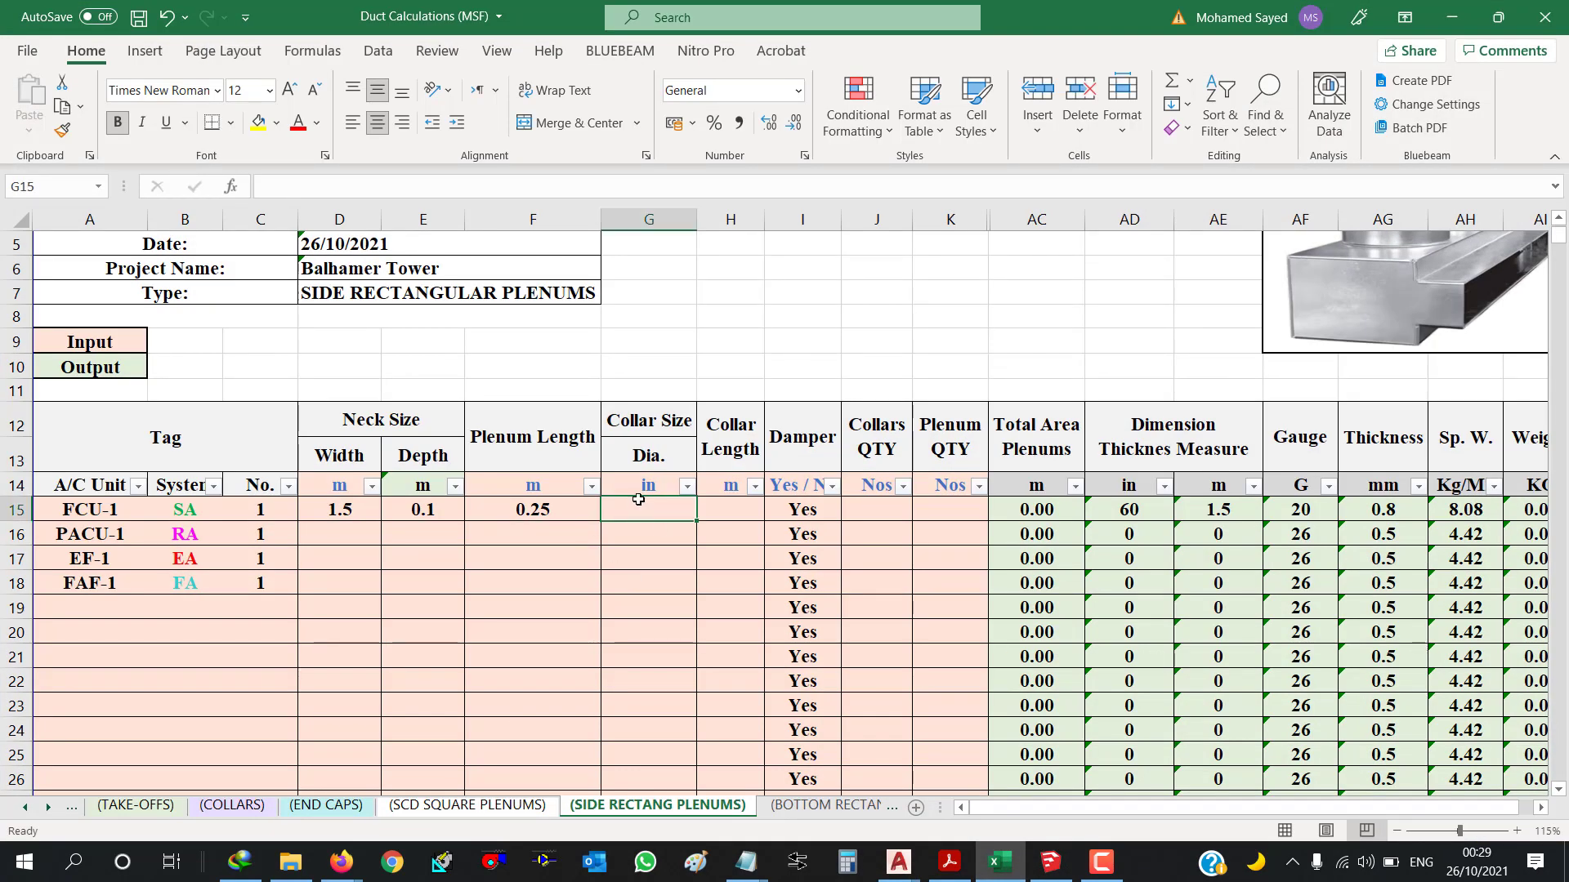
pyautogui.write('8')
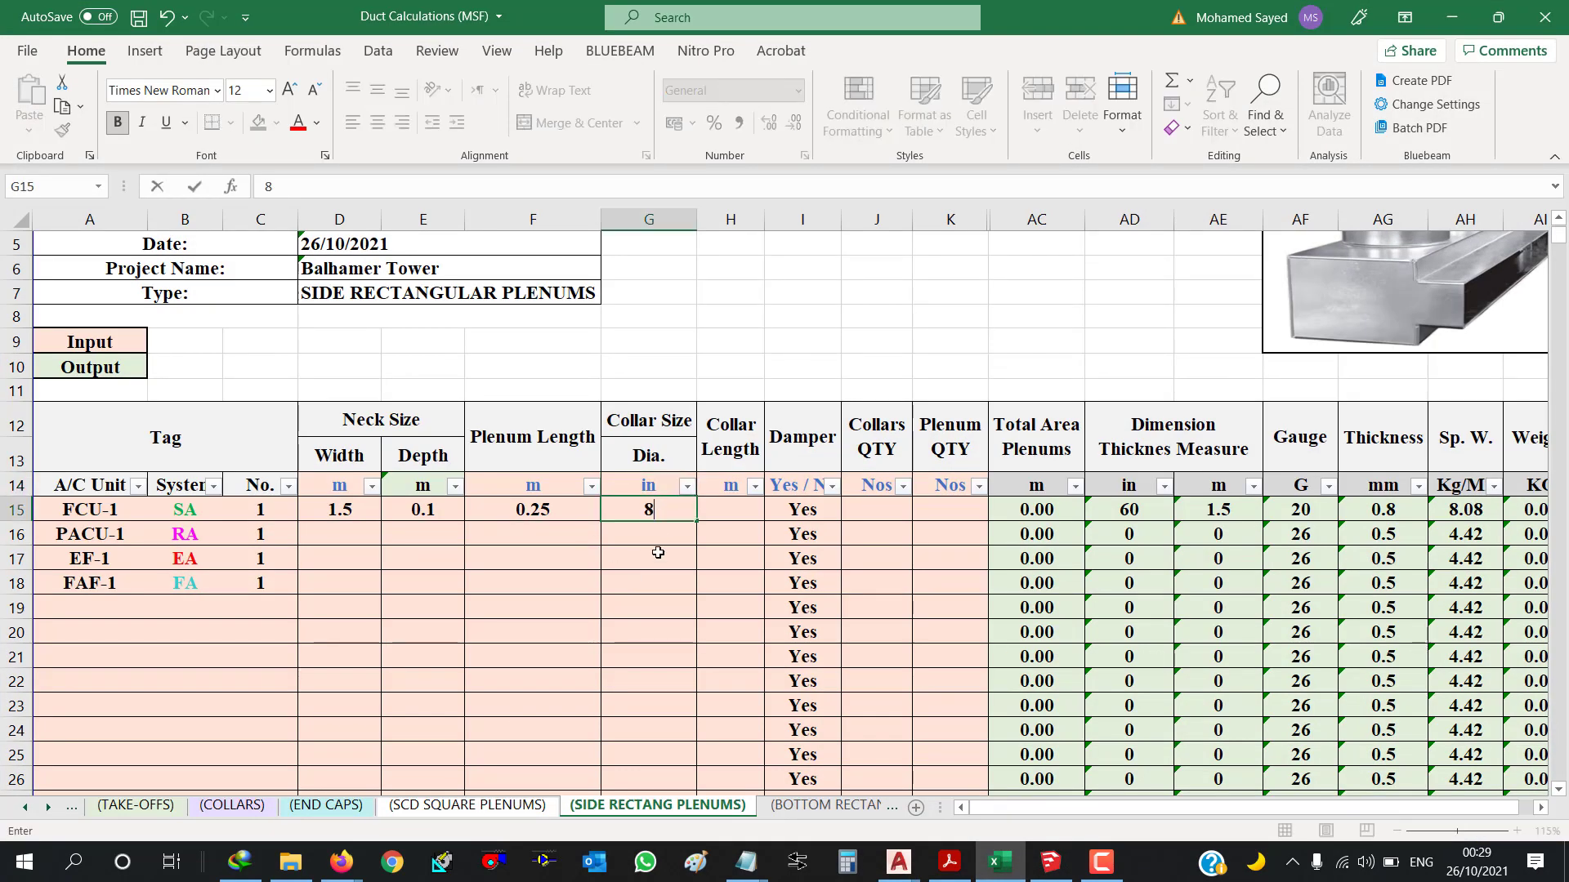
pyautogui.press('Return')
pyautogui.press('Return')
pyautogui.click(1000, 862)
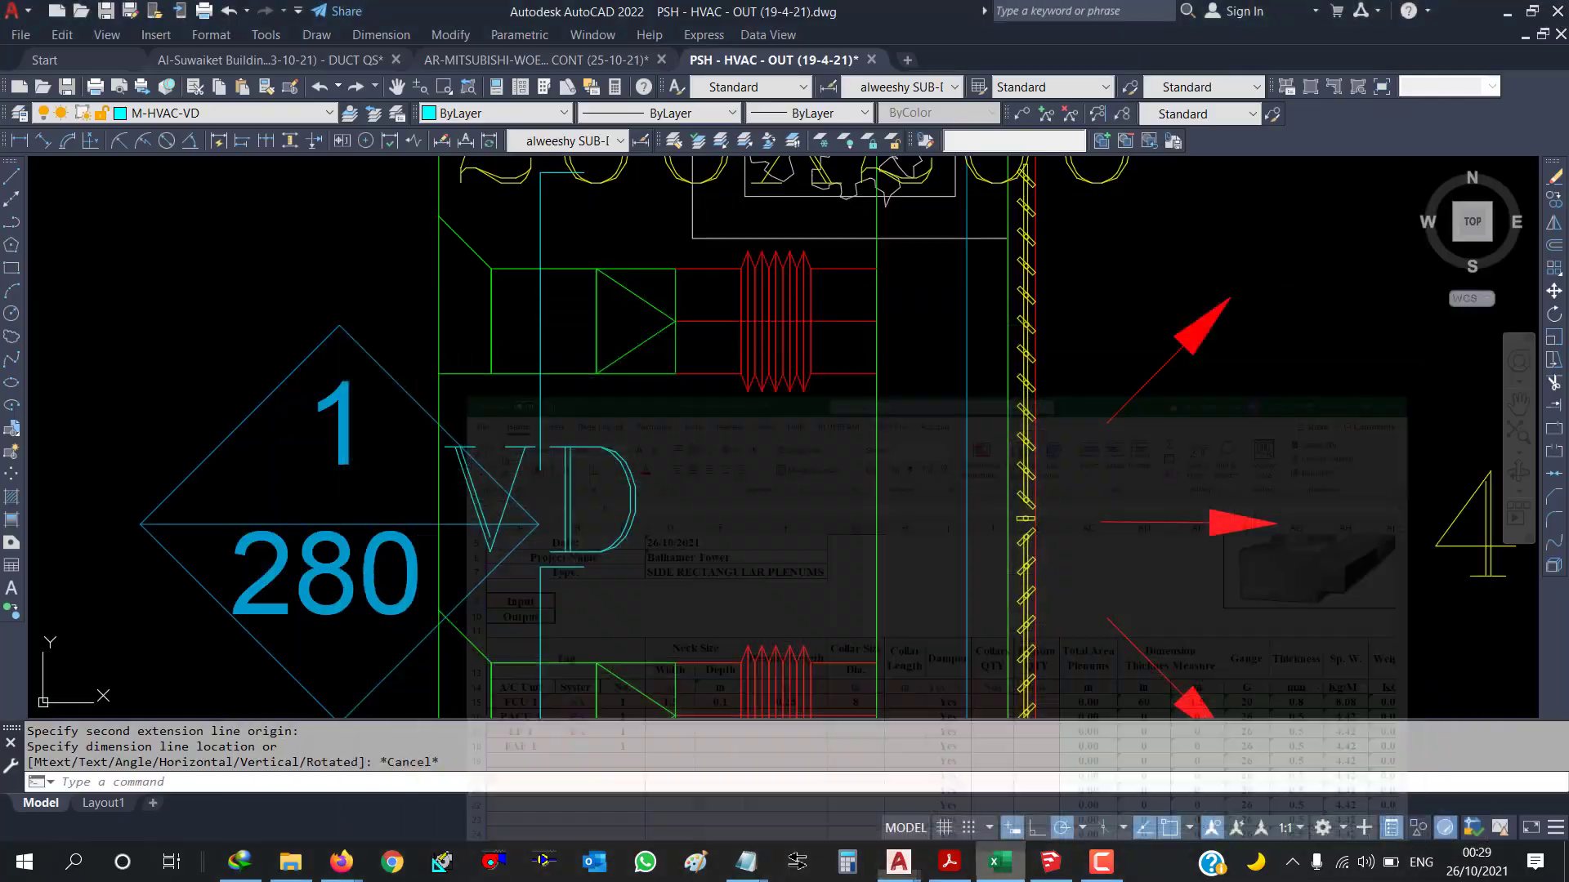
pyautogui.click(1063, 871)
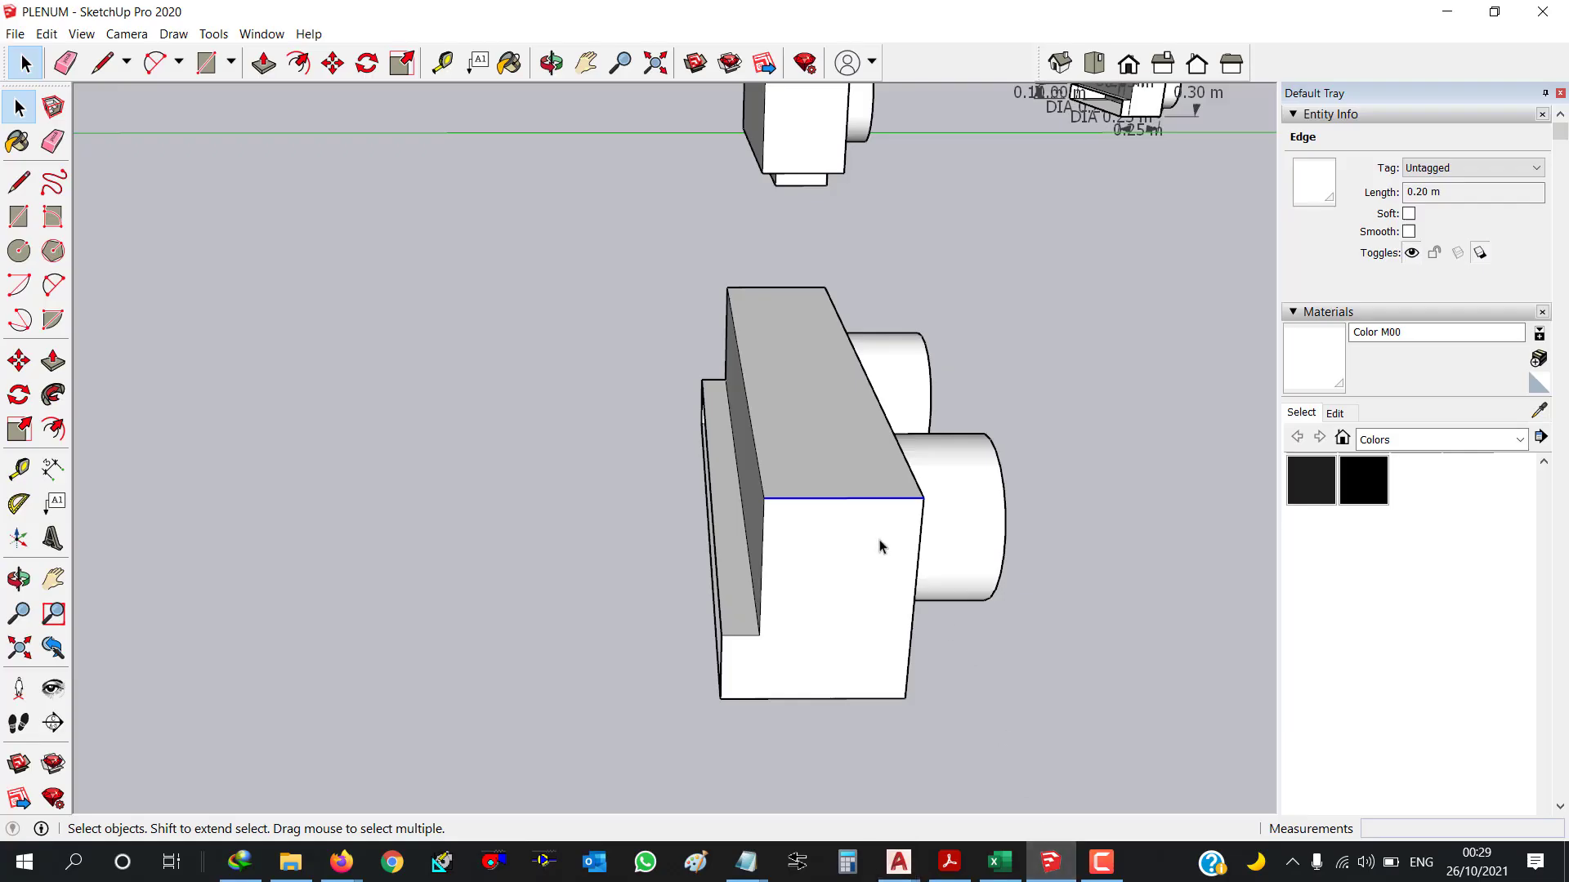
pyautogui.click(1050, 862)
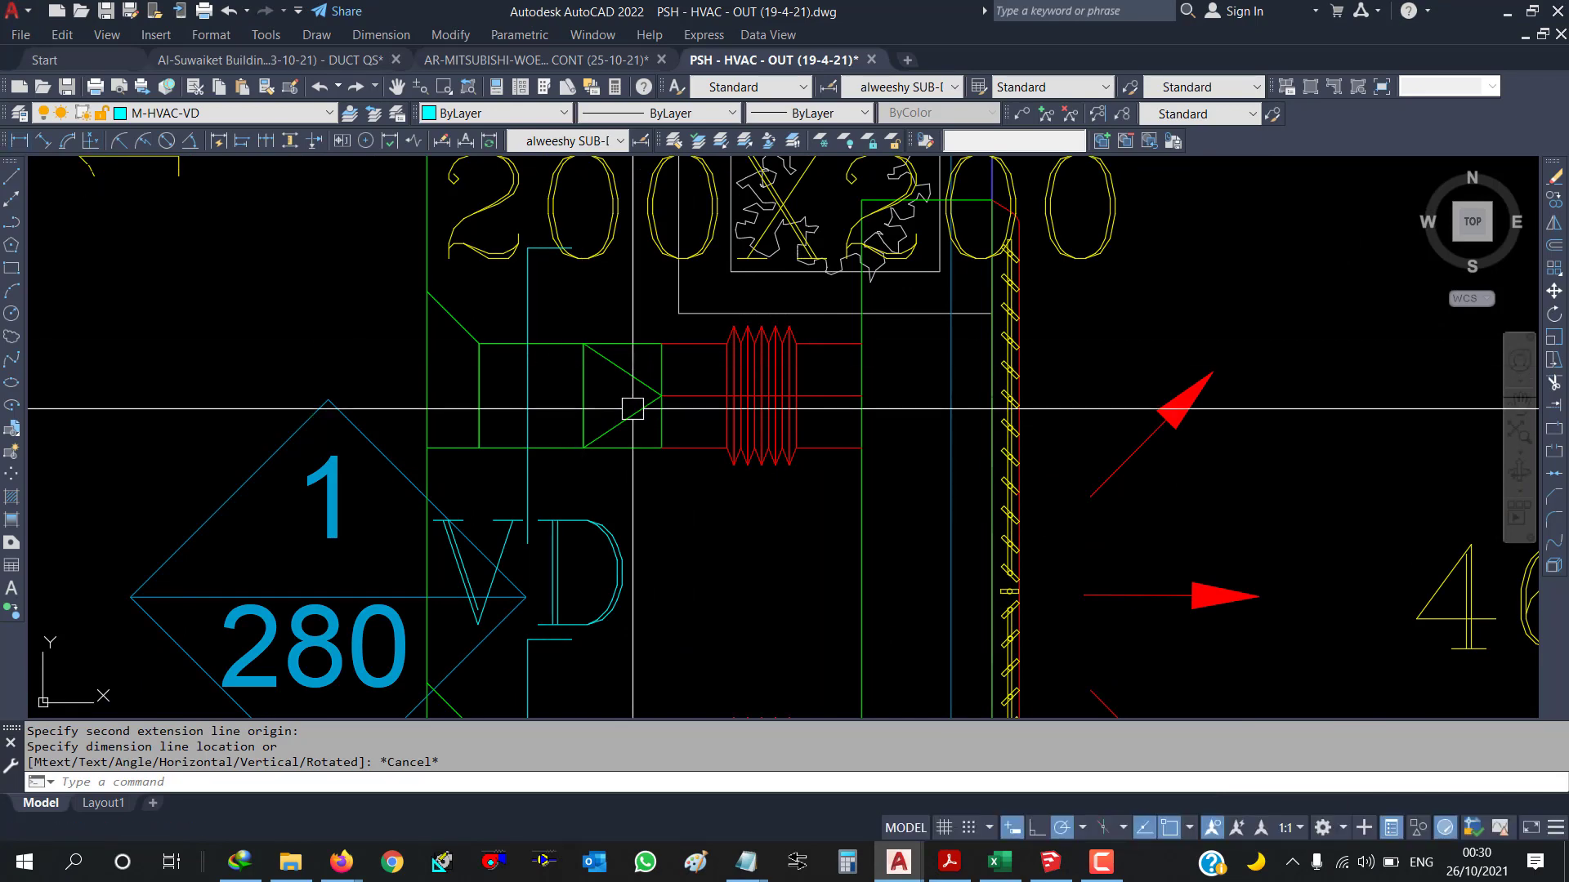
# Dimension the flex duct edge in AutoCAD to check its width
pyautogui.click(18, 140)
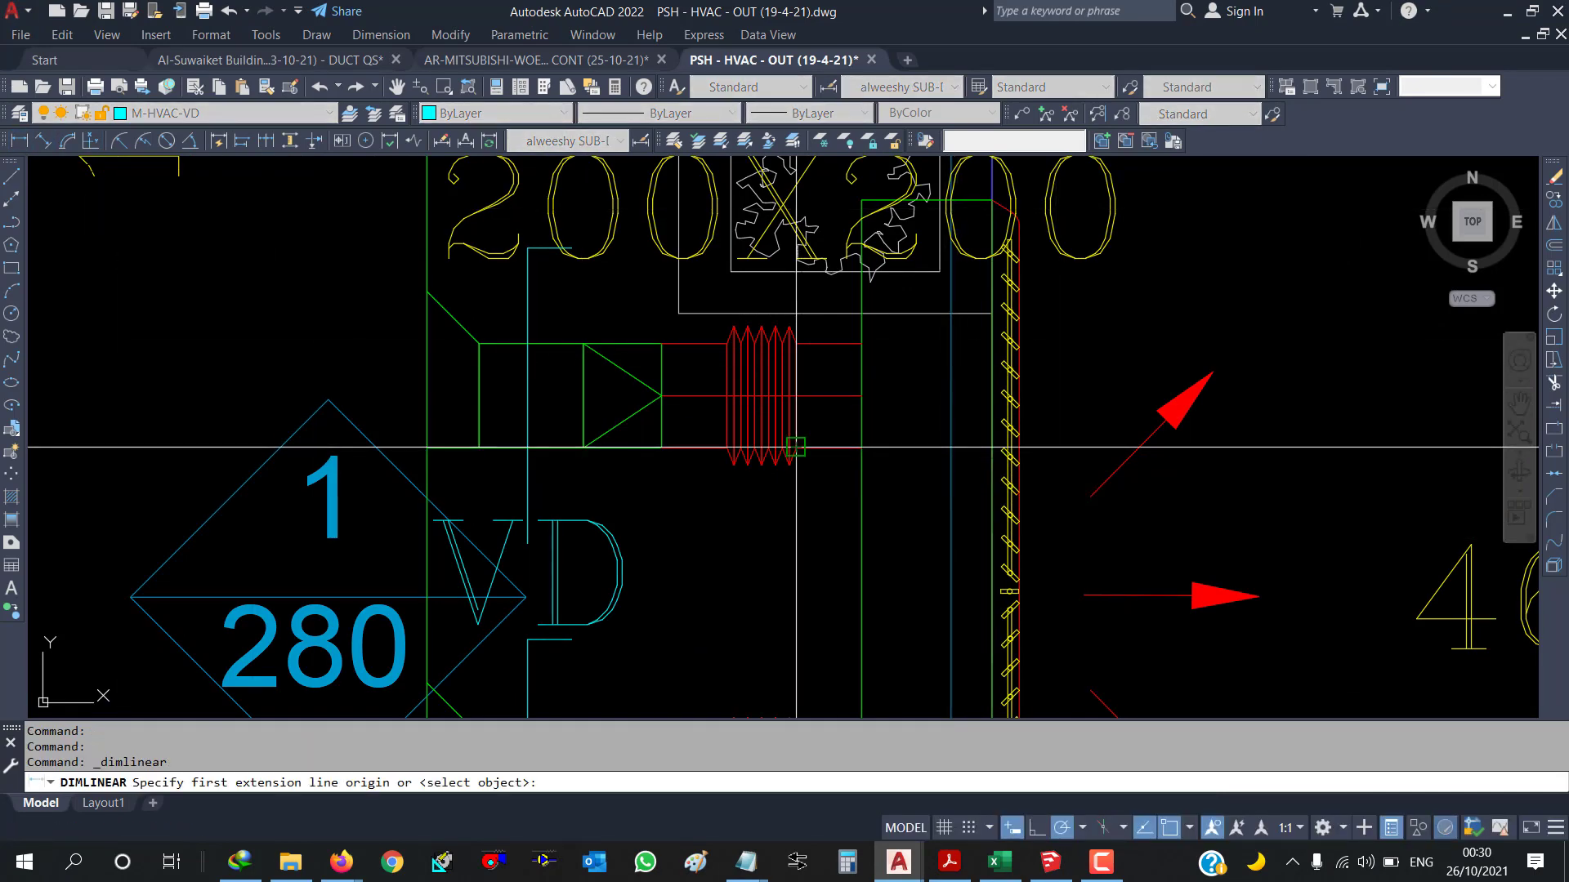
pyautogui.click(796, 448)
pyautogui.click(862, 448)
pyautogui.scroll(-3, 850, 478)
pyautogui.scroll(3, 817, 466)
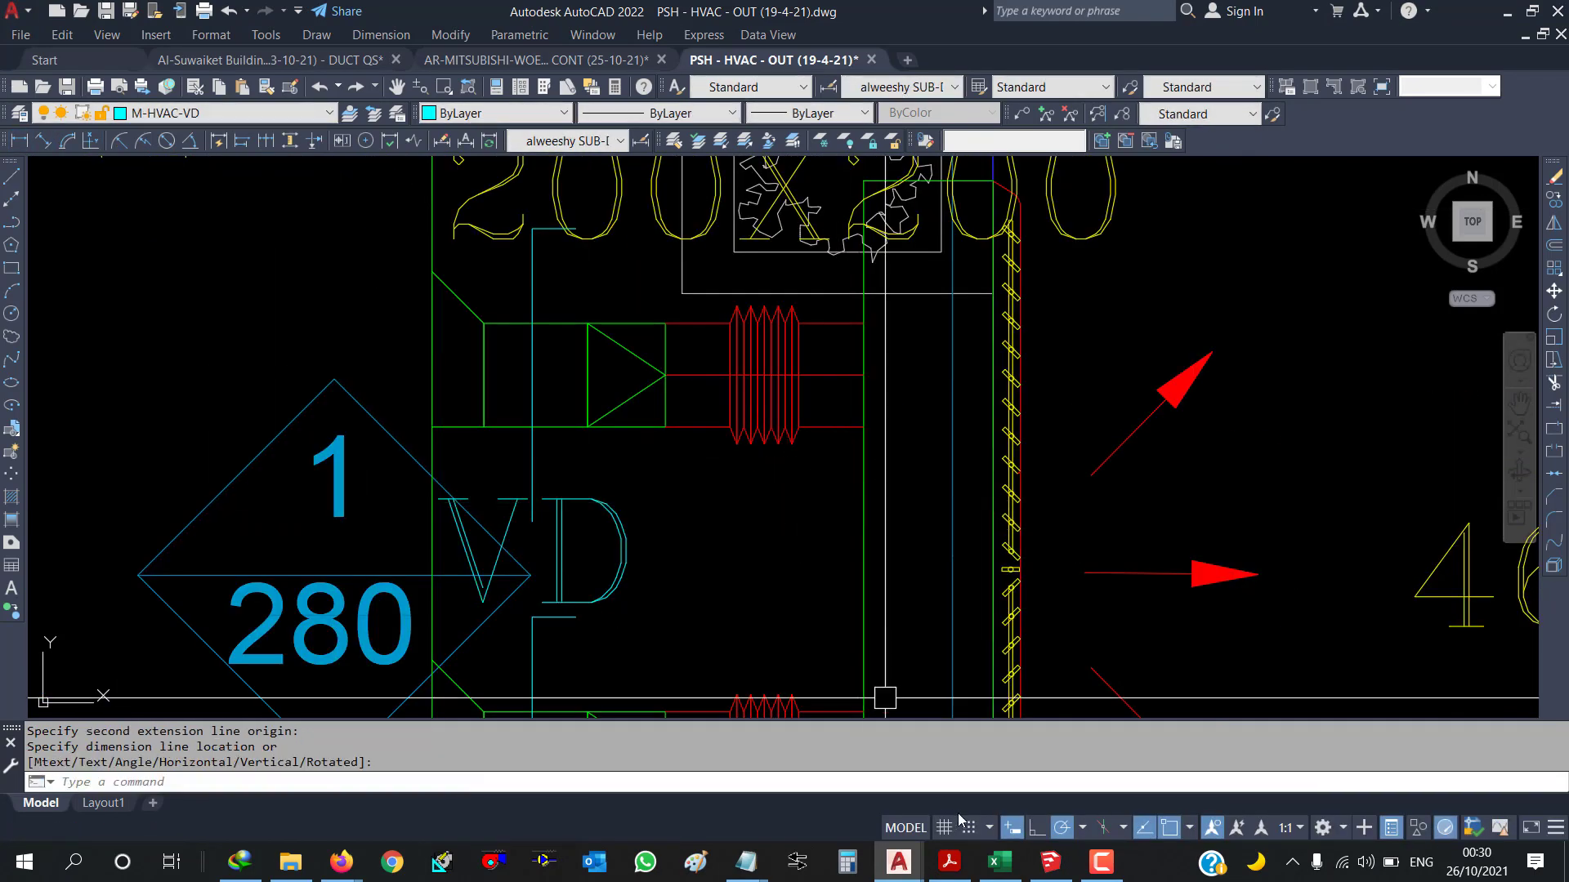
pyautogui.click(1000, 862)
pyautogui.click(1060, 869)
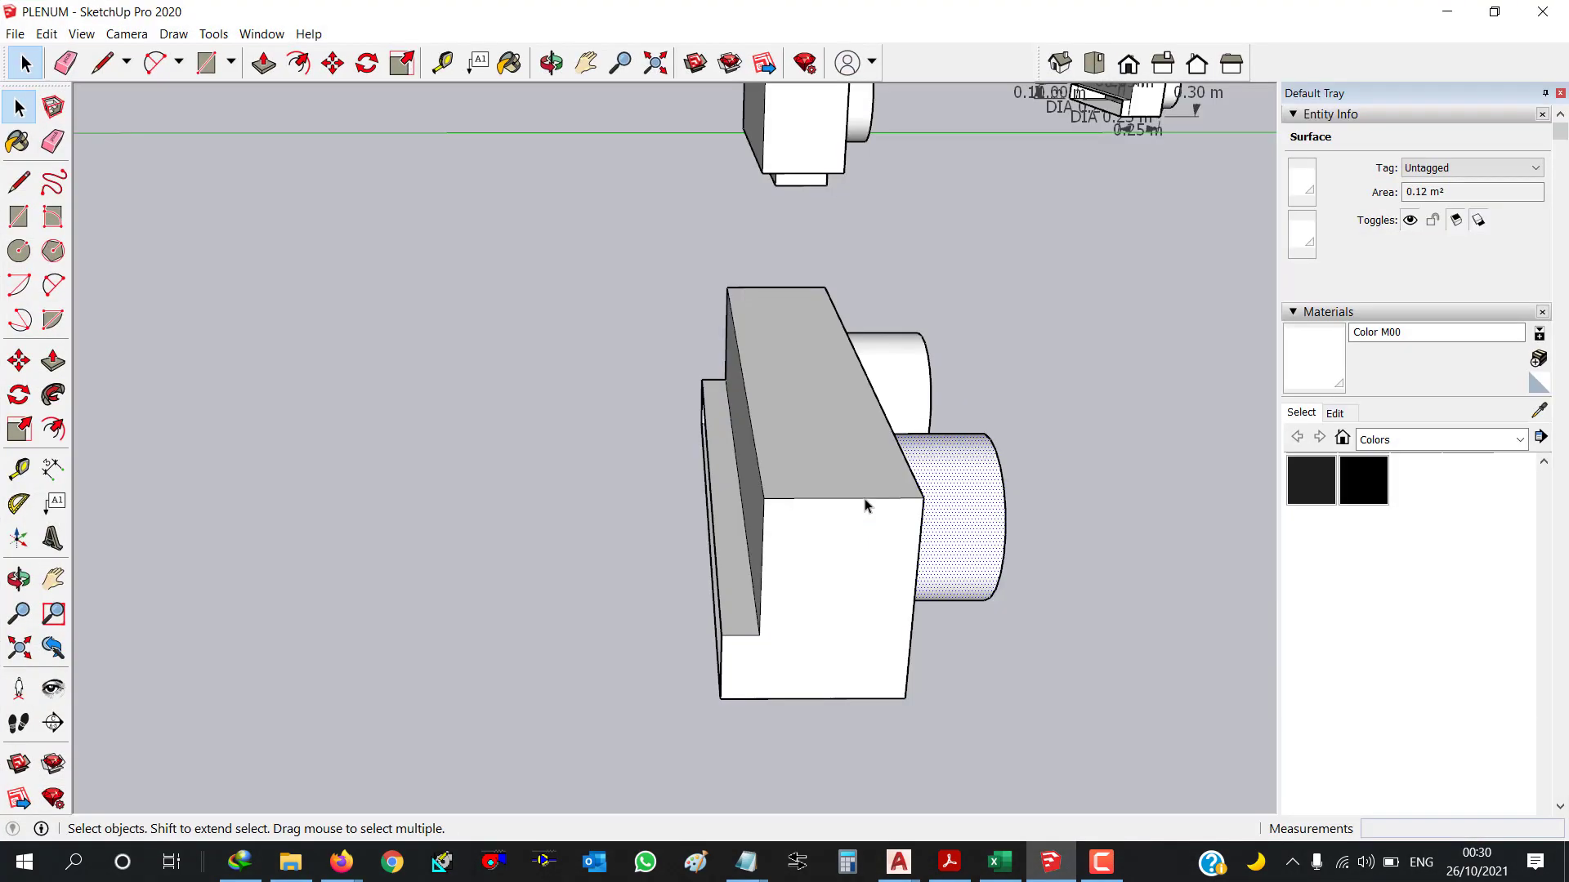
# Orbit the PLENUM model side-on and trace the upper collar, reading a 0.15 m edge
pyautogui.moveTo(962, 465)
pyautogui.mouseDown()
pyautogui.moveTo(823, 518)
pyautogui.moveTo(482, 448)
pyautogui.mouseUp()
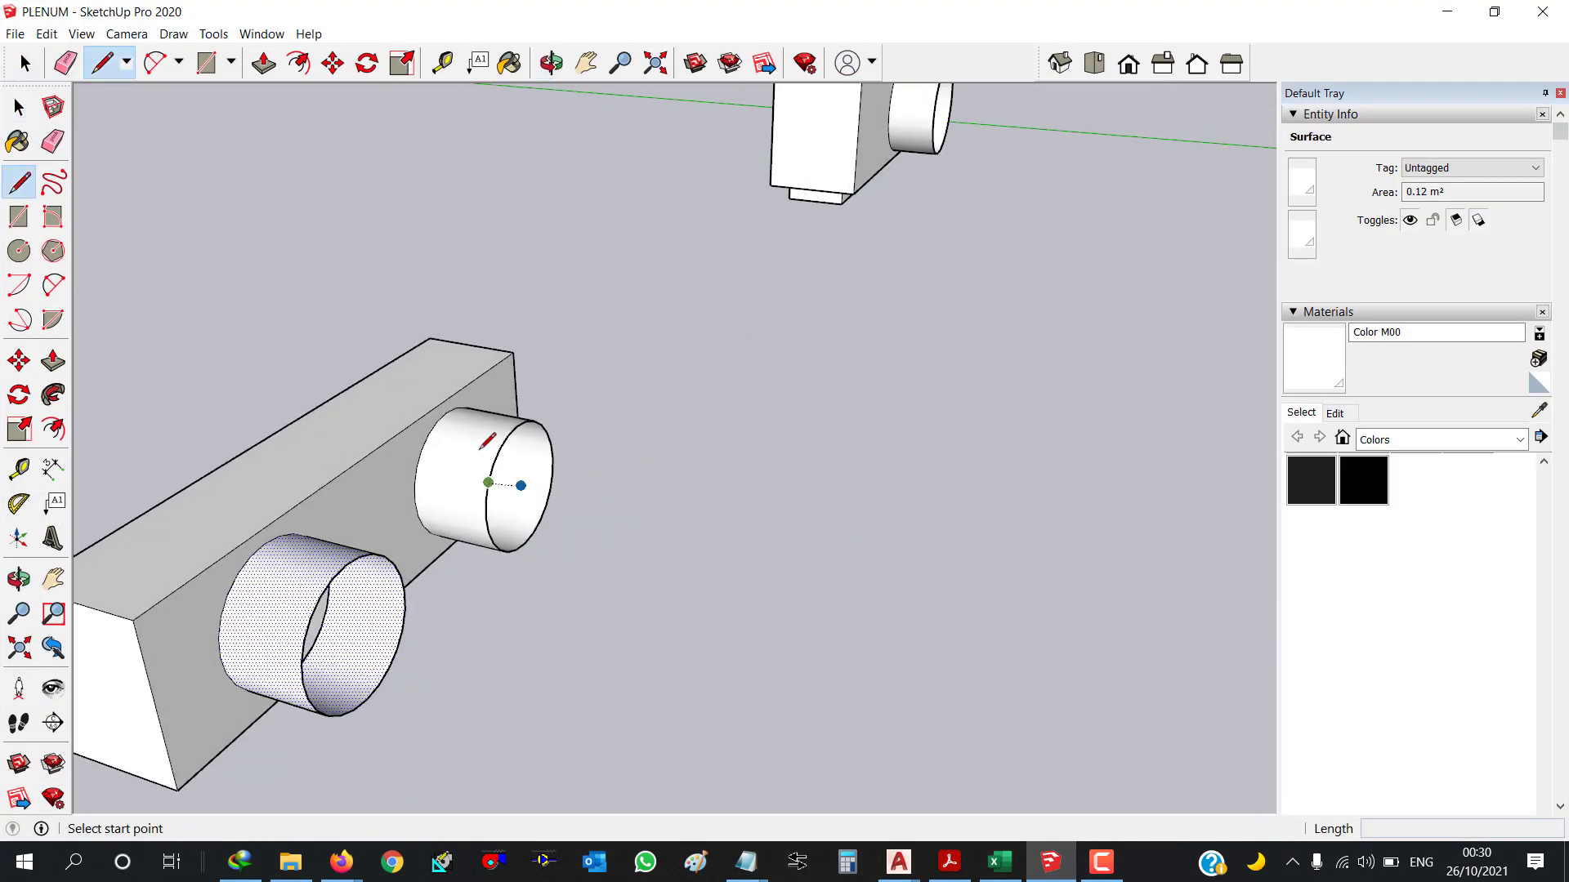
pyautogui.click(517, 426)
pyautogui.press('space')
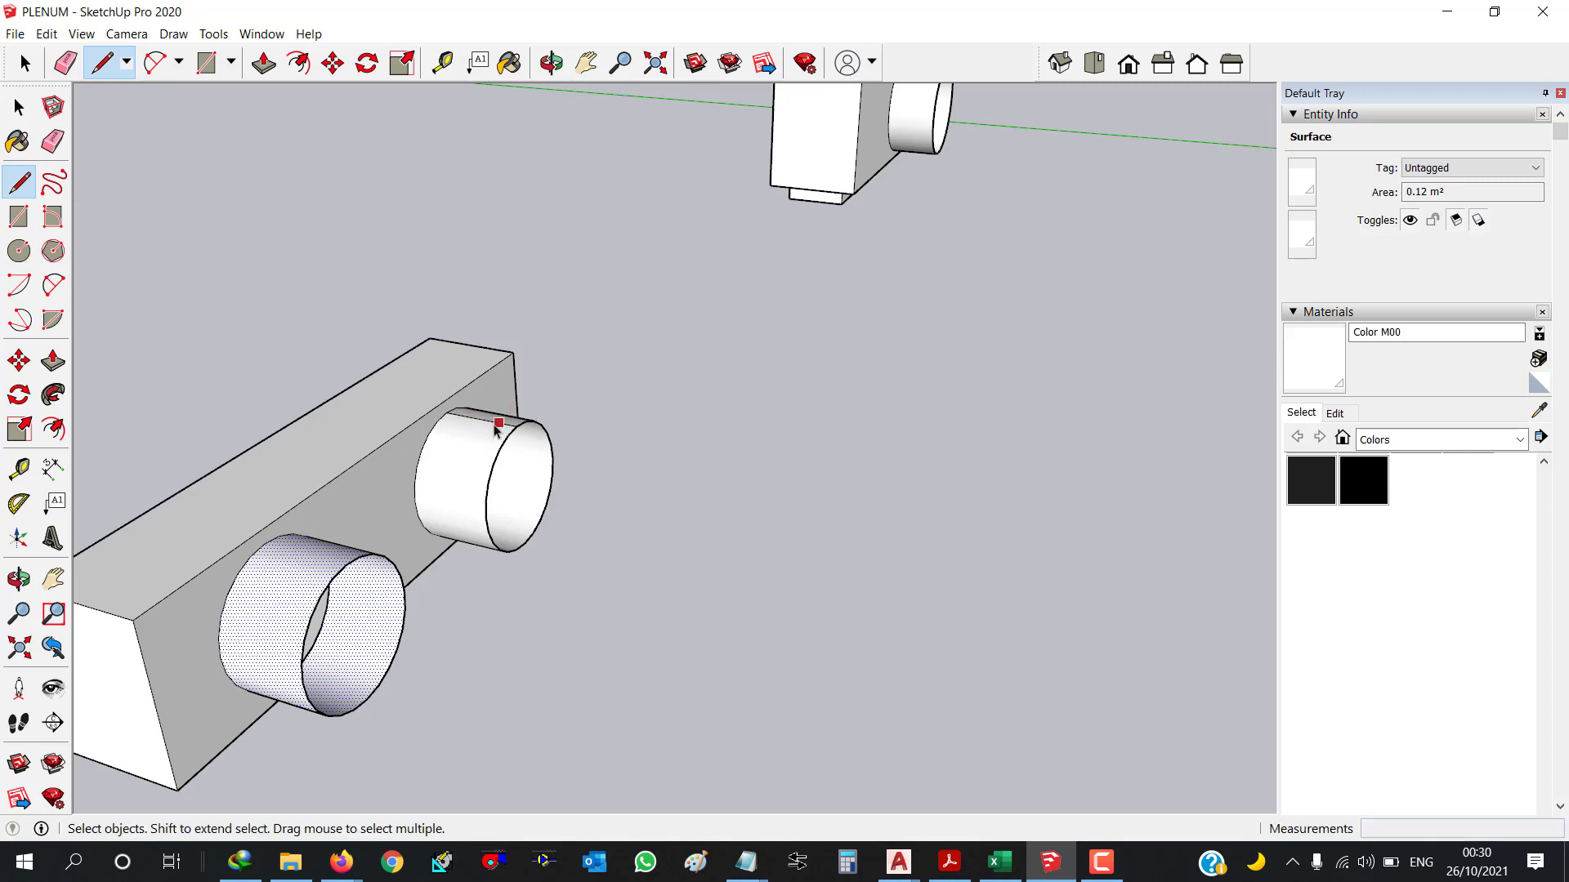
pyautogui.click(496, 431)
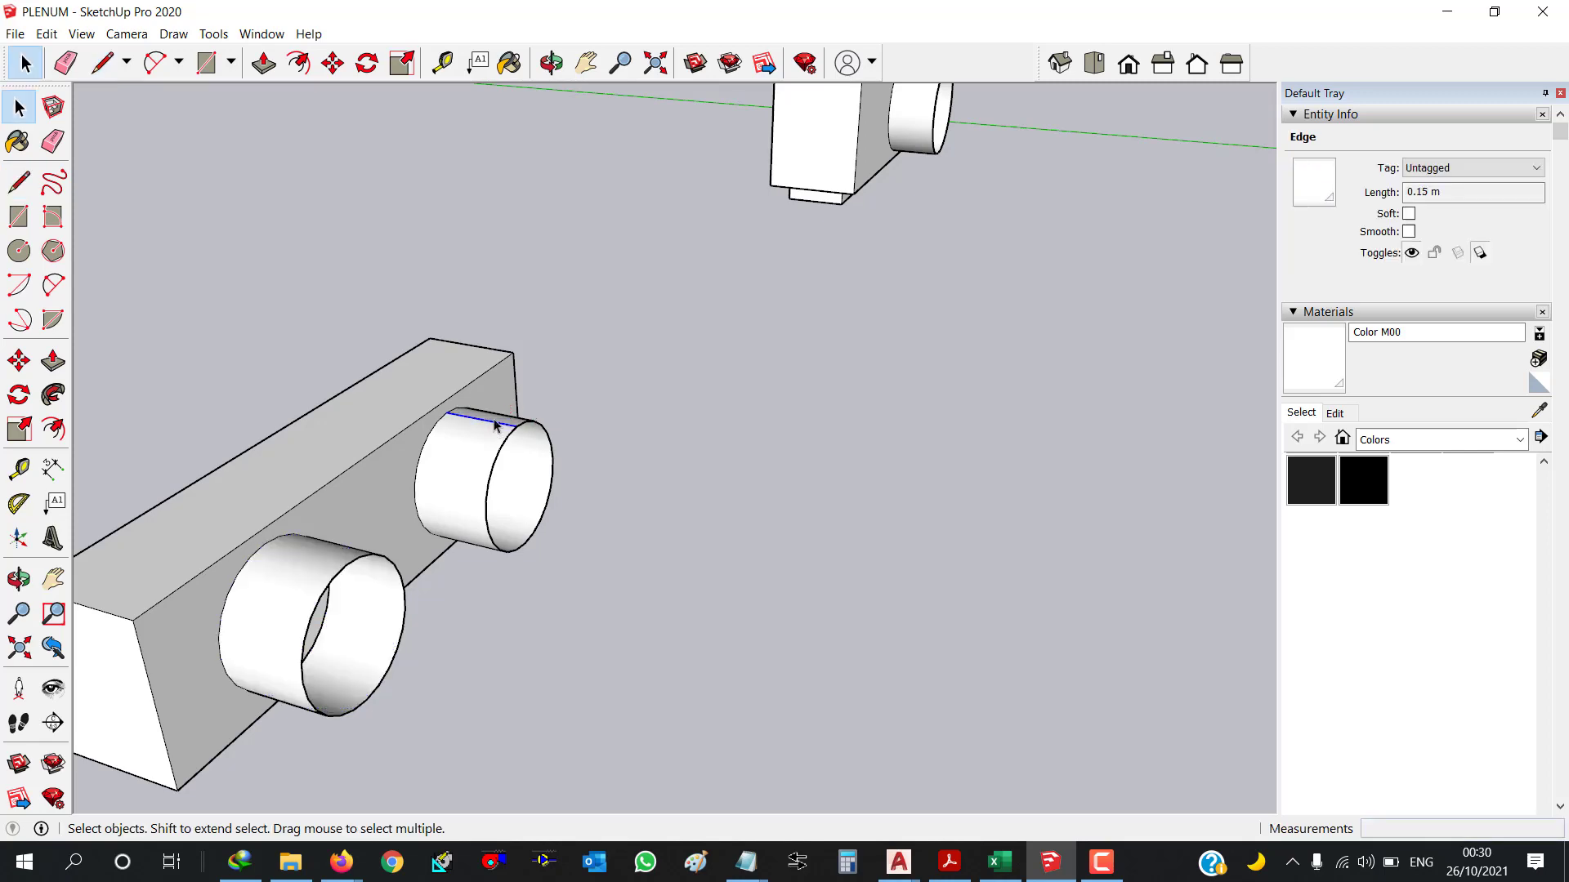
pyautogui.click(998, 862)
# Enter FCU-1's collar length as 0.15 m
pyautogui.click(736, 515)
pyautogui.write('.')
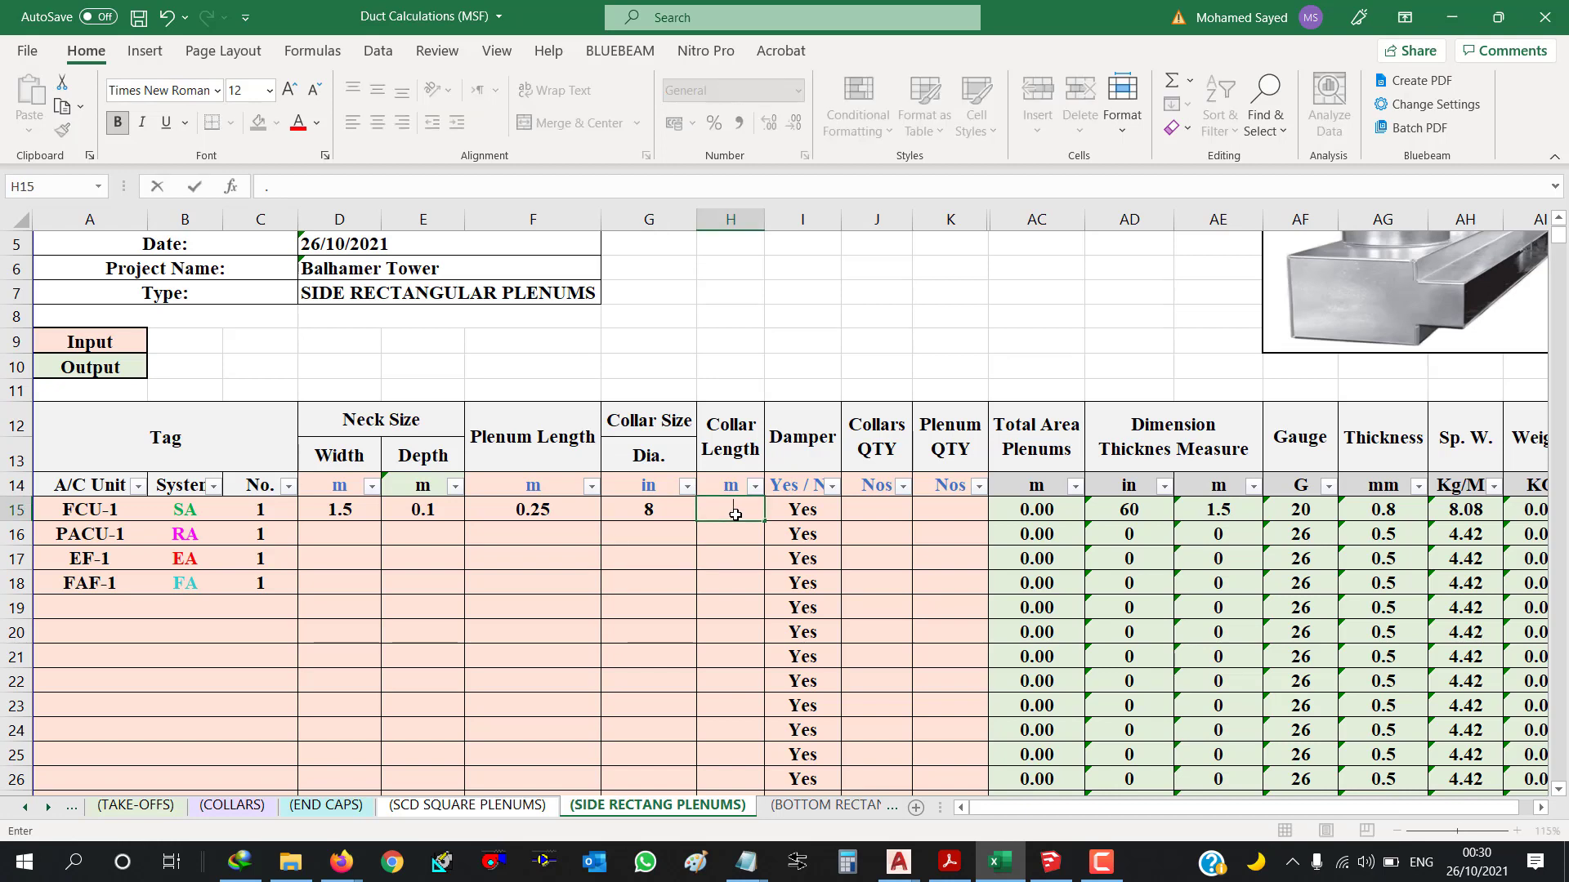
pyautogui.write('16')
pyautogui.press('Return')
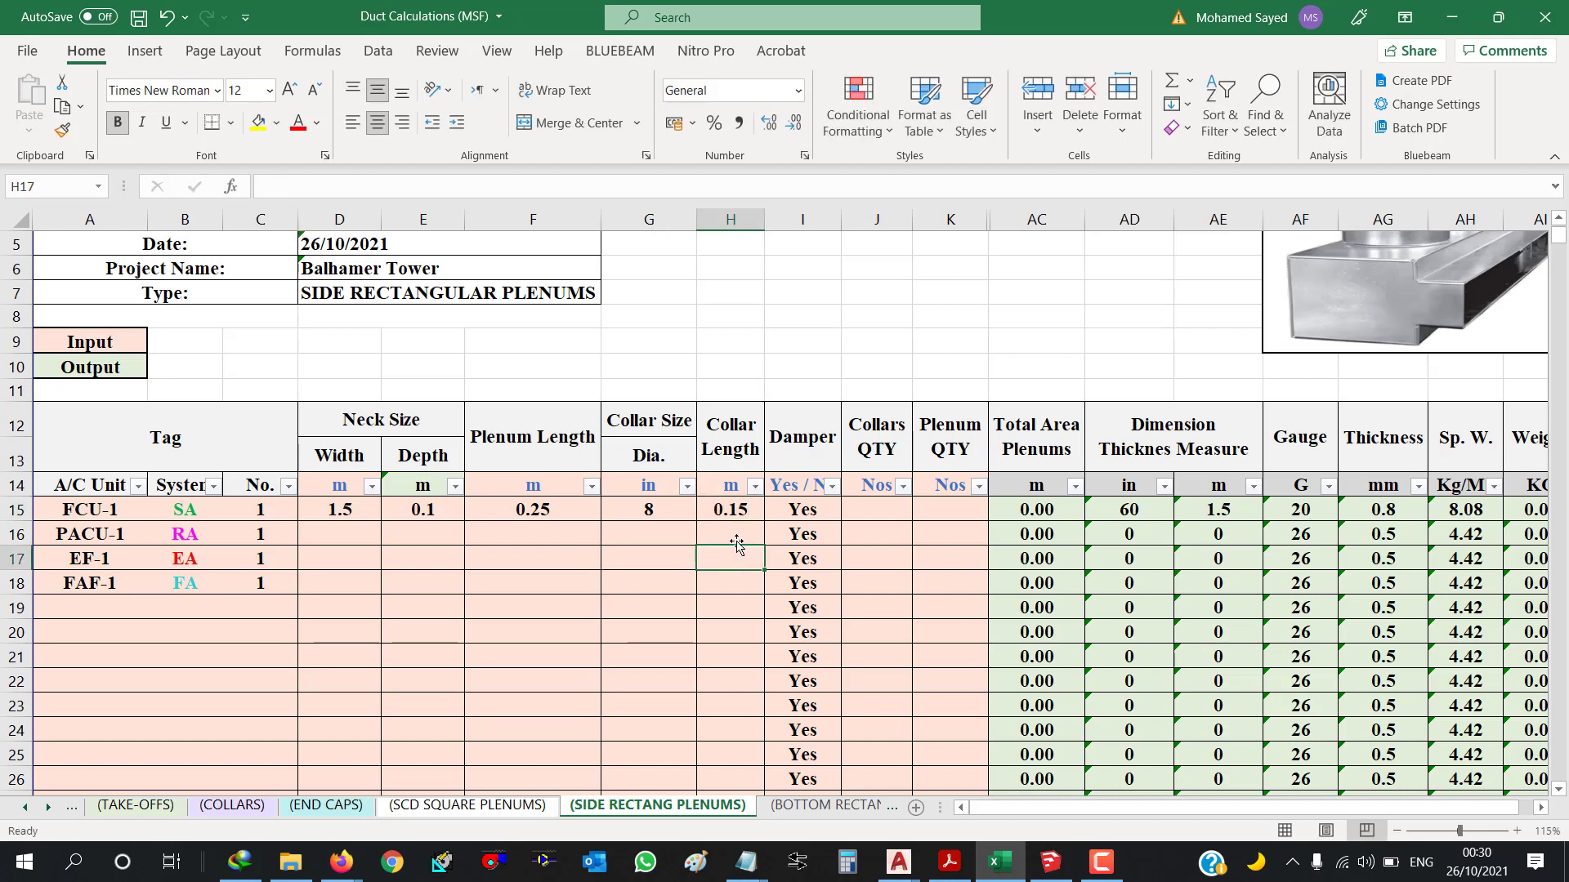
# Set FCU-1's Damper to No in I15, then glance back at the SketchUp model
pyautogui.click(802, 501)
pyautogui.click(852, 511)
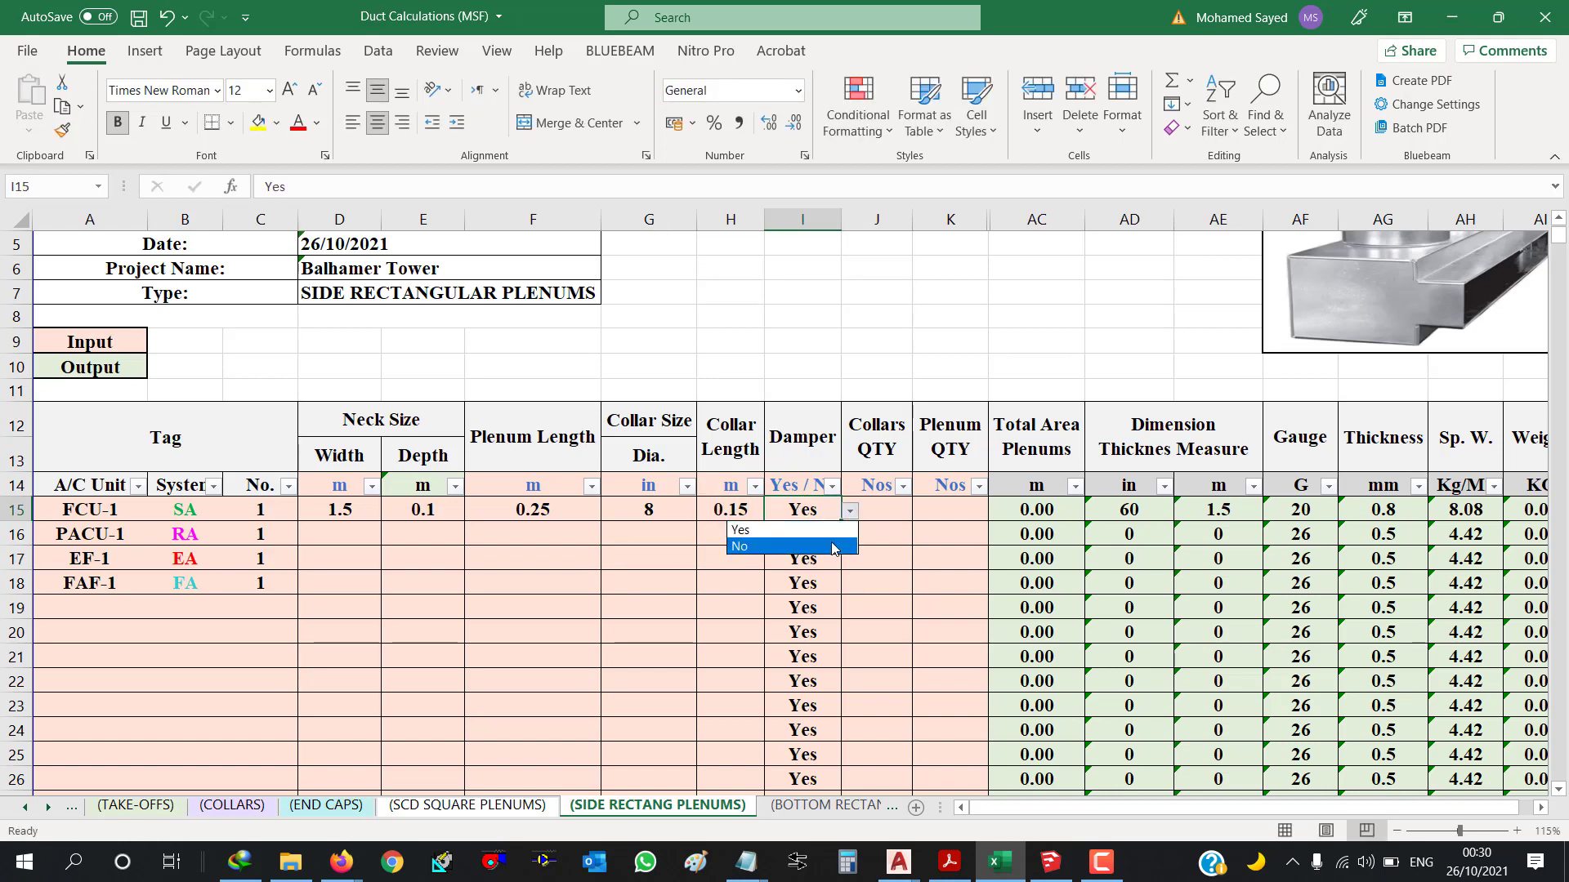
pyautogui.click(784, 545)
pyautogui.click(881, 508)
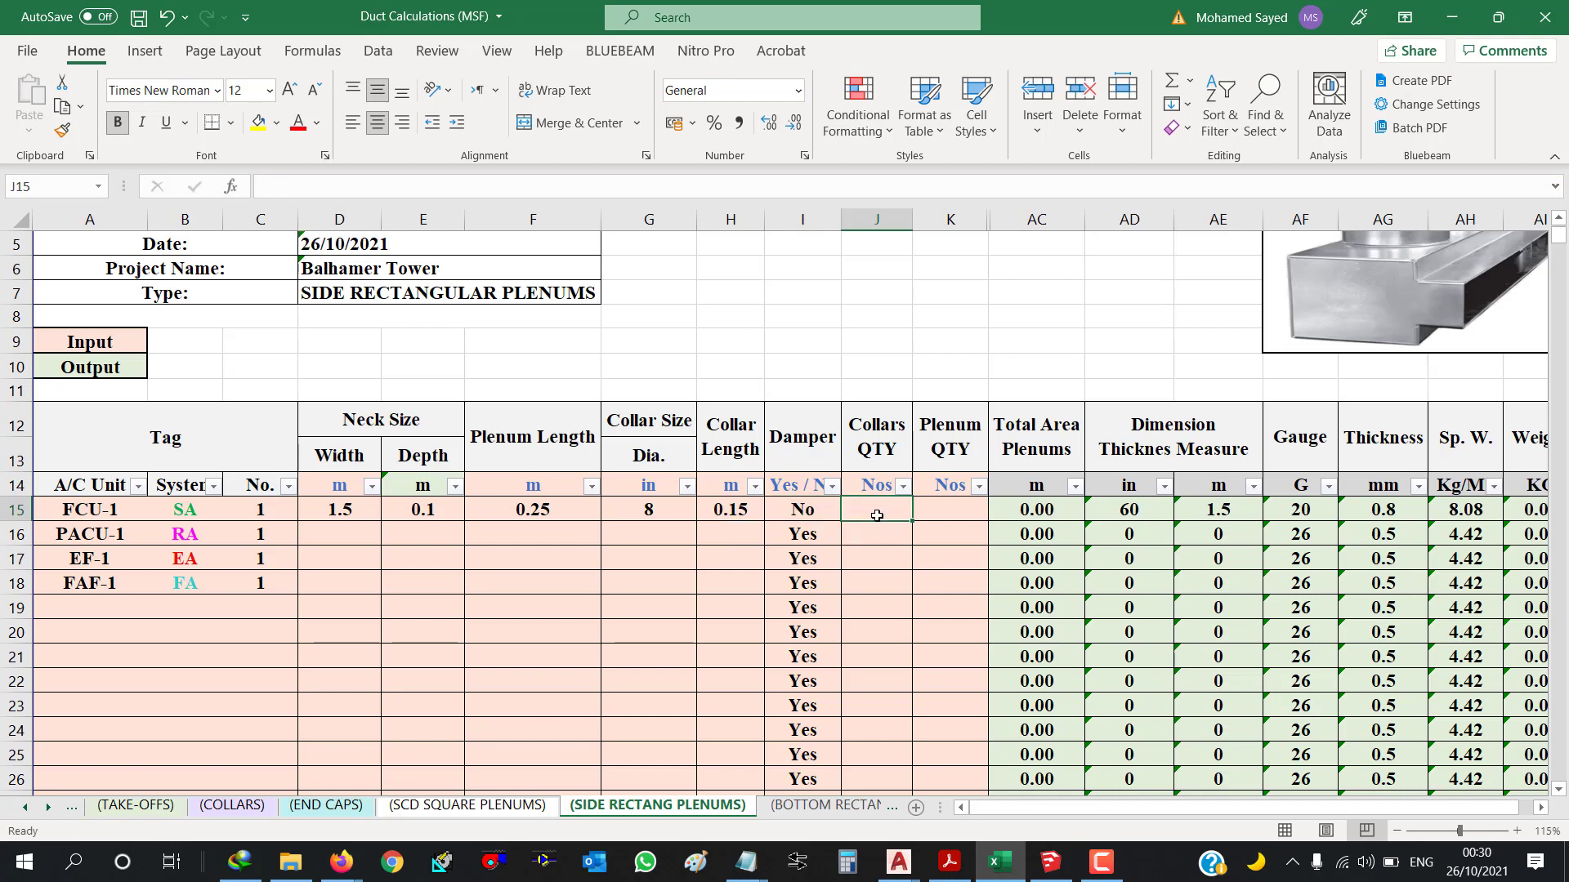
pyautogui.scroll(2, 881, 508)
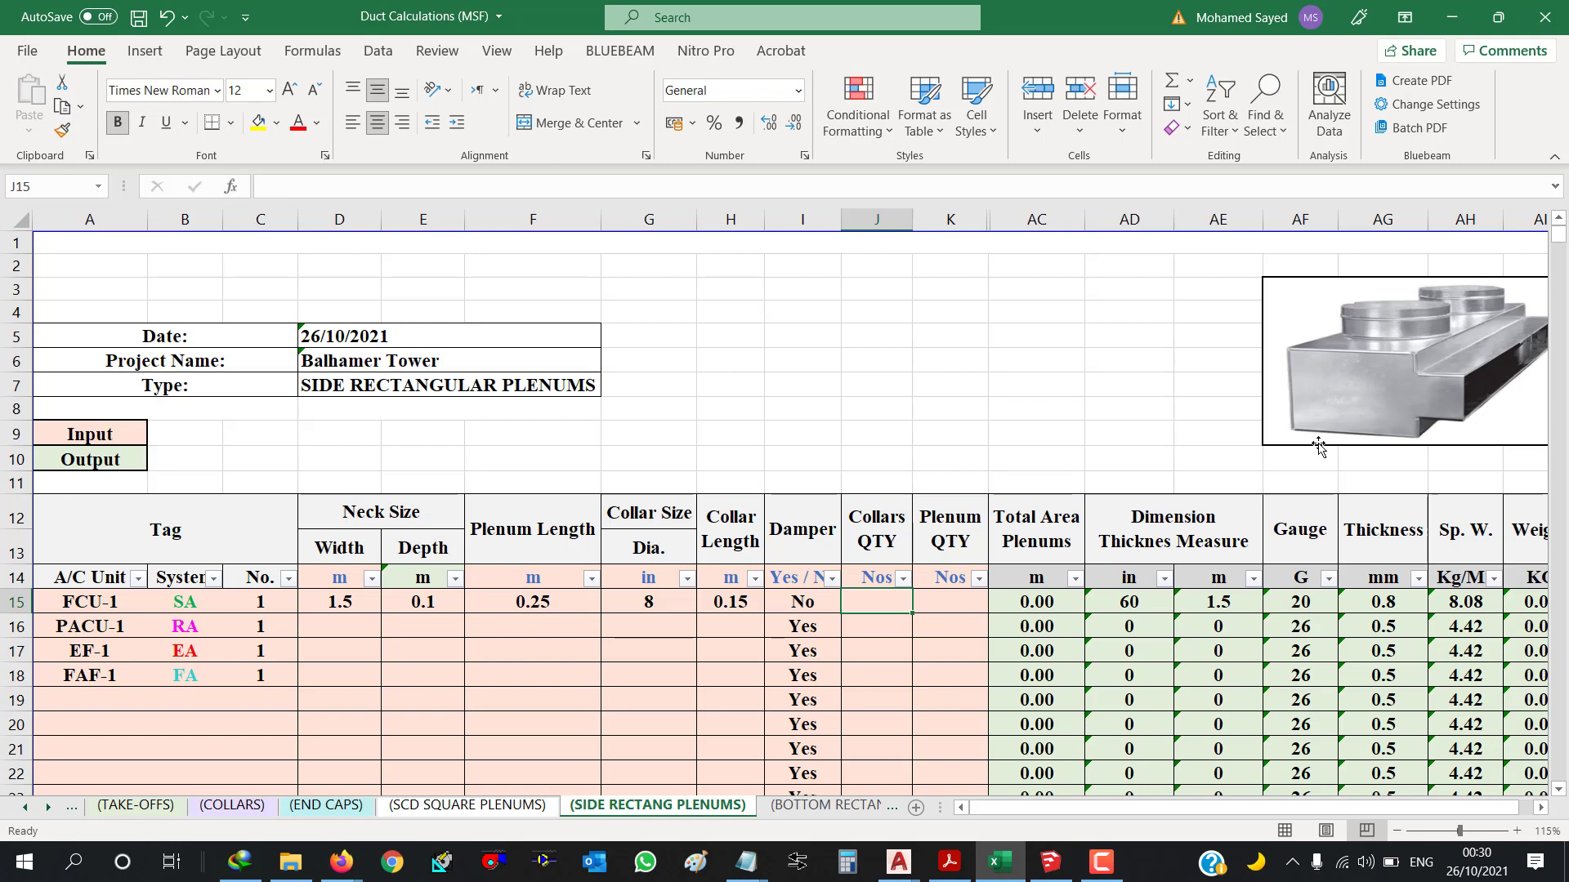
pyautogui.click(1050, 865)
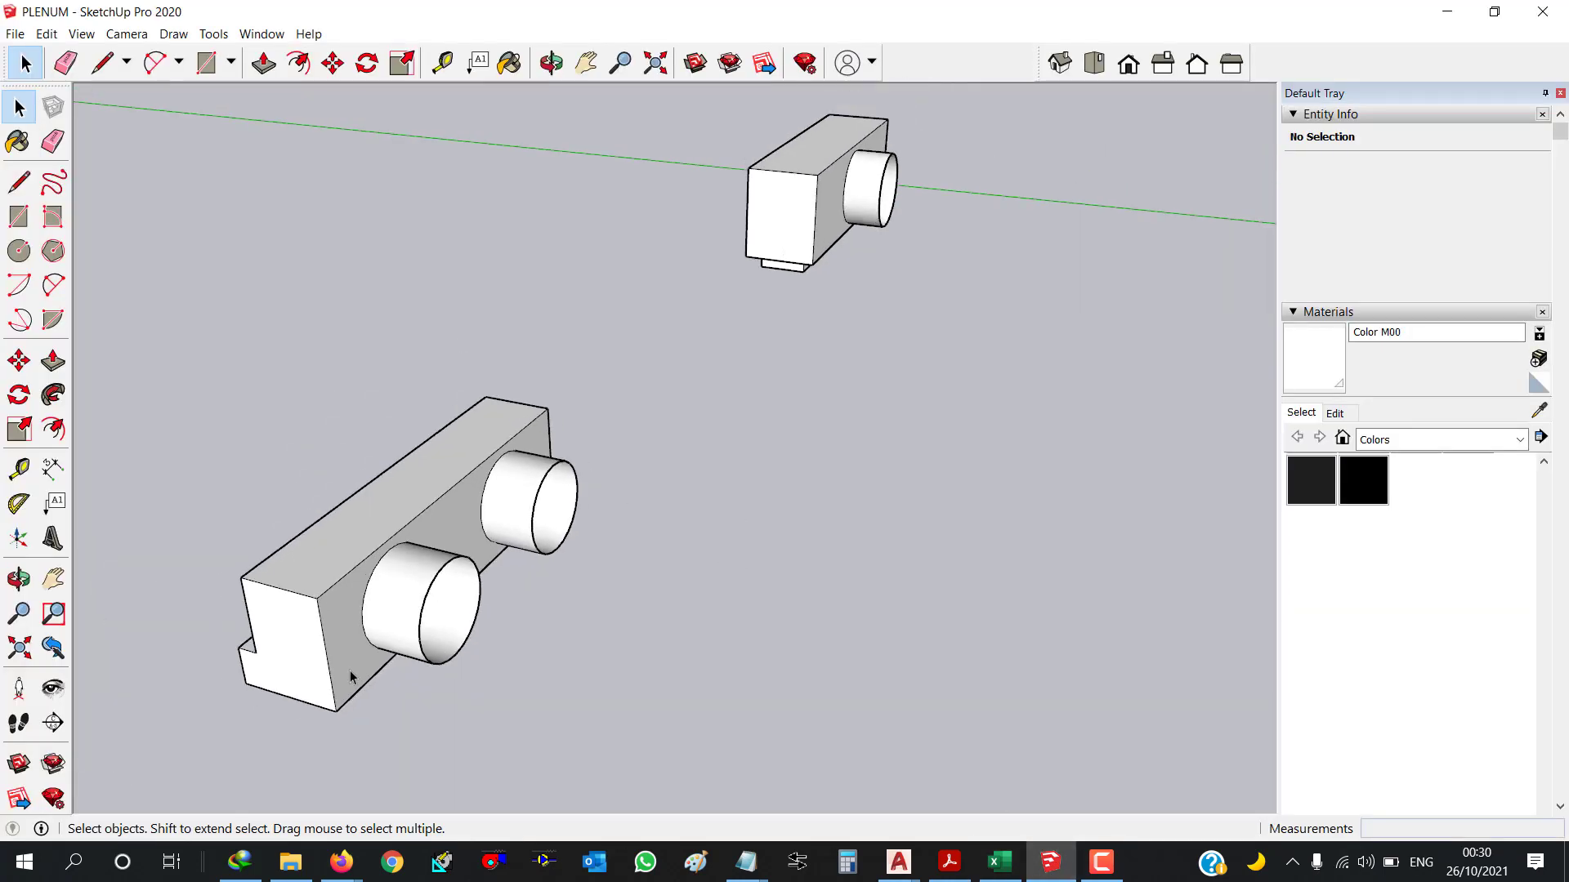
pyautogui.scroll(-3, 617, 570)
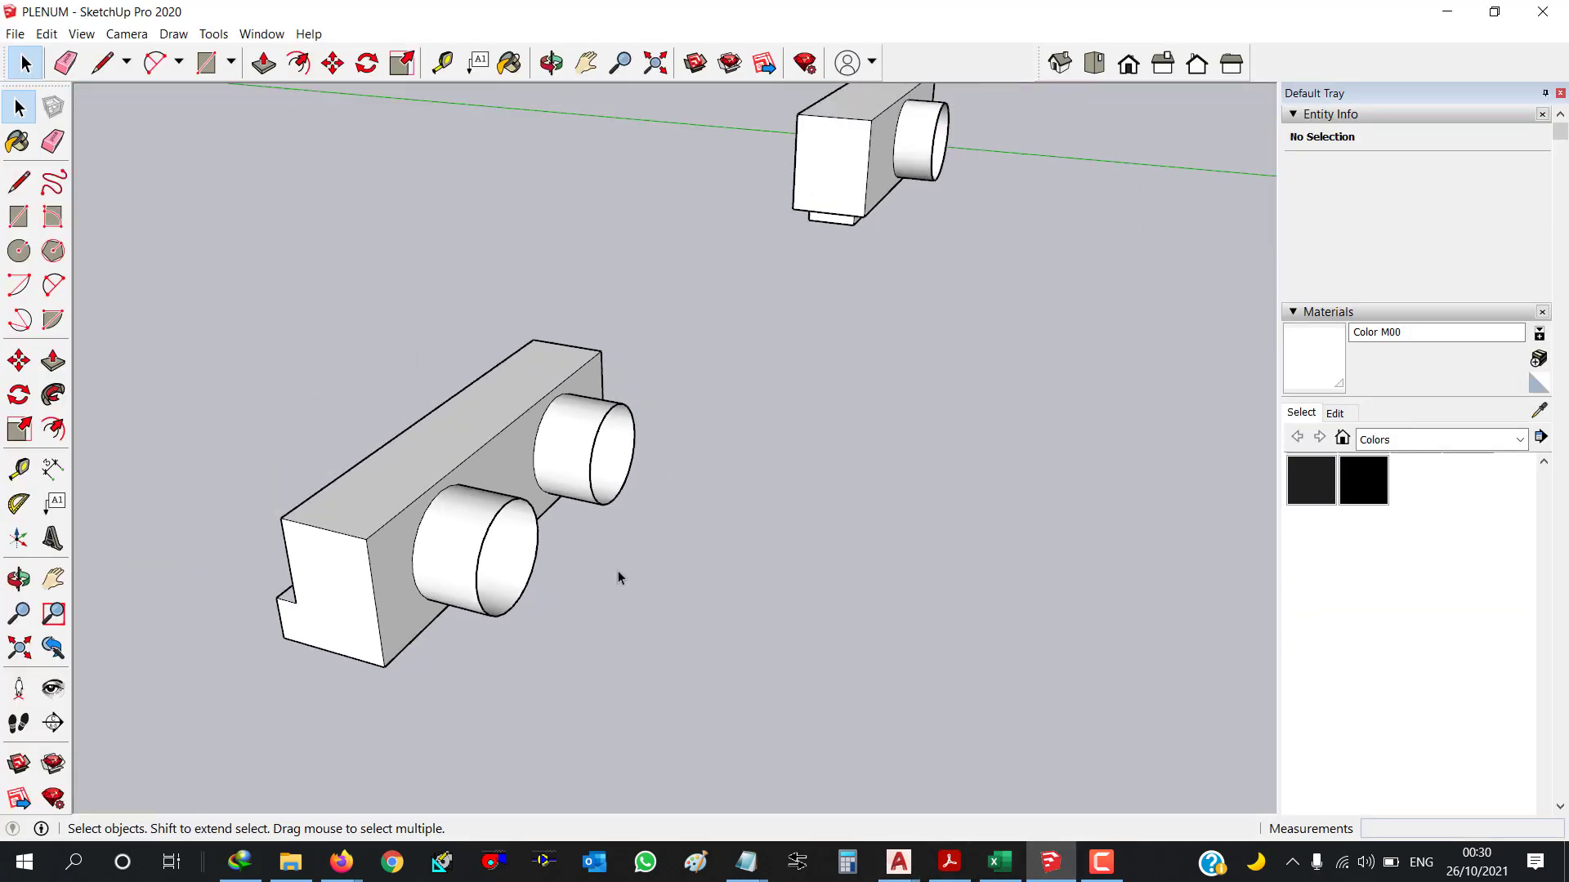
pyautogui.scroll(-1, 618, 570)
pyautogui.click(998, 862)
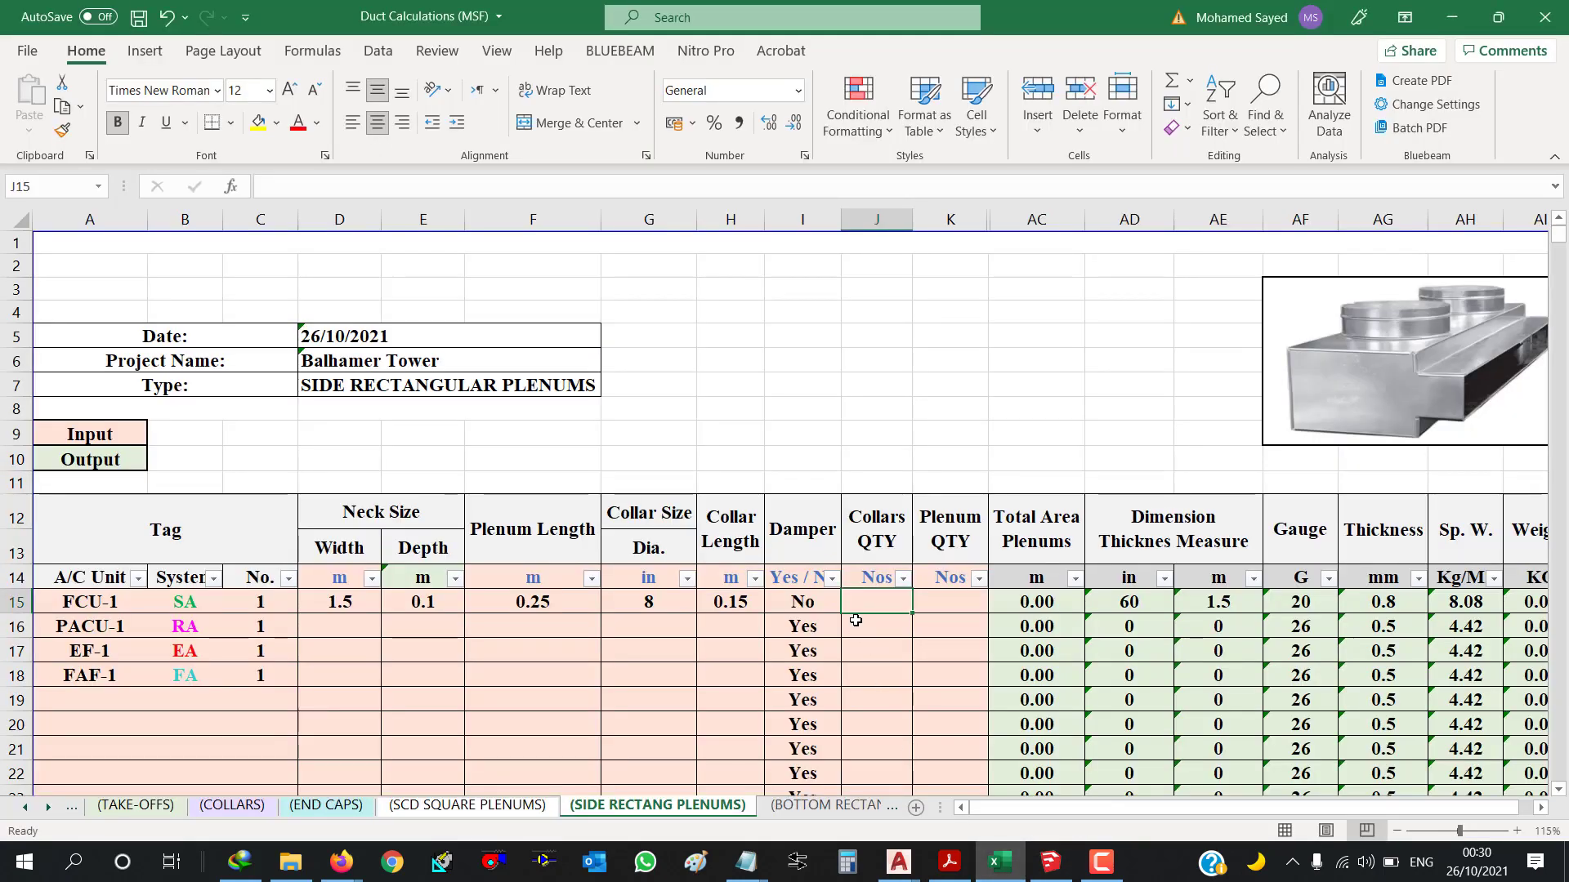
# Enter 2 collars in J15 and 1 plenum in K15 for FCU-1, giving total area 1.76
pyautogui.write('2')
pyautogui.click(935, 648)
pyautogui.click(961, 599)
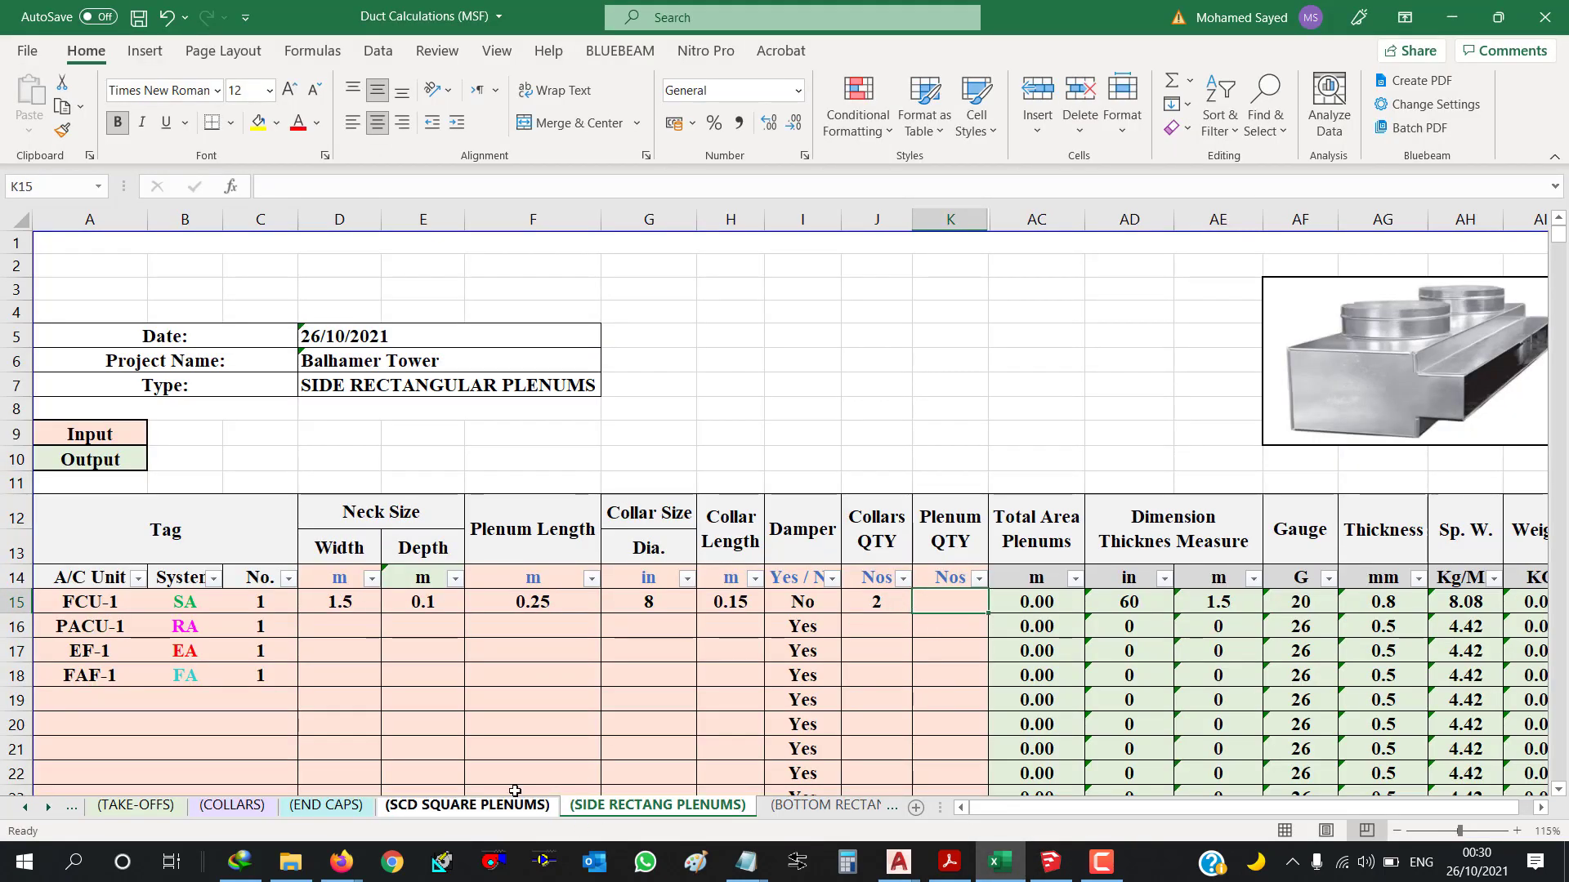
pyautogui.click(452, 807)
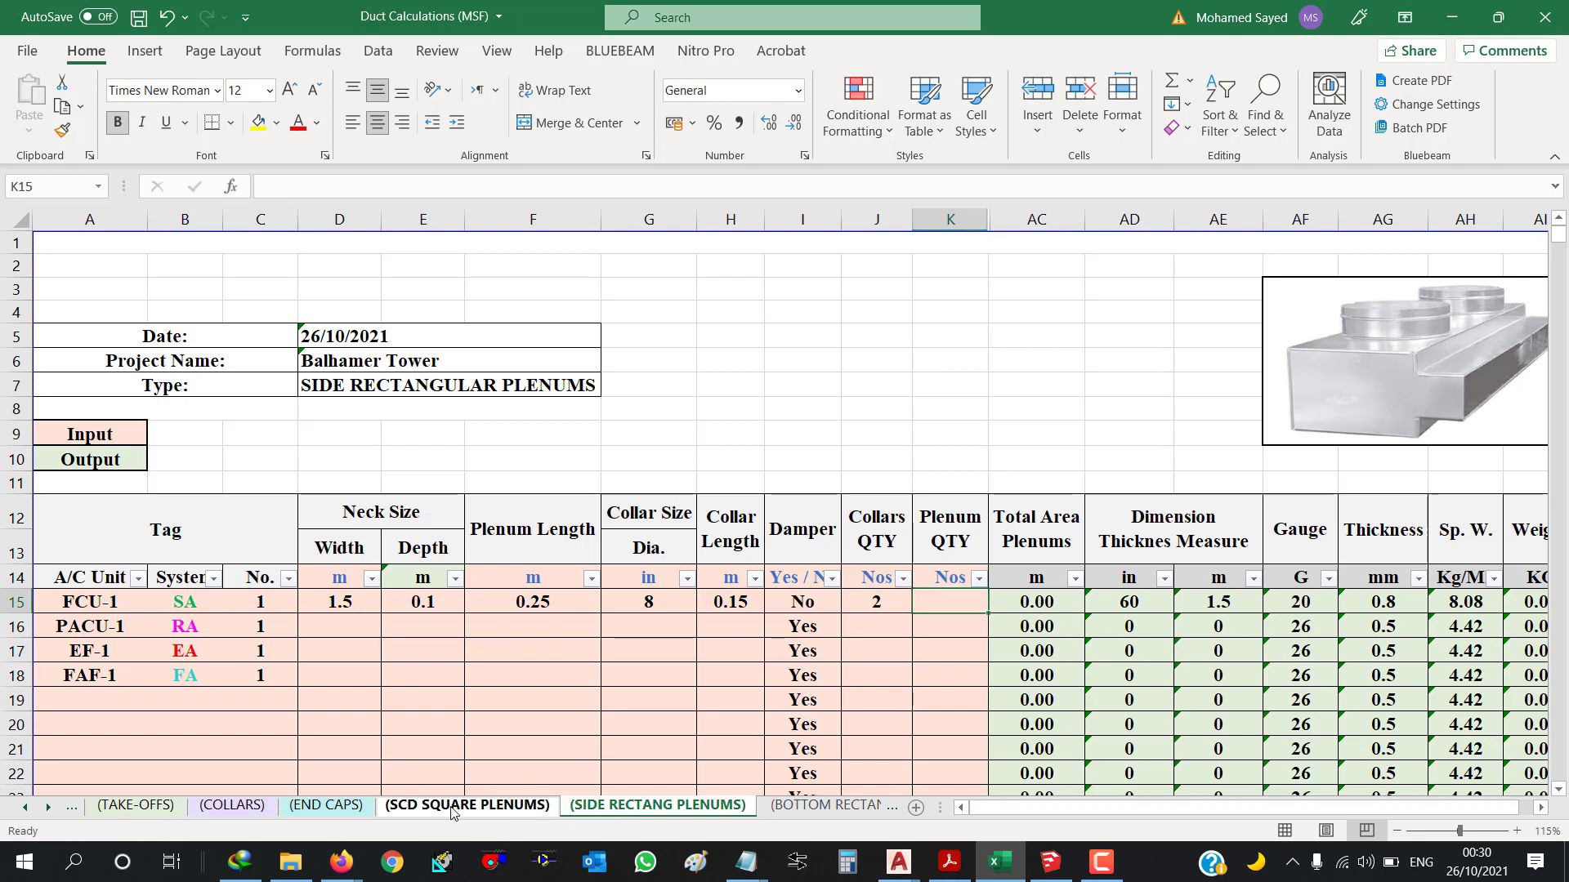
pyautogui.click(657, 805)
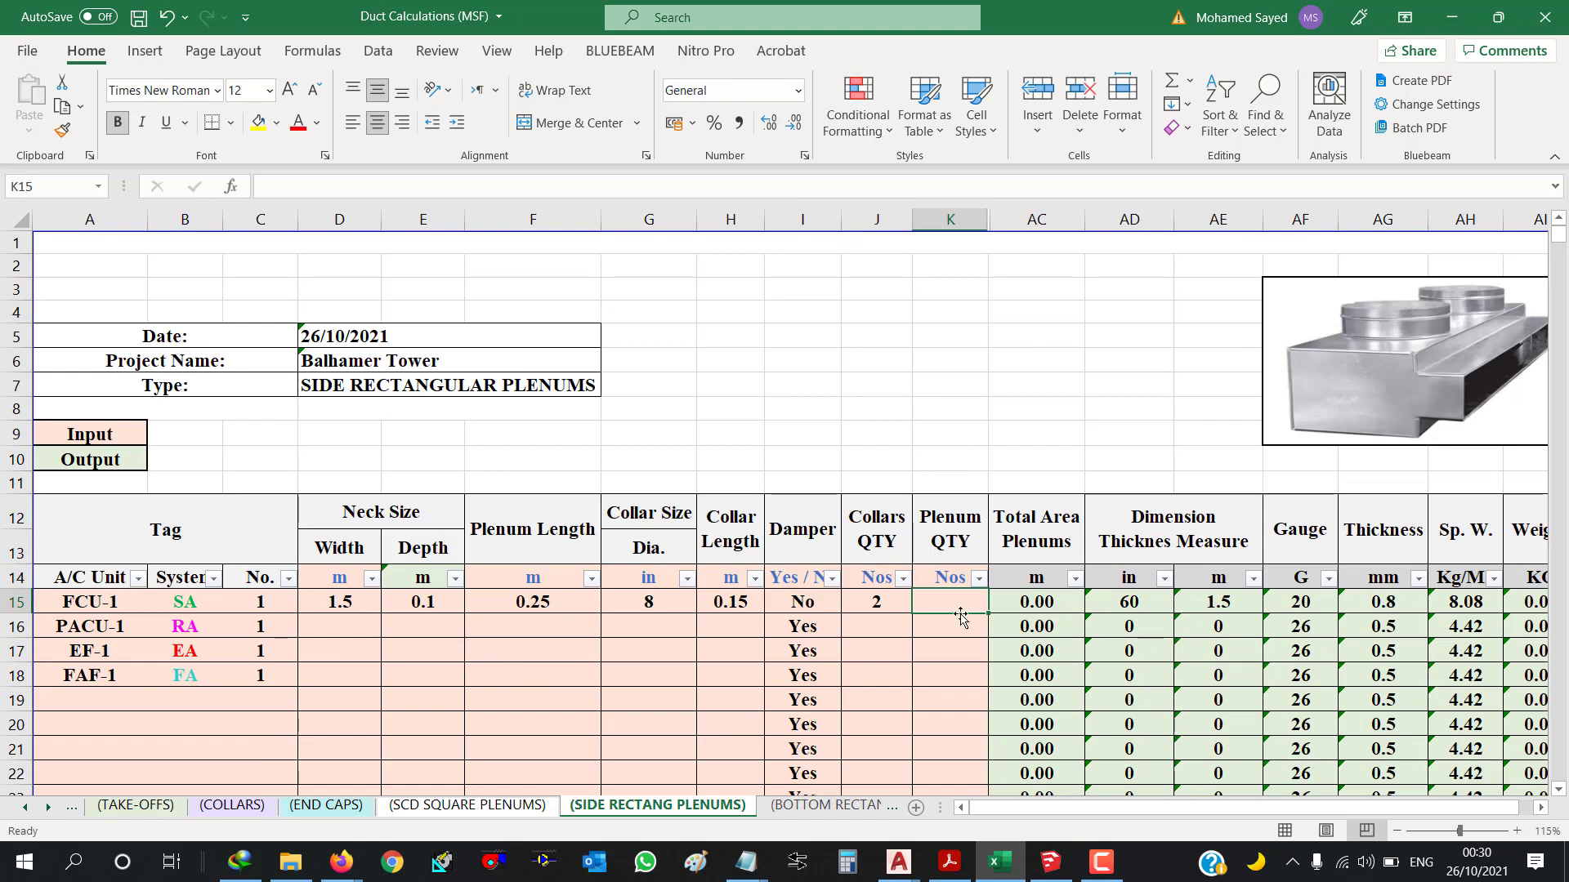
pyautogui.write('1')
pyautogui.click(947, 680)
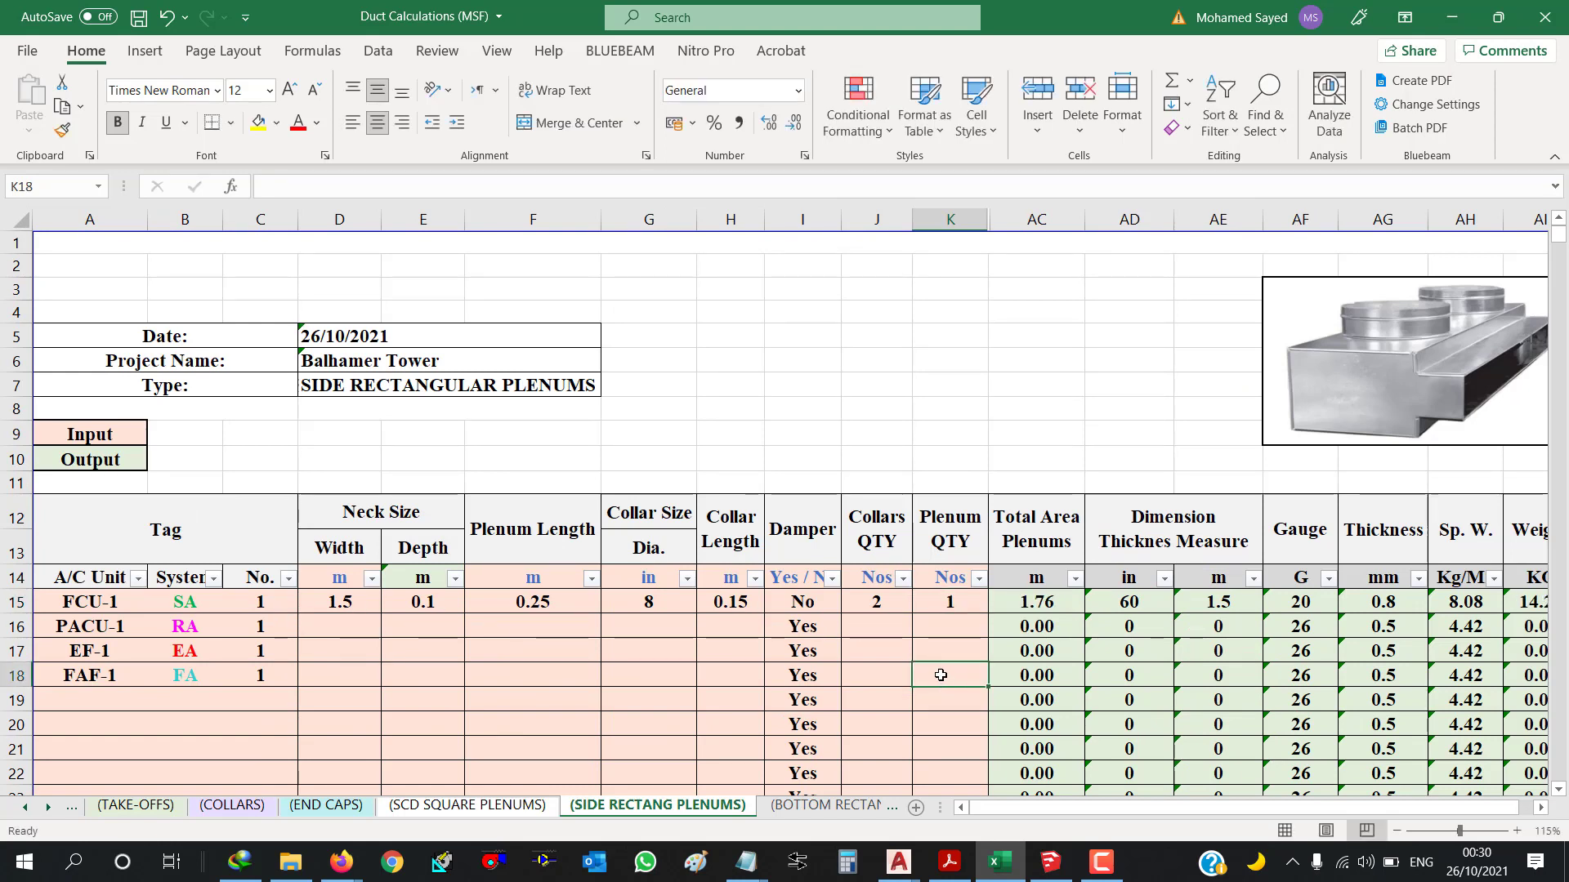
# Orbit and zoom in on the plenum box and check its short bottom edge length
pyautogui.click(1050, 861)
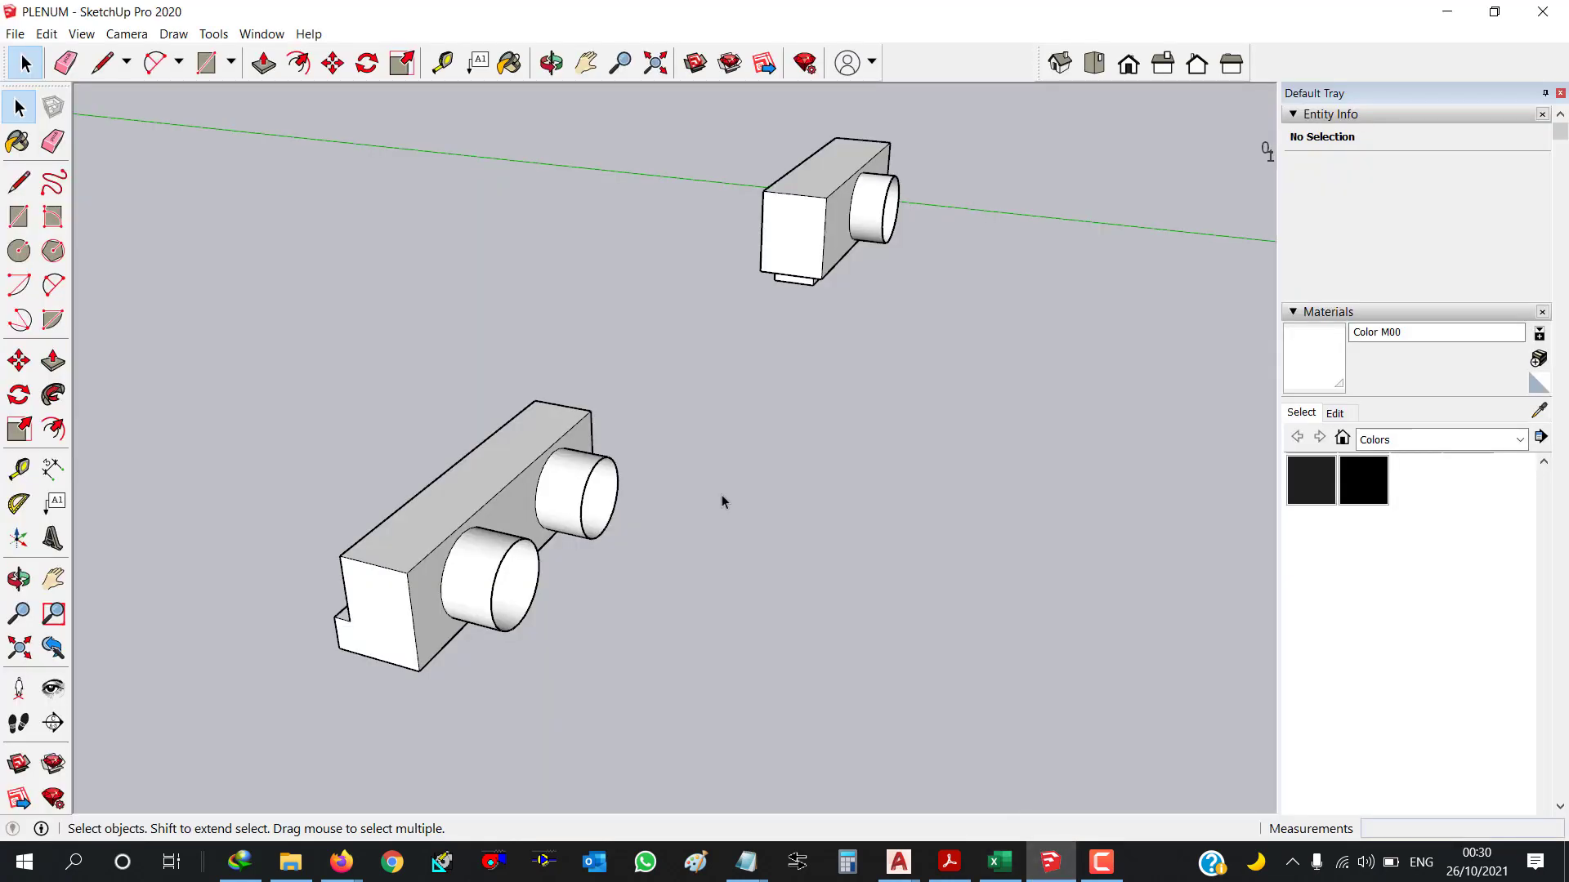
pyautogui.moveTo(564, 527)
pyautogui.mouseDown()
pyautogui.moveTo(1005, 392)
pyautogui.moveTo(925, 508)
pyautogui.moveTo(490, 511)
pyautogui.moveTo(841, 484)
pyautogui.mouseUp()
pyautogui.moveTo(1100, 491); pyautogui.dragTo(940, 523)
pyautogui.scroll(4, 940, 523)
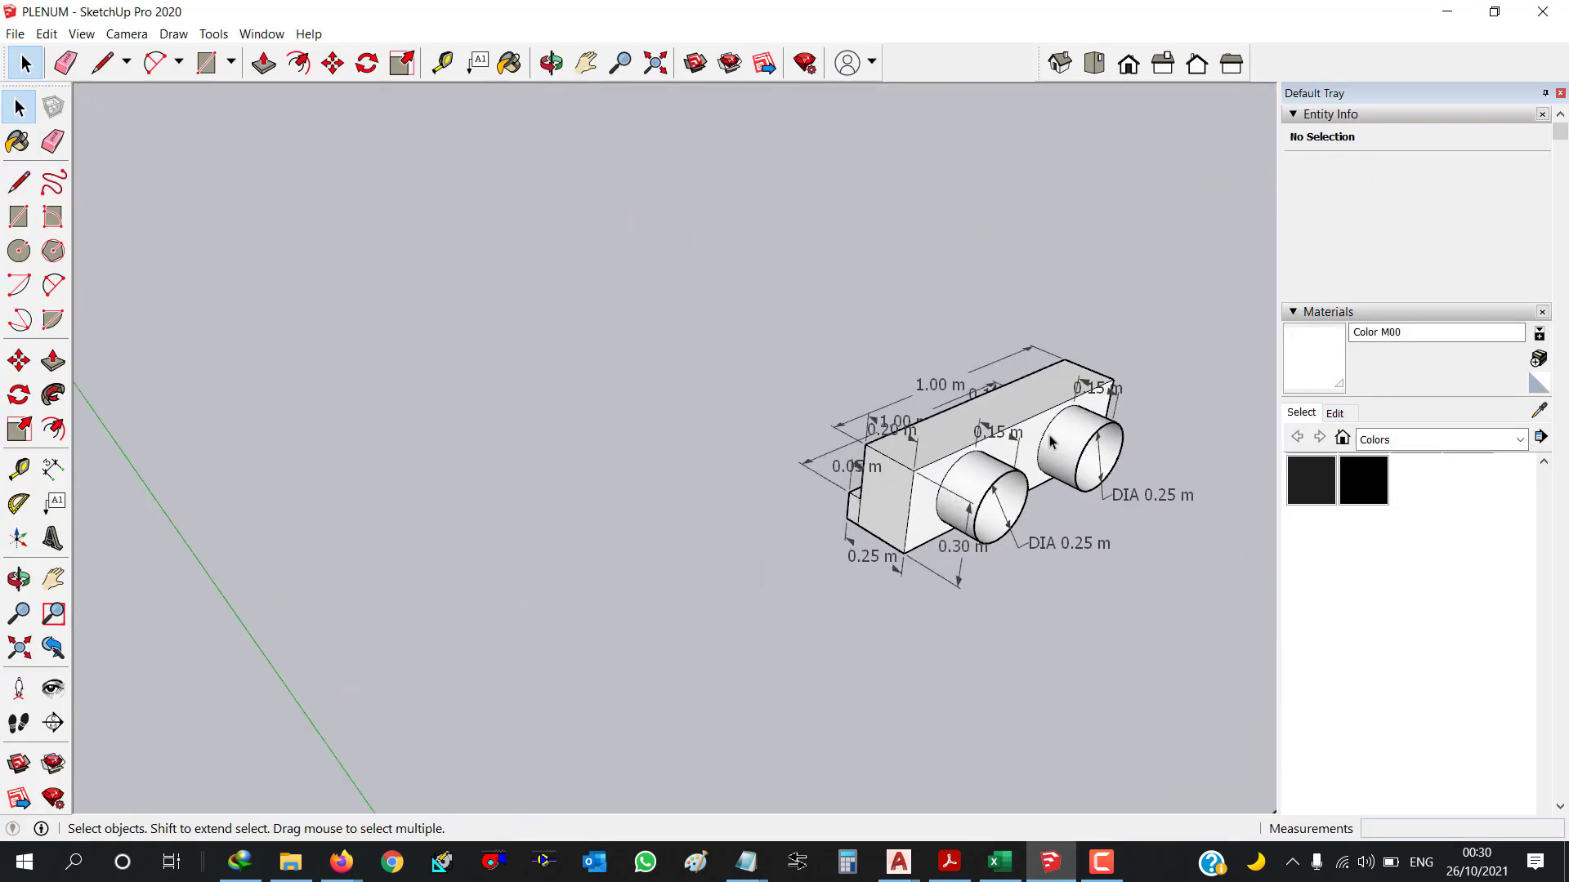
pyautogui.scroll(3, 674, 613)
pyautogui.moveTo(675, 613)
pyautogui.mouseDown()
pyautogui.moveTo(956, 585)
pyautogui.moveTo(817, 515)
pyautogui.mouseUp()
pyautogui.scroll(3, 817, 466)
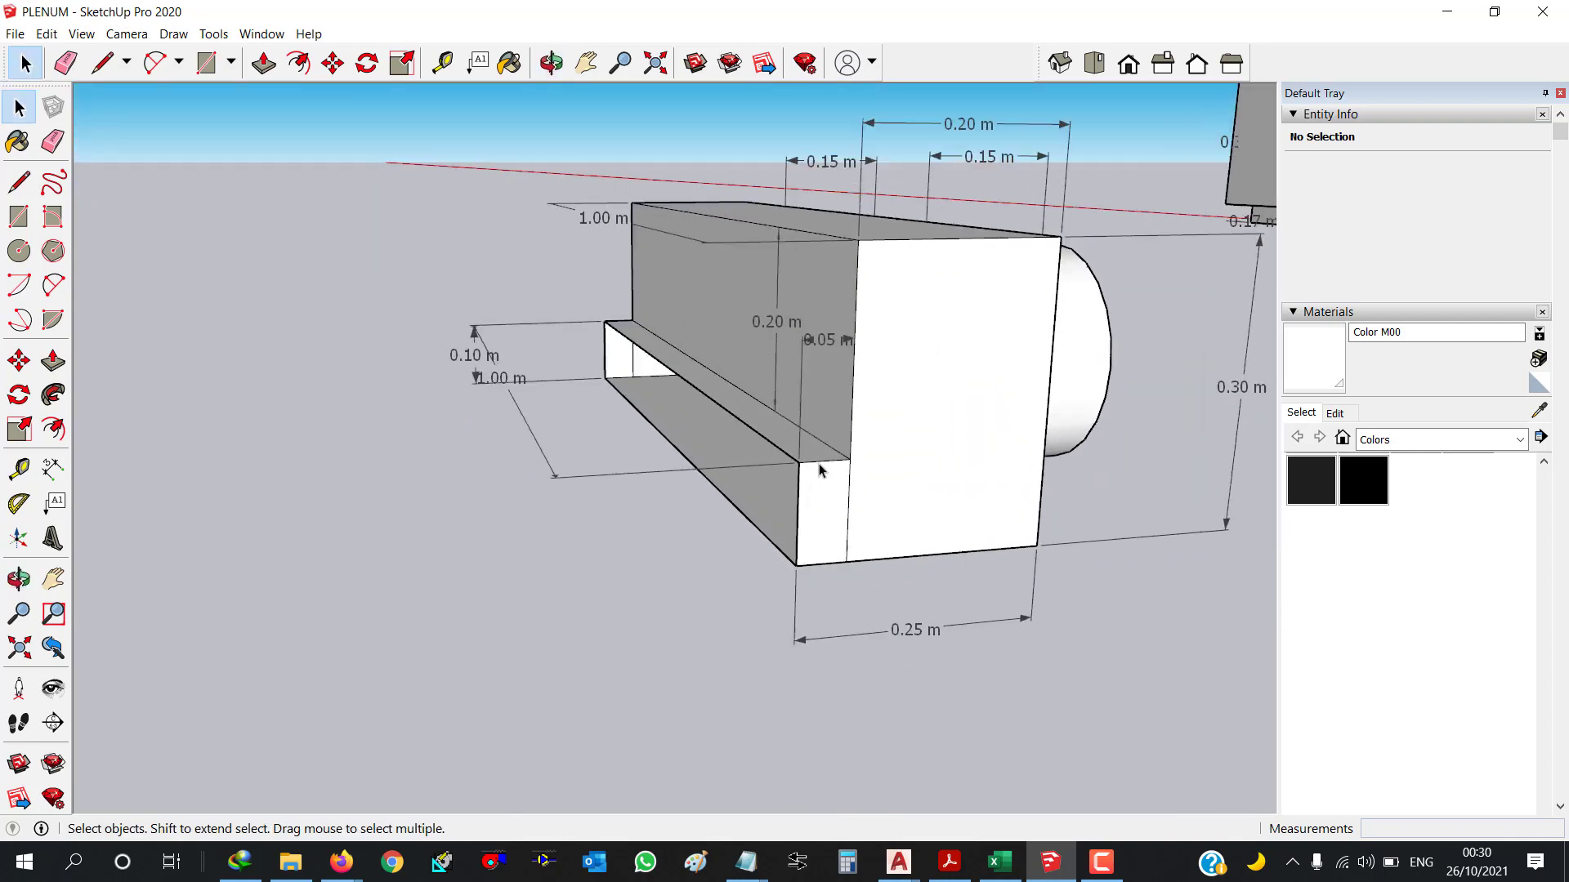
pyautogui.scroll(3, 825, 570)
pyautogui.click(821, 615)
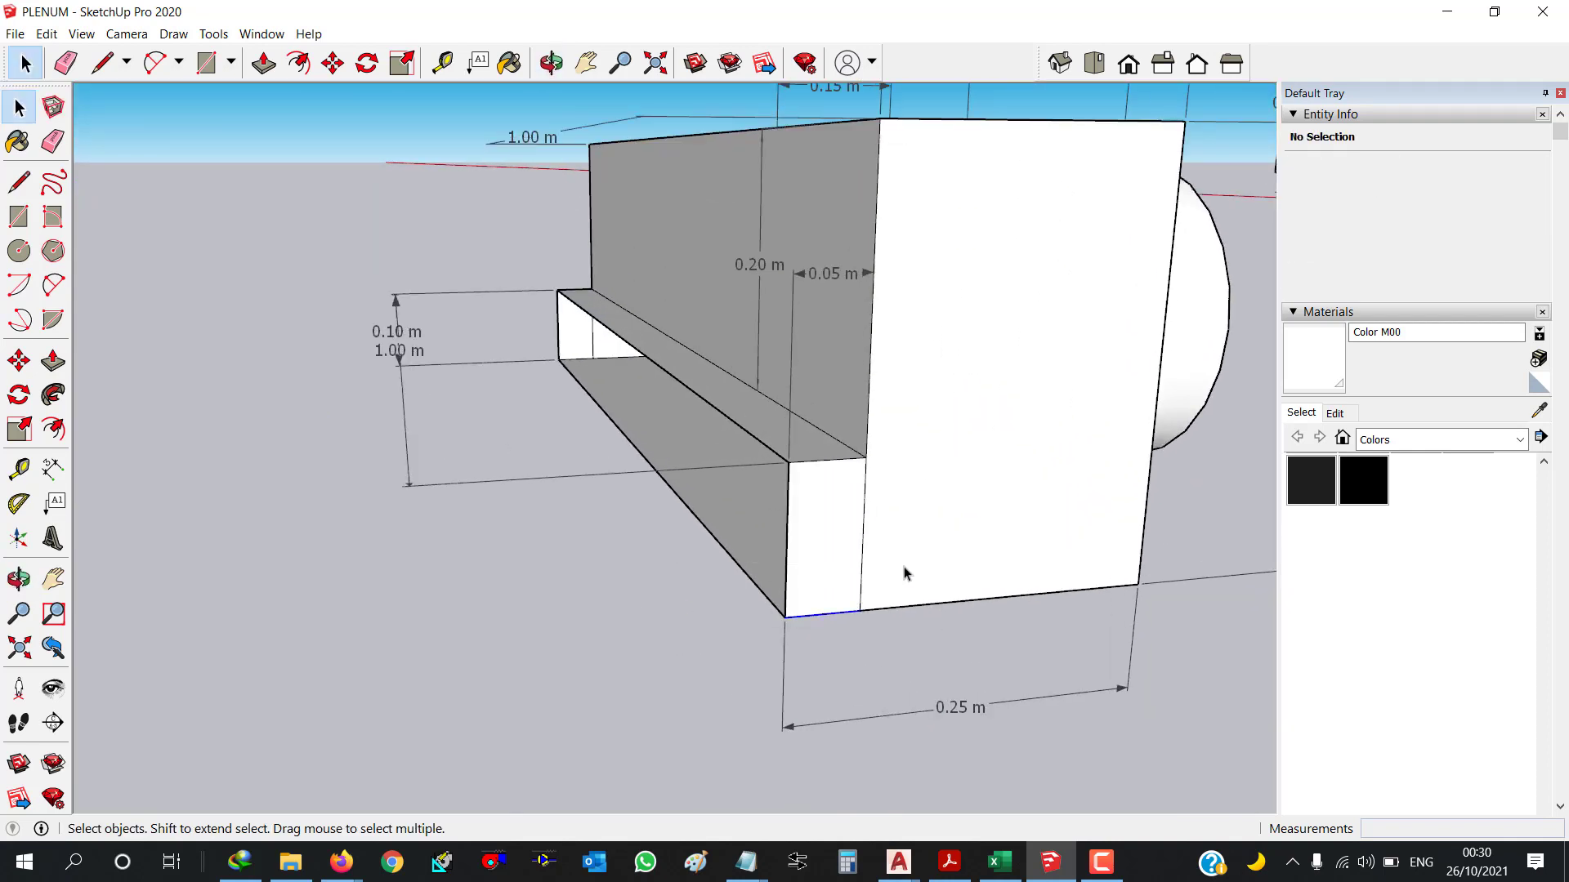
# Inspect the 0.05 m dimension, the lower front face, and the ledge's top and end faces
pyautogui.moveTo(783, 439); pyautogui.dragTo(799, 384)
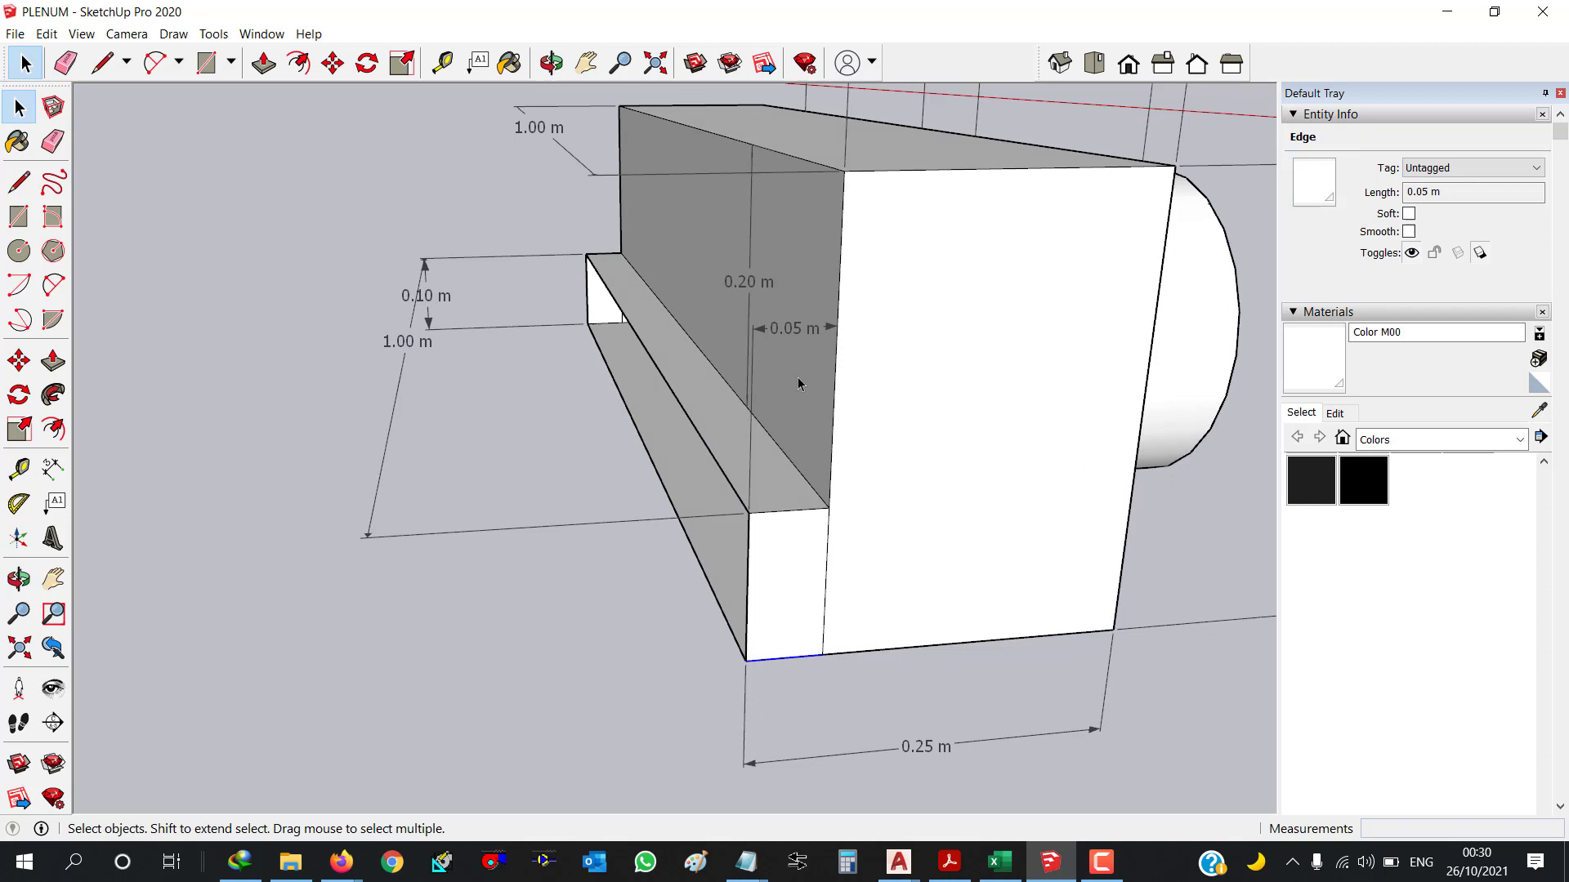
pyautogui.click(793, 331)
pyautogui.moveTo(665, 659); pyautogui.dragTo(844, 479)
pyautogui.doubleClick(800, 549)
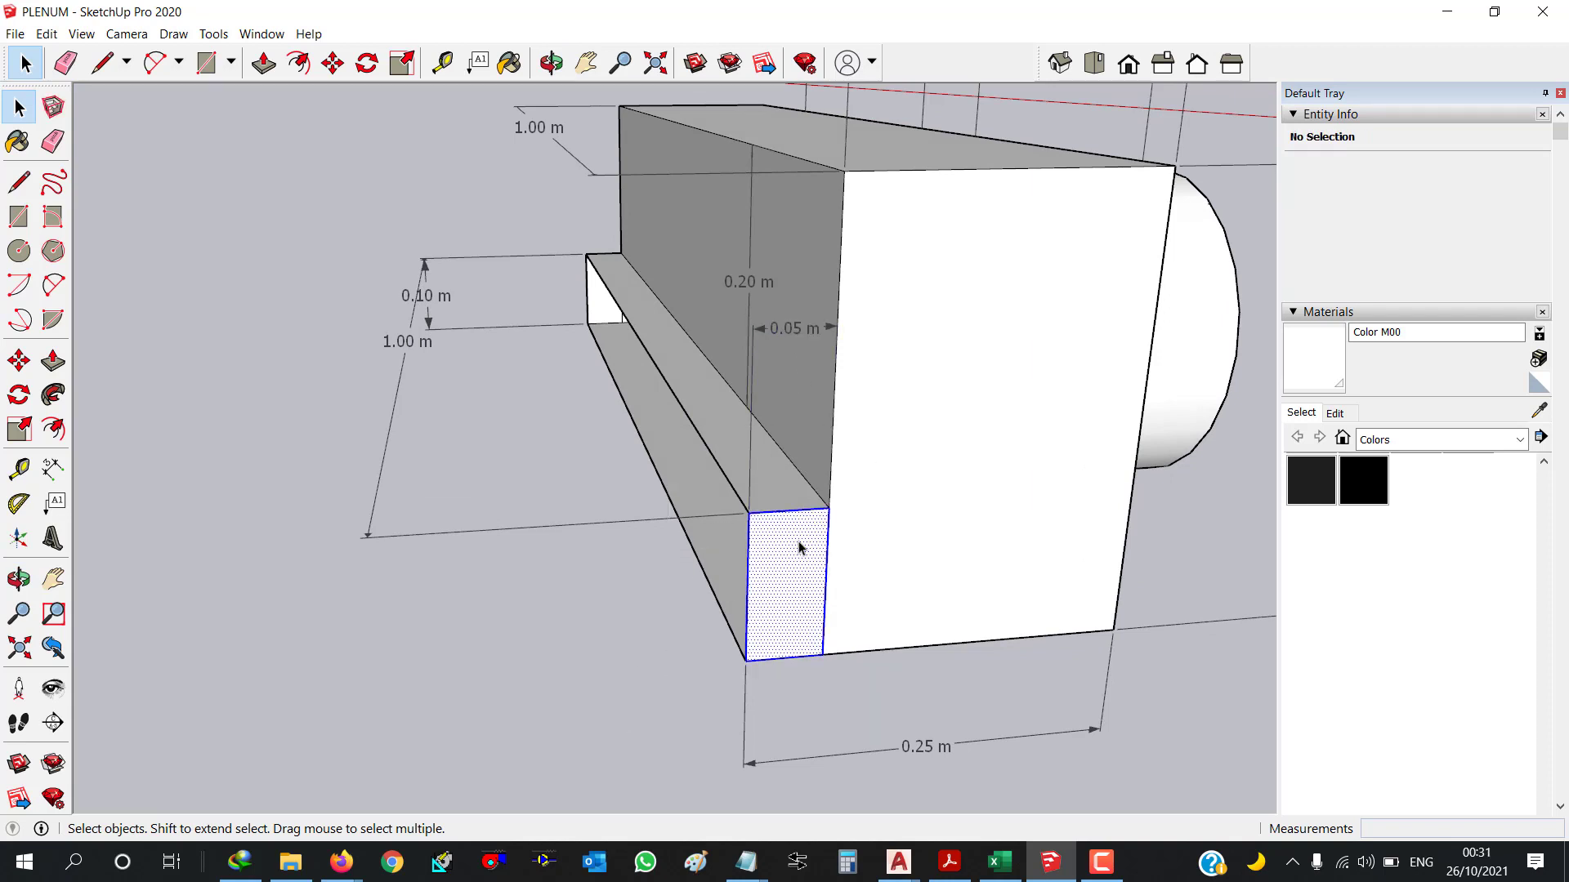
pyautogui.click(652, 632)
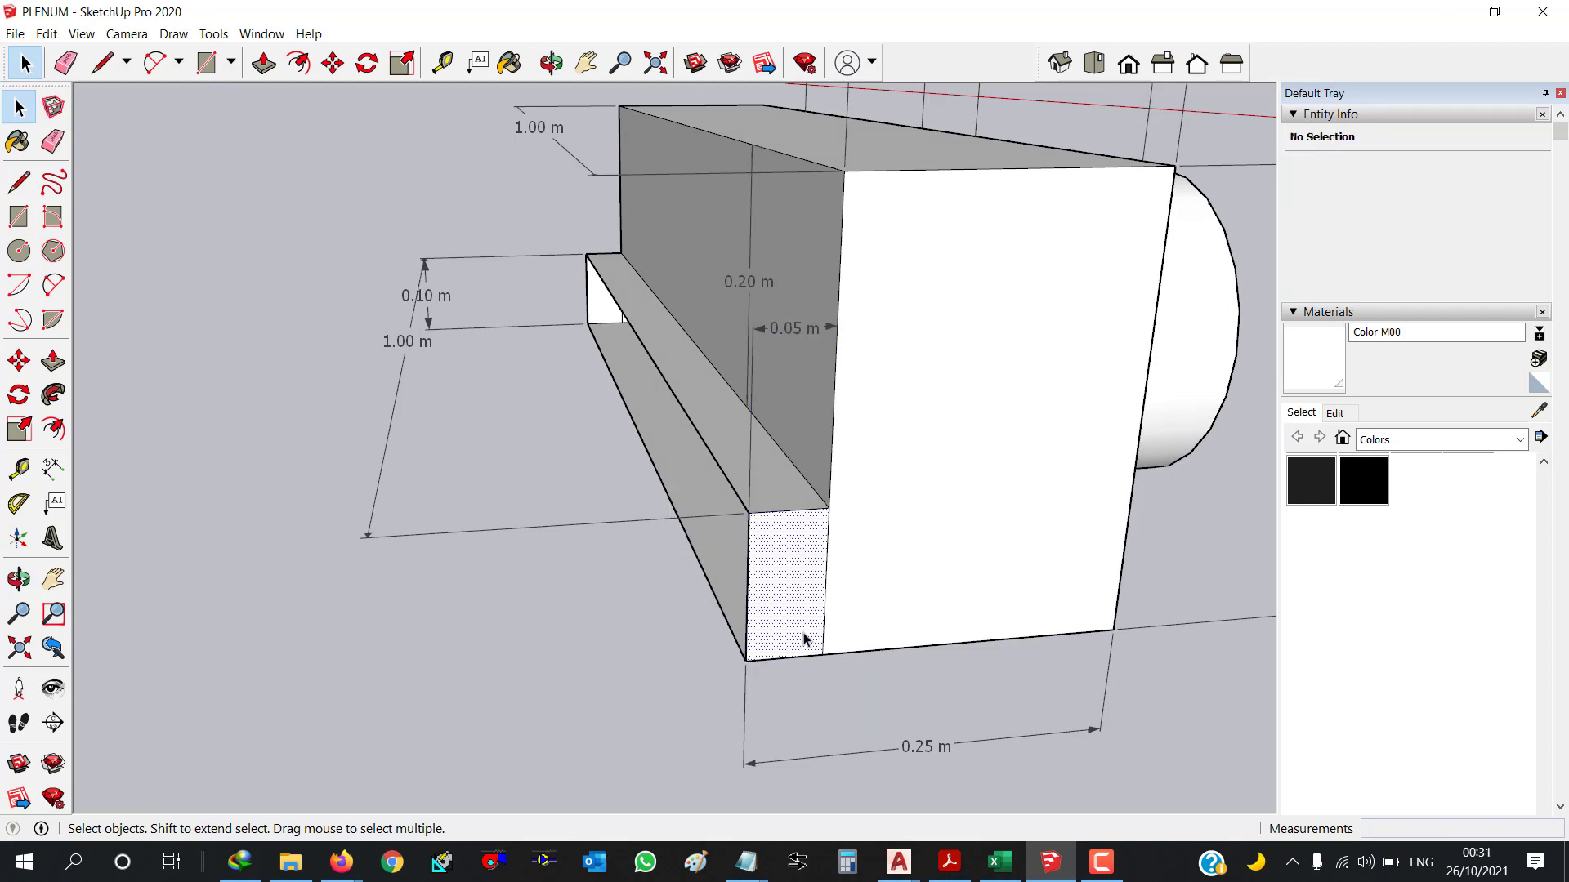
pyautogui.click(753, 474)
pyautogui.moveTo(754, 474); pyautogui.dragTo(531, 309)
pyautogui.click(501, 307)
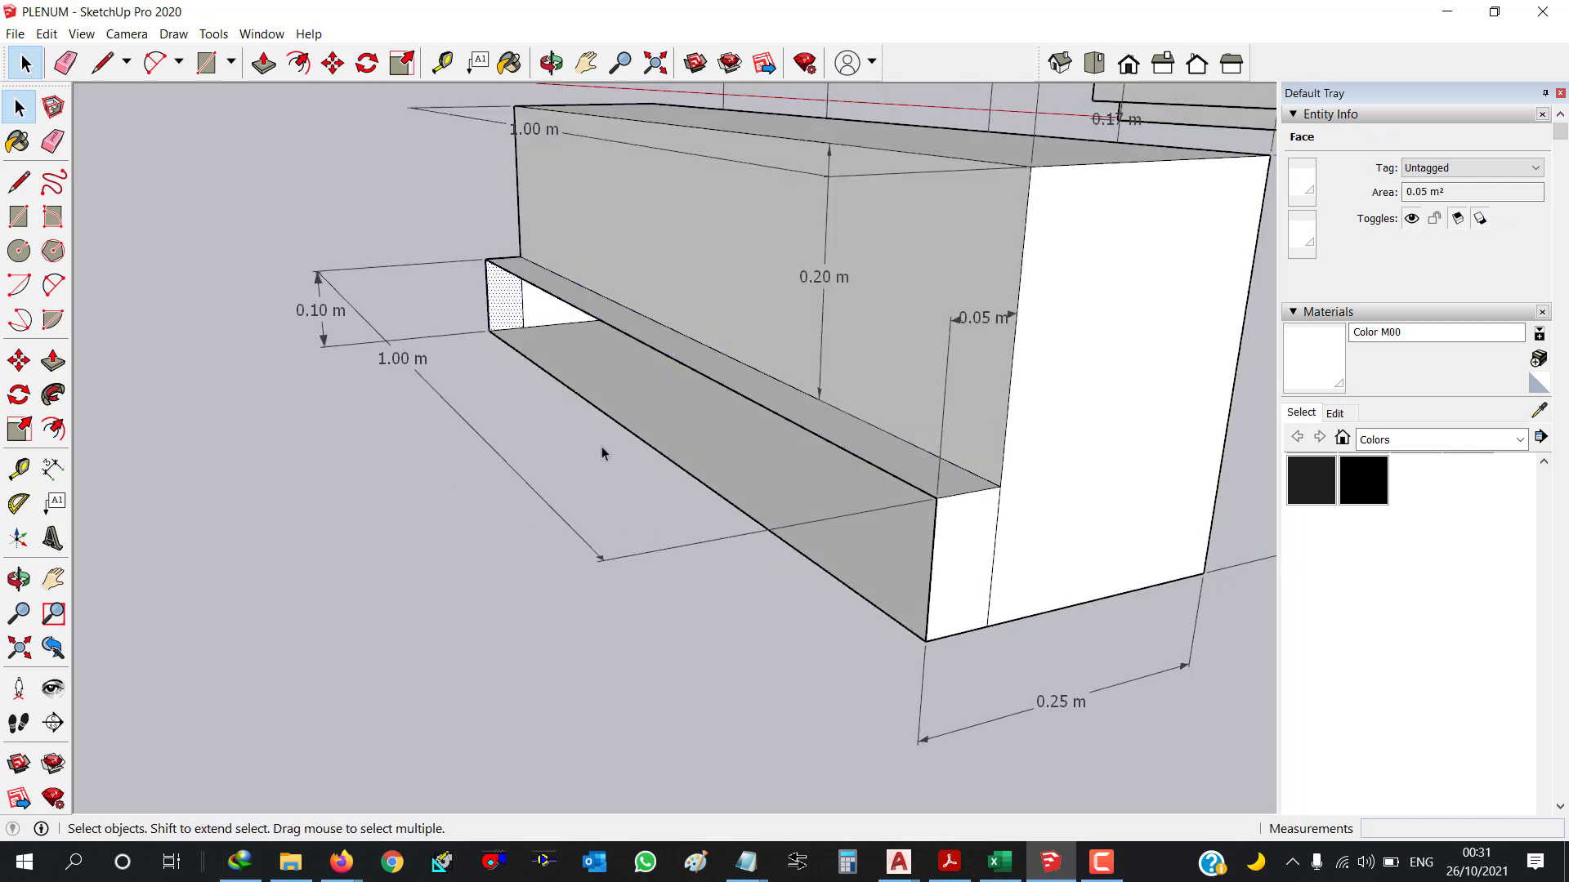
# Read the areas of the box's top, front and side faces and its edge lengths
pyautogui.moveTo(593, 598); pyautogui.dragTo(683, 423)
pyautogui.moveTo(790, 296)
pyautogui.mouseDown()
pyautogui.moveTo(799, 596)
pyautogui.moveTo(665, 620)
pyautogui.moveTo(861, 670)
pyautogui.mouseUp()
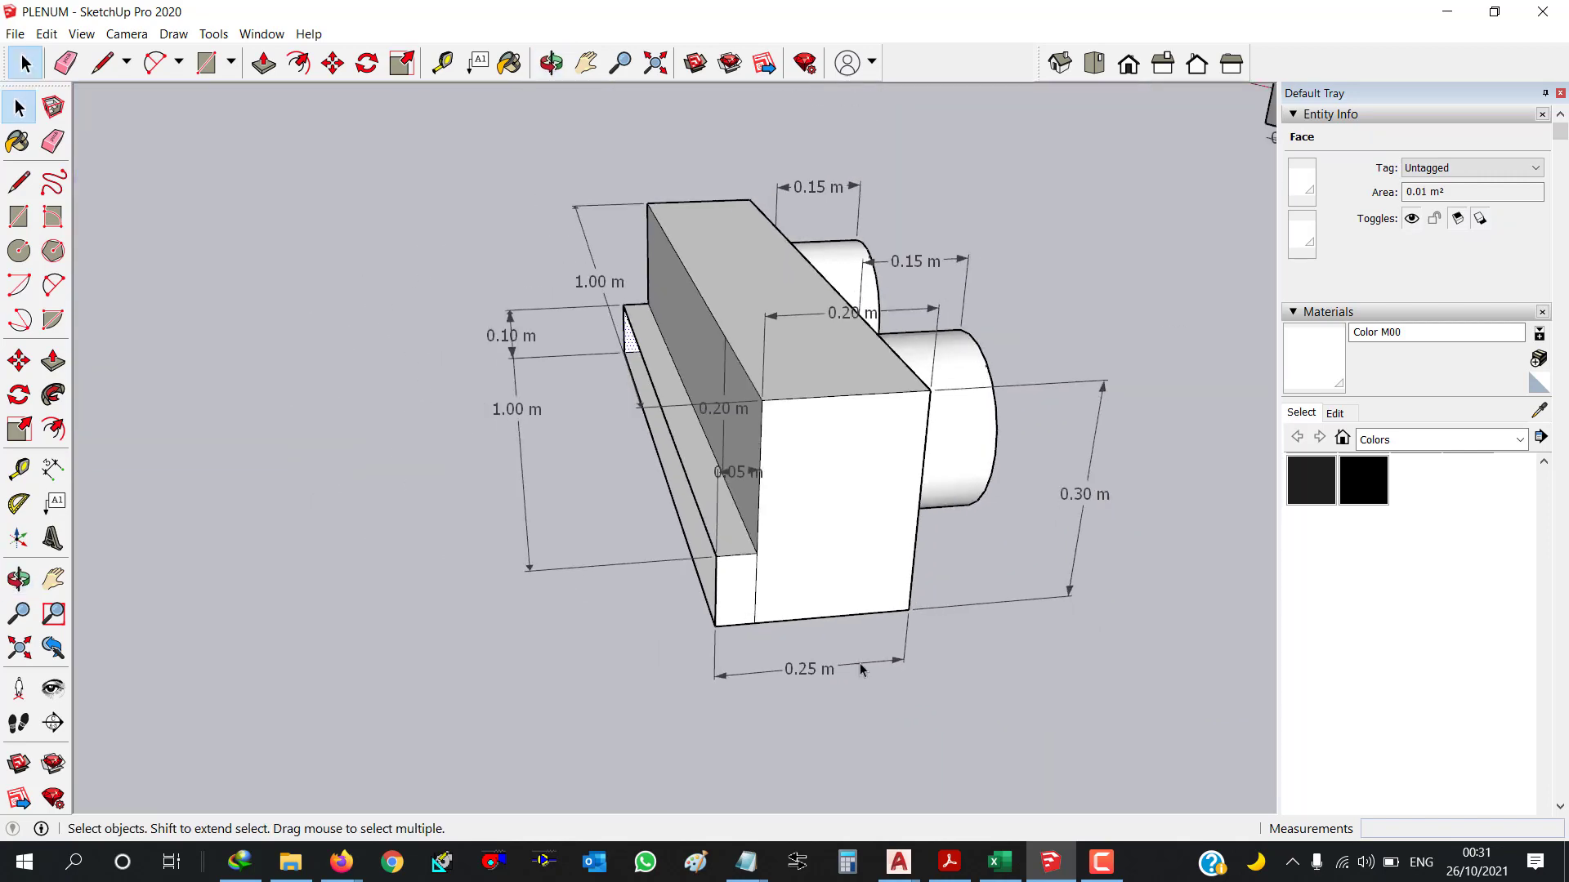
pyautogui.click(833, 394)
pyautogui.click(816, 423)
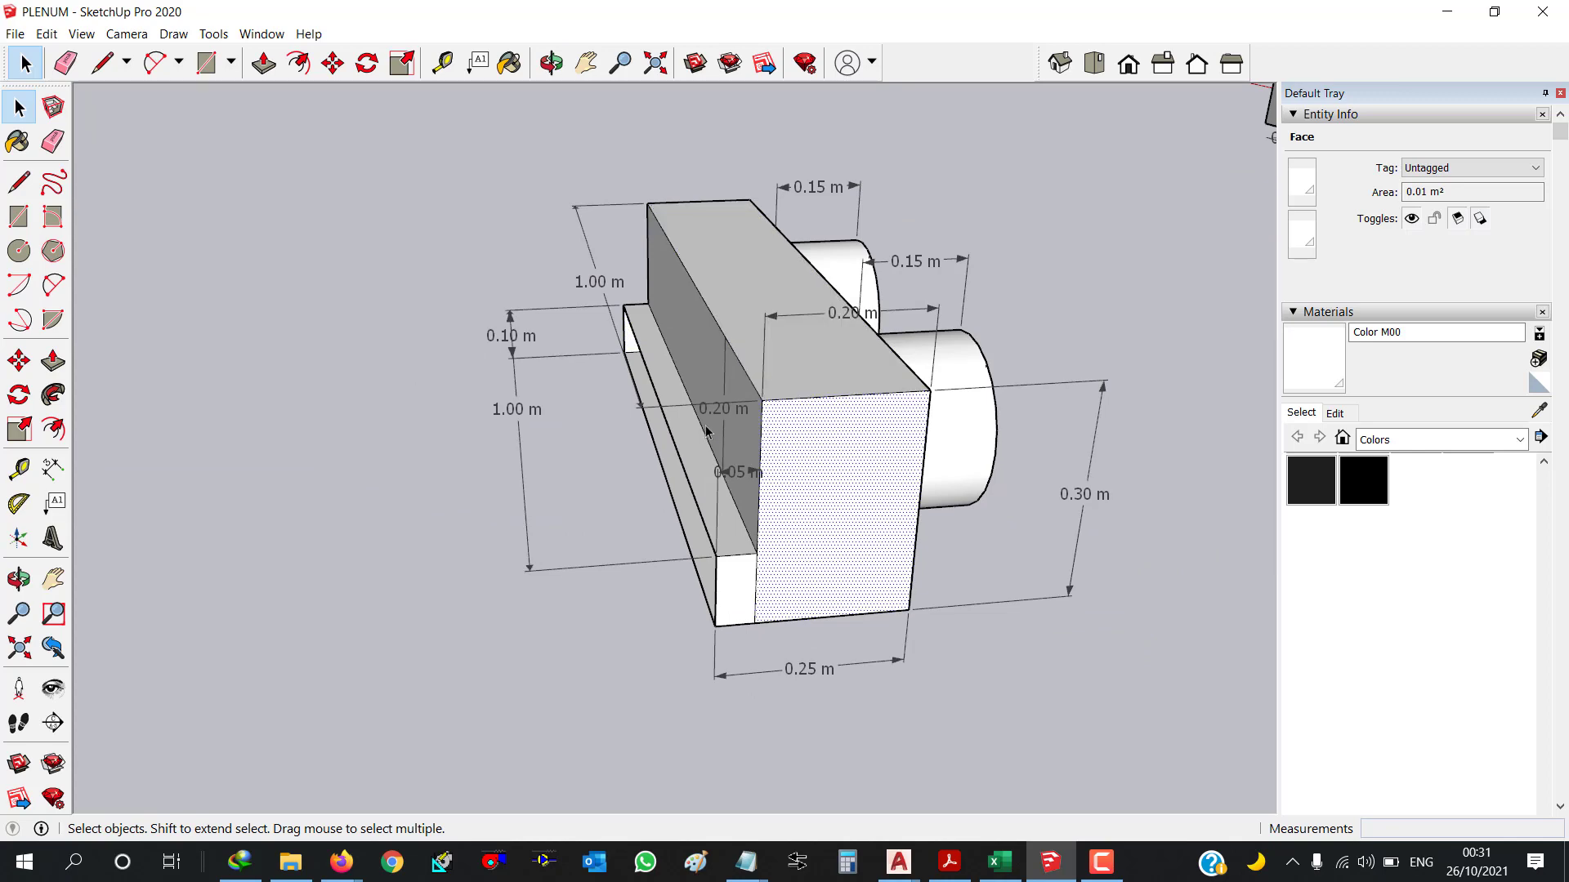
pyautogui.click(670, 357)
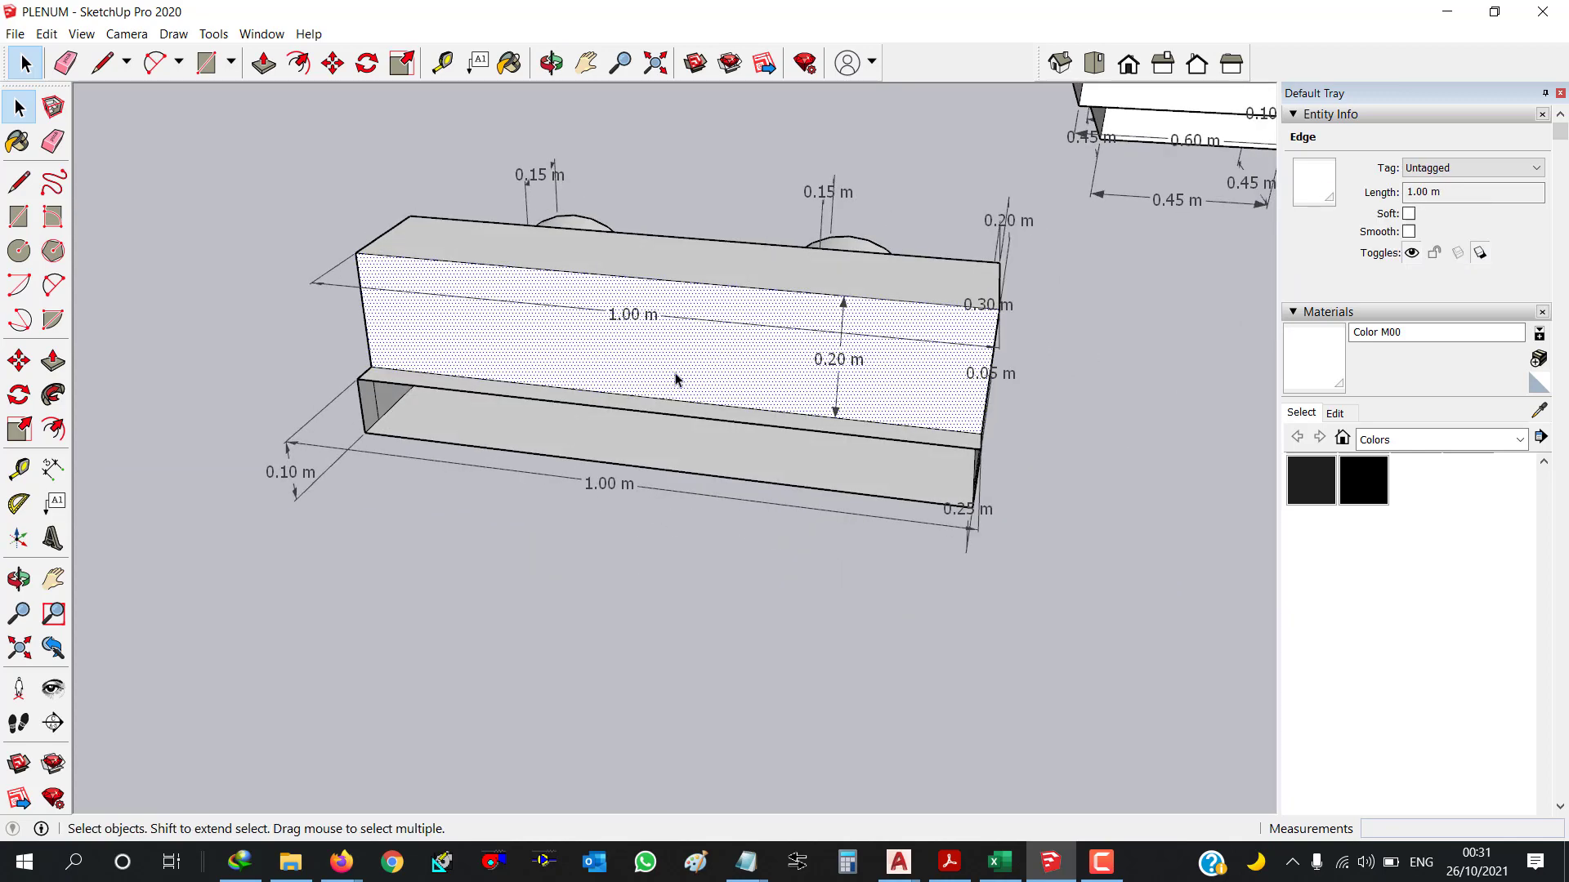
pyautogui.moveTo(670, 357)
pyautogui.mouseDown()
pyautogui.moveTo(368, 370)
pyautogui.moveTo(714, 310)
pyautogui.mouseUp()
pyautogui.click(715, 310)
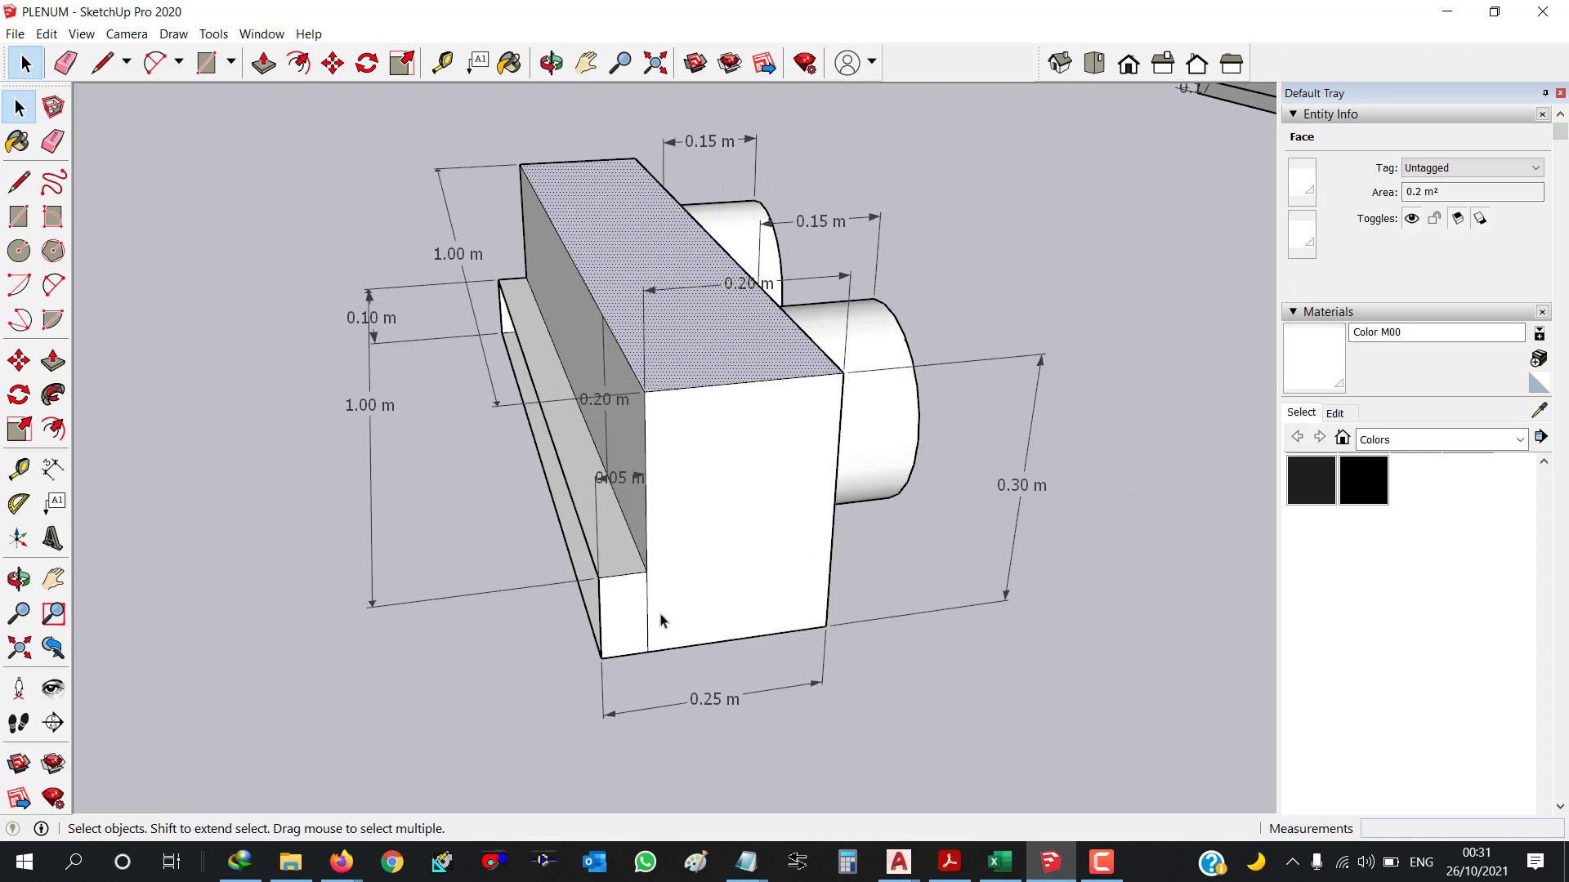
pyautogui.click(755, 384)
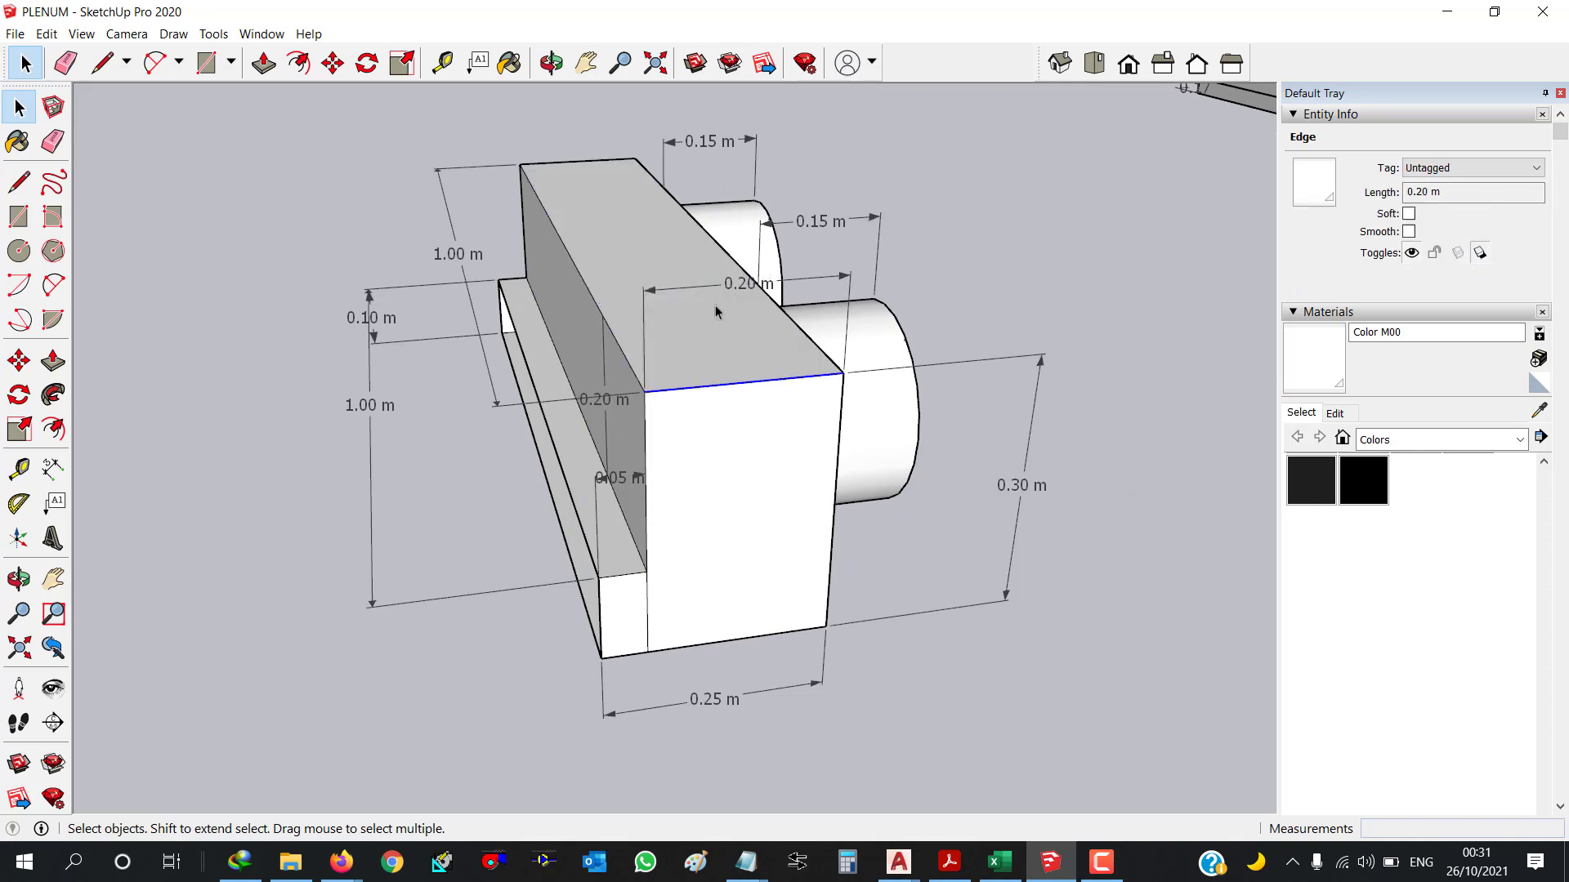
pyautogui.click(834, 539)
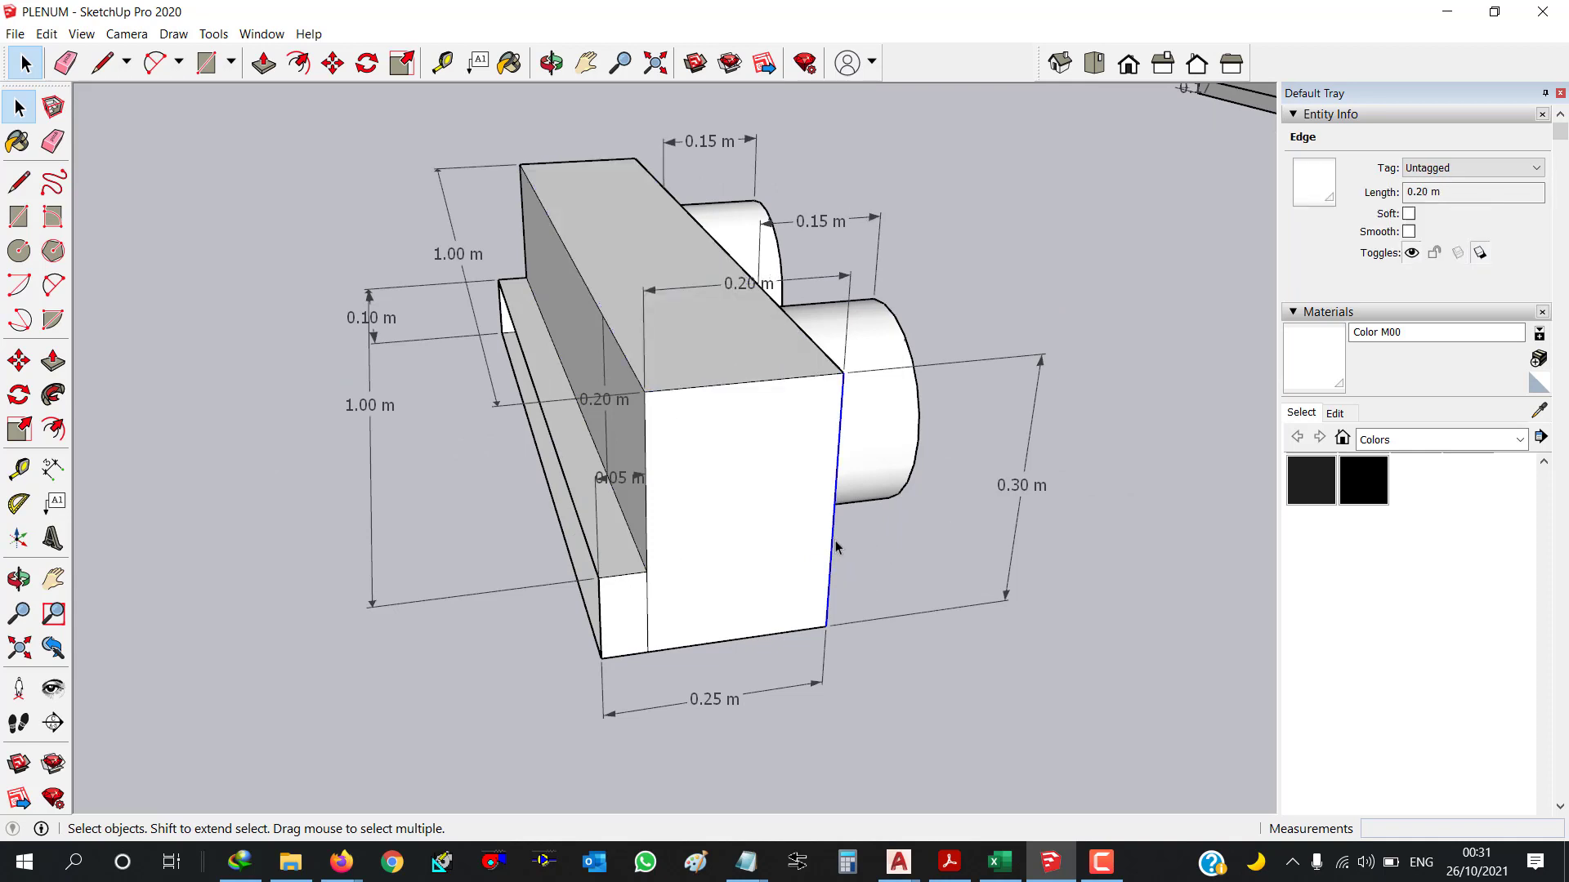
# View the collars from the side and check the DIA 0.25 m and 0.30 m height dimensions
pyautogui.moveTo(958, 448); pyautogui.dragTo(635, 411)
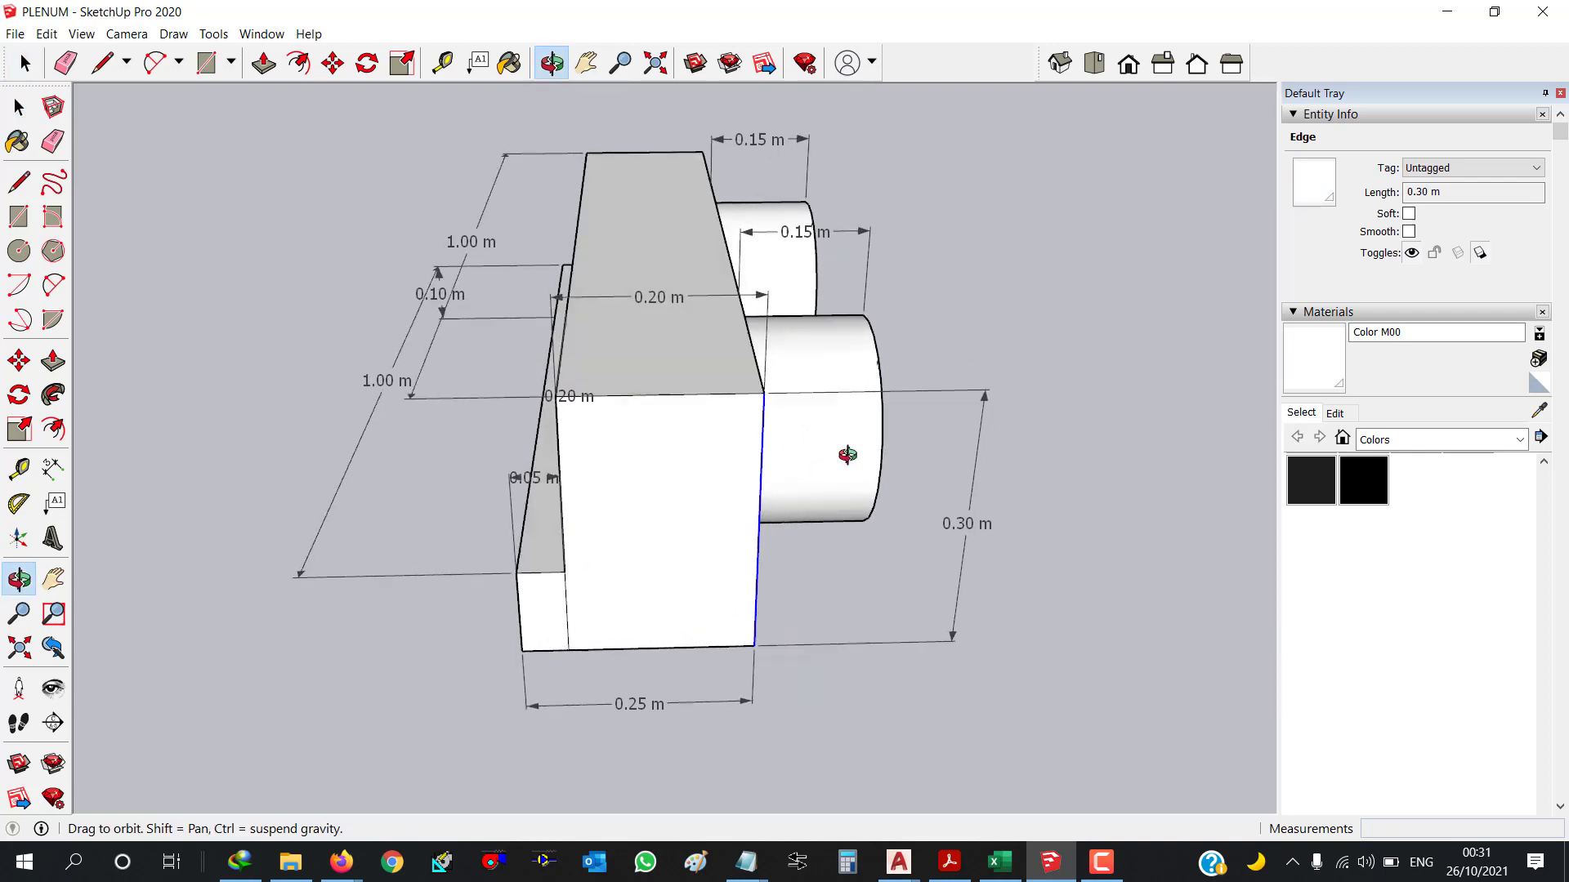
pyautogui.moveTo(860, 616); pyautogui.dragTo(688, 629)
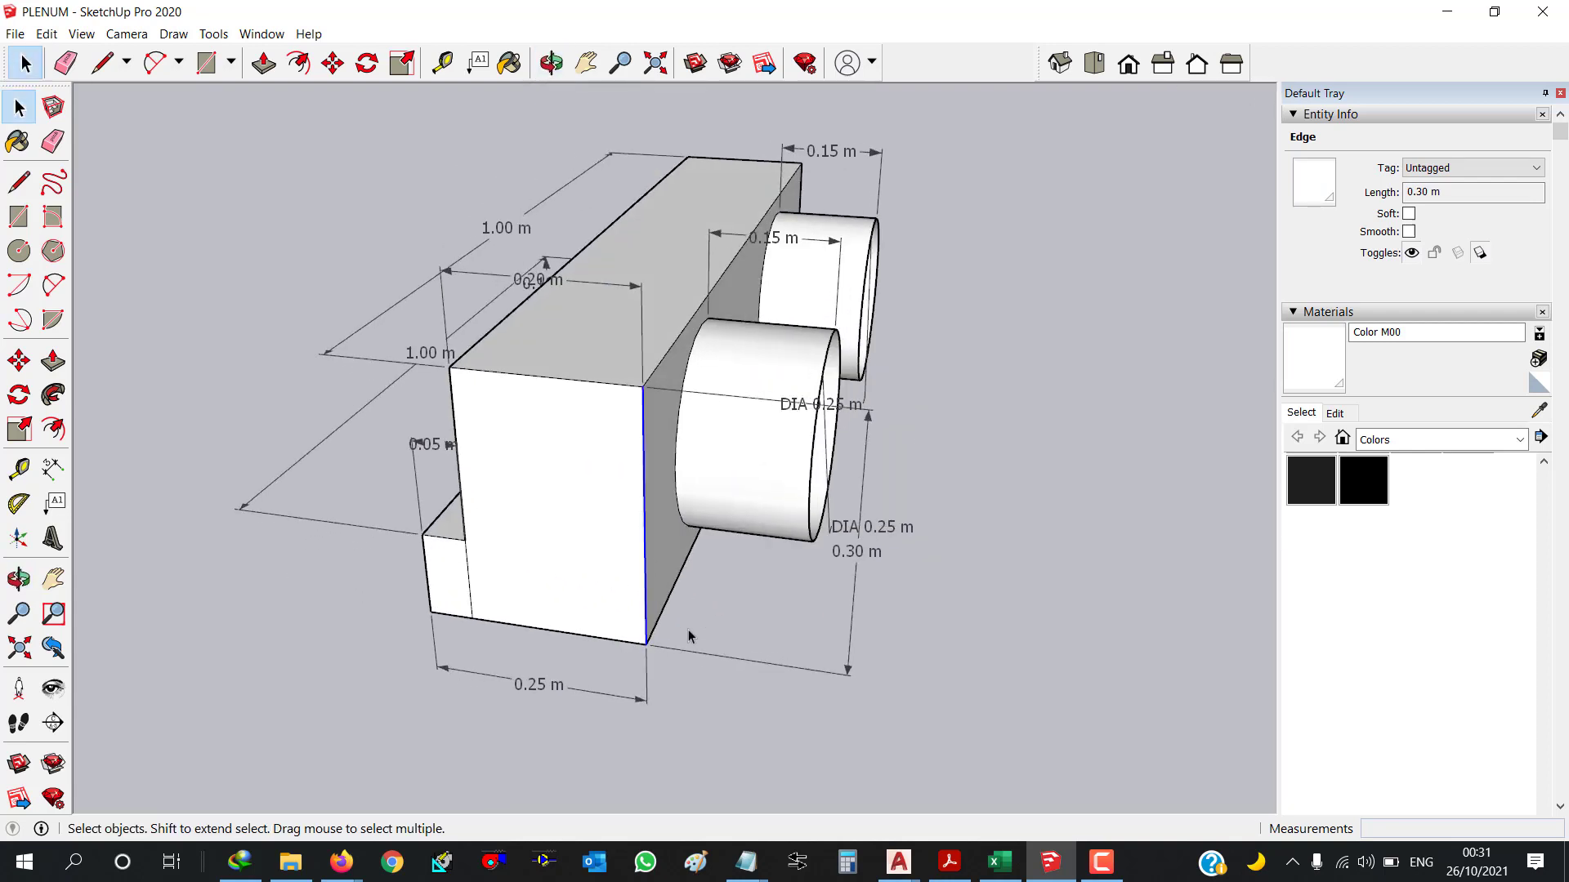
pyautogui.moveTo(822, 553)
pyautogui.mouseDown()
pyautogui.moveTo(794, 489)
pyautogui.moveTo(712, 558)
pyautogui.mouseUp()
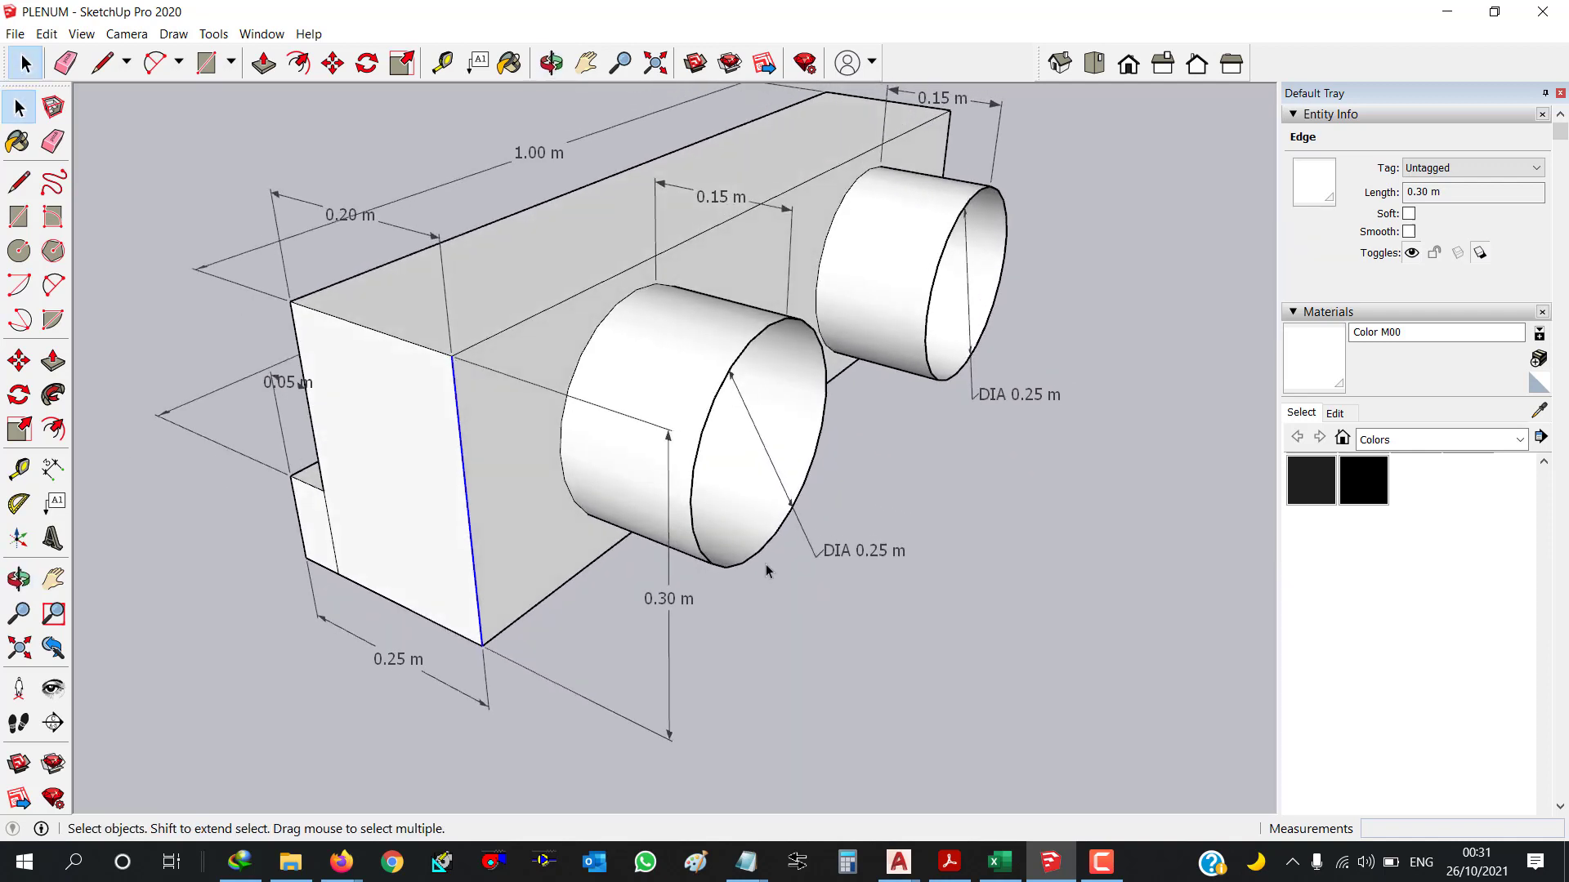
pyautogui.click(834, 550)
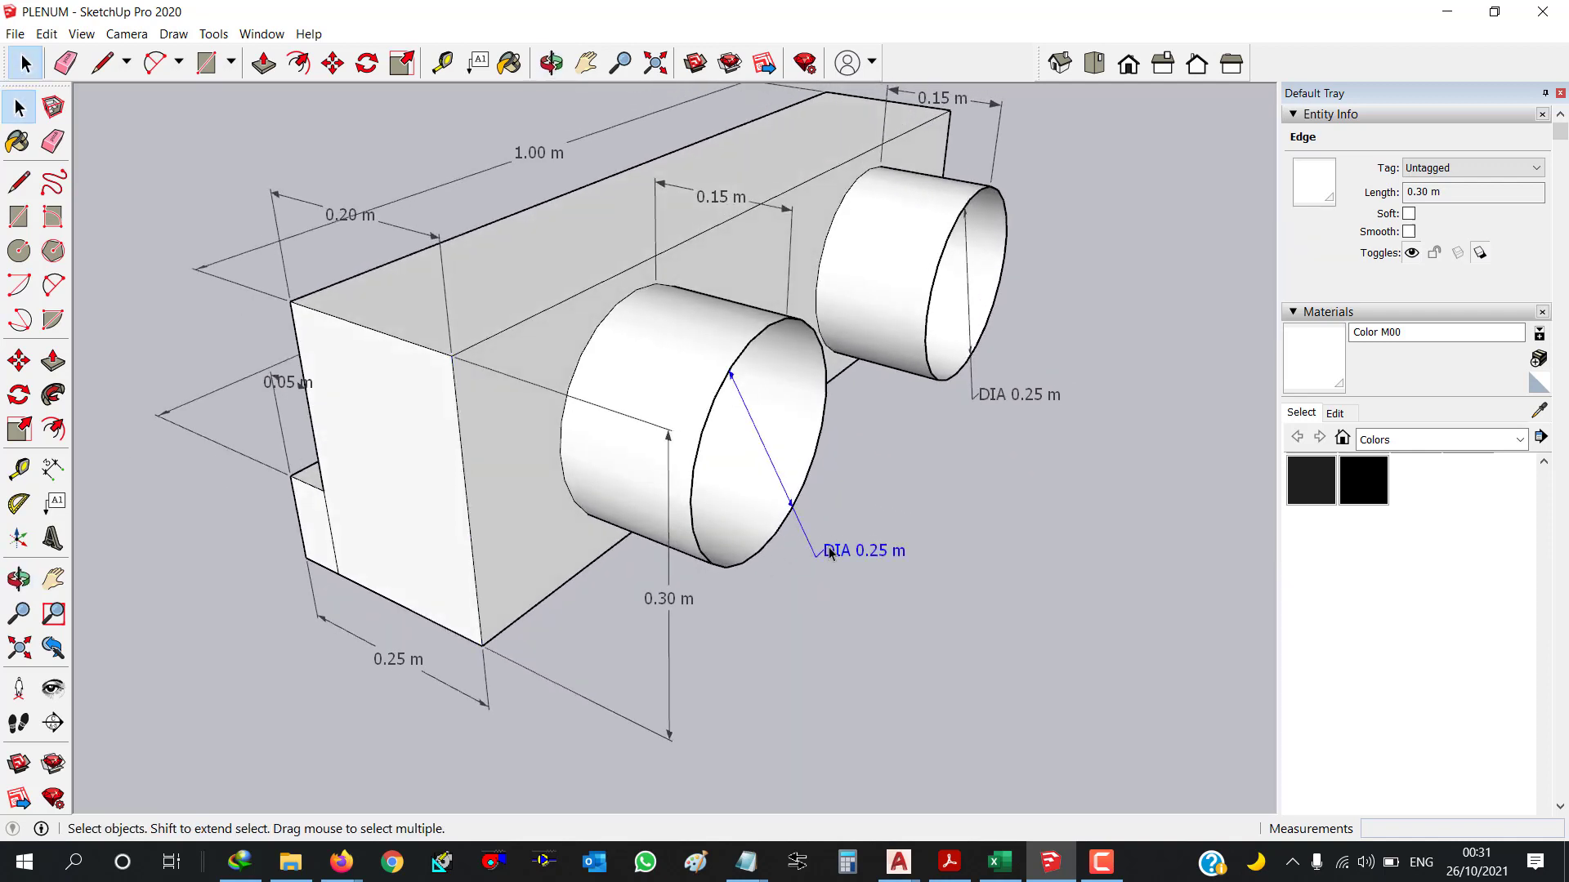
pyautogui.click(674, 599)
# View the top and collars, and read the areas of the box's front and top faces
pyautogui.moveTo(349, 532); pyautogui.dragTo(807, 291)
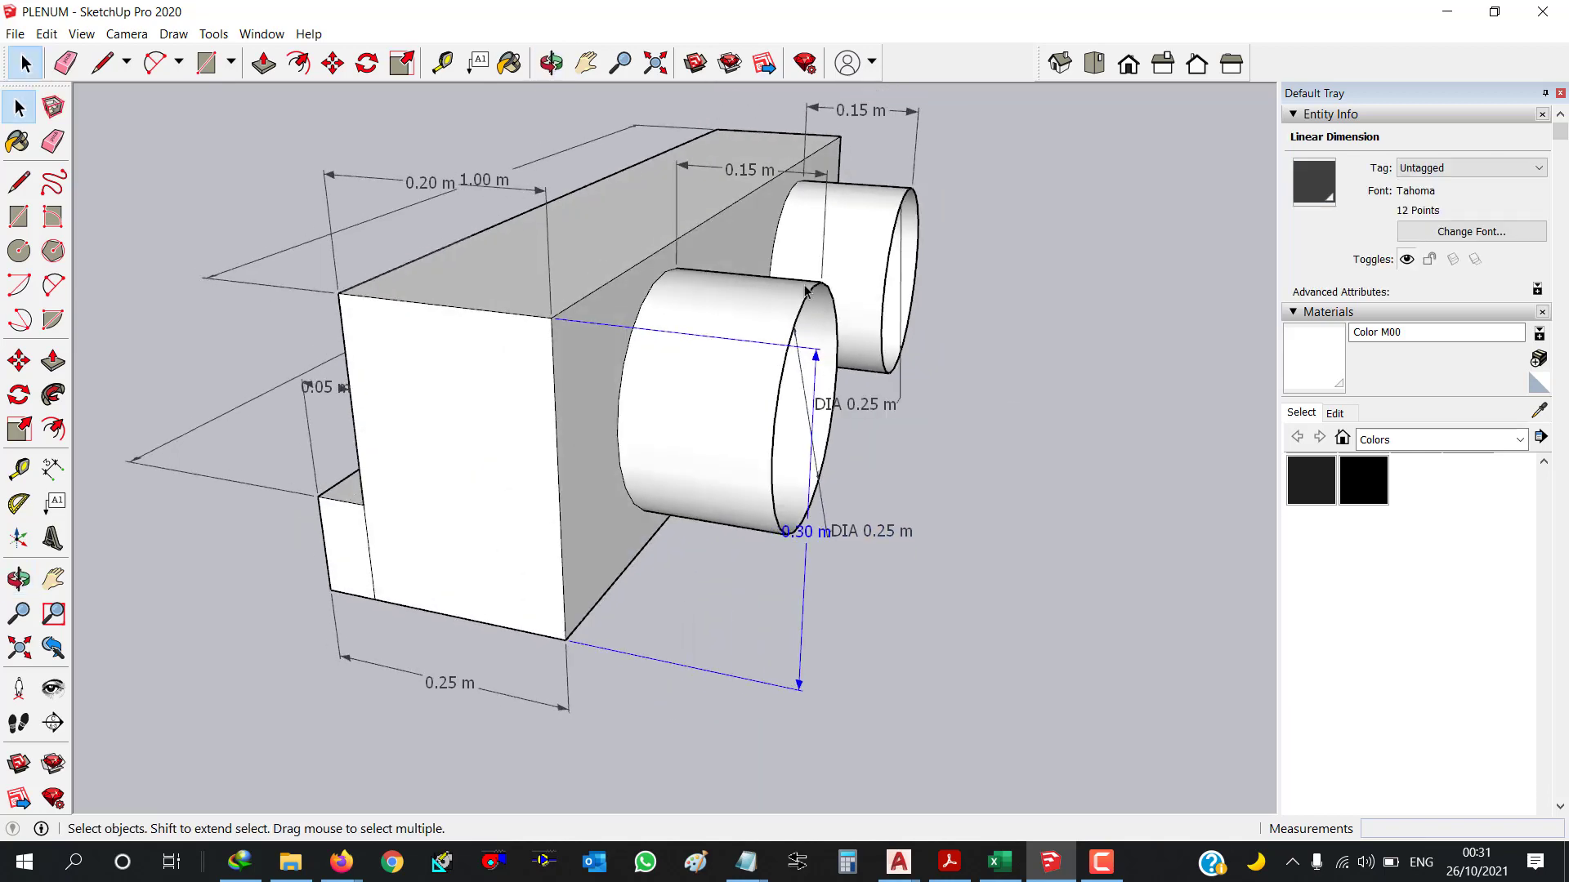
pyautogui.moveTo(409, 554)
pyautogui.mouseDown()
pyautogui.moveTo(543, 554)
pyautogui.moveTo(603, 484)
pyautogui.moveTo(536, 456)
pyautogui.mouseUp()
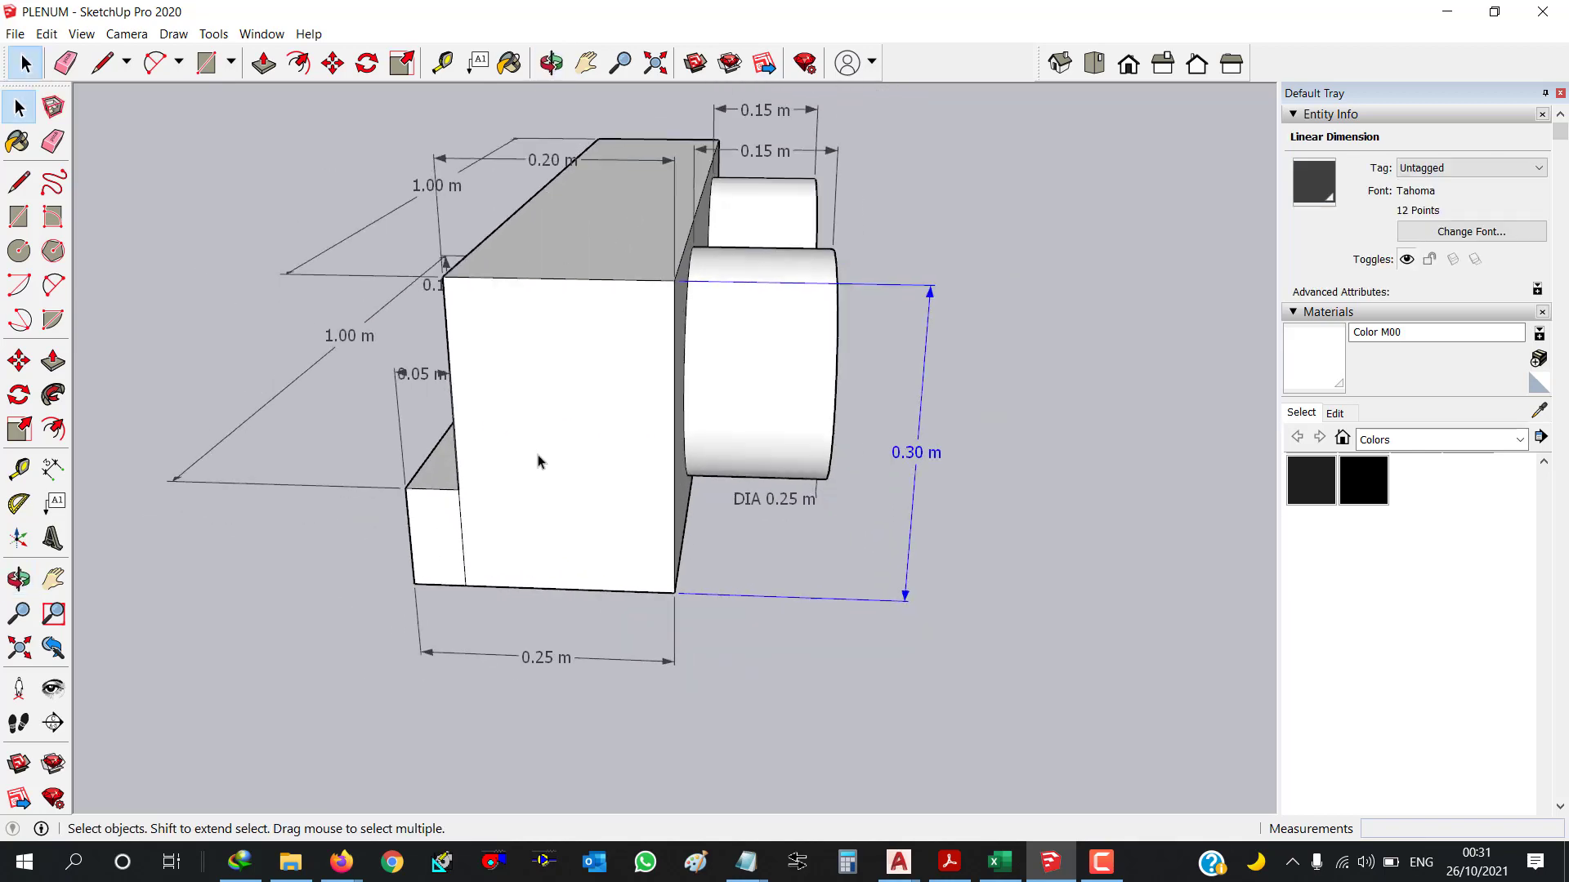
pyautogui.moveTo(455, 504); pyautogui.dragTo(557, 162)
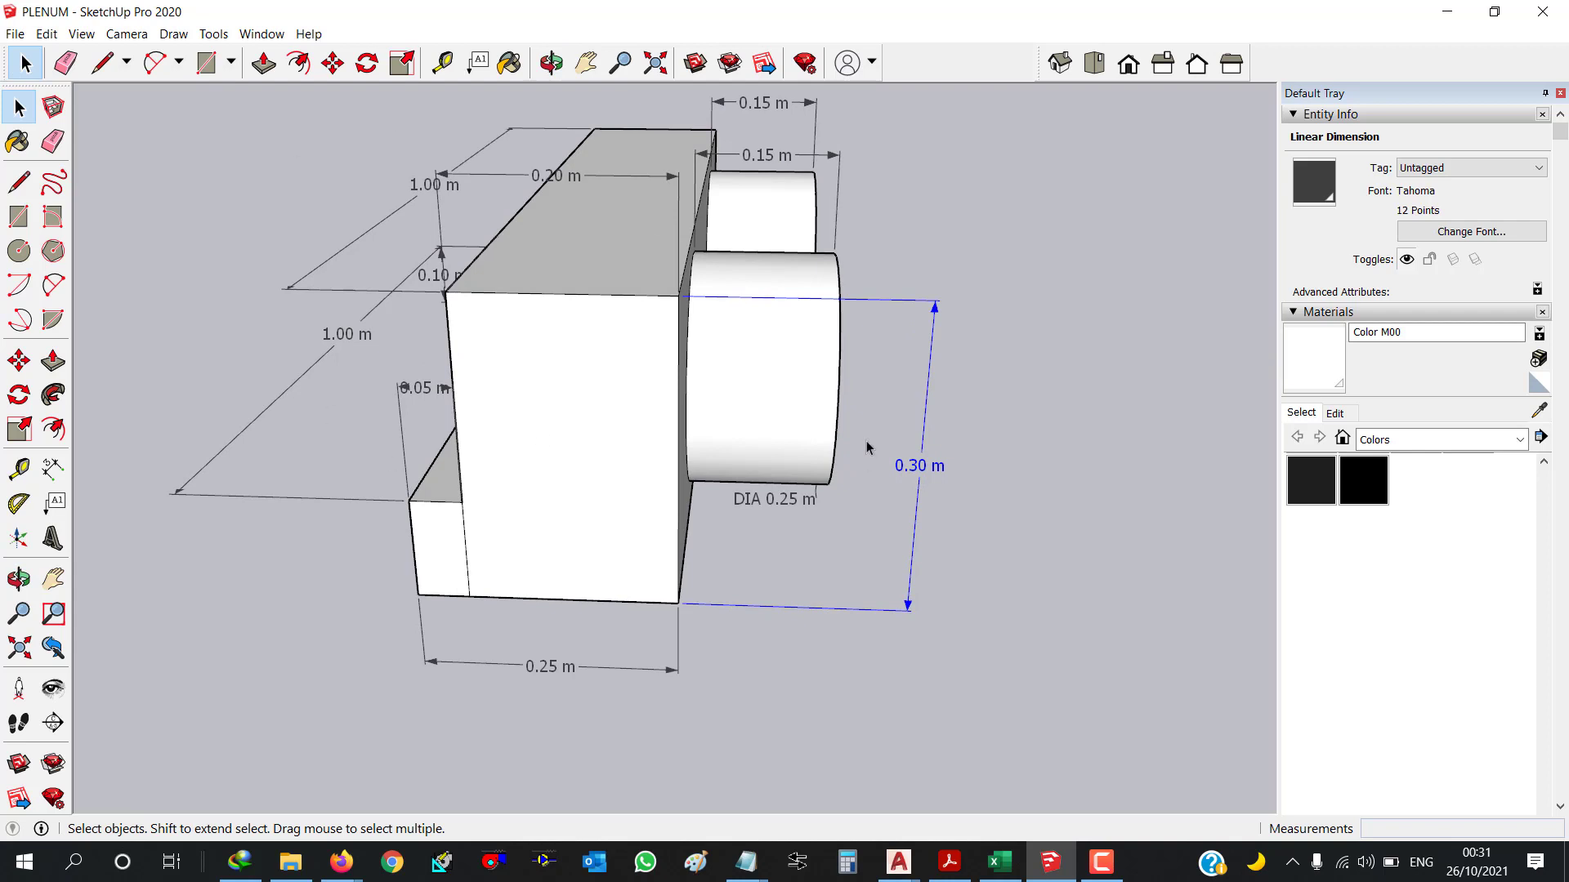
pyautogui.moveTo(845, 354); pyautogui.dragTo(709, 580)
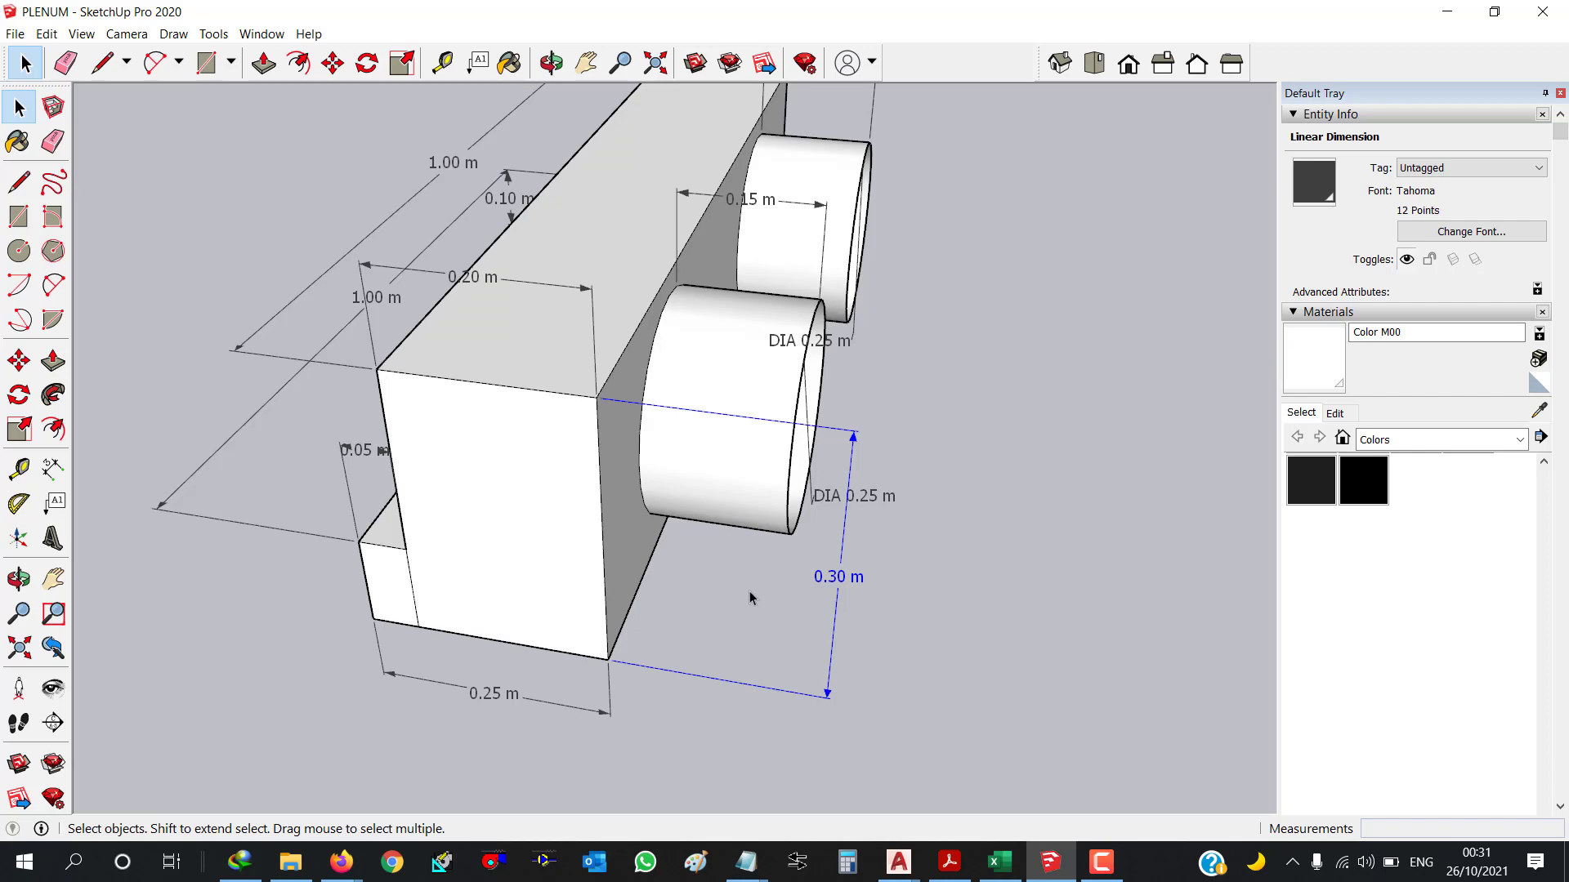
pyautogui.doubleClick(490, 567)
pyautogui.moveTo(491, 567); pyautogui.dragTo(688, 536)
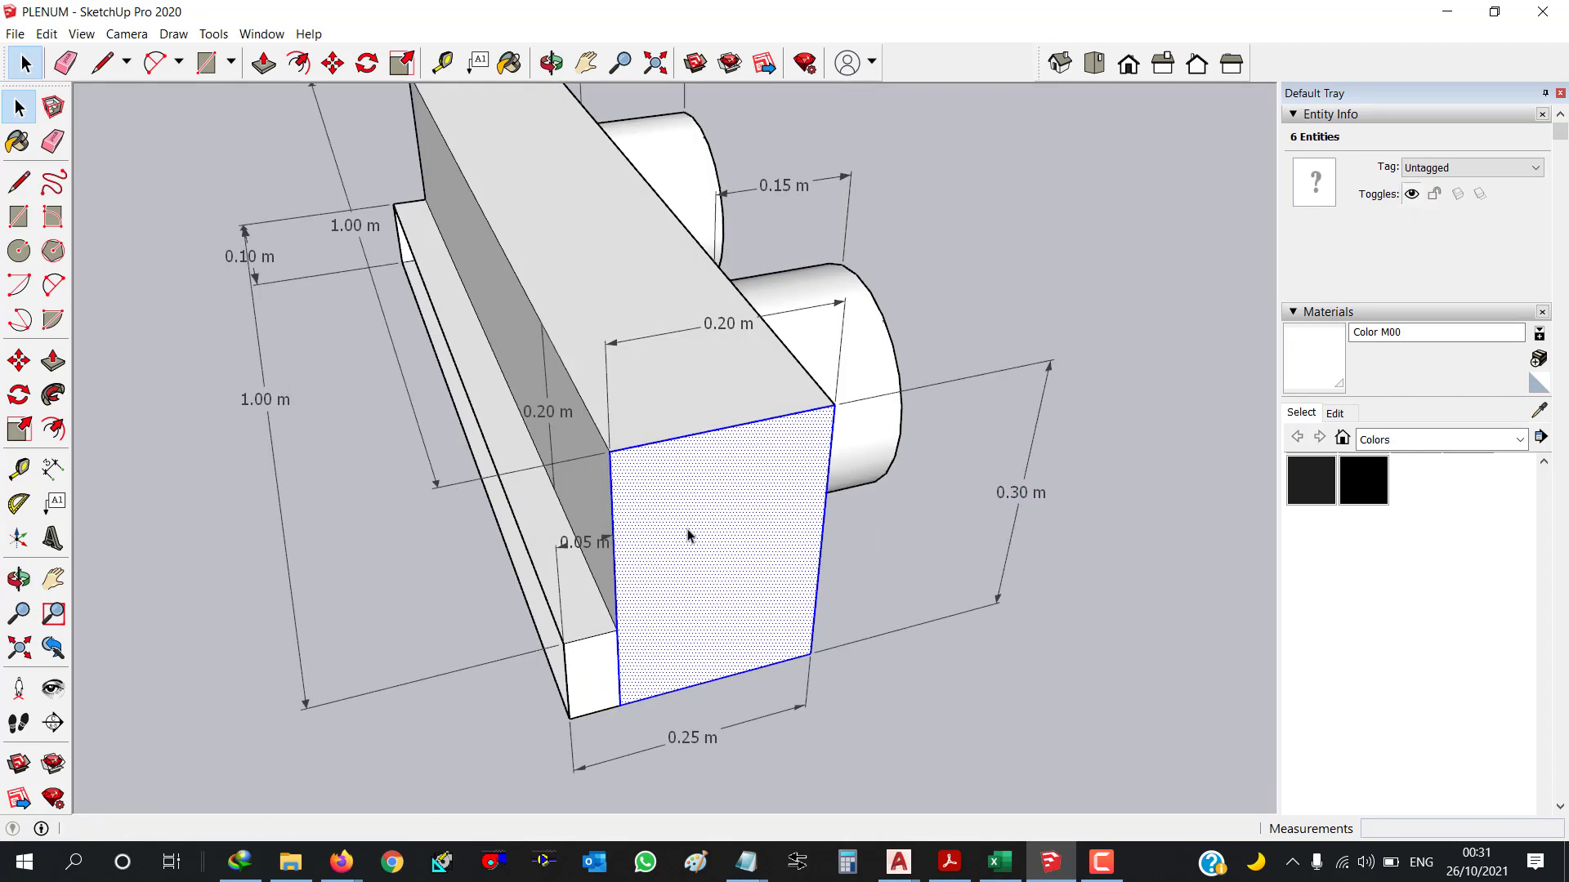
pyautogui.click(653, 270)
pyautogui.moveTo(733, 589); pyautogui.dragTo(532, 556)
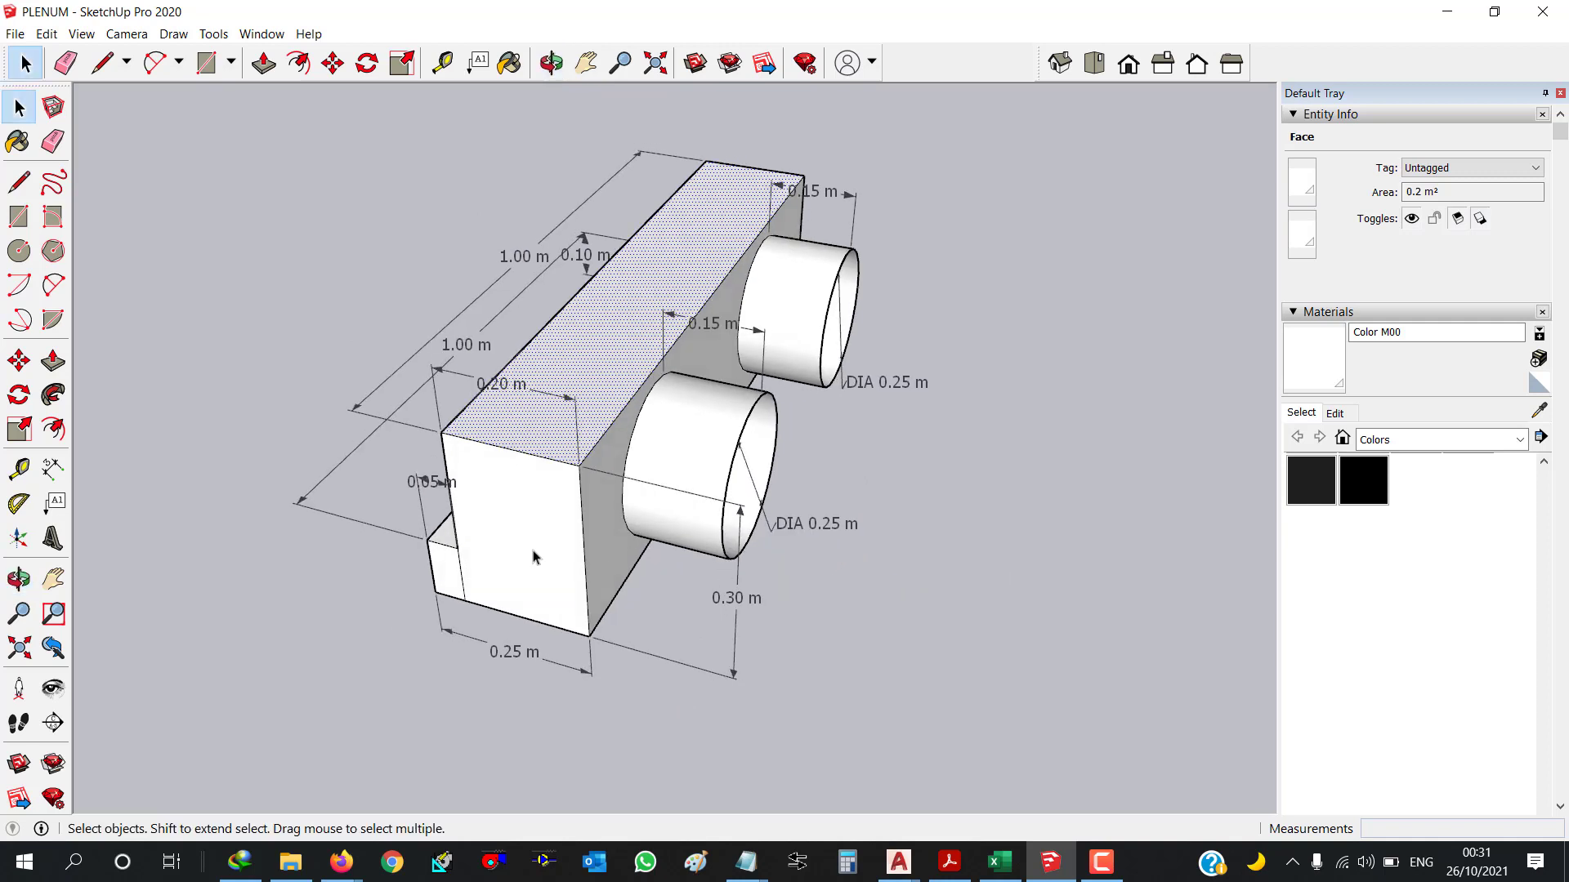
pyautogui.scroll(2, 533, 556)
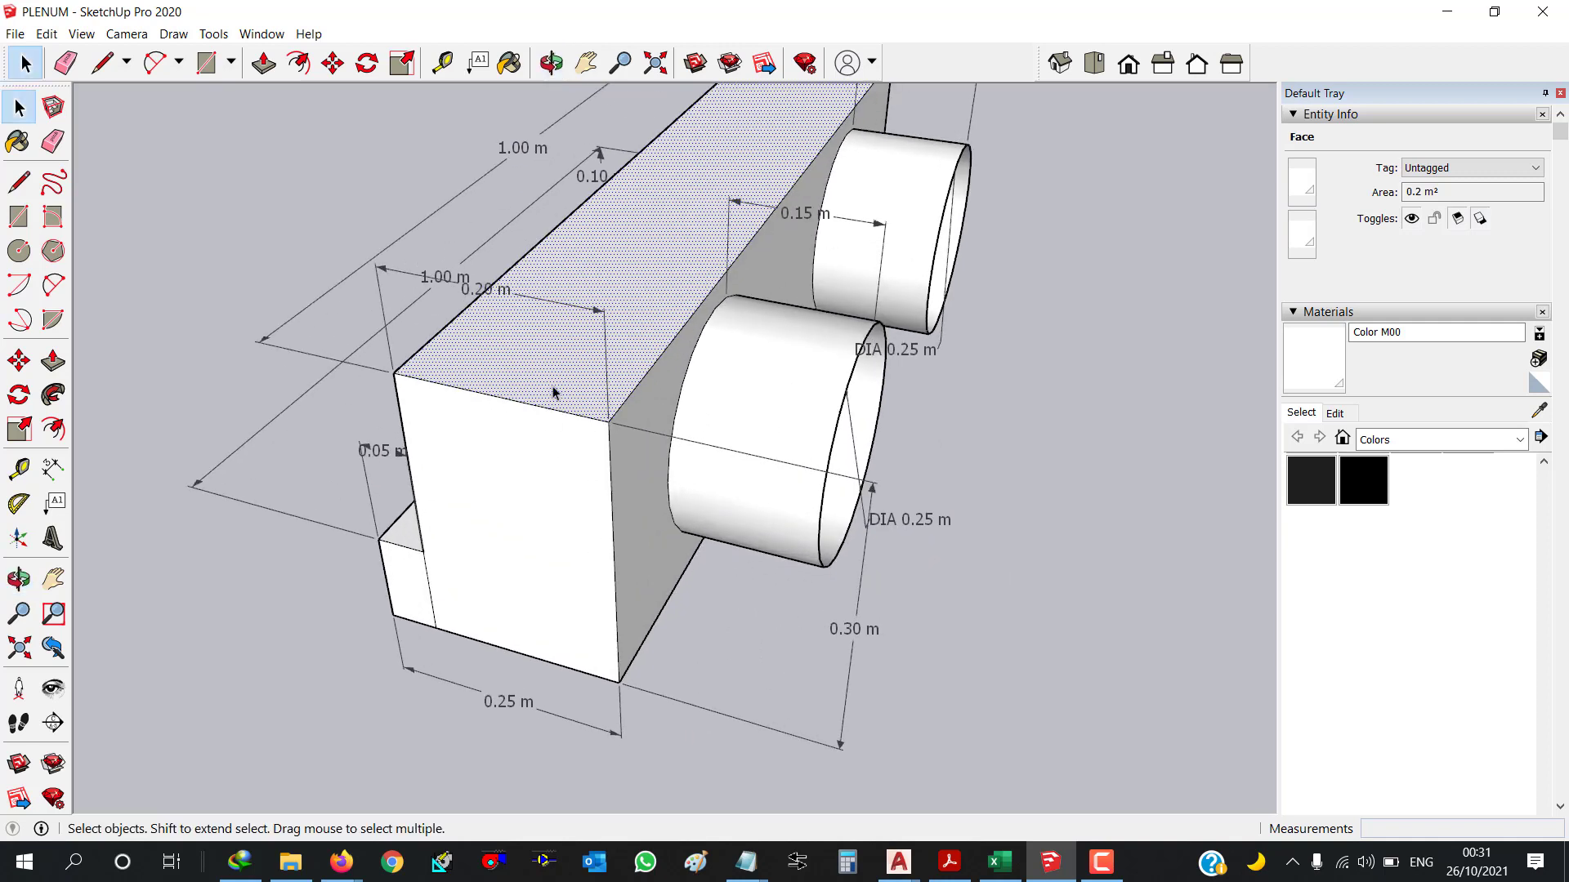
pyautogui.click(677, 601)
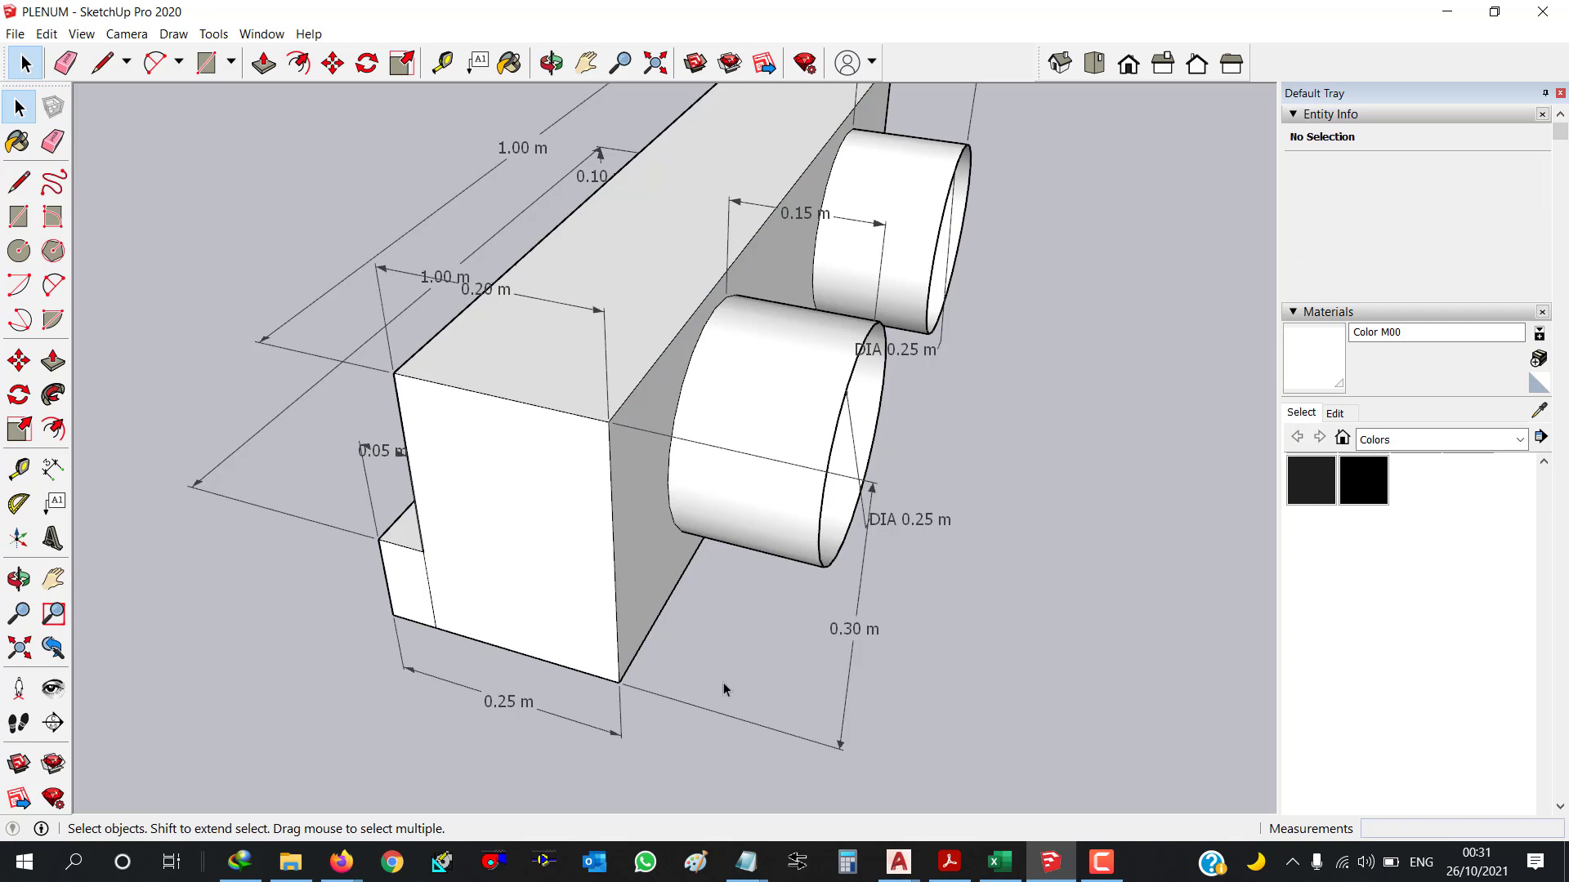
# Inspect the box's opposite side, its front face and the right-hand collar
pyautogui.moveTo(567, 719); pyautogui.dragTo(715, 699)
pyautogui.moveTo(459, 578)
pyautogui.mouseDown()
pyautogui.moveTo(616, 595)
pyautogui.moveTo(749, 560)
pyautogui.moveTo(739, 518)
pyautogui.moveTo(765, 532)
pyautogui.mouseUp()
pyautogui.moveTo(806, 433); pyautogui.dragTo(652, 424)
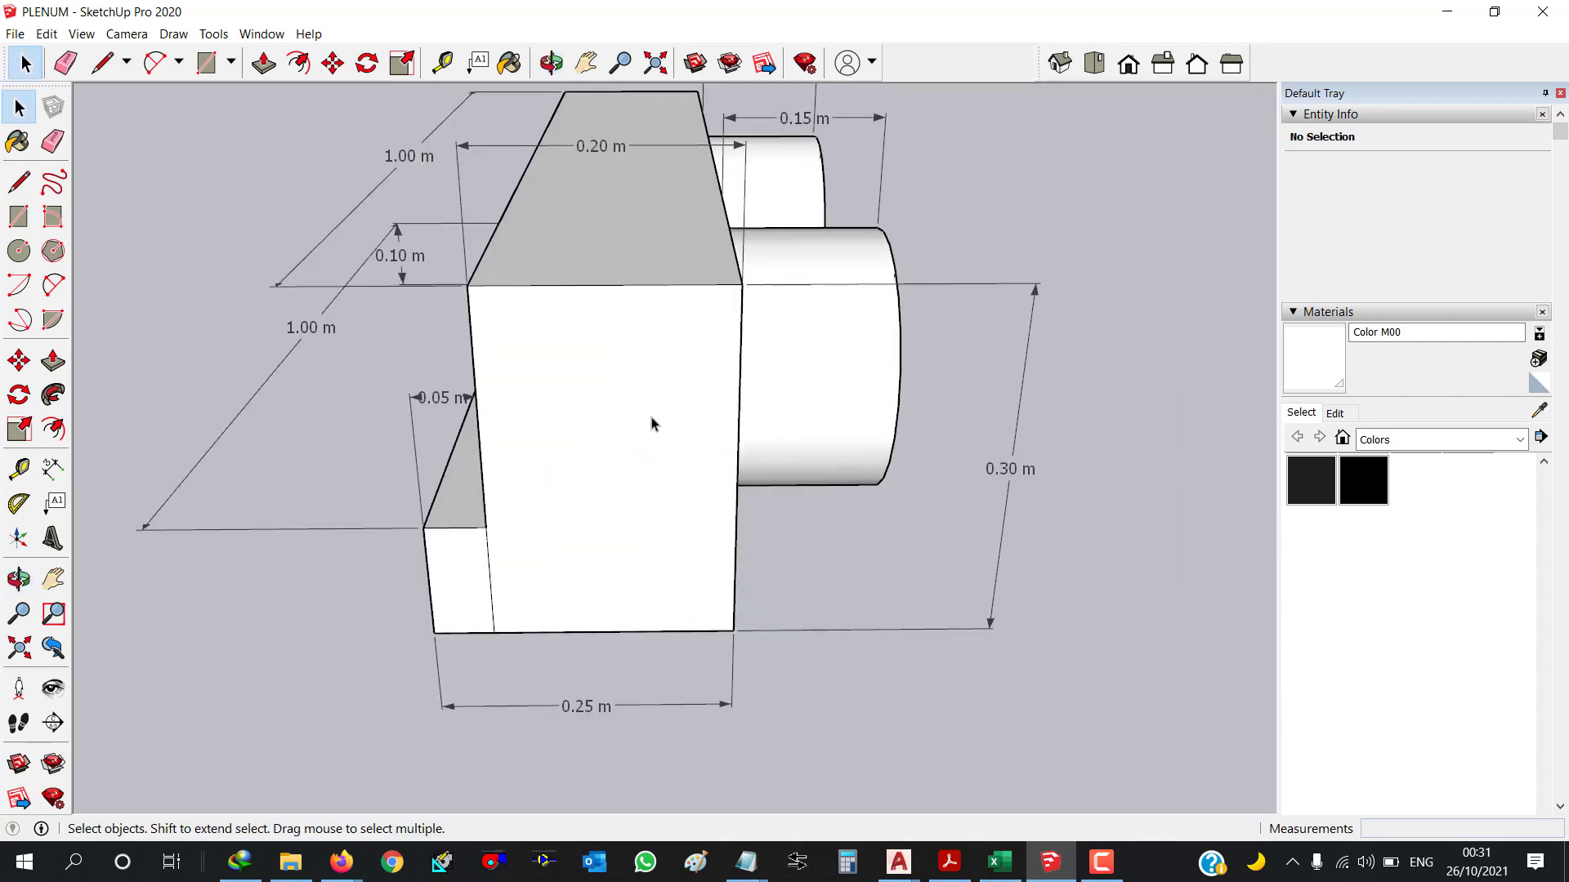
pyautogui.click(651, 424)
pyautogui.moveTo(835, 381); pyautogui.dragTo(550, 438)
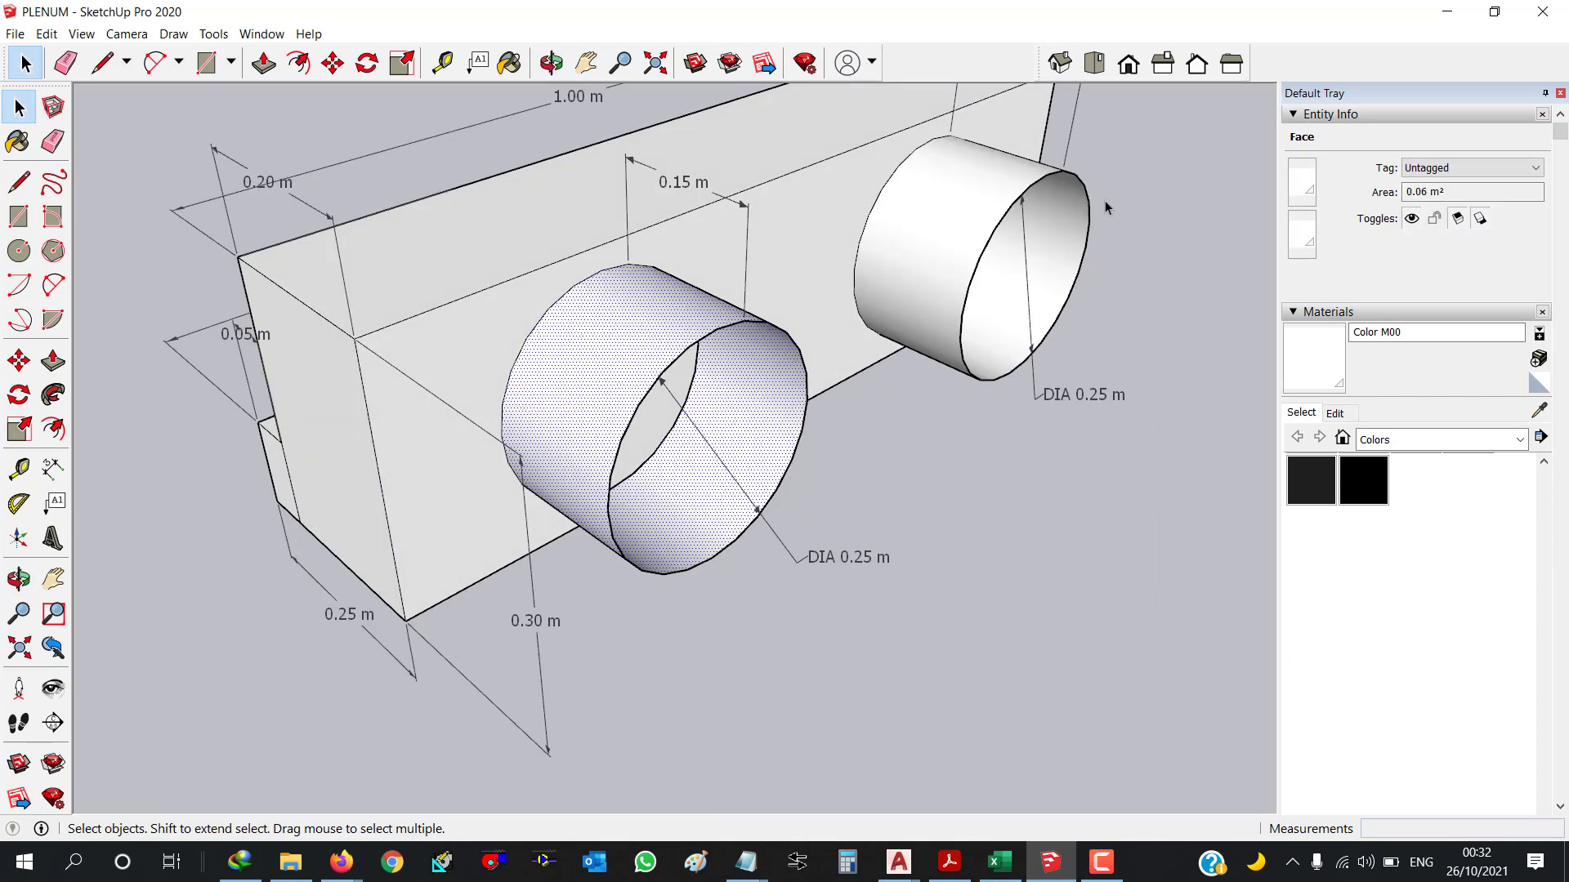
pyautogui.click(944, 212)
pyautogui.moveTo(711, 456)
pyautogui.mouseDown()
pyautogui.moveTo(430, 424)
pyautogui.moveTo(602, 371)
pyautogui.moveTo(548, 494)
pyautogui.moveTo(400, 389)
pyautogui.mouseUp()
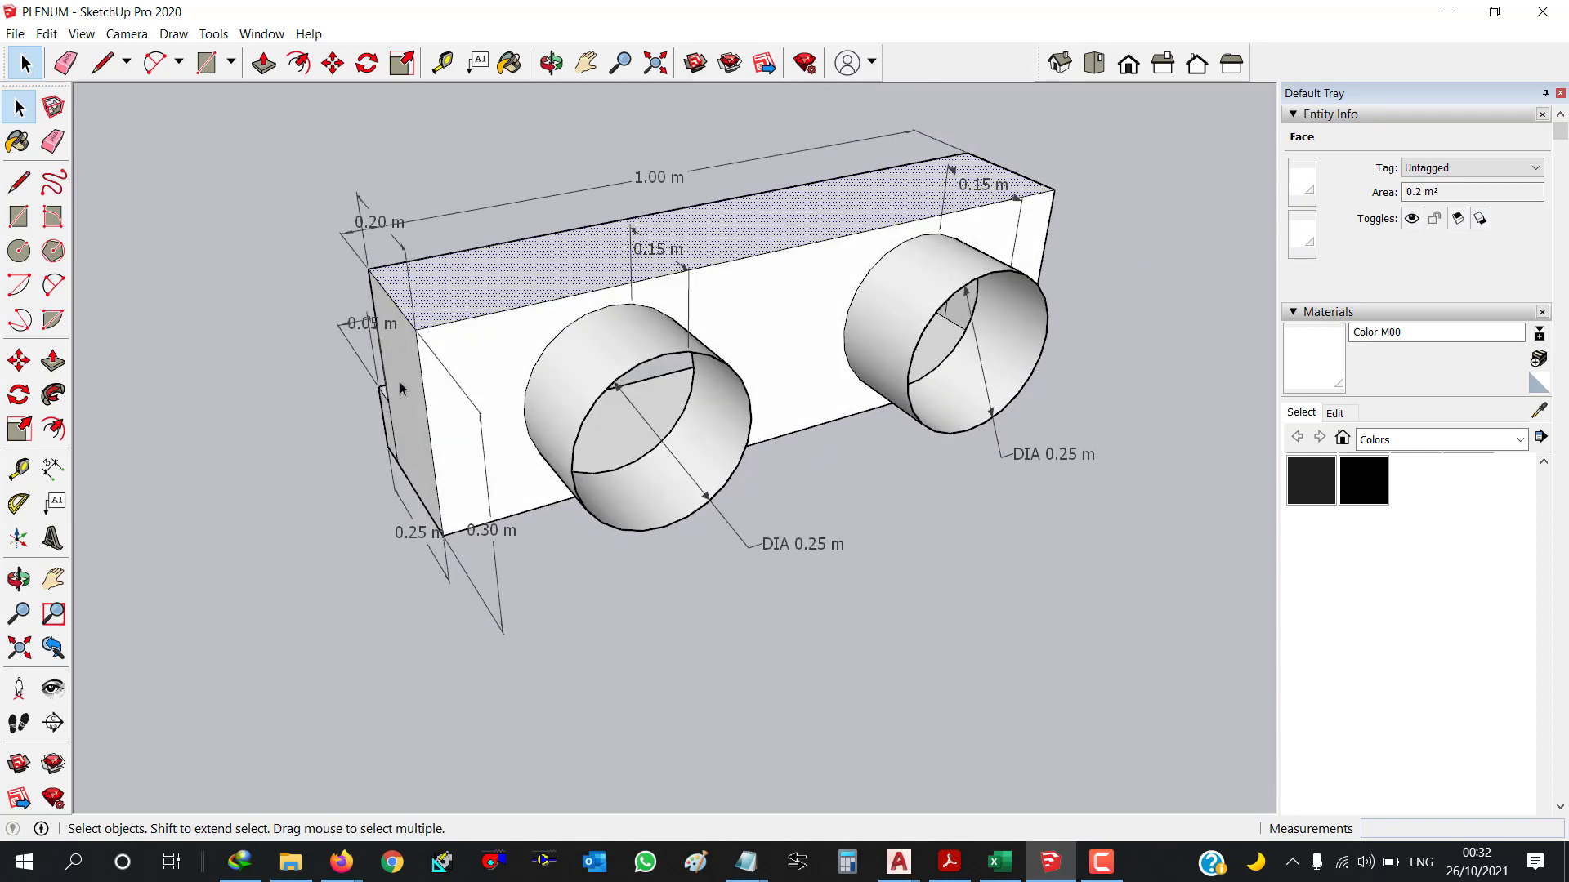
pyautogui.click(491, 359)
# Orbit once more around the box, then return to the Duct Calculations workbook
pyautogui.moveTo(662, 479); pyautogui.dragTo(613, 395)
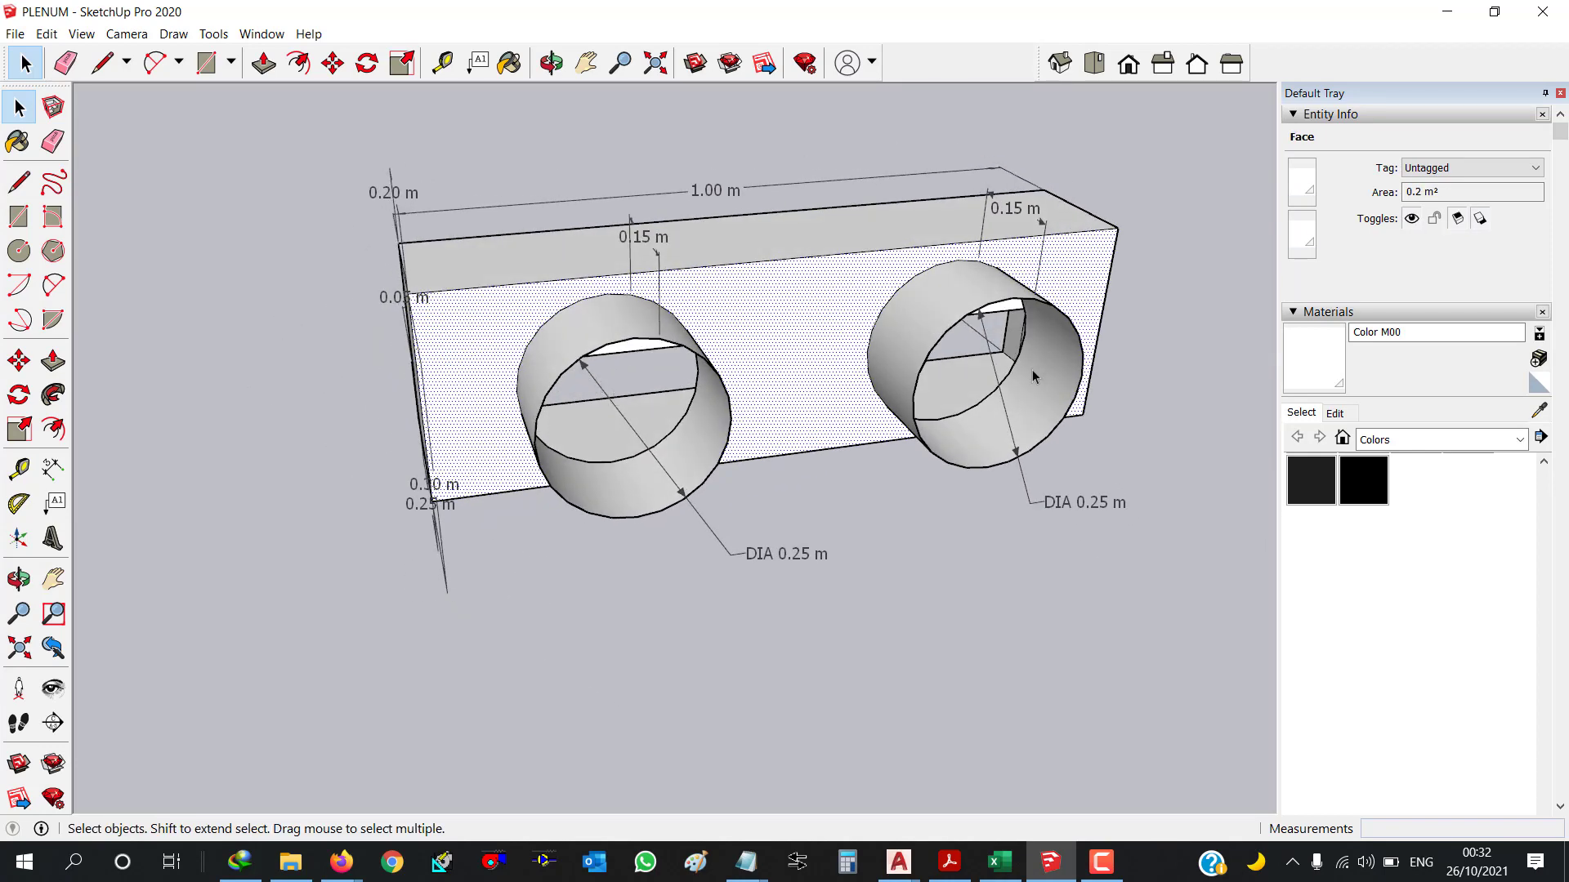
pyautogui.moveTo(1024, 417); pyautogui.dragTo(673, 321)
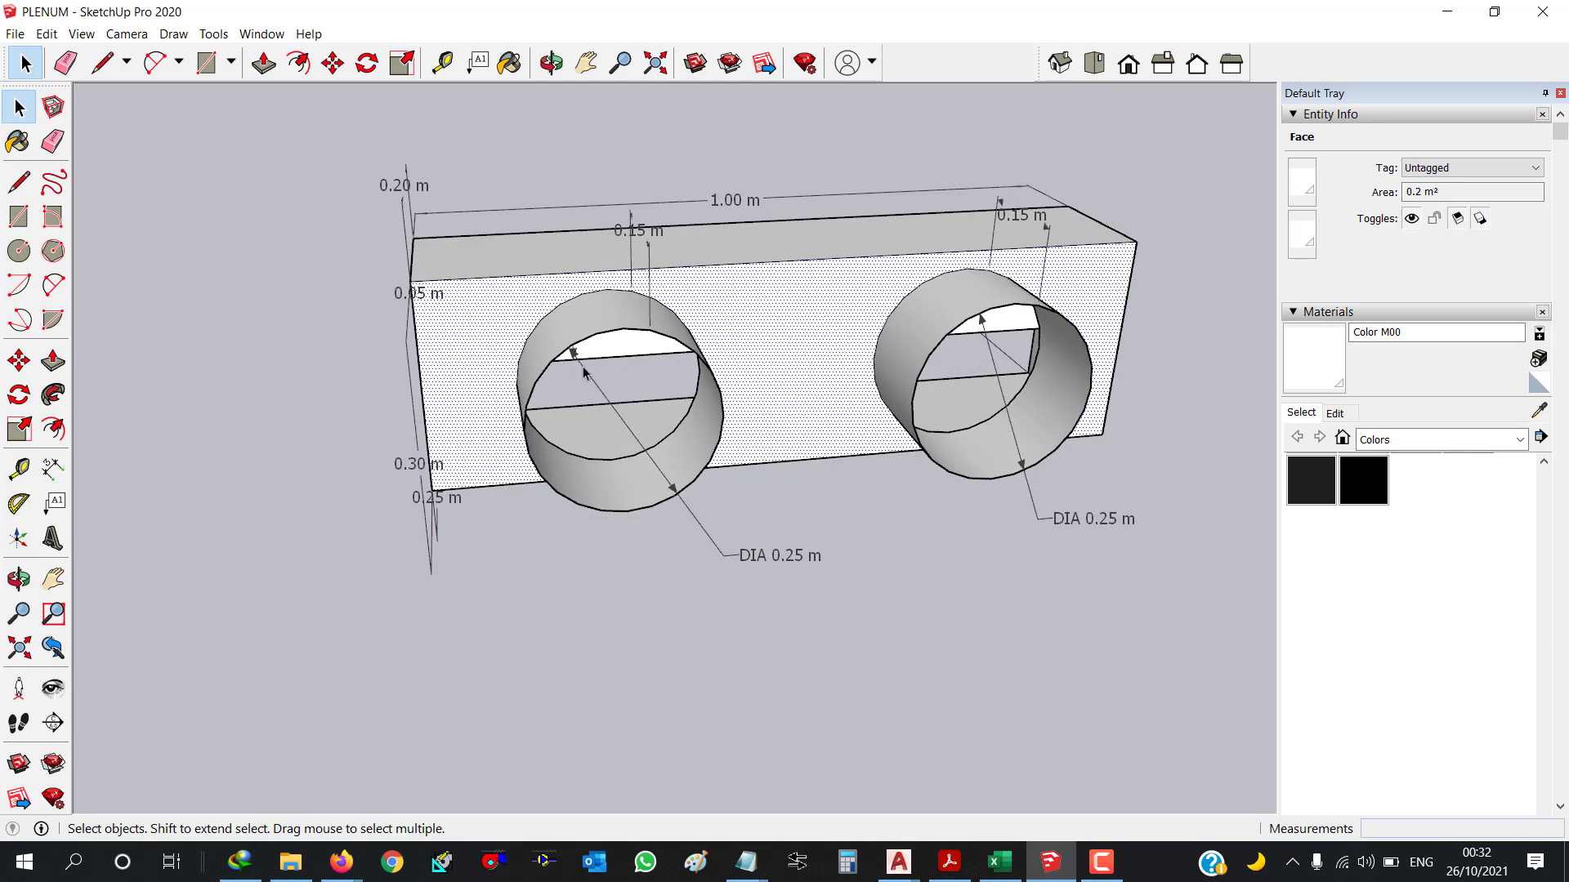
pyautogui.scroll(-3, 661, 386)
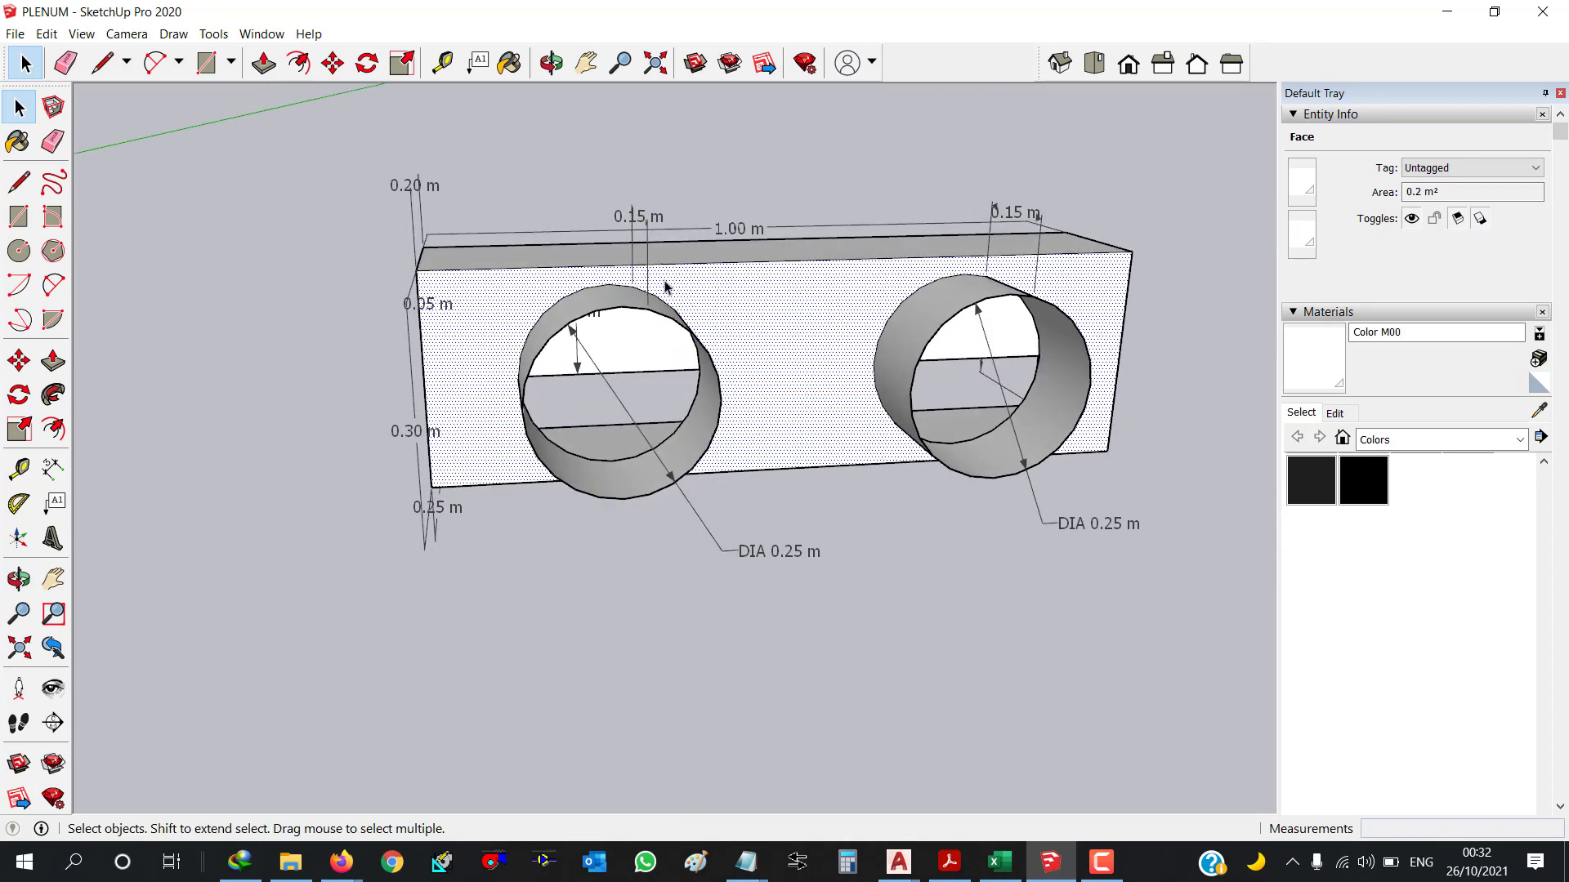
pyautogui.moveTo(662, 385)
pyautogui.mouseDown()
pyautogui.moveTo(604, 588)
pyautogui.moveTo(322, 490)
pyautogui.moveTo(929, 628)
pyautogui.mouseUp()
pyautogui.click(1000, 862)
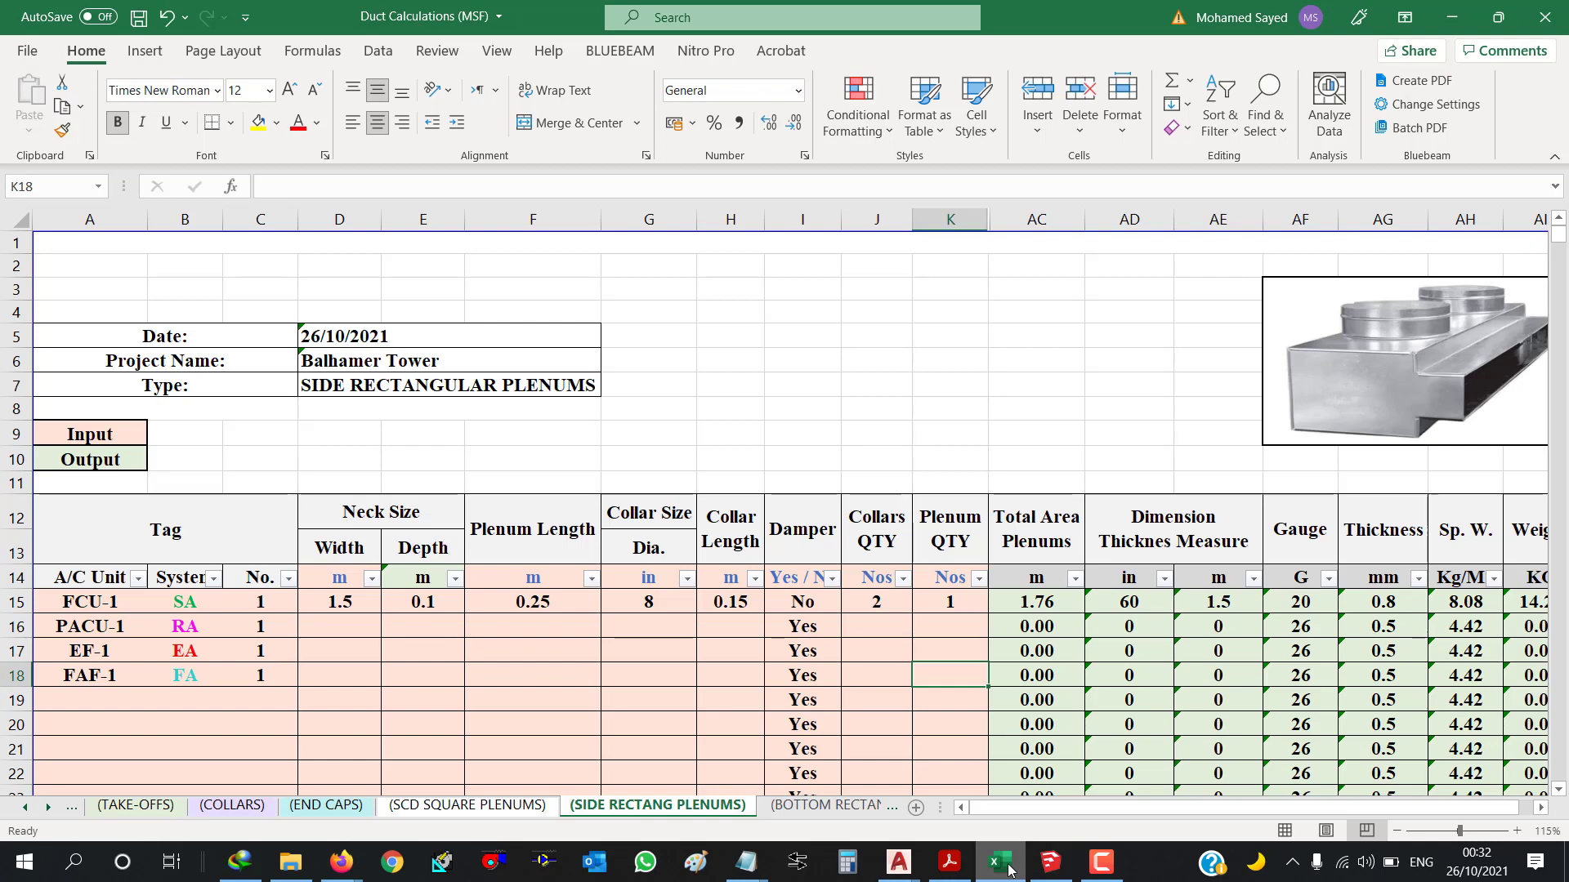
pyautogui.click(1005, 867)
pyautogui.moveTo(893, 699); pyautogui.dragTo(940, 701)
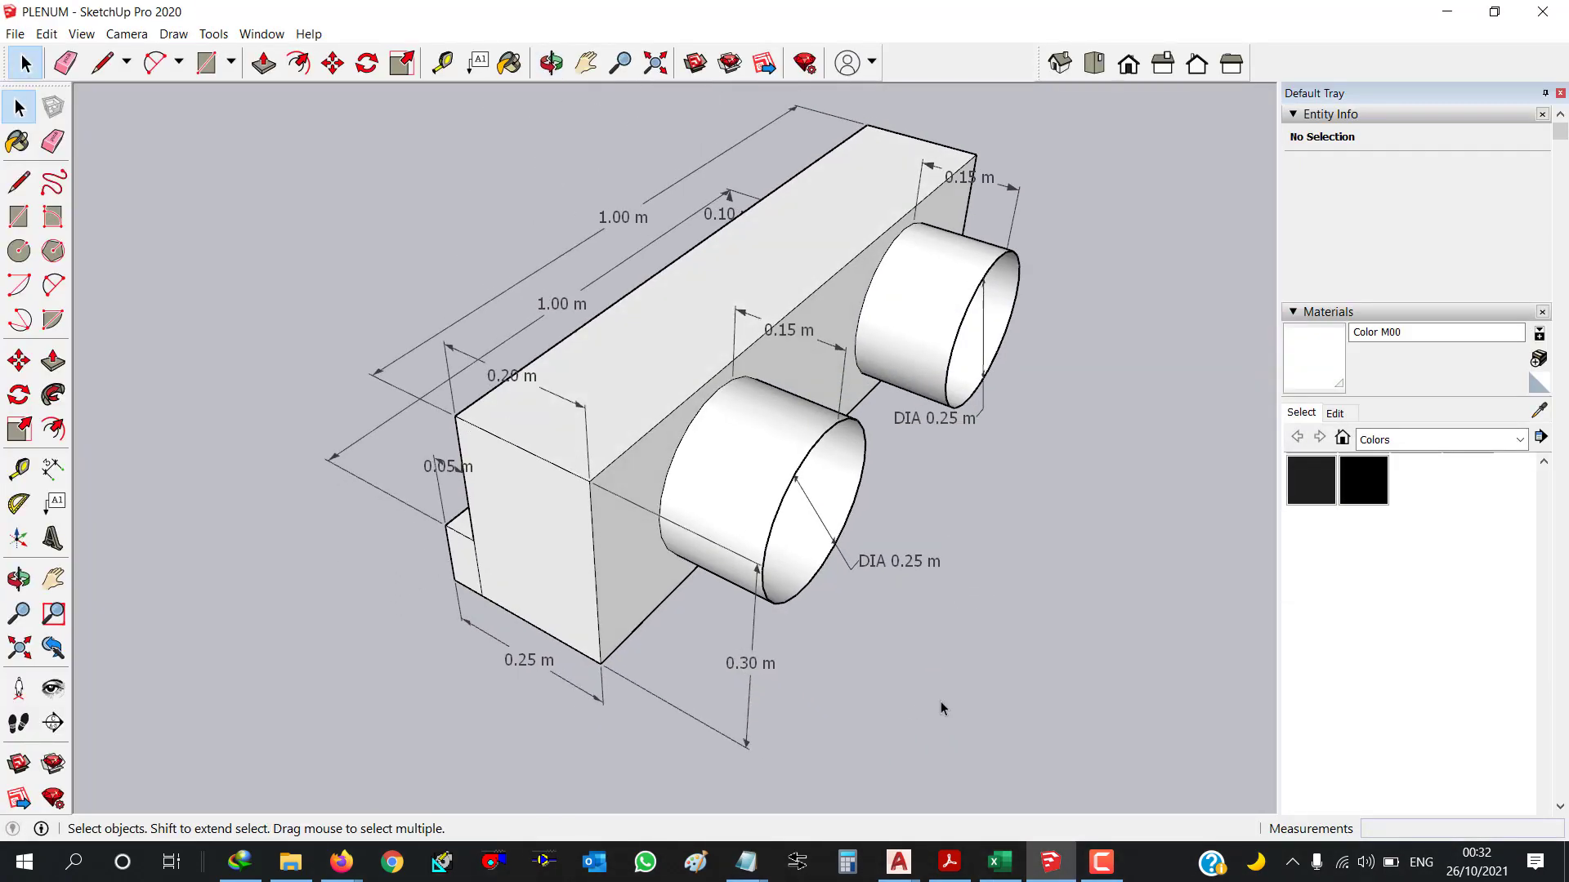
pyautogui.click(994, 868)
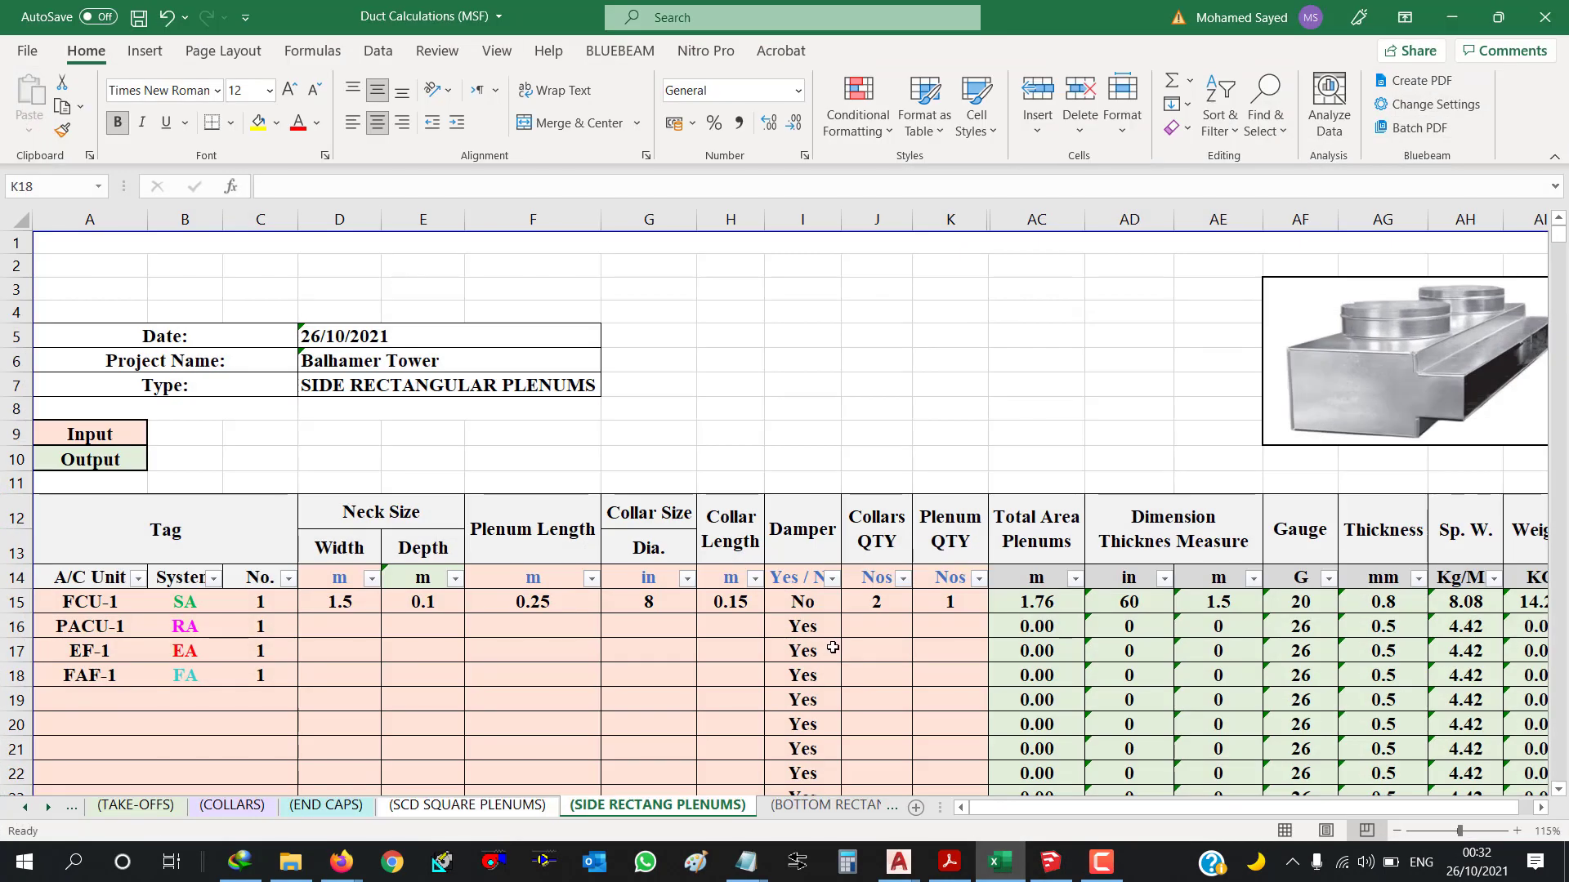
pyautogui.click(1046, 604)
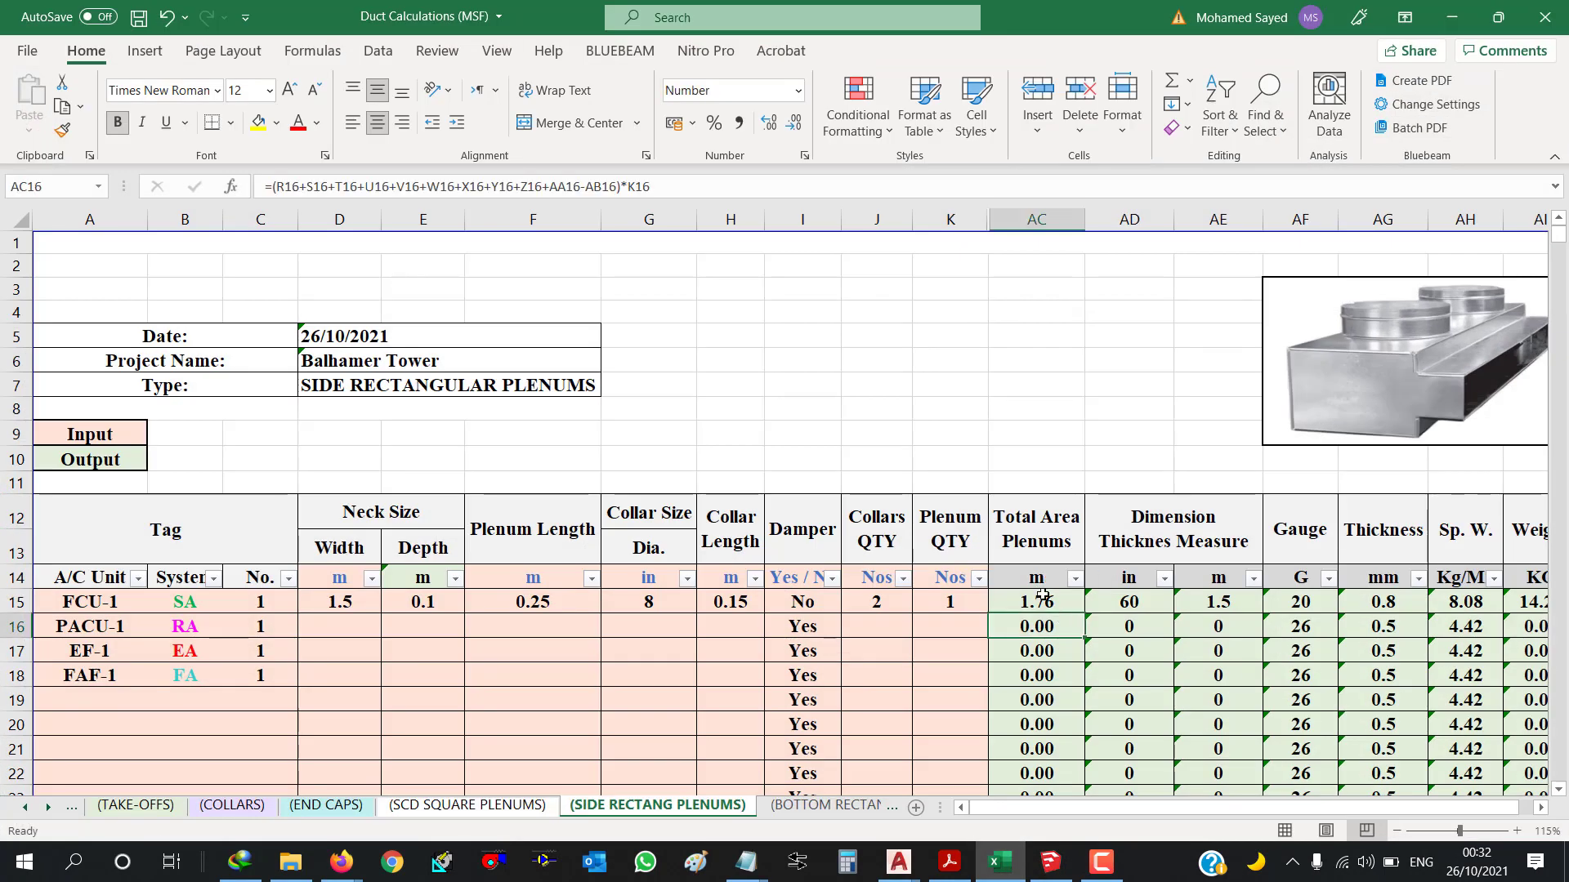
pyautogui.click(1000, 863)
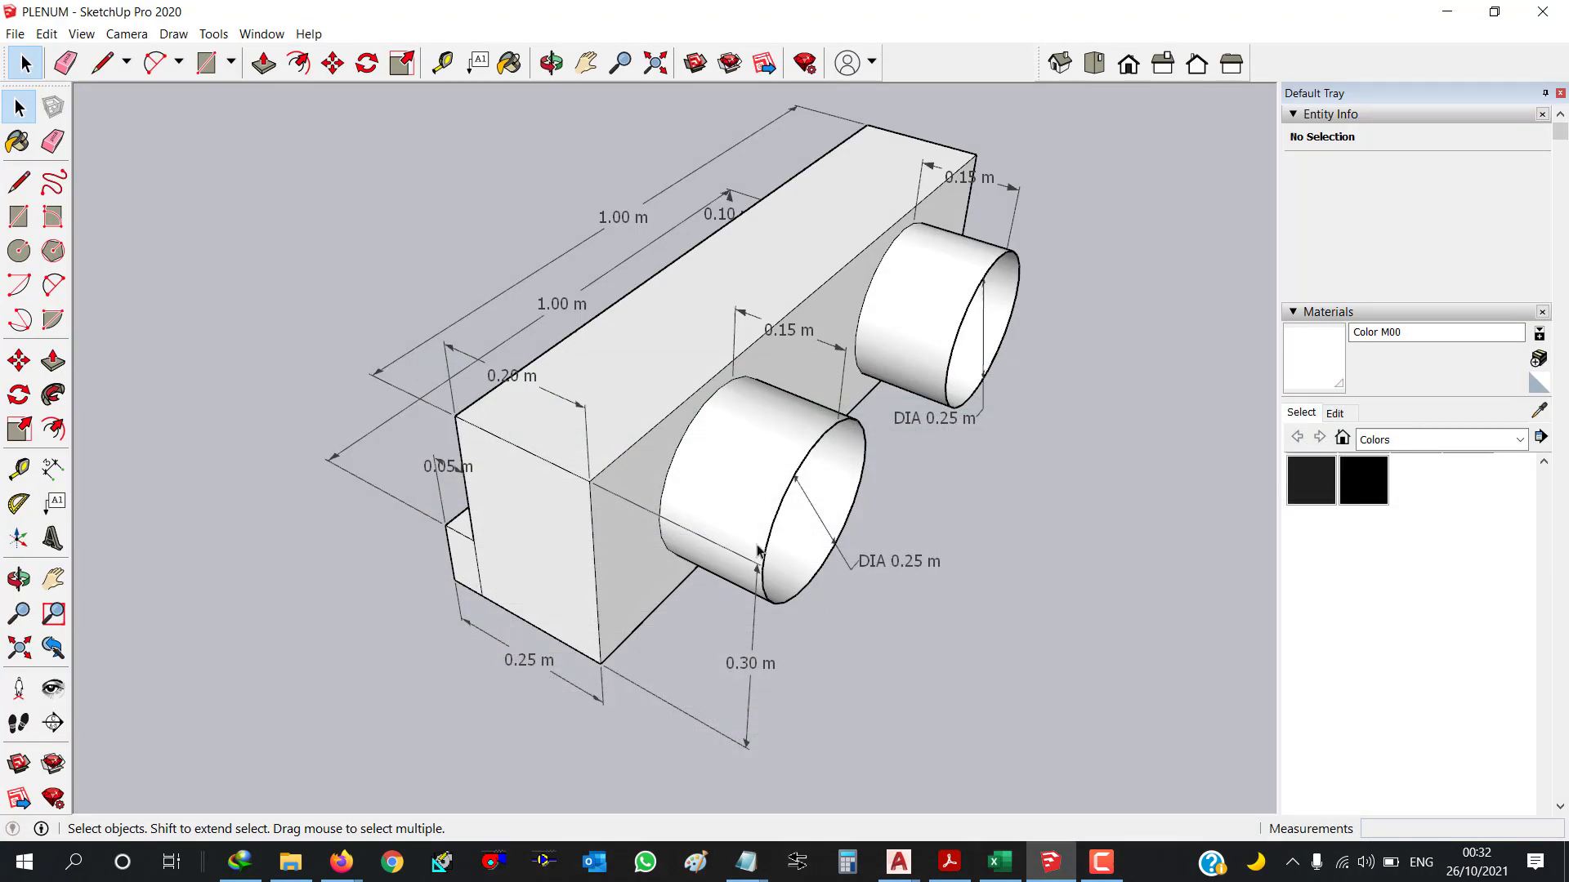
pyautogui.tripleClick(663, 401)
pyautogui.rightClick(662, 396)
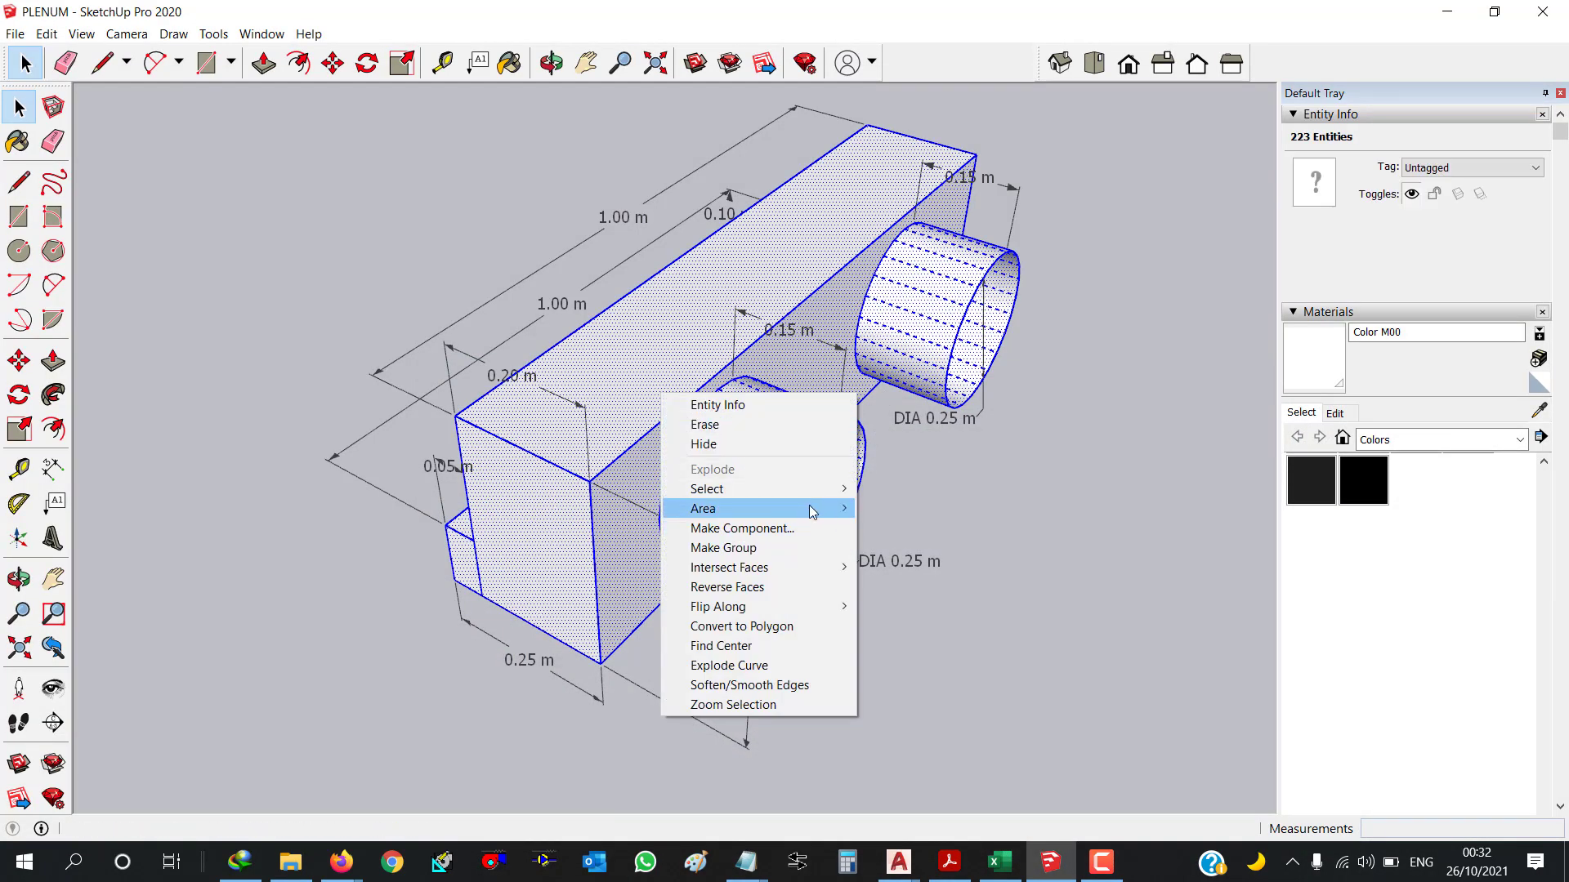
pyautogui.moveTo(703, 508)
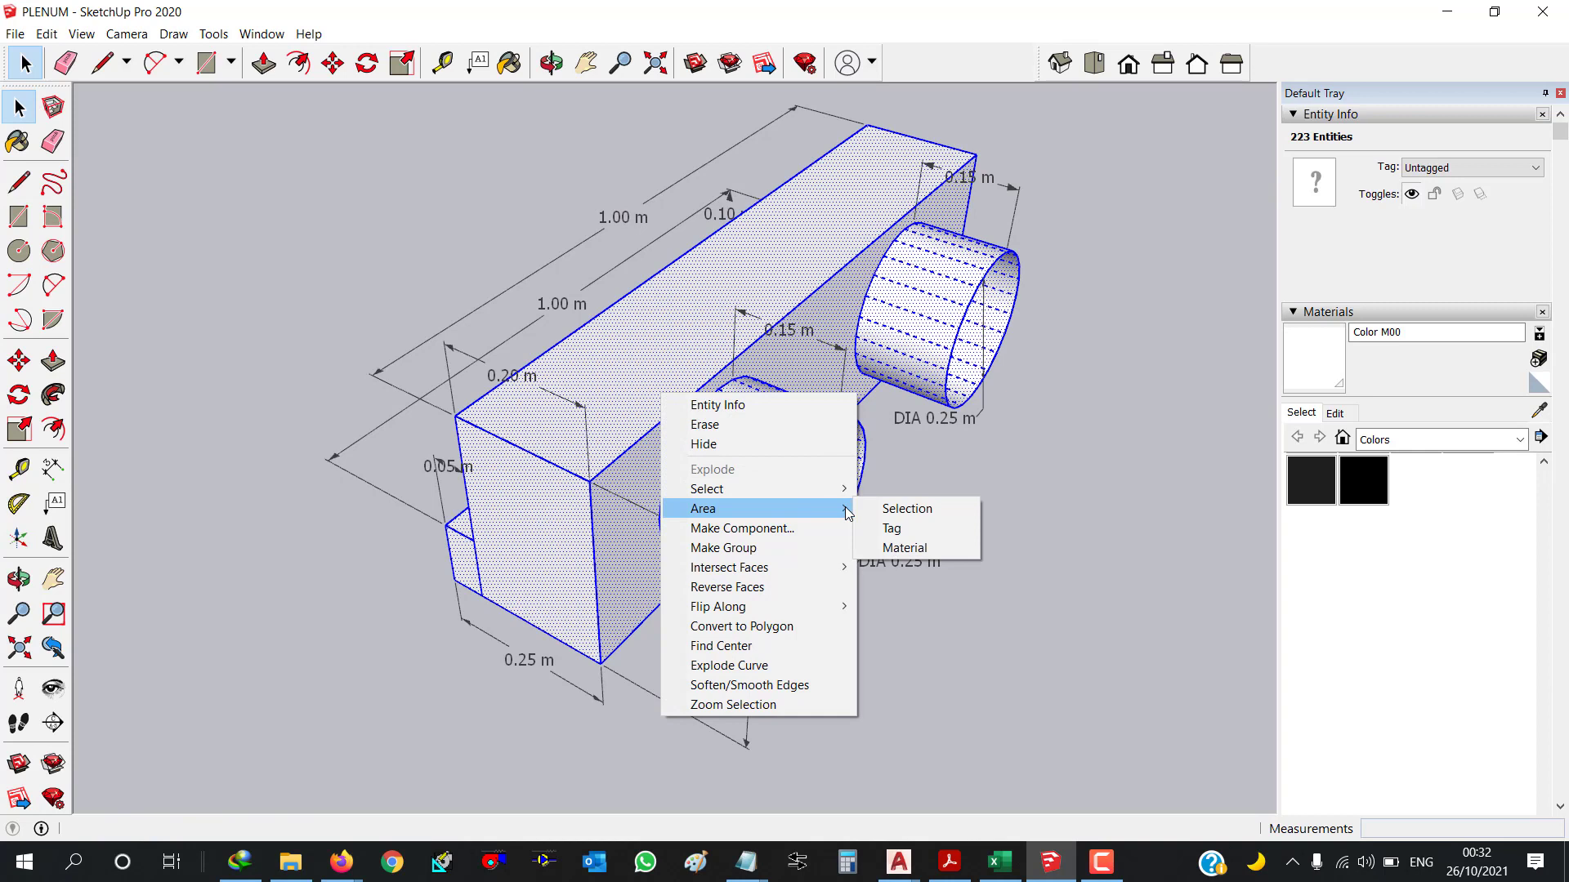
pyautogui.click(889, 508)
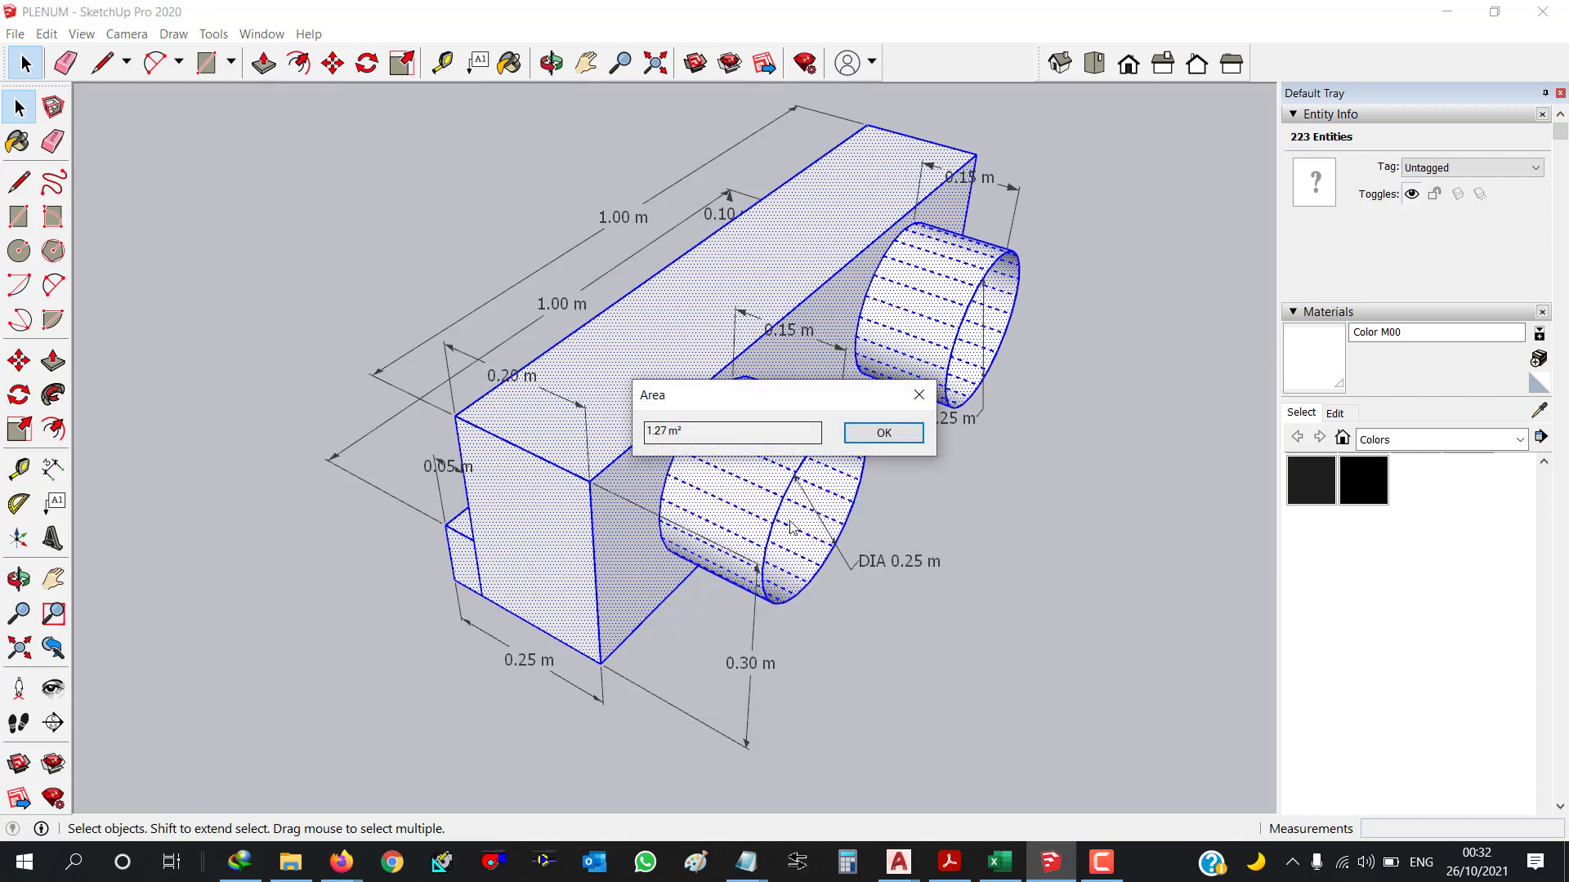
pyautogui.click(870, 439)
pyautogui.click(1026, 680)
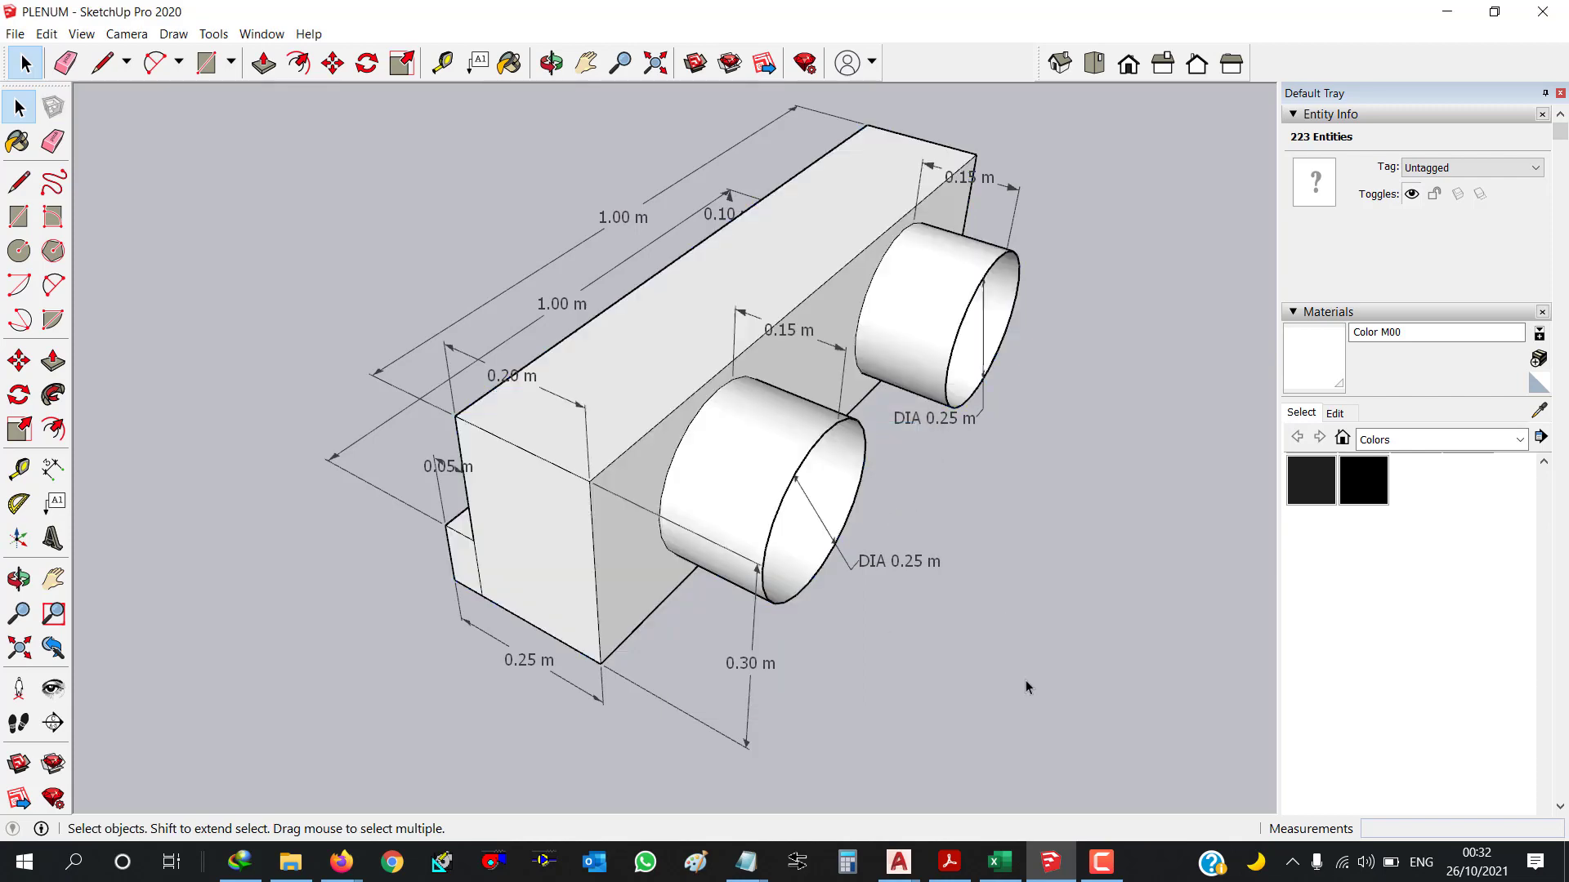
pyautogui.scroll(-2, 972, 587)
pyautogui.scroll(3, 962, 600)
pyautogui.moveTo(963, 600); pyautogui.dragTo(809, 561)
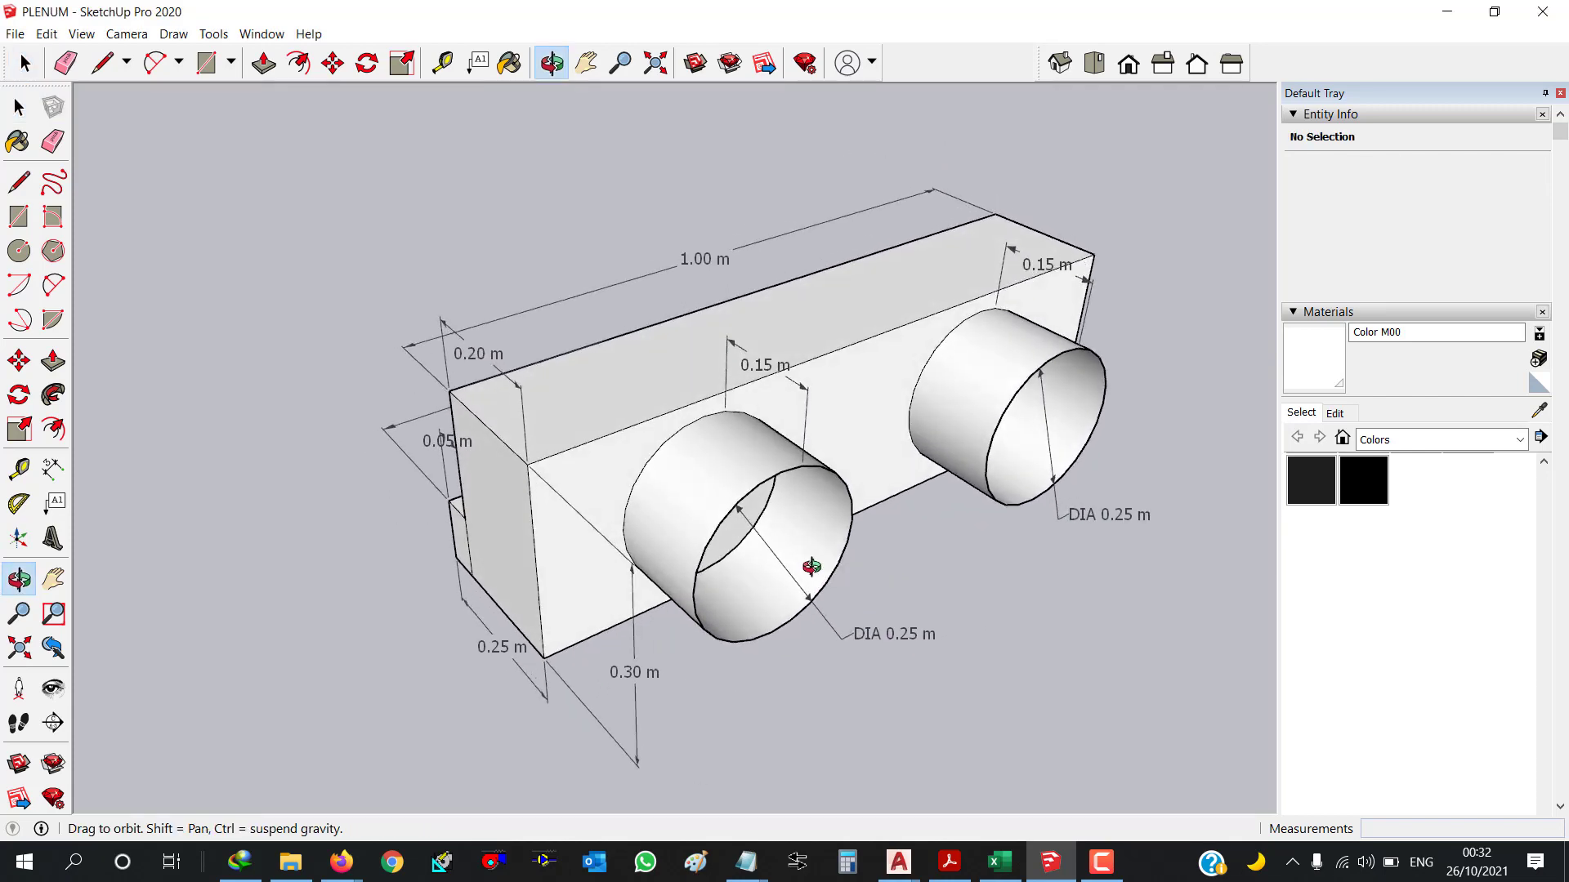
pyautogui.click(996, 862)
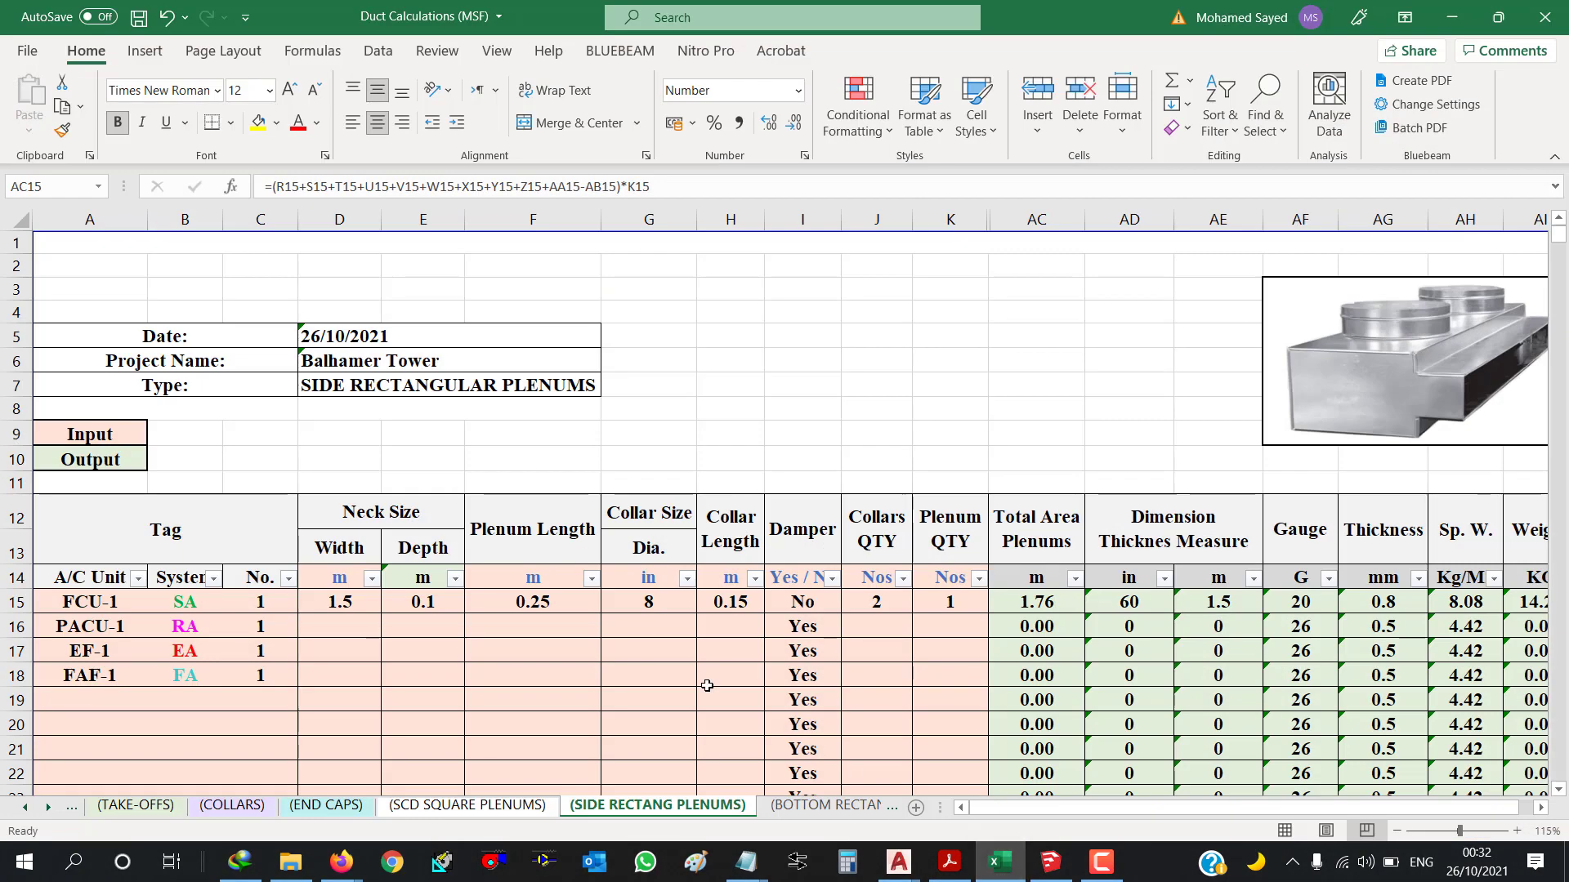
# Set the FCU-1 collar diameter in G15 to 10 after checking the collar in SketchUp
pyautogui.click(666, 608)
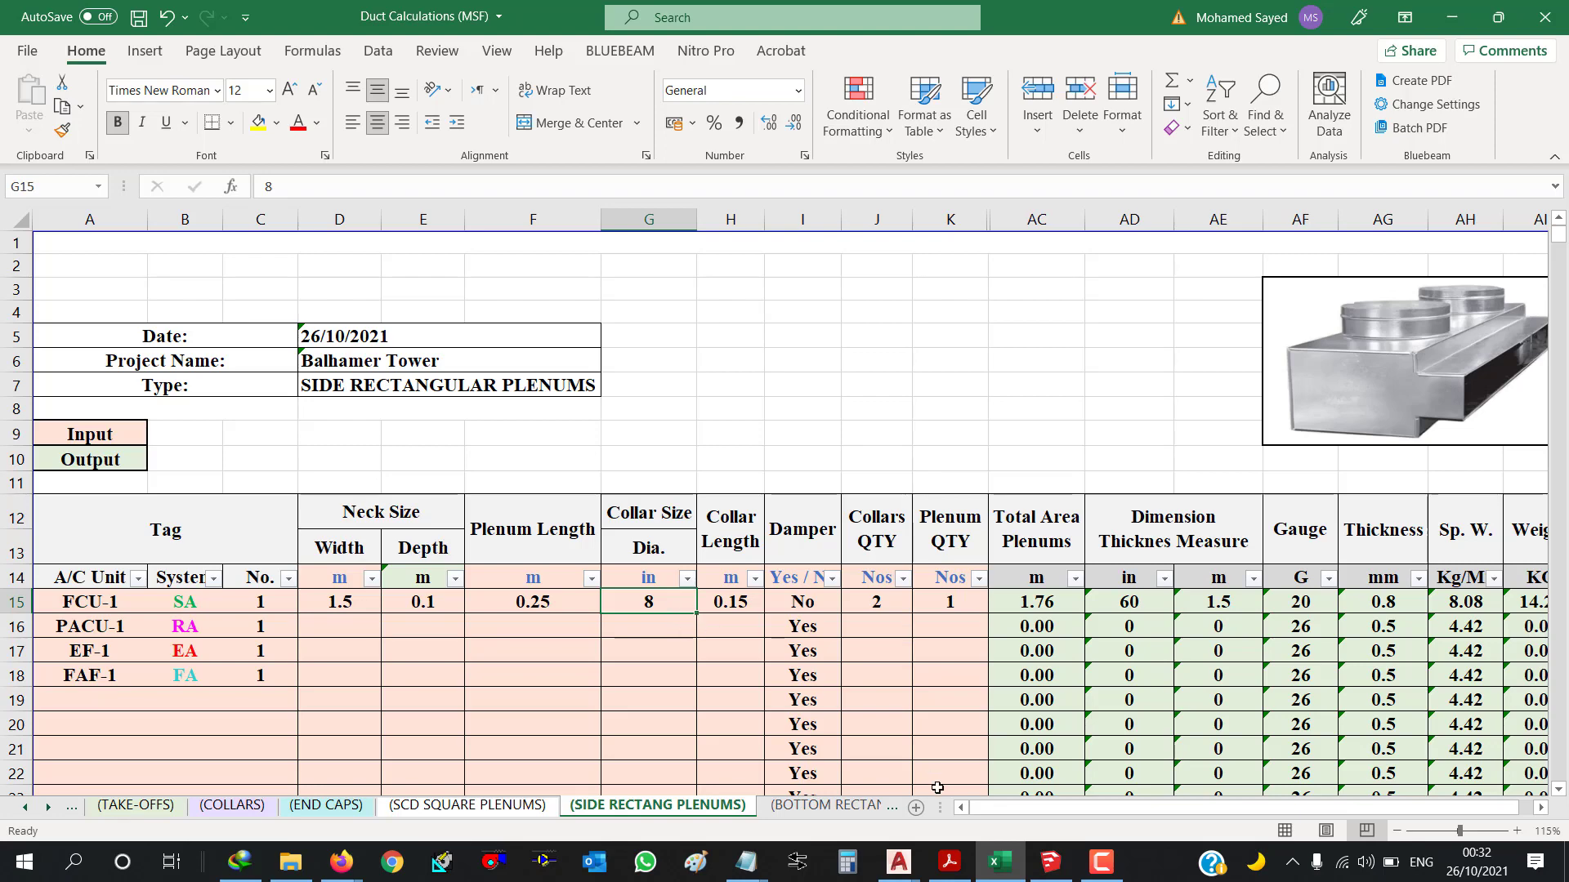
pyautogui.click(1050, 862)
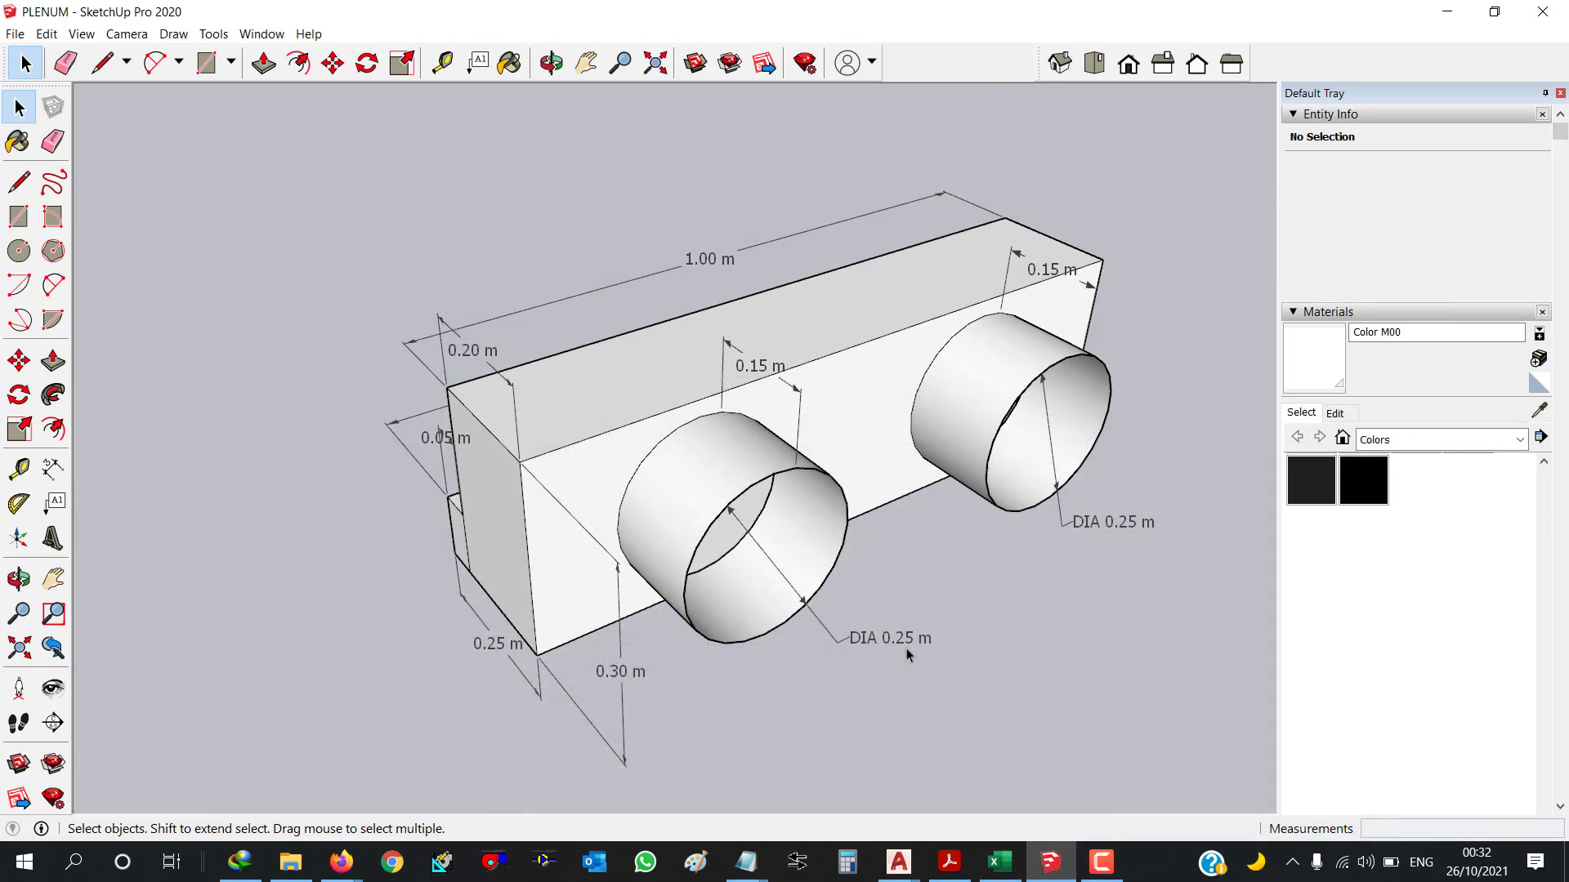
pyautogui.click(998, 863)
pyautogui.write('10')
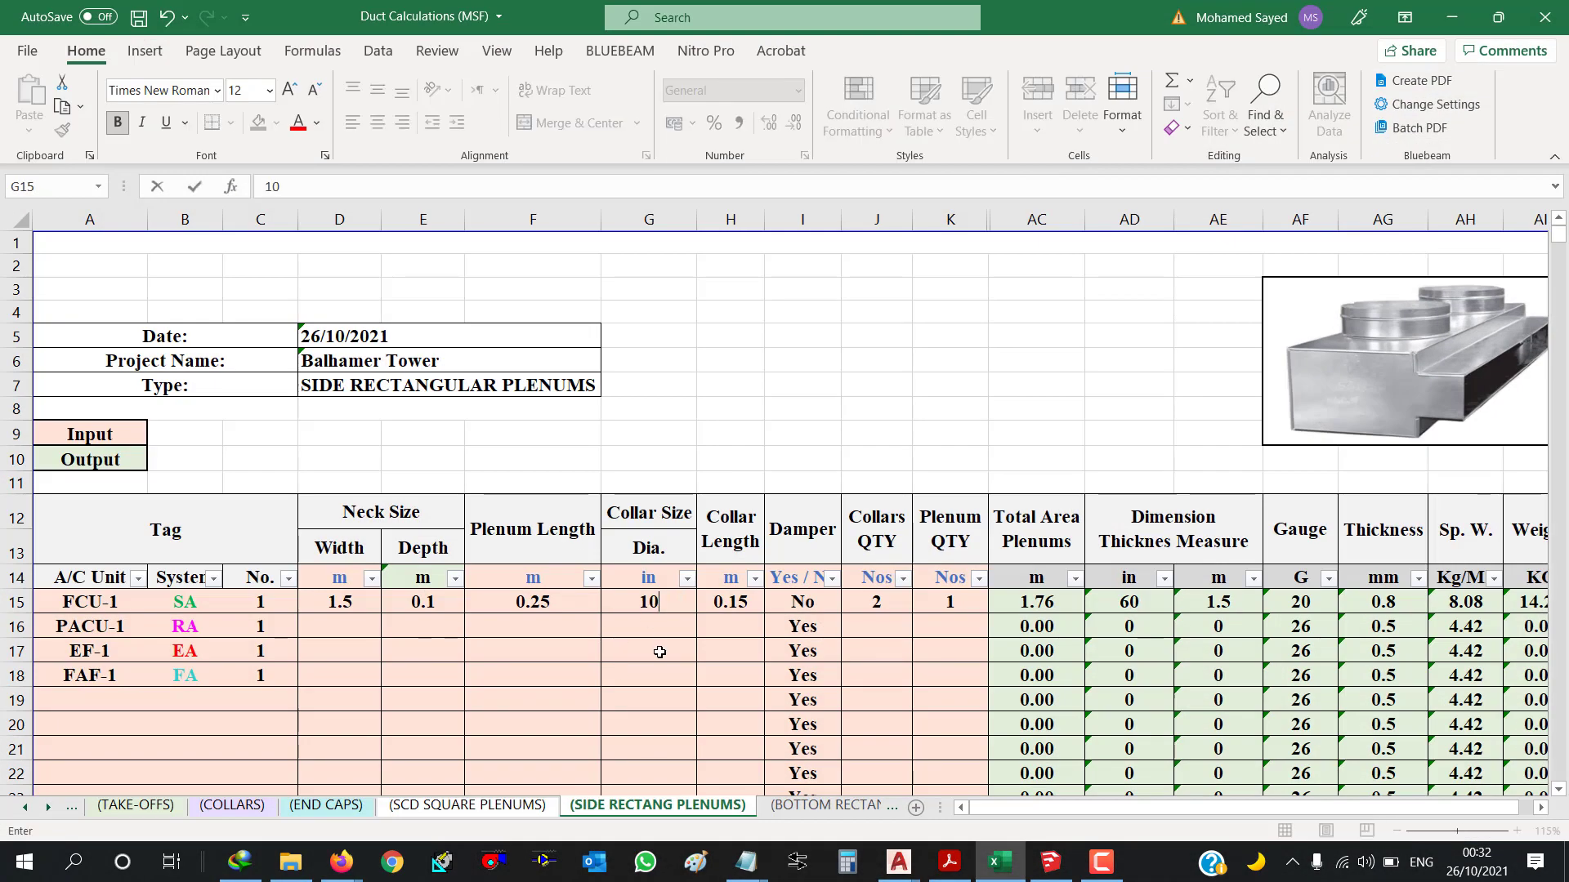
pyautogui.click(657, 651)
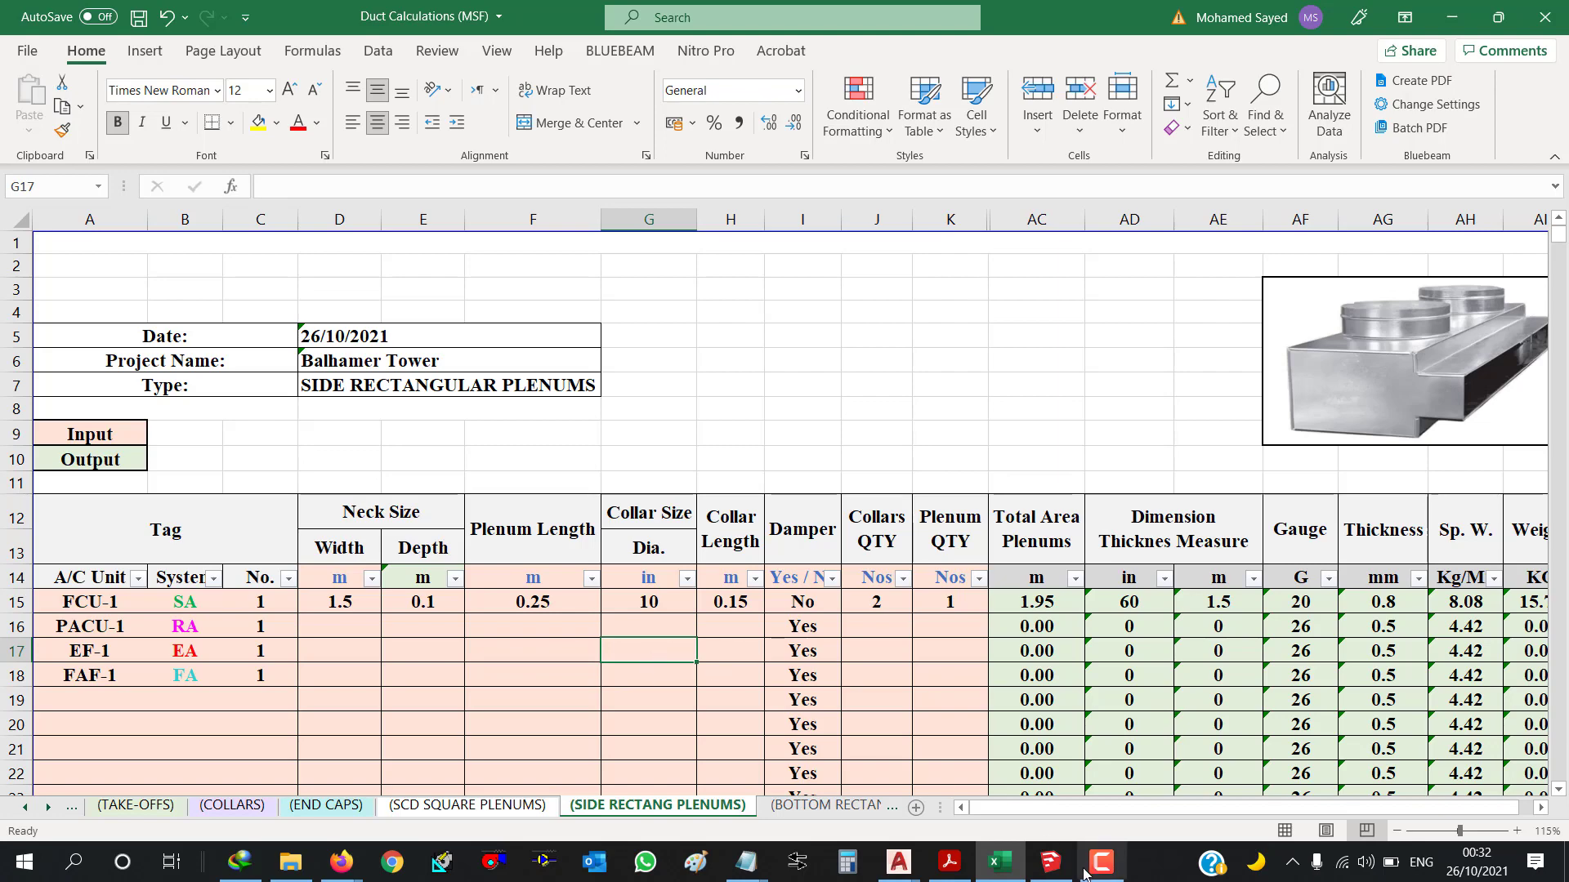
# Enter 0.2 as the FCU-1 plenum length in F15
pyautogui.click(1050, 862)
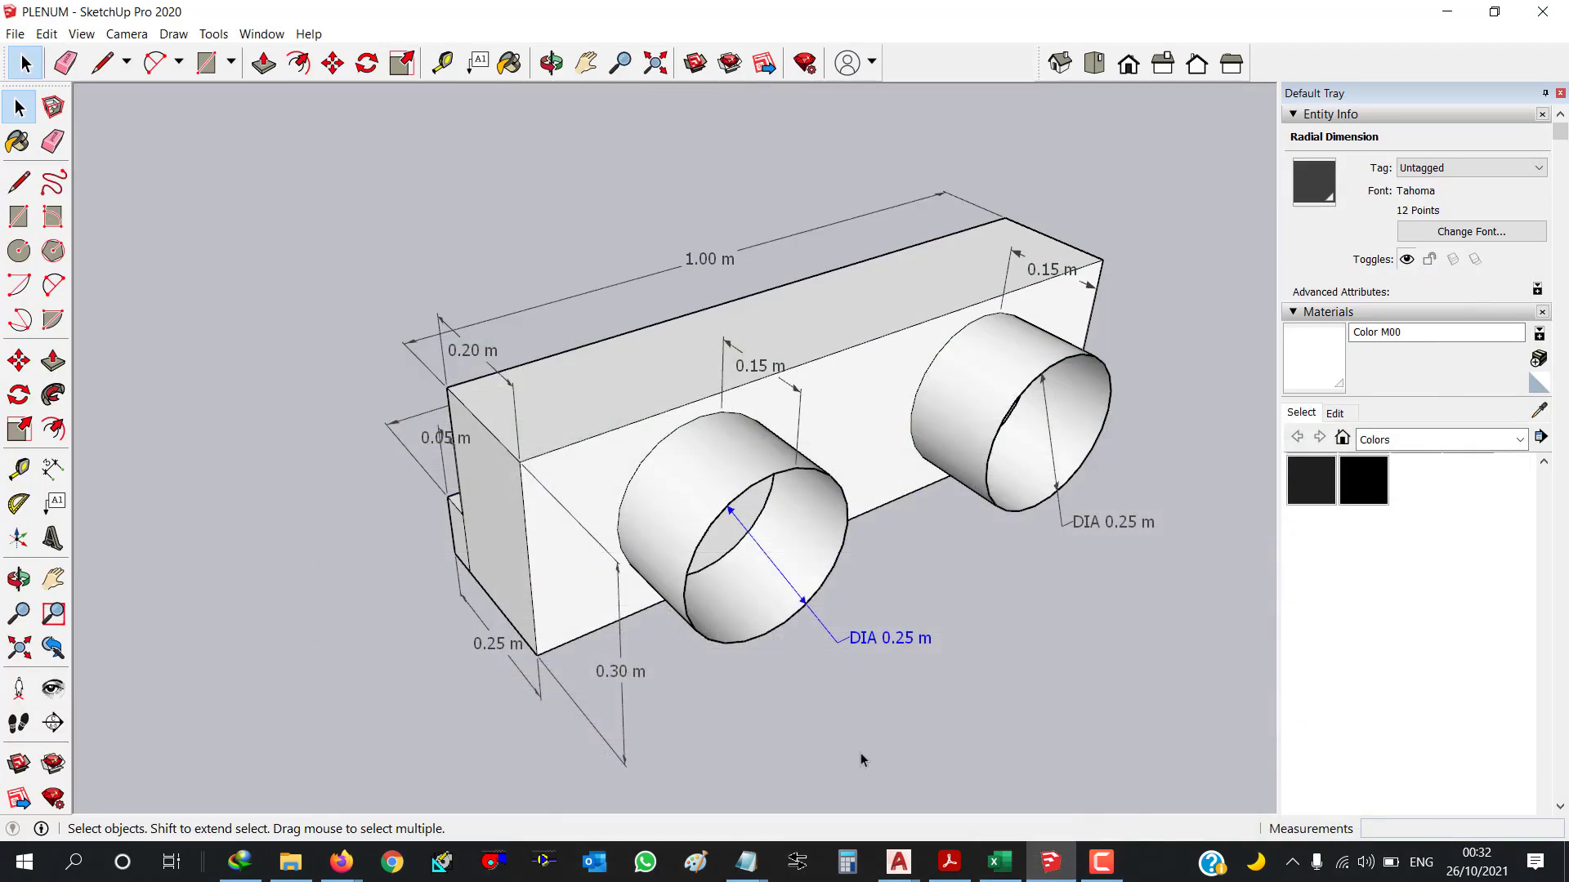
pyautogui.click(999, 863)
pyautogui.click(527, 606)
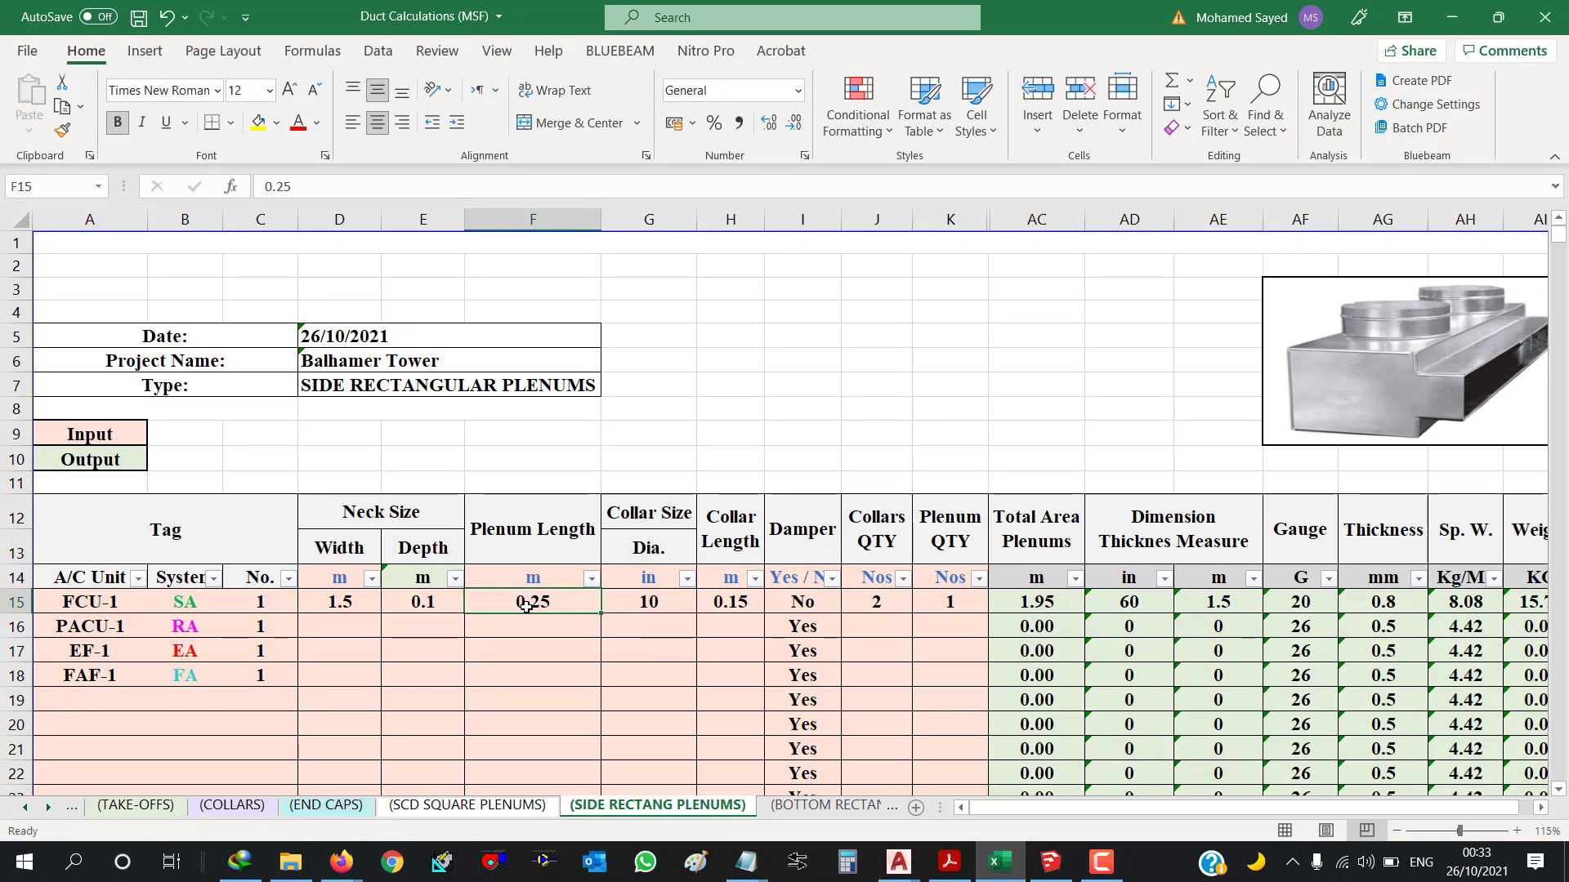
pyautogui.write('0.2')
pyautogui.press('Return')
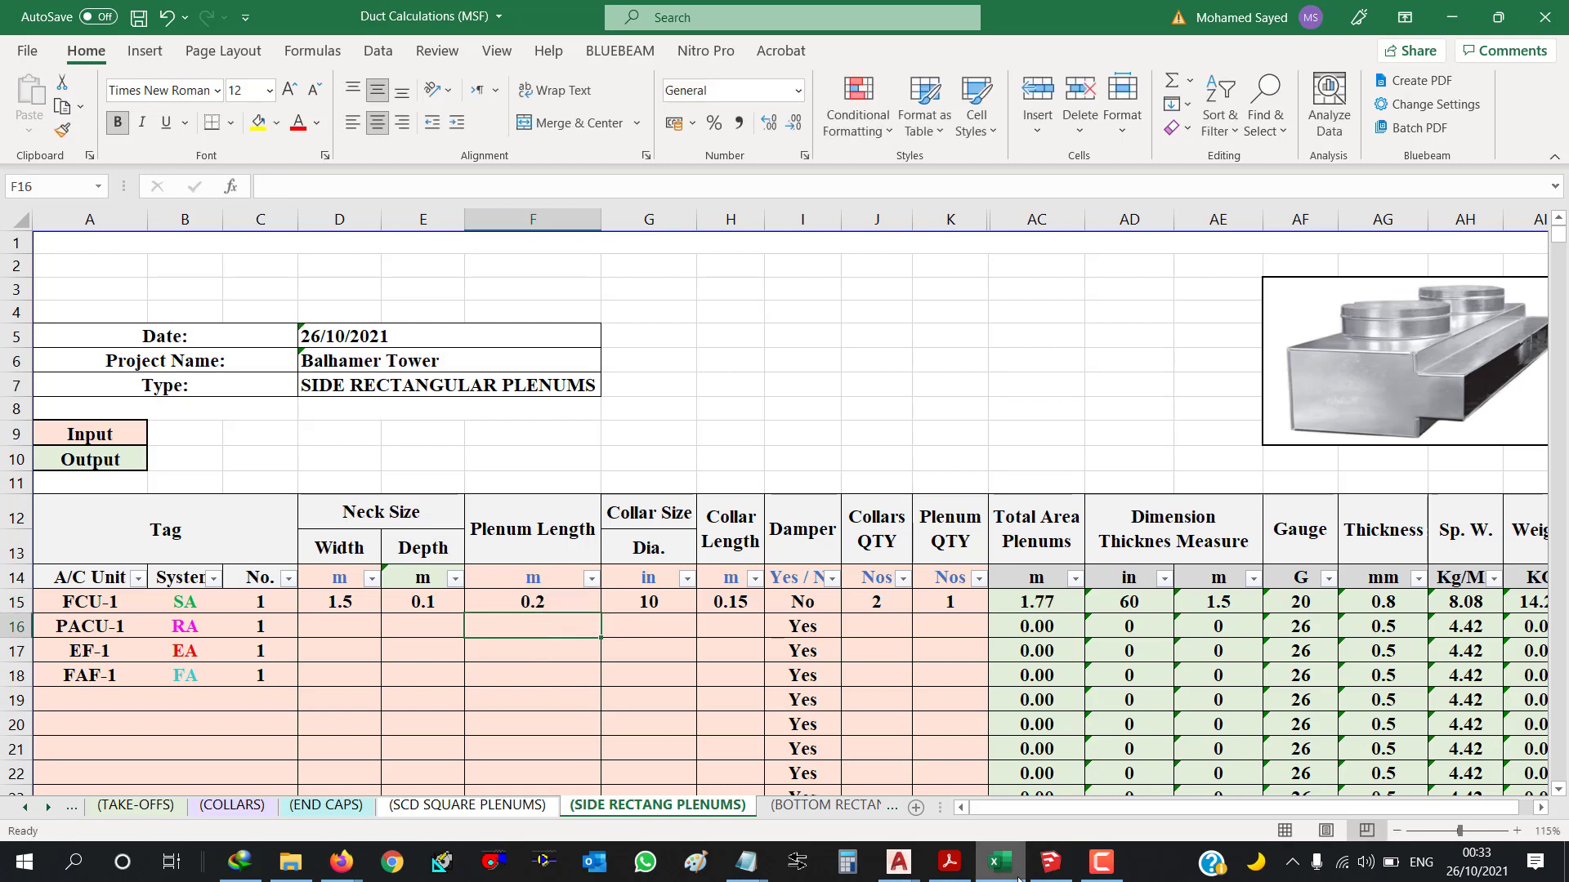
# Check the model's underside, then set the FCU-1 neck width to 1
pyautogui.click(1050, 862)
pyautogui.moveTo(1027, 596); pyautogui.dragTo(603, 591)
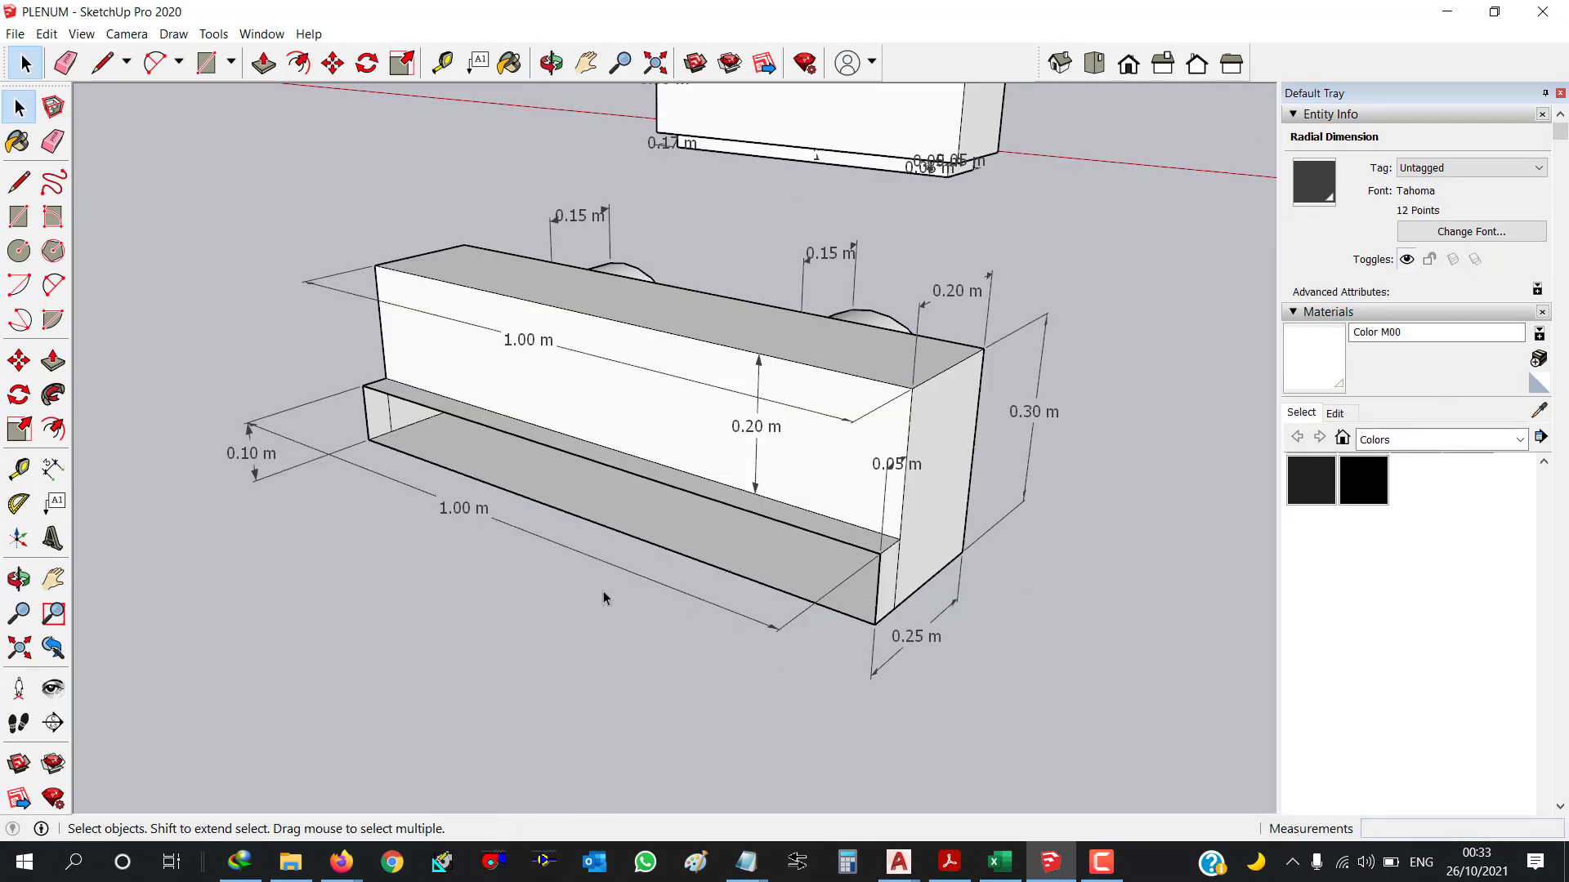
pyautogui.click(603, 591)
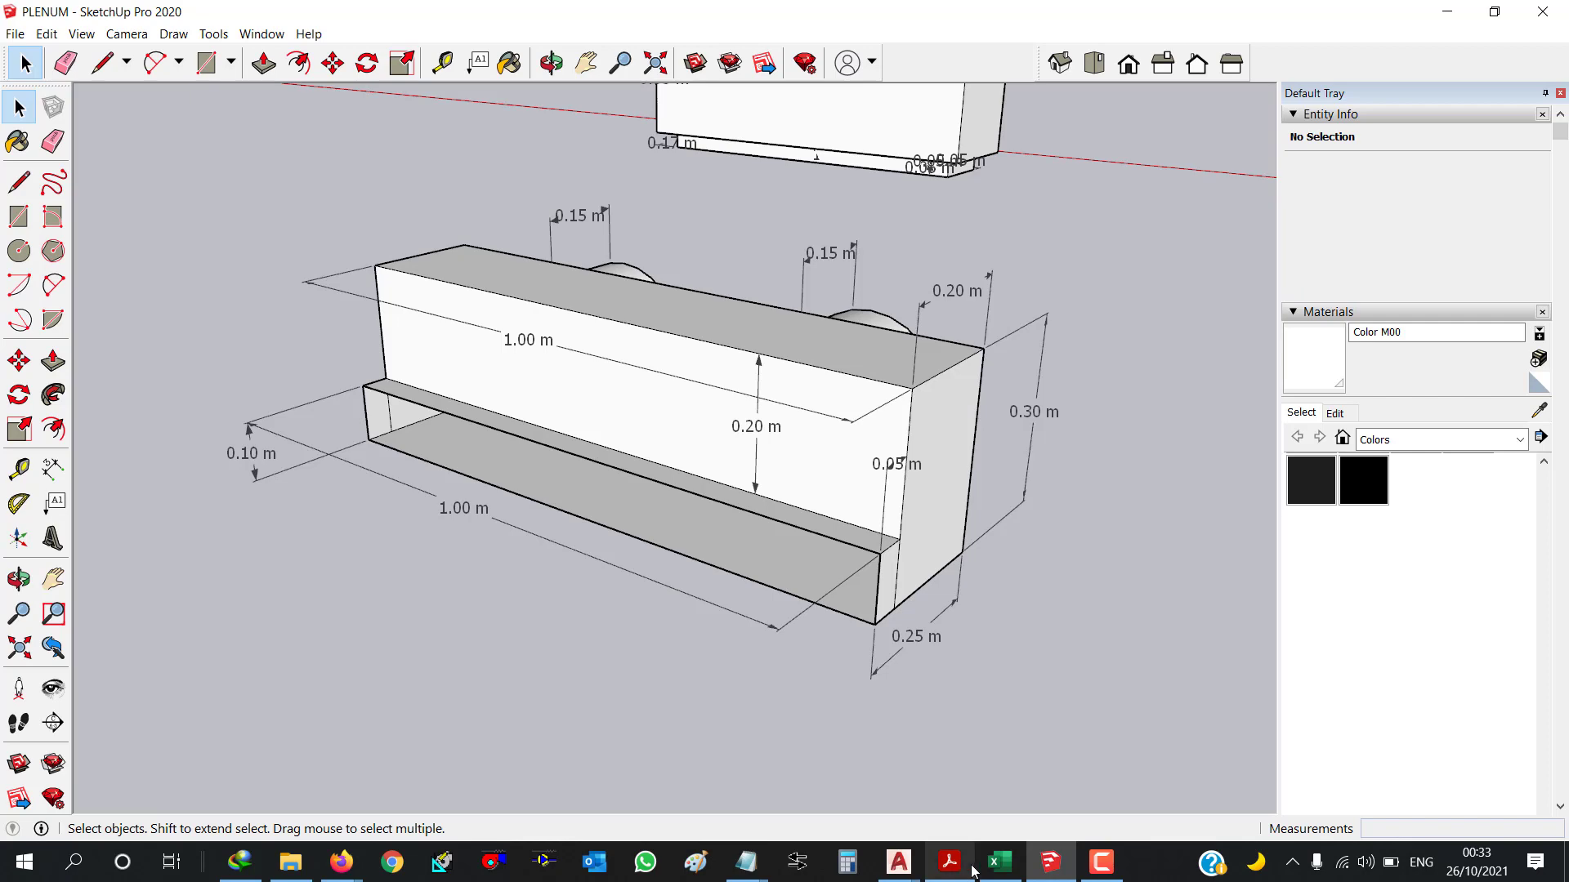
pyautogui.click(998, 862)
pyautogui.click(339, 602)
pyautogui.write('q')
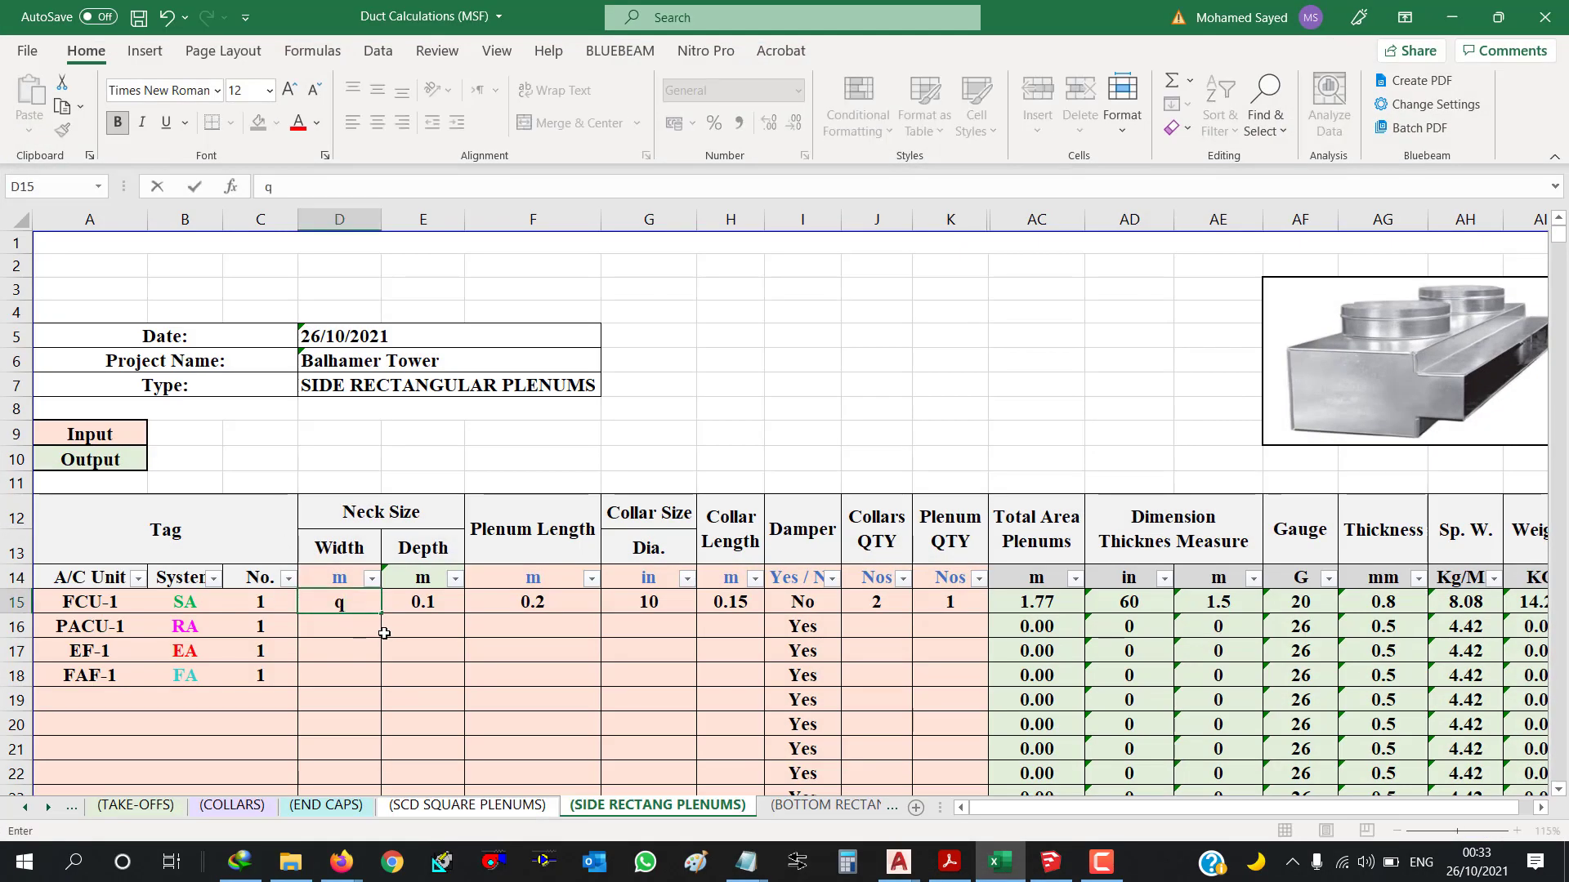
pyautogui.press('Escape')
pyautogui.write('1')
pyautogui.click(421, 626)
# Compare FCU-1's neck, plenum length and collar values against the model's 0.20 m dimension
pyautogui.moveTo(331, 601); pyautogui.dragTo(394, 602)
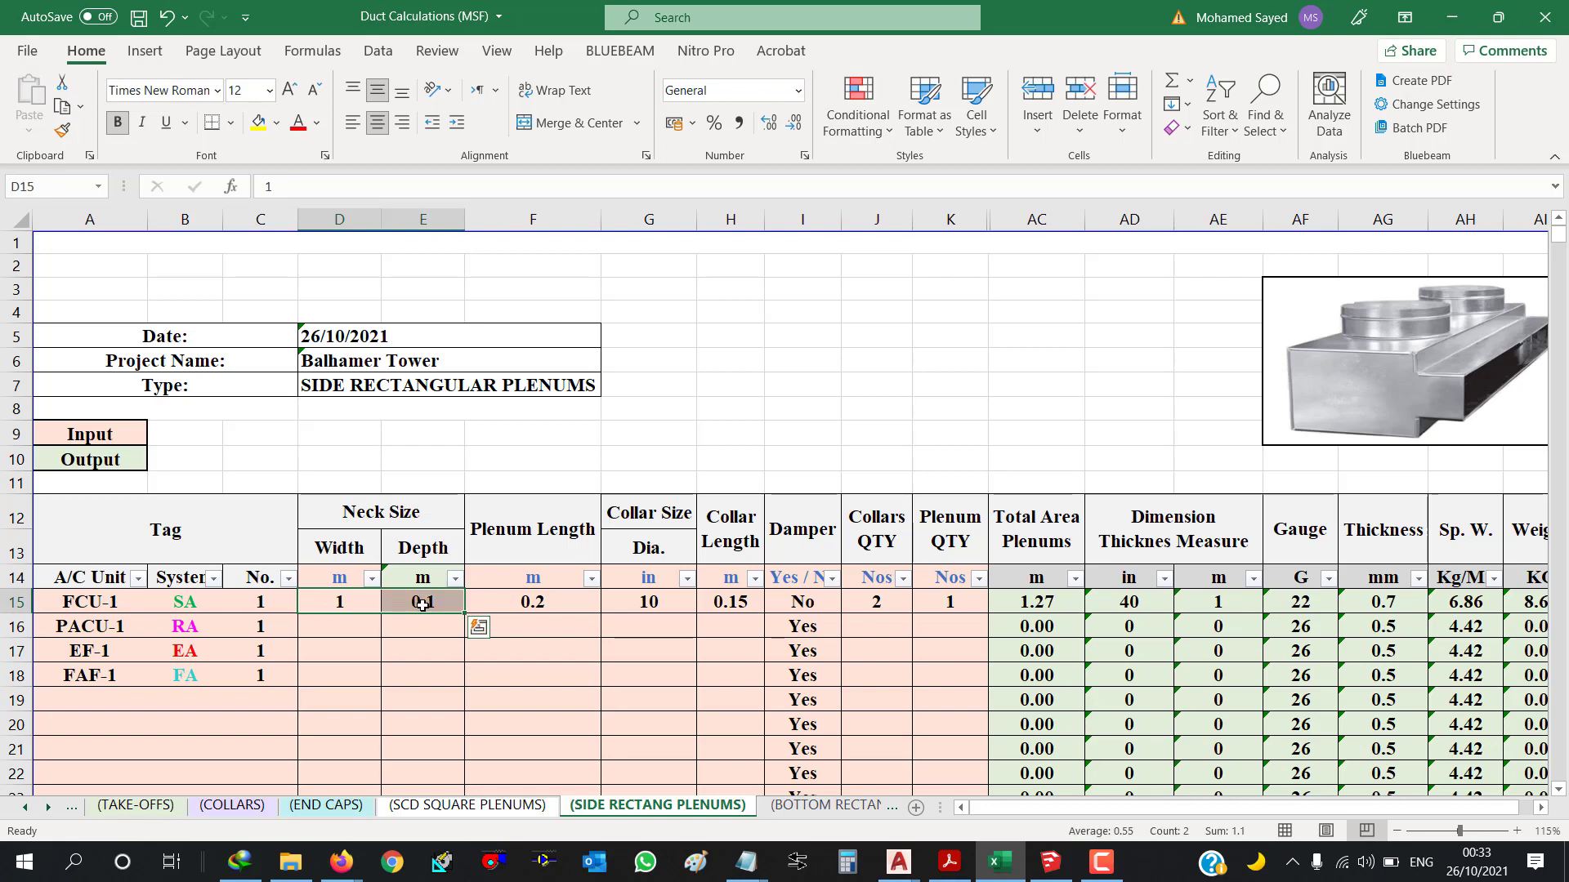
pyautogui.click(480, 604)
pyautogui.click(1051, 862)
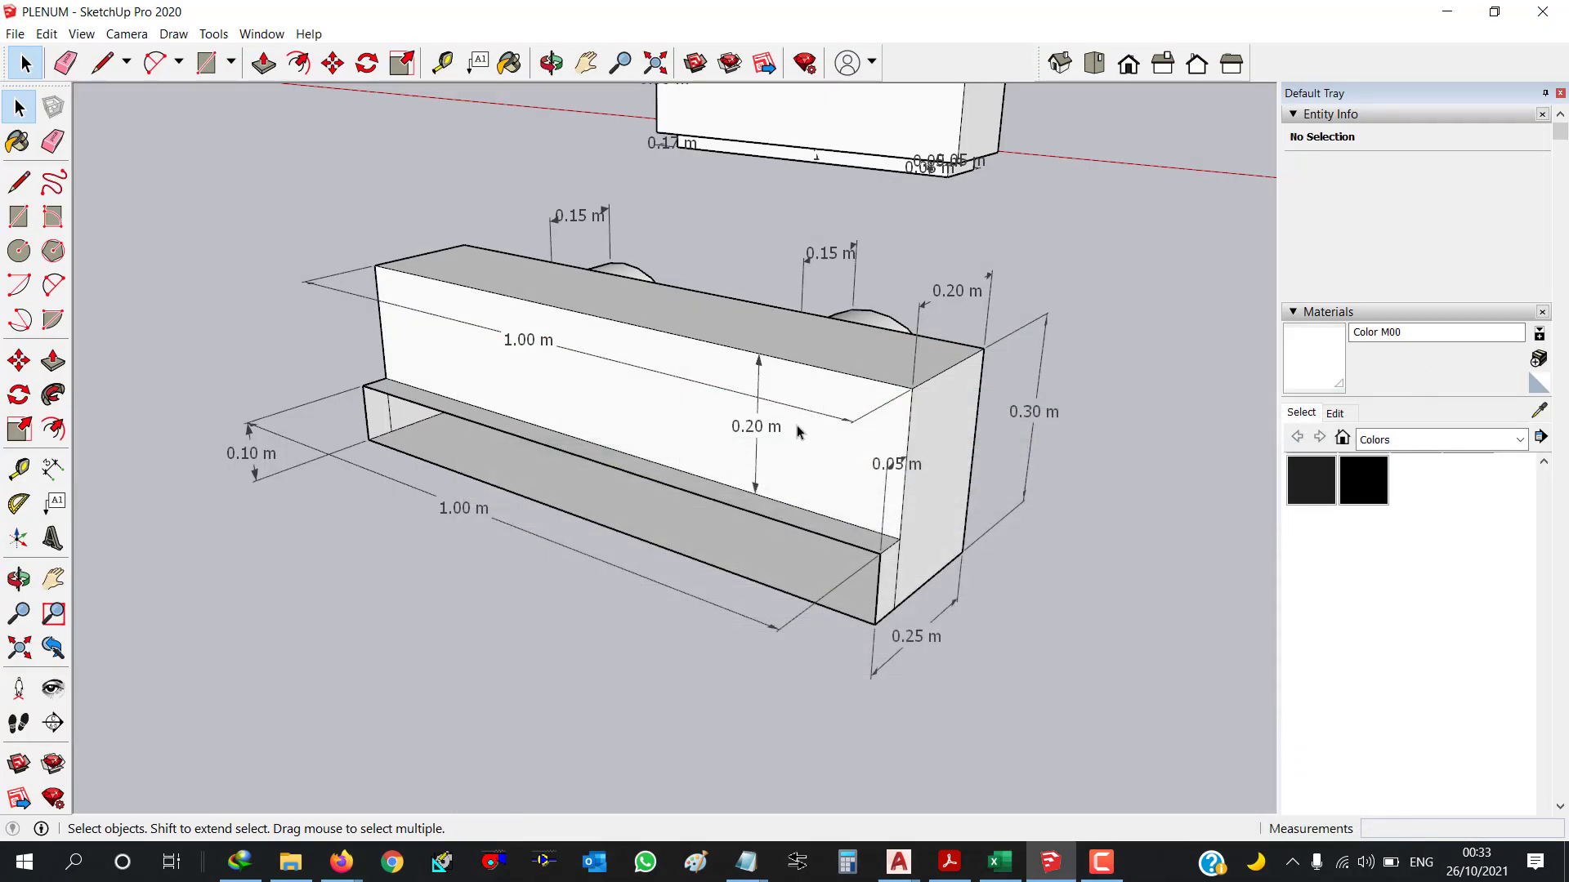
pyautogui.moveTo(801, 427); pyautogui.dragTo(974, 515)
pyautogui.click(885, 324)
pyautogui.moveTo(884, 325); pyautogui.dragTo(850, 385)
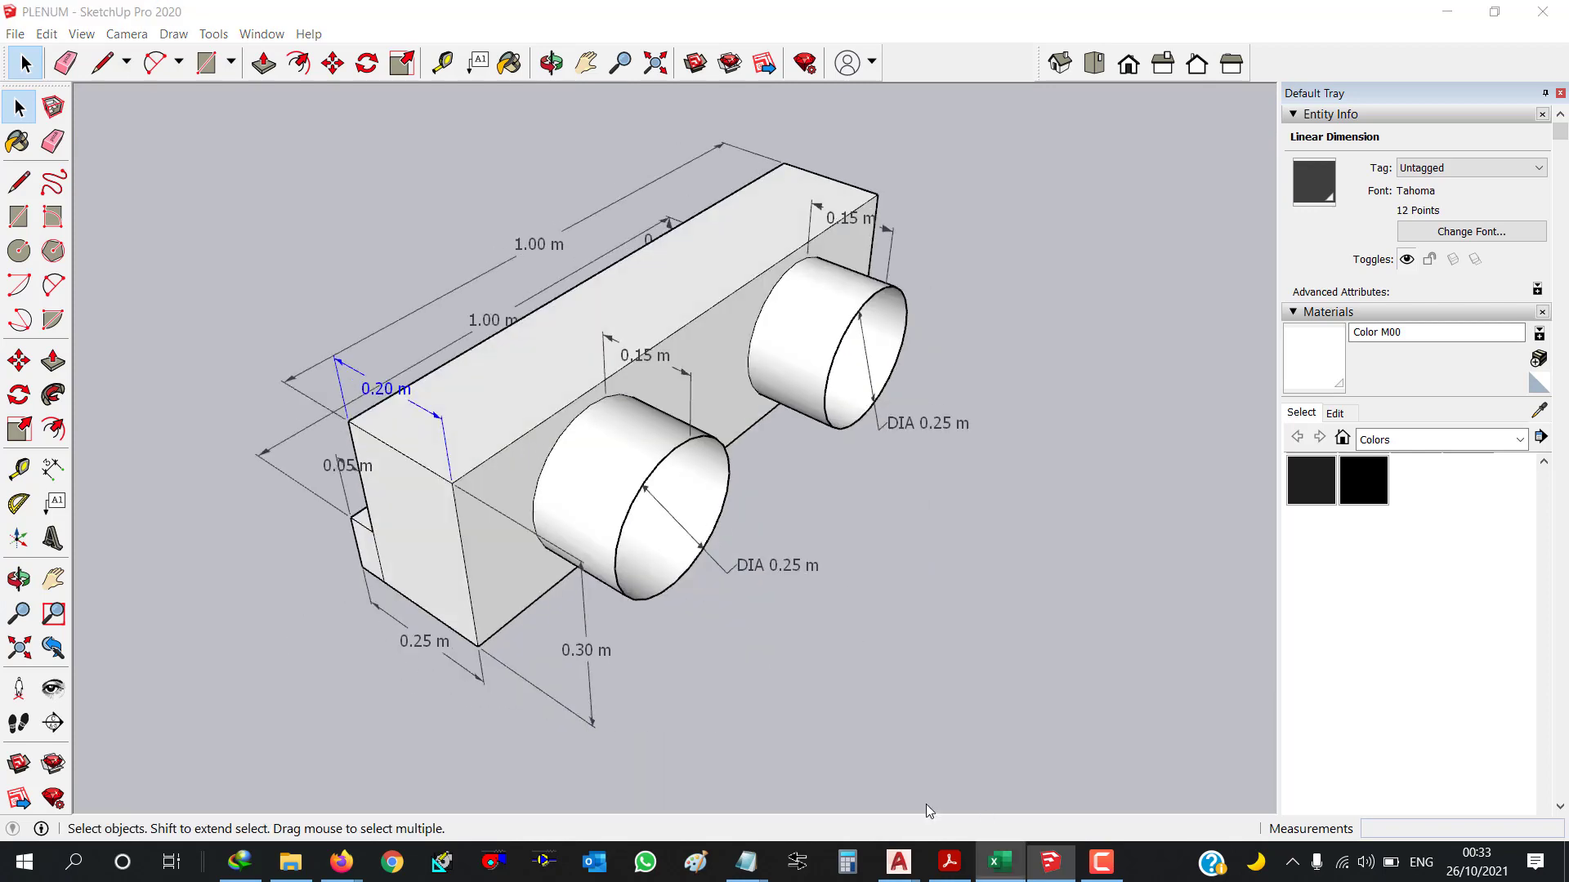
pyautogui.click(1000, 863)
pyautogui.click(687, 605)
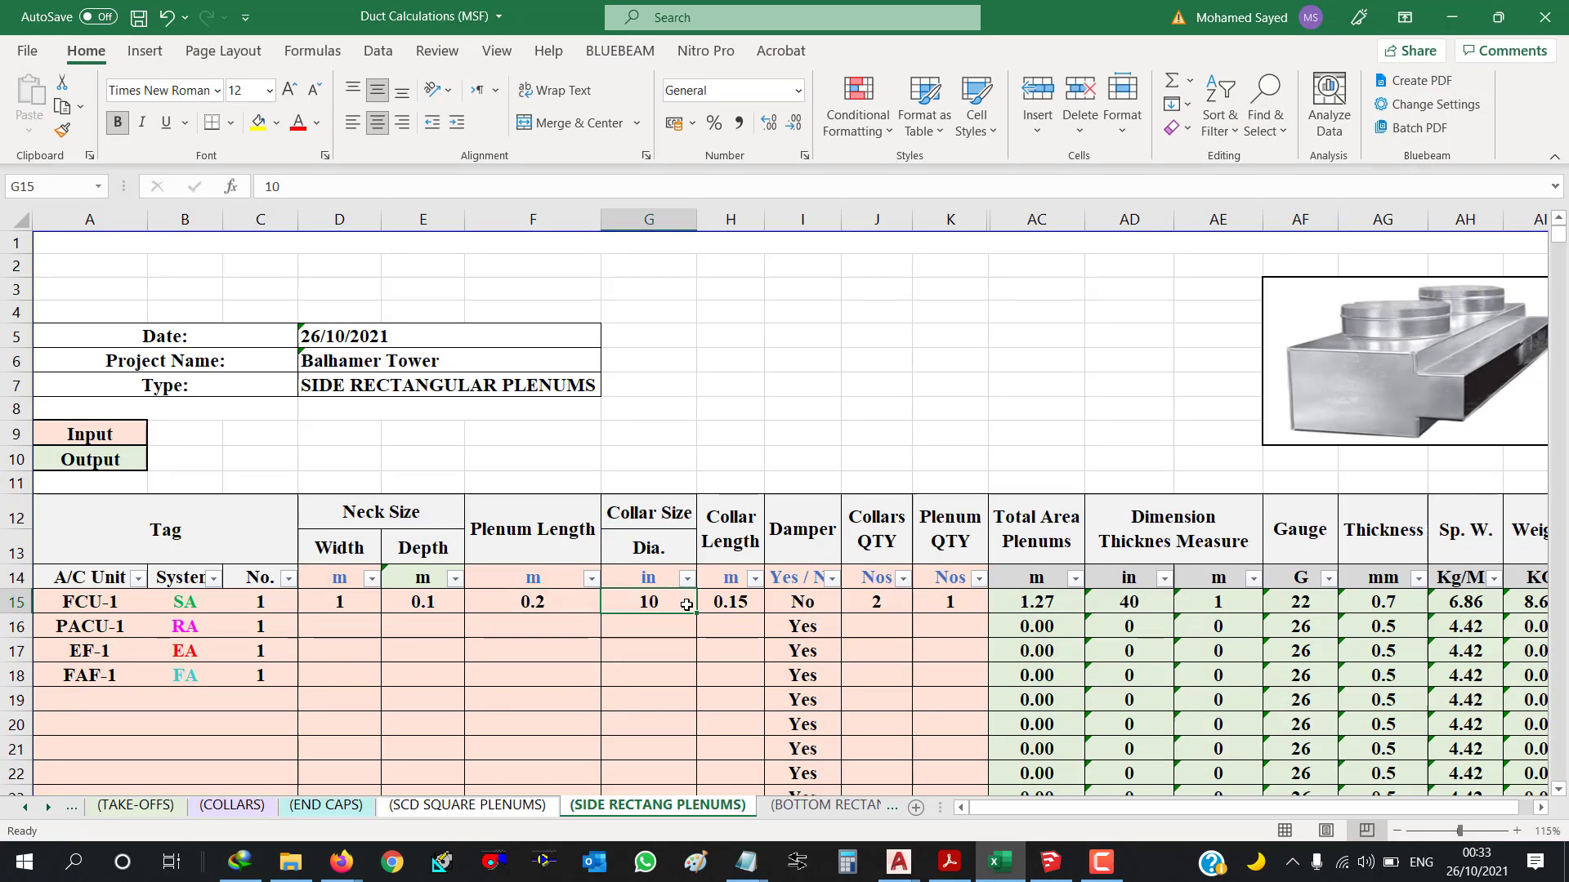
pyautogui.click(875, 601)
pyautogui.write('2')
pyautogui.click(732, 602)
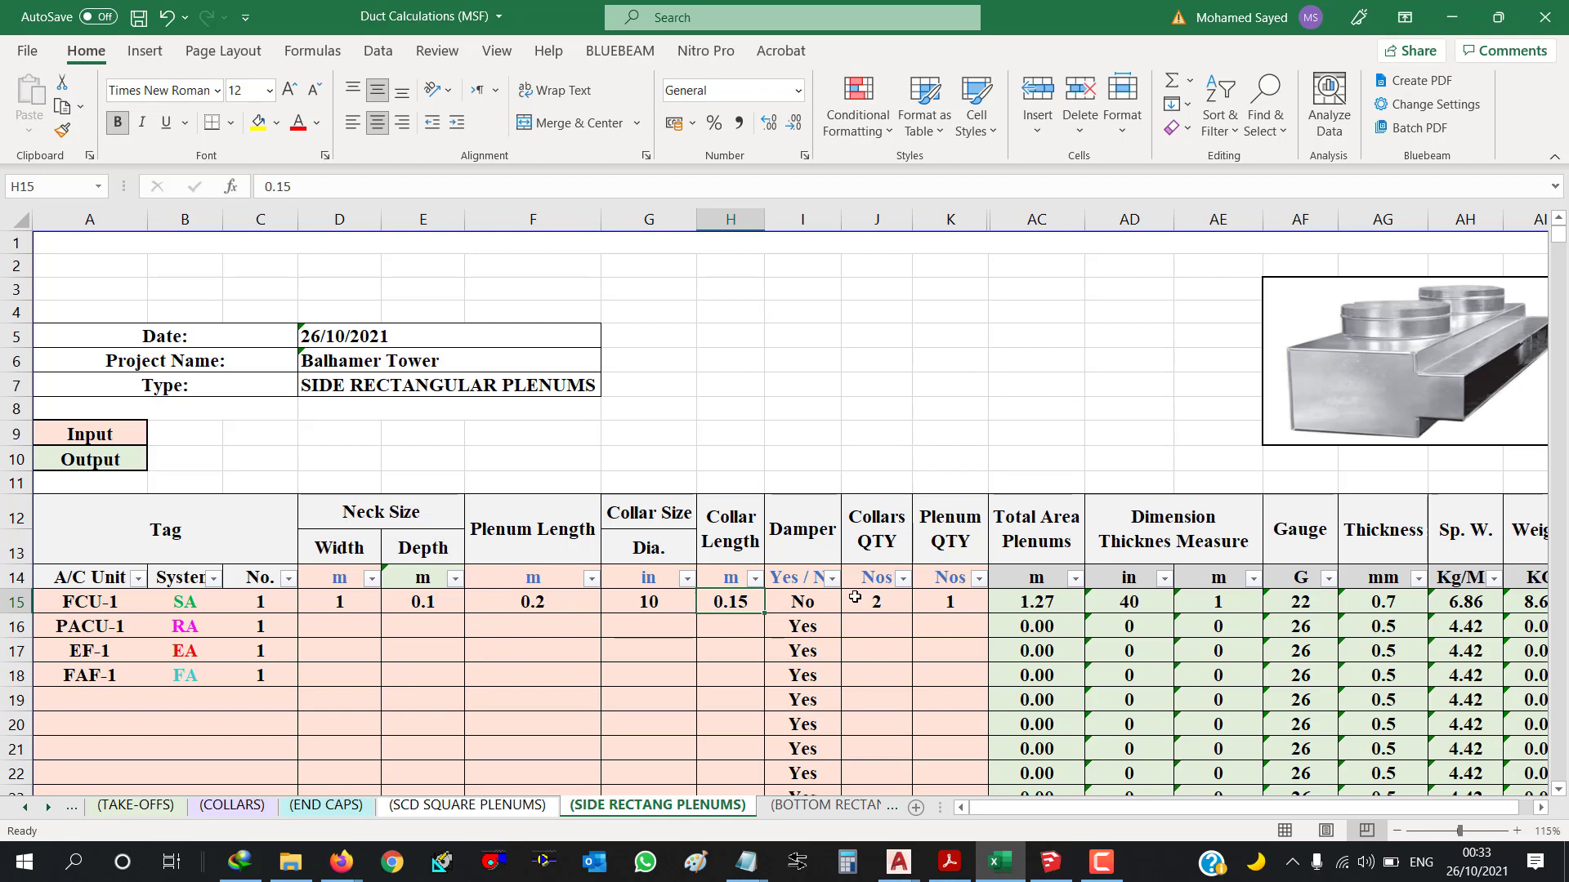
# Measure the whole plenum's surface area in SketchUp and confirm it matches the 1.27 total
pyautogui.hotkey('alt', 'Tab')
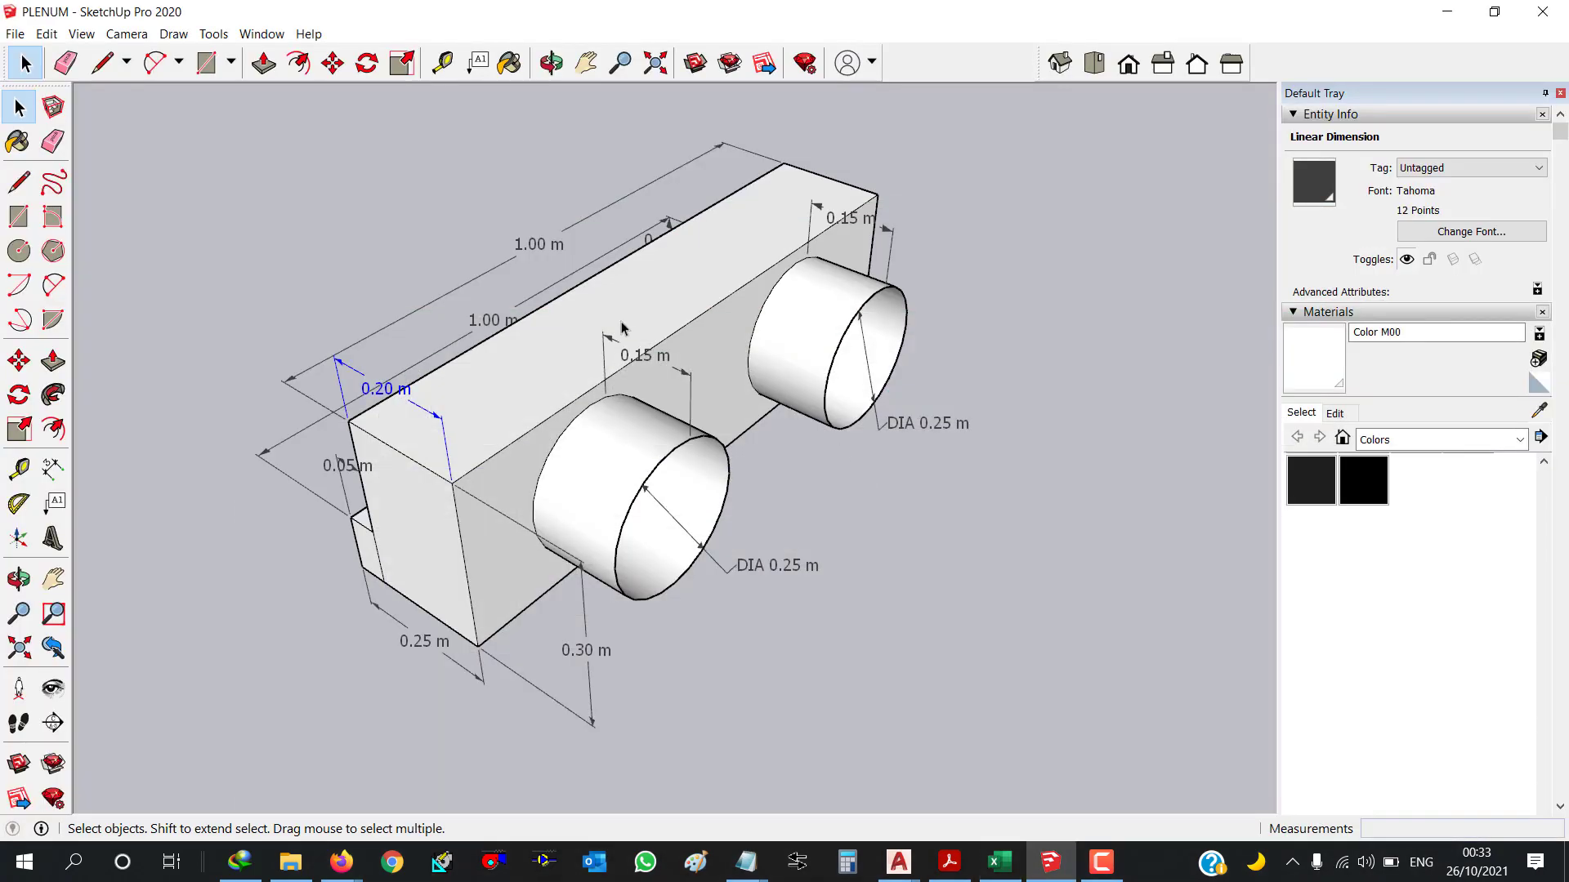
pyautogui.tripleClick(621, 327)
pyautogui.rightClick(621, 327)
pyautogui.click(889, 439)
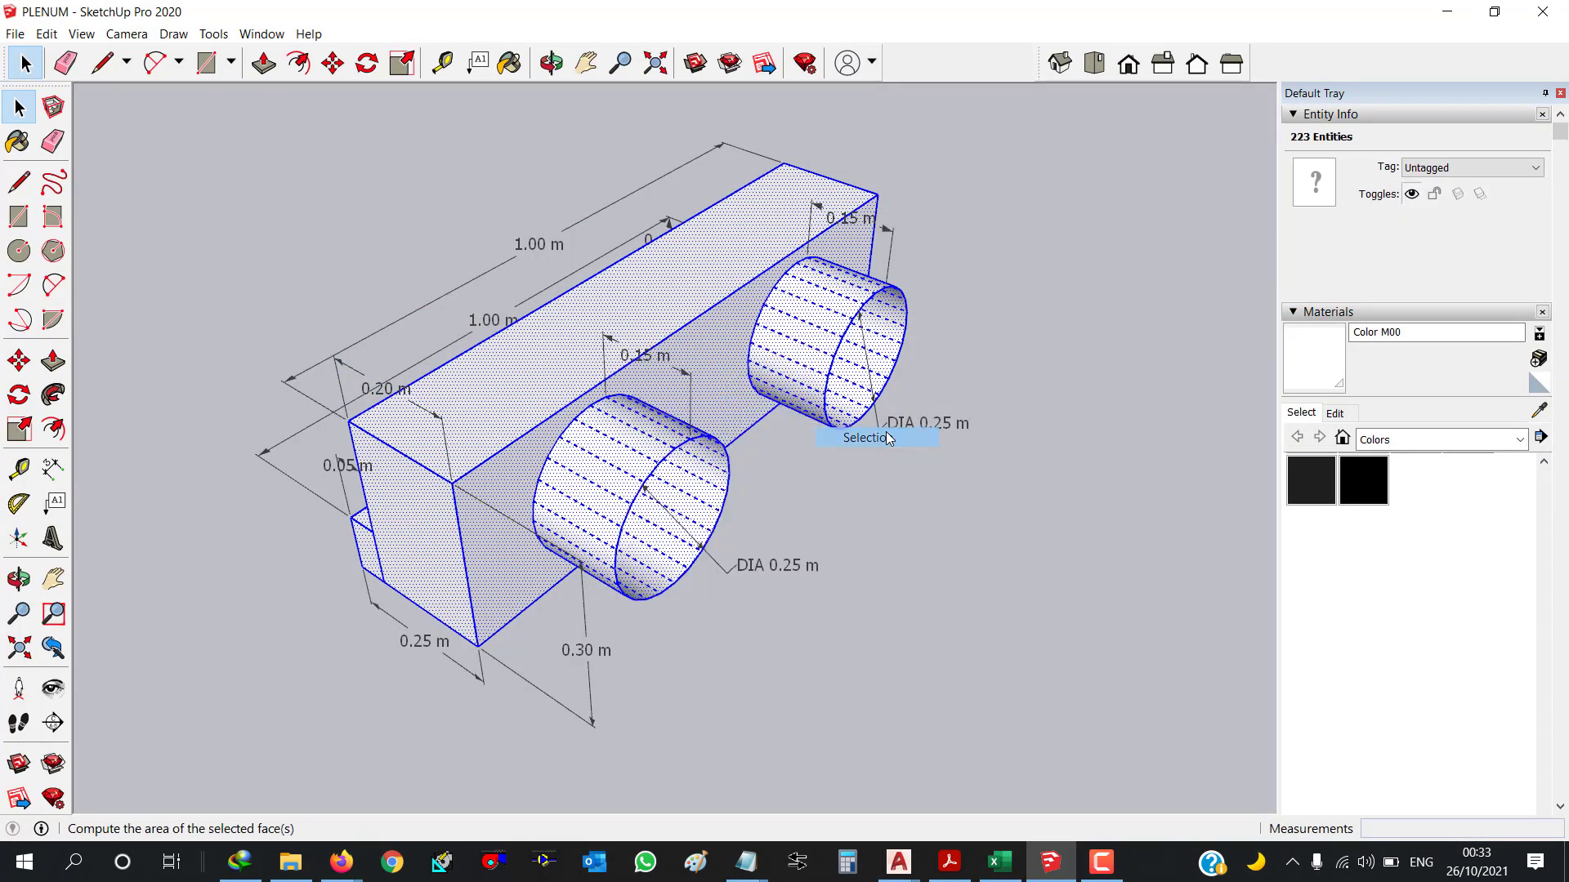
pyautogui.click(1020, 856)
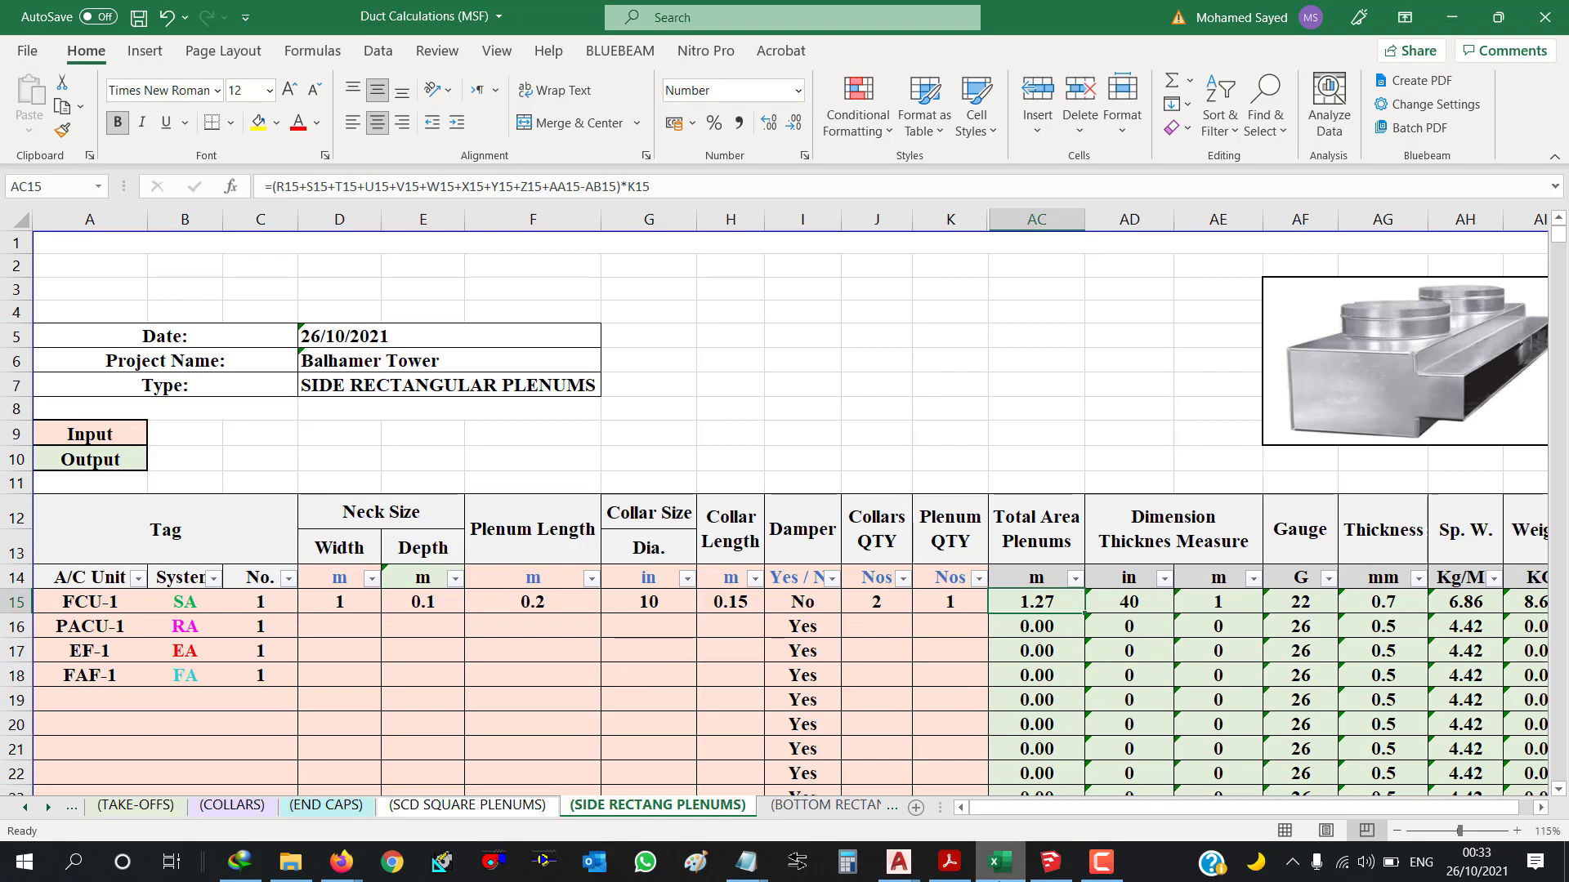
pyautogui.click(1050, 862)
pyautogui.click(871, 441)
pyautogui.click(463, 639)
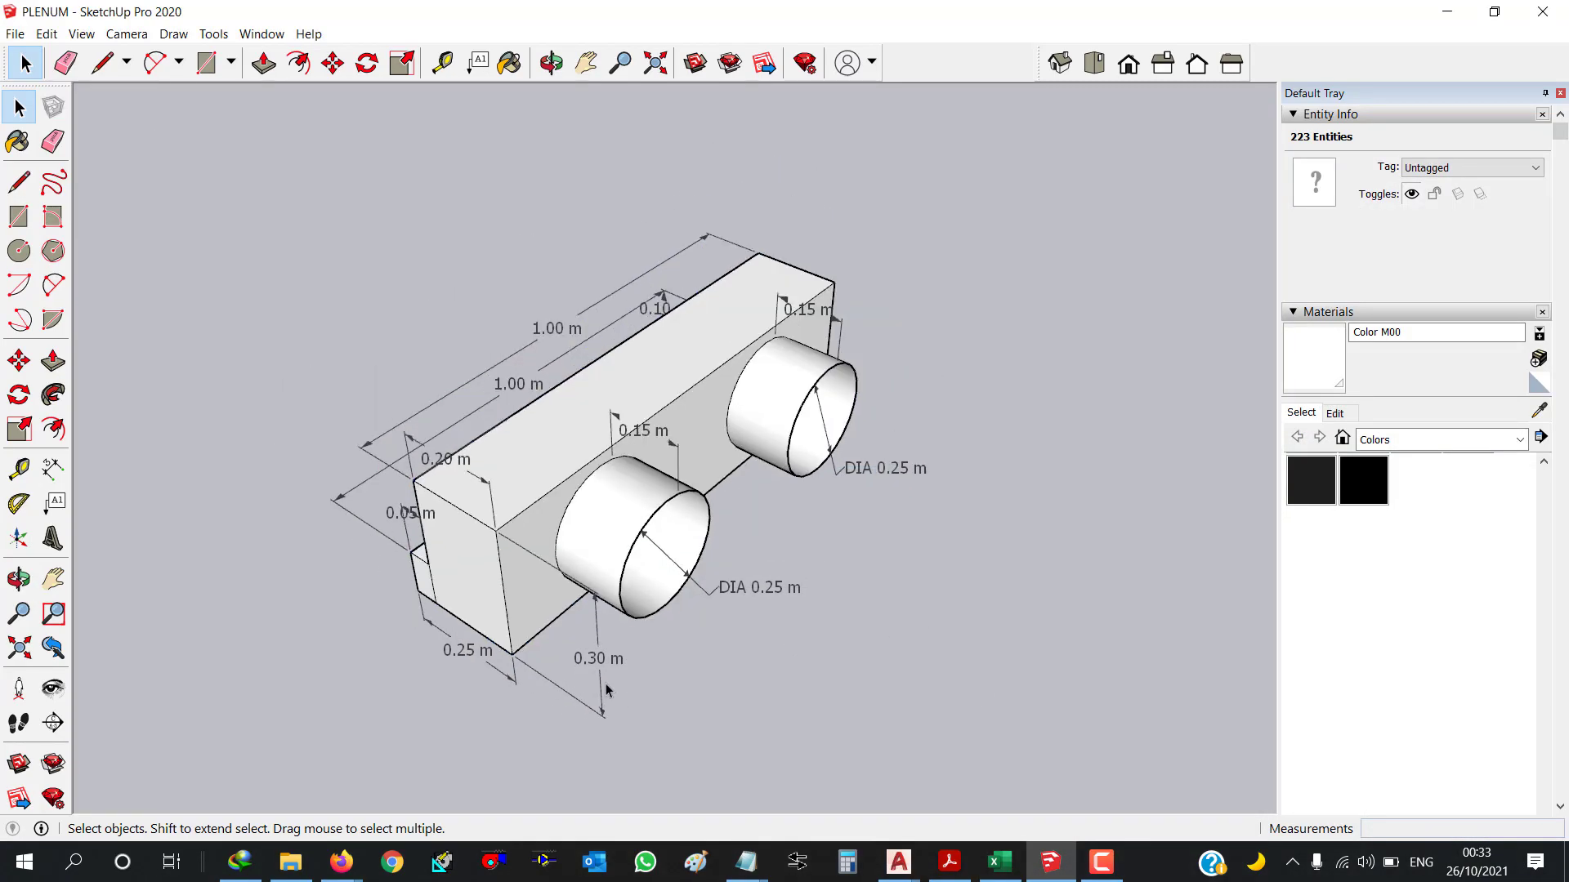
# Zoom in on the model and inspect the 0.05 m dimension
pyautogui.scroll(5, 463, 639)
pyautogui.scroll(3, 514, 508)
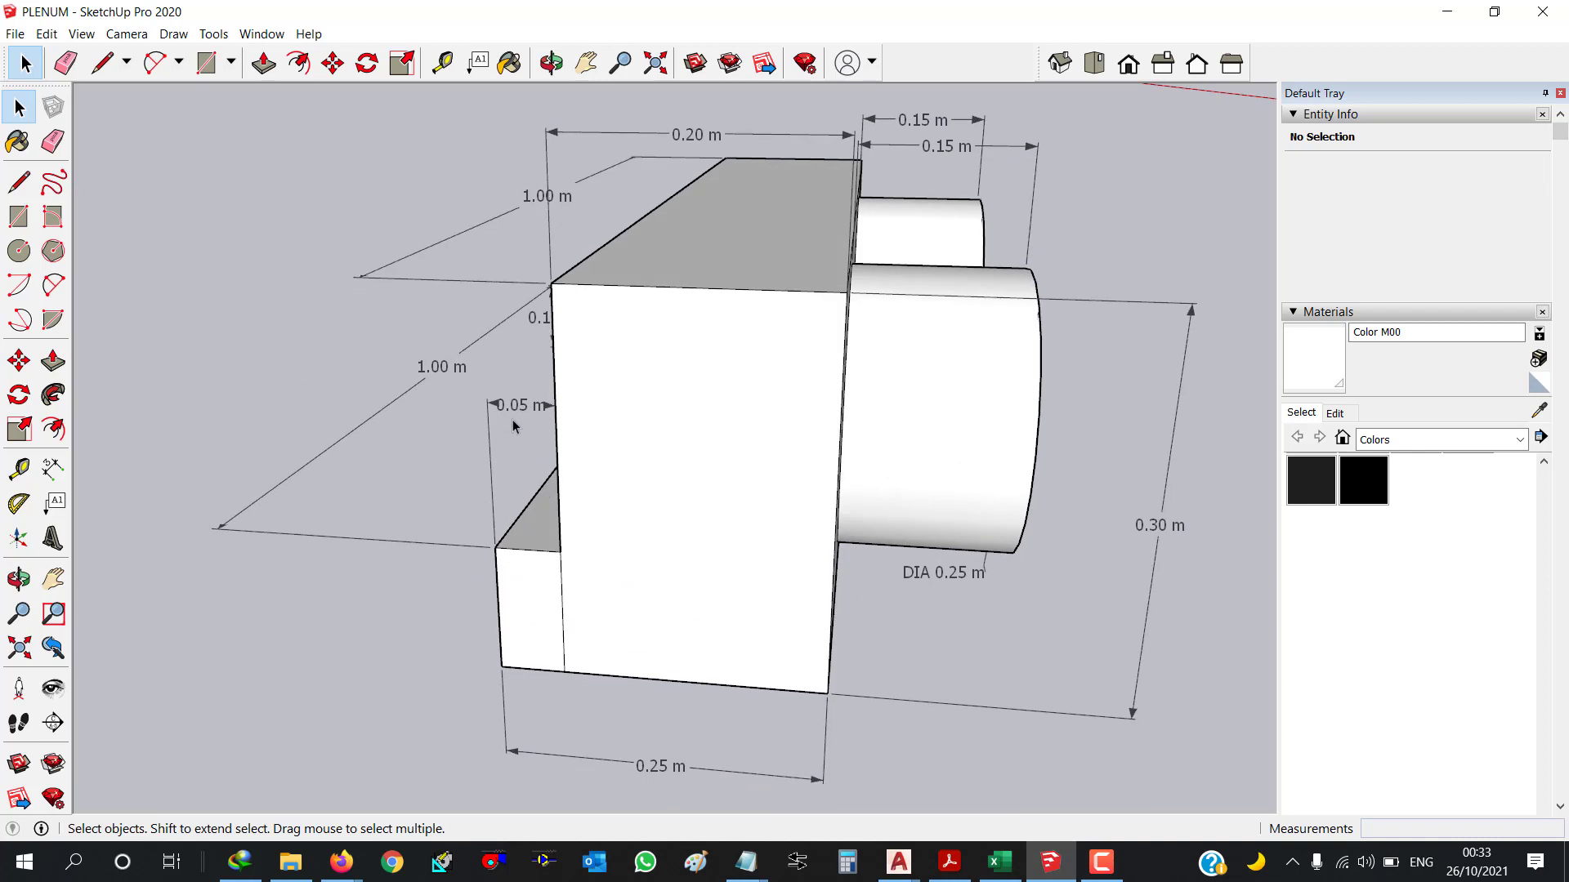
pyautogui.click(517, 395)
# Orbit around the plenum and check the 0.30 m box edge length
pyautogui.moveTo(517, 396)
pyautogui.mouseDown()
pyautogui.moveTo(526, 365)
pyautogui.moveTo(482, 384)
pyautogui.moveTo(548, 485)
pyautogui.moveTo(605, 341)
pyautogui.mouseUp()
pyautogui.scroll(-3, 547, 486)
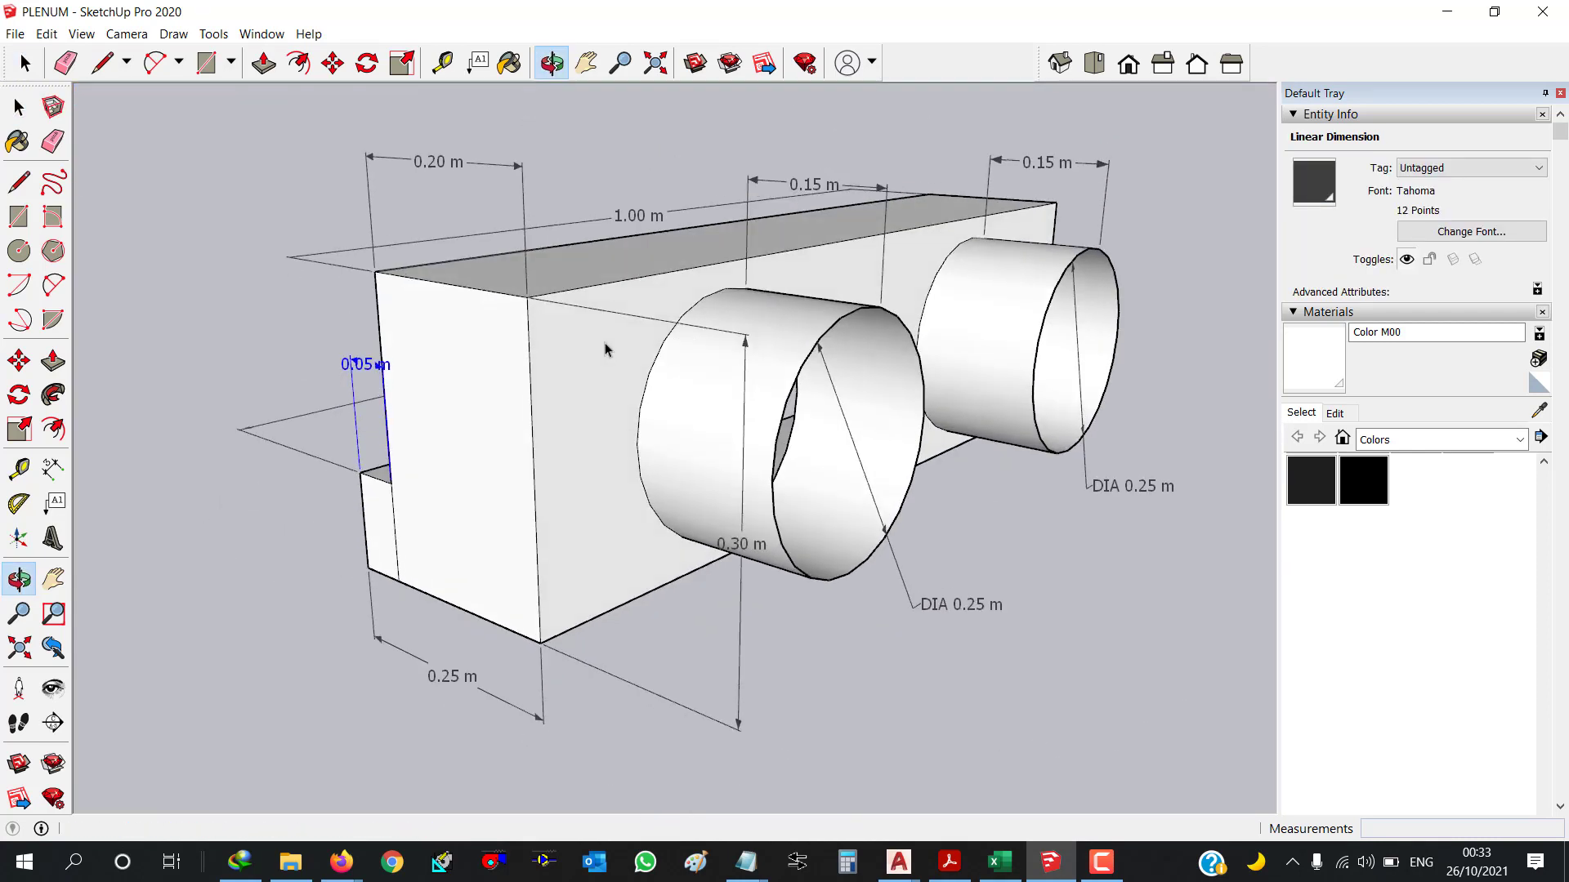
pyautogui.press('space')
pyautogui.click(530, 375)
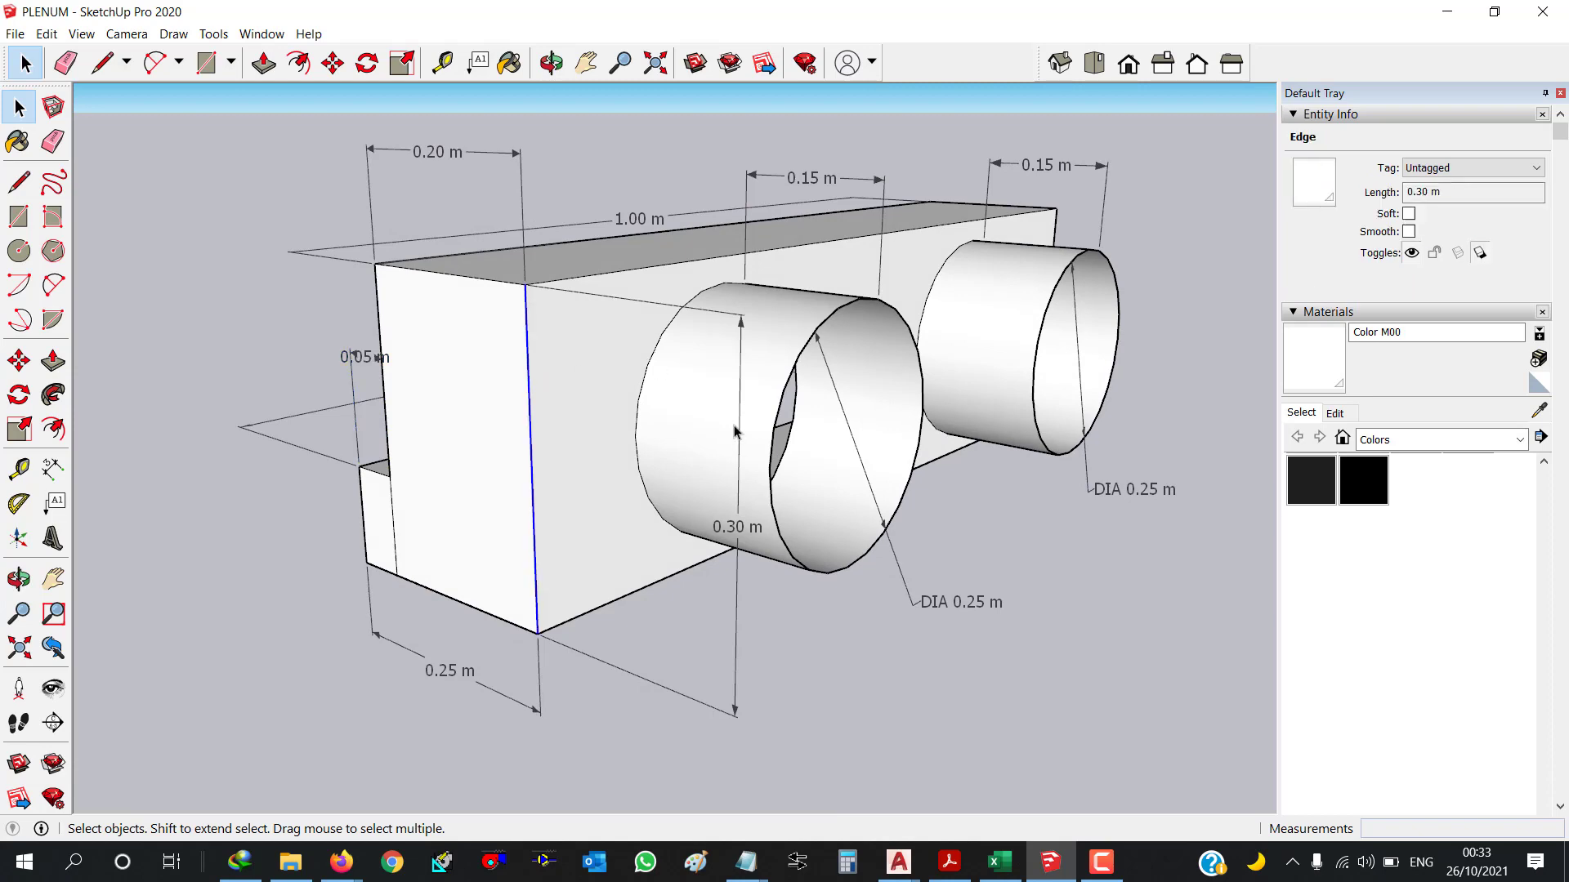
pyautogui.click(809, 578)
# Inspect the 1.00 m length dimension, then select FCU-1's neck width and depth in Excel
pyautogui.moveTo(874, 711)
pyautogui.mouseDown()
pyautogui.moveTo(728, 650)
pyautogui.moveTo(593, 482)
pyautogui.mouseUp()
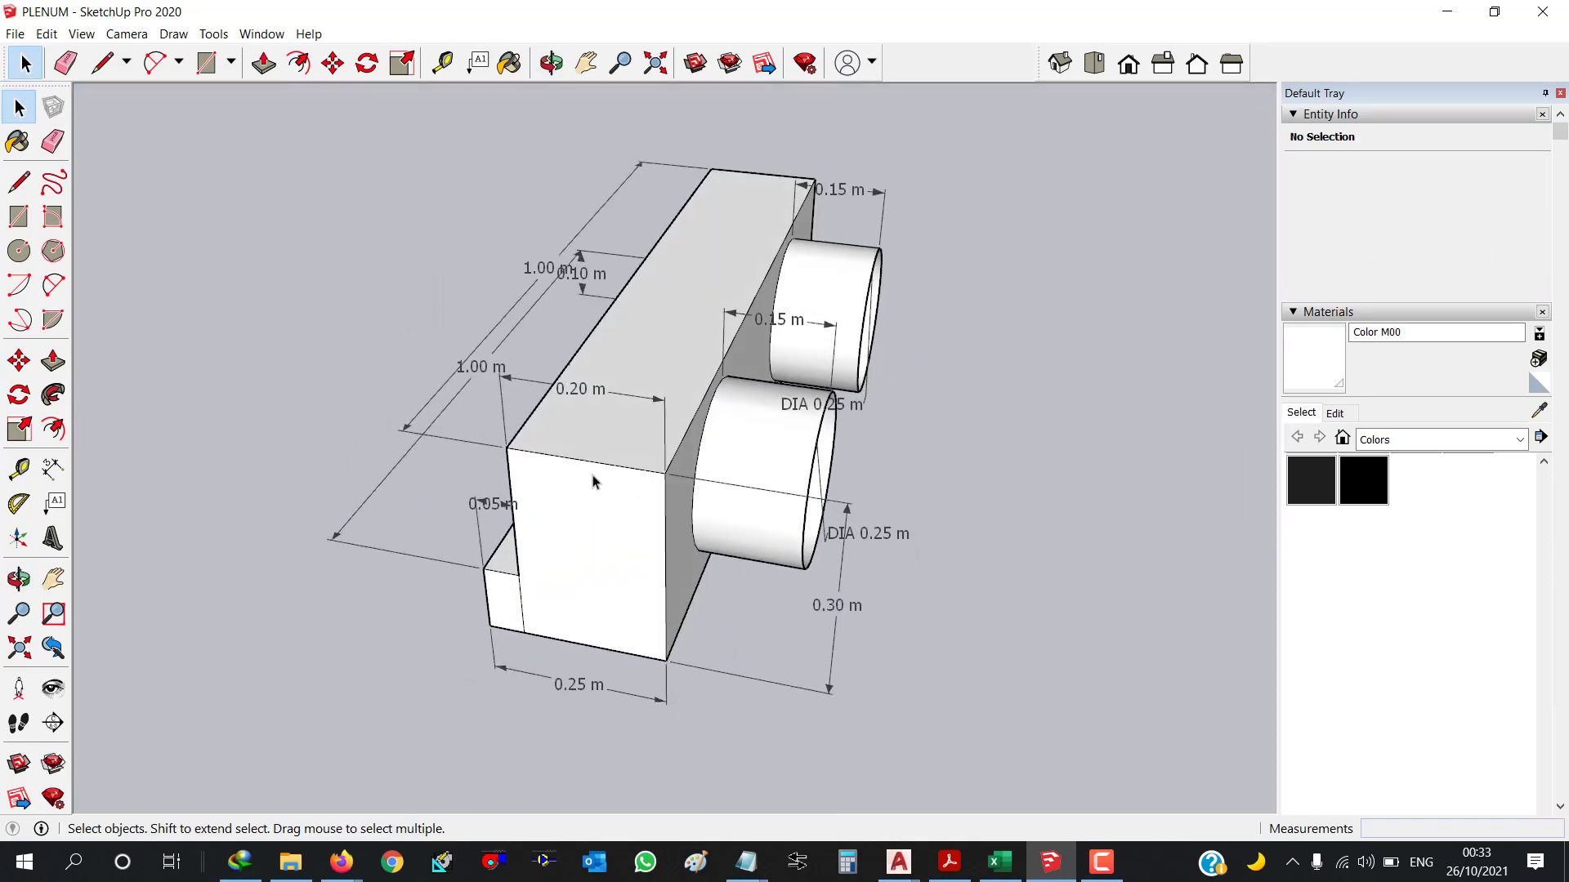
pyautogui.moveTo(448, 448)
pyautogui.mouseDown()
pyautogui.moveTo(763, 463)
pyautogui.moveTo(688, 621)
pyautogui.mouseUp()
pyautogui.scroll(2, 719, 613)
pyautogui.scroll(1, 744, 608)
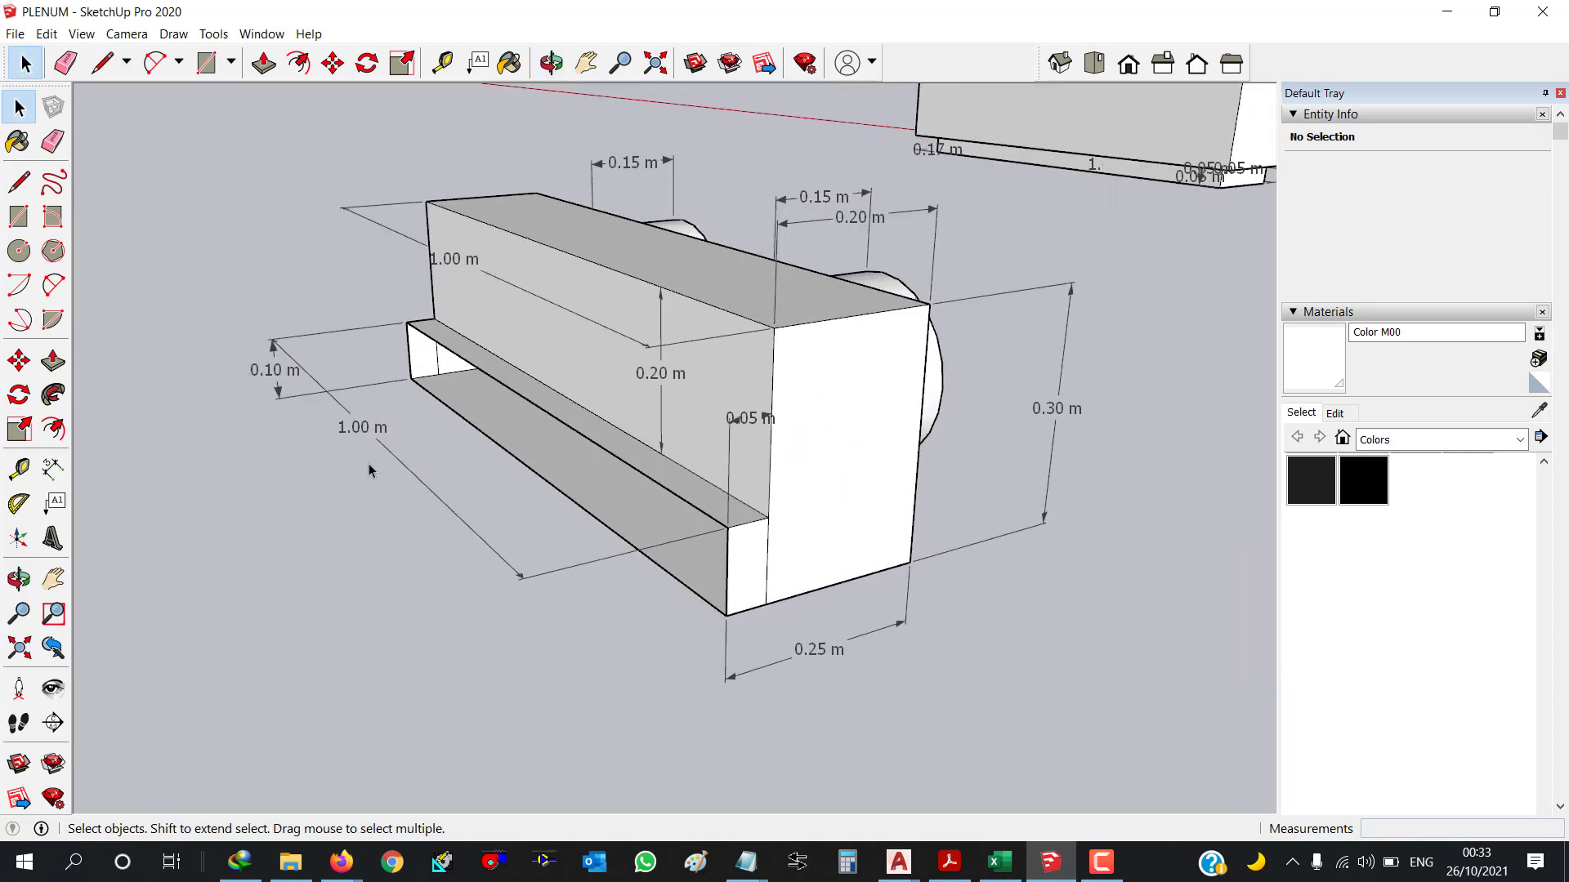
pyautogui.click(351, 426)
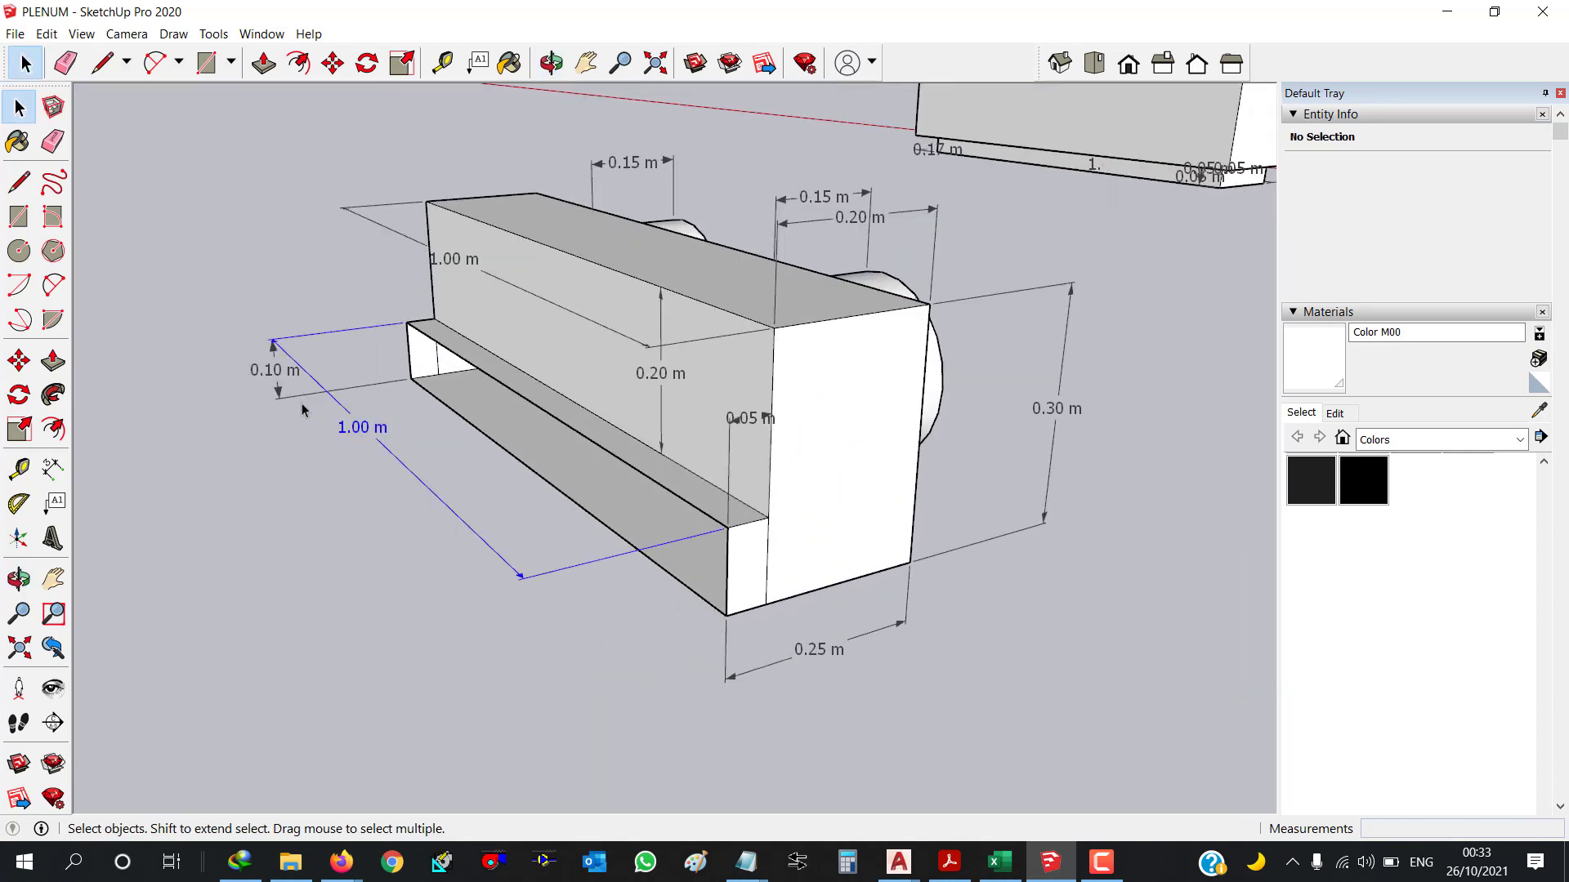
pyautogui.click(989, 867)
pyautogui.moveTo(327, 597); pyautogui.dragTo(420, 601)
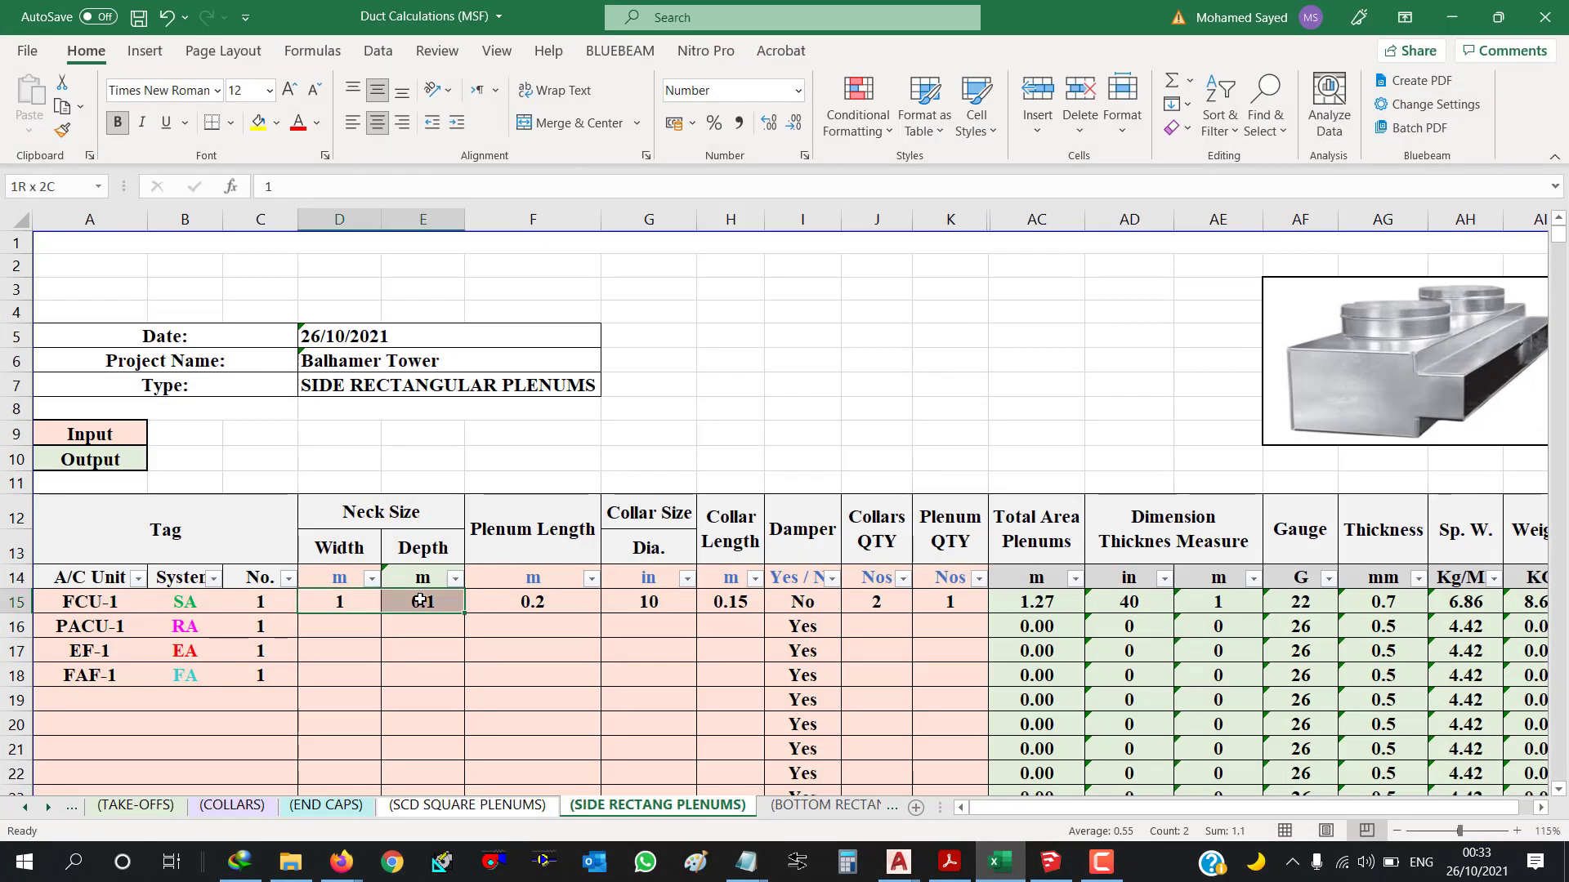
# Review the neck size and plenum length against the SketchUp model and AutoCAD HVAC layout
pyautogui.click(381, 511)
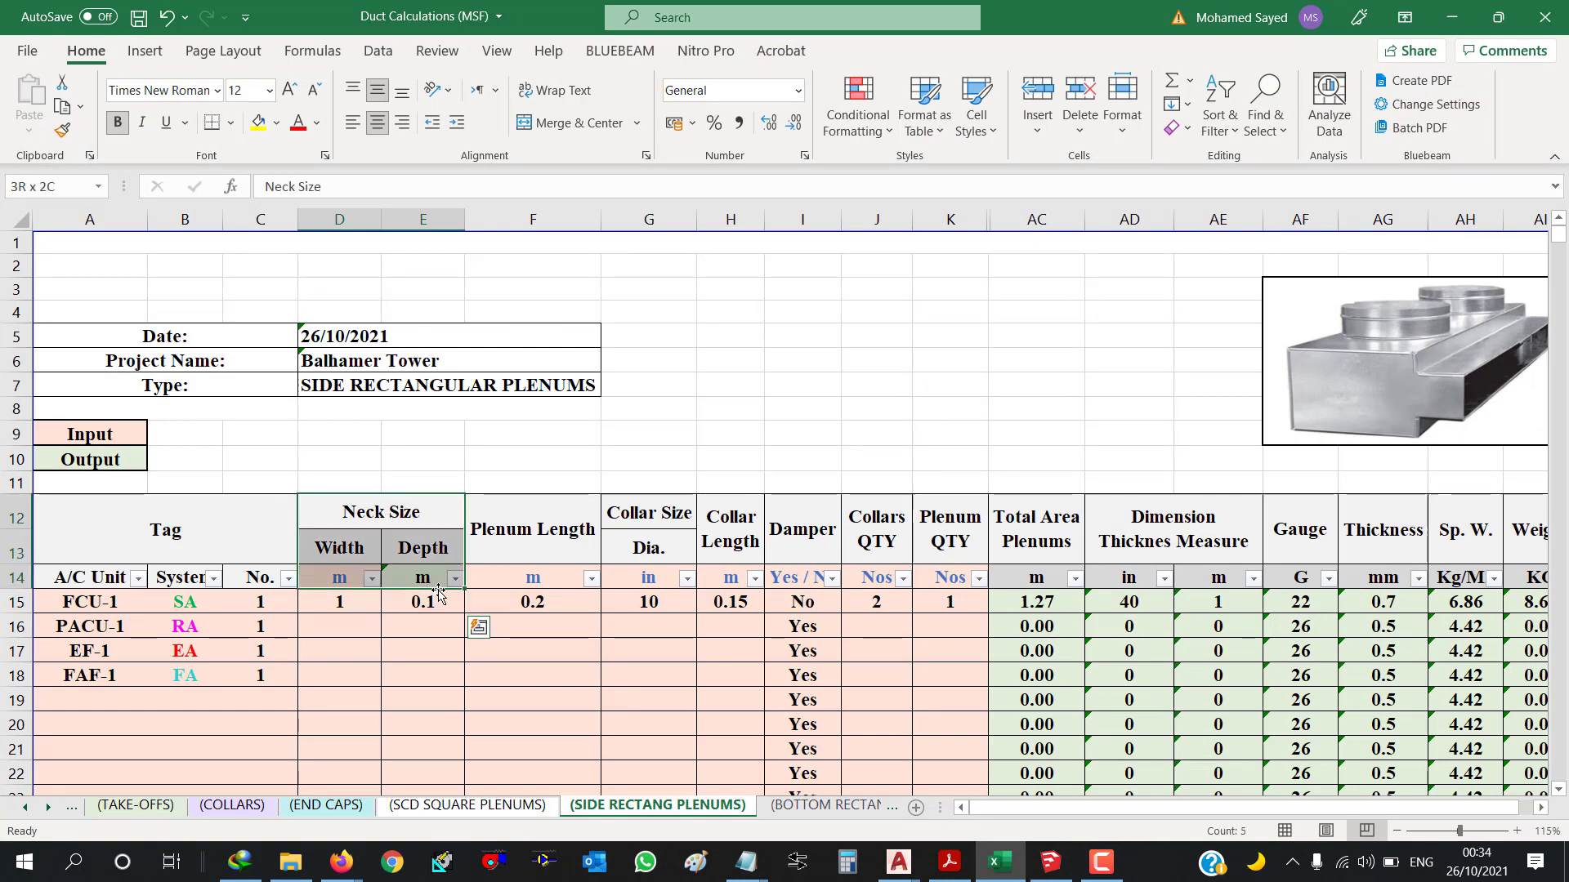
pyautogui.click(578, 606)
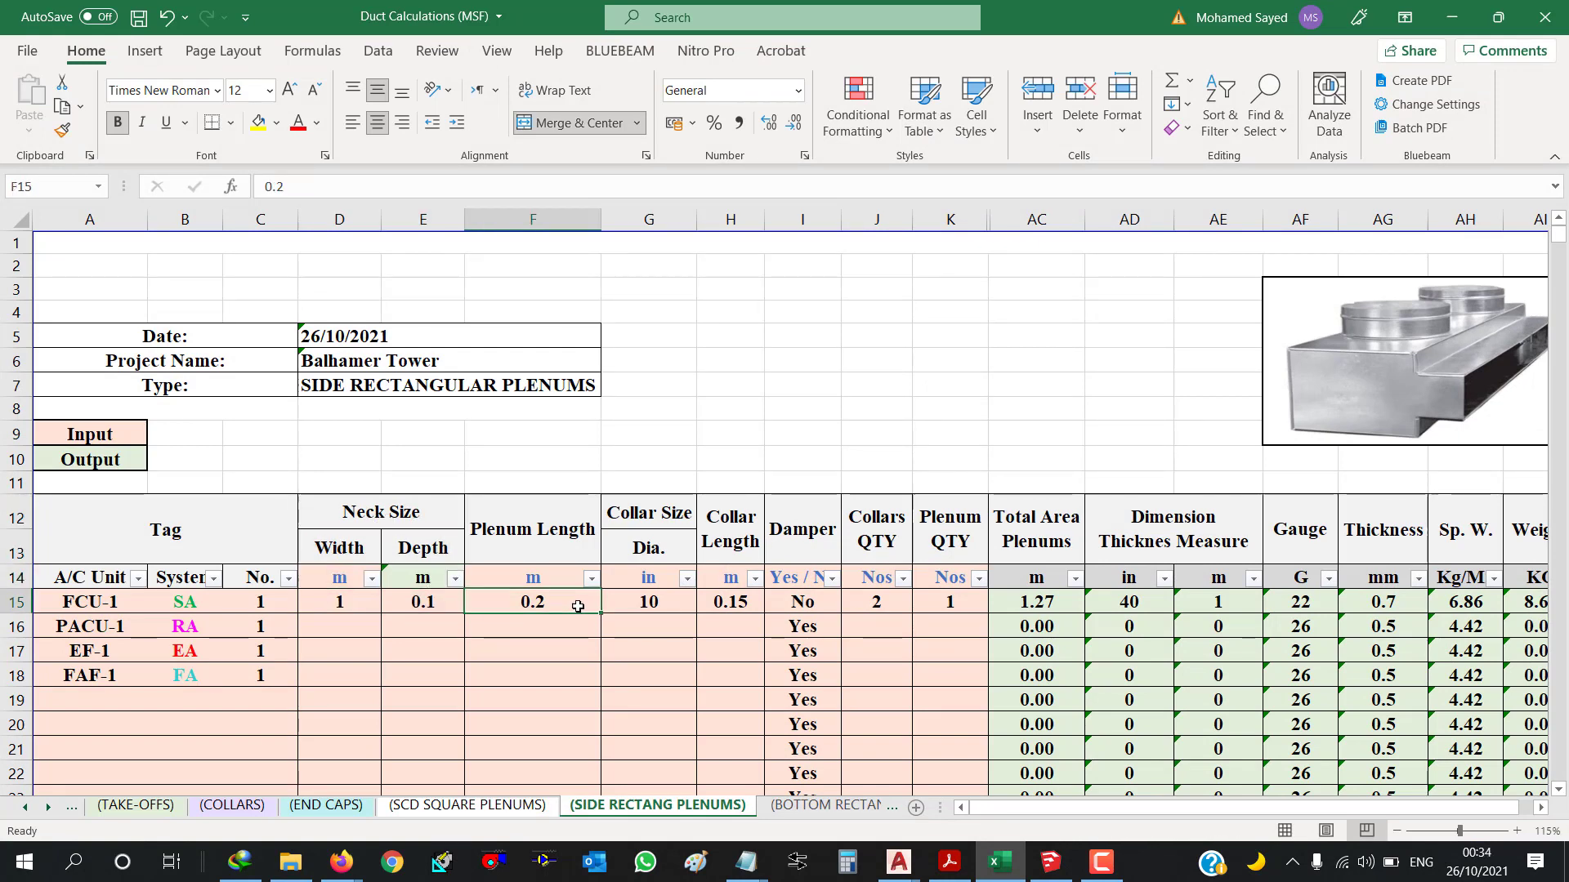
pyautogui.click(1062, 861)
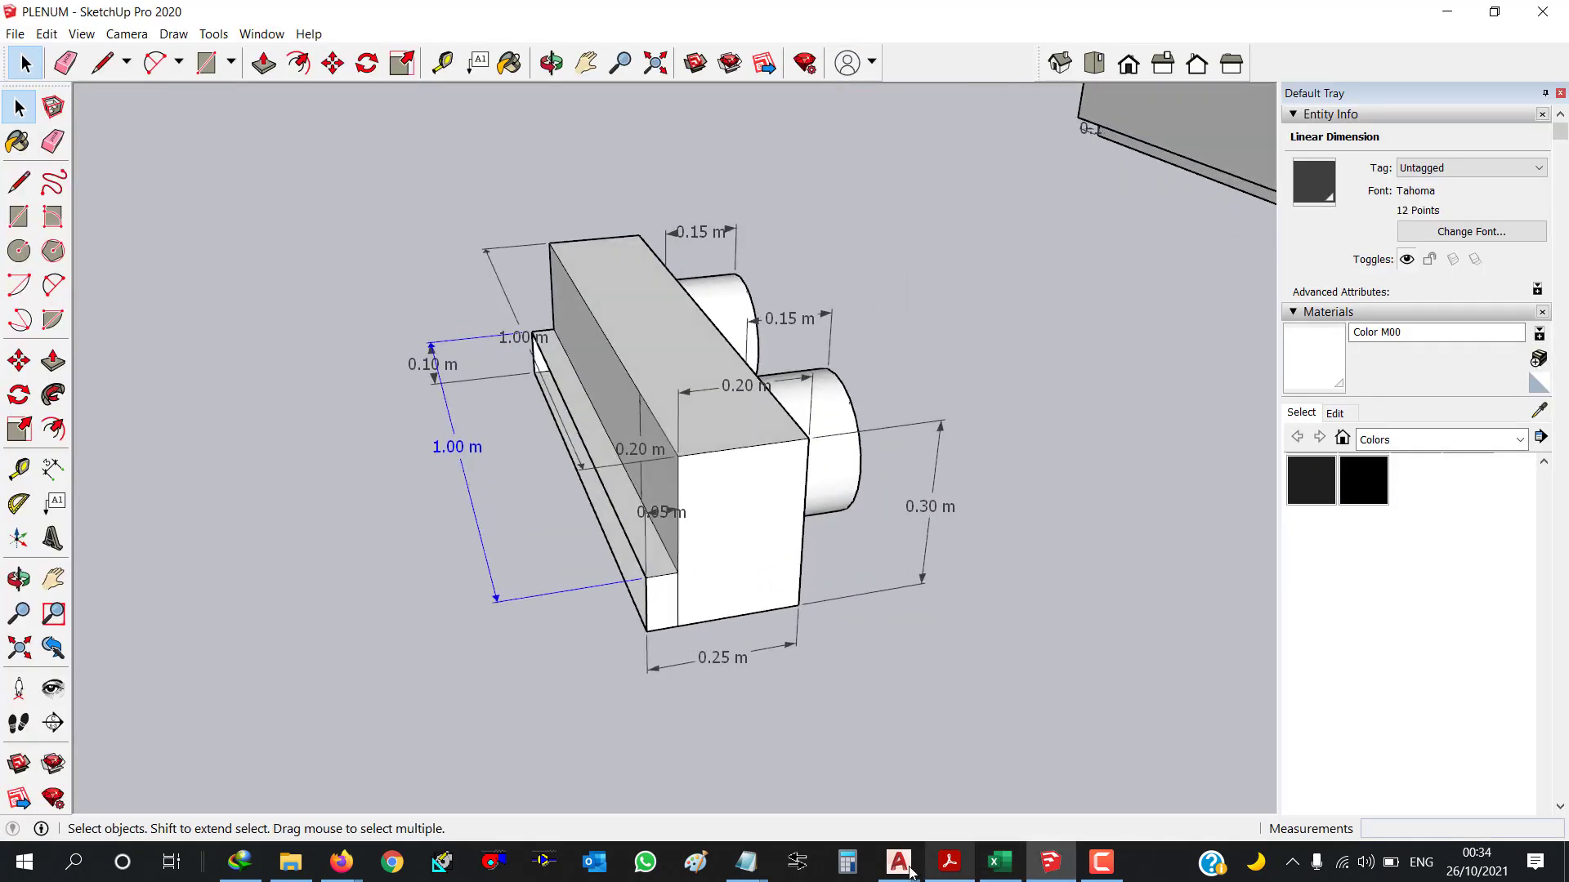
pyautogui.moveTo(899, 861)
pyautogui.click(1077, 769)
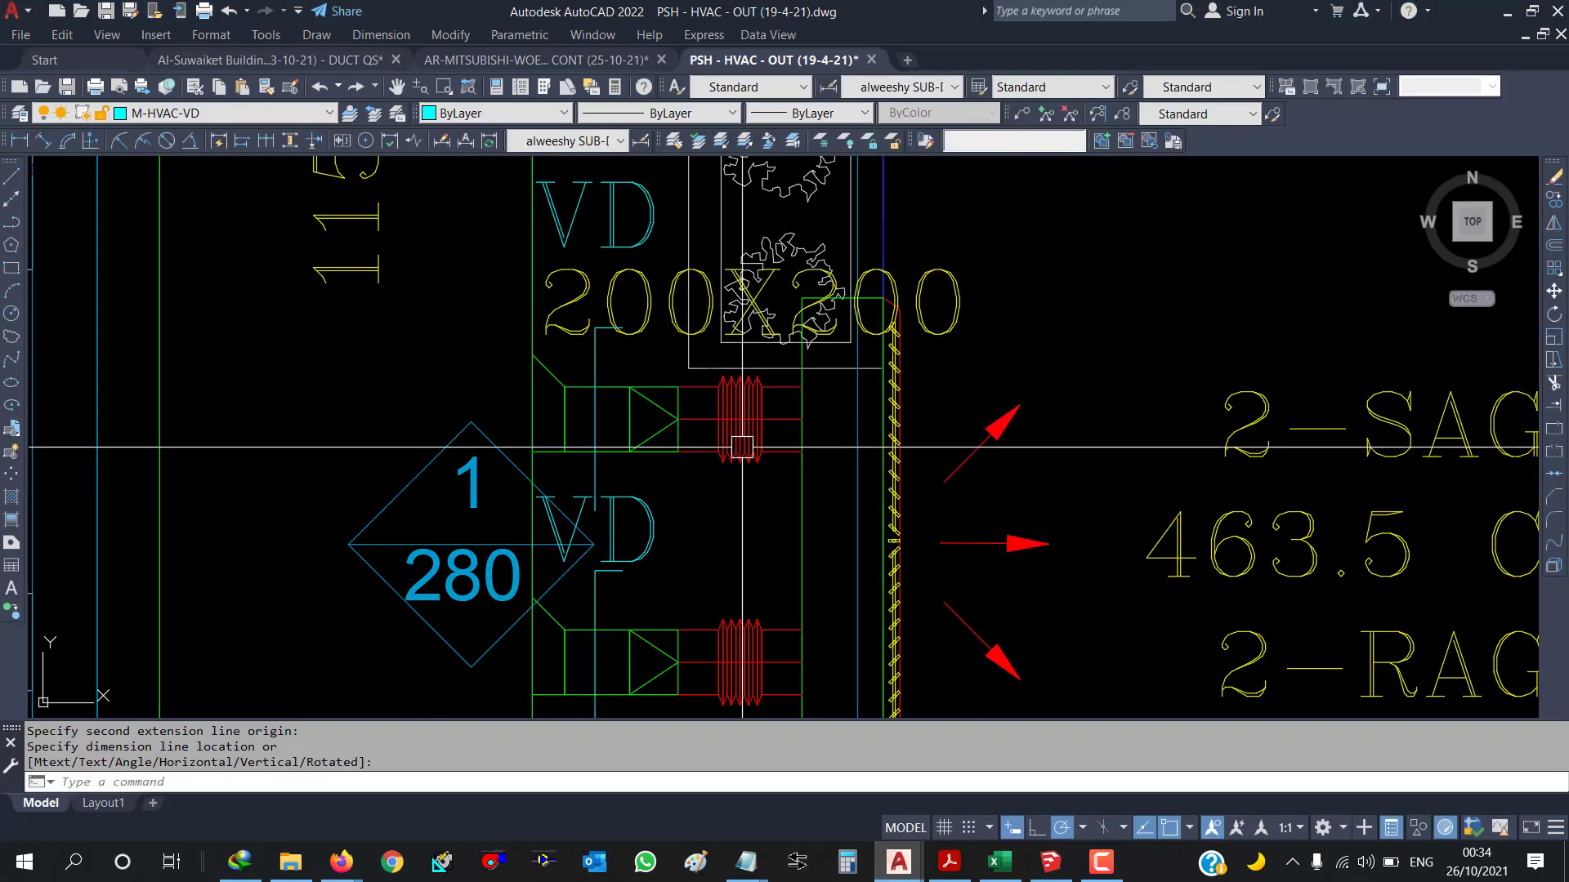
pyautogui.click(764, 569)
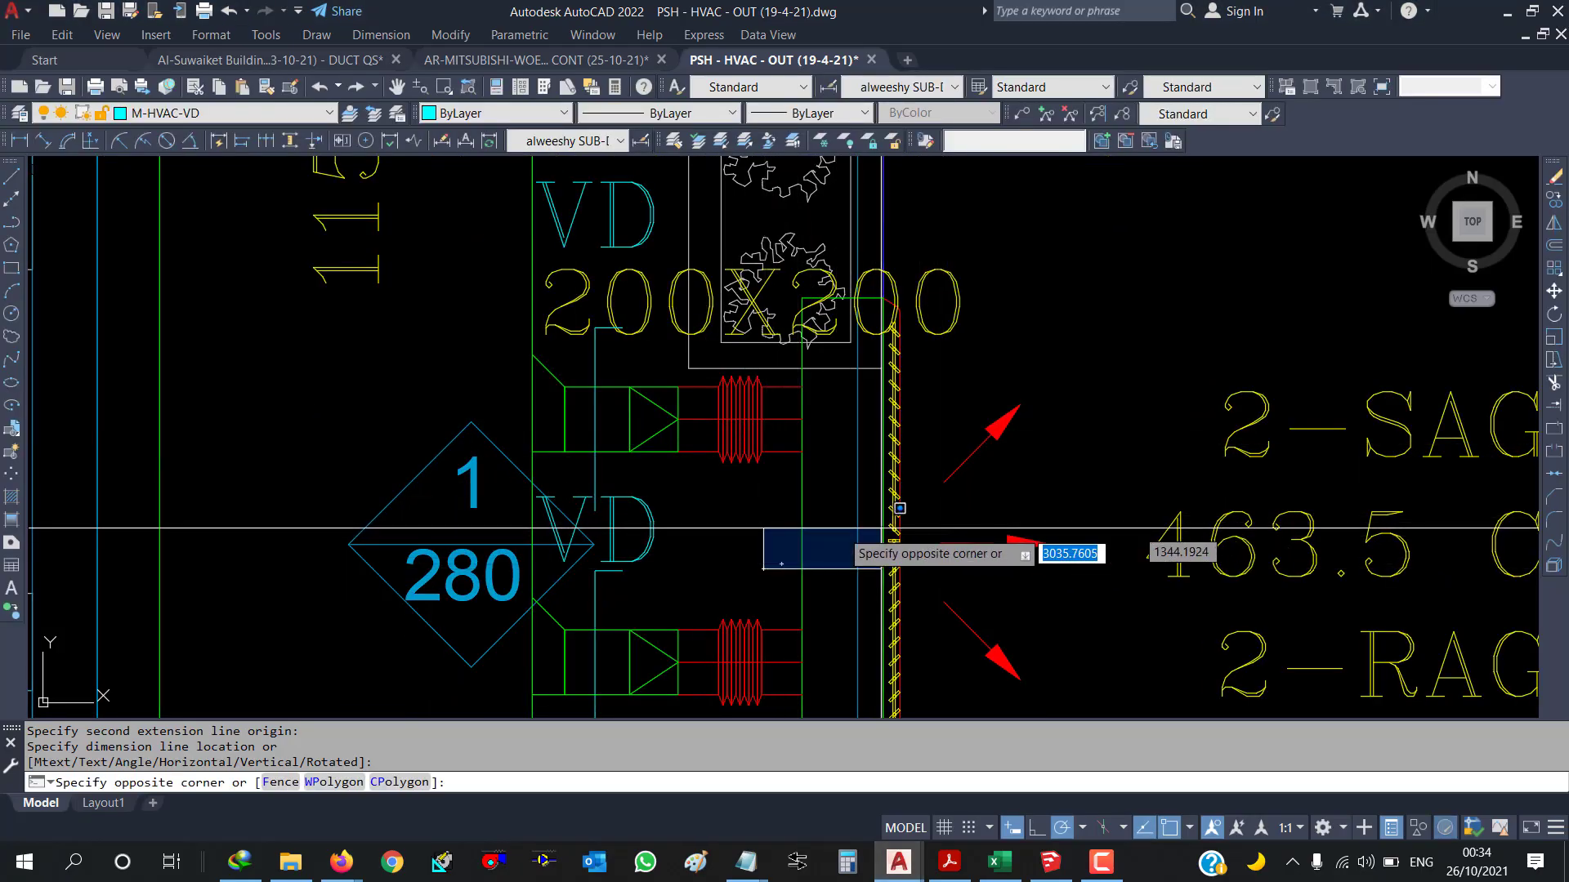
# Confirm collar diameter 10, collar length 0.15, collar quantity 2 and plenum quantity 1
pyautogui.click(1000, 861)
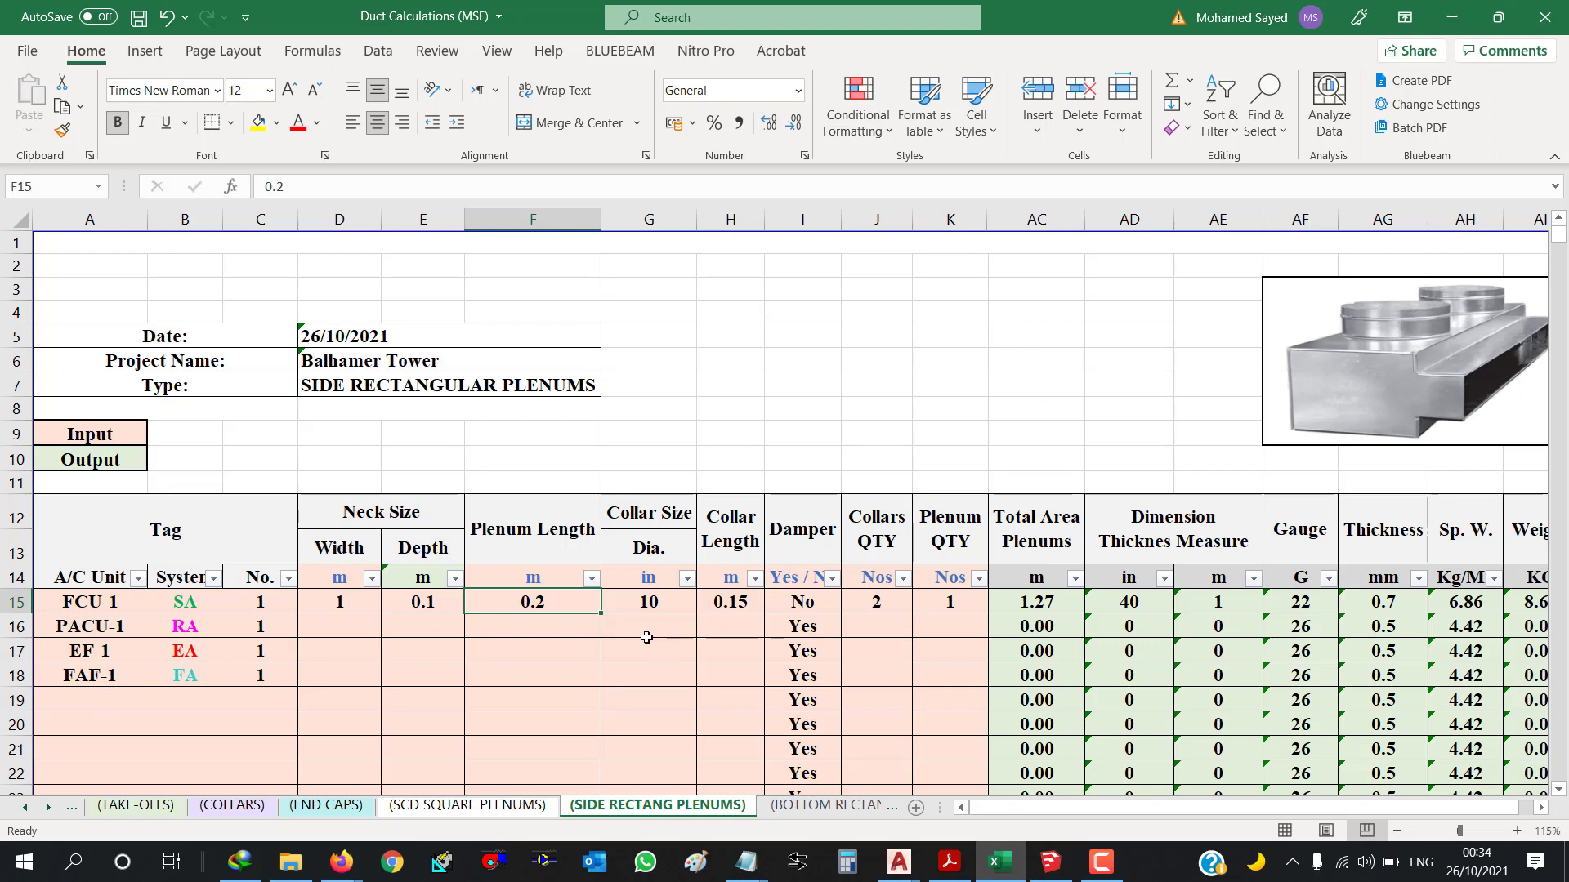
pyautogui.click(656, 605)
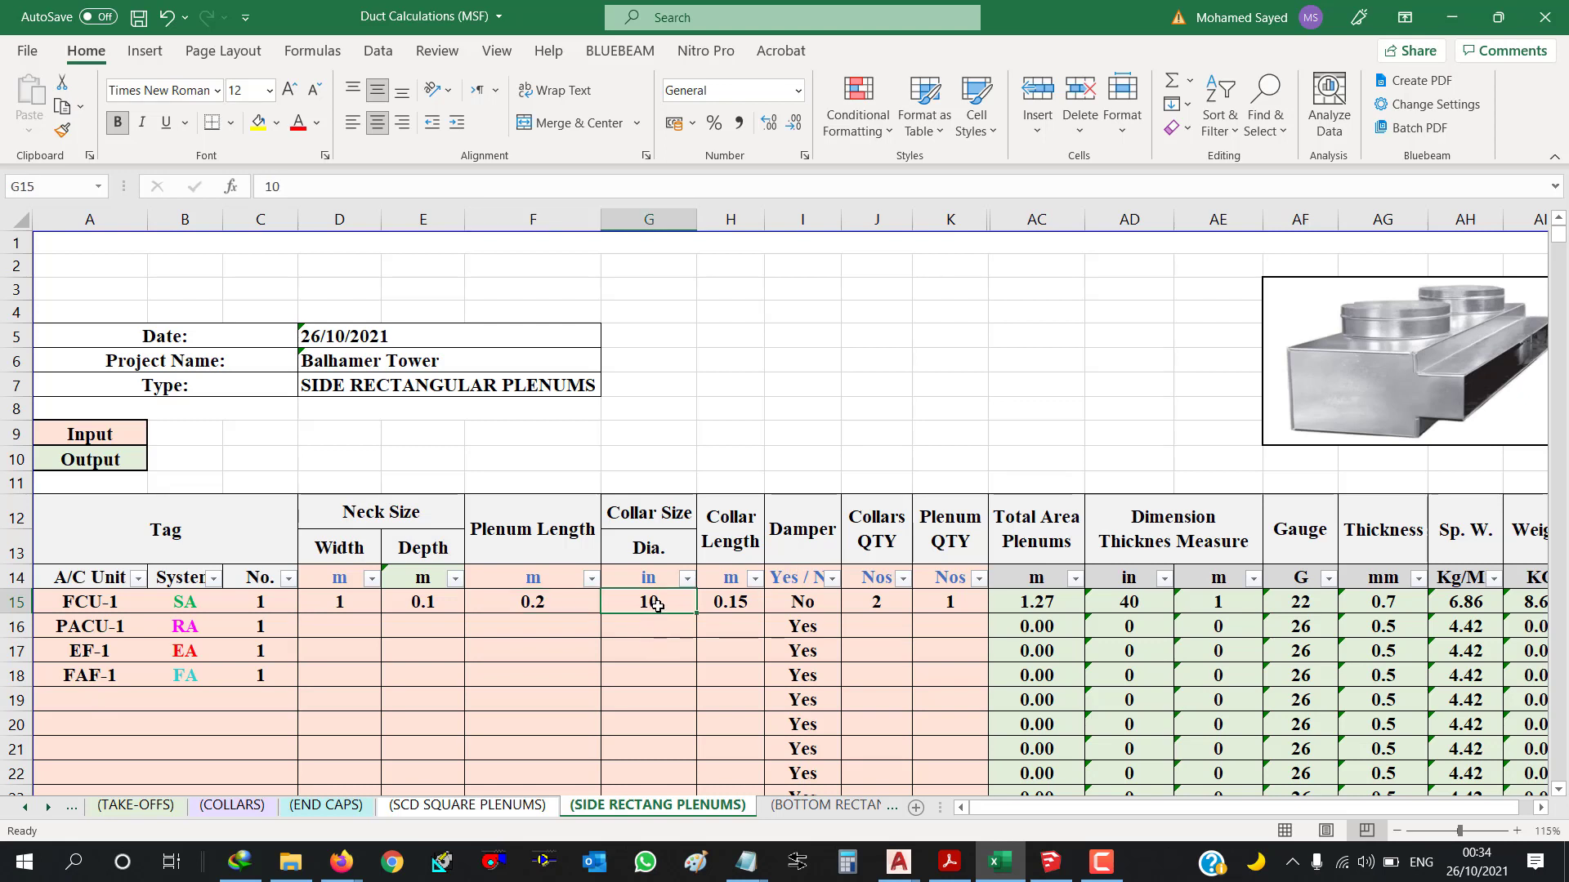
pyautogui.click(719, 603)
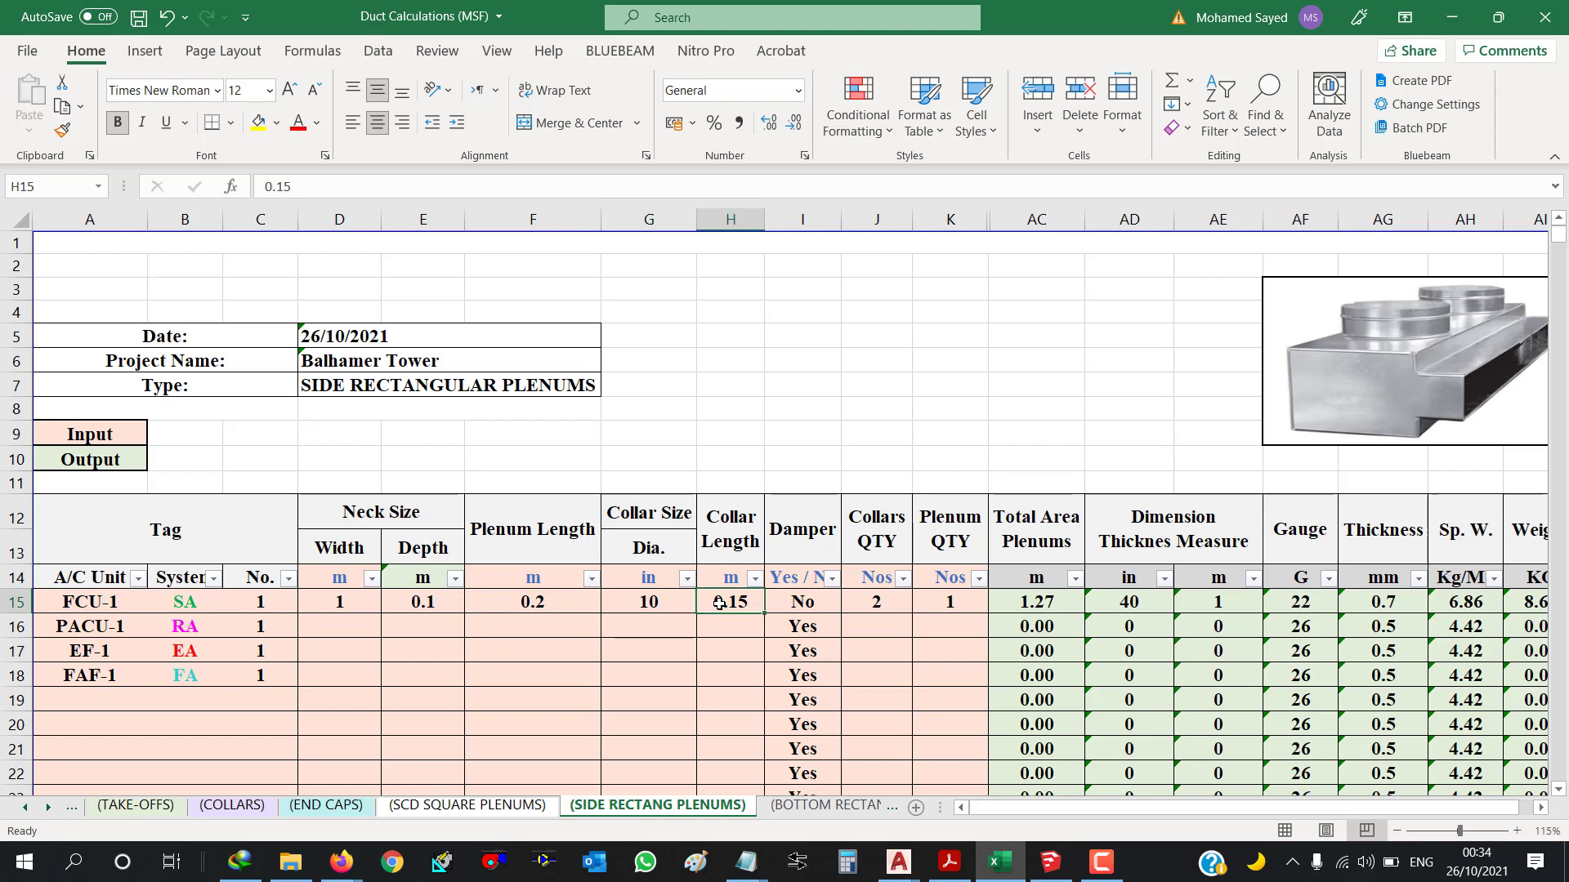
pyautogui.click(876, 602)
pyautogui.write('2')
pyautogui.click(968, 600)
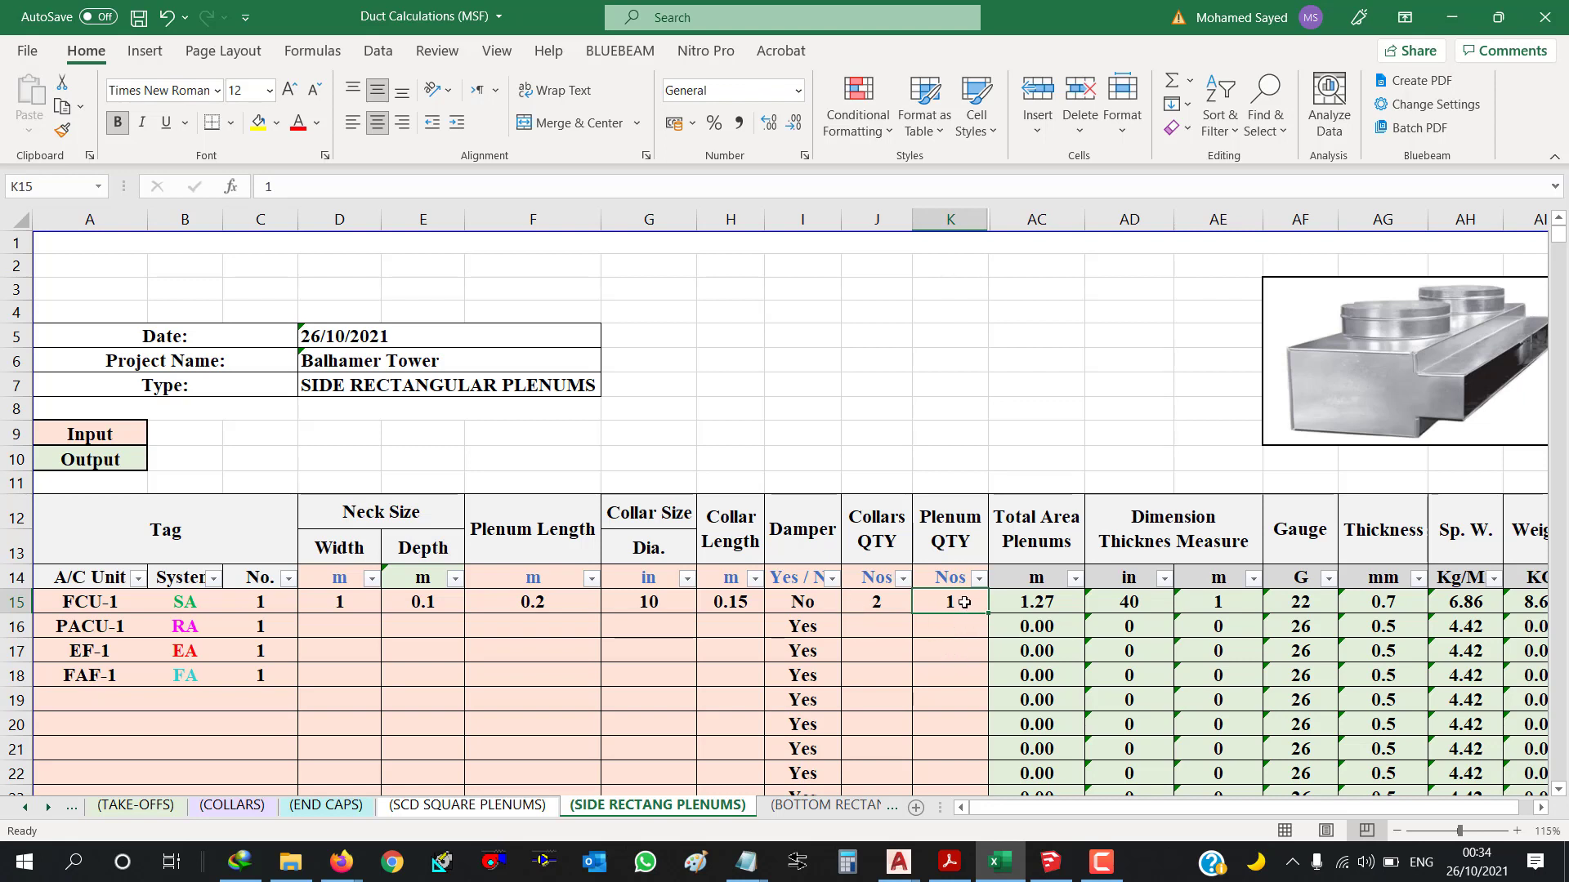
pyautogui.click(899, 862)
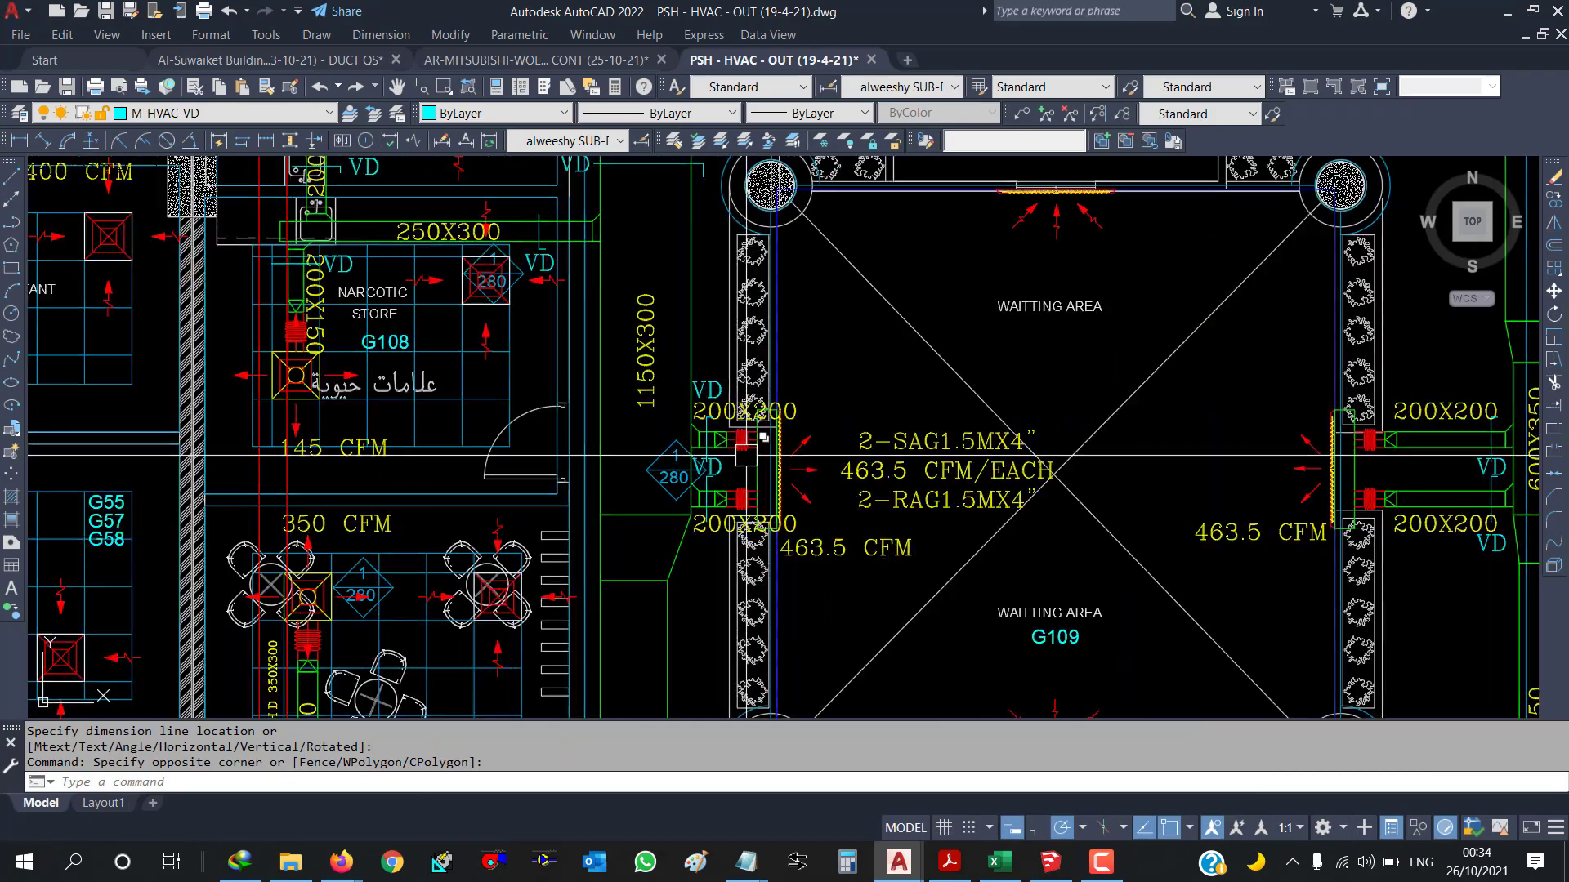
pyautogui.scroll(-2, 745, 455)
pyautogui.scroll(-5, 889, 561)
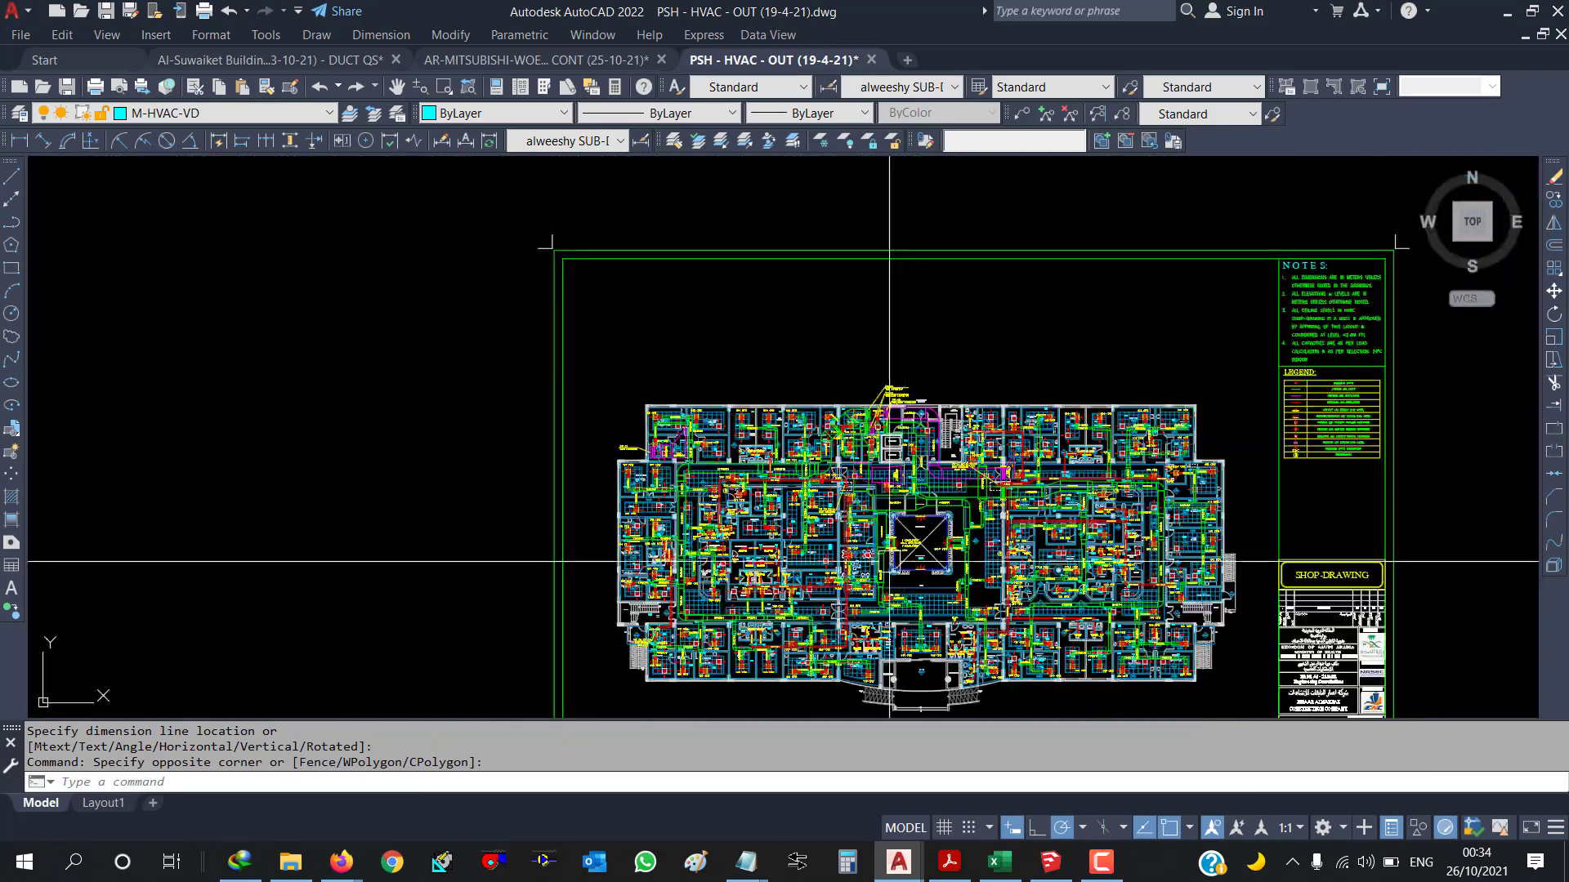
pyautogui.scroll(-2, 890, 561)
pyautogui.scroll(-2, 869, 210)
pyautogui.scroll(5, 868, 210)
pyautogui.scroll(3, 800, 448)
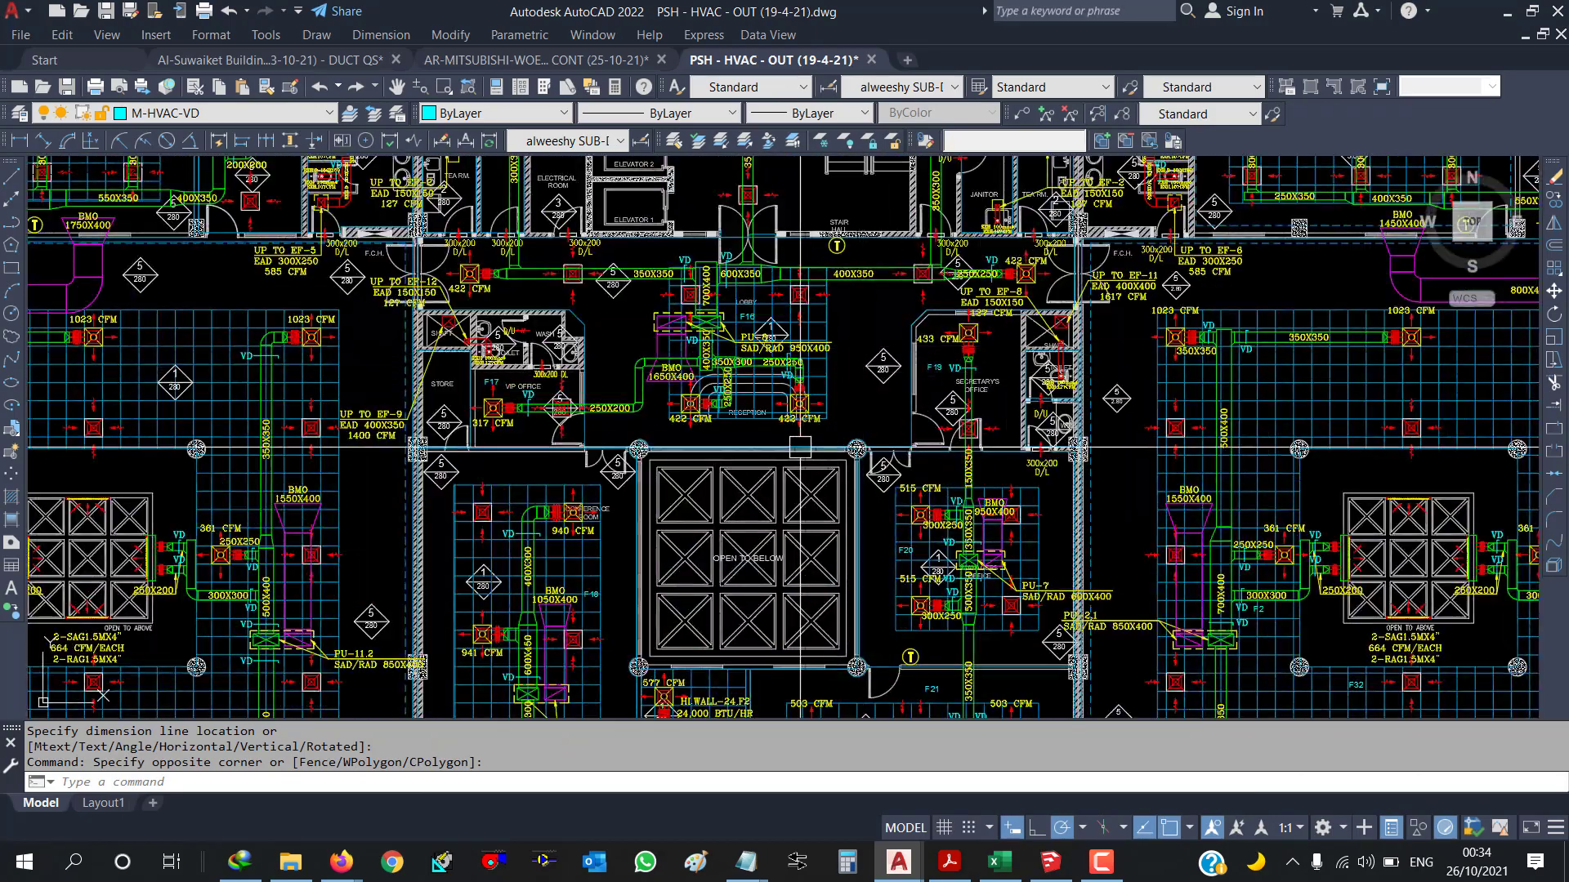
pyautogui.scroll(-2, 1283, 505)
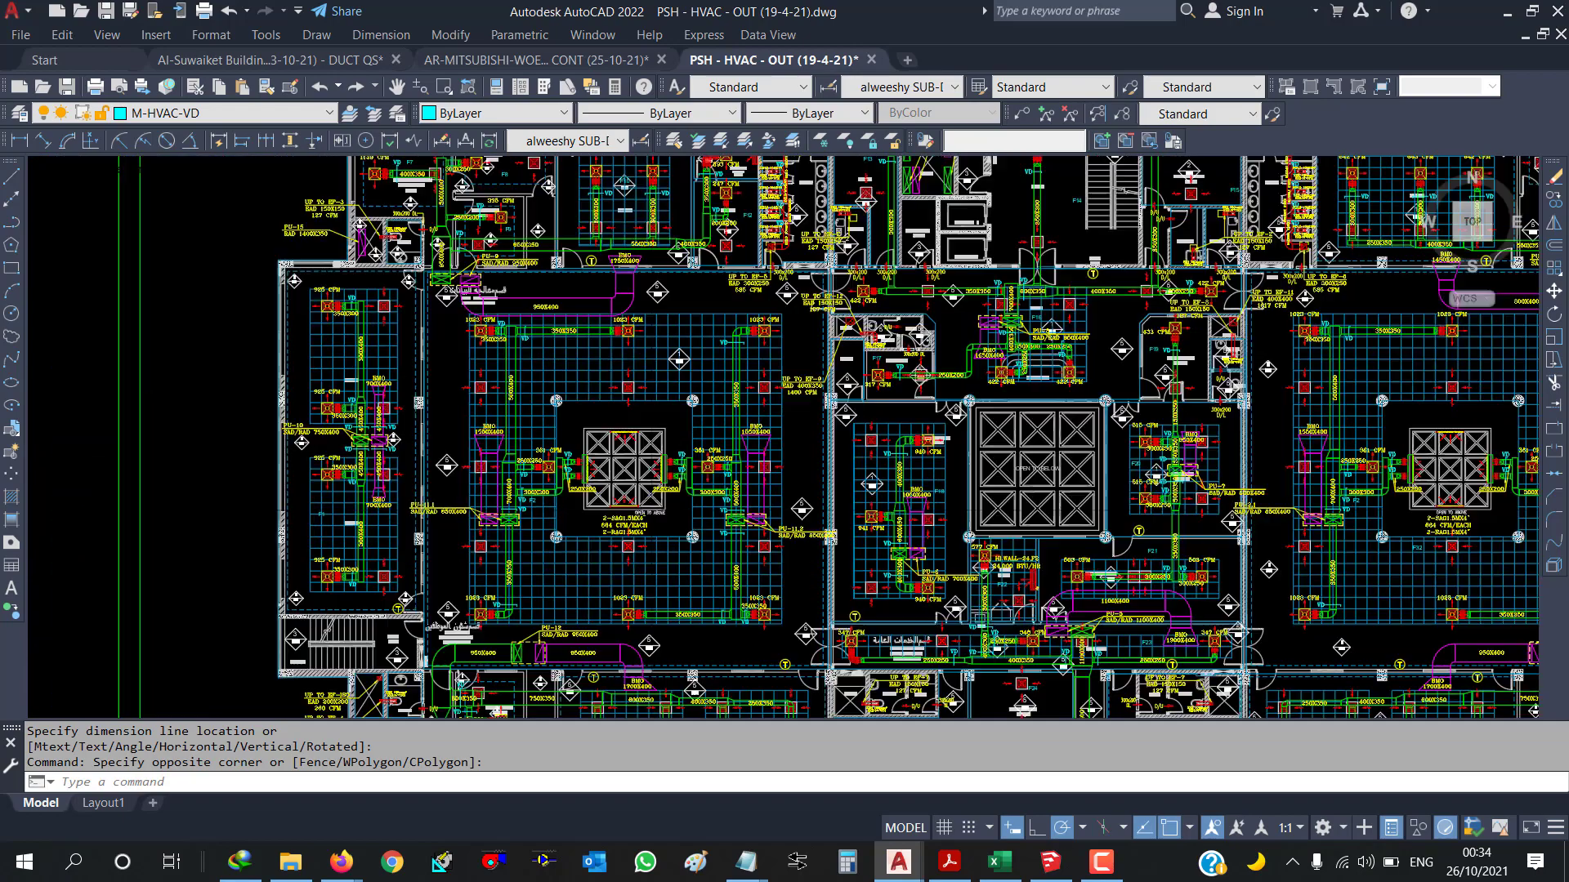
pyautogui.scroll(2, 1045, 437)
pyautogui.scroll(-3, 1045, 437)
pyautogui.scroll(2, 1045, 437)
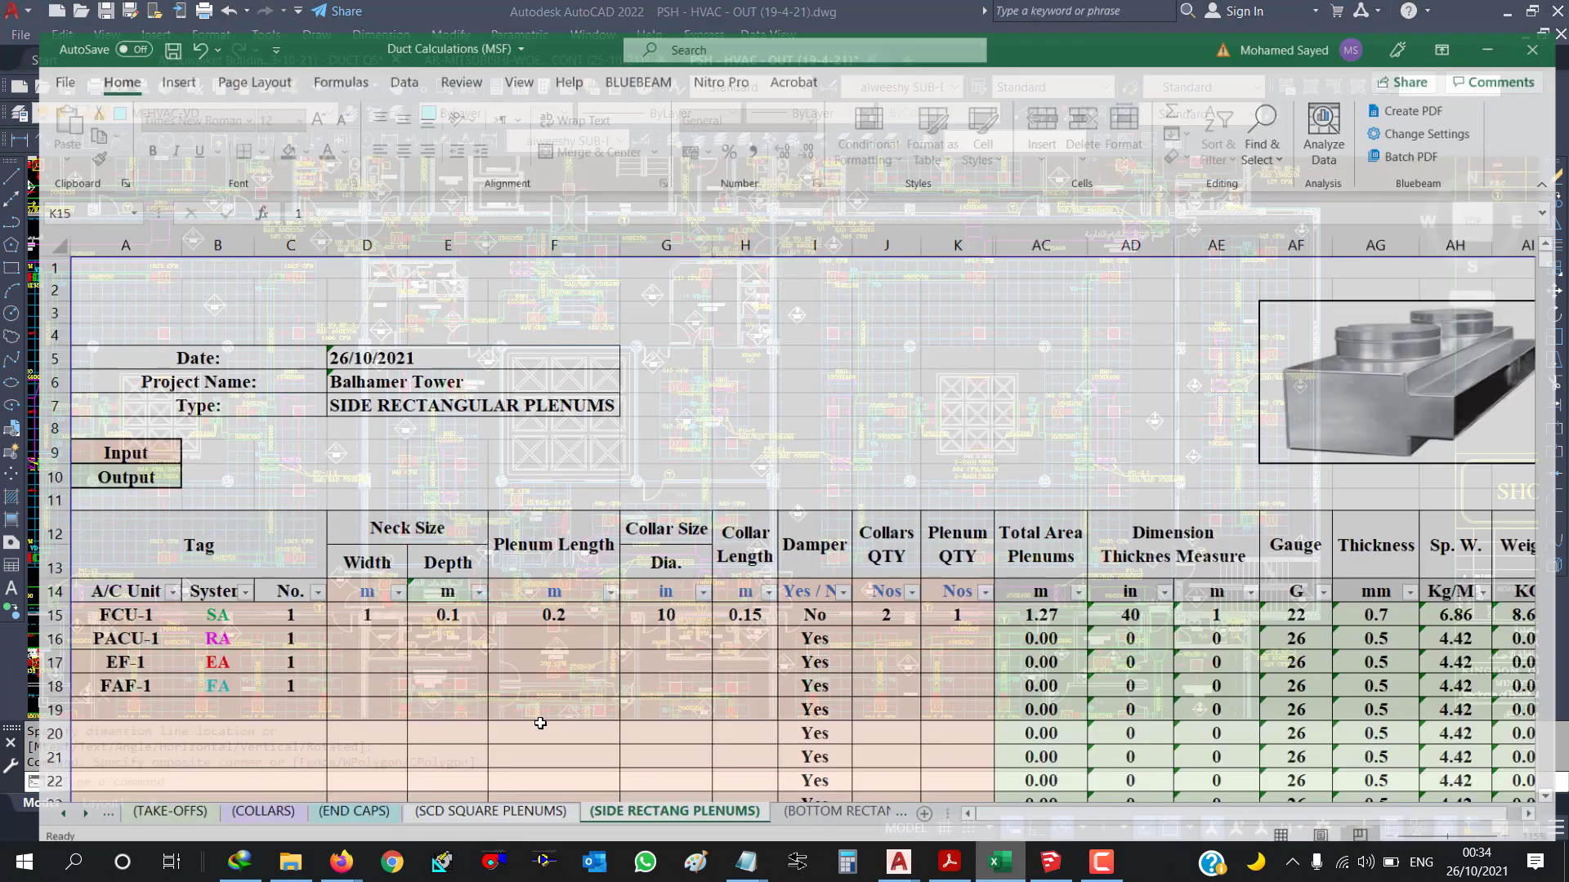
# Copy FCU-1's neck, plenum and collar values into rows 16 to 20
pyautogui.click(999, 862)
pyautogui.moveTo(339, 602)
pyautogui.mouseDown()
pyautogui.moveTo(736, 619)
pyautogui.moveTo(727, 604)
pyautogui.mouseUp()
pyautogui.hotkey('ctrl', 'c')
pyautogui.moveTo(340, 621); pyautogui.dragTo(343, 728)
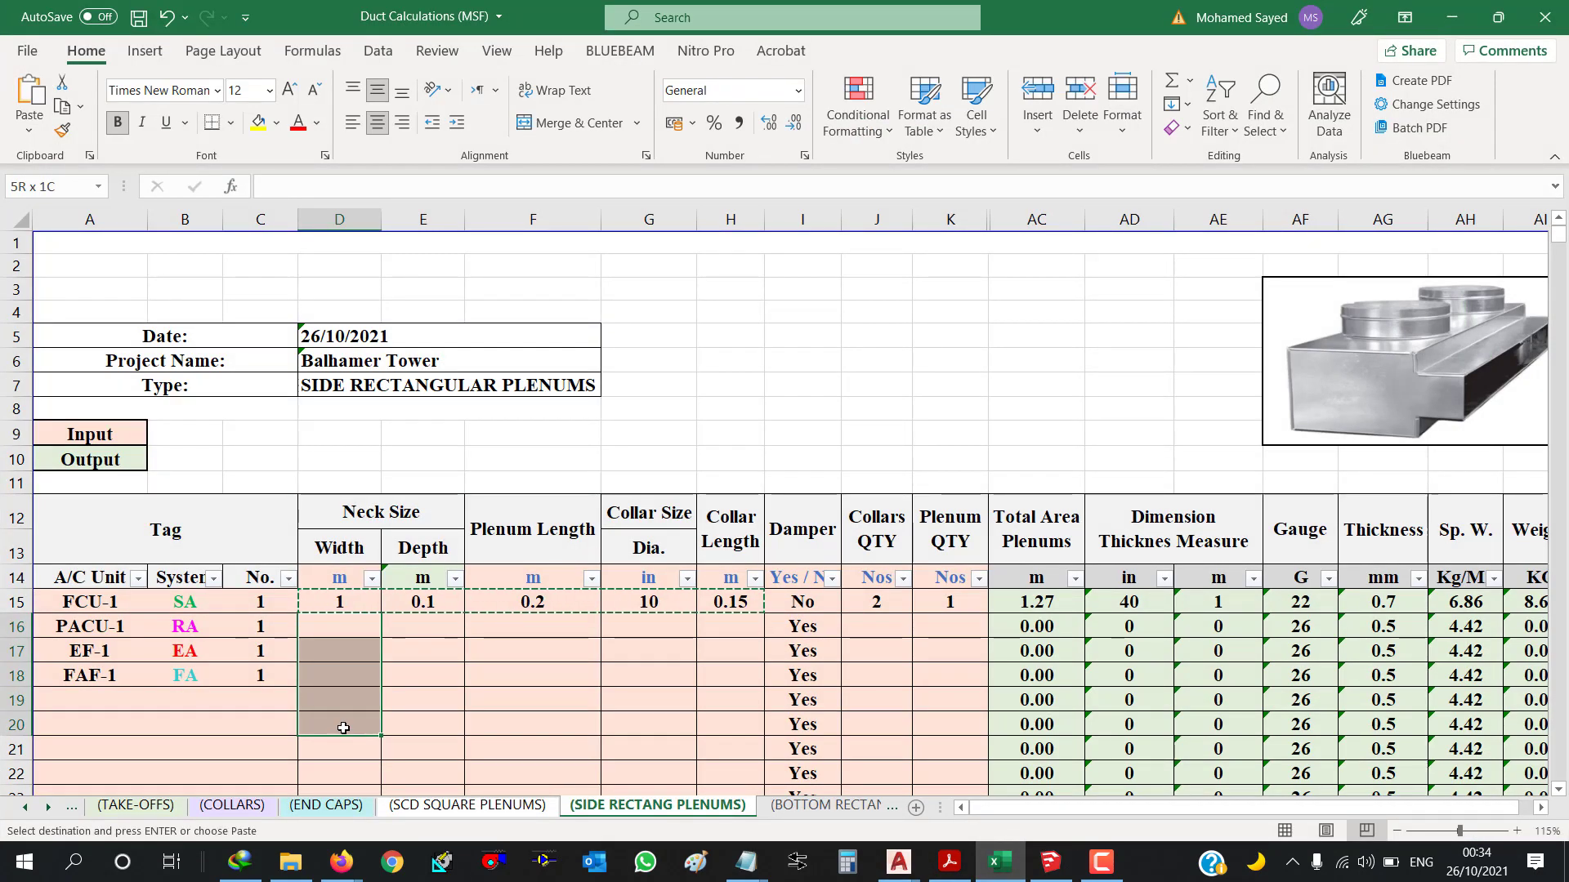
pyautogui.hotkey('ctrl', 'v')
# Delete the pasted block, paste FCU-1's collar and plenum quantities, then undo twice
pyautogui.moveTo(343, 602)
pyautogui.mouseDown()
pyautogui.moveTo(350, 728)
pyautogui.moveTo(740, 729)
pyautogui.mouseUp()
pyautogui.press('Escape')
pyautogui.press('Delete')
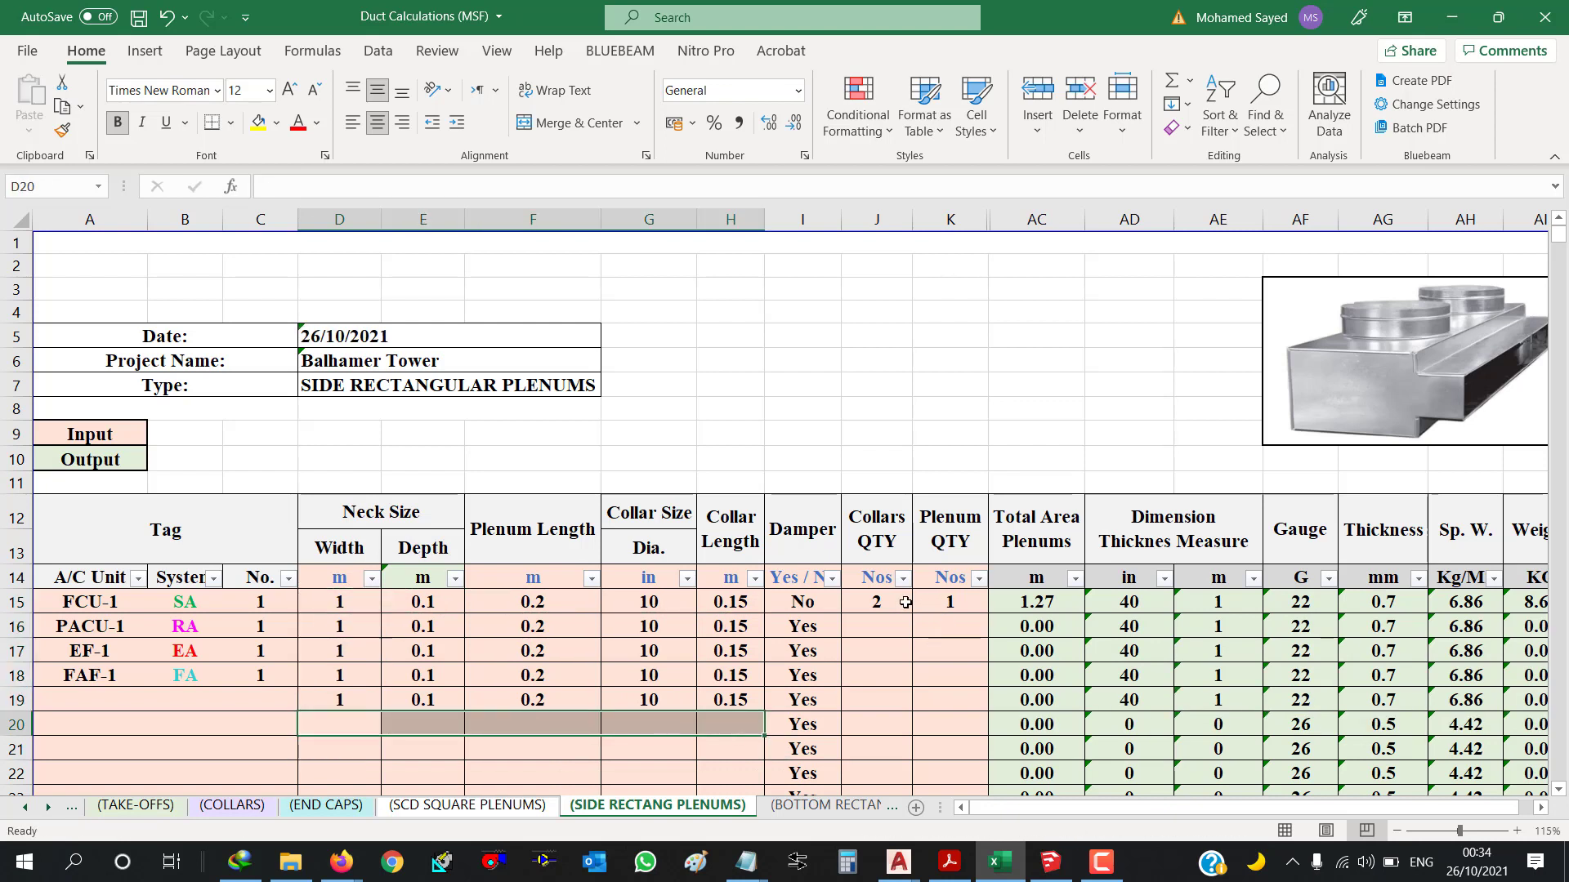
pyautogui.moveTo(876, 602)
pyautogui.mouseDown()
pyautogui.moveTo(949, 602)
pyautogui.moveTo(884, 722)
pyautogui.moveTo(948, 700)
pyautogui.mouseUp()
pyautogui.hotkey('ctrl', 'c')
pyautogui.hotkey('ctrl', 'v')
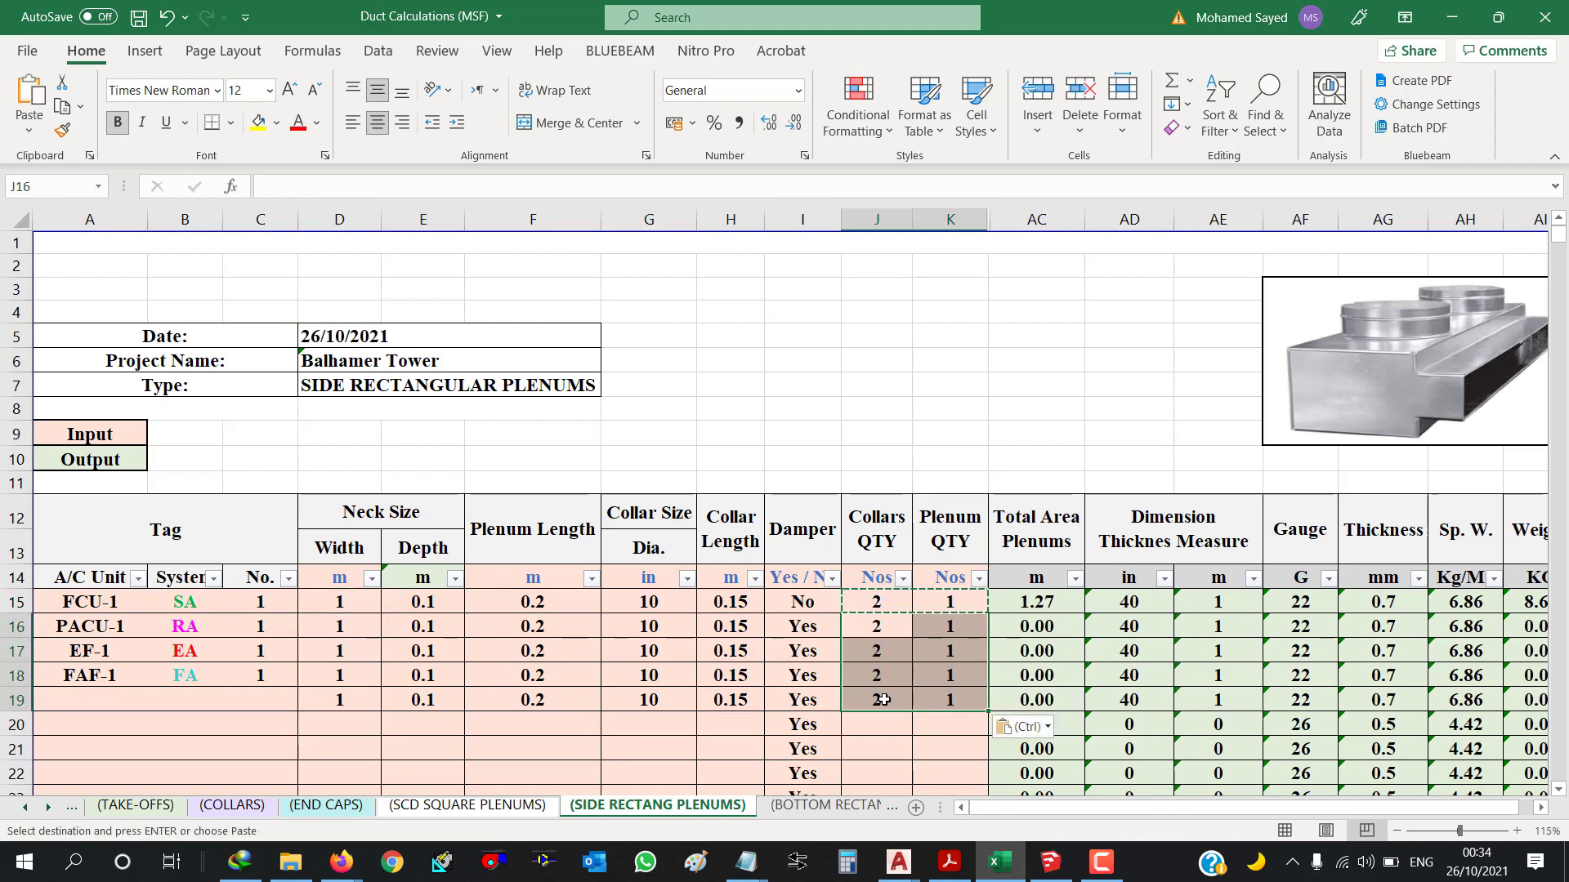
pyautogui.hotkey('ctrl', 'z')
pyautogui.hotkey('ctrl', 'z')
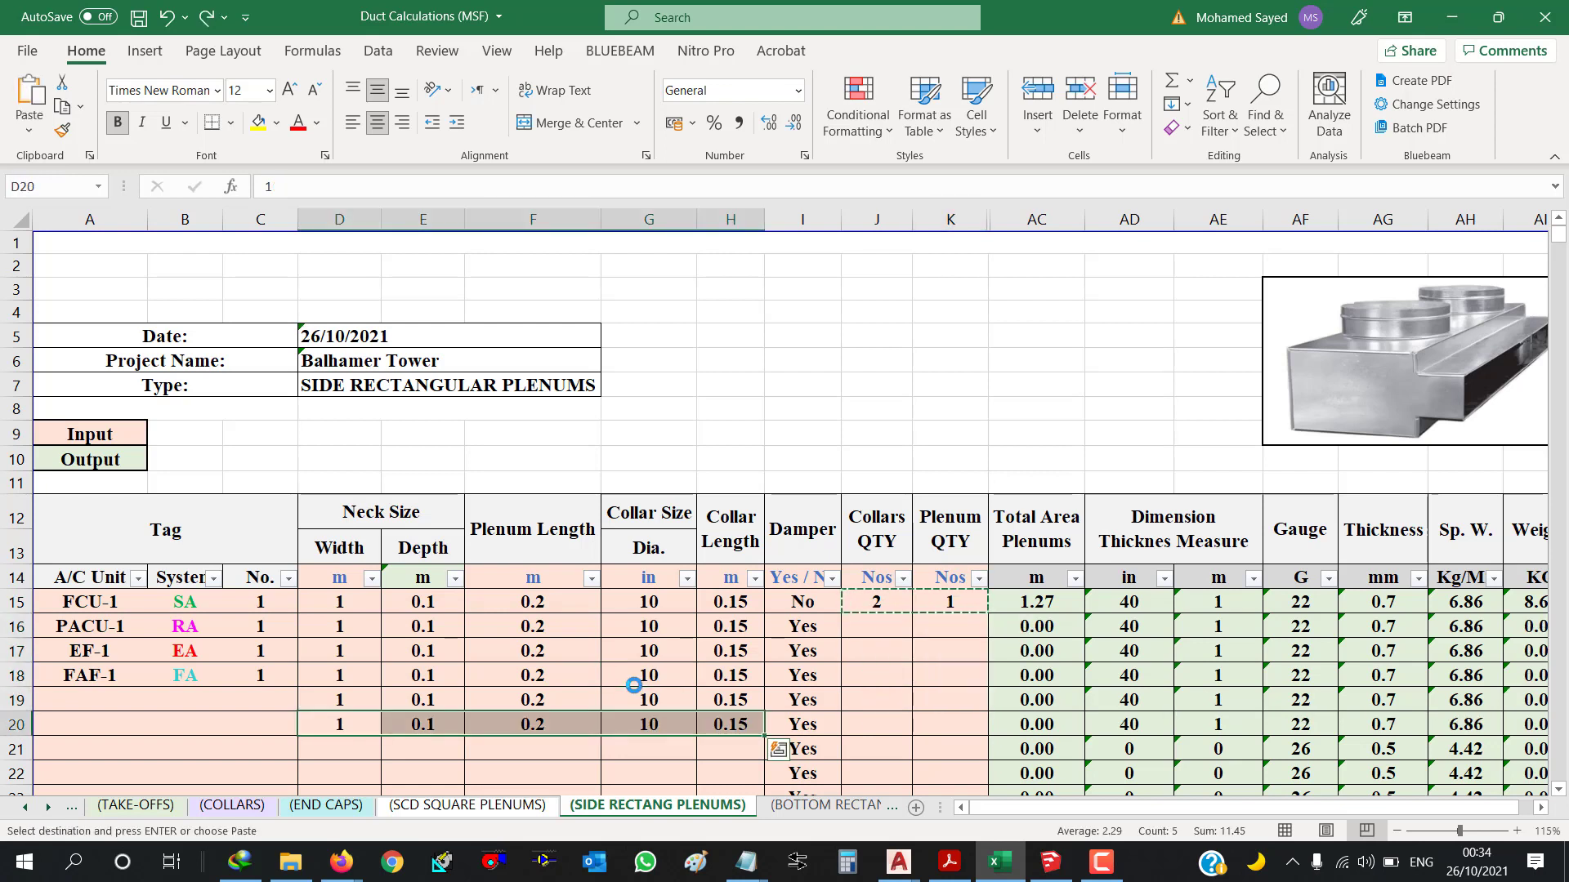
pyautogui.hotkey('ctrl', 'z')
pyautogui.click(943, 604)
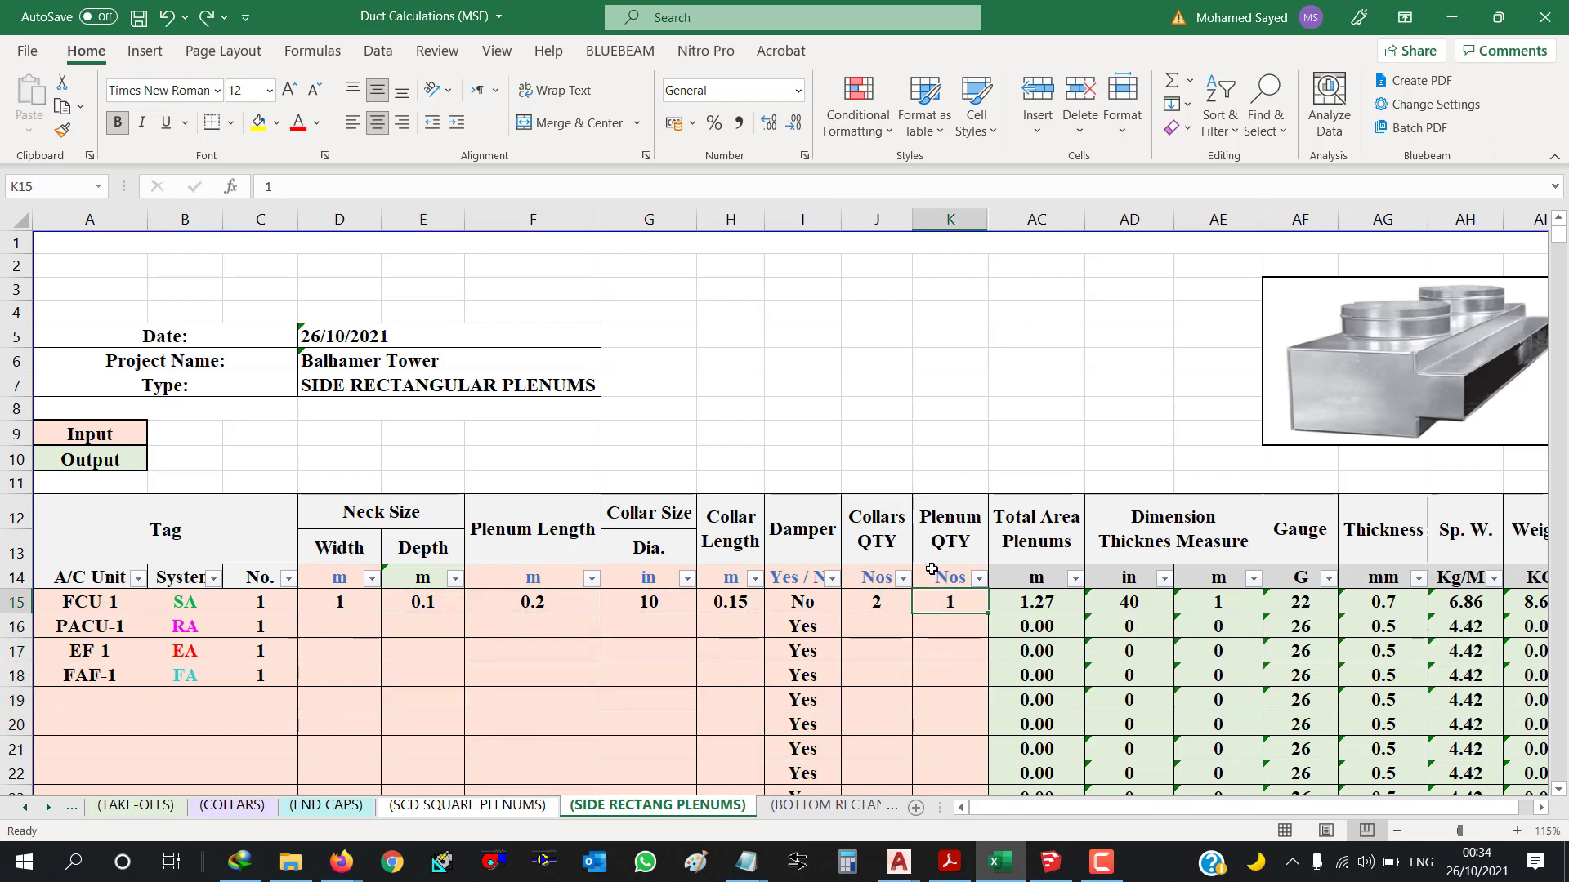
pyautogui.write('5')
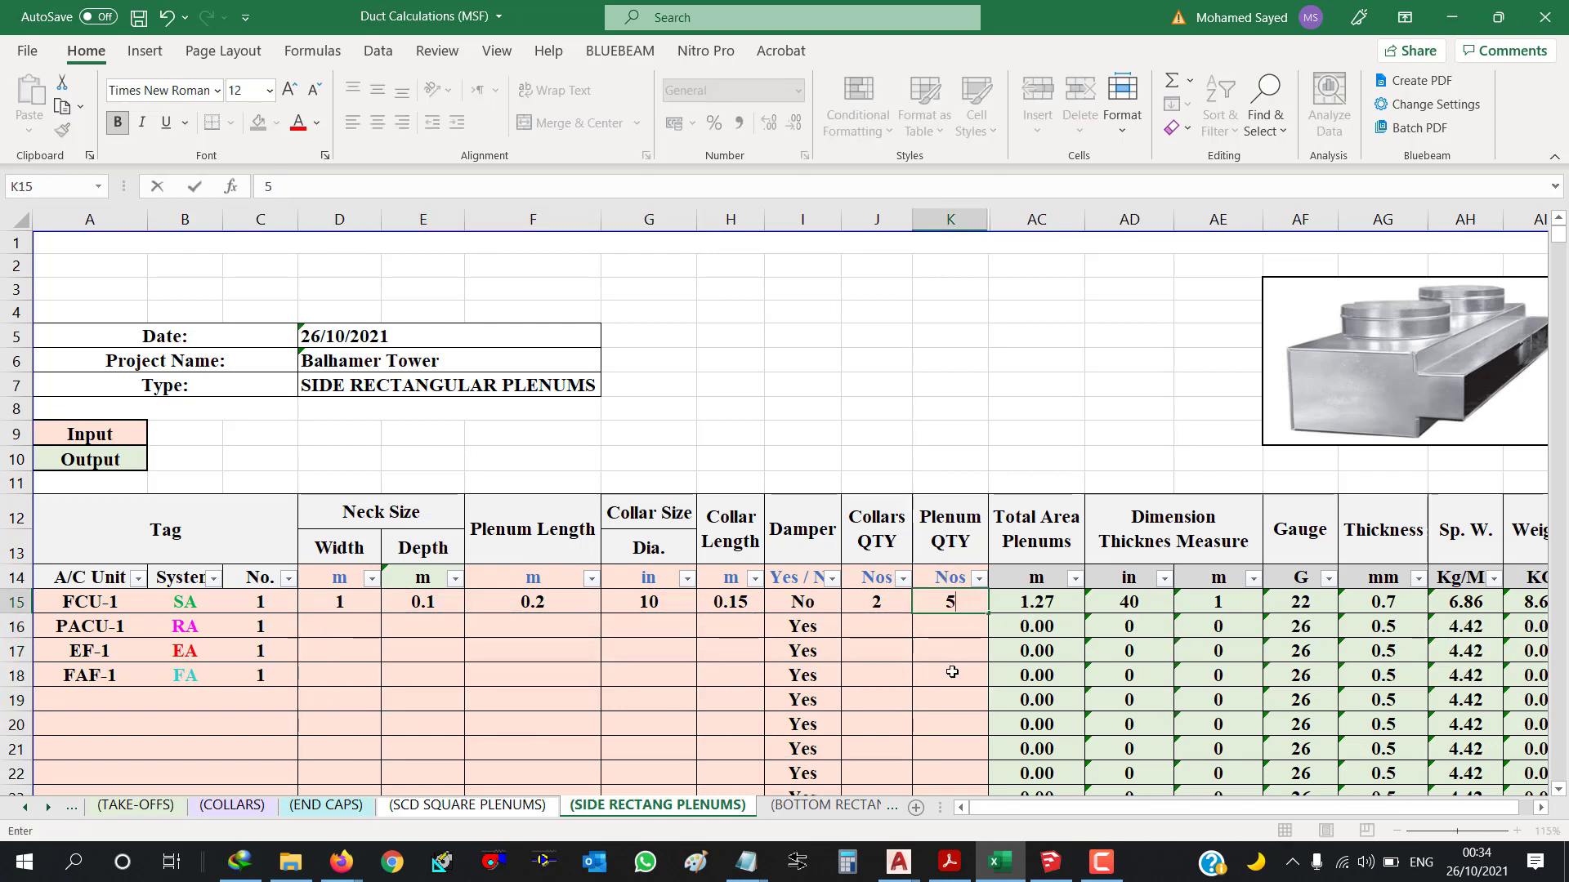
pyautogui.click(948, 672)
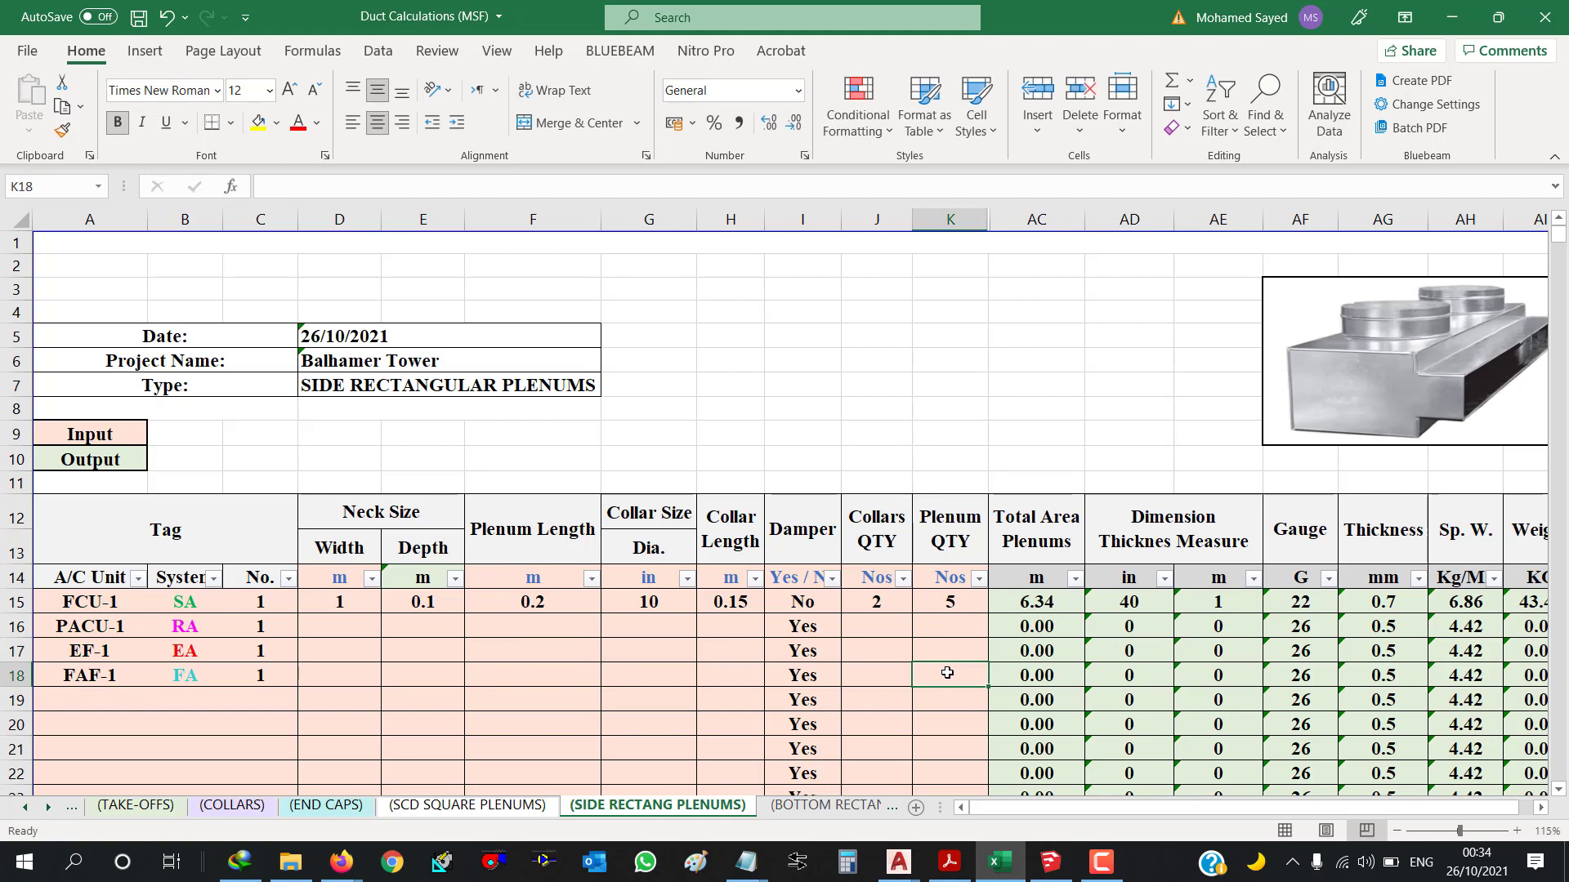
pyautogui.click(1011, 605)
pyautogui.hscroll(2, 1416, 615)
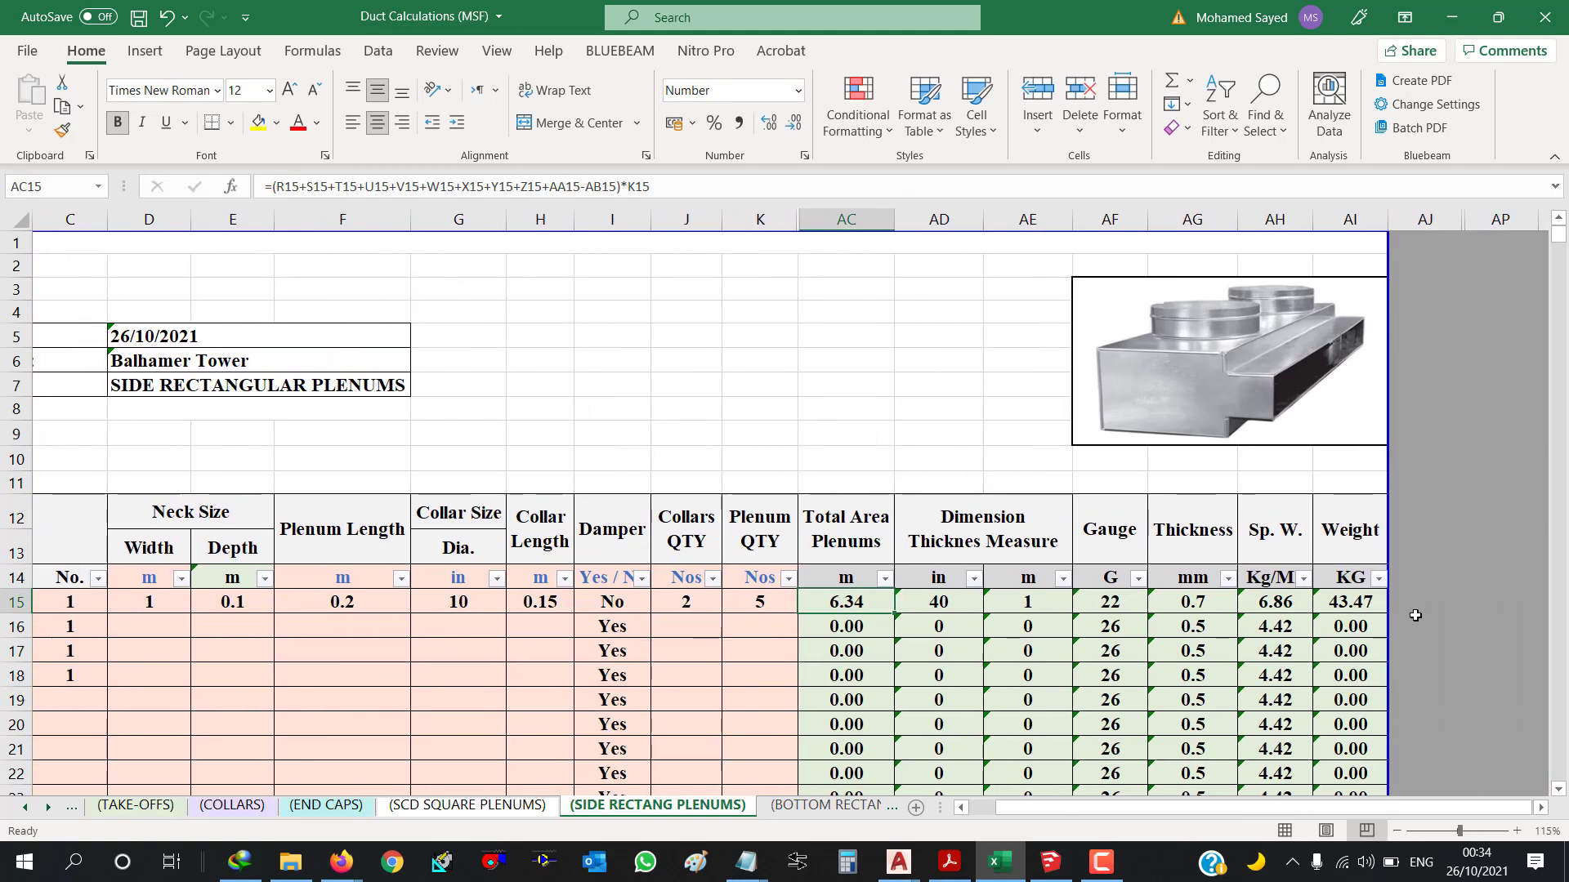
pyautogui.click(1347, 601)
pyautogui.hotkey('ctrl', 'z')
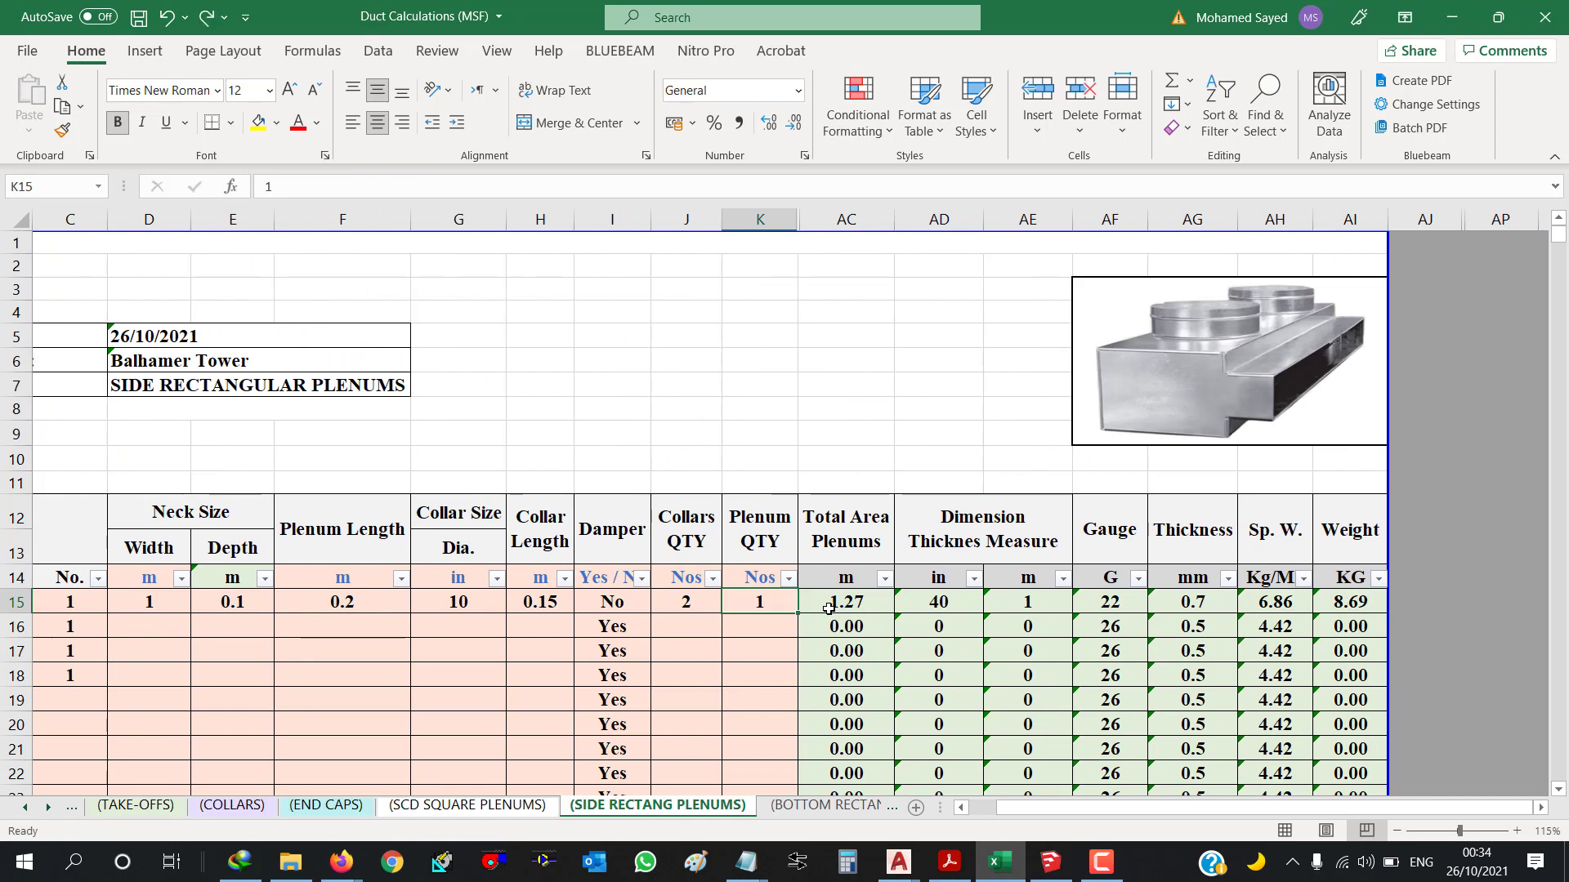
pyautogui.click(850, 594)
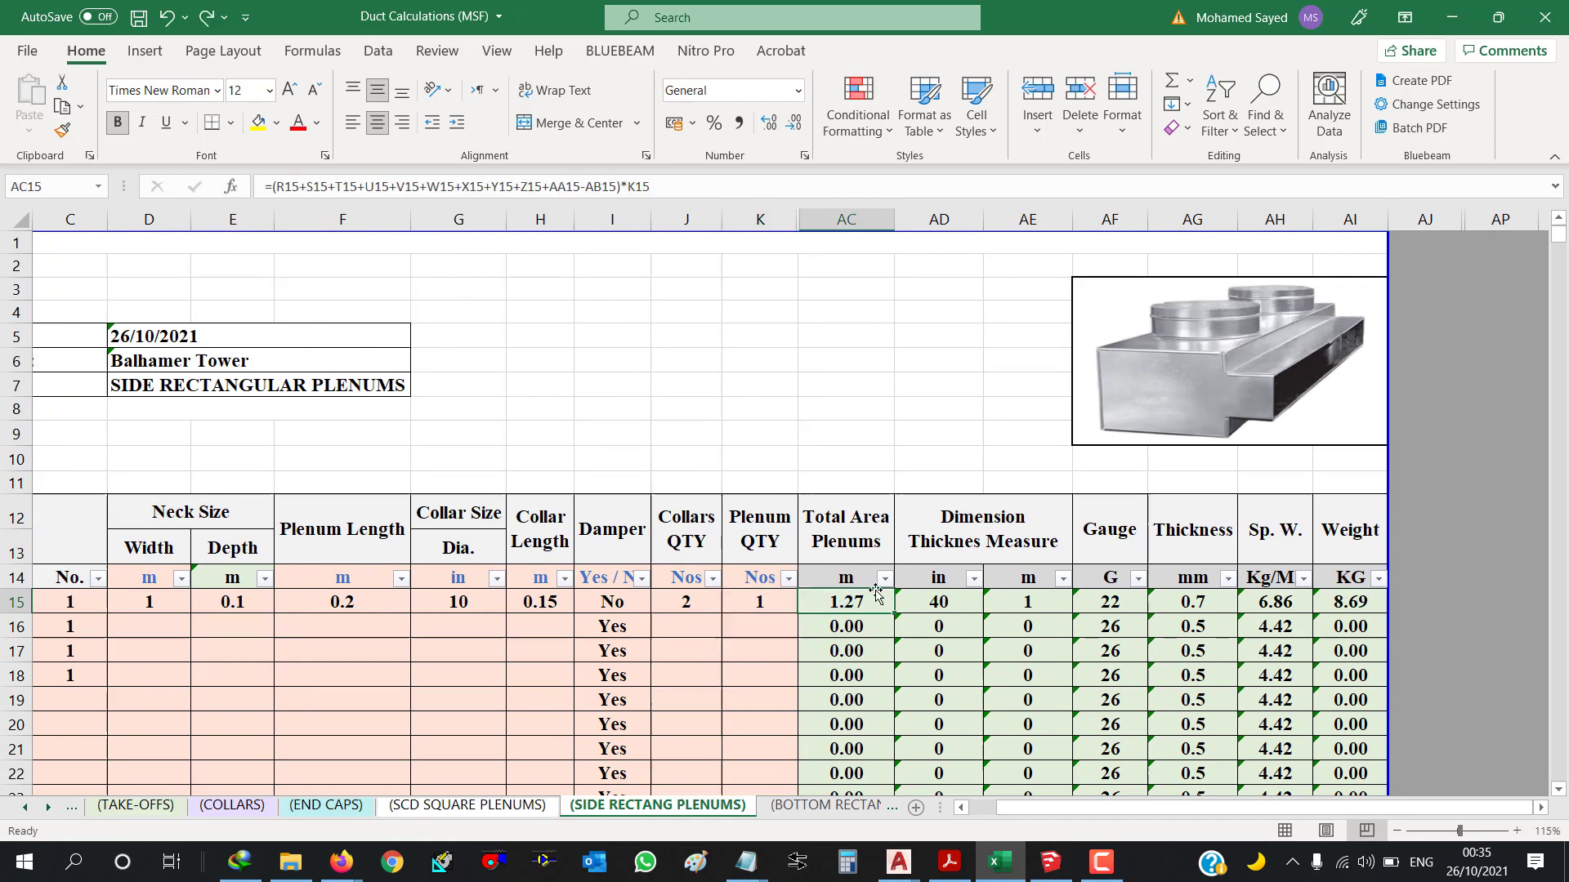
pyautogui.click(941, 604)
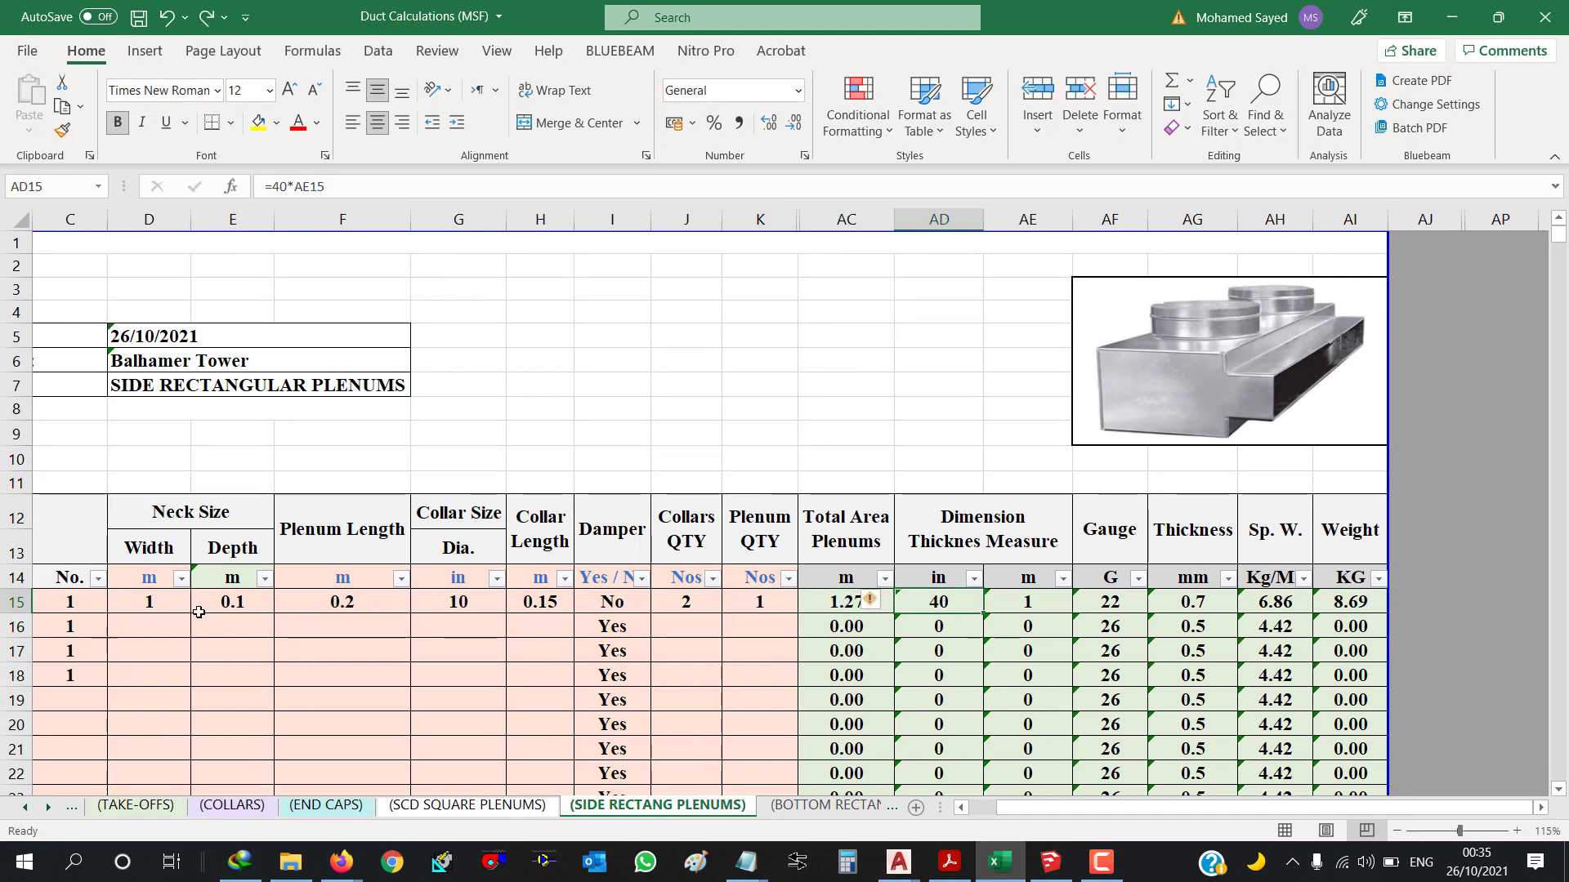
pyautogui.click(176, 603)
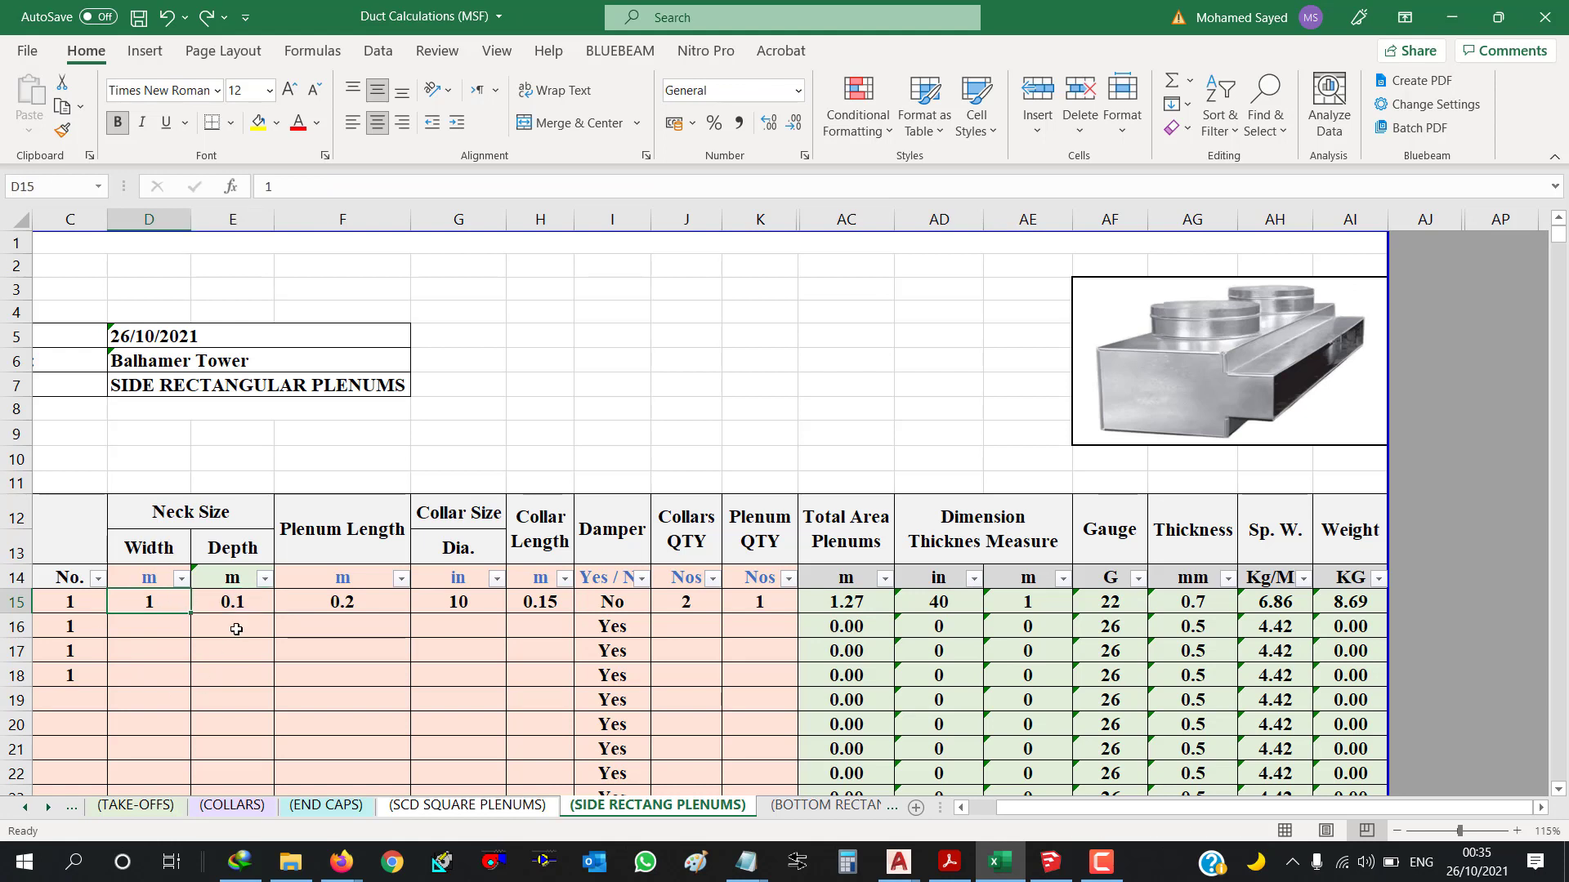
pyautogui.click(1119, 605)
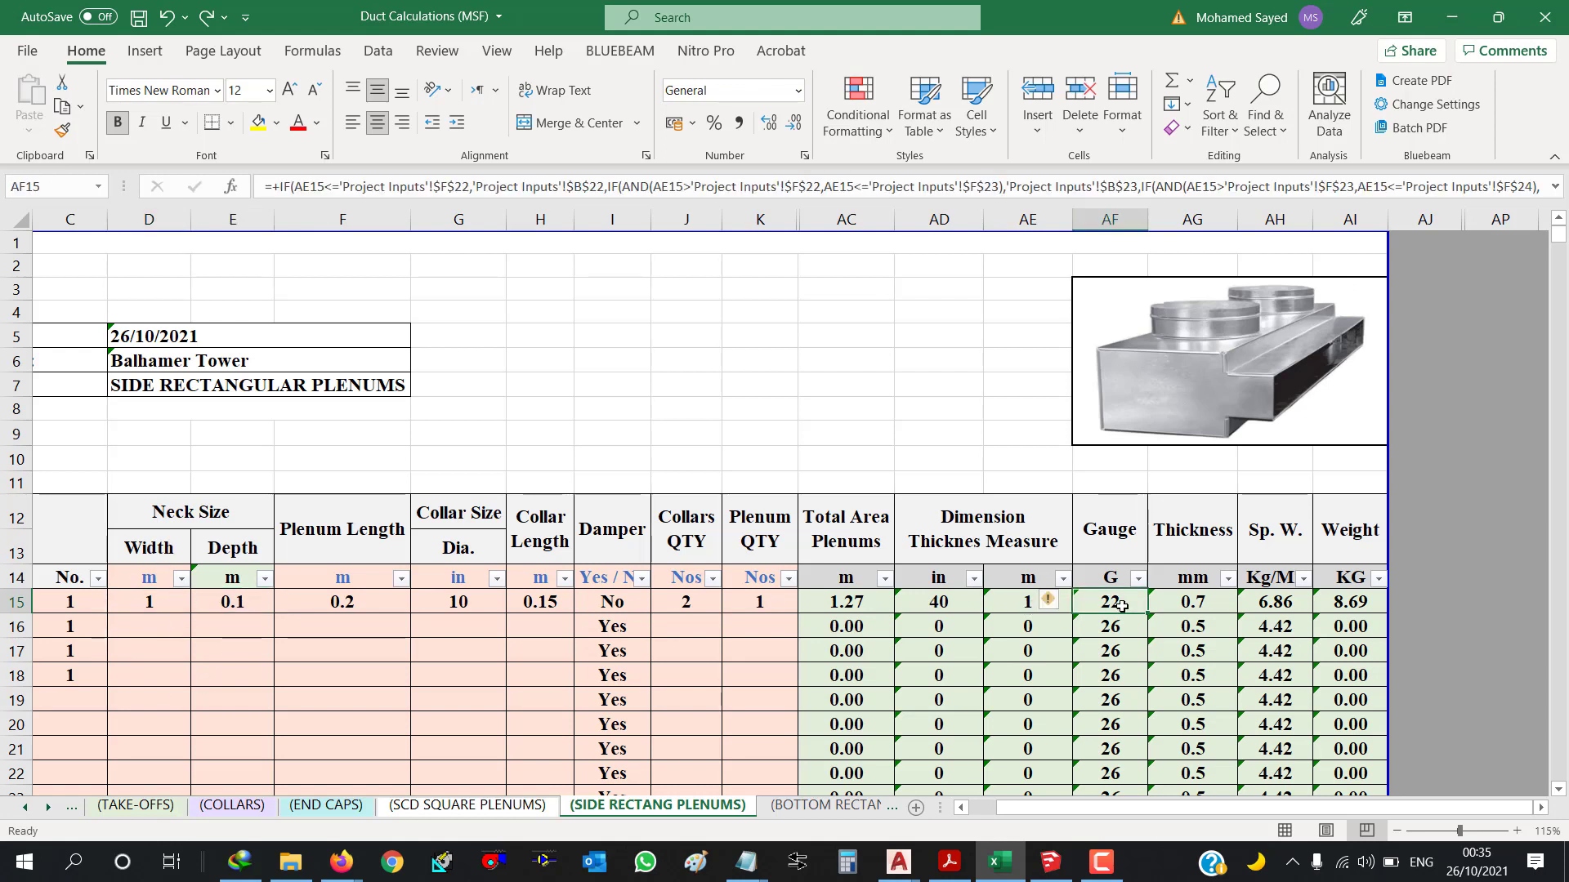
pyautogui.click(1206, 599)
pyautogui.click(1294, 600)
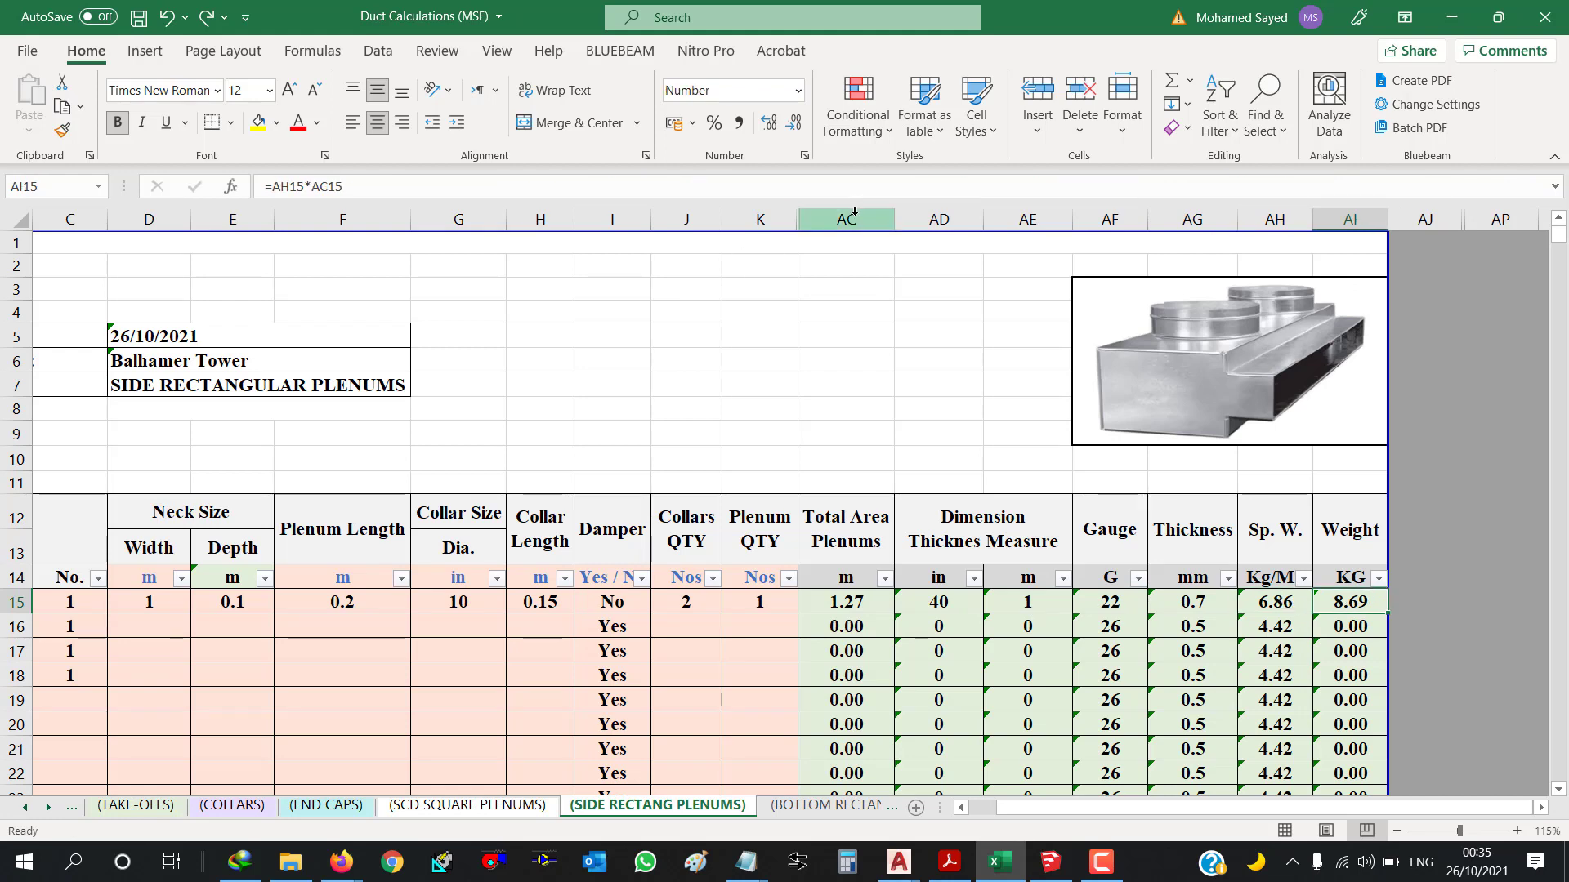
pyautogui.moveTo(847, 219); pyautogui.dragTo(763, 219)
pyautogui.rightClick(762, 219)
pyautogui.click(805, 573)
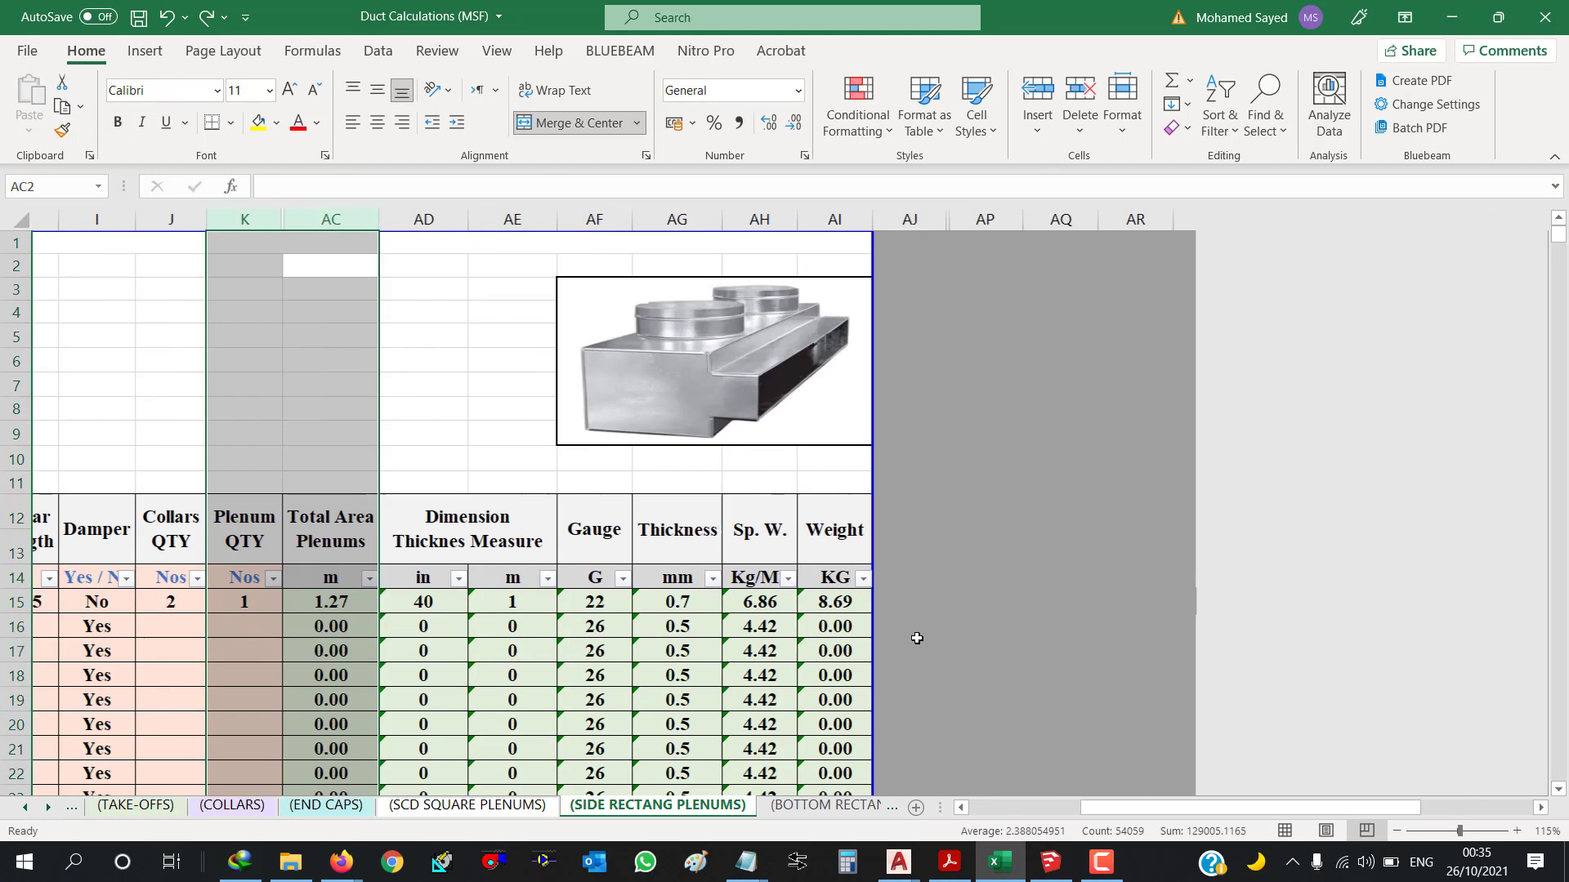
pyautogui.scroll(-3, 822, 583)
pyautogui.keyDown('ctrl'); pyautogui.scroll(-1, 837, 582); pyautogui.keyUp('ctrl')
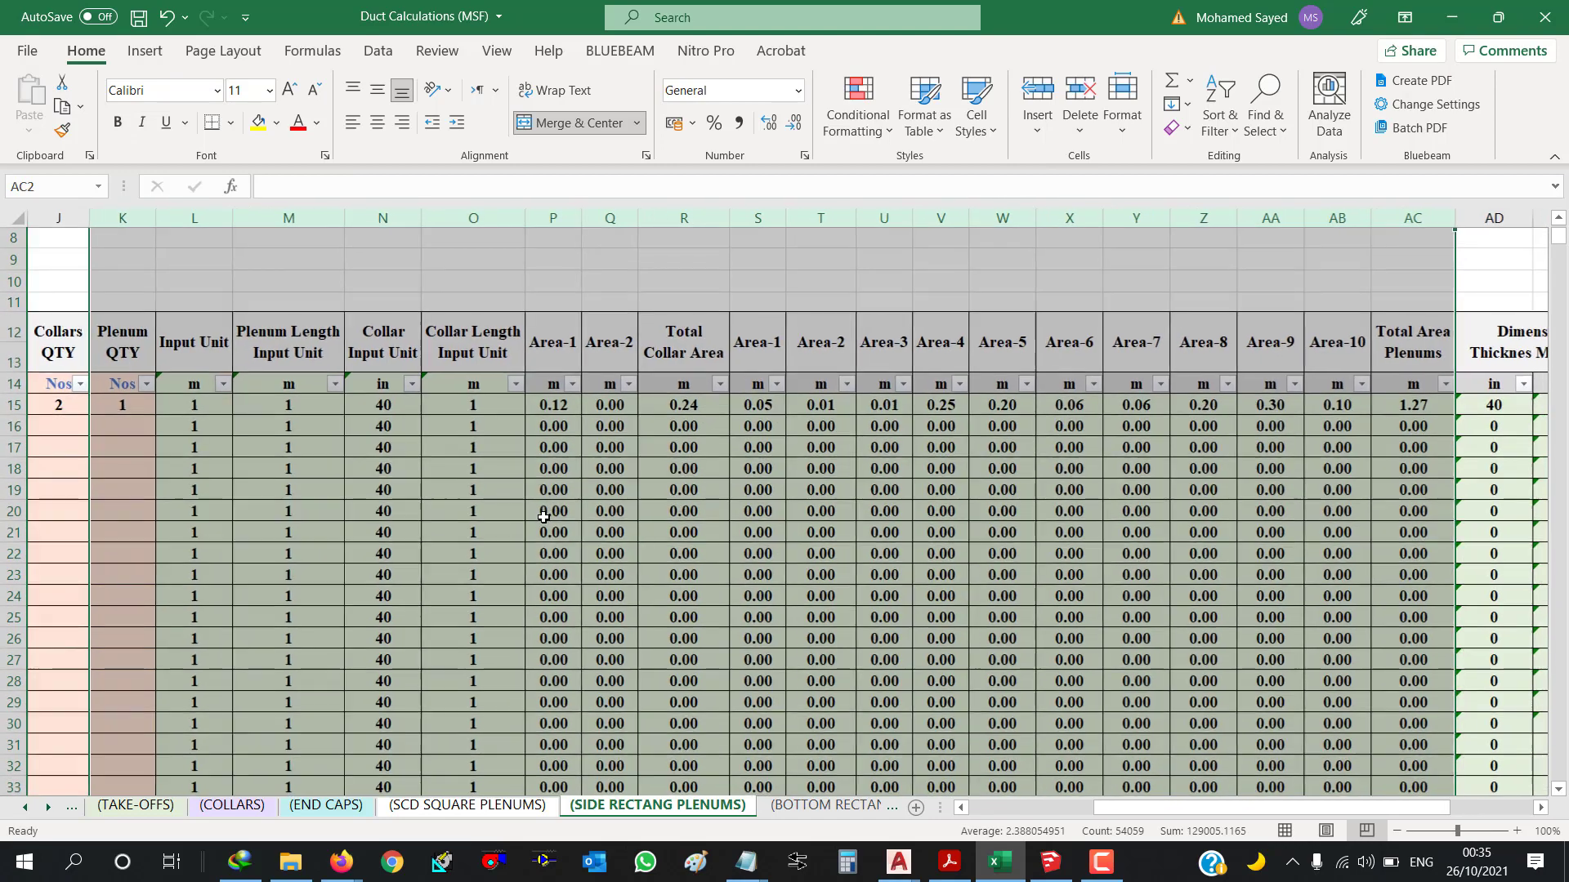
pyautogui.keyDown('ctrl'); pyautogui.scroll(-1, 837, 582); pyautogui.keyUp('ctrl')
pyautogui.moveTo(272, 376); pyautogui.dragTo(626, 376)
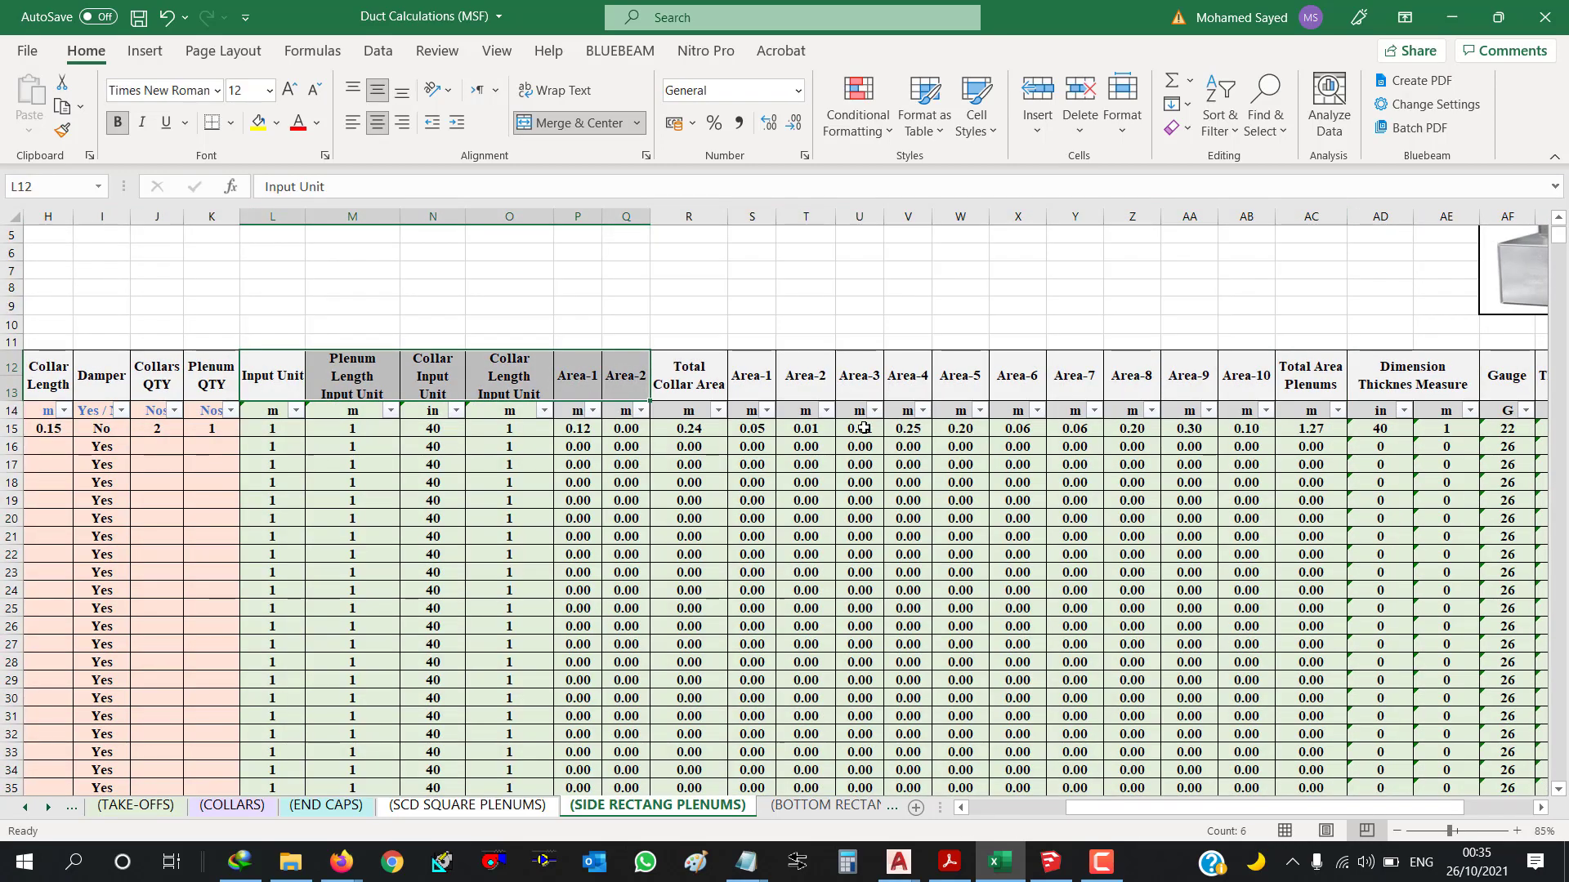
pyautogui.scroll(-2, 864, 429)
pyautogui.scroll(3, 973, 452)
pyautogui.hscroll(1, 973, 451)
pyautogui.keyDown('ctrl'); pyautogui.scroll(1, 1128, 453); pyautogui.keyUp('ctrl')
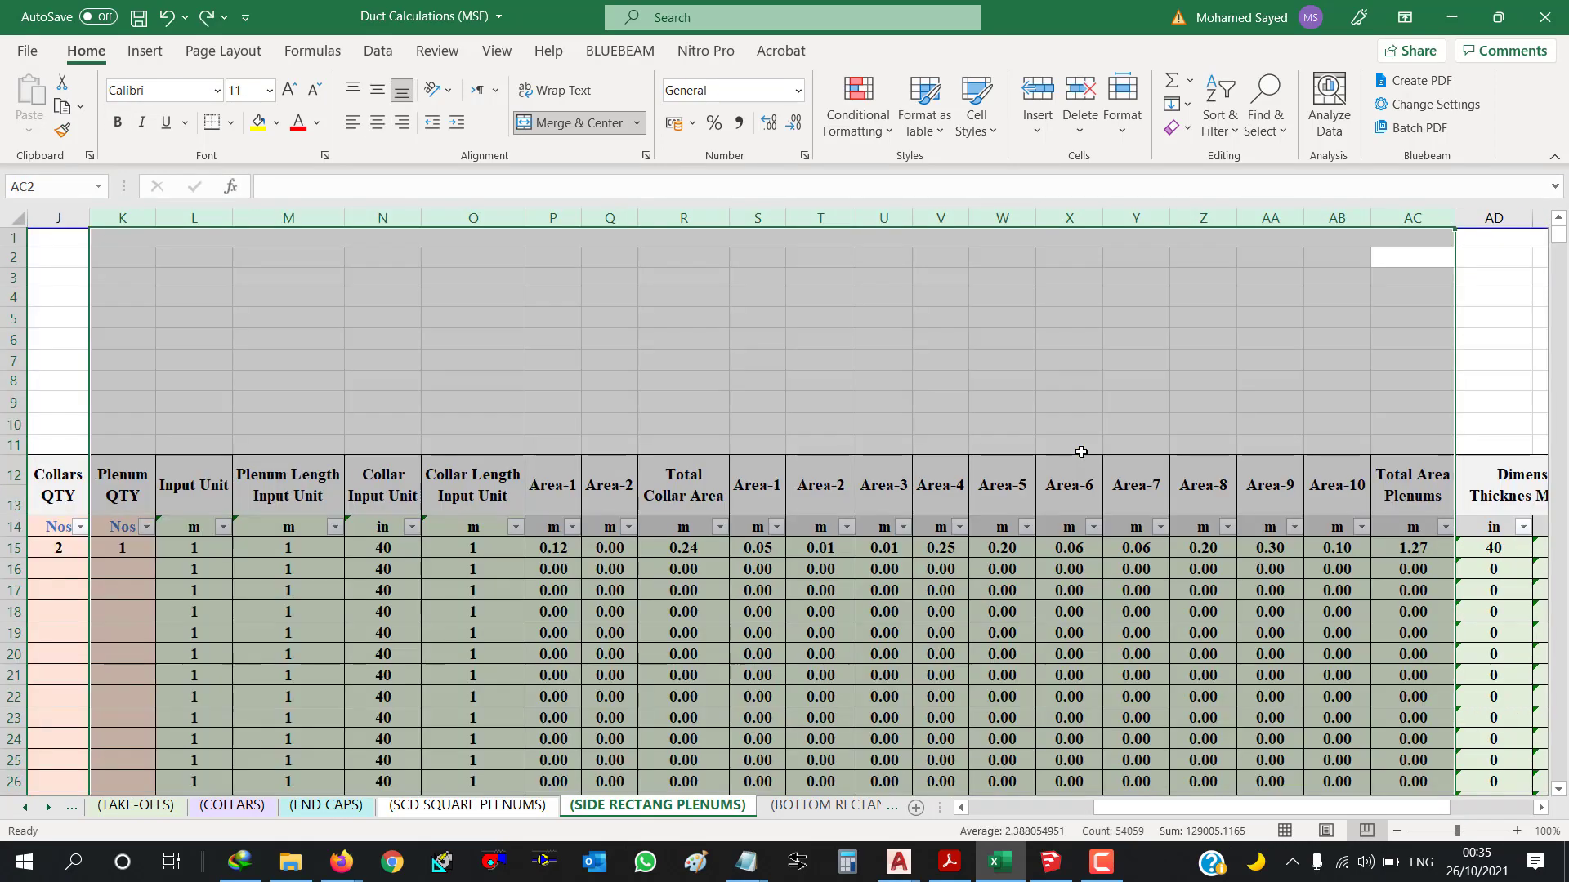
pyautogui.keyDown('ctrl'); pyautogui.scroll(1, 1001, 495); pyautogui.keyUp('ctrl')
pyautogui.hscroll(5, 943, 542)
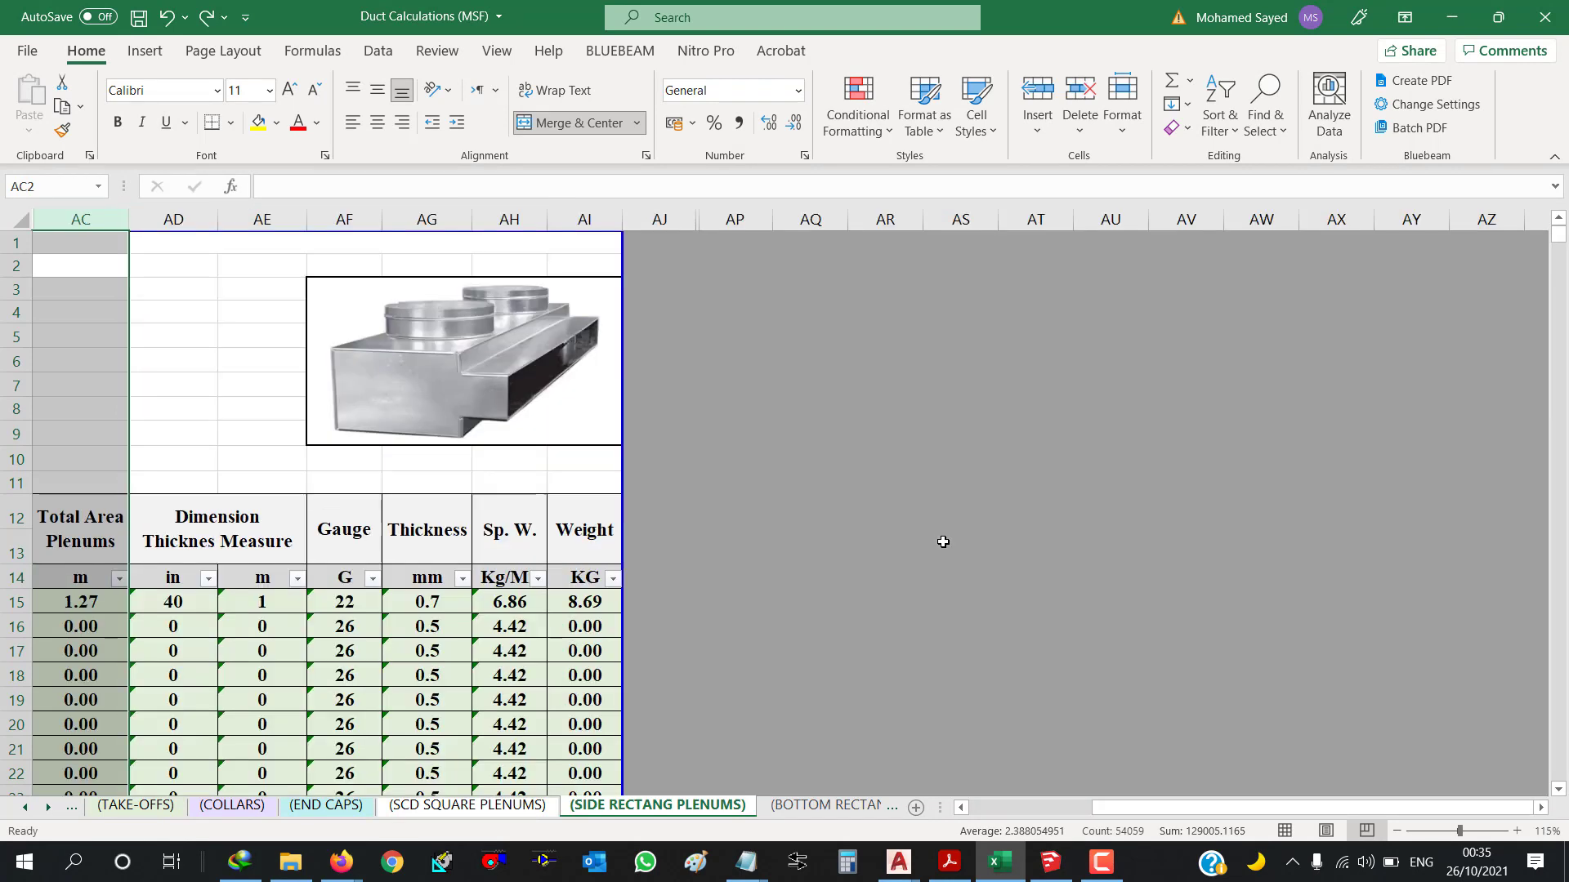
pyautogui.hscroll(-5, 330, 466)
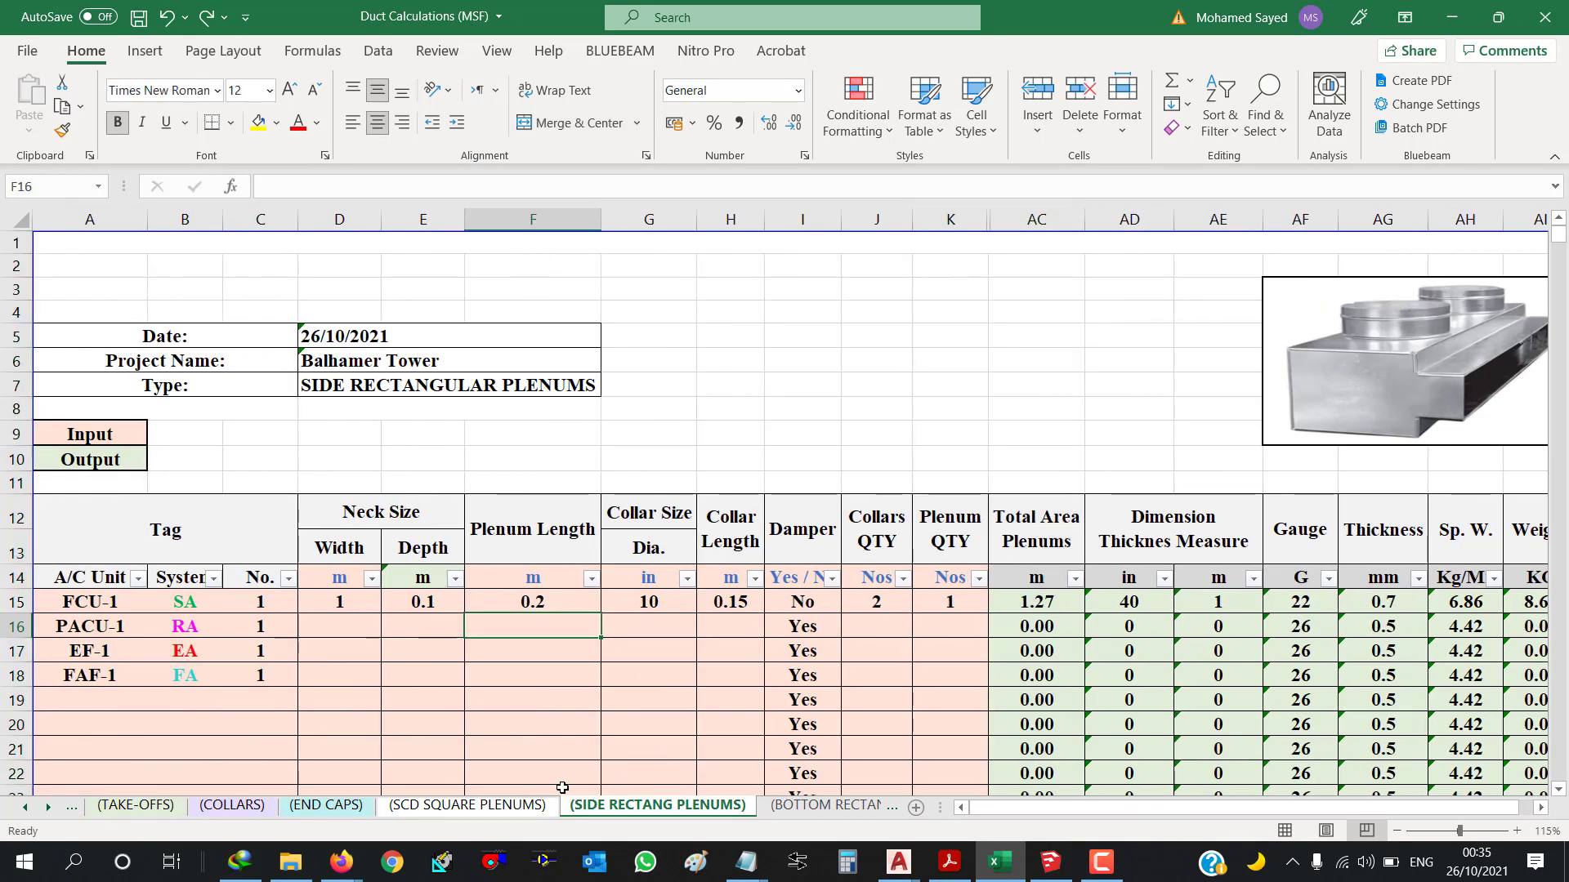
pyautogui.hotkey('ctrl', 'pageup')
# Unhide the hidden columns between K and Y
pyautogui.click(836, 219)
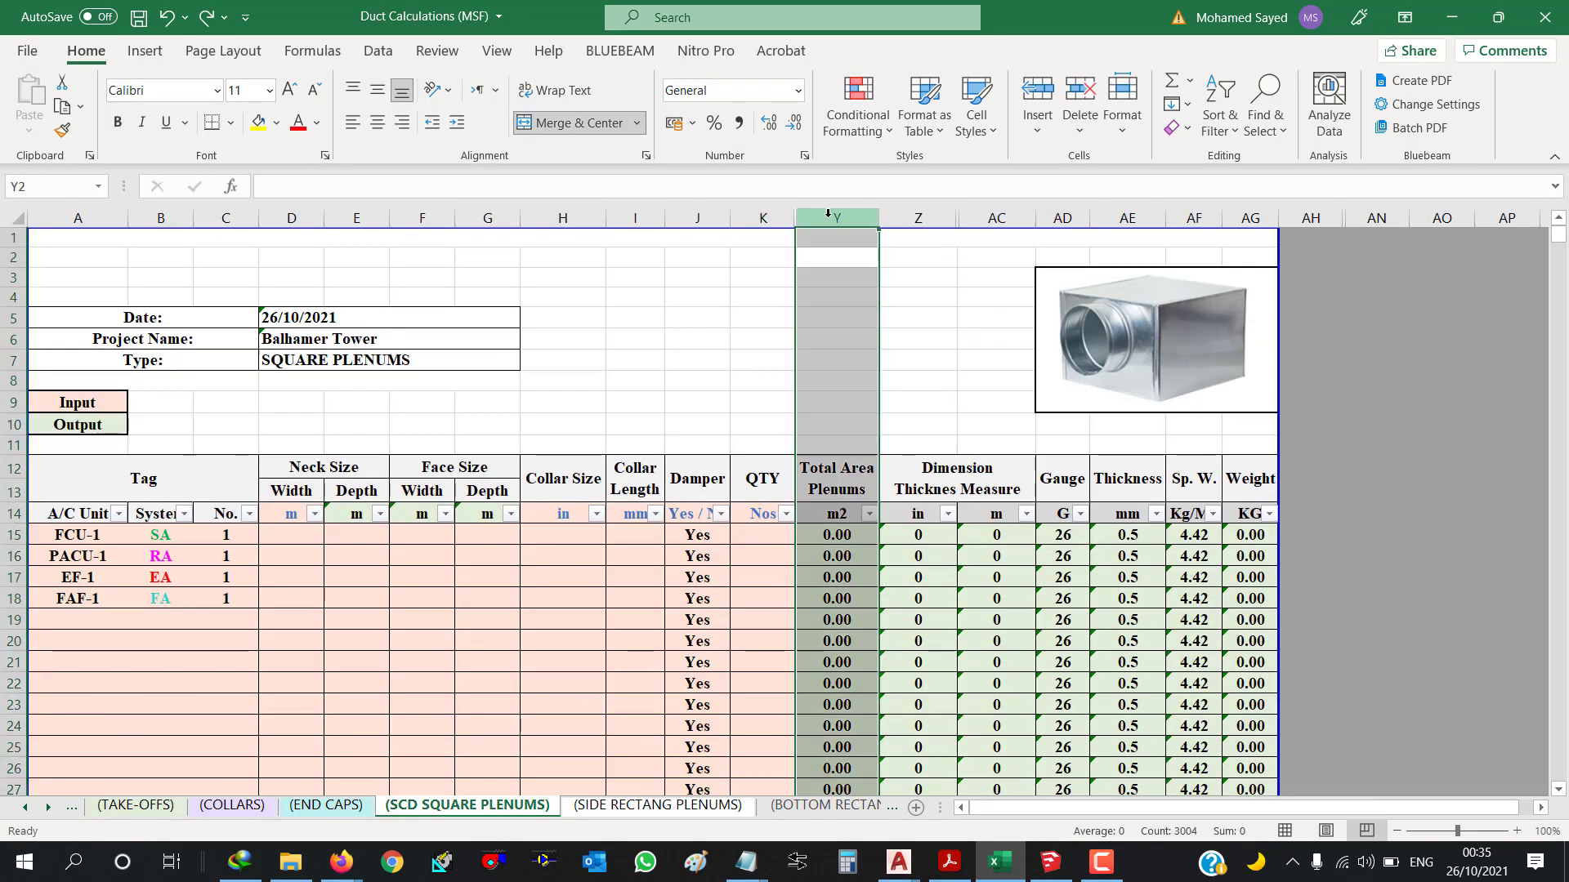
pyautogui.keyDown('shift'); pyautogui.click(763, 218); pyautogui.keyUp('shift')
pyautogui.rightClick(759, 218)
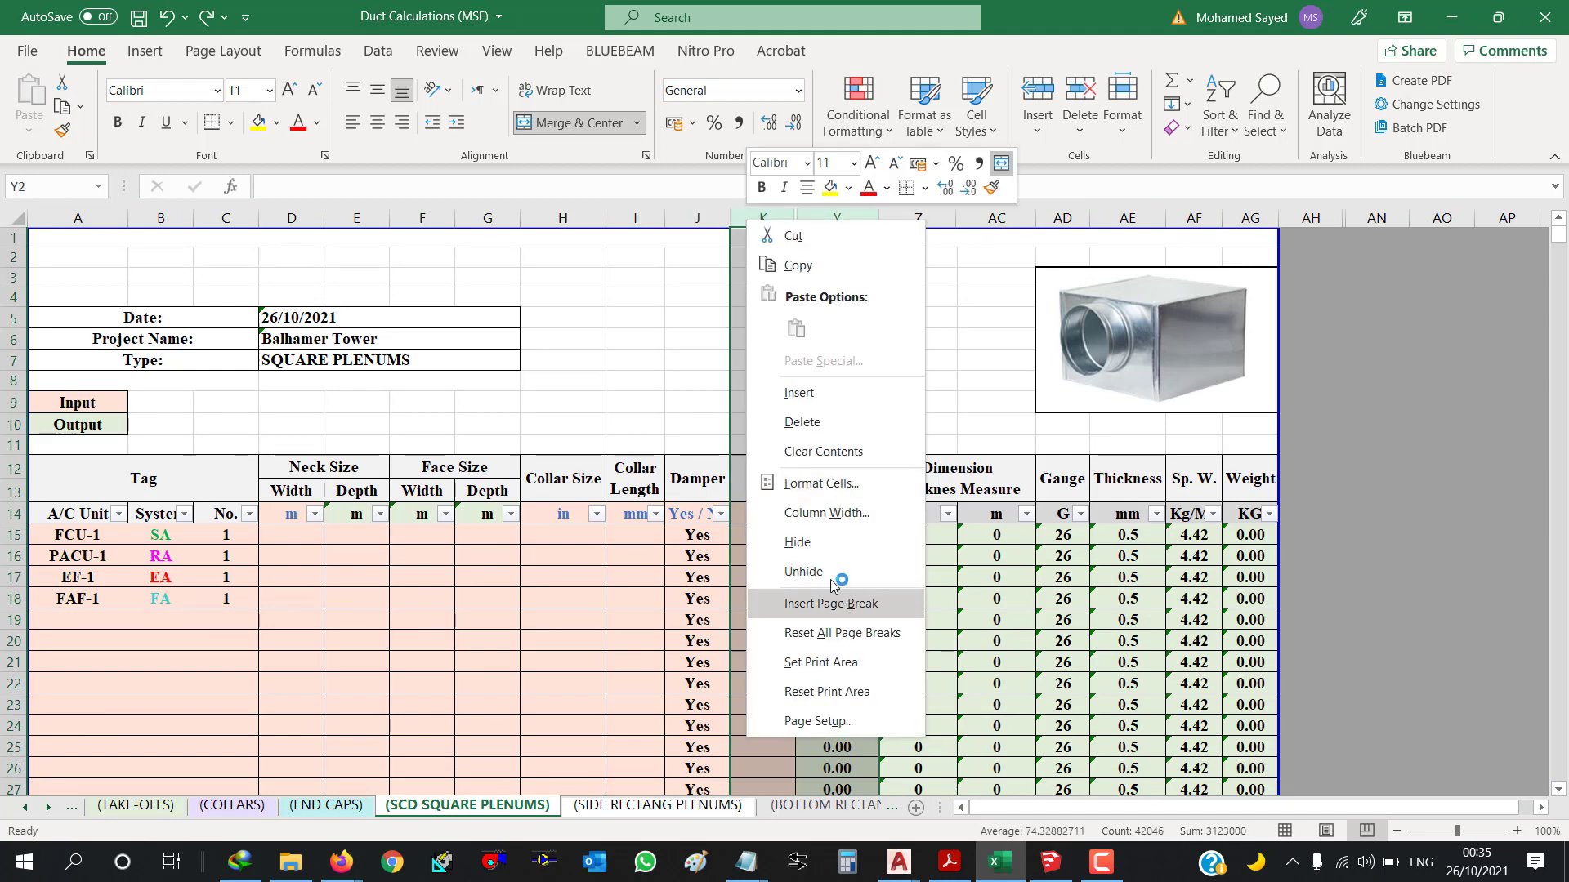
pyautogui.click(822, 570)
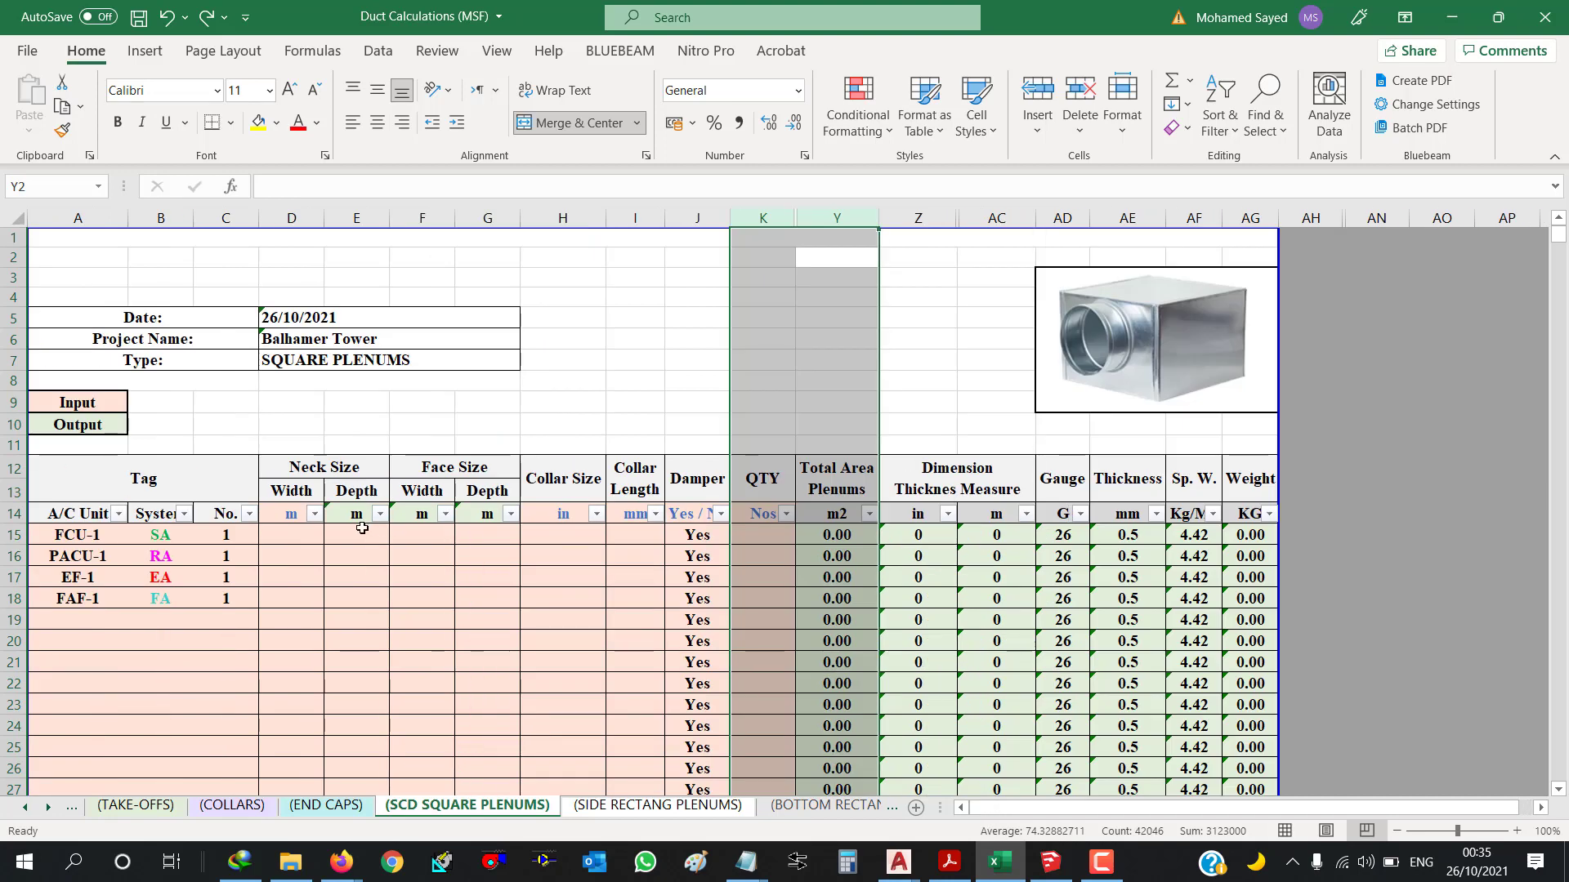
# On the SIDE RECTANG PLENUMS sheet, clear FCU-1's neck, plenum and collar values, then restore them with undo
pyautogui.click(605, 805)
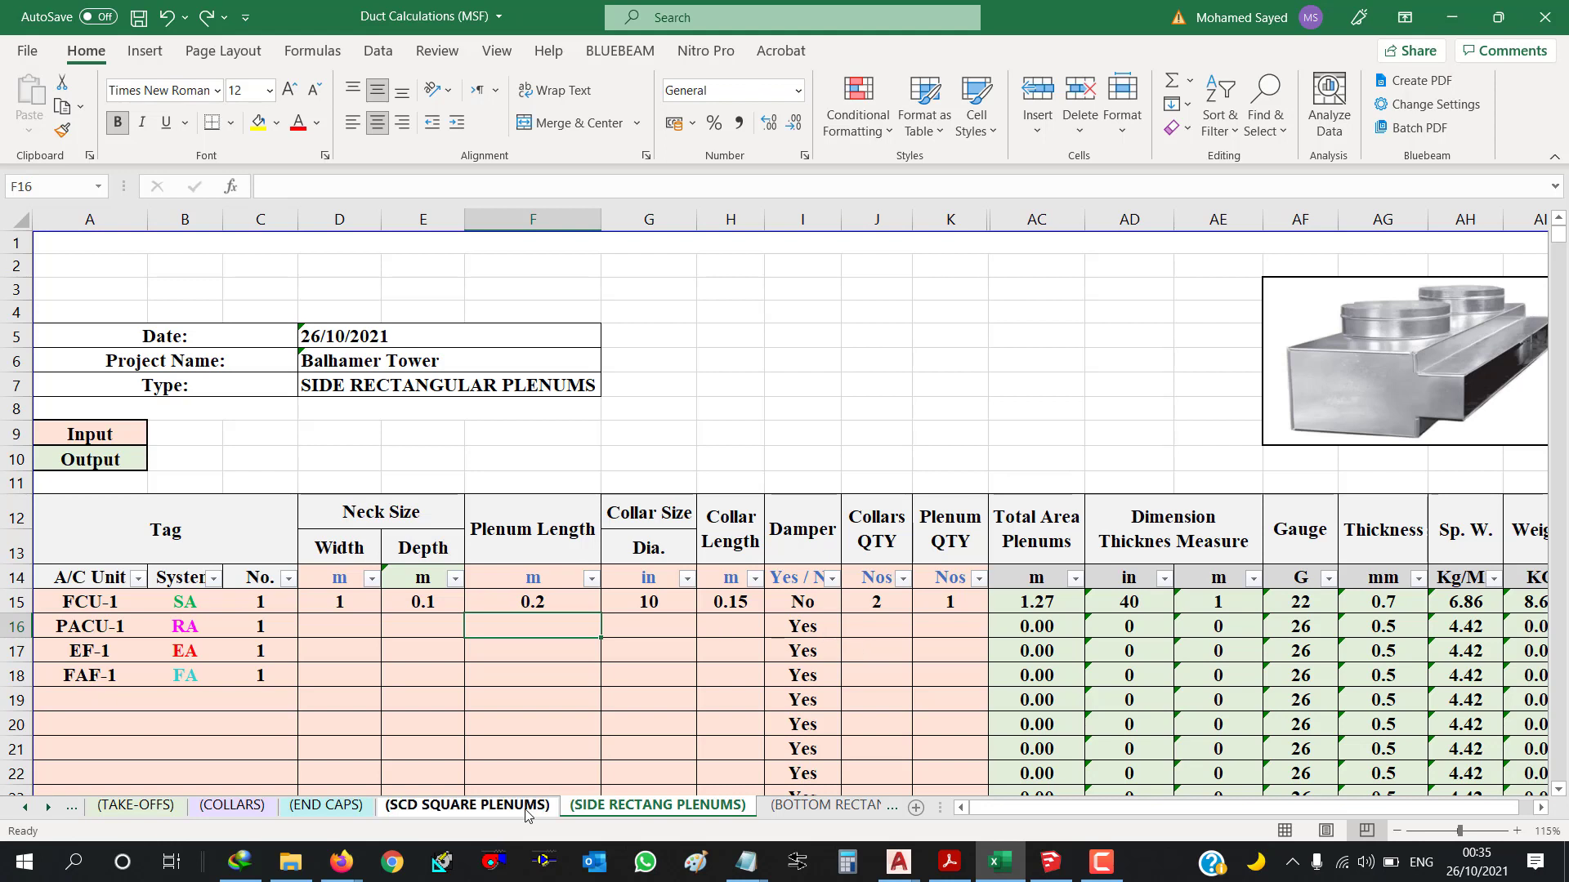
pyautogui.click(961, 608)
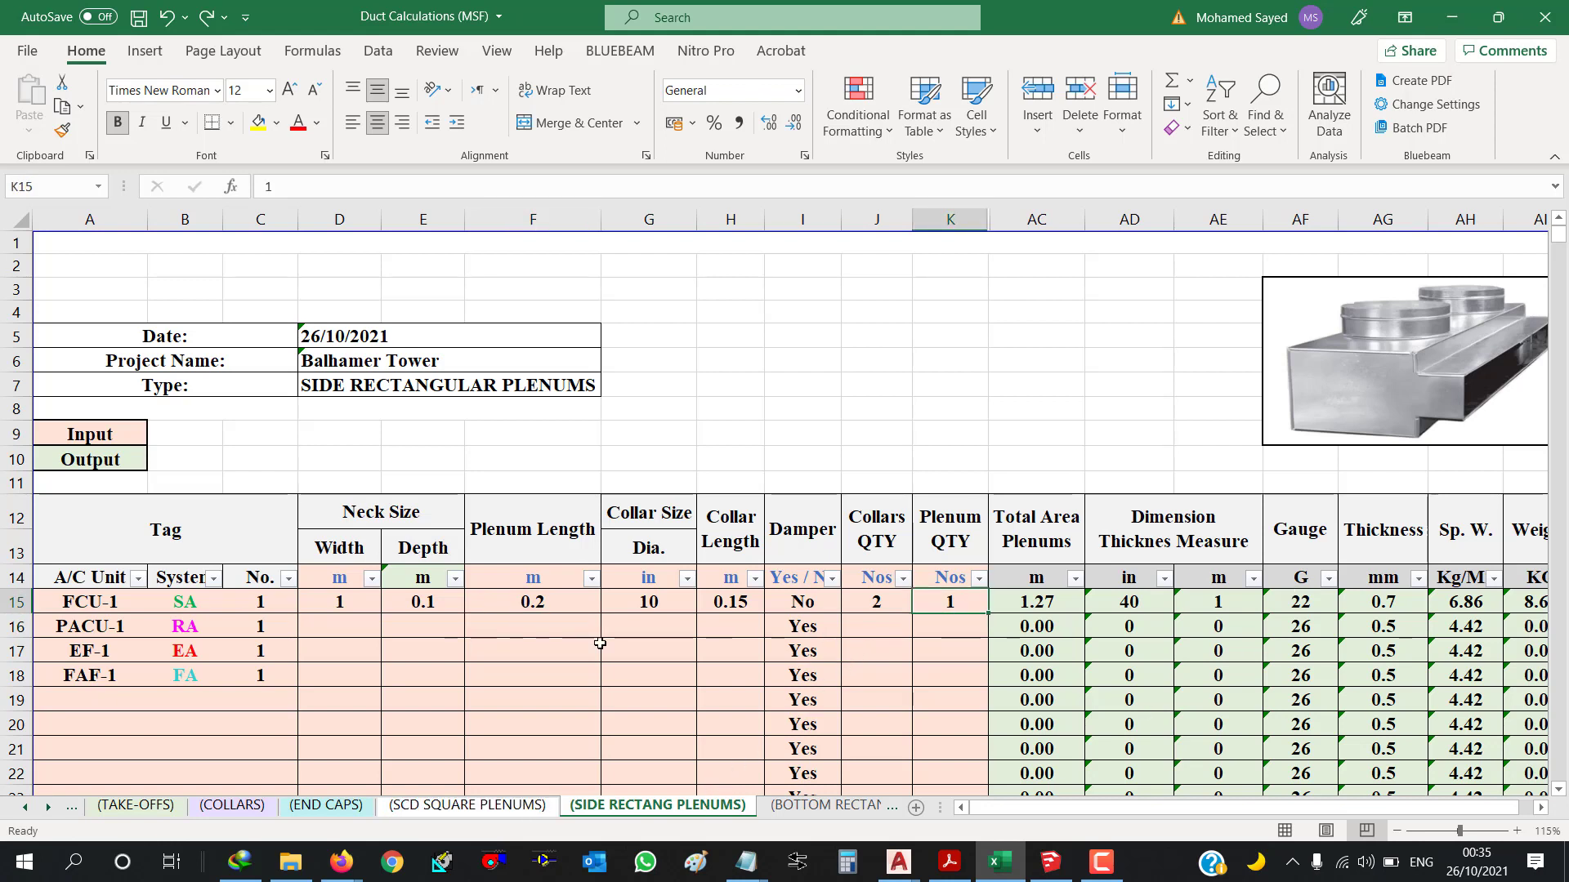
pyautogui.moveTo(345, 602); pyautogui.dragTo(705, 603)
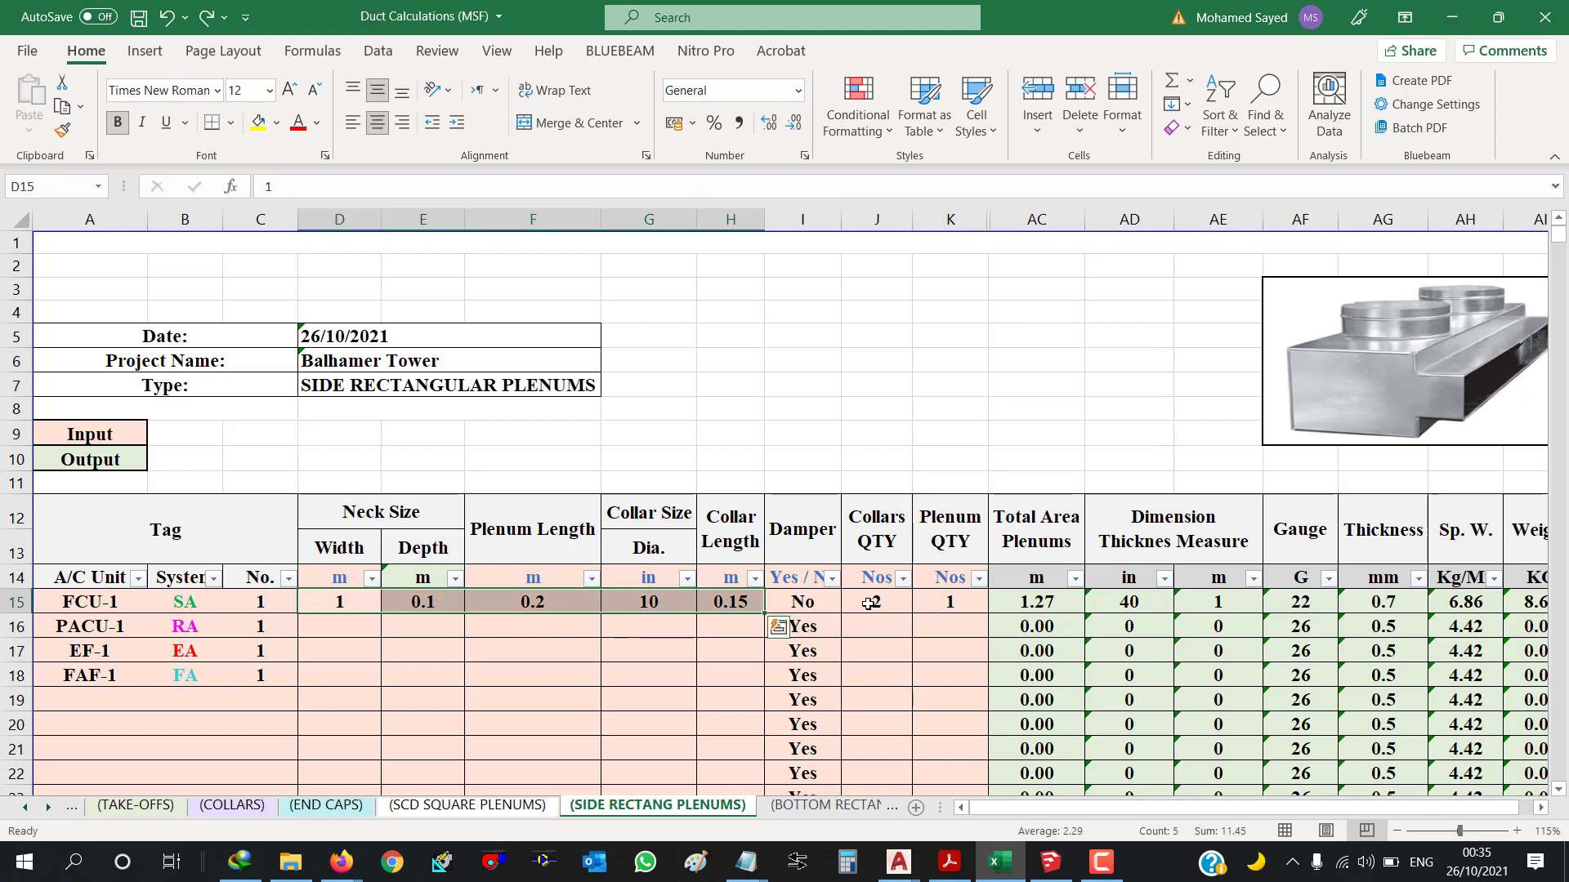
pyautogui.press('Delete')
pyautogui.click(822, 613)
pyautogui.hotkey('ctrl', 'z')
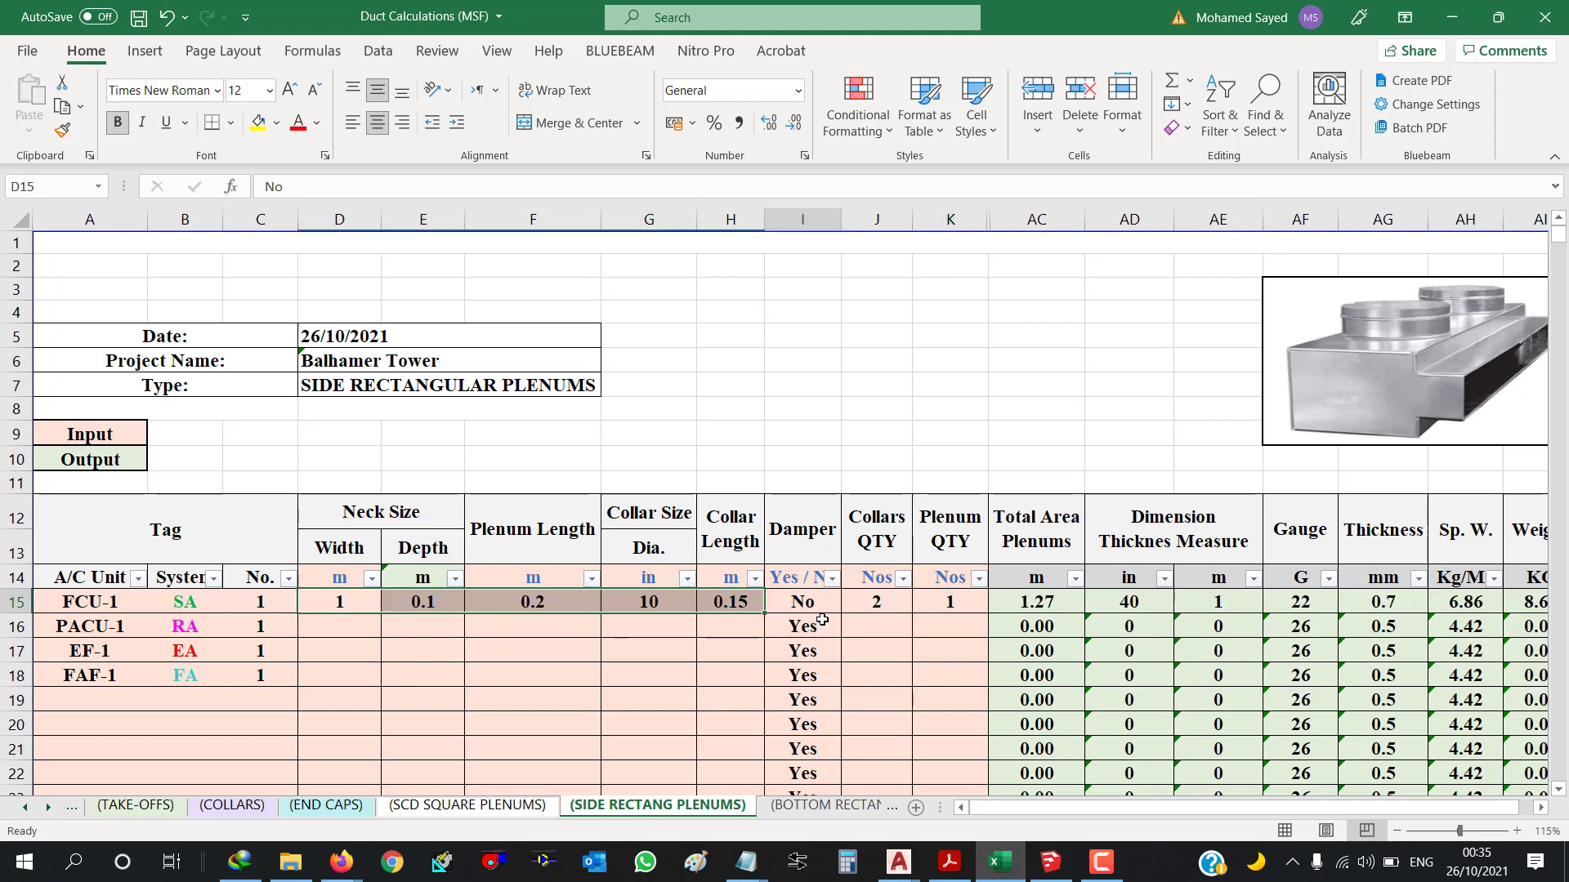
# Set FCU-1's damper to Yes, check that AC15 reads 1.37, and bring up SketchUp
pyautogui.click(837, 607)
pyautogui.click(851, 605)
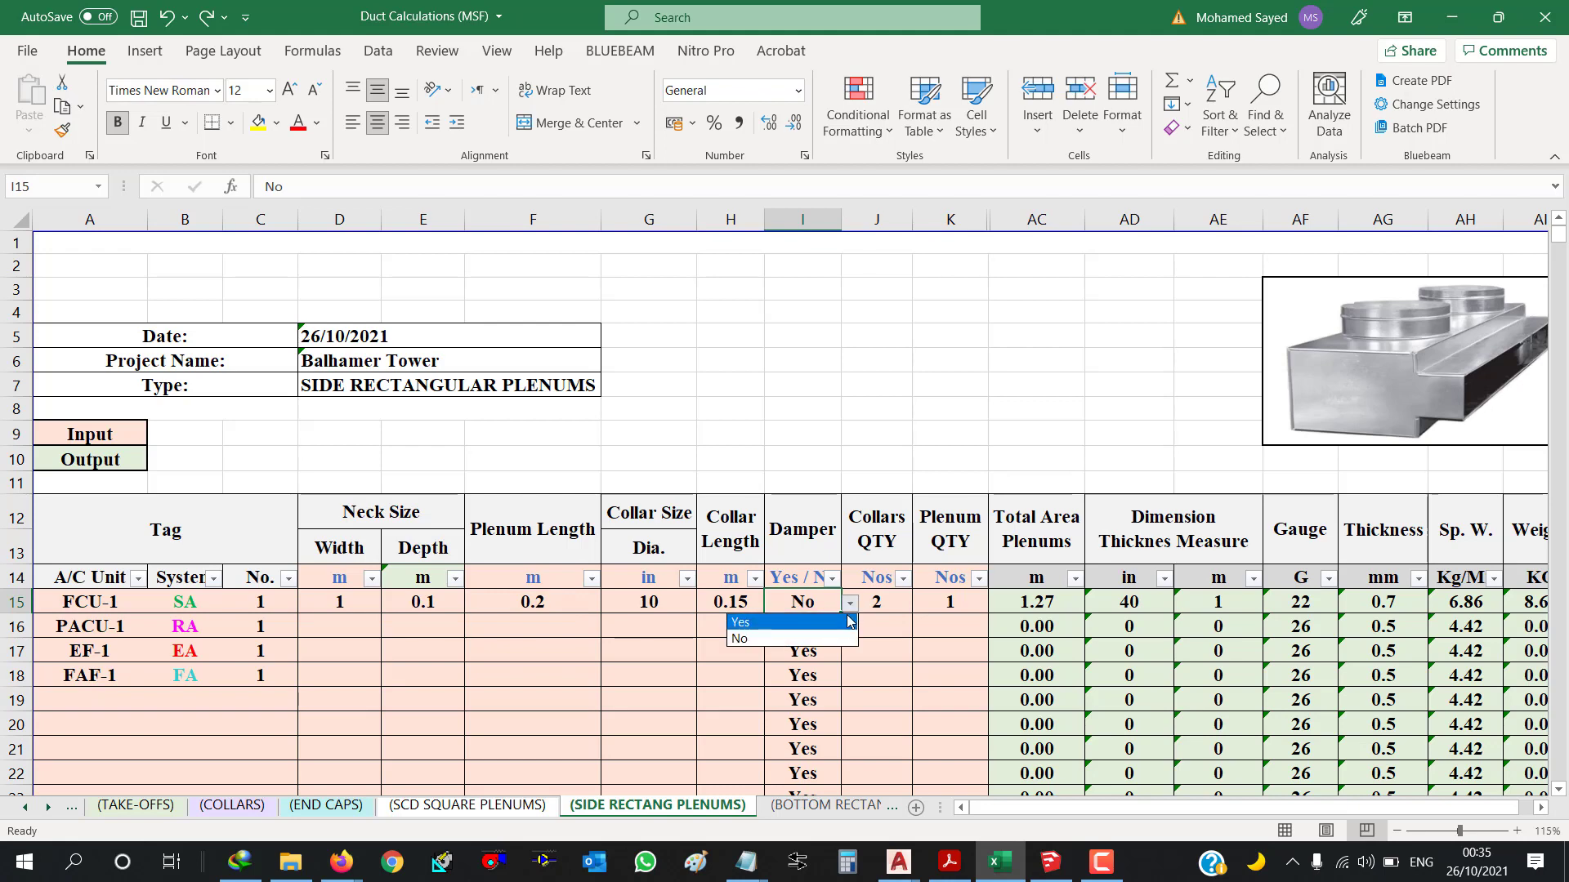
pyautogui.click(809, 621)
pyautogui.click(1060, 602)
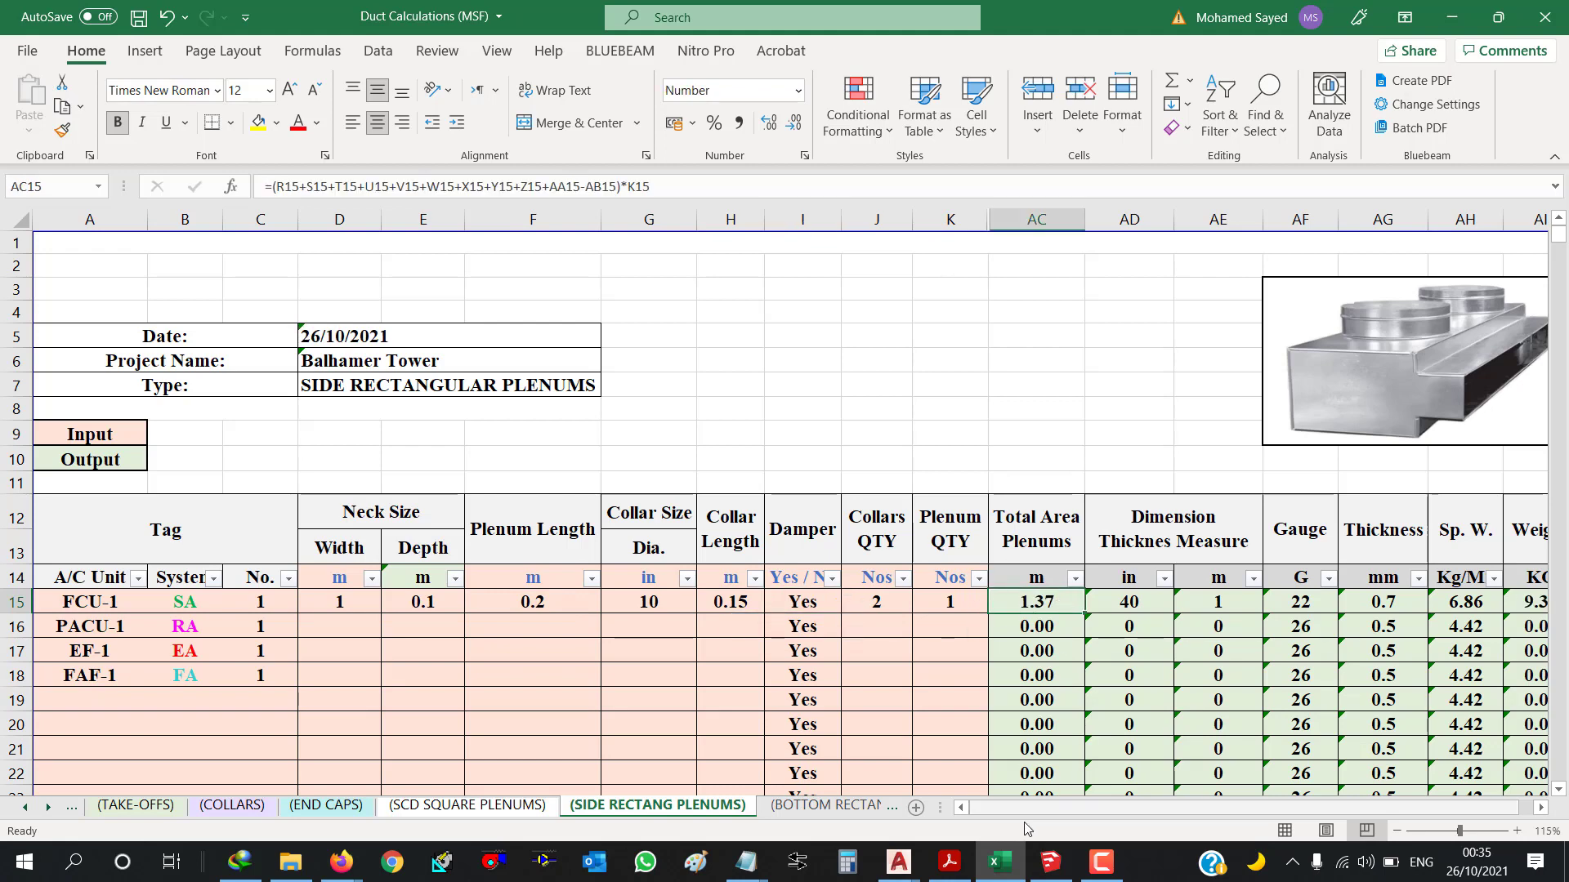
pyautogui.click(1050, 862)
# Close off the front and right collar ends with lines, then erase the leftover helper line
pyautogui.moveTo(531, 656); pyautogui.dragTo(938, 585)
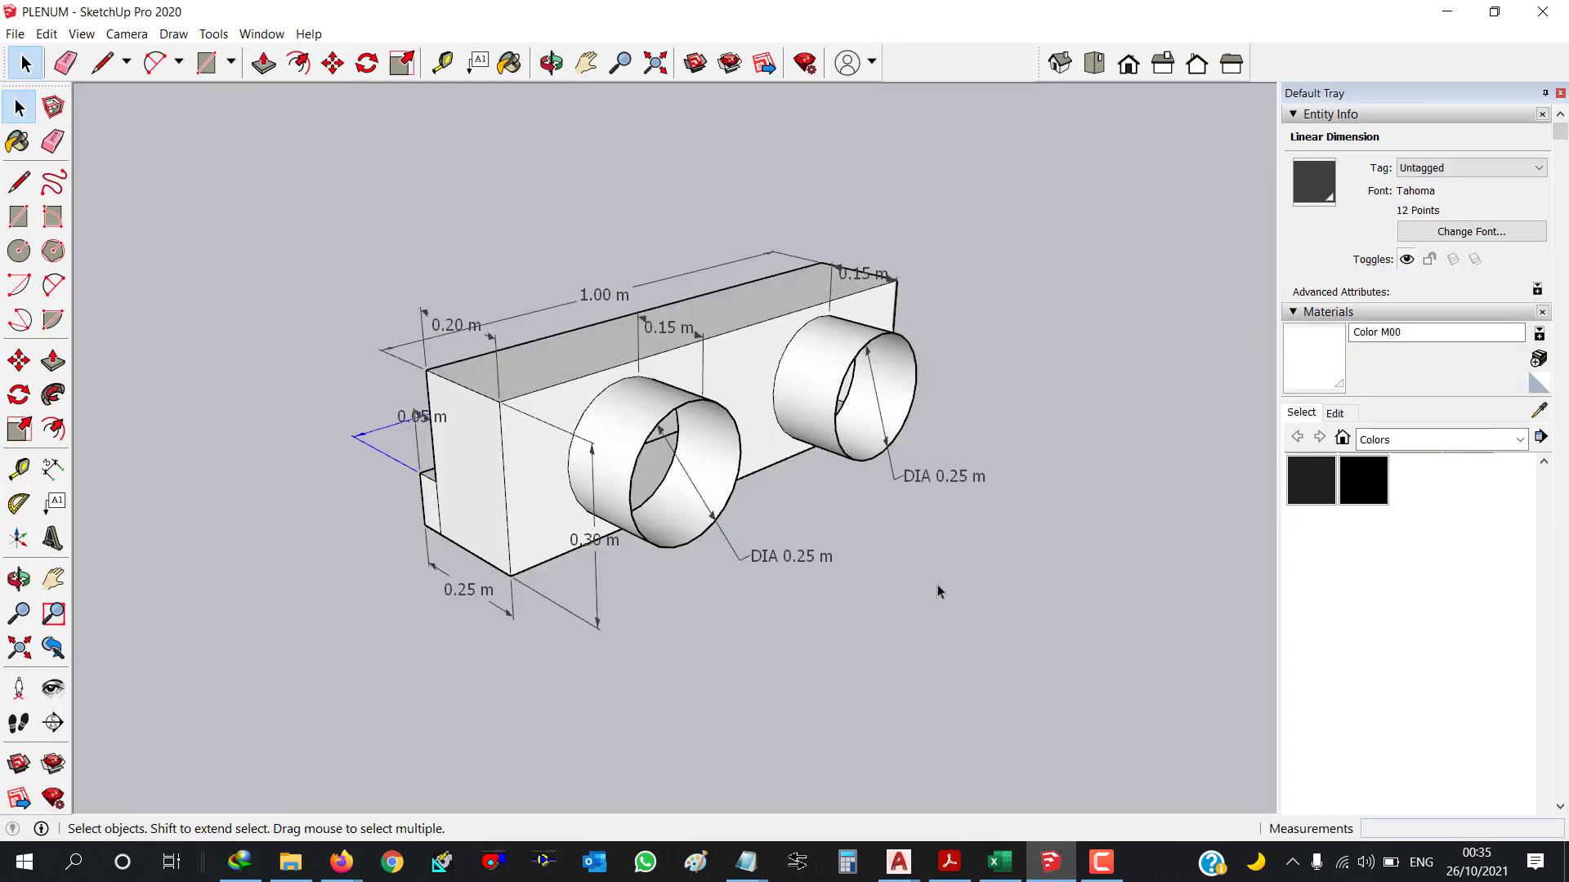
pyautogui.press('l')
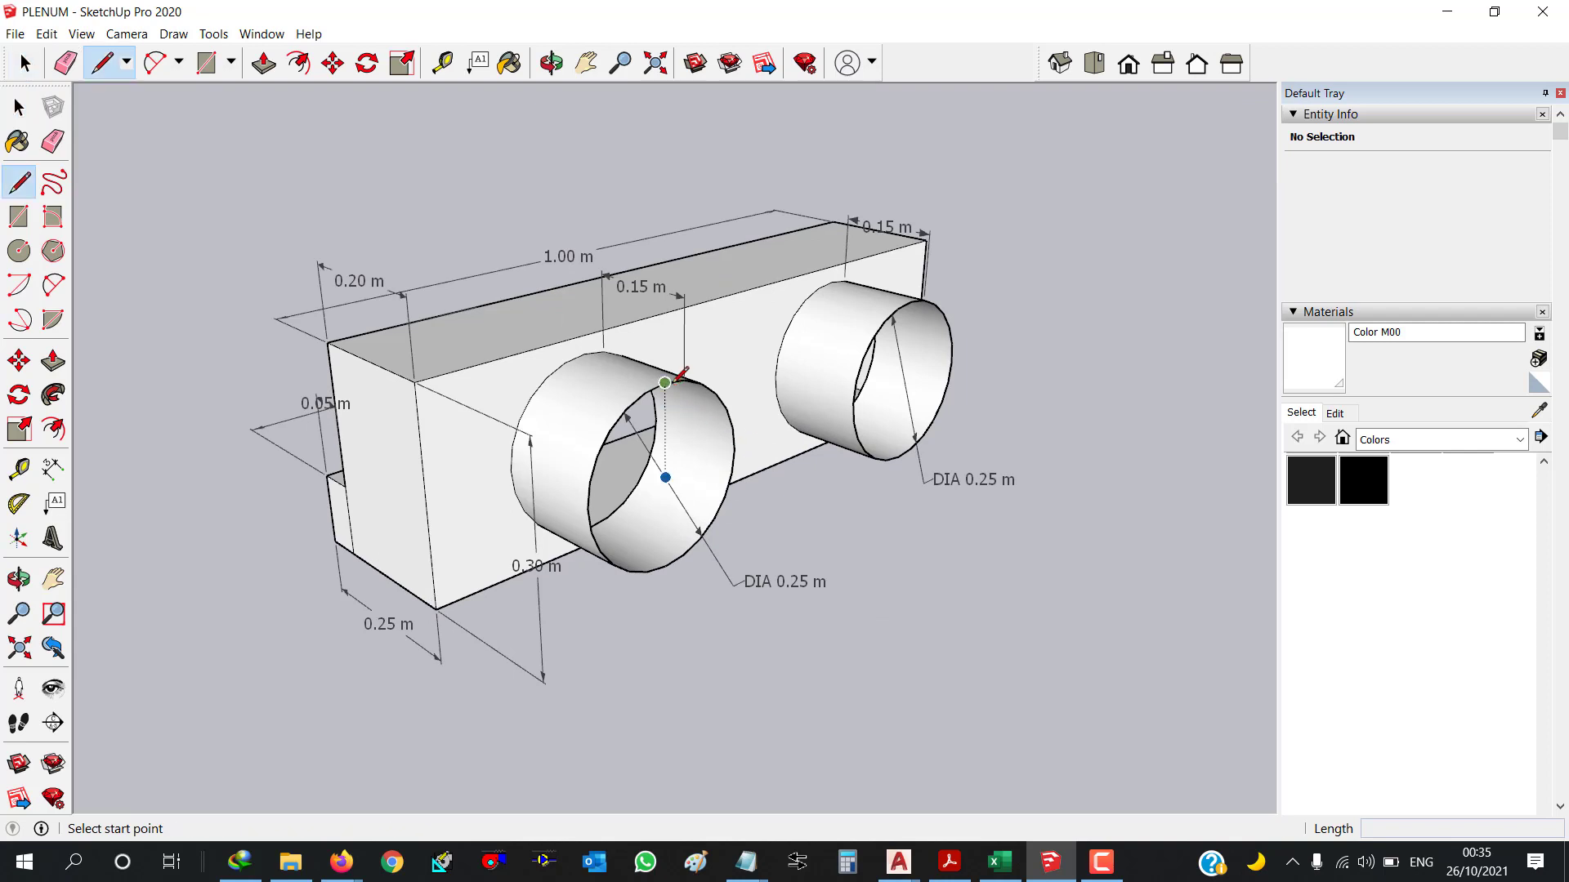
pyautogui.click(665, 382)
pyautogui.click(665, 571)
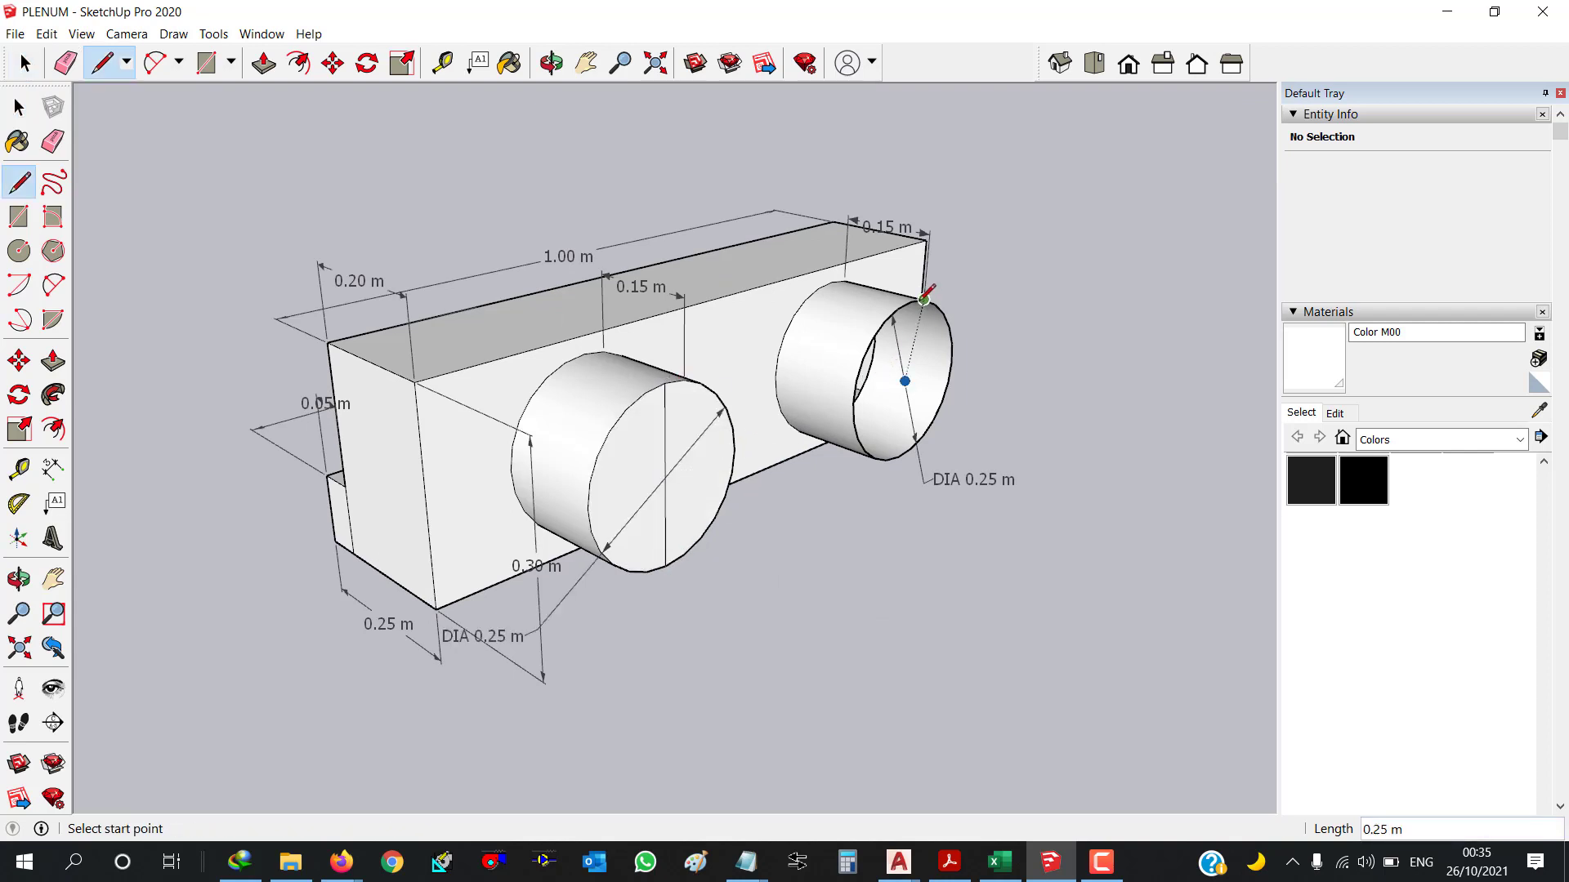
pyautogui.click(923, 299)
pyautogui.click(898, 455)
pyautogui.press('e')
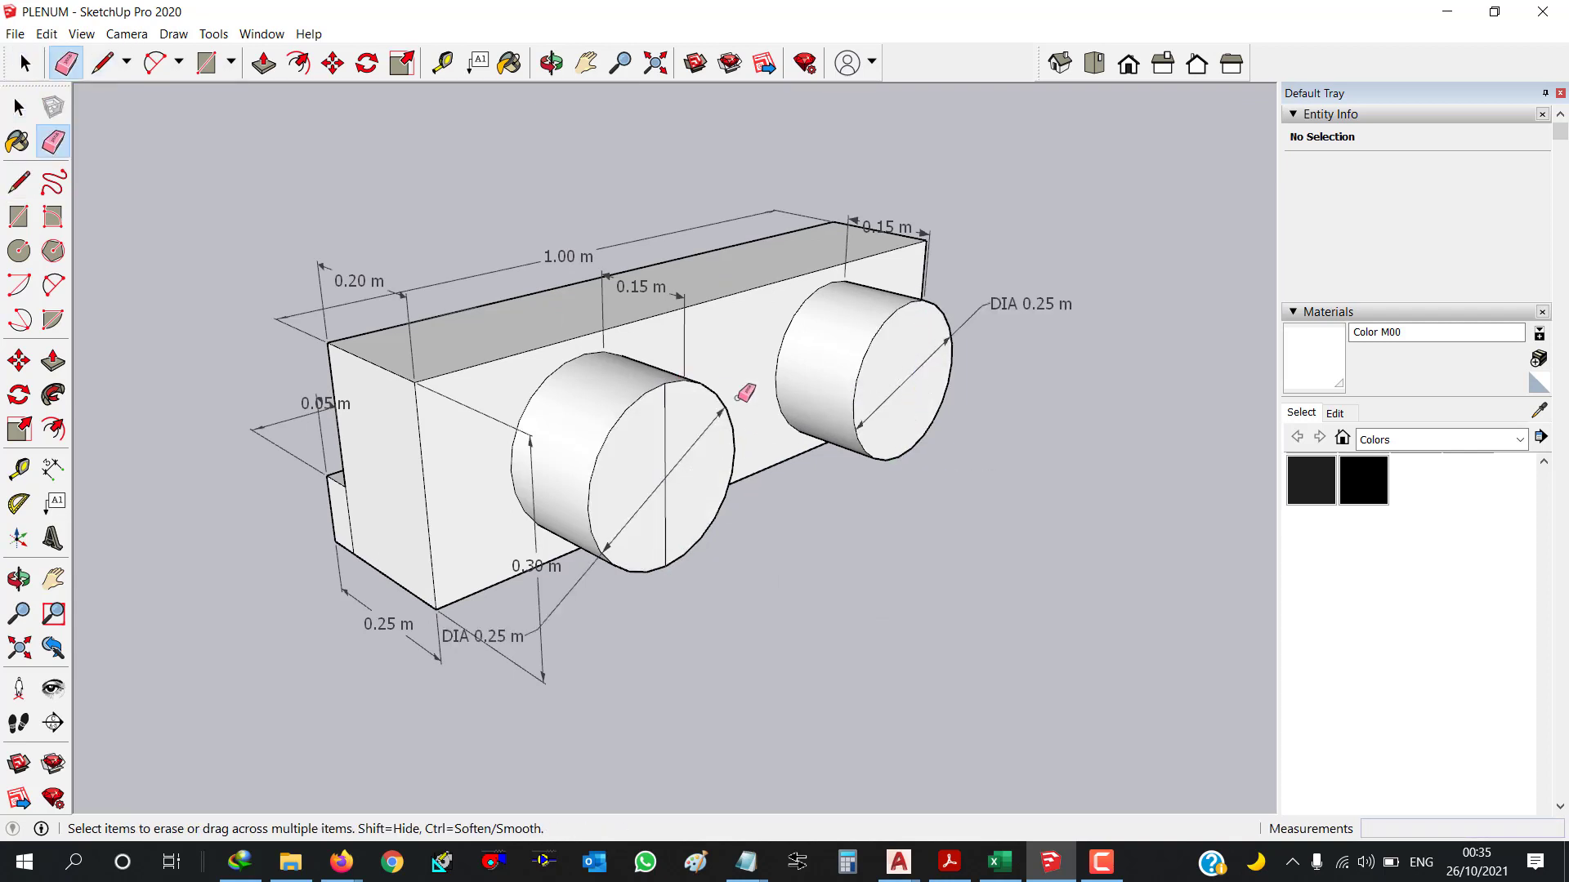
pyautogui.click(667, 431)
pyautogui.press('space')
# Select the whole plenum and measure its total surface area: 1.36 m²
pyautogui.tripleClick(585, 439)
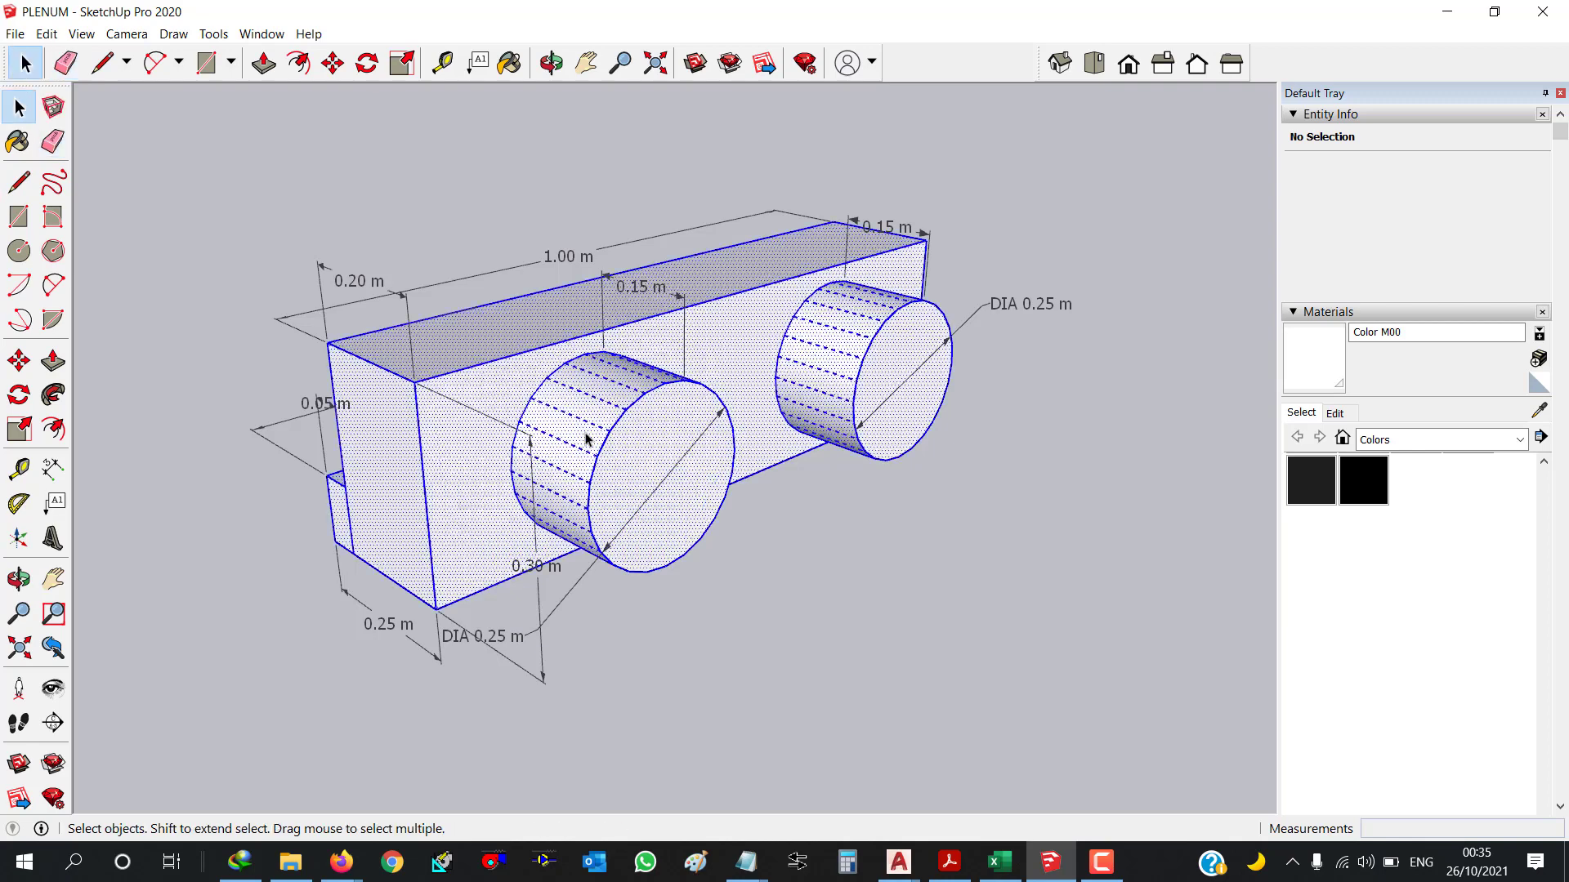
pyautogui.tripleClick(576, 442)
pyautogui.rightClick(576, 443)
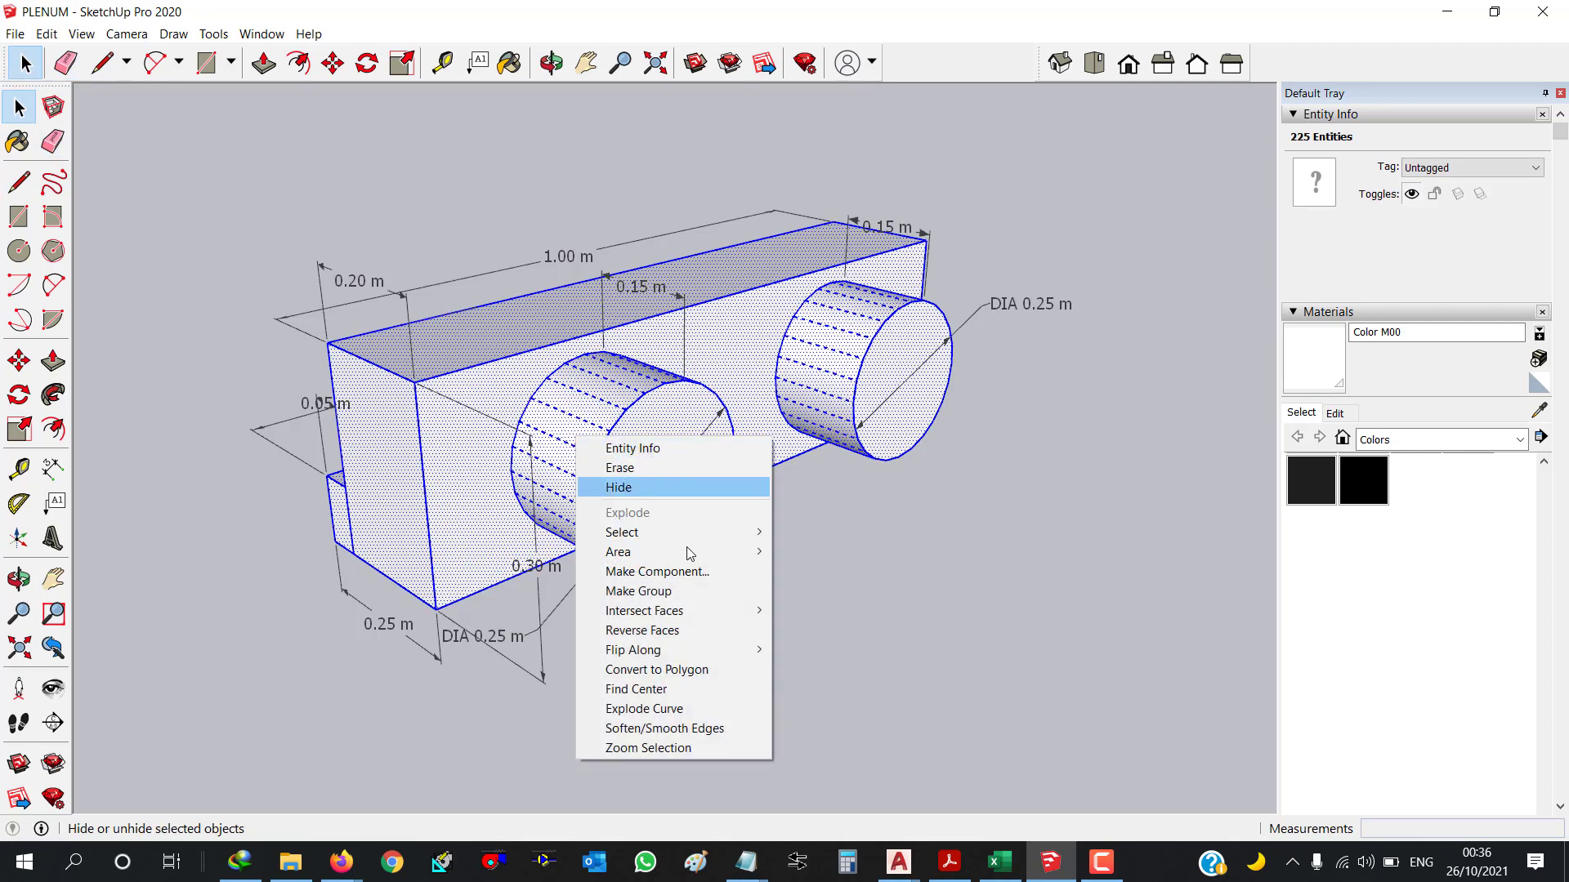
pyautogui.moveTo(618, 552)
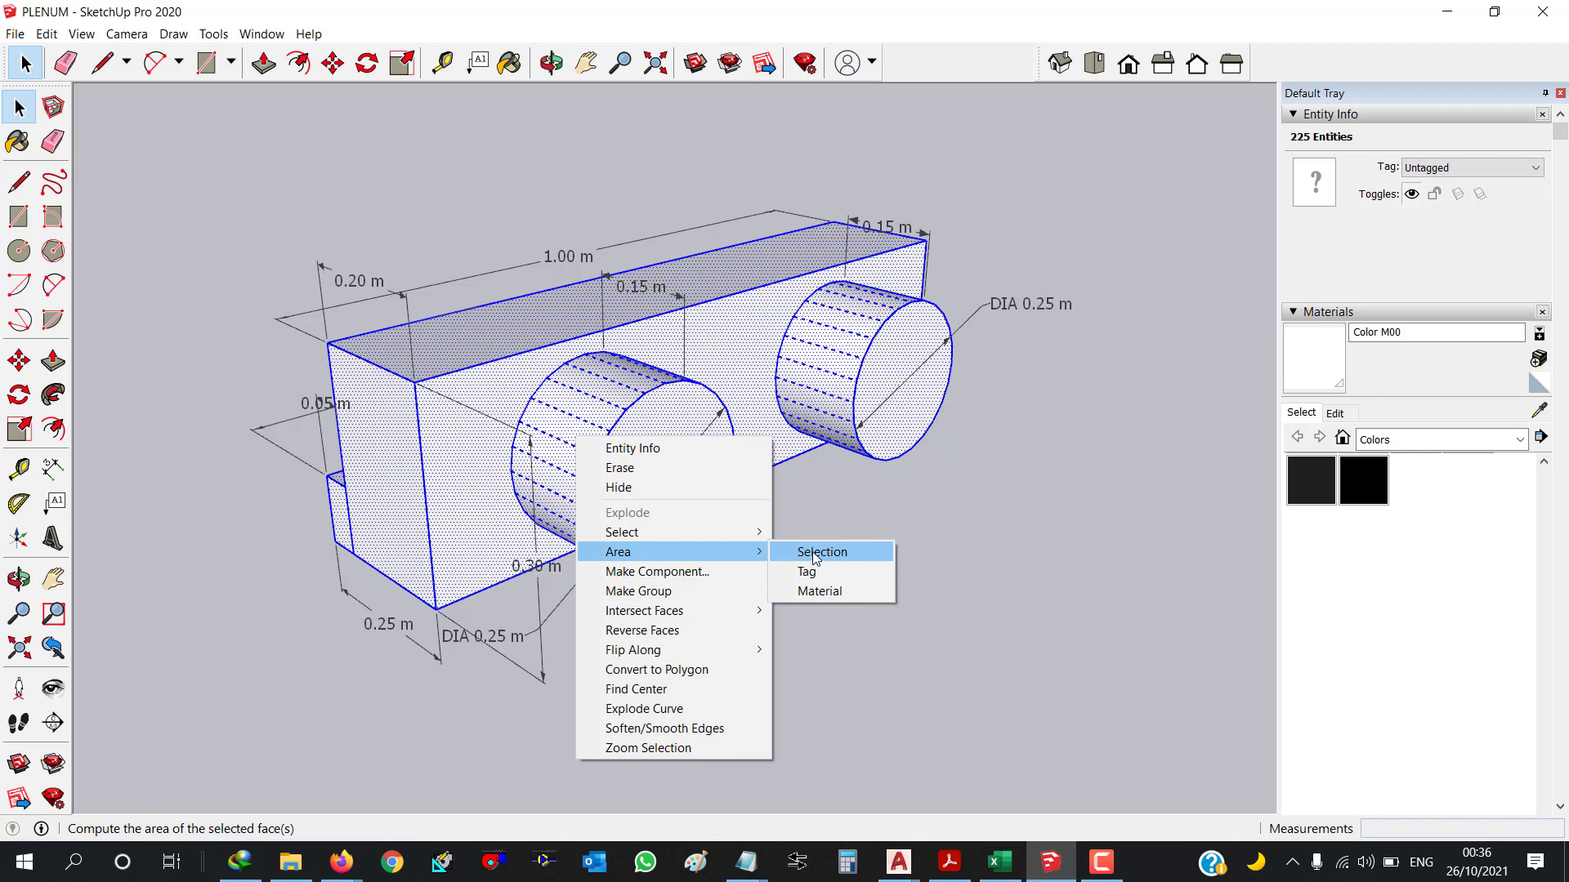
pyautogui.click(814, 552)
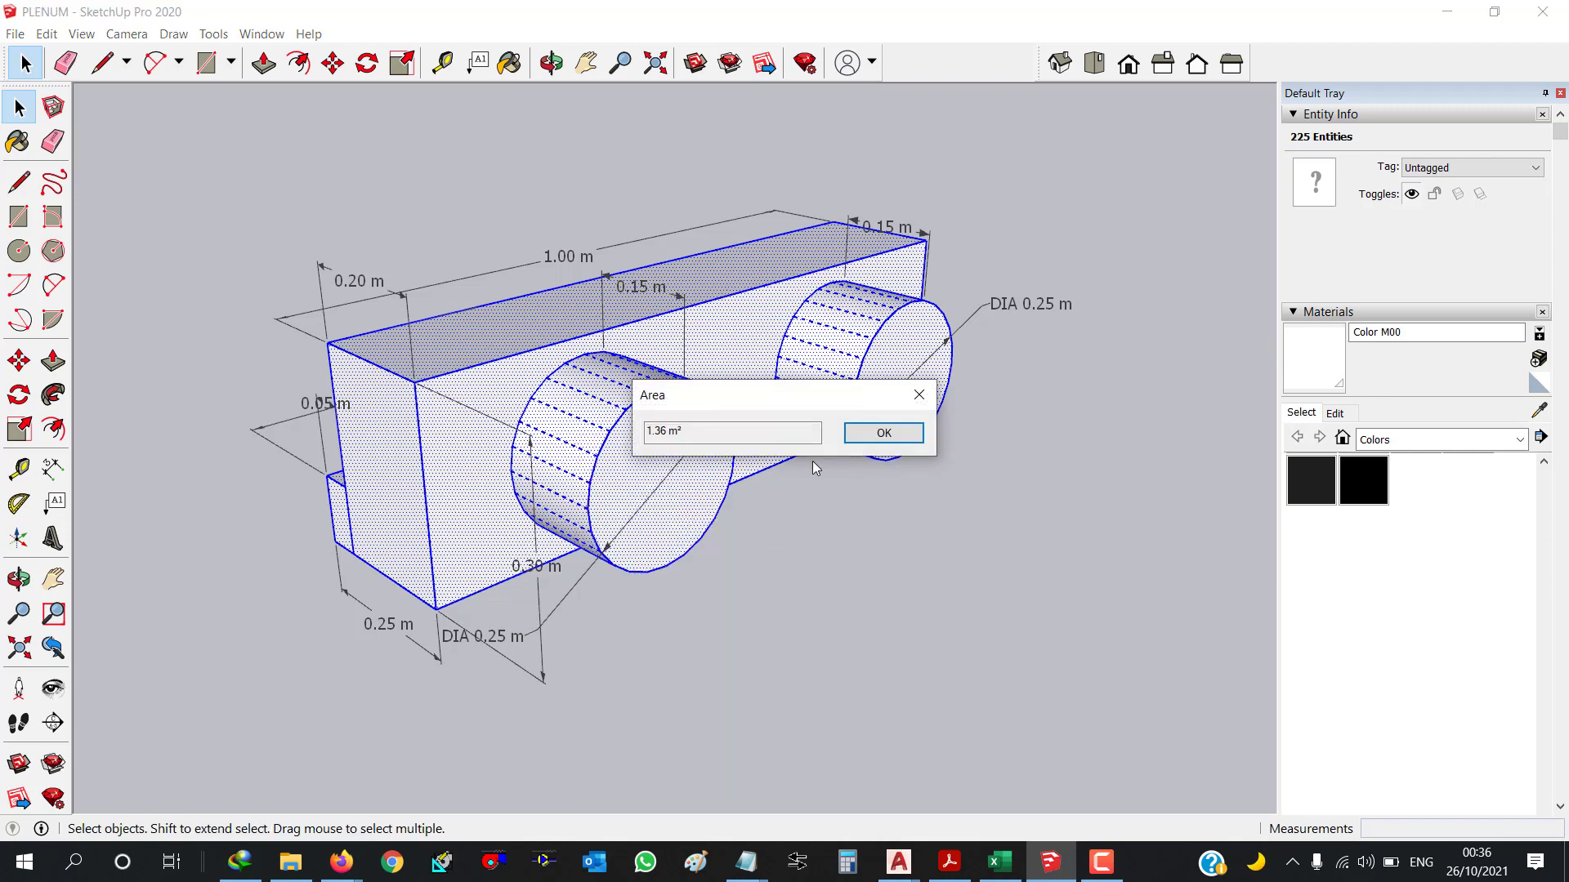
pyautogui.click(886, 433)
# Compare with FCU-1's 1.37 total area in Excel cell AC15, then return to SketchUp and deselect
pyautogui.click(1000, 862)
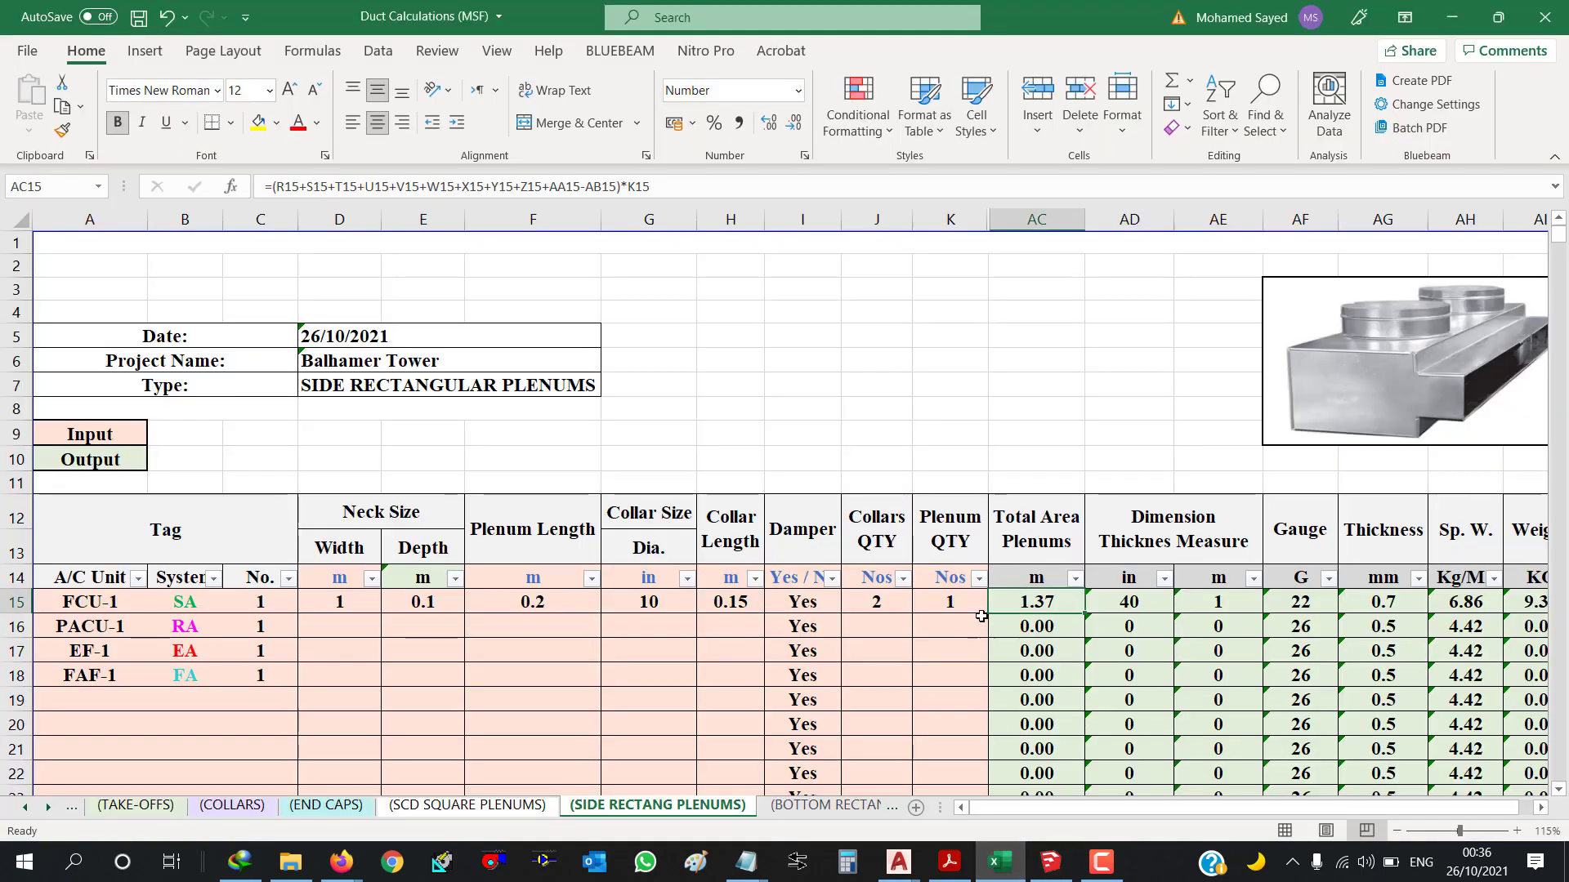
pyautogui.click(952, 617)
pyautogui.click(1063, 614)
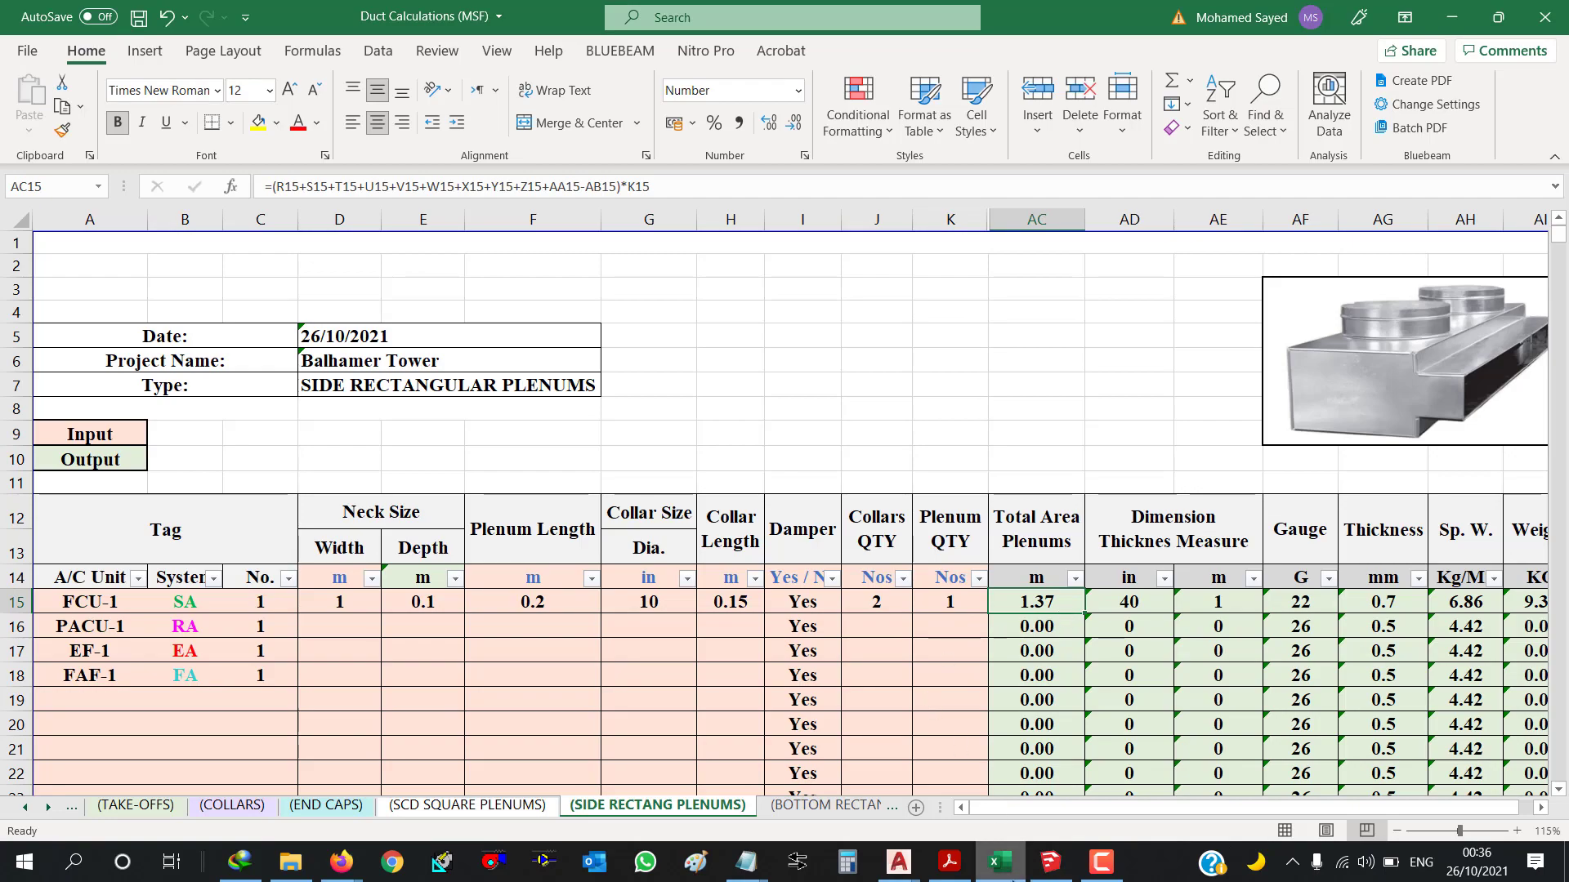
pyautogui.click(1007, 868)
pyautogui.click(1006, 867)
pyautogui.click(1006, 868)
pyautogui.click(752, 542)
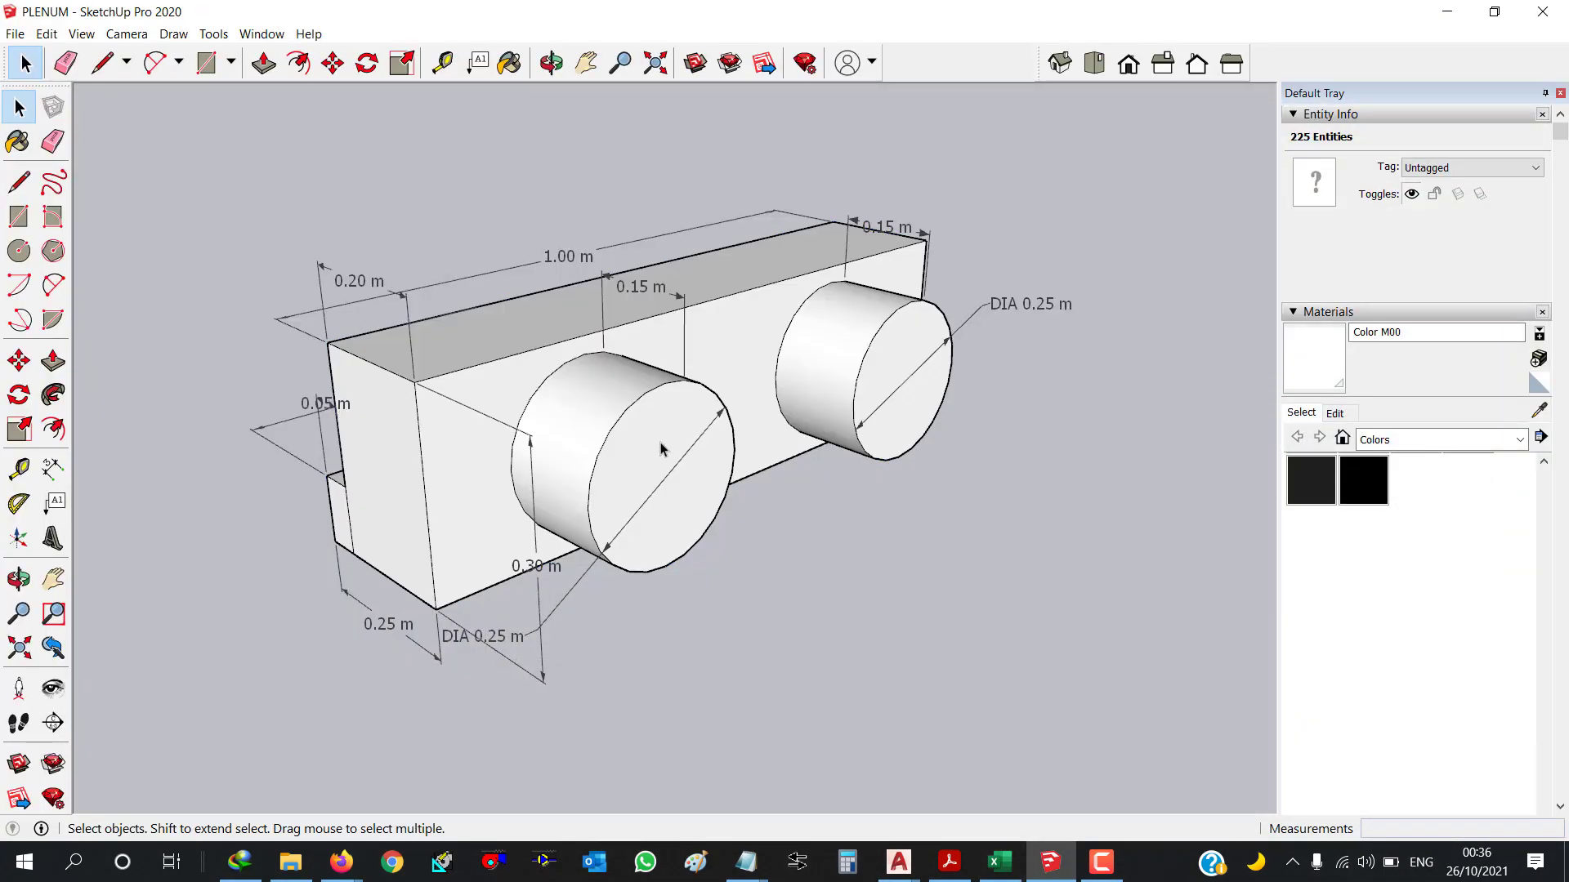
# View Excel's BOTTOM RECTANG PLENUMS sheet, still at 0.00 area, then go back to the SketchUp PLENUM model
pyautogui.click(1000, 862)
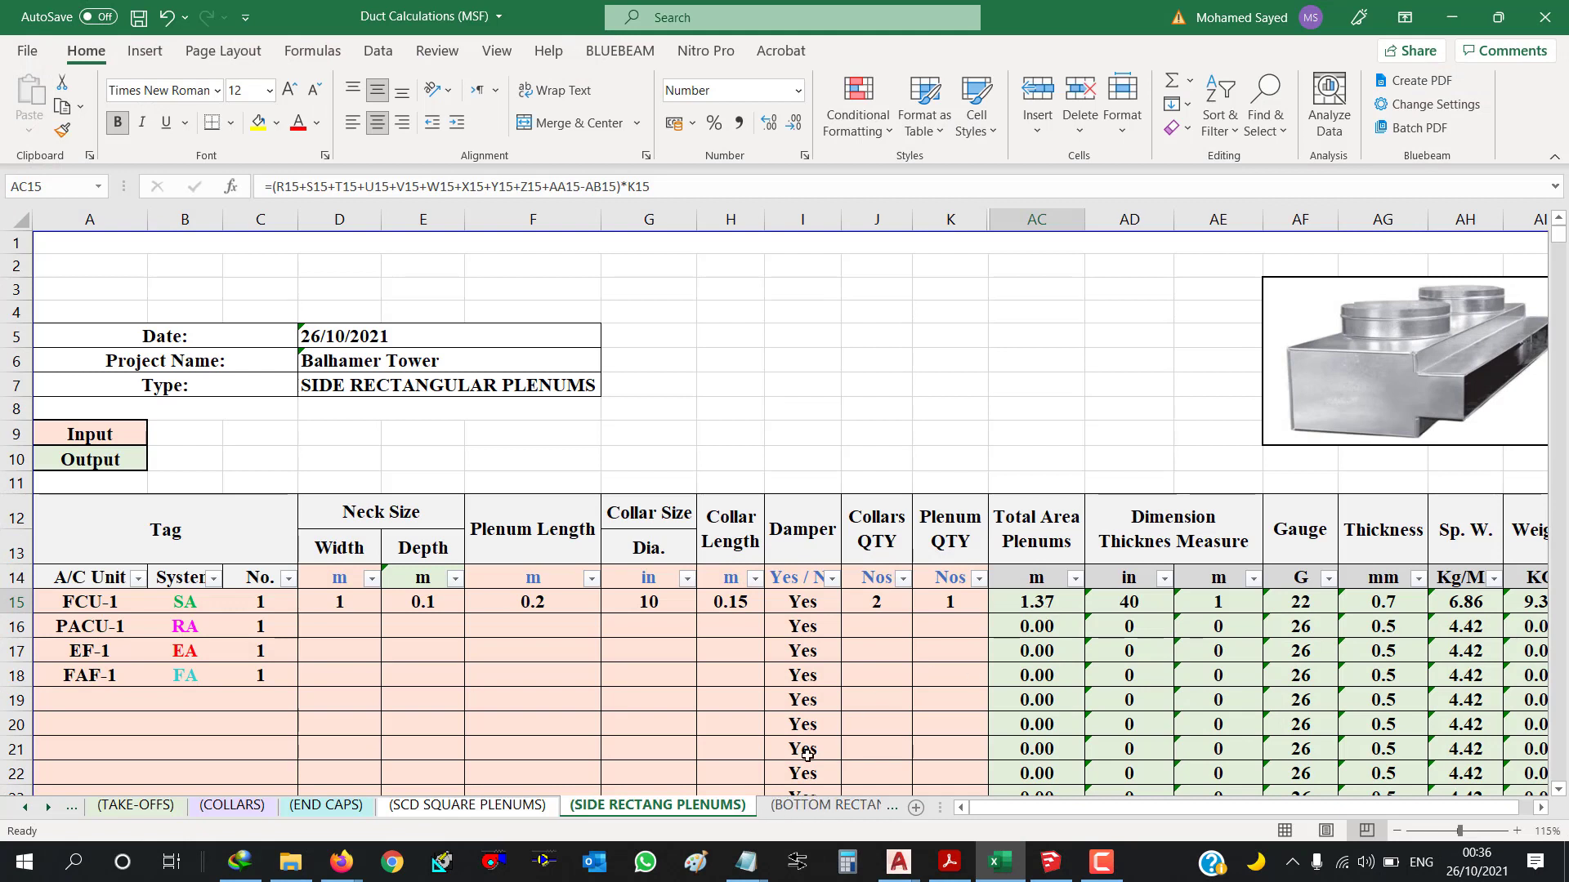
pyautogui.click(824, 807)
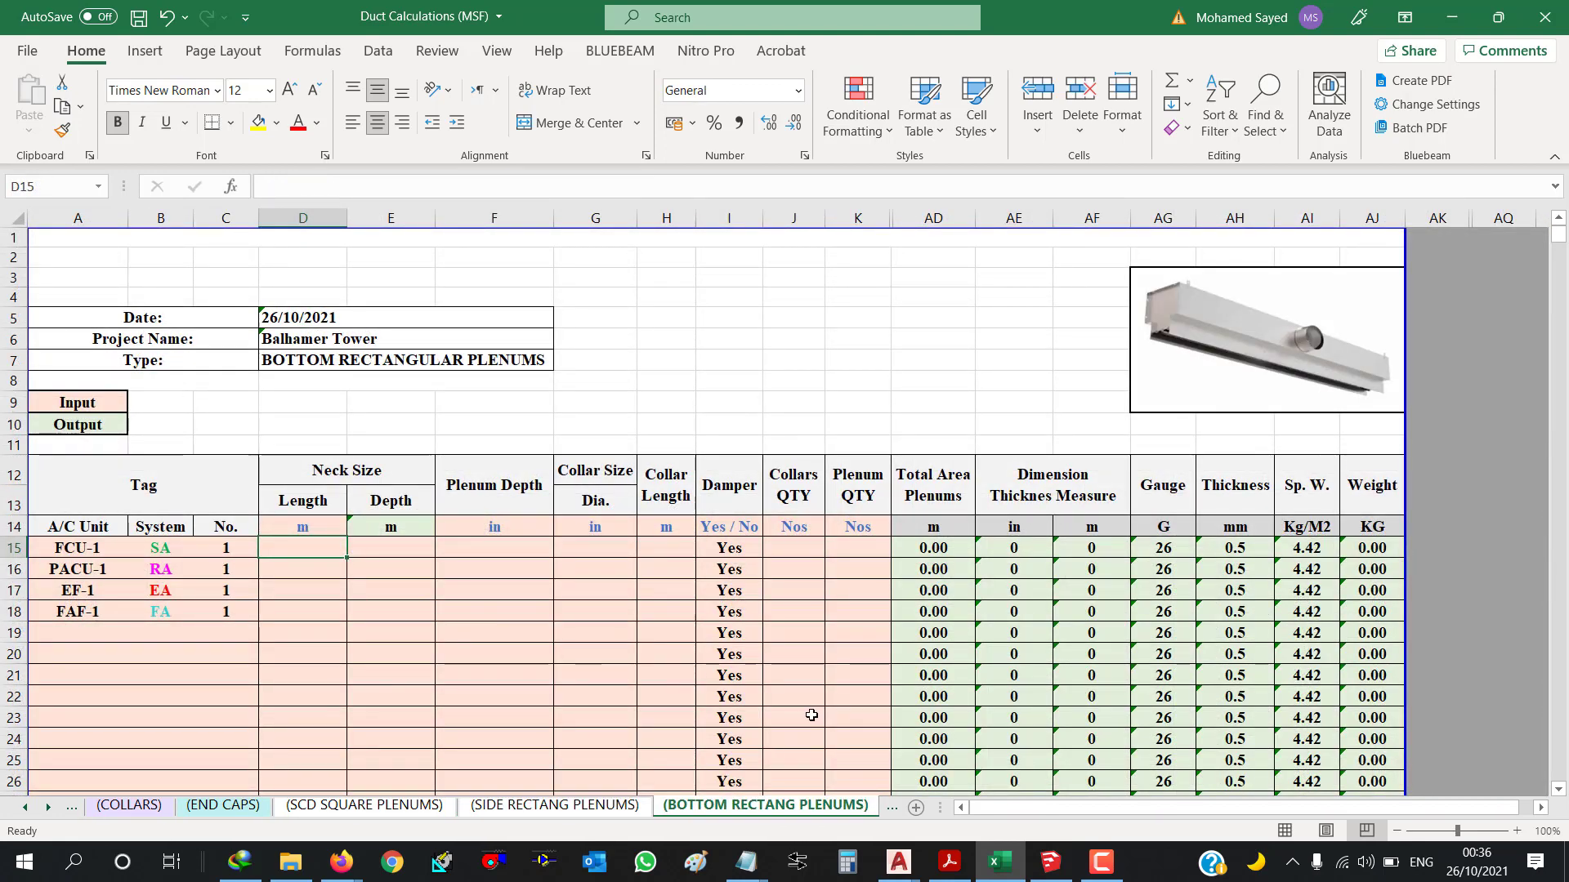
pyautogui.click(1050, 862)
# Zoom around the plenum models and select a collar end face to read its area
pyautogui.scroll(-3, 901, 592)
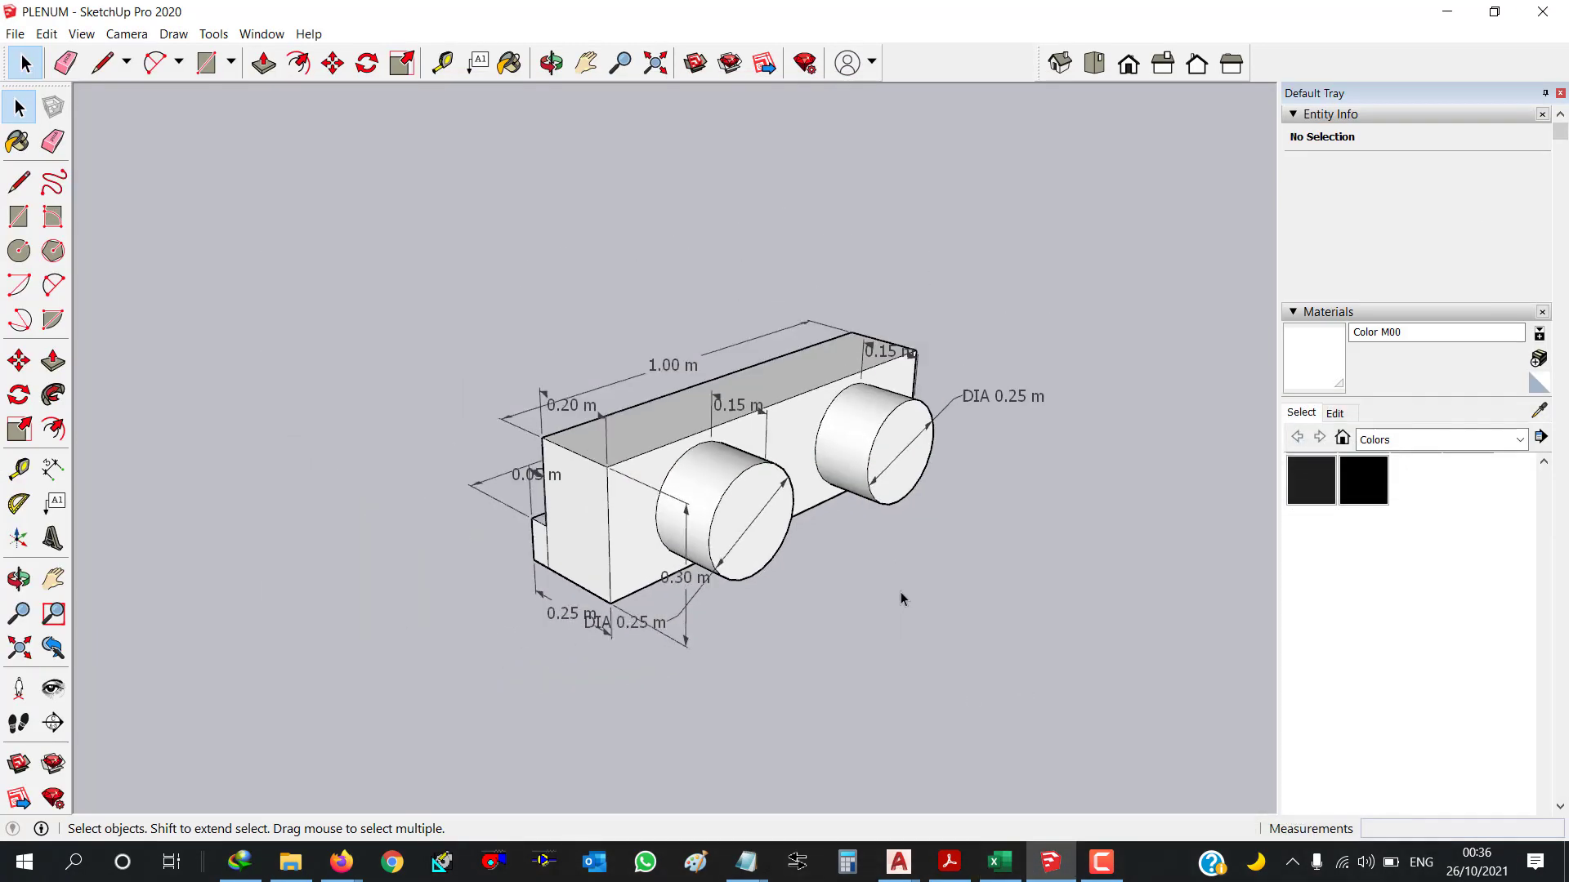
pyautogui.scroll(-2, 901, 592)
pyautogui.scroll(3, 822, 533)
pyautogui.click(822, 533)
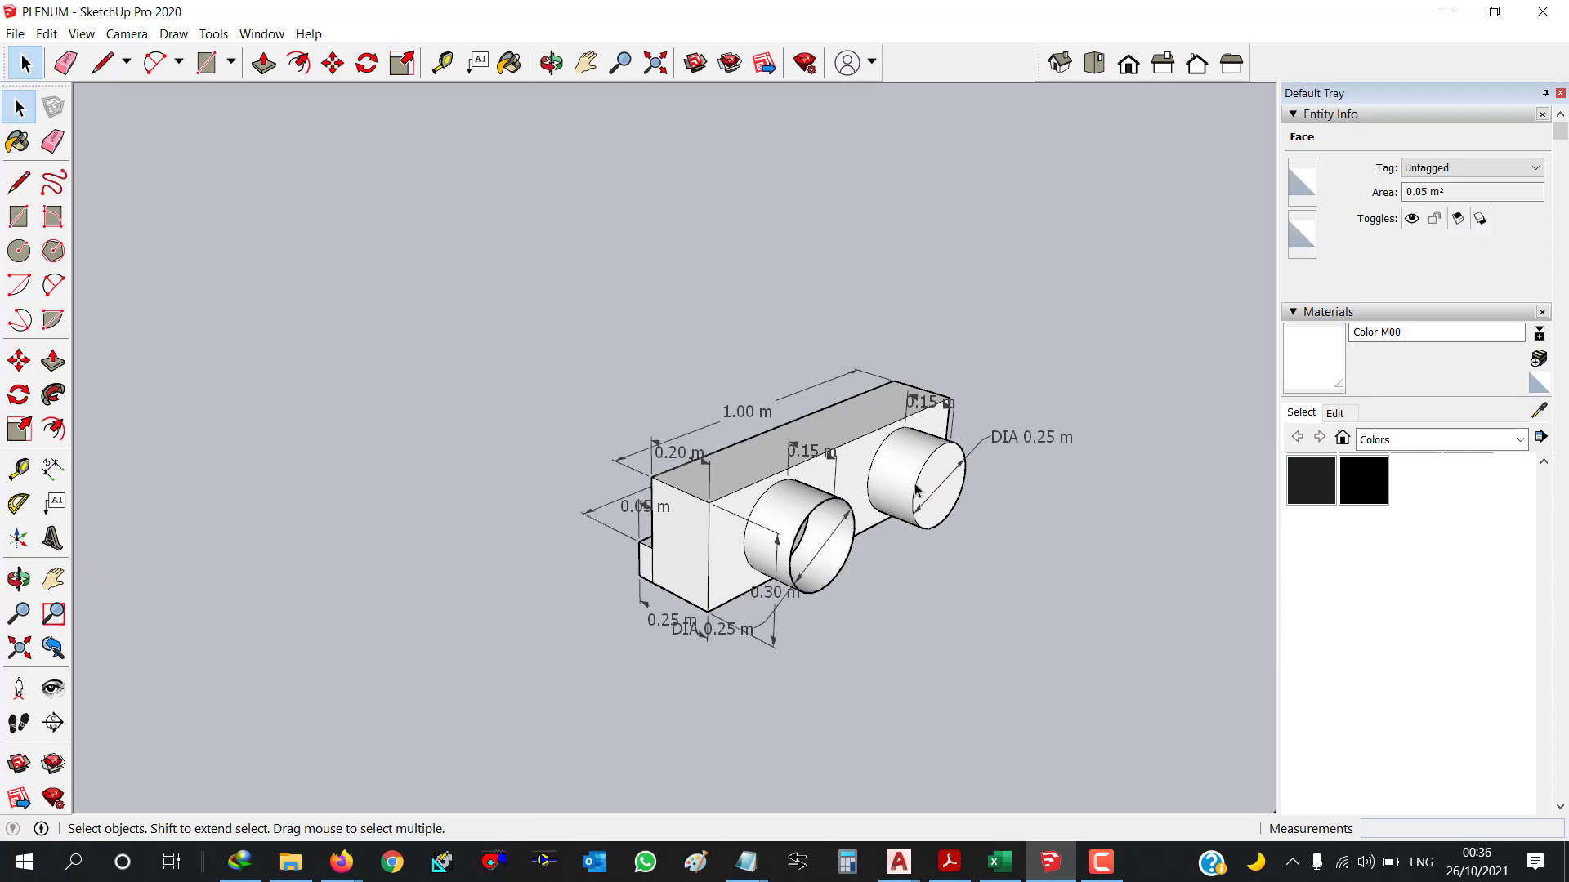
pyautogui.scroll(-3, 641, 526)
pyautogui.scroll(-3, 801, 507)
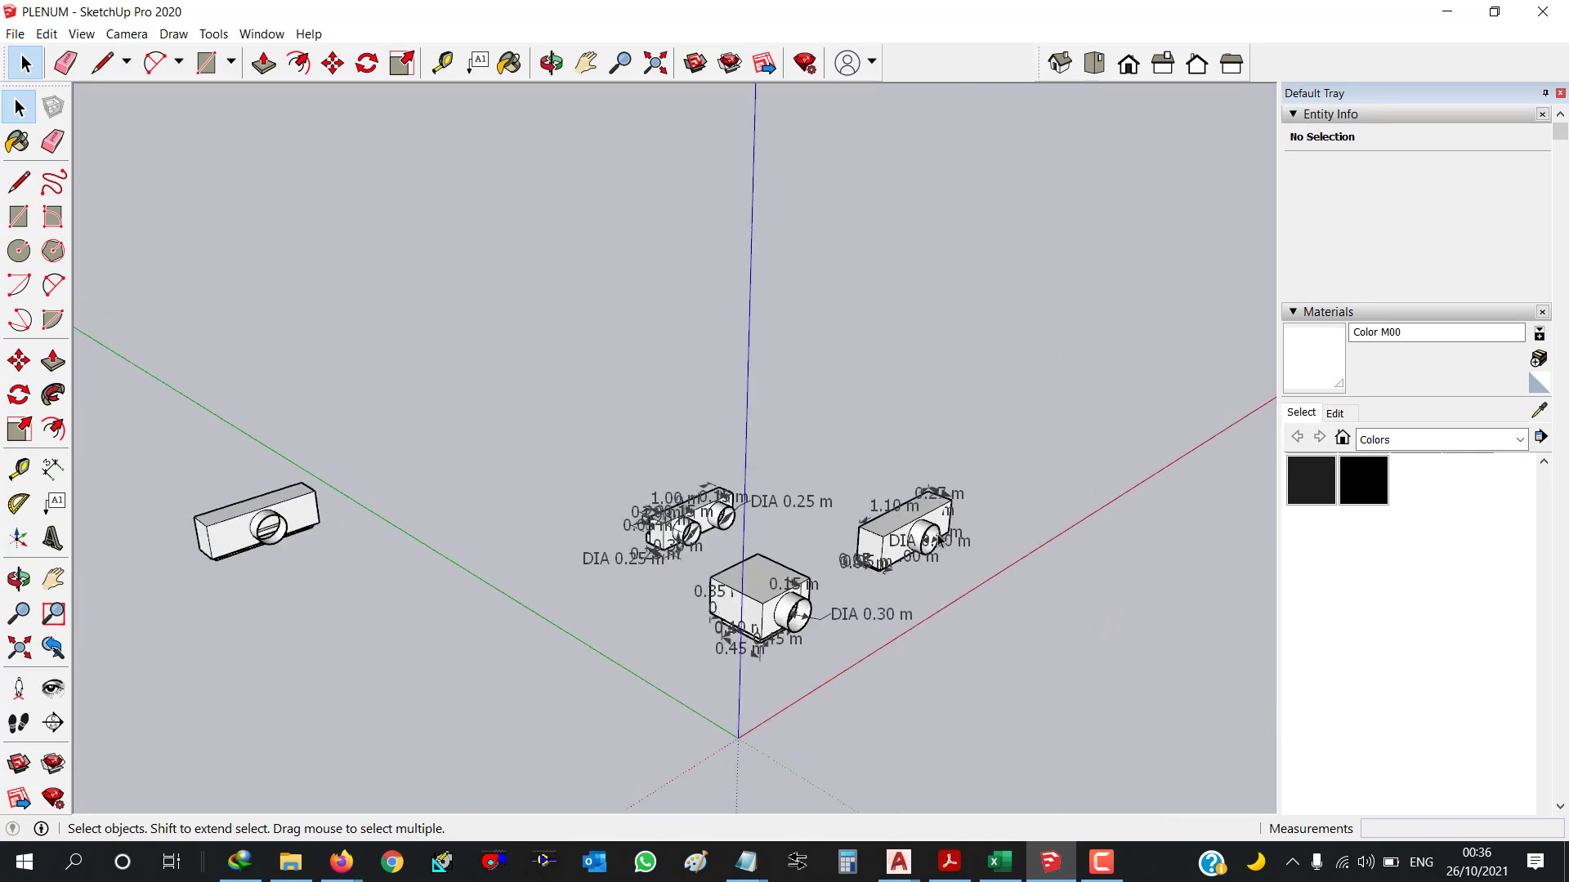
pyautogui.scroll(2, 1036, 567)
pyautogui.scroll(-2, 245, 536)
pyautogui.scroll(5, 355, 551)
pyautogui.scroll(2, 301, 588)
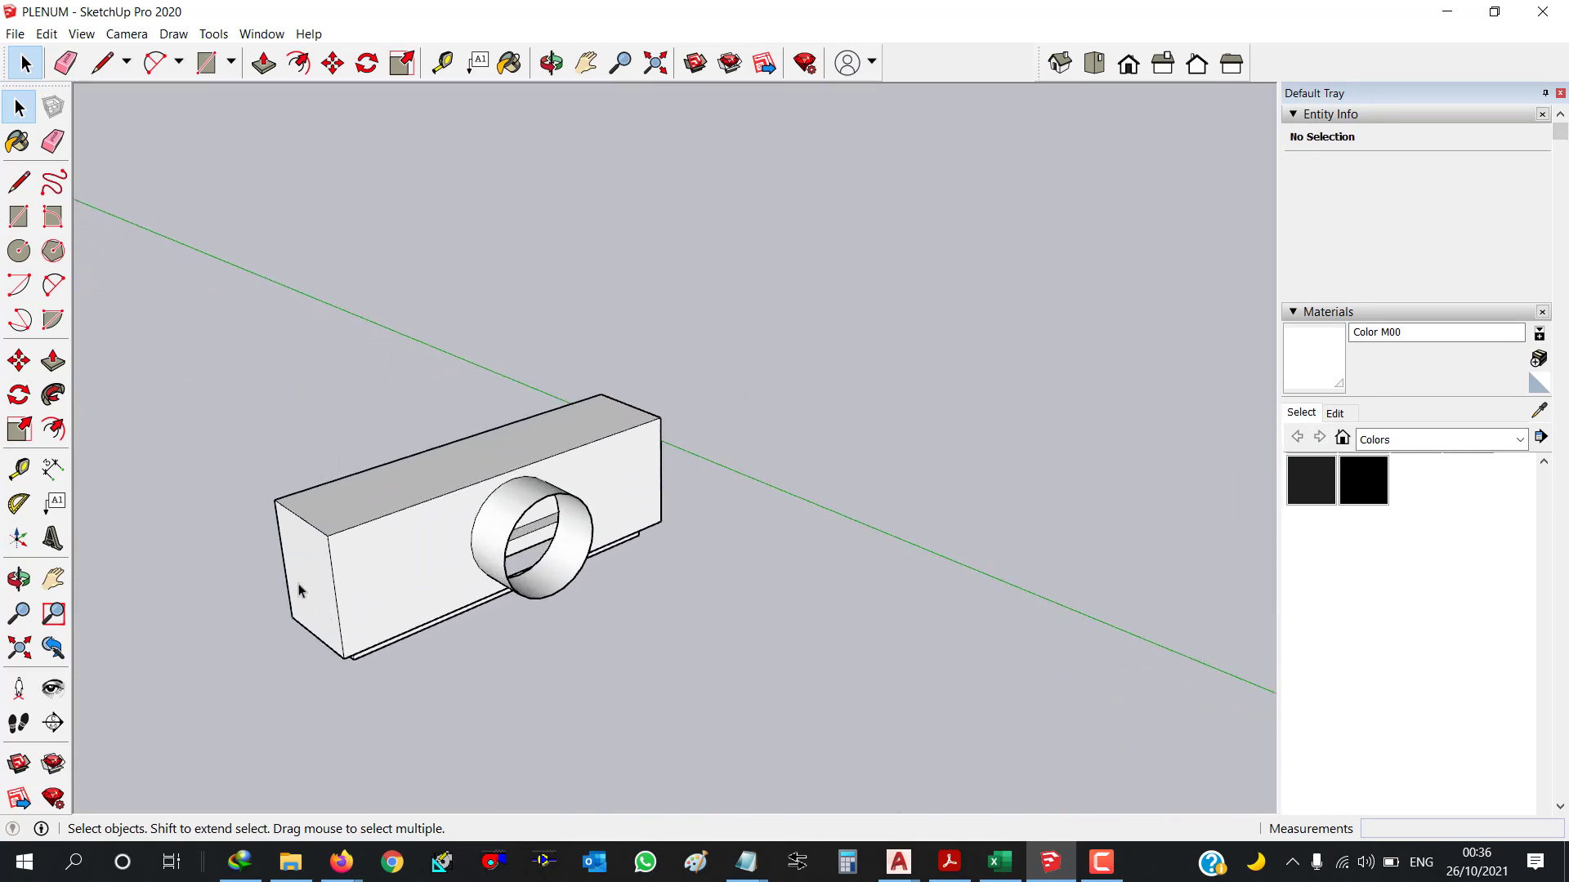
pyautogui.scroll(3, 396, 592)
# Orbit to view the bottom plenum from underneath, then switch to the AutoCAD drawing
pyautogui.moveTo(396, 591); pyautogui.dragTo(455, 256)
pyautogui.scroll(2, 440, 485)
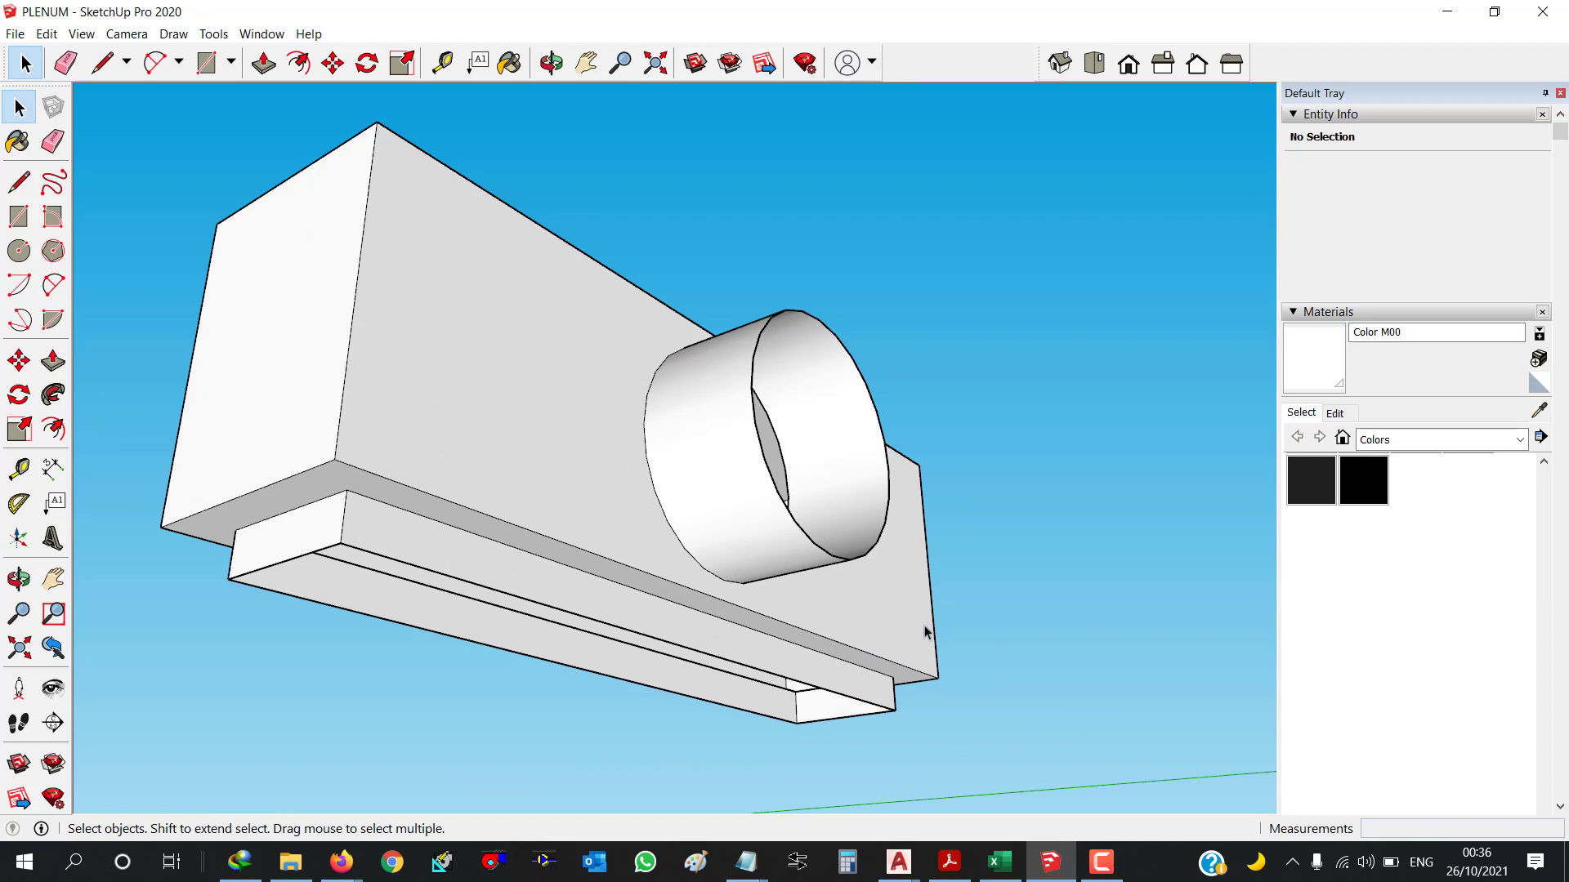
pyautogui.click(899, 862)
# Switch drawing tabs and undo the three most recent zoom, erase and copy actions
pyautogui.hotkey('ctrl', 'Tab')
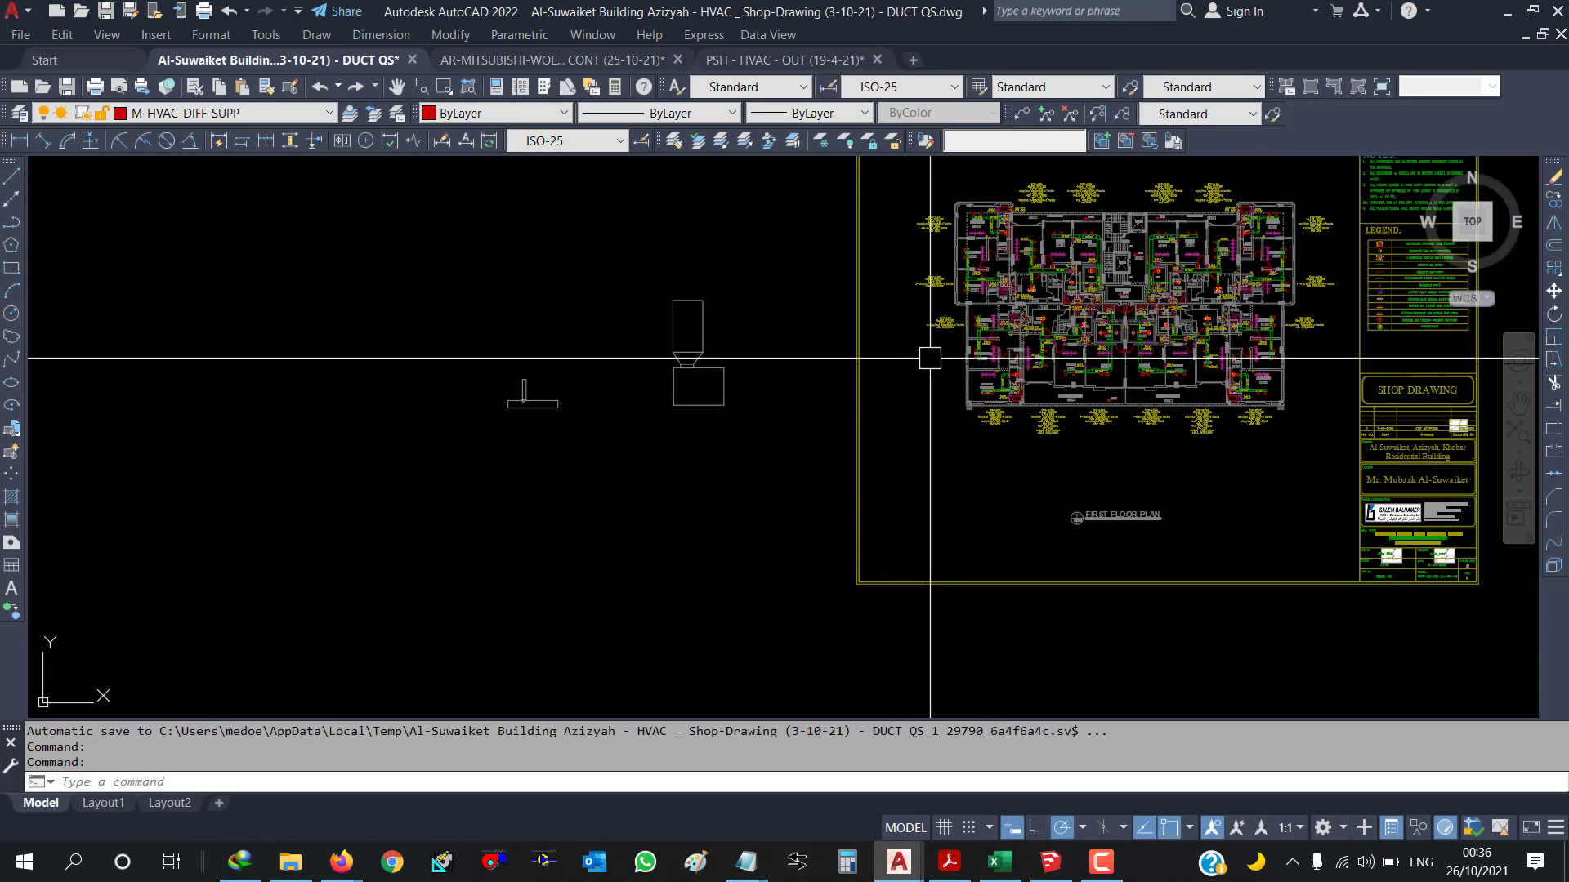
pyautogui.scroll(5, 928, 352)
pyautogui.scroll(3, 904, 457)
pyautogui.hotkey('ctrl', 'z')
pyautogui.hotkey('ctrl', 'z')
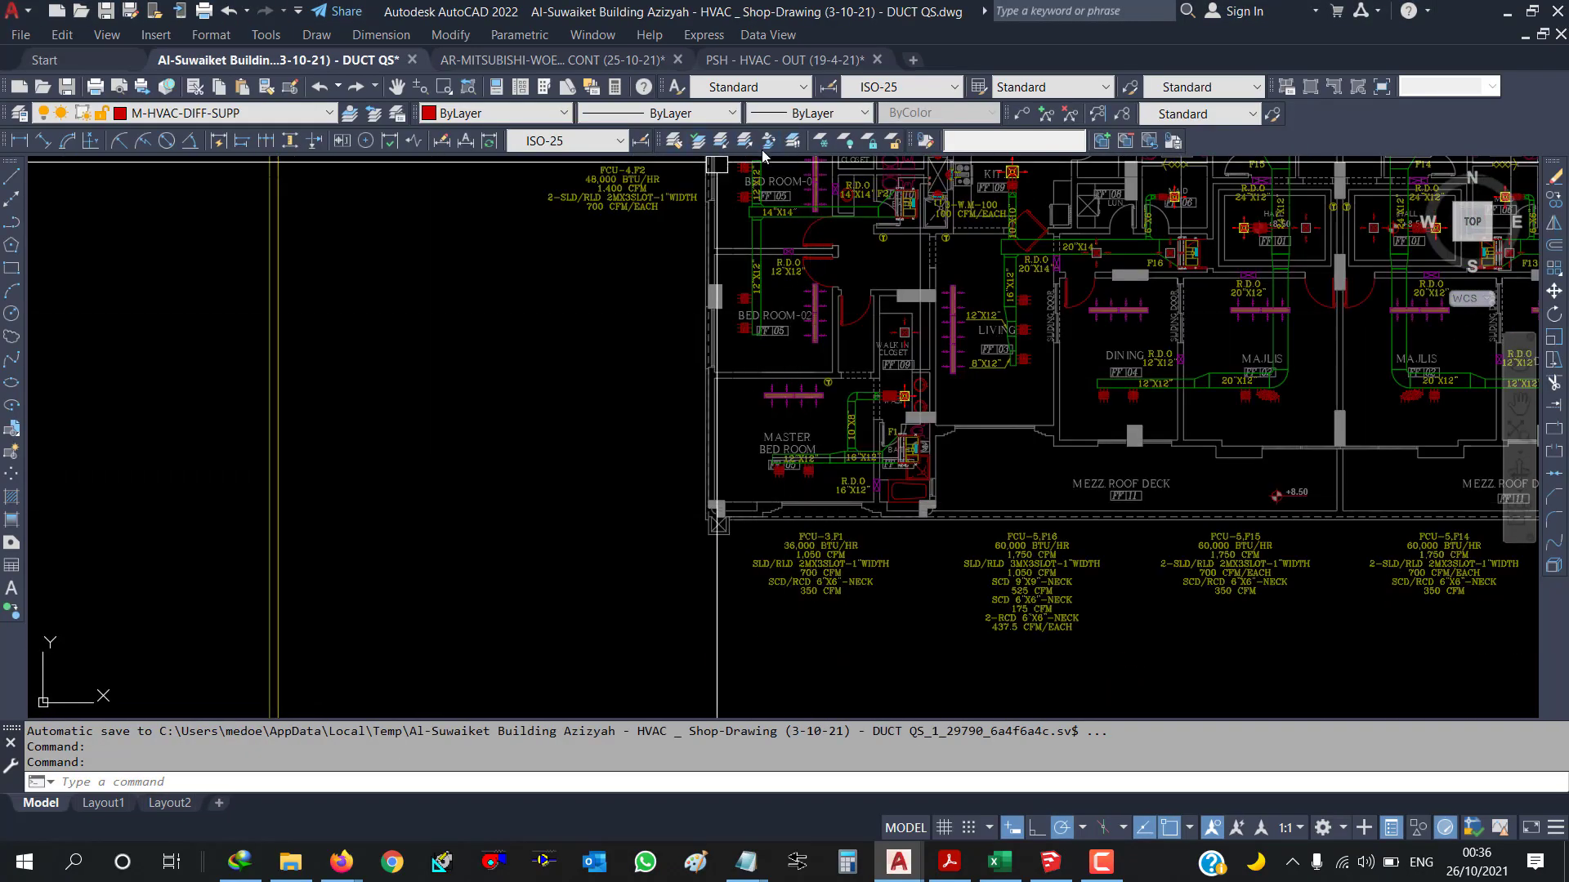
pyautogui.hotkey('ctrl', 'z')
pyautogui.hotkey('ctrl', 'z')
pyautogui.hotkey('ctrl', 'z')
pyautogui.hotkey('ctrl', 'z')
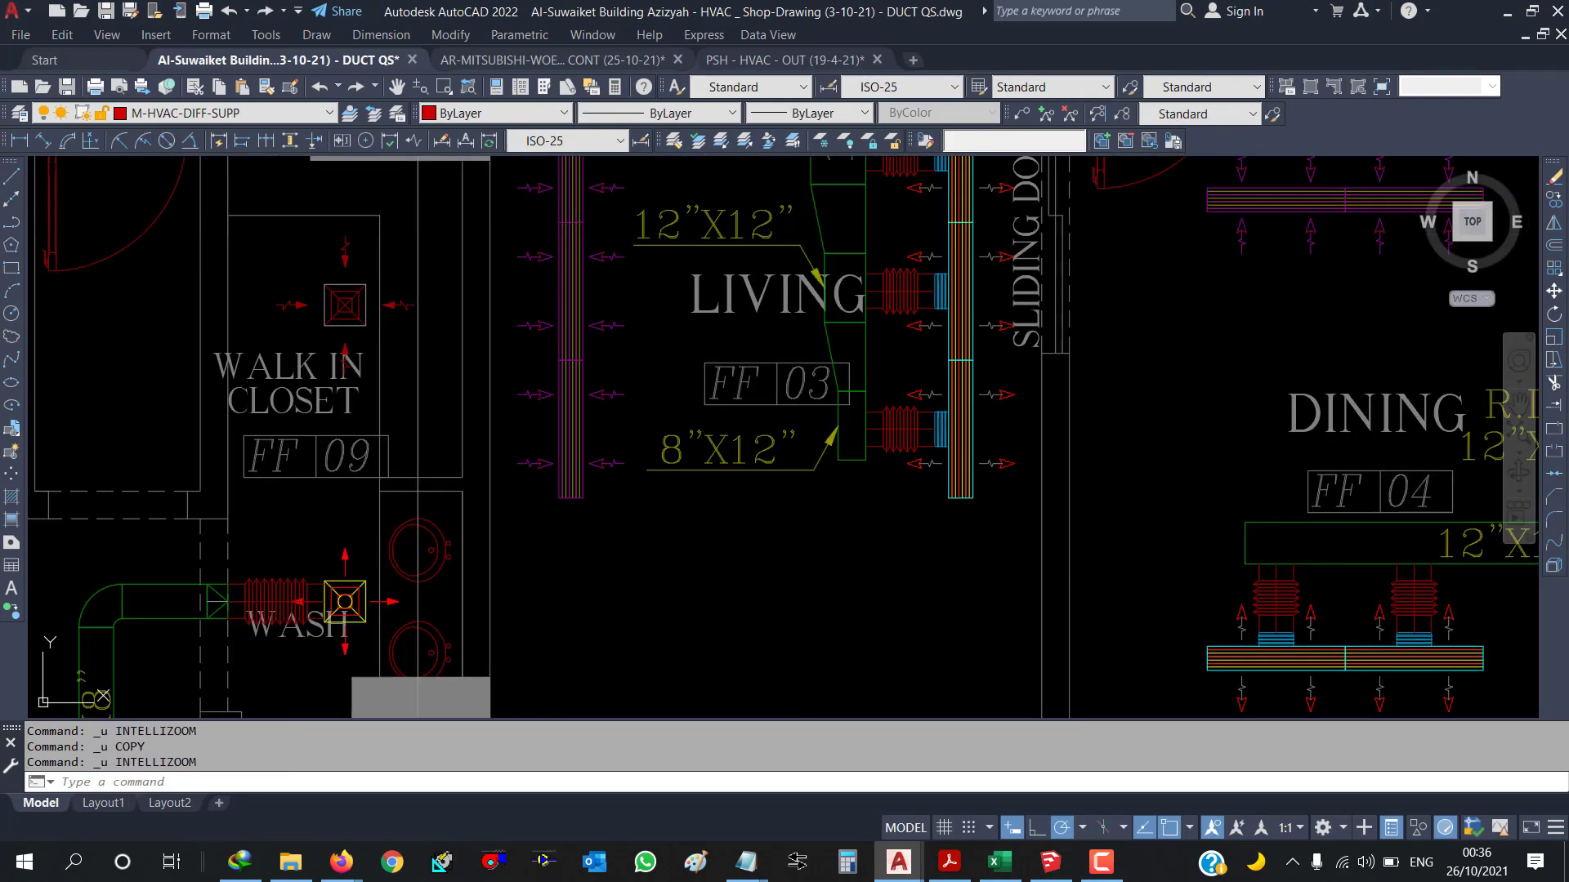
pyautogui.hotkey('ctrl', 'z')
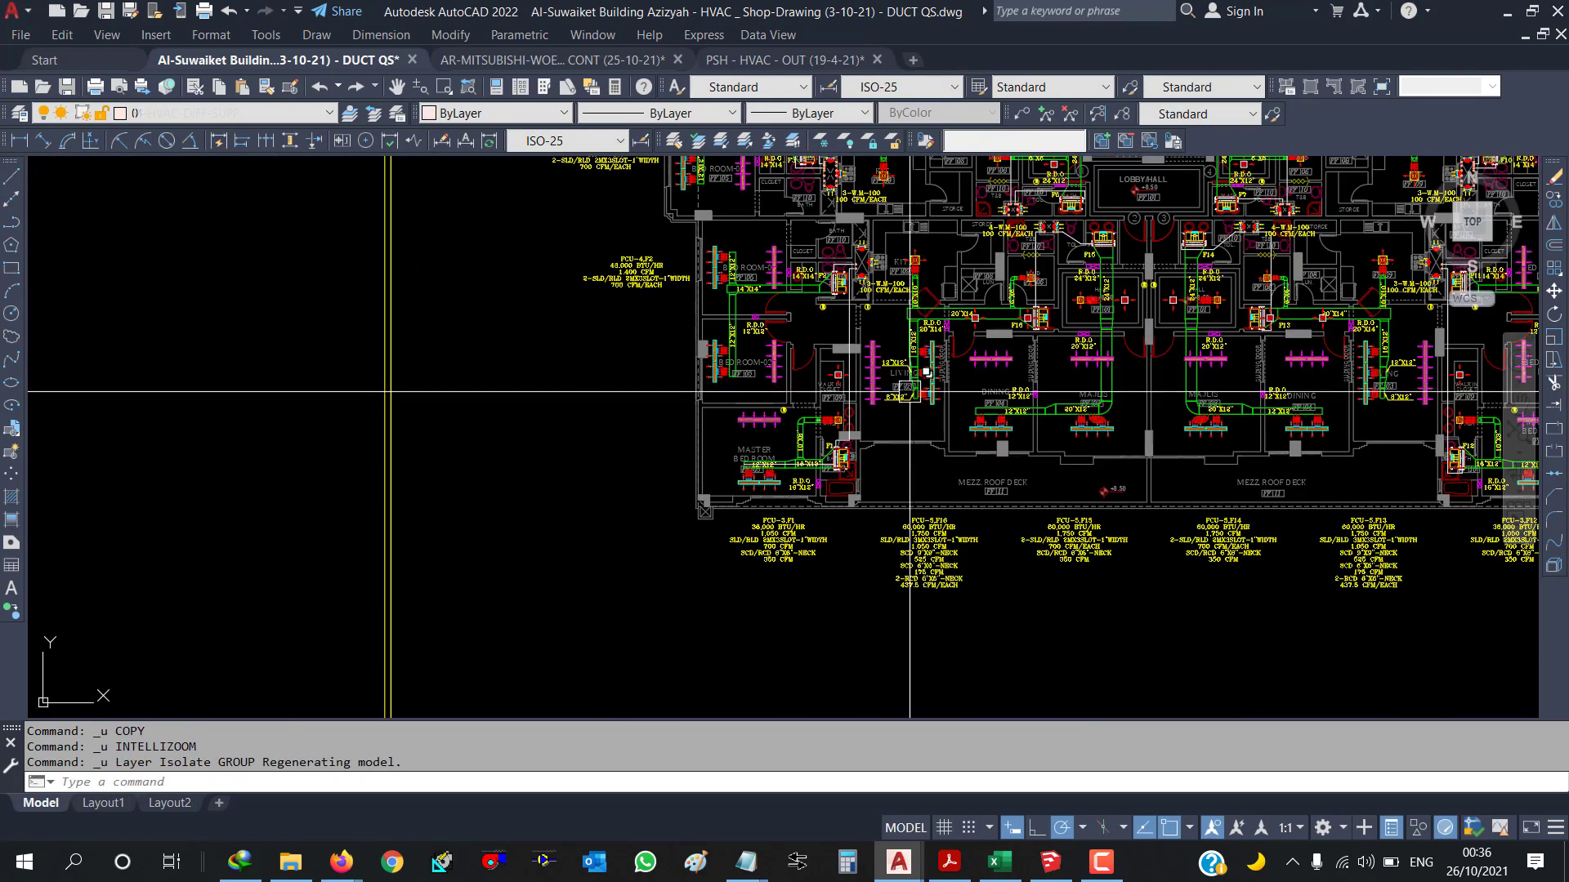
# Zoom in on the FCU-3,F1 unit note and the supply grilles above it
pyautogui.scroll(5, 686, 493)
pyautogui.scroll(3, 846, 448)
pyautogui.scroll(1, 578, 560)
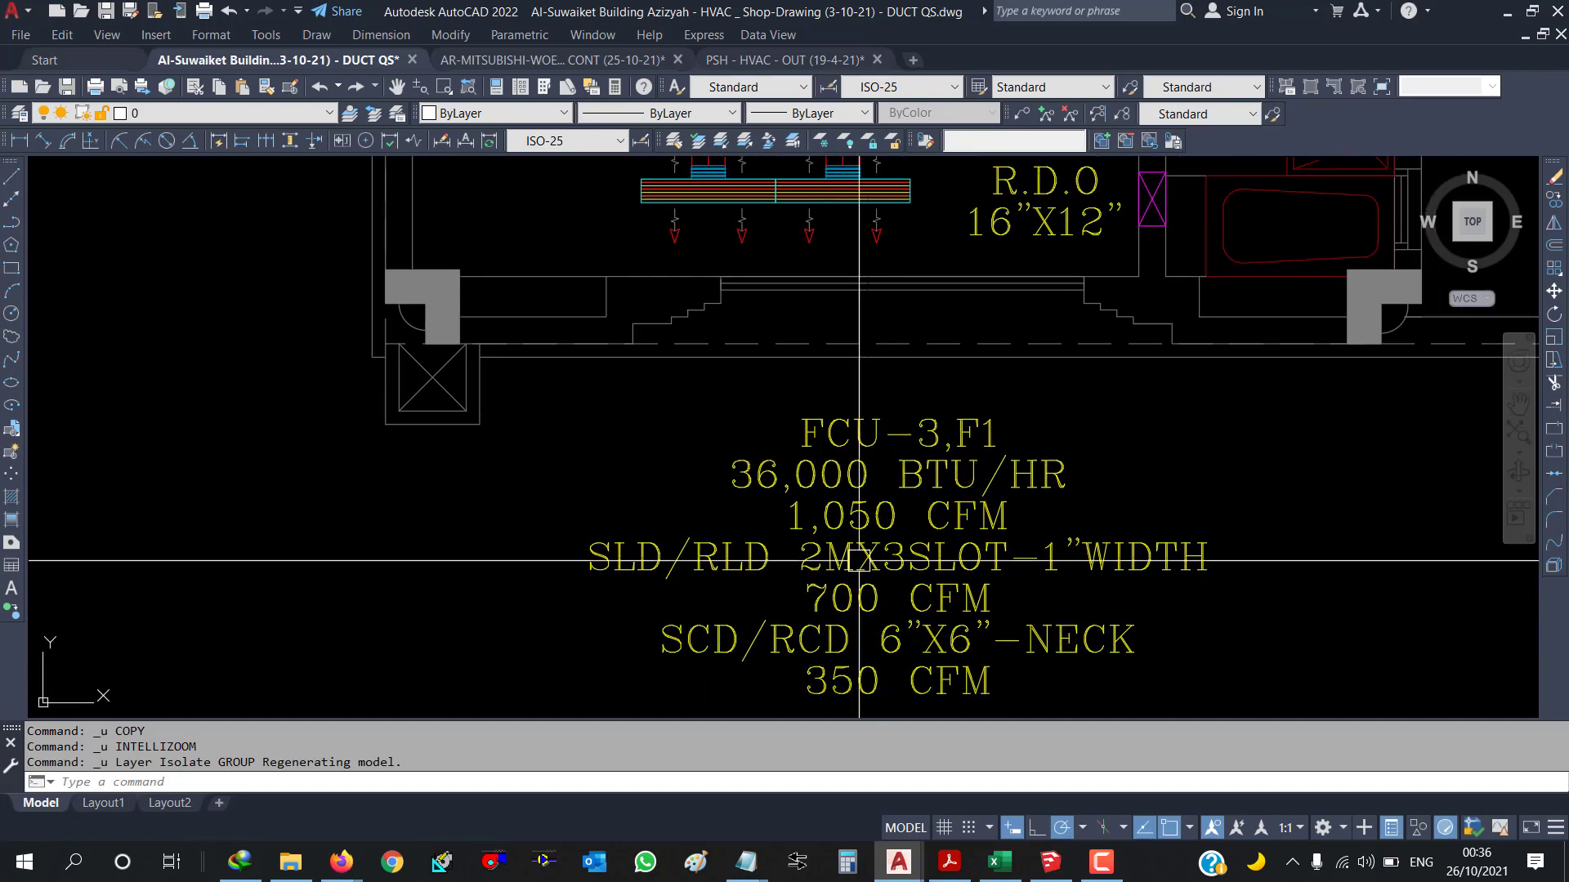
pyautogui.scroll(2, 762, 602)
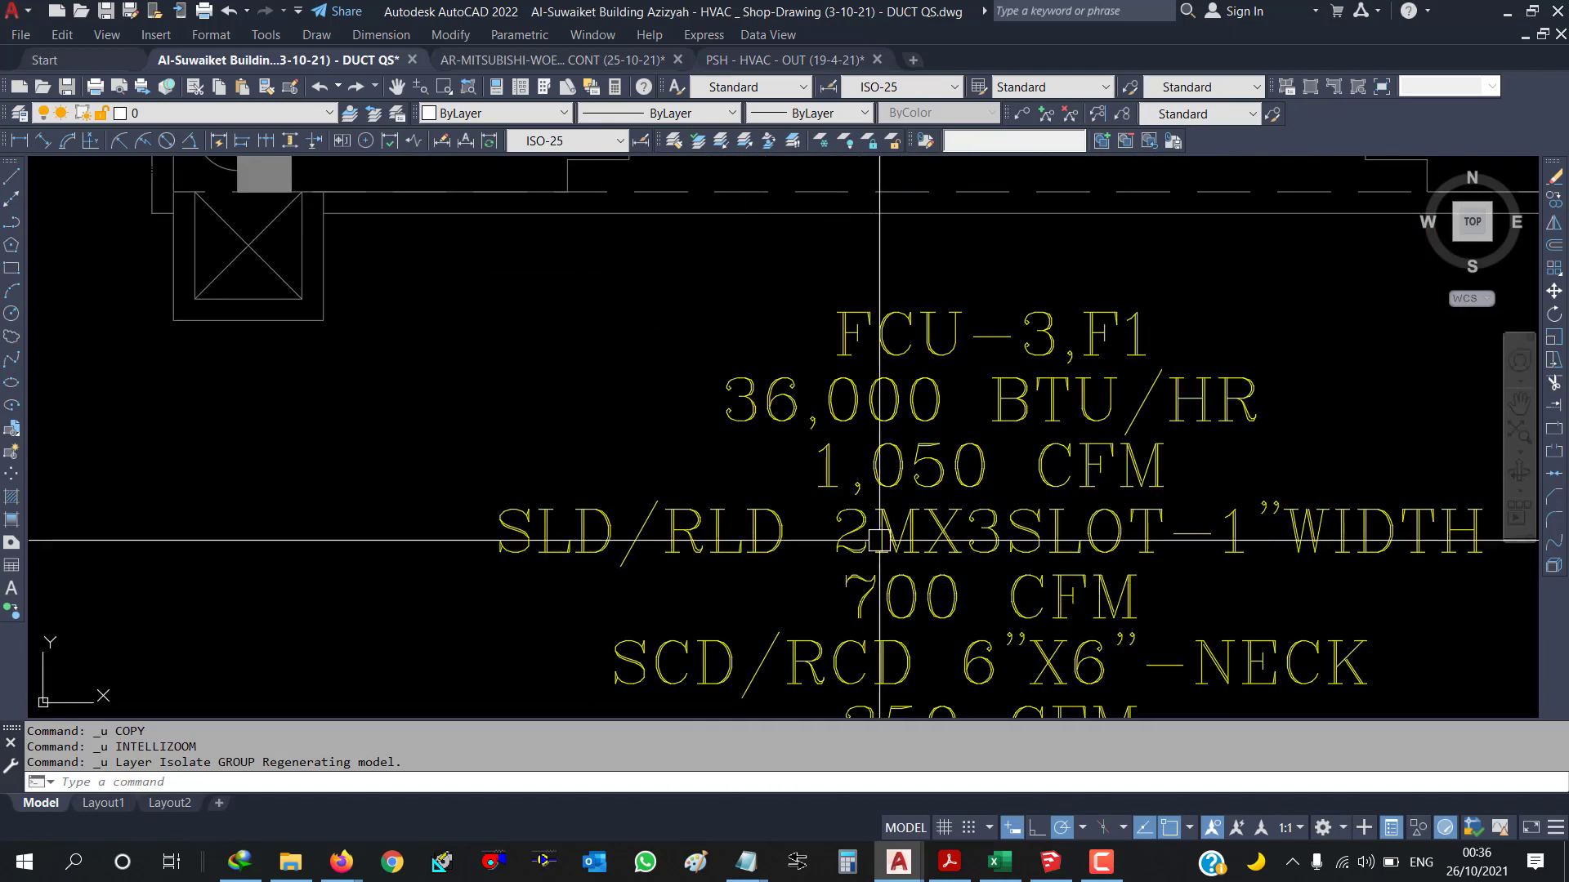
pyautogui.scroll(-5, 870, 452)
pyautogui.scroll(5, 890, 514)
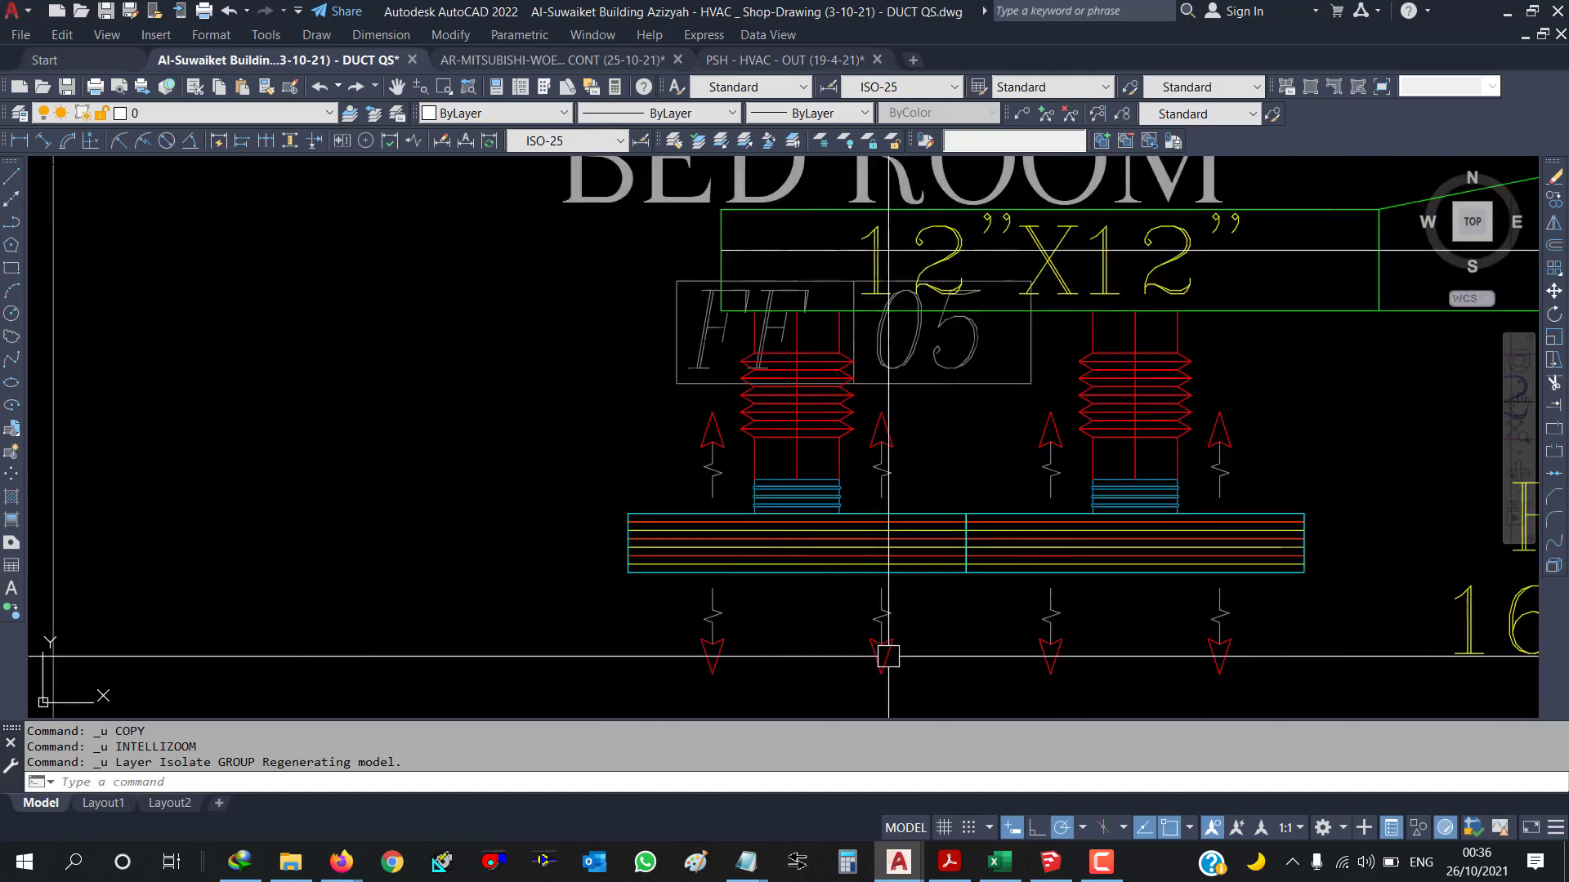
pyautogui.scroll(-4, 638, 367)
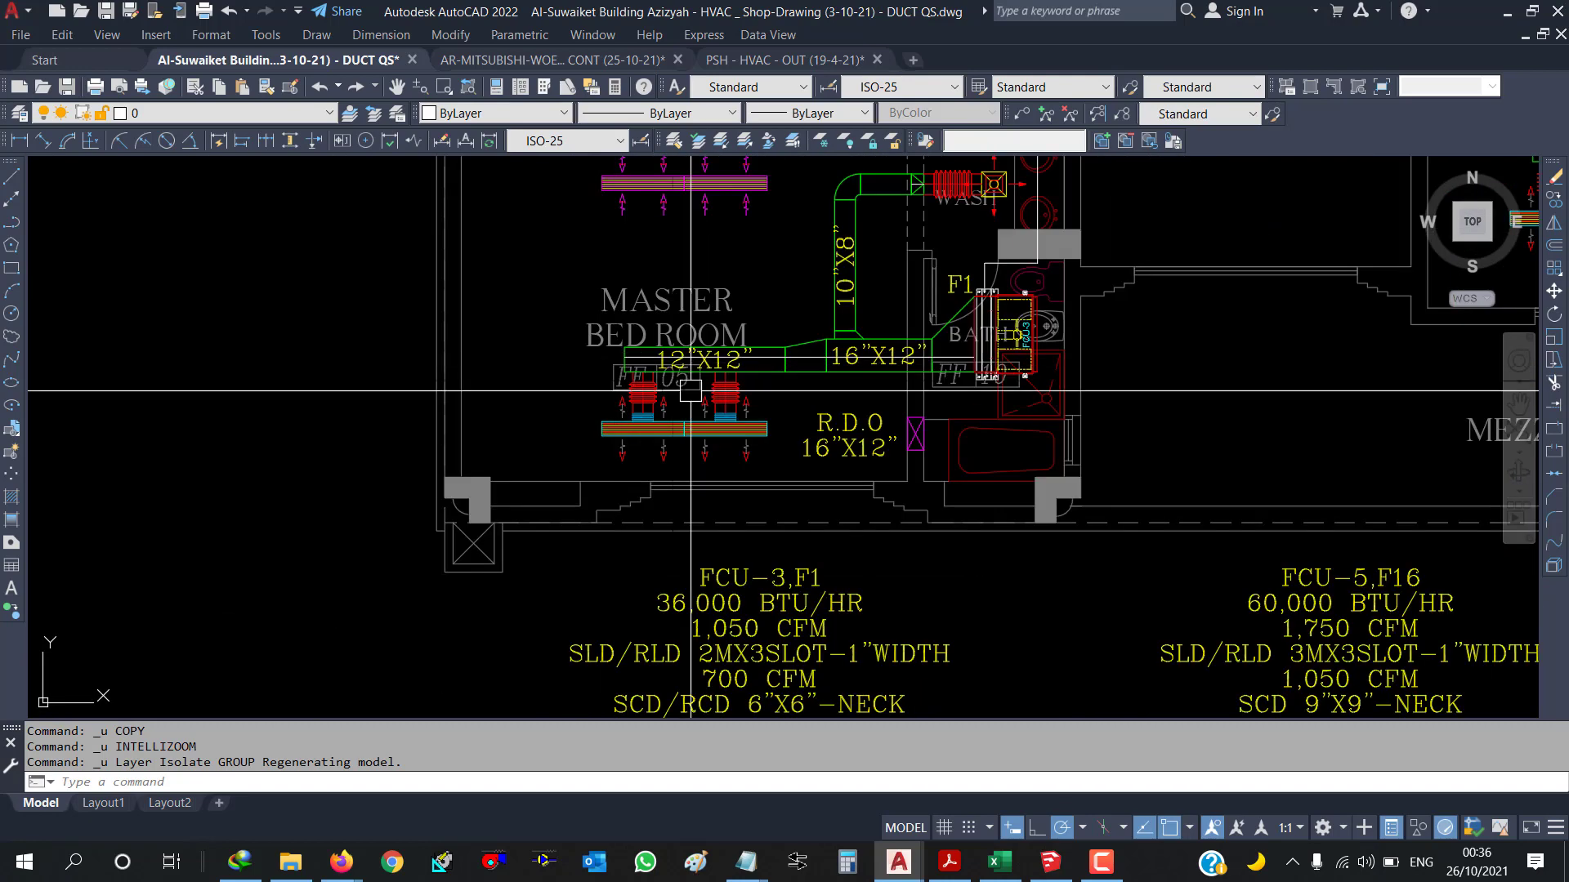
pyautogui.scroll(3, 613, 613)
pyautogui.scroll(1, 613, 613)
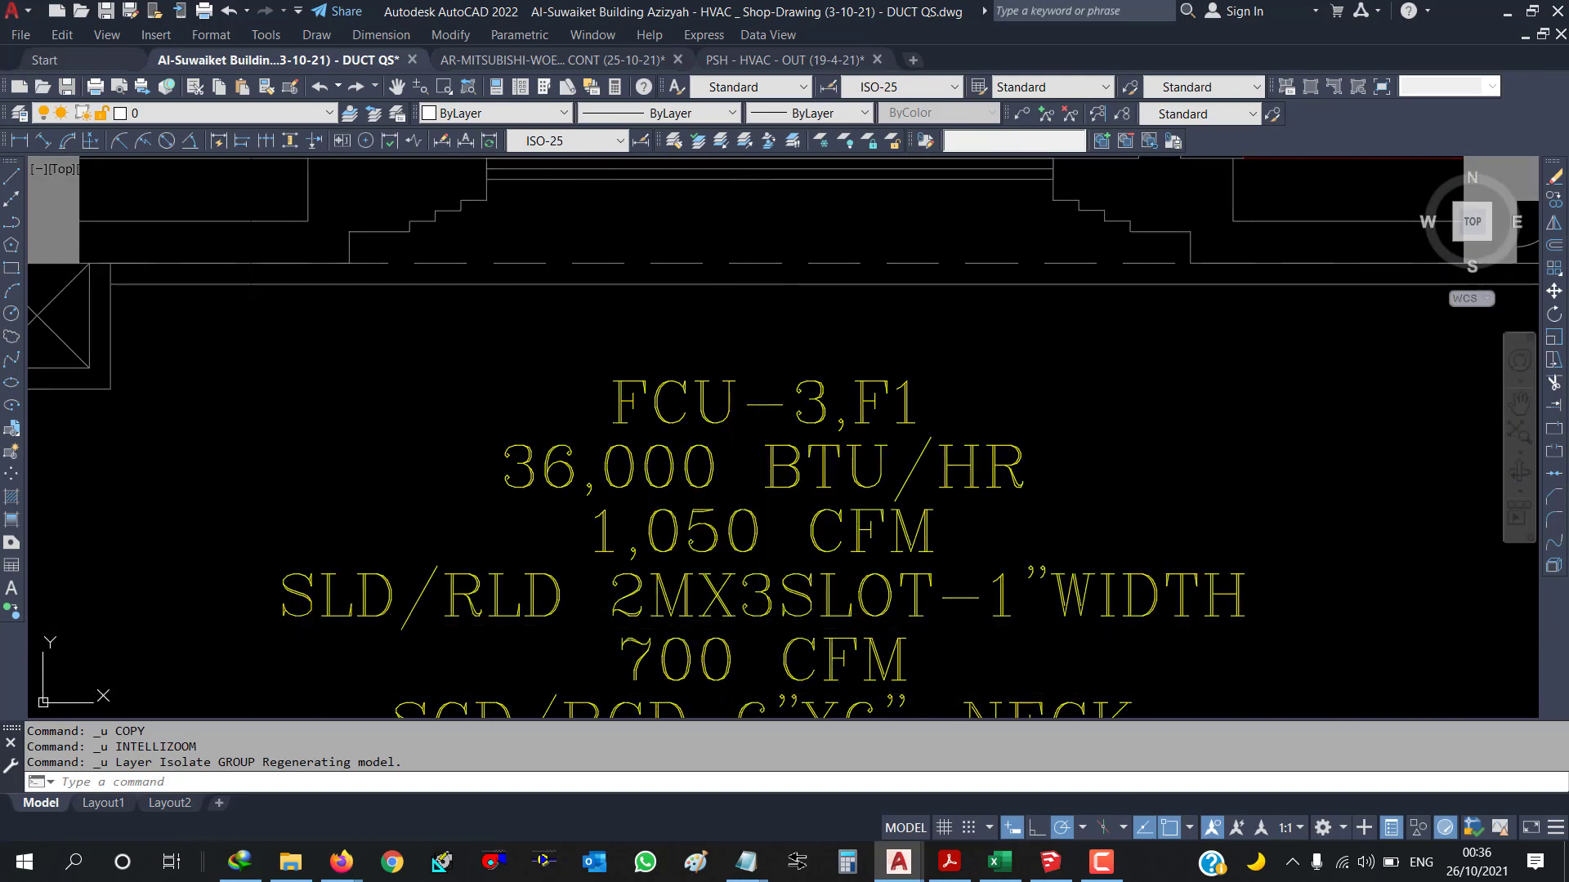
# Inspect the slot diffuser text's properties, then clear the selection and fine-tune the view
pyautogui.click(253, 628)
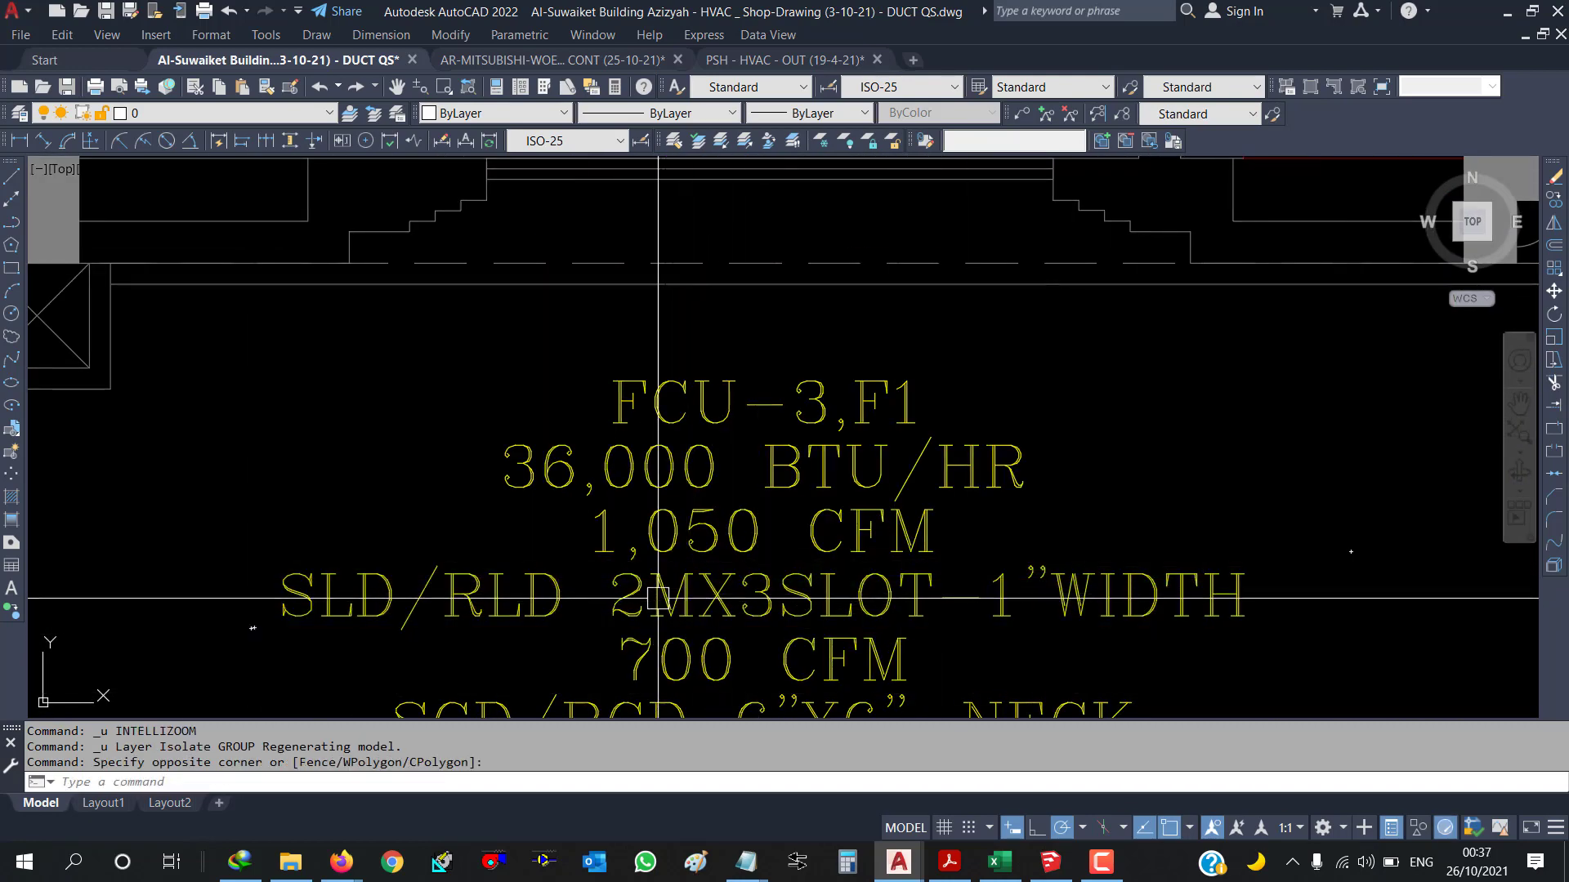
pyautogui.press('Escape')
pyautogui.click(783, 599)
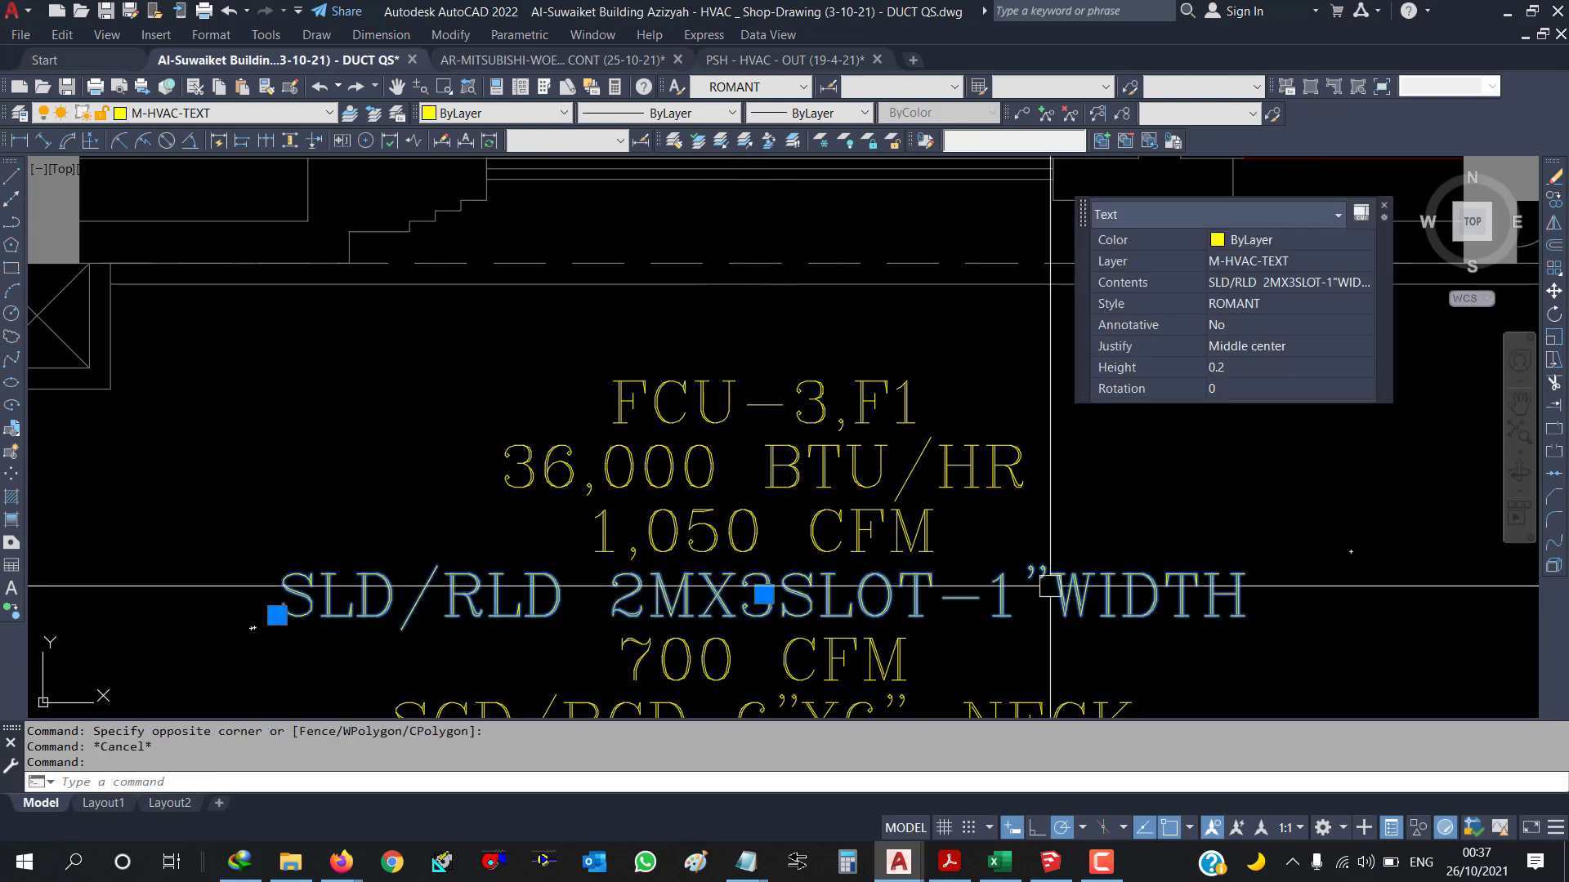
pyautogui.press('Escape')
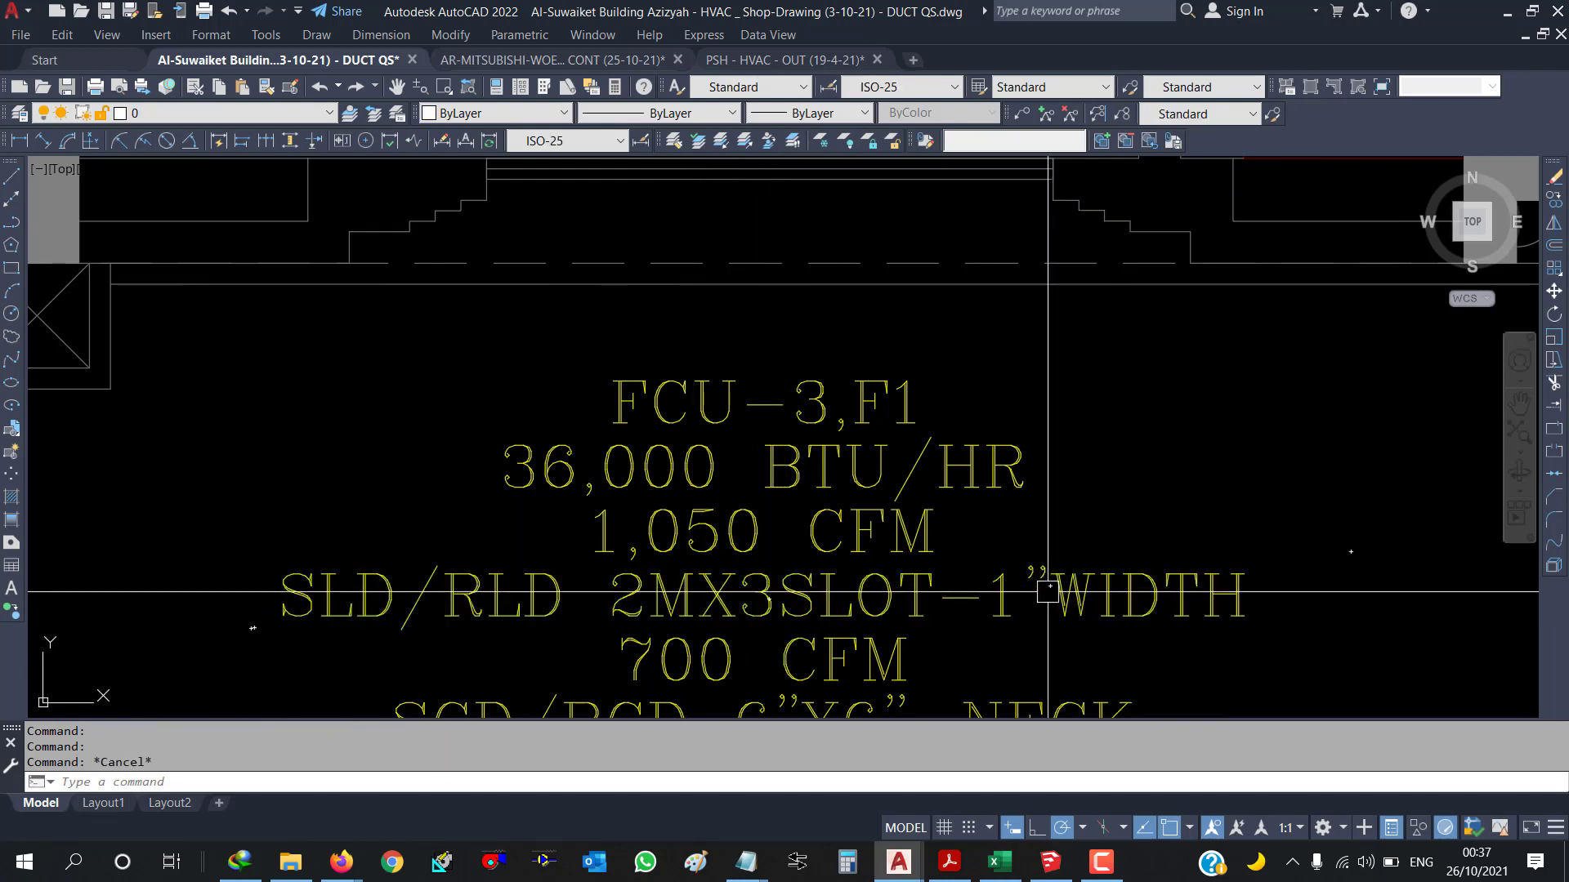
pyautogui.press('Escape')
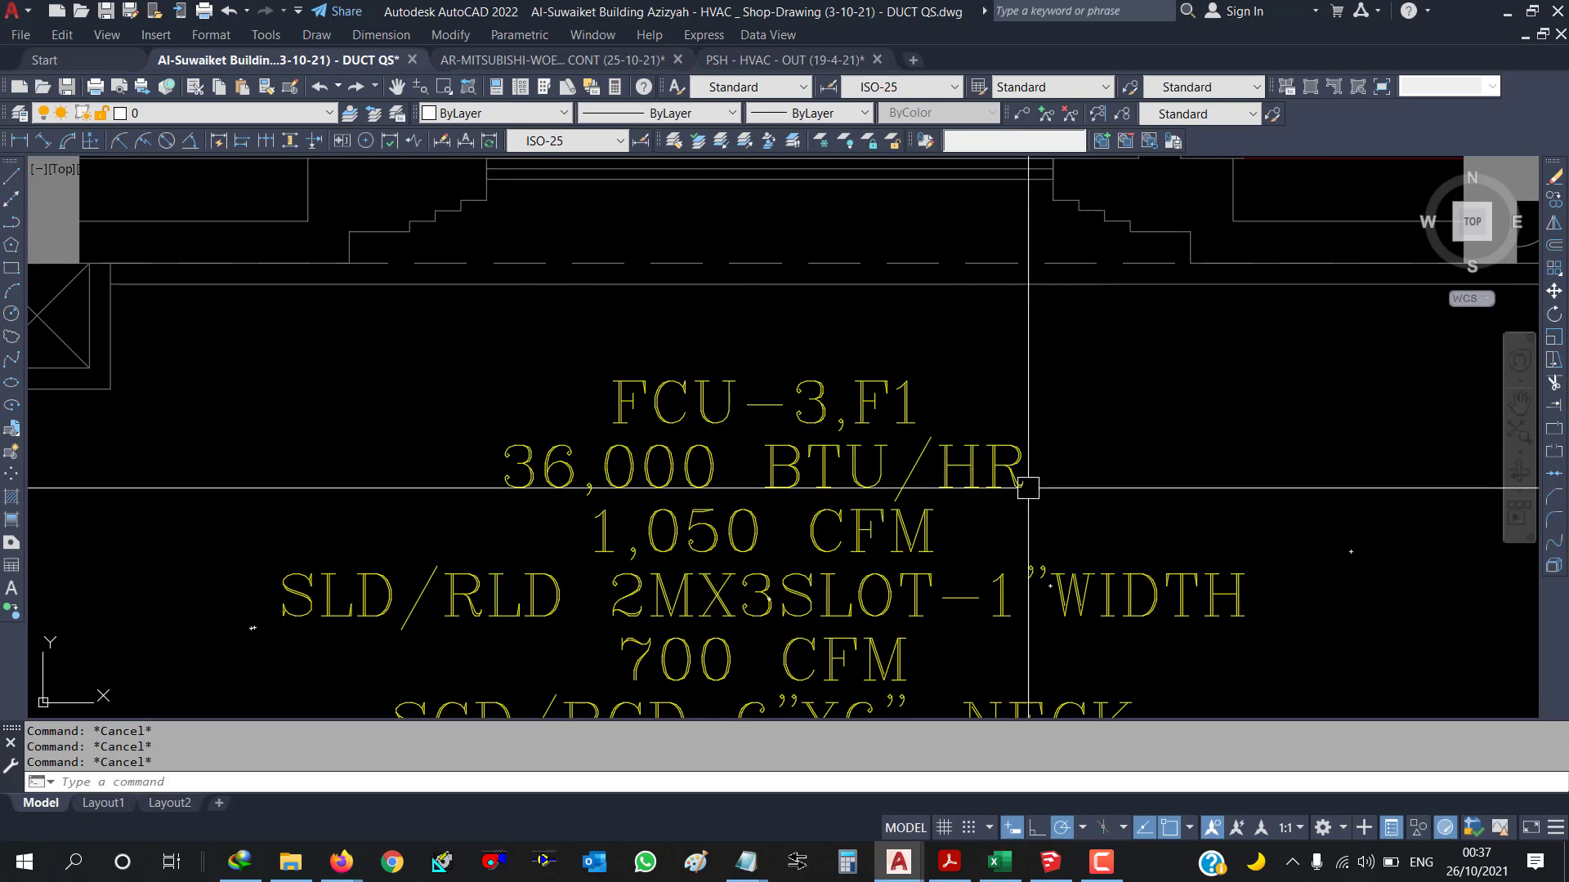
pyautogui.scroll(-2, 834, 608)
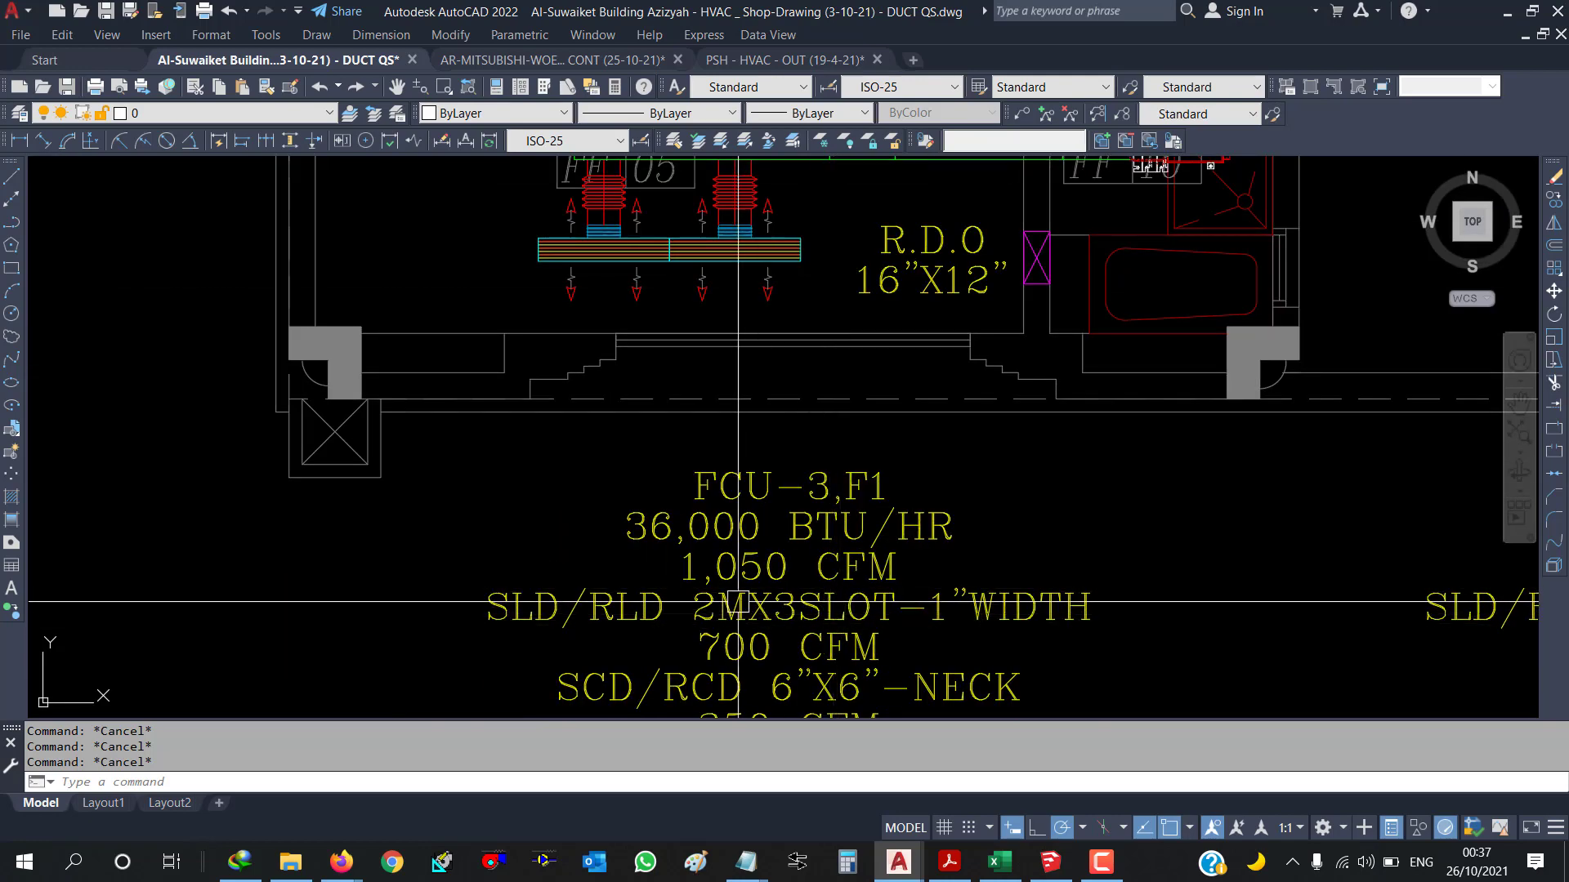
pyautogui.scroll(4, 785, 607)
pyautogui.scroll(2, 738, 605)
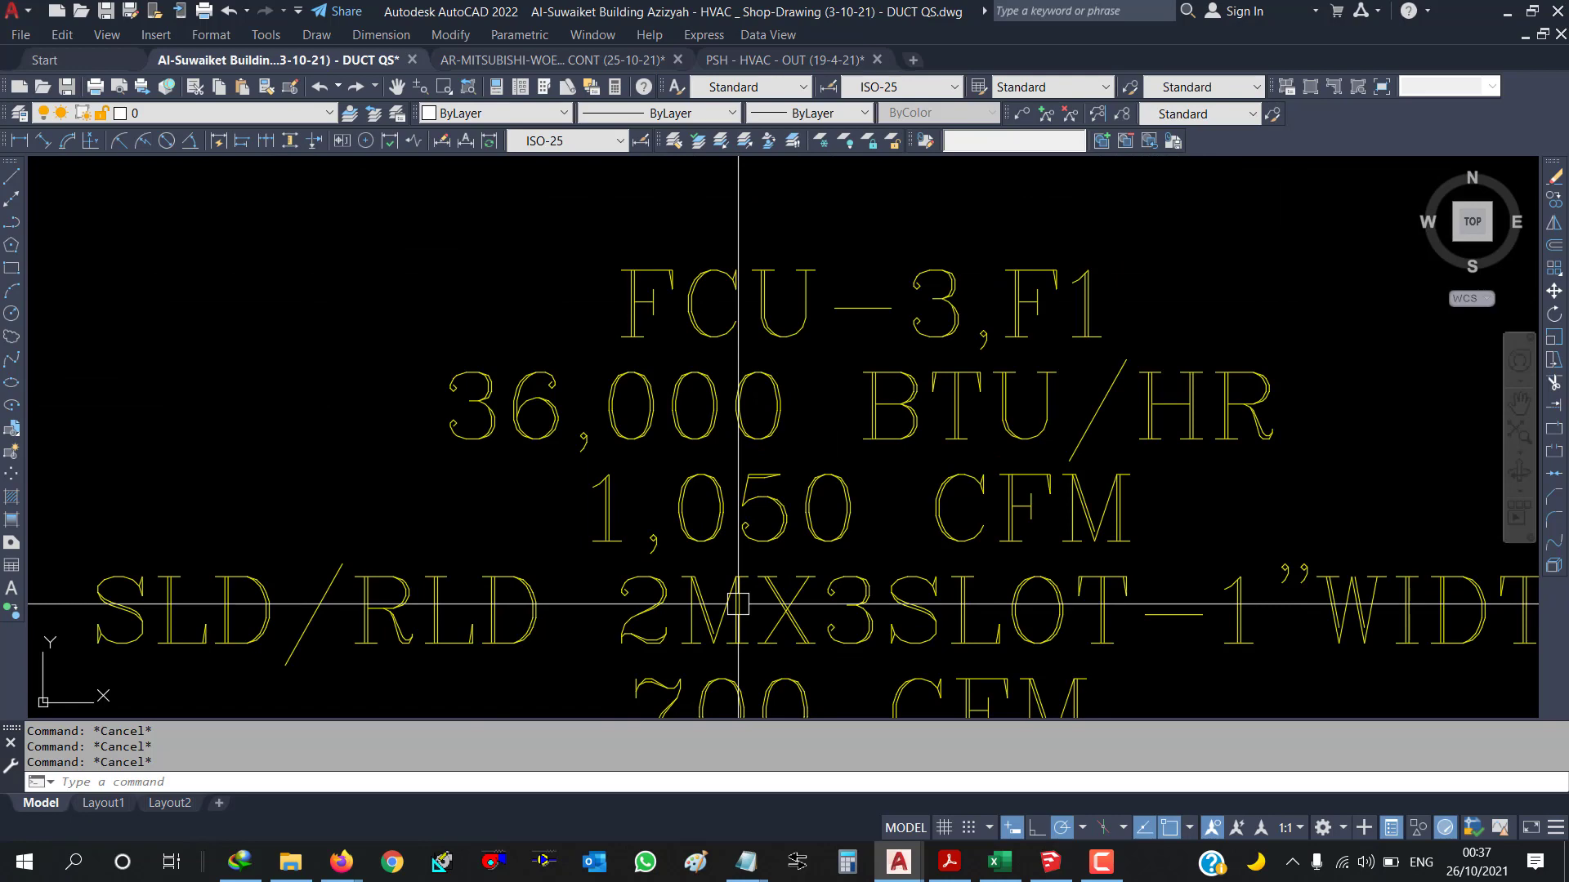
pyautogui.scroll(-2, 752, 618)
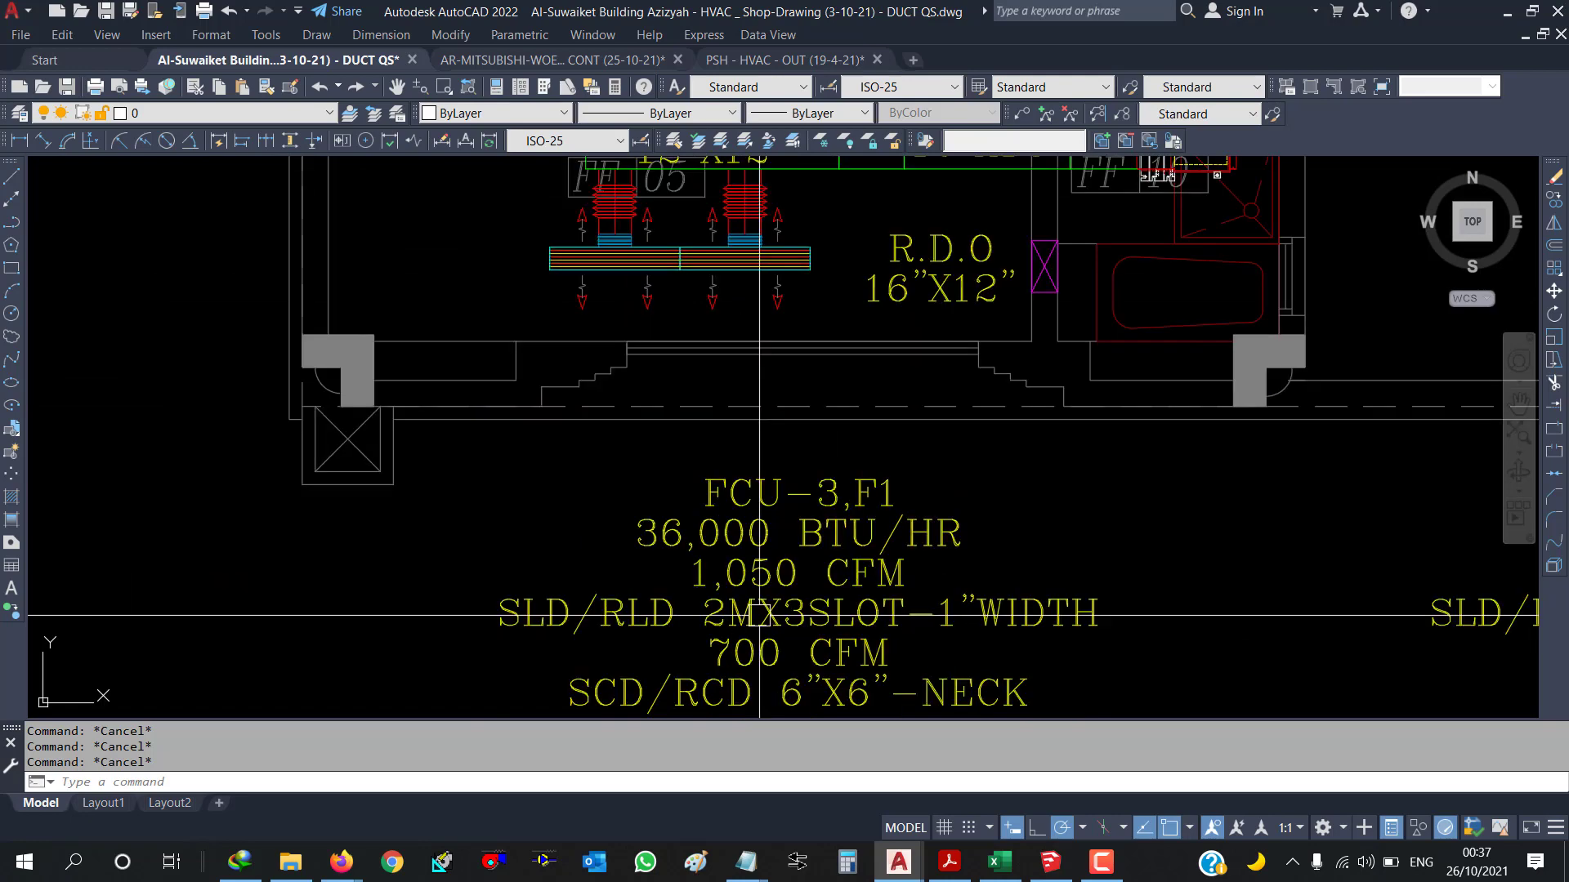
pyautogui.scroll(1, 587, 240)
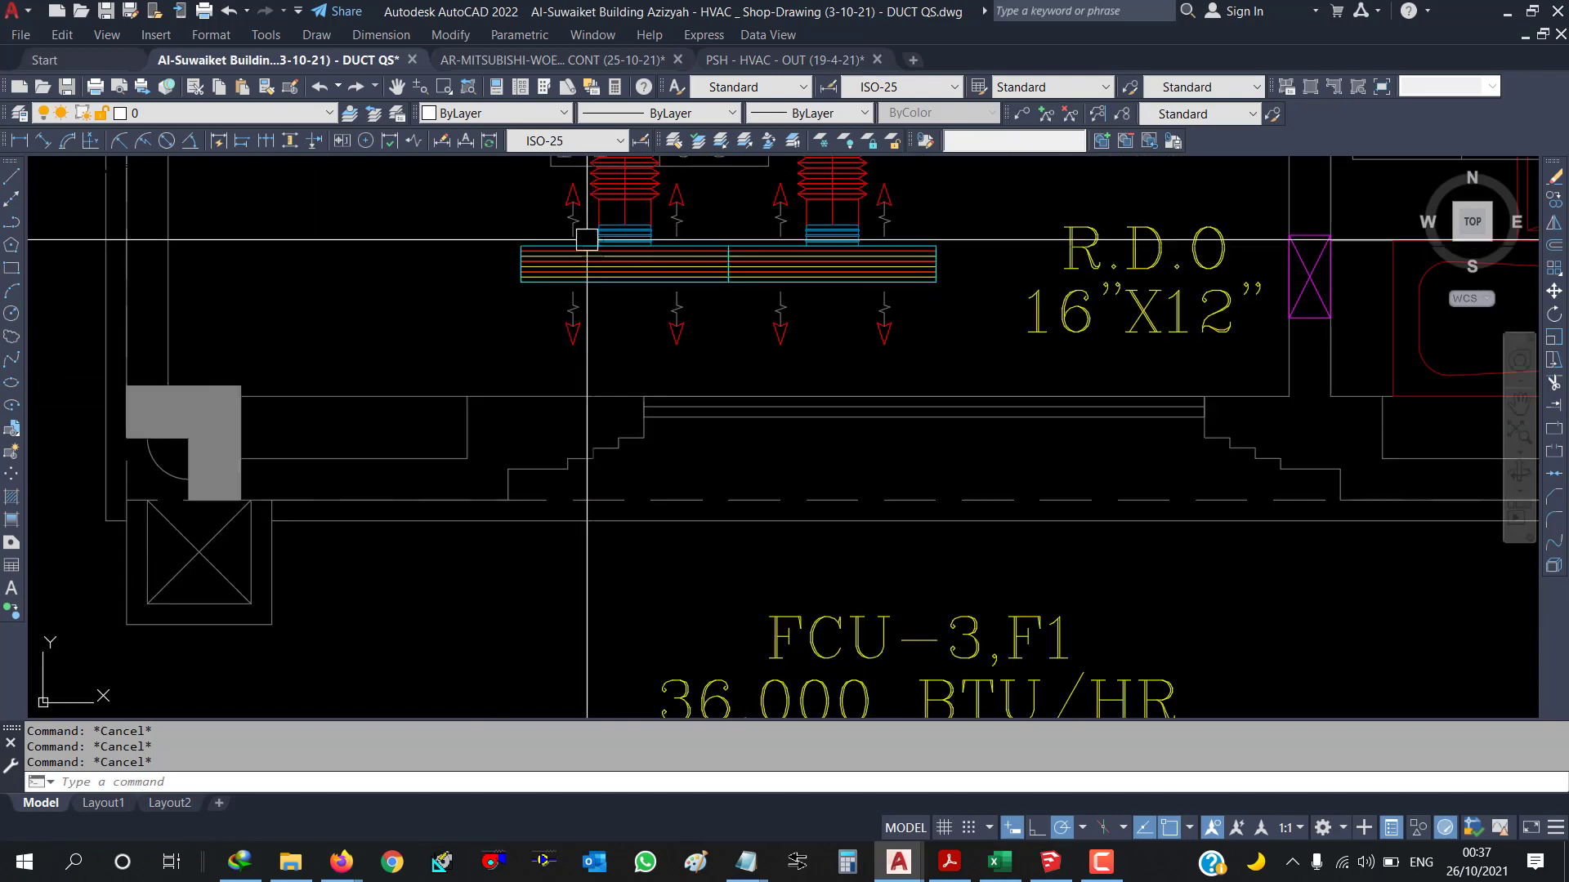
# Measure the supply plenum box depth with a linear dimension between two corners
pyautogui.click(22, 144)
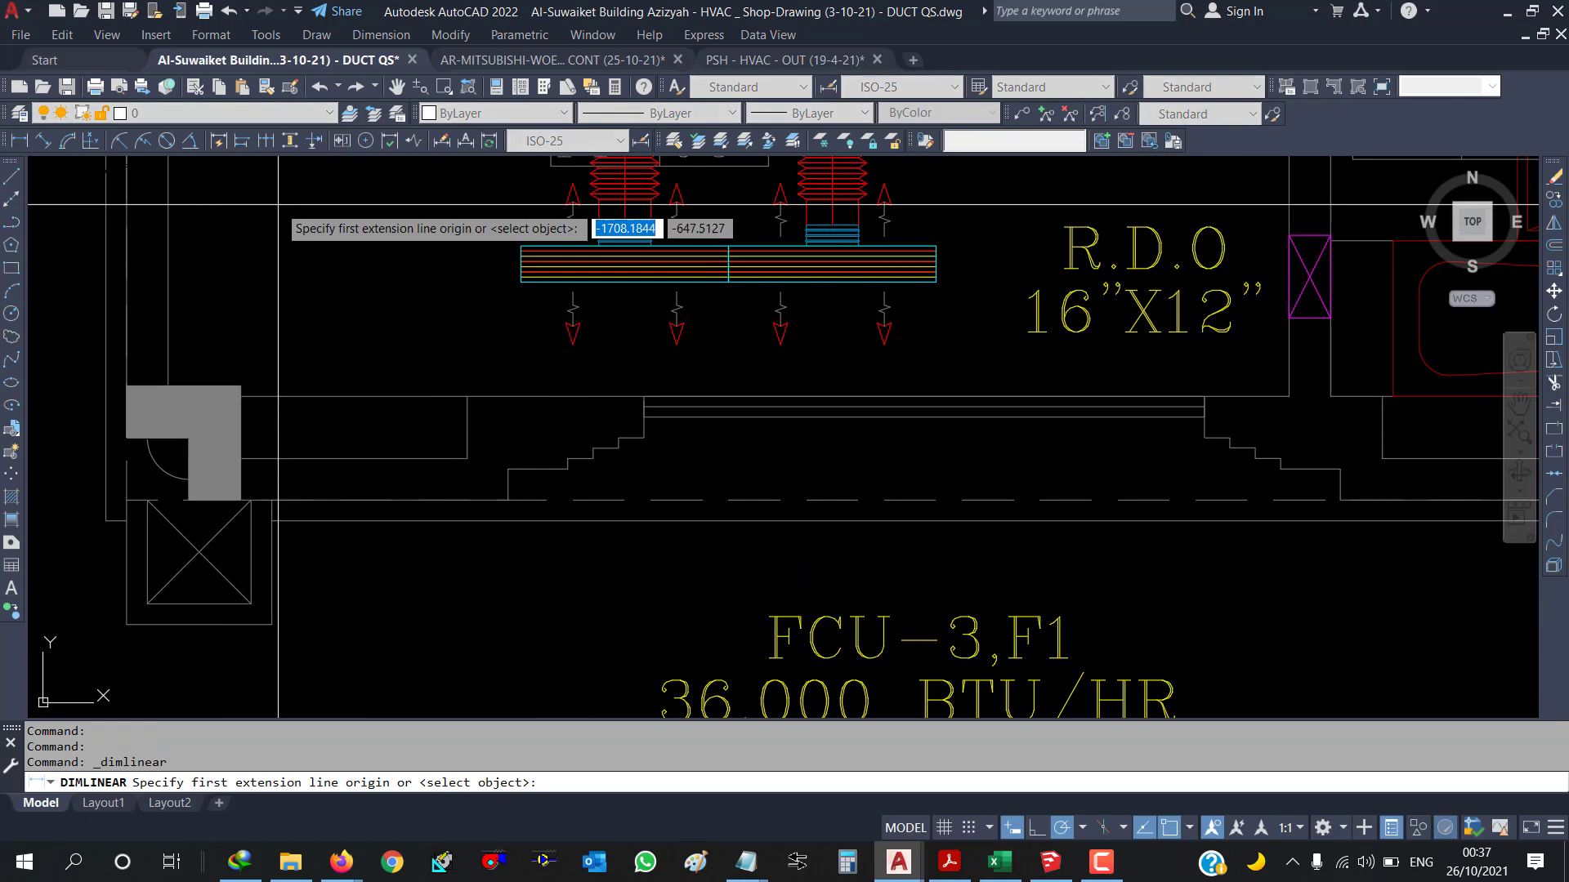
pyautogui.click(520, 245)
pyautogui.click(520, 280)
pyautogui.scroll(-10, 408, 310)
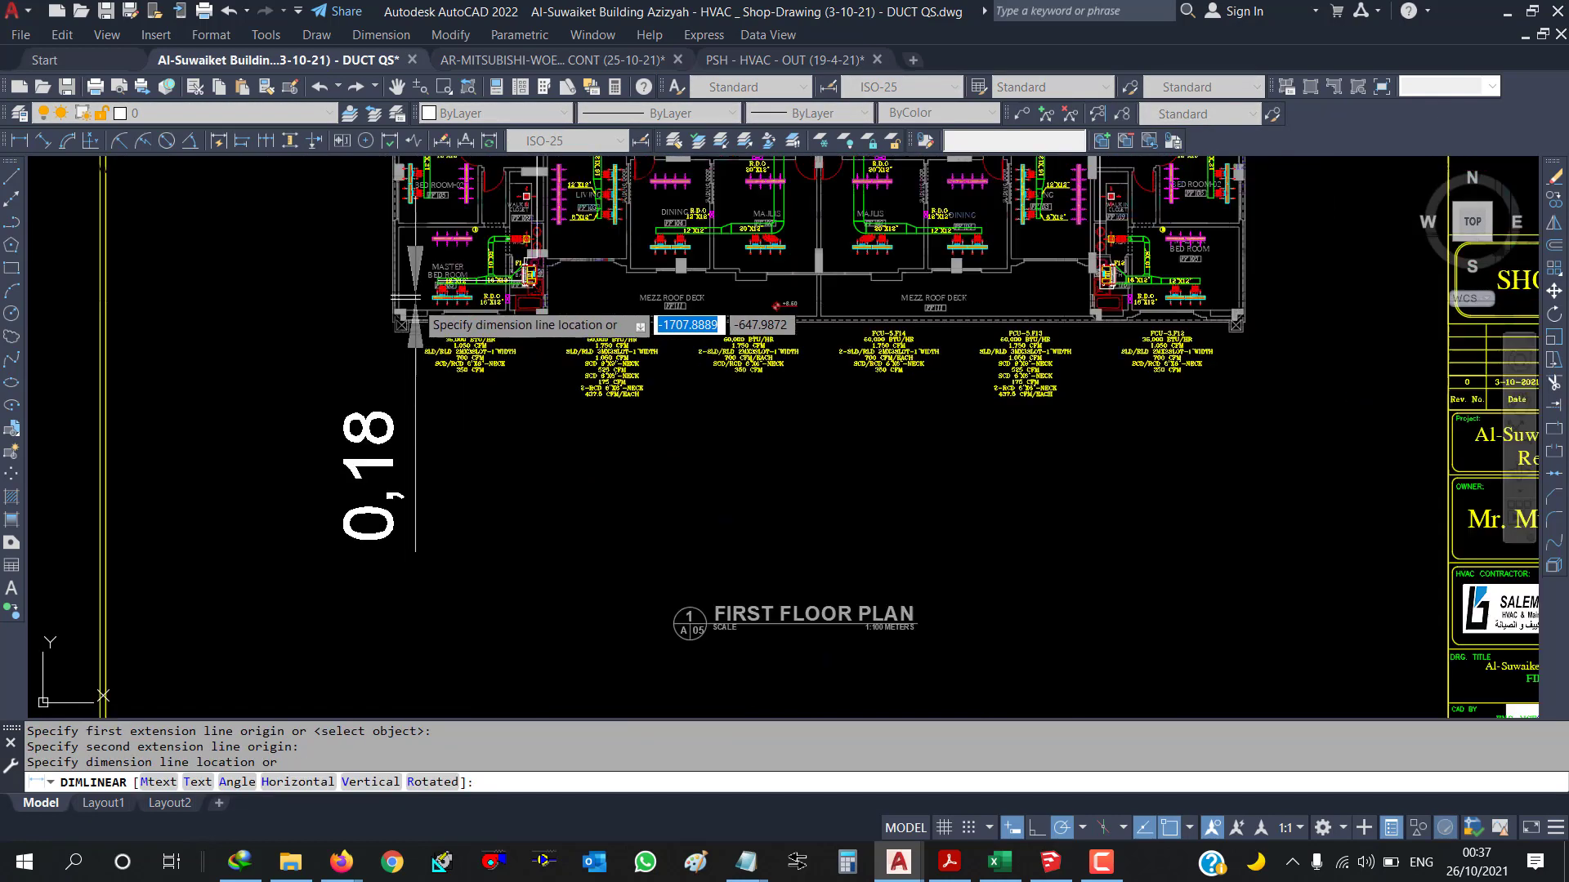
pyautogui.scroll(5, 345, 298)
pyautogui.click(508, 315)
# Zoom around the FCU note and inspect its SLD/RLD line
pyautogui.scroll(3, 491, 456)
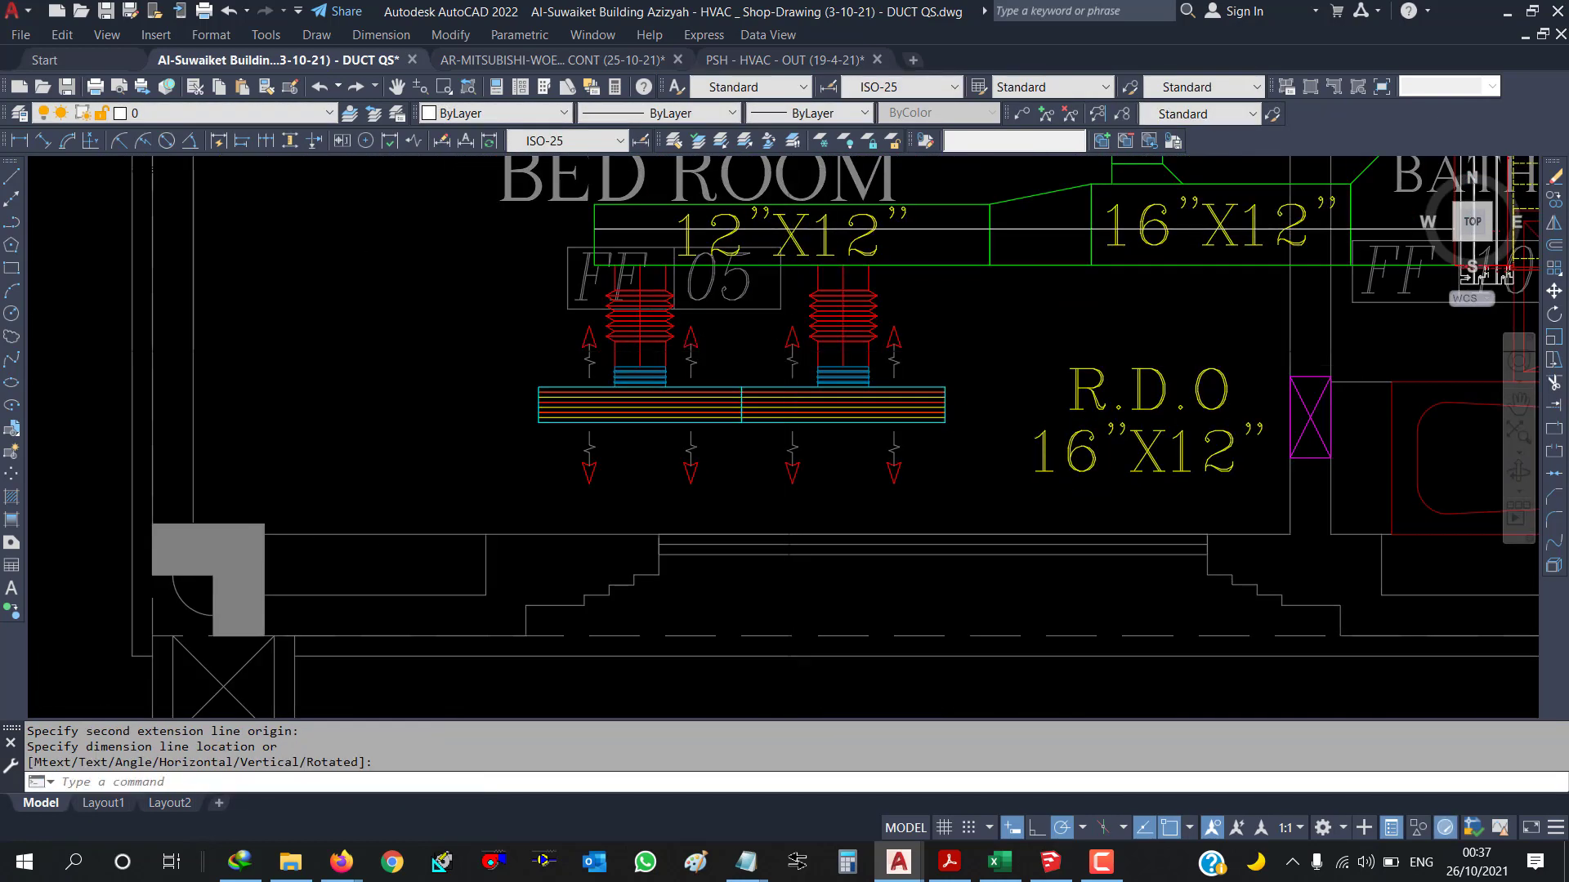
pyautogui.scroll(2, 492, 456)
pyautogui.scroll(-8, 491, 376)
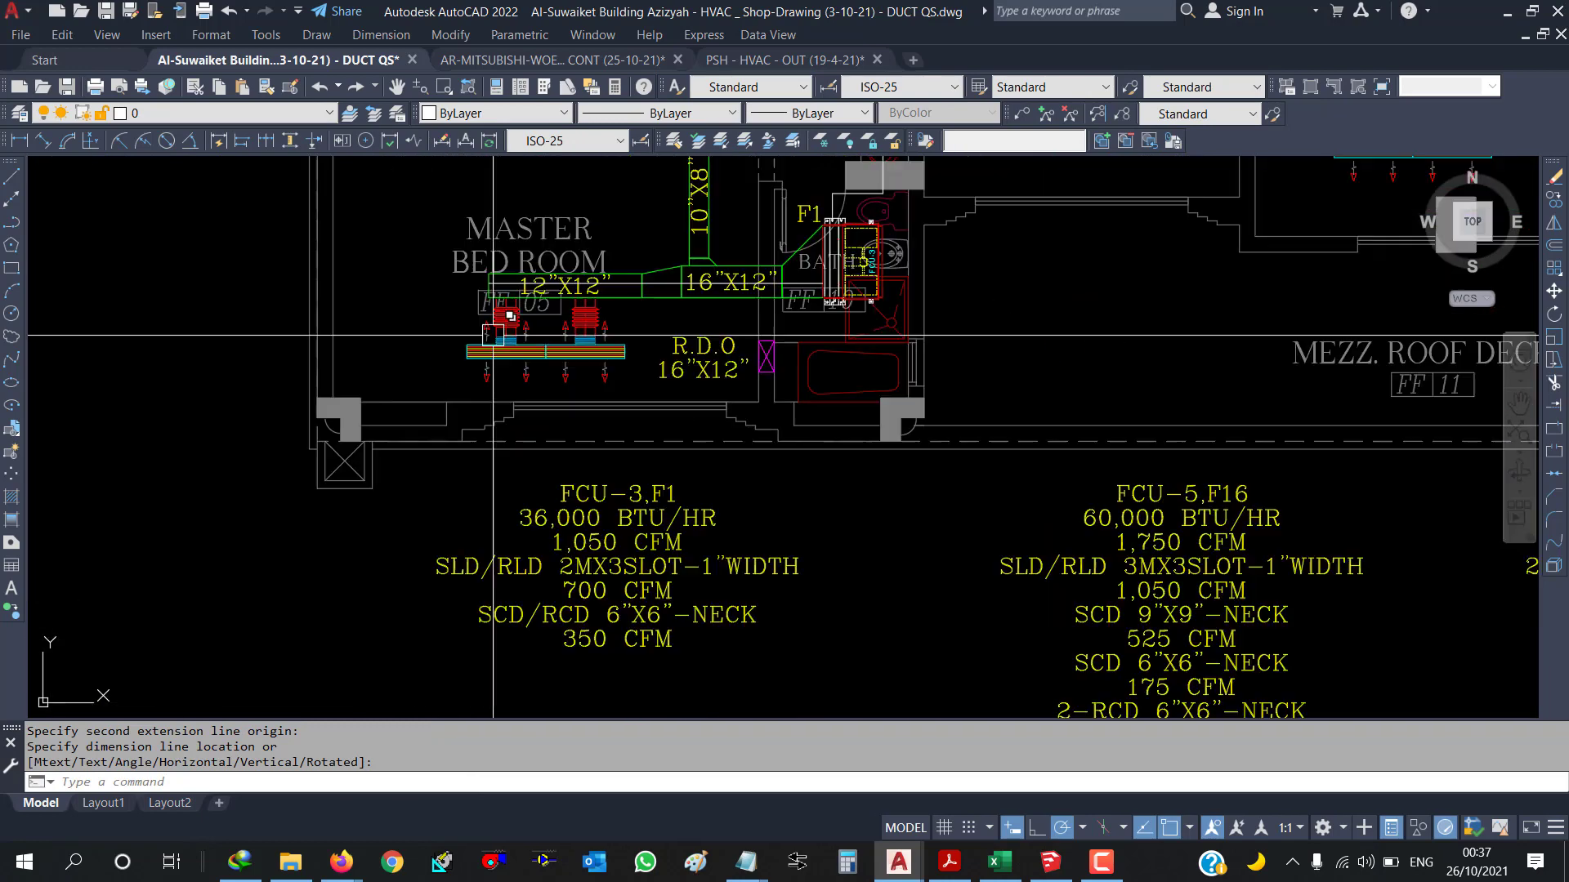
pyautogui.scroll(-2, 522, 374)
pyautogui.scroll(3, 521, 373)
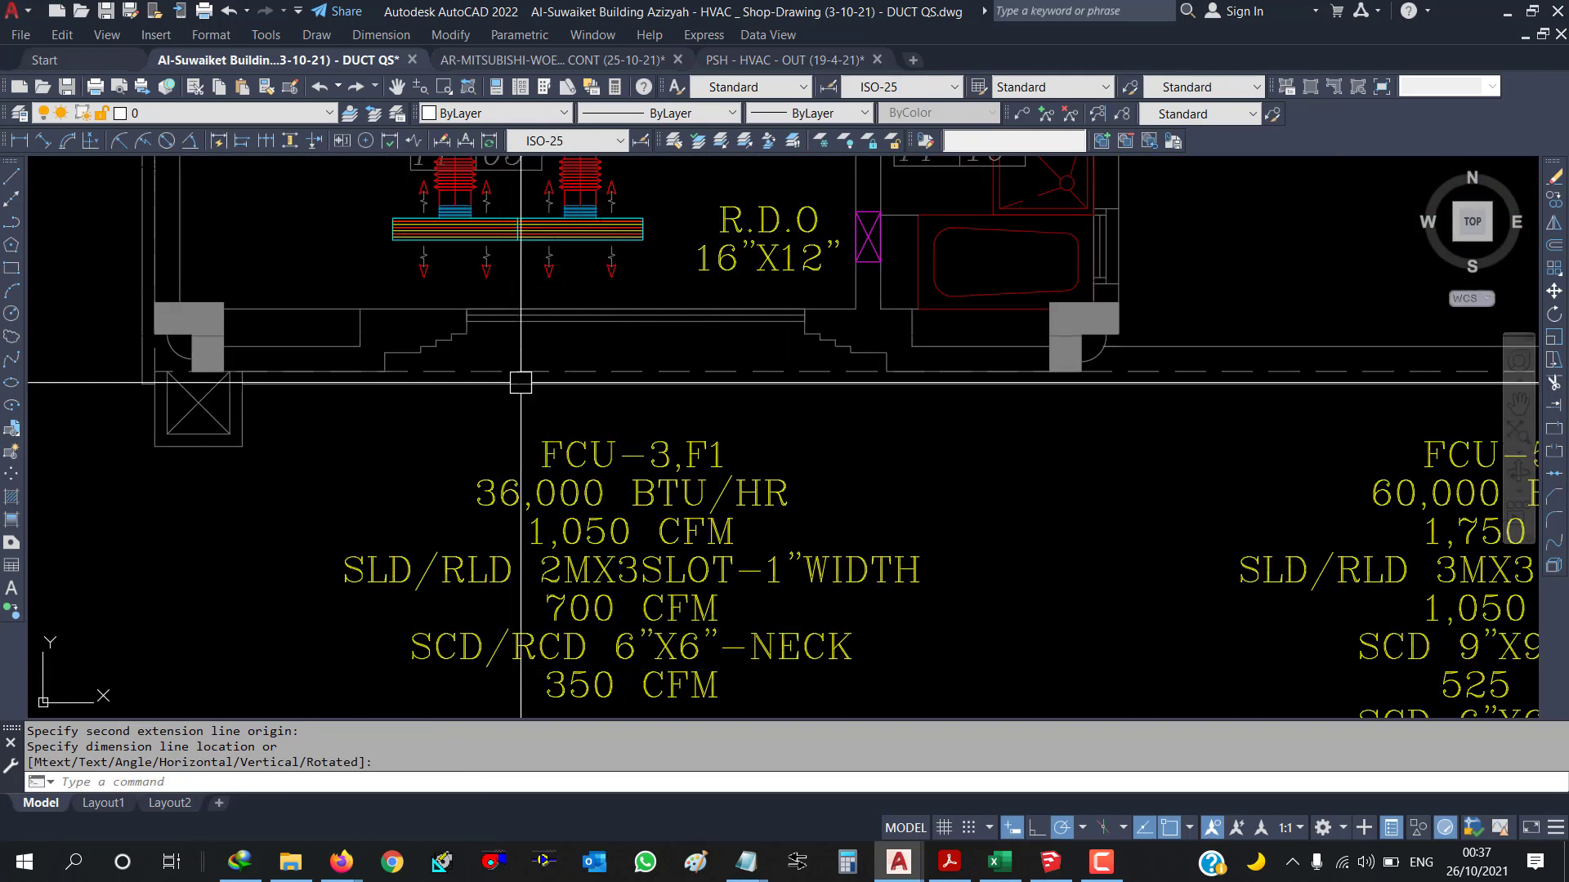
pyautogui.scroll(3, 541, 576)
pyautogui.scroll(-1, 541, 576)
pyautogui.click(717, 588)
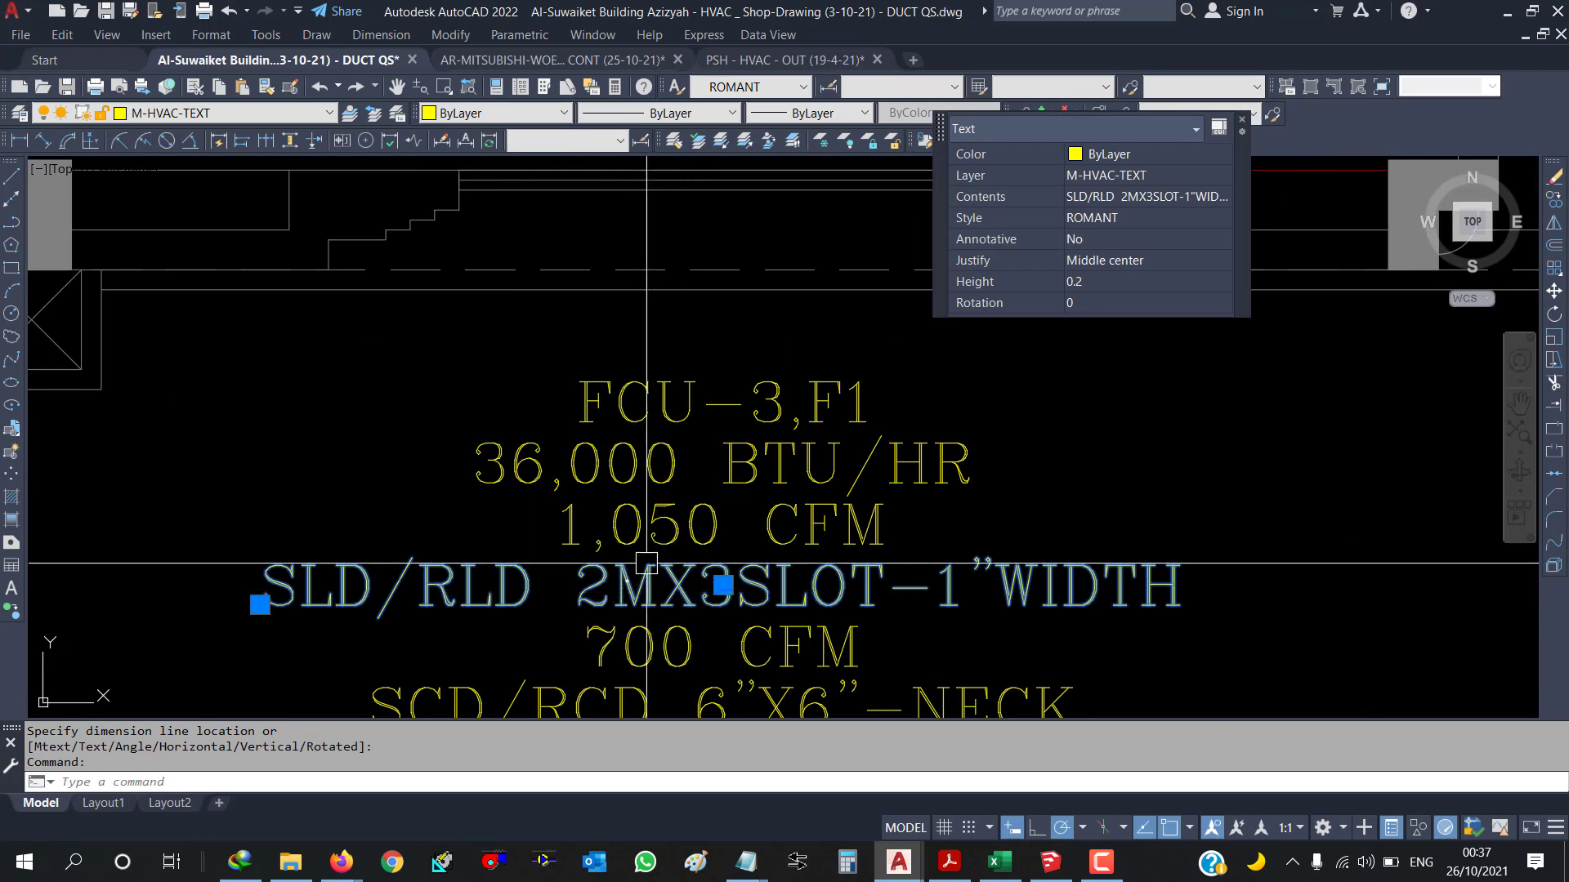
pyautogui.press('Escape')
pyautogui.scroll(-3, 586, 413)
pyautogui.scroll(5, 523, 392)
pyautogui.scroll(3, 351, 388)
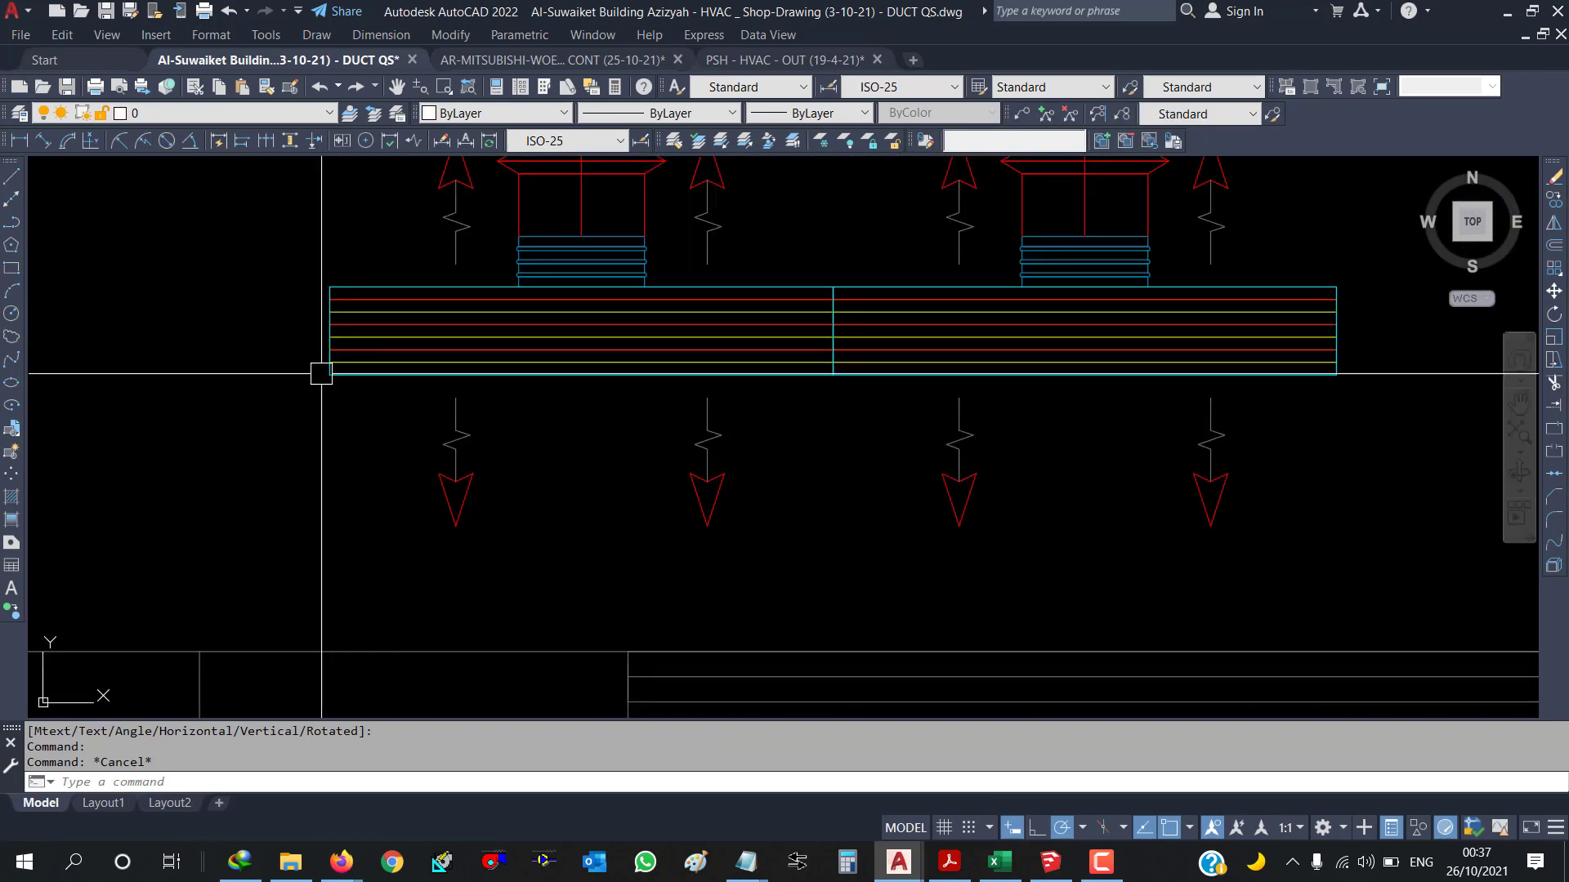
# Start a LINE at the plenum's lower-left corner, cancel it, and switch to the Duct Calculations workbook
pyautogui.write('l')
pyautogui.press('Return')
pyautogui.click(330, 375)
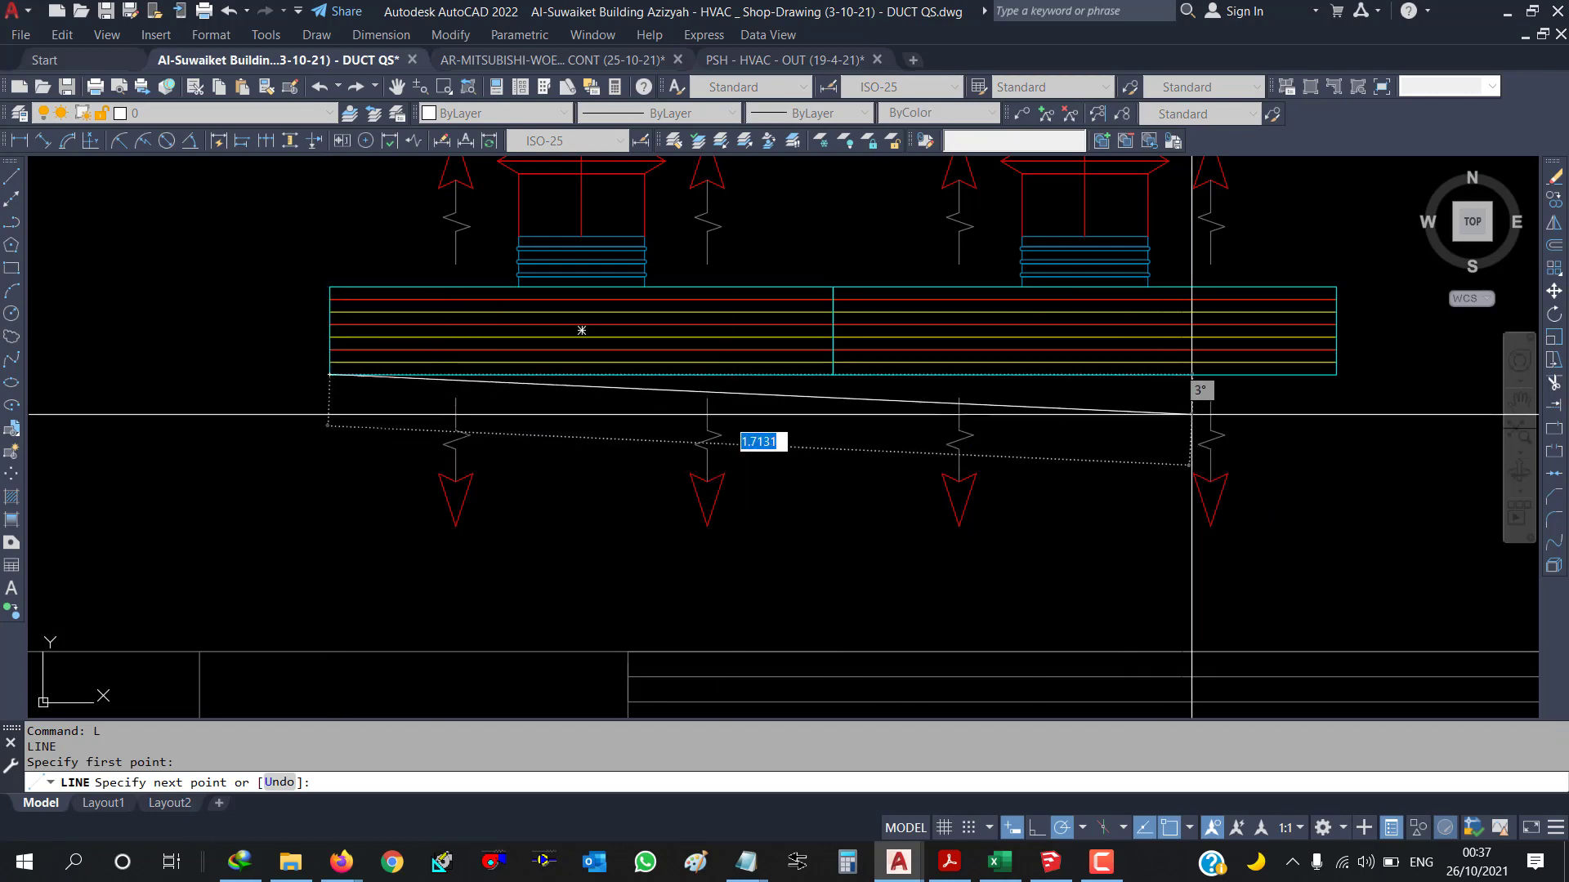
pyautogui.press('Escape')
pyautogui.scroll(-5, 991, 526)
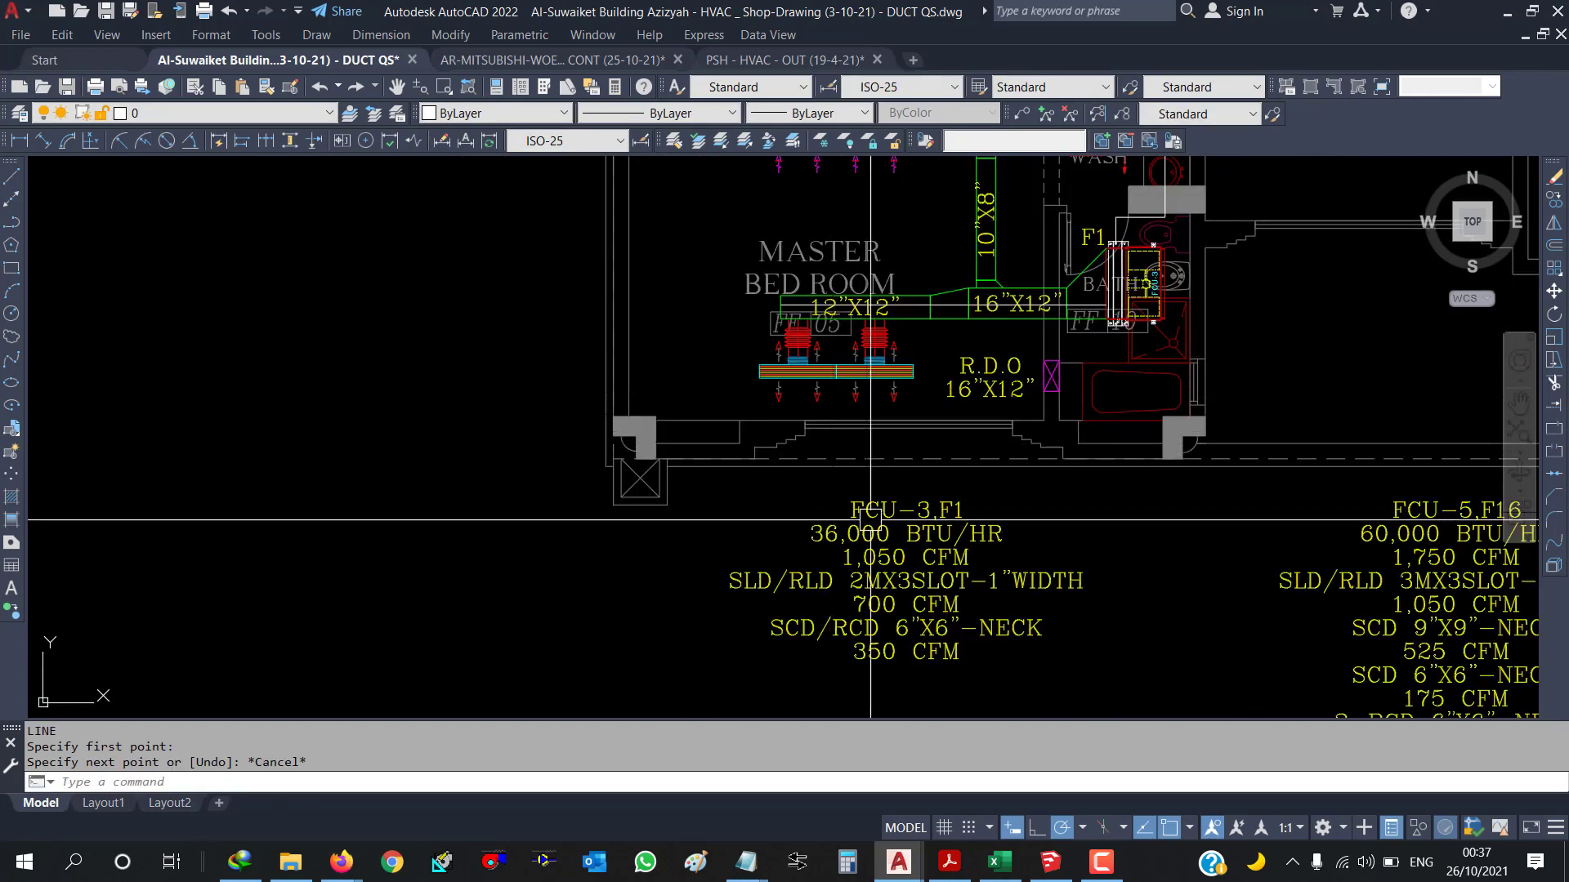
pyautogui.scroll(5, 991, 525)
pyautogui.click(1010, 879)
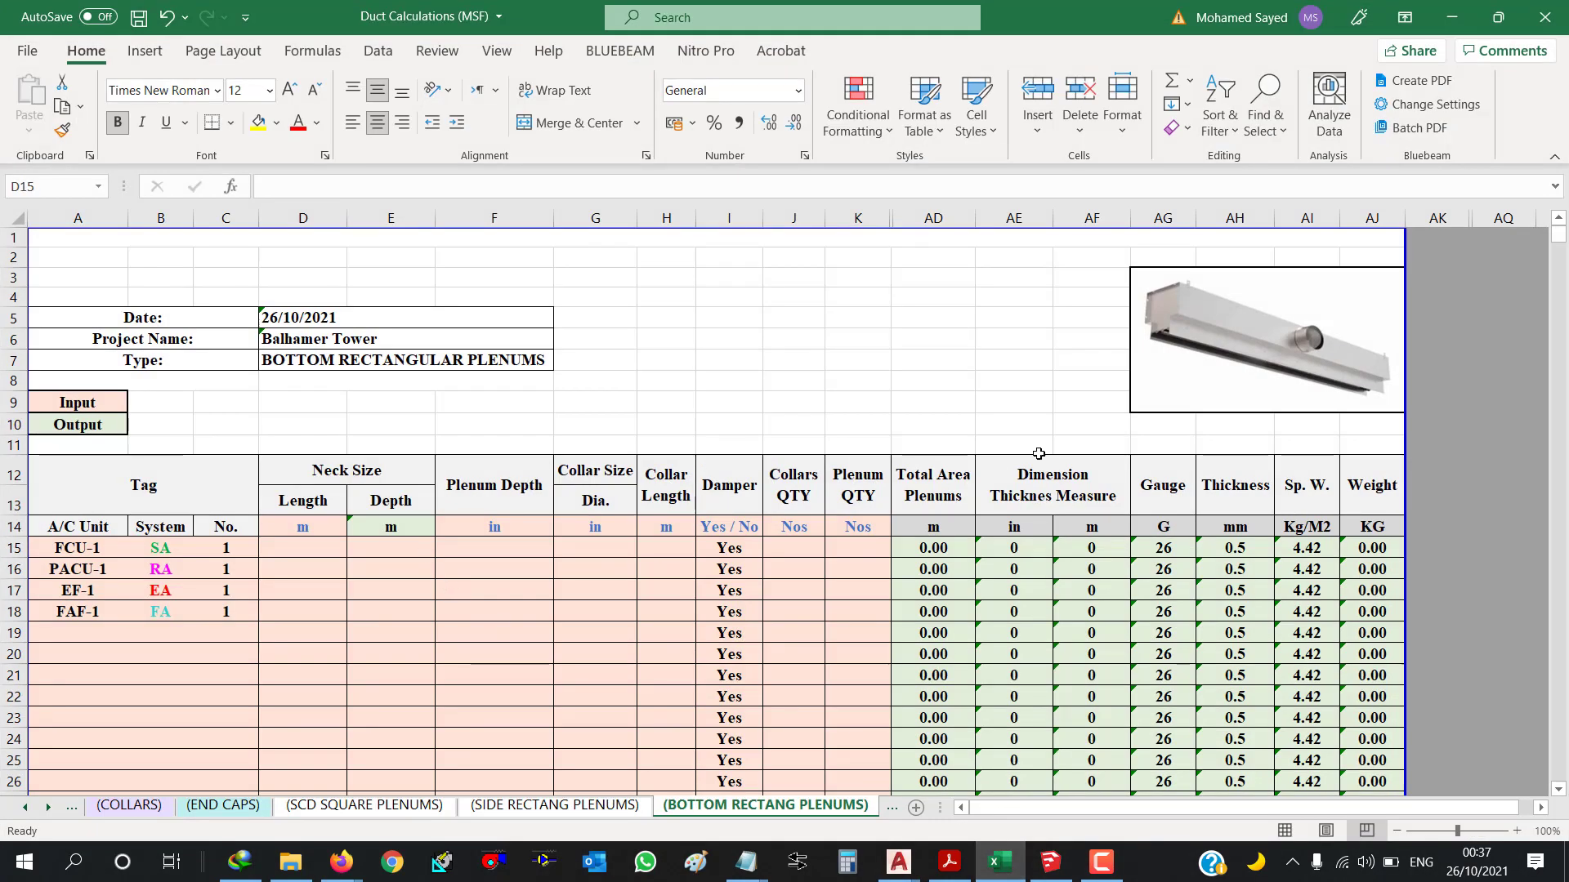
# Enter FCU-1's bottom plenum neck size as 2 m length by 0.175 m depth
pyautogui.moveTo(324, 546); pyautogui.dragTo(384, 546)
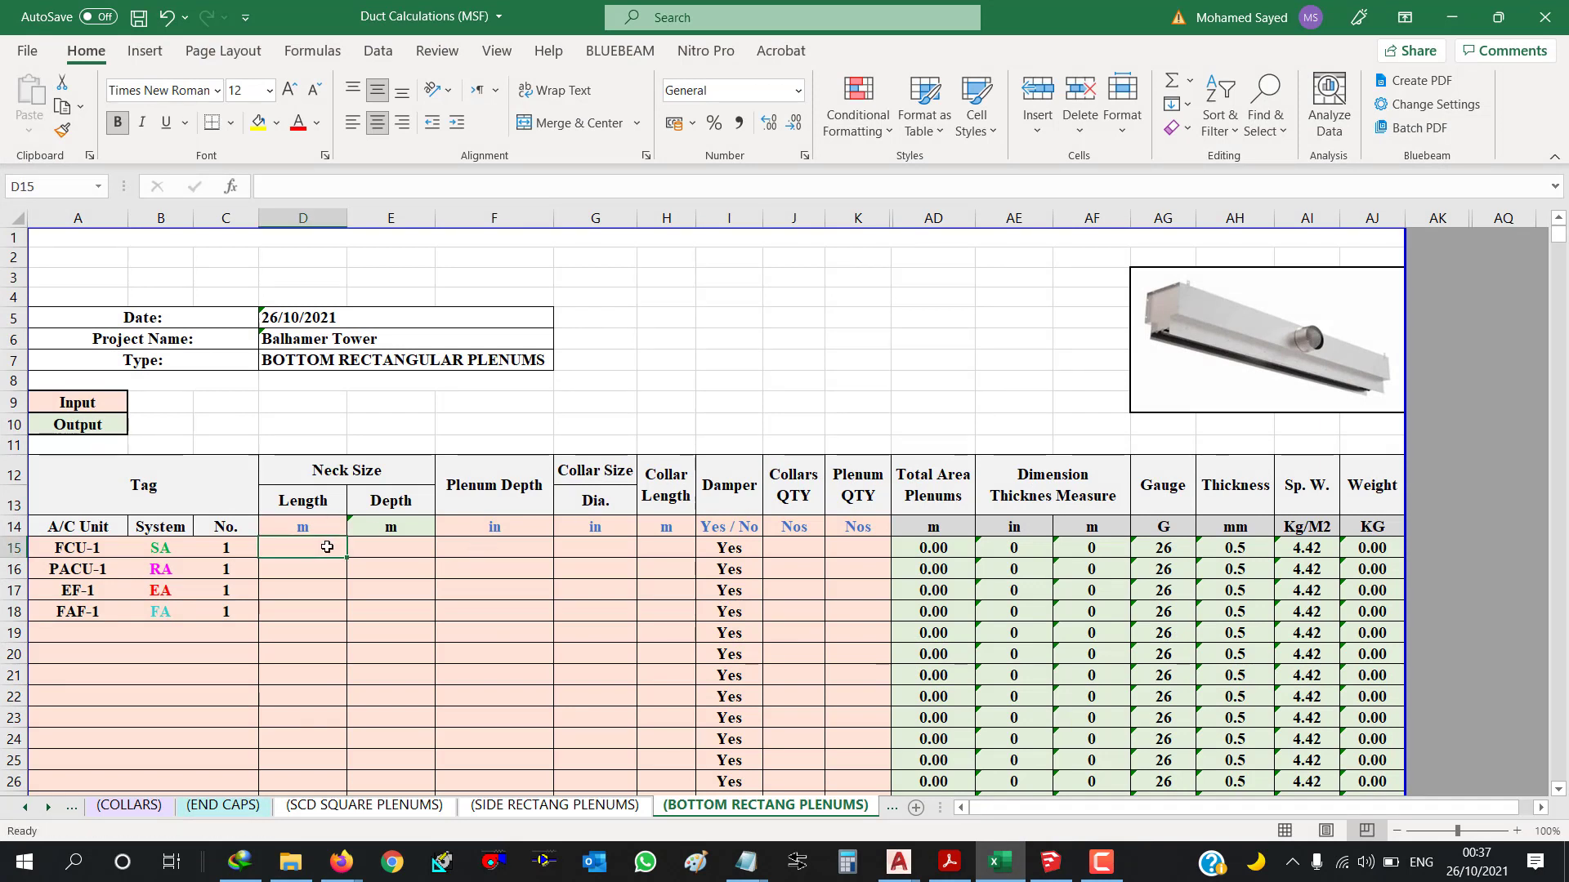
pyautogui.click(332, 545)
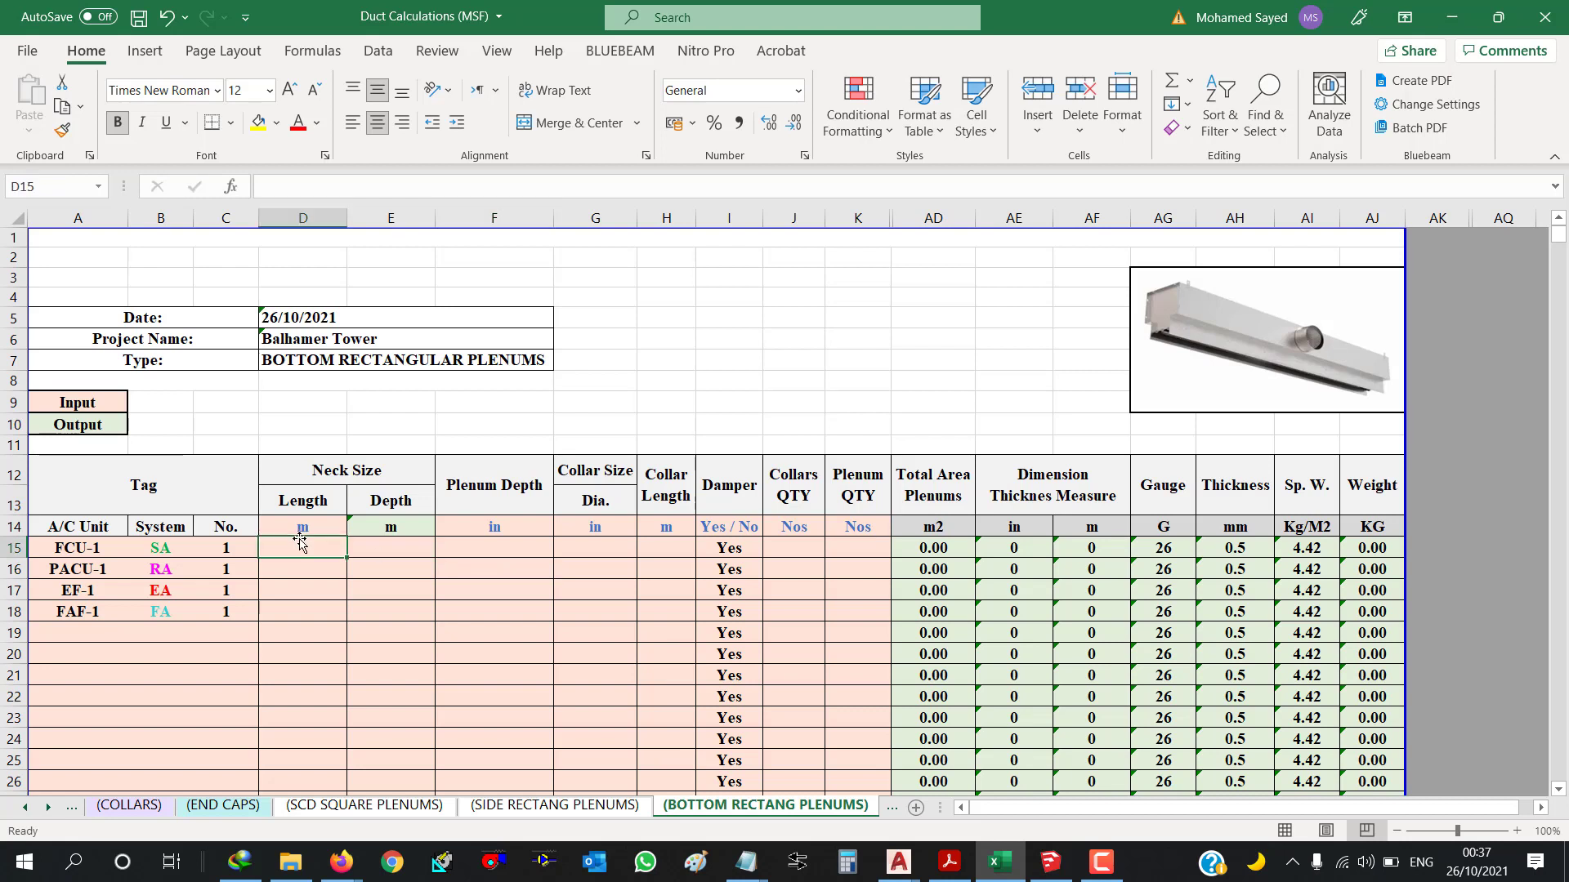
pyautogui.write('1')
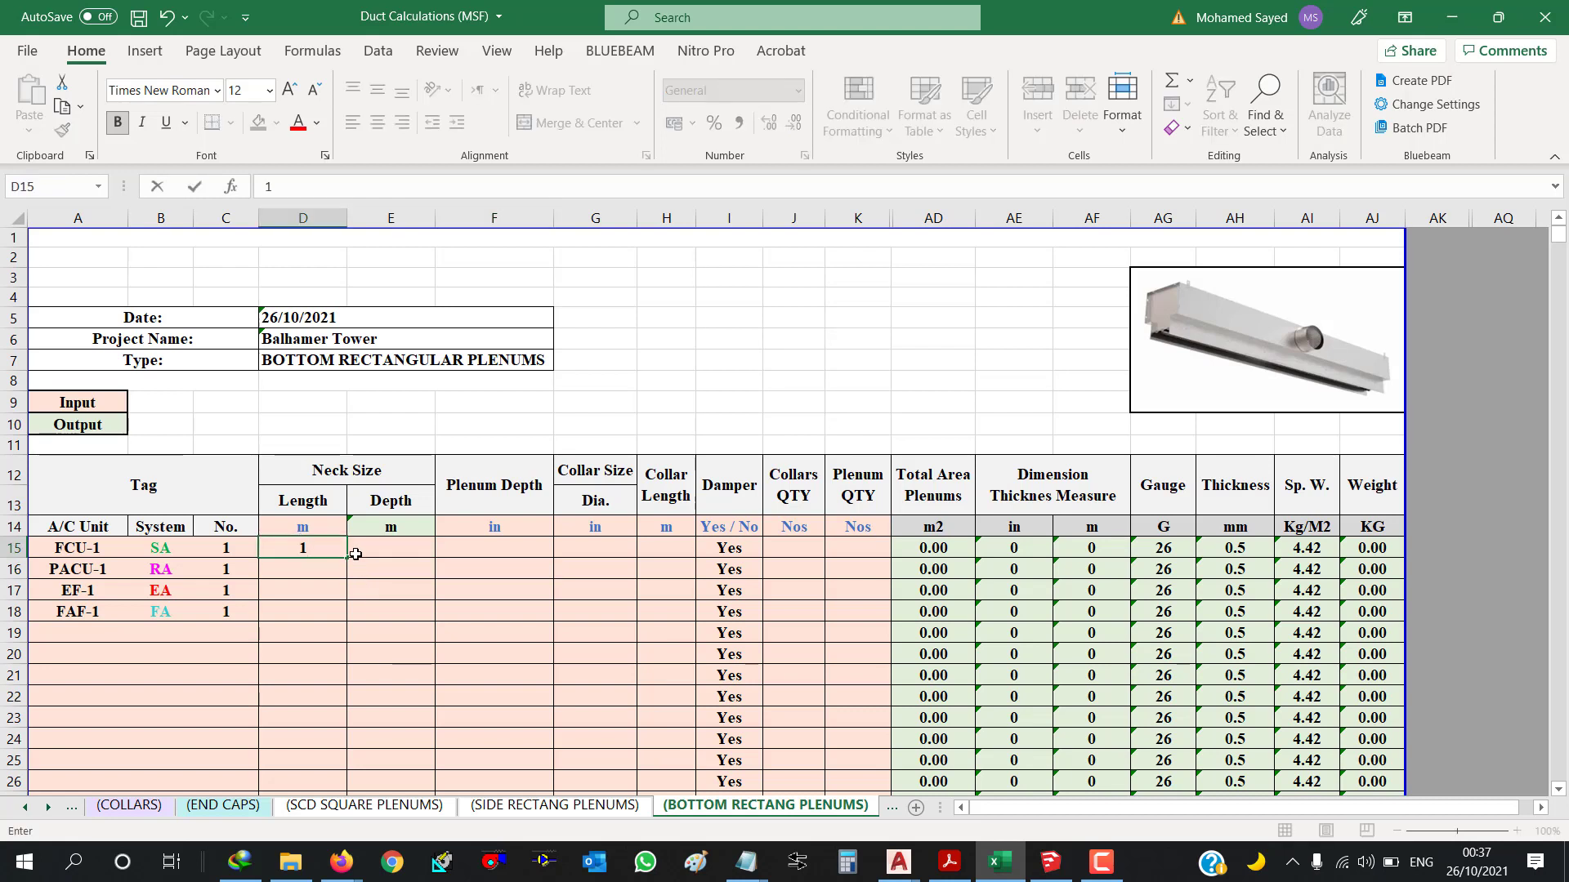
pyautogui.press('Escape')
pyautogui.write('.17')
pyautogui.write('5')
pyautogui.click(363, 547)
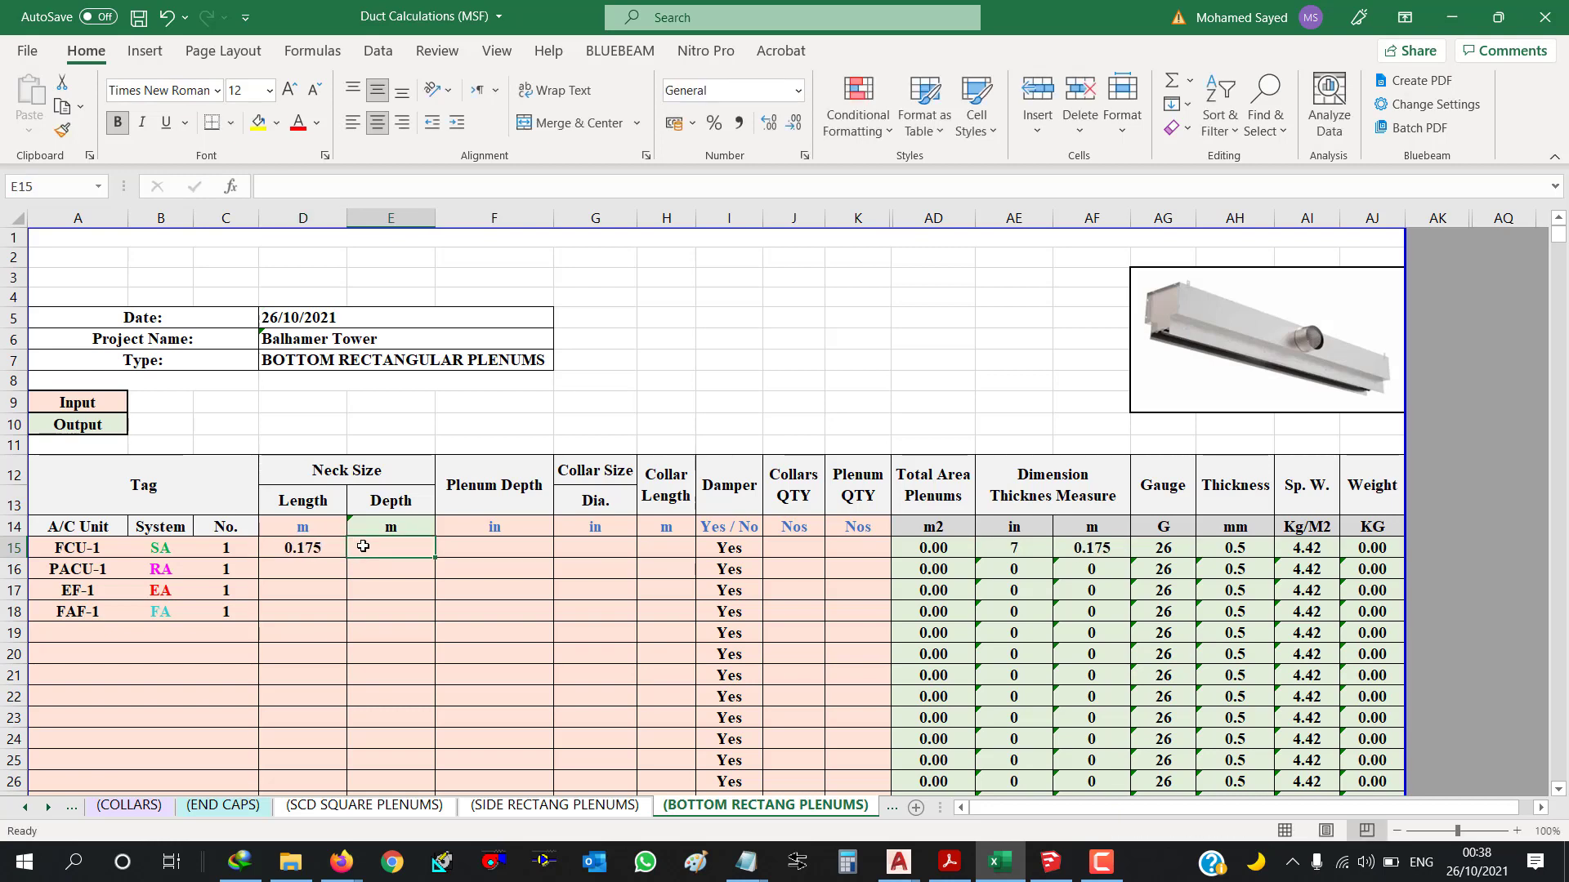
pyautogui.click(314, 546)
pyautogui.write('2')
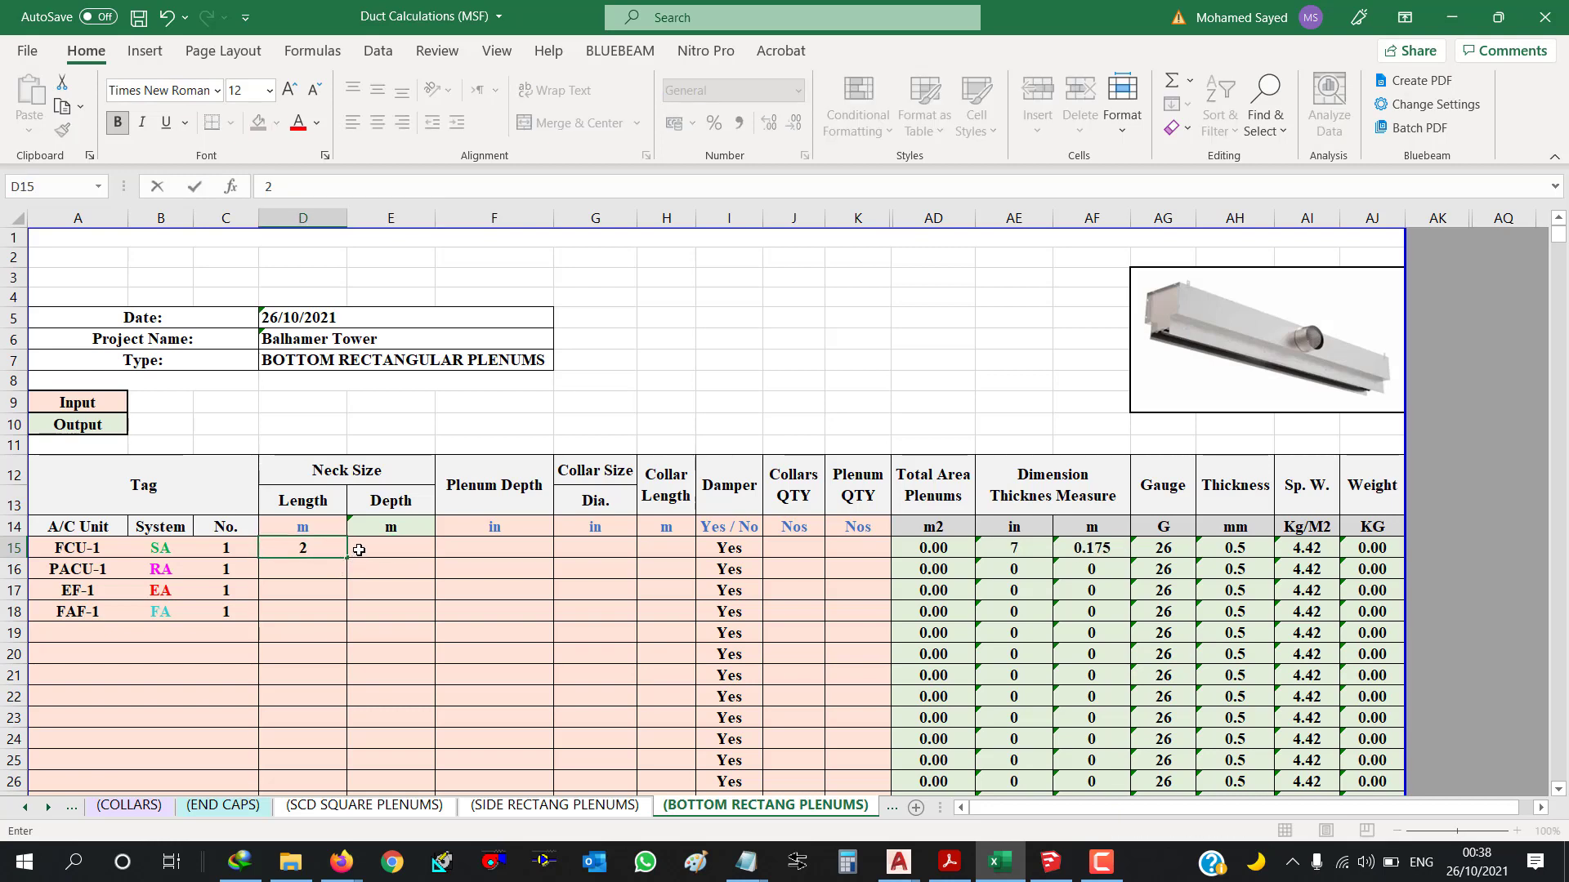
pyautogui.click(363, 548)
pyautogui.write('.')
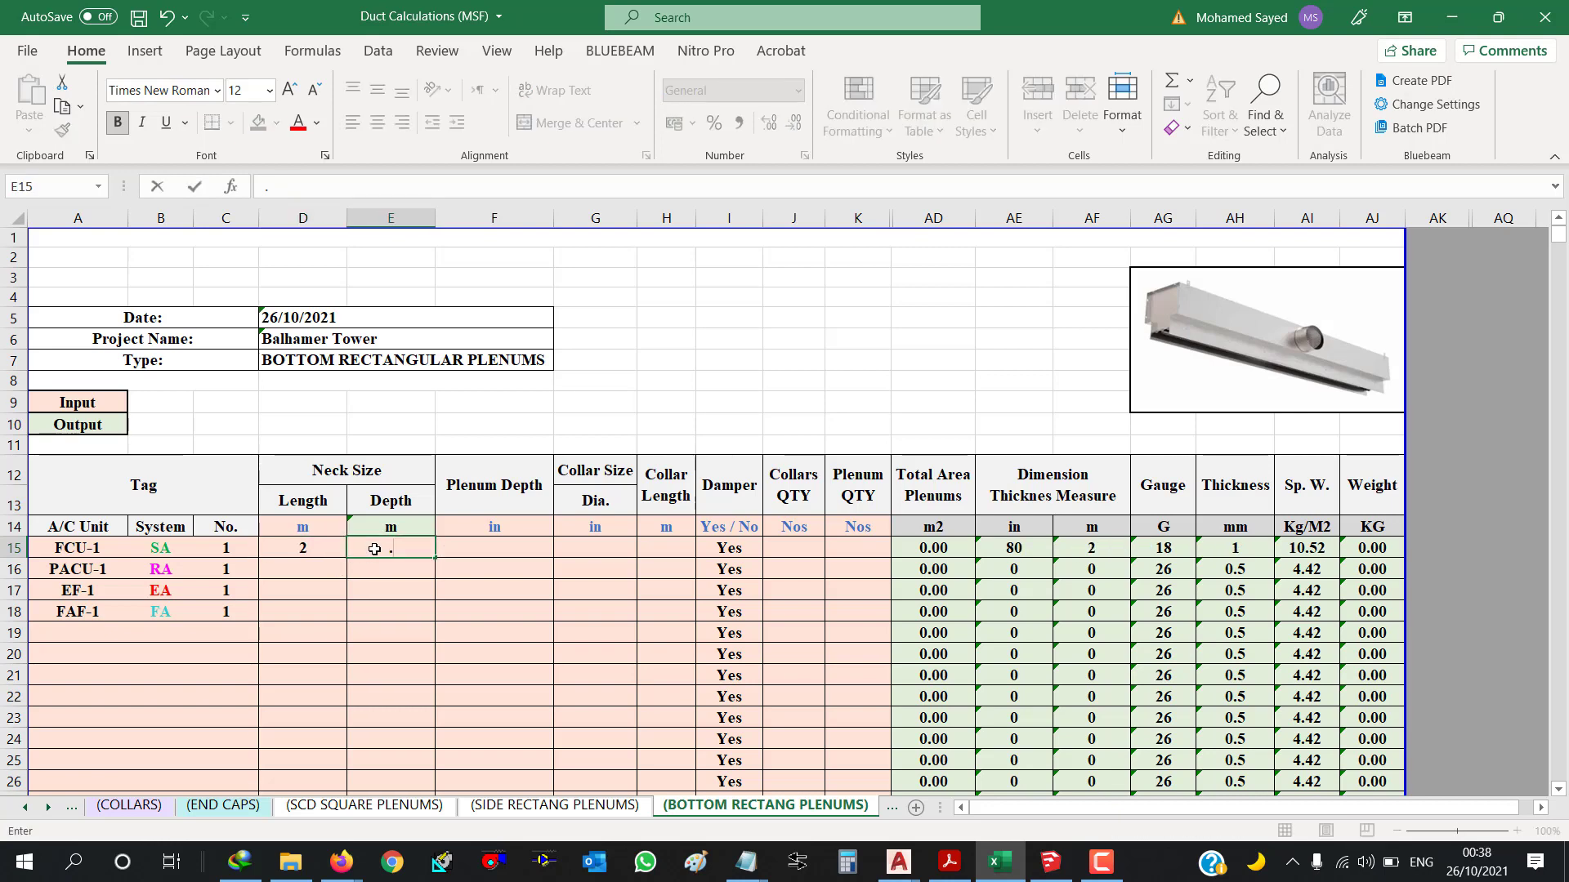
pyautogui.write('175')
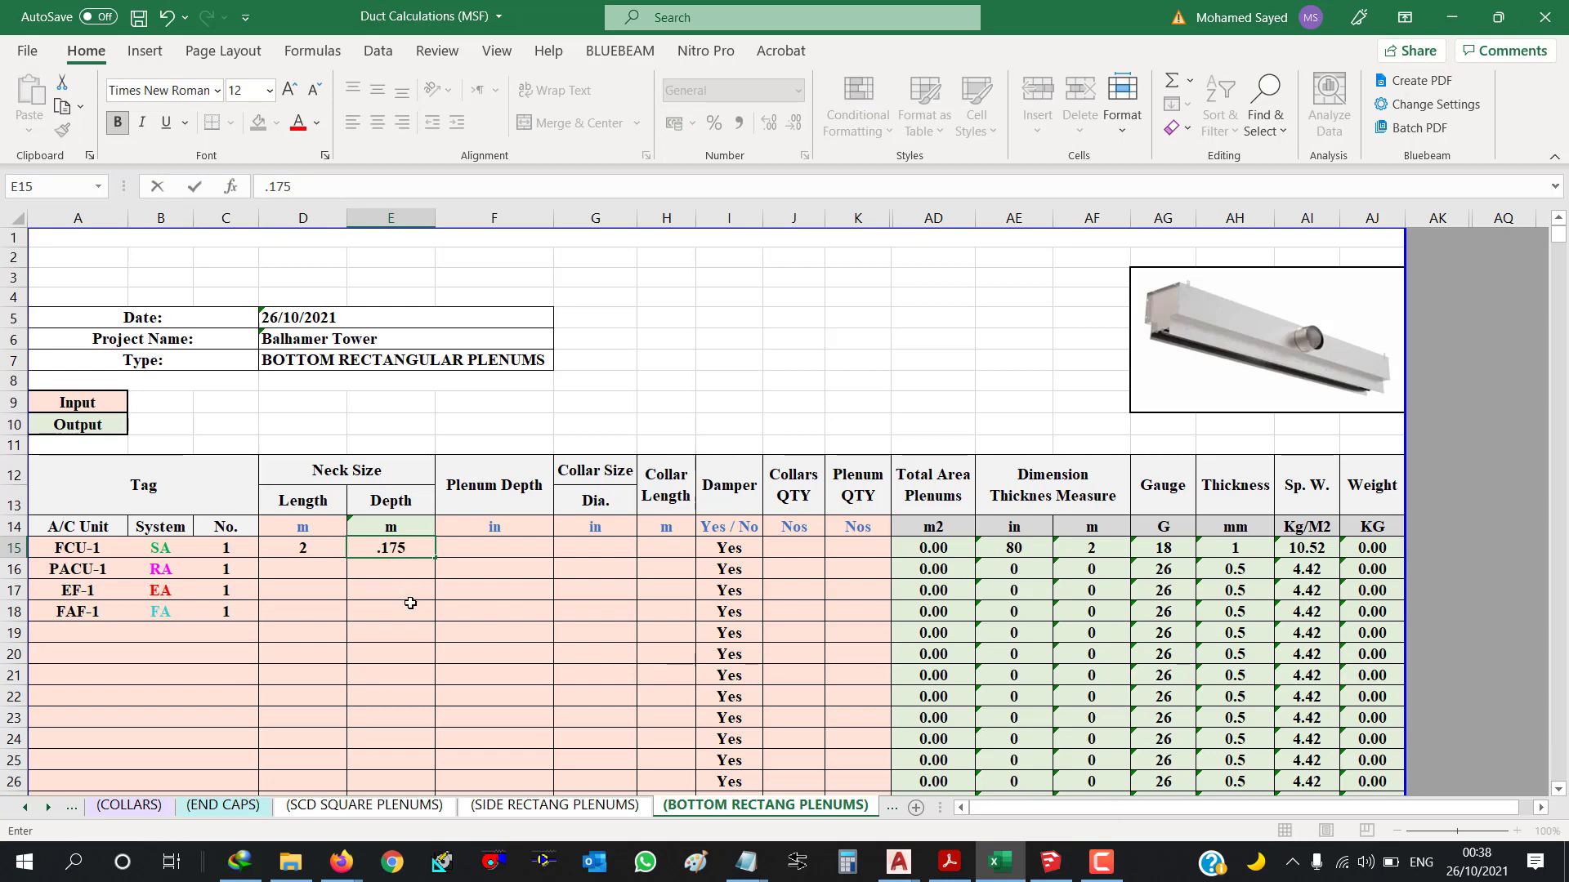
pyautogui.click(410, 603)
pyautogui.moveTo(304, 548); pyautogui.dragTo(388, 549)
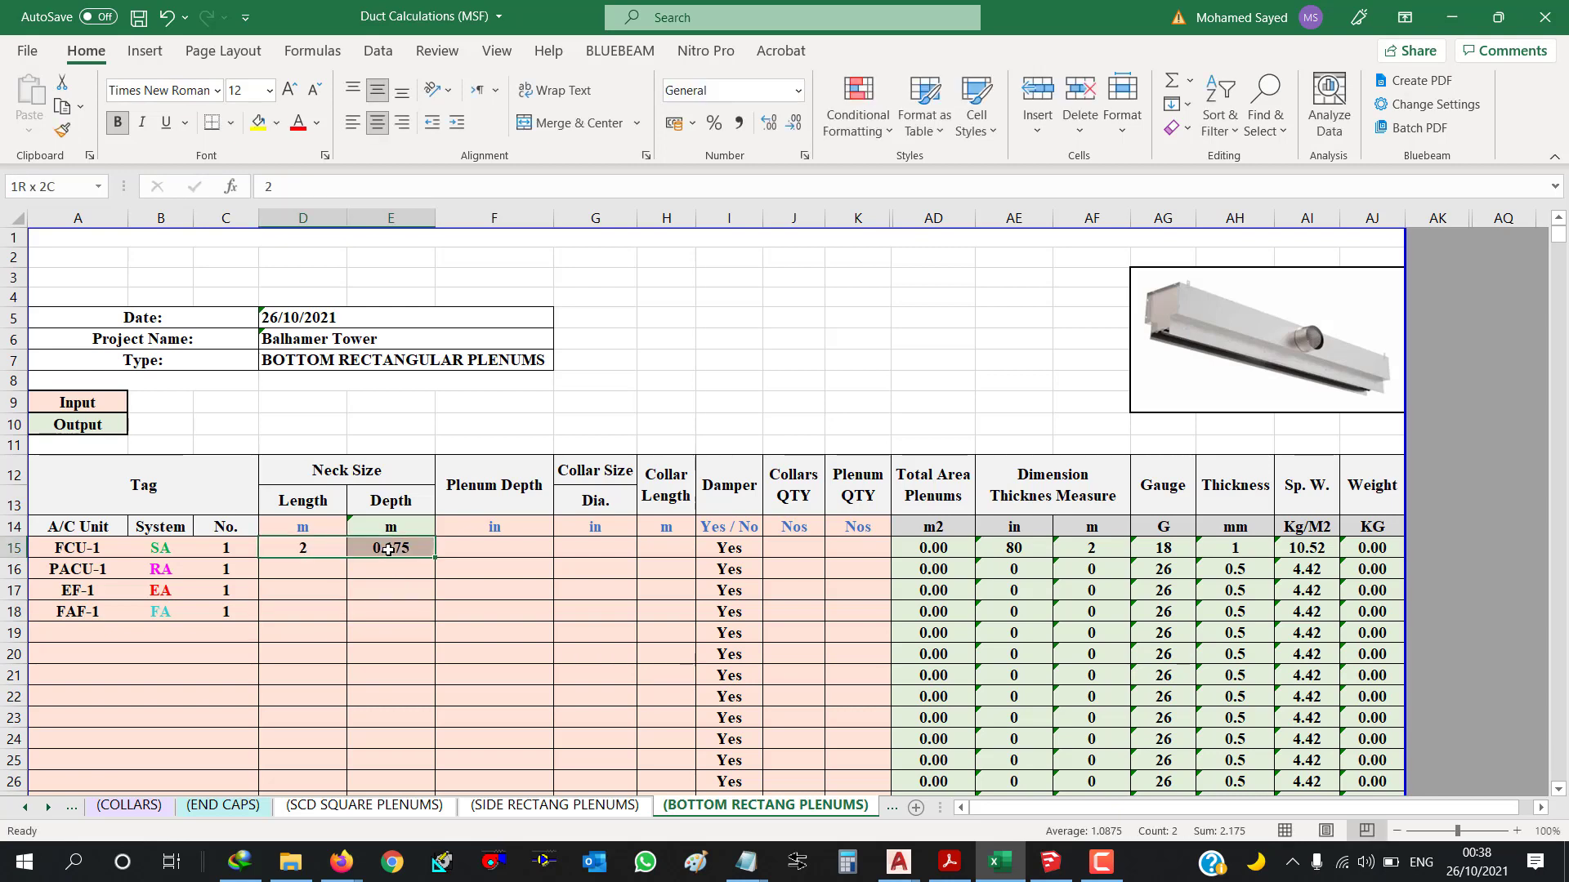
# Compare the neck width on SIDE RECTANG PLENUMS, then review the Length and Depth headings and values
pyautogui.click(521, 807)
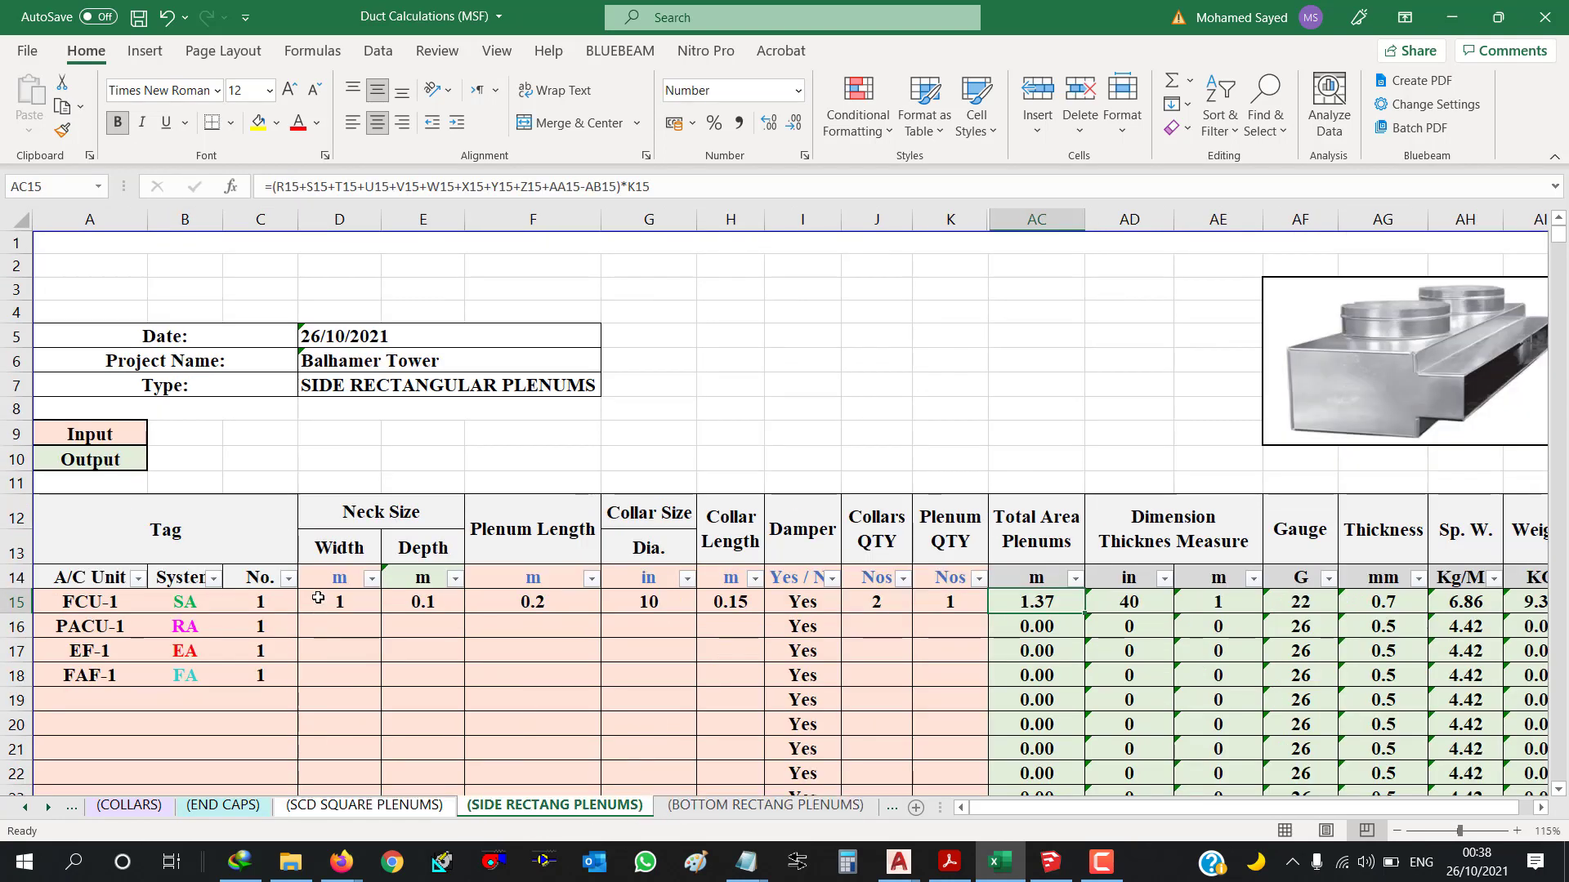
pyautogui.click(318, 599)
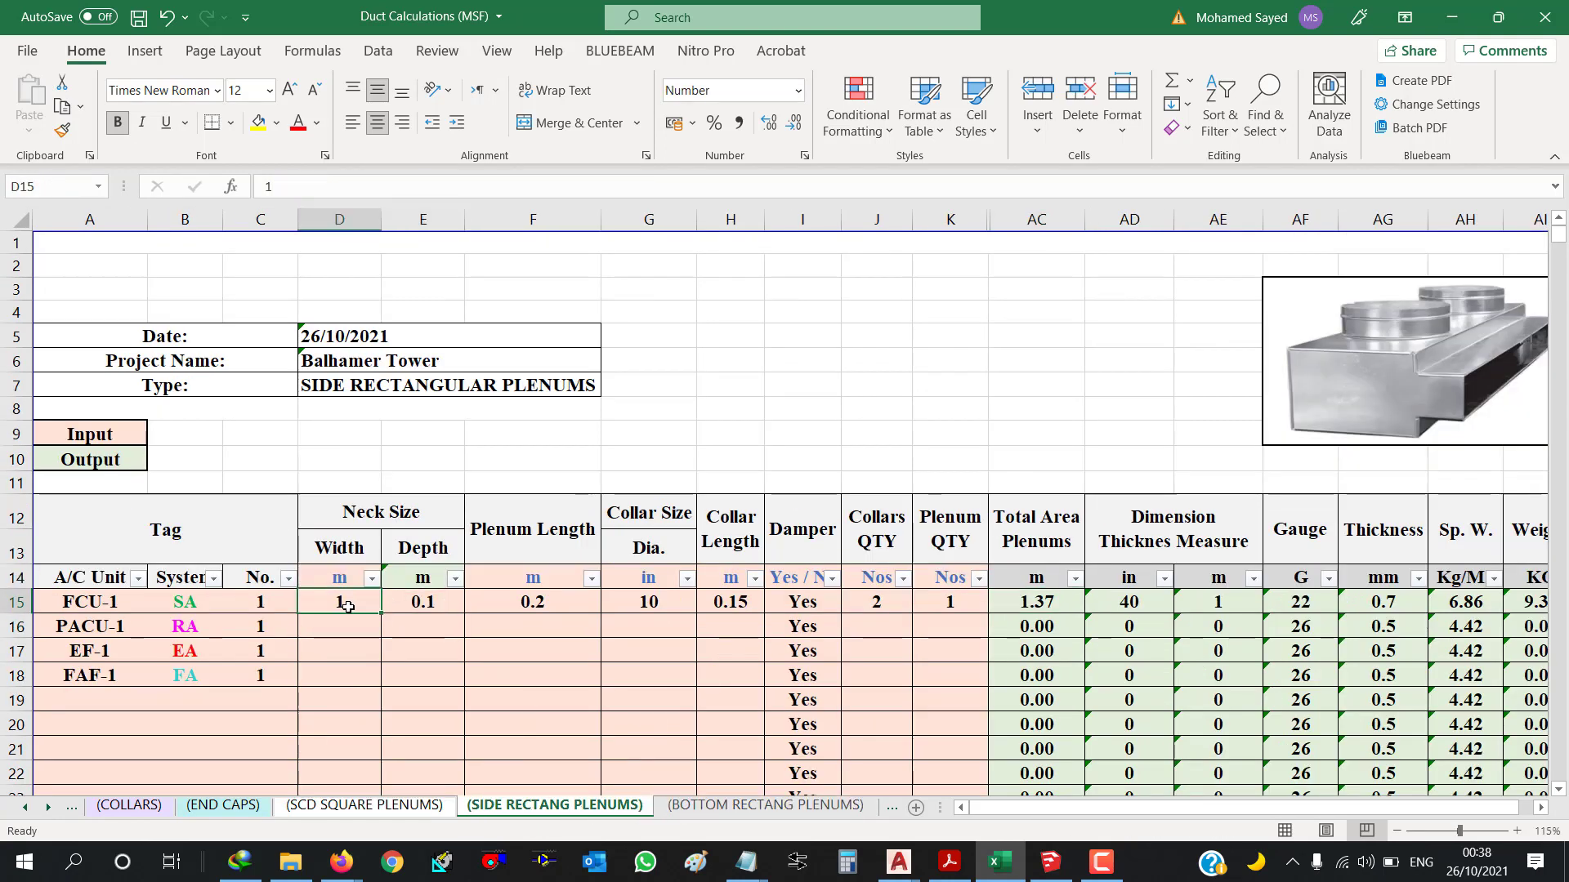
pyautogui.click(765, 806)
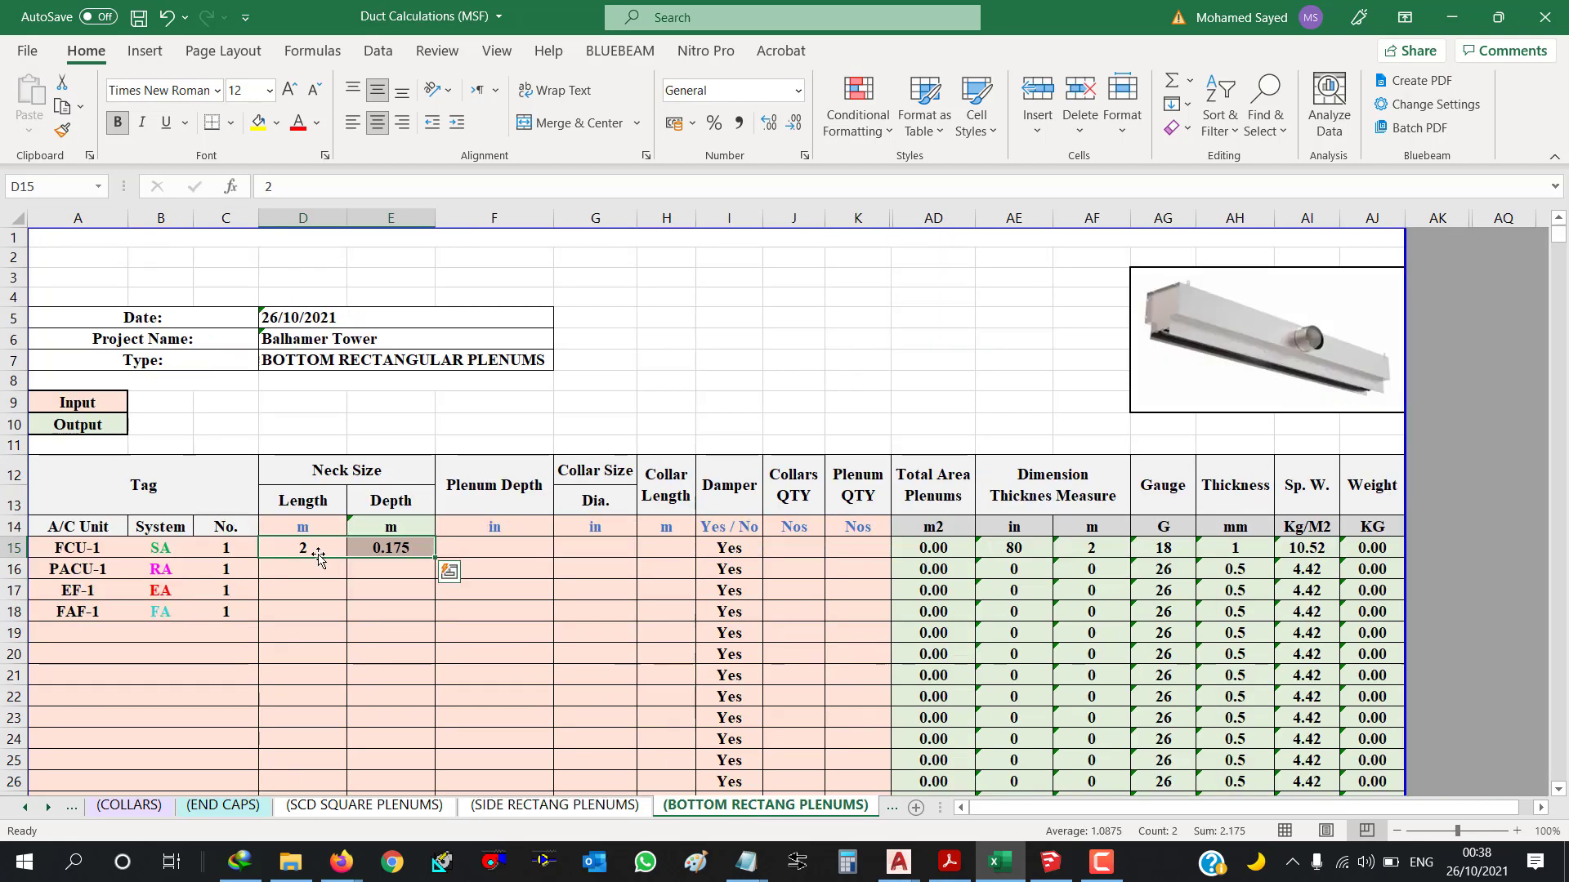
pyautogui.click(317, 503)
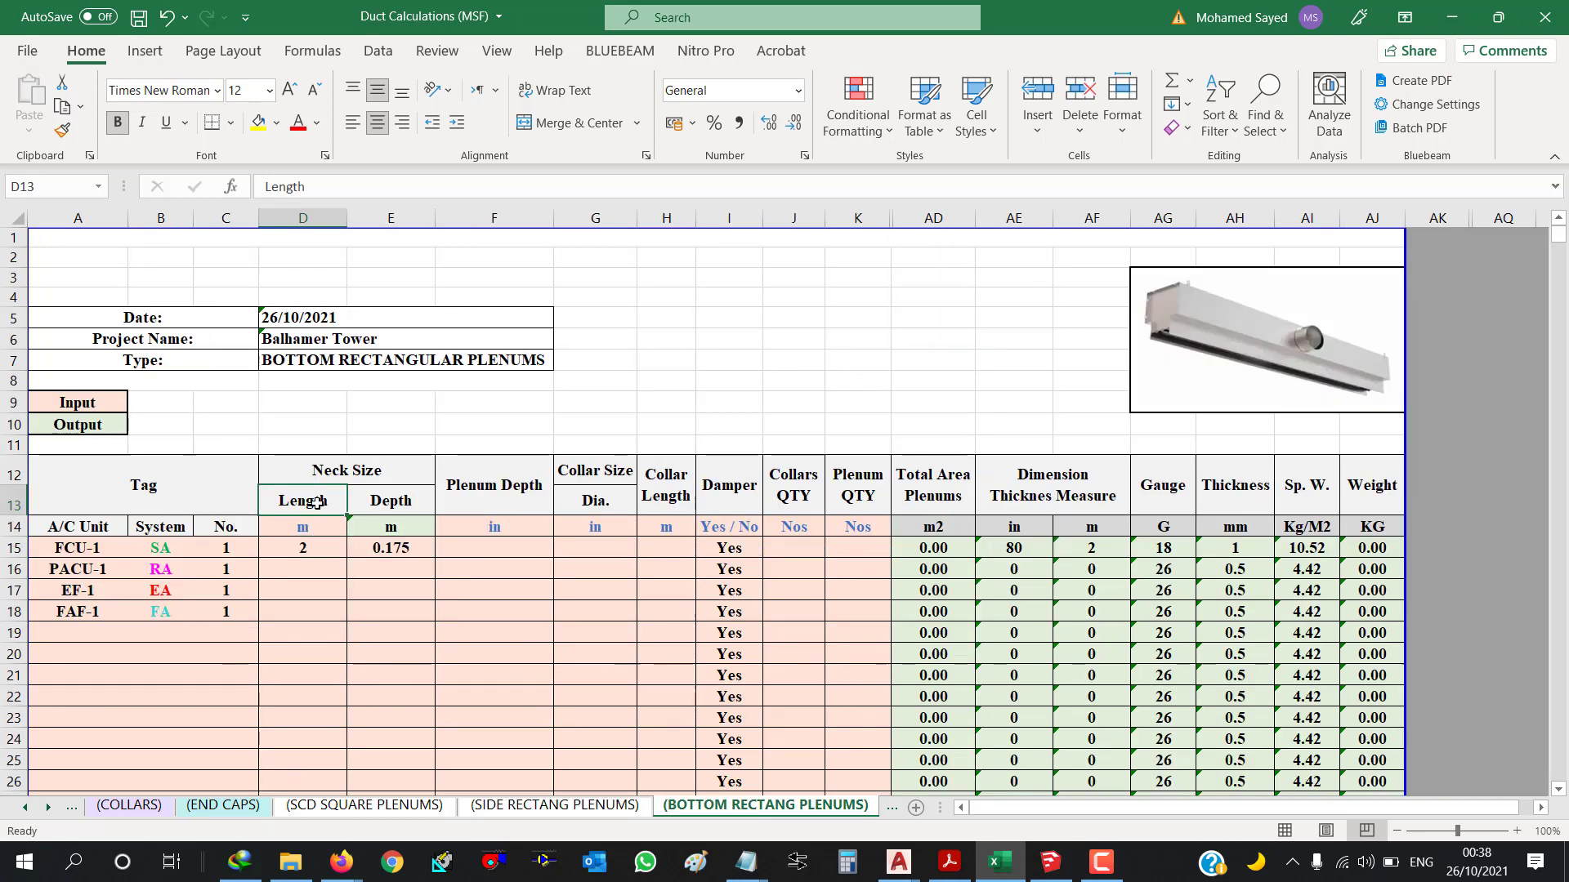
pyautogui.click(363, 491)
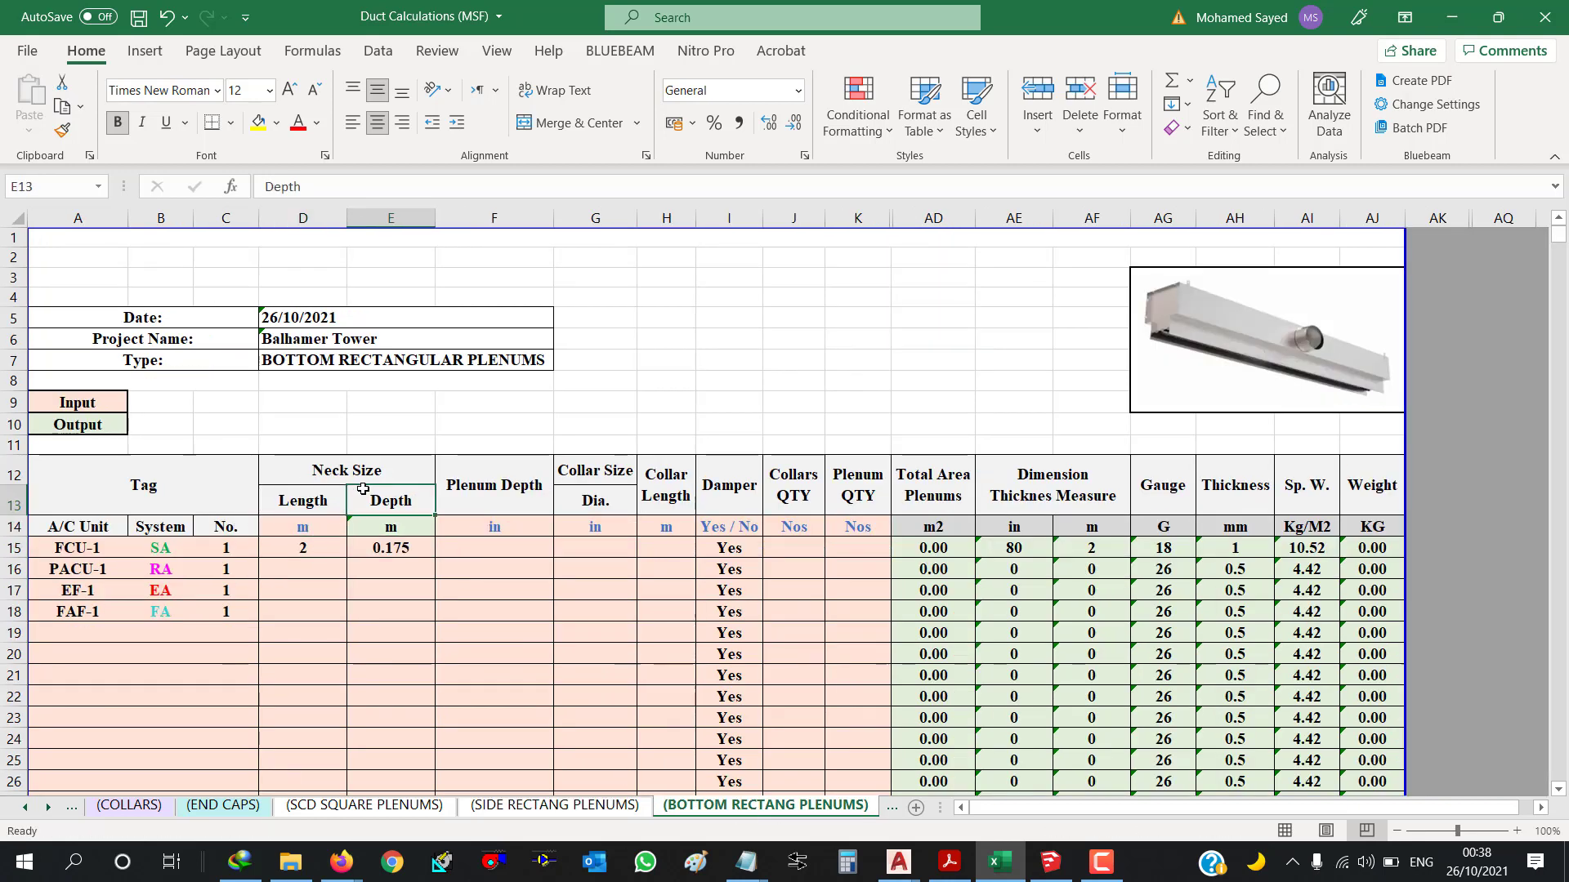
pyautogui.click(321, 504)
pyautogui.click(365, 500)
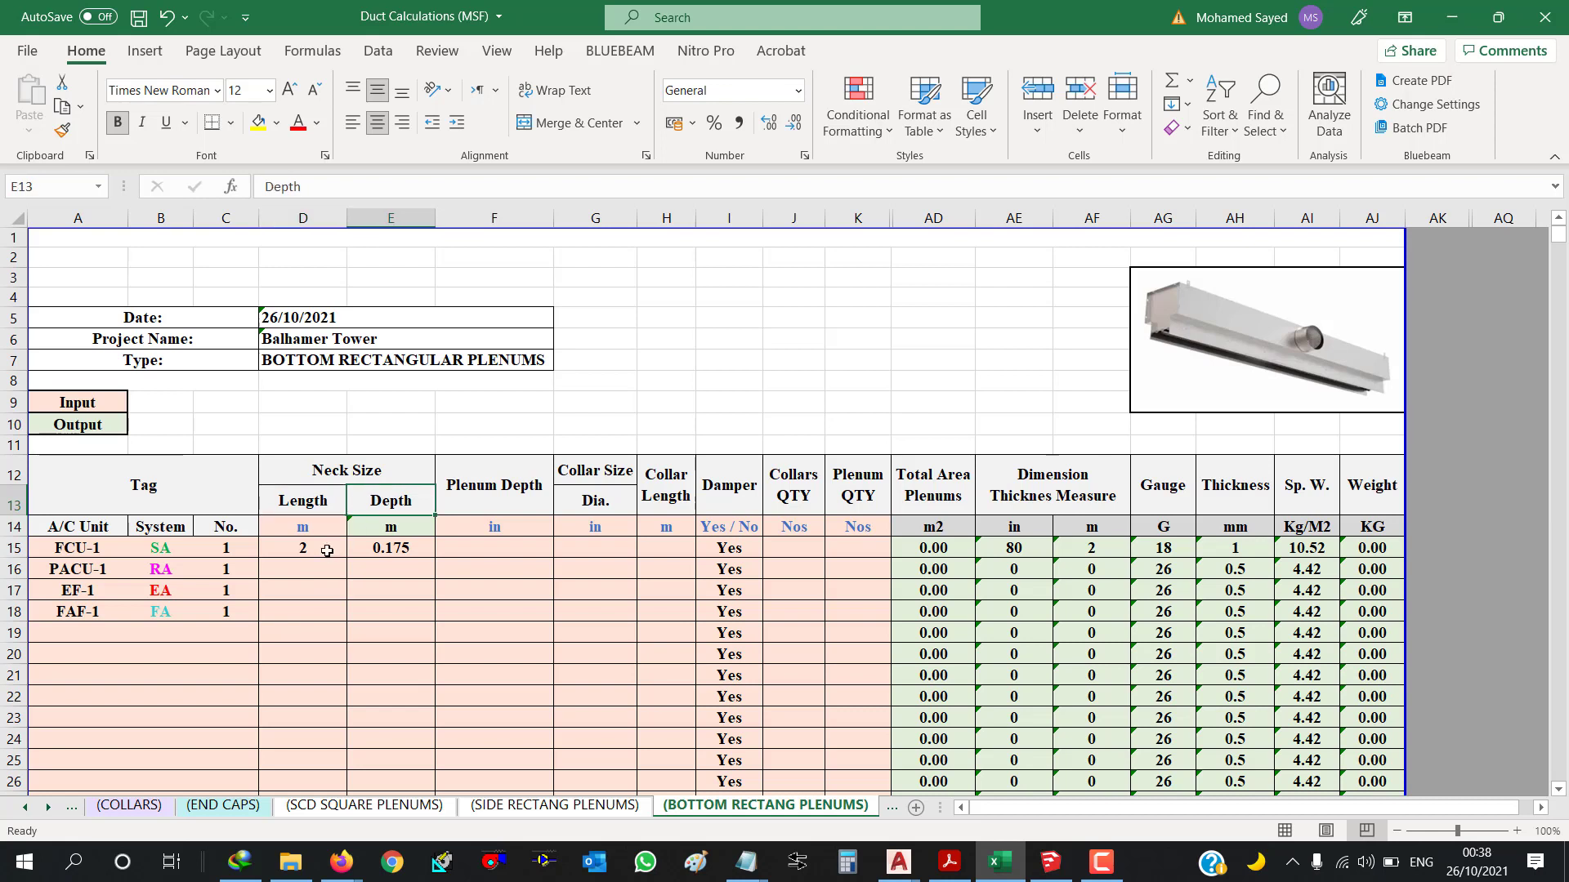
pyautogui.click(327, 551)
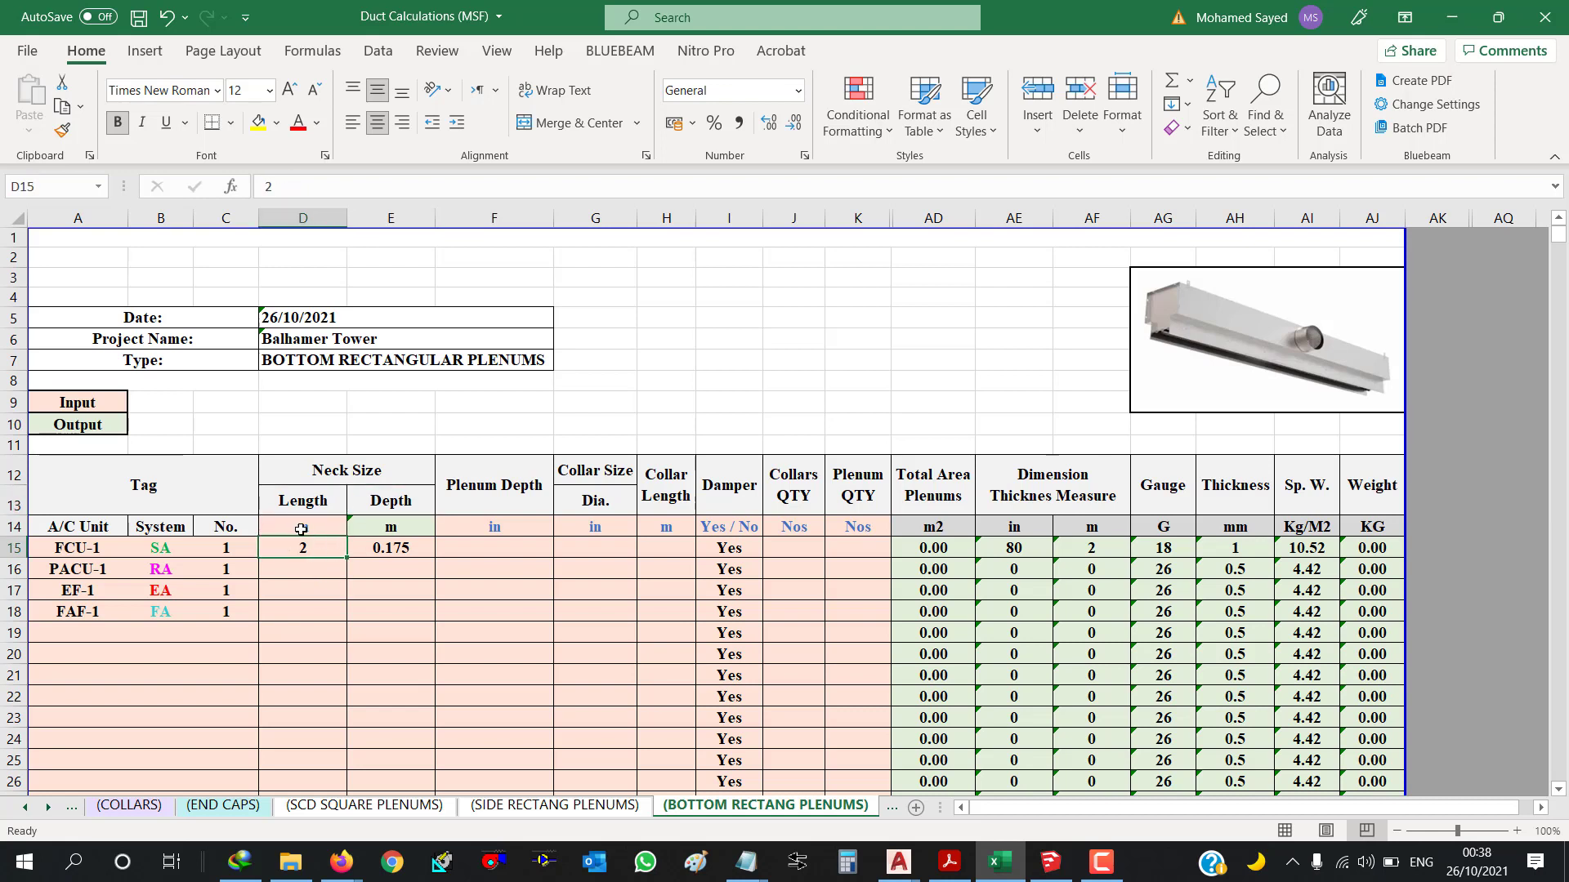
pyautogui.click(383, 548)
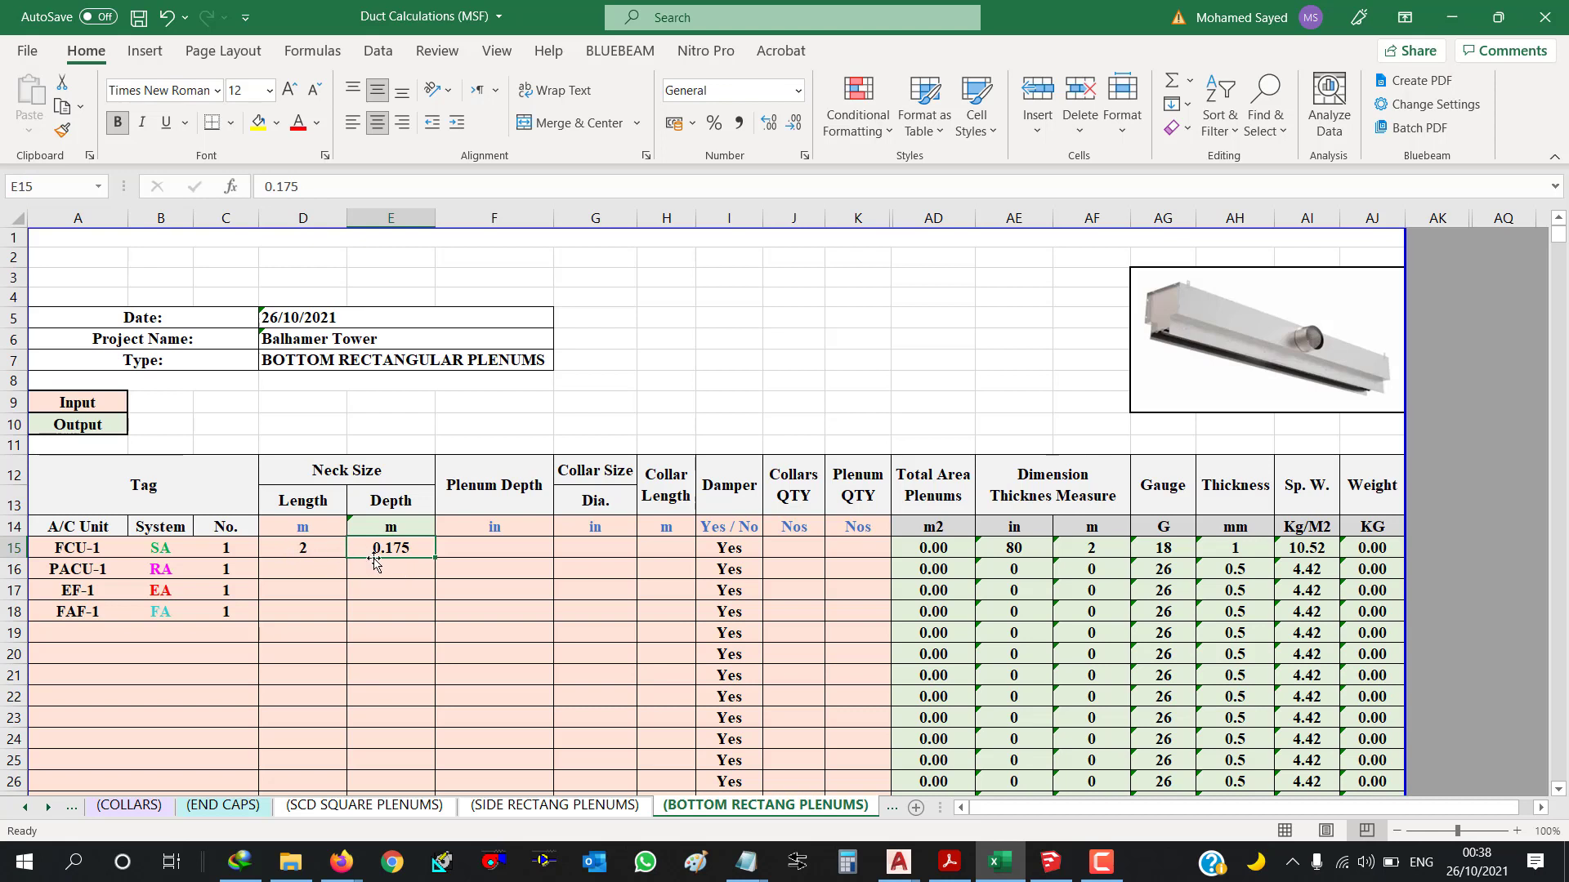
# Review FCU-1's Plenum Depth cell and neck values, then minimize the workbook
pyautogui.click(445, 547)
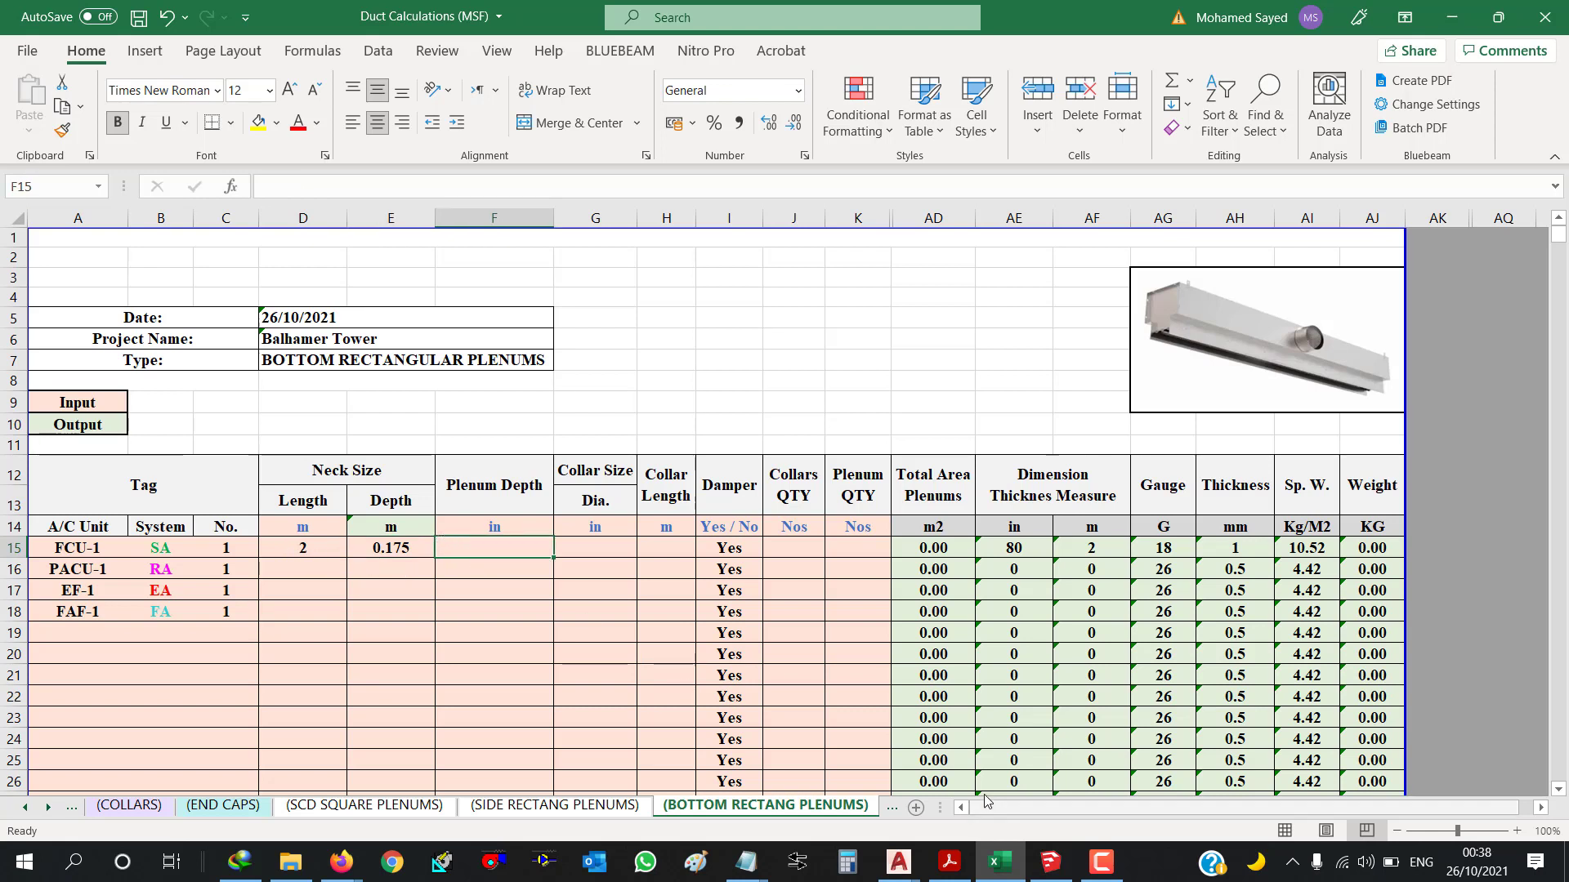
pyautogui.click(326, 542)
pyautogui.click(417, 554)
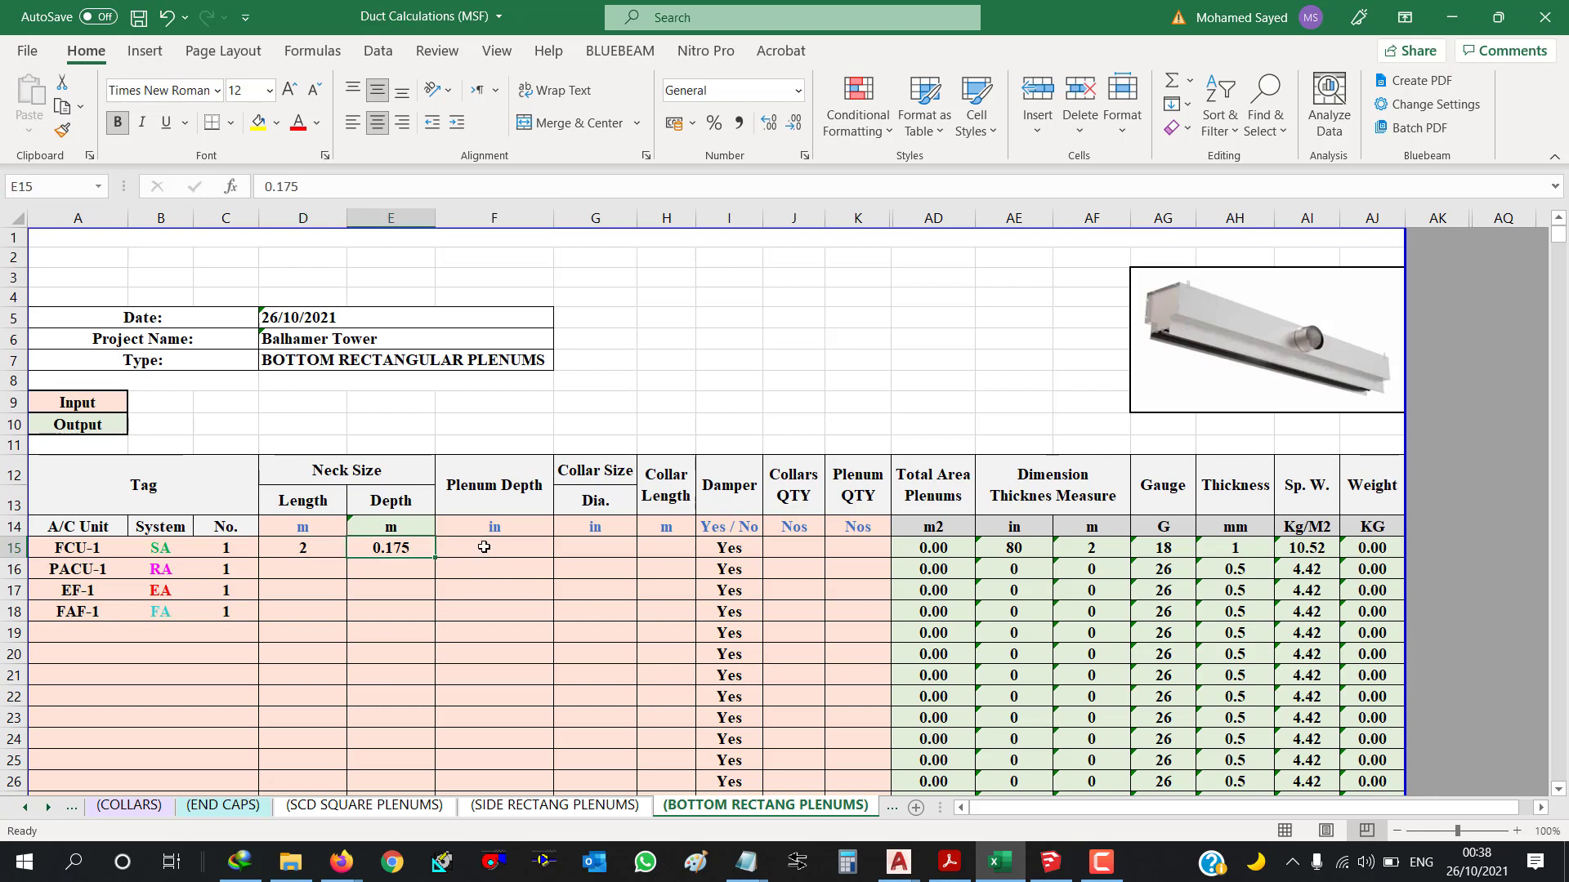
pyautogui.click(484, 548)
pyautogui.moveTo(998, 861)
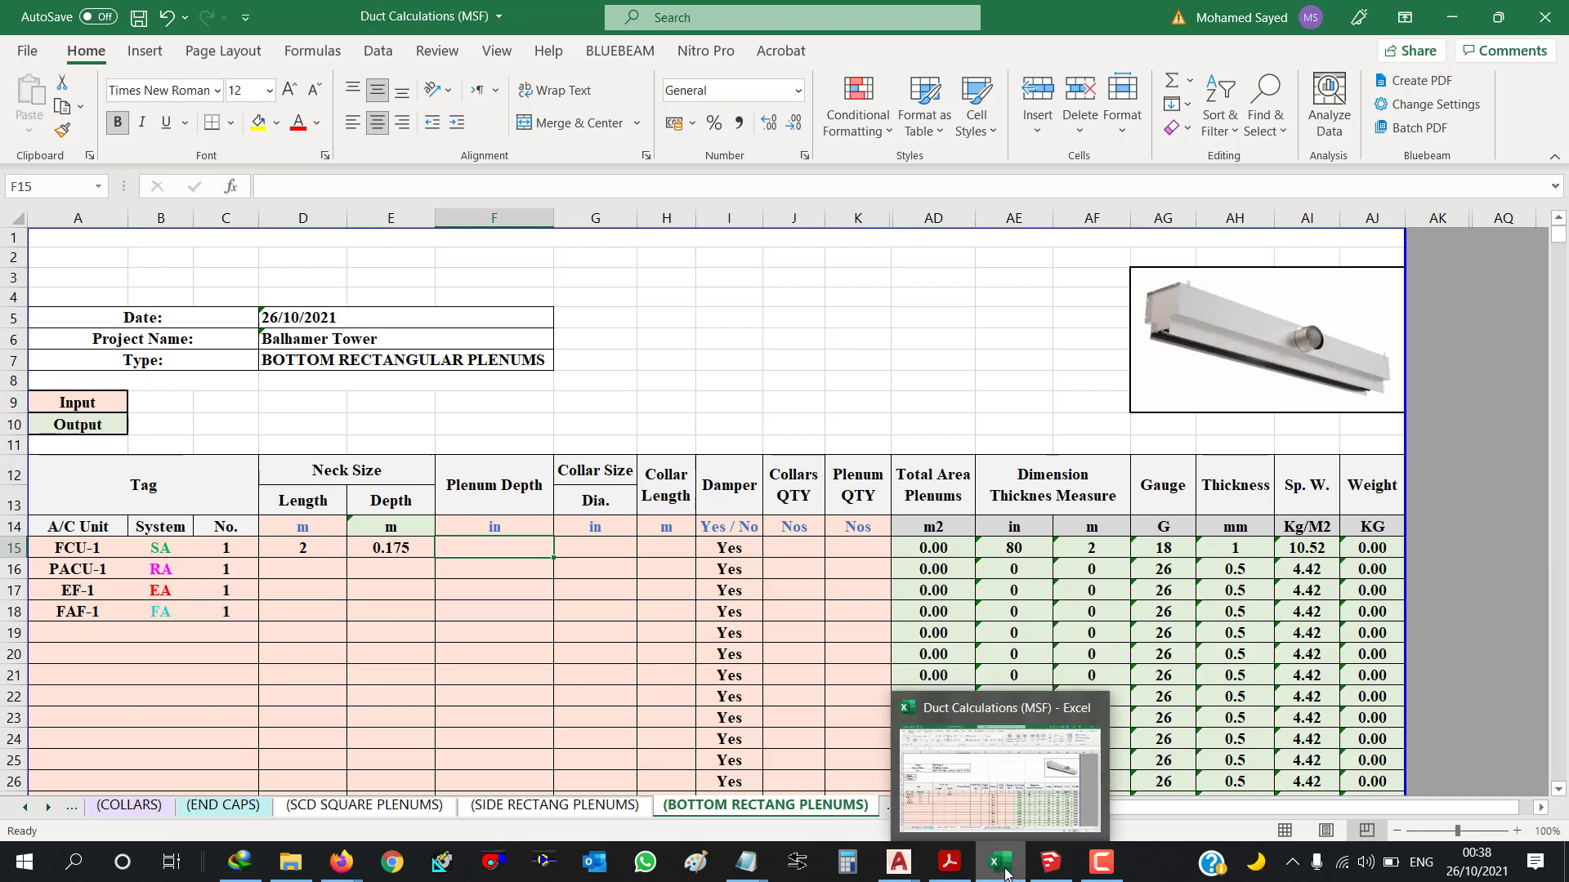
pyautogui.click(1001, 863)
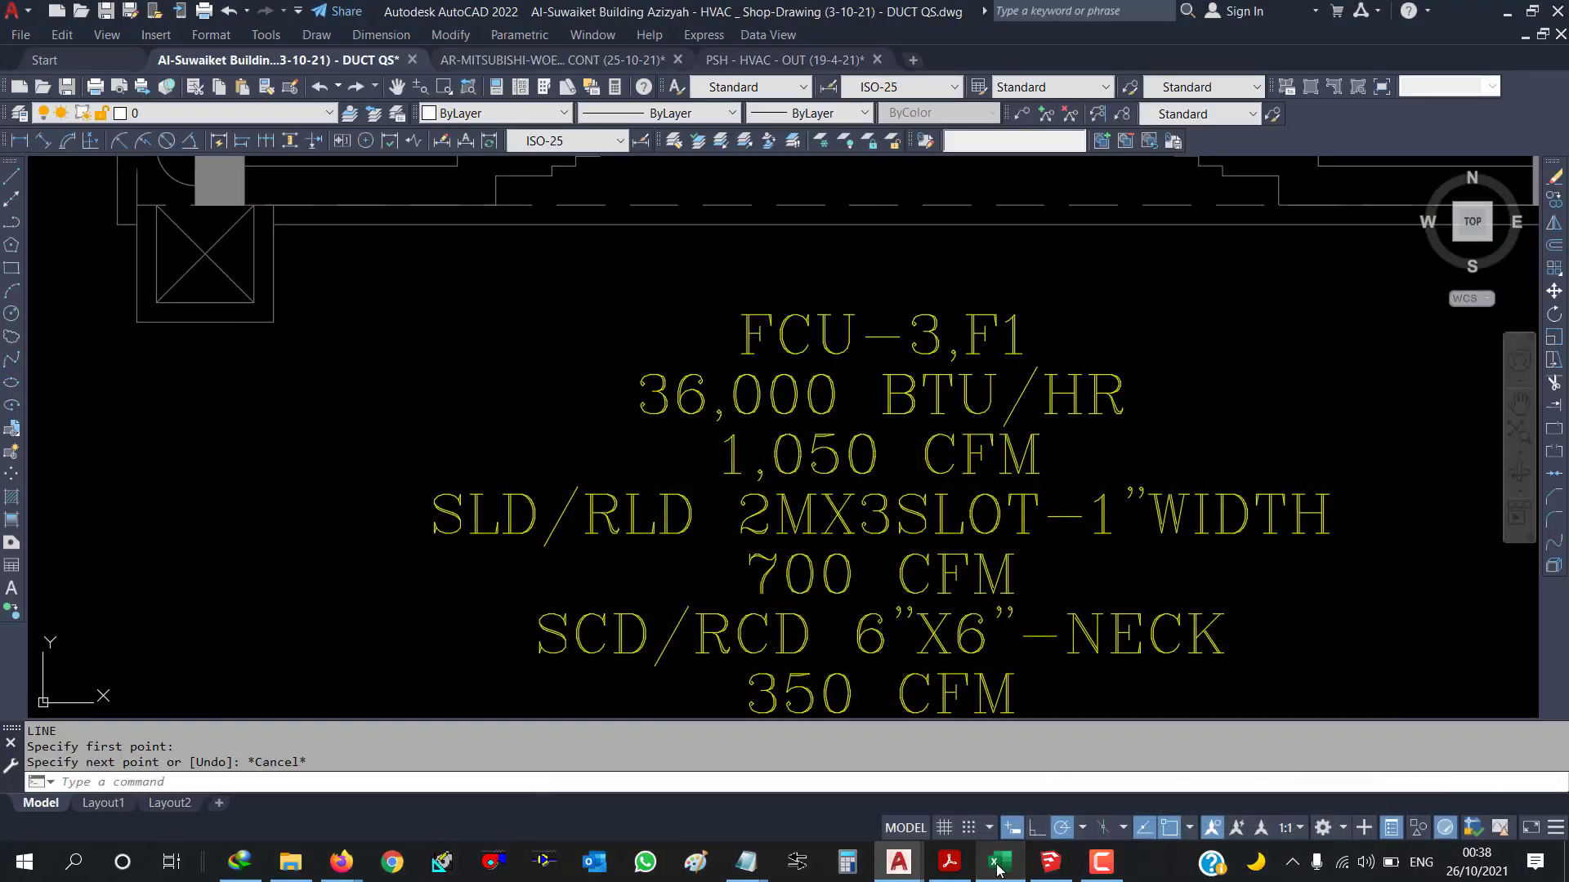
# Zoom and orbit the SketchUp plenum models to view the FCU plenum from below and the side
pyautogui.click(1051, 862)
pyautogui.scroll(-5, 958, 680)
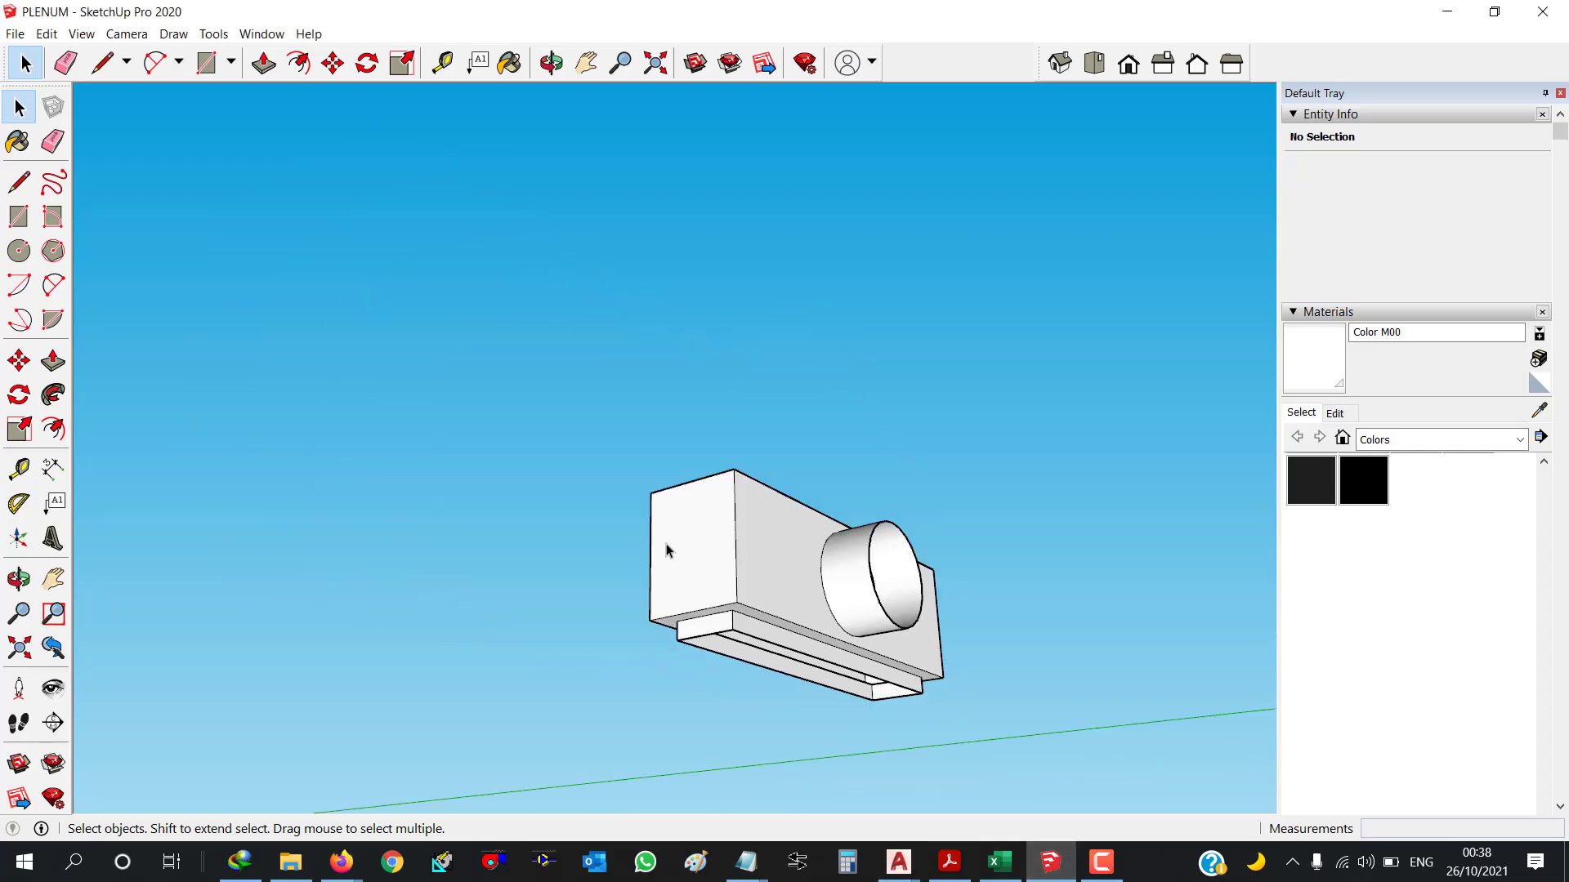
pyautogui.scroll(-4, 784, 494)
pyautogui.scroll(-3, 619, 656)
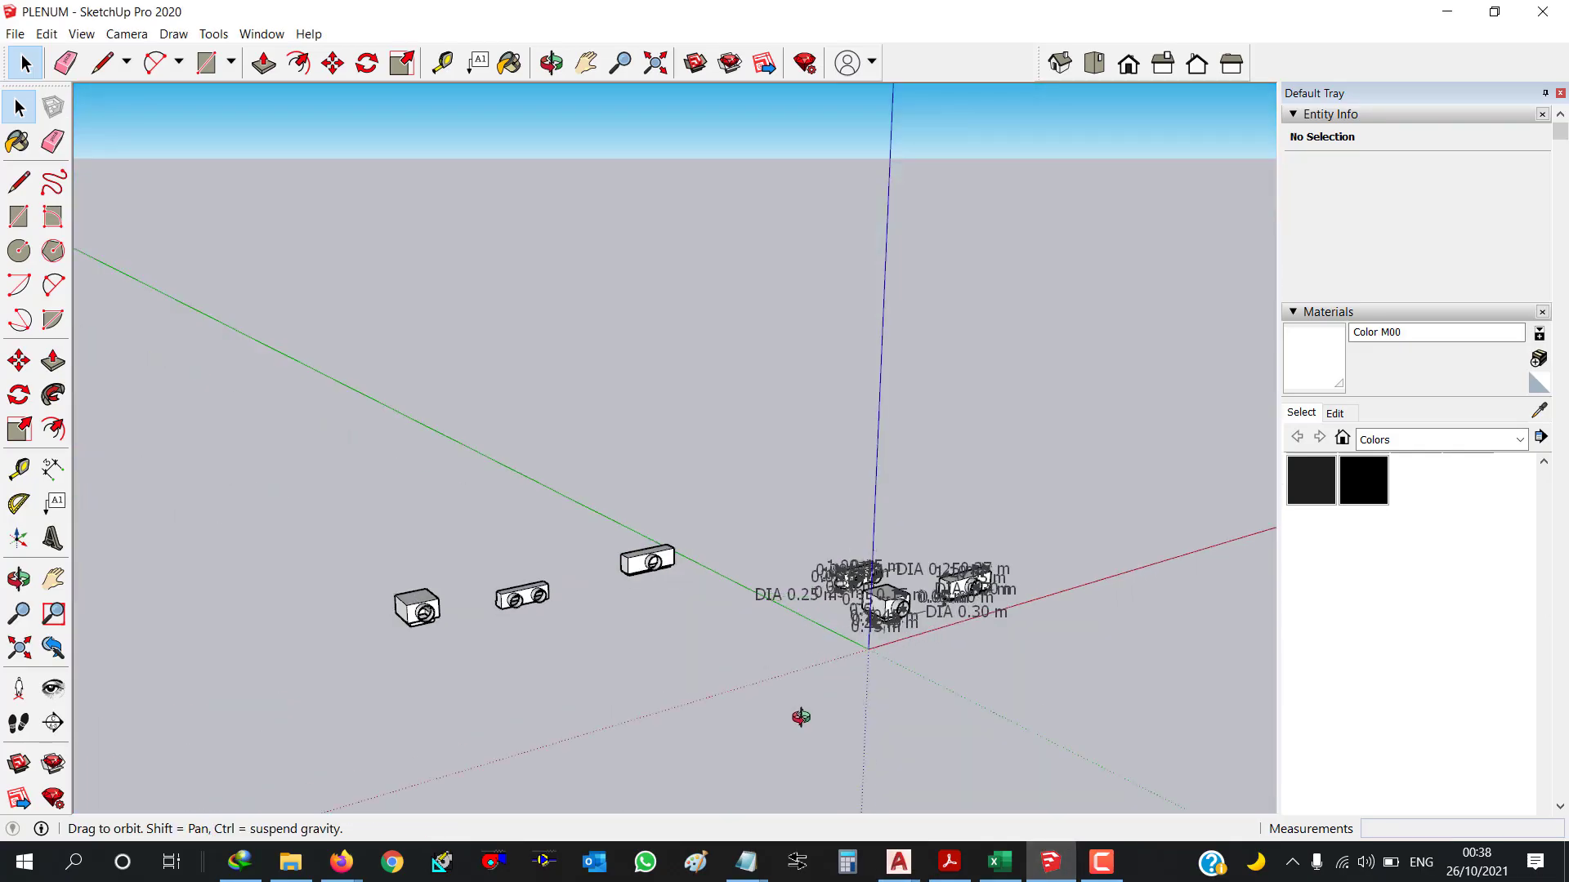
pyautogui.moveTo(543, 654); pyautogui.dragTo(1036, 572)
pyautogui.scroll(3, 899, 588)
pyautogui.scroll(3, 771, 683)
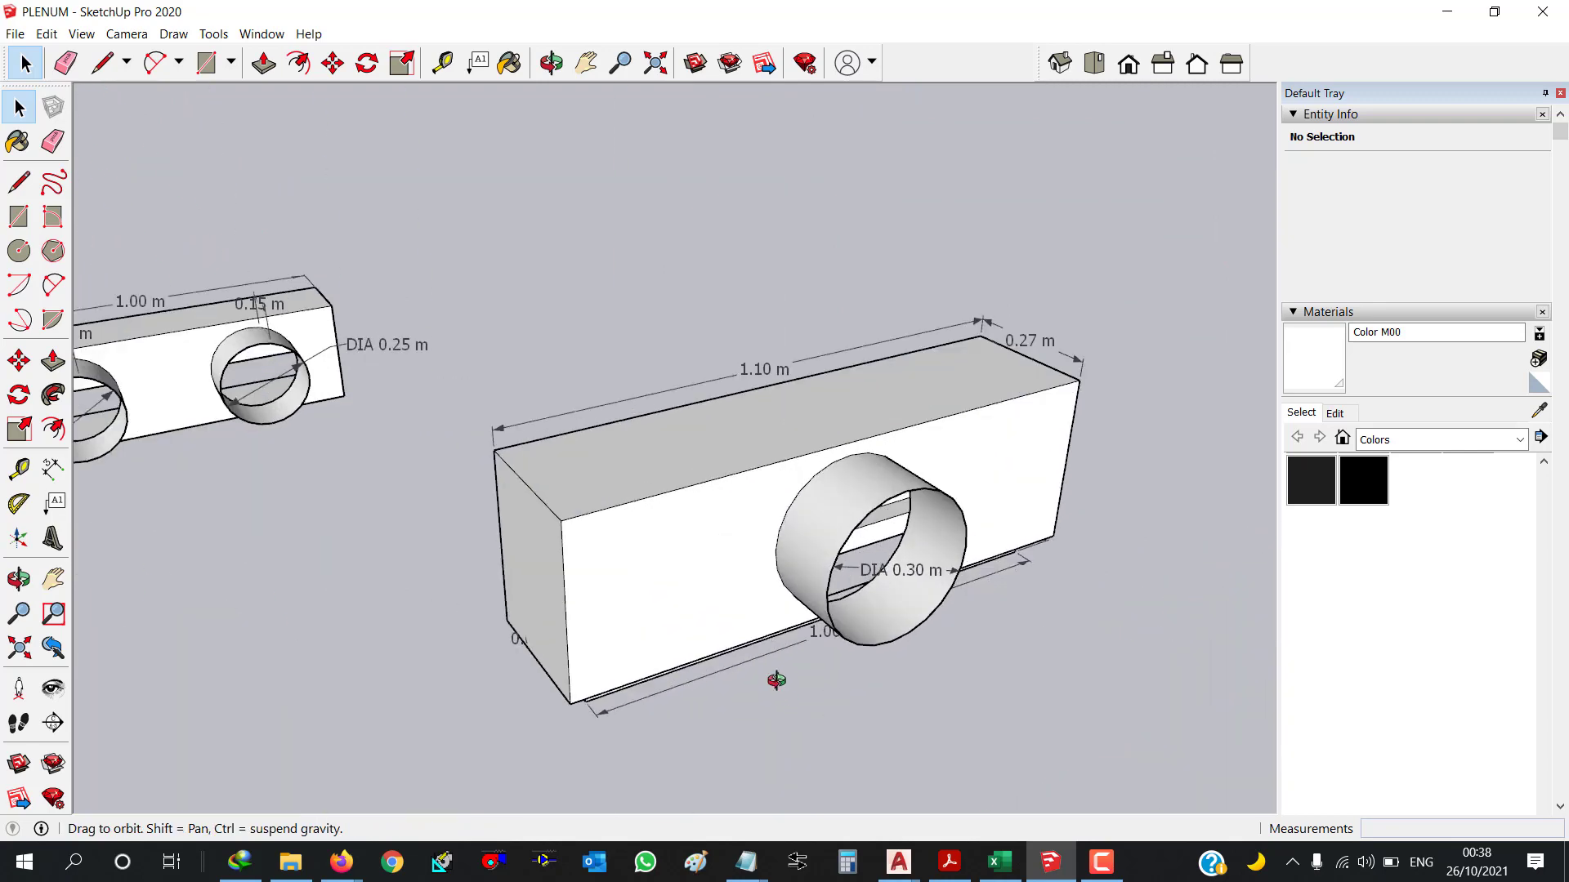
pyautogui.moveTo(771, 683); pyautogui.dragTo(842, 491)
pyautogui.scroll(3, 841, 459)
pyautogui.scroll(2, 841, 459)
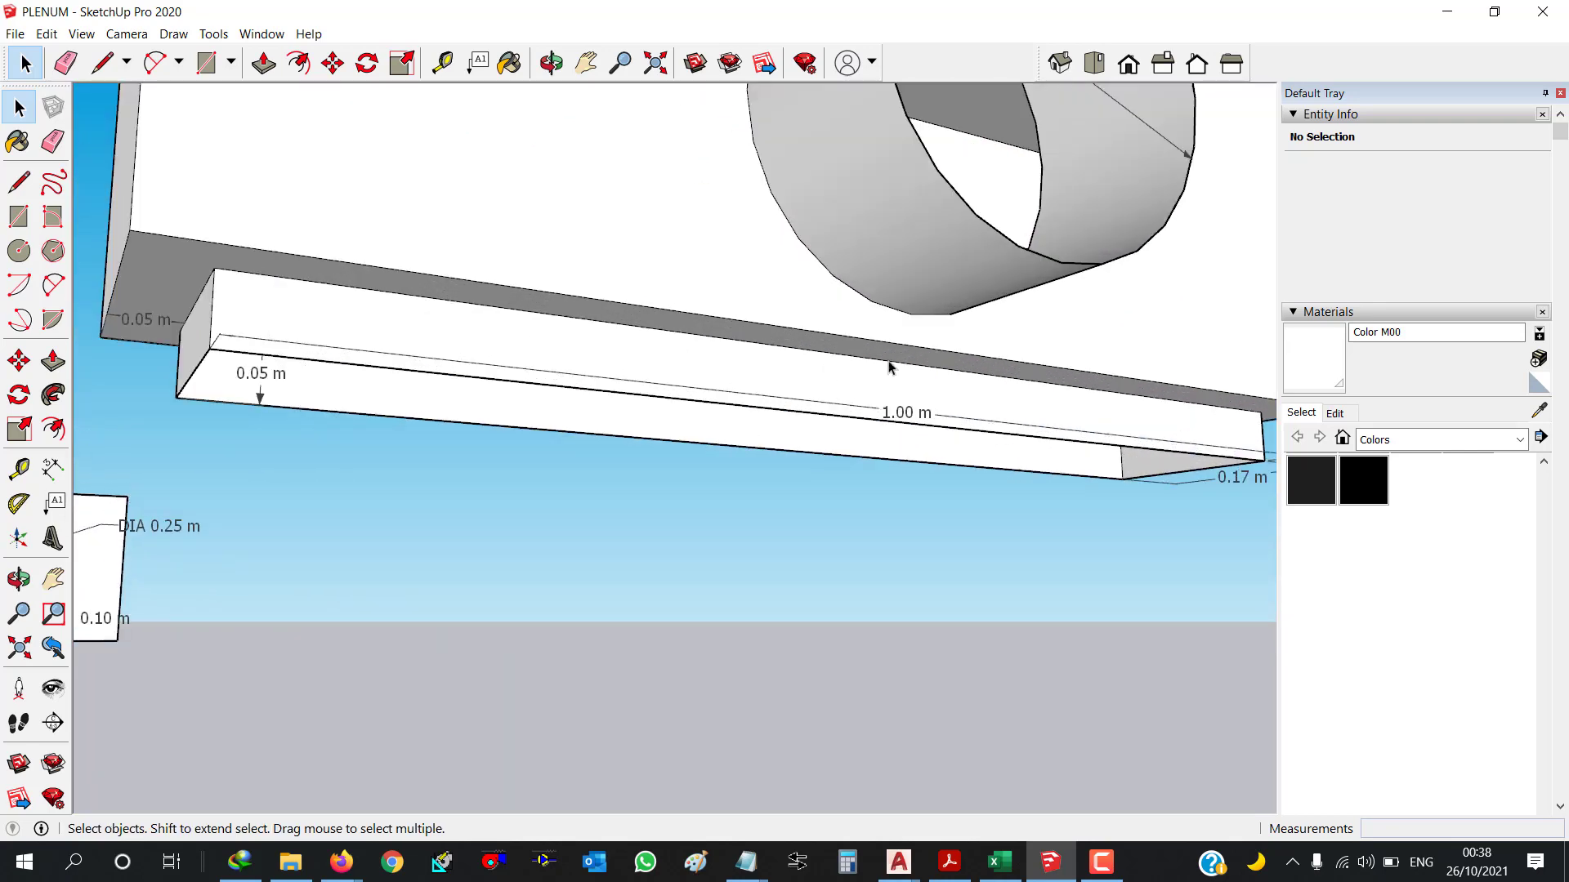
pyautogui.scroll(-2, 891, 368)
pyautogui.scroll(2, 616, 568)
pyautogui.moveTo(617, 567); pyautogui.dragTo(669, 713)
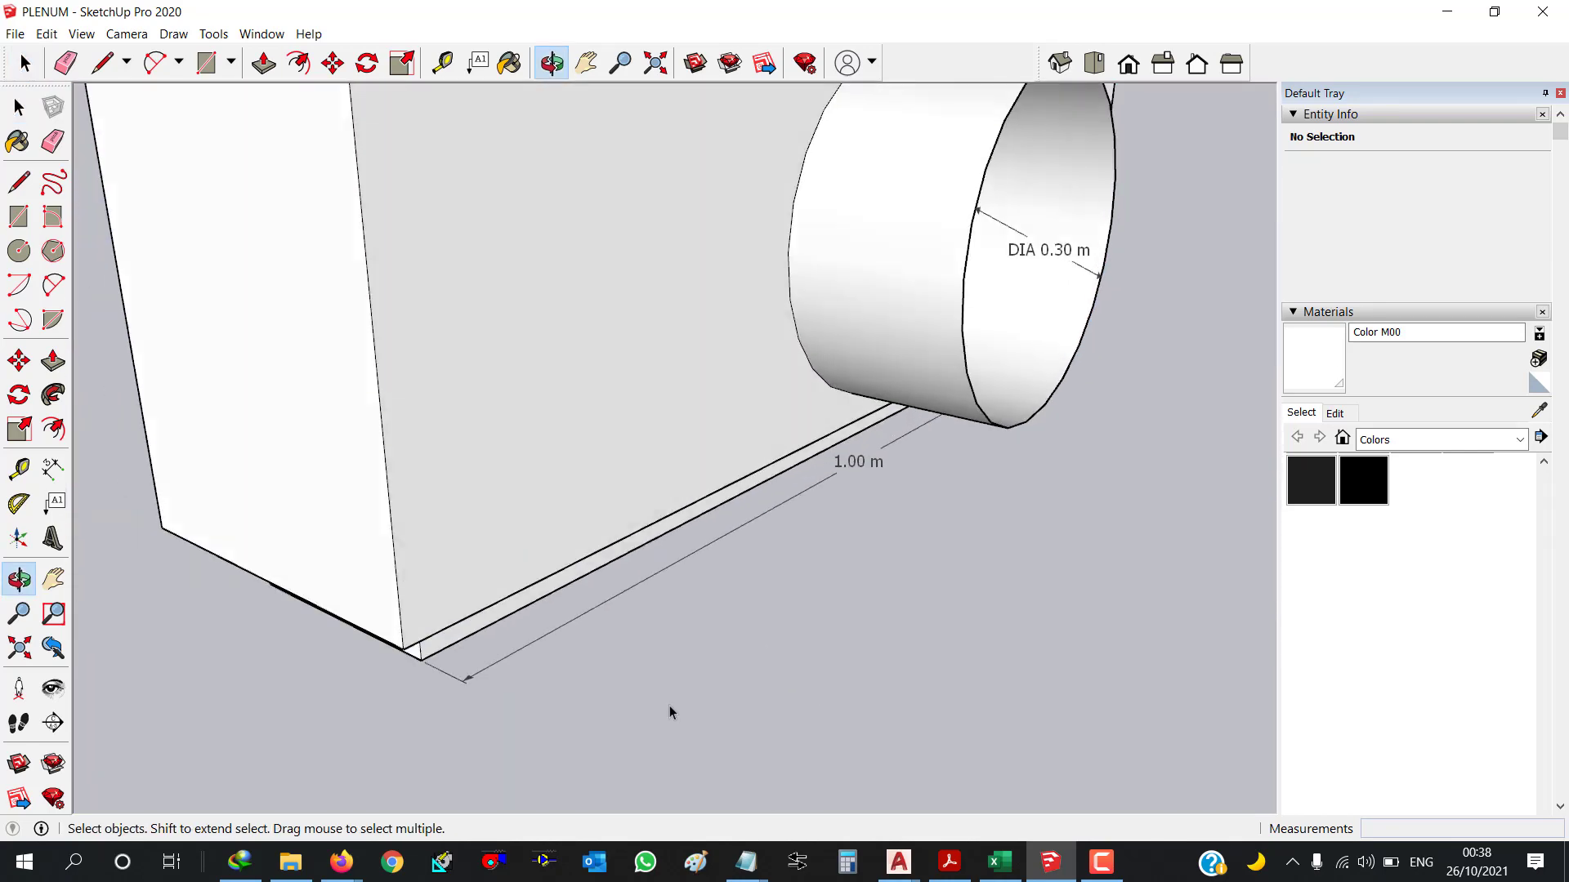
pyautogui.scroll(-4, 670, 713)
pyautogui.scroll(-1, 555, 581)
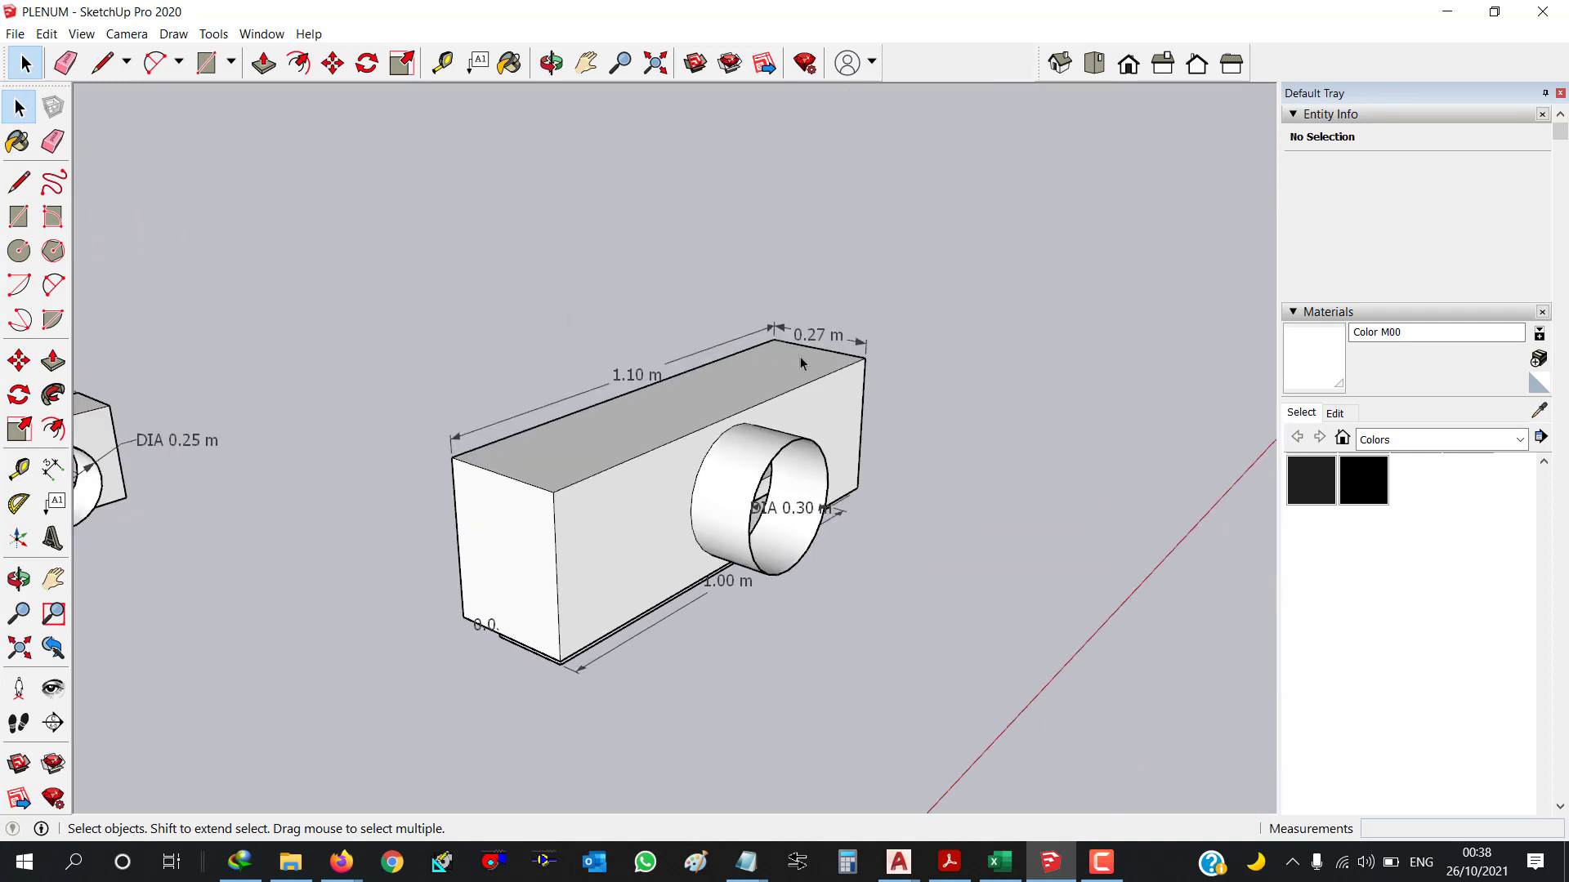
# Read the plenum's 0.35 m vertical edge, then select FCU-1's Plenum Depth cell in Excel
pyautogui.click(557, 614)
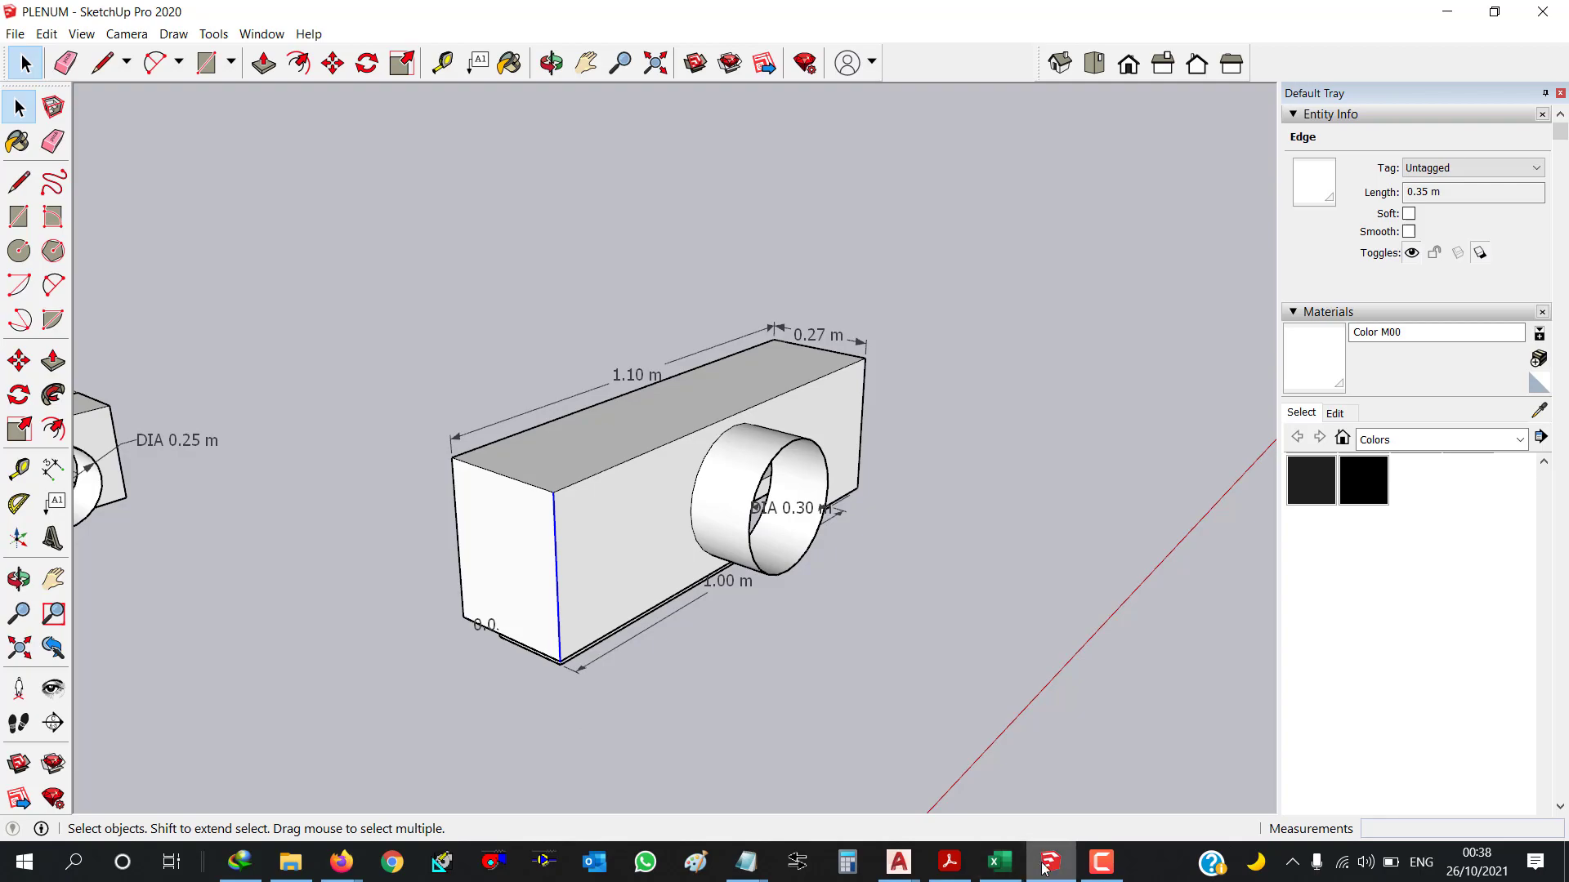
pyautogui.hotkey('alt', 'Tab')
pyautogui.click(1005, 871)
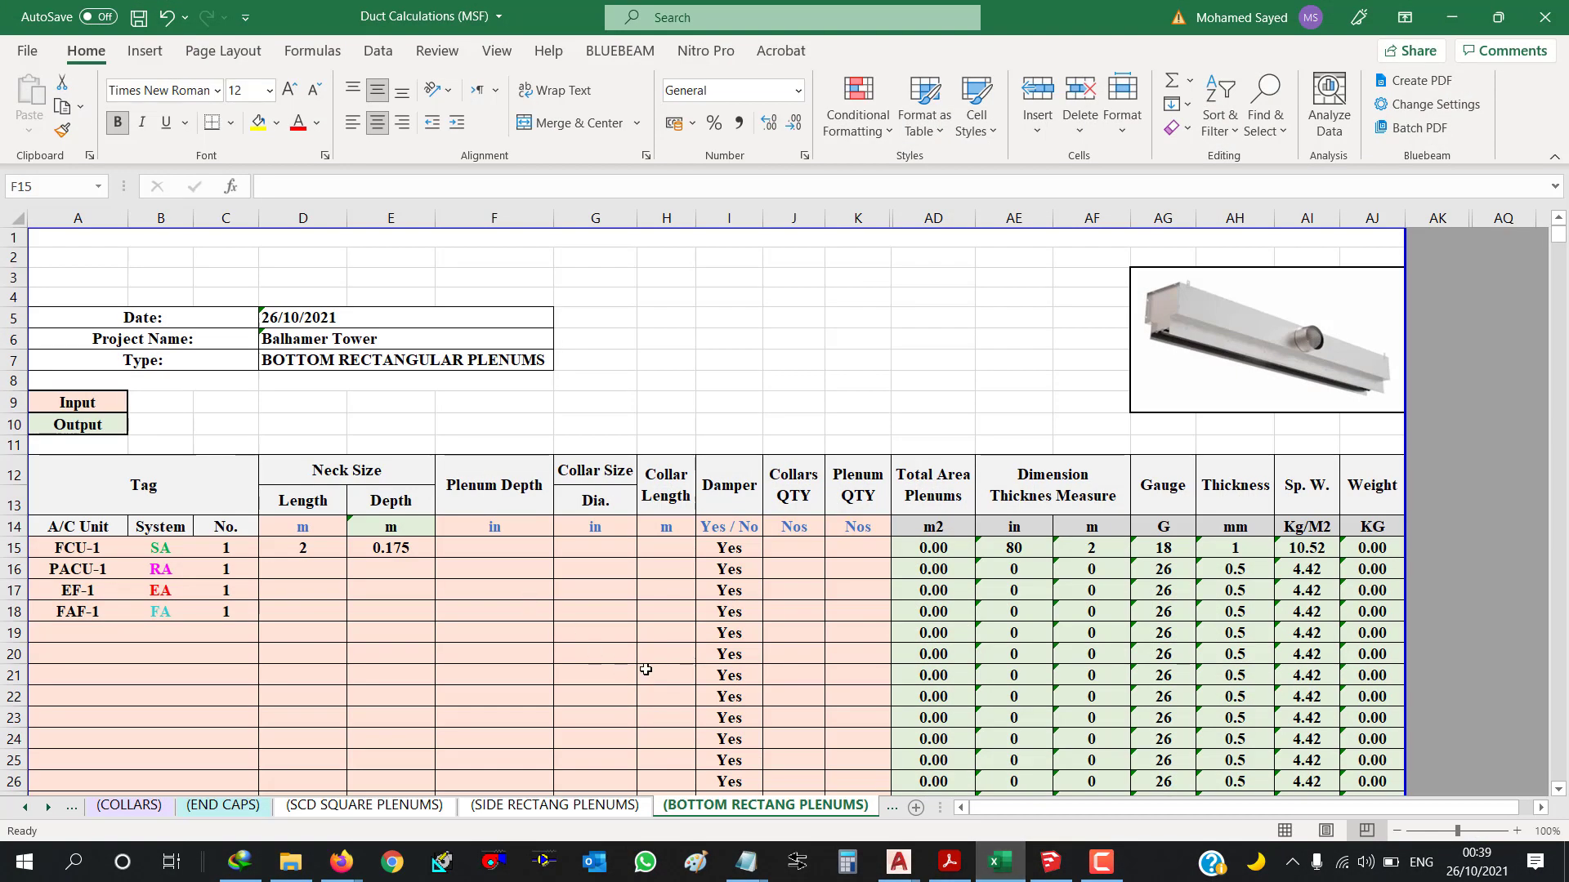
pyautogui.click(508, 551)
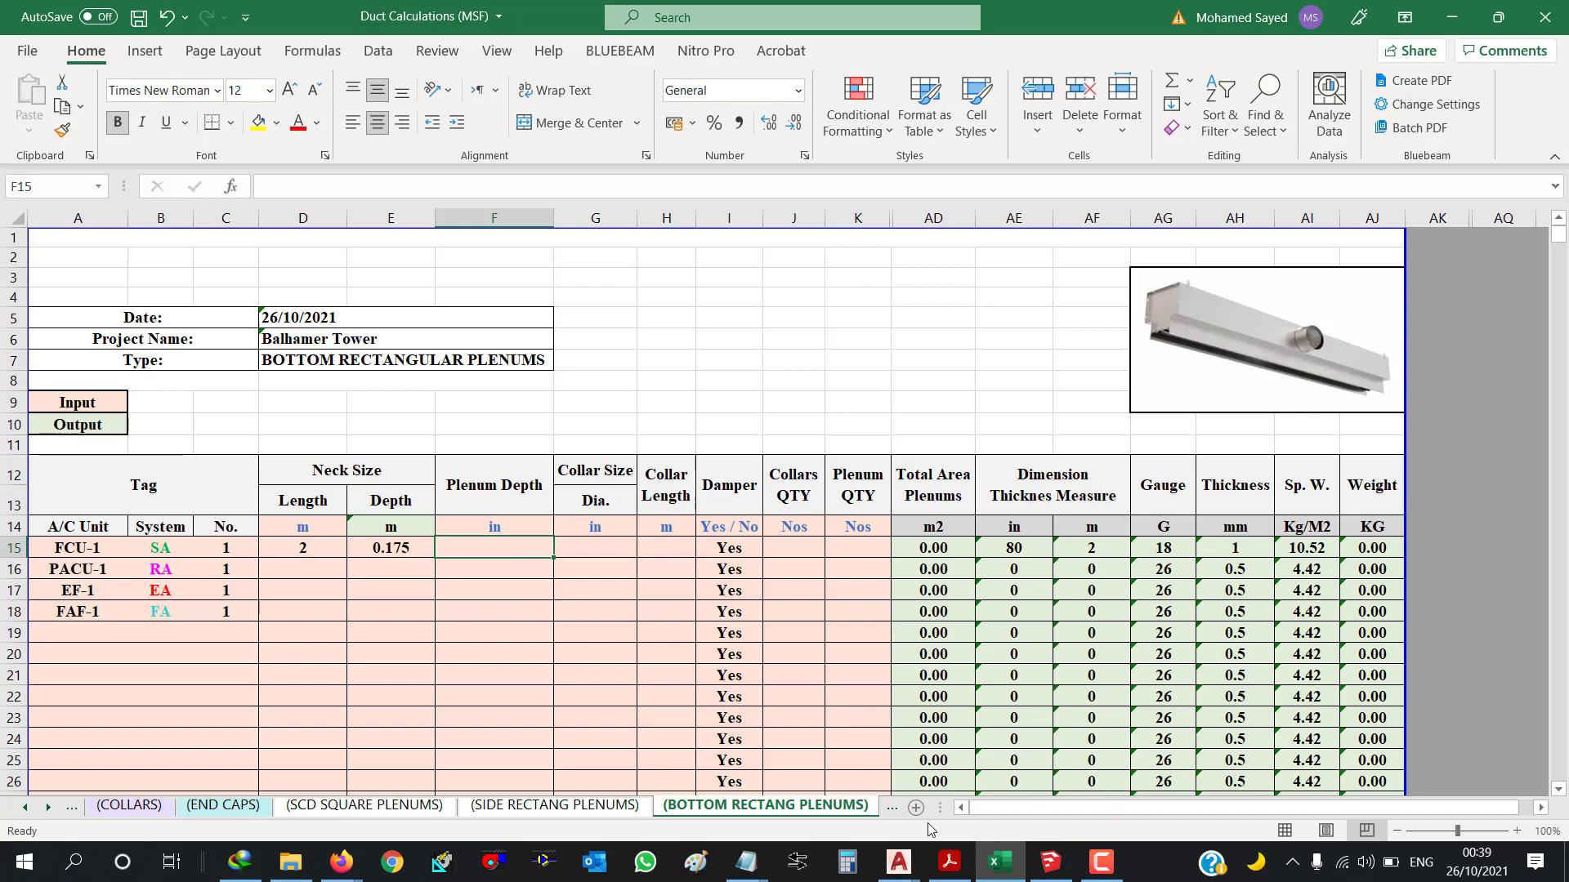
# Recheck the SketchUp plenum model and return to the BOTTOM RECTANG PLENUMS sheet
pyautogui.click(1050, 862)
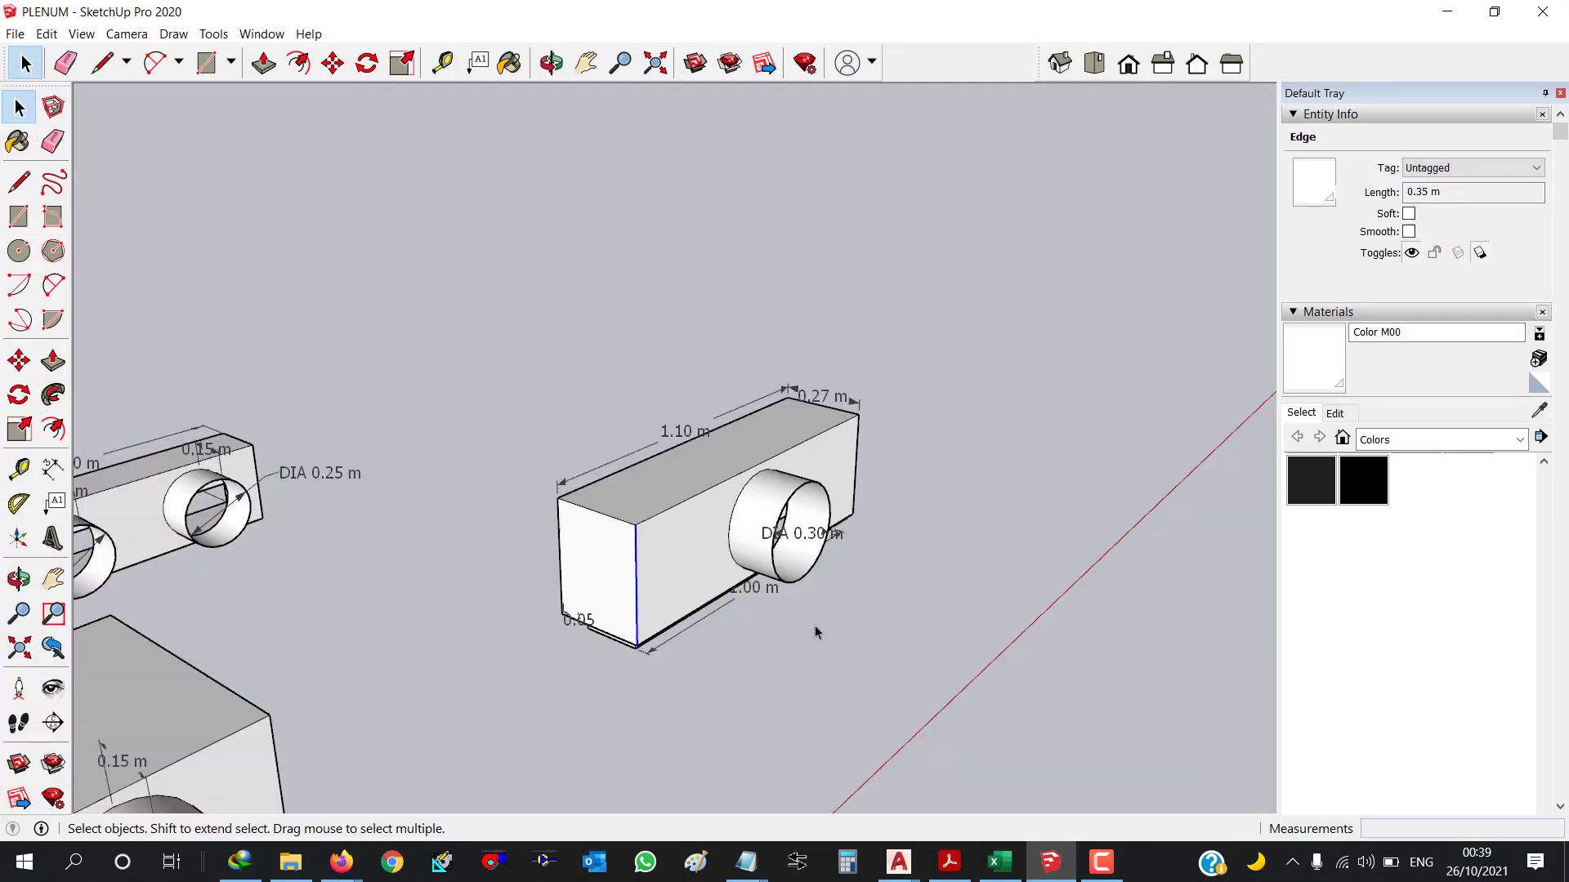
pyautogui.scroll(2, 816, 627)
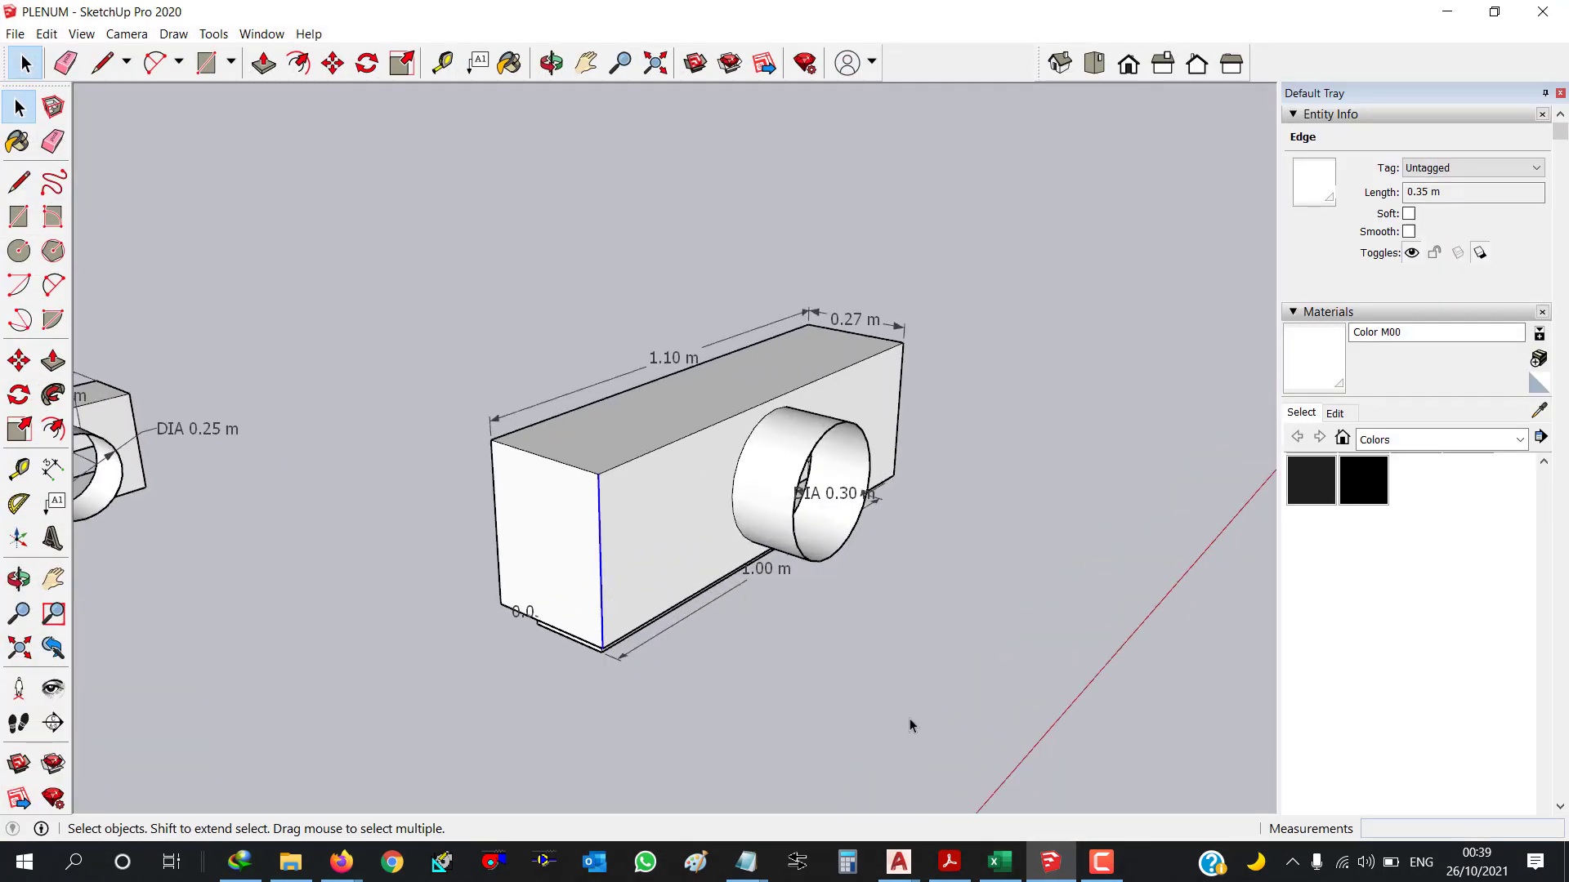
pyautogui.click(999, 862)
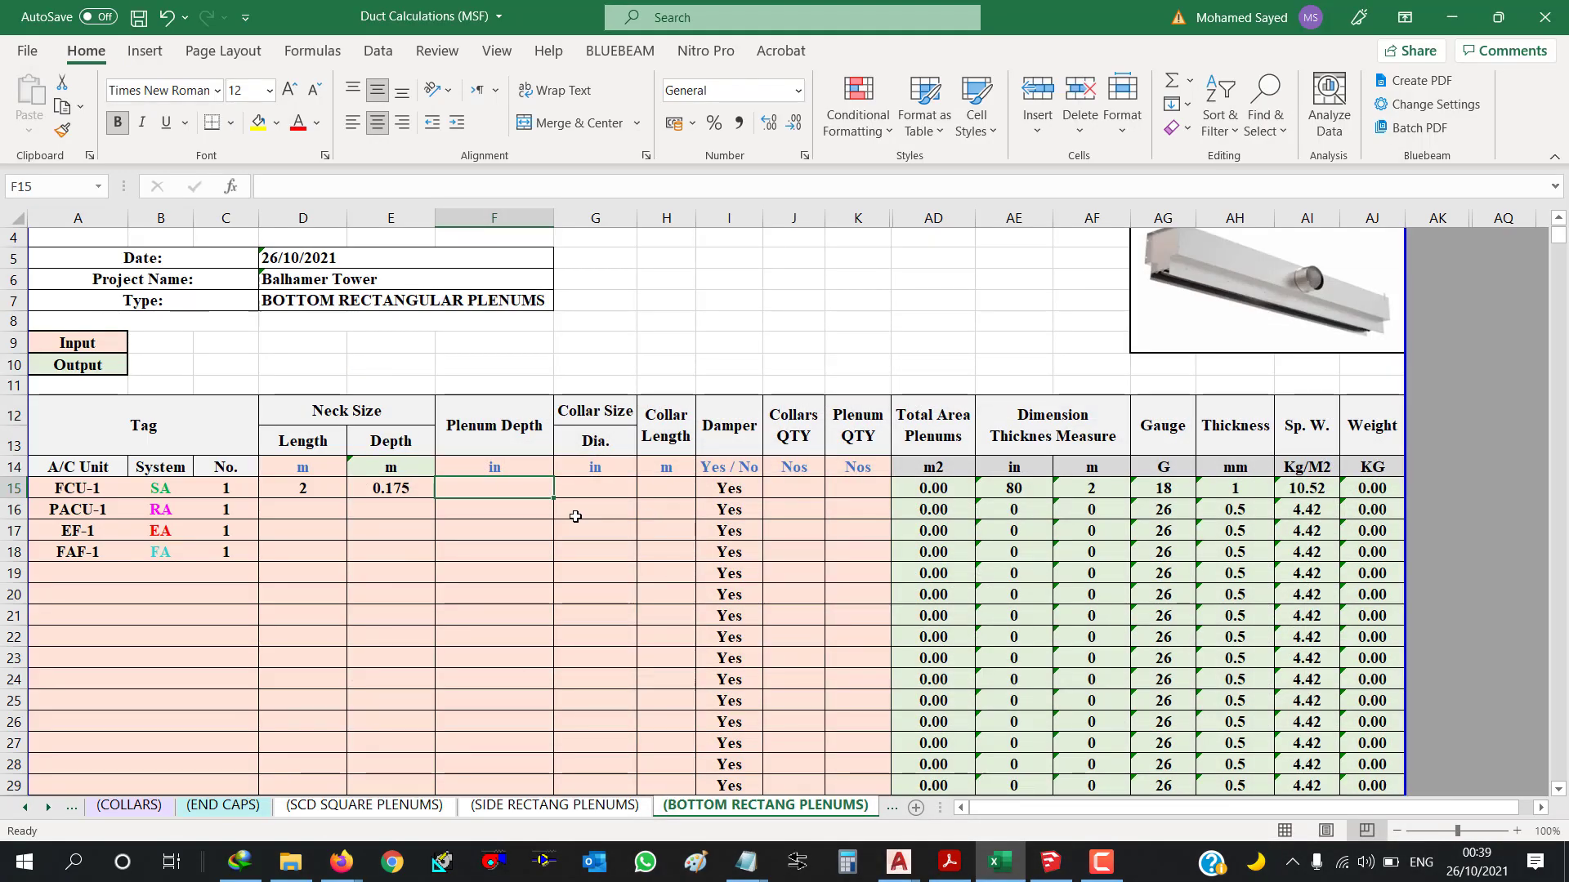
# Enter FCU-1's .35 plenum depth in F15 and select the SketchUp collar circle to read its size
pyautogui.write('.35')
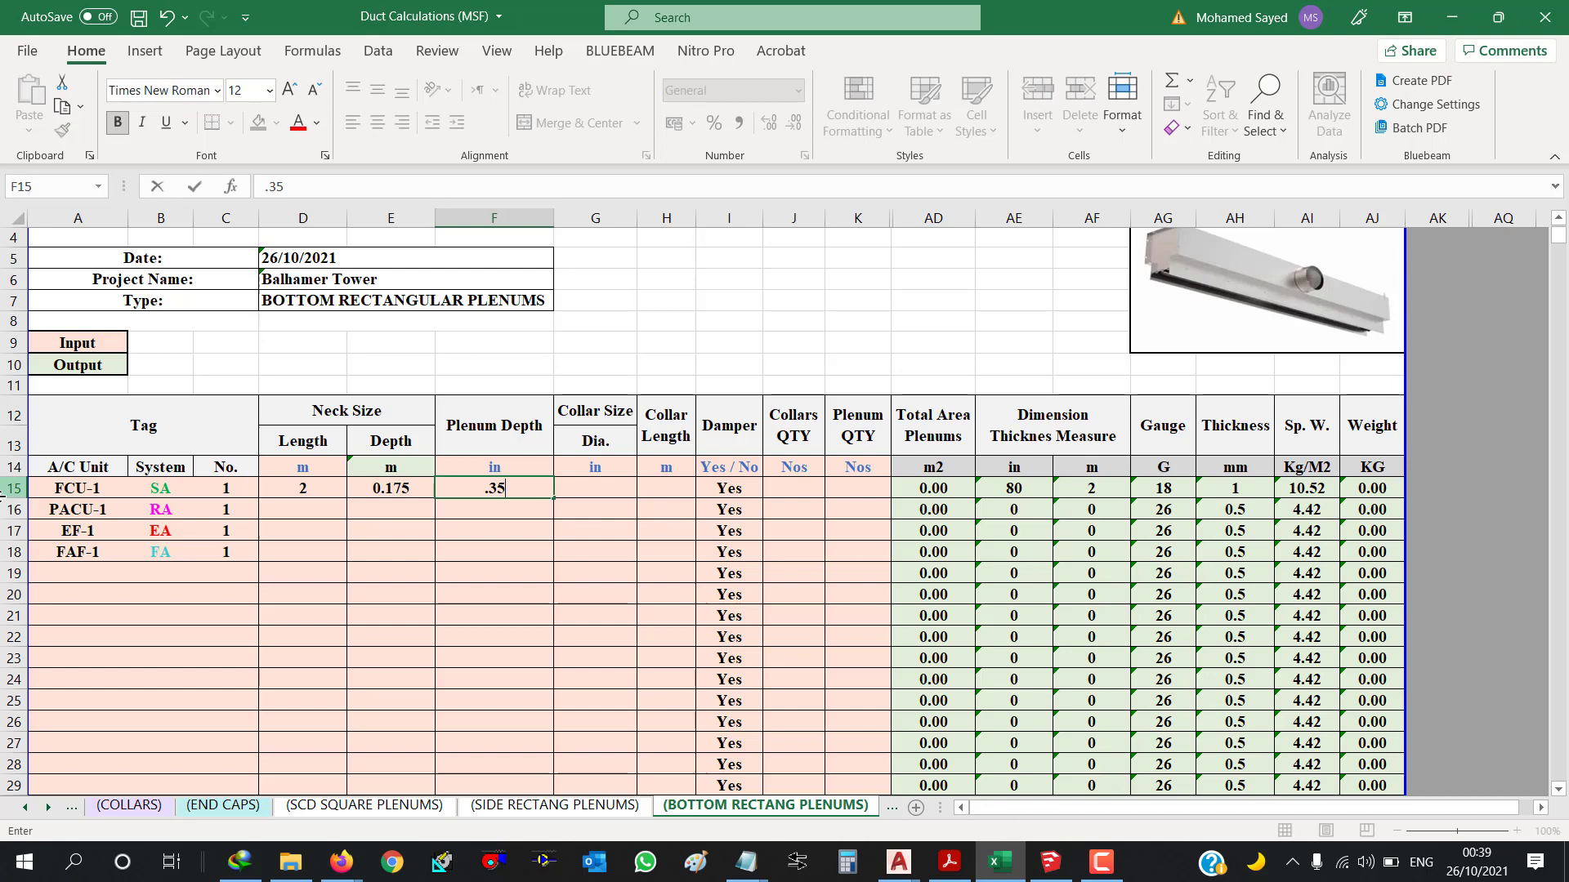
pyautogui.press('Tab')
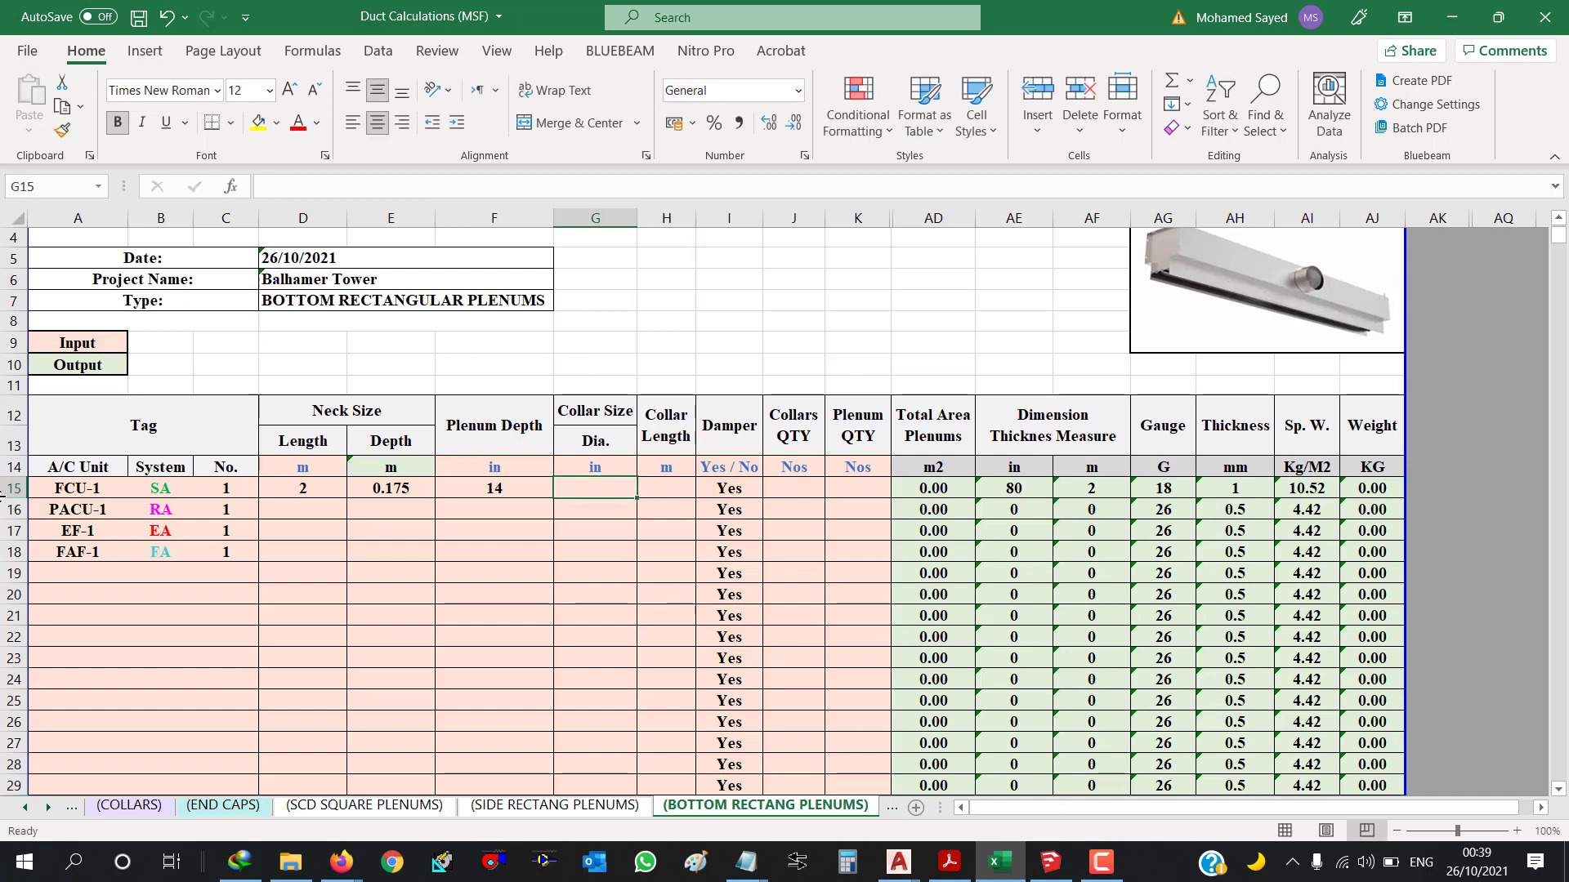
pyautogui.click(1050, 862)
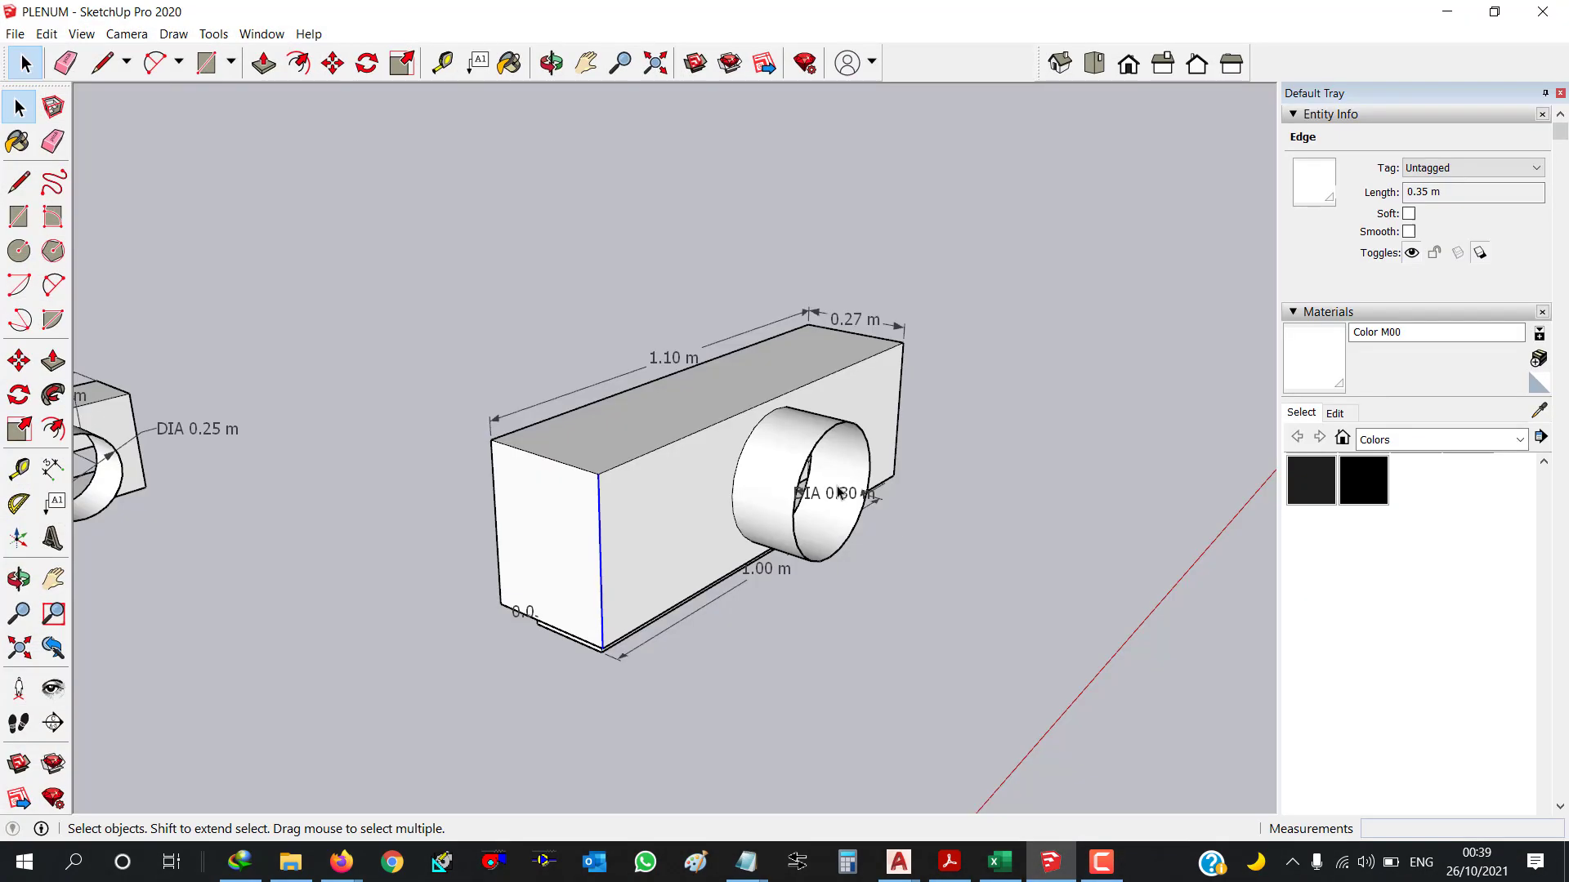
pyautogui.scroll(3, 864, 577)
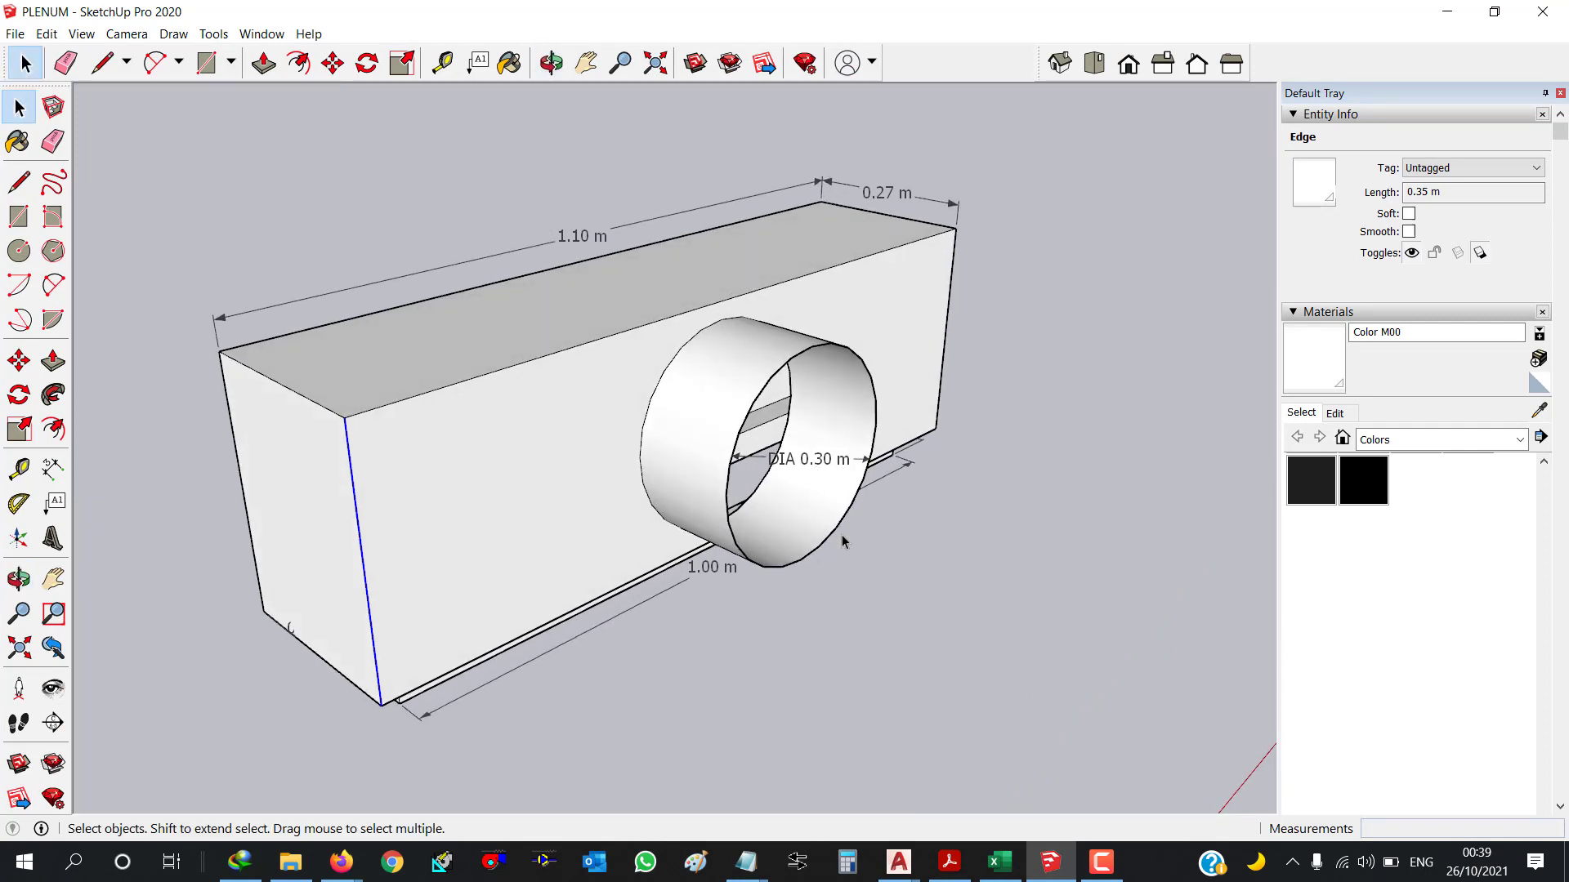
pyautogui.click(834, 537)
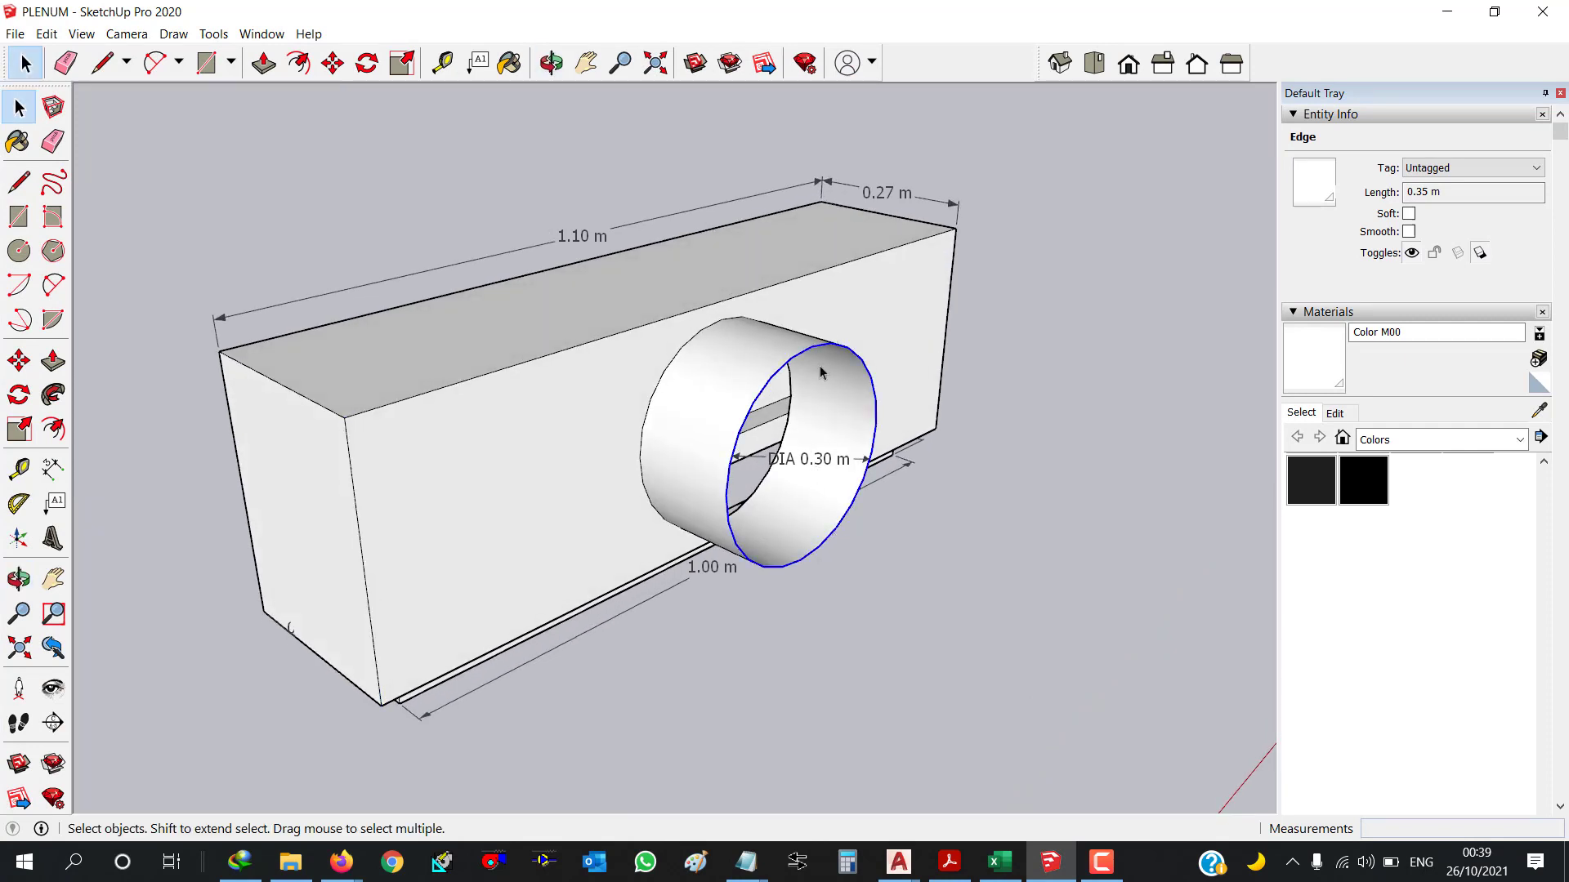
# Enter a 12 in collar diameter in G15 and confirm the 14 in plenum depth
pyautogui.click(998, 862)
pyautogui.write('12')
pyautogui.press('Return')
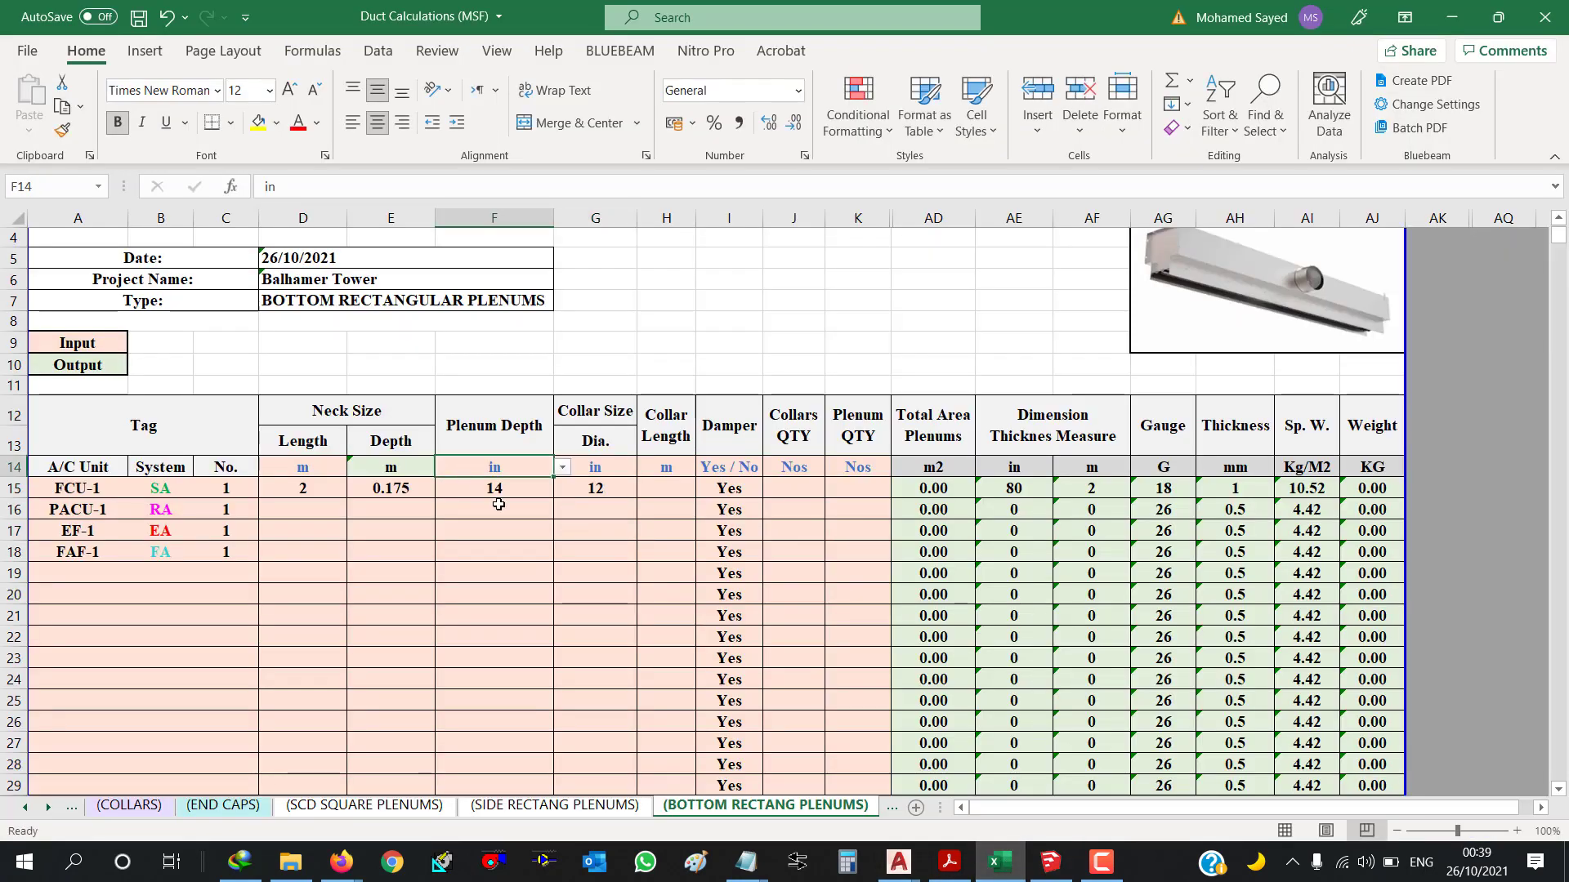
pyautogui.click(494, 489)
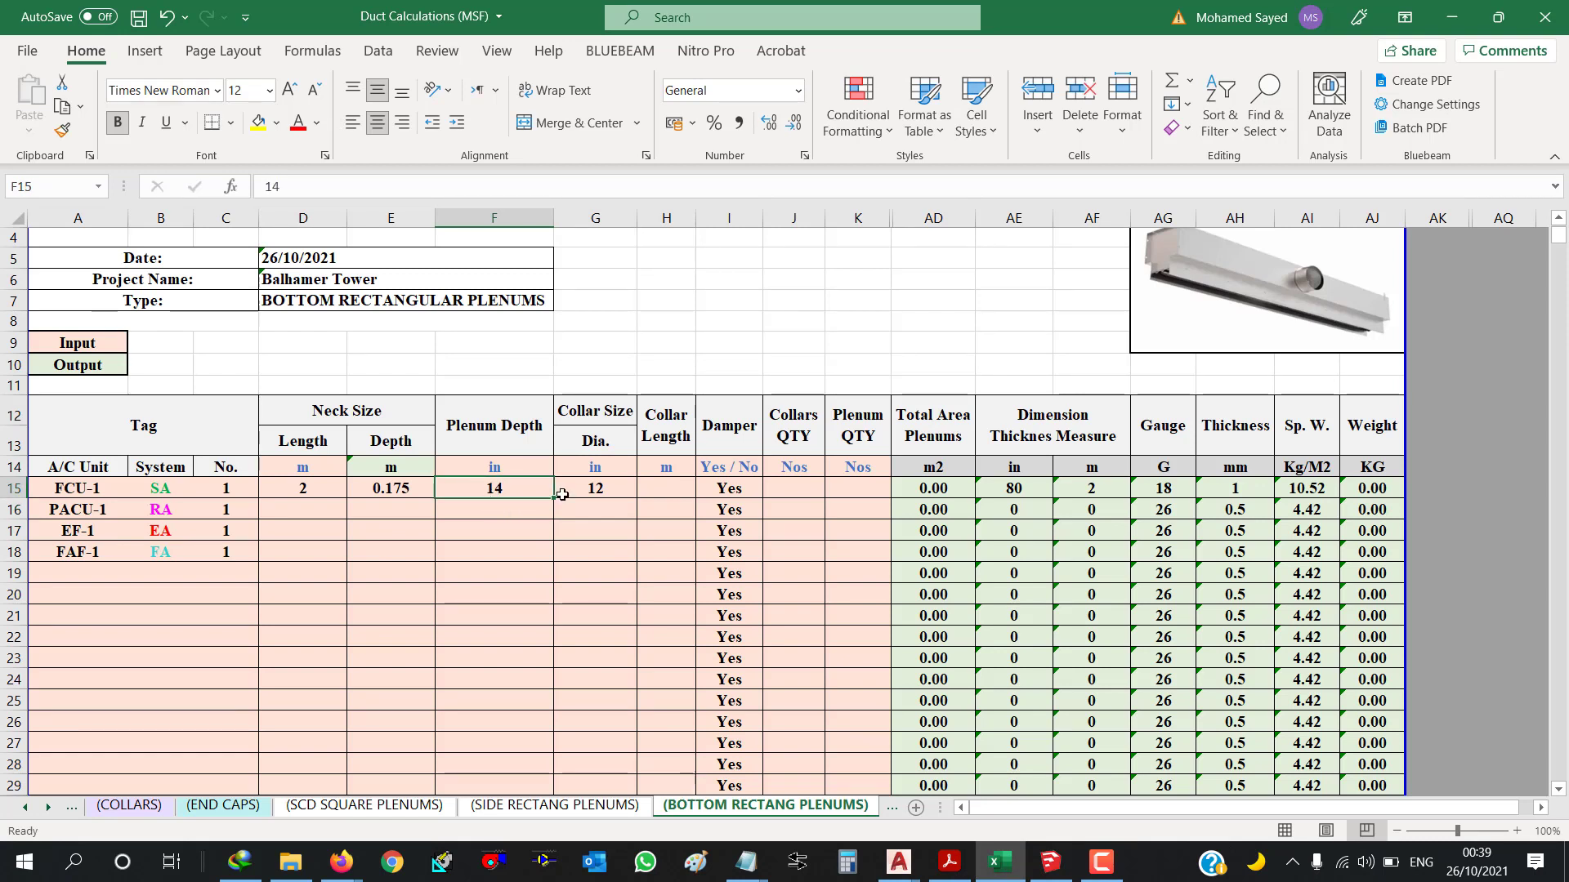
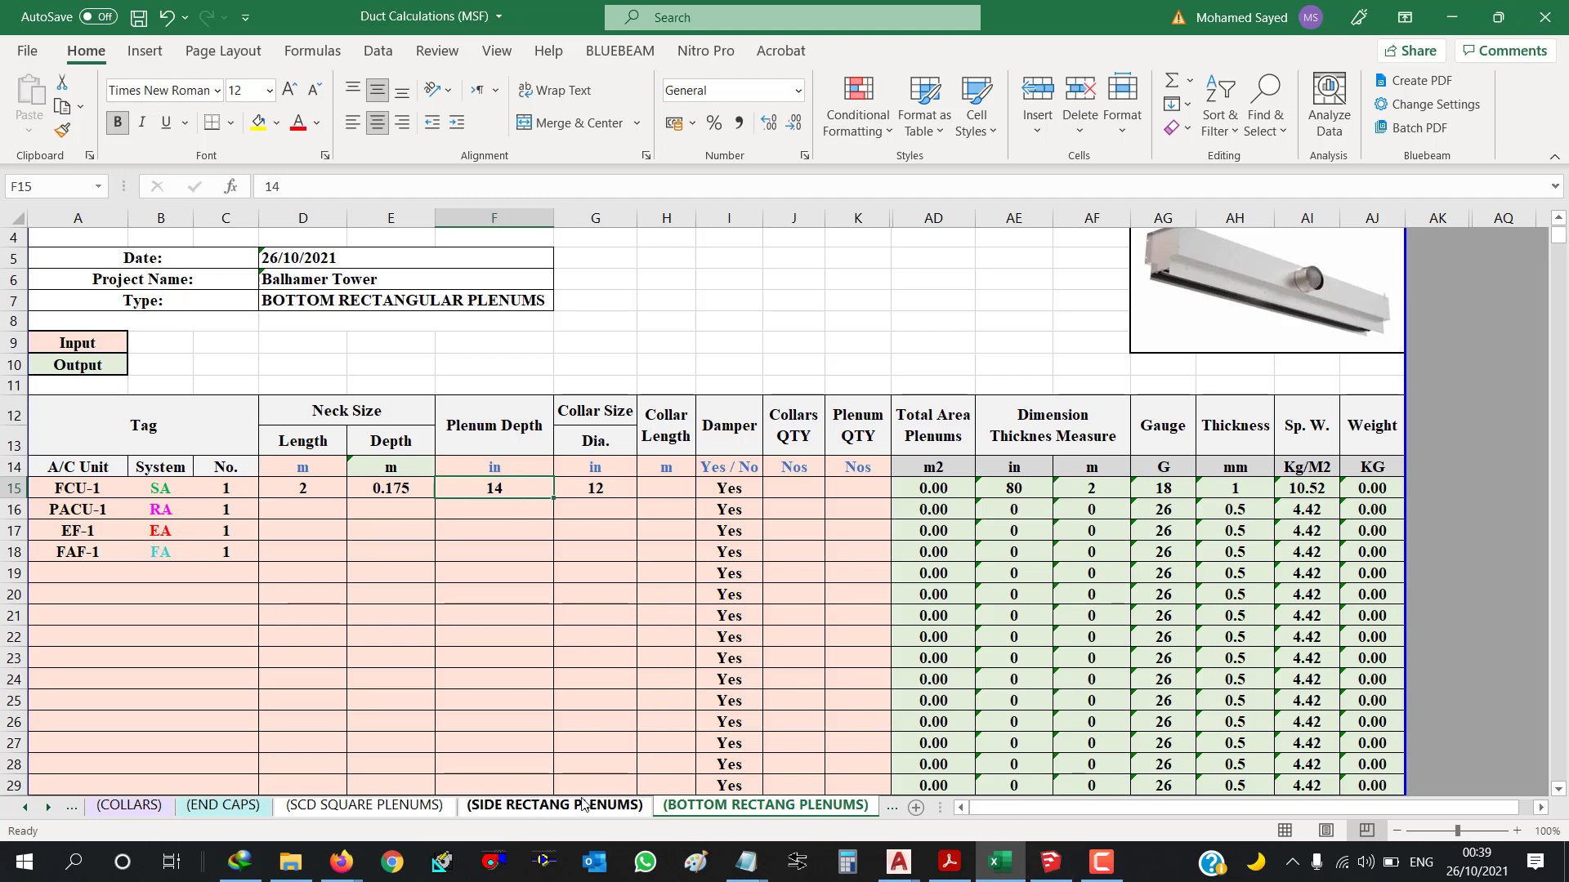
# Push/pull the plenum box's top face in SketchUp to try a different height
pyautogui.click(1050, 861)
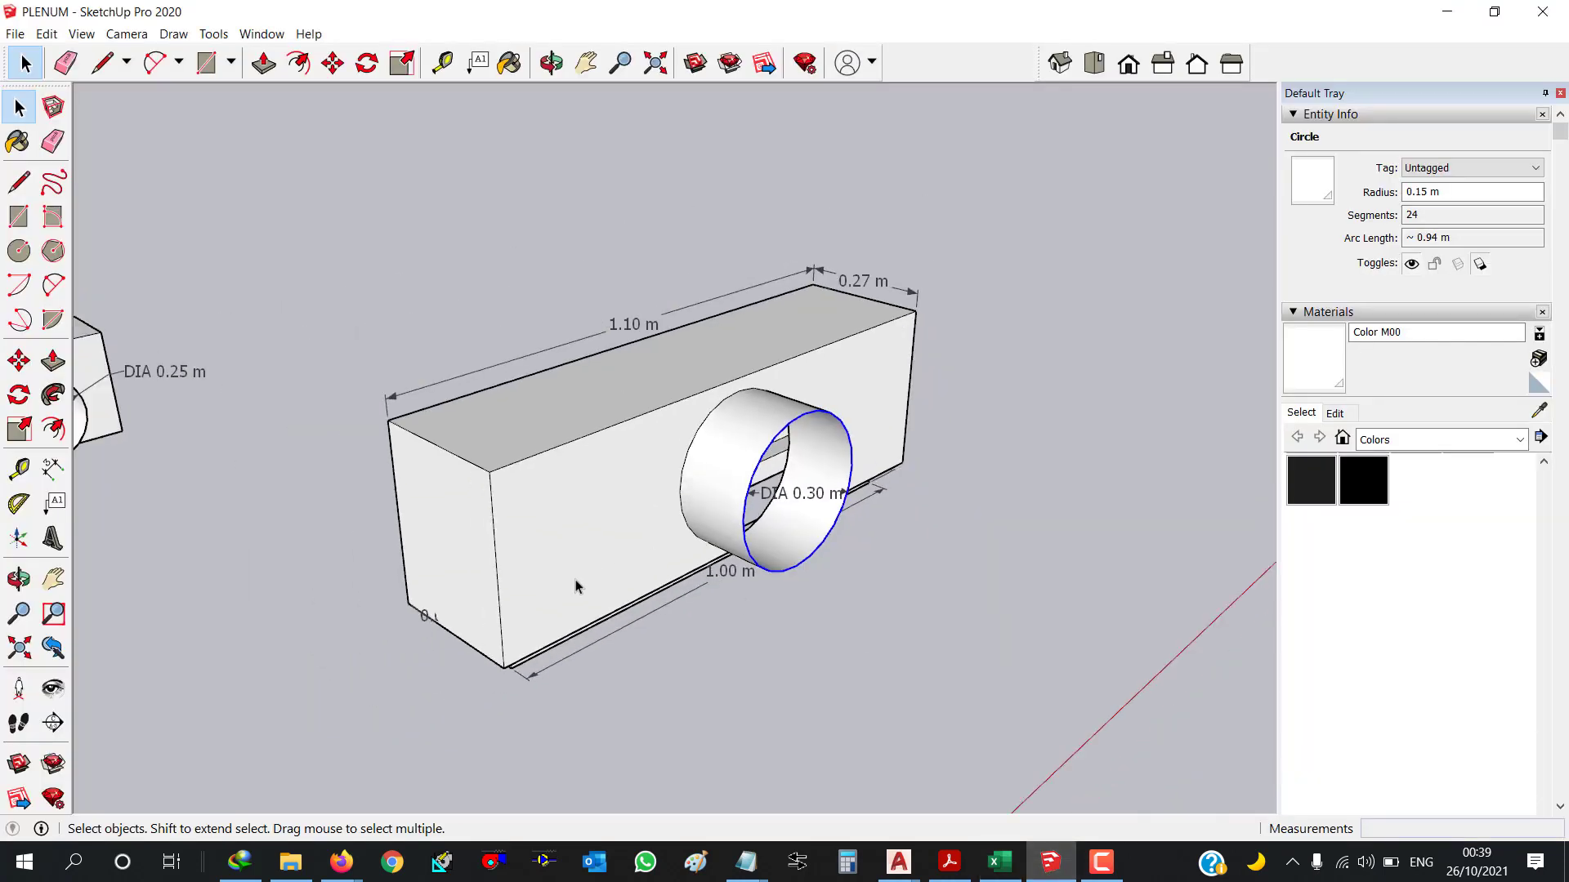
pyautogui.click(535, 441)
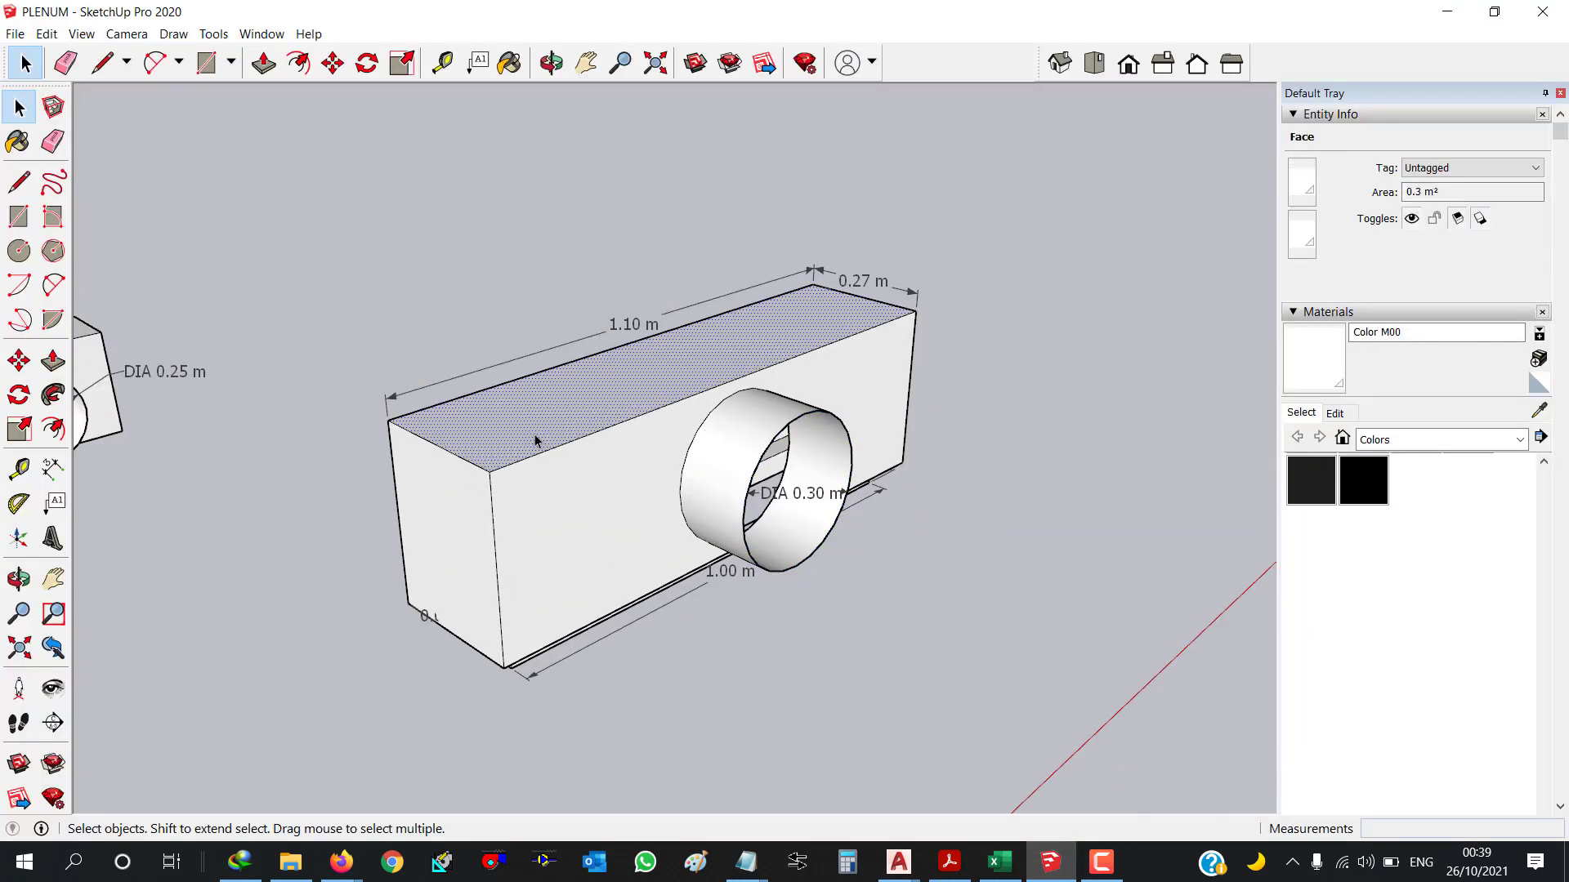
pyautogui.press('p')
pyautogui.moveTo(537, 429)
pyautogui.mouseDown()
pyautogui.moveTo(543, 313)
pyautogui.moveTo(578, 410)
pyautogui.mouseUp()
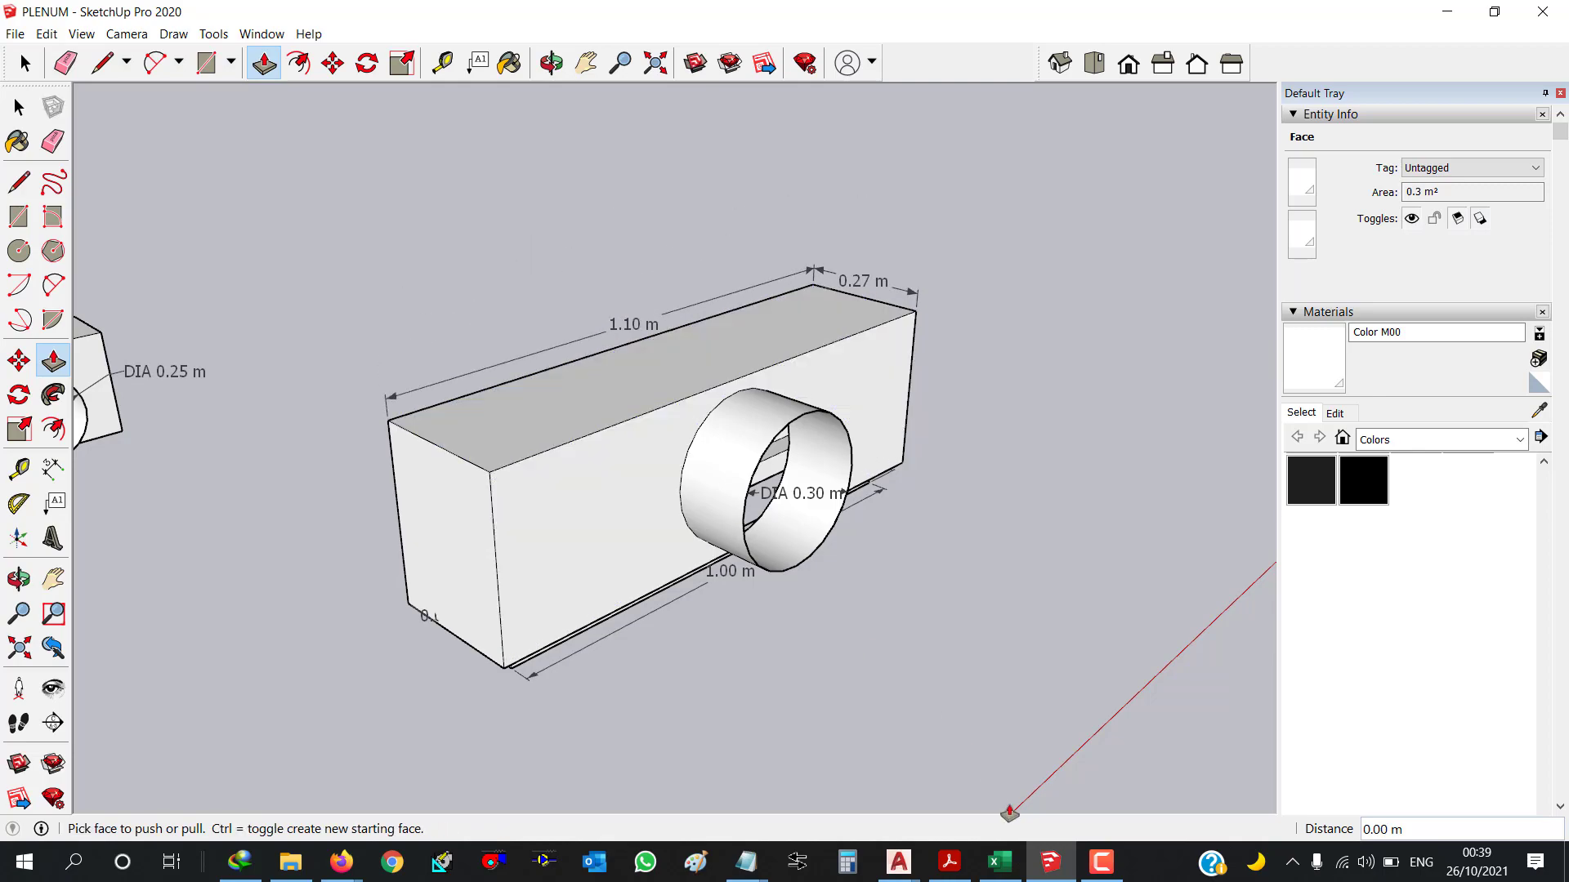
pyautogui.click(1050, 862)
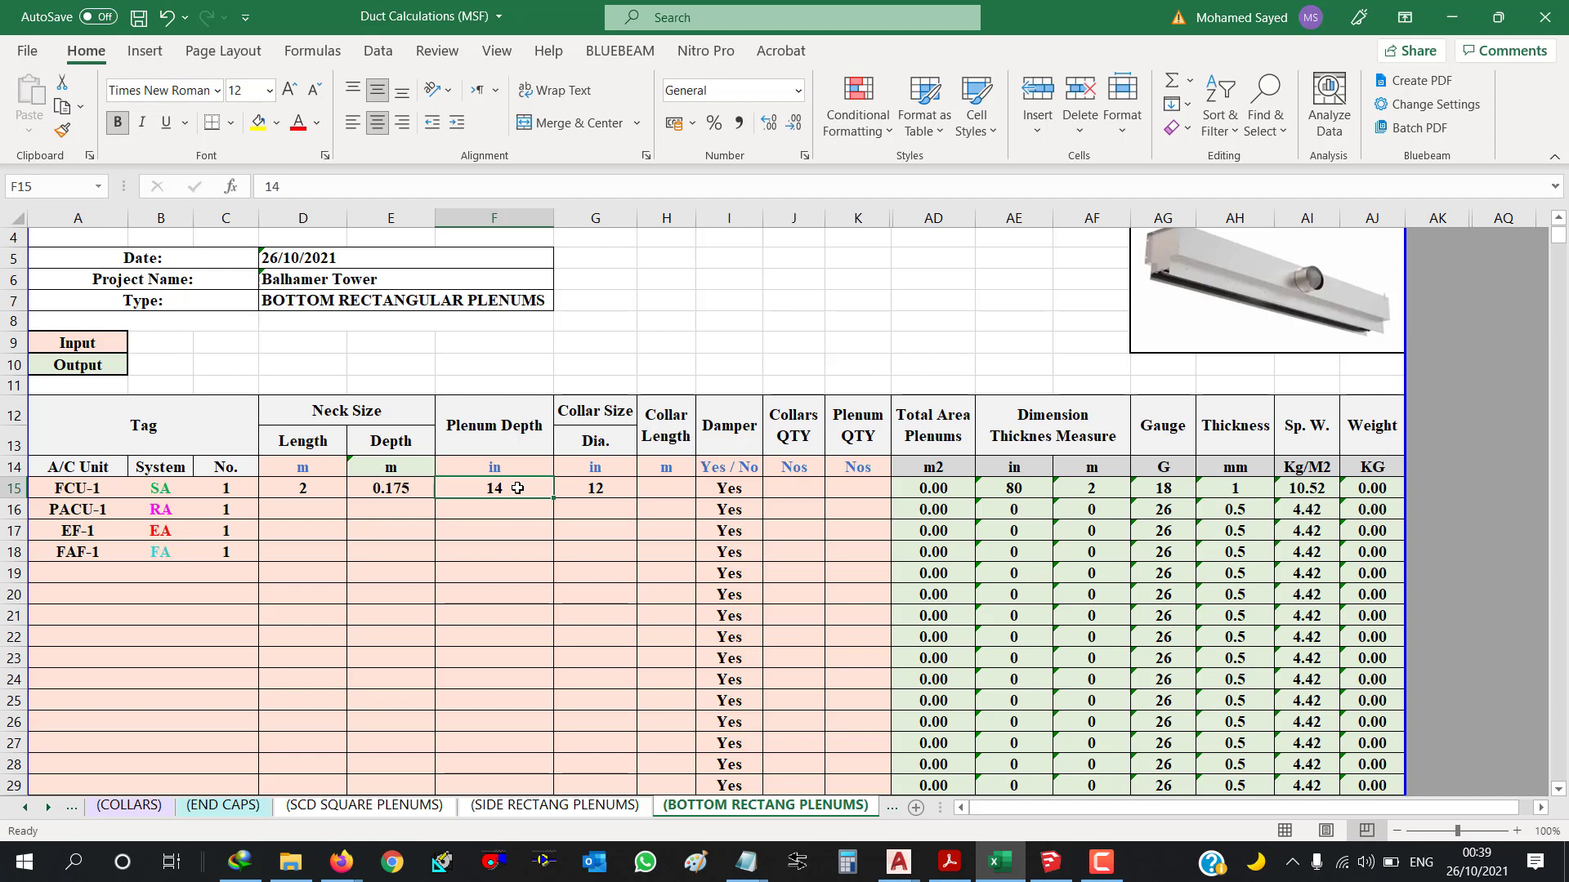
# Review FCU-1's collar diameter 12 and plenum depth 14, then return to the plenum model
pyautogui.click(596, 488)
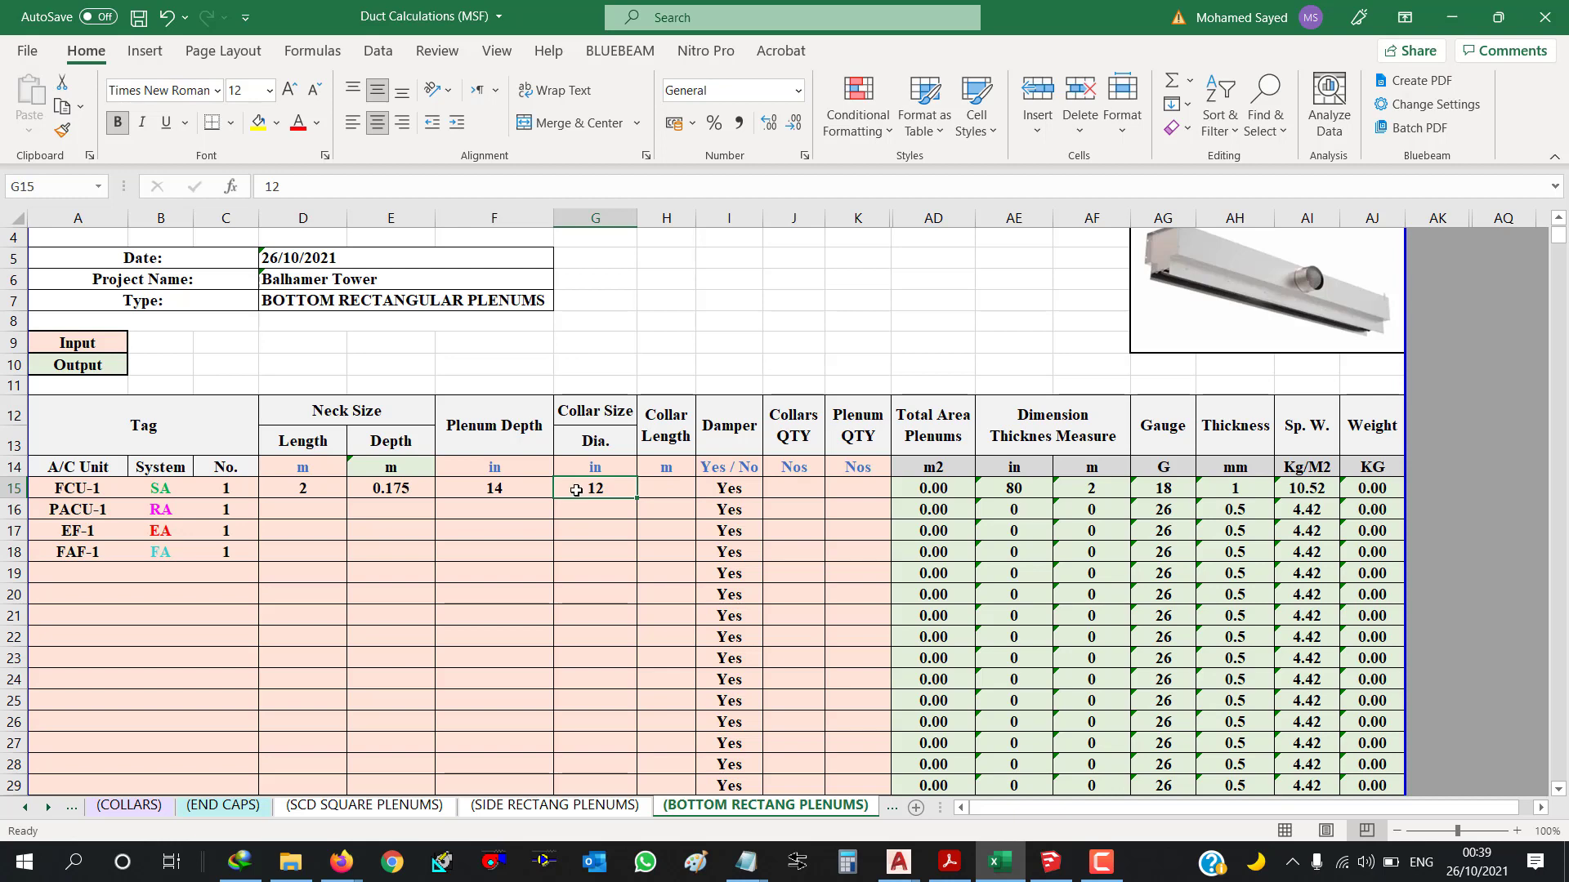
pyautogui.click(520, 488)
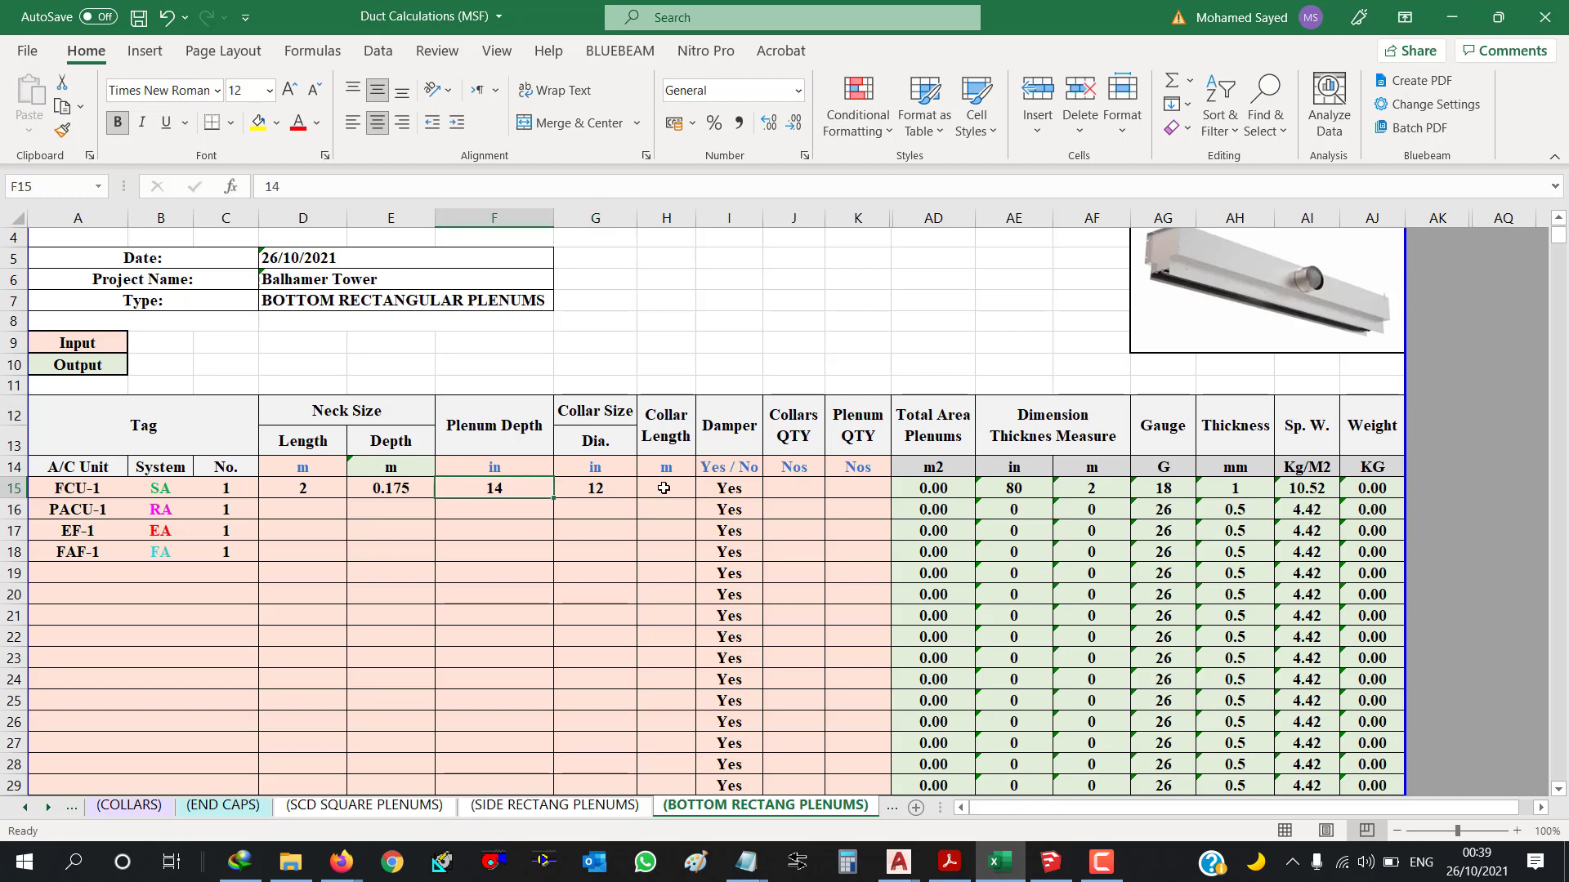
pyautogui.click(1050, 862)
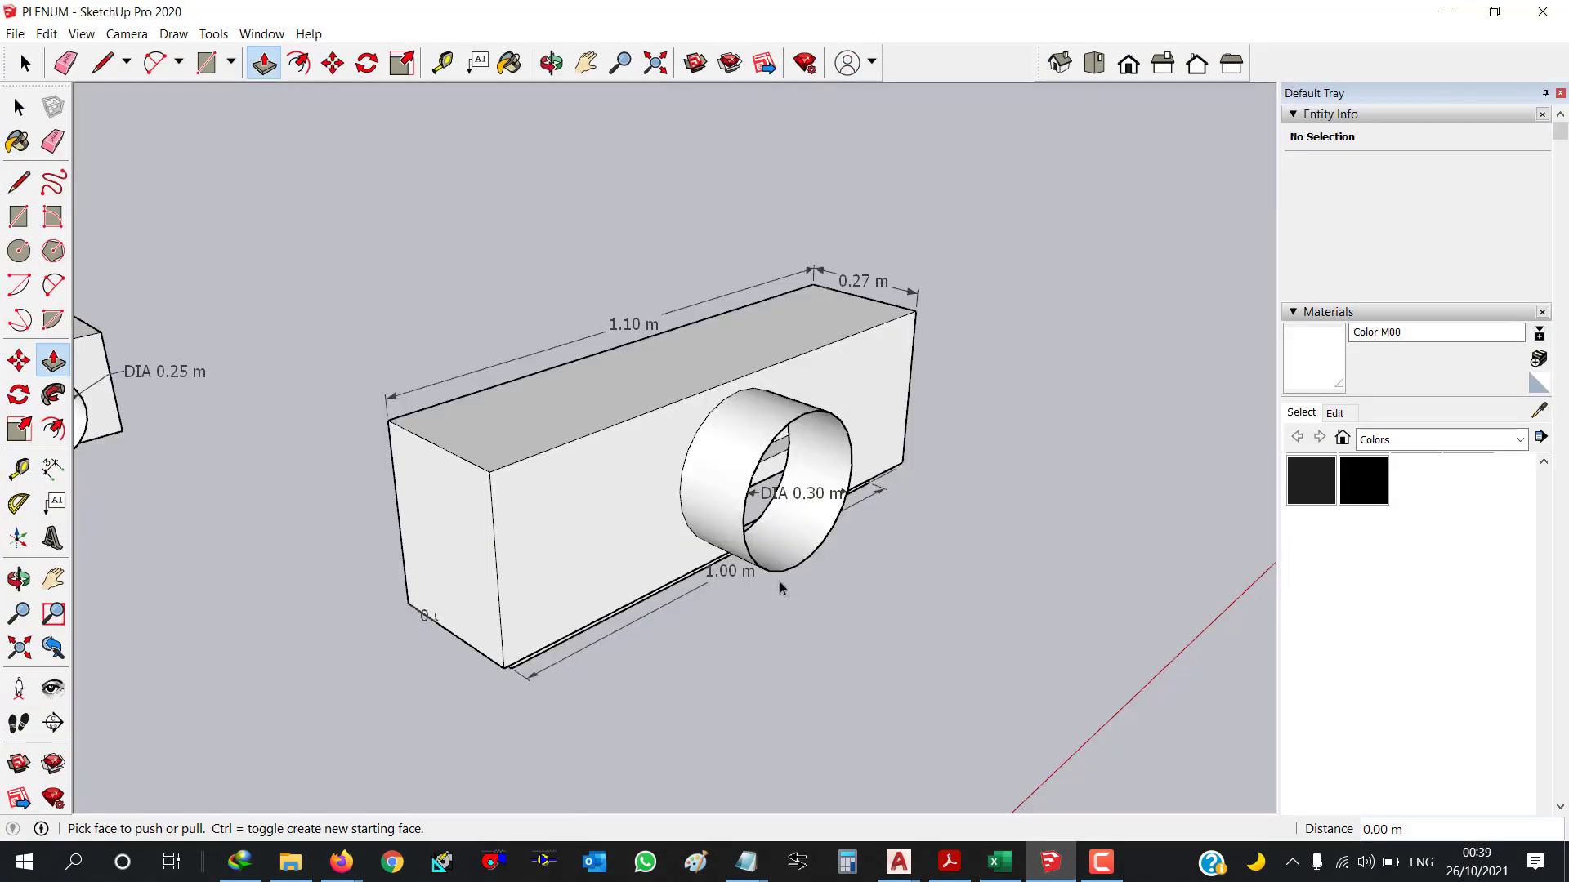
# Draw a line across the collar top and read its 0.15 m length in Entity Info
pyautogui.press('space')
pyautogui.press('l')
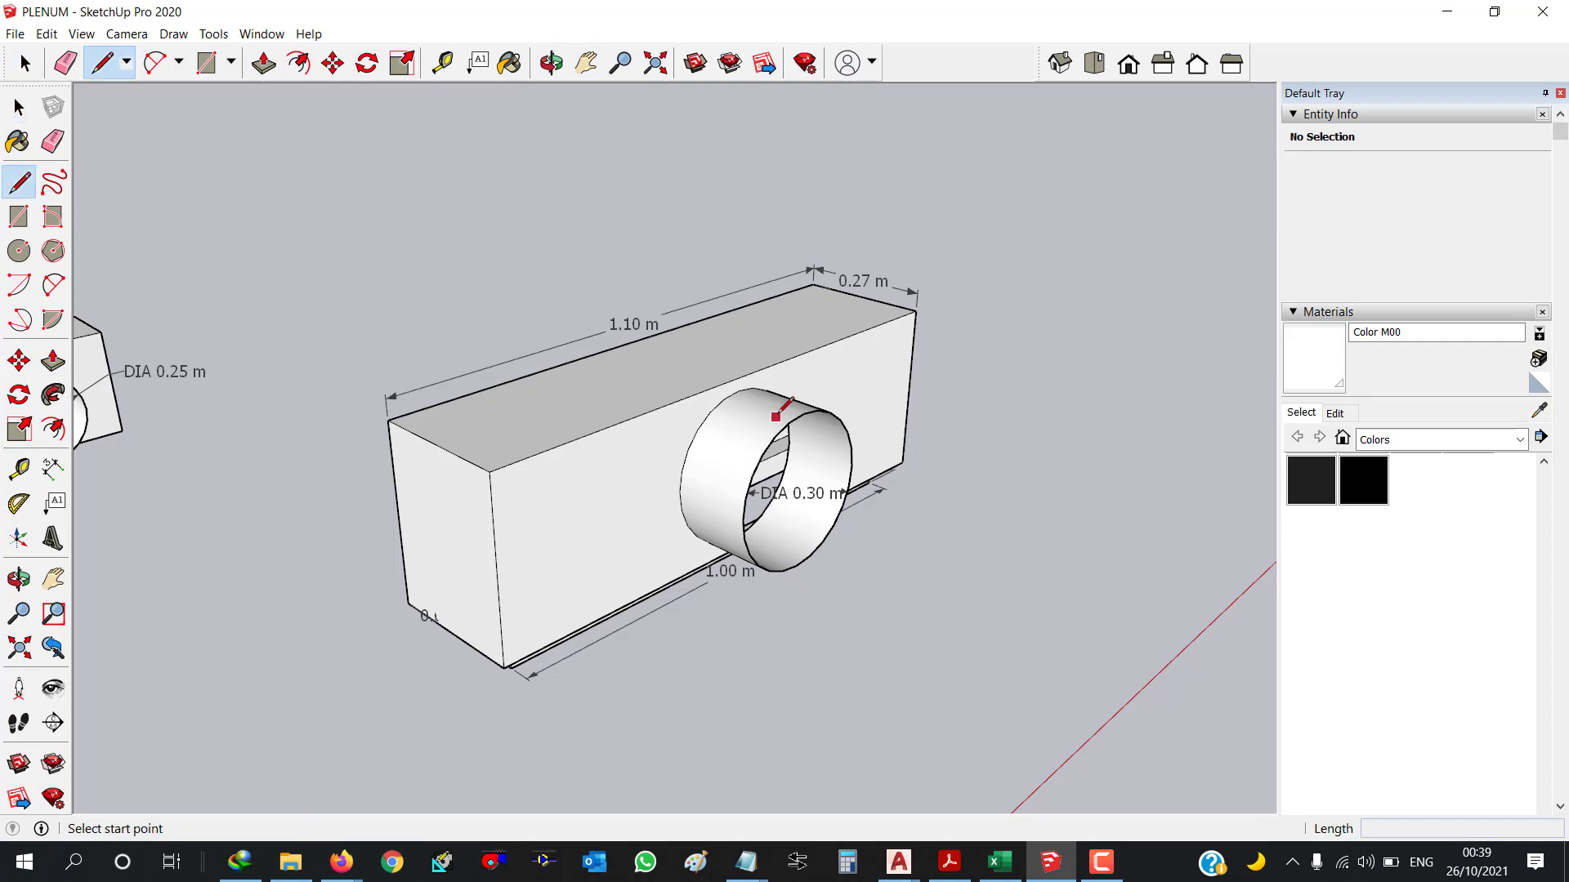
pyautogui.scroll(1, 776, 425)
pyautogui.click(810, 412)
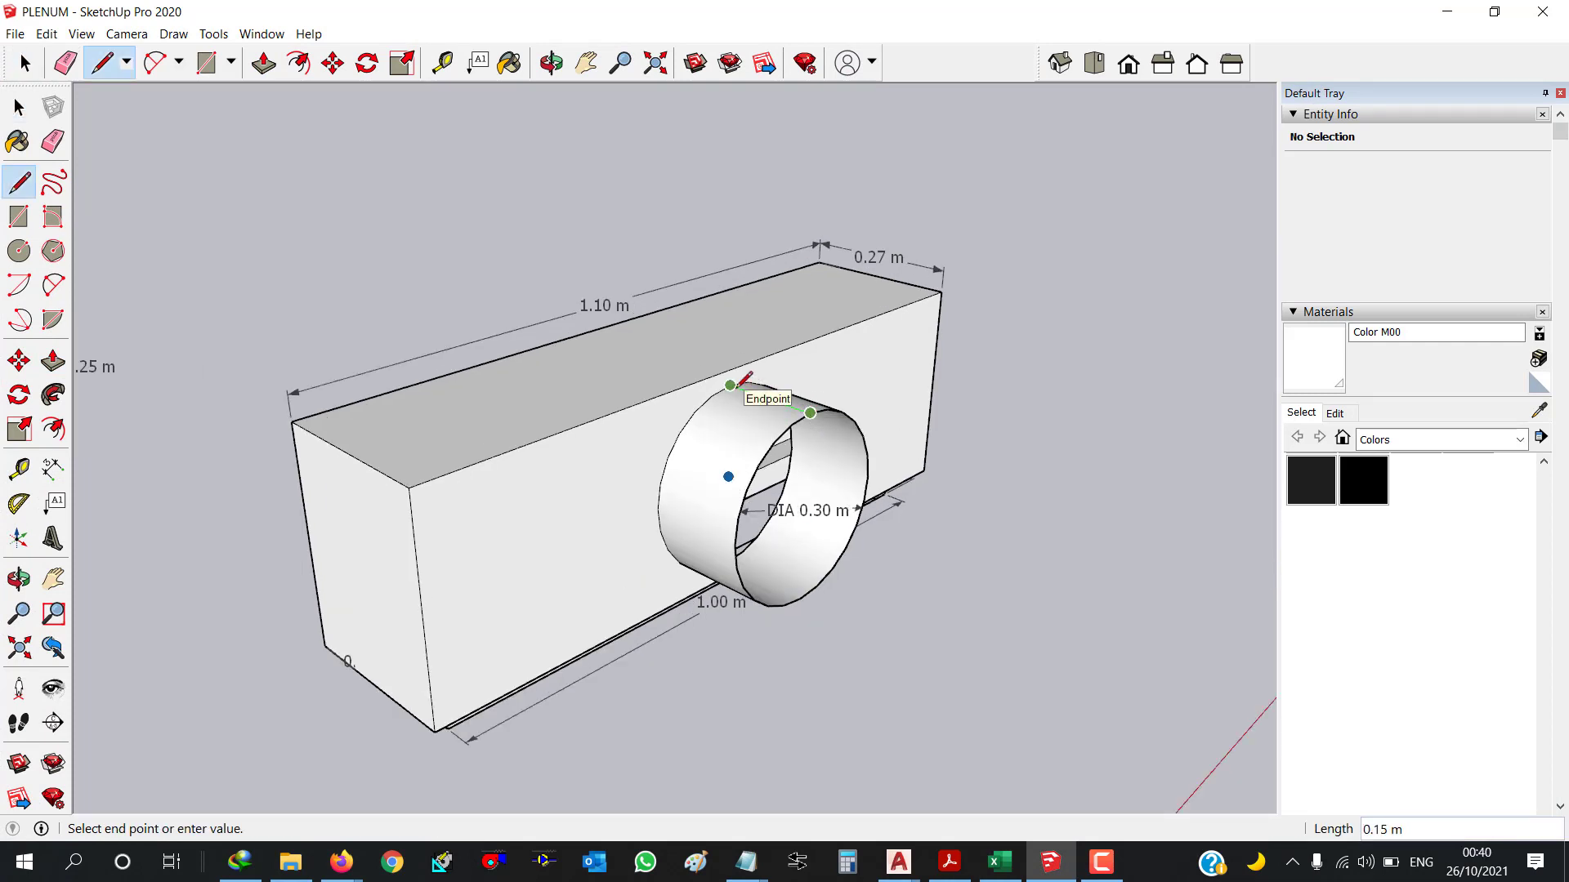
pyautogui.click(730, 384)
pyautogui.press('space')
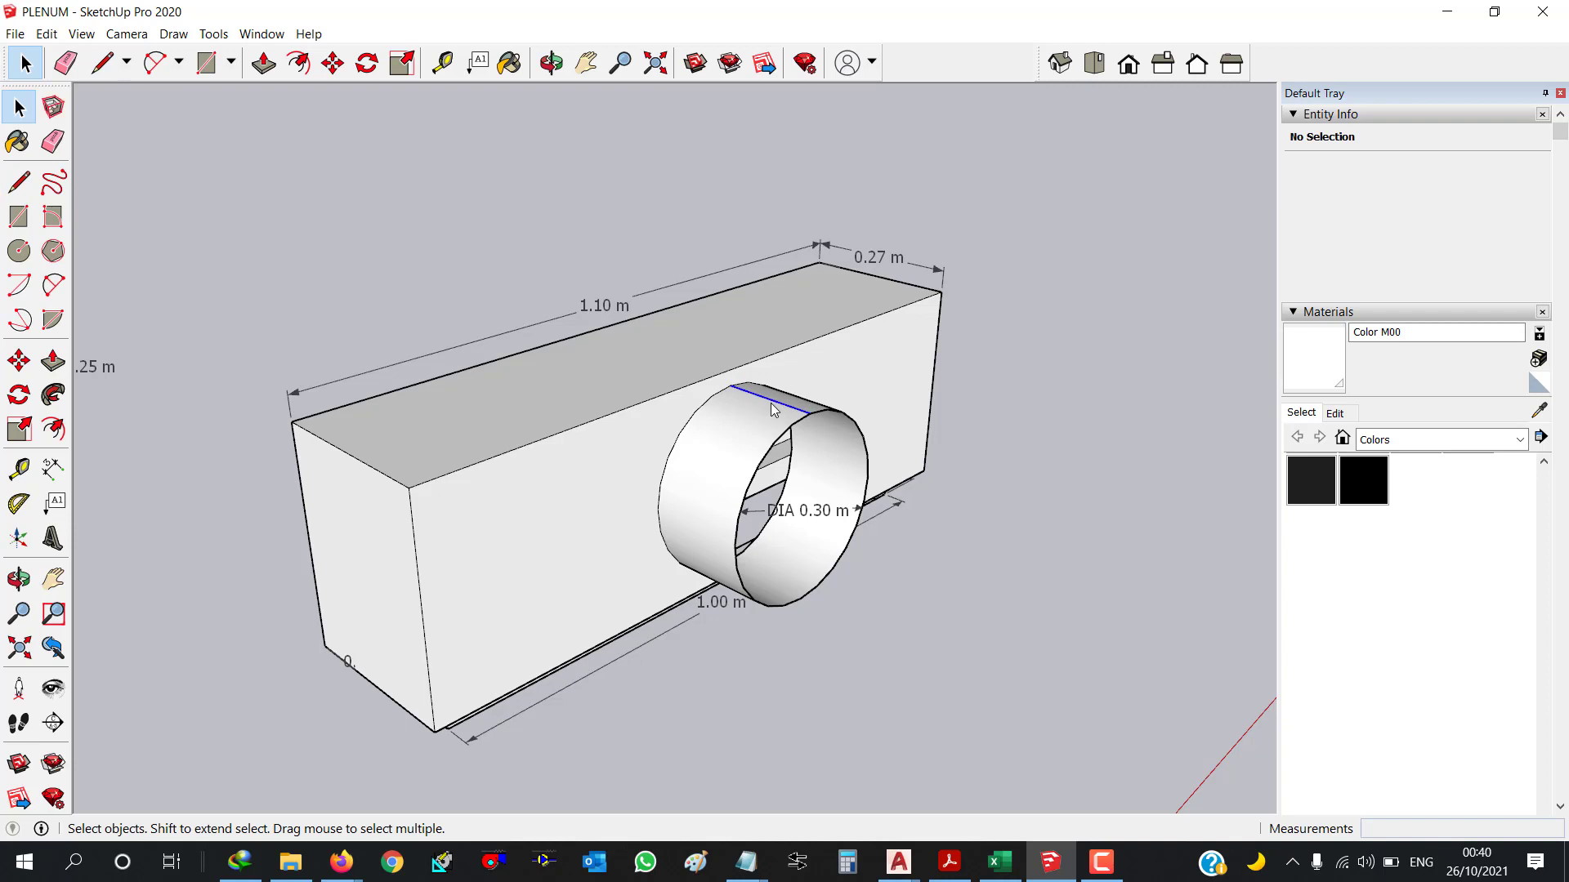
pyautogui.rightClick(773, 410)
pyautogui.click(924, 602)
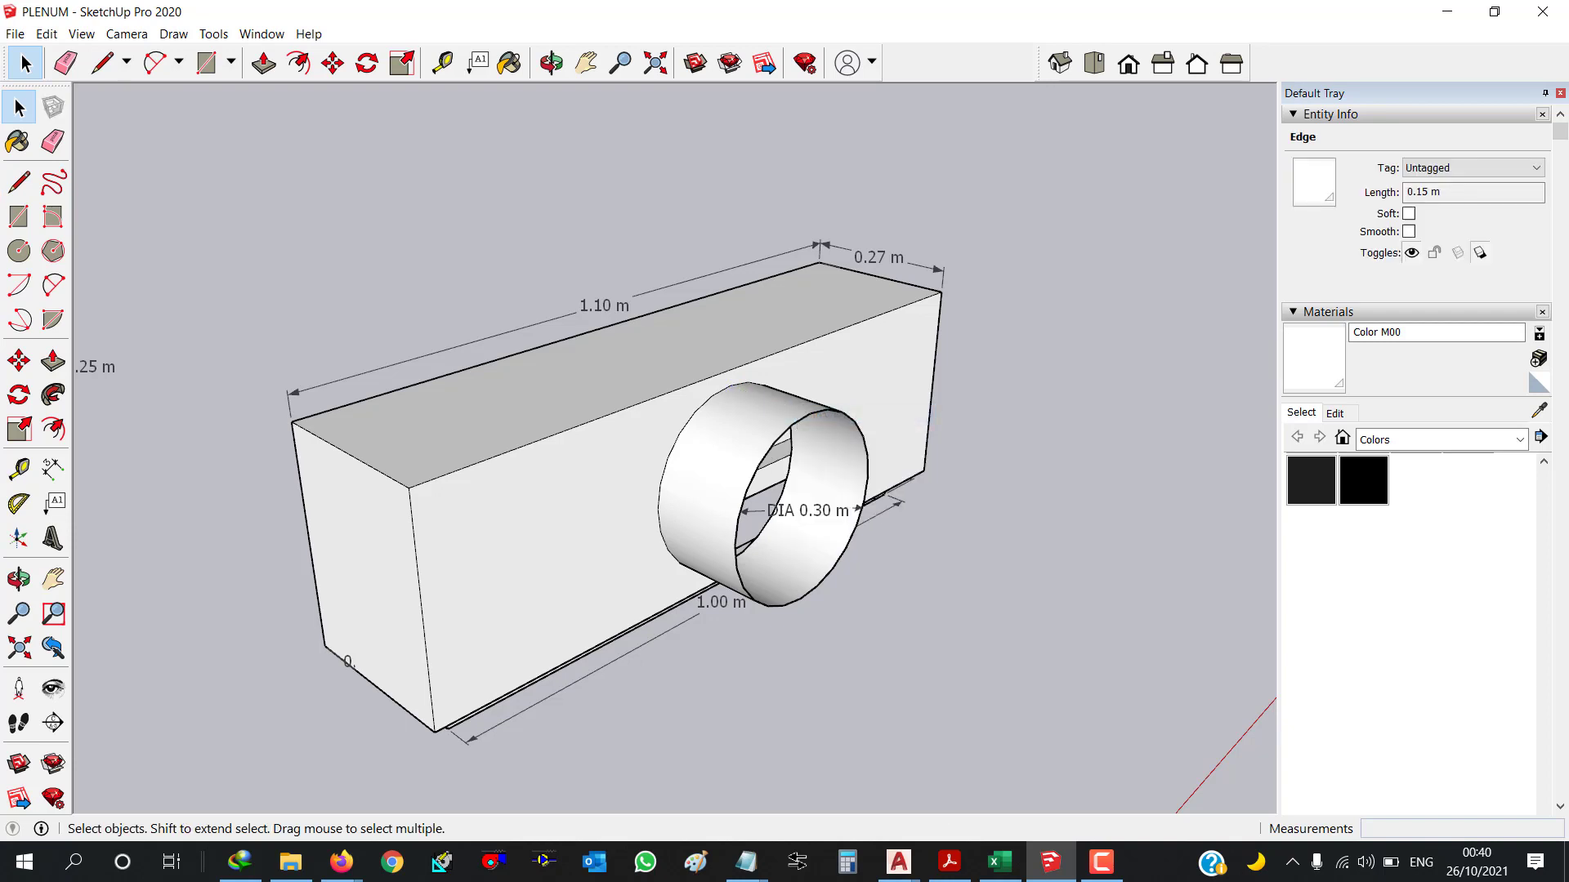
# Enter FCU-1's collar length 0.15 in H15 and set its Damper to No
pyautogui.hotkey('alt', 'Tab')
pyautogui.write('.1')
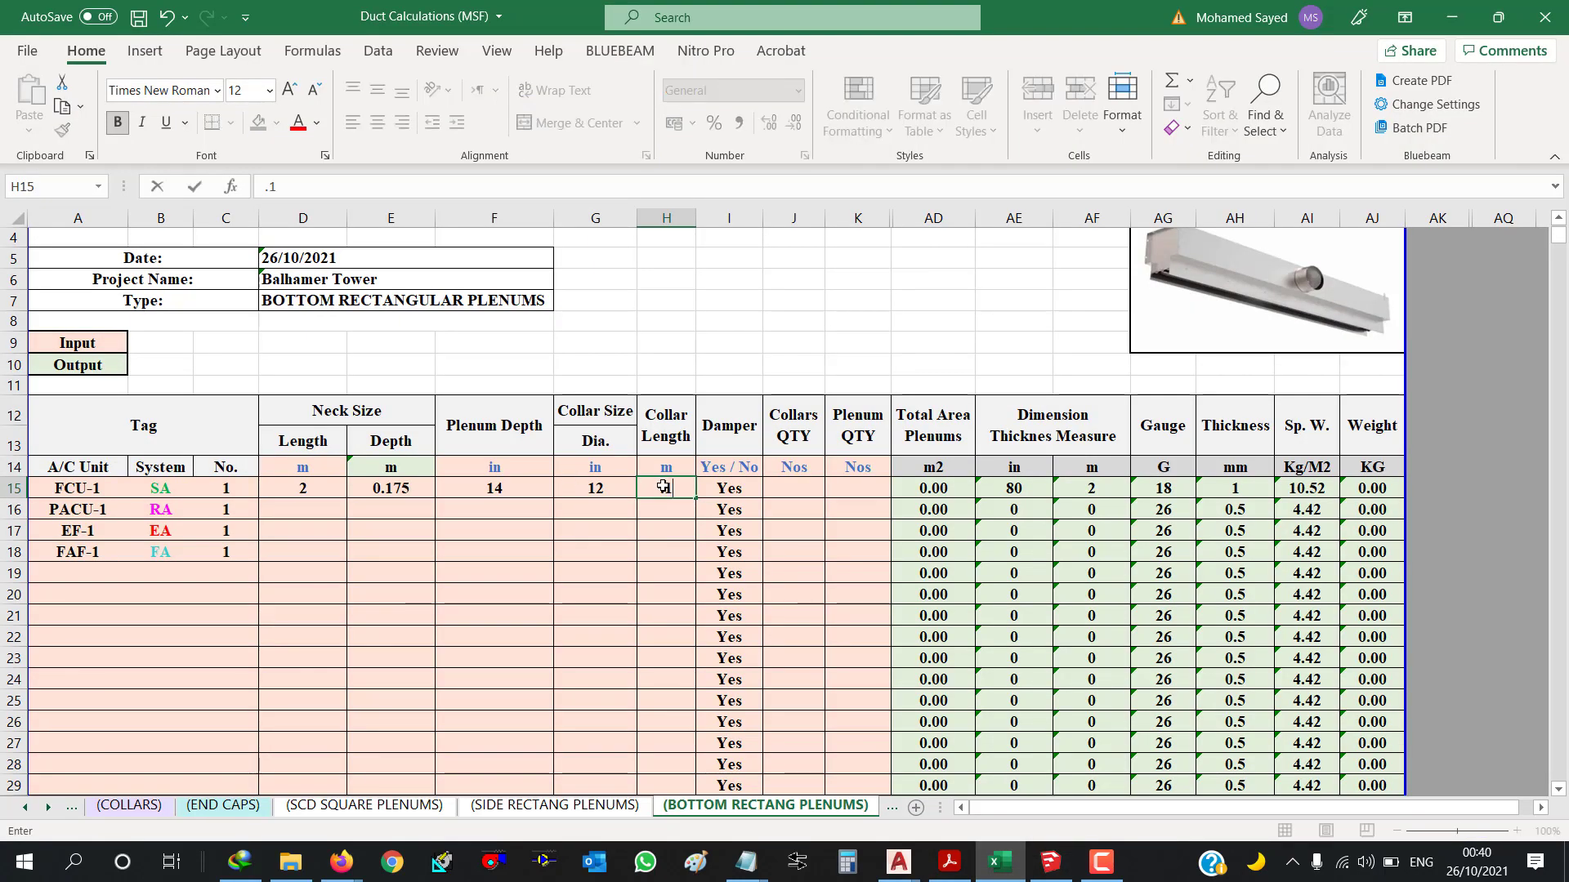
pyautogui.click(797, 553)
pyautogui.click(745, 493)
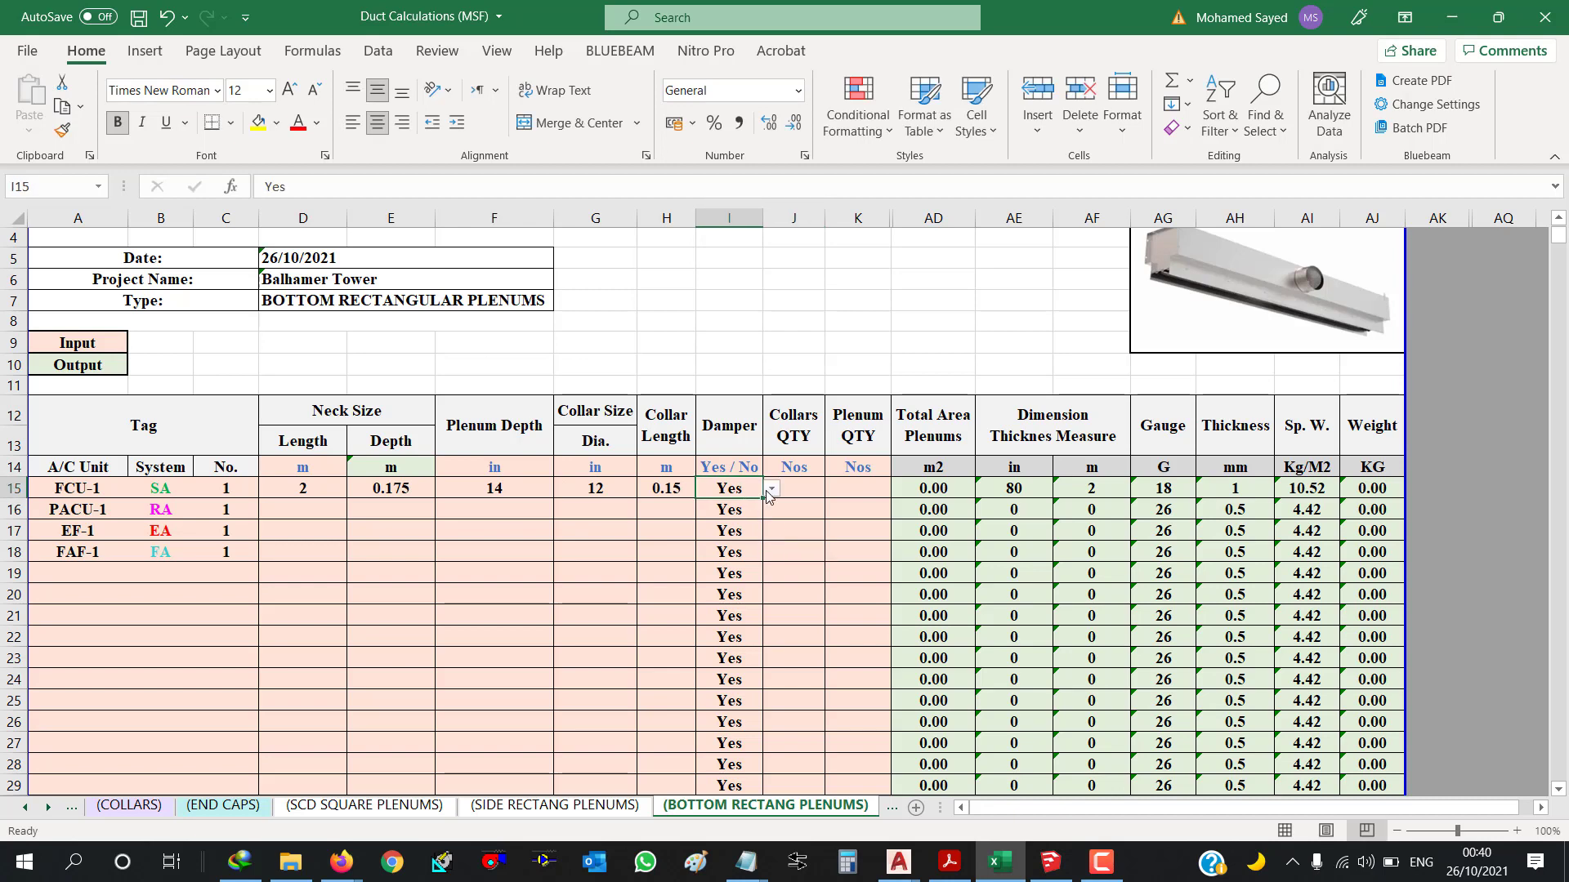
pyautogui.click(771, 489)
pyautogui.click(713, 520)
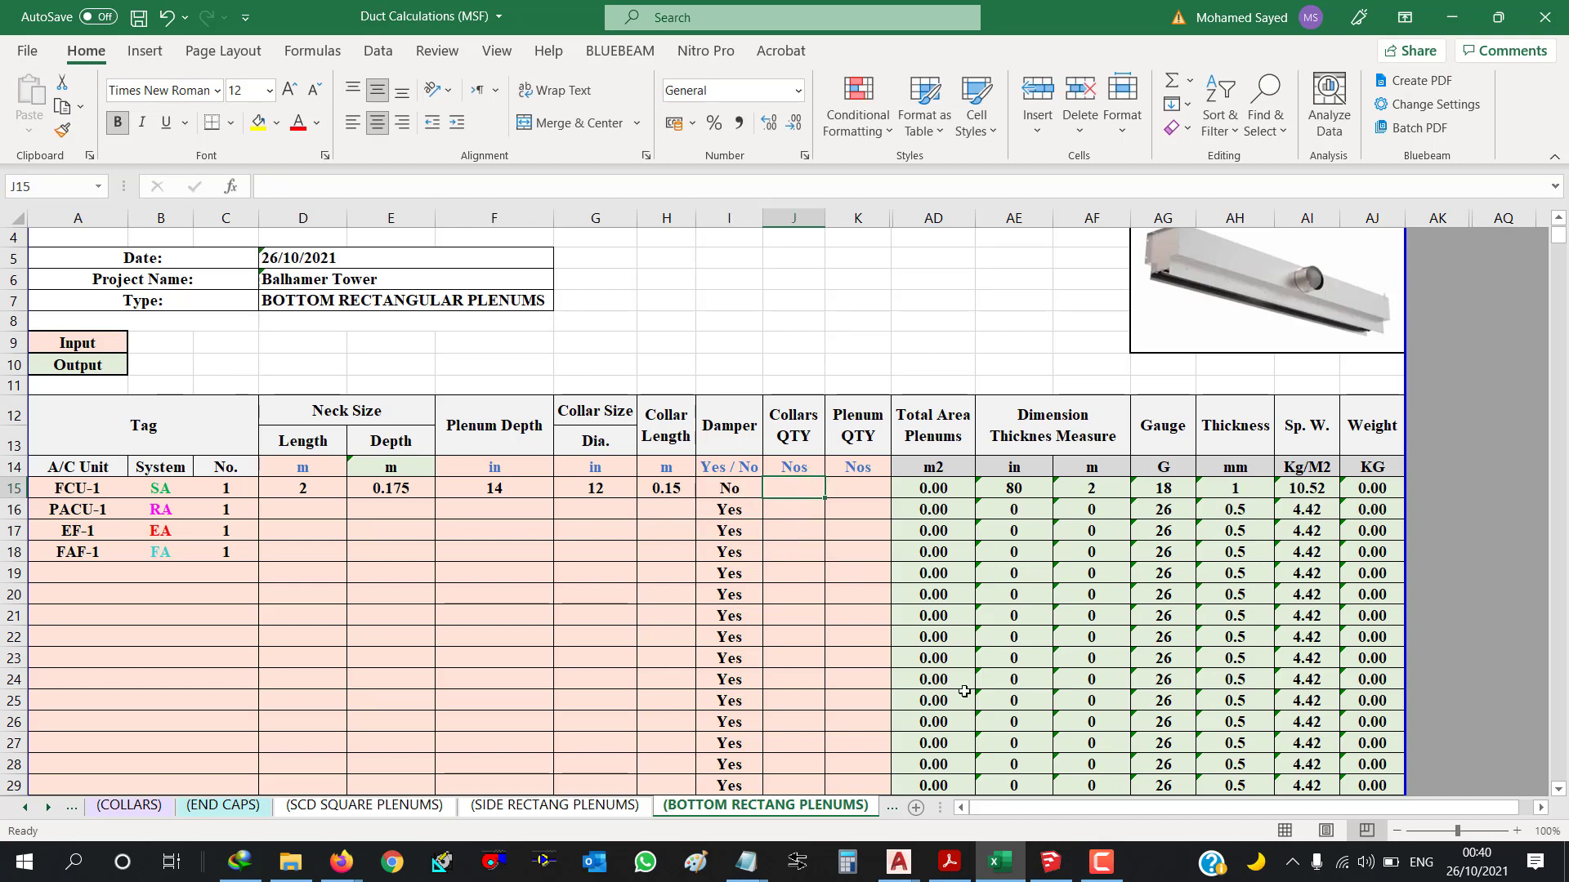
pyautogui.click(1050, 861)
# Select the whole collar cylinder on the plenum box
pyautogui.scroll(-3, 1008, 565)
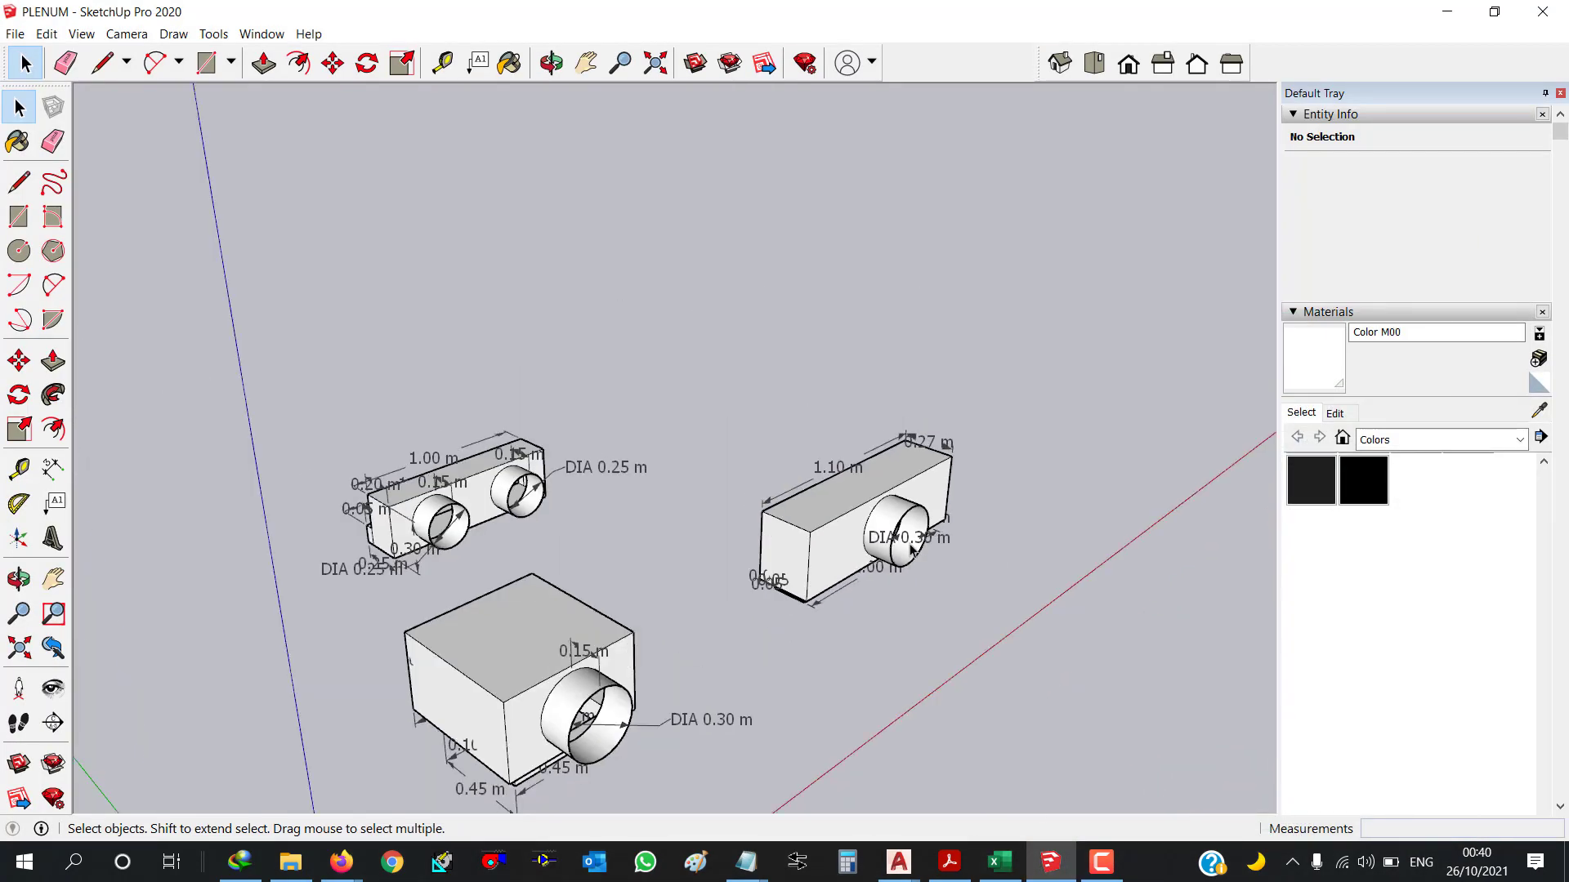
pyautogui.scroll(3, 1008, 566)
pyautogui.moveTo(809, 425); pyautogui.dragTo(991, 618)
pyautogui.scroll(-2, 991, 617)
pyautogui.scroll(-3, 990, 617)
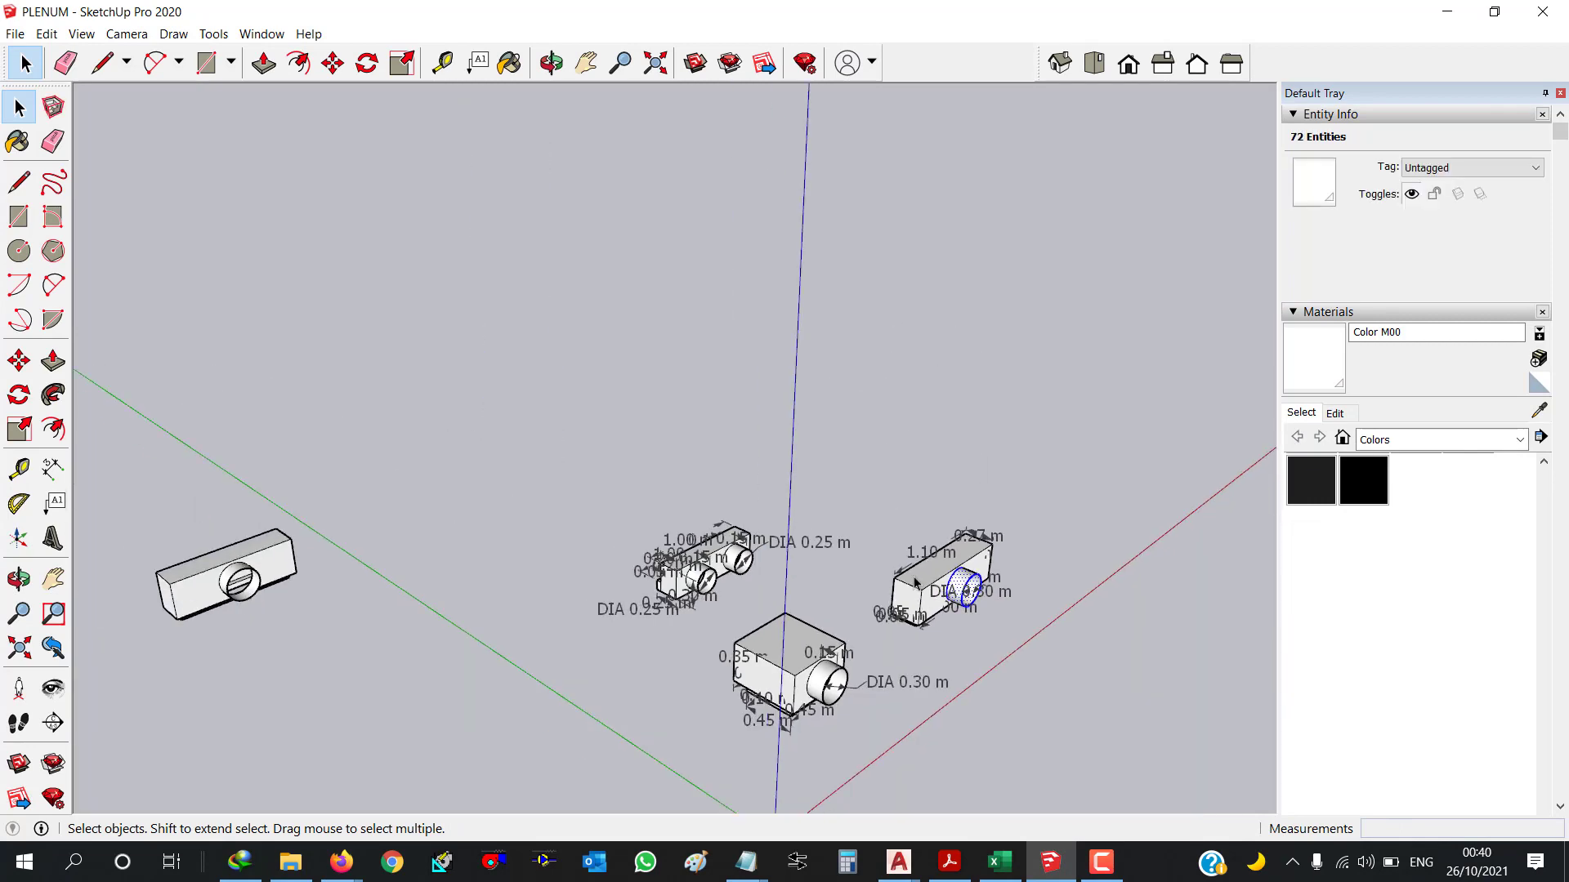
pyautogui.scroll(3, 438, 594)
pyautogui.scroll(2, 437, 594)
pyautogui.click(437, 594)
pyautogui.scroll(-3, 438, 594)
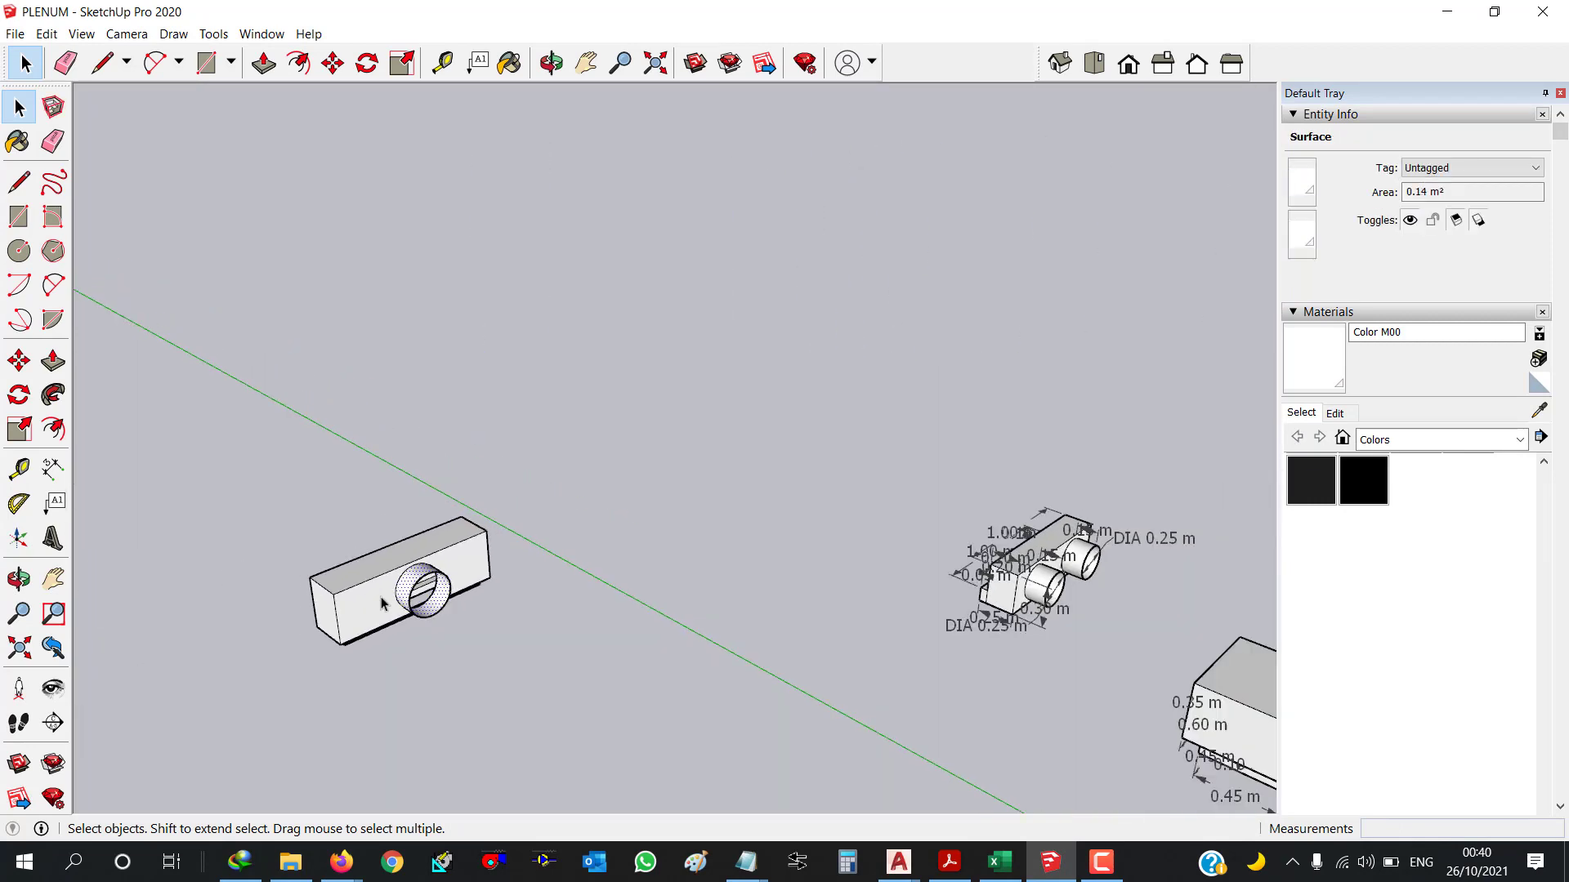
pyautogui.scroll(2, 1253, 632)
pyautogui.scroll(2, 1017, 637)
pyautogui.scroll(2, 1017, 637)
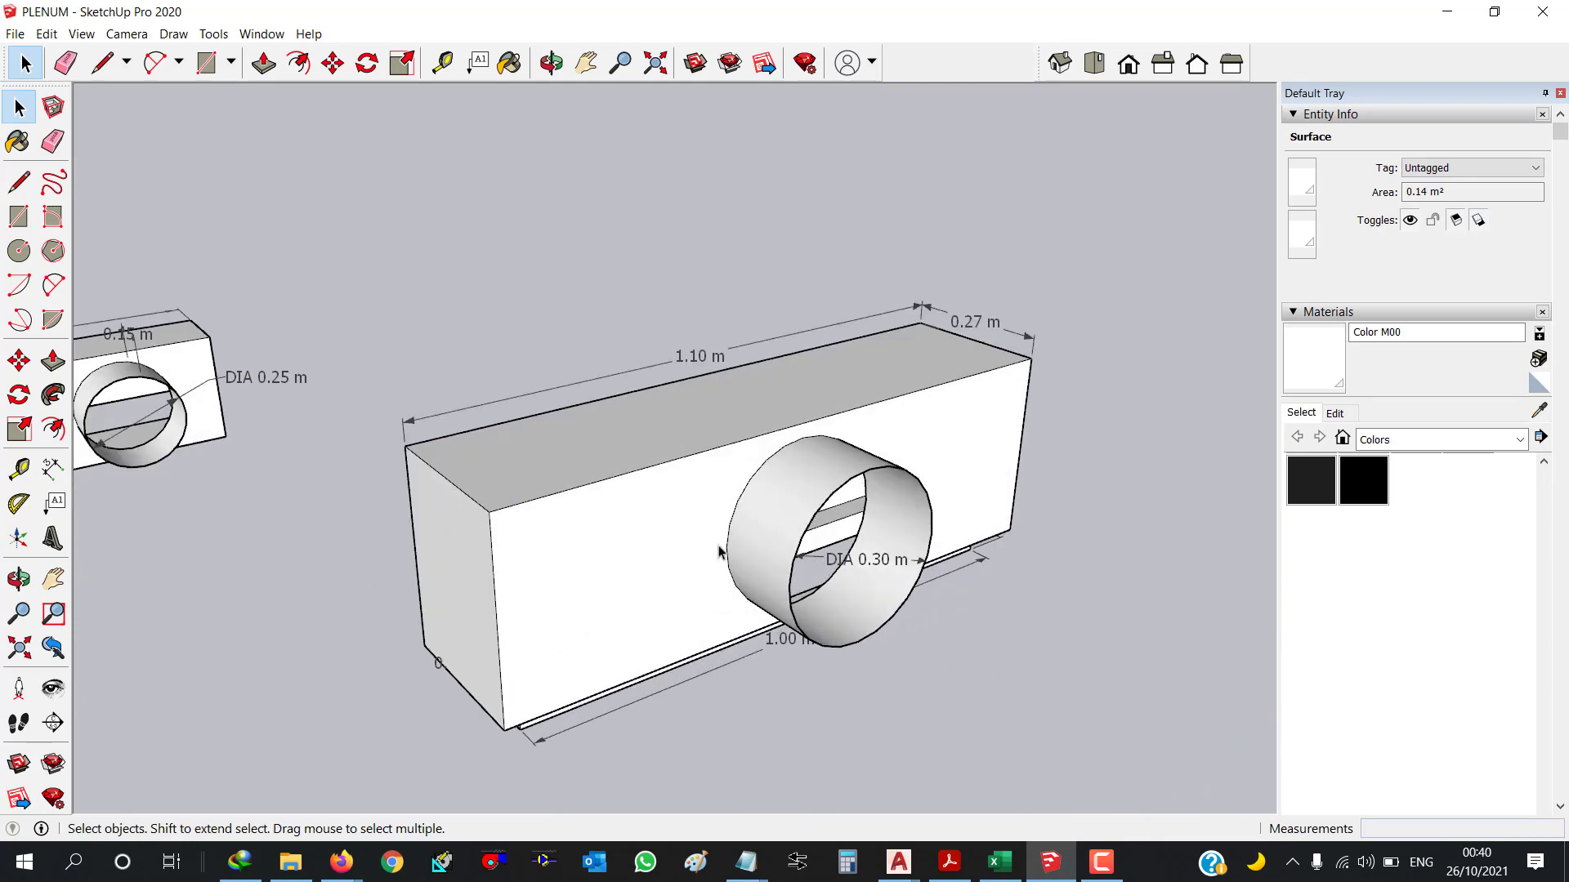
pyautogui.tripleClick(760, 544)
# Move and copy the collar, then undo both so one centred collar remains
pyautogui.press('m')
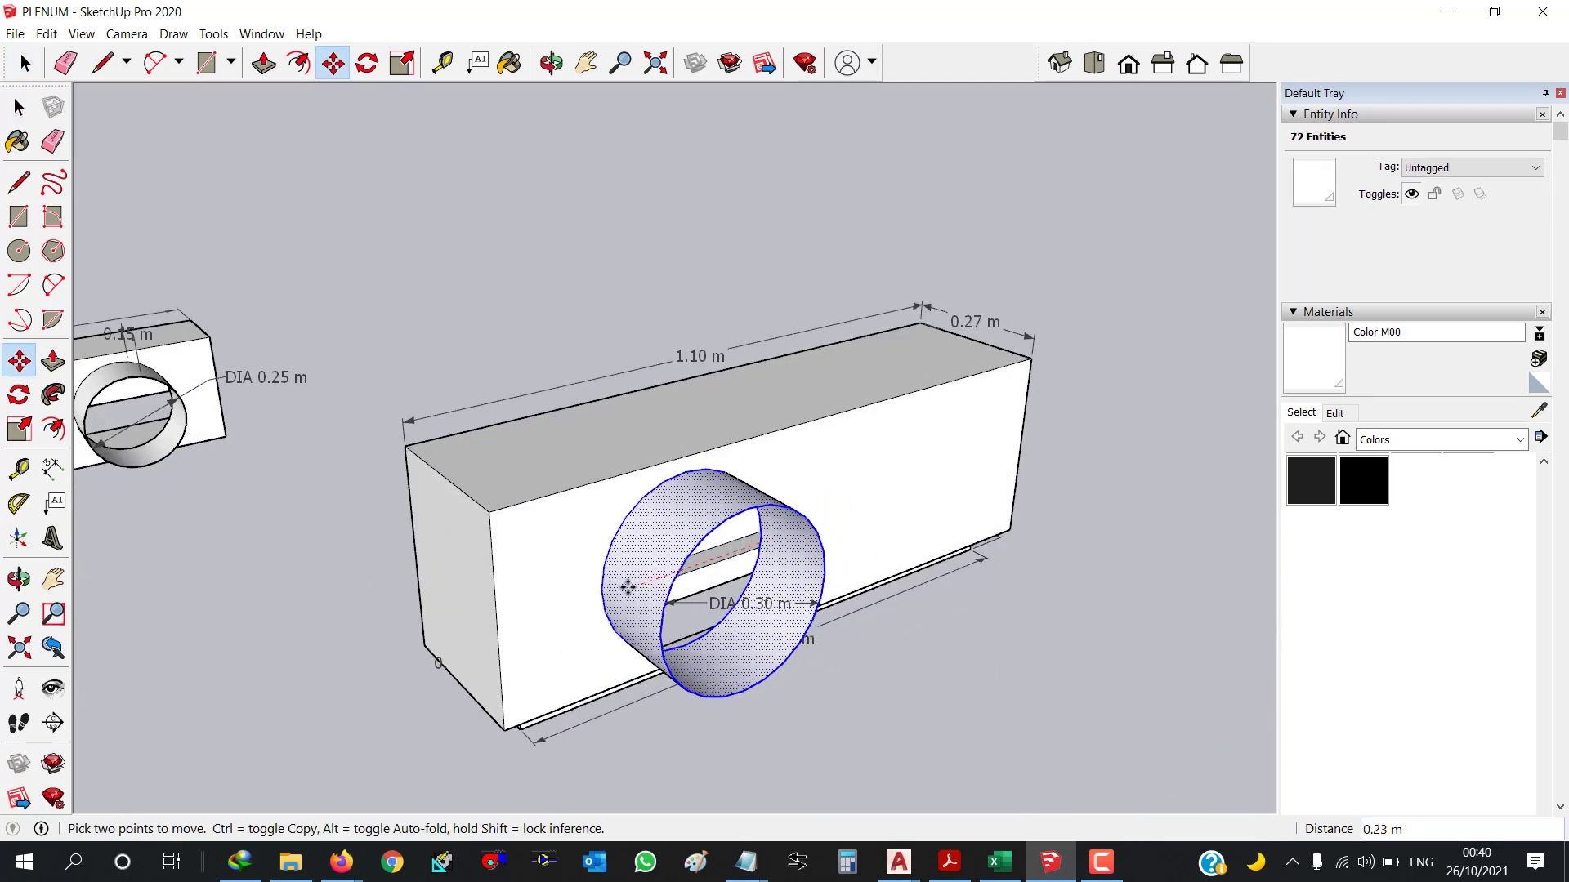
pyautogui.click(630, 587)
pyautogui.click(629, 565)
pyautogui.press('ctrl')
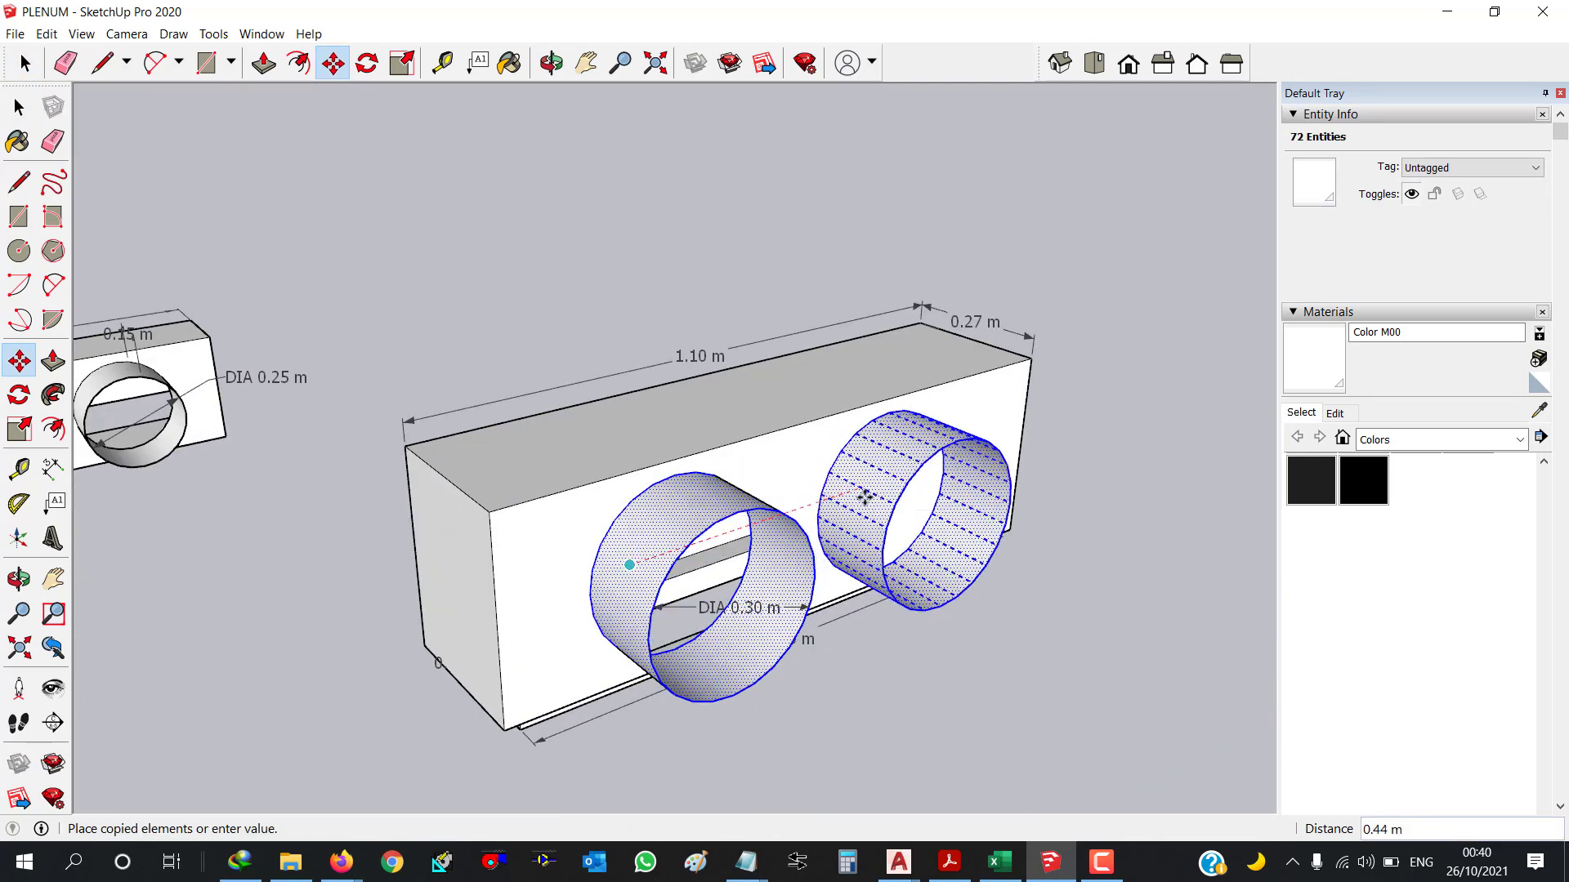
pyautogui.click(864, 495)
pyautogui.press('space')
pyautogui.moveTo(946, 674); pyautogui.dragTo(772, 601)
pyautogui.hotkey('ctrl', 'z')
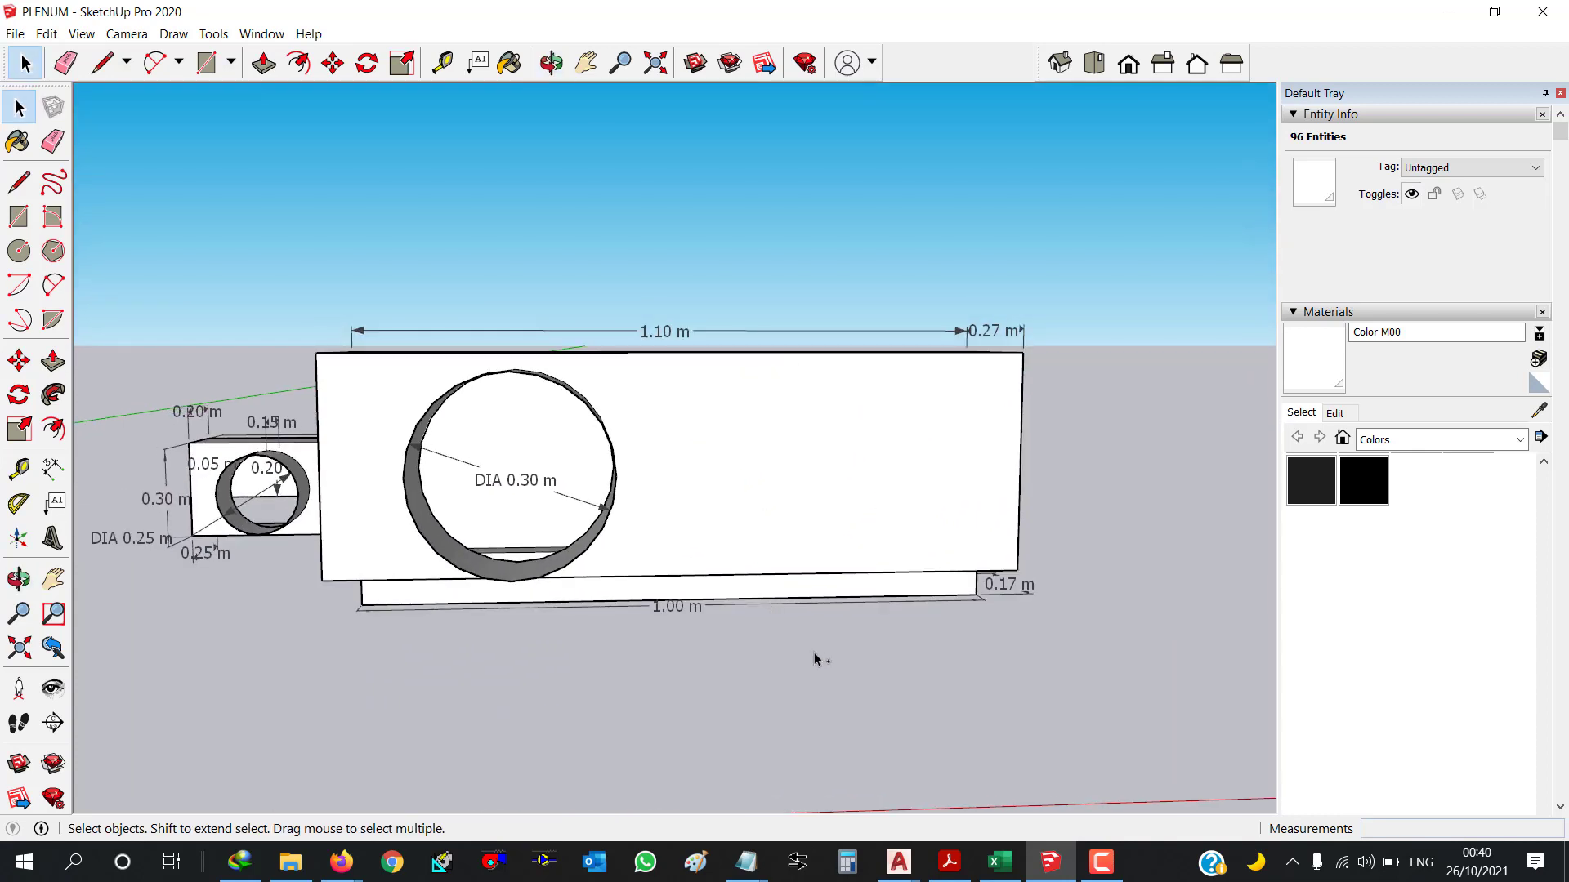
pyautogui.hotkey('ctrl', 'z')
pyautogui.click(814, 652)
pyautogui.moveTo(899, 861)
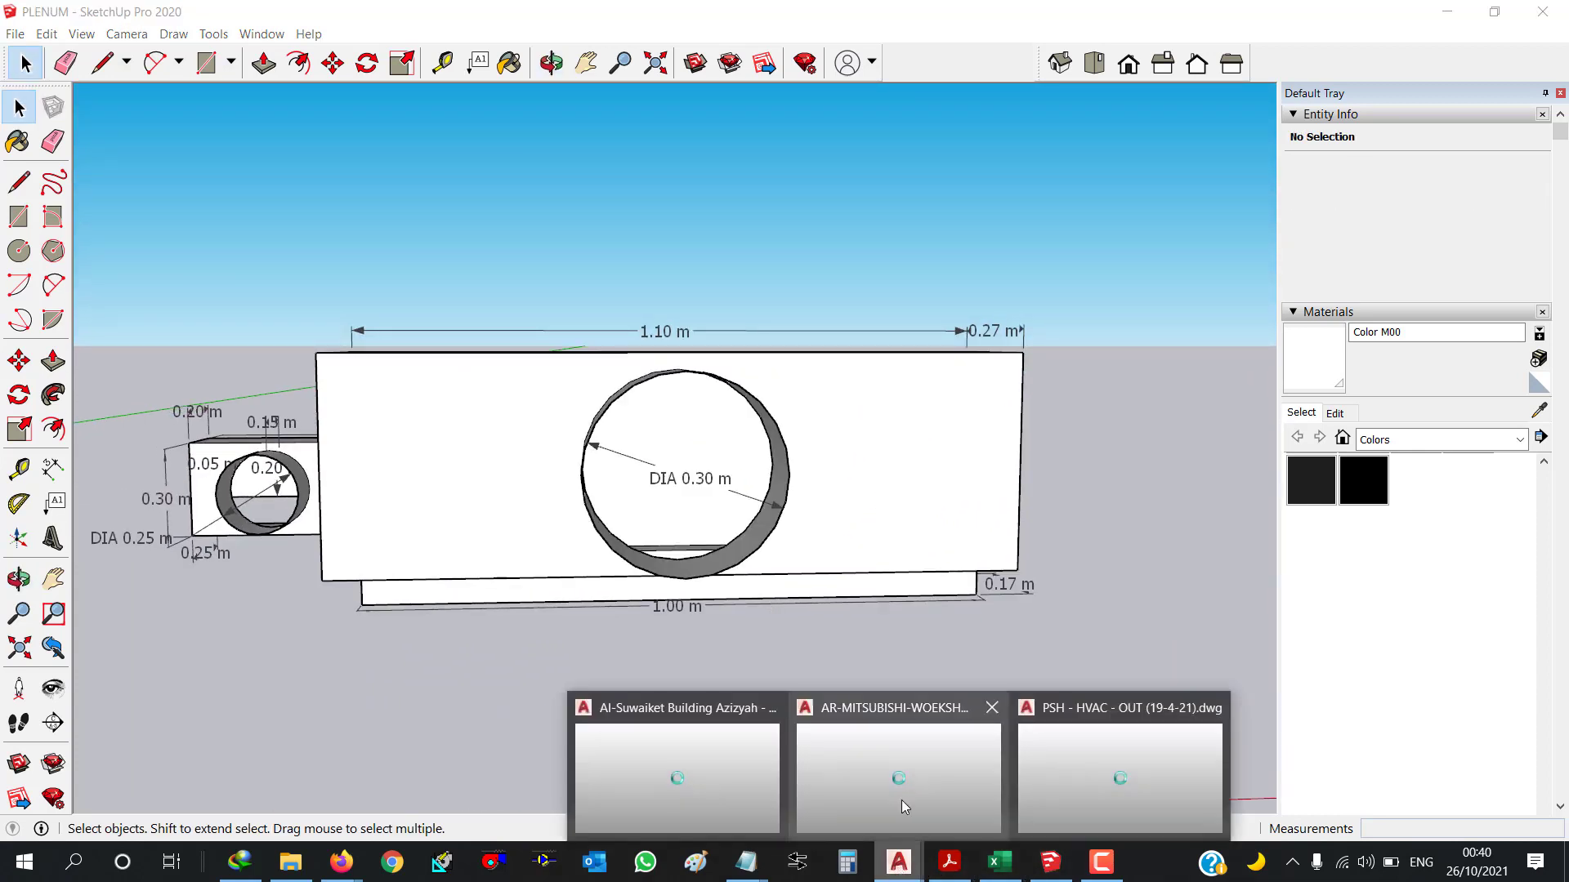
pyautogui.click(678, 768)
pyautogui.scroll(5, 1013, 409)
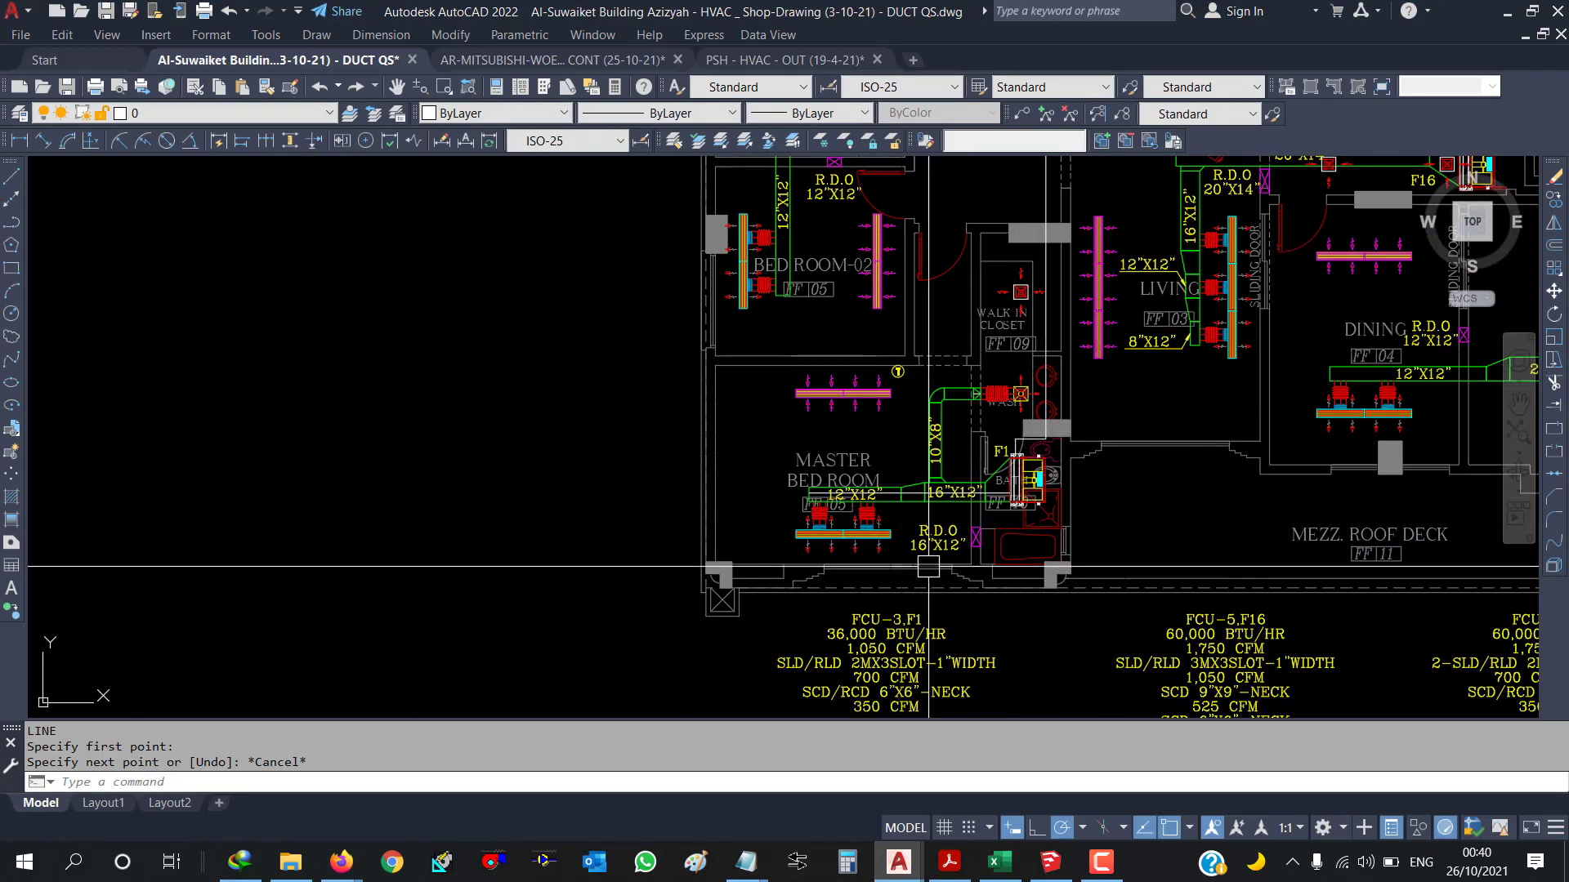
pyautogui.scroll(5, 809, 499)
pyautogui.click(412, 545)
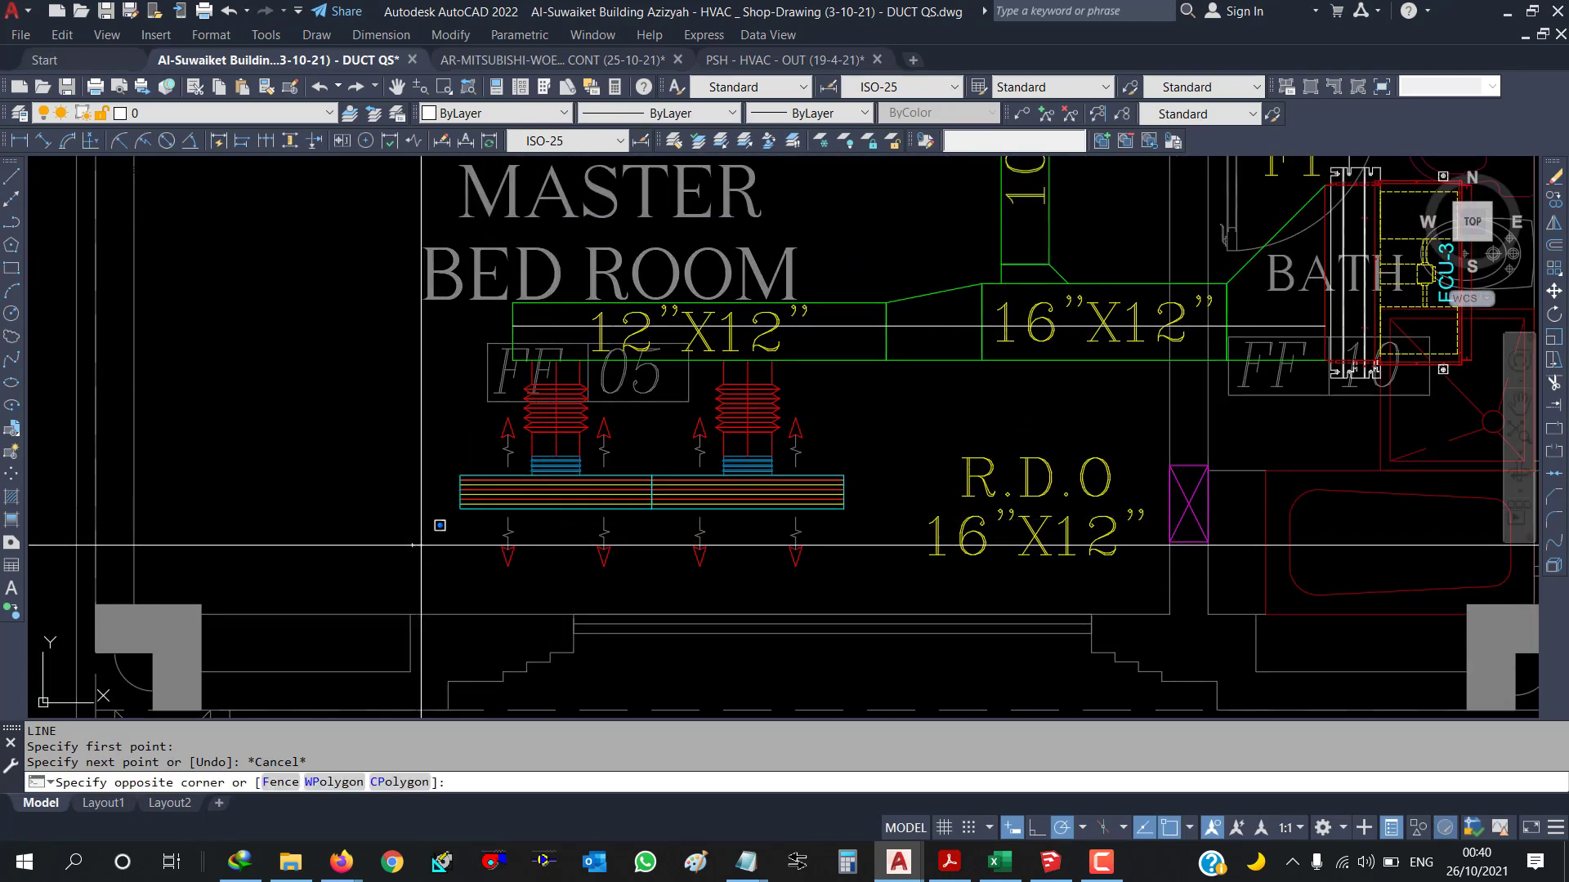
pyautogui.click(925, 453)
pyautogui.press('Escape')
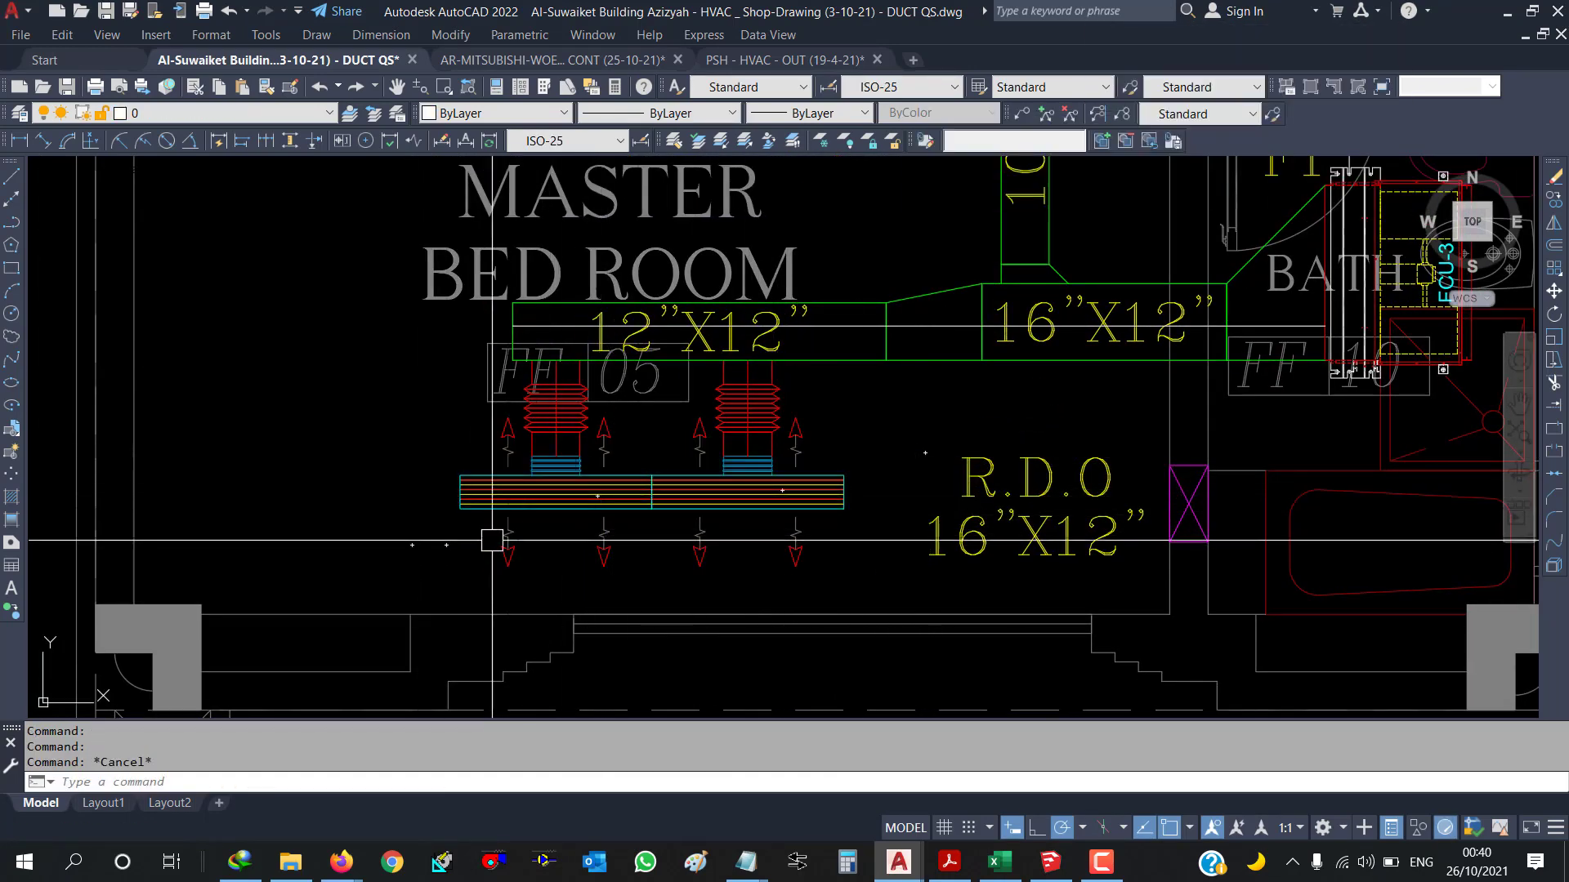
pyautogui.click(374, 580)
pyautogui.click(921, 446)
pyautogui.scroll(-5, 817, 612)
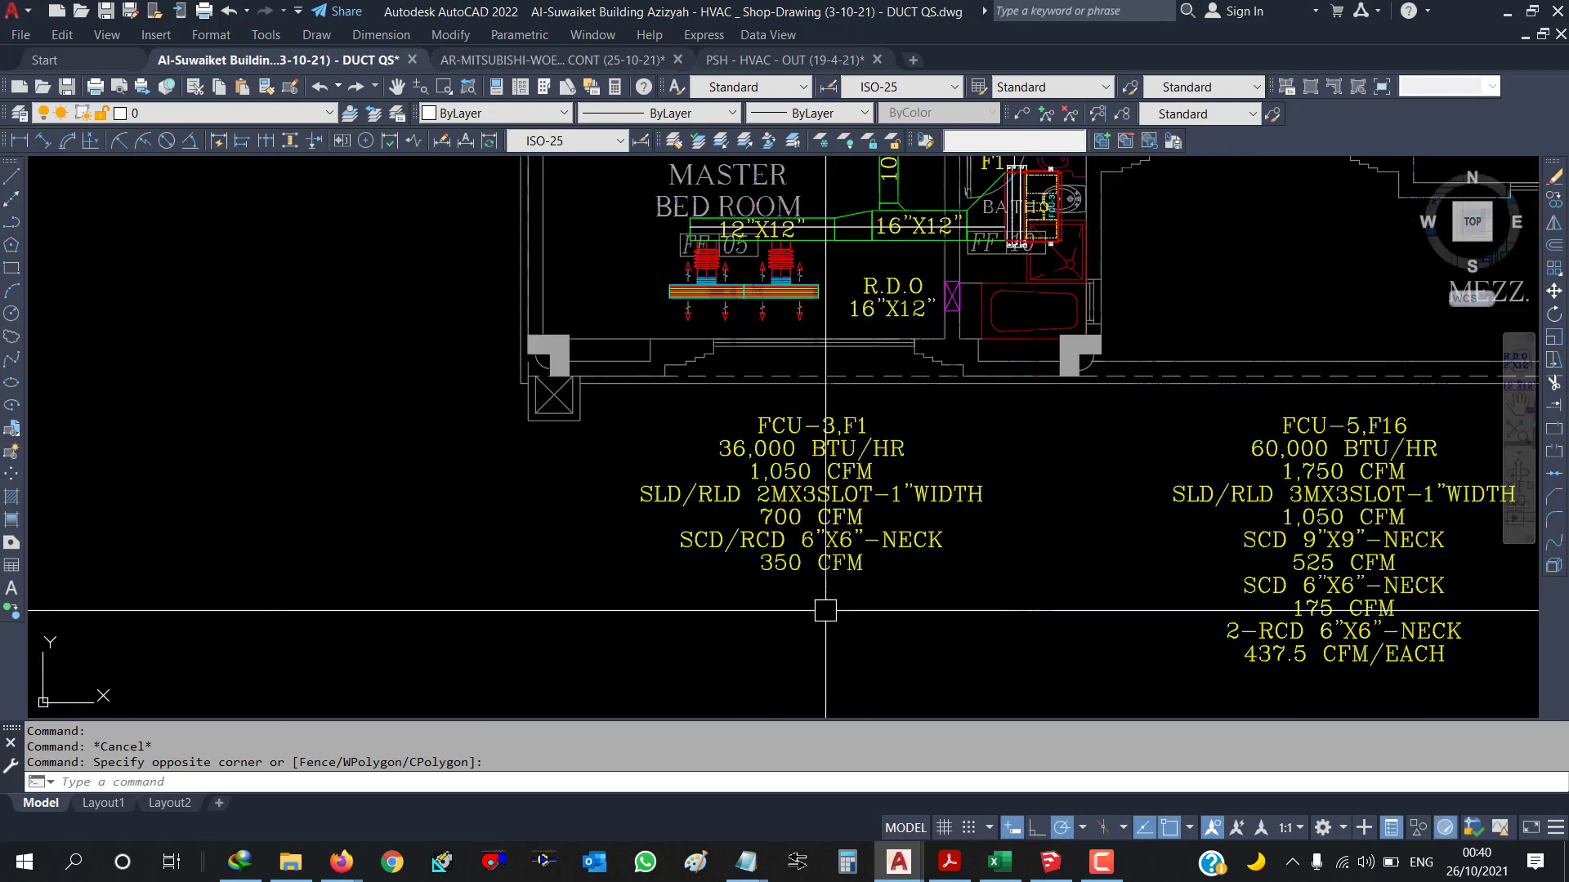
pyautogui.scroll(2, 823, 525)
pyautogui.scroll(-1, 891, 487)
pyautogui.scroll(-2, 882, 507)
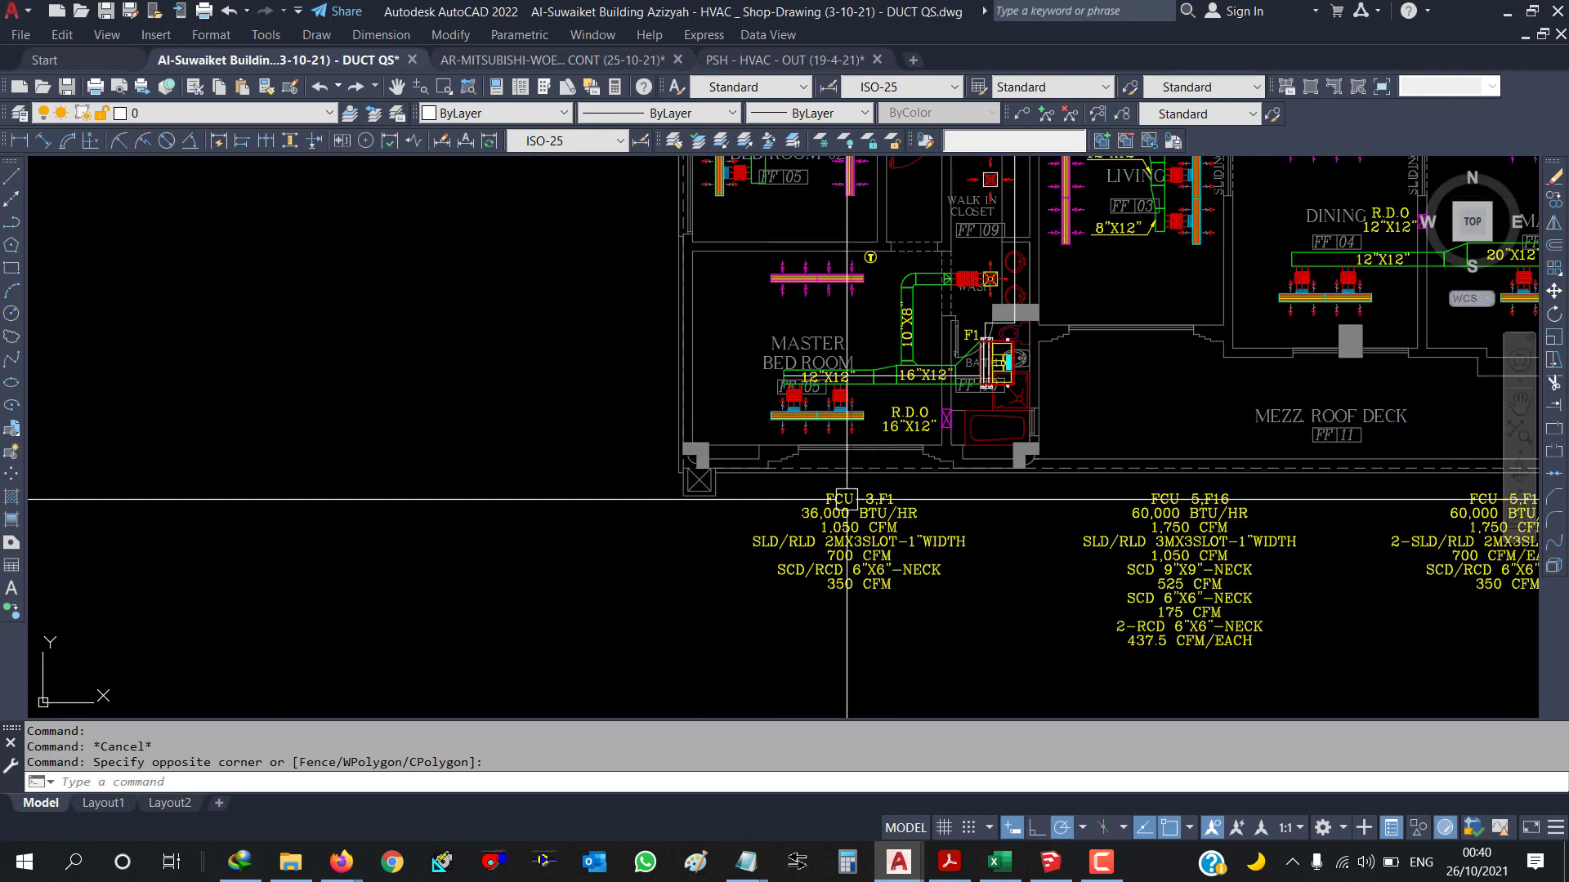
pyautogui.scroll(6, 823, 406)
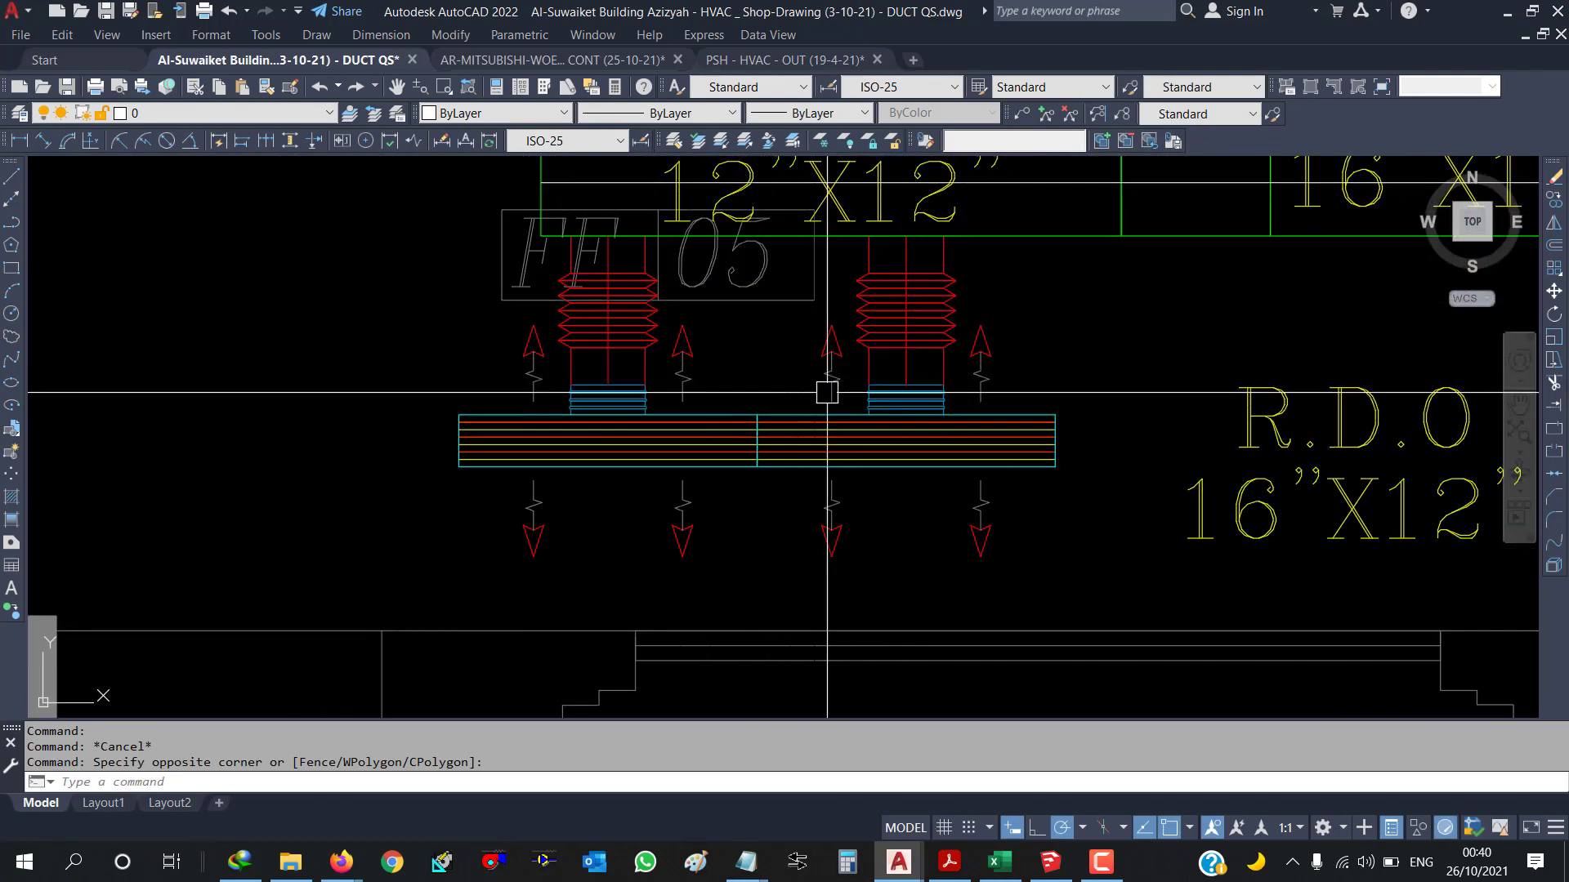
pyautogui.scroll(-3, 817, 379)
pyautogui.click(23, 142)
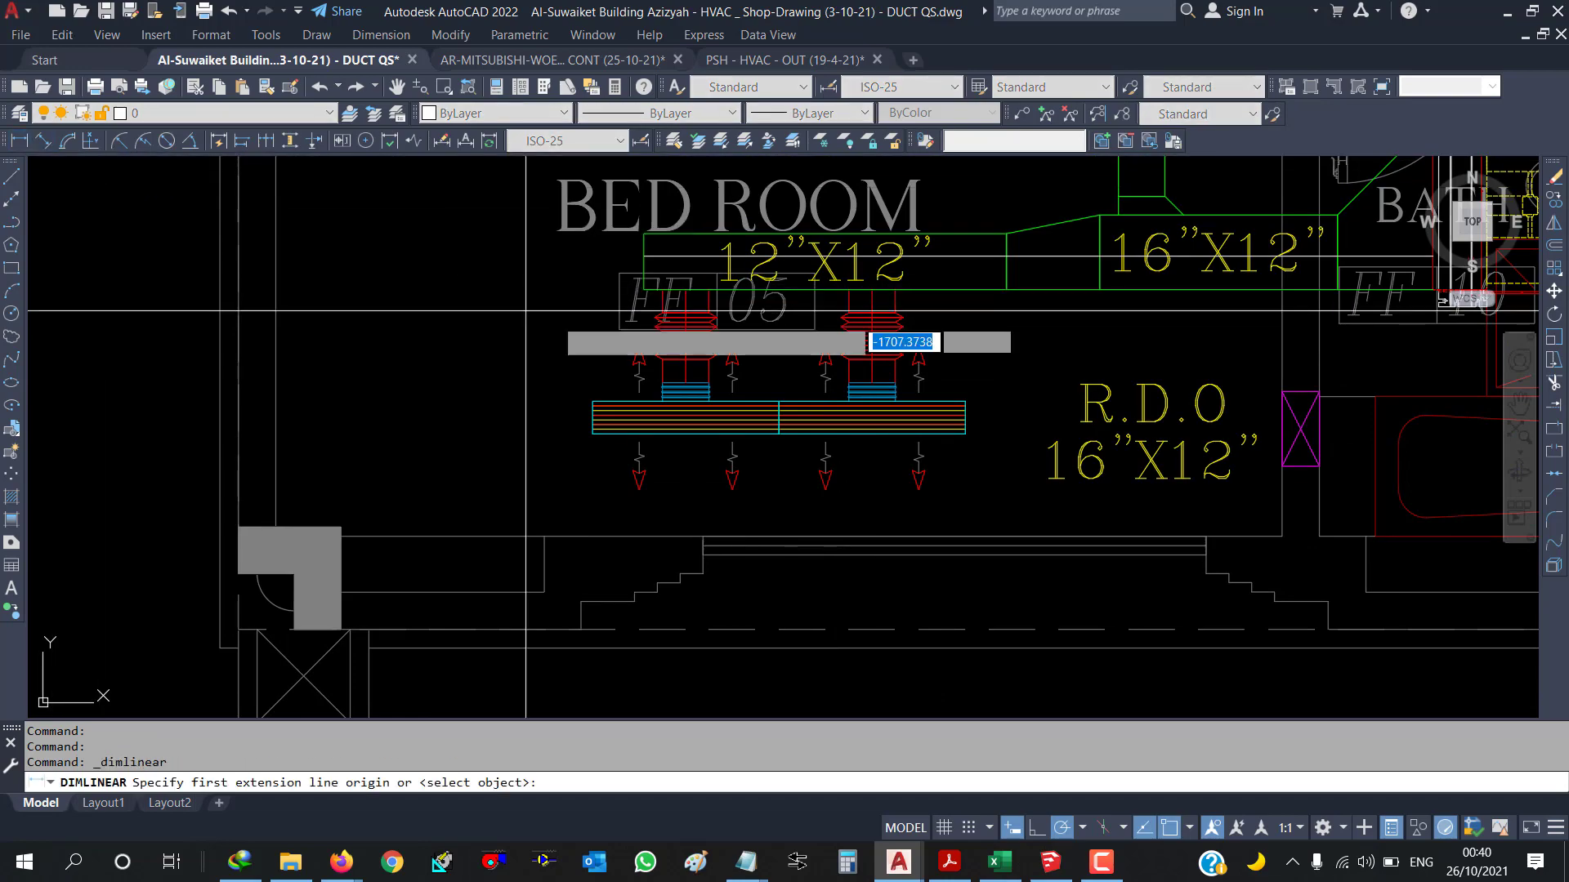
pyautogui.scroll(2, 634, 332)
pyautogui.click(1012, 394)
pyautogui.click(1014, 394)
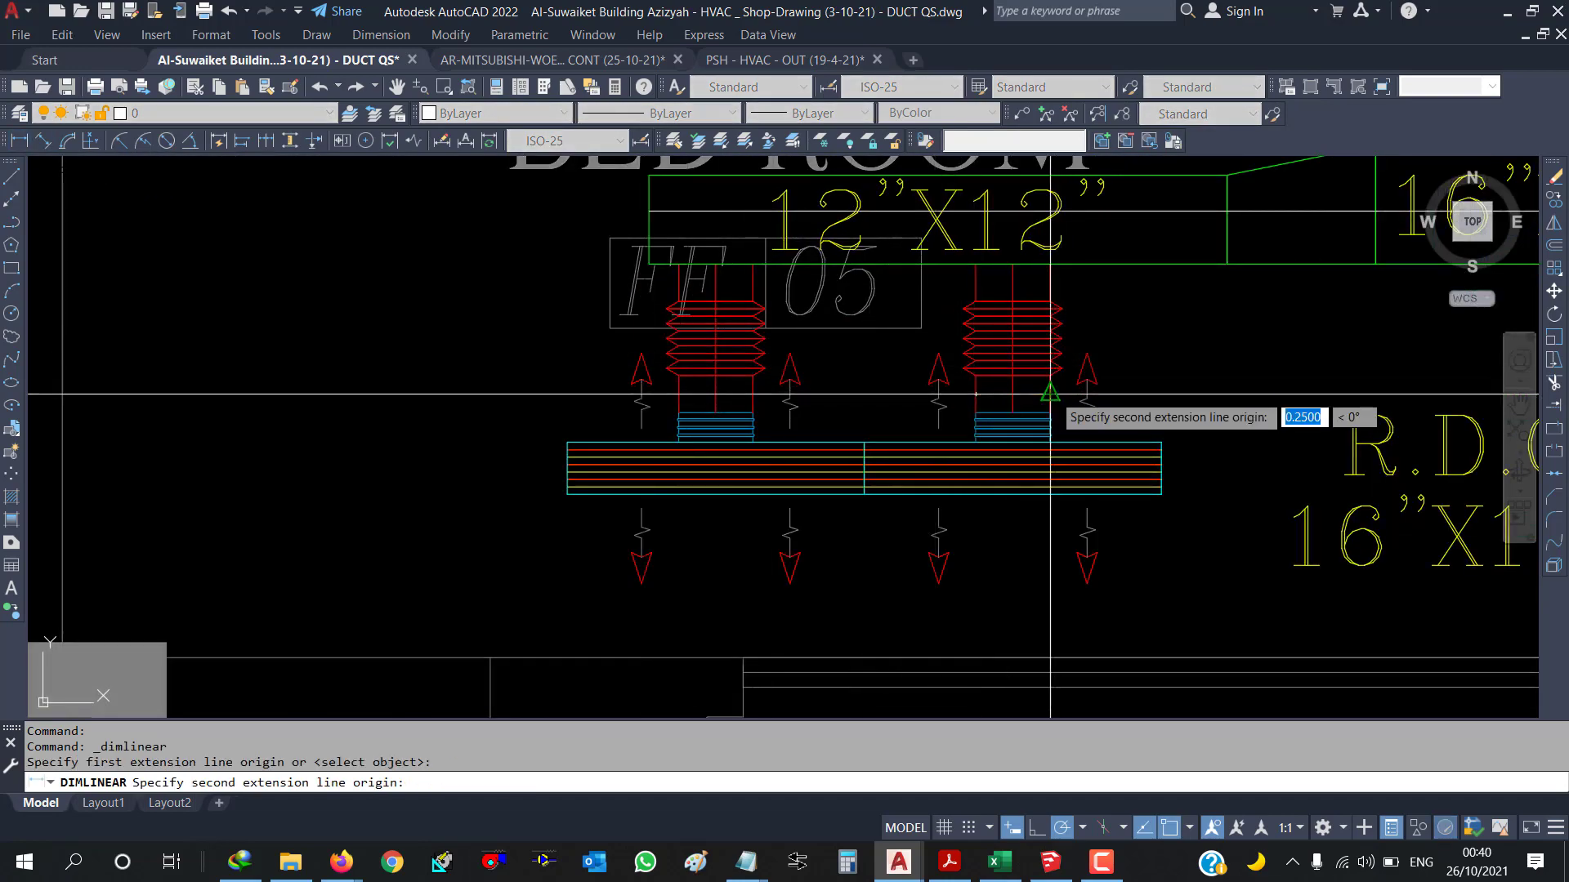
pyautogui.scroll(-3, 753, 427)
pyautogui.scroll(-3, 648, 438)
pyautogui.scroll(3, 837, 449)
pyautogui.press('Escape')
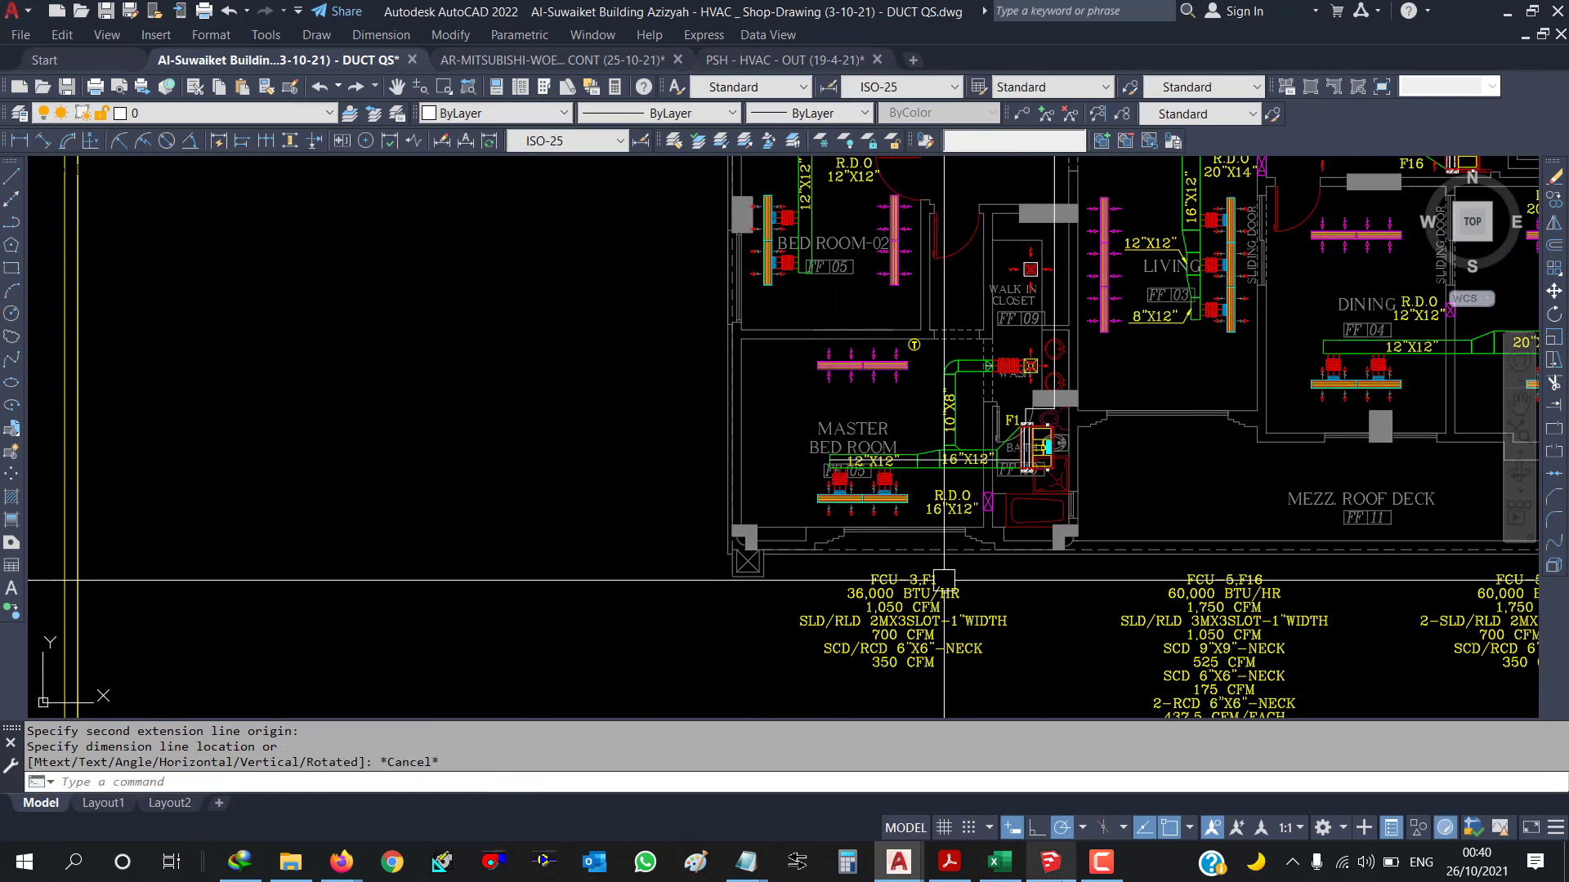
pyautogui.click(1052, 862)
# Orbit around both plenum boxes to a three-quarter front view
pyautogui.scroll(-3, 836, 613)
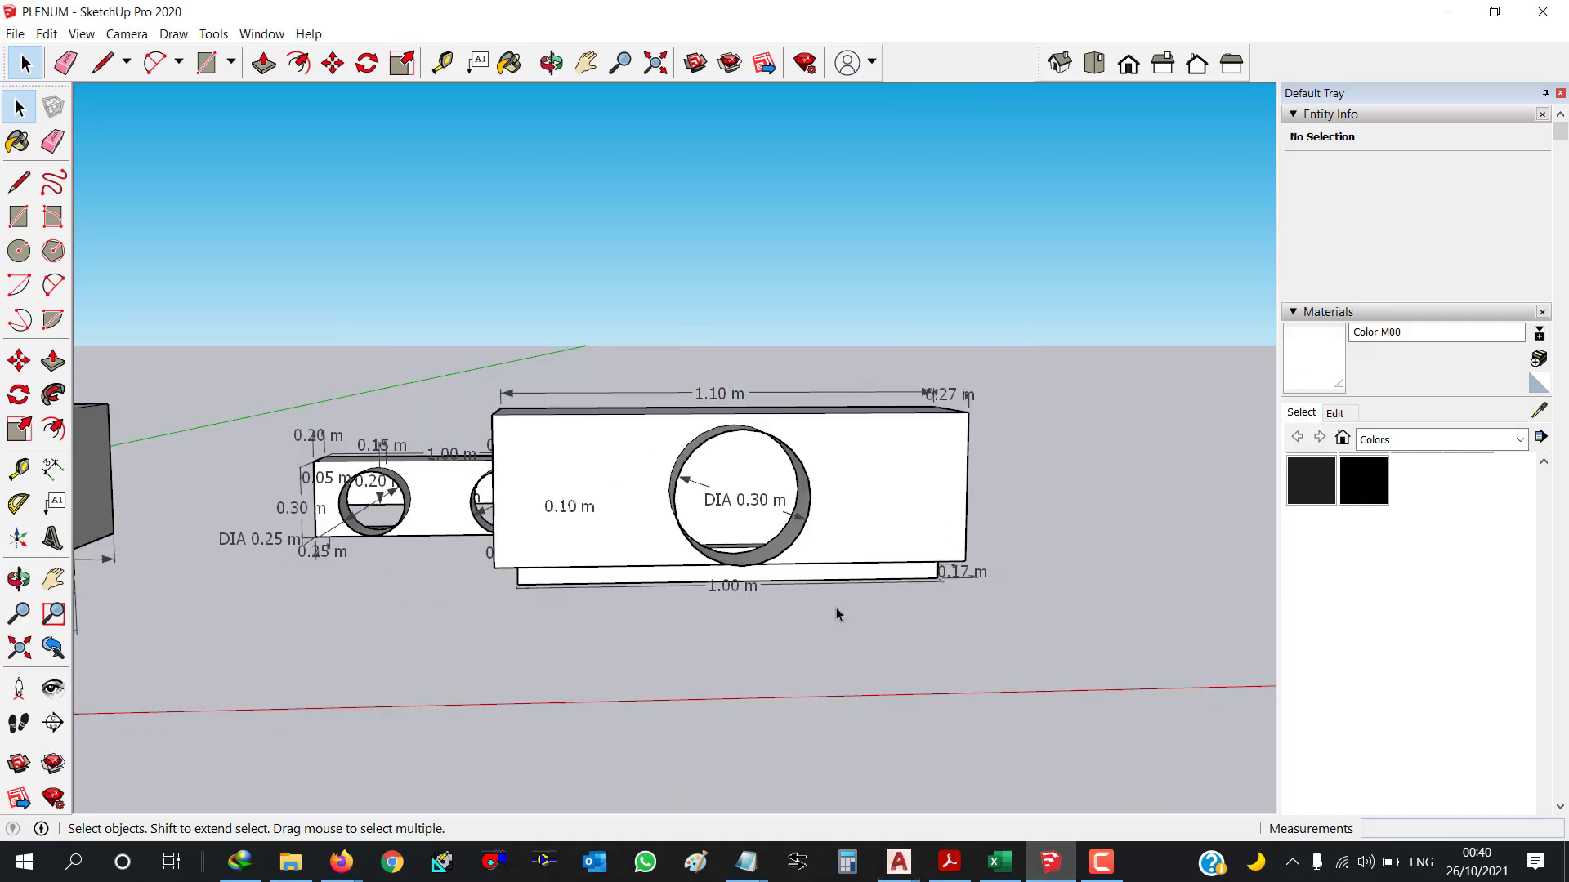
pyautogui.moveTo(837, 613); pyautogui.dragTo(825, 623)
pyautogui.scroll(-2, 825, 623)
pyautogui.scroll(2, 825, 623)
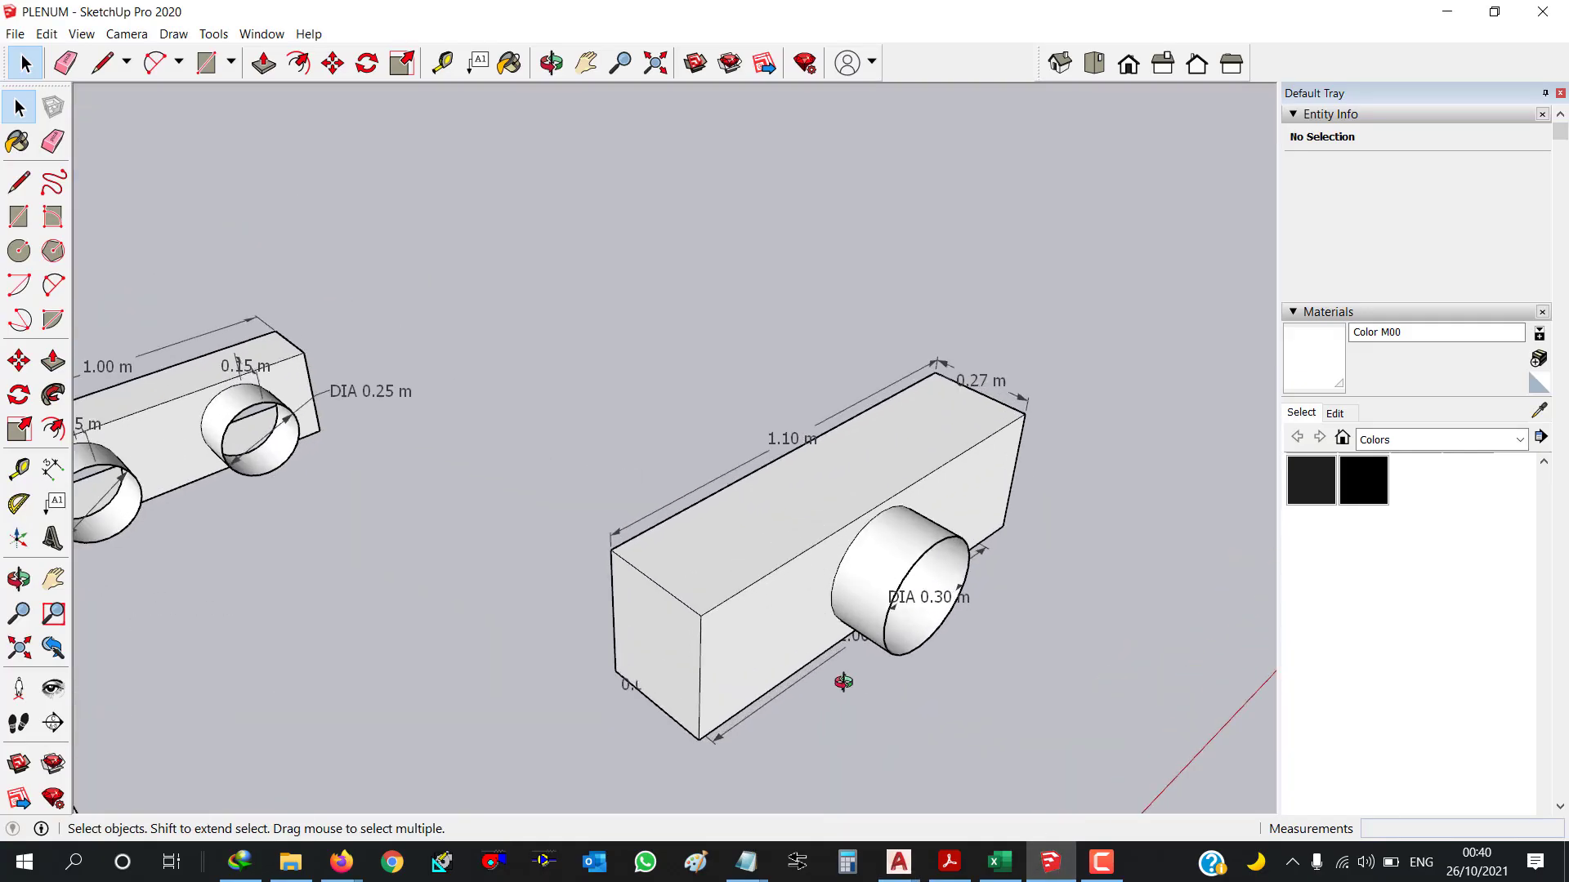
pyautogui.moveTo(840, 682)
pyautogui.mouseDown()
pyautogui.moveTo(634, 466)
pyautogui.moveTo(778, 634)
pyautogui.moveTo(749, 651)
pyautogui.mouseUp()
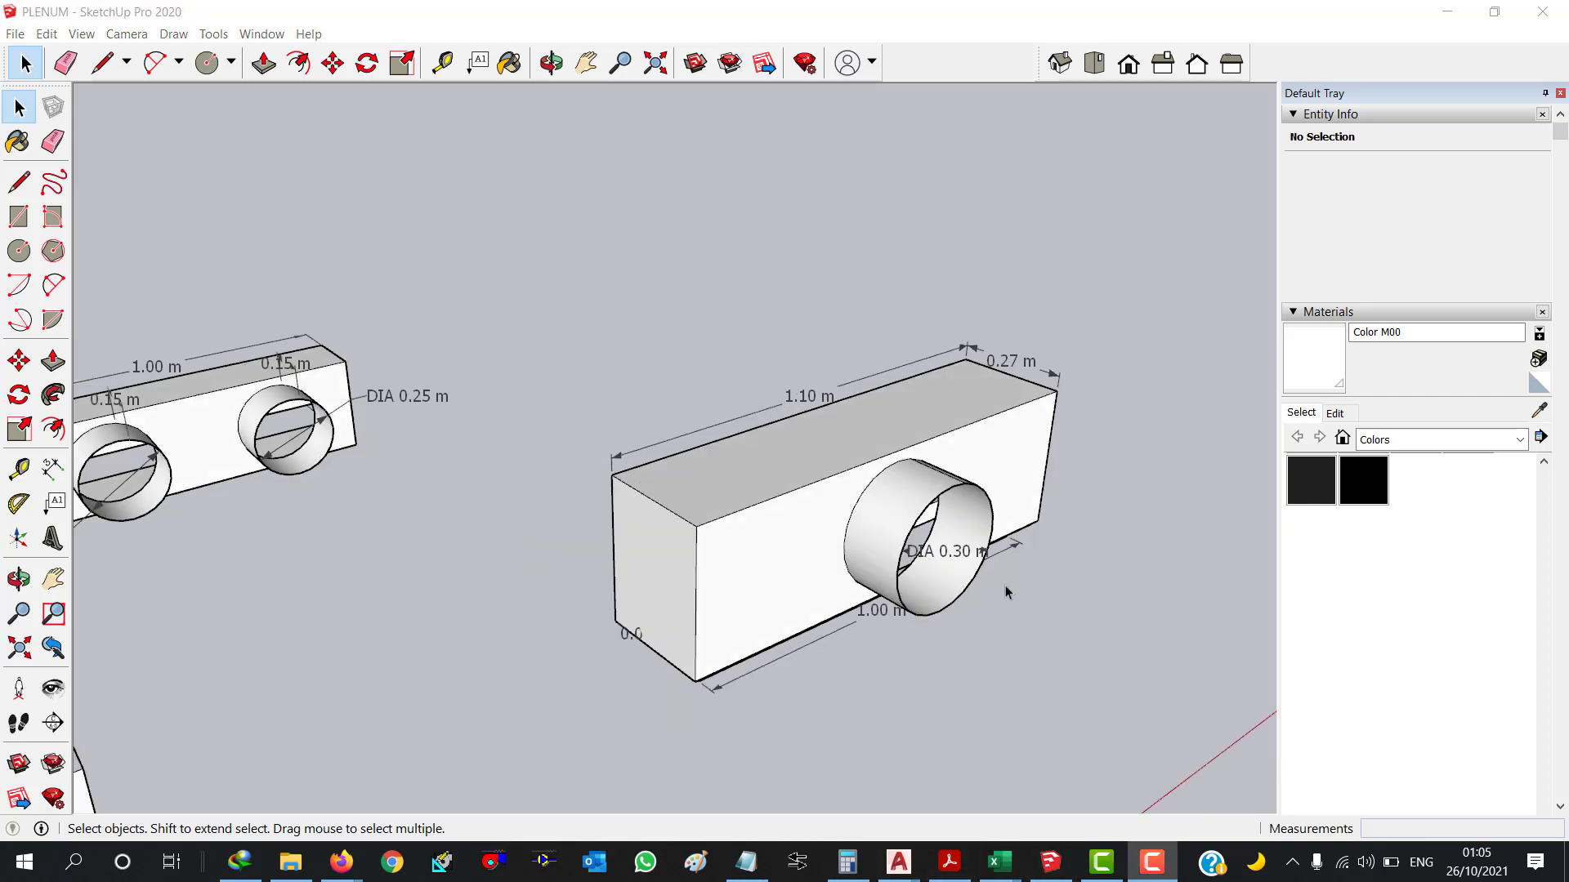
pyautogui.moveTo(1005, 585)
pyautogui.mouseDown()
pyautogui.moveTo(951, 611)
pyautogui.moveTo(874, 587)
pyautogui.moveTo(814, 542)
pyautogui.mouseUp()
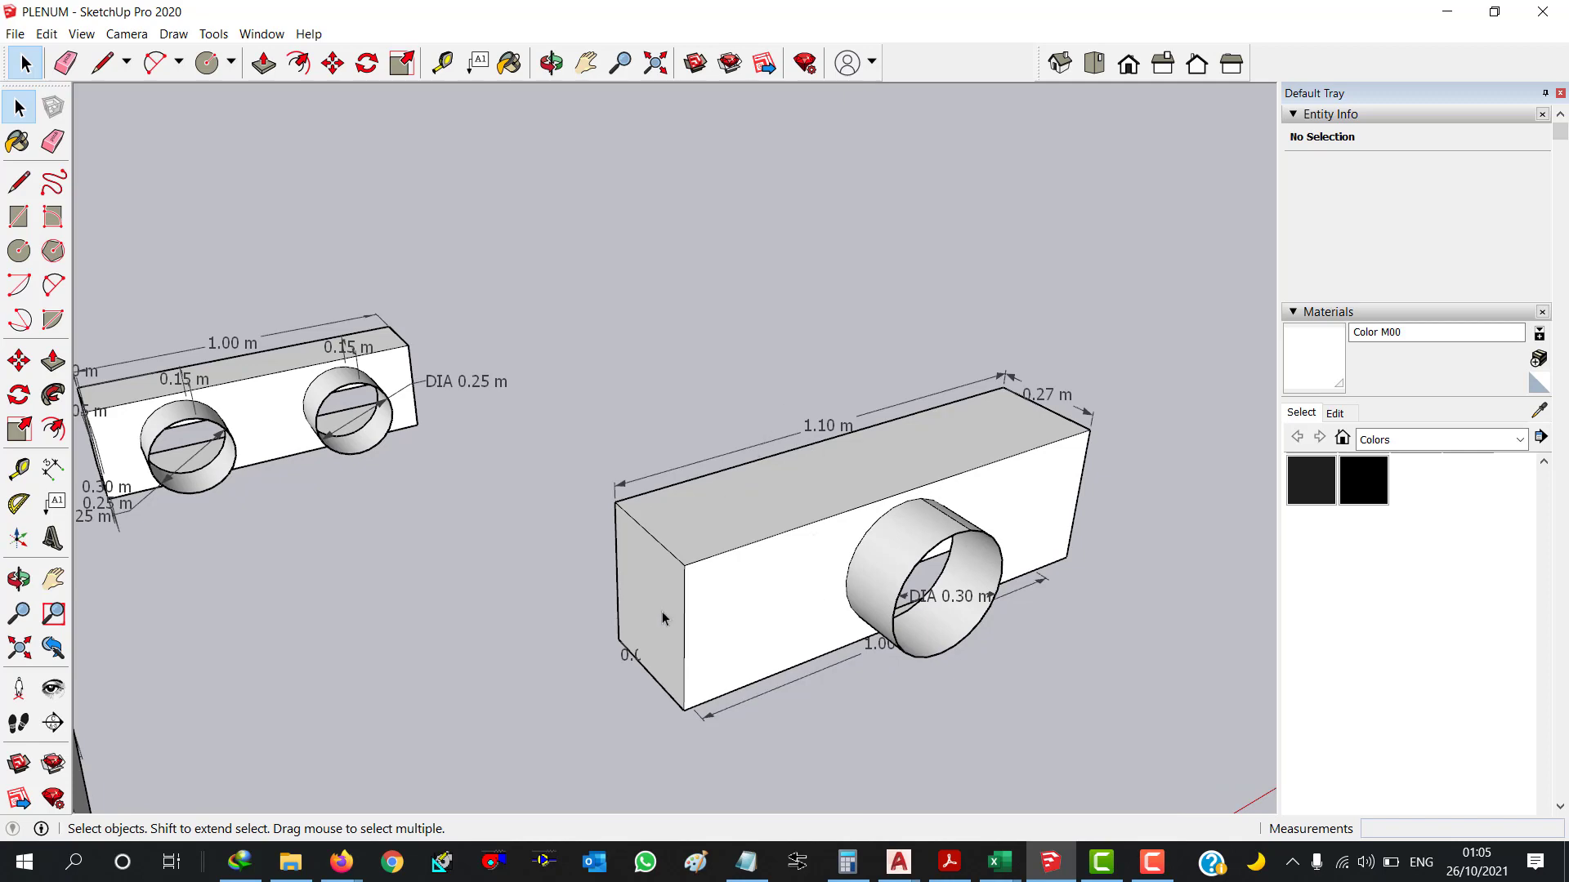
pyautogui.moveTo(662, 617)
pyautogui.mouseDown()
pyautogui.moveTo(783, 581)
pyautogui.moveTo(861, 494)
pyautogui.moveTo(841, 465)
pyautogui.moveTo(882, 440)
pyautogui.moveTo(891, 458)
pyautogui.mouseUp()
pyautogui.press('space')
pyautogui.moveTo(1149, 498)
pyautogui.mouseDown()
pyautogui.moveTo(983, 525)
pyautogui.moveTo(1226, 478)
pyautogui.moveTo(1138, 536)
pyautogui.moveTo(1038, 550)
pyautogui.mouseUp()
pyautogui.scroll(-5, 1050, 474)
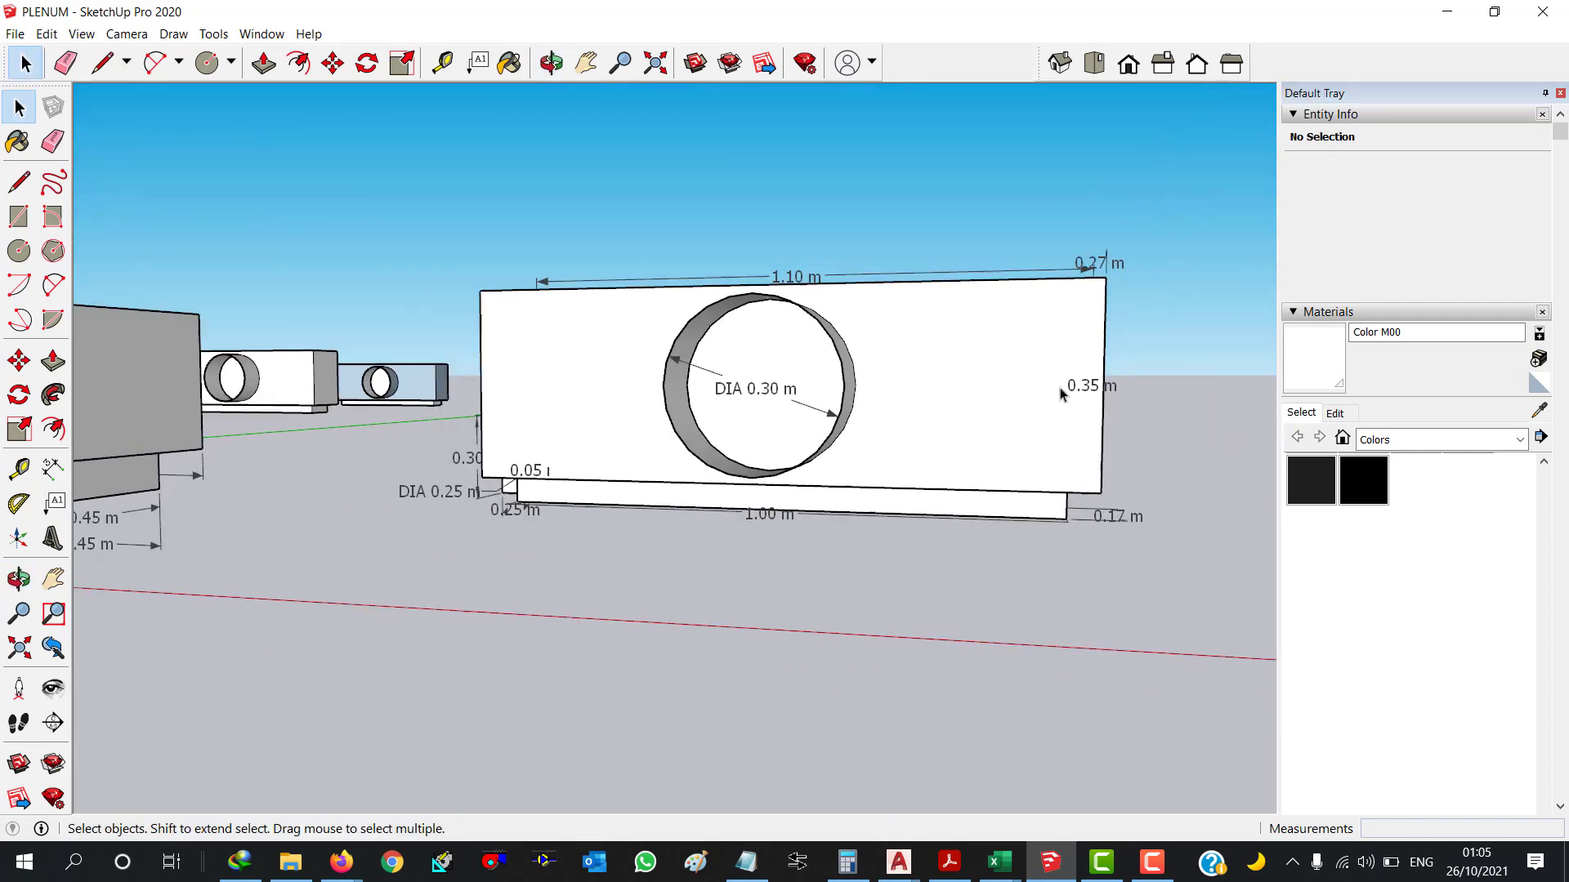
pyautogui.moveTo(1060, 392)
pyautogui.mouseDown()
pyautogui.moveTo(1127, 490)
pyautogui.moveTo(641, 427)
pyautogui.mouseUp()
pyautogui.scroll(1, 791, 463)
pyautogui.scroll(1, 841, 483)
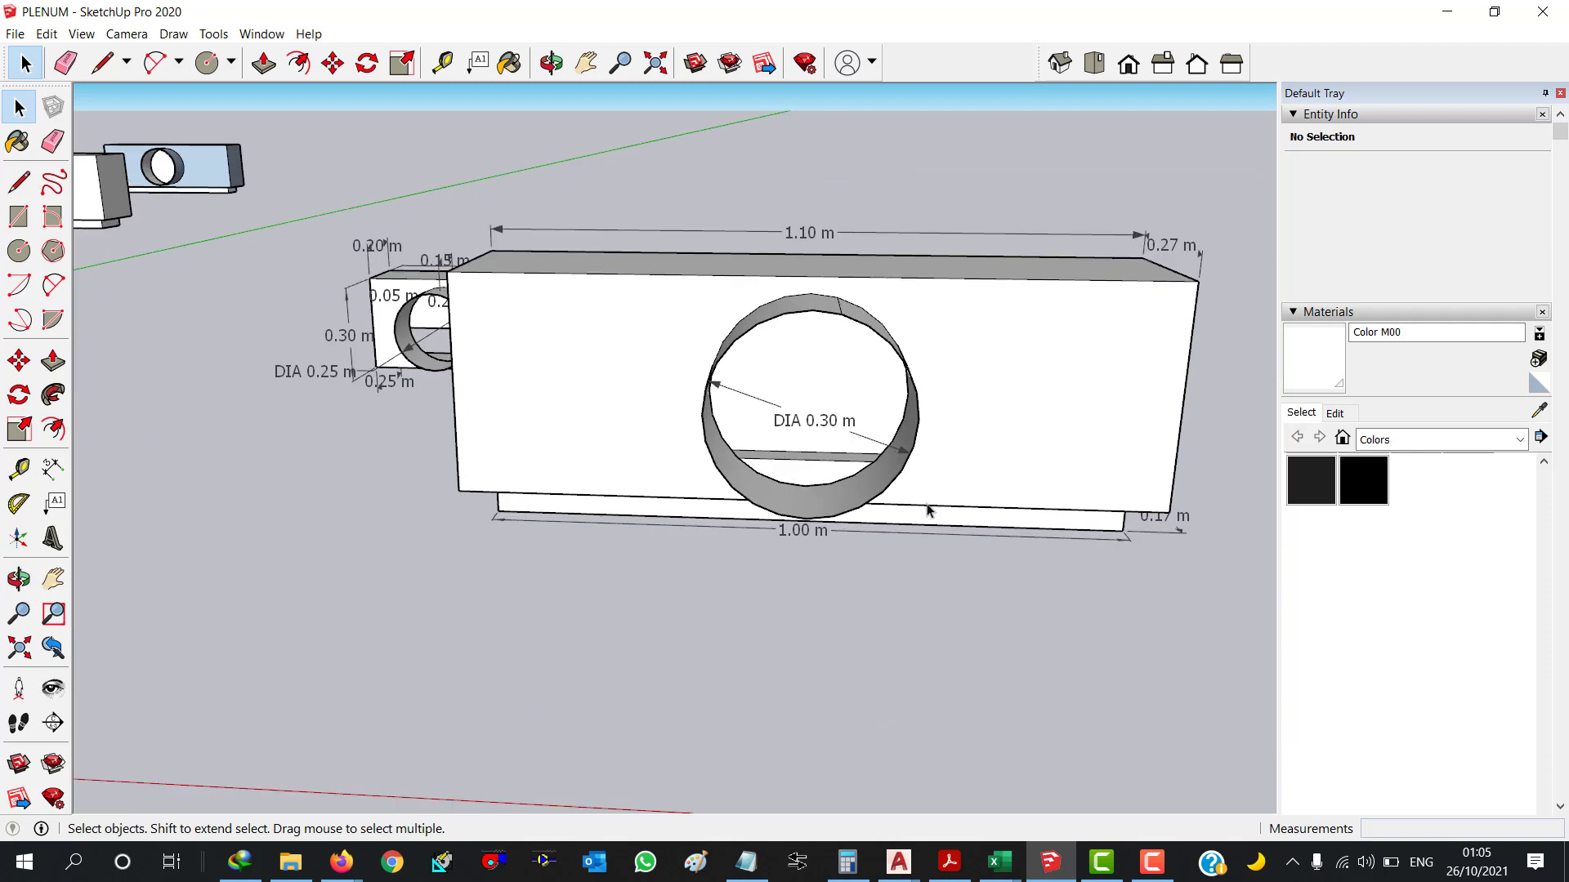
pyautogui.moveTo(680, 429)
pyautogui.mouseDown()
pyautogui.moveTo(900, 480)
pyautogui.moveTo(553, 434)
pyautogui.mouseUp()
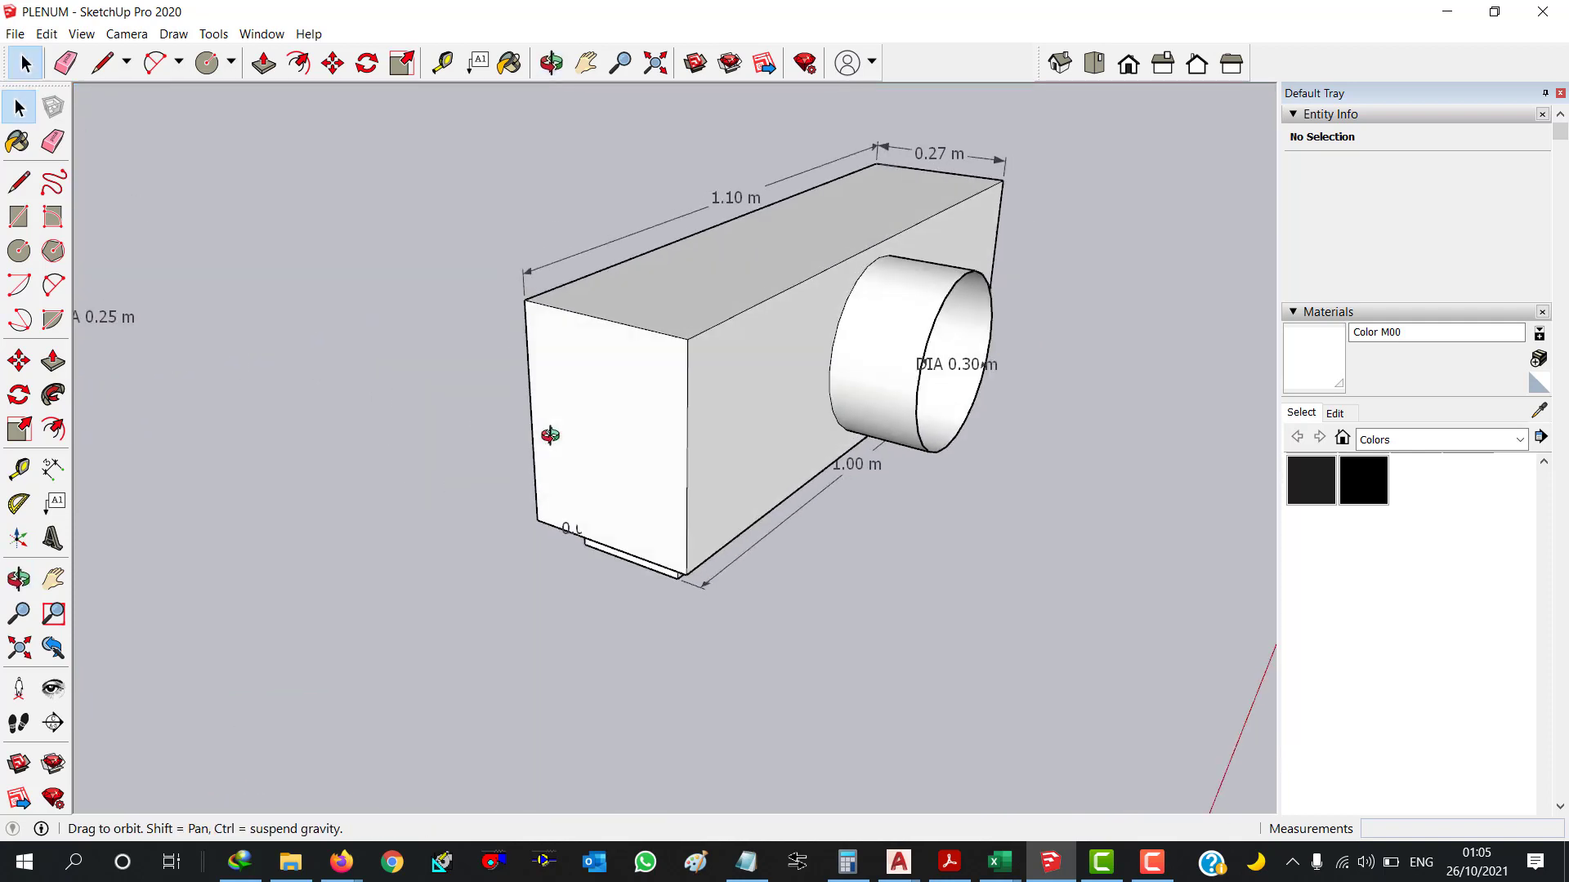
# Read the plenum's 0.35 m vertical edge length in Entity Info
pyautogui.click(686, 464)
pyautogui.moveTo(1447, 191); pyautogui.dragTo(1422, 191)
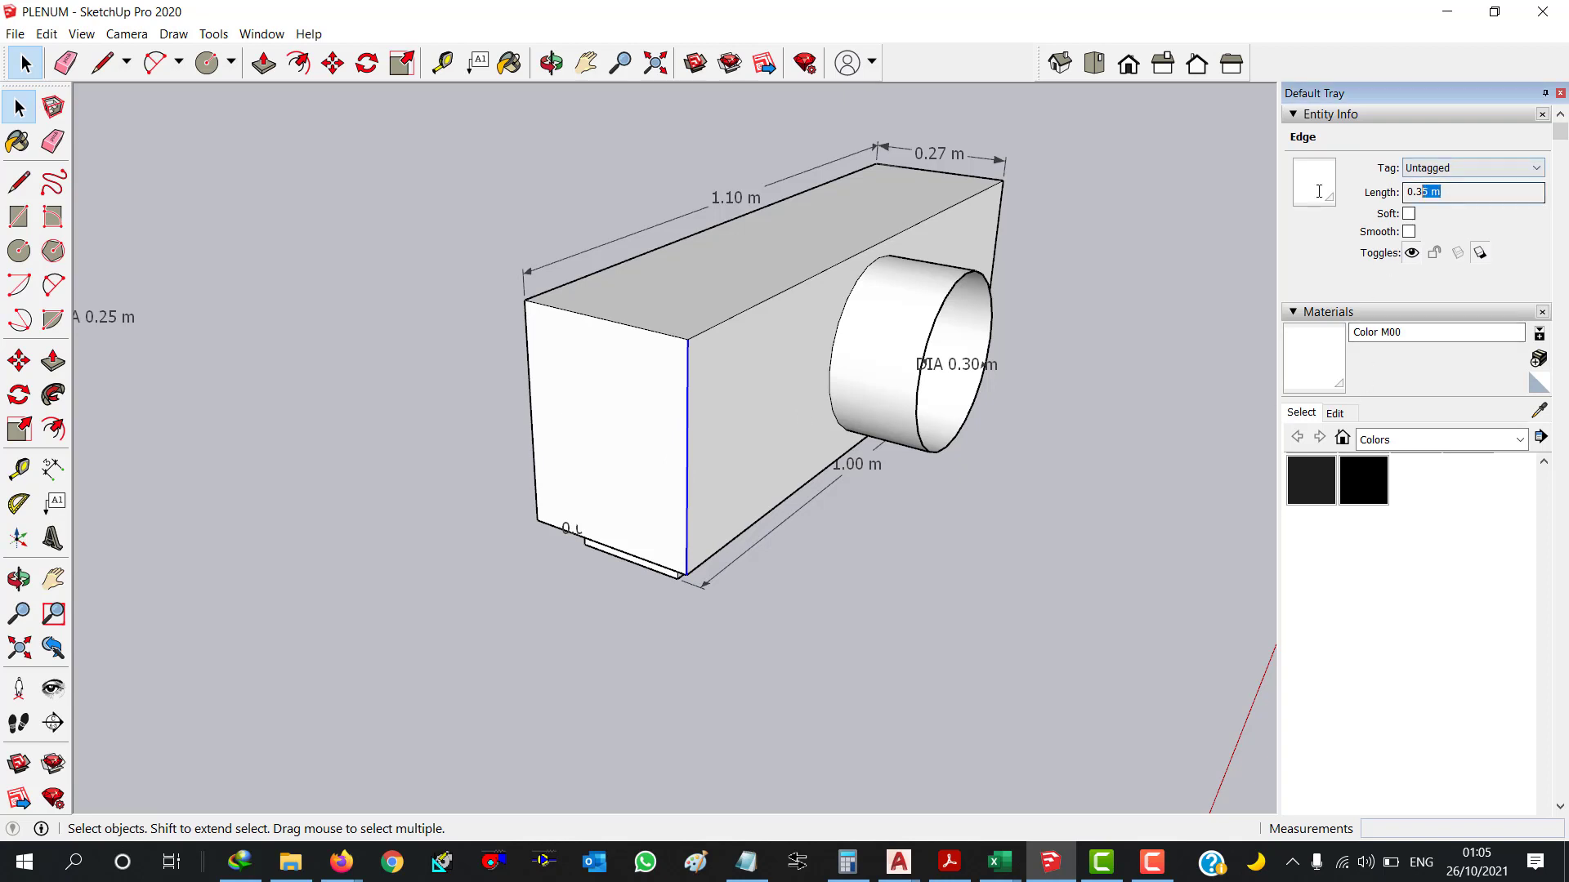
pyautogui.click(976, 600)
pyautogui.moveTo(999, 863)
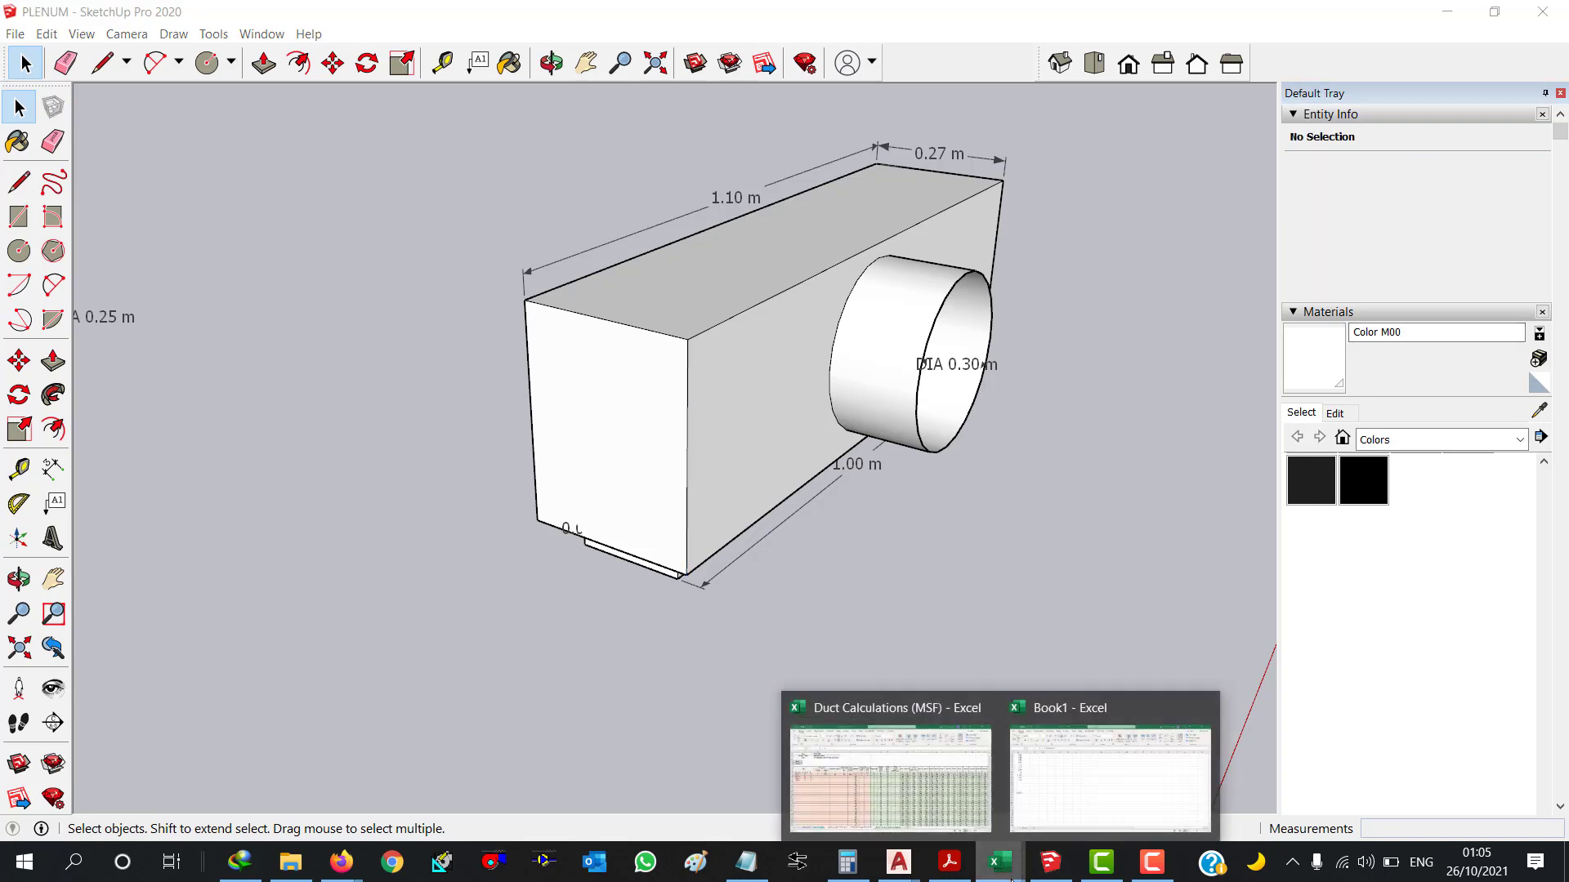
pyautogui.click(892, 784)
# Enter FCU-1 neck length 1 in D15 and review its depth, collar, and damper values
pyautogui.click(219, 388)
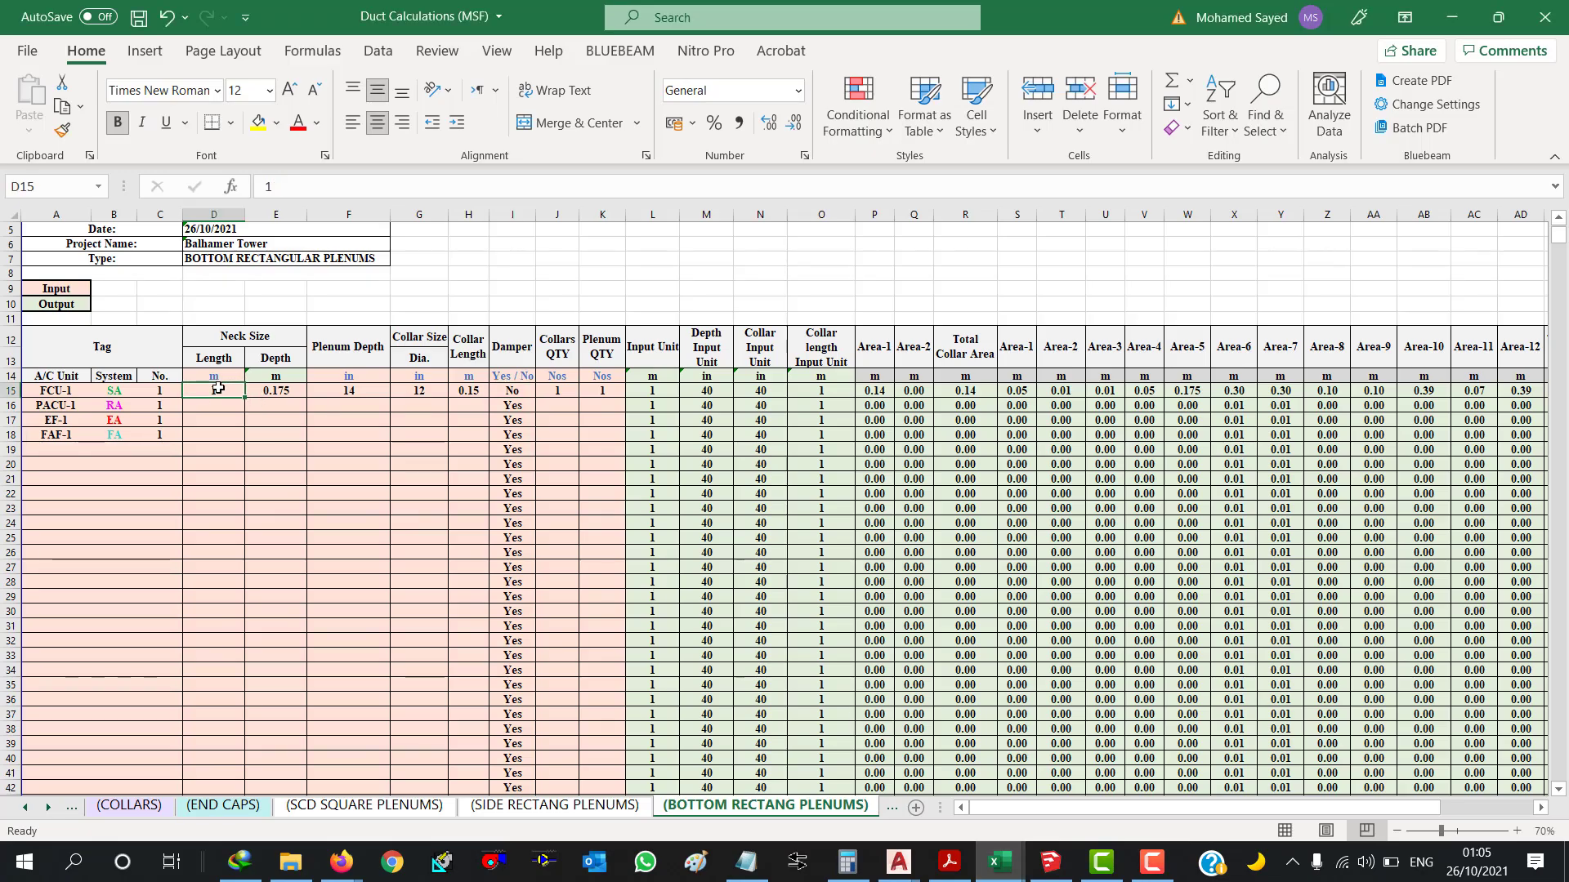
pyautogui.click(279, 391)
pyautogui.click(437, 390)
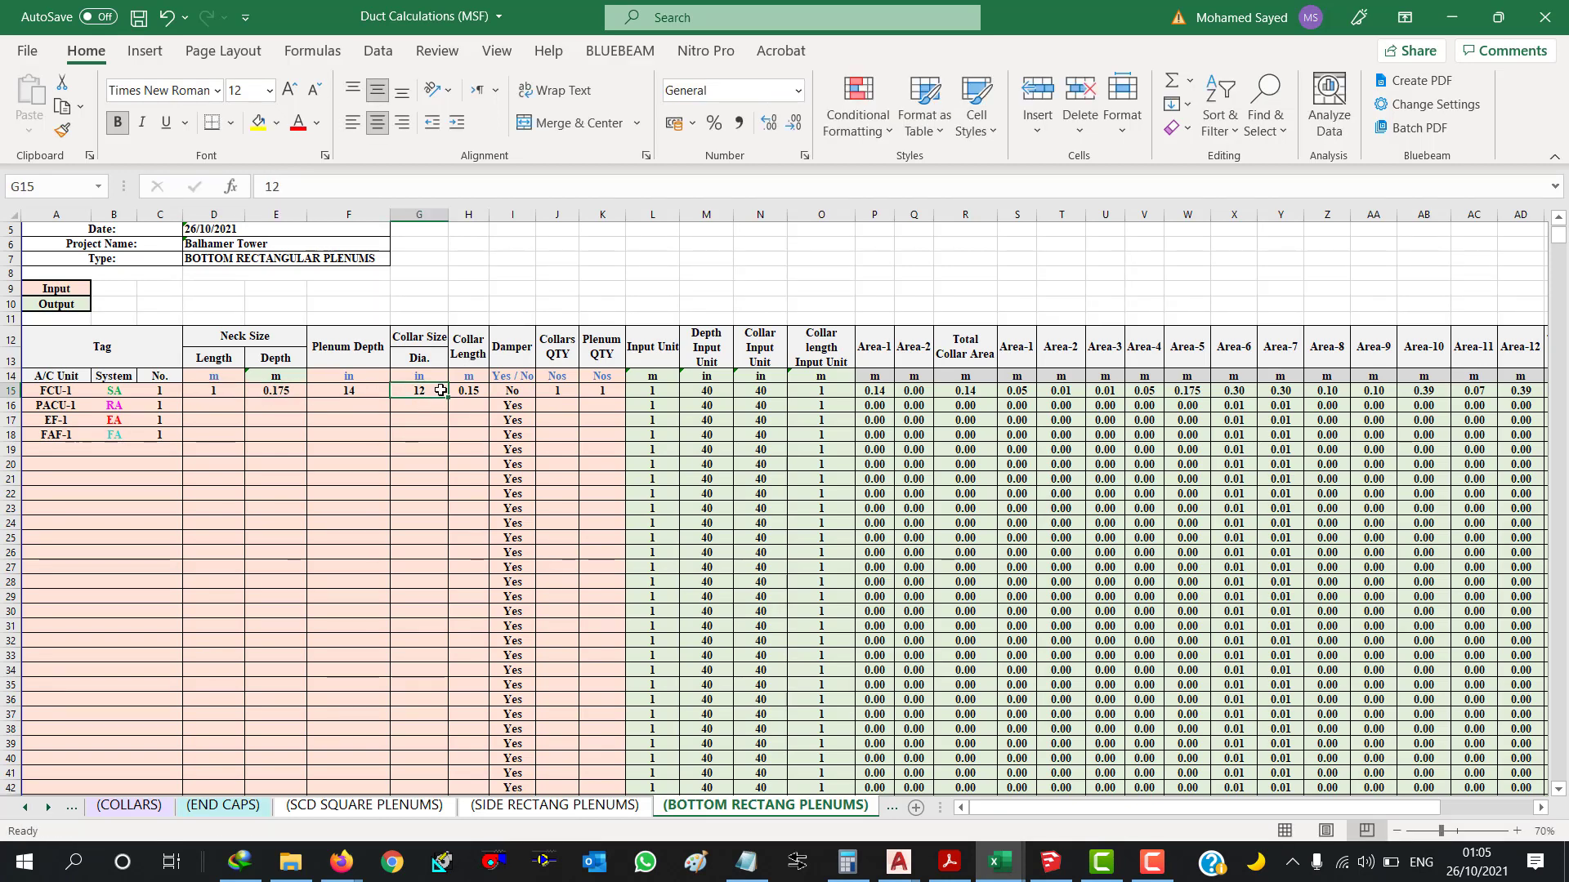
pyautogui.click(364, 392)
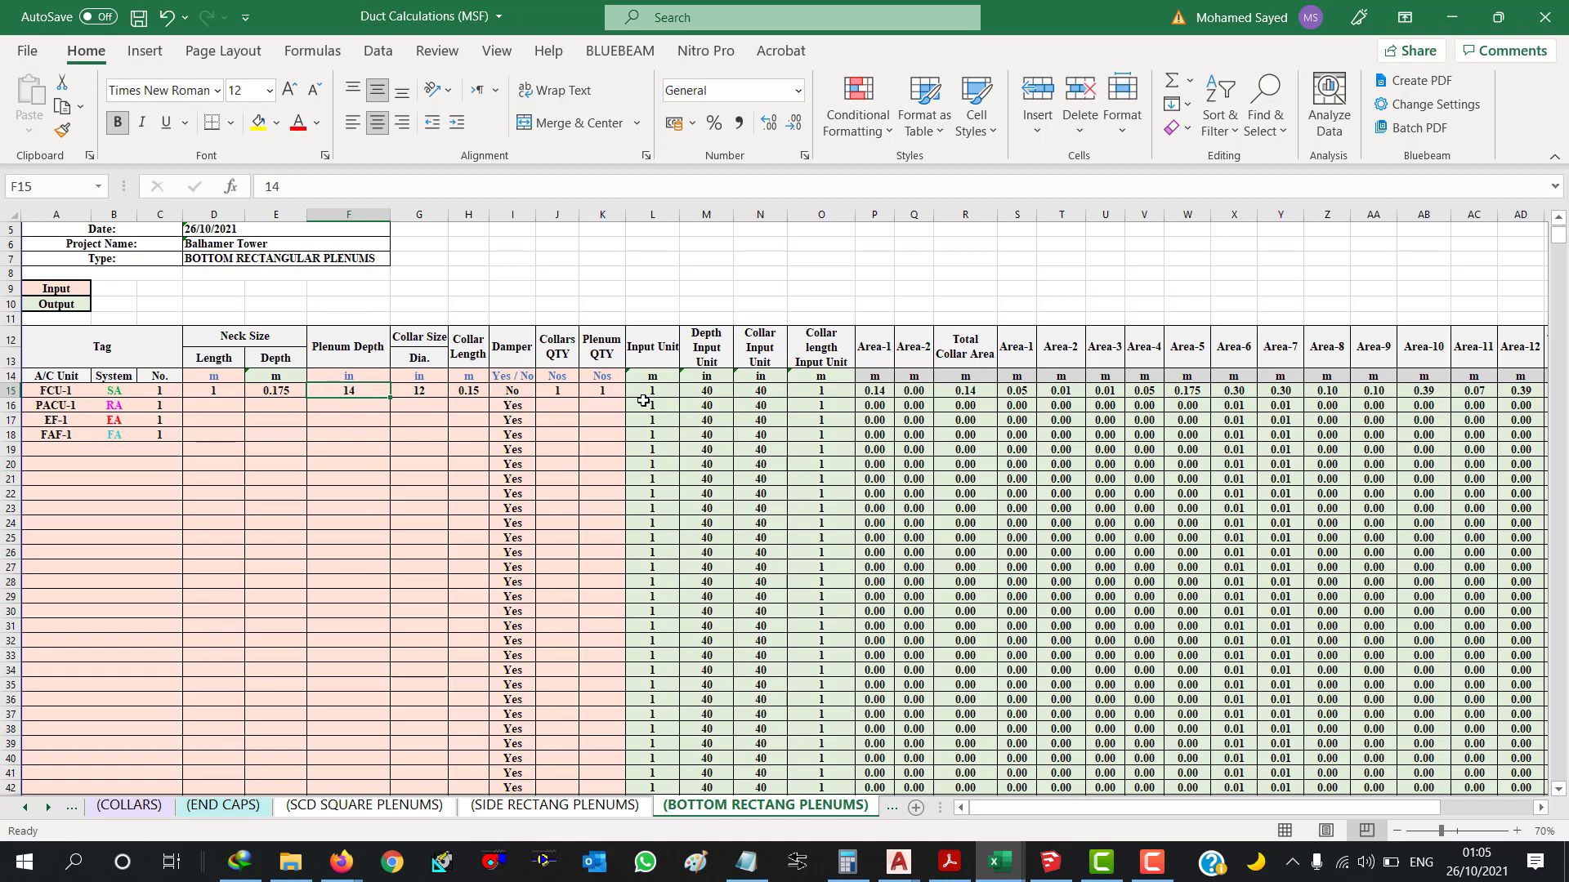
pyautogui.click(532, 396)
pyautogui.click(455, 395)
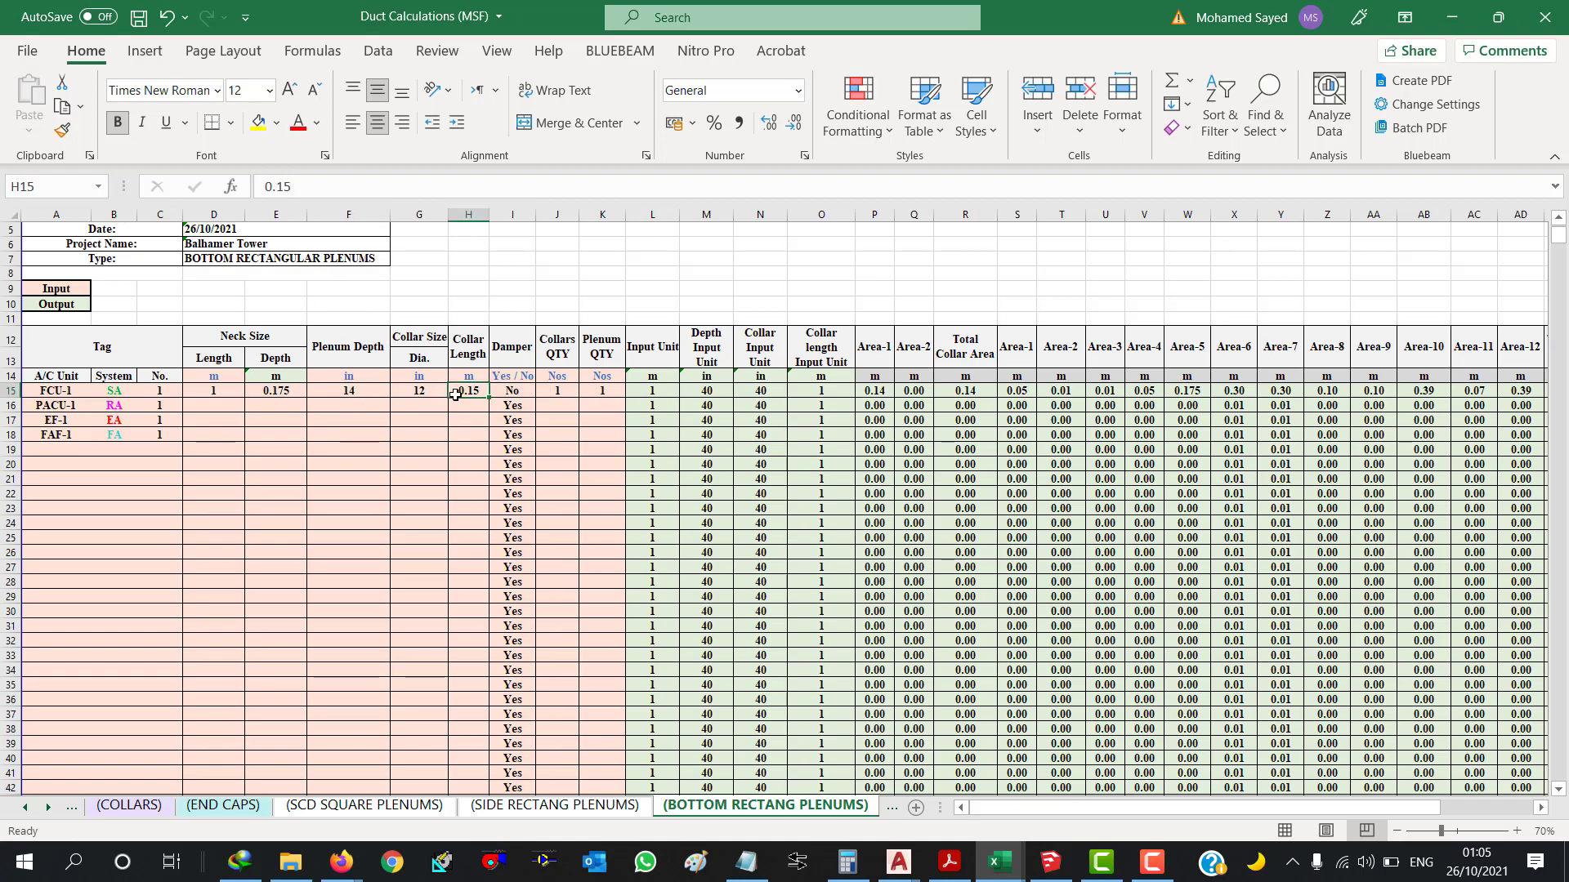
pyautogui.click(1050, 862)
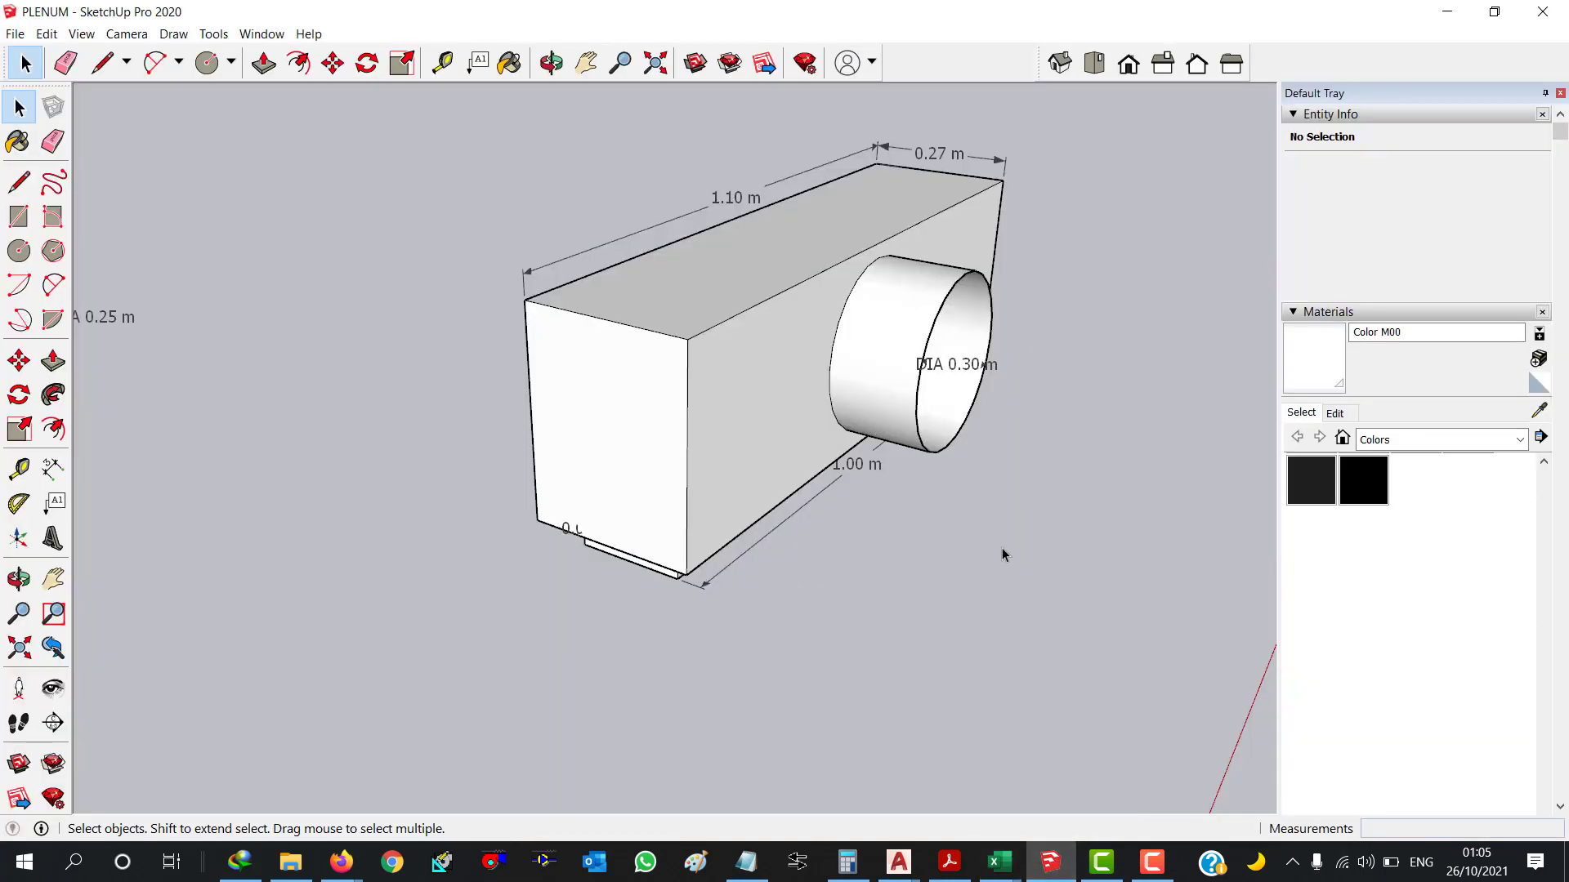
# Select the collar's top edge and confirm its 0.15 m length in Entity Info
pyautogui.press('l')
pyautogui.click(952, 282)
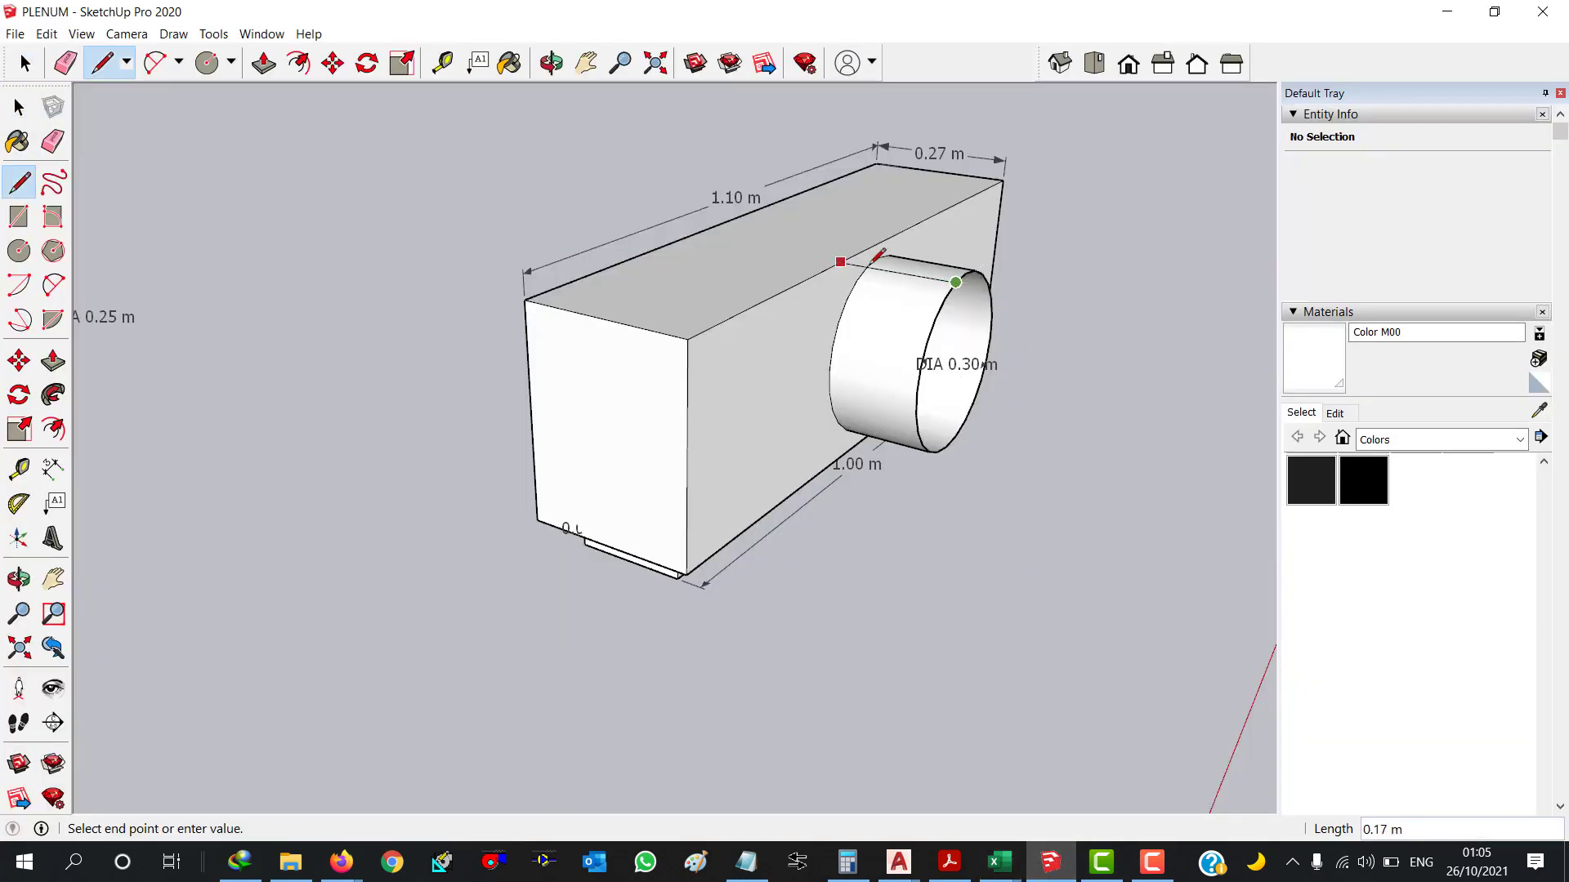
pyautogui.press('Escape')
pyautogui.press('space')
pyautogui.rightClick(902, 281)
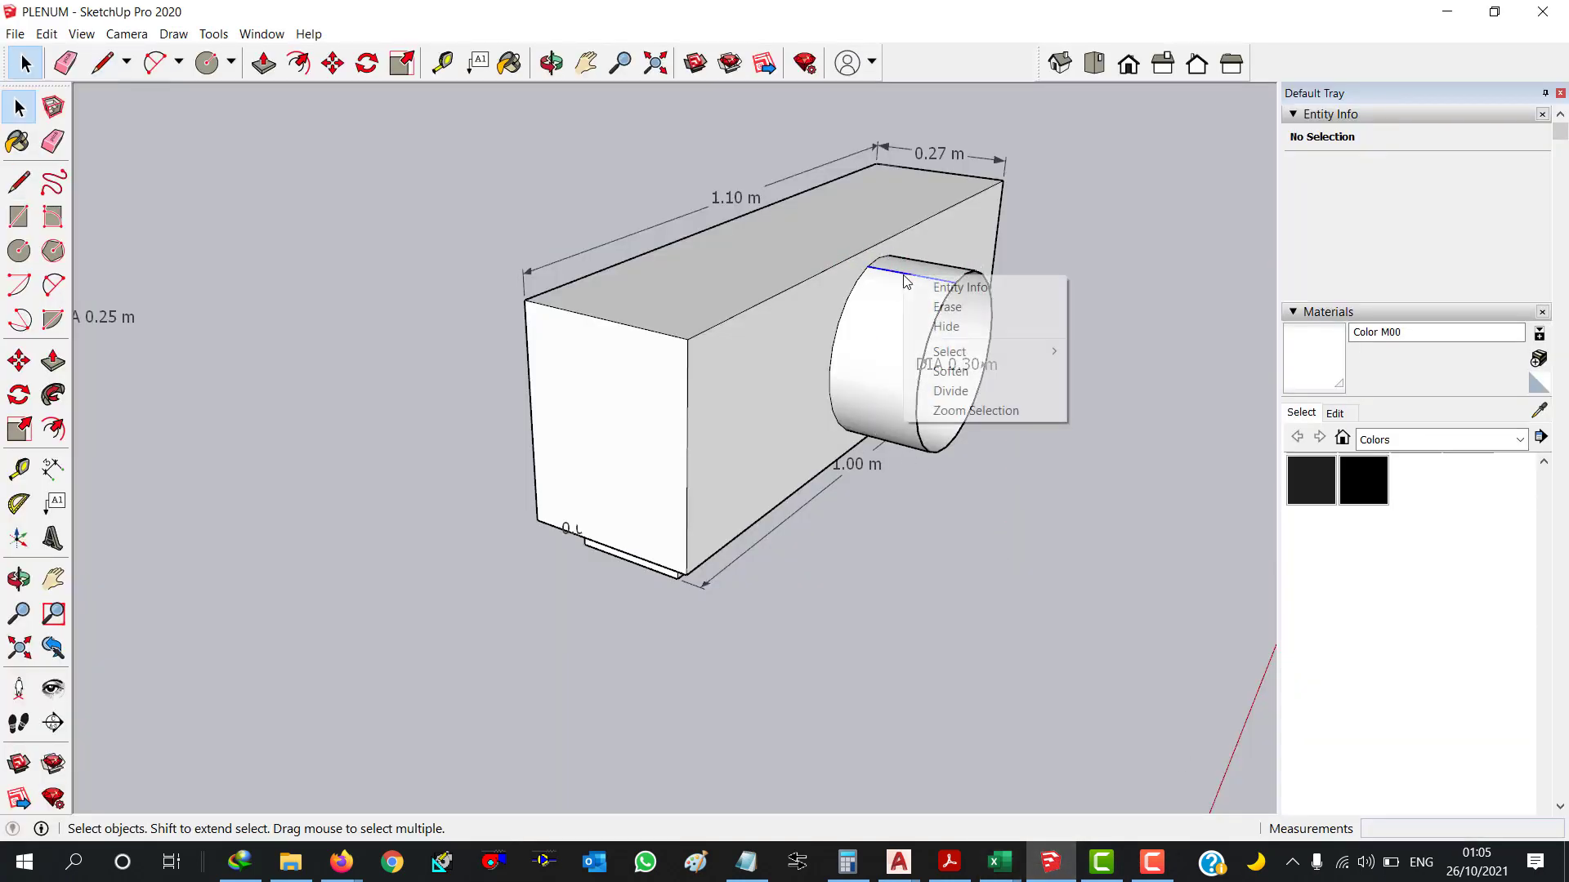
pyautogui.click(931, 293)
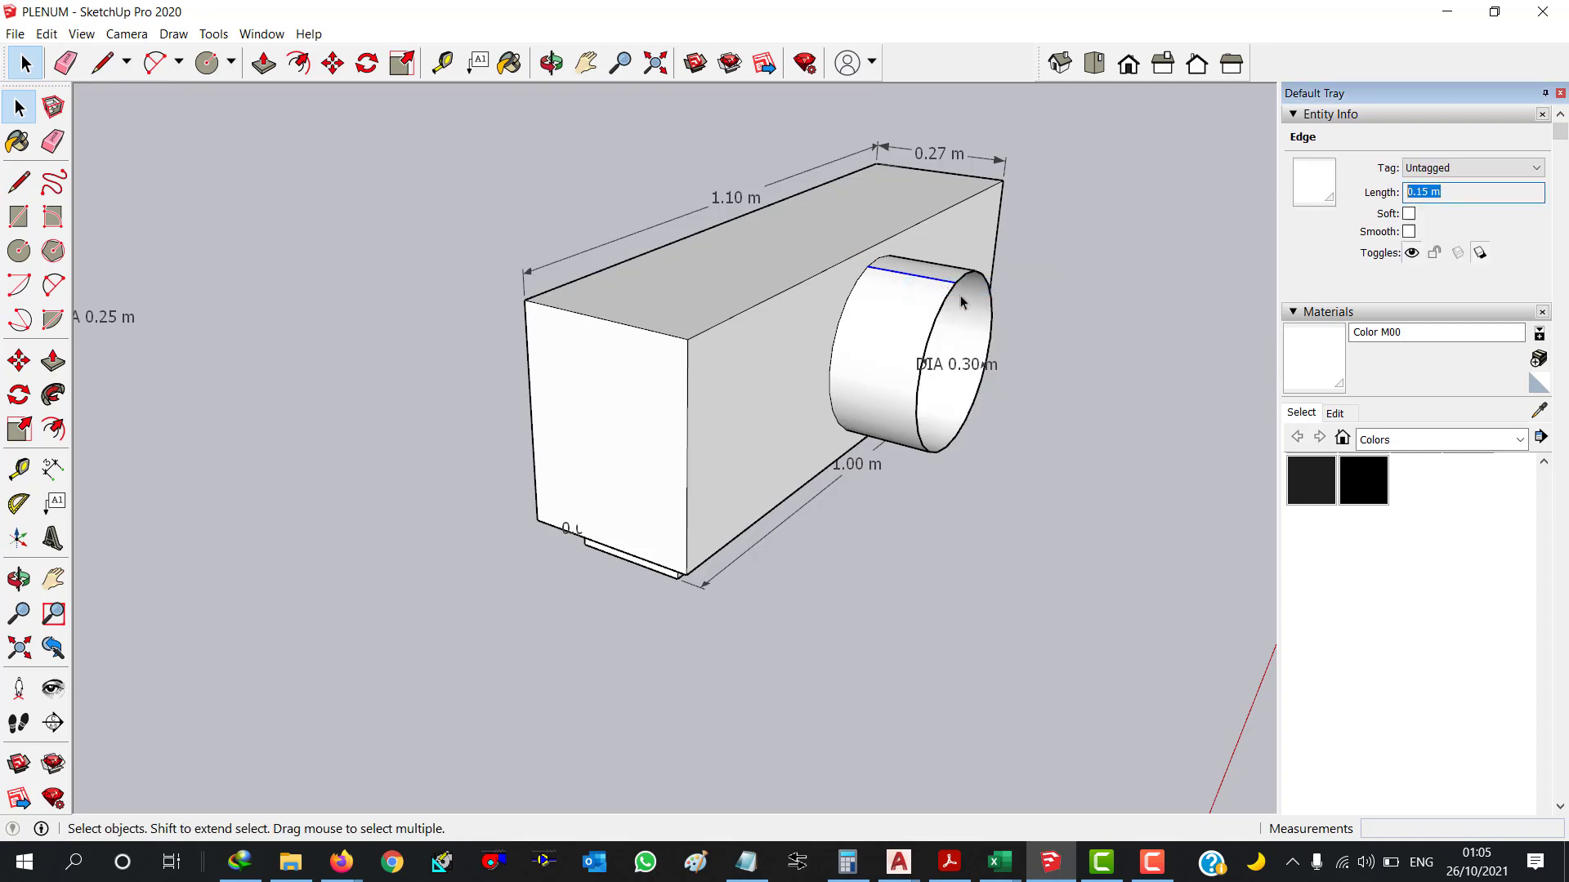
pyautogui.click(1010, 506)
# Review FCU-1's damper, collar quantity and plenum quantity in I15 to K15
pyautogui.moveTo(998, 863)
pyautogui.click(937, 793)
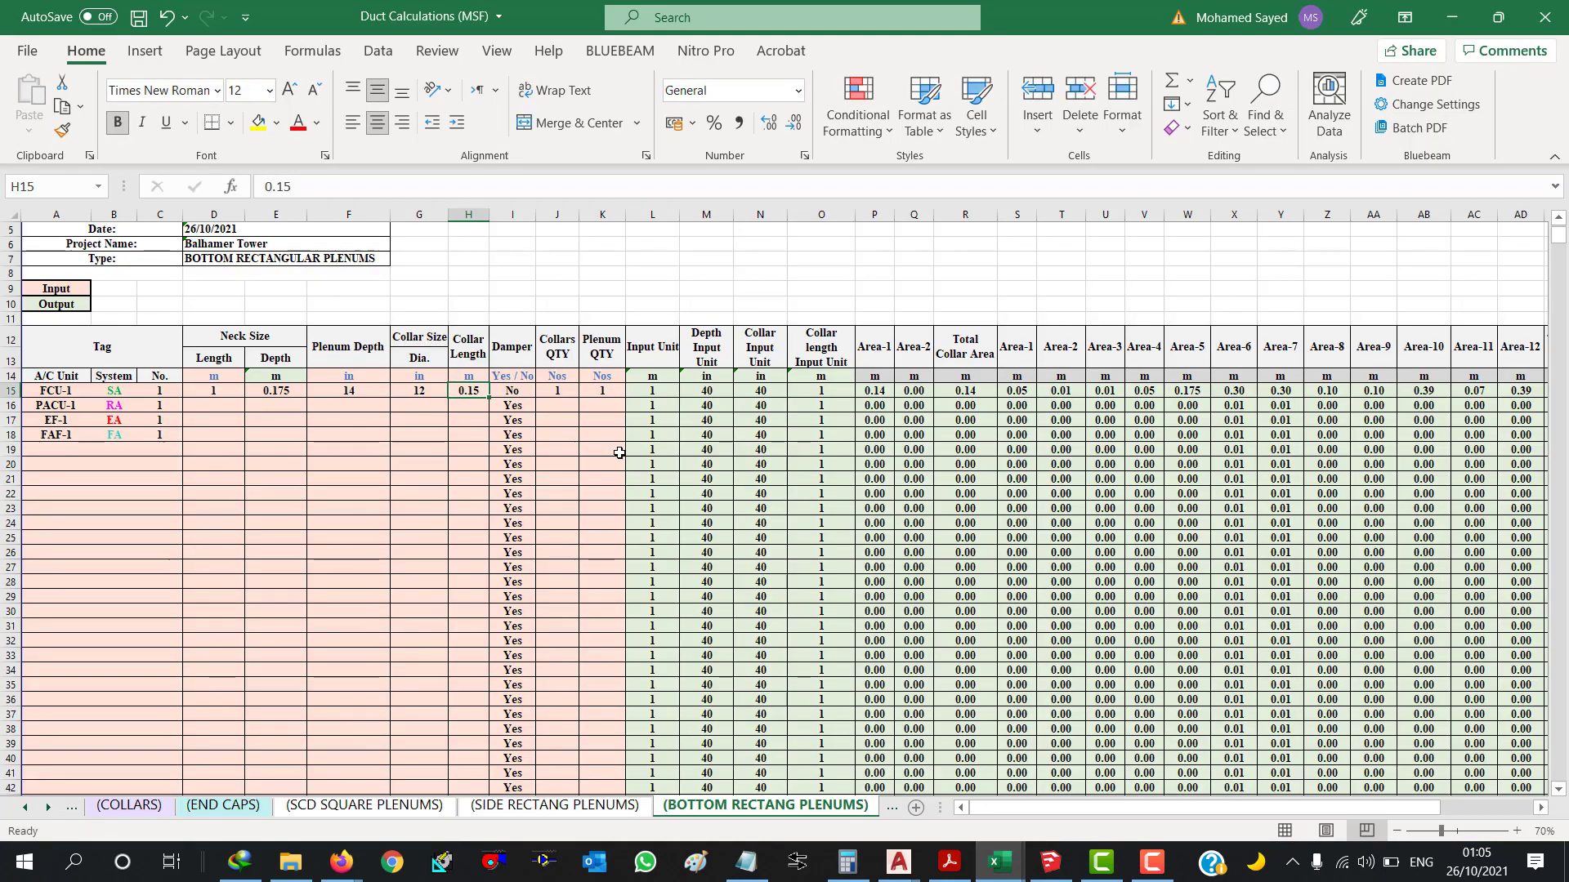
pyautogui.click(500, 391)
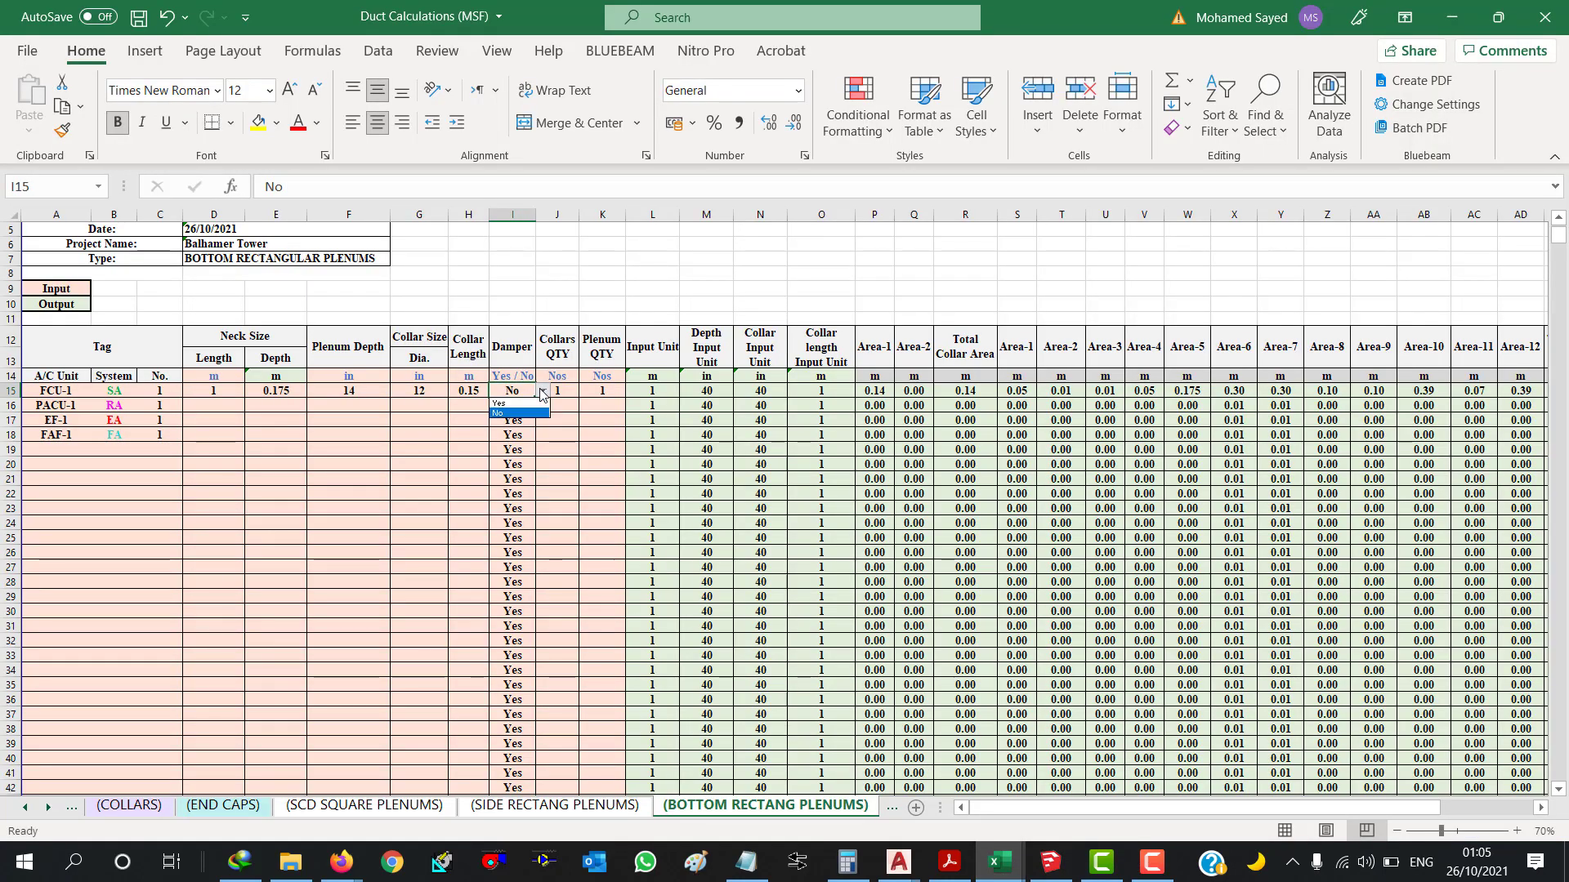
pyautogui.click(584, 391)
pyautogui.click(563, 392)
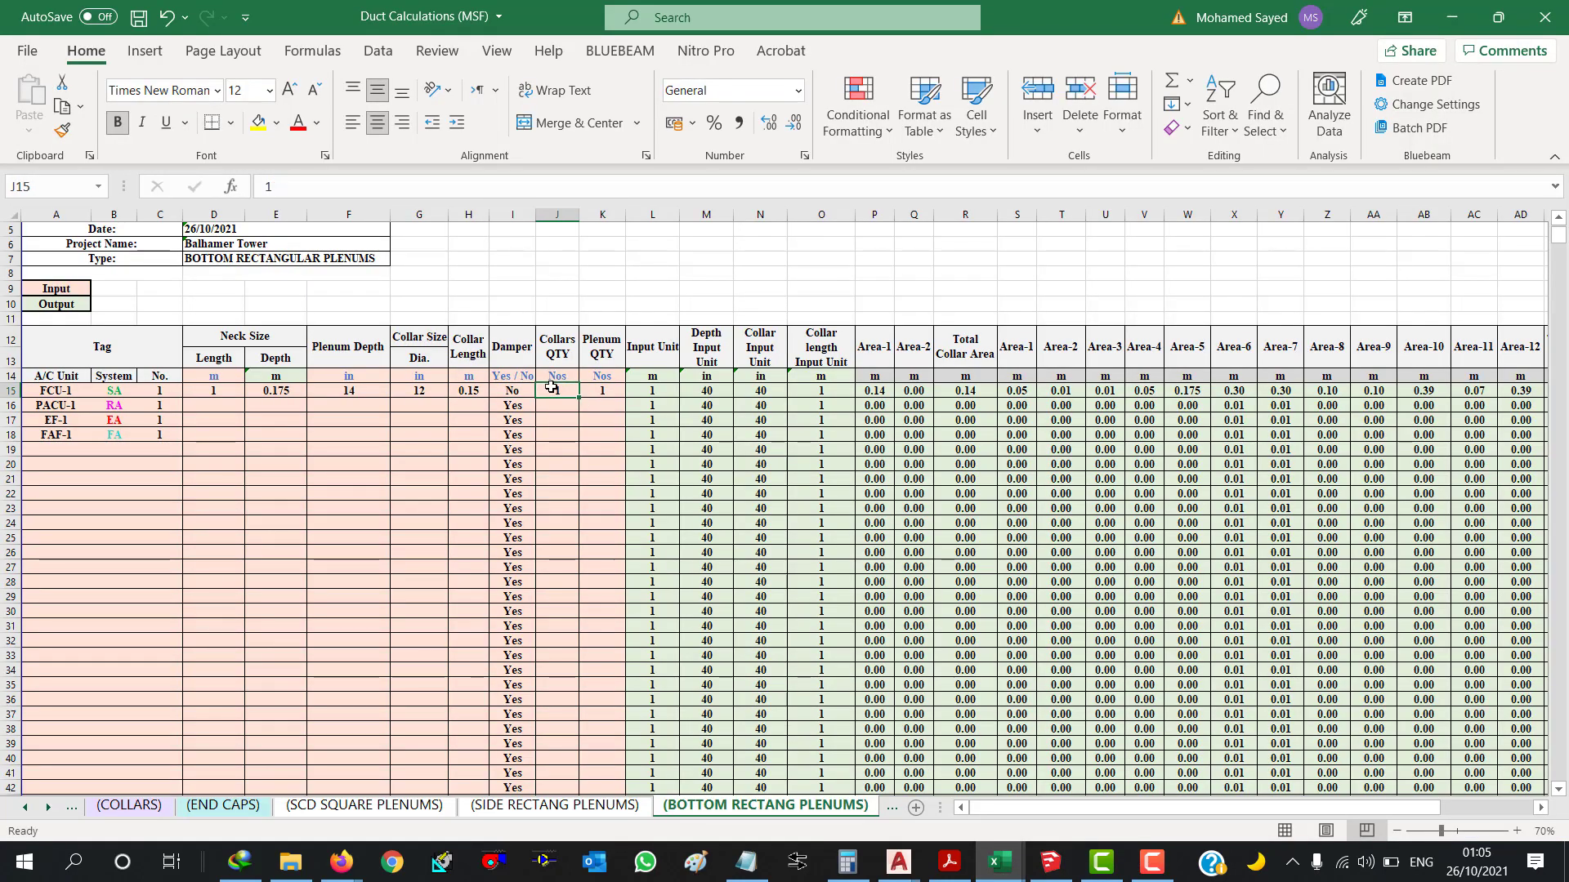
pyautogui.click(599, 394)
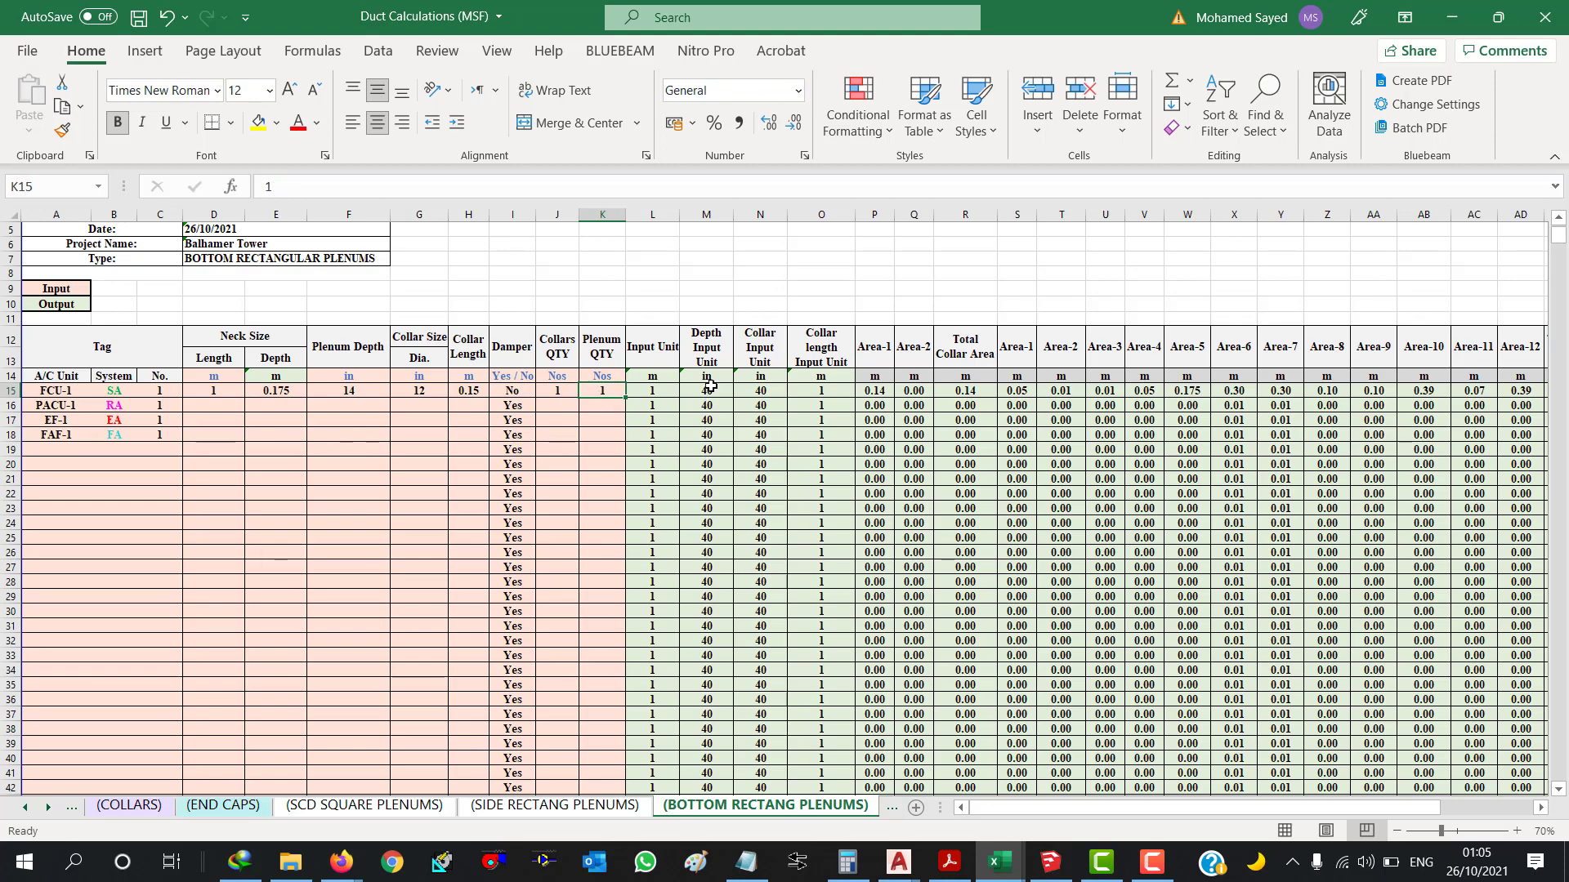
# Hide columns L:AC so AE15 shows FCU-1's 1.58 m² total plenum area
pyautogui.moveTo(658, 211); pyautogui.dragTo(1225, 245)
pyautogui.rightClick(1230, 215)
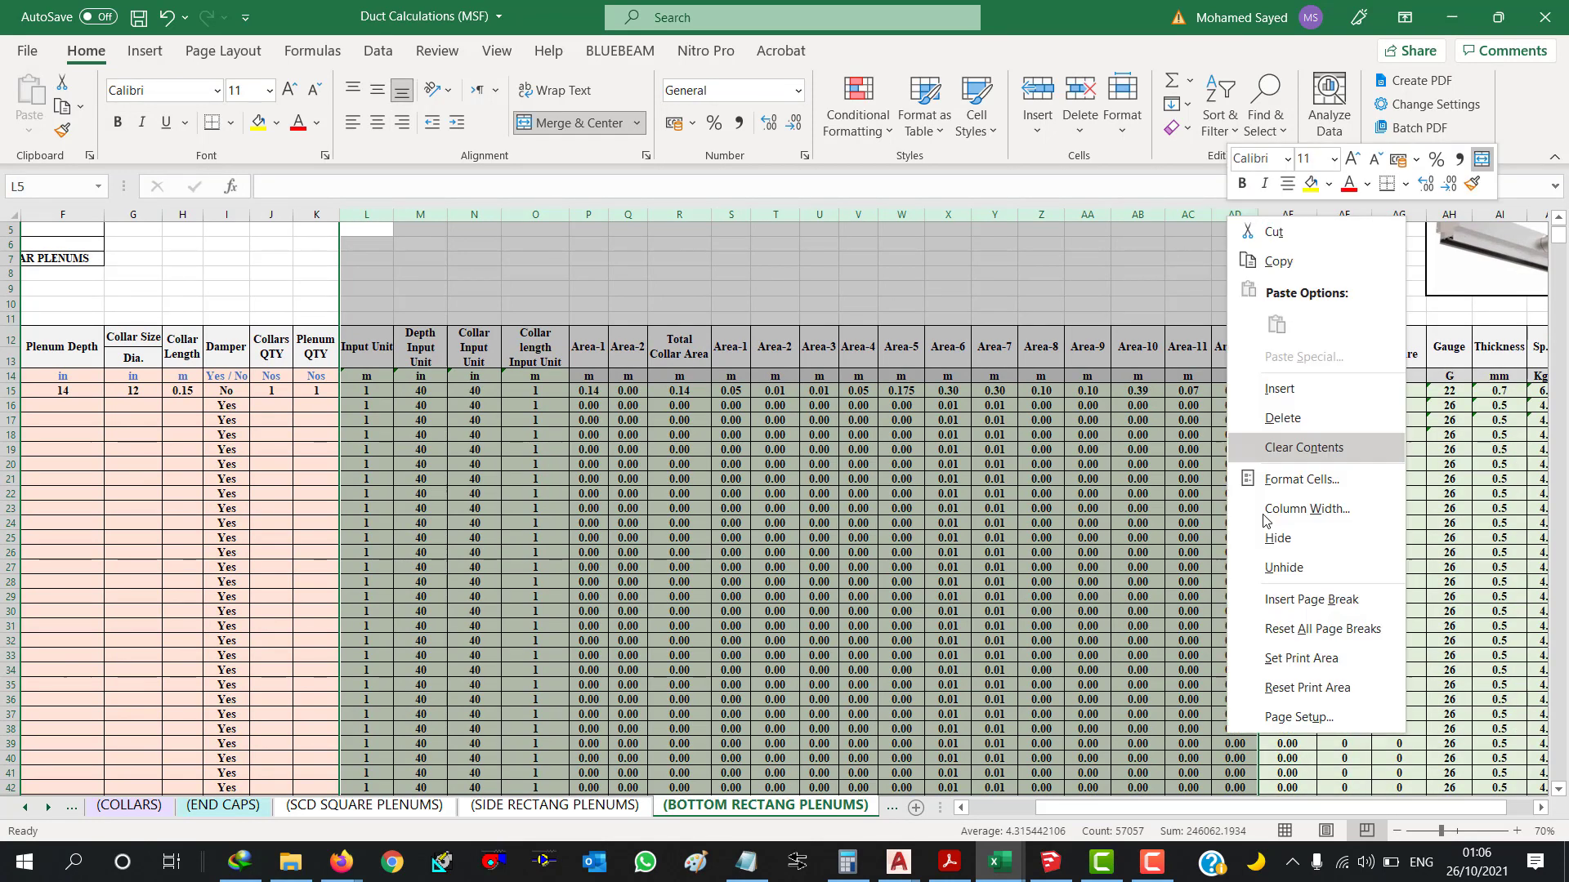
pyautogui.click(1277, 537)
pyautogui.click(384, 391)
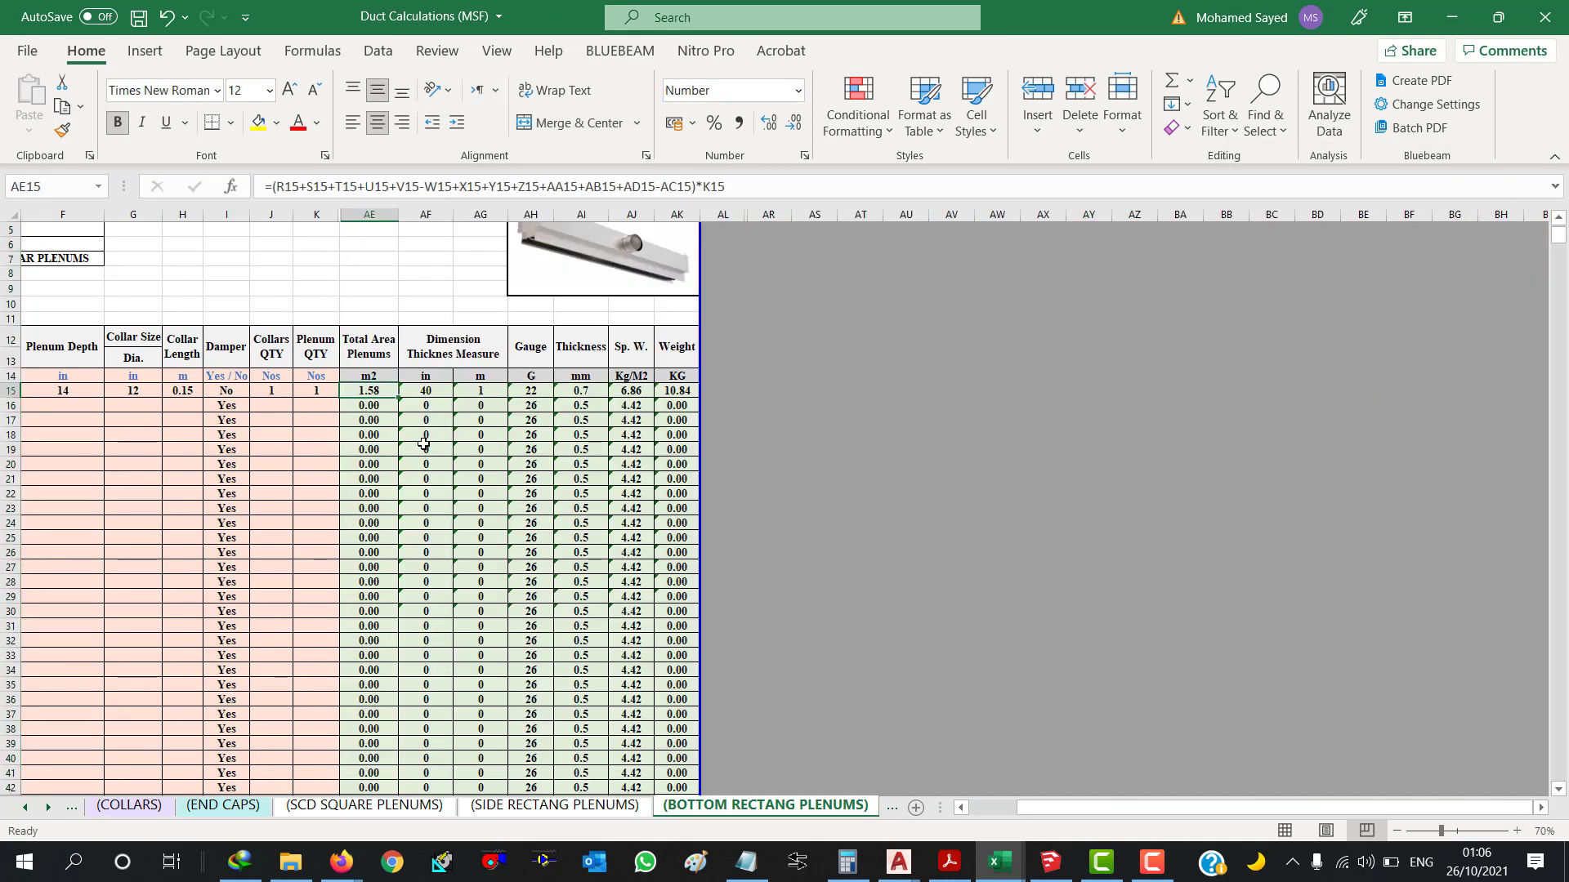
pyautogui.hscroll(-3, 206, 426)
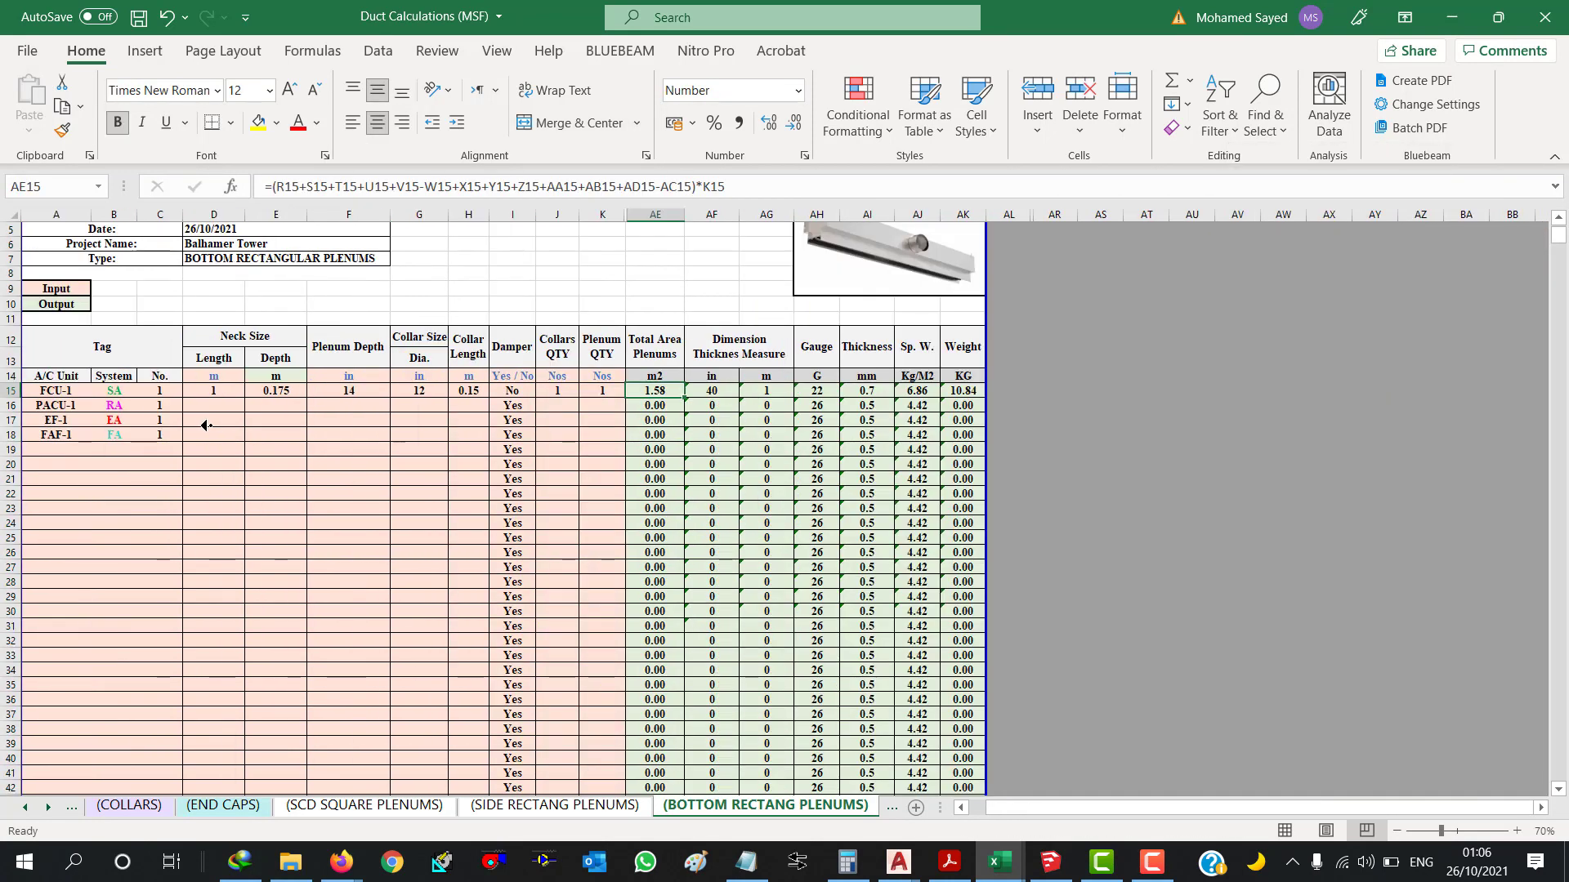
pyautogui.click(1051, 862)
pyautogui.scroll(-2, 791, 439)
pyautogui.scroll(-1, 791, 439)
# Measure the surface area of the selected plenum box and collar
pyautogui.tripleClick(791, 439)
pyautogui.rightClick(791, 439)
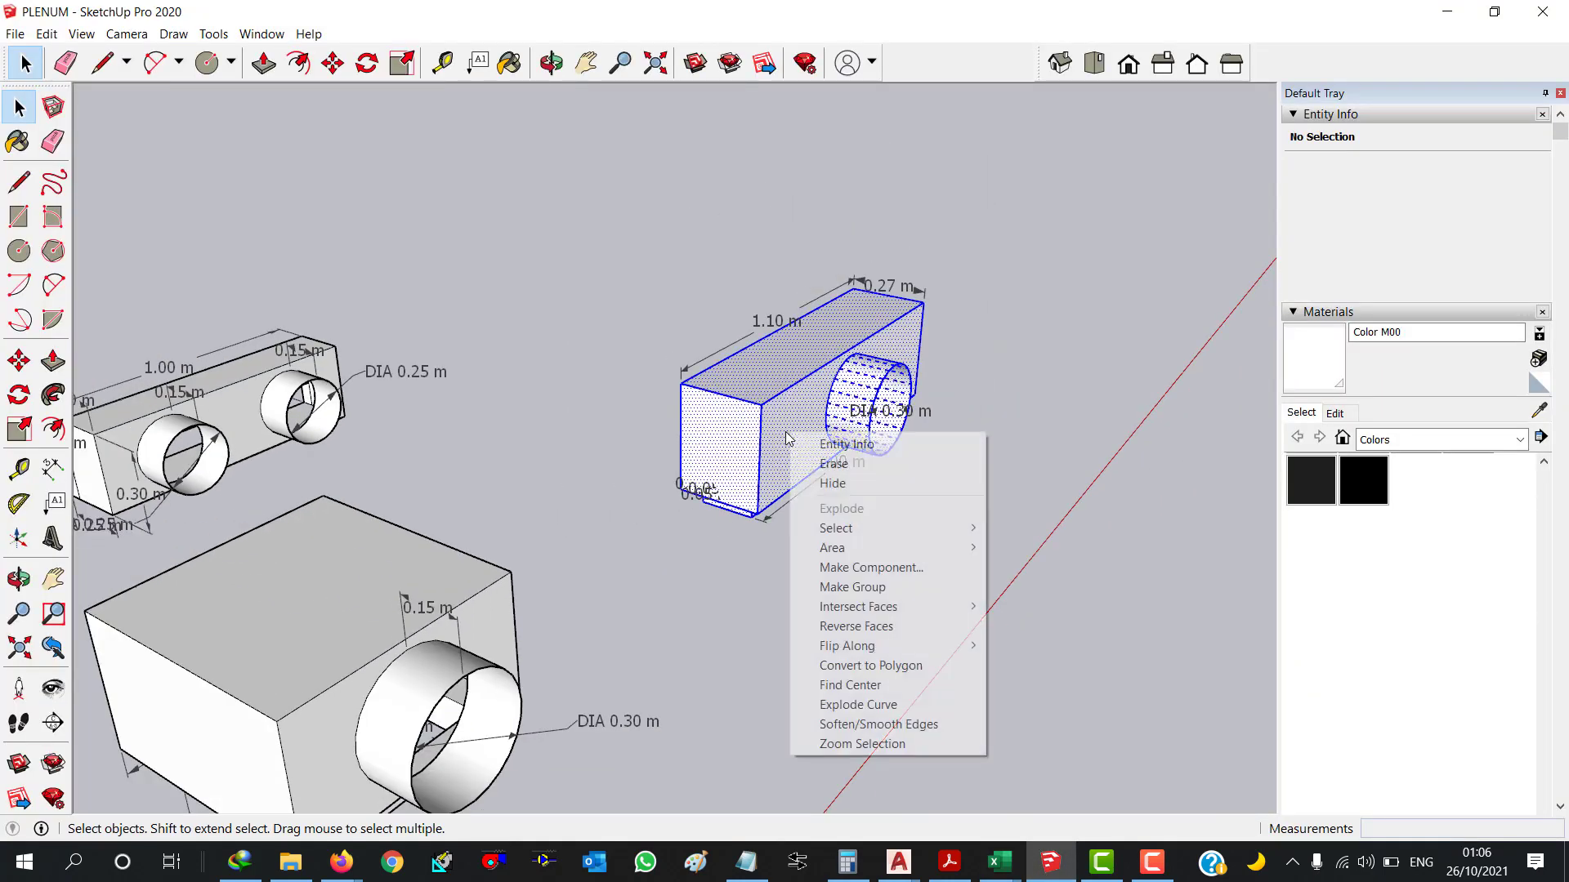
pyautogui.click(1015, 550)
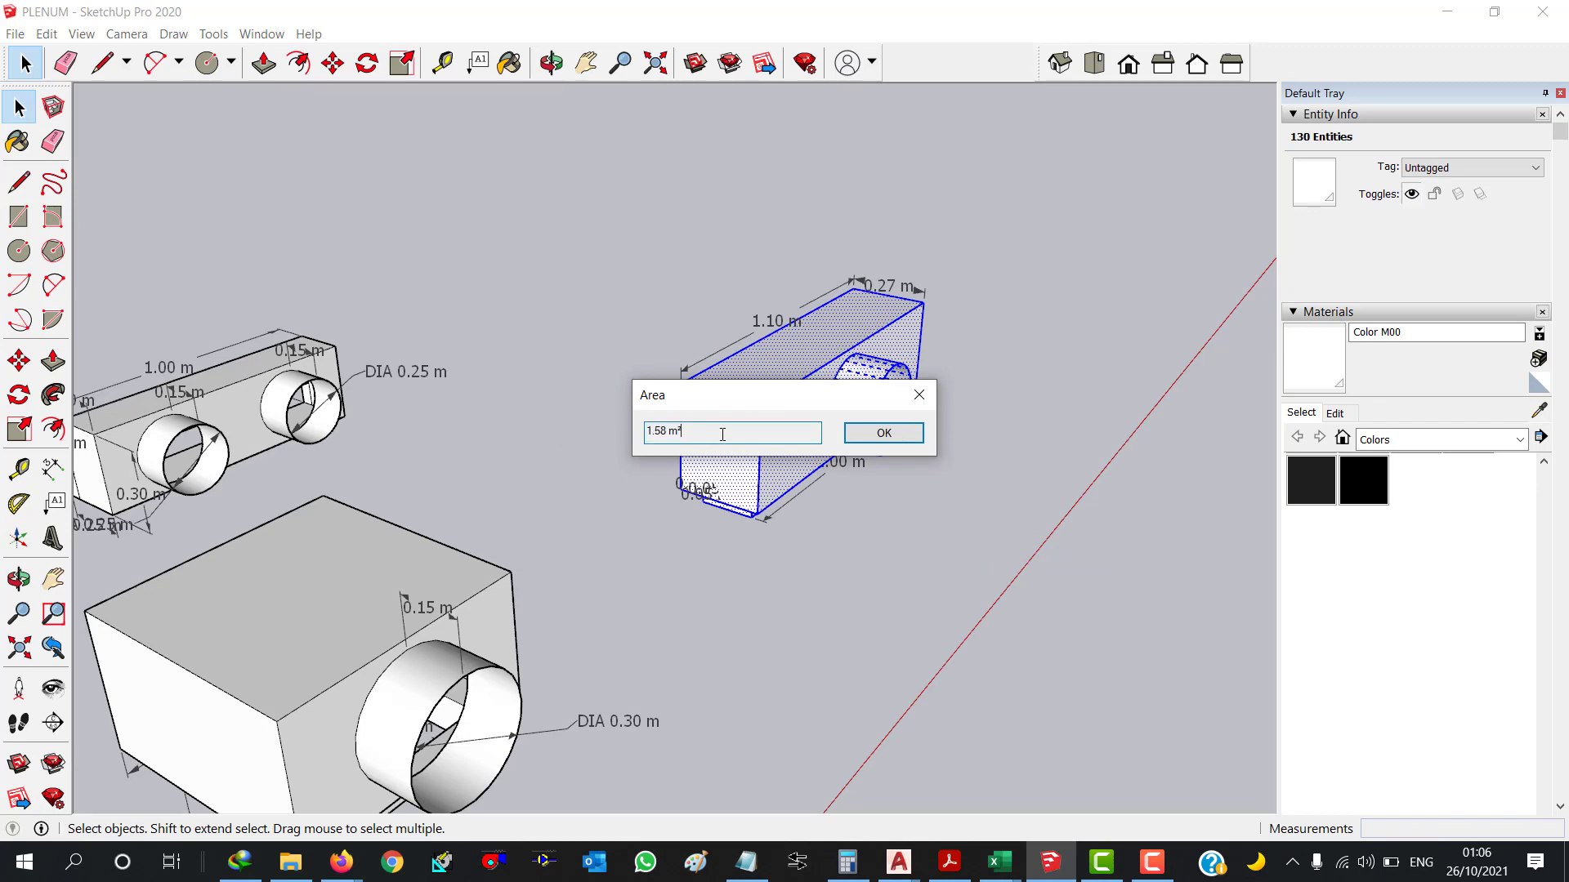
pyautogui.click(883, 432)
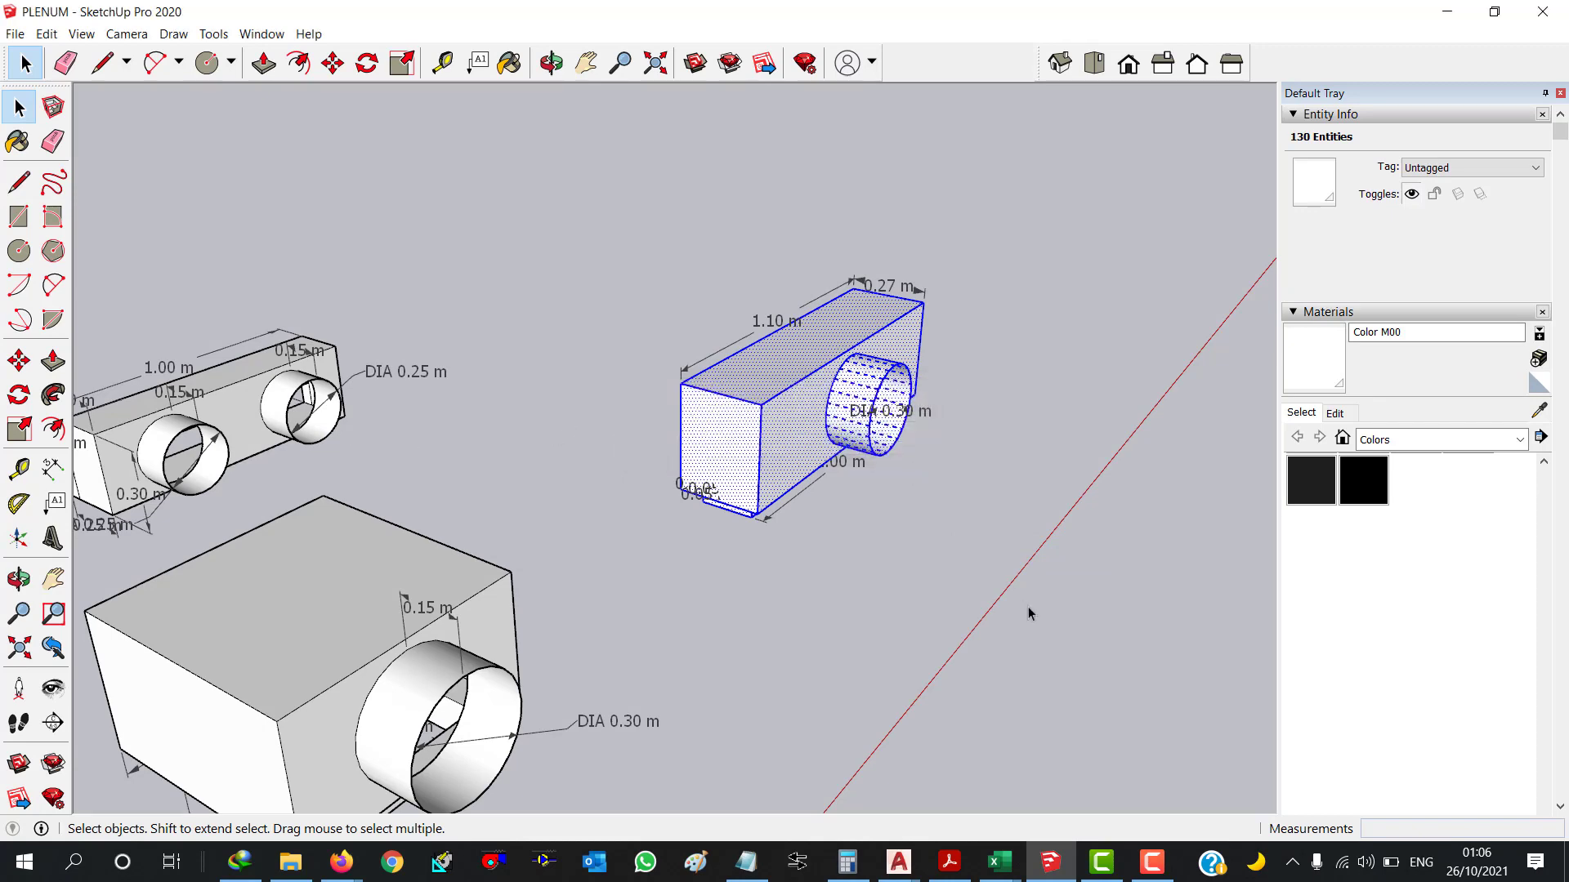
pyautogui.click(1027, 606)
pyautogui.scroll(-2, 964, 550)
pyautogui.scroll(1, 984, 457)
pyautogui.scroll(3, 952, 502)
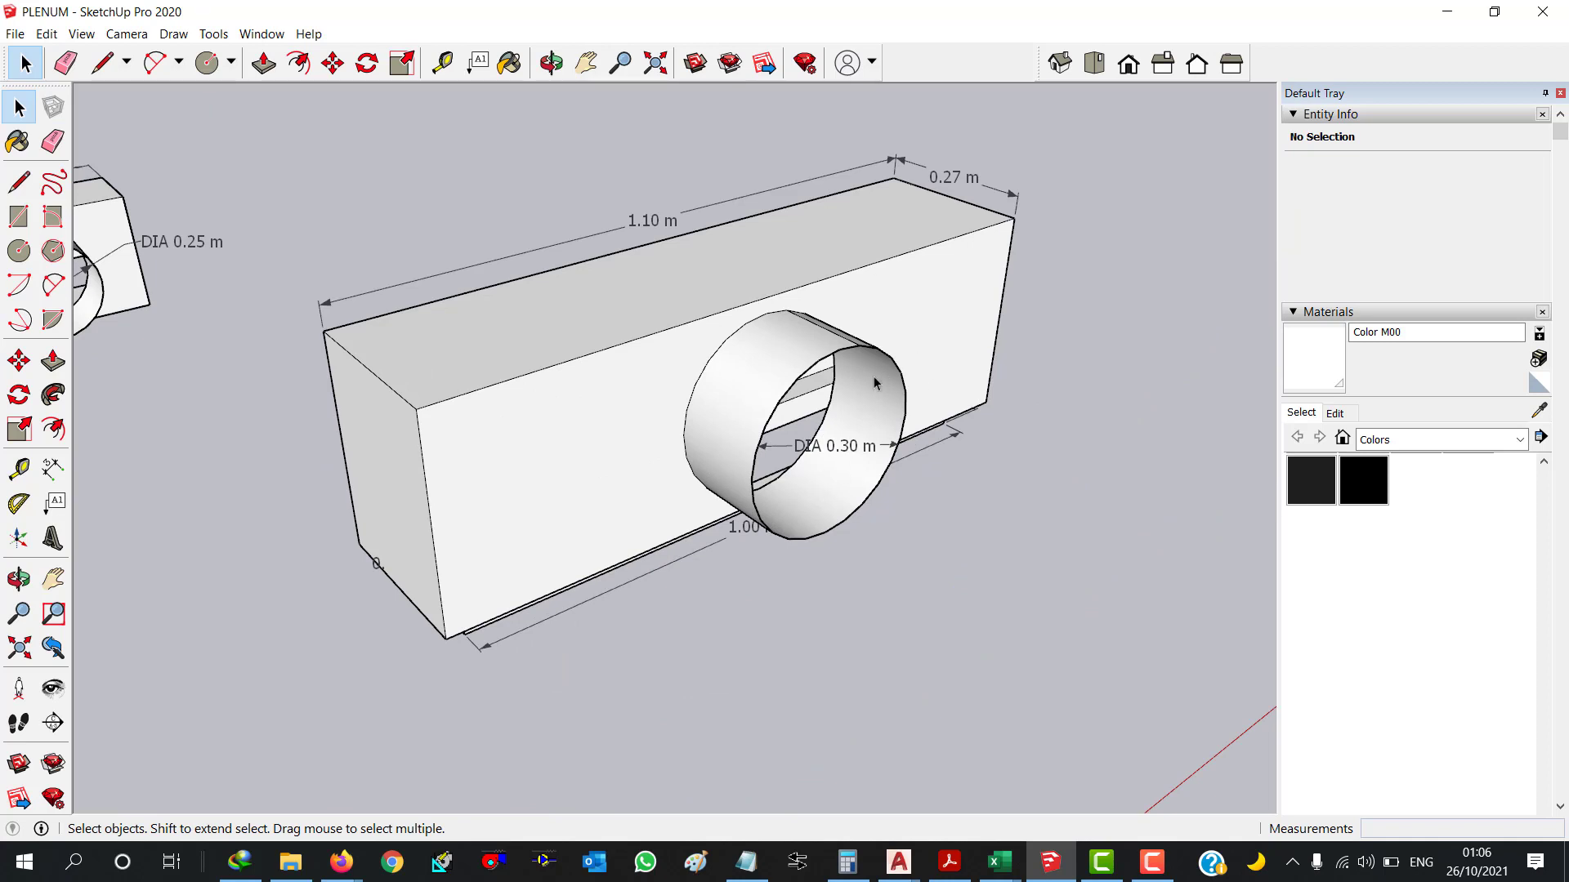
# Close the collar's end face by drawing, then erasing, a line across its diameter
pyautogui.press('l')
pyautogui.click(860, 345)
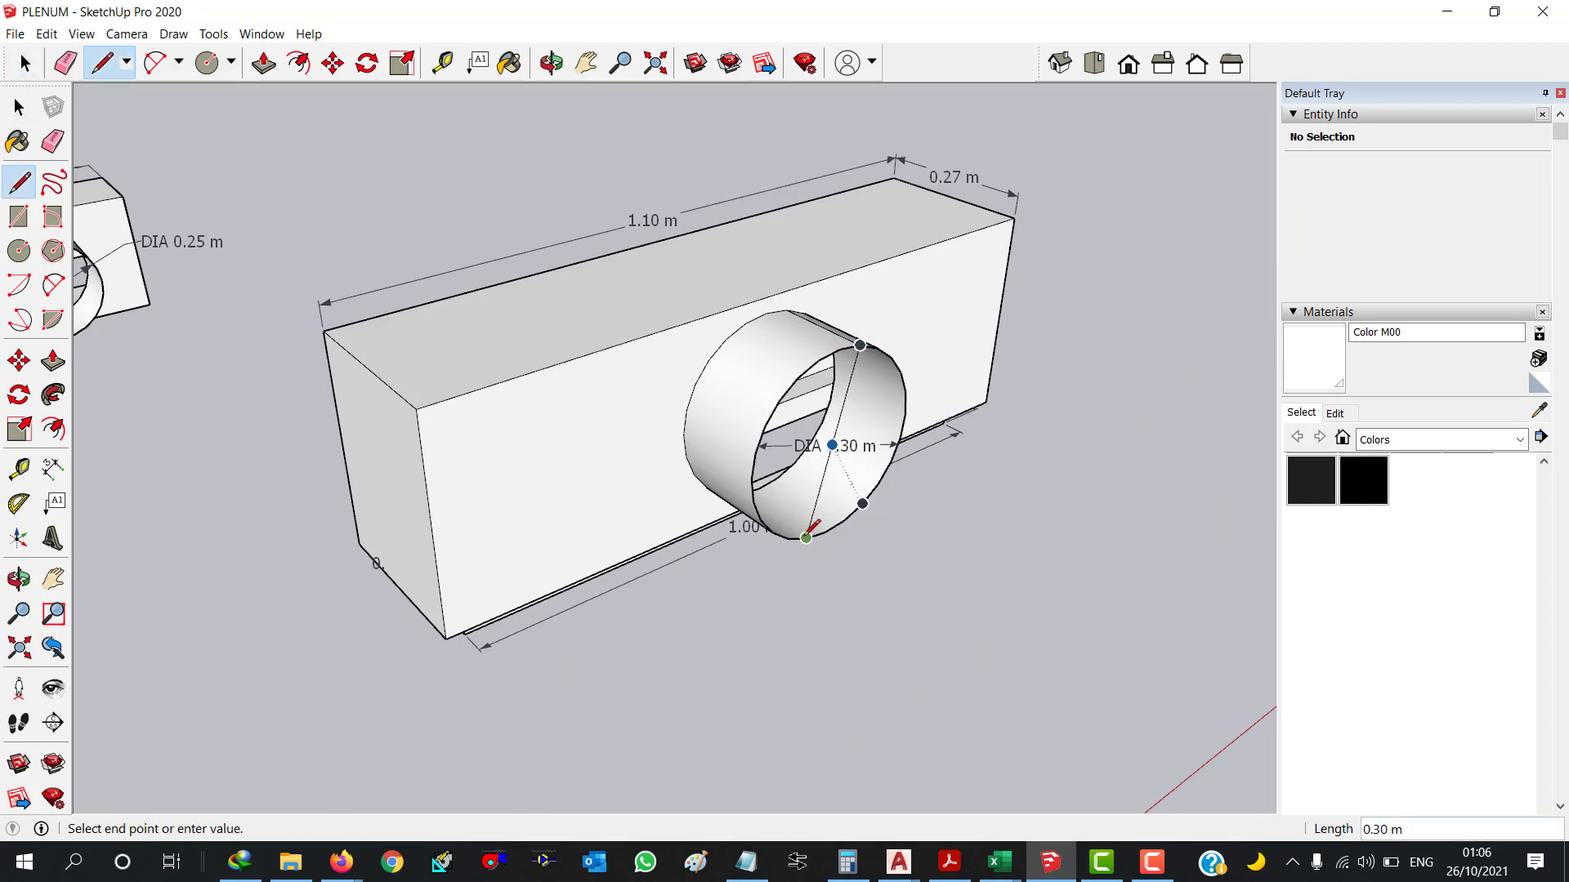
pyautogui.click(805, 537)
pyautogui.press('e')
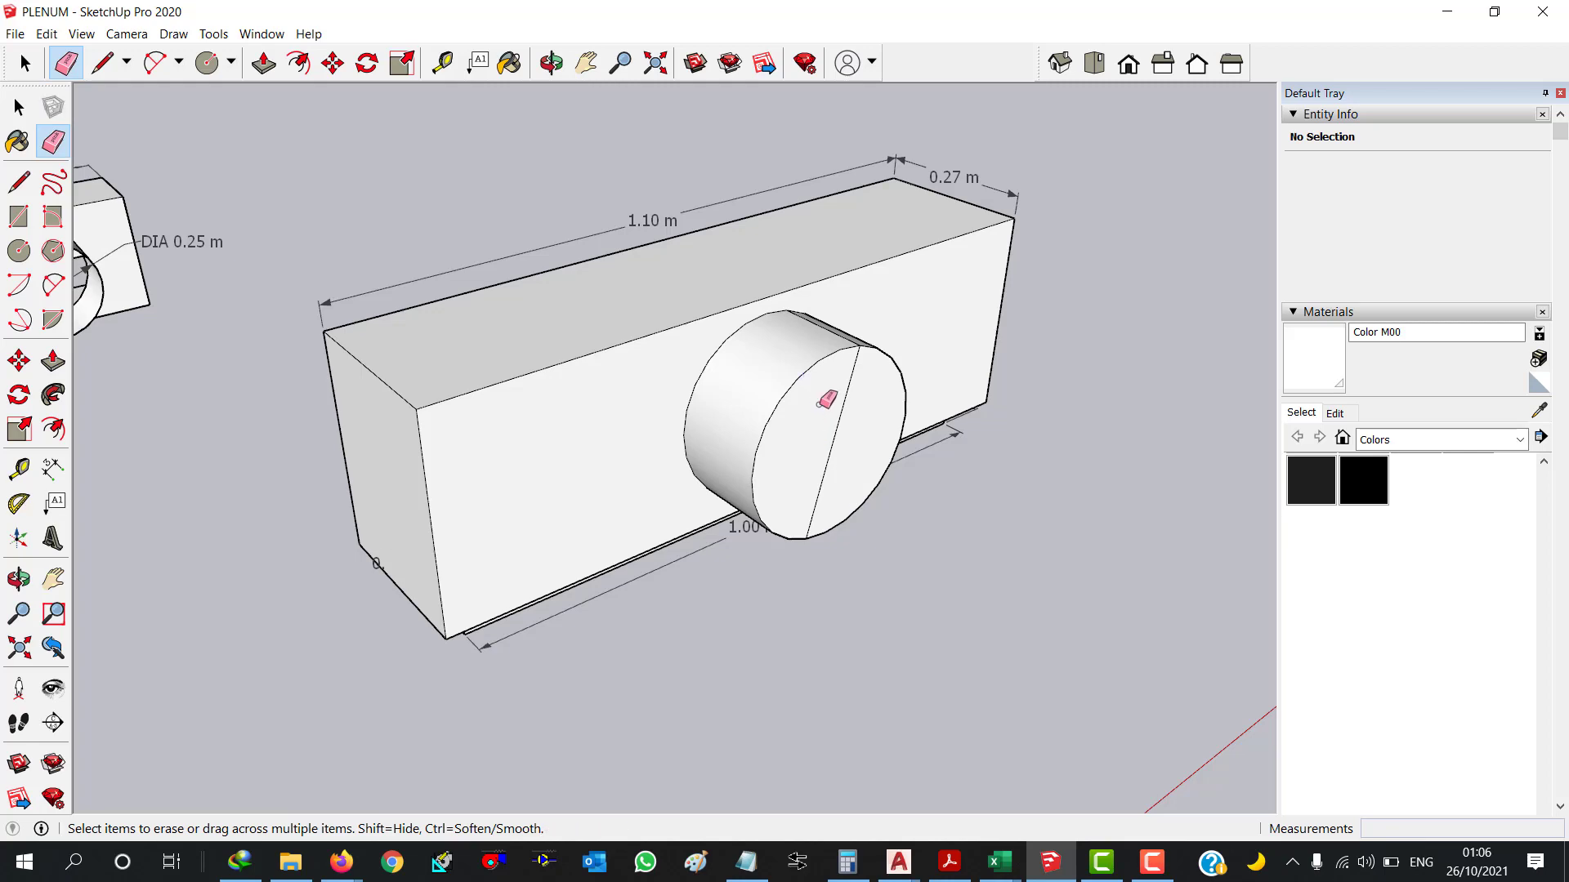
pyautogui.press('space')
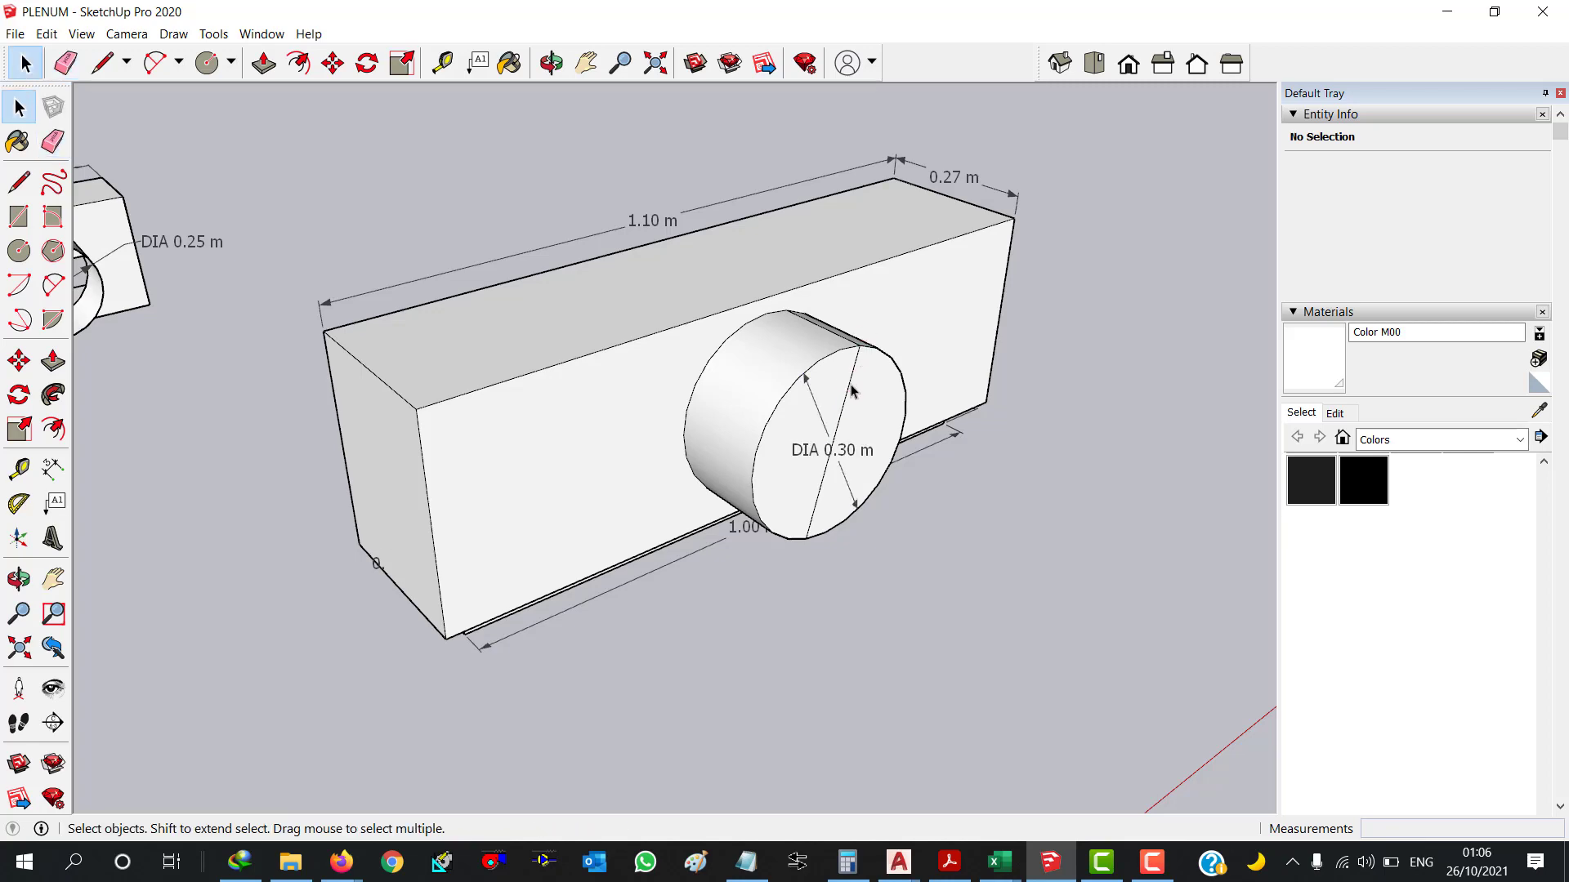
pyautogui.click(848, 391)
pyautogui.press('e')
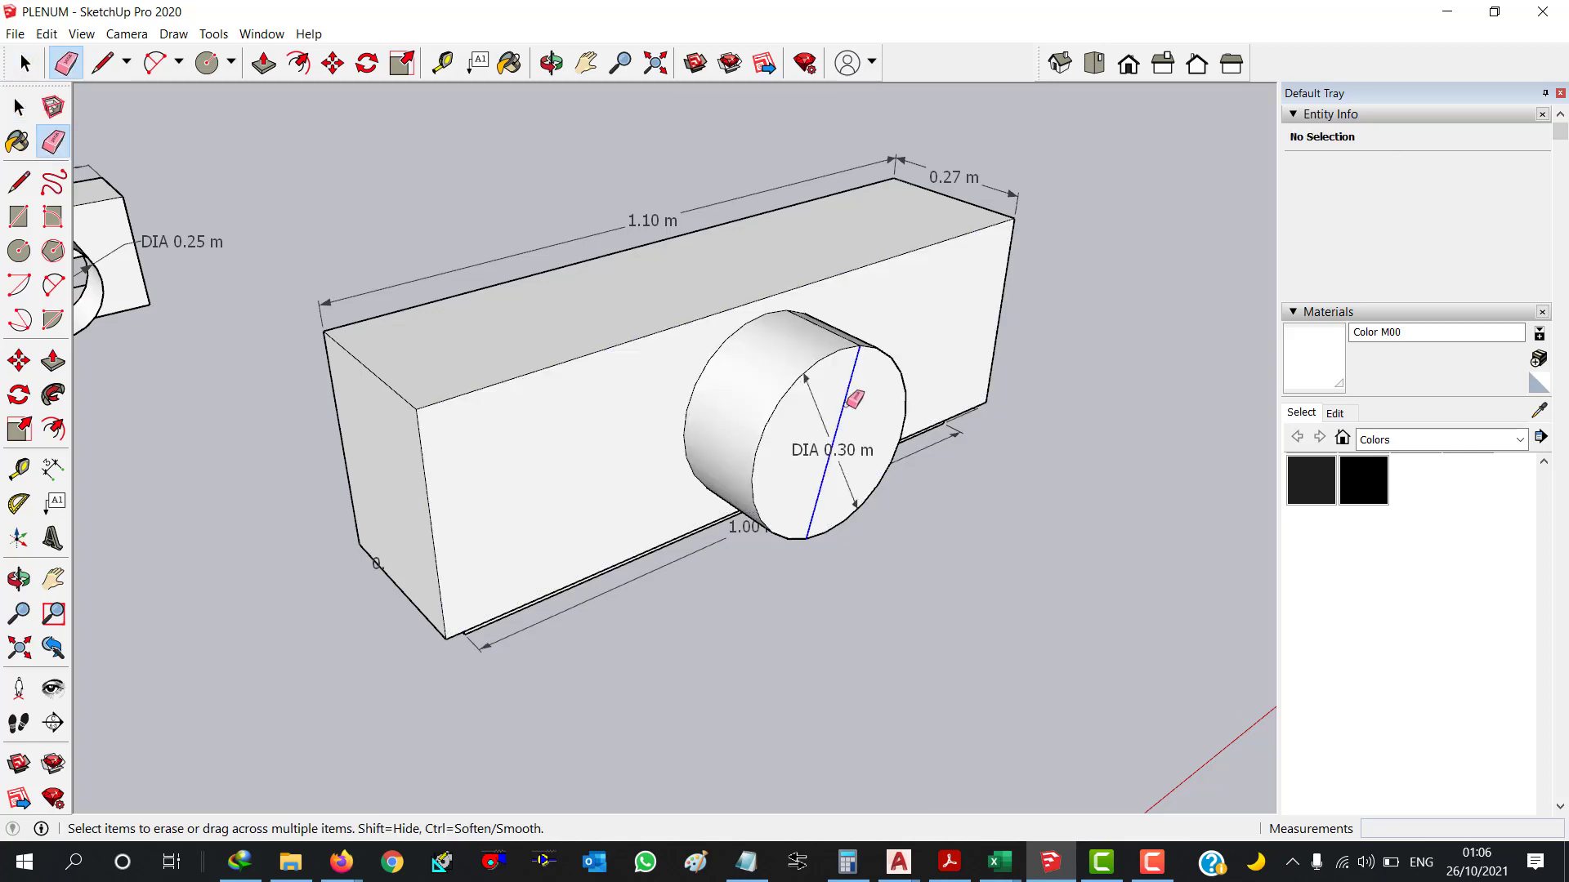
pyautogui.click(852, 404)
pyautogui.press('space')
# Re-measure the whole plenum selection's area, getting 1.65 m²
pyautogui.tripleClick(850, 412)
pyautogui.rightClick(850, 408)
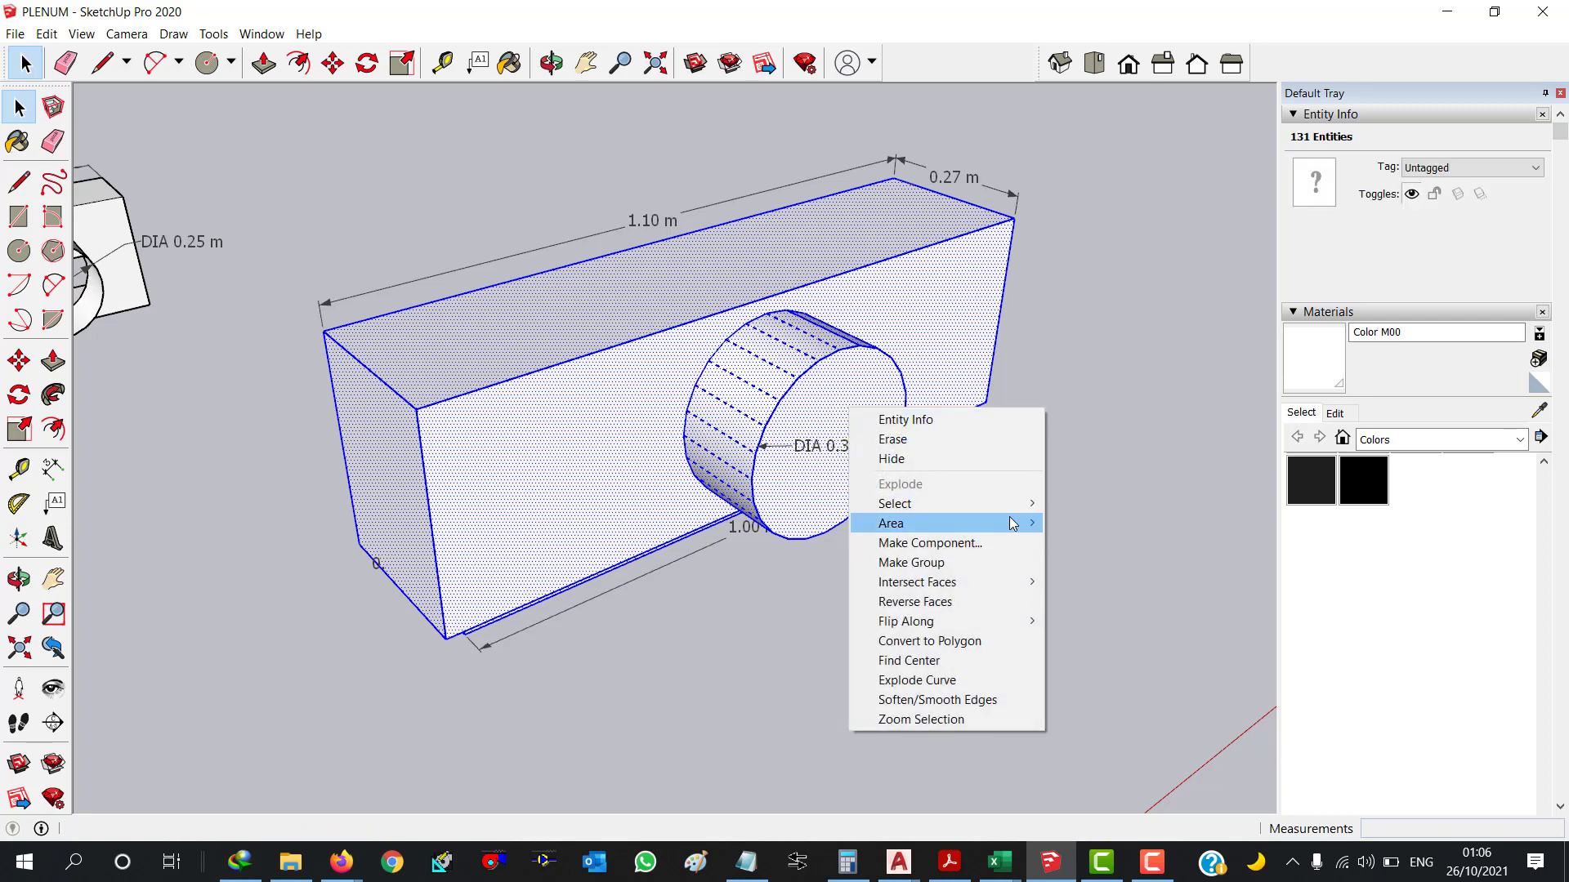
pyautogui.moveTo(946, 523)
pyautogui.click(1083, 523)
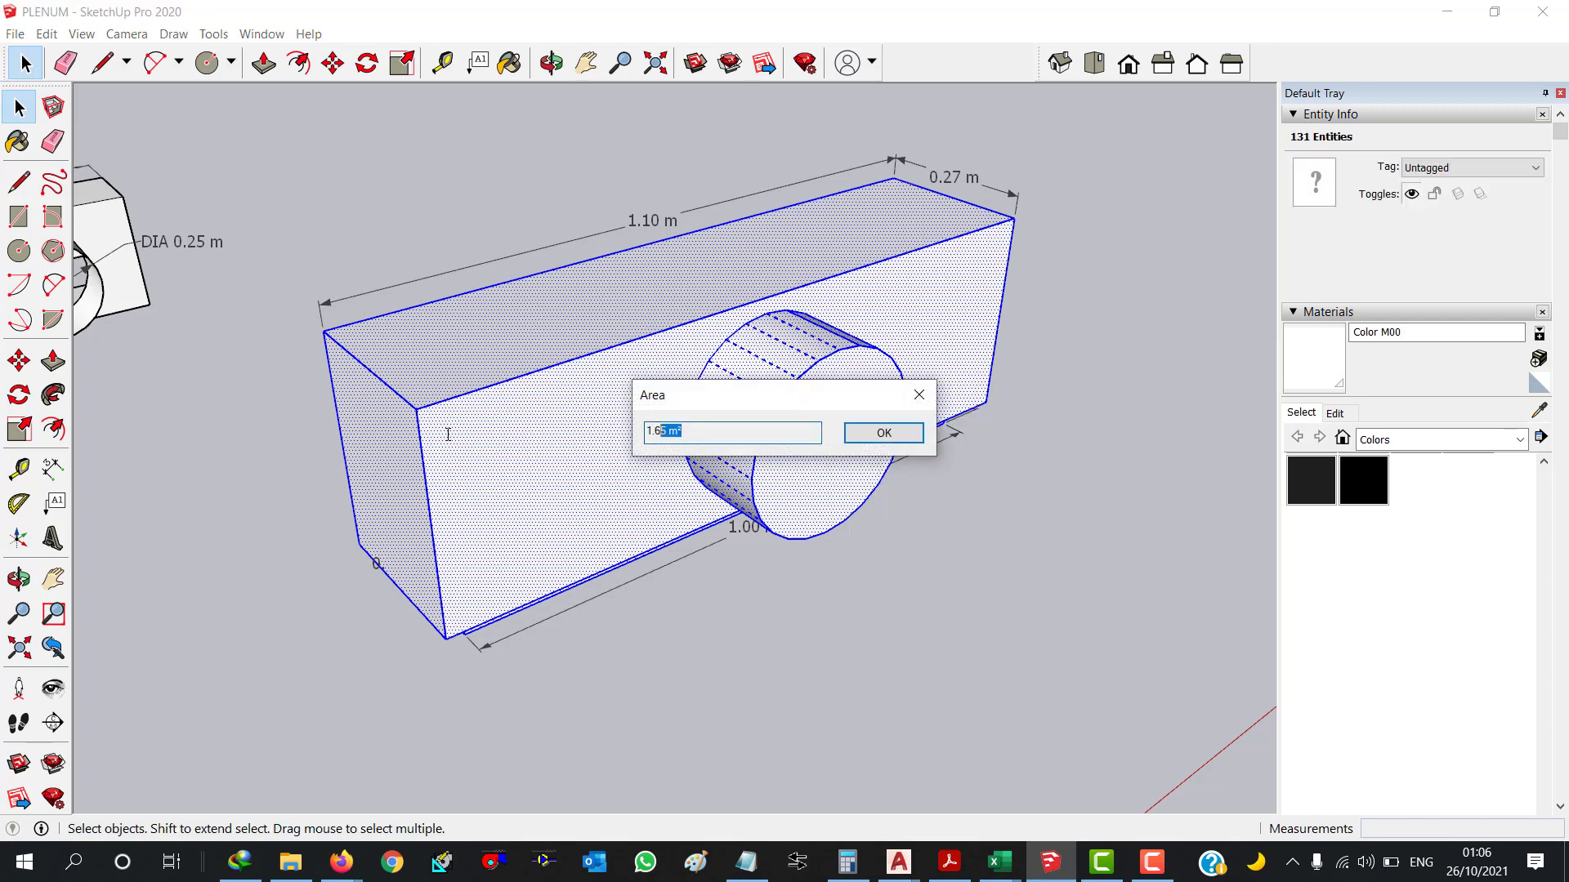
pyautogui.click(999, 862)
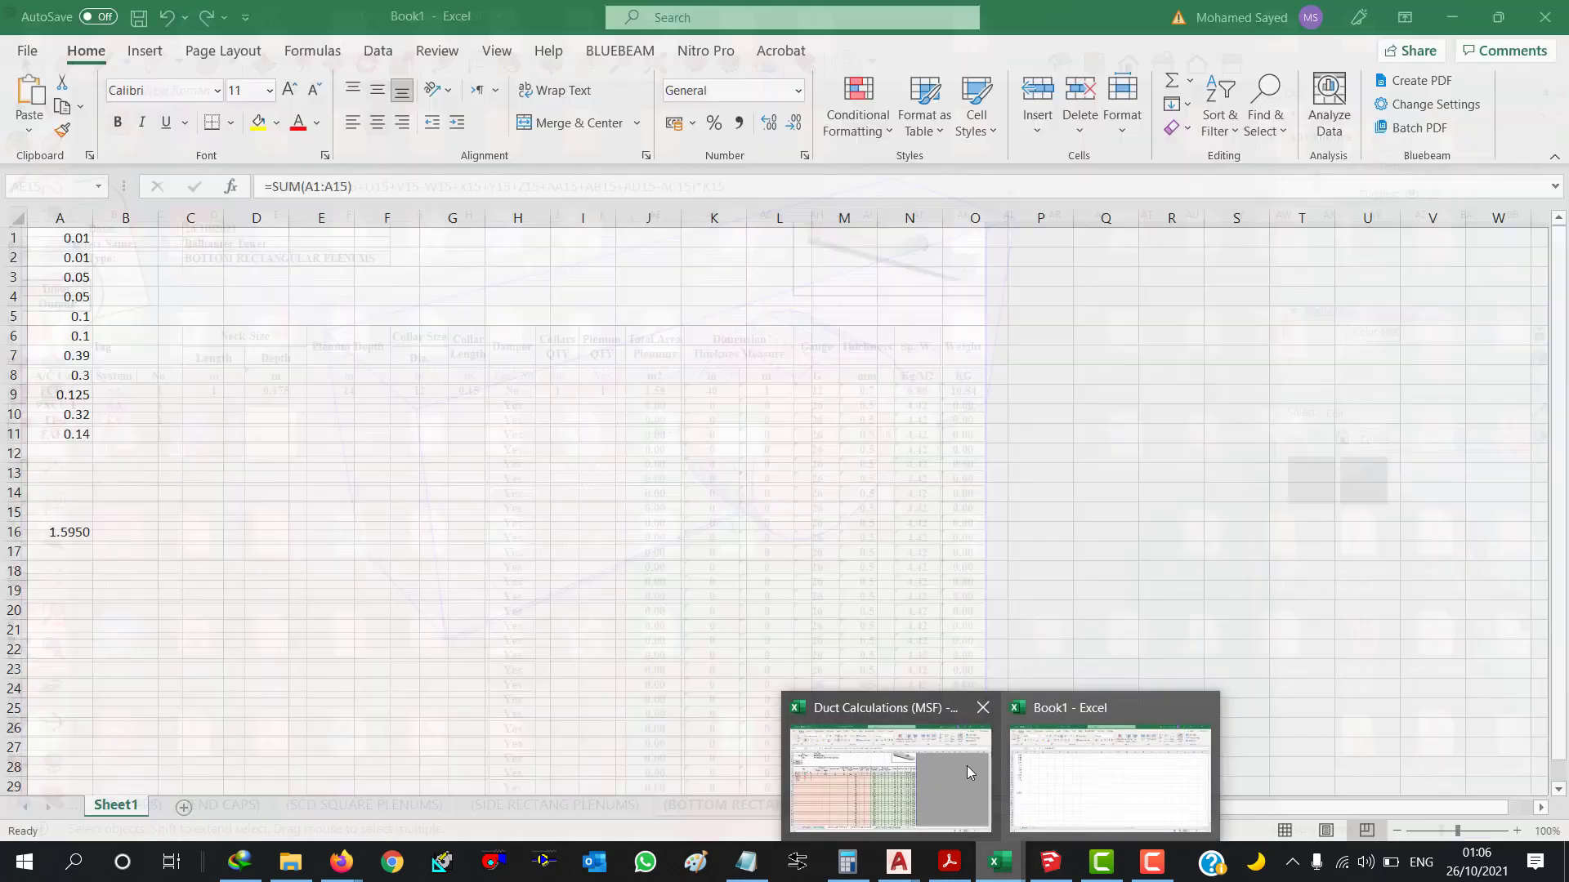
# Change FCU-1's damper in I15 from No to Yes so AE15 totals 1.65 m²
pyautogui.click(968, 767)
pyautogui.click(519, 392)
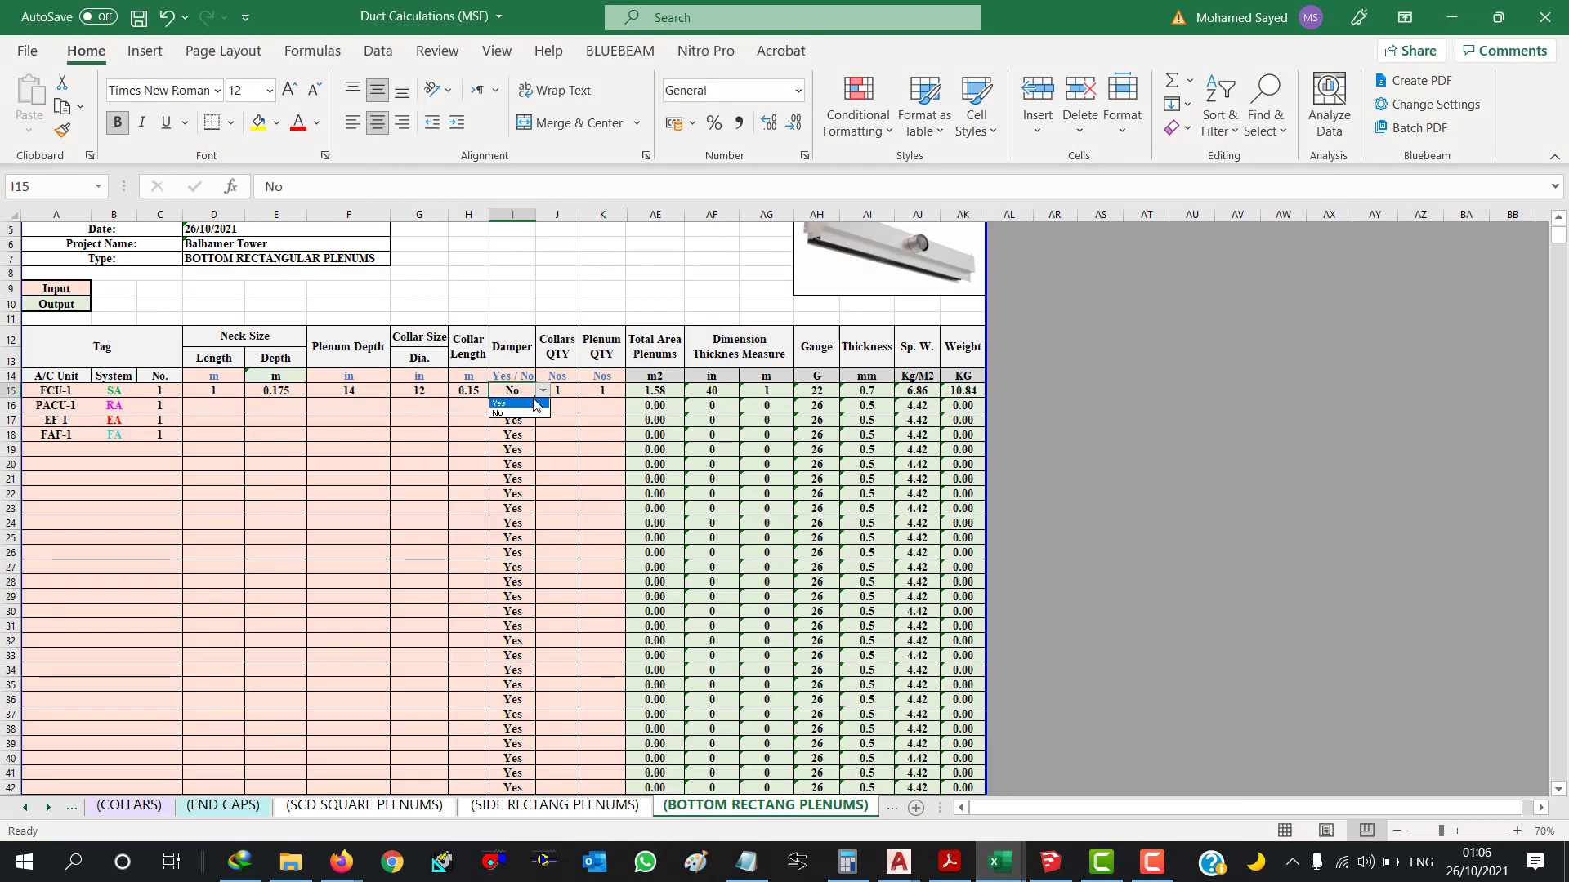
pyautogui.click(542, 392)
pyautogui.click(543, 391)
pyautogui.click(547, 405)
pyautogui.click(668, 392)
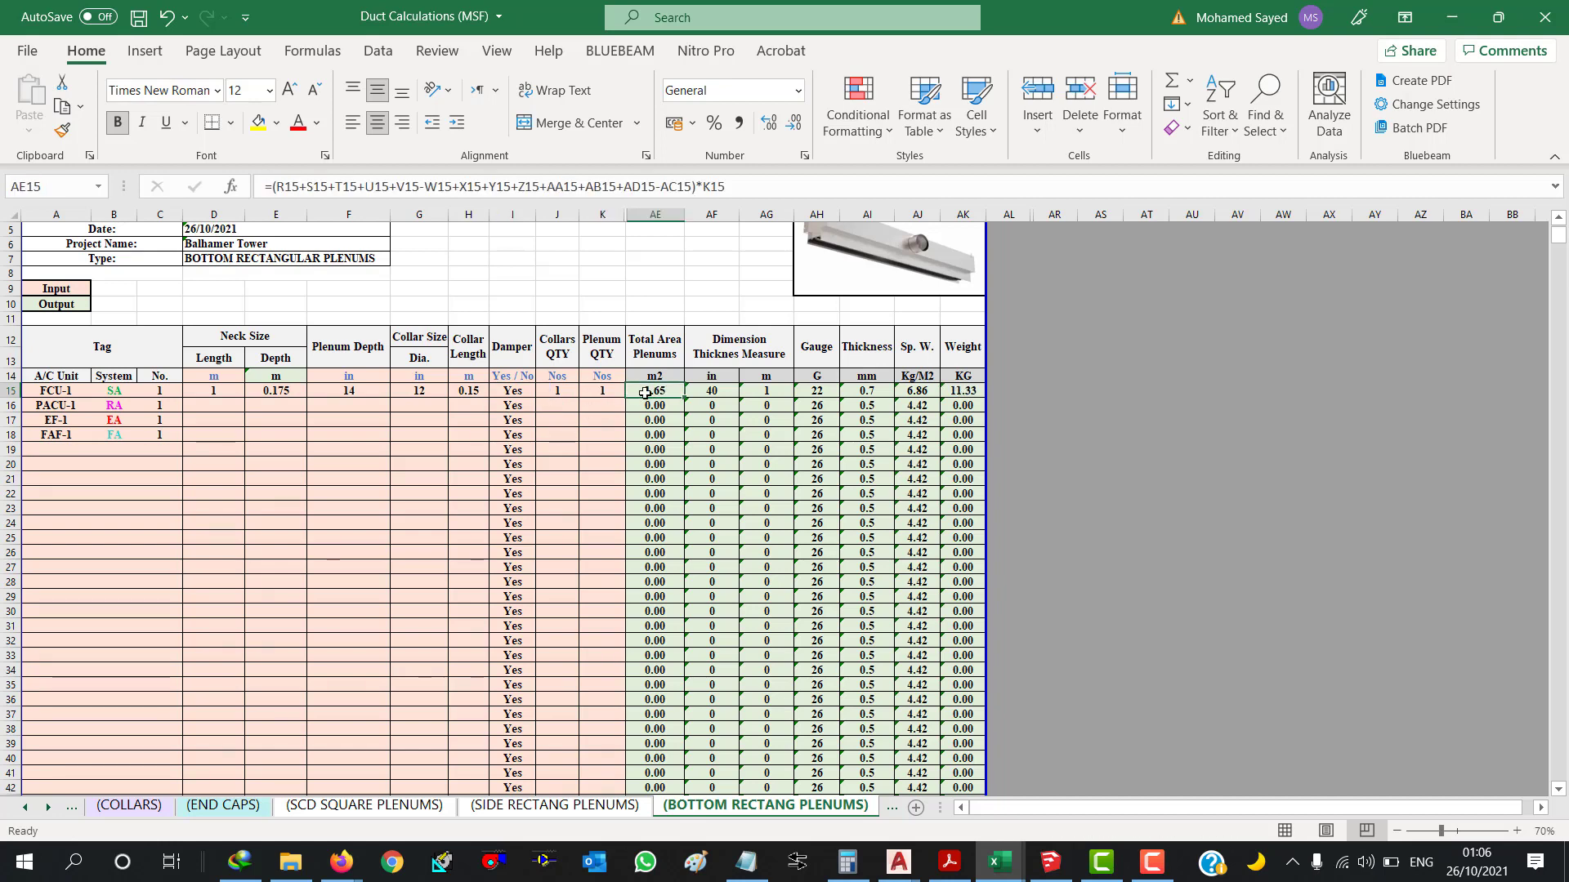
pyautogui.scroll(2, 409, 482)
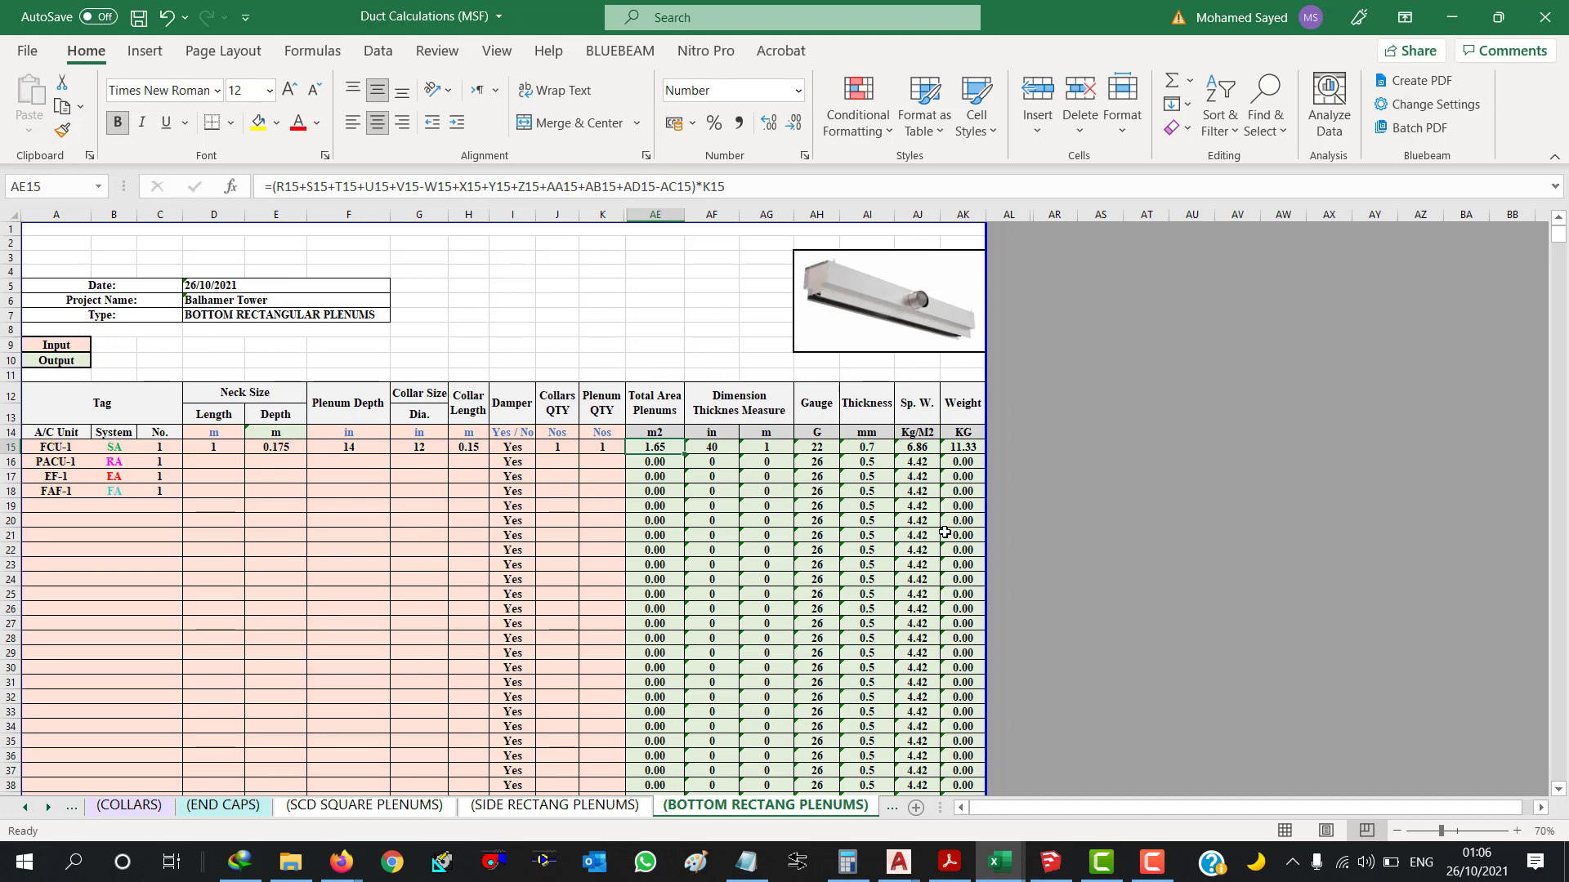
pyautogui.click(1050, 861)
# Dismiss the area result box and clear the model selection
pyautogui.click(884, 433)
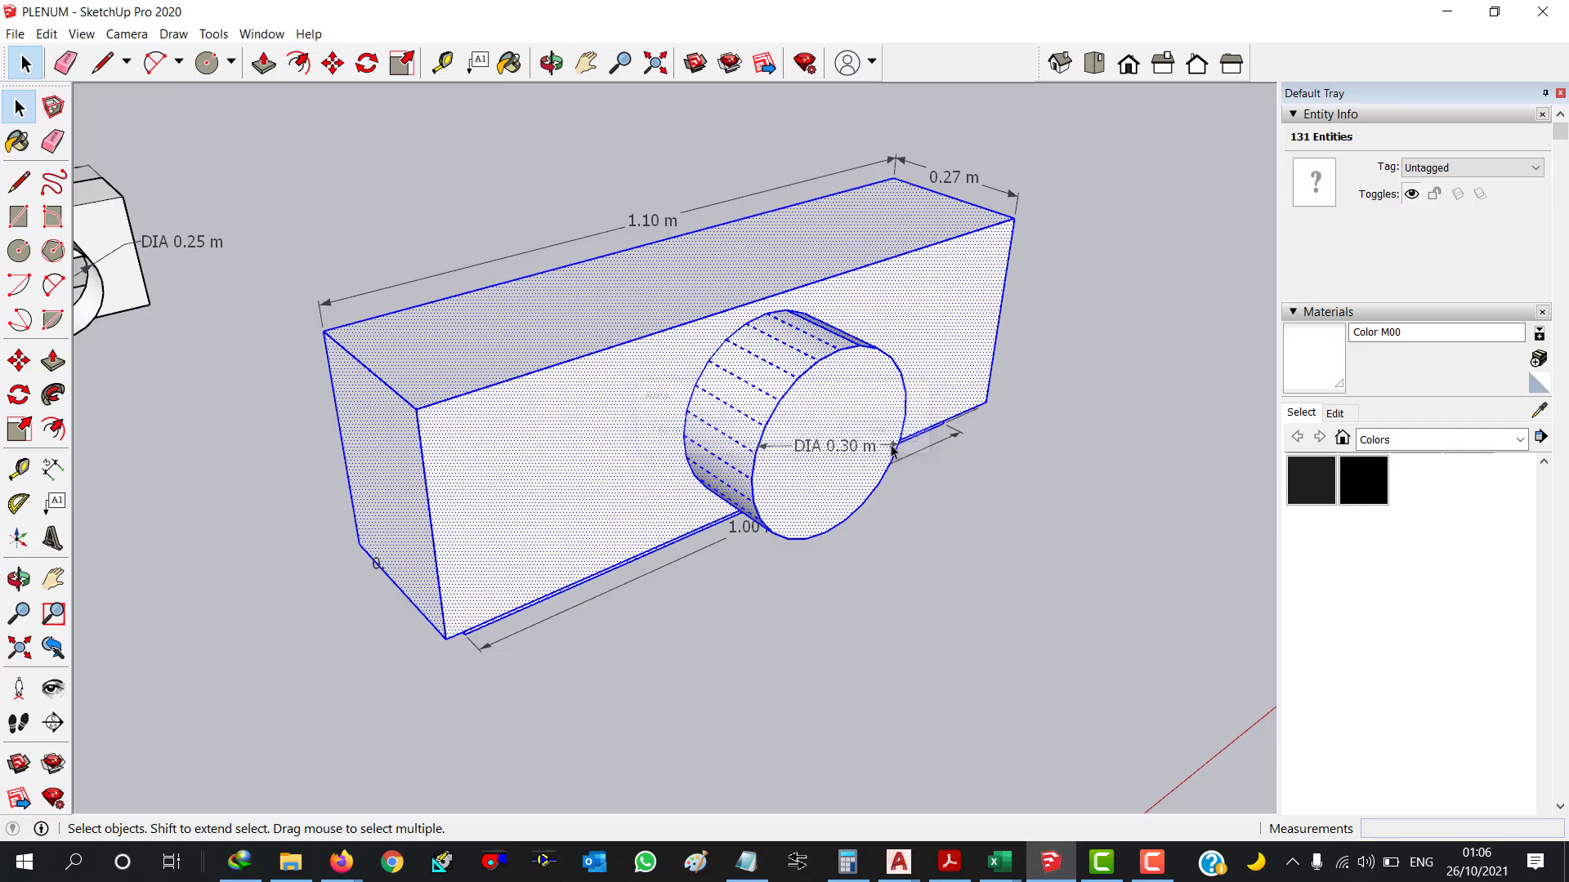
pyautogui.click(925, 577)
pyautogui.scroll(-5, 554, 577)
pyautogui.scroll(-3, 1082, 433)
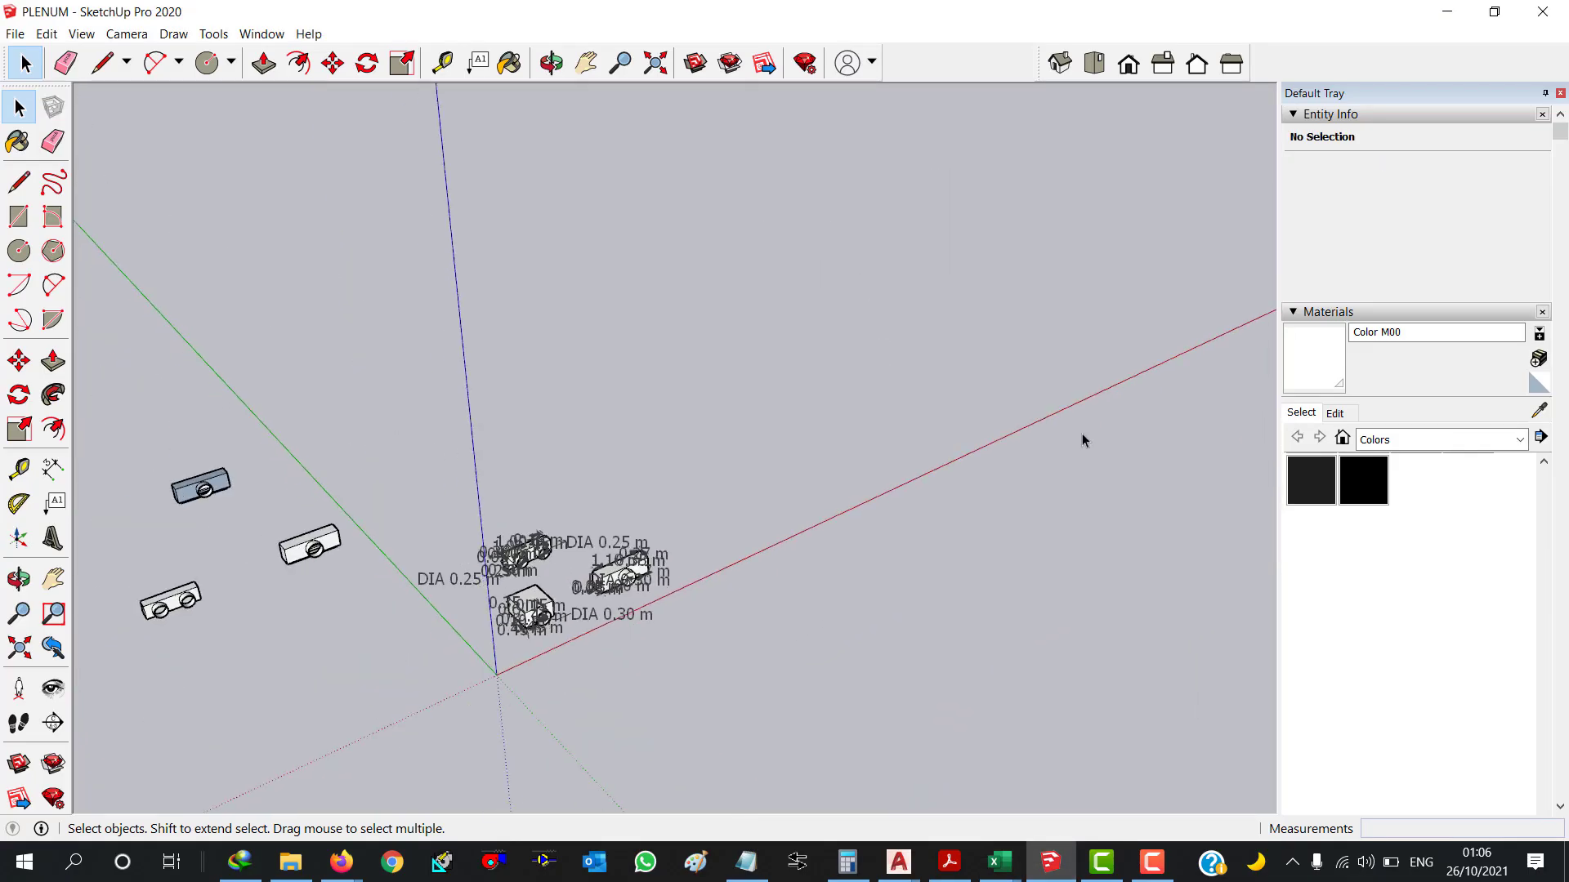
pyautogui.scroll(2, 845, 505)
pyautogui.scroll(2, 742, 539)
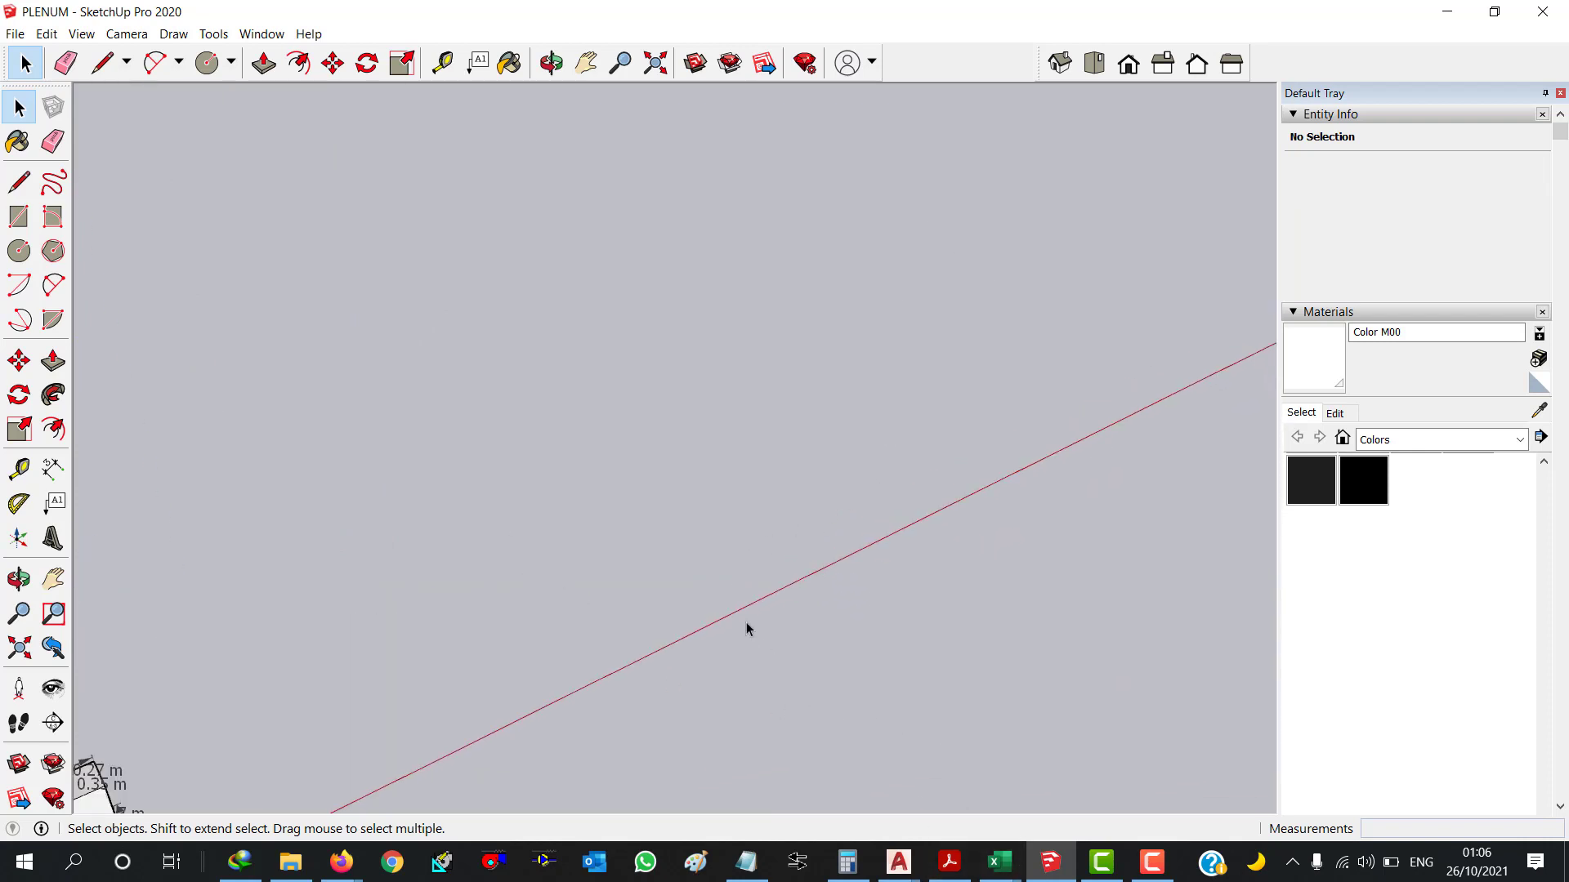
# Draw a 1 m by 0.2 m rectangle with the Line tool
pyautogui.press('l')
pyautogui.click(488, 554)
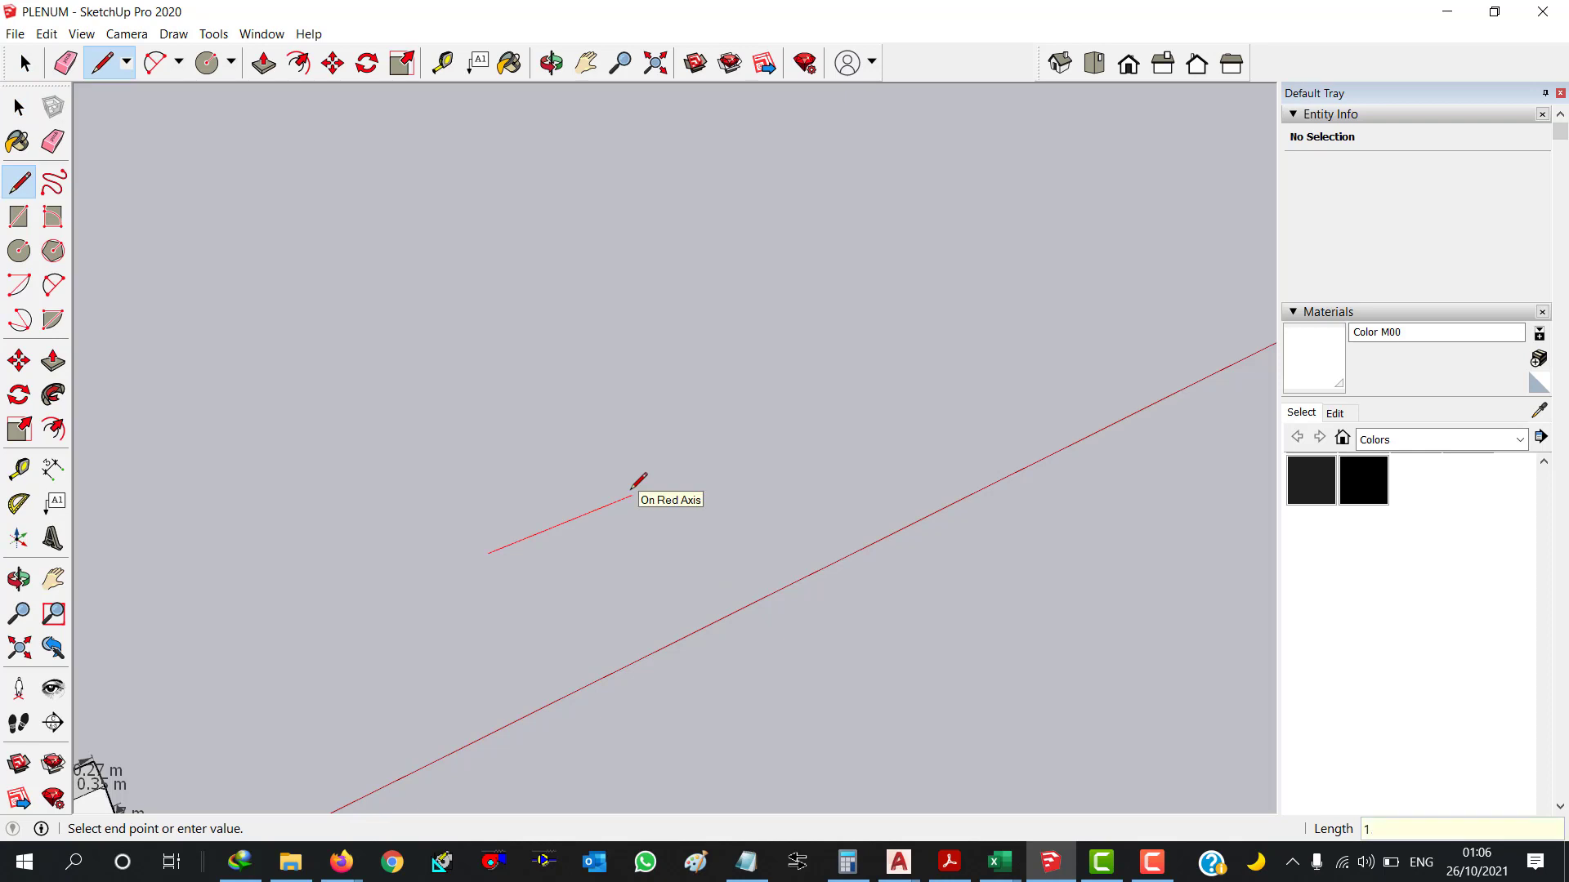
pyautogui.click(633, 494)
pyautogui.scroll(2, 585, 457)
pyautogui.write('.2')
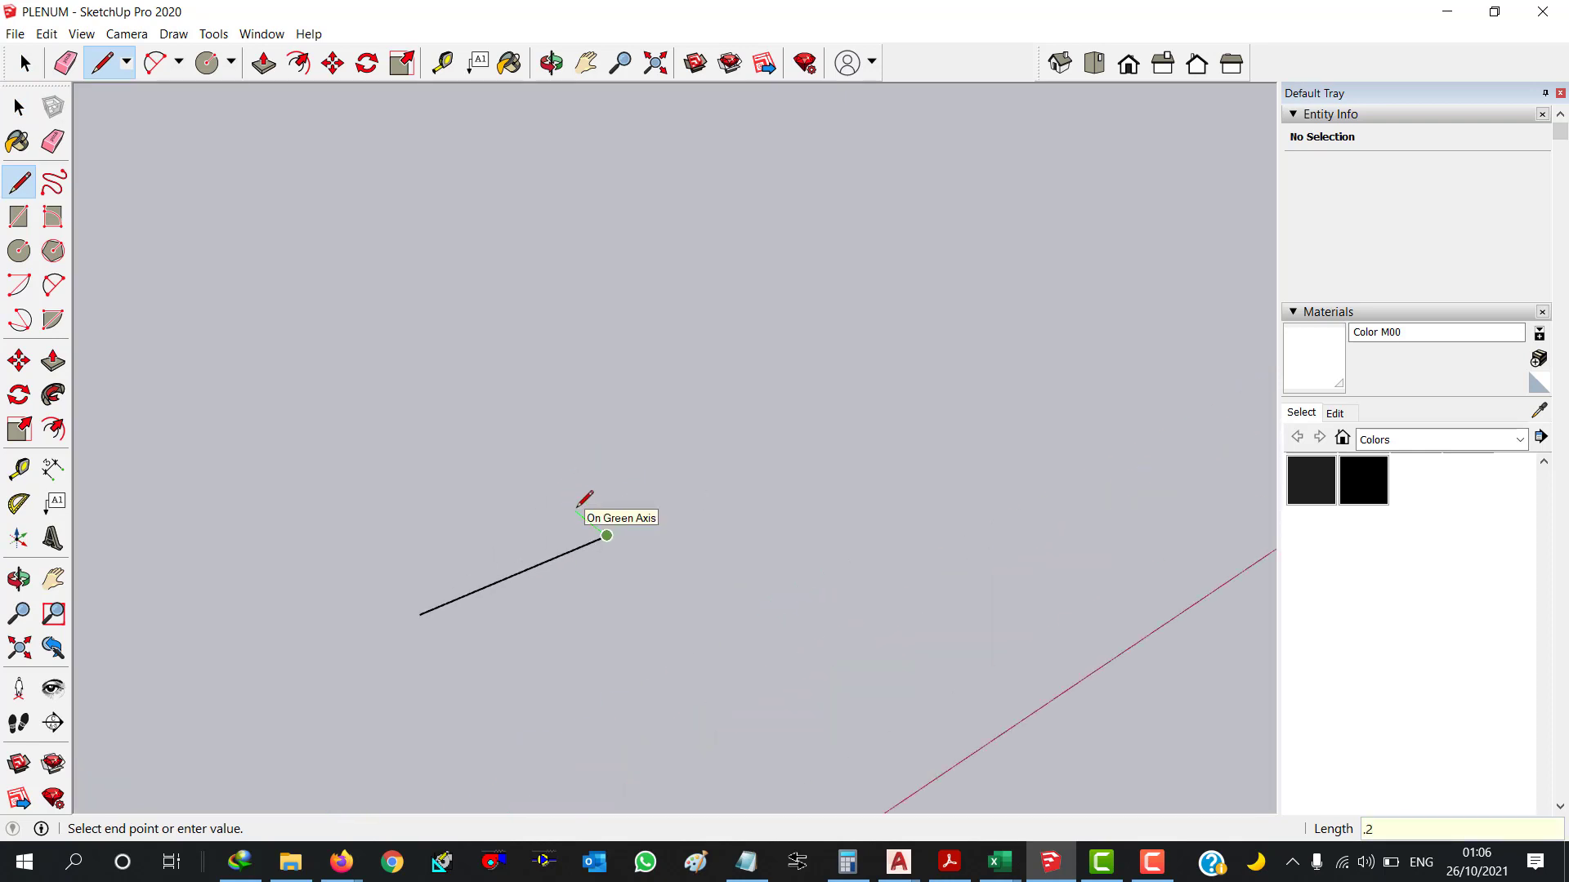
pyautogui.press('Return')
pyautogui.scroll(2, 525, 501)
pyautogui.scroll(1, 525, 501)
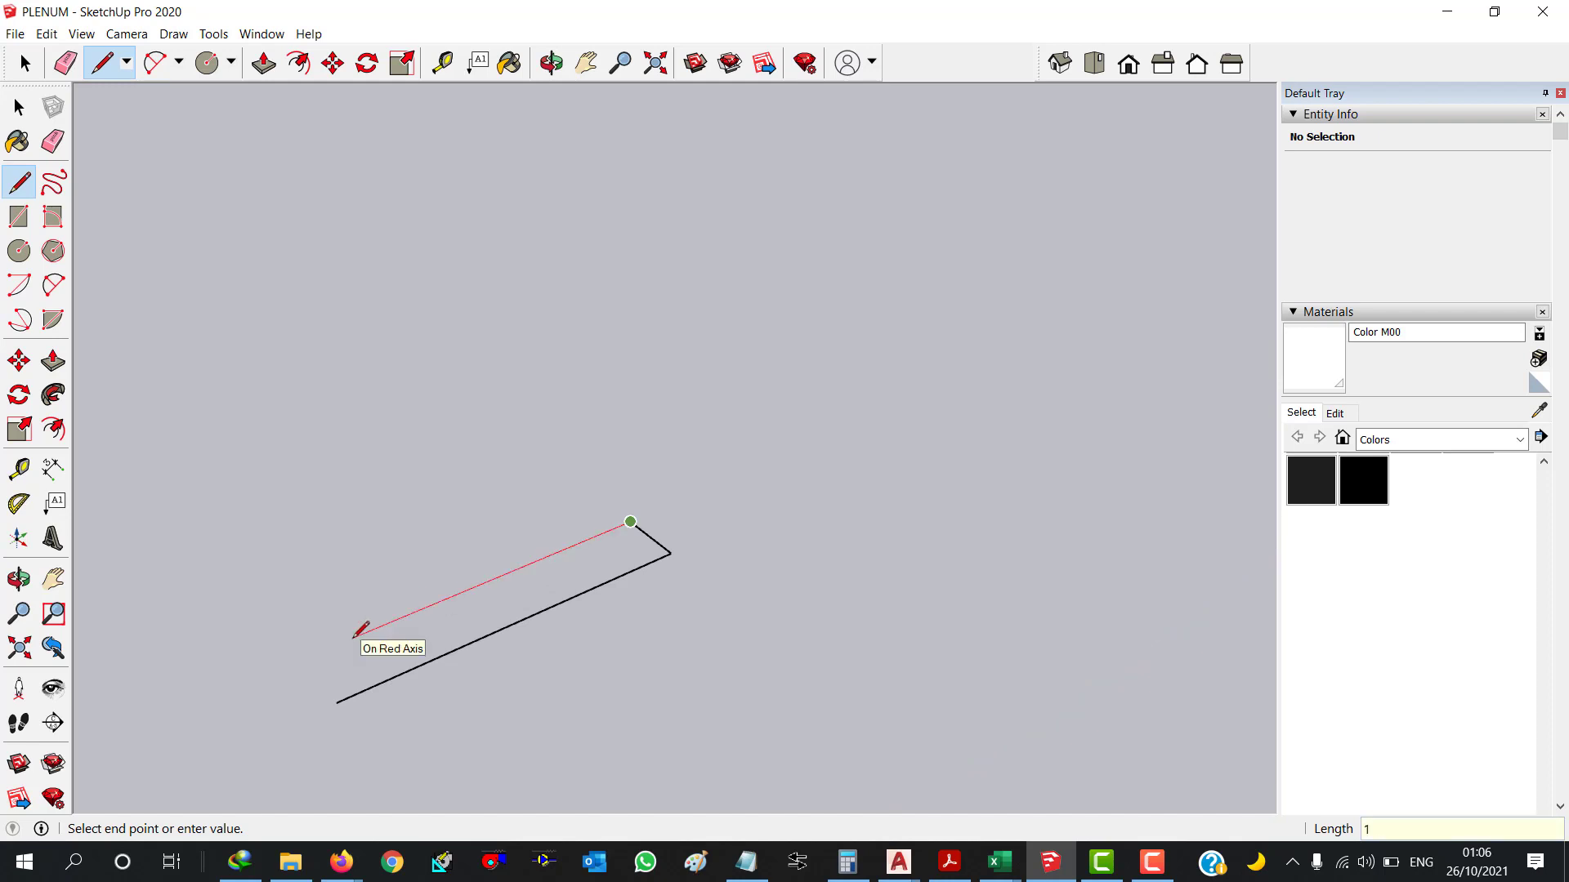
pyautogui.press('Return')
pyautogui.click(336, 702)
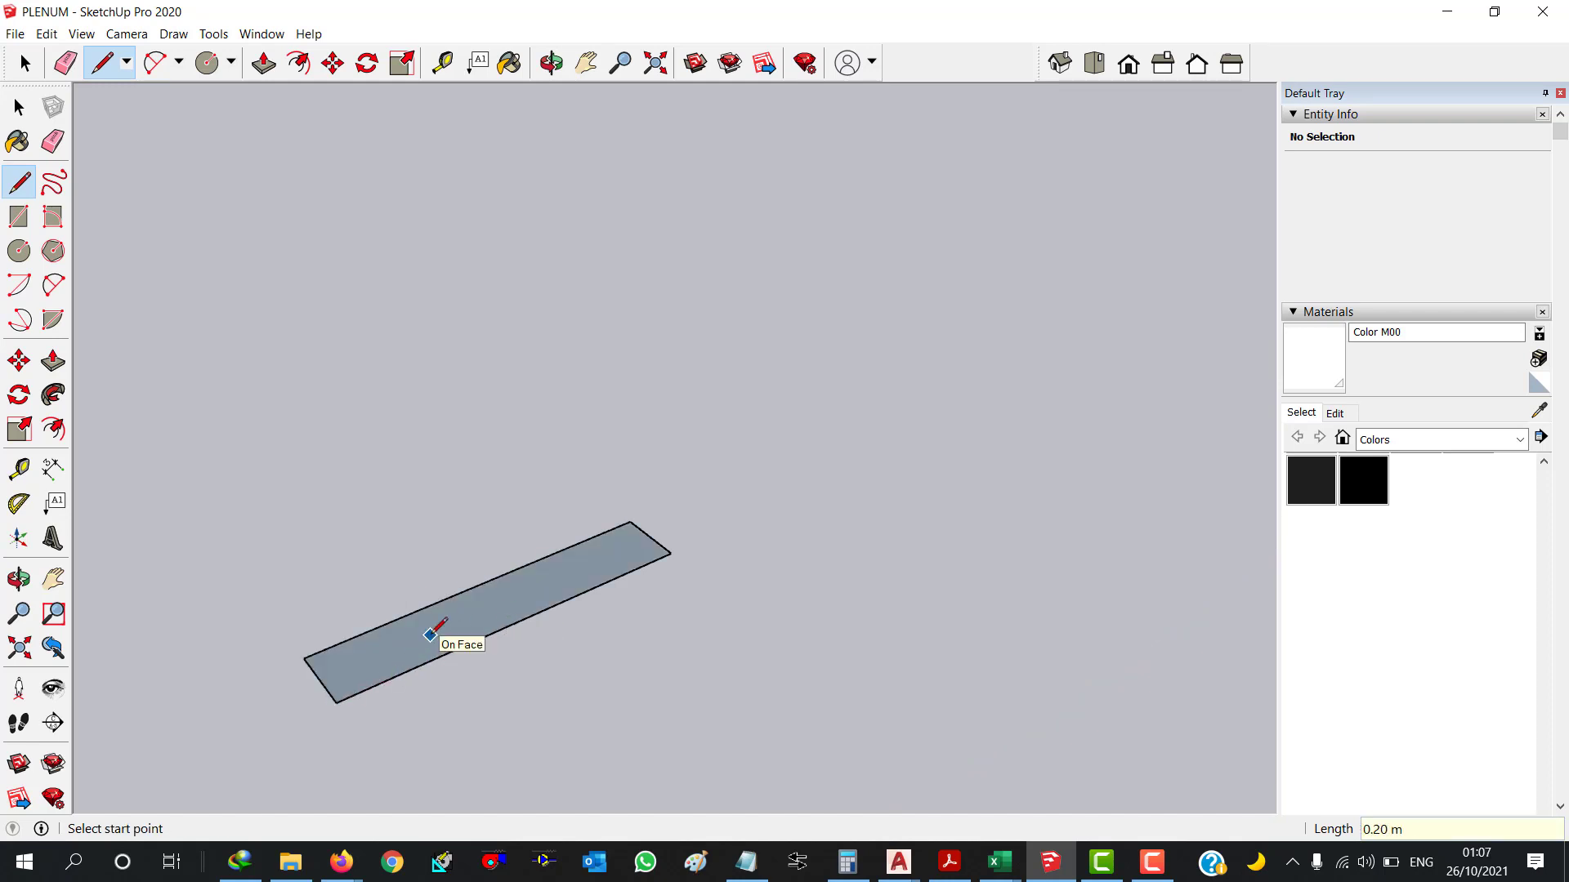
# Push/Pull the rectangle up 0.05 m into a thin slab
pyautogui.press('p')
pyautogui.click(438, 644)
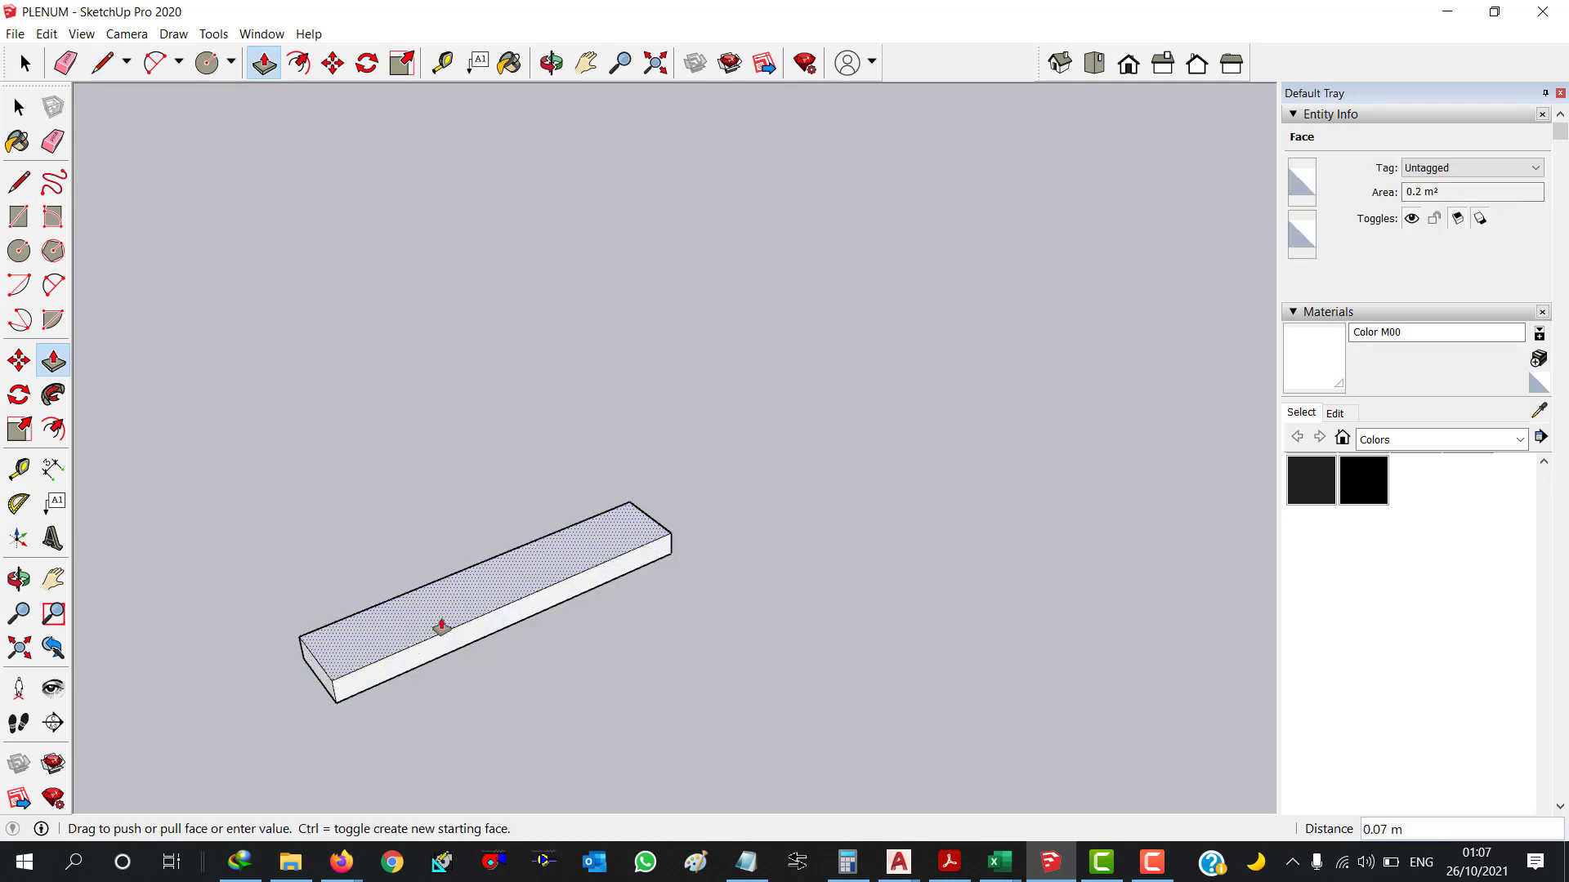
pyautogui.press('Return')
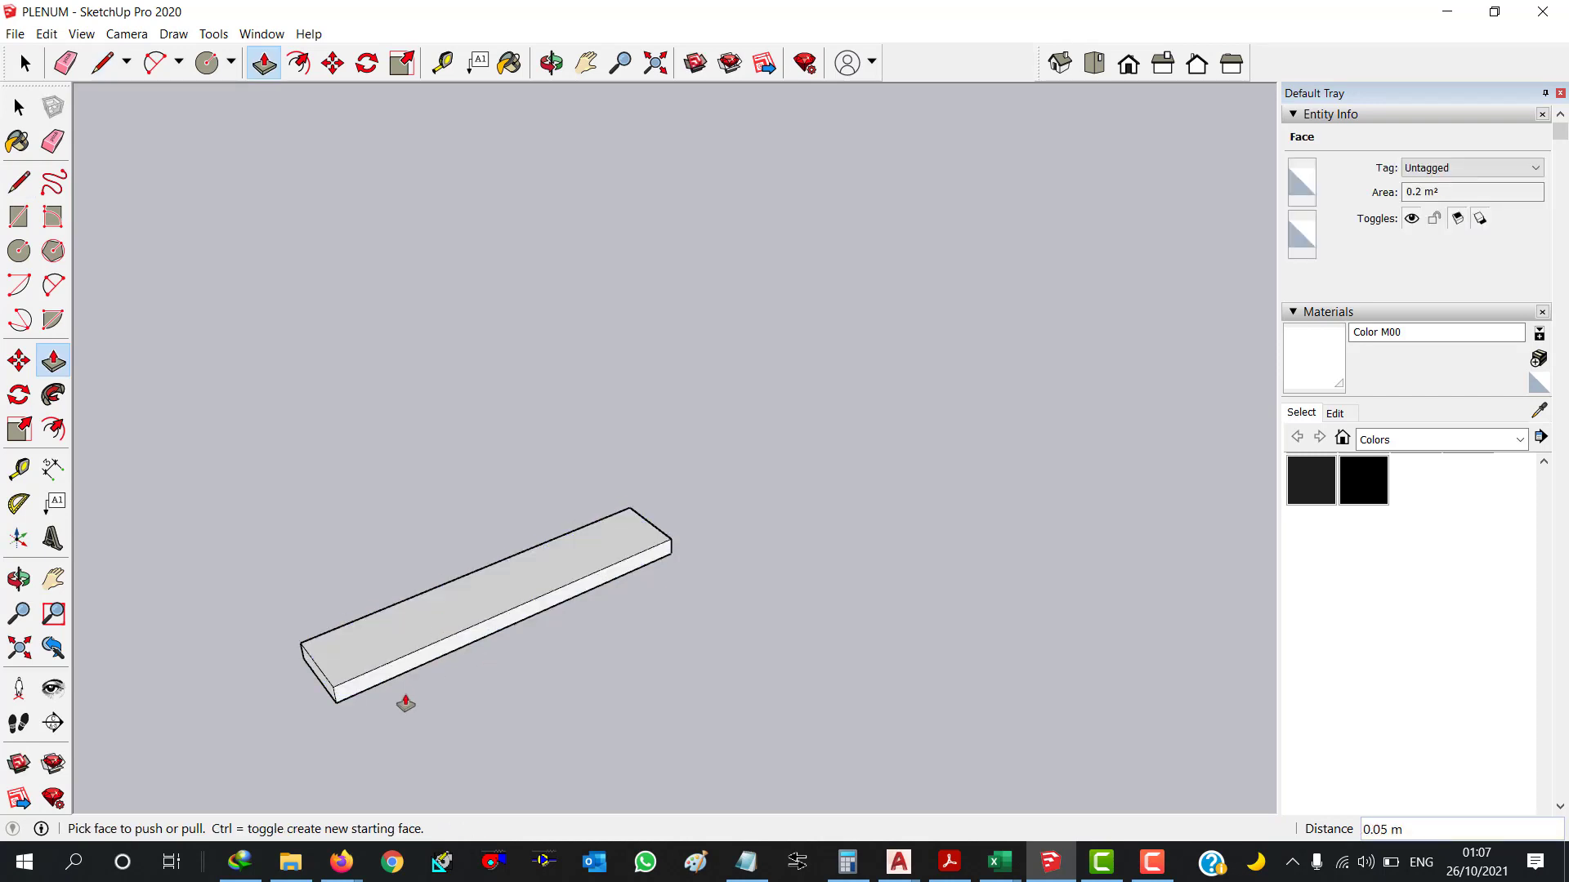
pyautogui.scroll(2, 403, 704)
pyautogui.scroll(2, 326, 680)
# Offset the slab's top face by 0.05 and delete the inner face to open a slot
pyautogui.press('space')
pyautogui.click(459, 592)
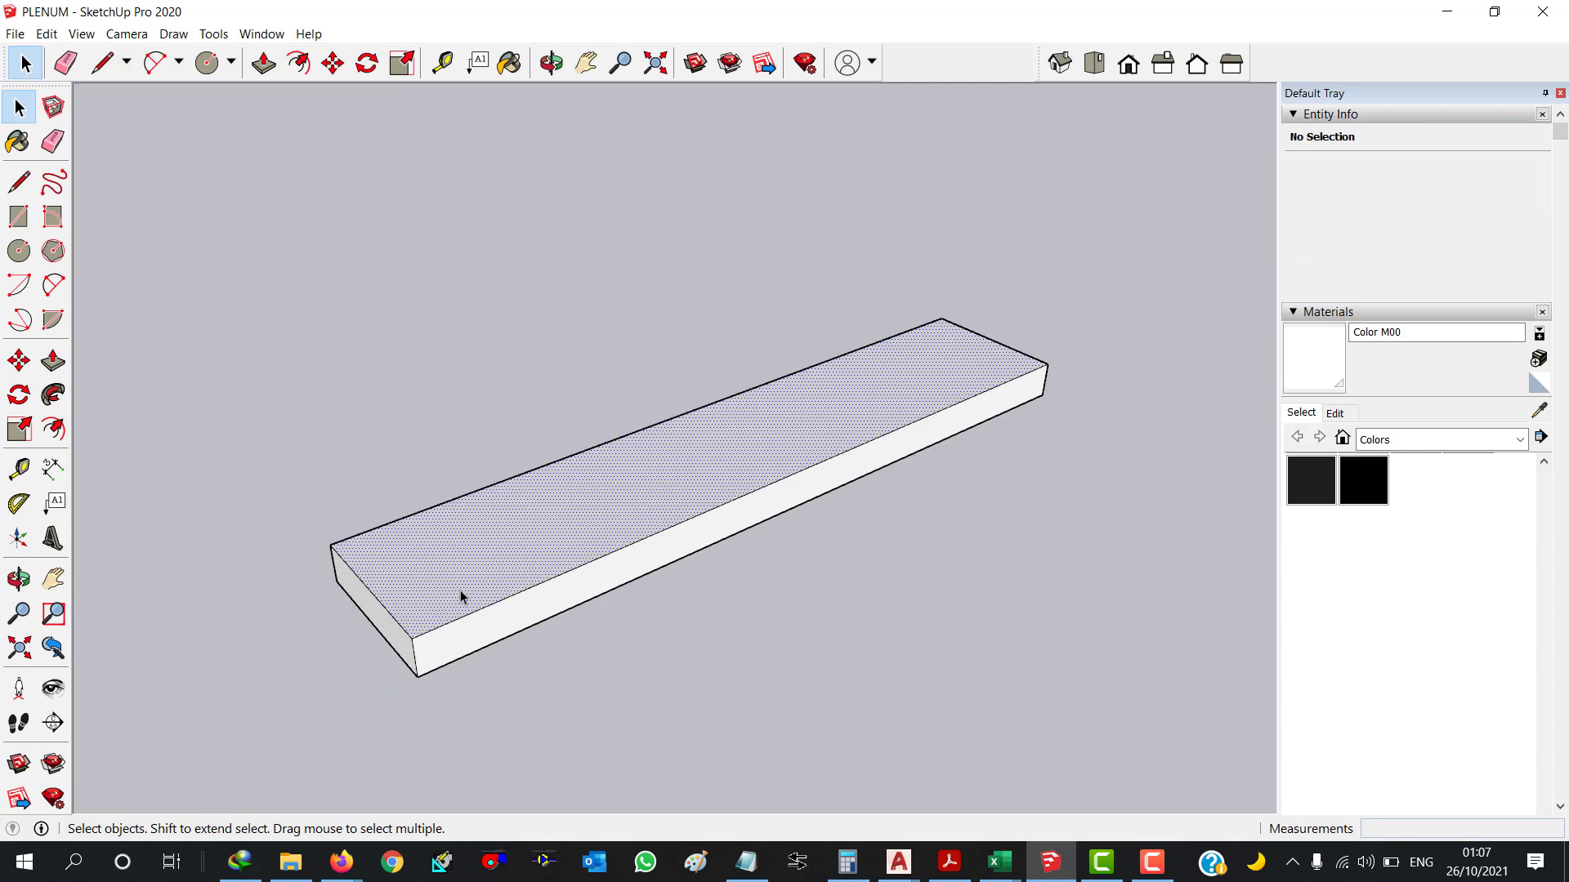
pyautogui.press('f')
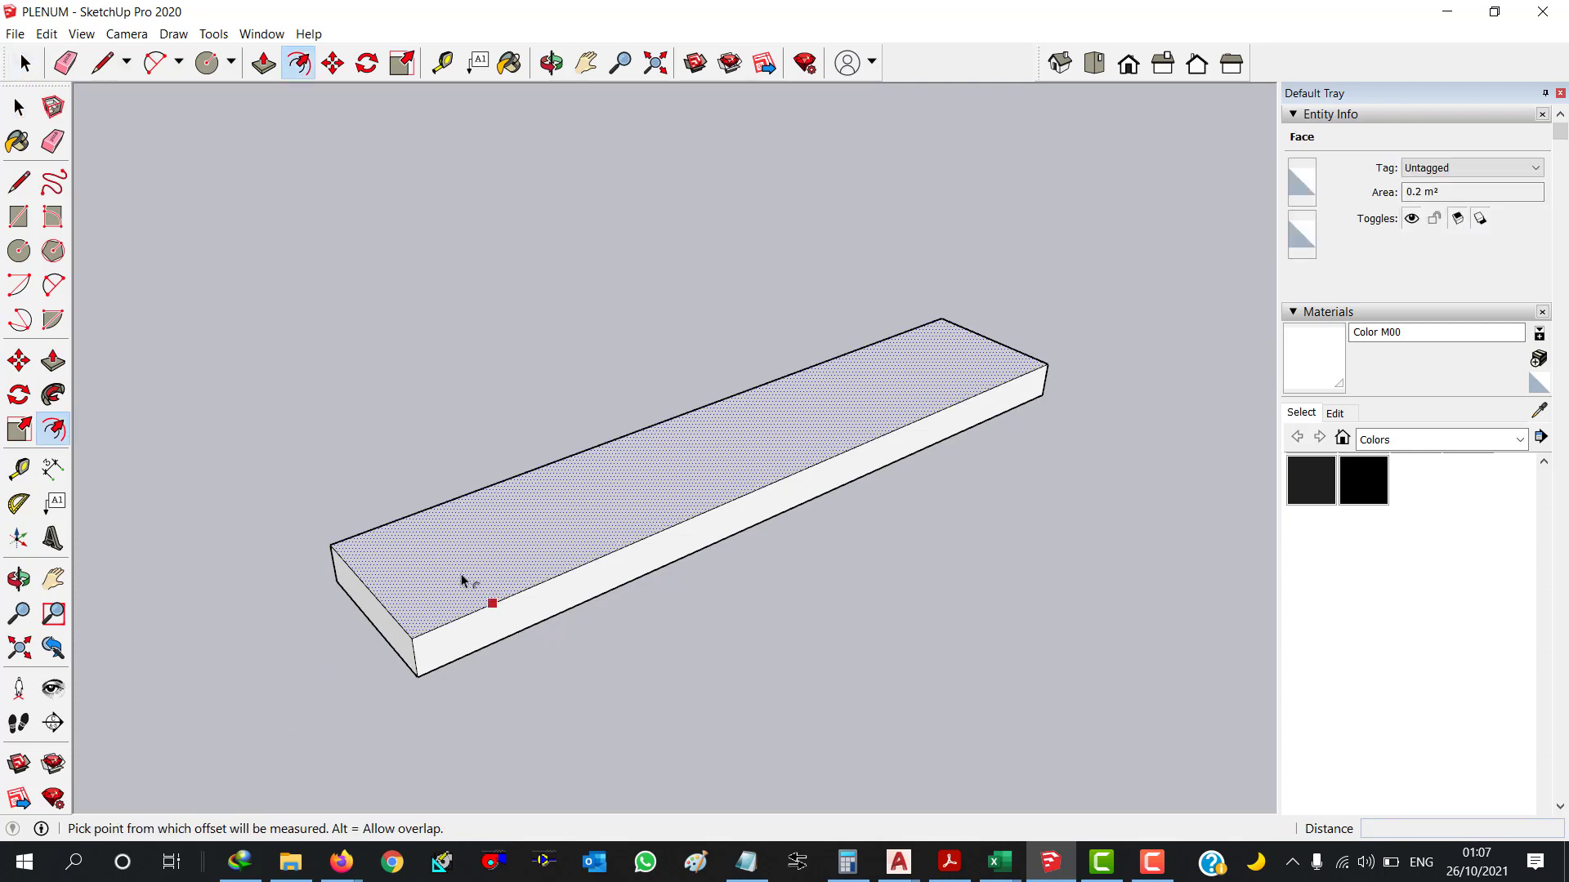
pyautogui.click(492, 603)
pyautogui.write('.05')
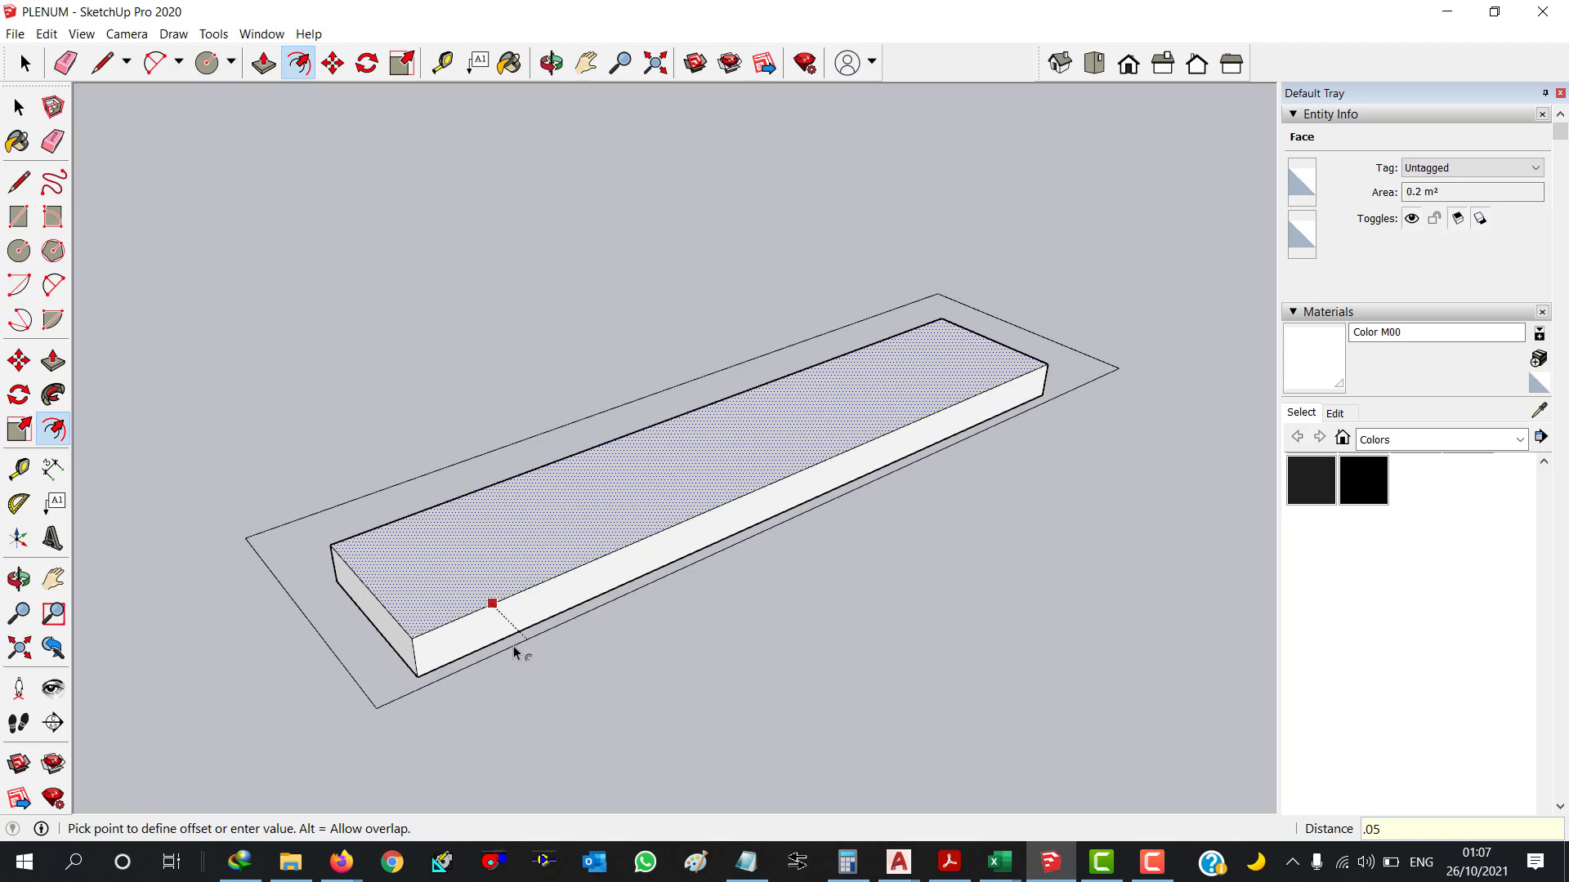
pyautogui.press('Return')
pyautogui.press('space')
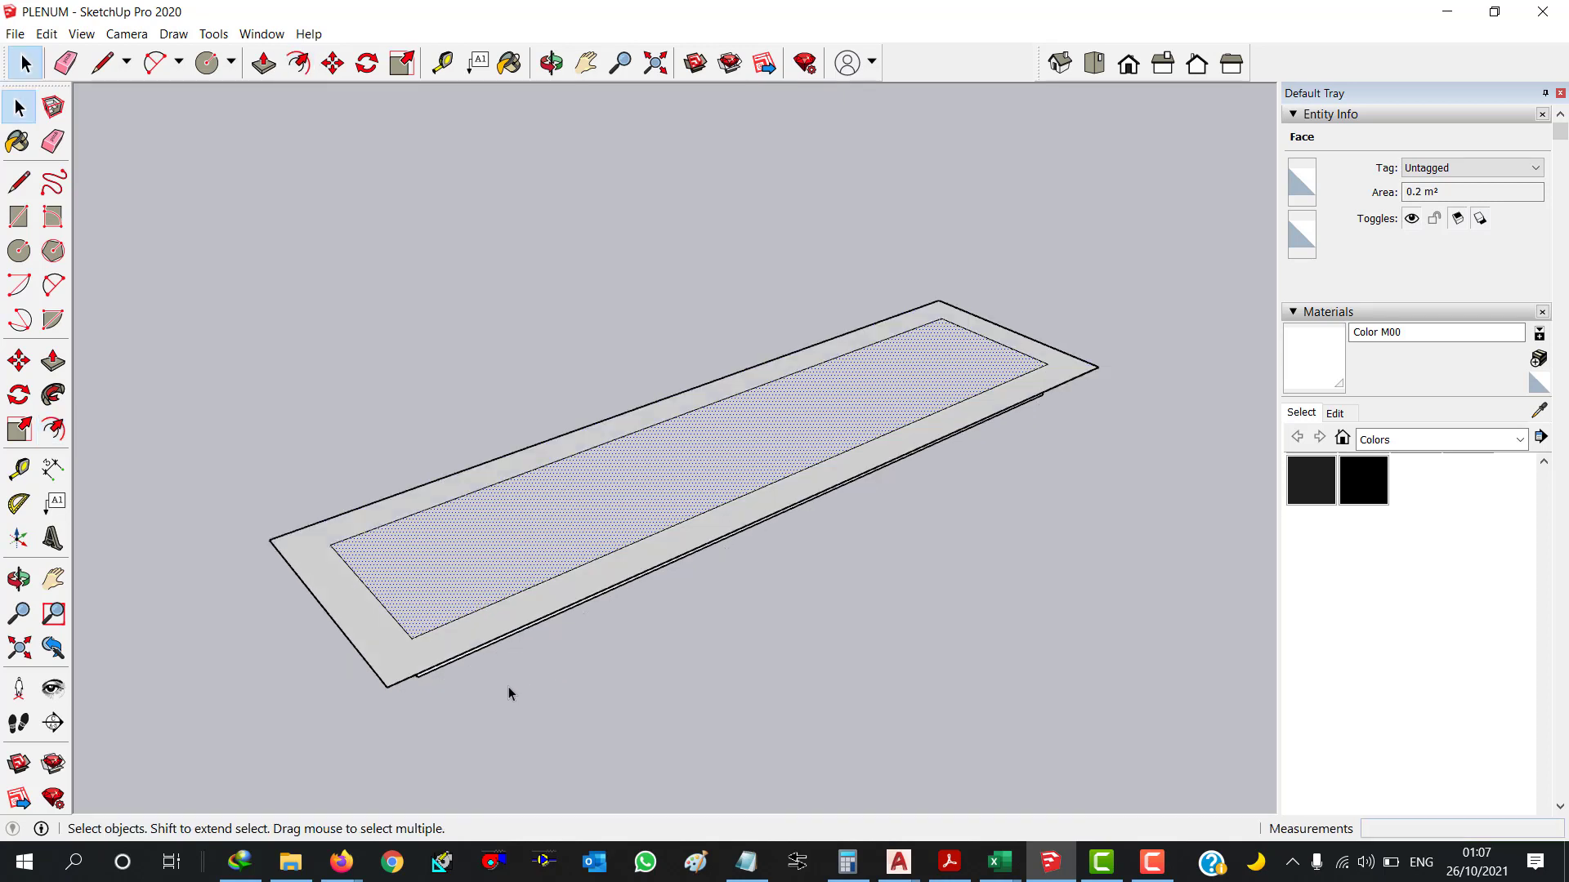
pyautogui.press('Delete')
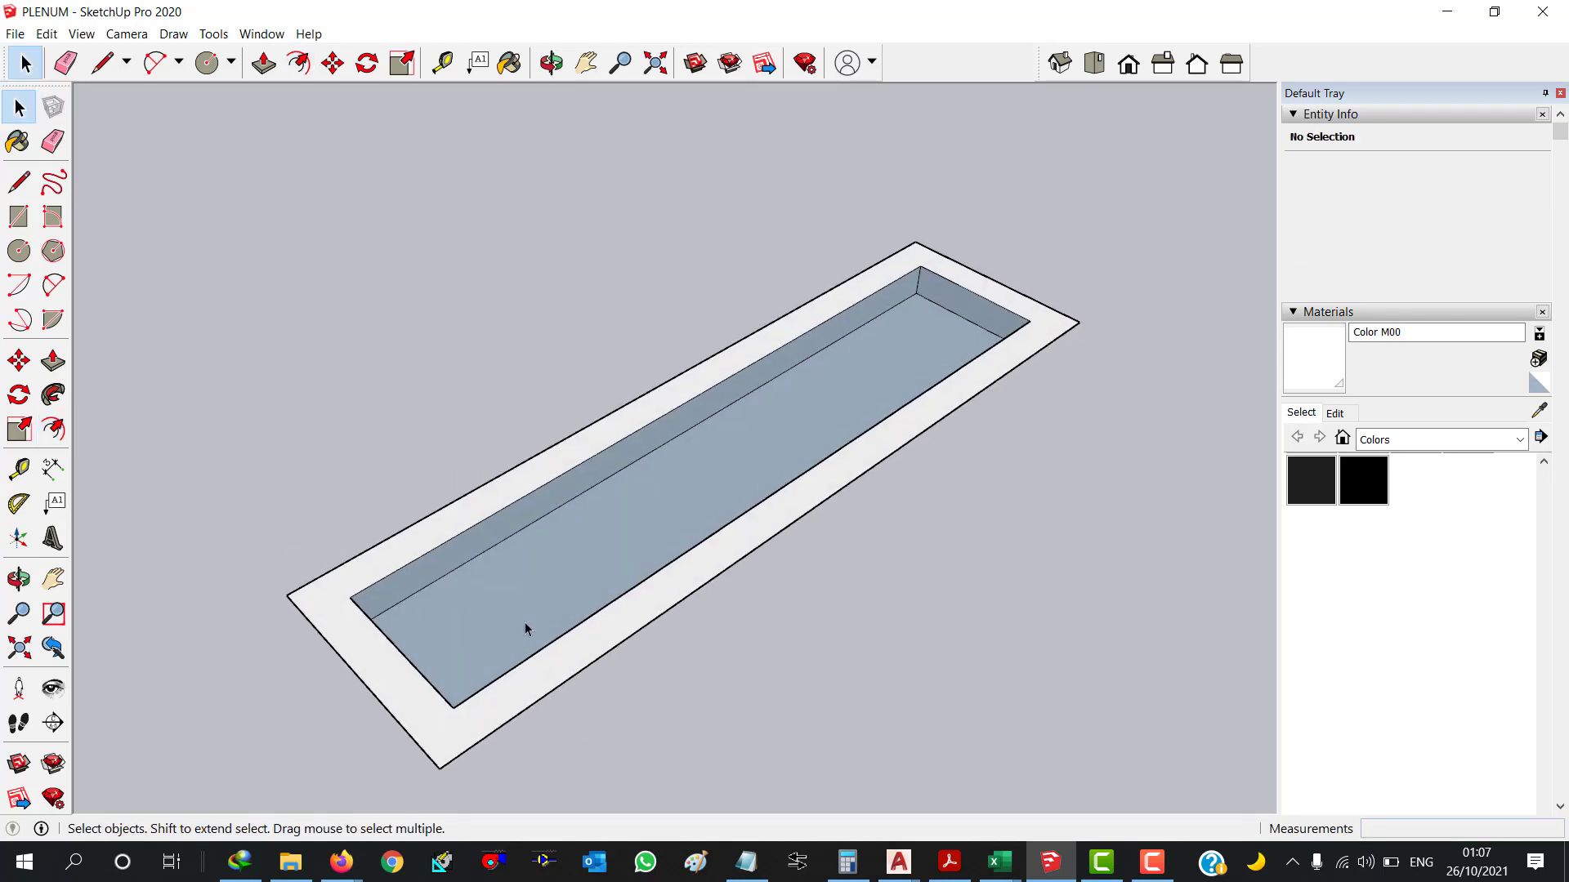
# Draw a vertical side wall from the frame corner up to the top corner
pyautogui.press('l')
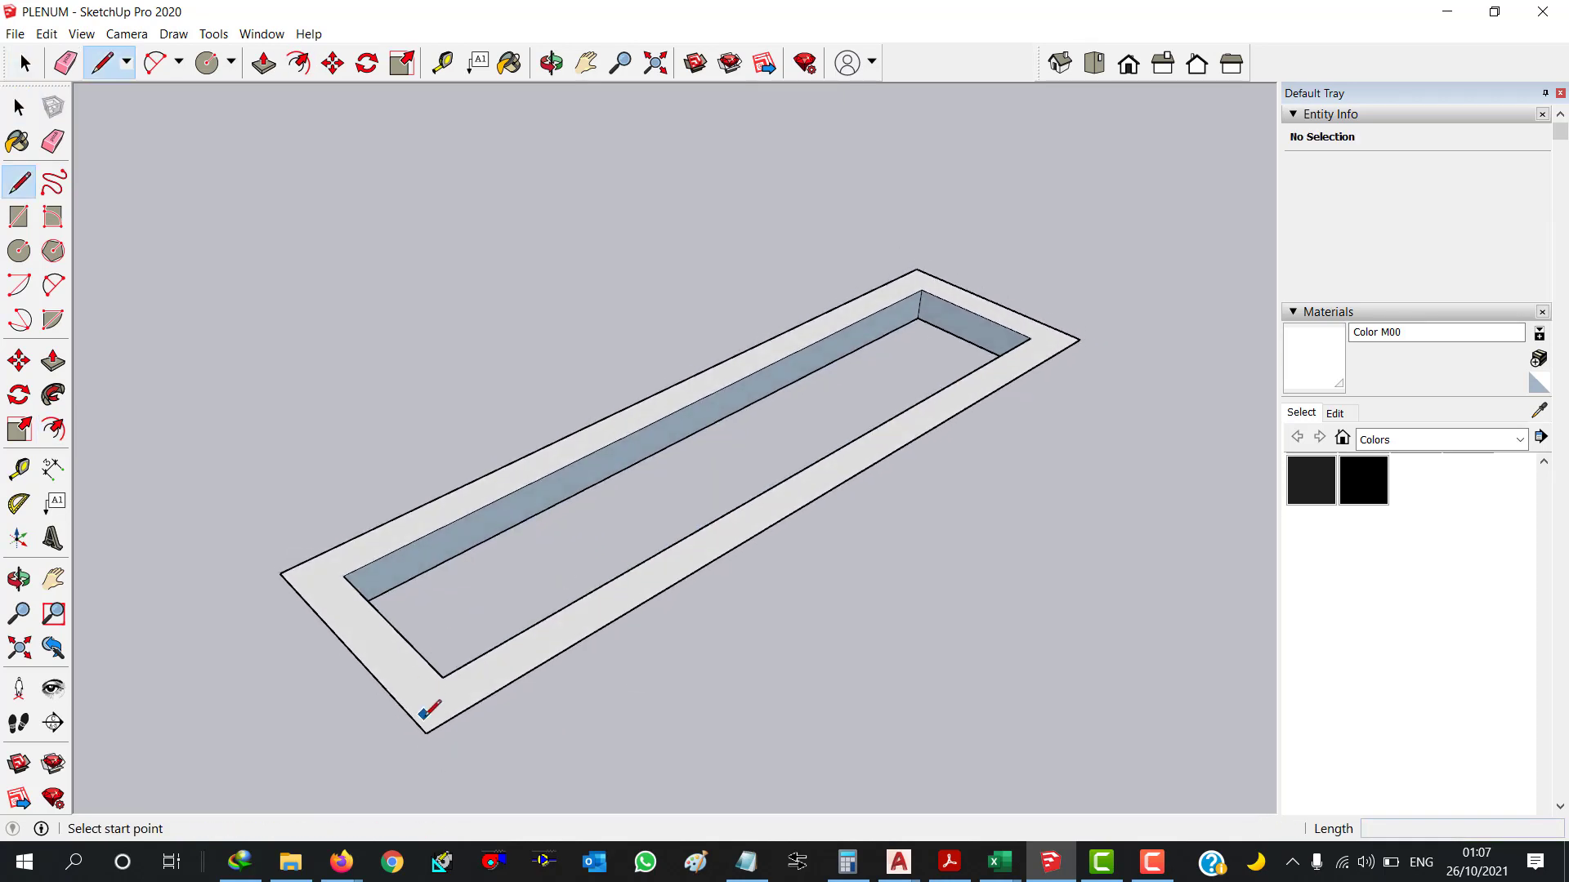
pyautogui.click(427, 733)
pyautogui.scroll(-3, 418, 511)
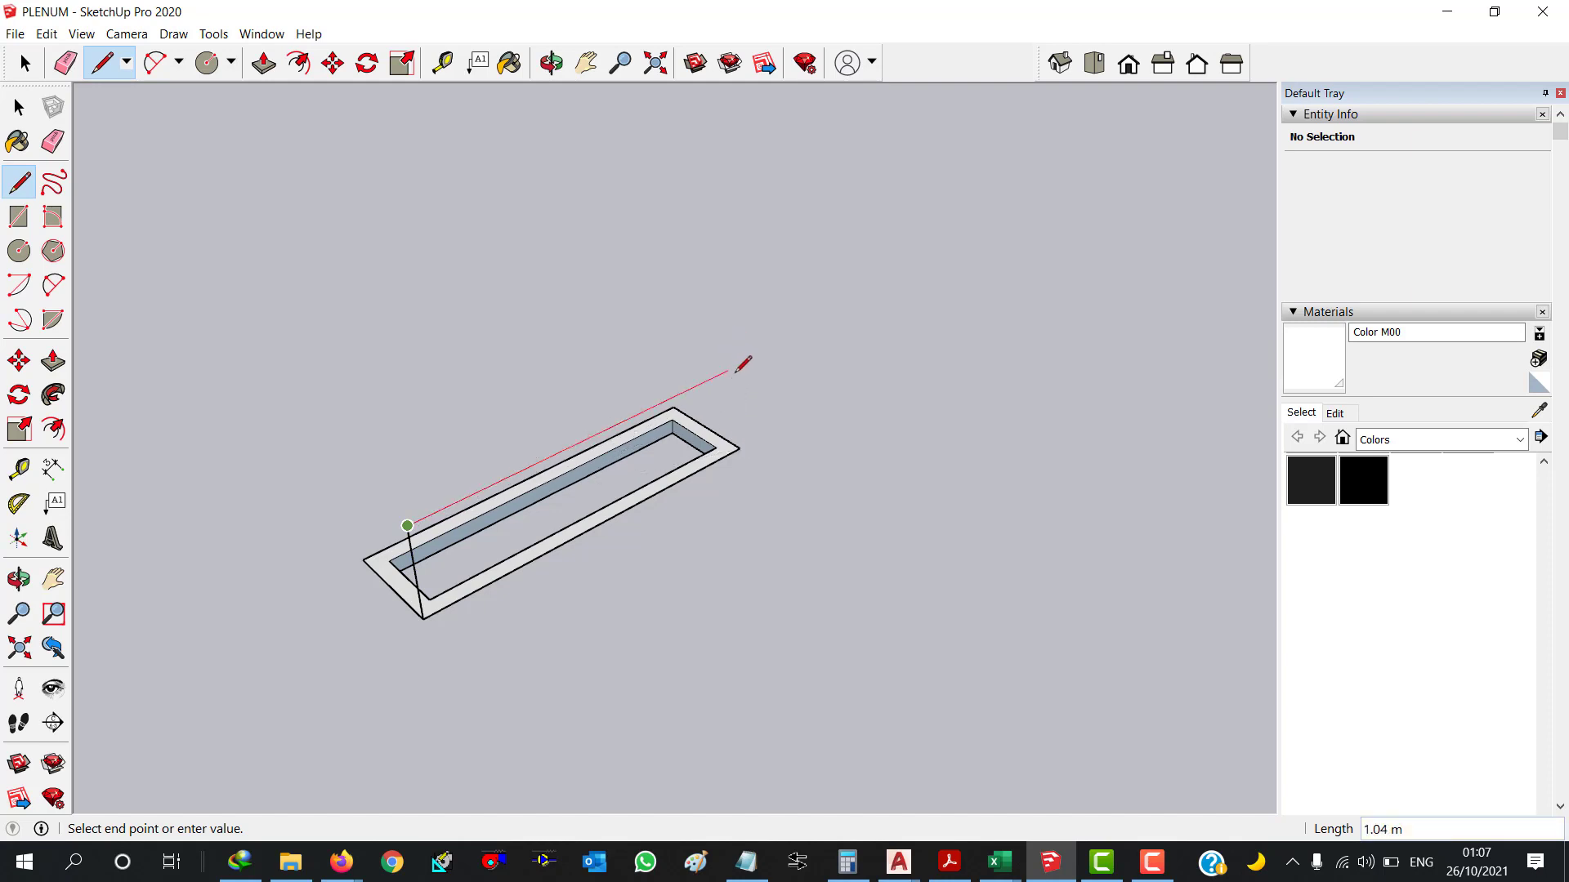
pyautogui.click(743, 362)
pyautogui.click(740, 448)
pyautogui.moveTo(711, 452)
pyautogui.mouseDown()
pyautogui.moveTo(482, 561)
pyautogui.moveTo(782, 665)
pyautogui.mouseUp()
pyautogui.click(898, 861)
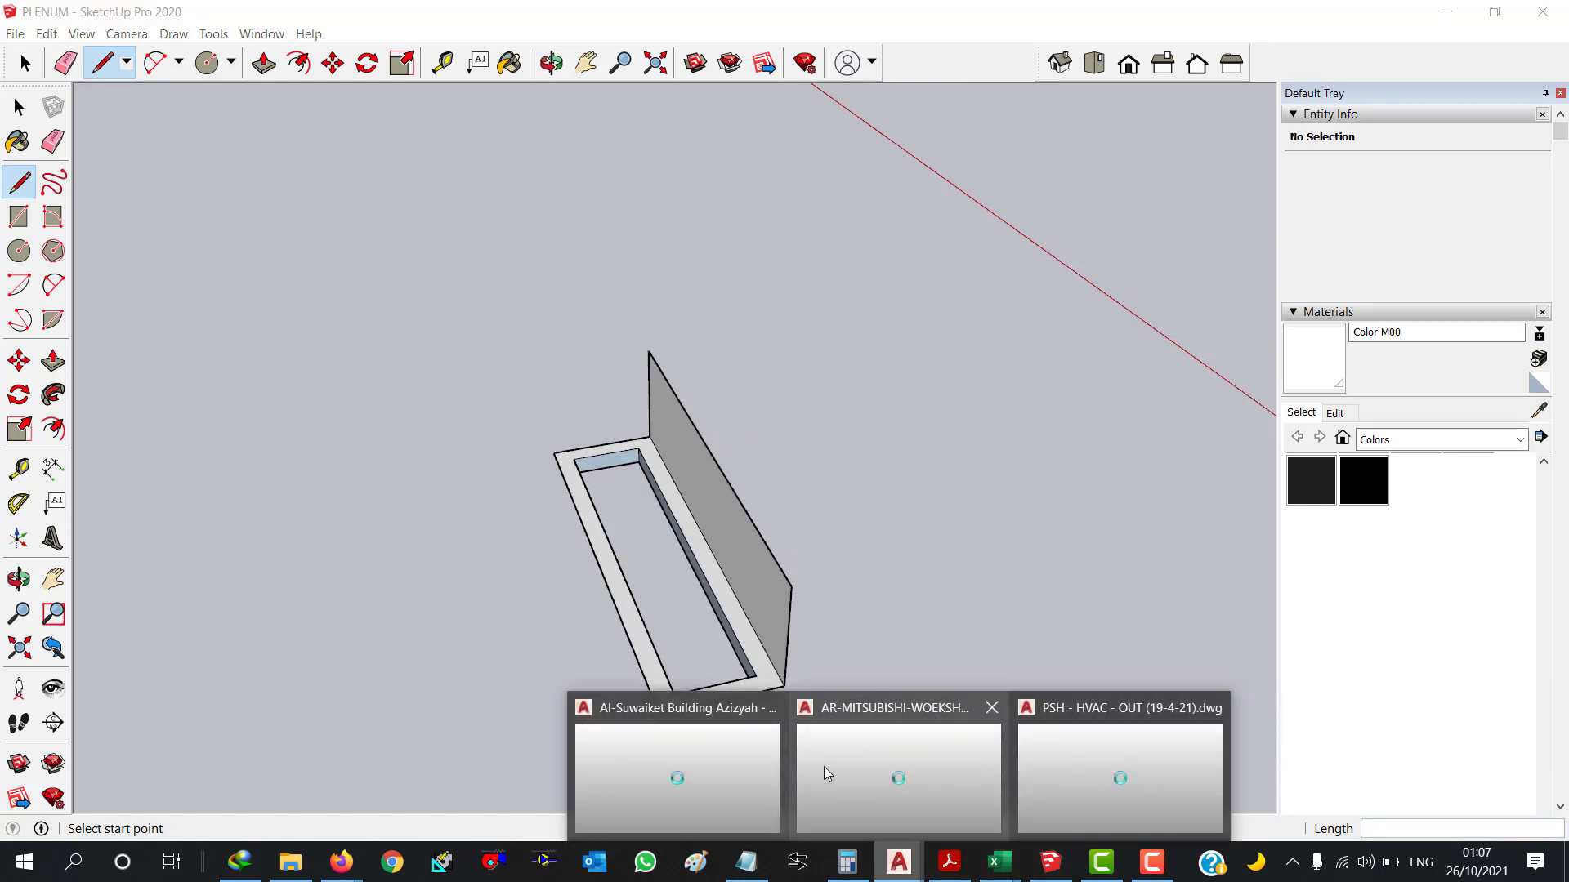
# Check the master bedroom in the Al-Suwaiket AutoCAD drawing, then resume the wall edge in SketchUp
pyautogui.click(681, 780)
pyautogui.scroll(3, 315, 420)
pyautogui.scroll(2, 817, 542)
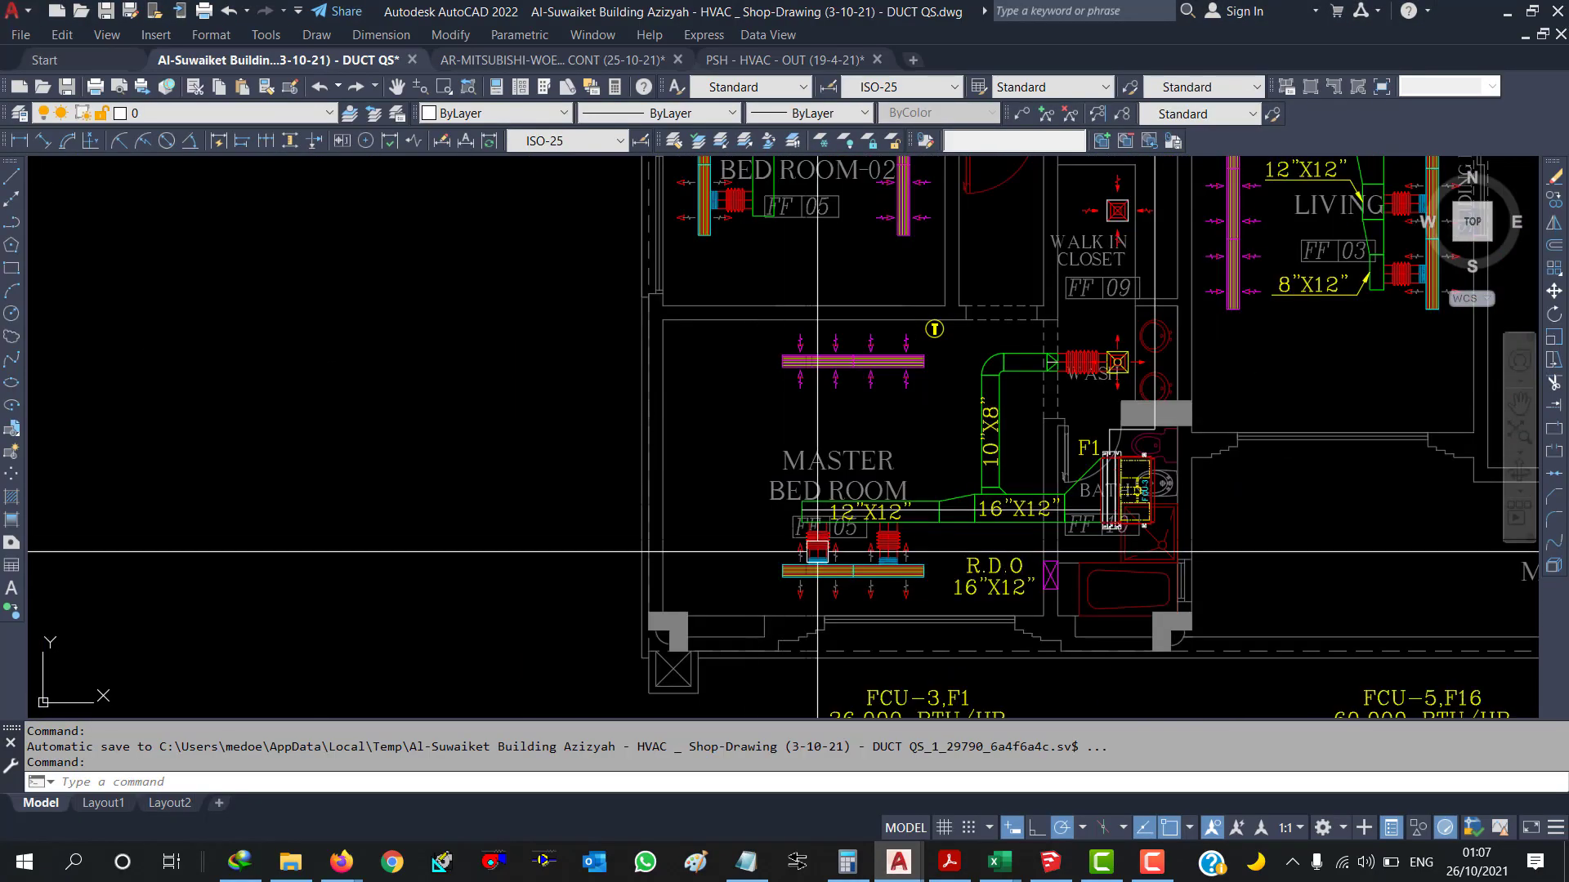
pyautogui.scroll(1, 838, 569)
pyautogui.scroll(2, 838, 570)
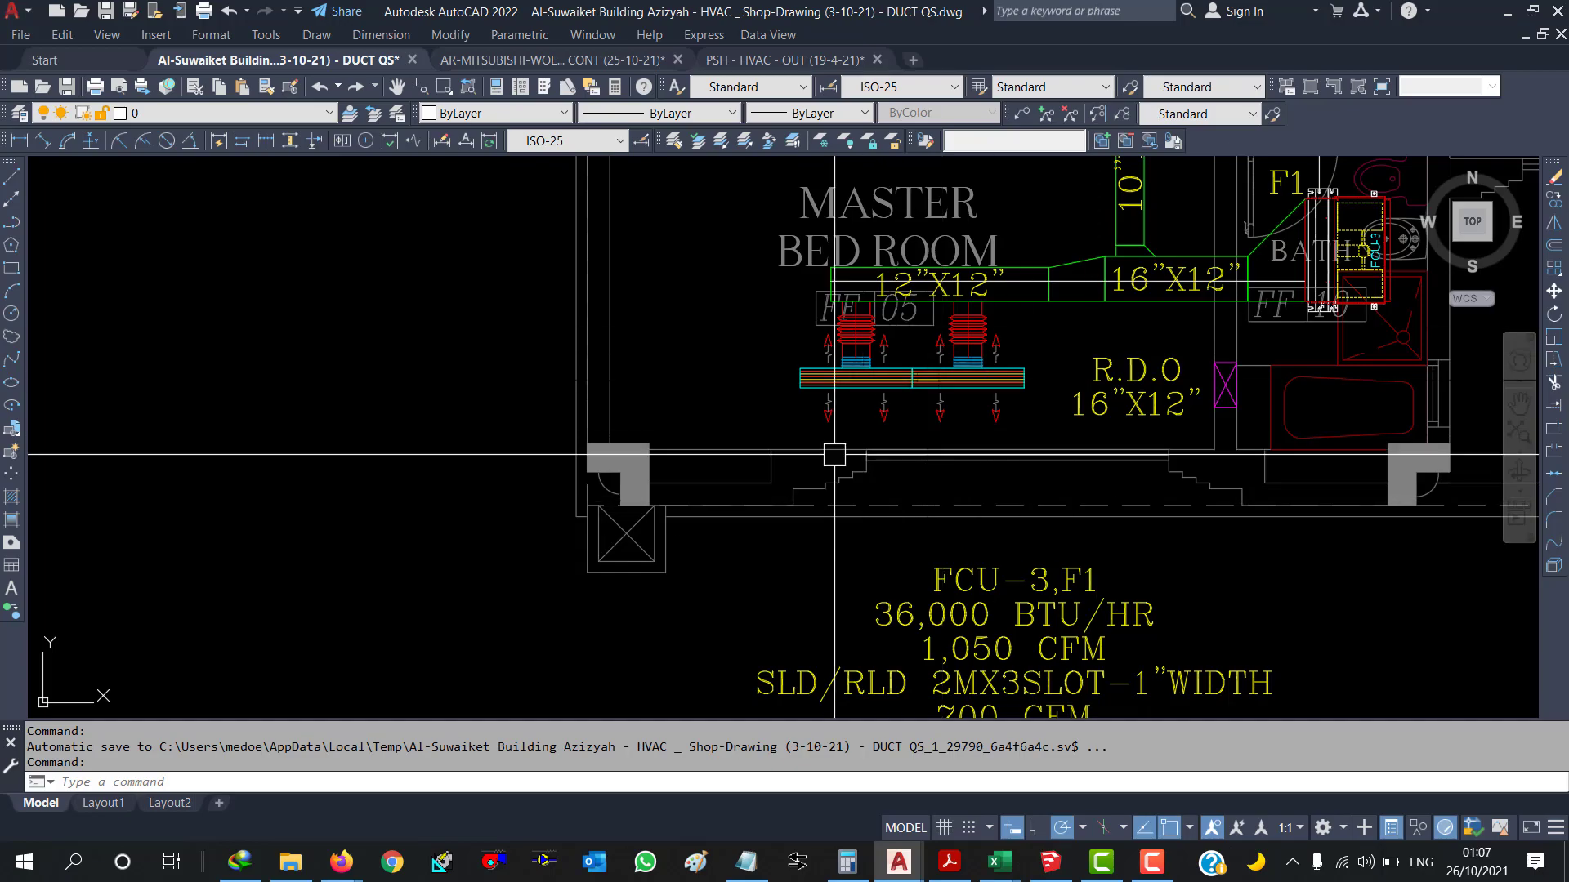
pyautogui.click(1507, 11)
pyautogui.click(791, 586)
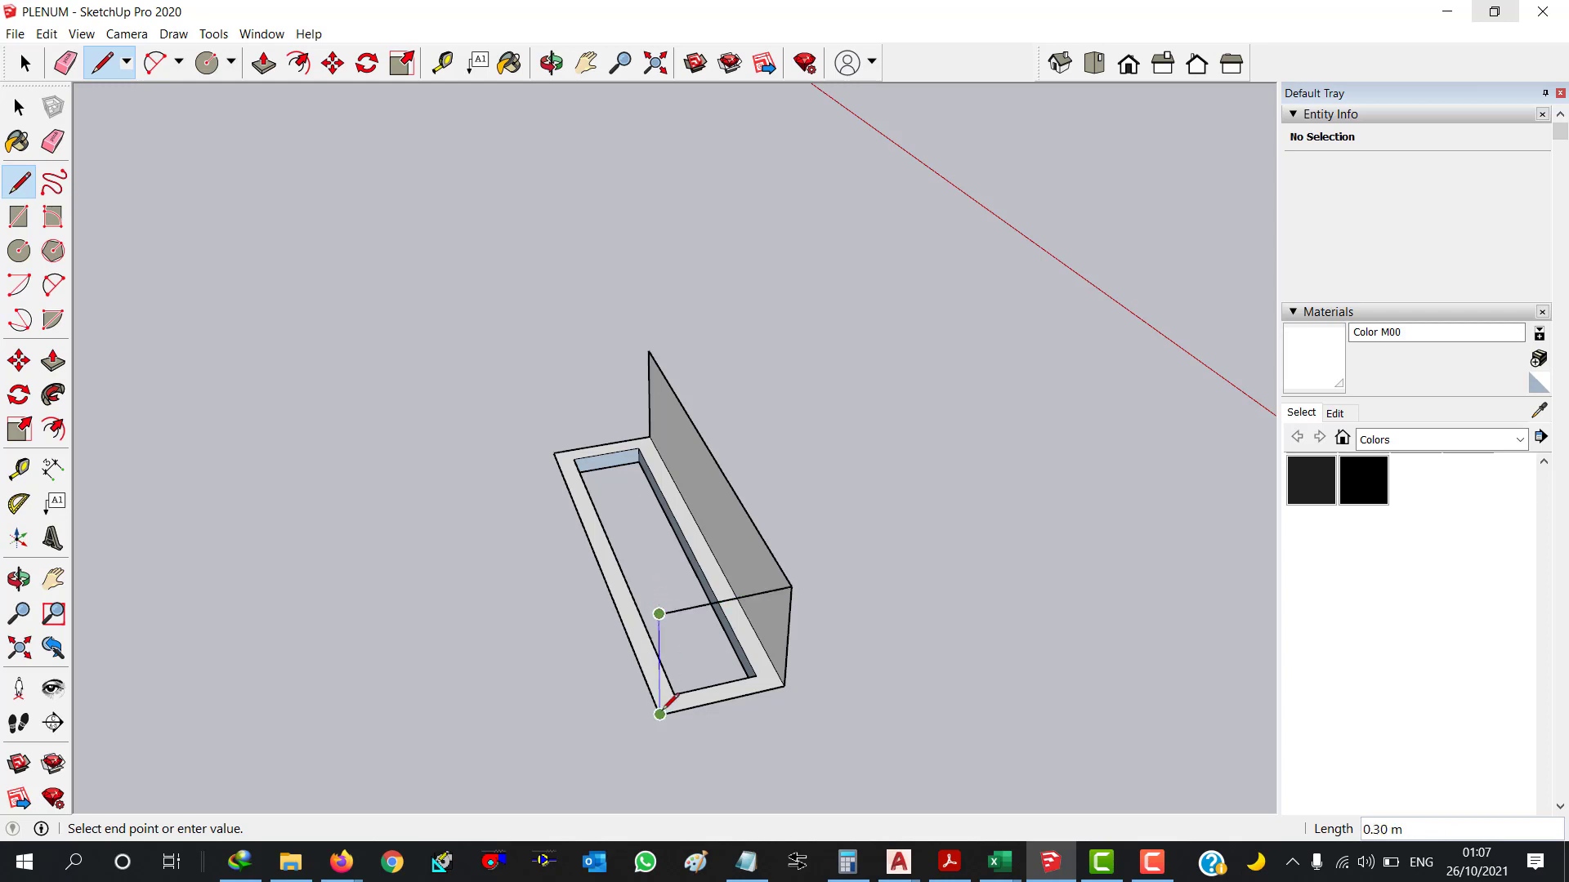
# Join the frame and wall corners with edges to form both end faces and the top face
pyautogui.click(659, 714)
pyautogui.click(660, 613)
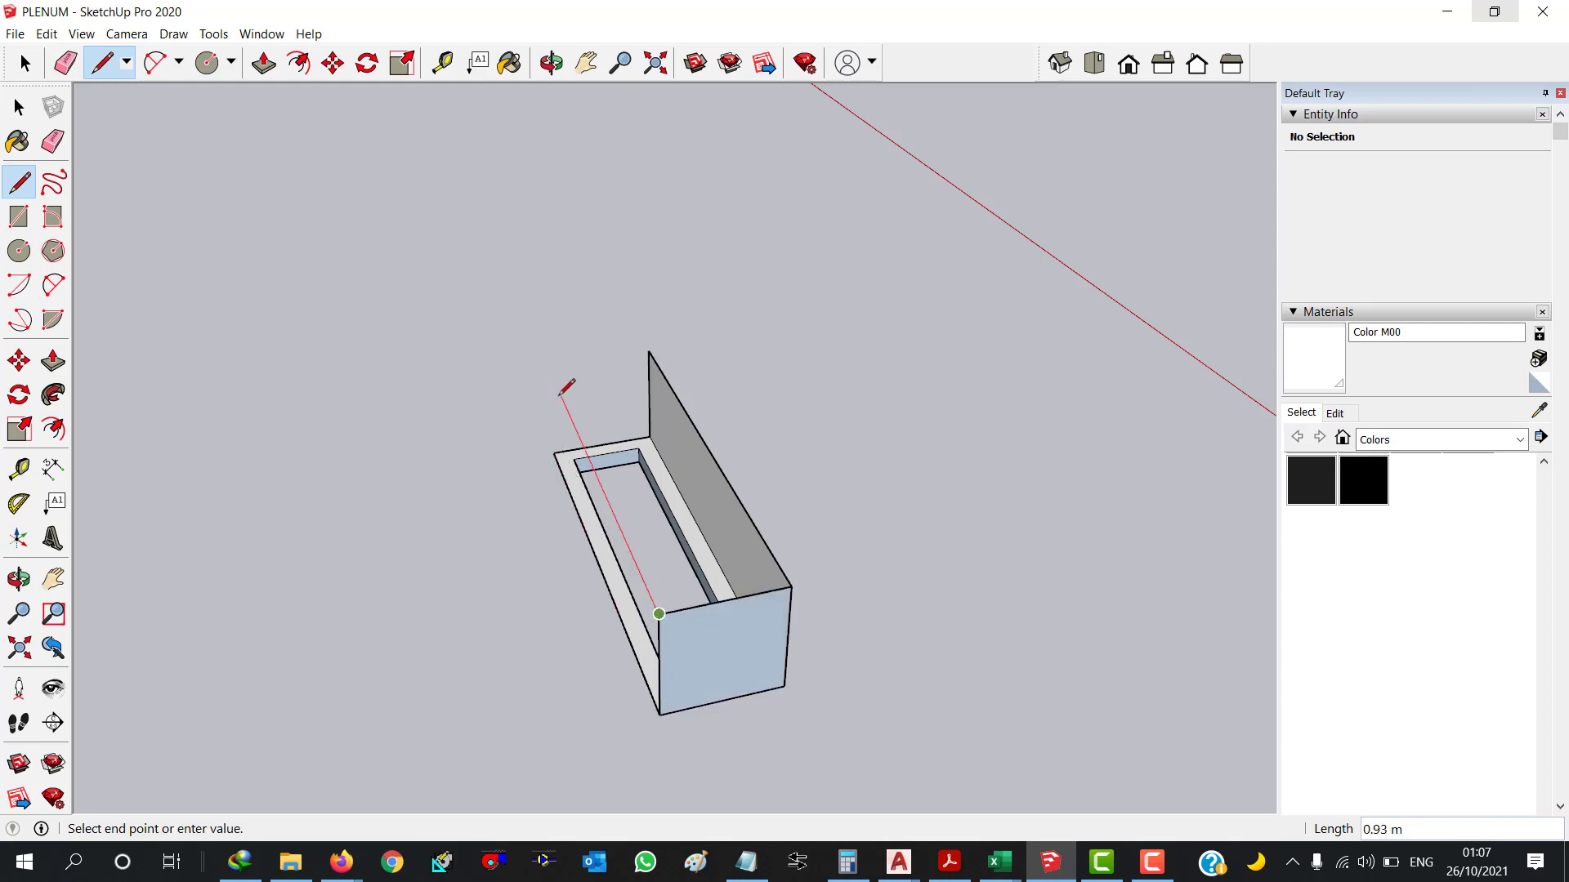
pyautogui.click(547, 365)
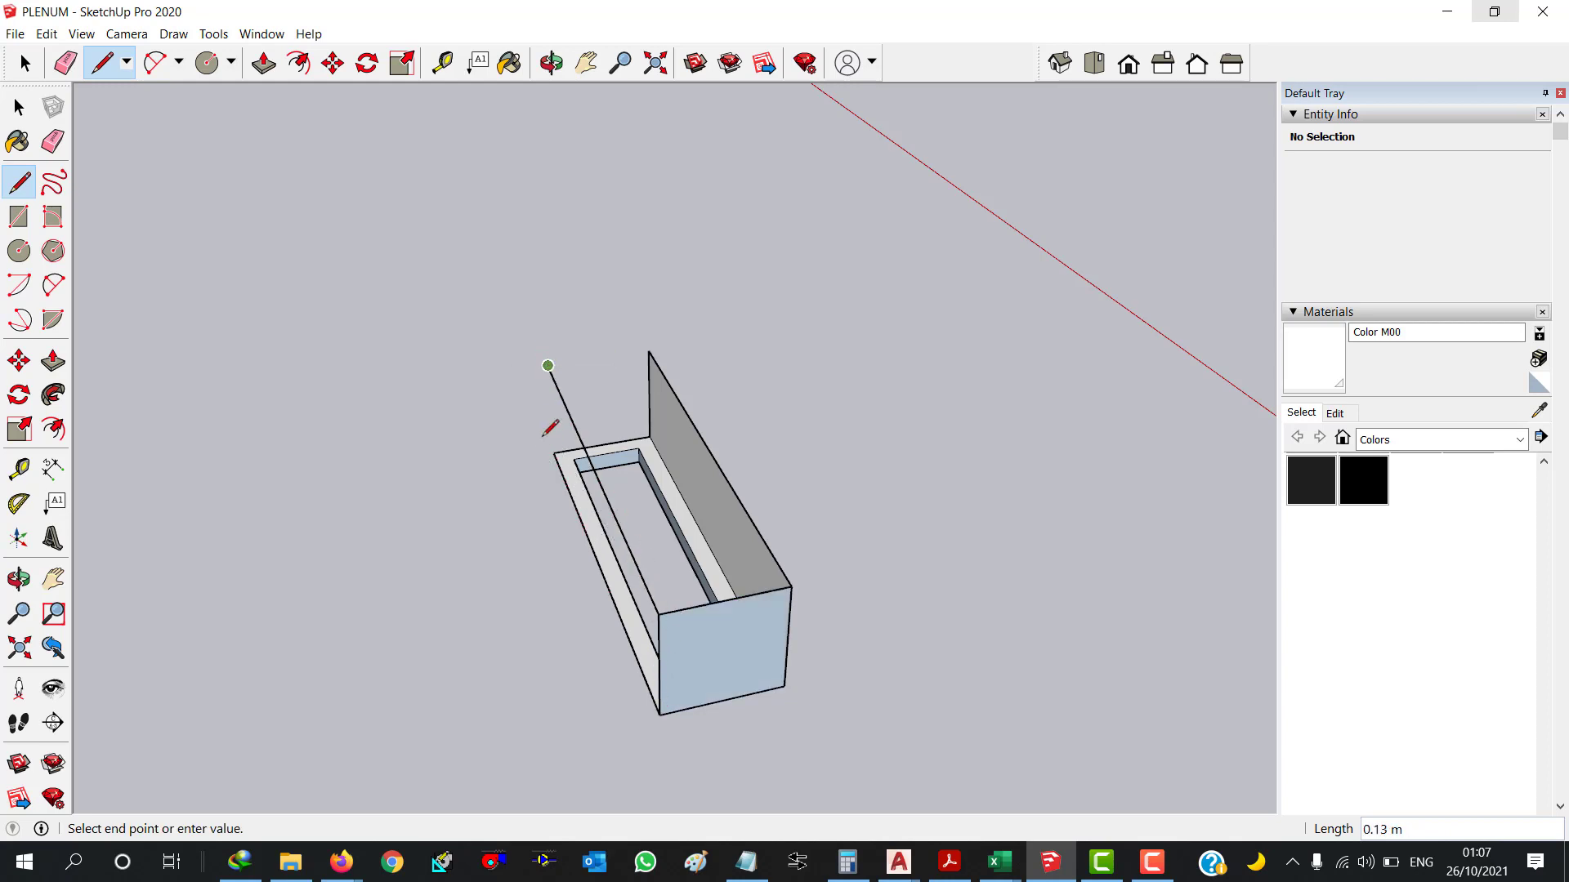
pyautogui.click(553, 452)
pyautogui.click(547, 365)
pyautogui.click(649, 351)
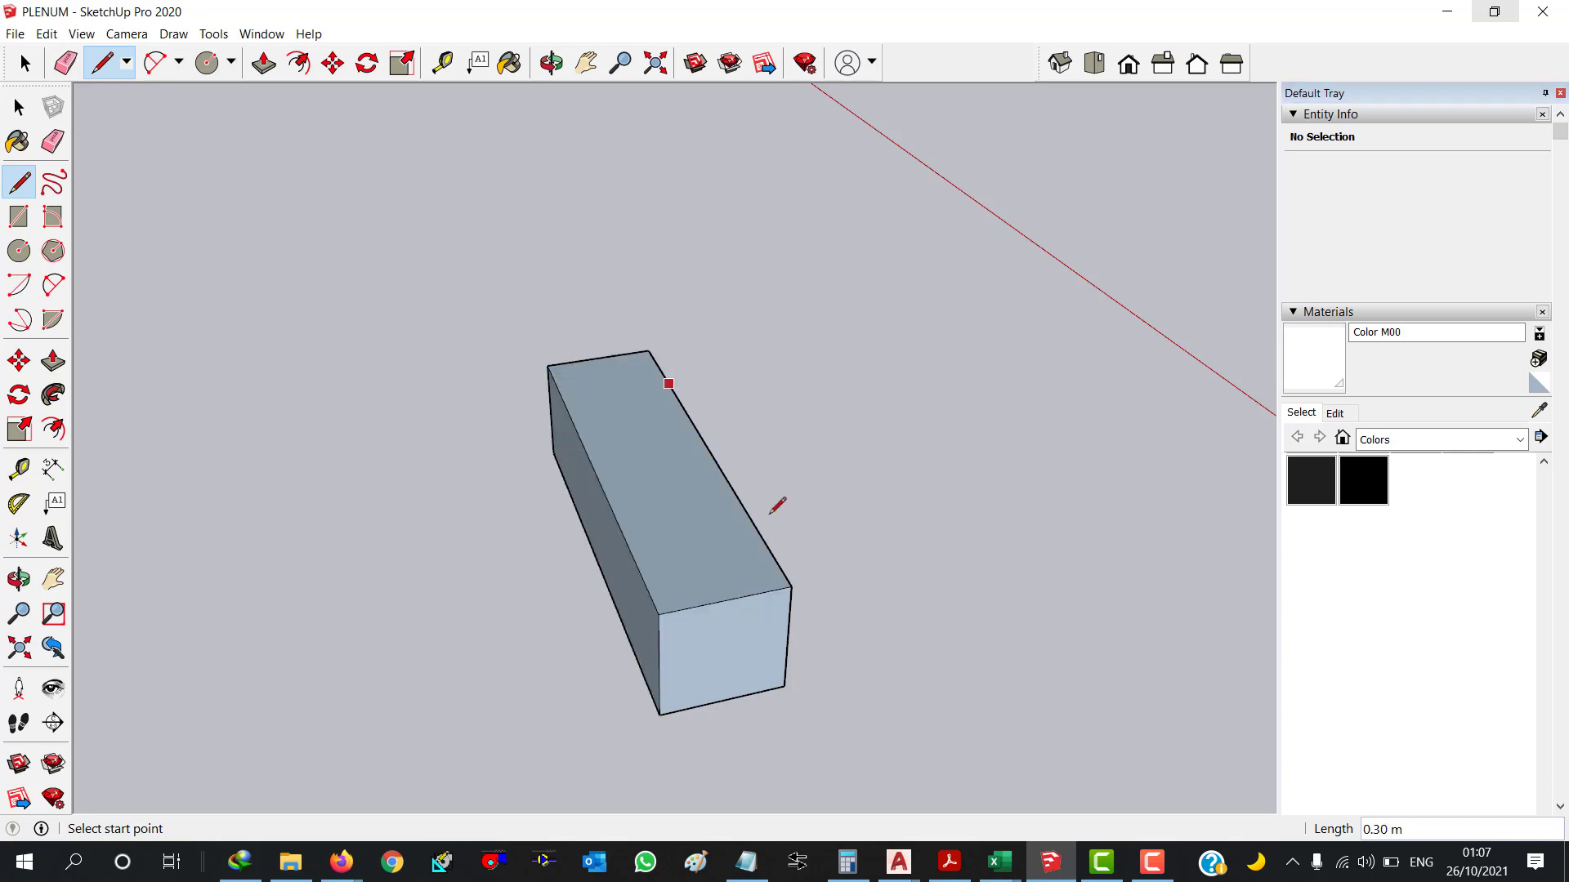
pyautogui.moveTo(778, 500)
pyautogui.mouseDown()
pyautogui.moveTo(691, 425)
pyautogui.moveTo(620, 516)
pyautogui.moveTo(652, 353)
pyautogui.mouseUp()
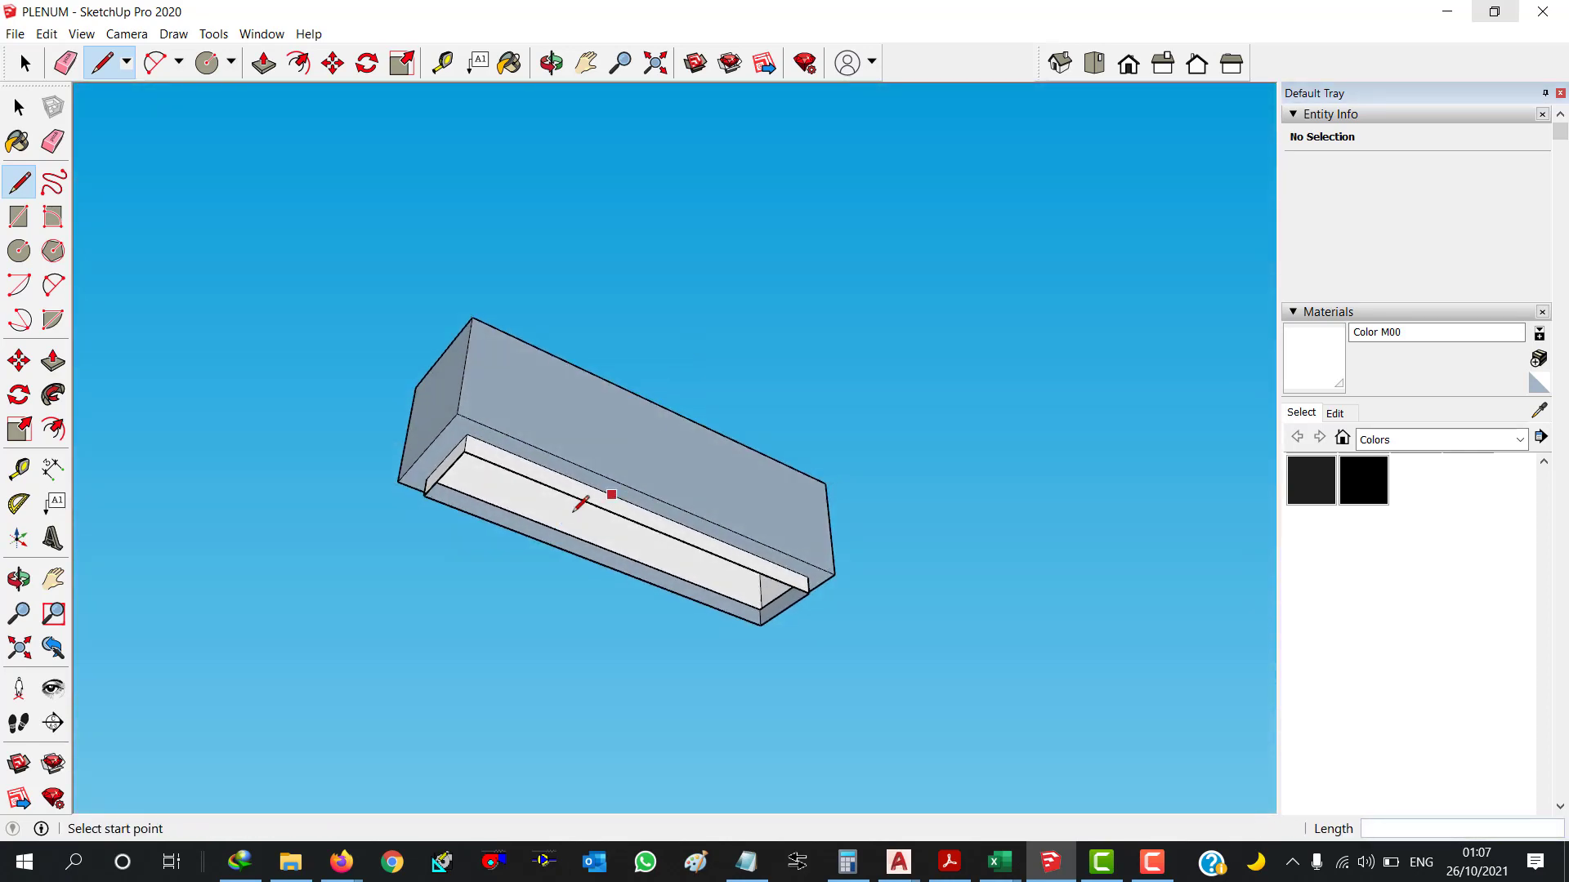
pyautogui.press('space')
pyautogui.moveTo(548, 507)
pyautogui.mouseDown()
pyautogui.moveTo(690, 340)
pyautogui.moveTo(803, 365)
pyautogui.moveTo(995, 501)
pyautogui.moveTo(567, 642)
pyautogui.mouseUp()
pyautogui.doubleClick(697, 561)
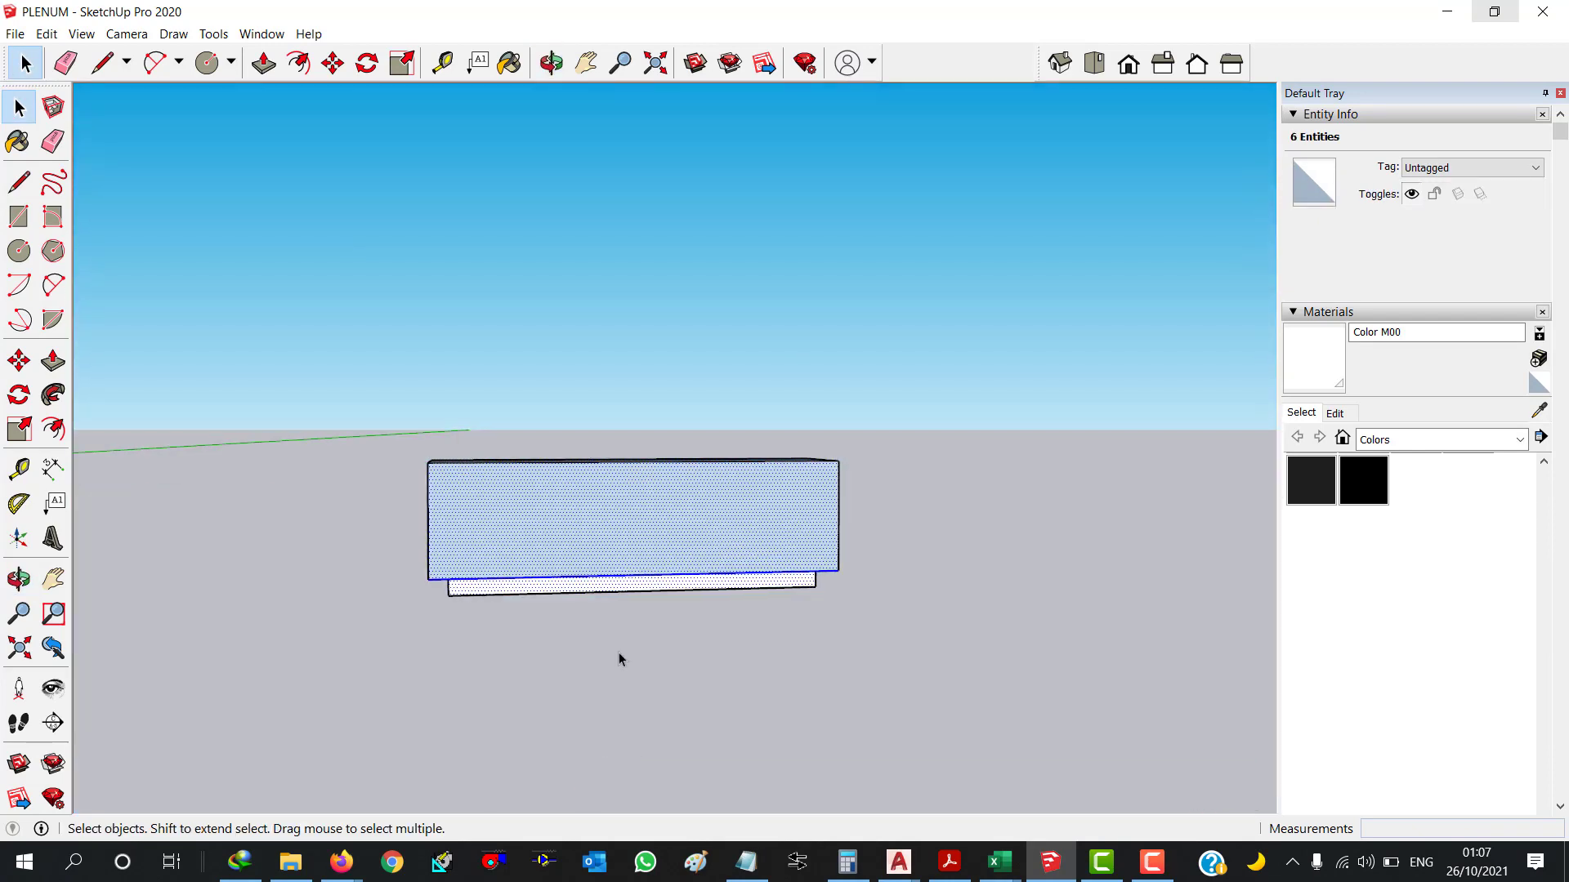
# Draw a 0.125-radius circle on the box's long side and Push/Pull it out 0.2
pyautogui.press('c')
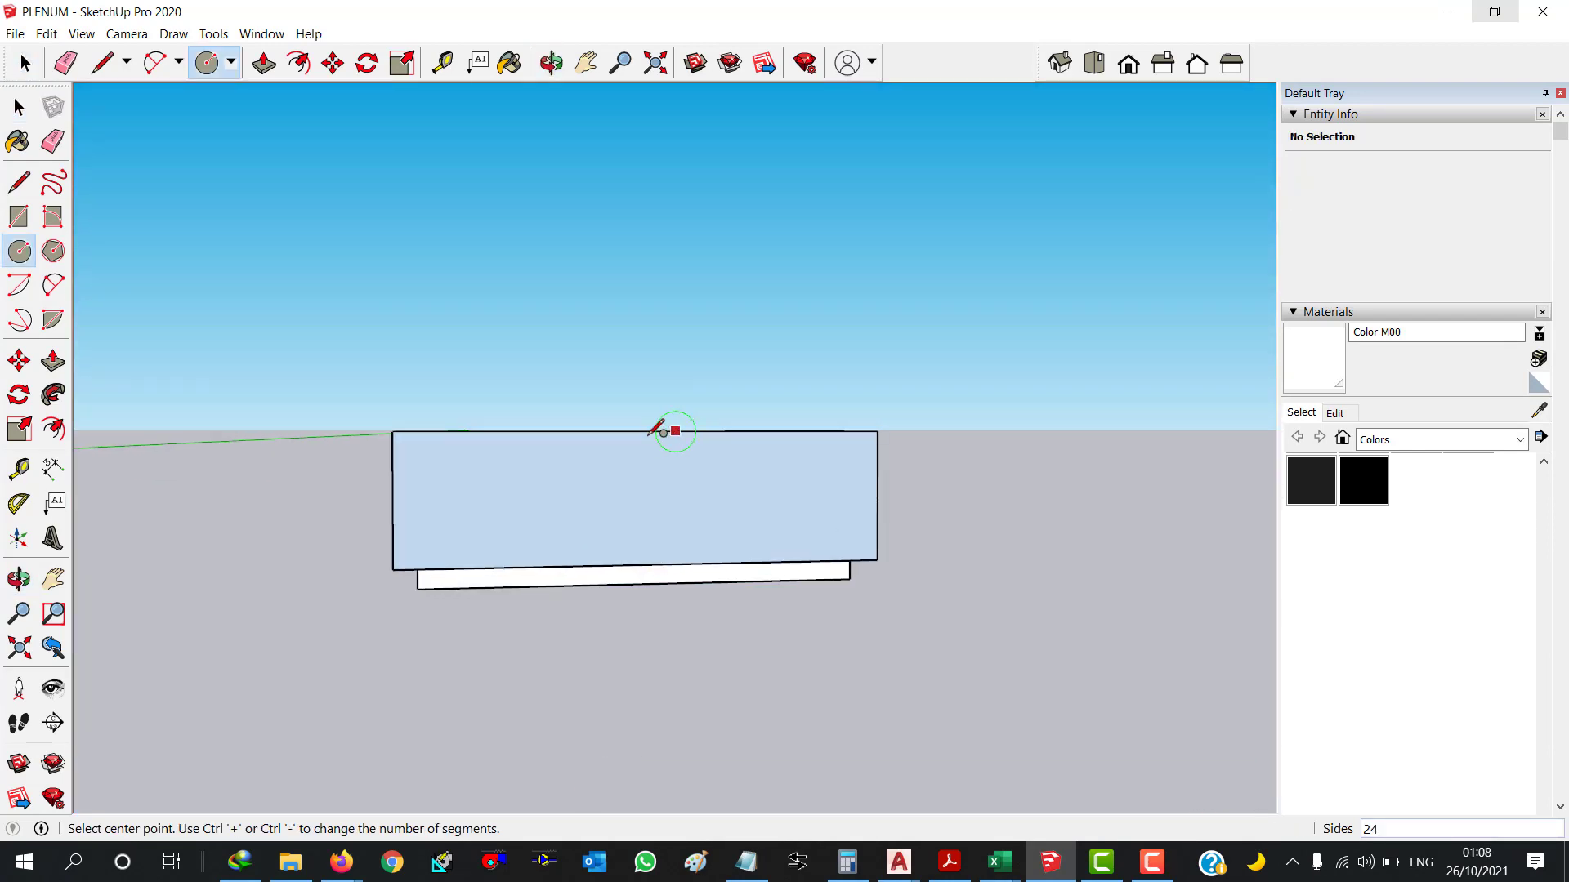
pyautogui.moveTo(650, 434); pyautogui.dragTo(645, 431)
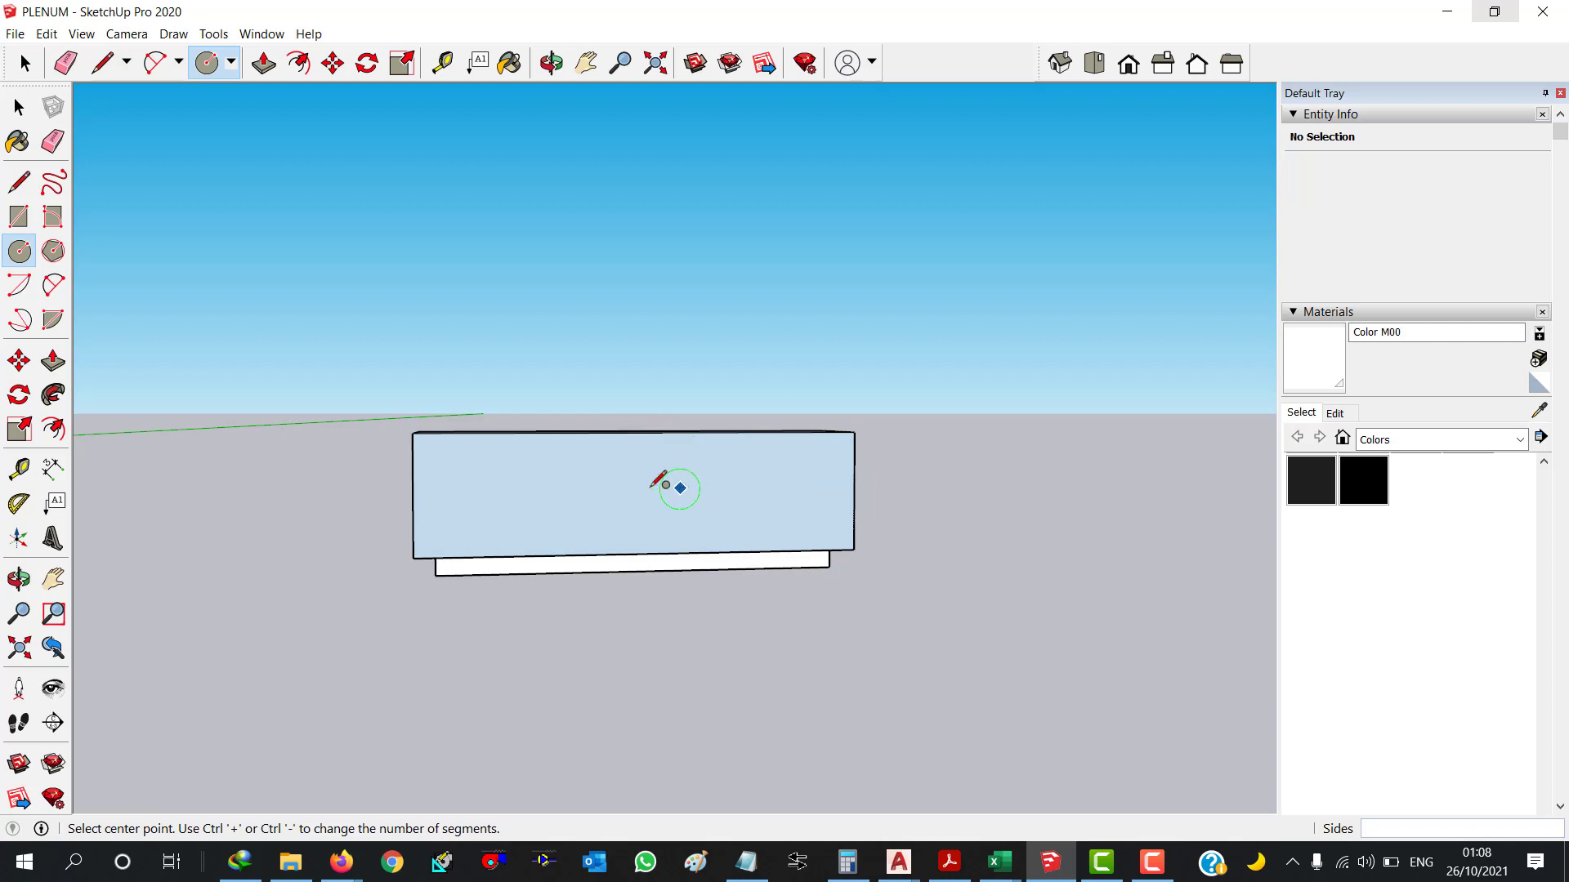
pyautogui.click(640, 491)
pyautogui.scroll(2, 645, 482)
pyautogui.write('.125')
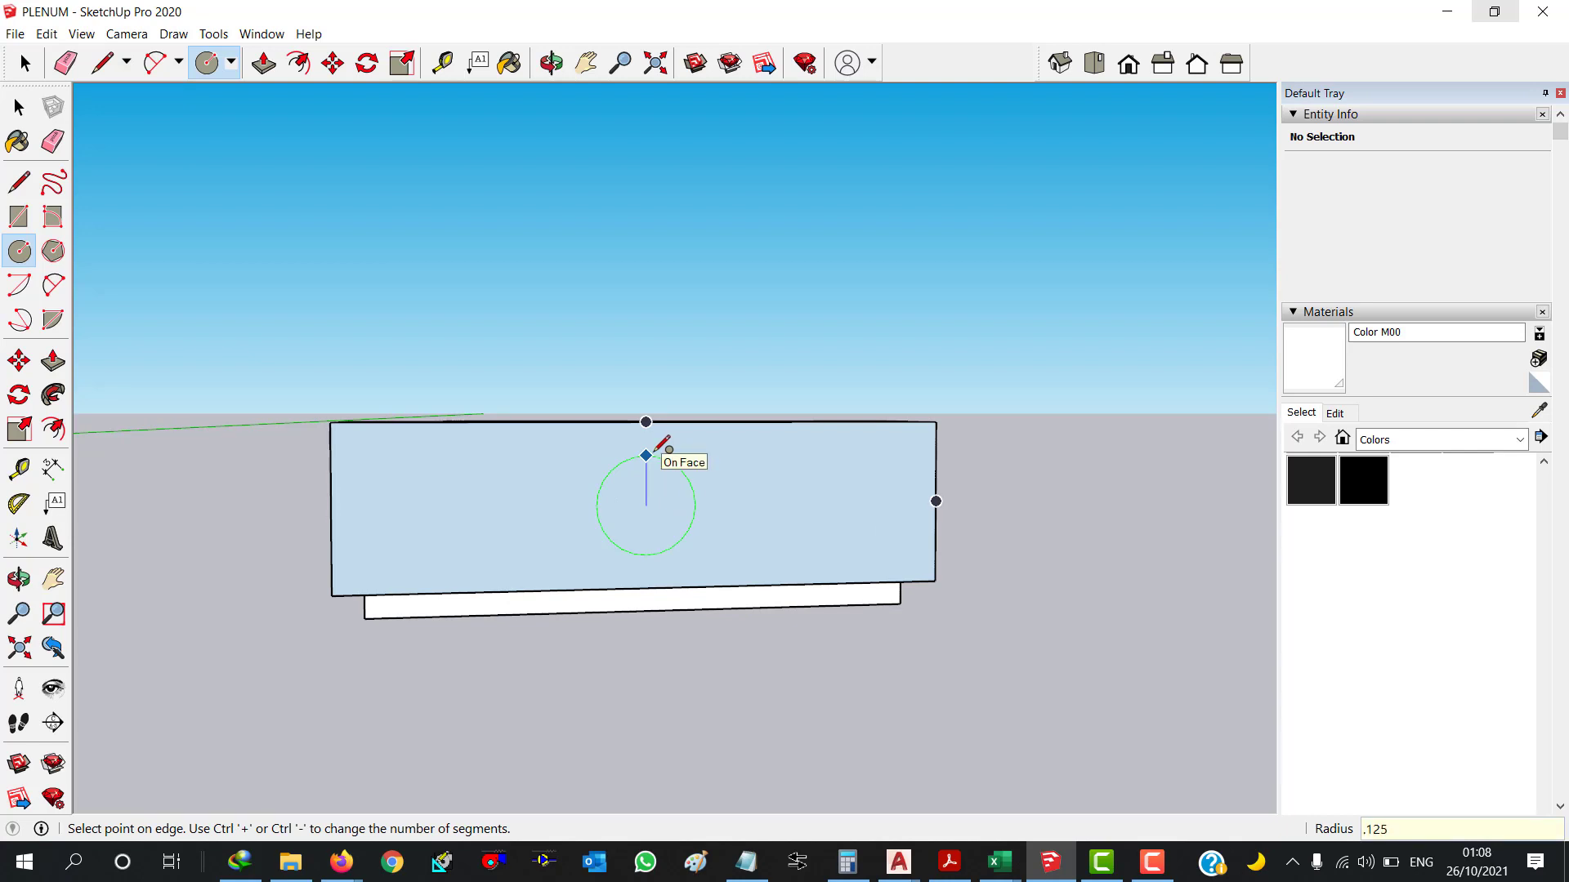
pyautogui.press('Return')
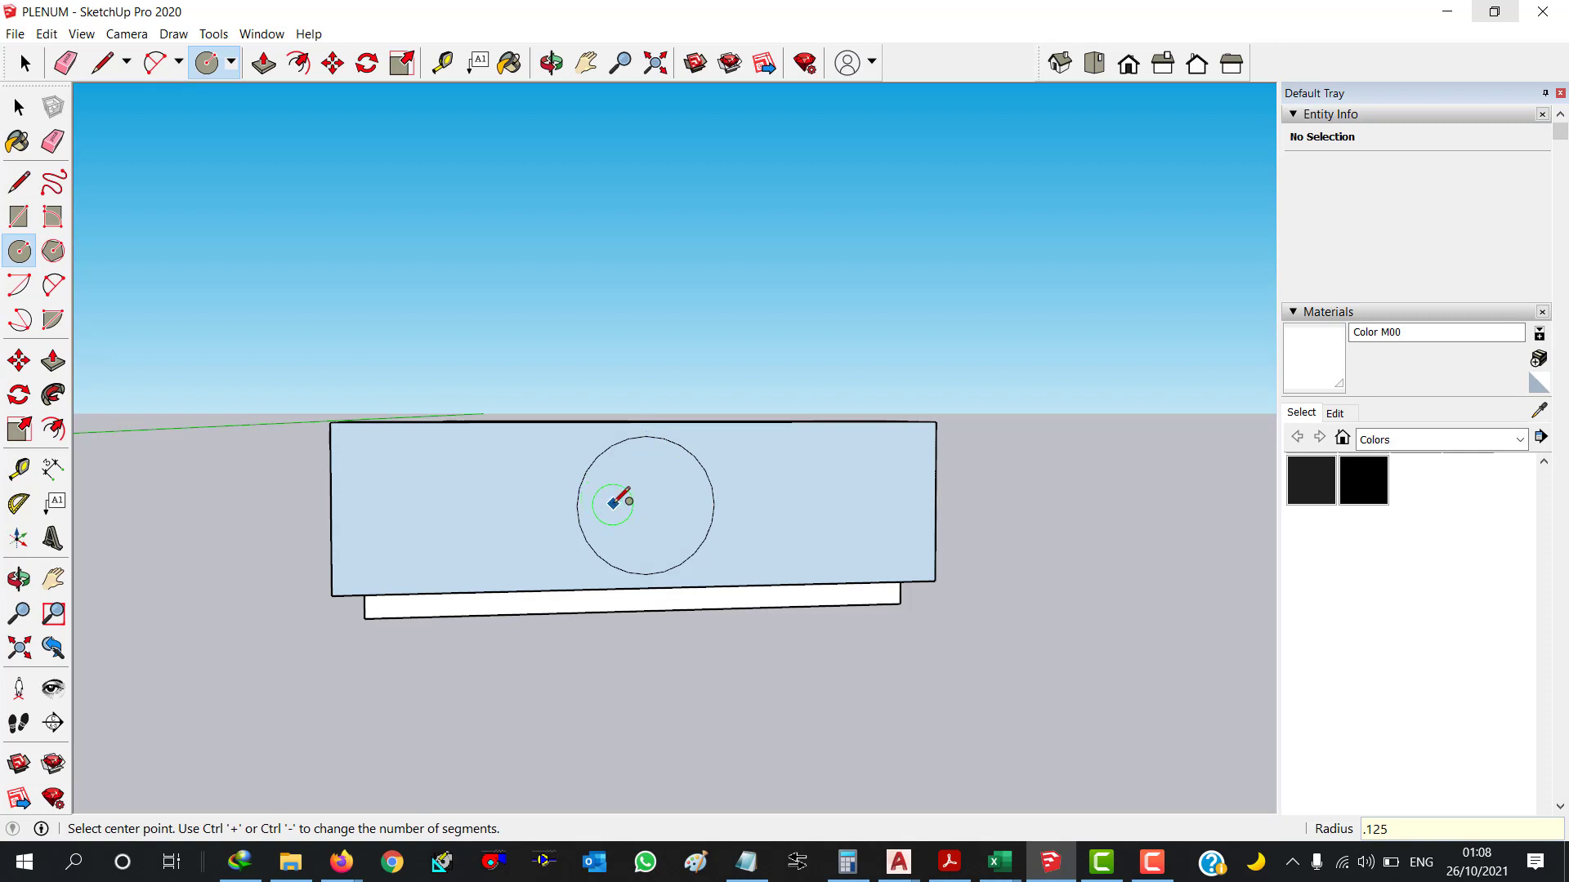
pyautogui.press('p')
pyautogui.click(638, 511)
pyautogui.moveTo(669, 519); pyautogui.dragTo(938, 619)
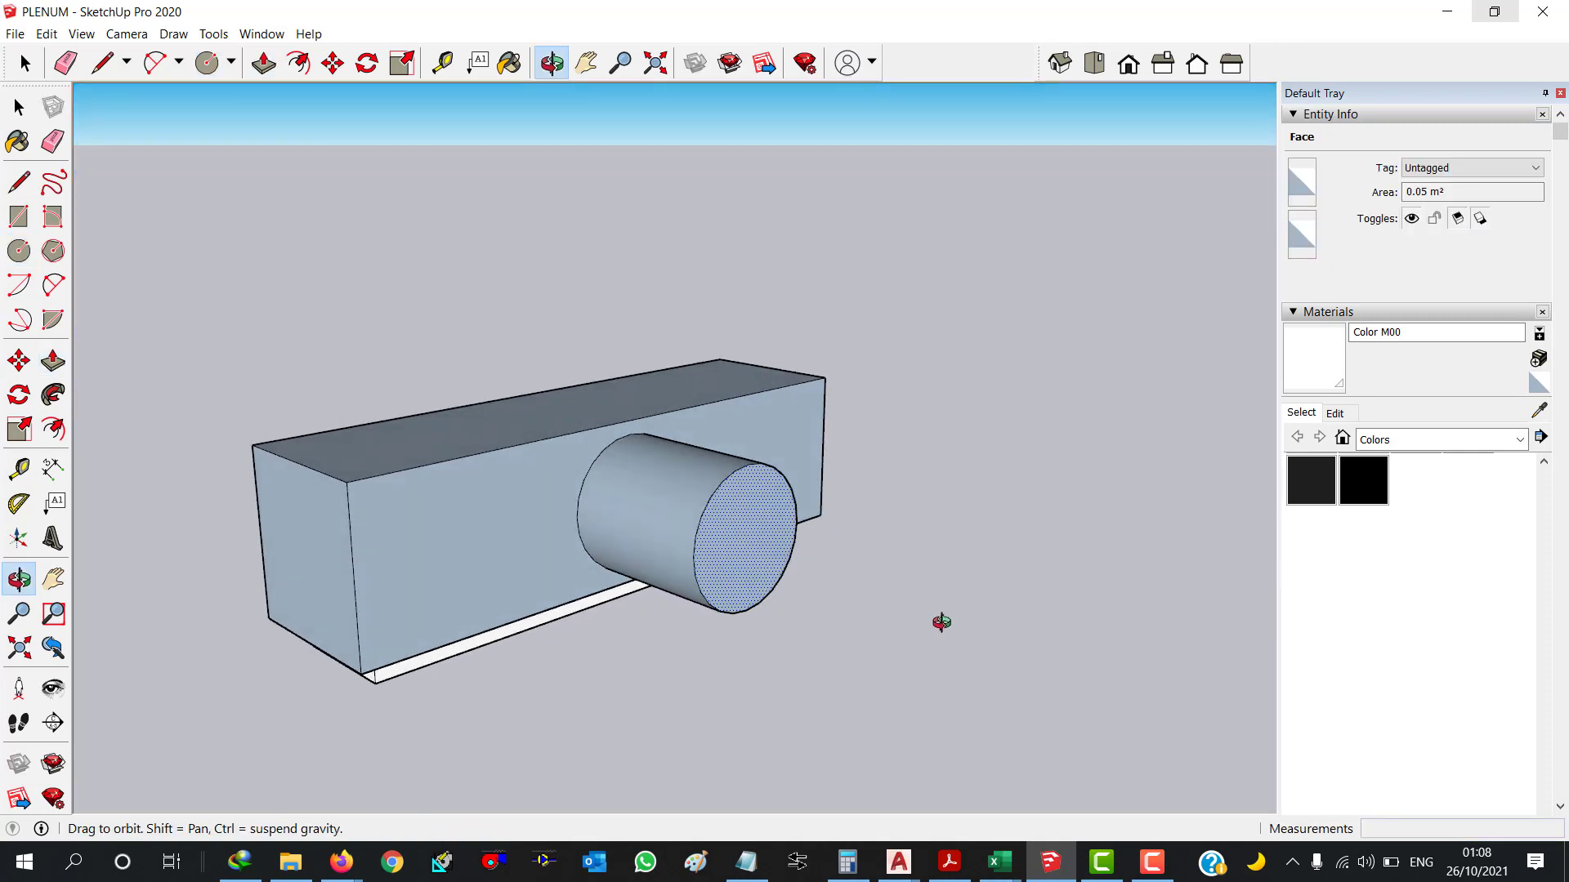
pyautogui.write('.2')
pyautogui.press('Return')
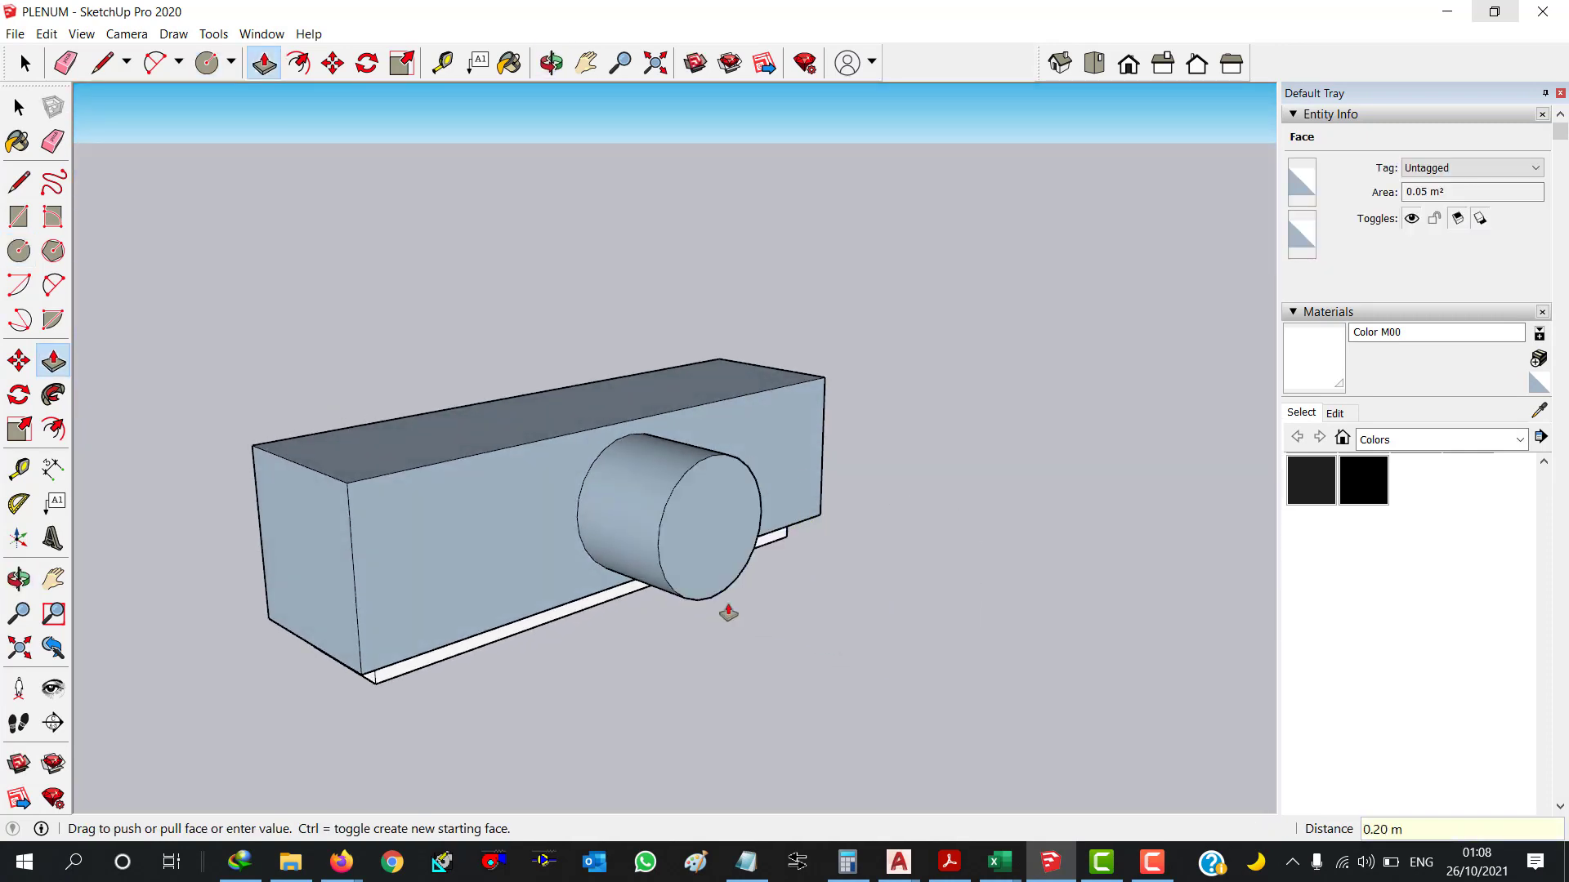
# Delete the collar's end face to open it, then check the base edge lengths
pyautogui.press('space')
pyautogui.click(702, 539)
pyautogui.press('Delete')
pyautogui.moveTo(664, 592)
pyautogui.mouseDown()
pyautogui.moveTo(637, 501)
pyautogui.moveTo(613, 532)
pyautogui.moveTo(771, 630)
pyautogui.moveTo(612, 570)
pyautogui.moveTo(806, 480)
pyautogui.moveTo(602, 640)
pyautogui.moveTo(420, 640)
pyautogui.moveTo(434, 687)
pyautogui.moveTo(492, 508)
pyautogui.mouseUp()
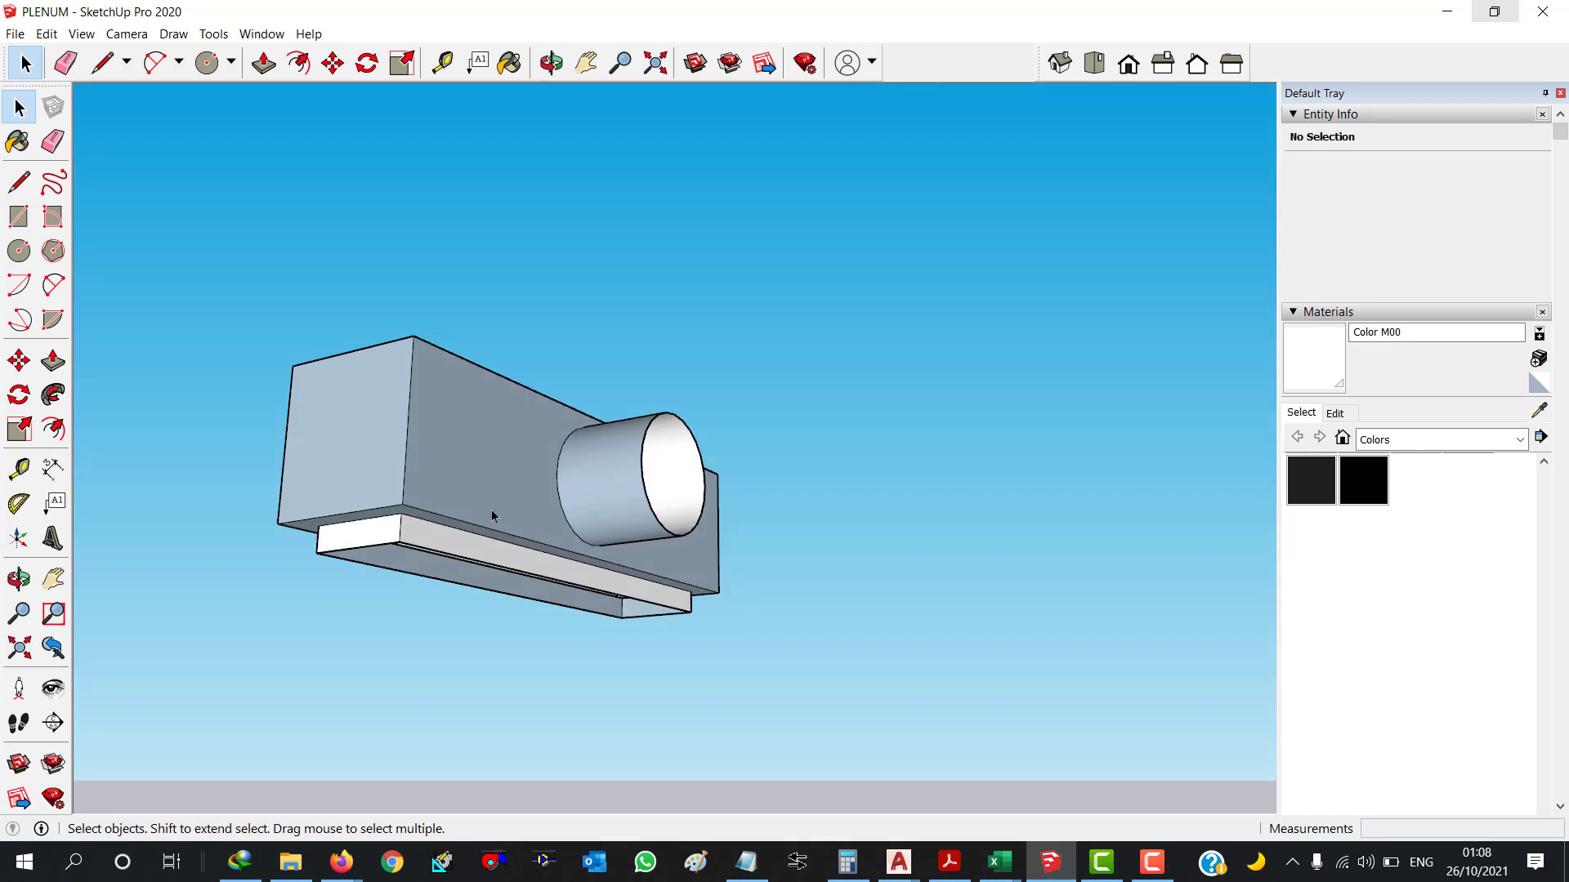
pyautogui.click(471, 563)
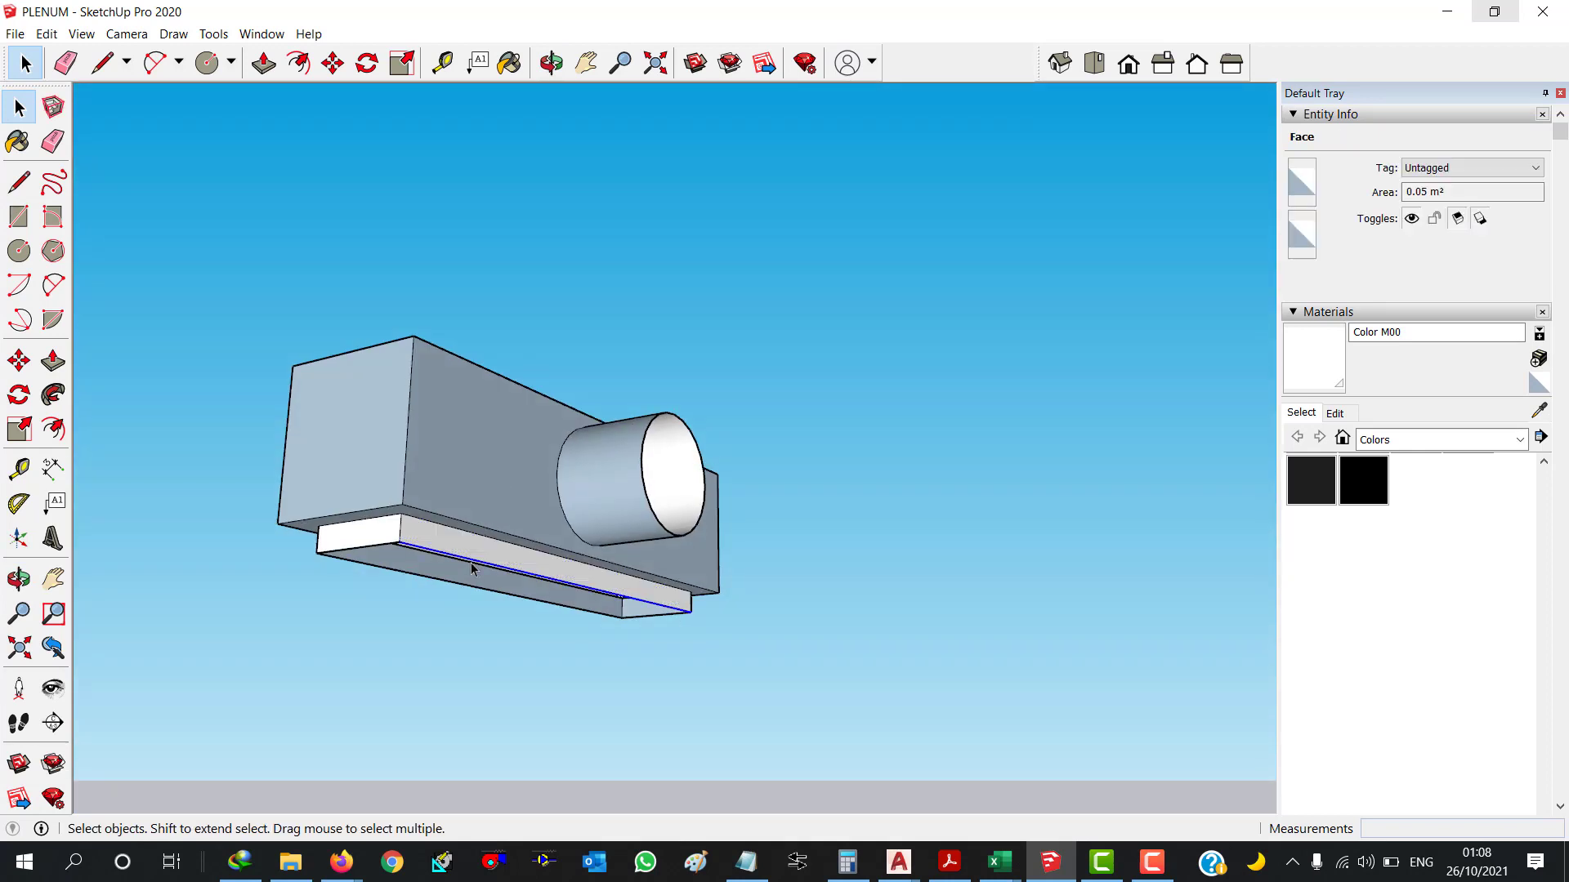
pyautogui.click(365, 541)
pyautogui.click(366, 550)
pyautogui.moveTo(366, 550)
pyautogui.mouseDown()
pyautogui.moveTo(365, 511)
pyautogui.moveTo(516, 545)
pyautogui.mouseUp()
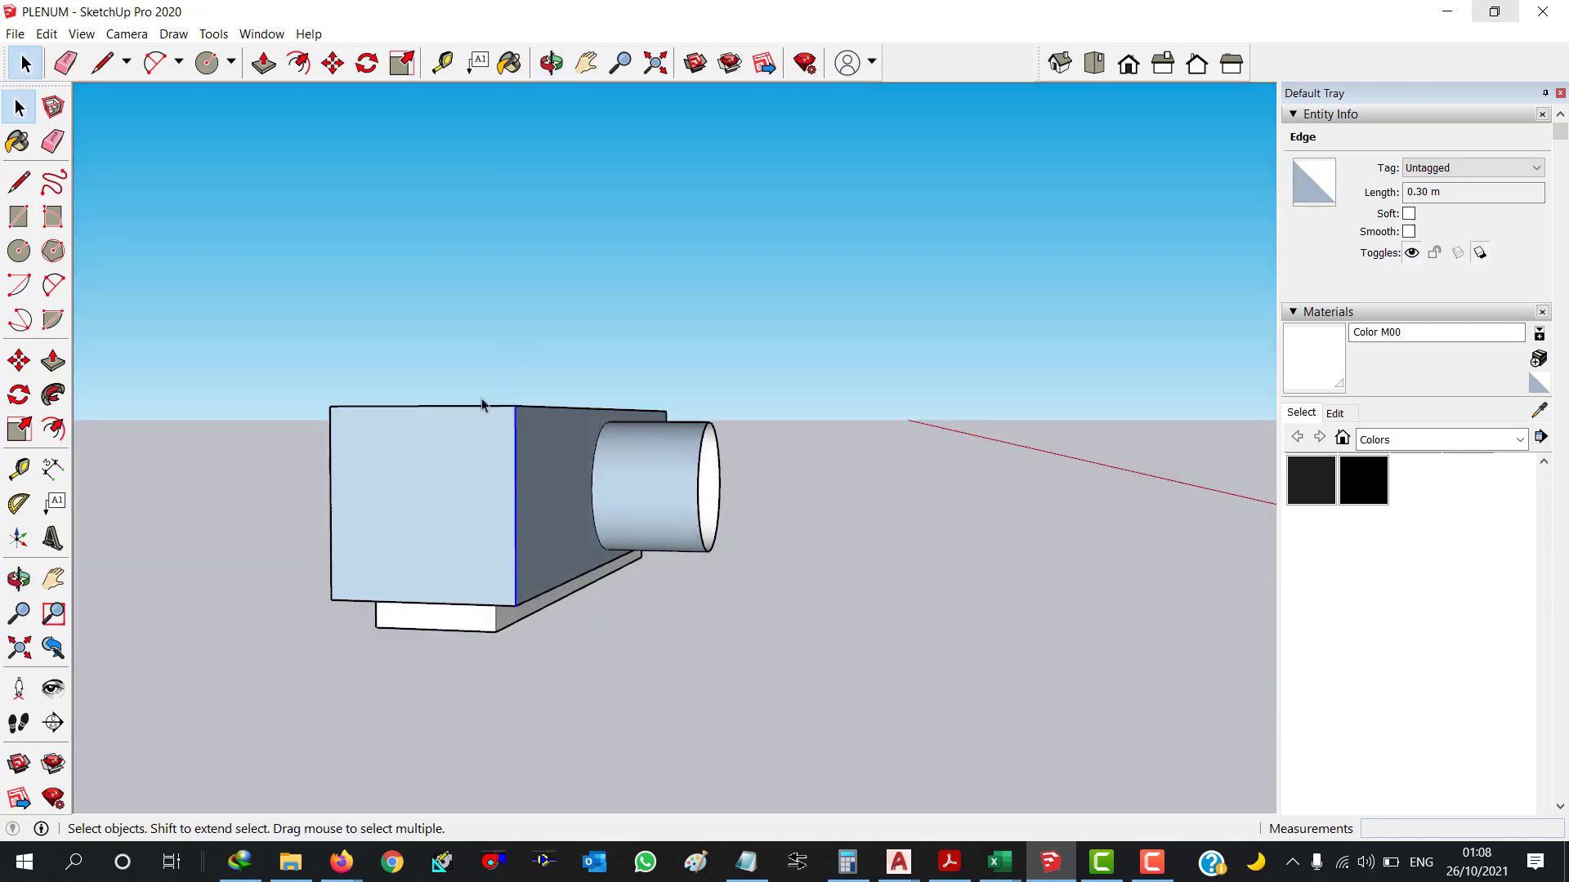
pyautogui.click(1000, 861)
# Enter EF-1 neck length 1, neck depth 0.2 and plenum depth 12 in row 17
pyautogui.click(214, 462)
pyautogui.click(219, 477)
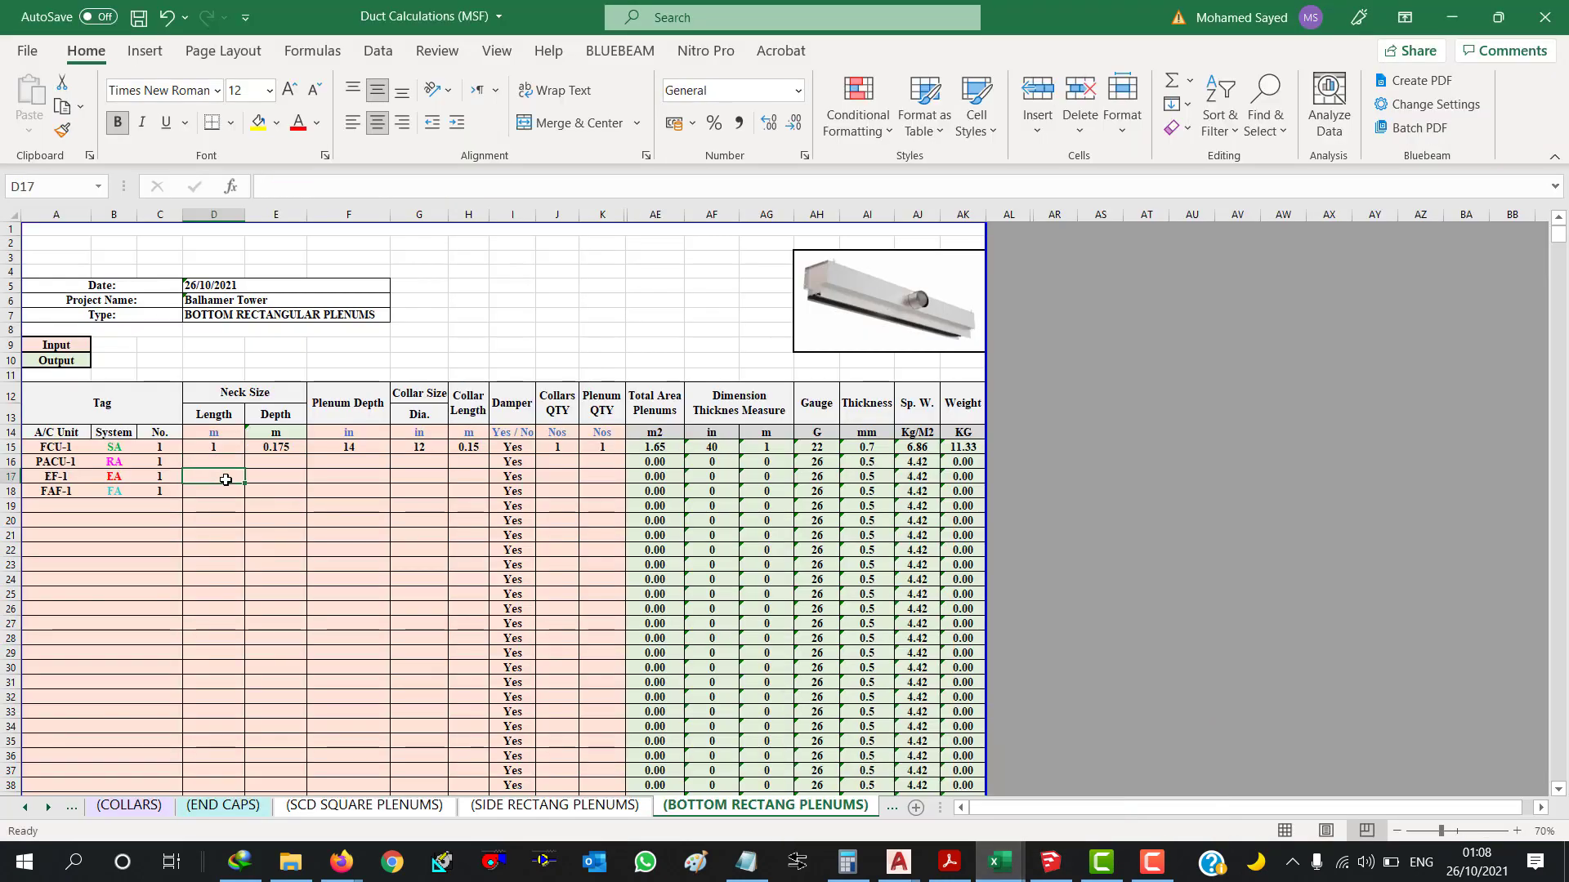
pyautogui.write('1')
pyautogui.click(259, 478)
pyautogui.write('.2')
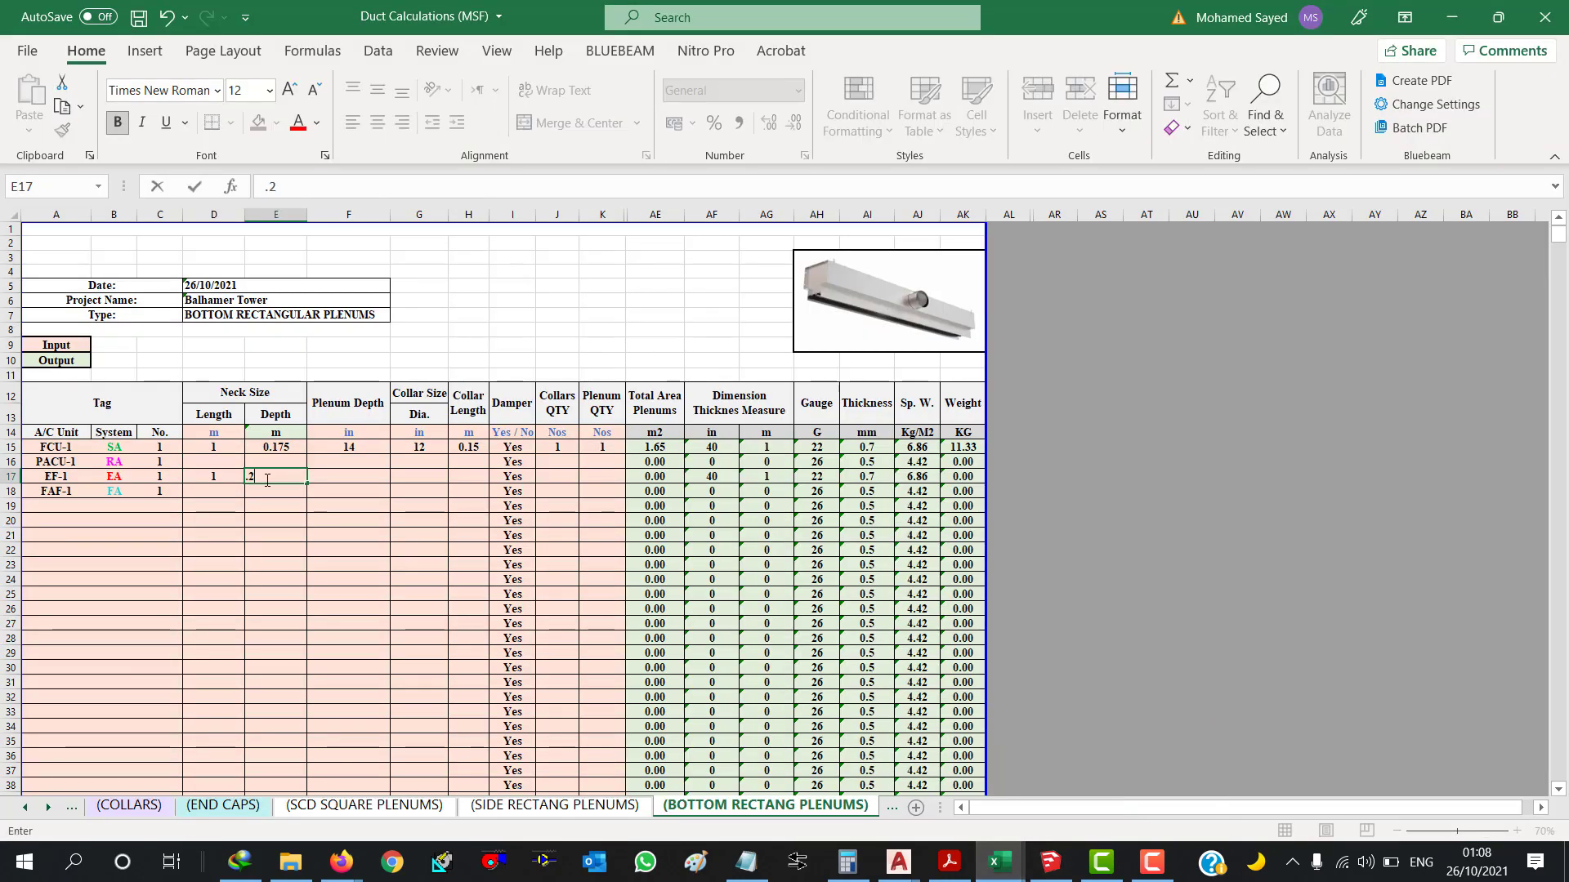
pyautogui.click(340, 479)
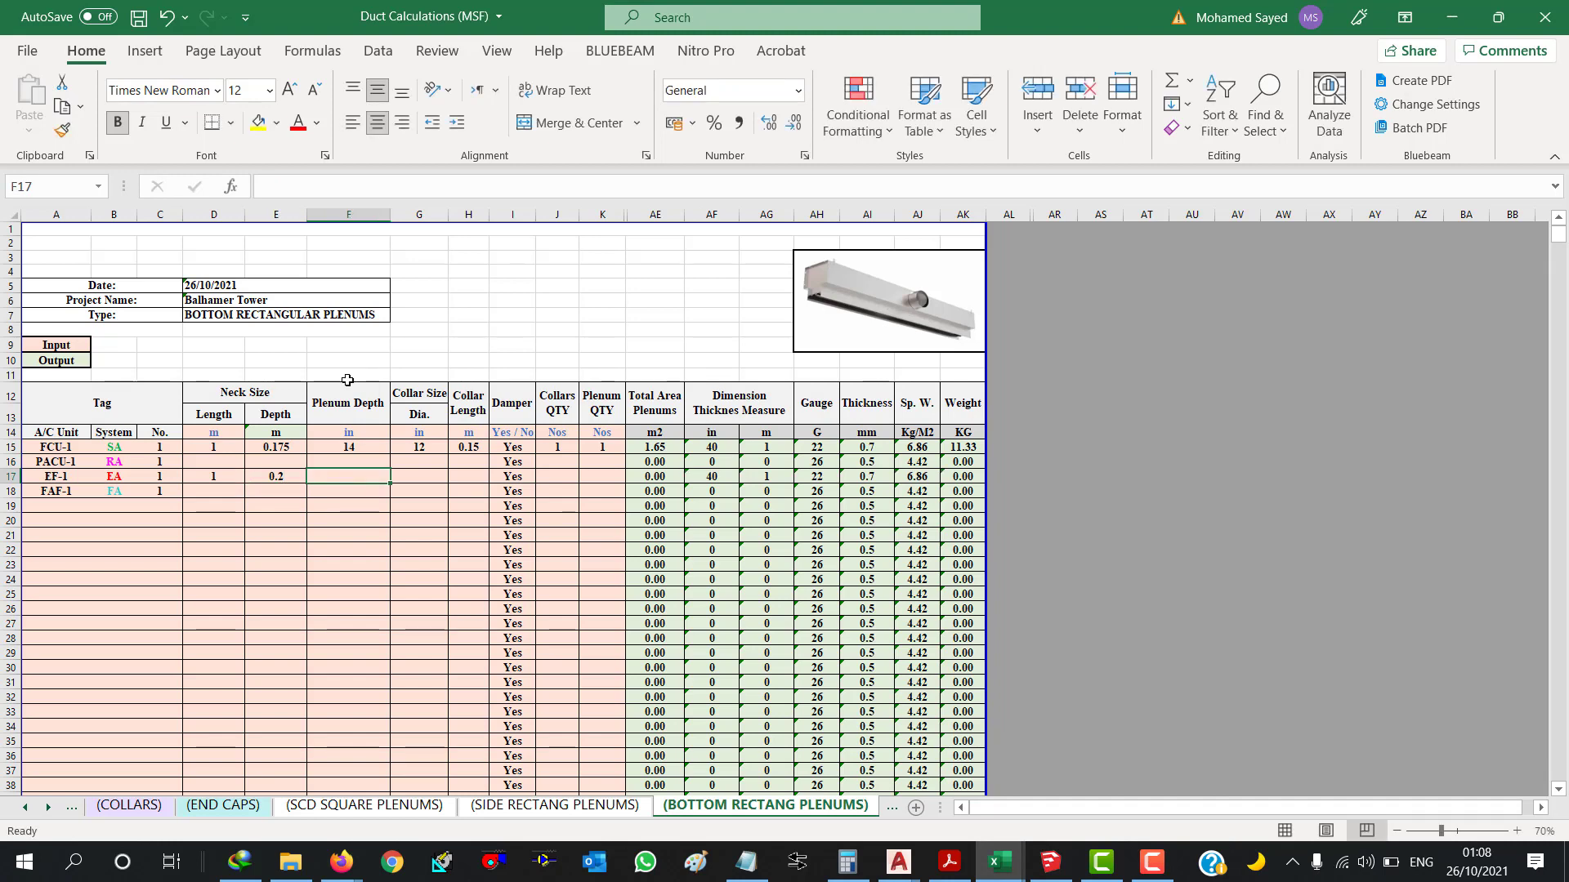
pyautogui.write('12')
pyautogui.click(425, 476)
# Enter collar diameter 10, collar length 0.2, and quantity 1 for both collars and plenum
pyautogui.write('10')
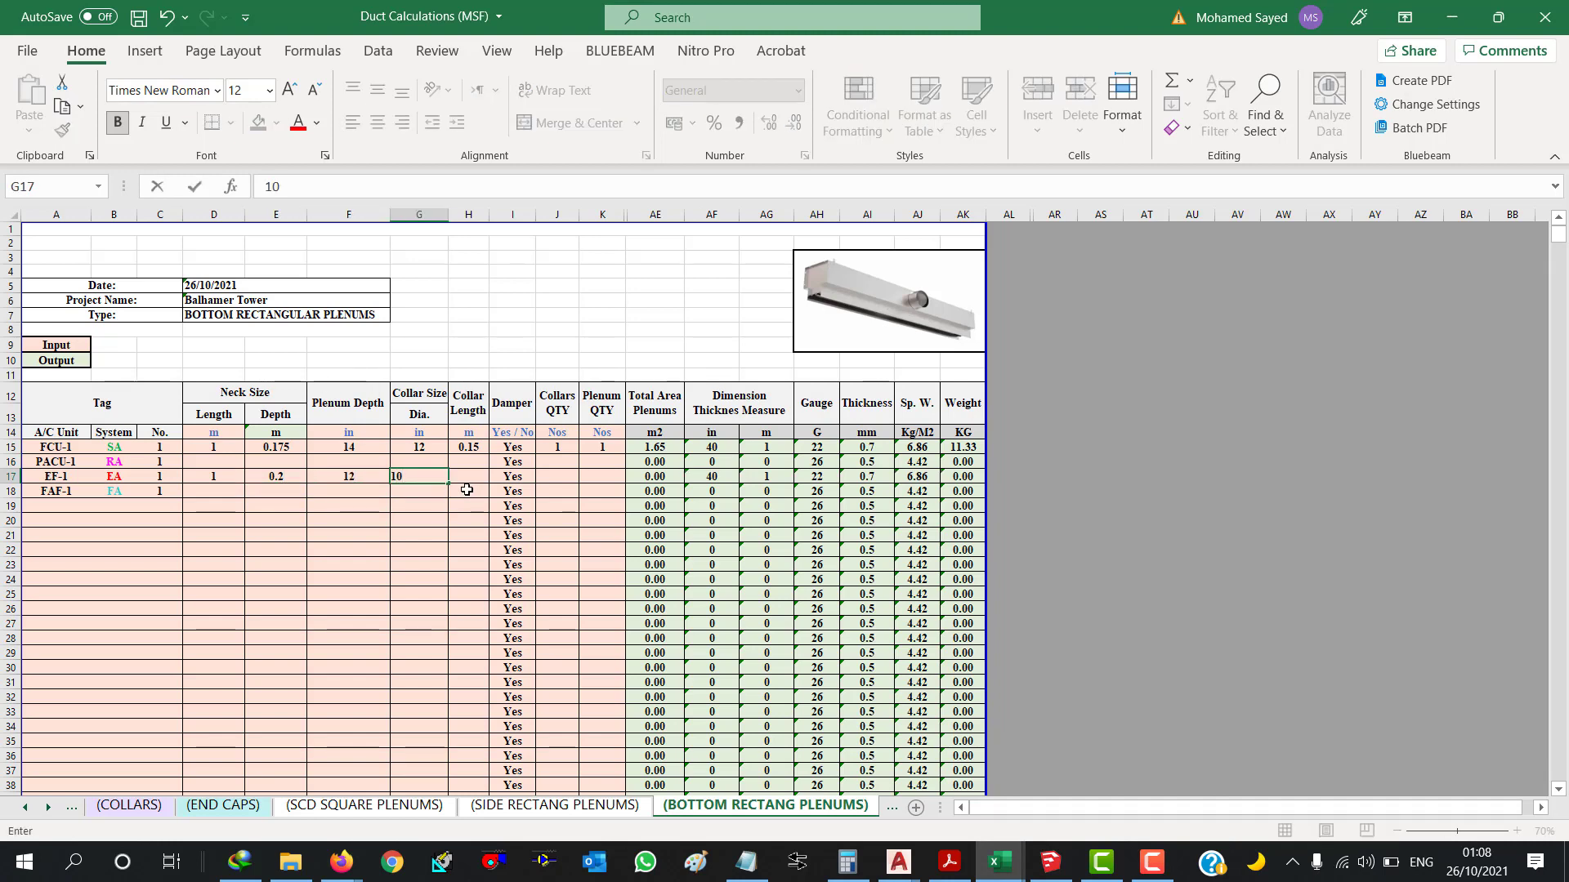
pyautogui.click(467, 490)
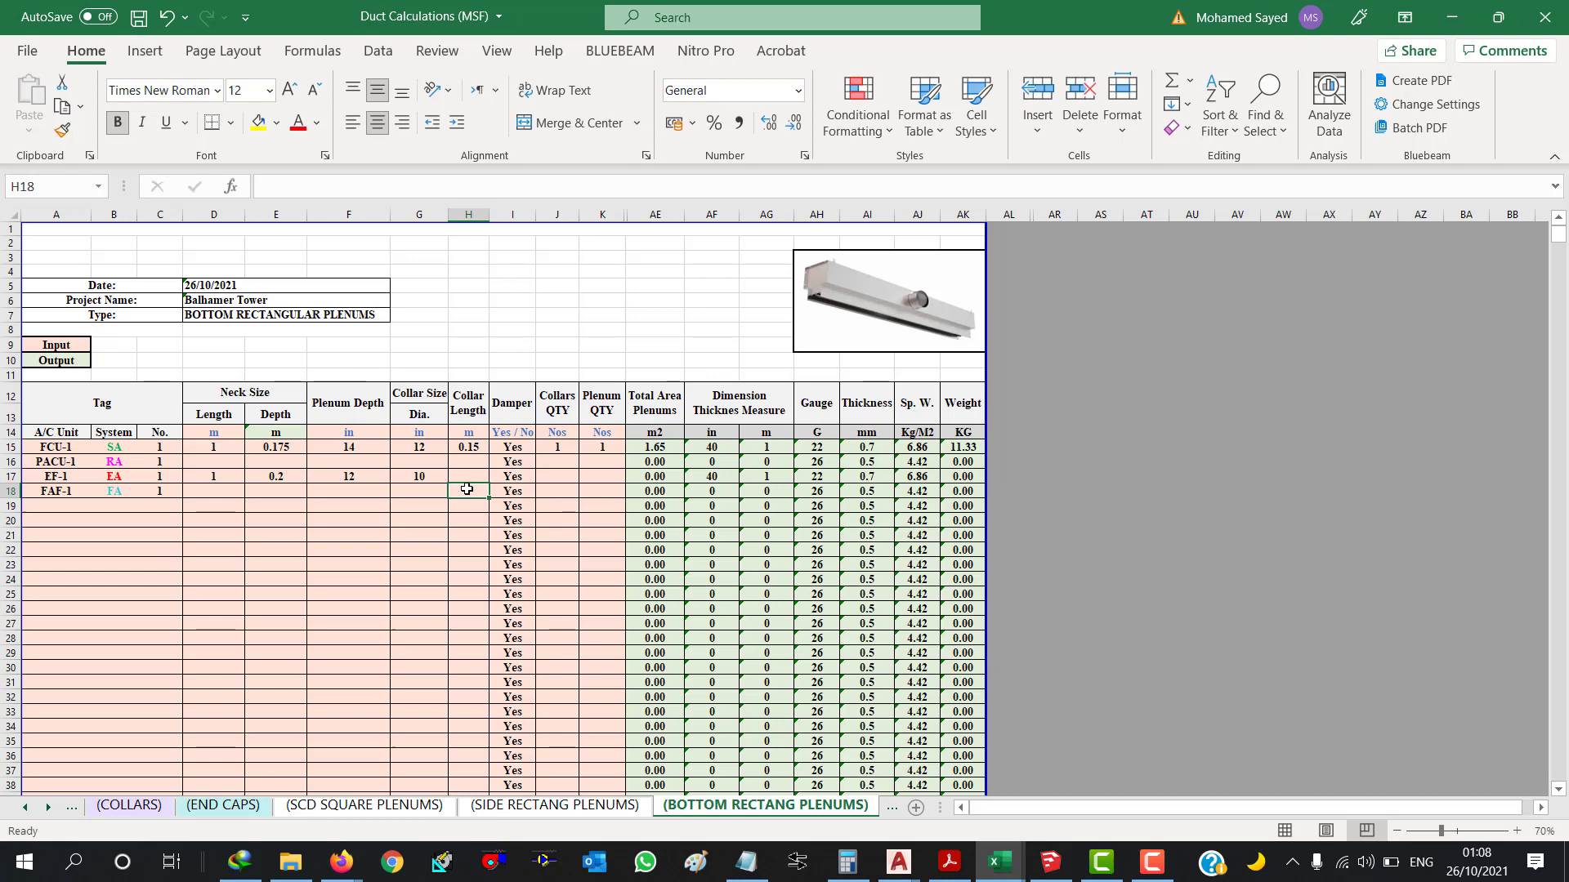
pyautogui.write('.2')
pyautogui.click(552, 475)
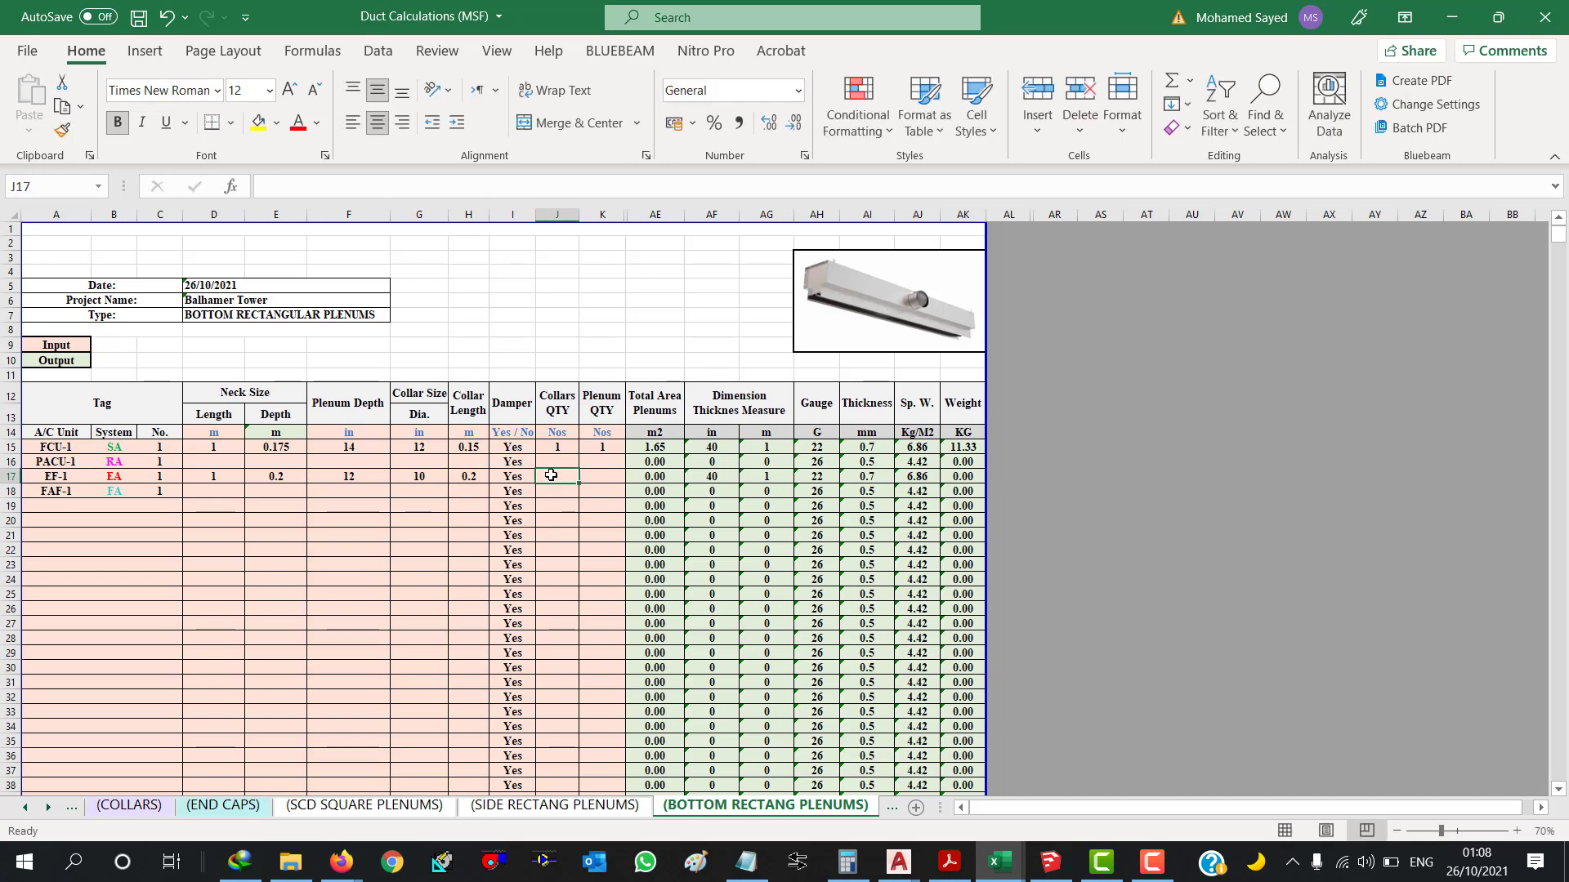
pyautogui.write('1')
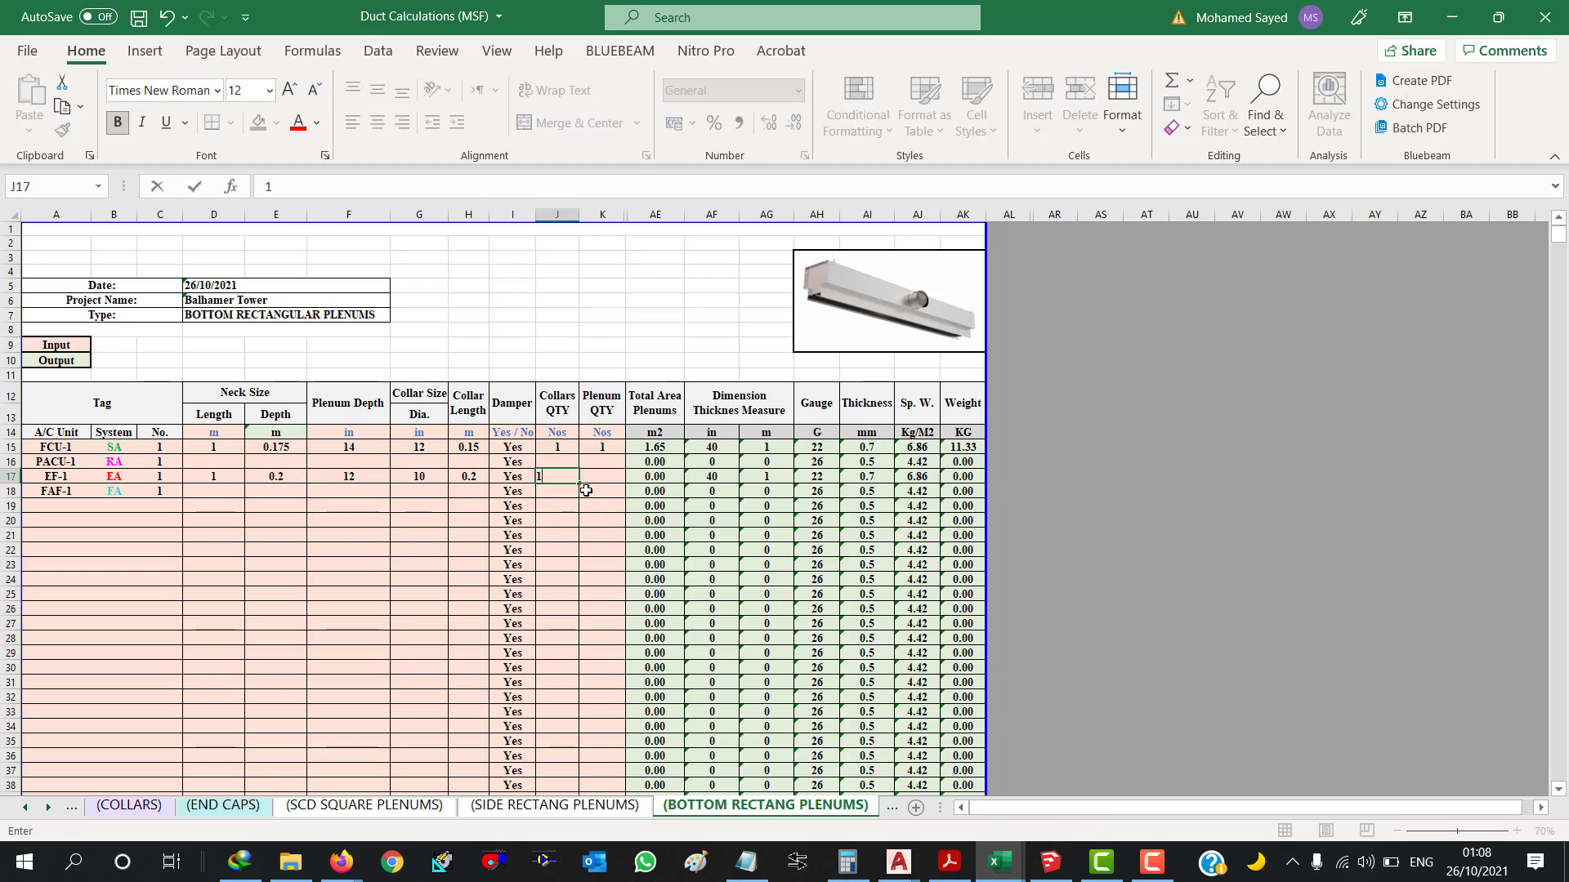
pyautogui.click(598, 482)
pyautogui.write('1')
pyautogui.press('Return')
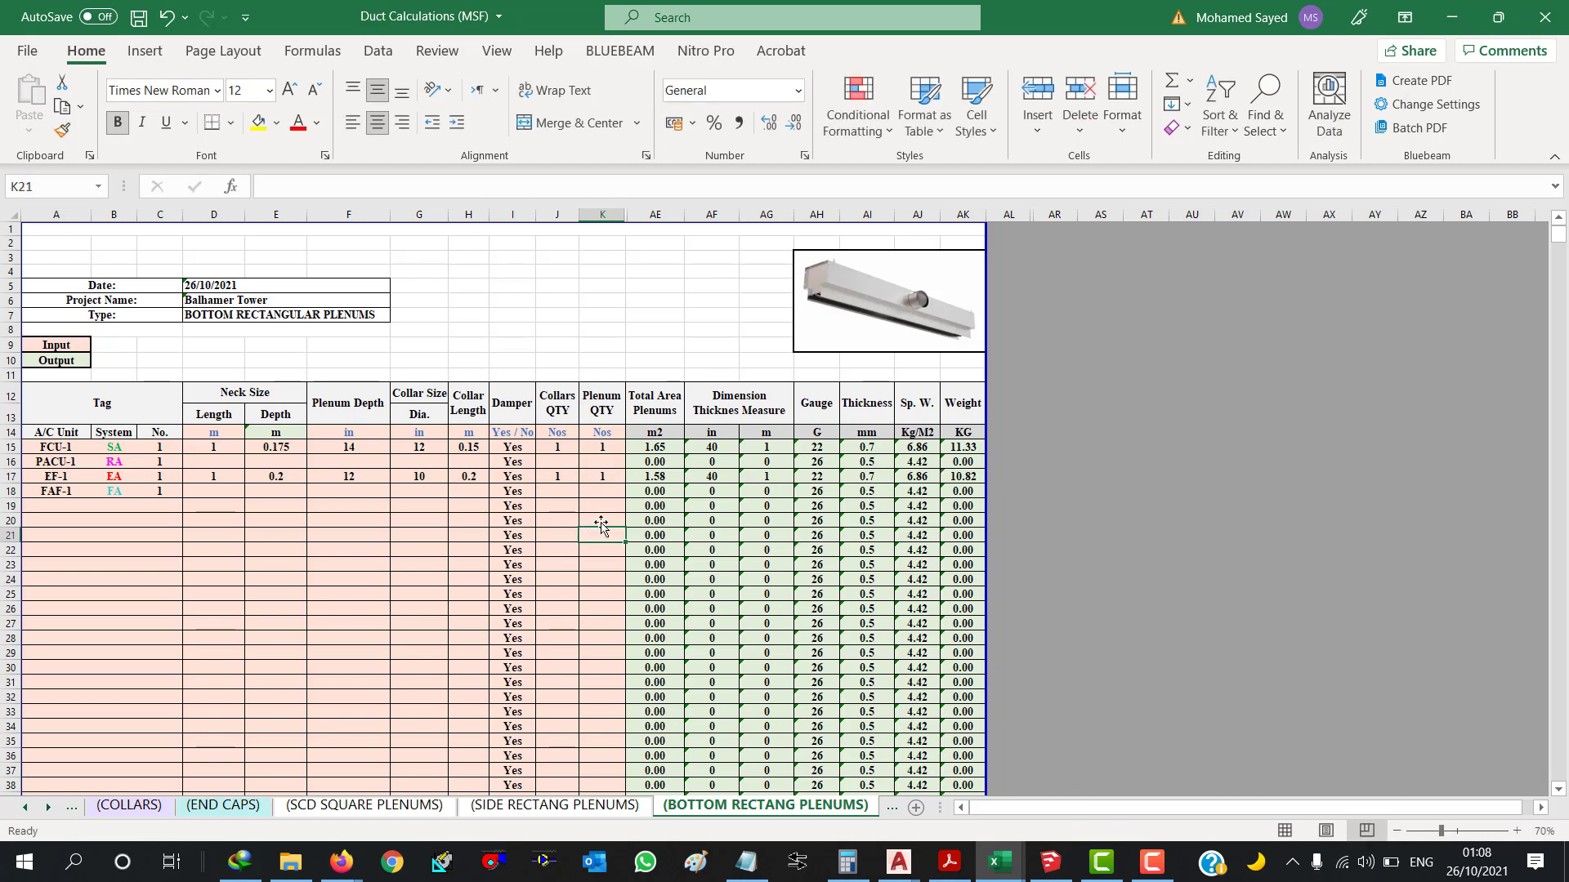
pyautogui.click(658, 476)
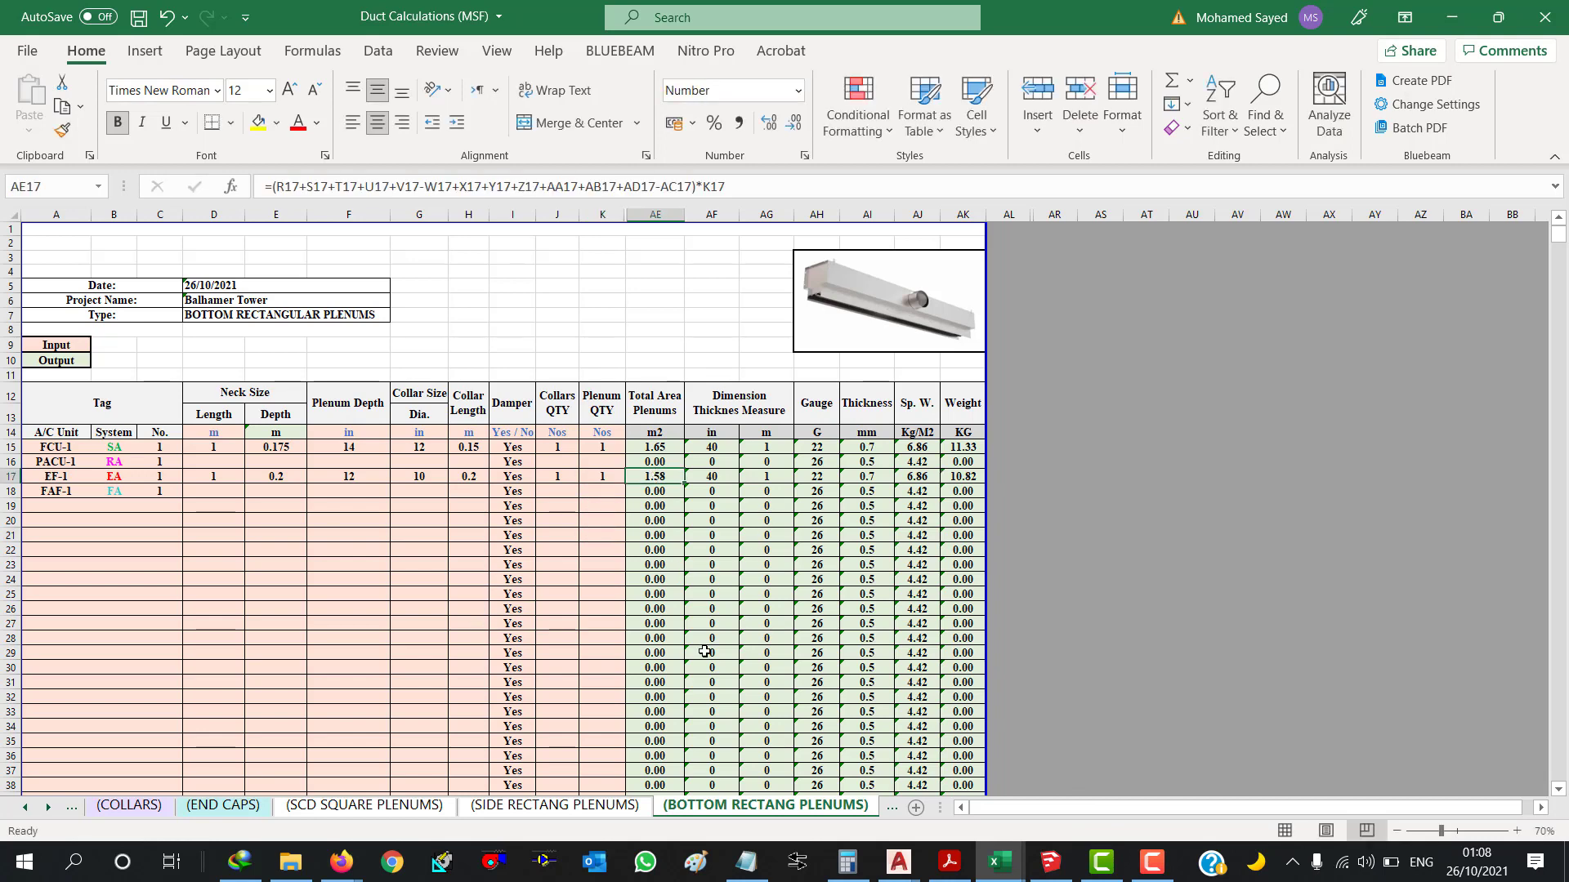
pyautogui.click(1052, 862)
# Compute the whole model's area with Area > Selection, reading 1.53 m²
pyautogui.moveTo(711, 516); pyautogui.dragTo(654, 593)
pyautogui.click(538, 513)
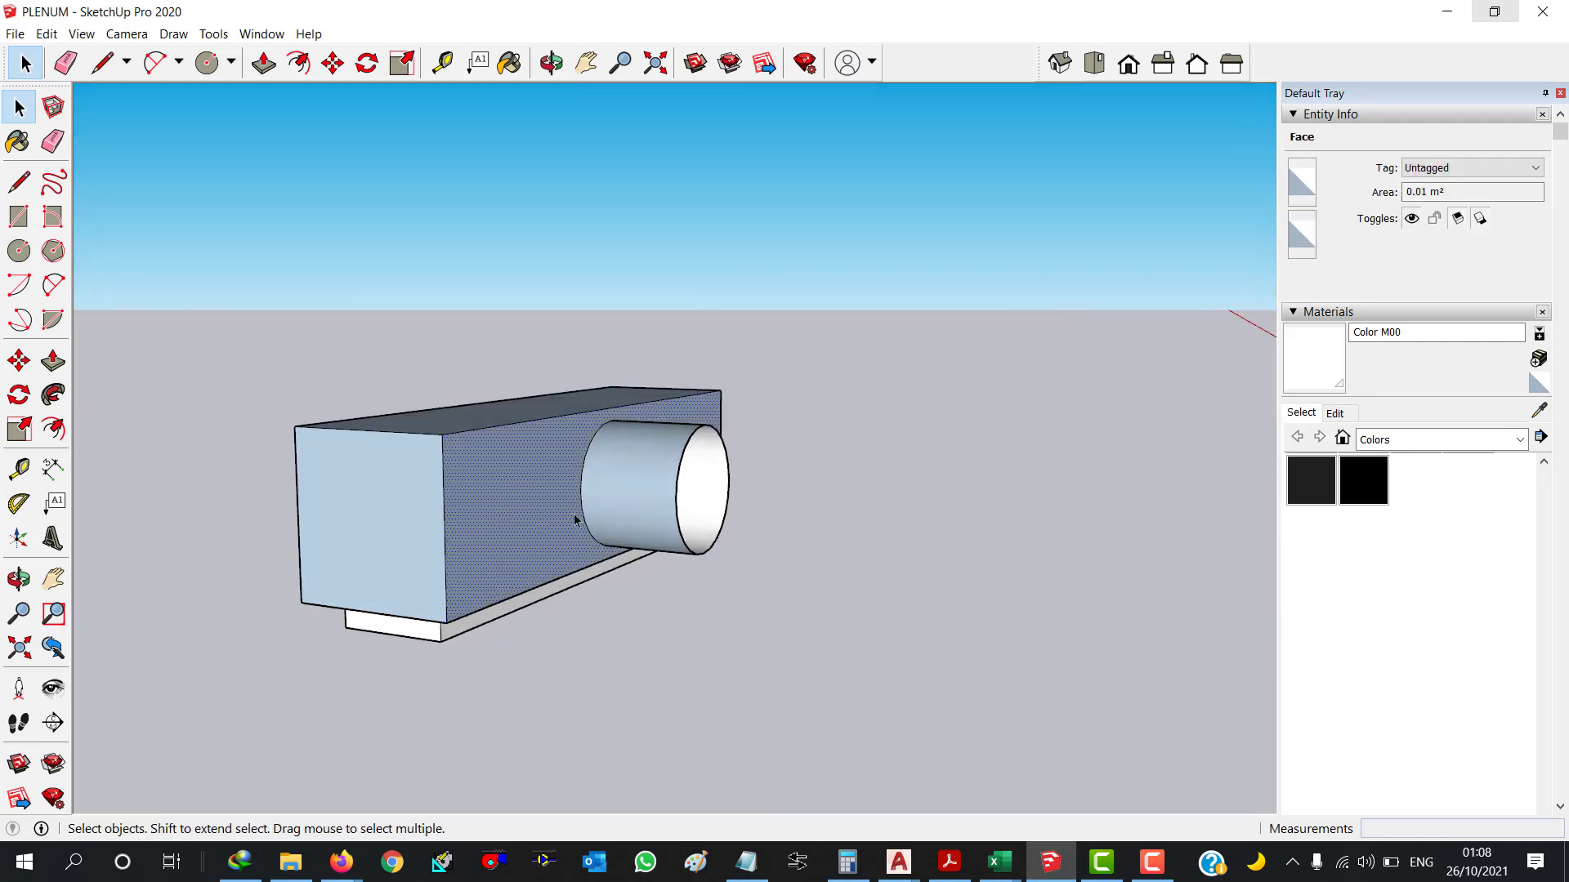
pyautogui.tripleClick(537, 513)
pyautogui.rightClick(538, 513)
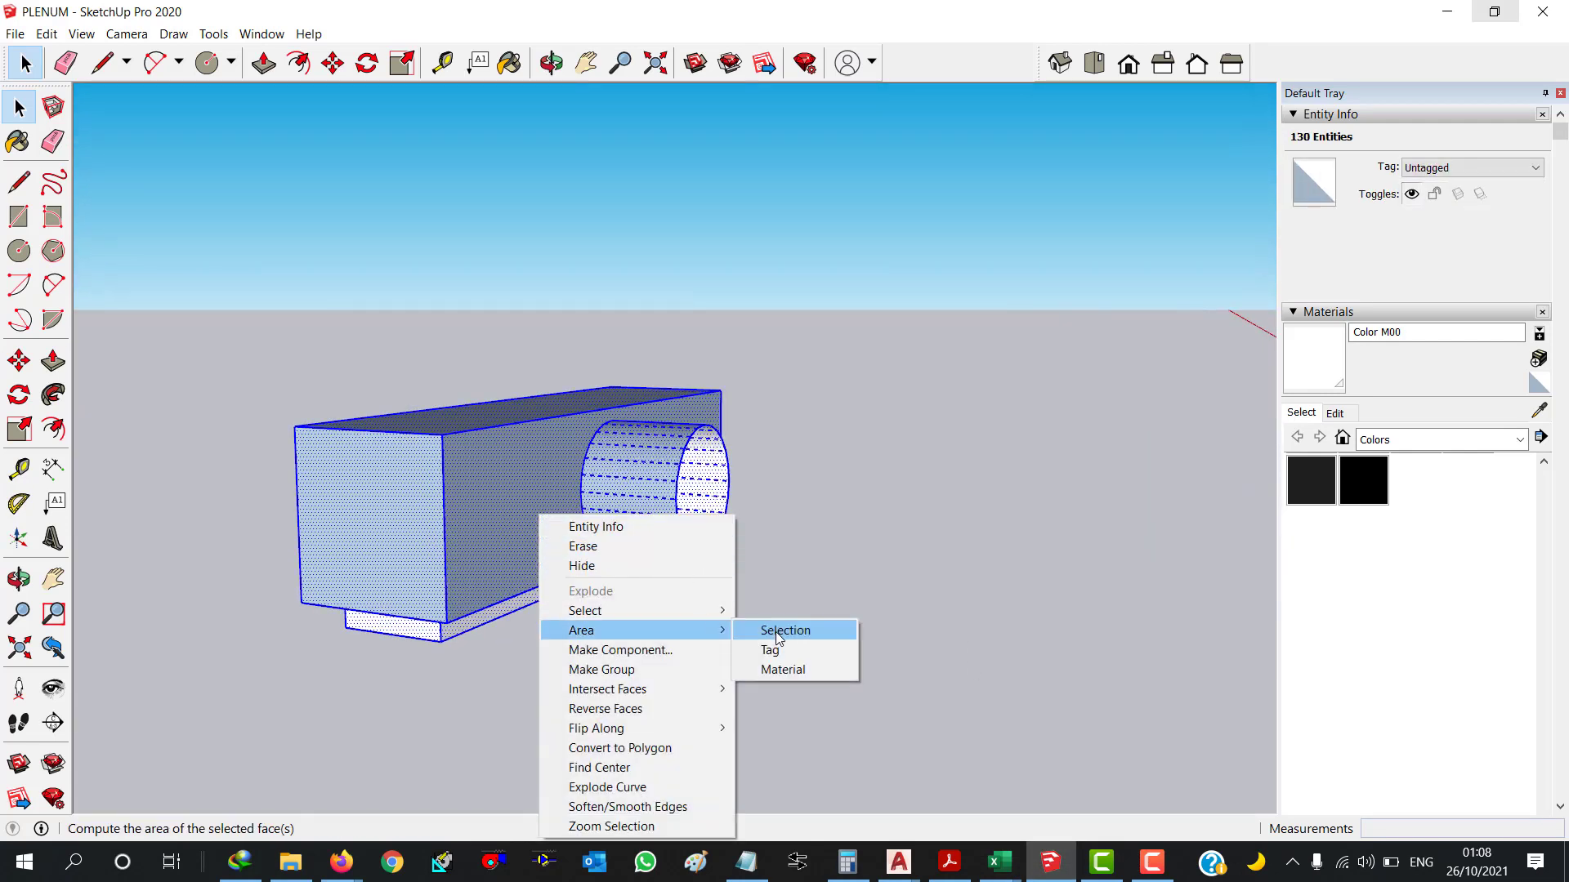
pyautogui.click(798, 630)
pyautogui.moveTo(709, 443); pyautogui.dragTo(319, 457)
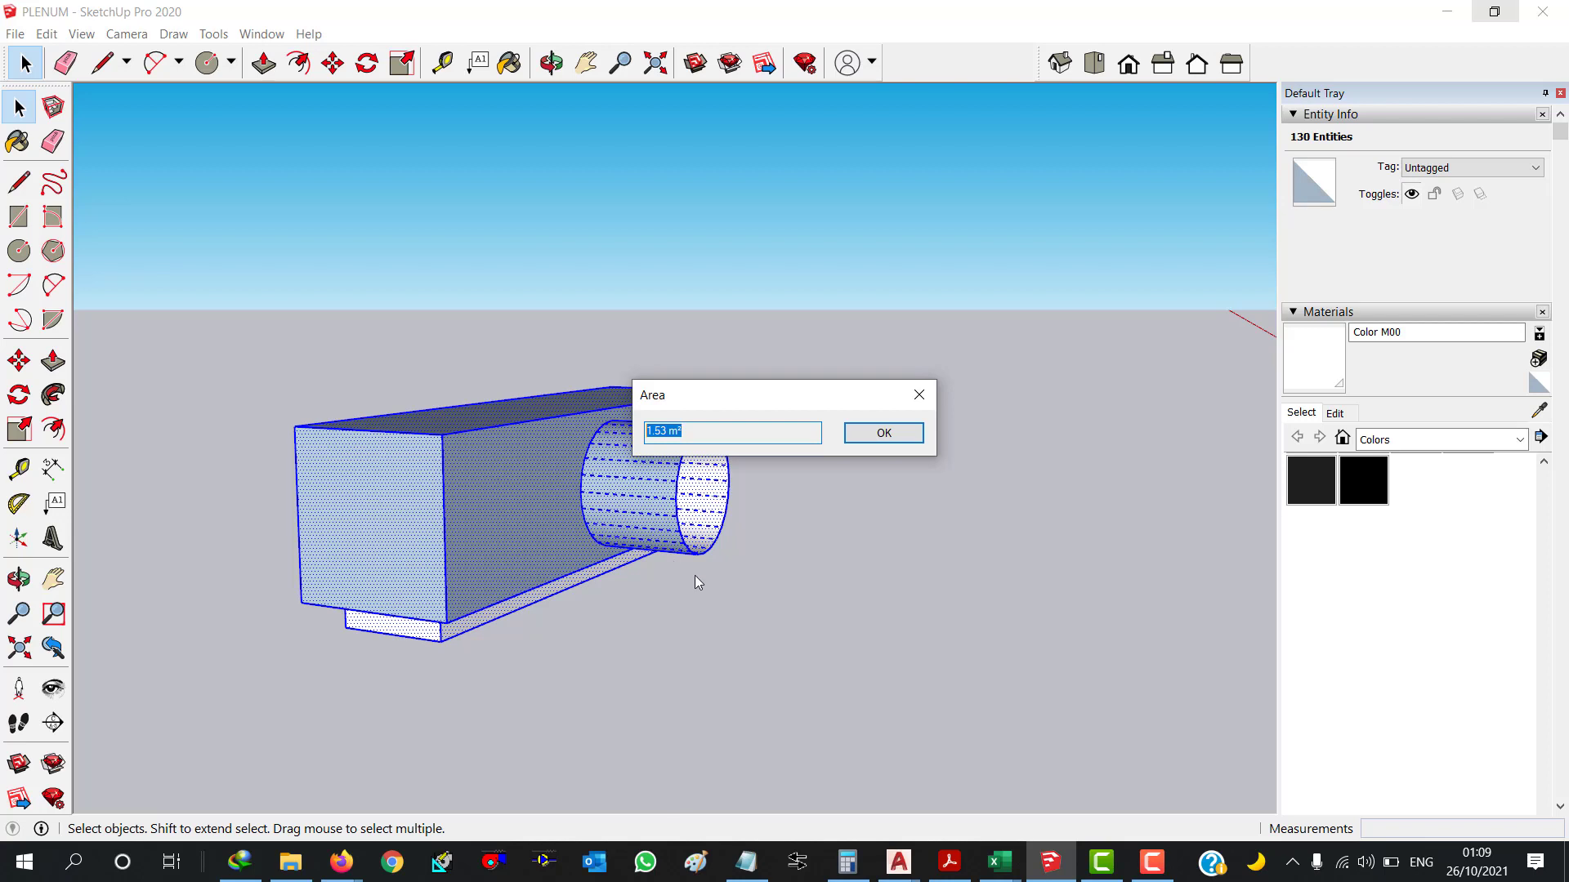
pyautogui.click(874, 433)
# Draw a vertical line across the collar opening to start capping it
pyautogui.click(718, 630)
pyautogui.moveTo(718, 630)
pyautogui.mouseDown()
pyautogui.moveTo(723, 507)
pyautogui.moveTo(637, 444)
pyautogui.mouseUp()
pyautogui.press('l')
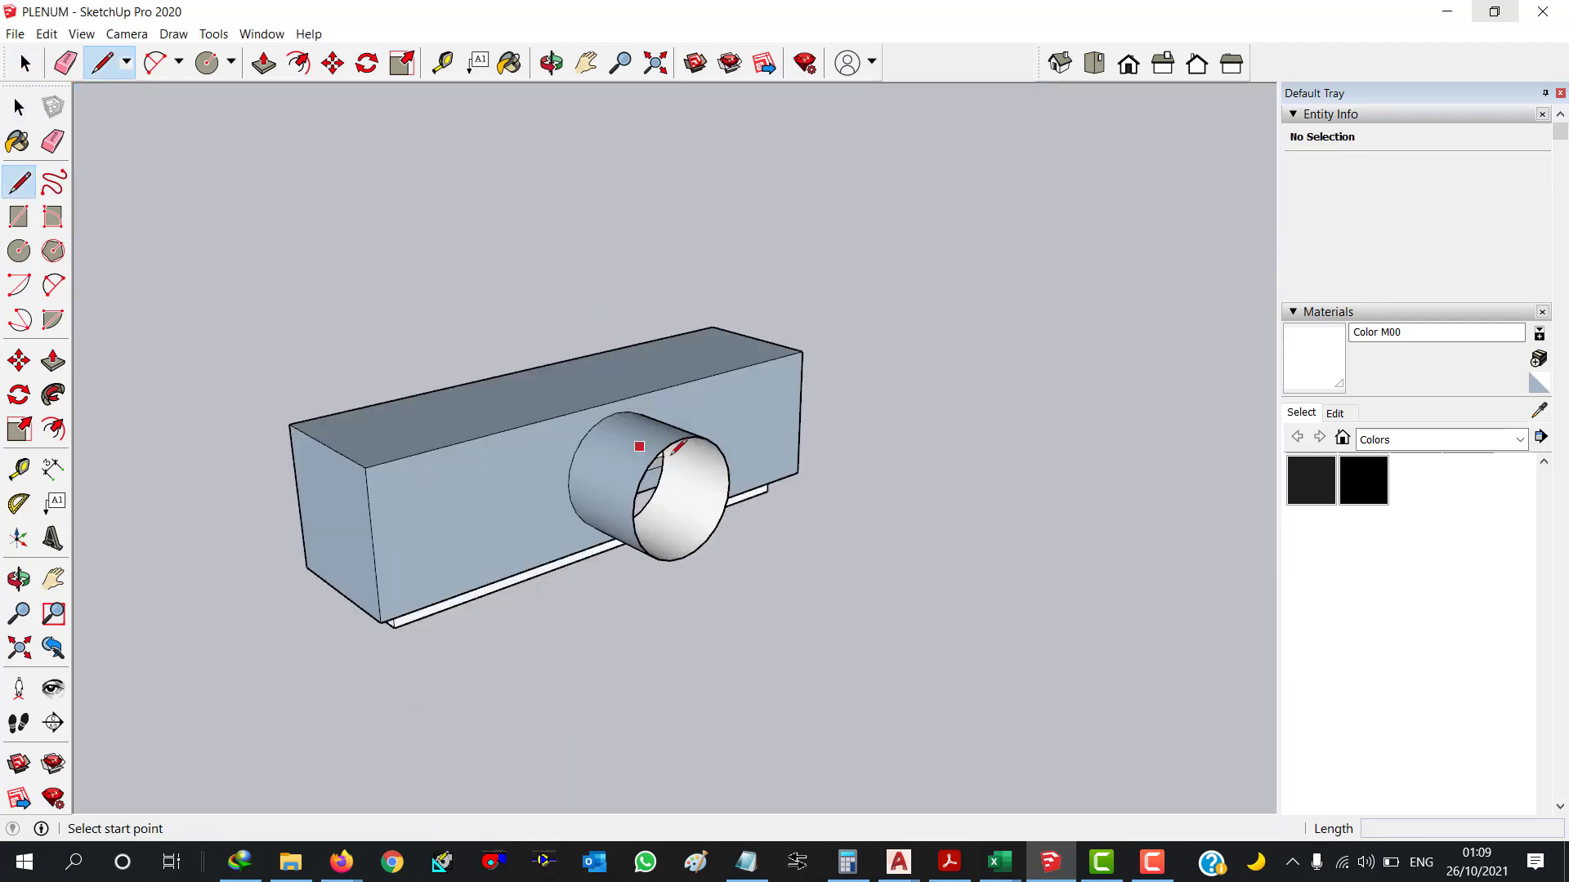
pyautogui.click(682, 437)
pyautogui.click(683, 557)
pyautogui.press('space')
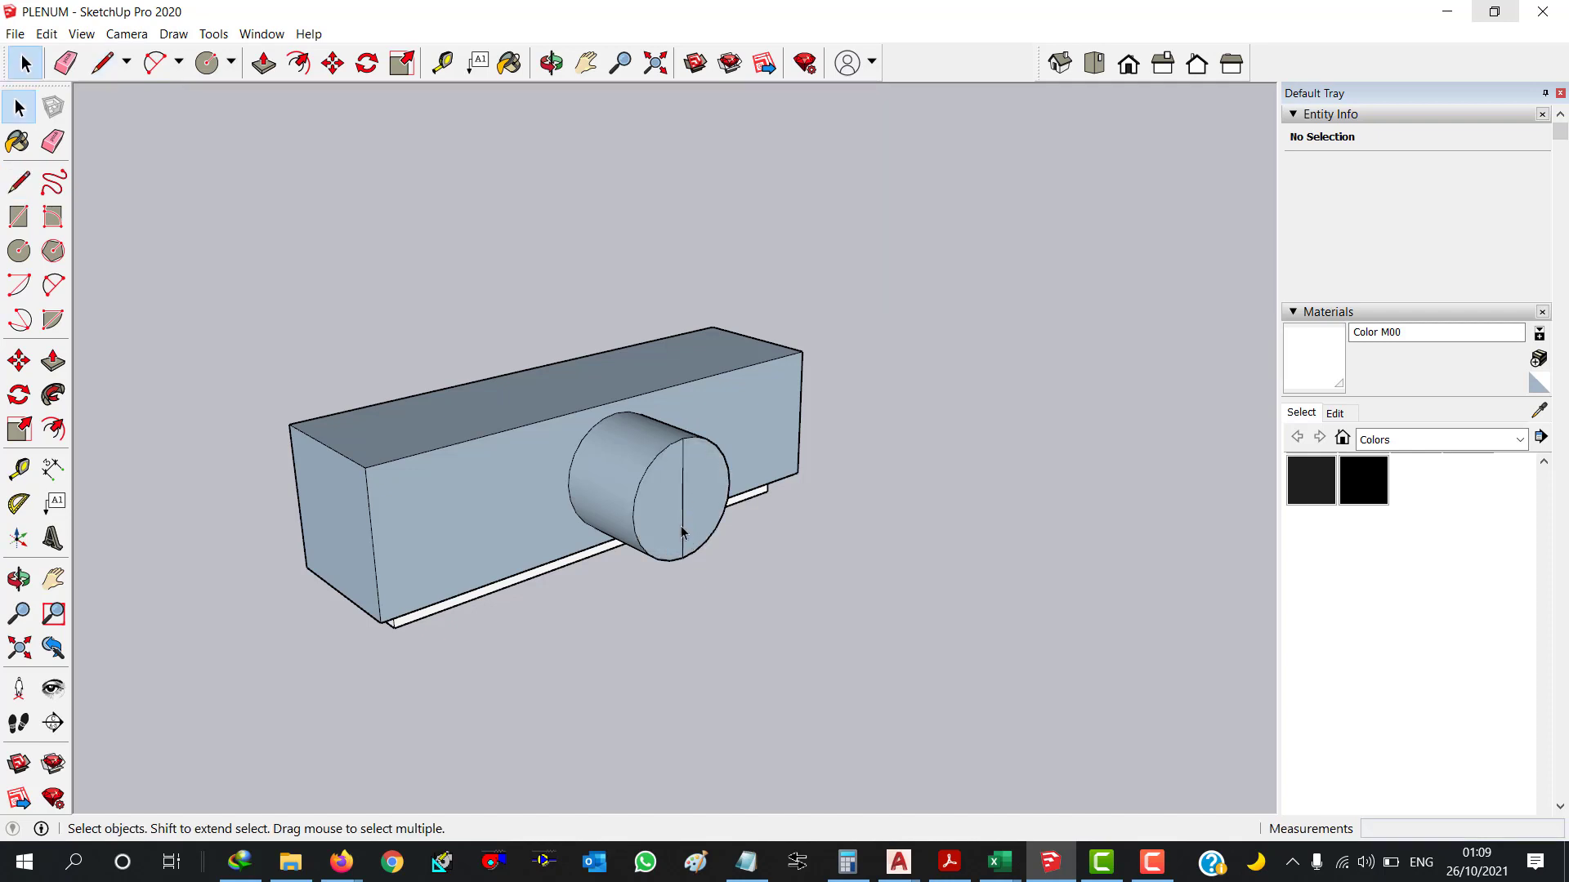
# Add two lines along the collar's top edge to close its end
pyautogui.moveTo(590, 634); pyautogui.dragTo(660, 614)
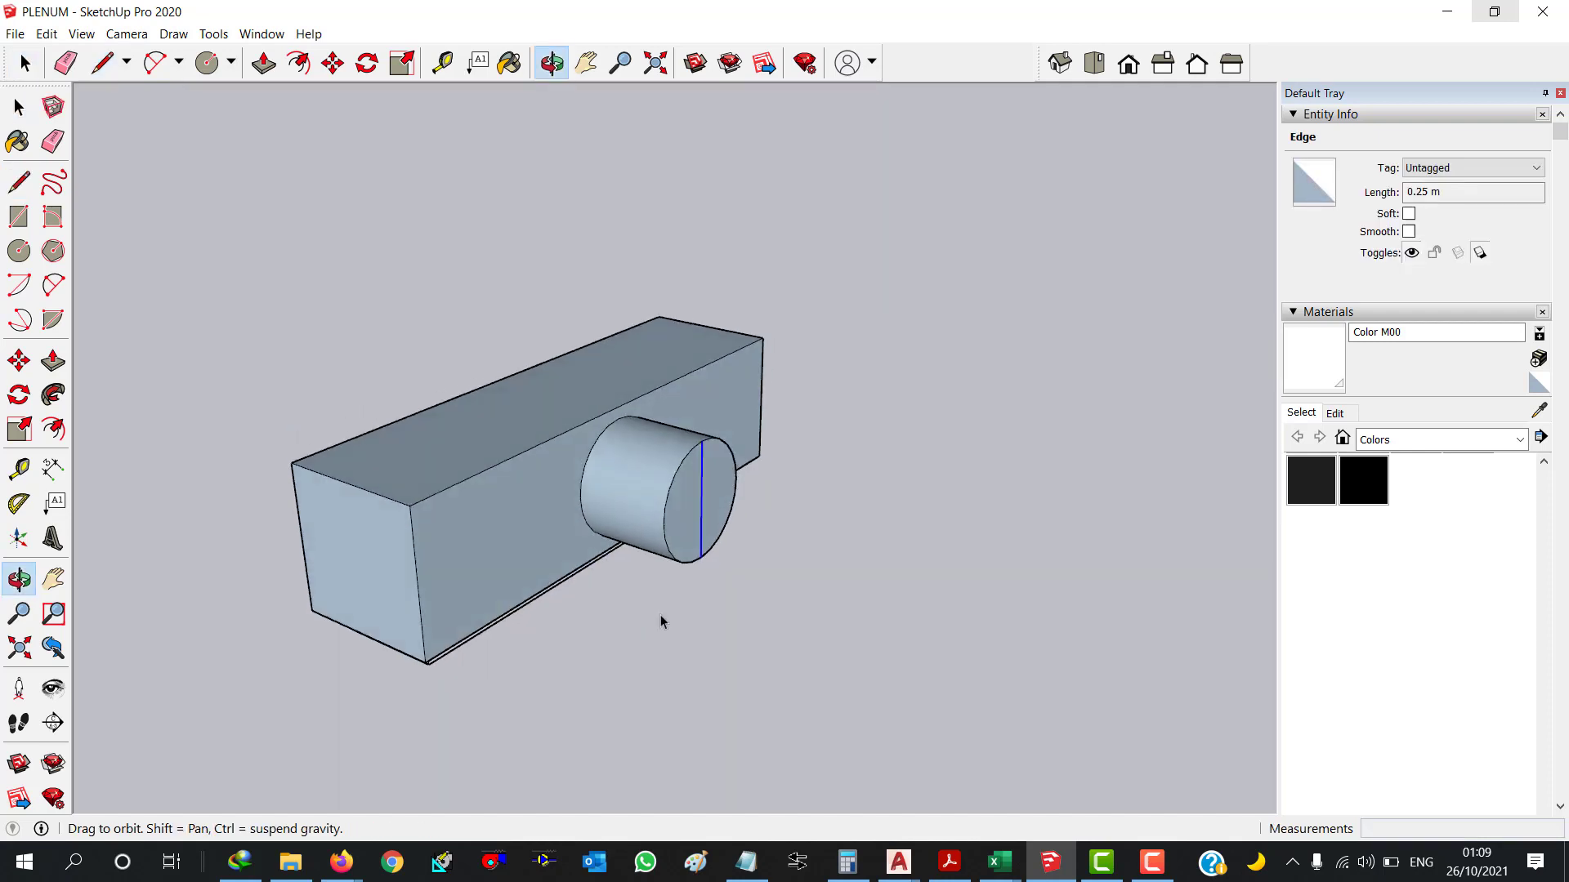
pyautogui.press('l')
pyautogui.click(702, 441)
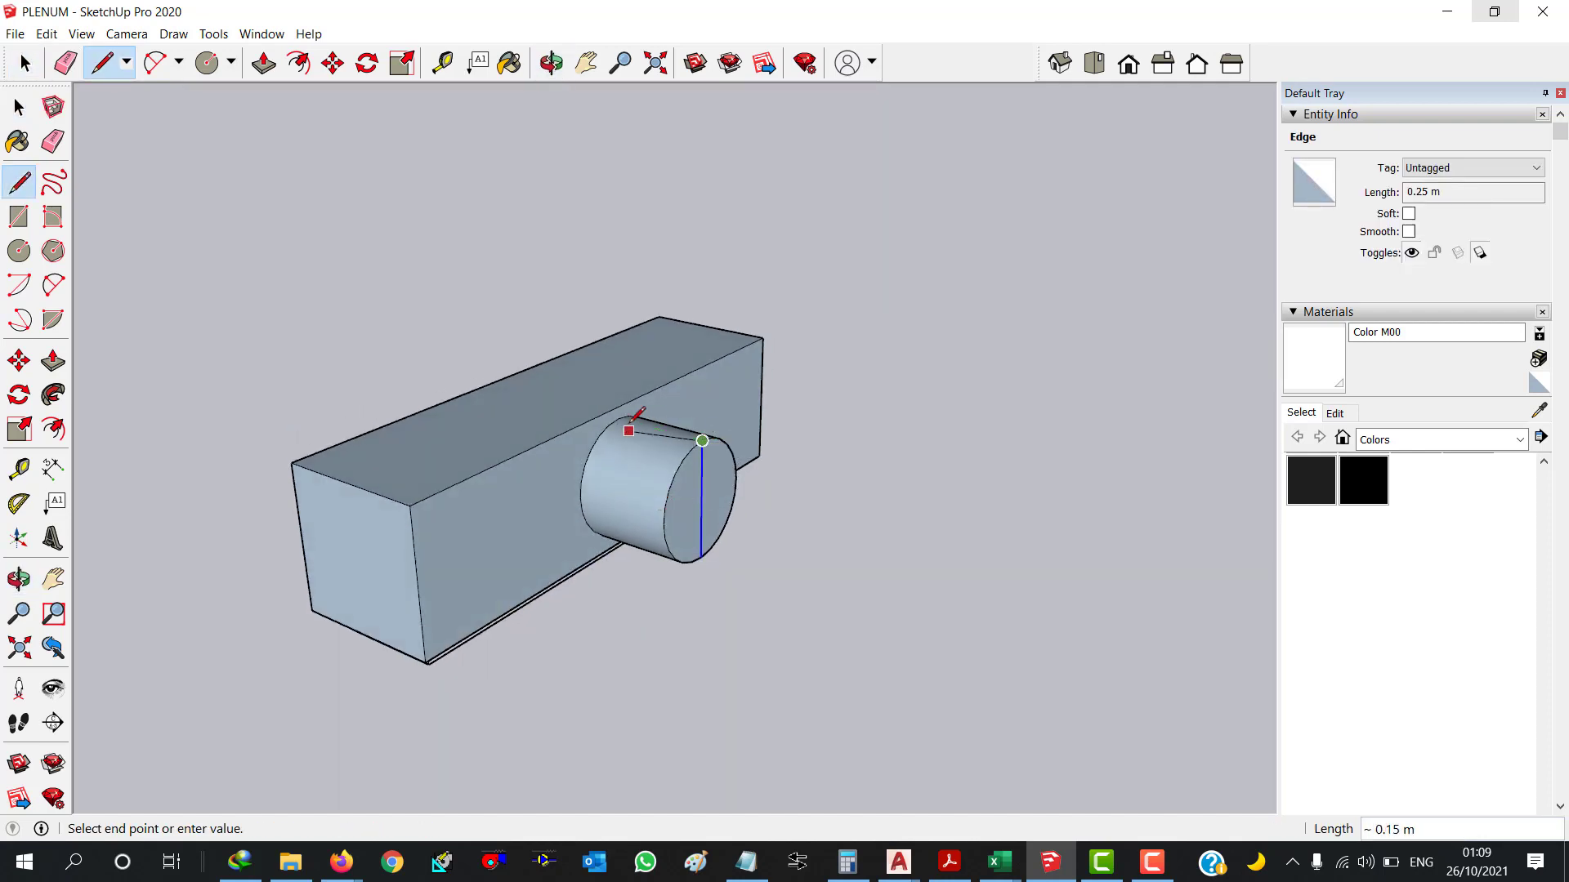
pyautogui.click(628, 416)
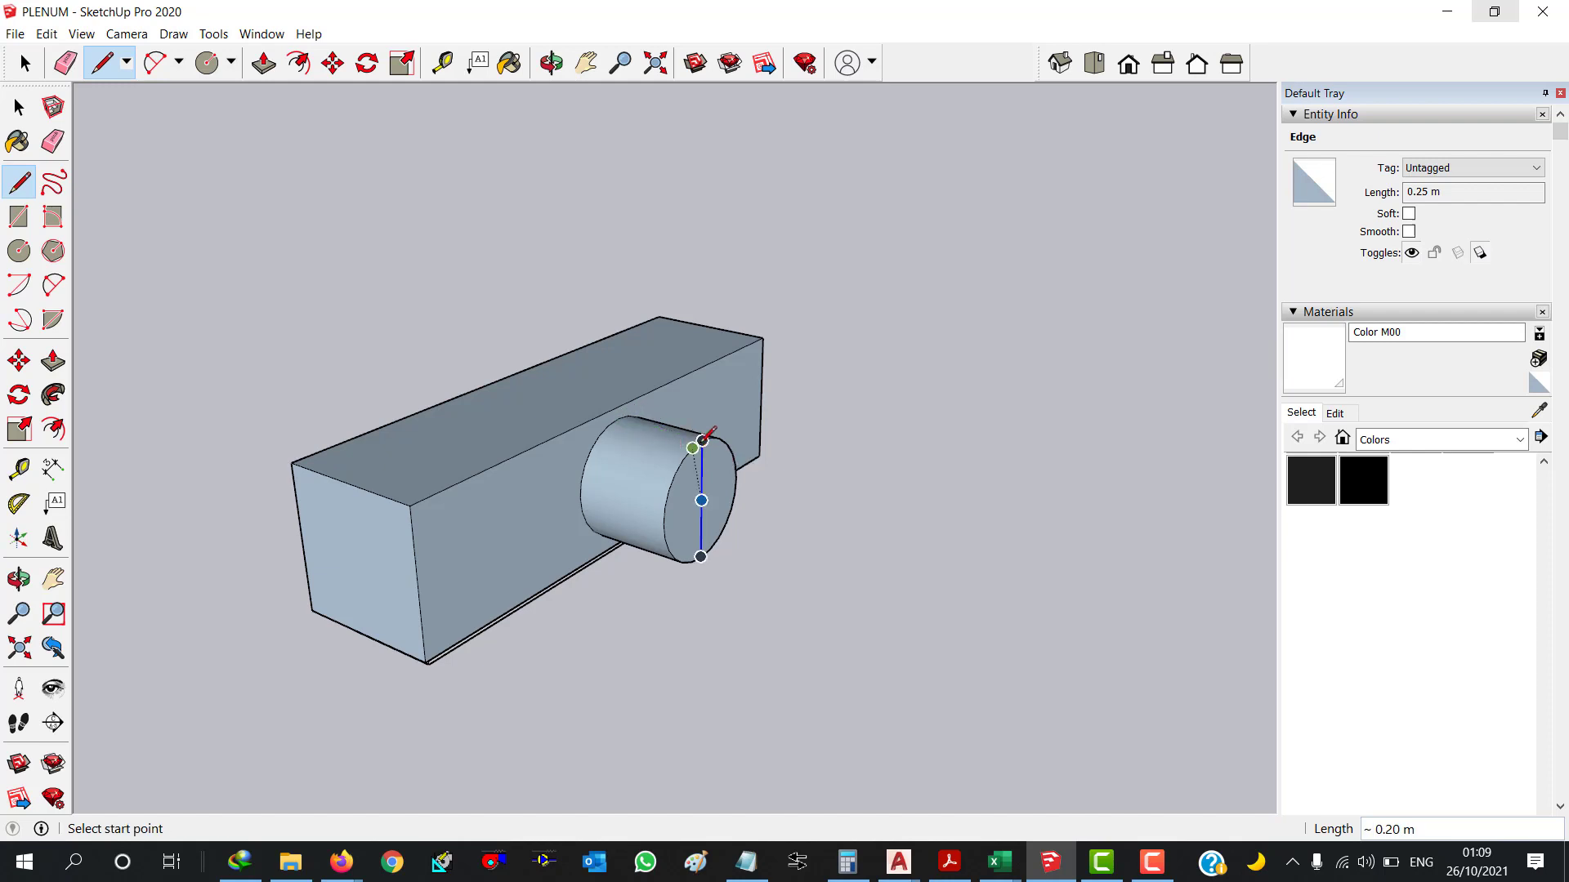
pyautogui.click(702, 441)
pyautogui.click(619, 417)
pyautogui.press('space')
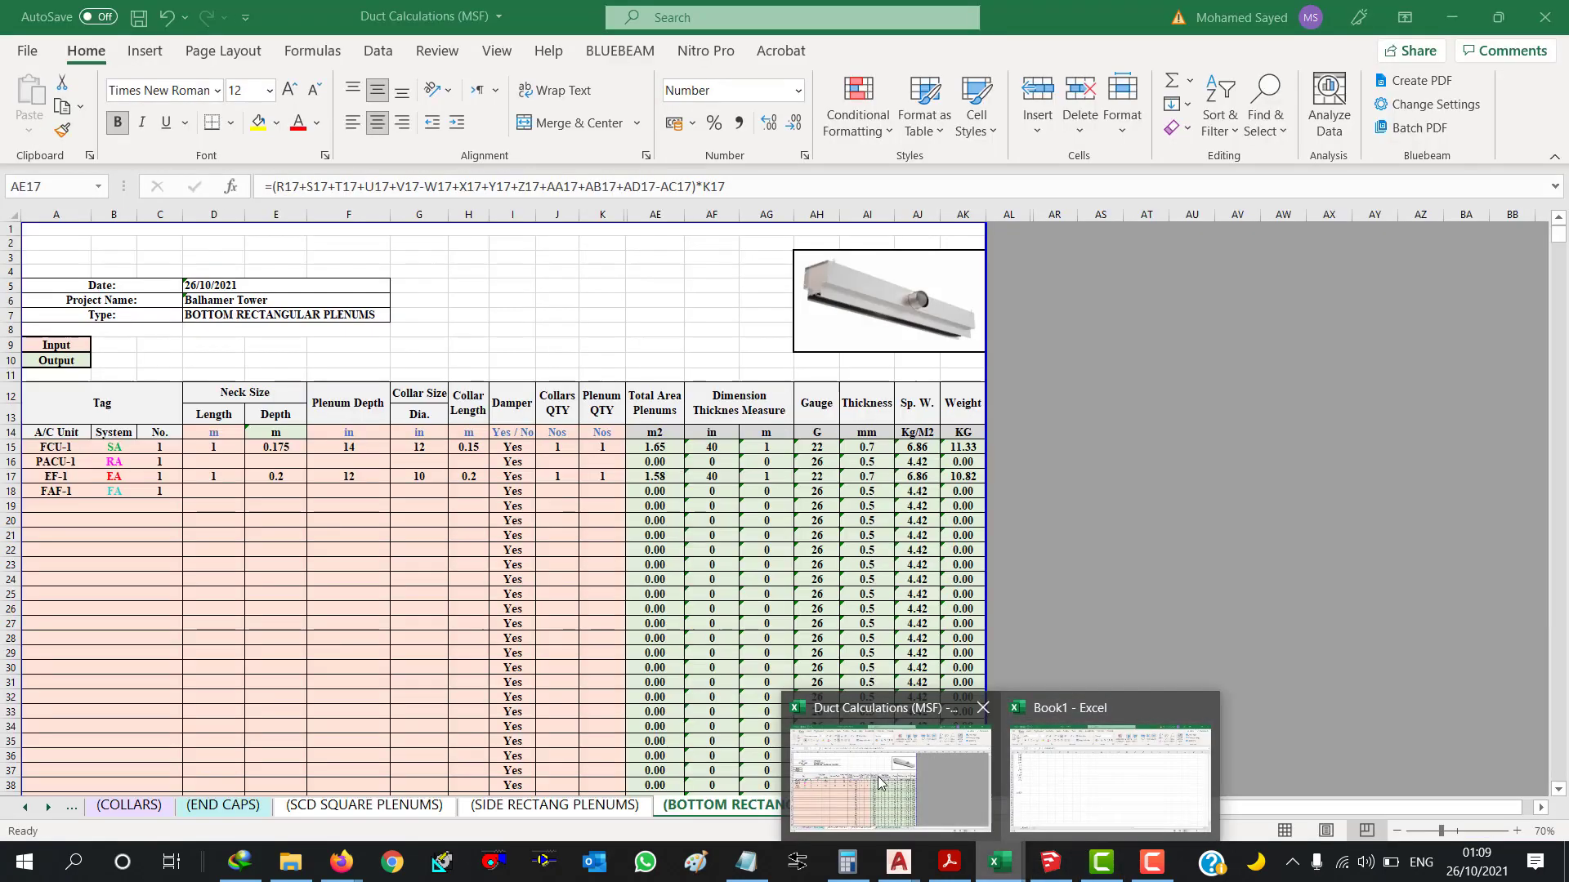
# In Excel, set the EF-1 Damper to No after checking its 0.2 collar length
pyautogui.moveTo(997, 861)
pyautogui.click(887, 768)
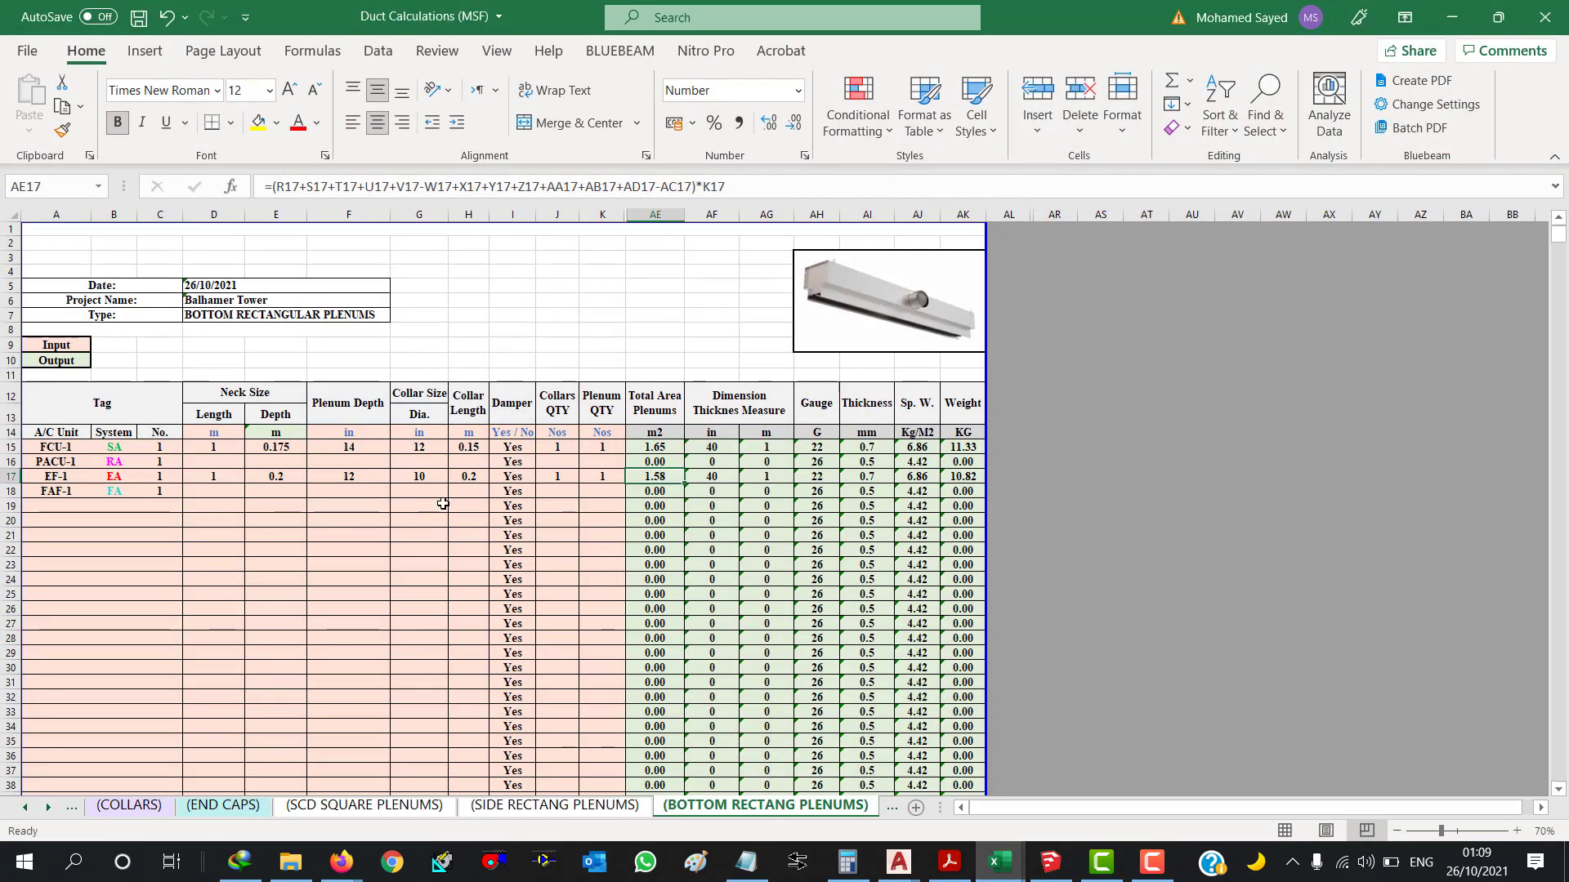
pyautogui.click(472, 476)
pyautogui.click(414, 480)
pyautogui.click(466, 476)
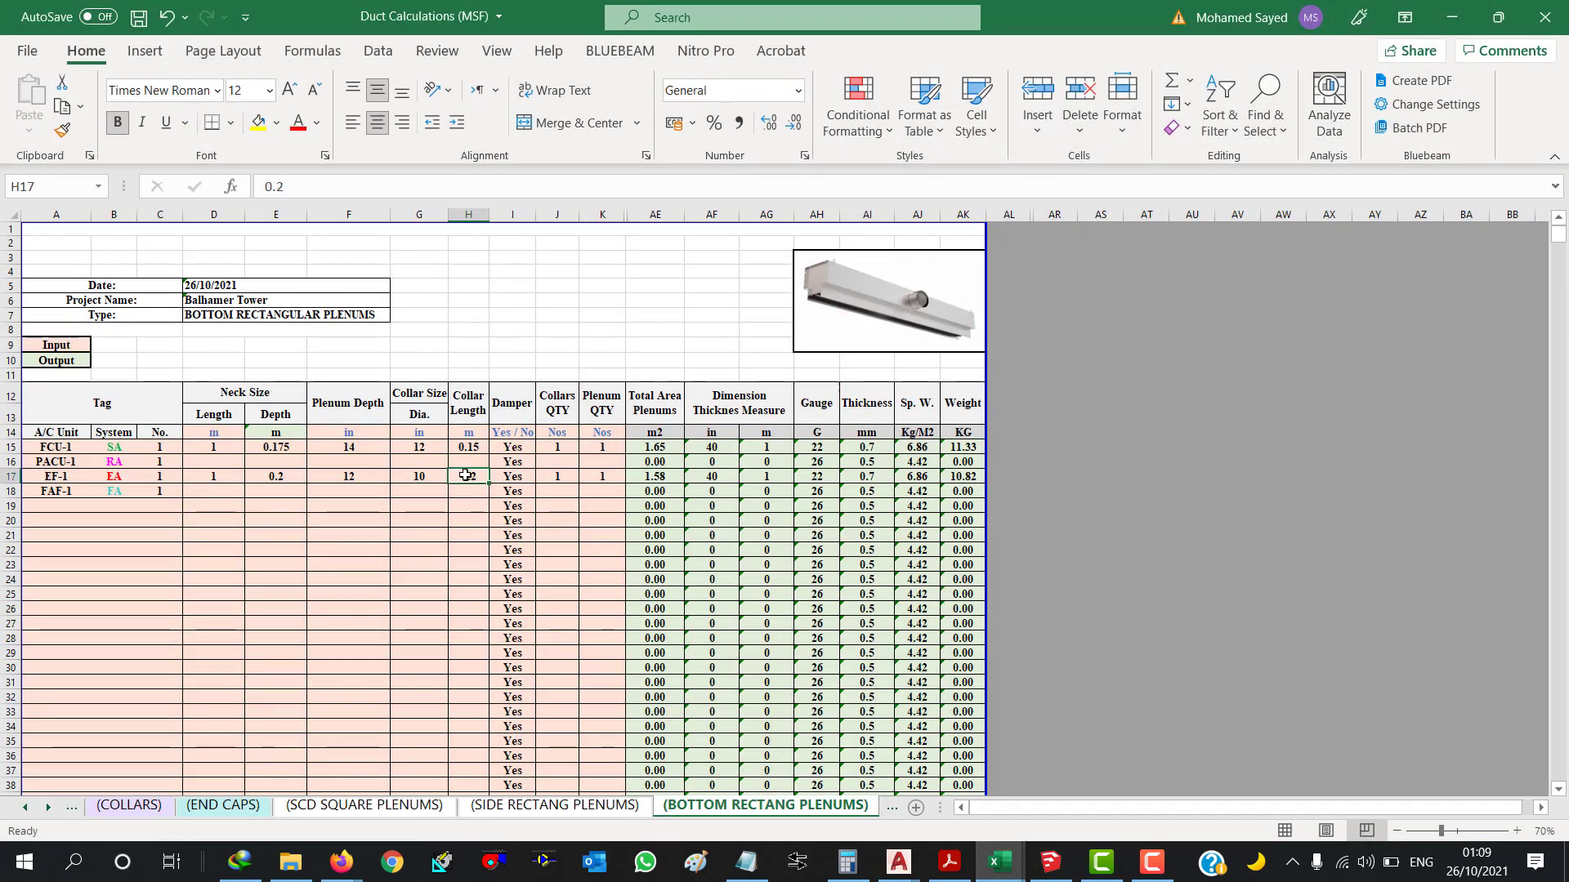
pyautogui.click(505, 475)
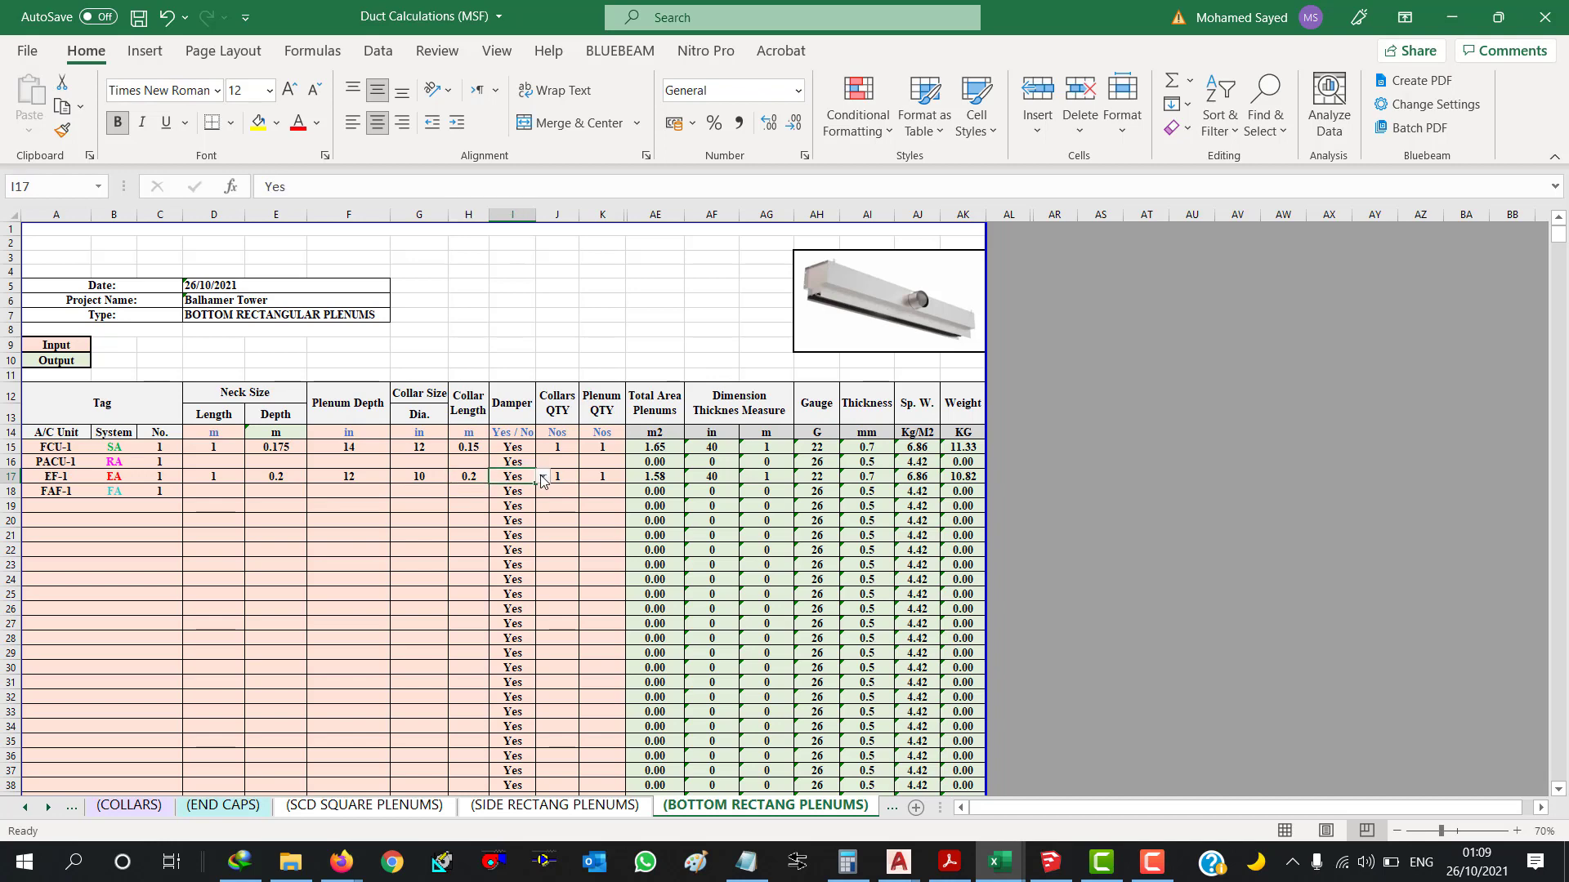
pyautogui.click(544, 481)
pyautogui.click(531, 498)
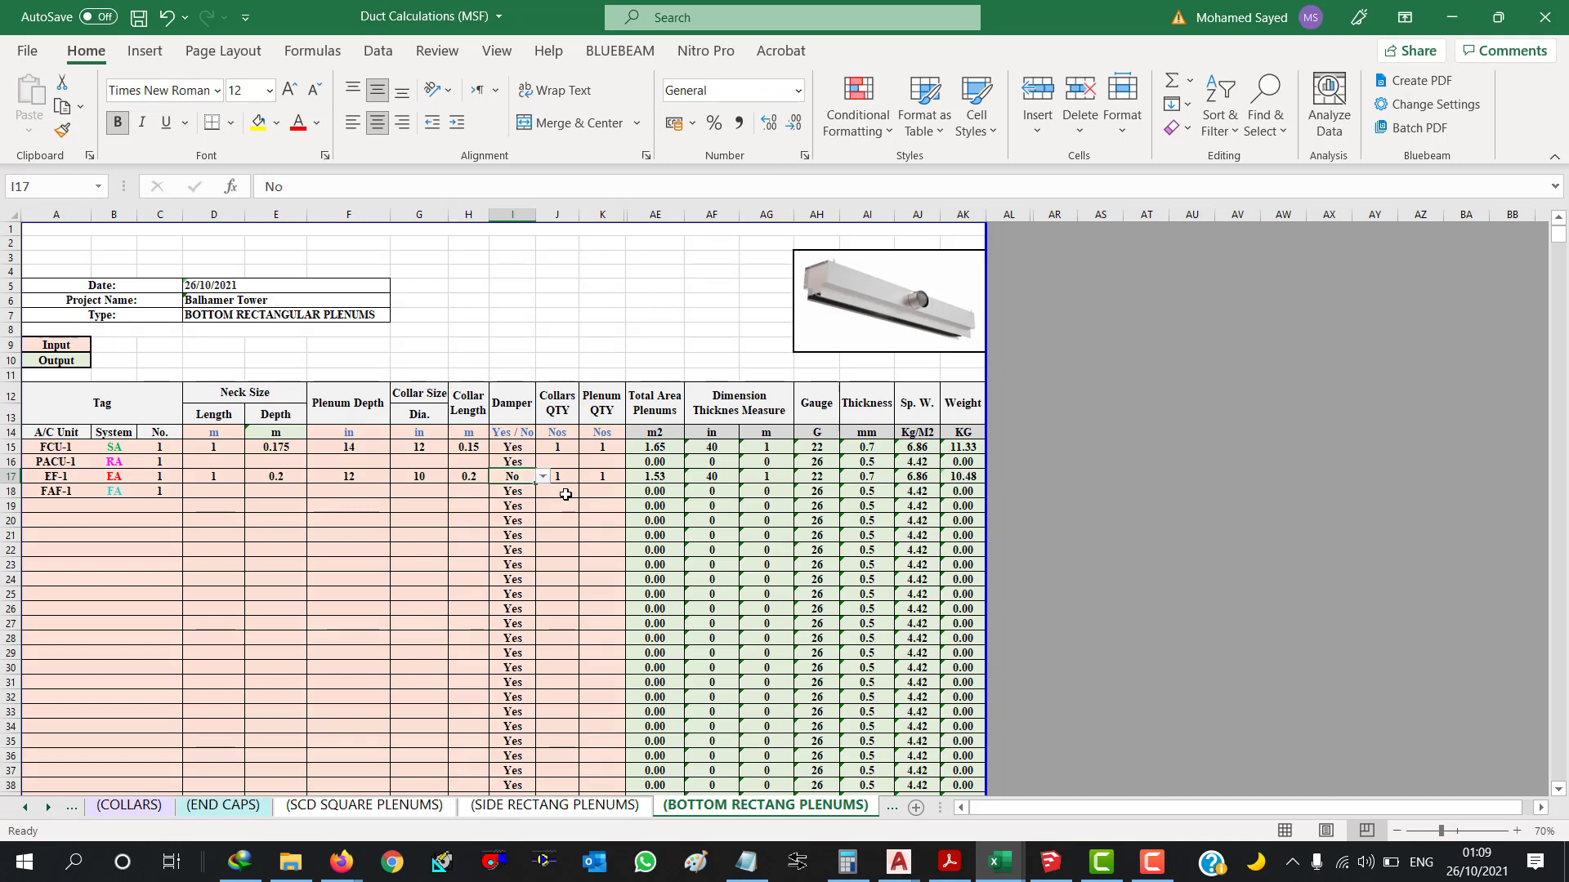
pyautogui.click(662, 480)
# Select the whole plenum and compute its area via Area > Selection
pyautogui.click(1050, 862)
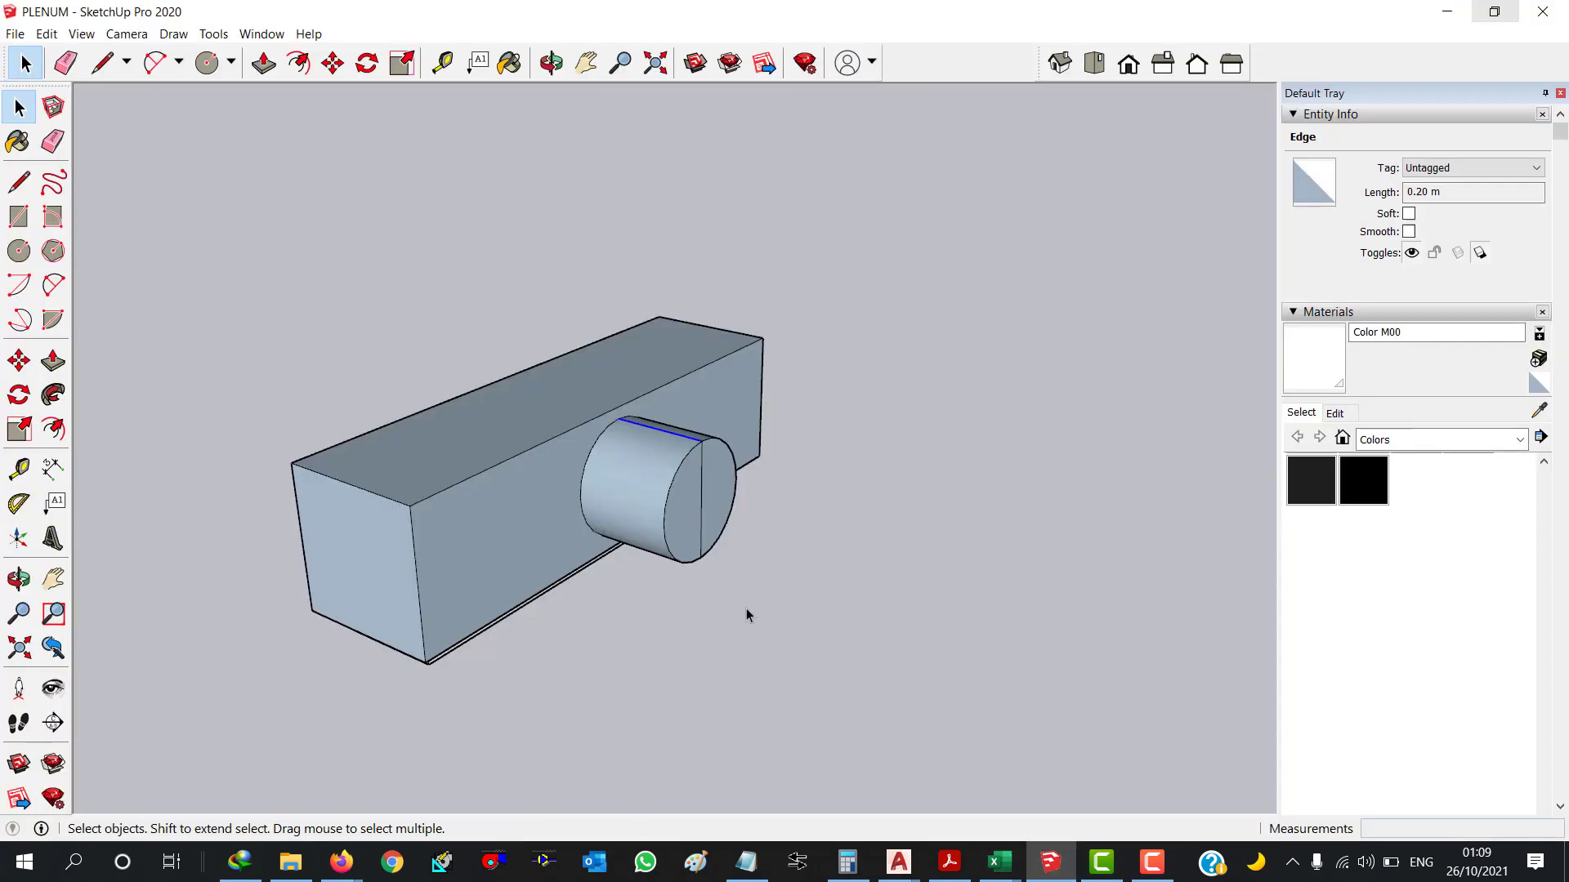
pyautogui.tripleClick(531, 521)
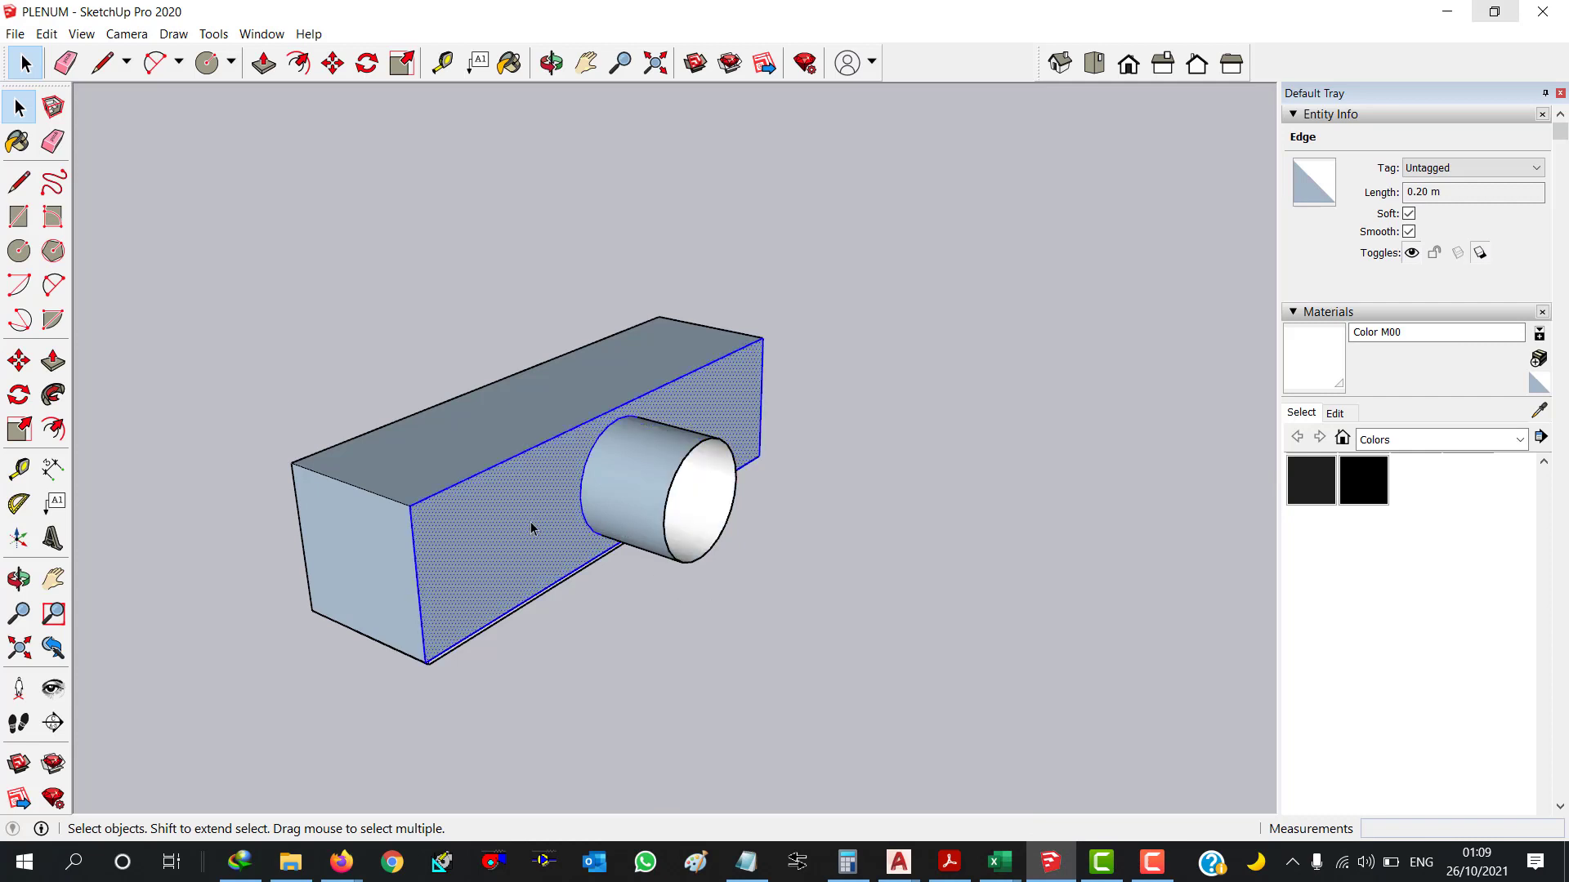
pyautogui.rightClick(531, 521)
pyautogui.click(741, 315)
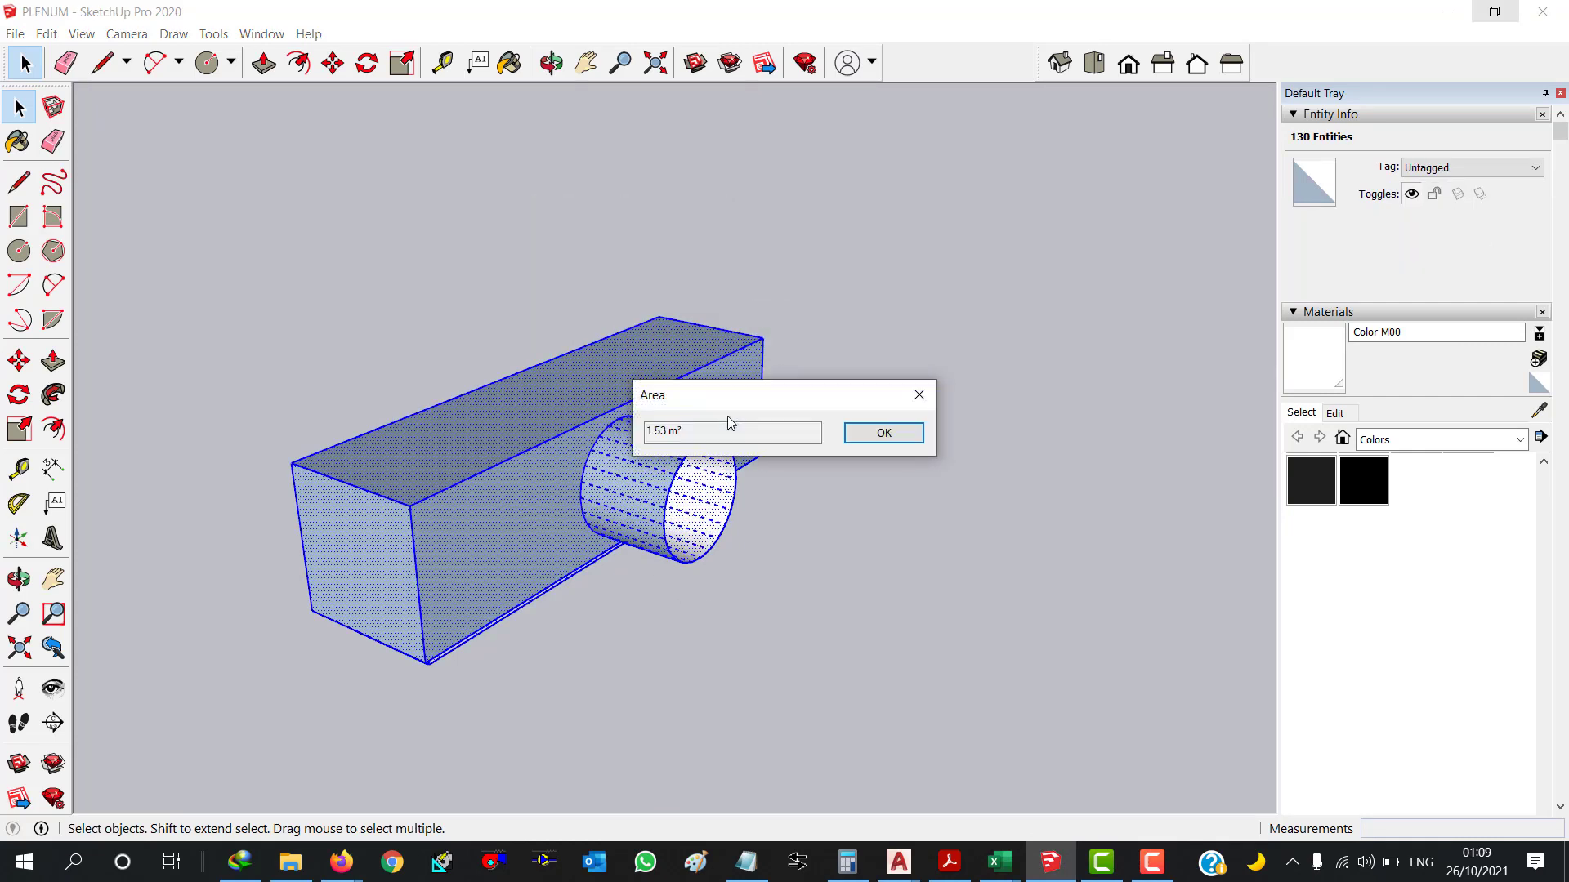
pyautogui.click(848, 443)
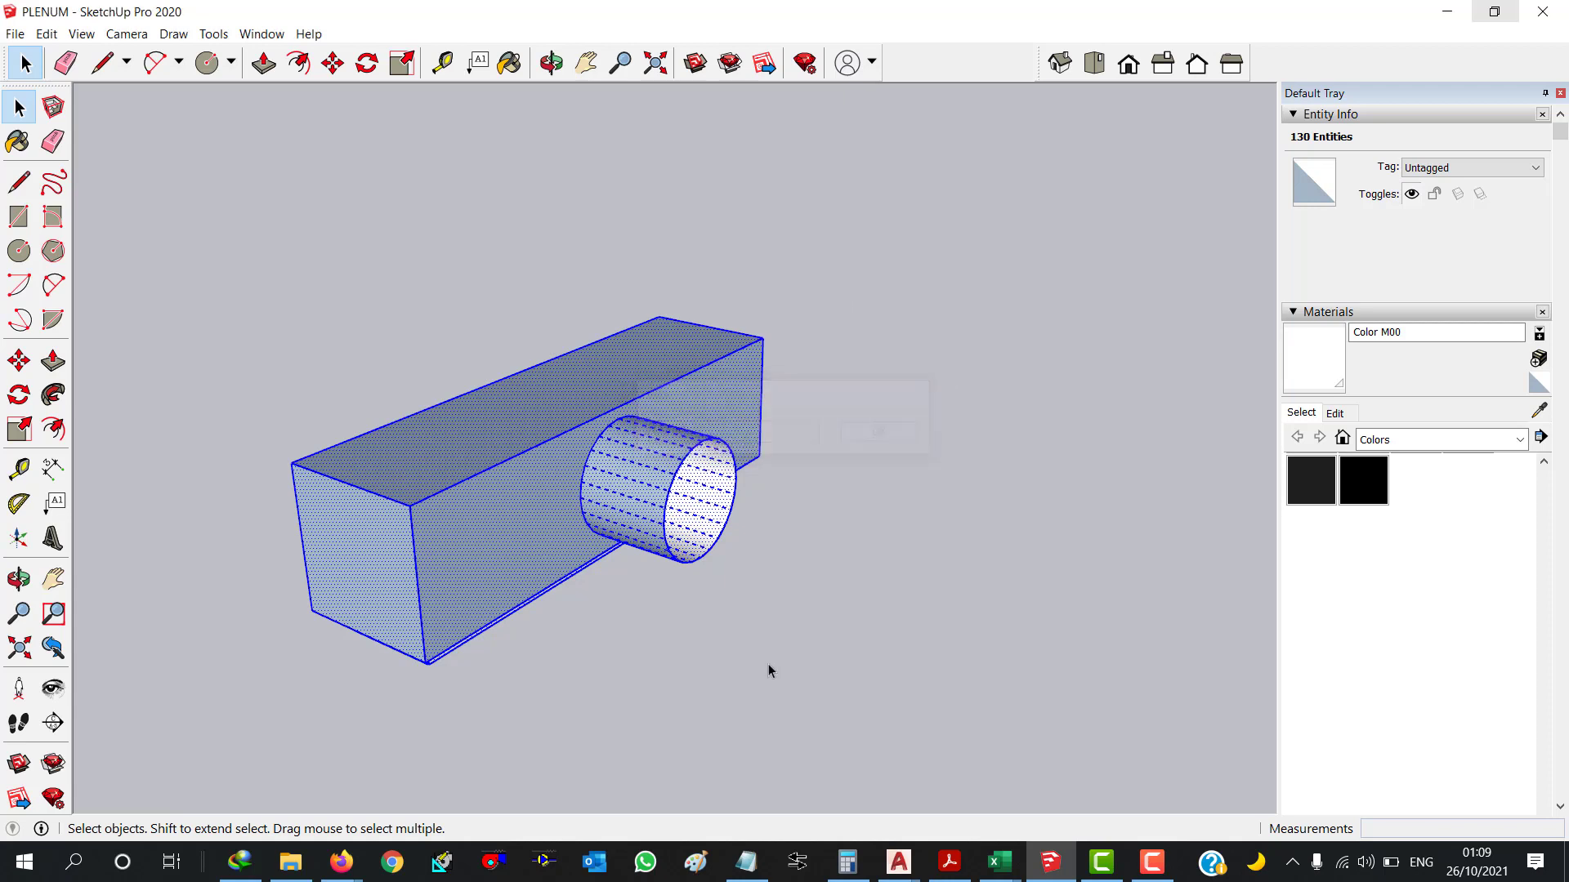
pyautogui.click(776, 659)
# Recalculate the full model's area, which now reads 1.58 m²
pyautogui.press('l')
pyautogui.click(694, 451)
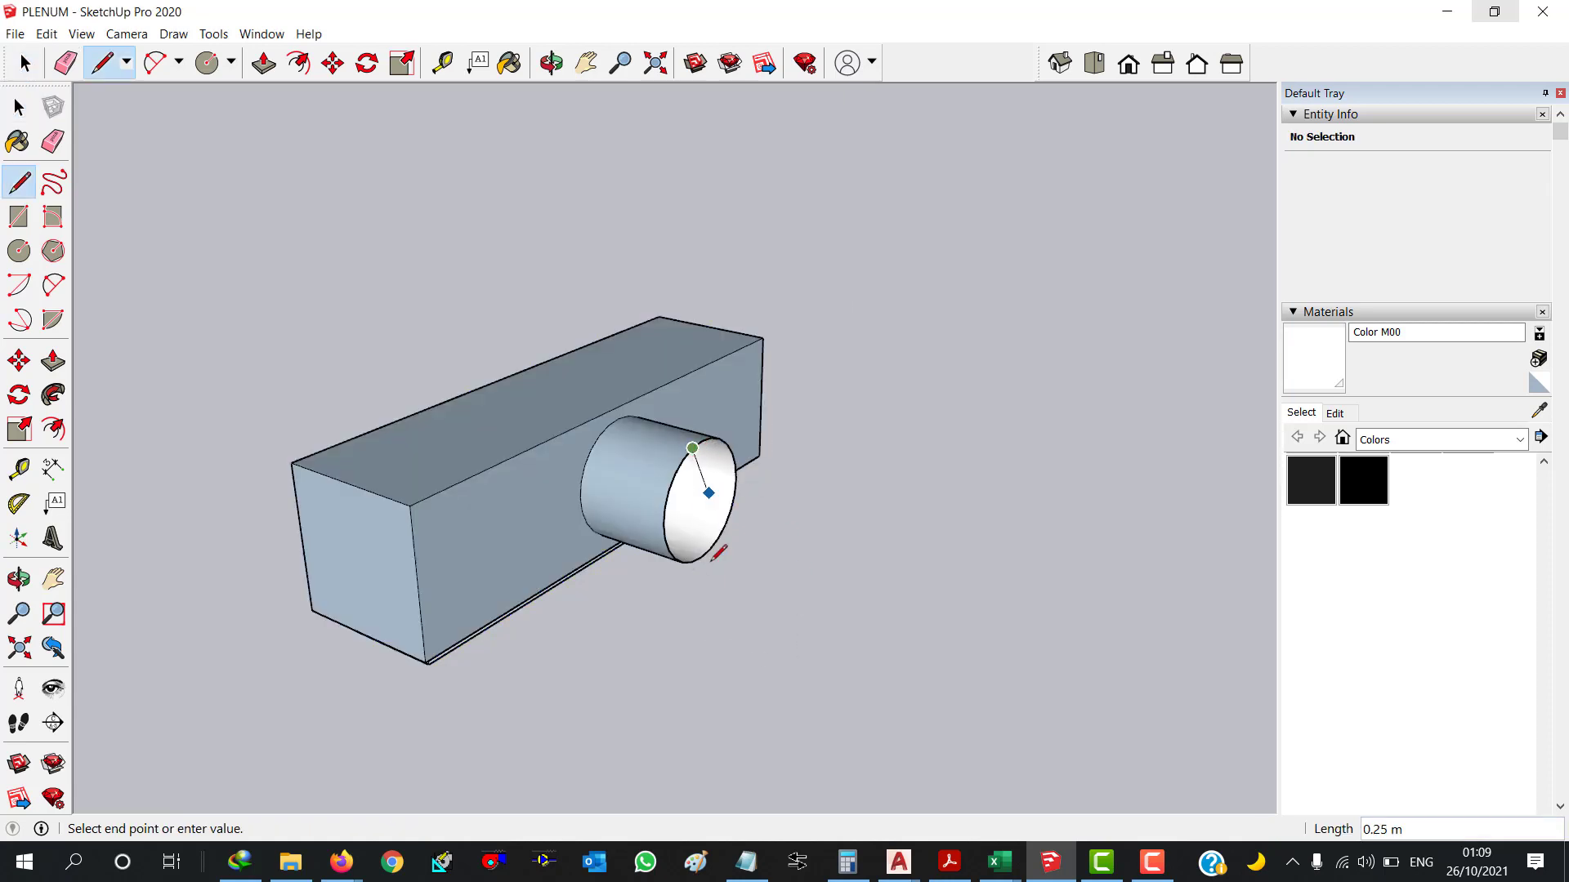
pyautogui.press('space')
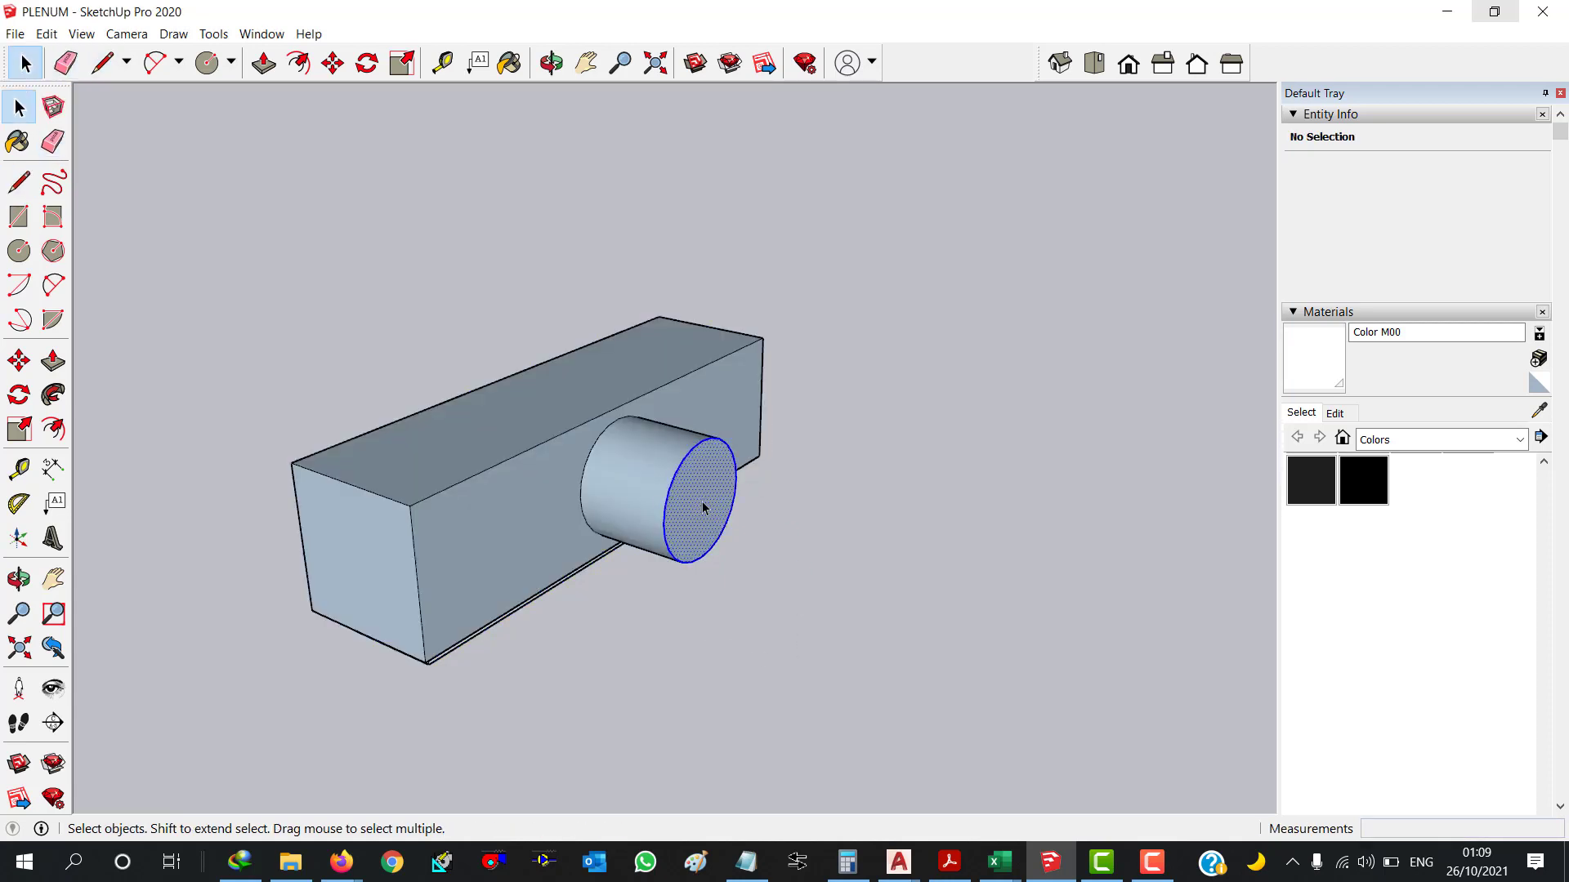
pyautogui.tripleClick(703, 502)
pyautogui.rightClick(703, 502)
pyautogui.click(915, 617)
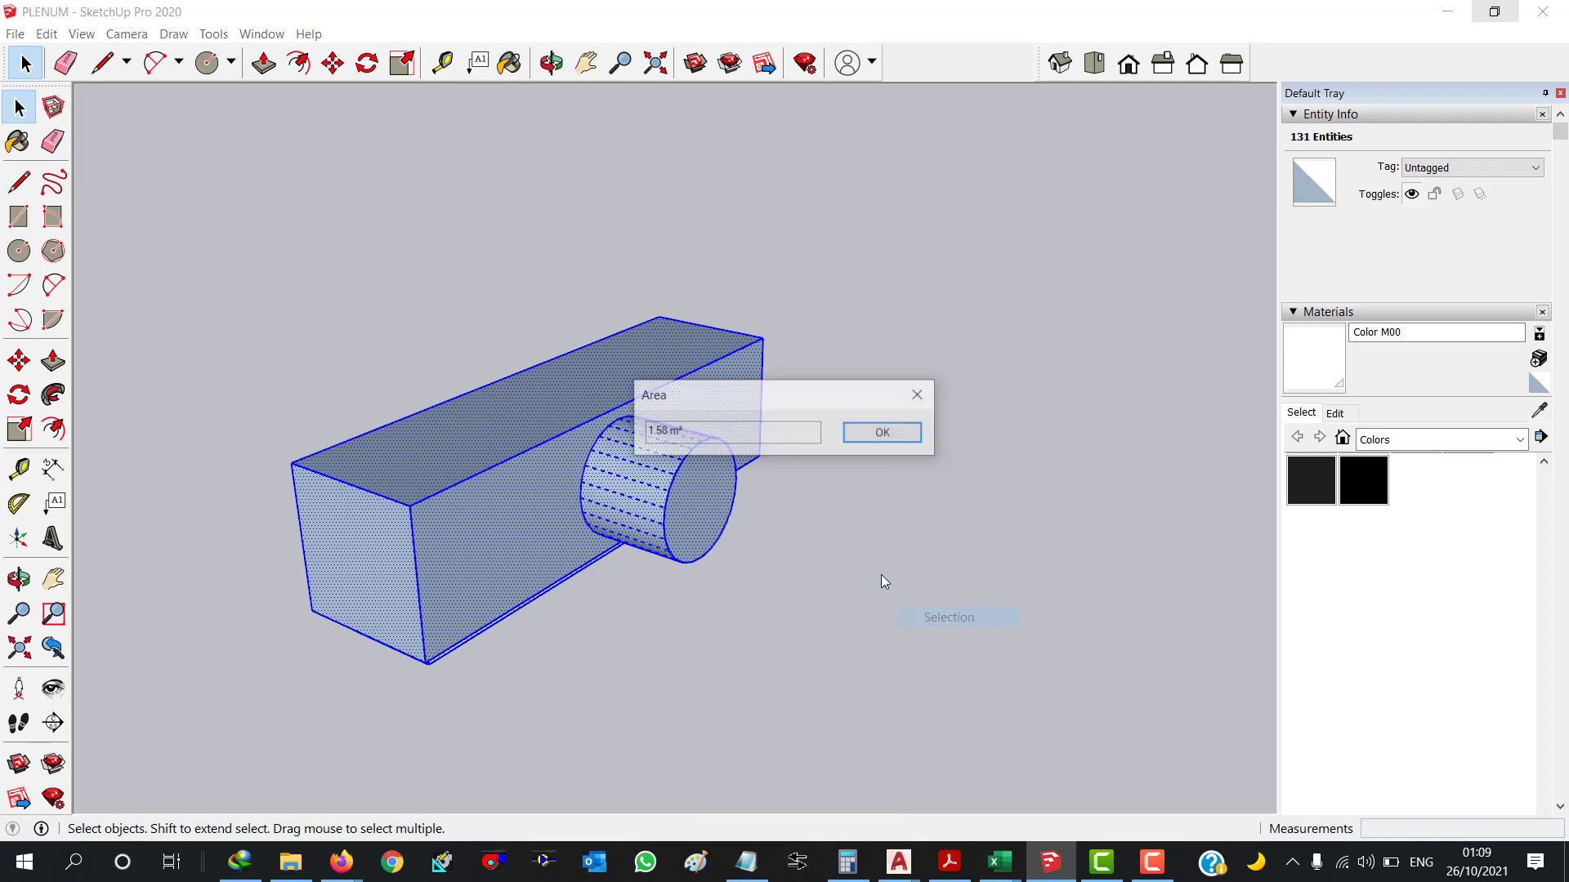
pyautogui.hotkey('ctrl', 'a')
pyautogui.click(899, 433)
pyautogui.moveTo(999, 861)
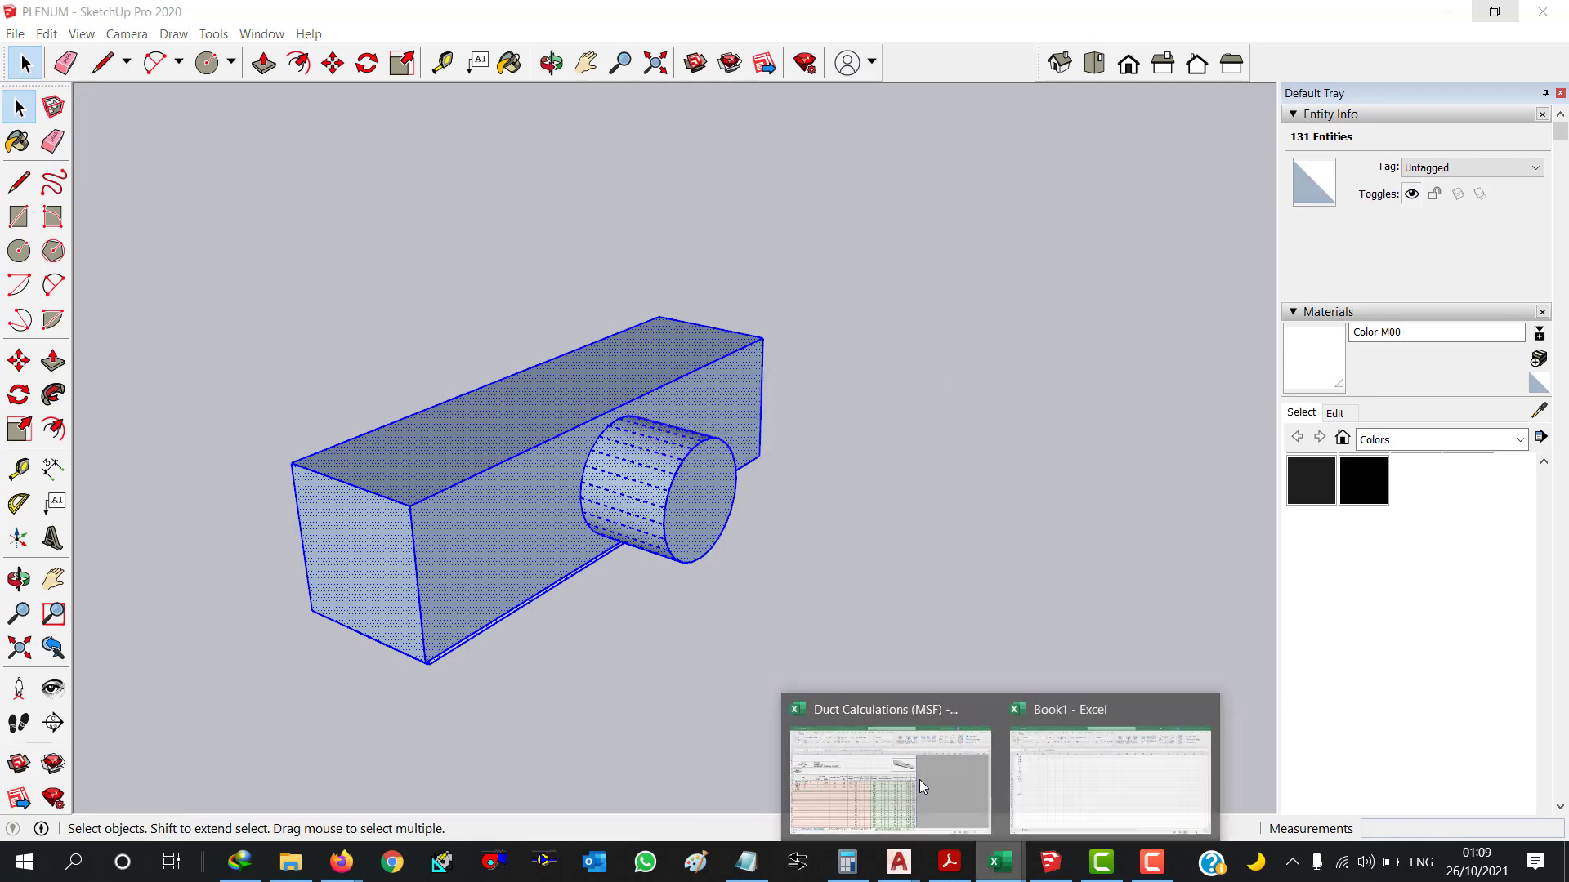
pyautogui.click(919, 780)
# Set the EF-1 damper in I17 to Yes and check the AE17 total area formula
pyautogui.click(512, 476)
pyautogui.click(543, 476)
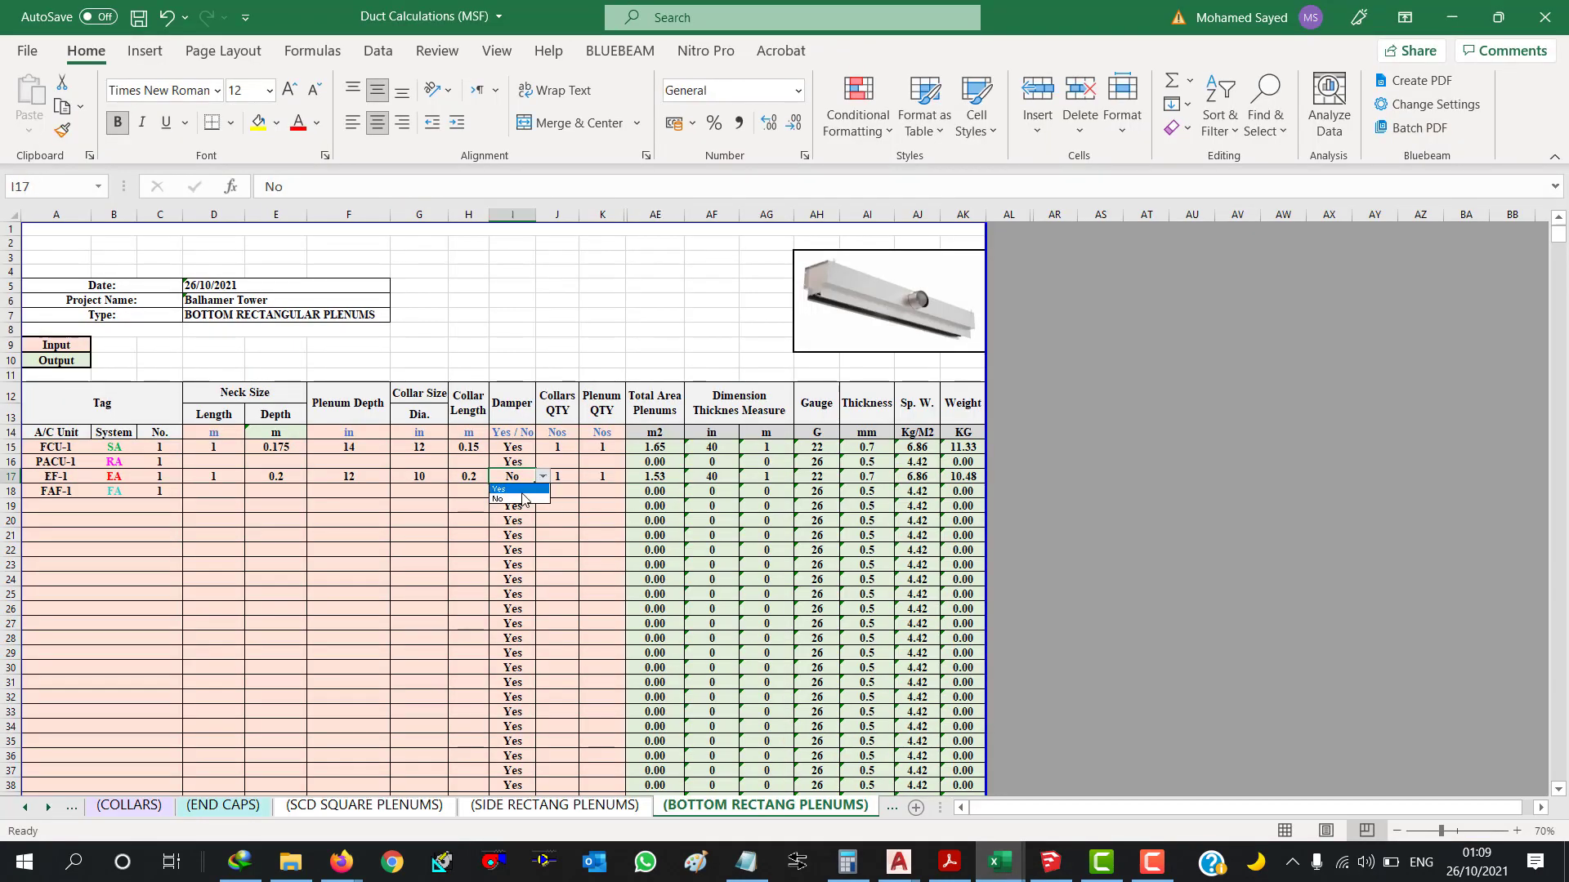
pyautogui.click(515, 489)
pyautogui.click(654, 476)
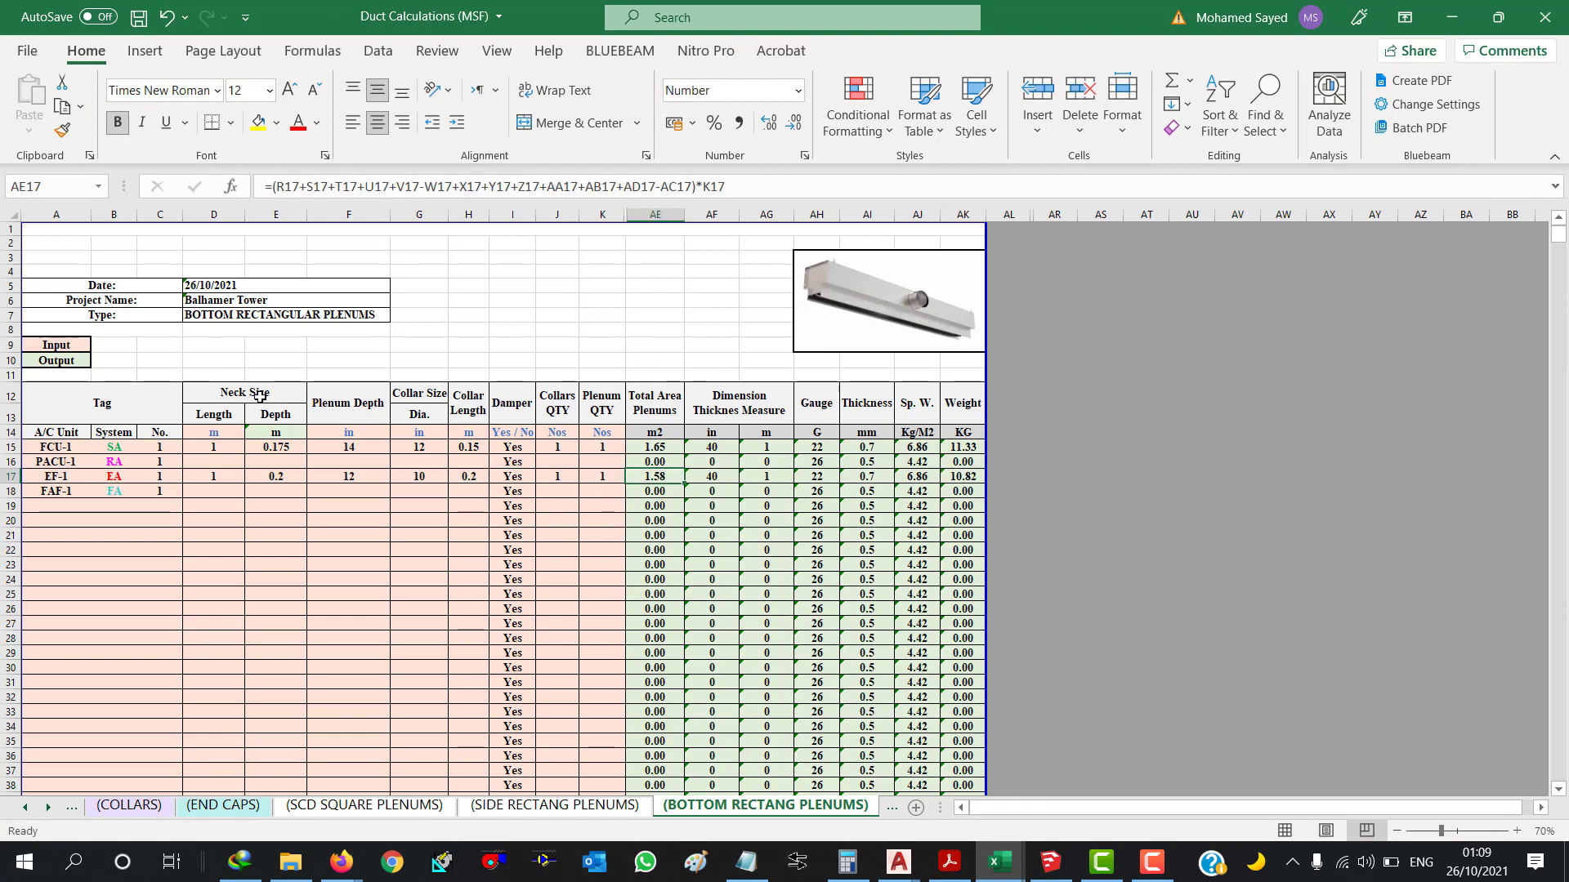
pyautogui.keyDown('ctrl'); pyautogui.scroll(1, 260, 396); pyautogui.keyUp('ctrl')
pyautogui.keyDown('ctrl'); pyautogui.scroll(1, 339, 505); pyautogui.keyUp('ctrl')
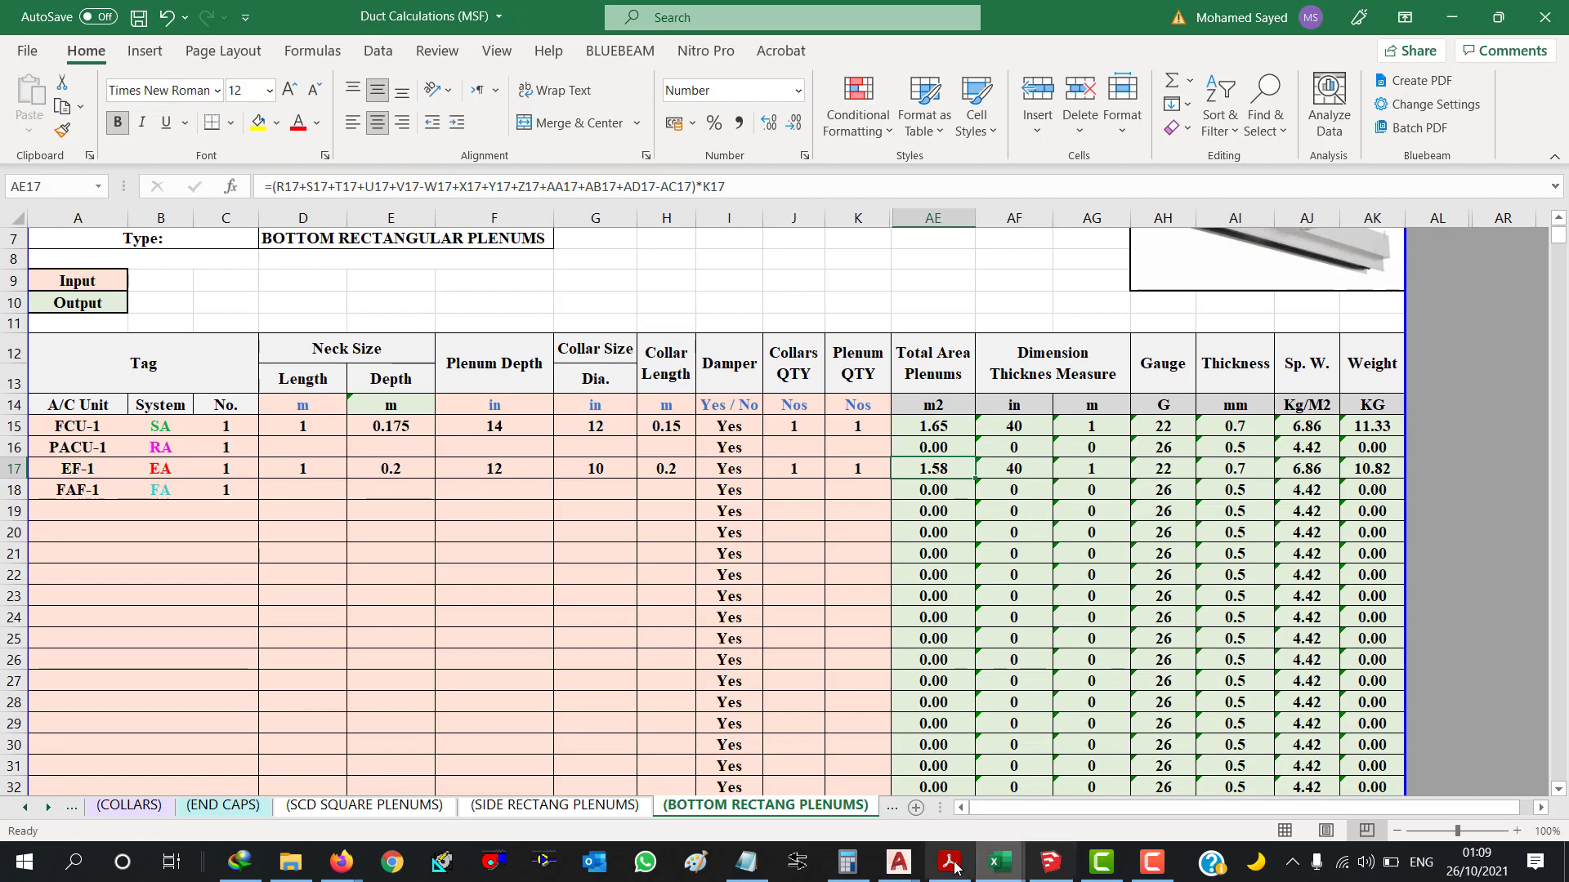
# Clear the selection in the SketchUp plenum model, then bring up the HVAC drawing in AutoCAD
pyautogui.click(1050, 861)
pyautogui.scroll(-3, 858, 554)
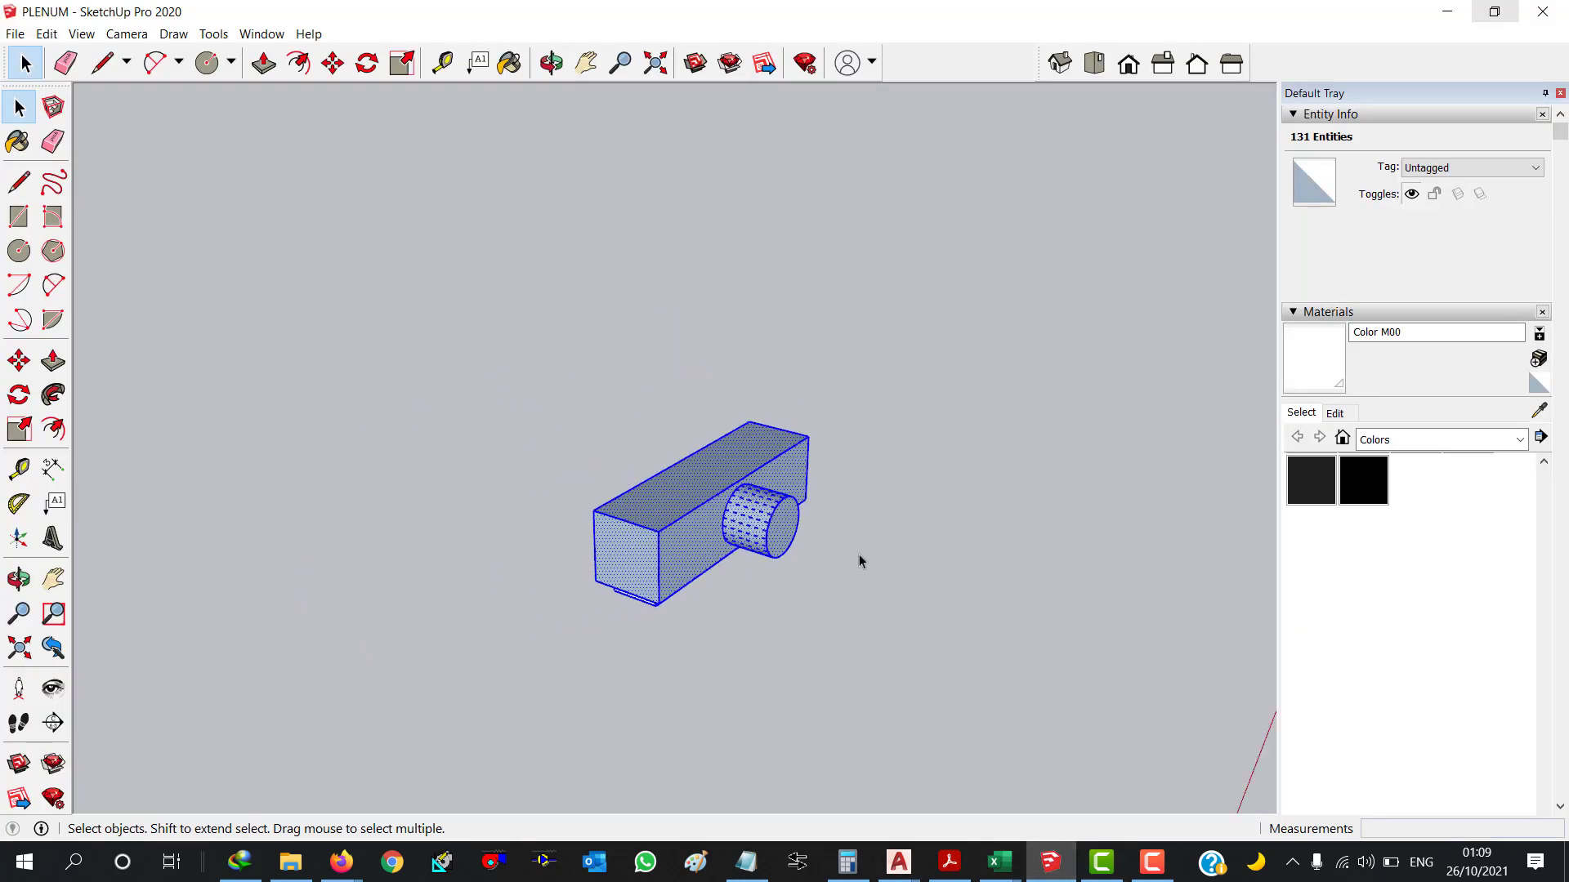
pyautogui.click(860, 556)
pyautogui.click(898, 862)
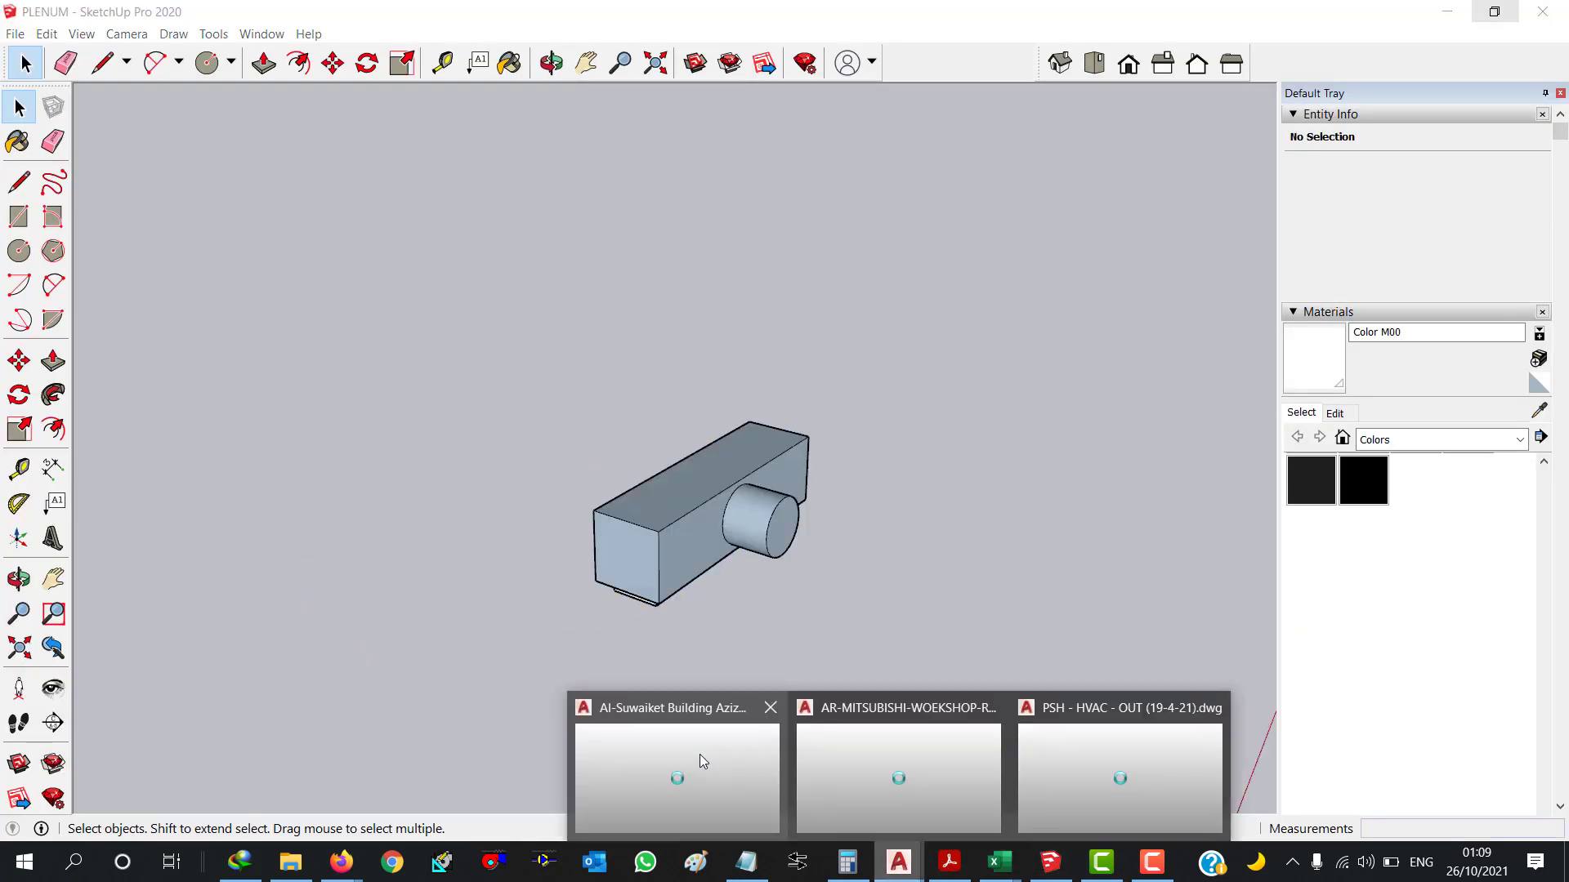
pyautogui.click(700, 753)
# Zoom to the FCU-3 label and inspect its diffuser description text
pyautogui.scroll(-3, 781, 549)
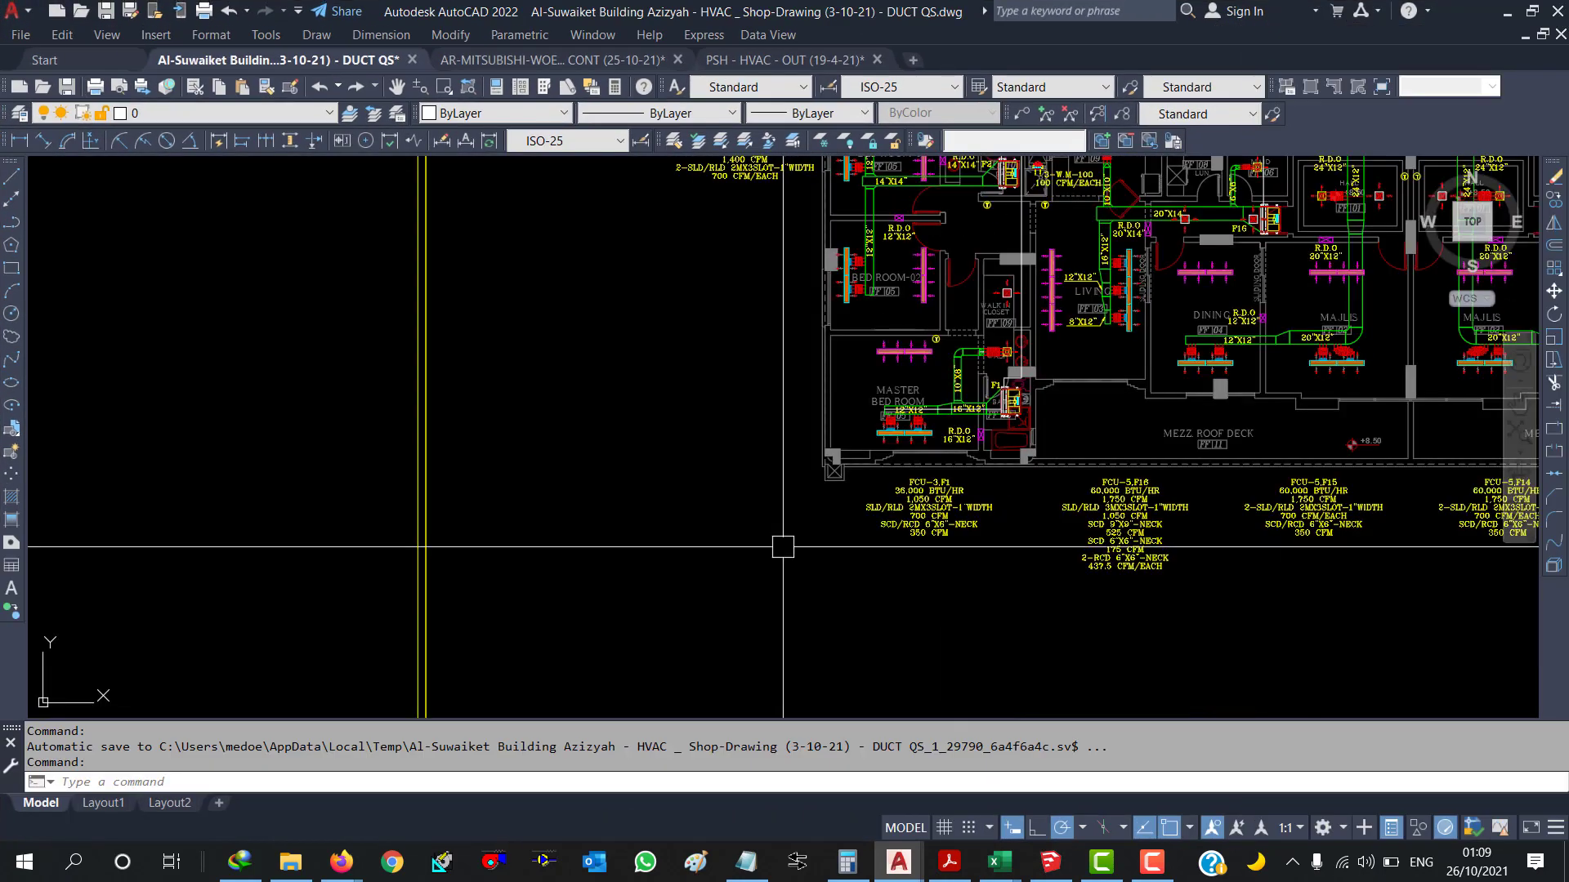
pyautogui.scroll(3, 907, 466)
pyautogui.scroll(1, 685, 494)
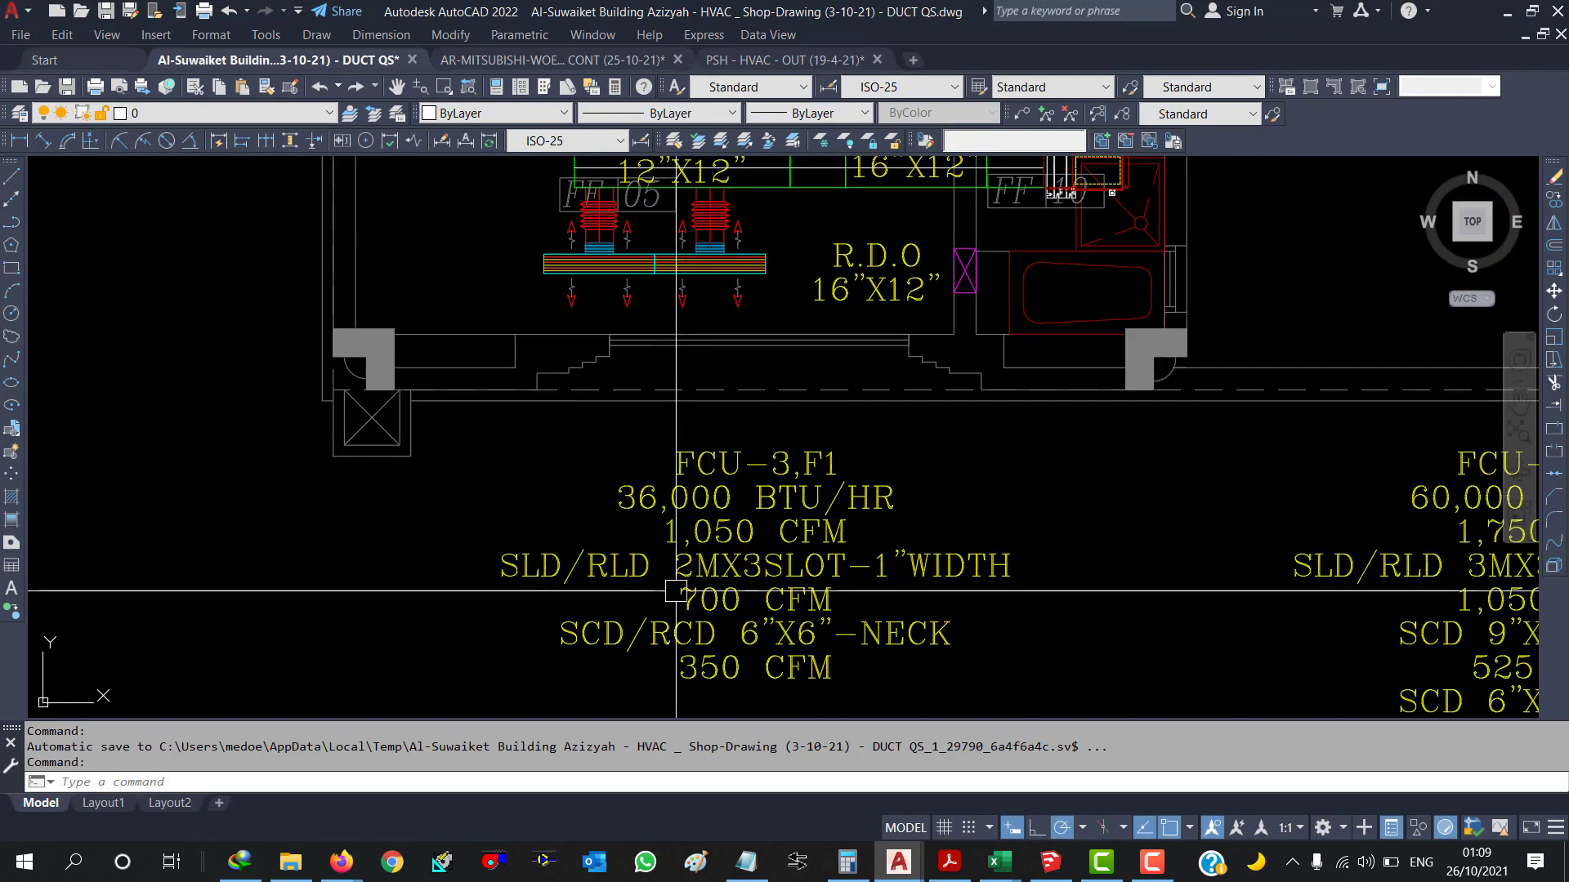
pyautogui.scroll(2, 696, 600)
pyautogui.click(839, 539)
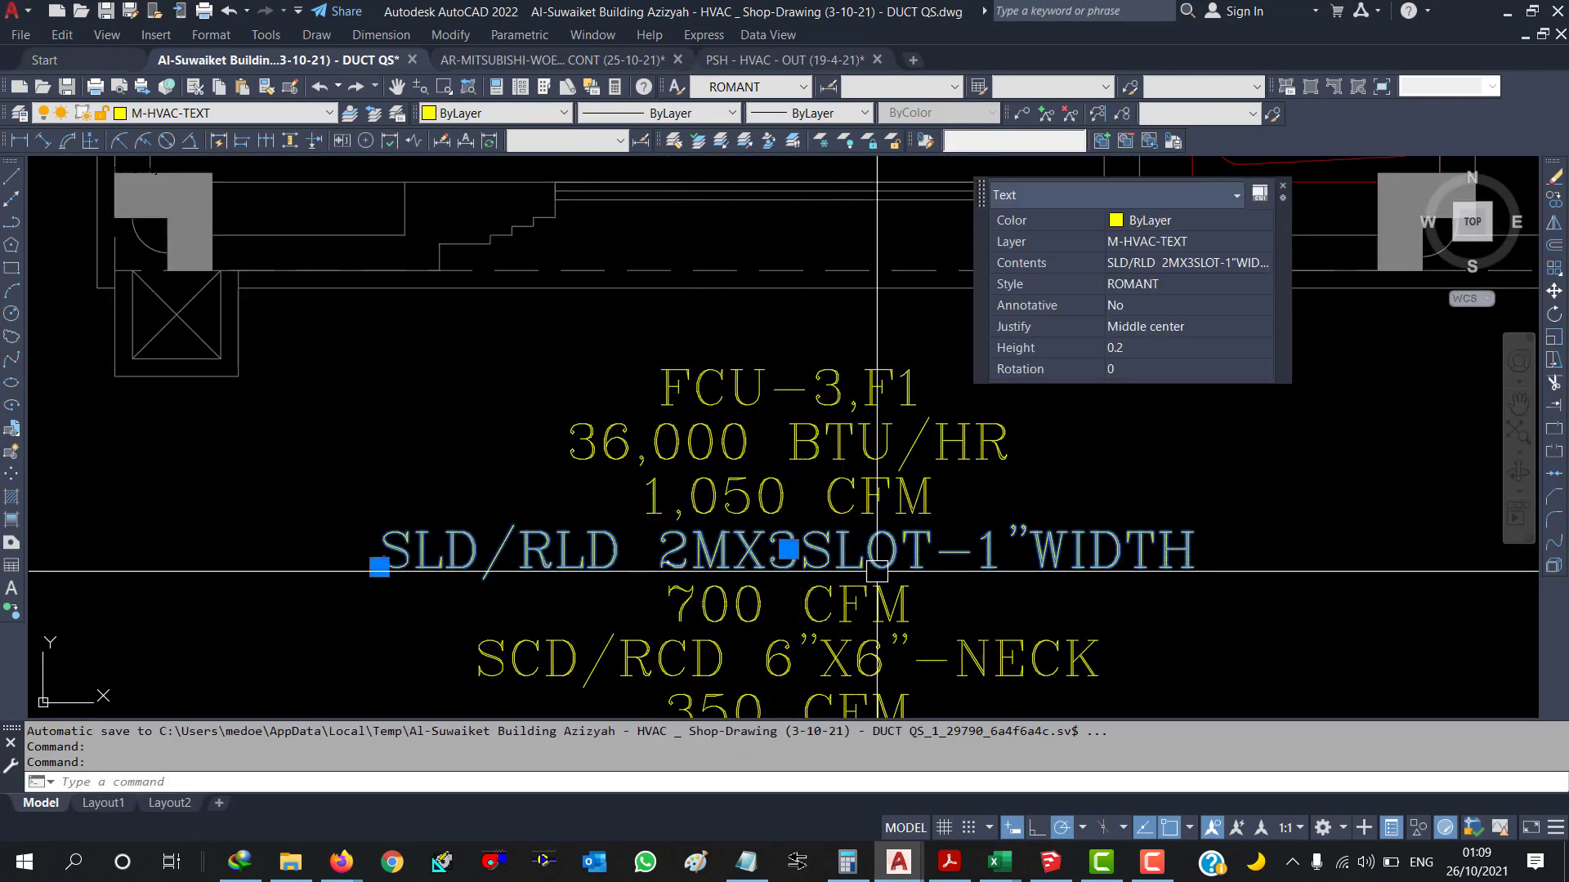
pyautogui.press('Escape')
# Measure the Master Bed Room diffuser with DIMLINEAR (about 0.25), cancel, and return to SketchUp
pyautogui.scroll(-1, 988, 596)
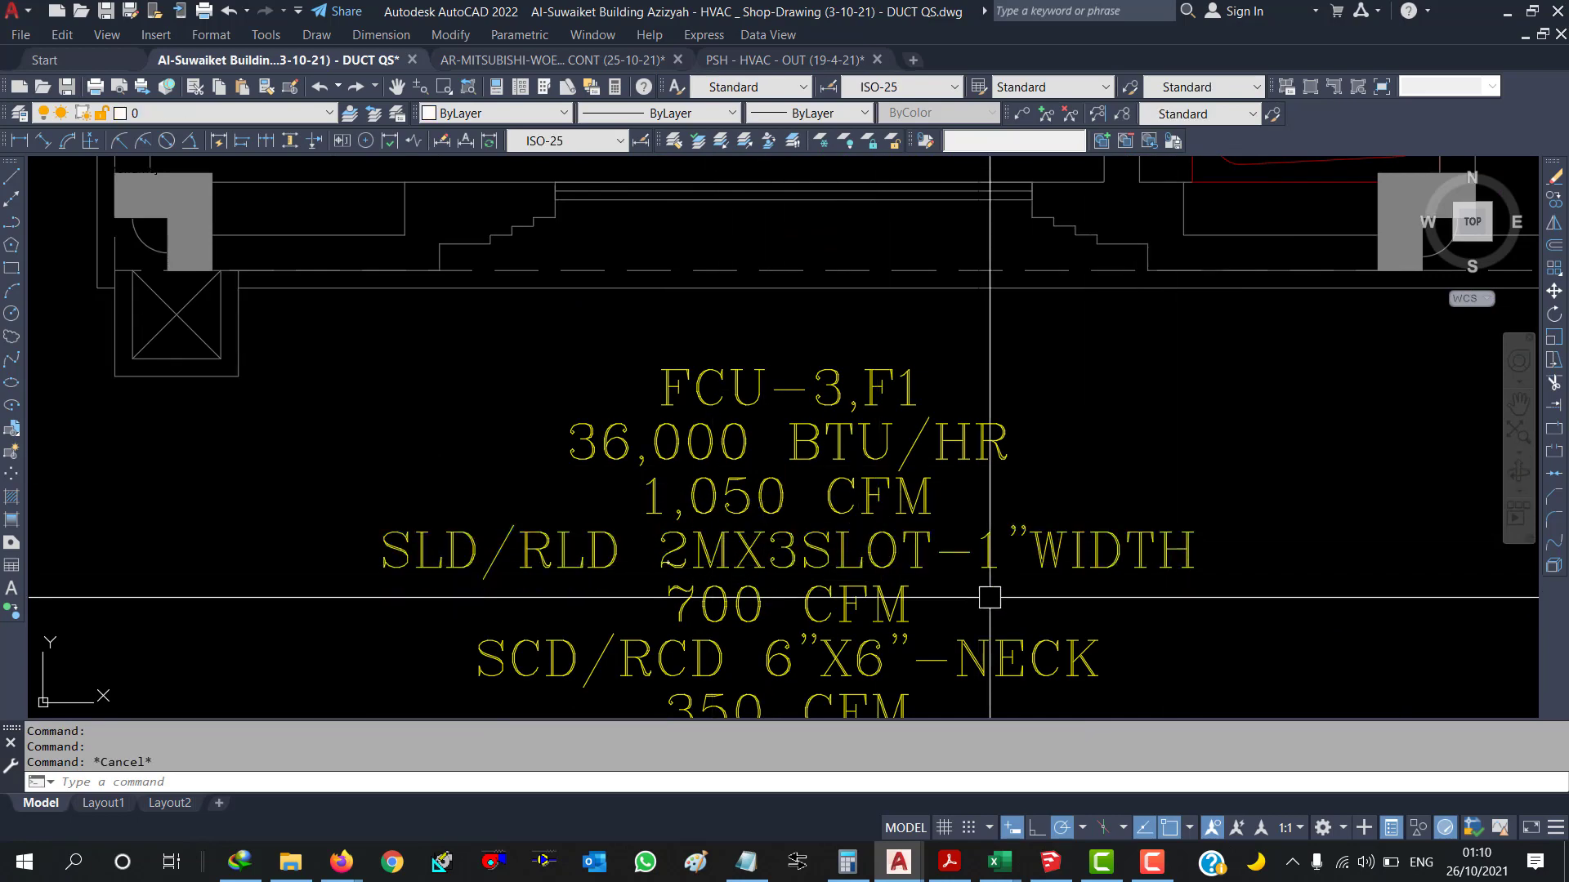
pyautogui.scroll(-2, 899, 531)
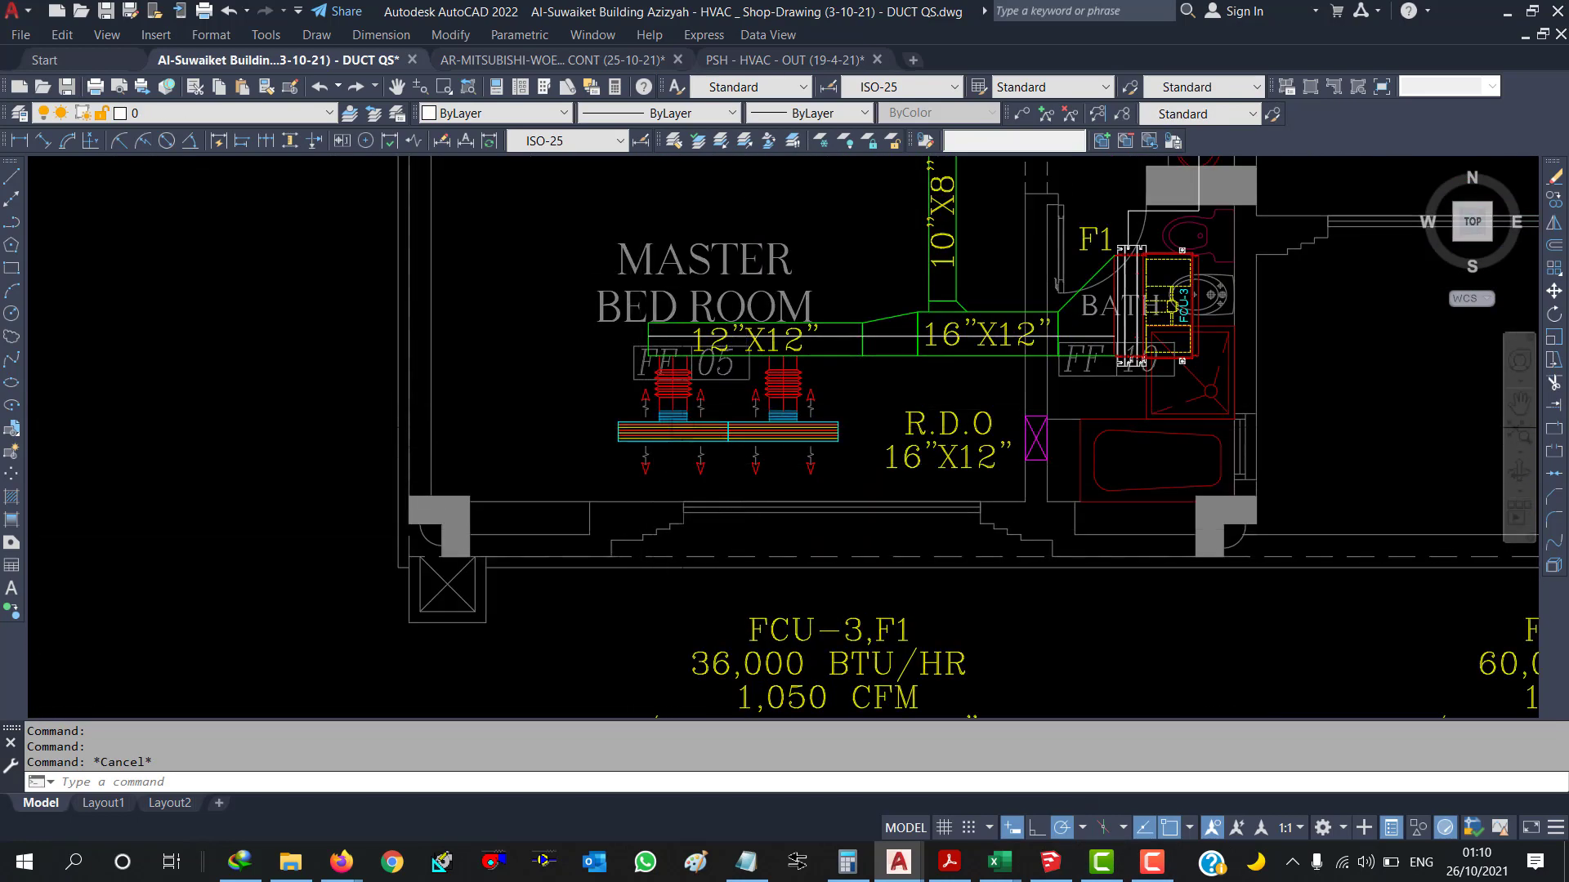
pyautogui.scroll(-2, 654, 450)
pyautogui.scroll(2, 740, 407)
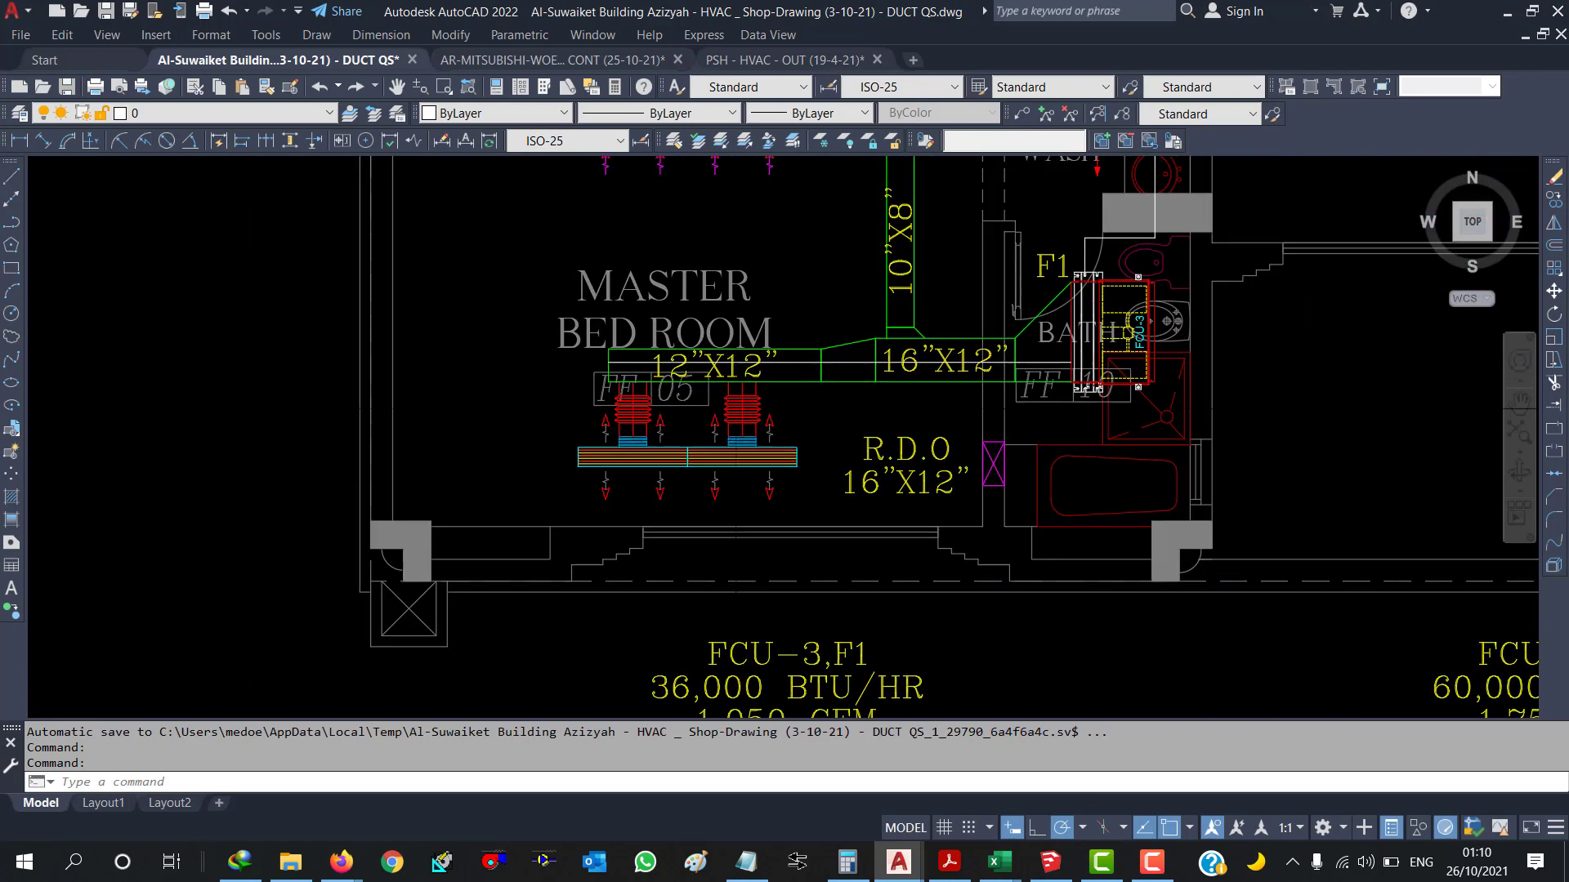
pyautogui.scroll(2, 740, 407)
pyautogui.click(19, 142)
pyautogui.scroll(2, 836, 385)
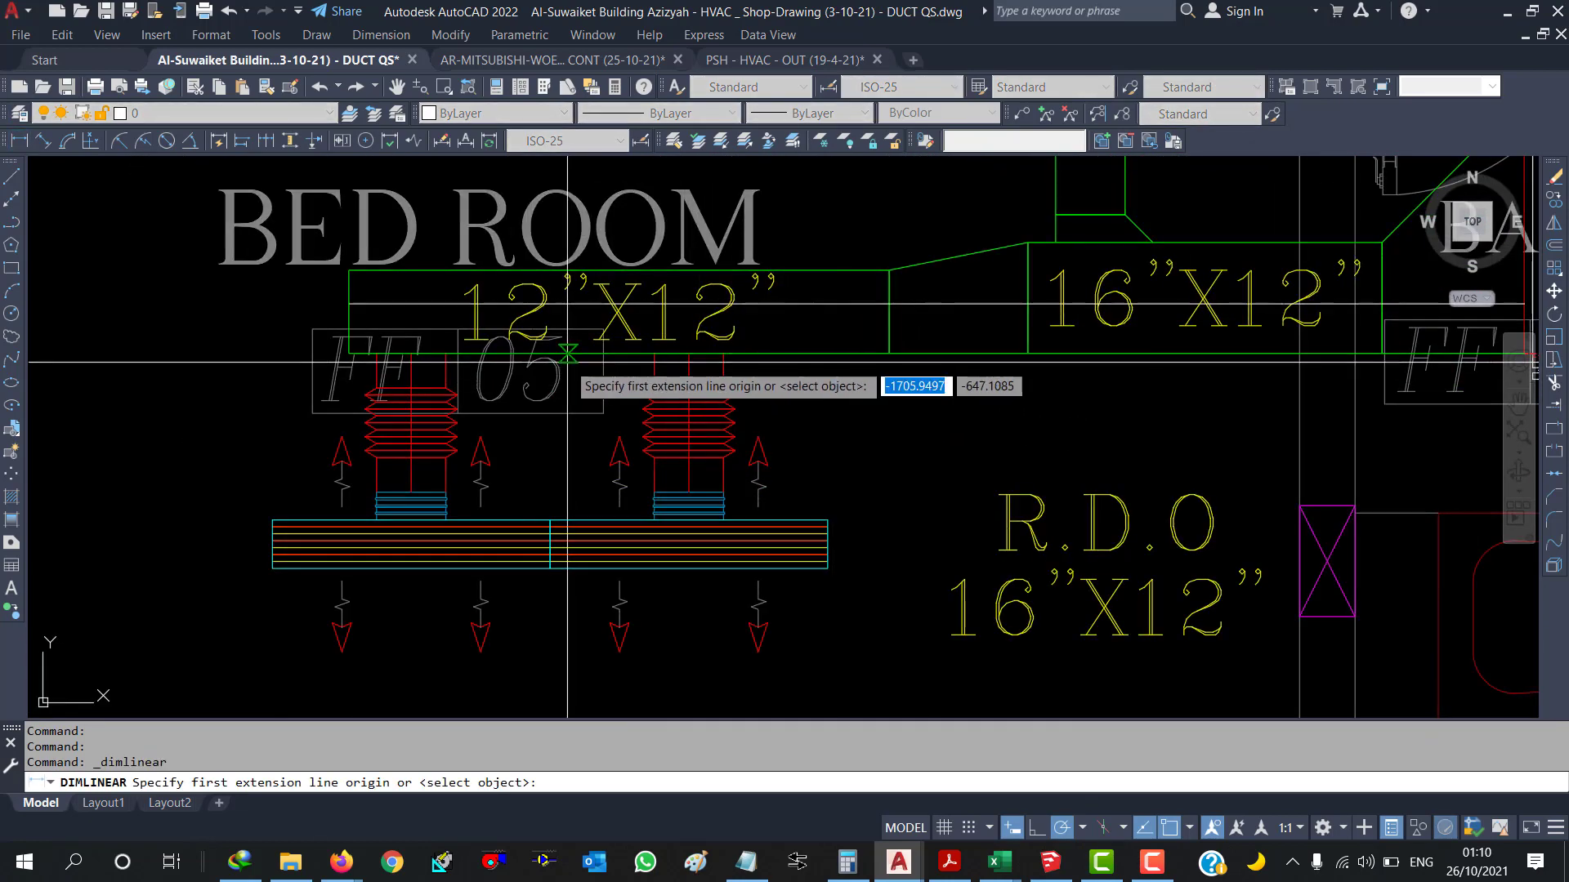
pyautogui.click(654, 370)
pyautogui.scroll(-3, 717, 374)
pyautogui.click(169, 413)
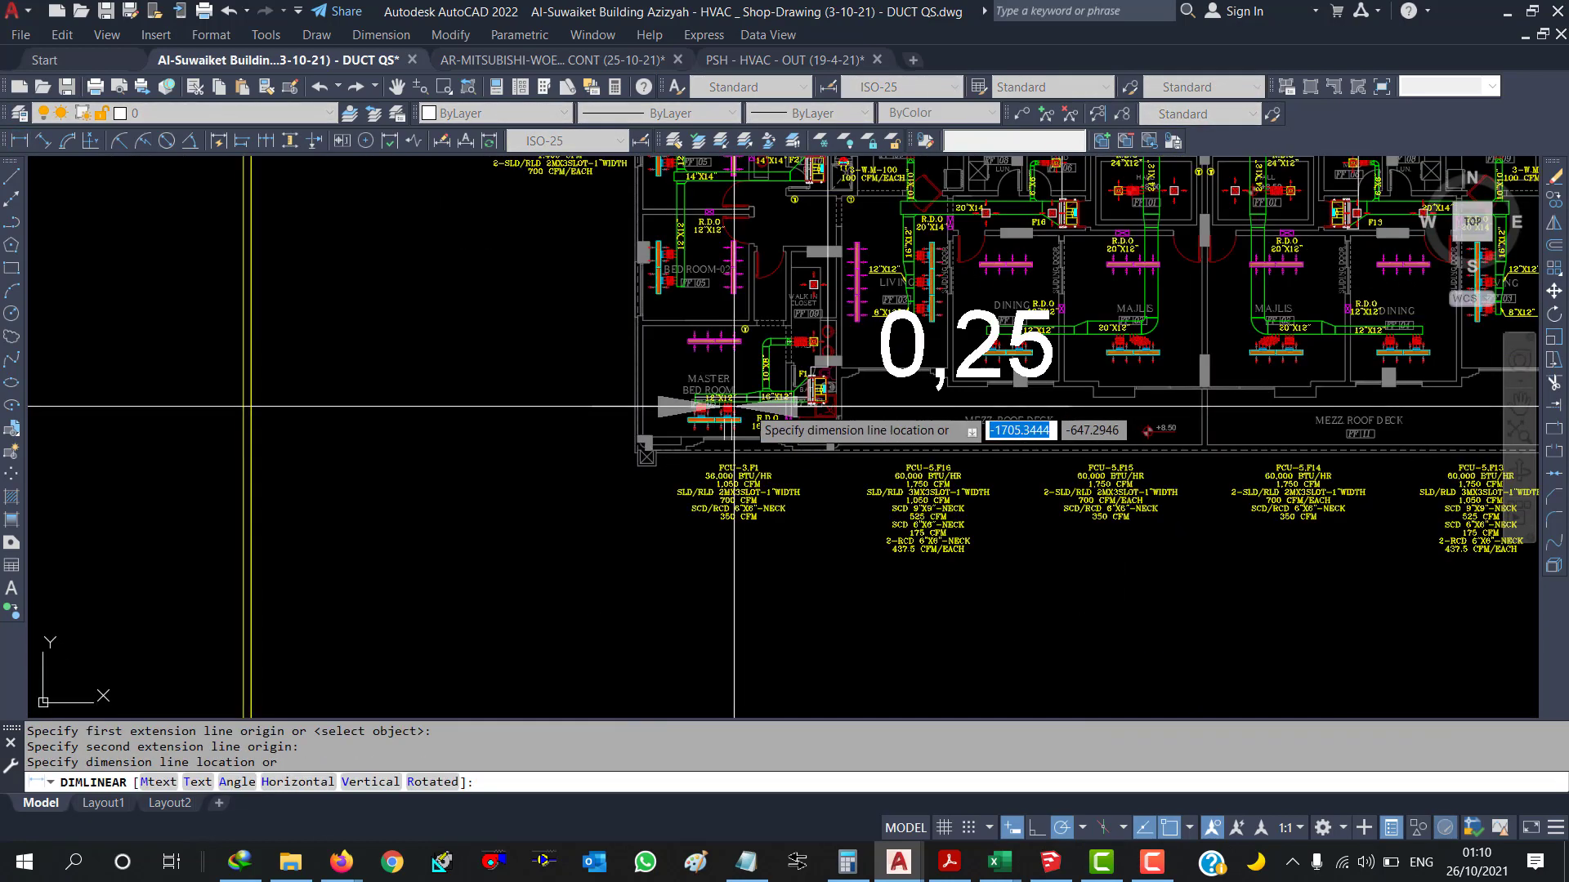
pyautogui.scroll(3, 755, 416)
pyautogui.press('Escape')
pyautogui.scroll(2, 755, 416)
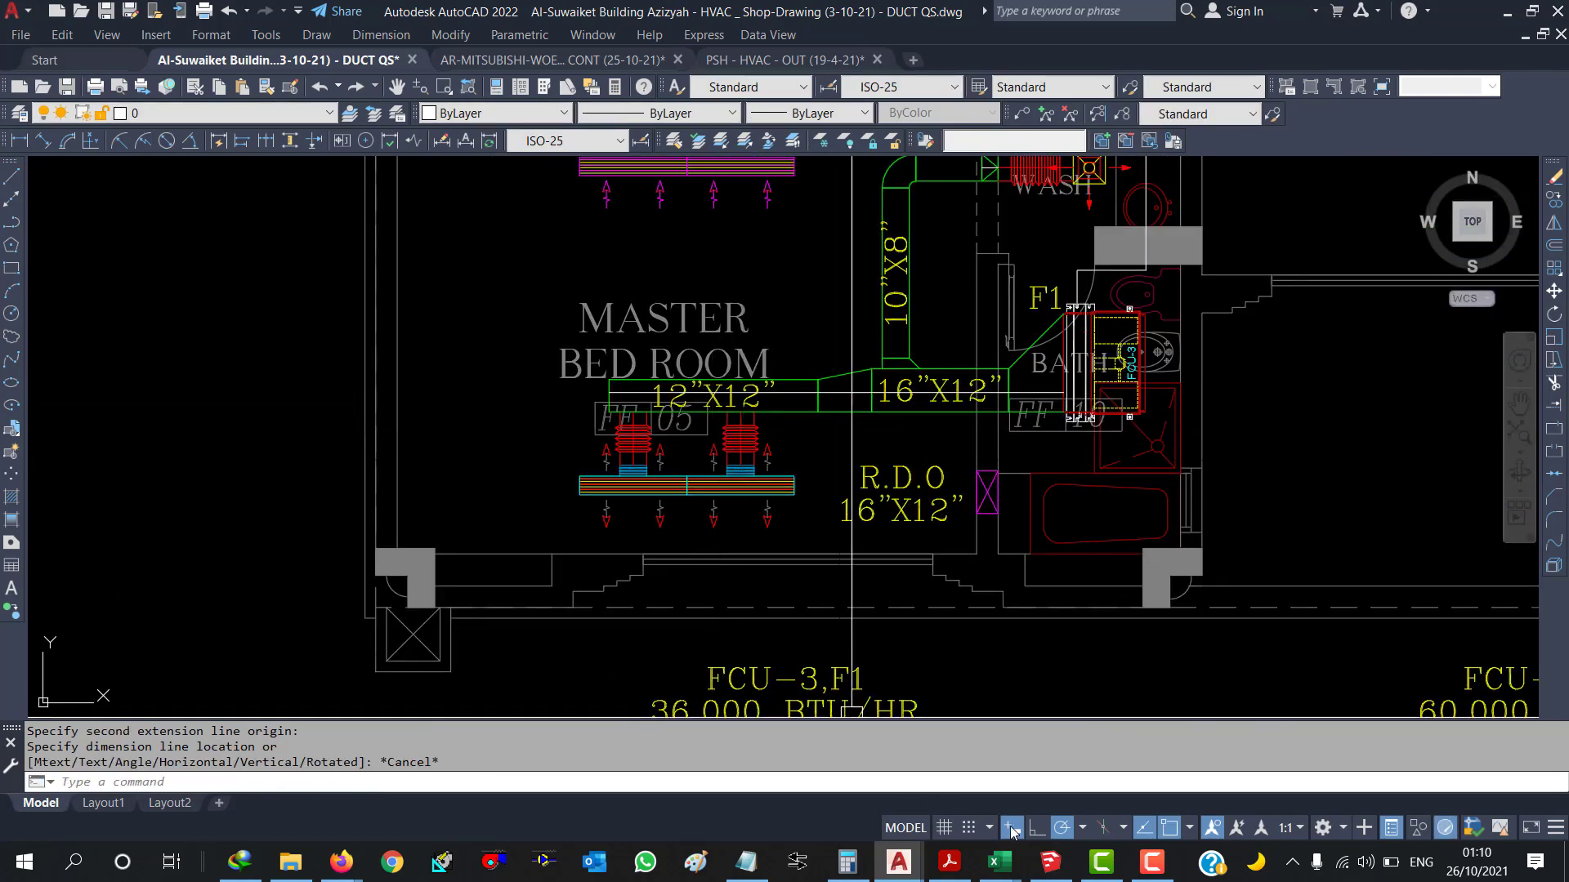
pyautogui.click(1050, 866)
# Delete the old plenum and draw a 2 x 0.175 m rectangle face with Line
pyautogui.scroll(-2, 684, 441)
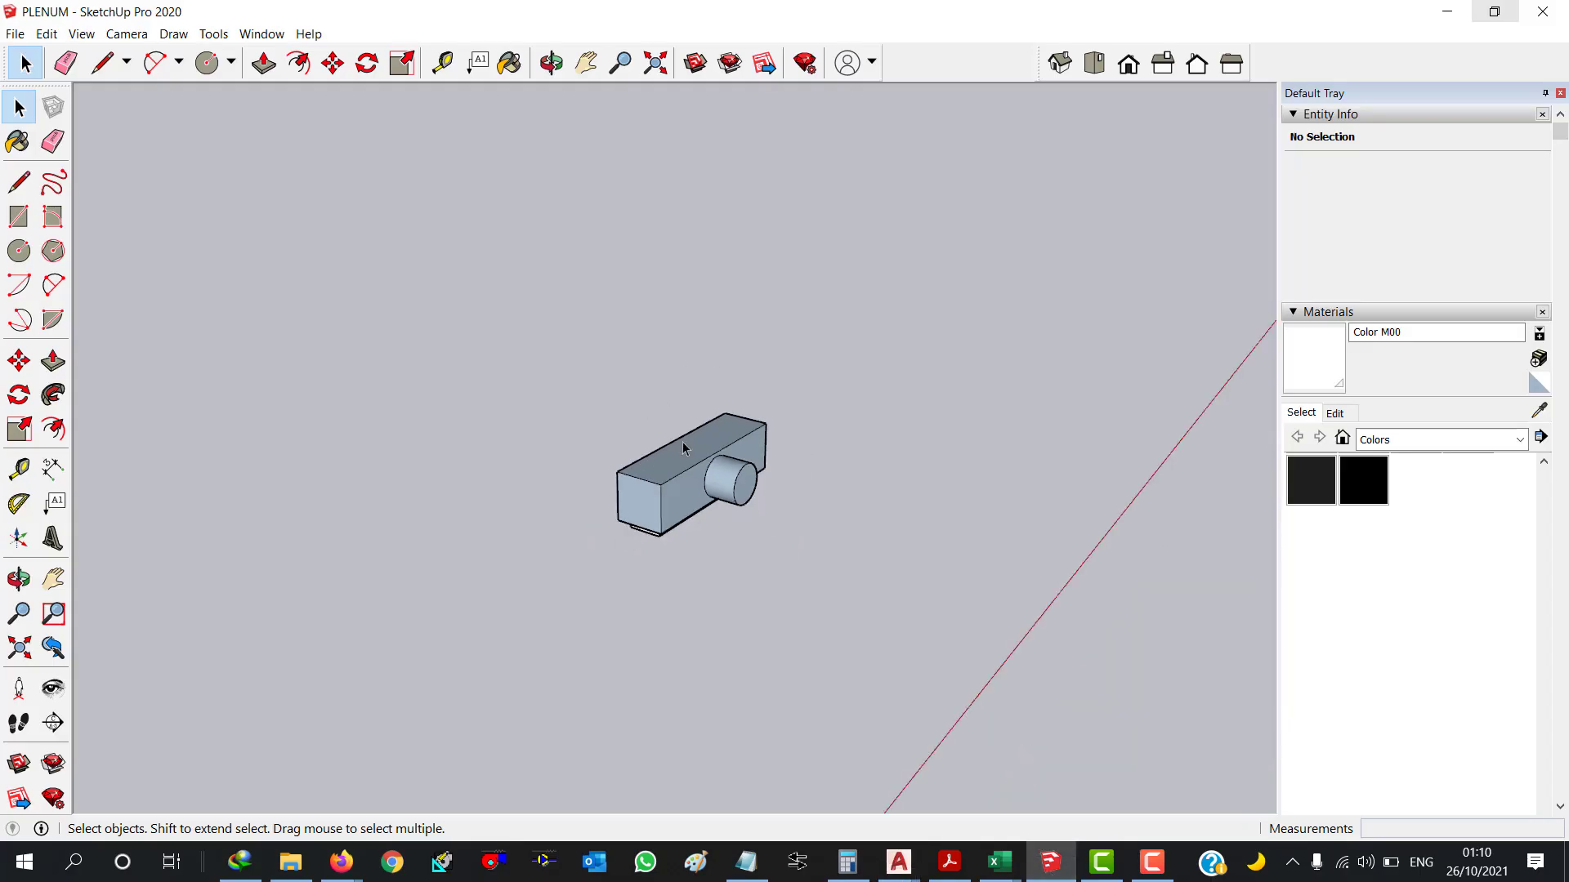
pyautogui.click(653, 490)
pyautogui.press('Delete')
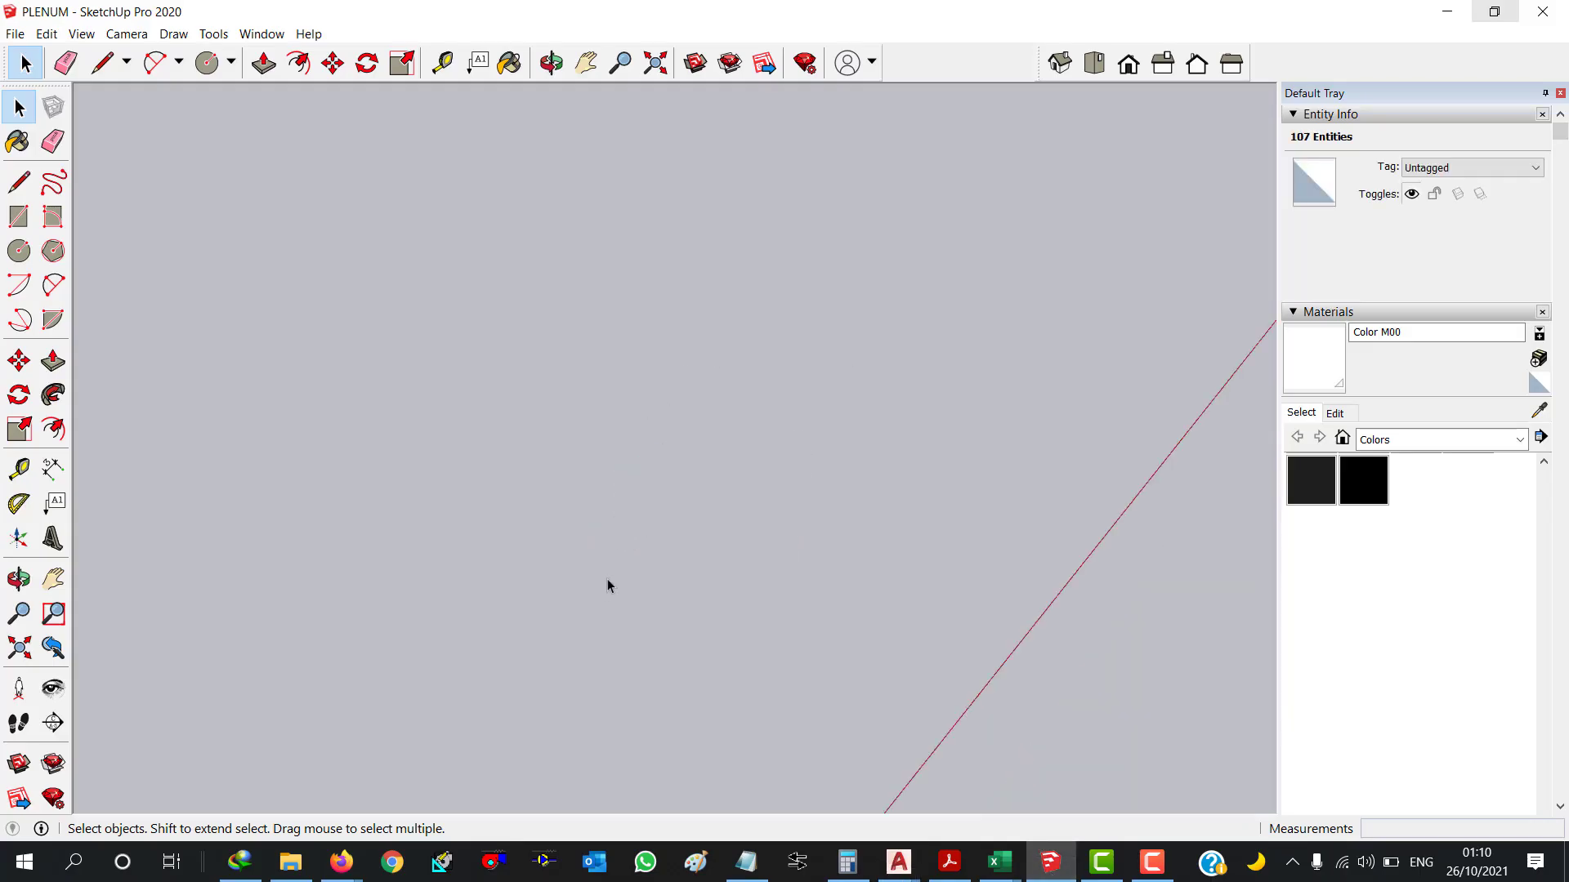
pyautogui.press('l')
pyautogui.write('2')
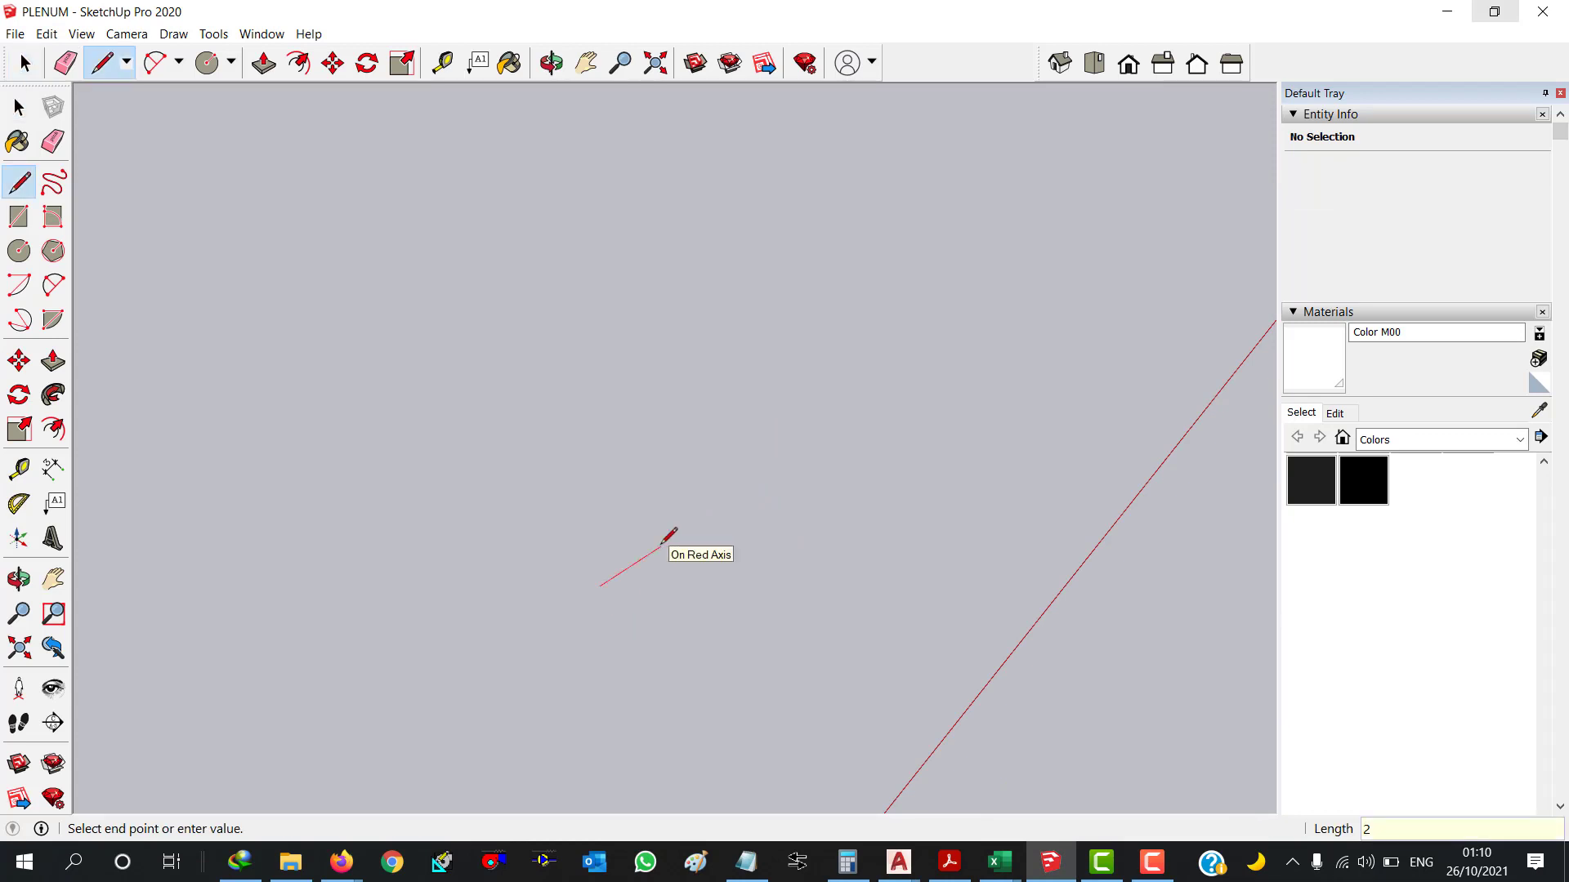
pyautogui.press('Return')
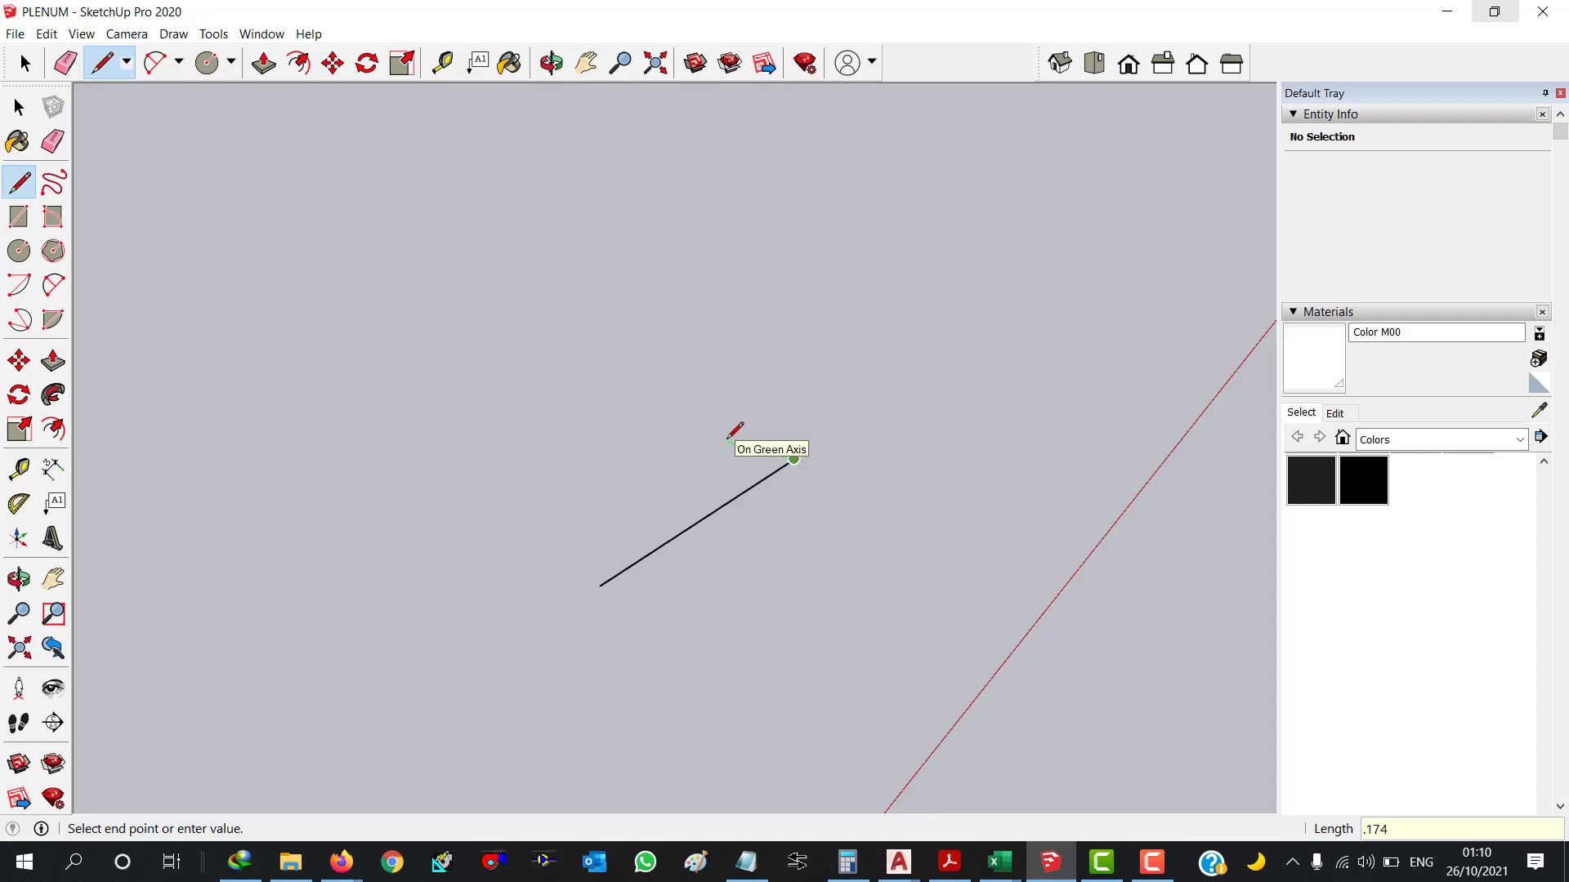
pyautogui.press('Return')
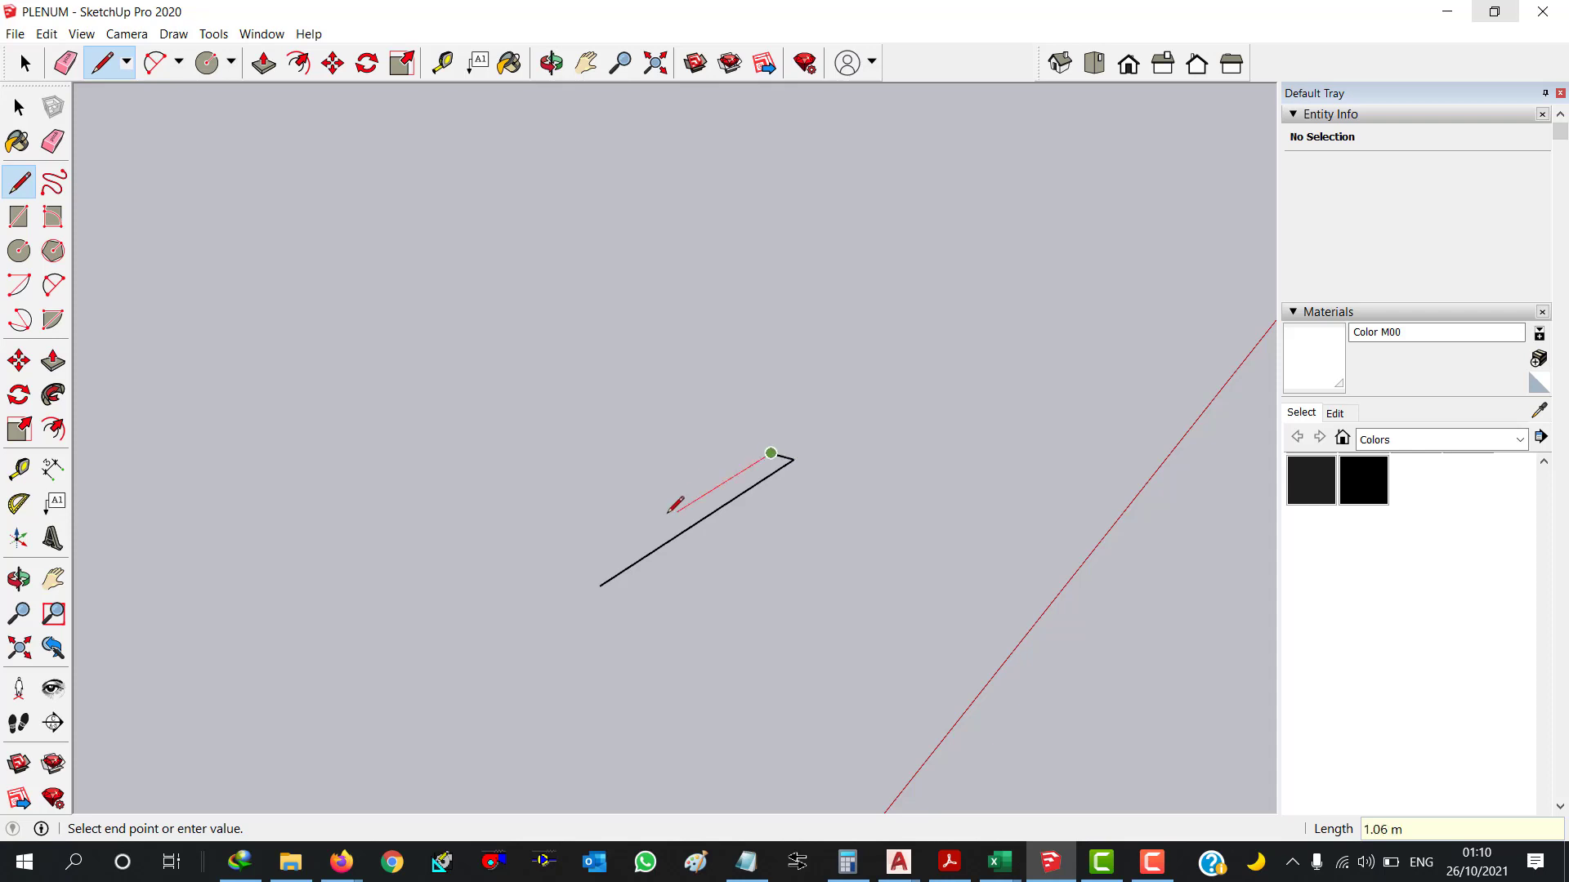
pyautogui.press('Return')
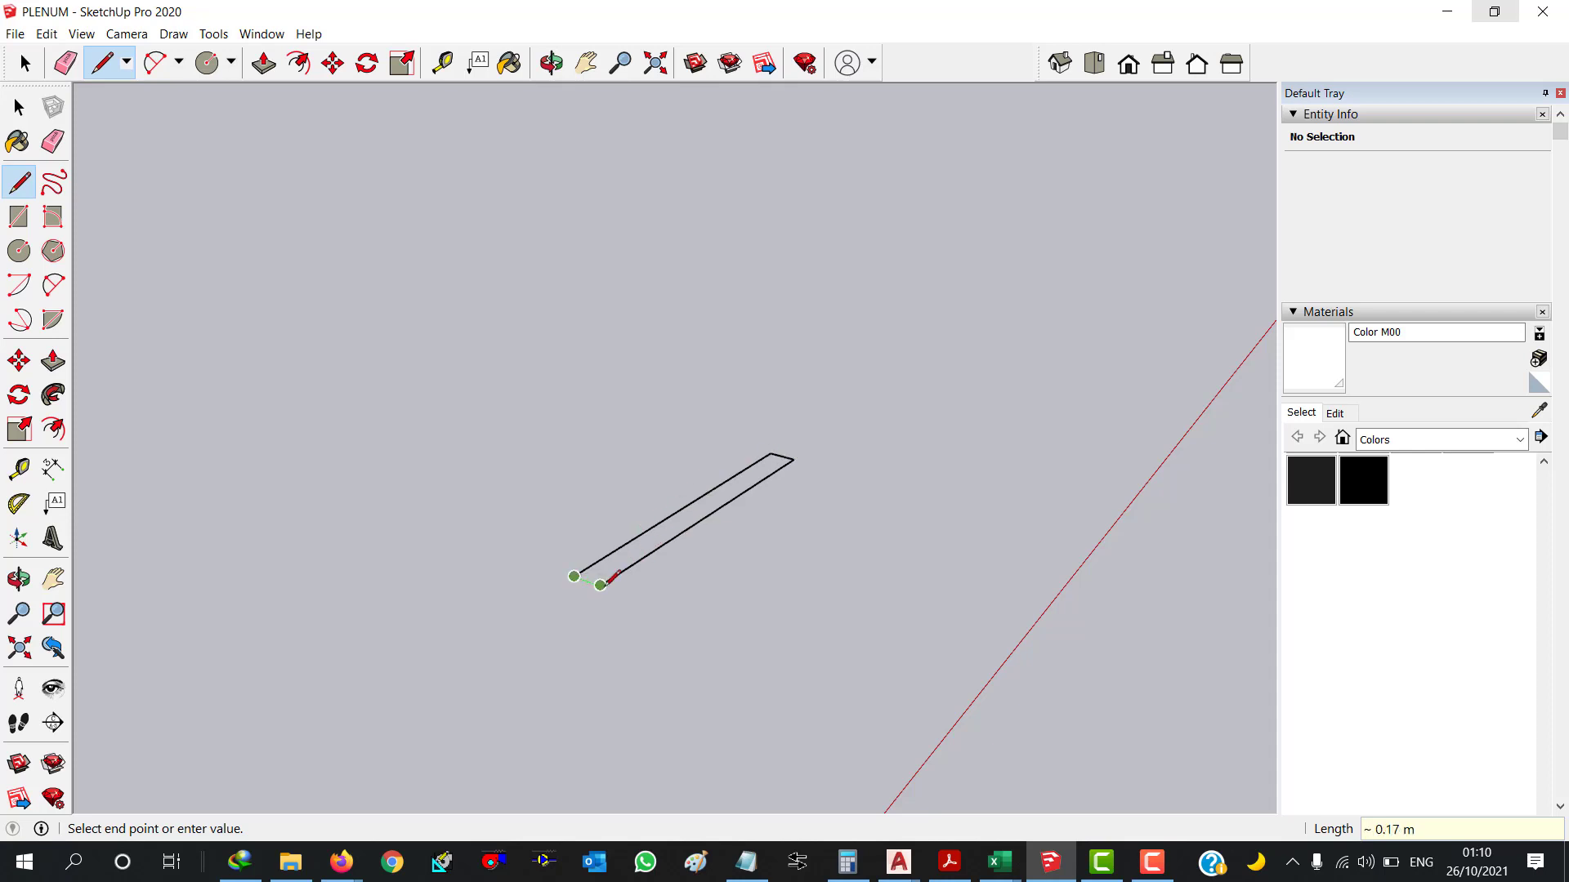
pyautogui.click(604, 584)
# Push/Pull the rectangle 0.05 m, offset a 0.05 m flange, and delete the inner face
pyautogui.press('p')
pyautogui.click(603, 576)
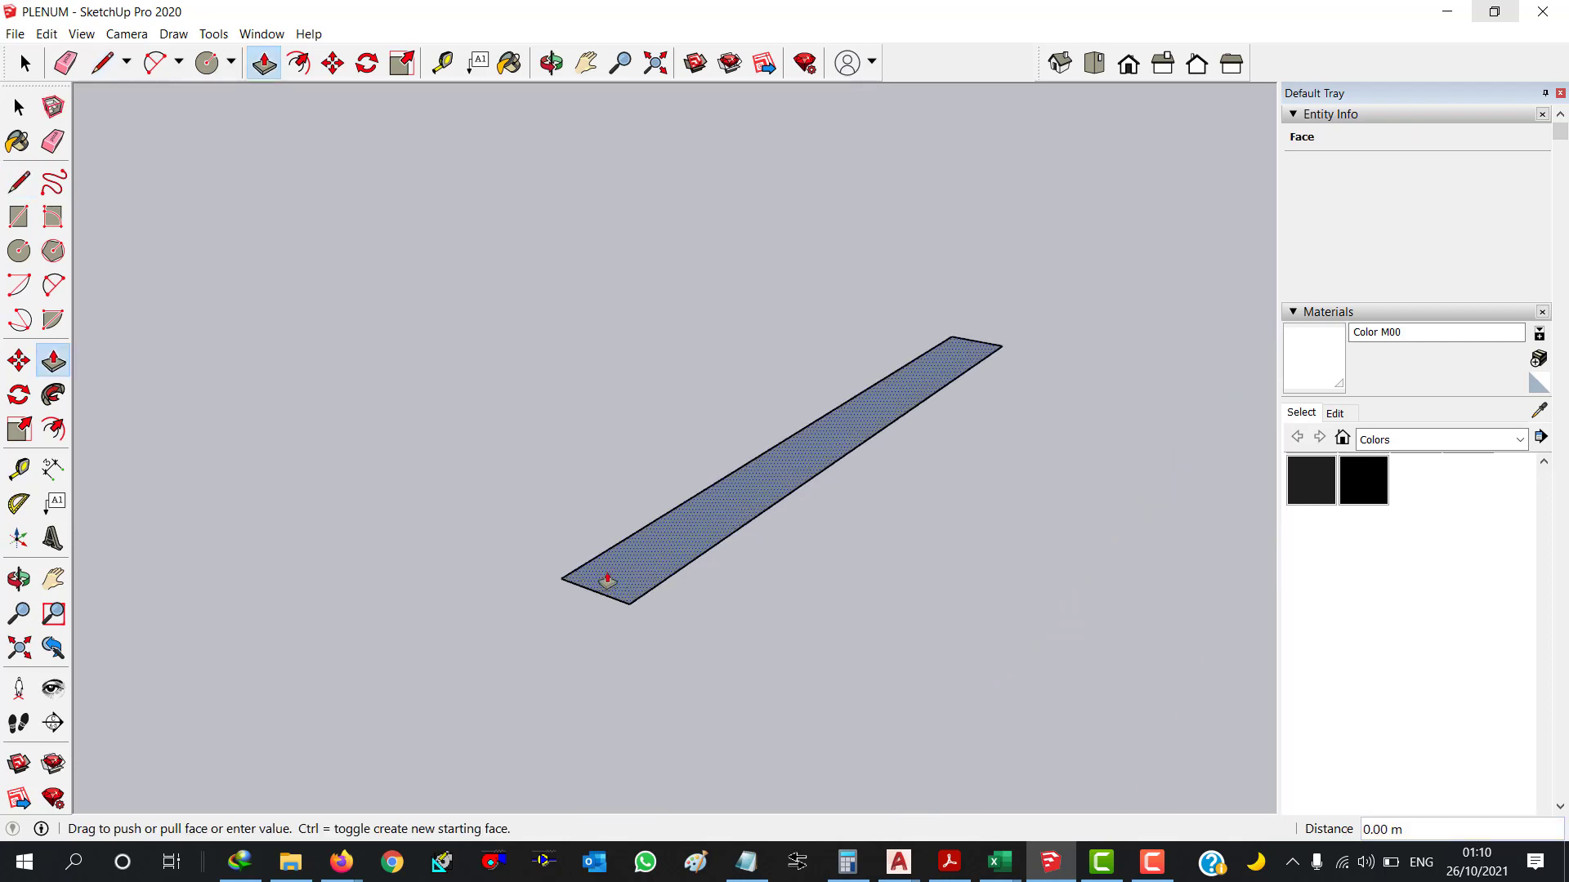
pyautogui.press('Return')
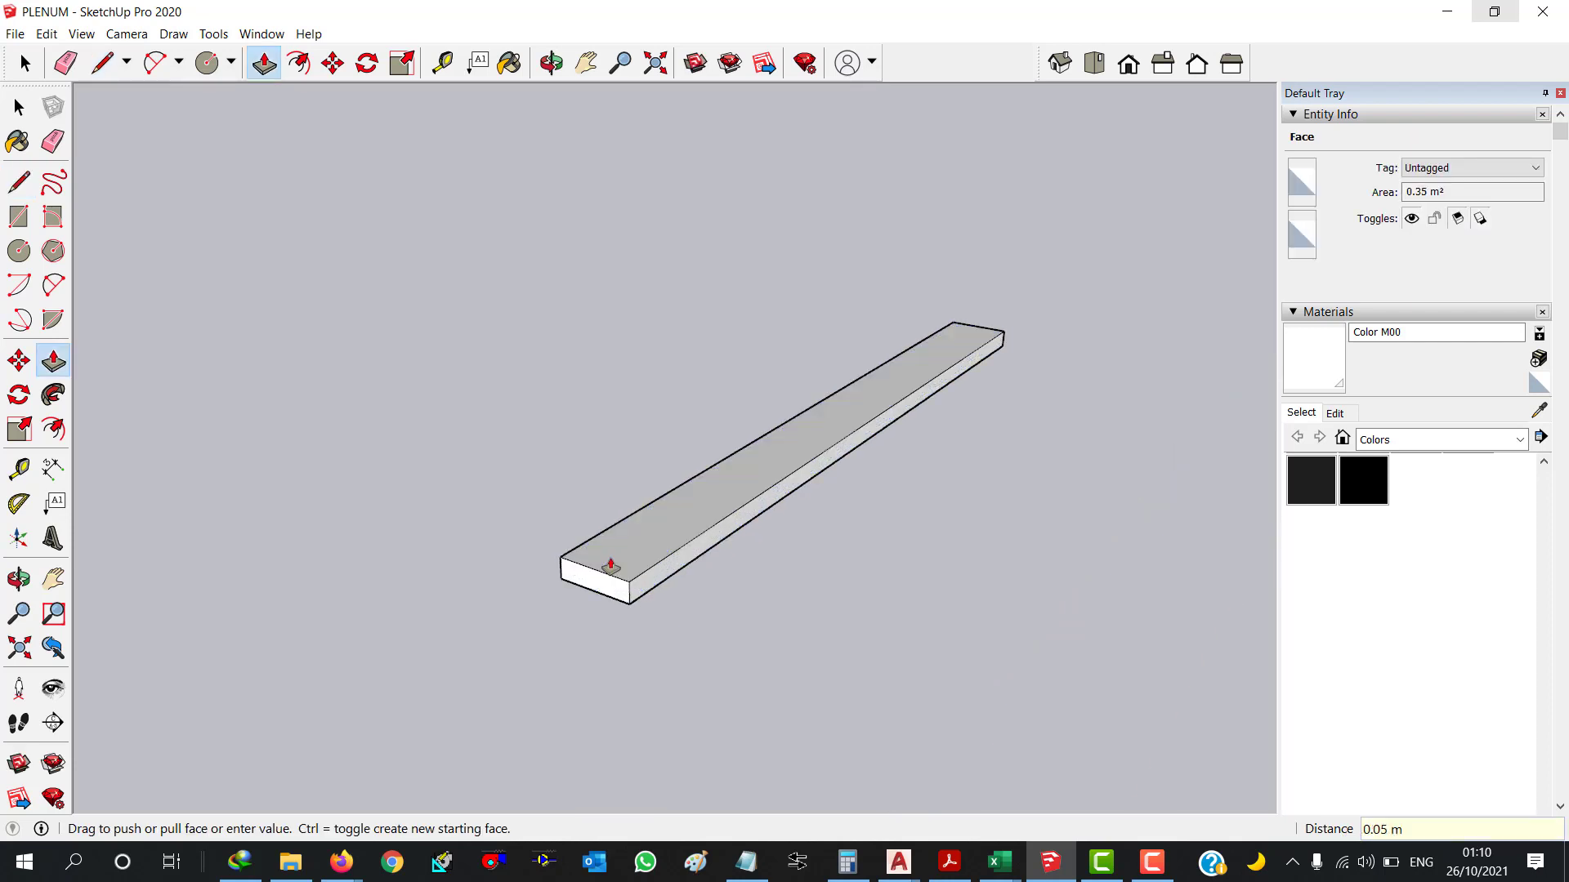
pyautogui.press('f')
pyautogui.click(625, 558)
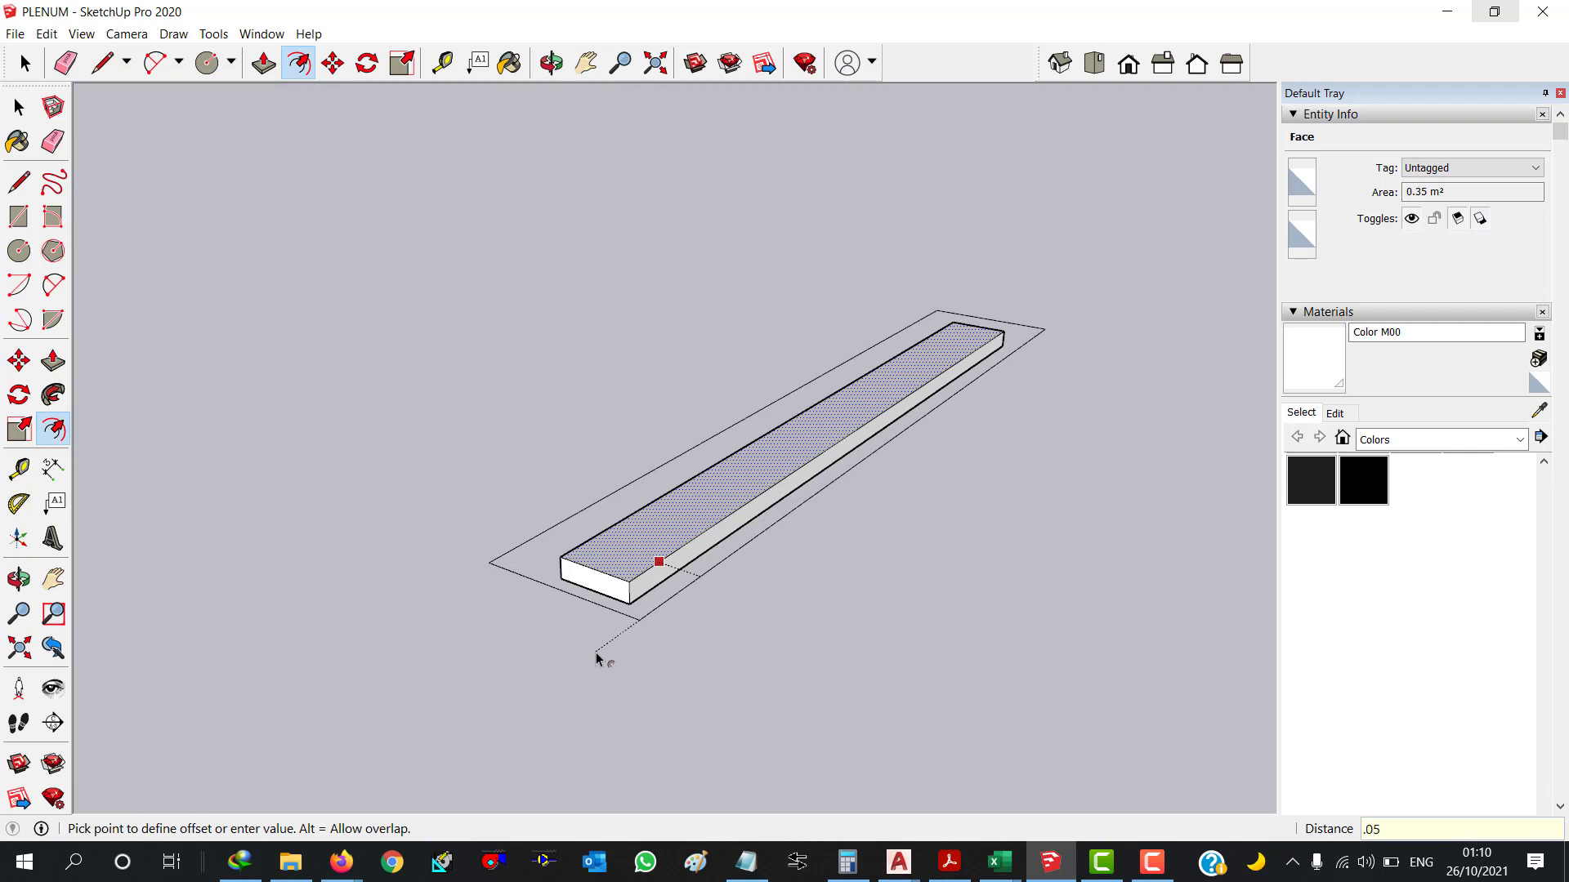
pyautogui.press('Return')
pyautogui.press('space')
pyautogui.press('Delete')
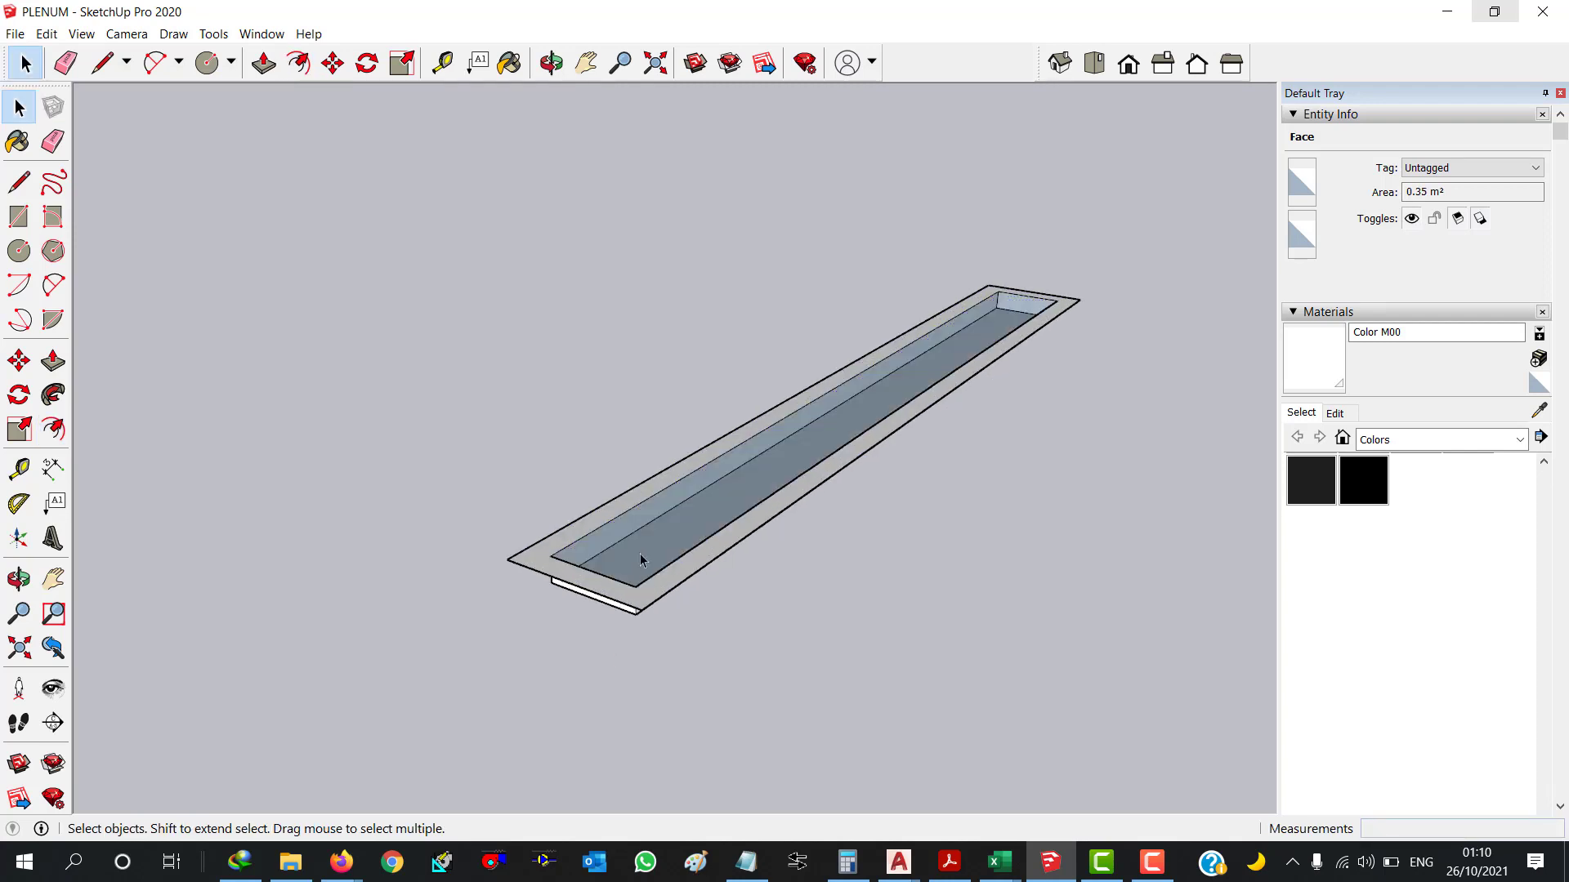
# Start a vertical line at the tray corner, then switch to the AutoCAD drawing
pyautogui.press('p')
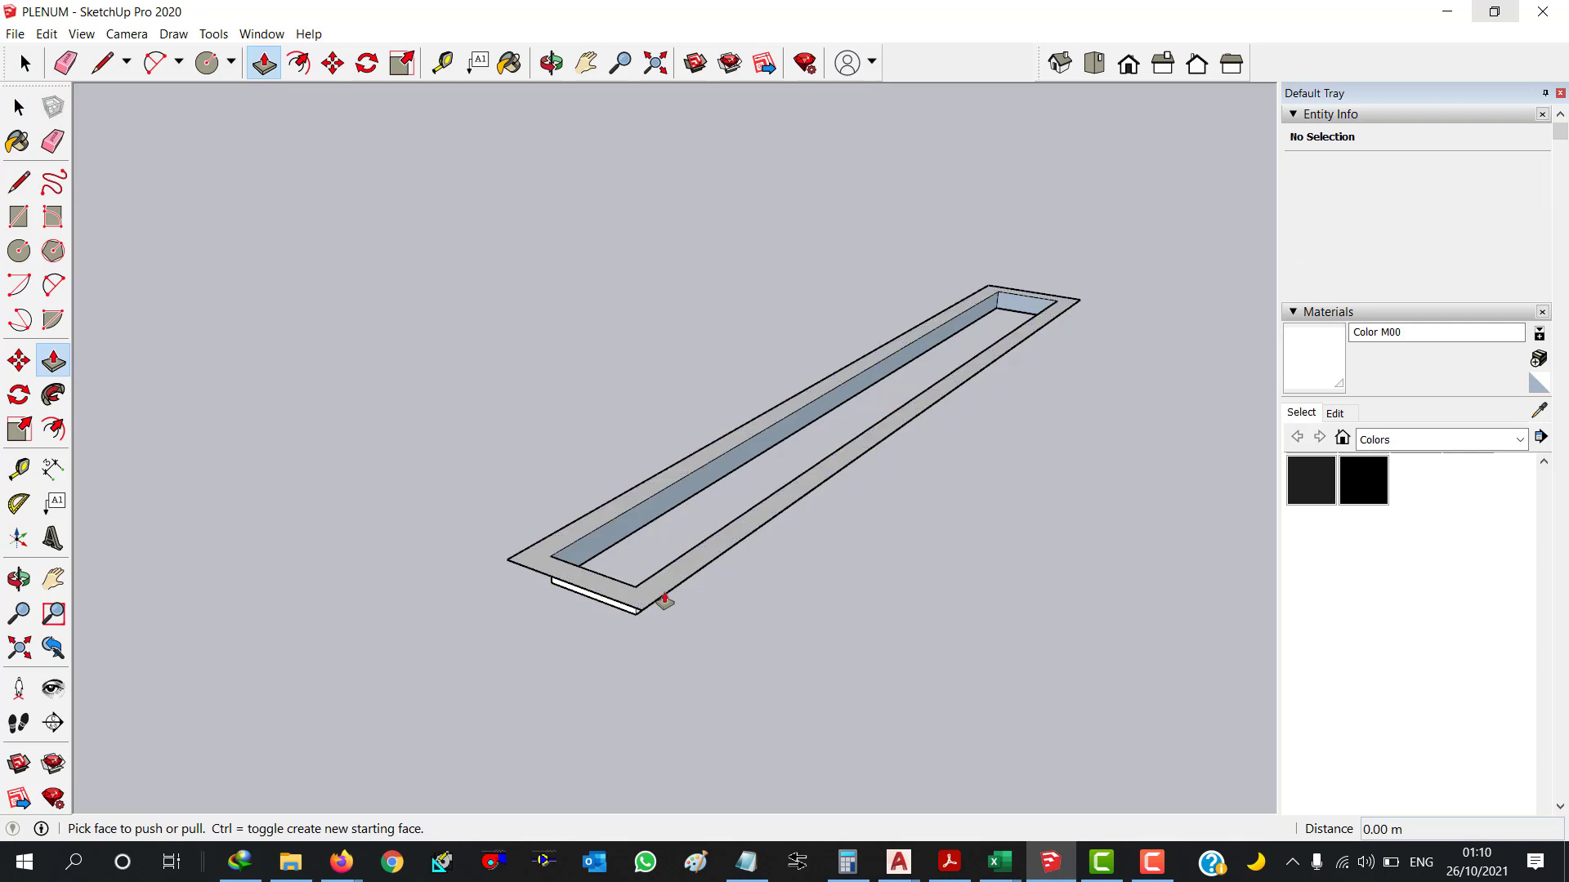
pyautogui.press('l')
pyautogui.click(642, 609)
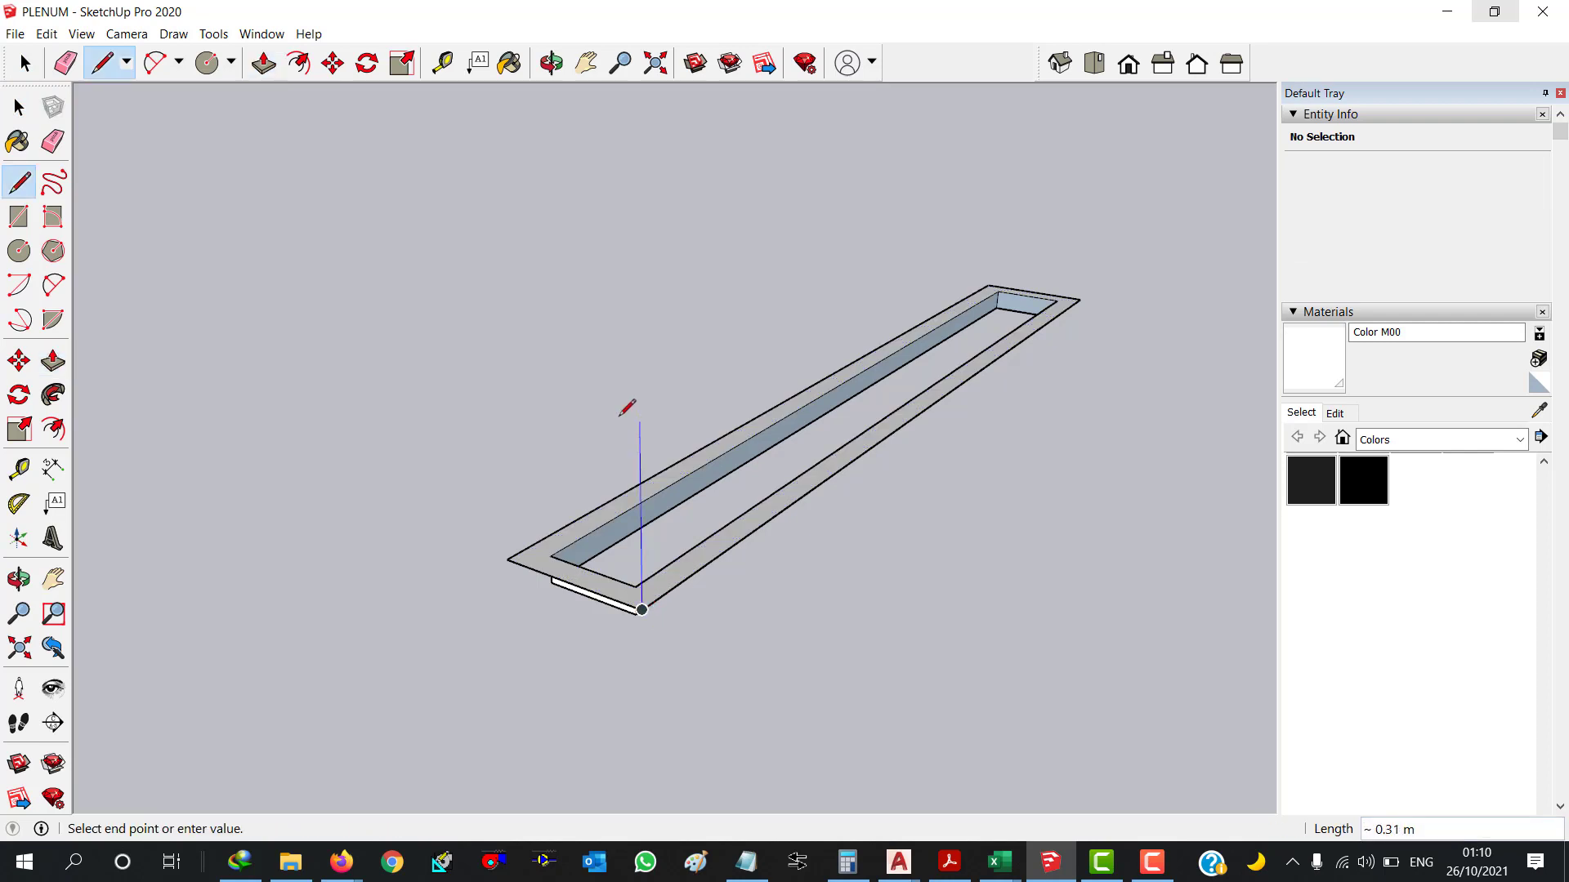
pyautogui.click(1051, 862)
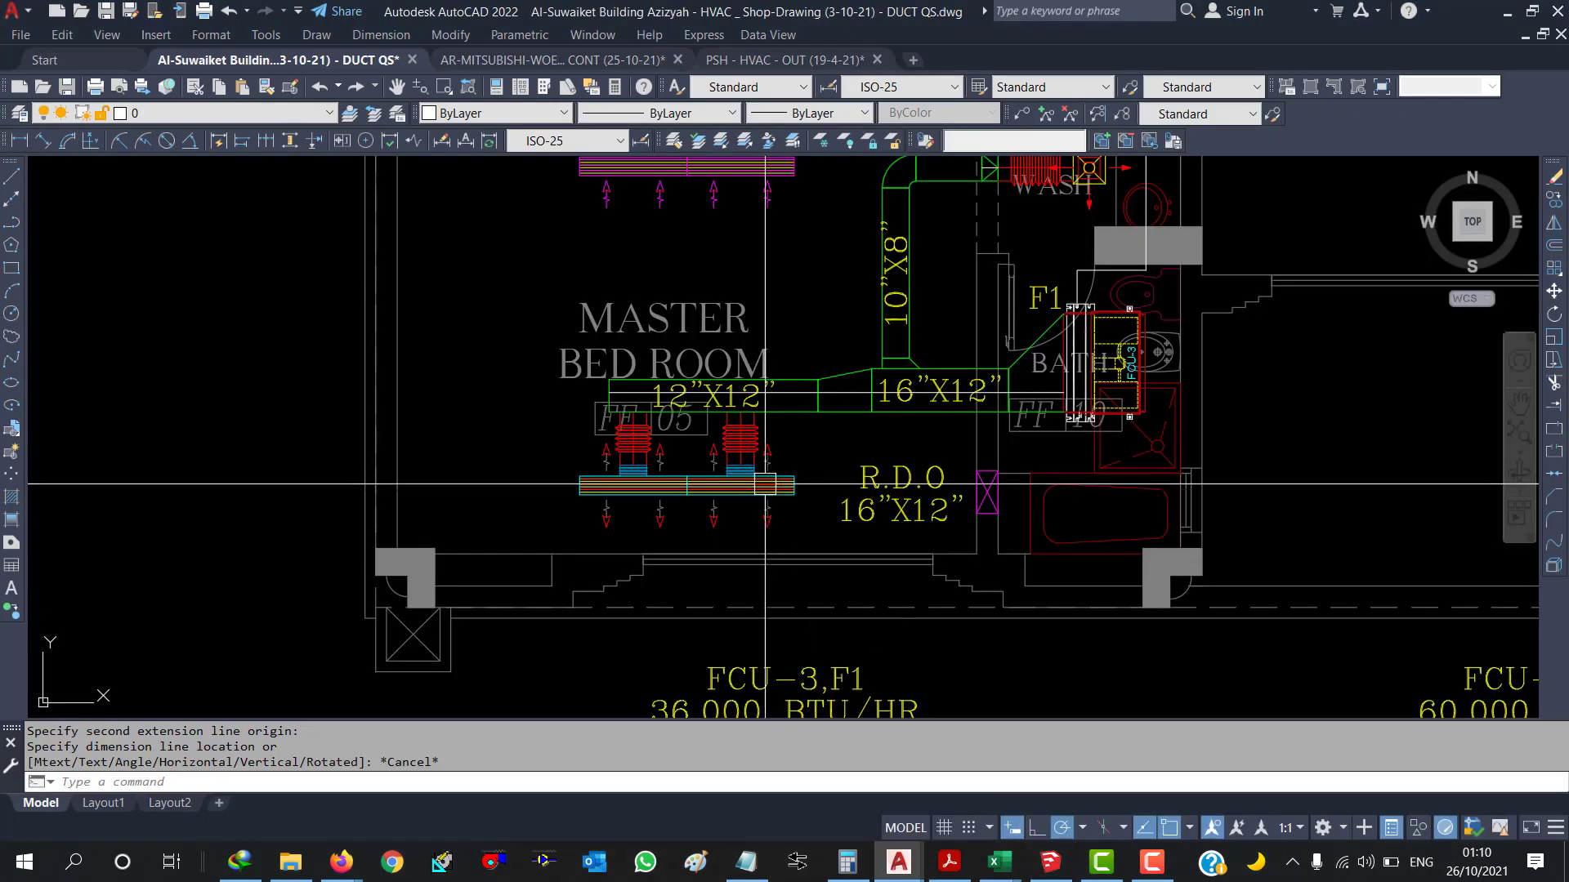
# Measure the bellows spacing beside the Master Bed Room with DIMLINEAR, cancel, and bring SketchUp forward
pyautogui.click(18, 141)
pyautogui.scroll(2, 727, 426)
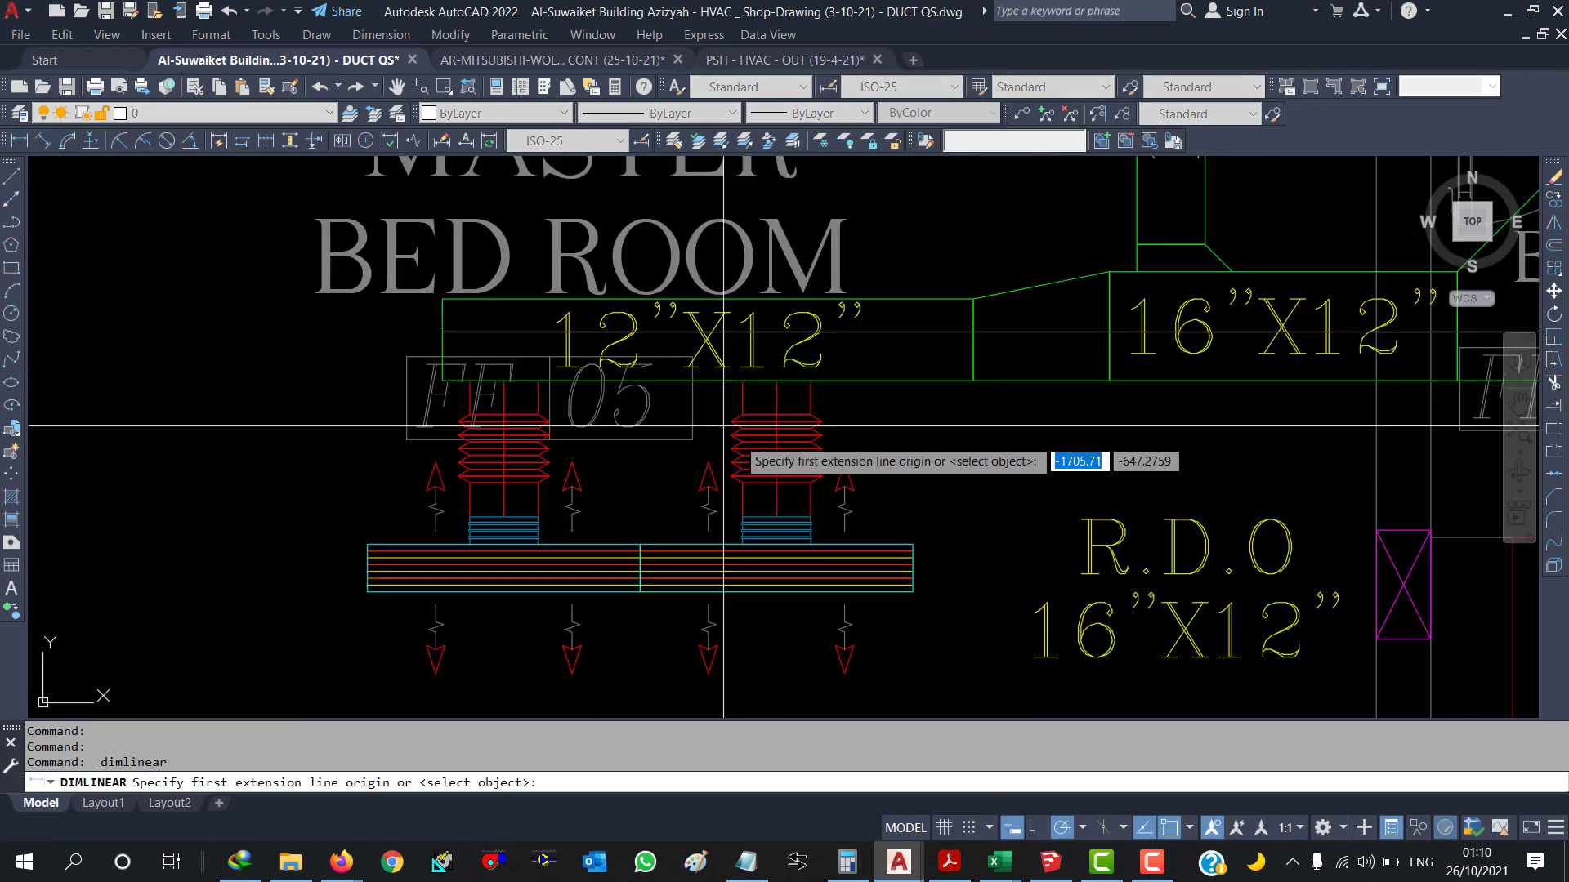
pyautogui.scroll(2, 727, 427)
pyautogui.click(741, 371)
pyautogui.click(850, 372)
pyautogui.scroll(-5, 850, 372)
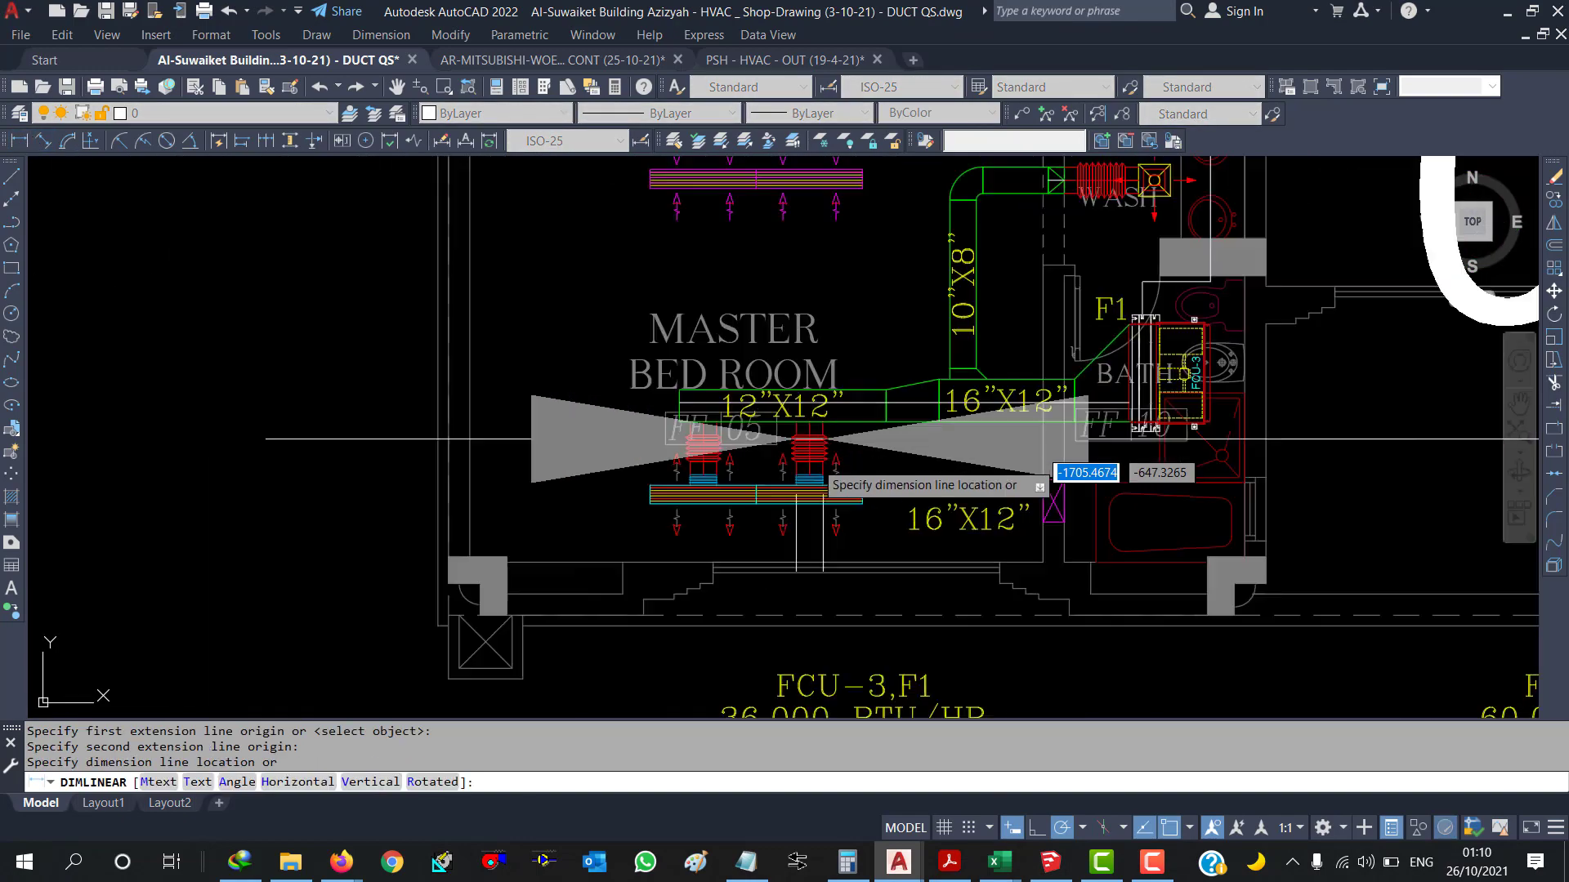
pyautogui.scroll(3, 850, 372)
pyautogui.press('Escape')
pyautogui.click(1051, 862)
pyautogui.write('.3')
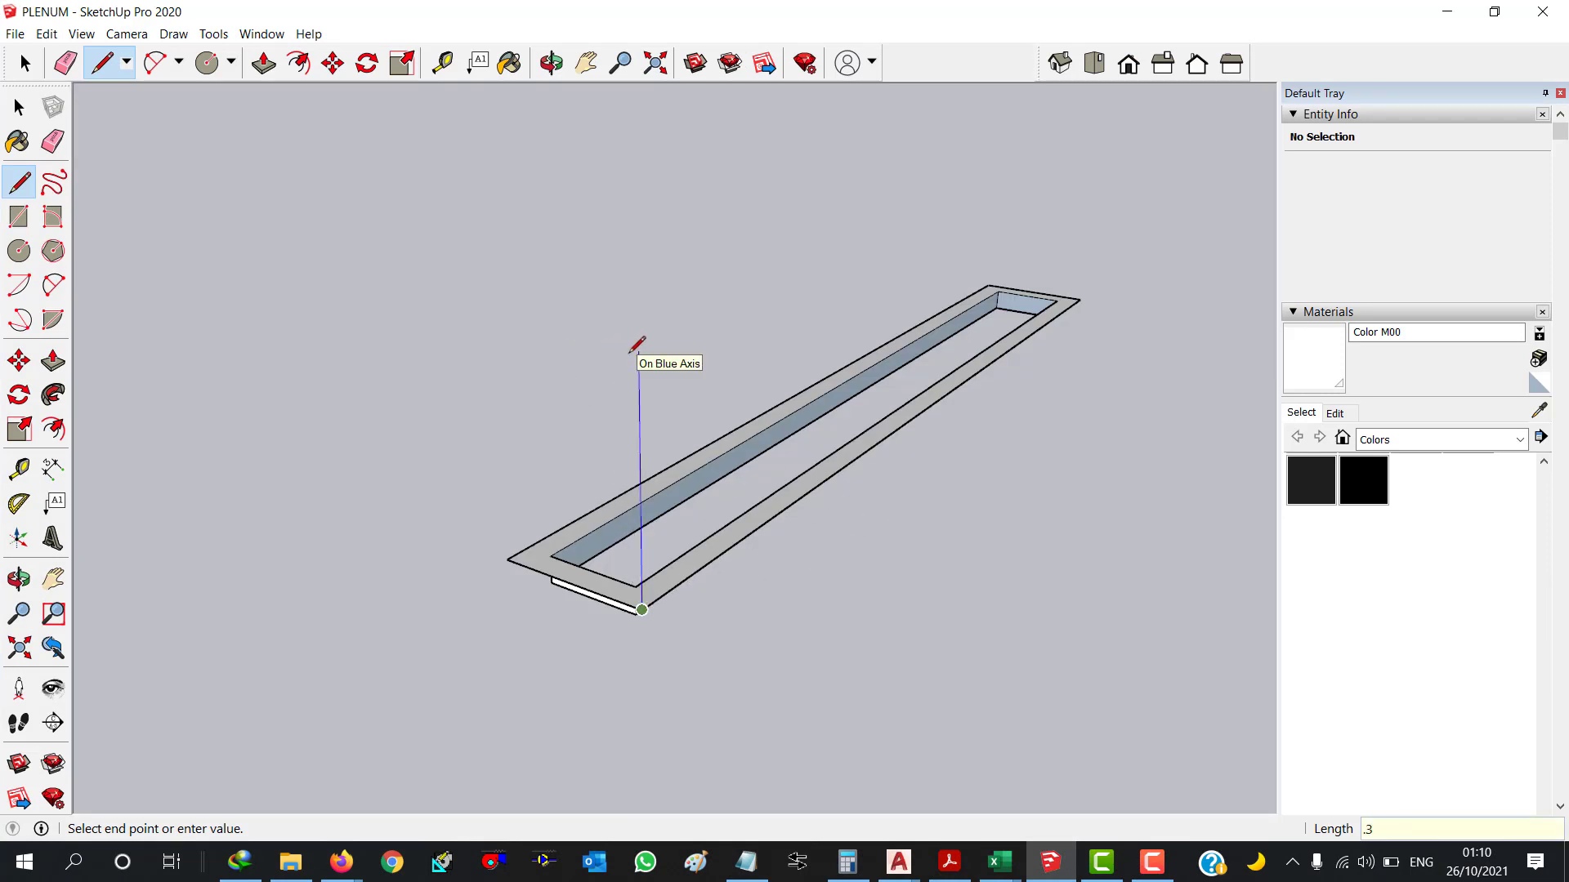
# Raise a 0.3 m vertical edge and draw the trough's end face and first side face
pyautogui.press('Return')
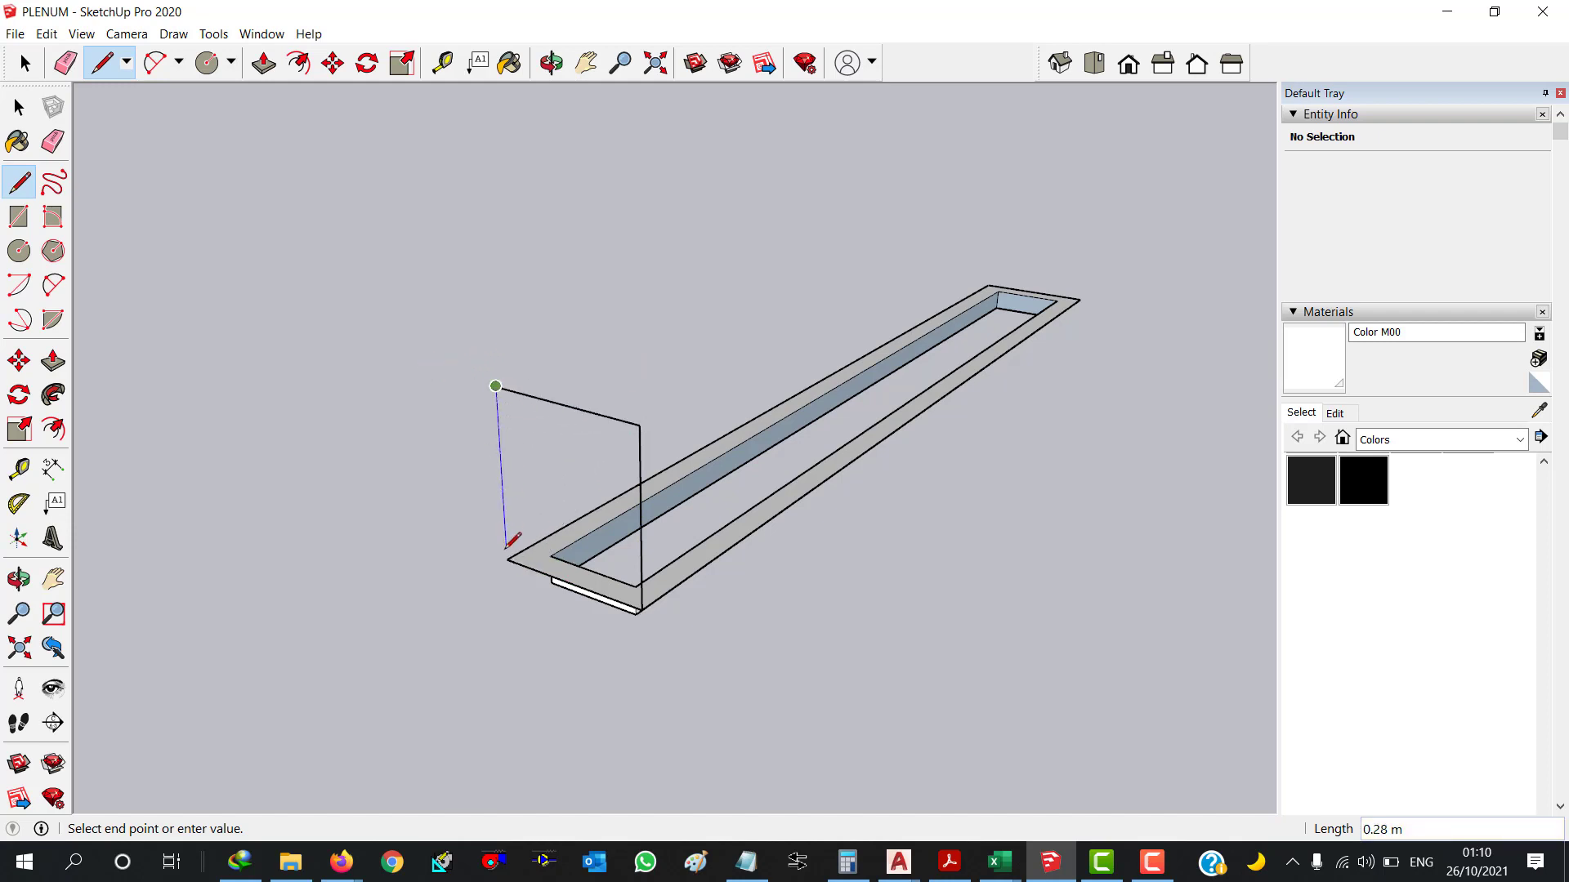
pyautogui.click(506, 560)
pyautogui.click(640, 425)
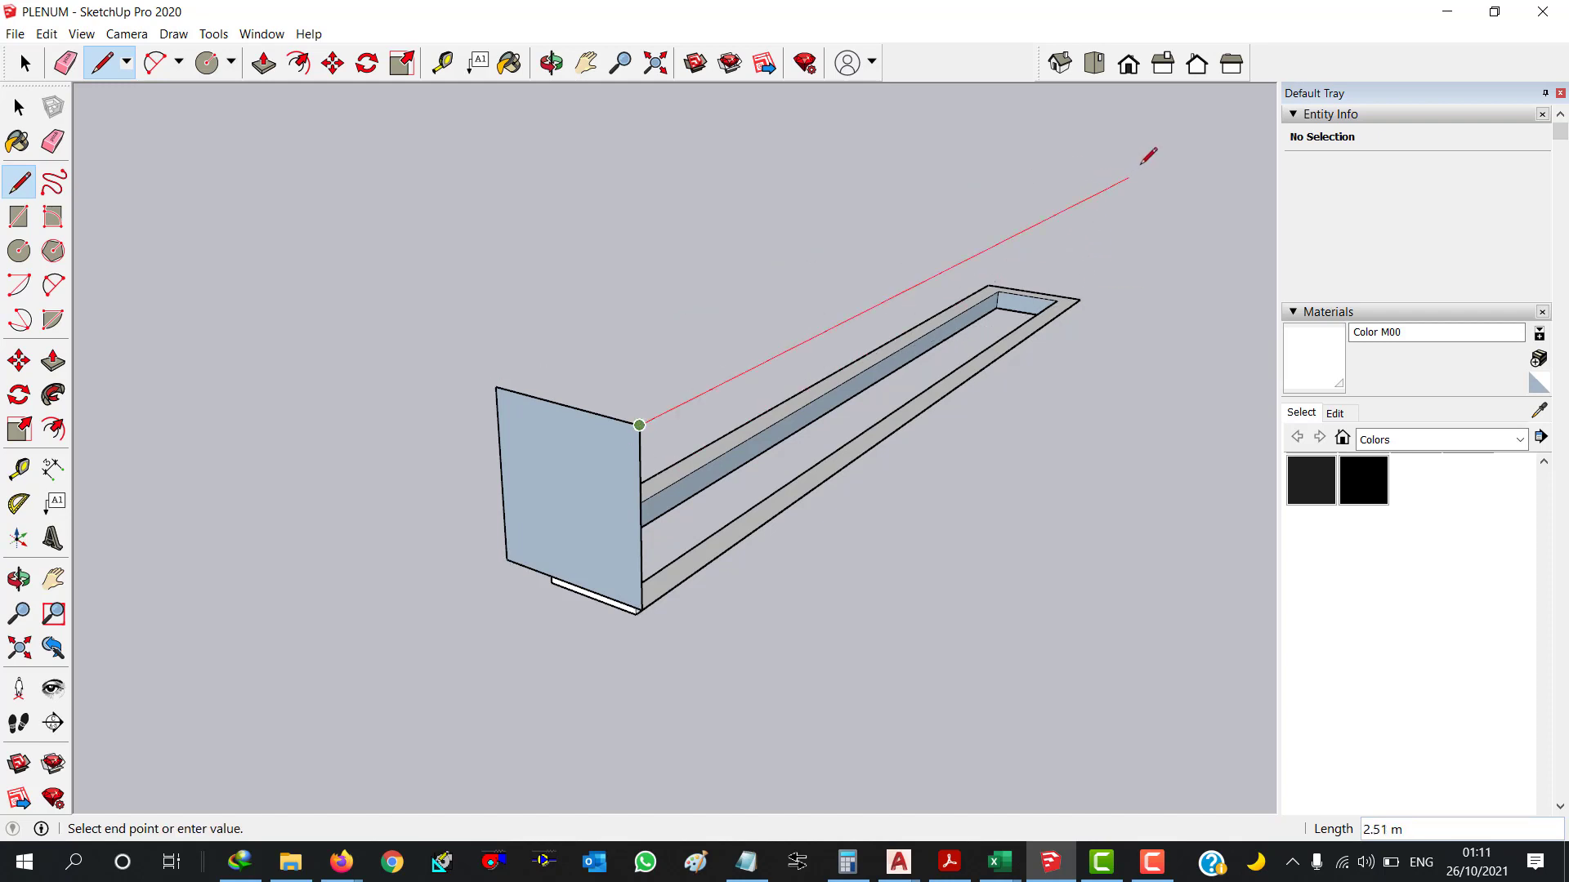
pyautogui.moveTo(1042, 220); pyautogui.dragTo(752, 420)
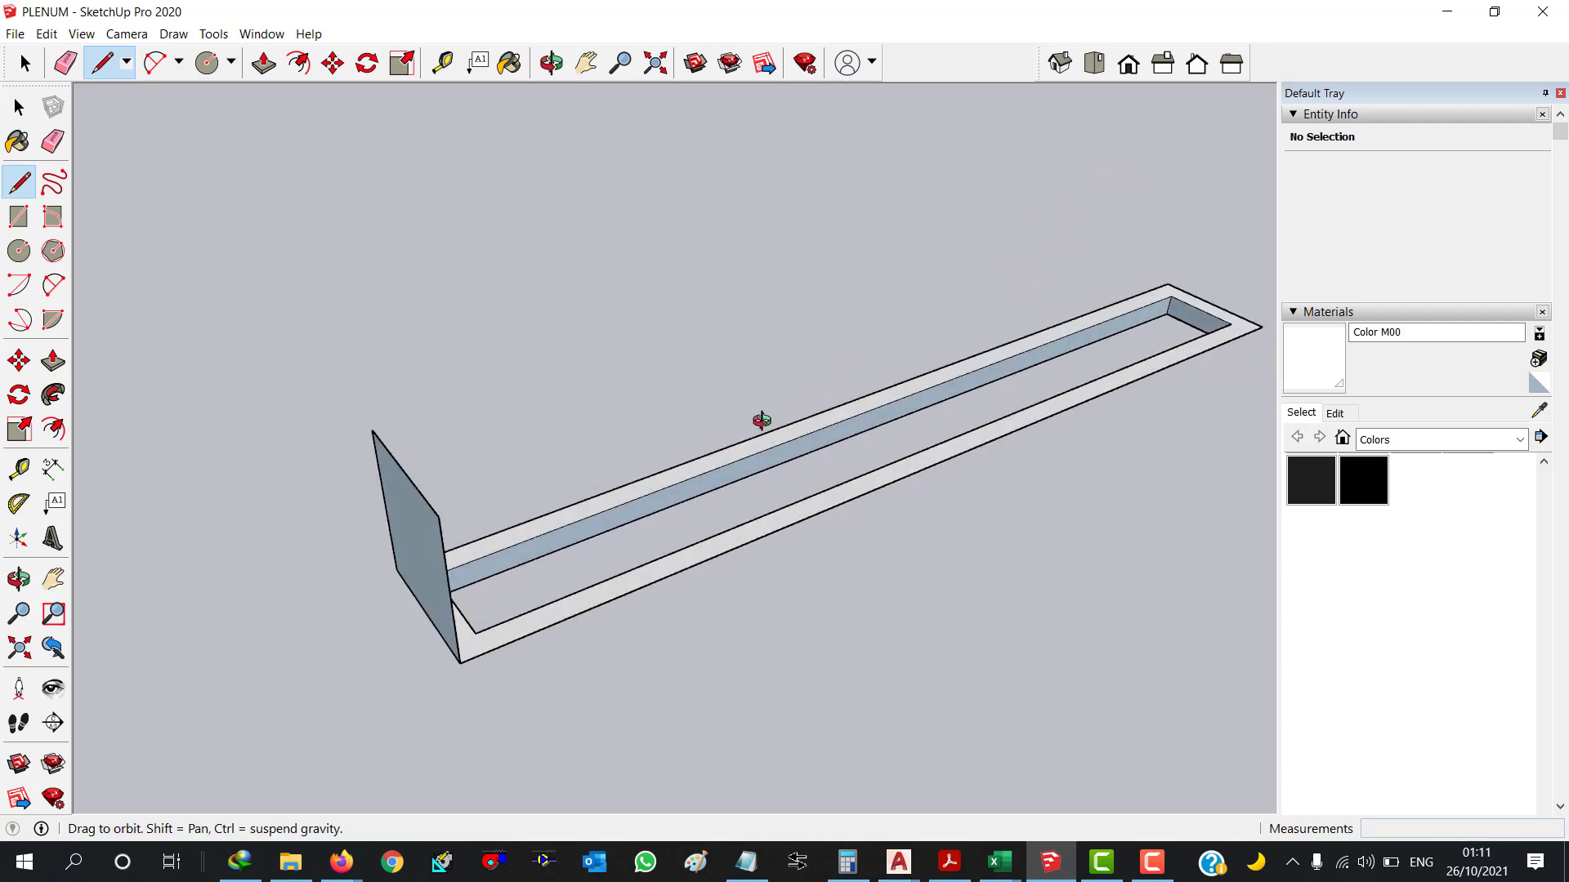
pyautogui.moveTo(953, 427); pyautogui.dragTo(1184, 308)
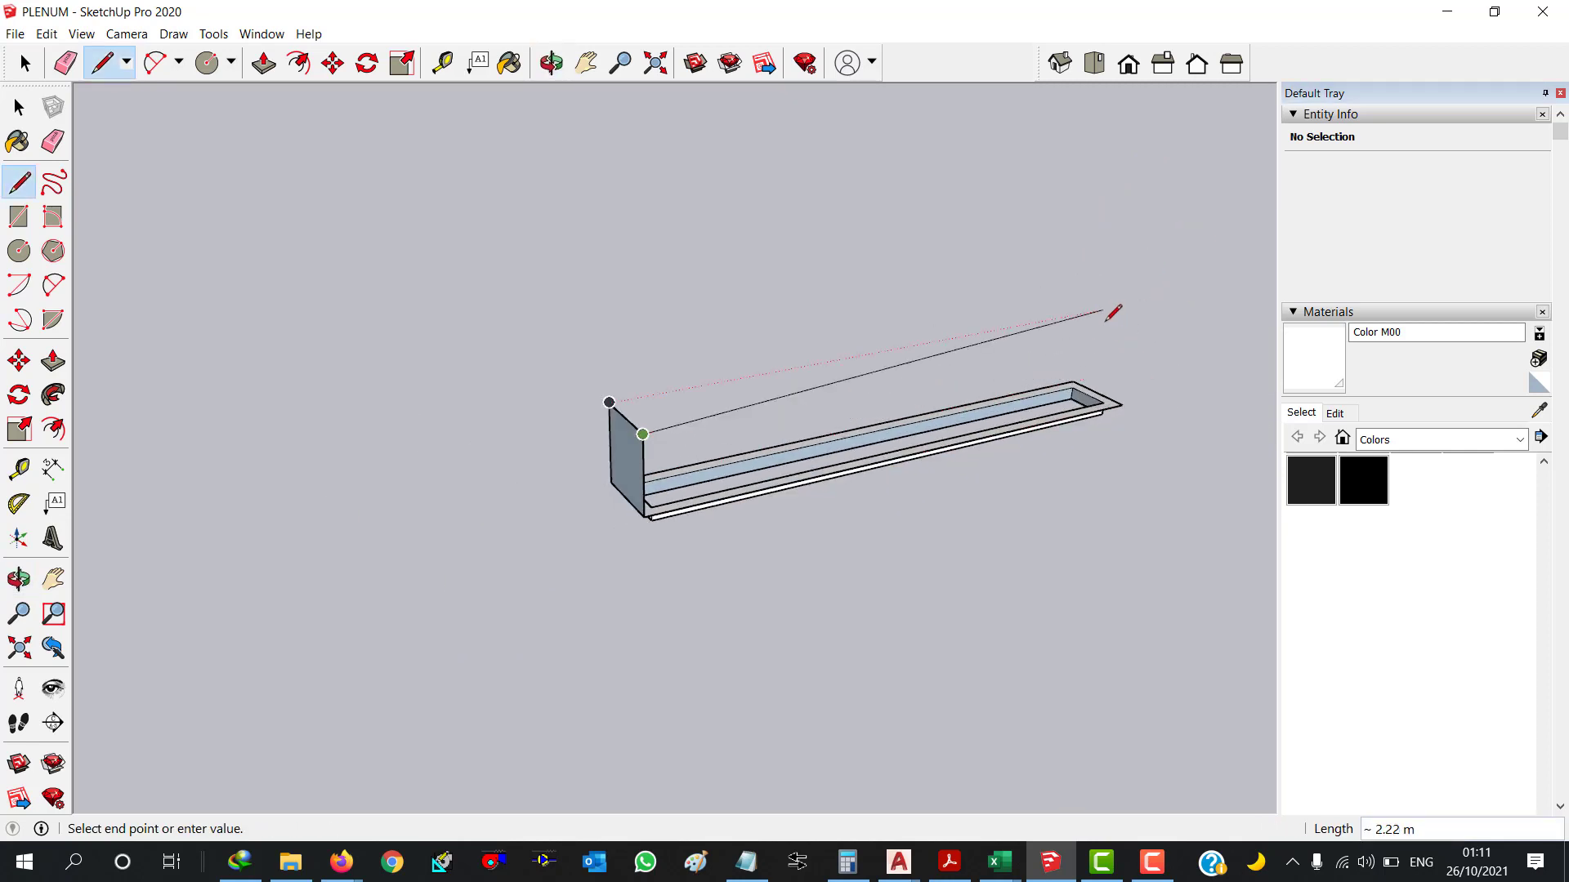
pyautogui.click(1135, 333)
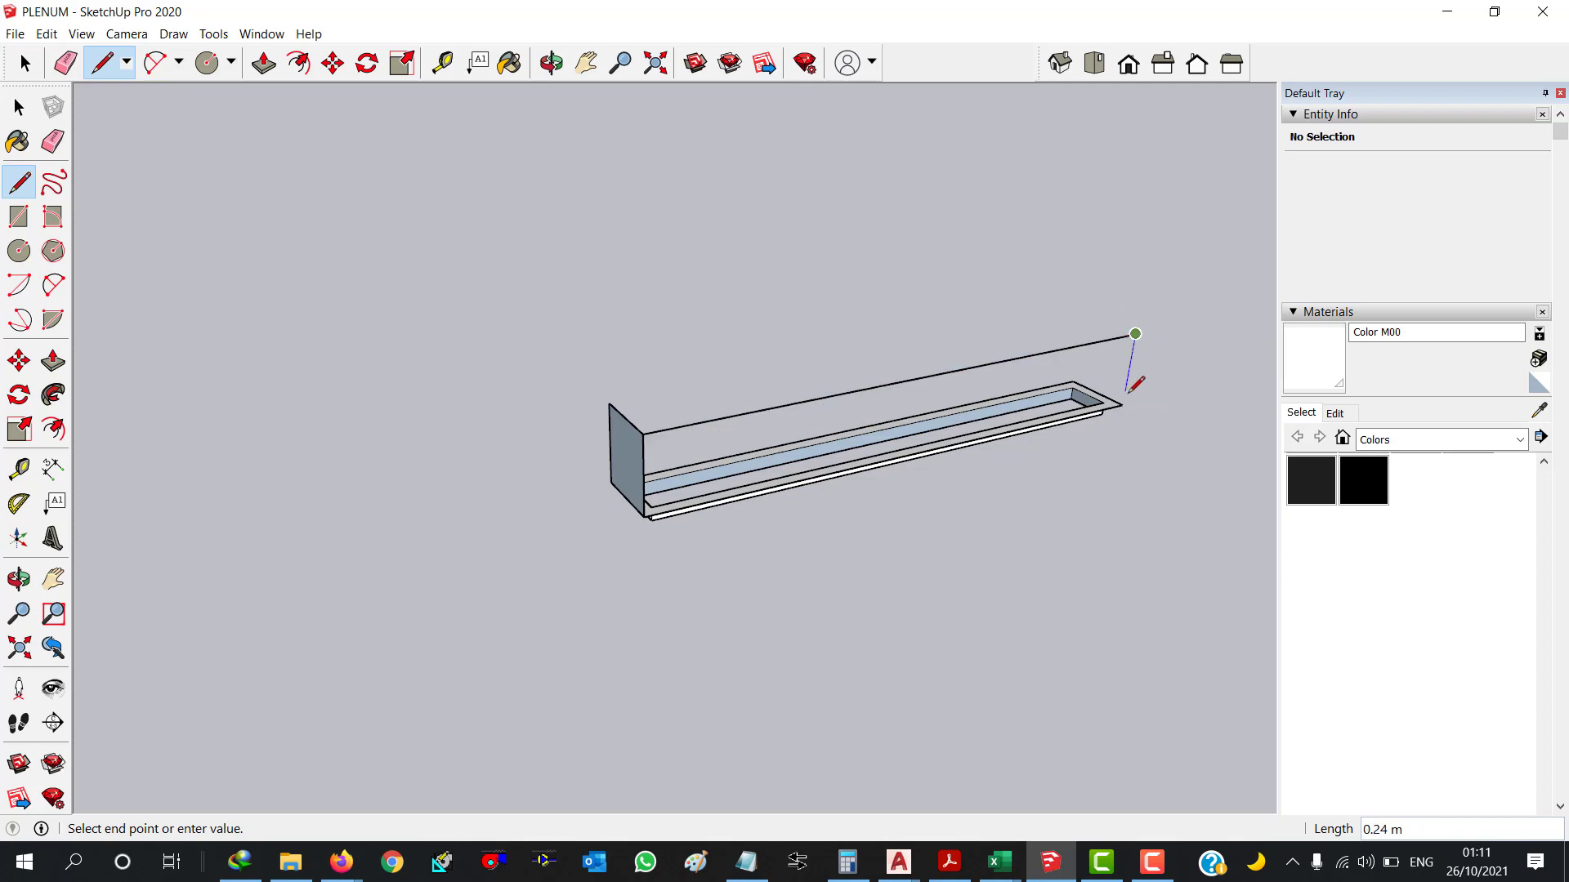
pyautogui.click(1122, 405)
# Draw the second side face and close the trough top into a solid box
pyautogui.moveTo(1114, 360)
pyautogui.mouseDown()
pyautogui.moveTo(665, 427)
pyautogui.moveTo(736, 433)
pyautogui.moveTo(438, 523)
pyautogui.moveTo(727, 572)
pyautogui.mouseUp()
pyautogui.click(746, 543)
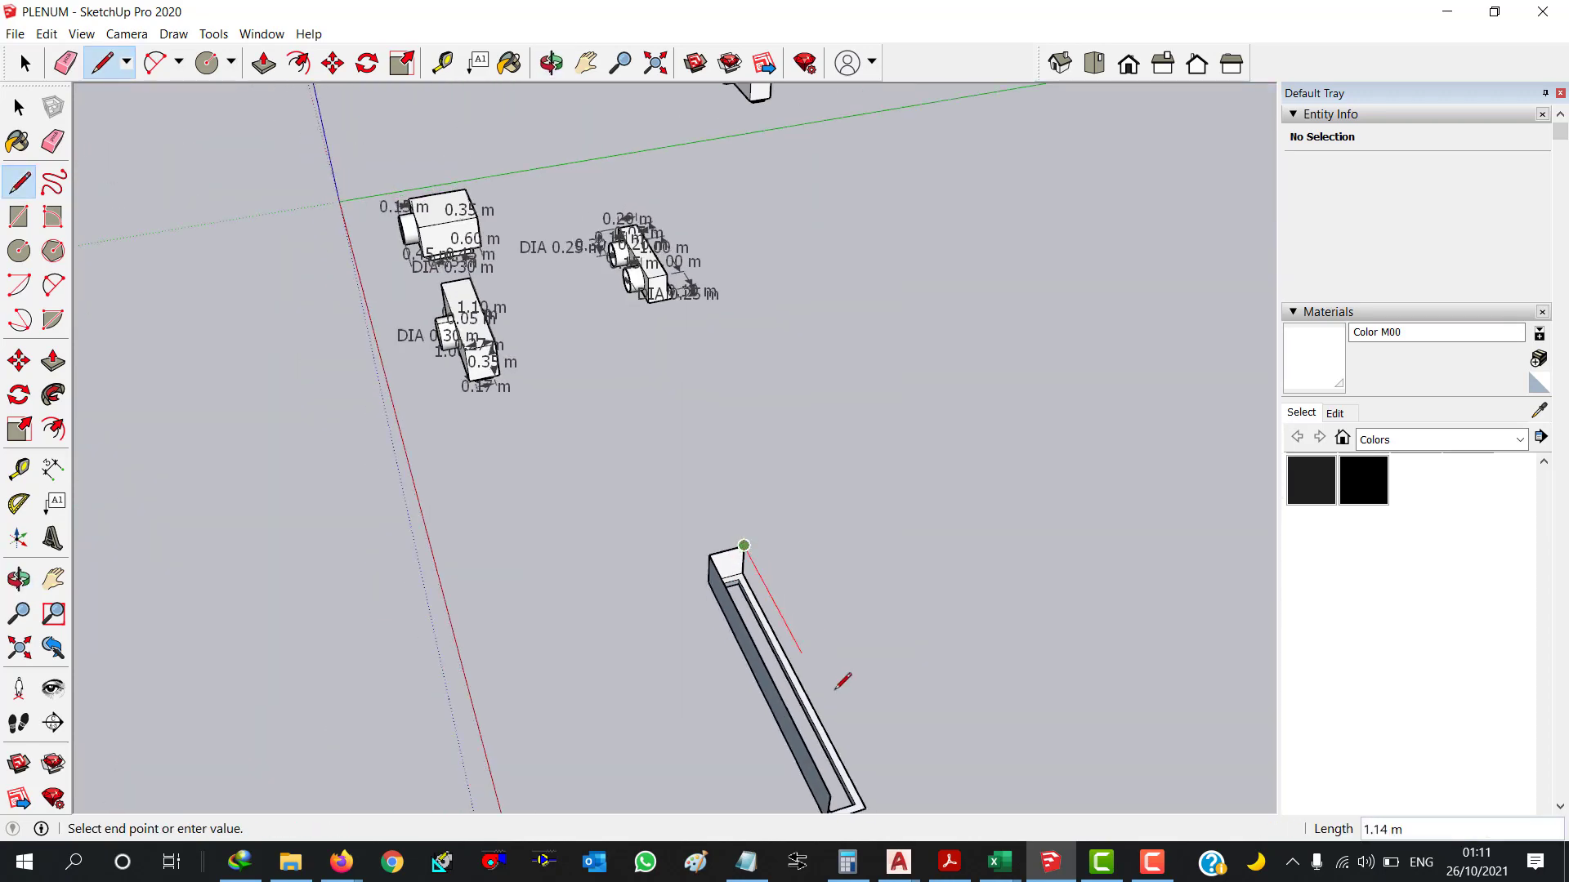
pyautogui.moveTo(841, 676)
pyautogui.mouseDown()
pyautogui.moveTo(893, 606)
pyautogui.moveTo(867, 658)
pyautogui.moveTo(886, 585)
pyautogui.mouseUp()
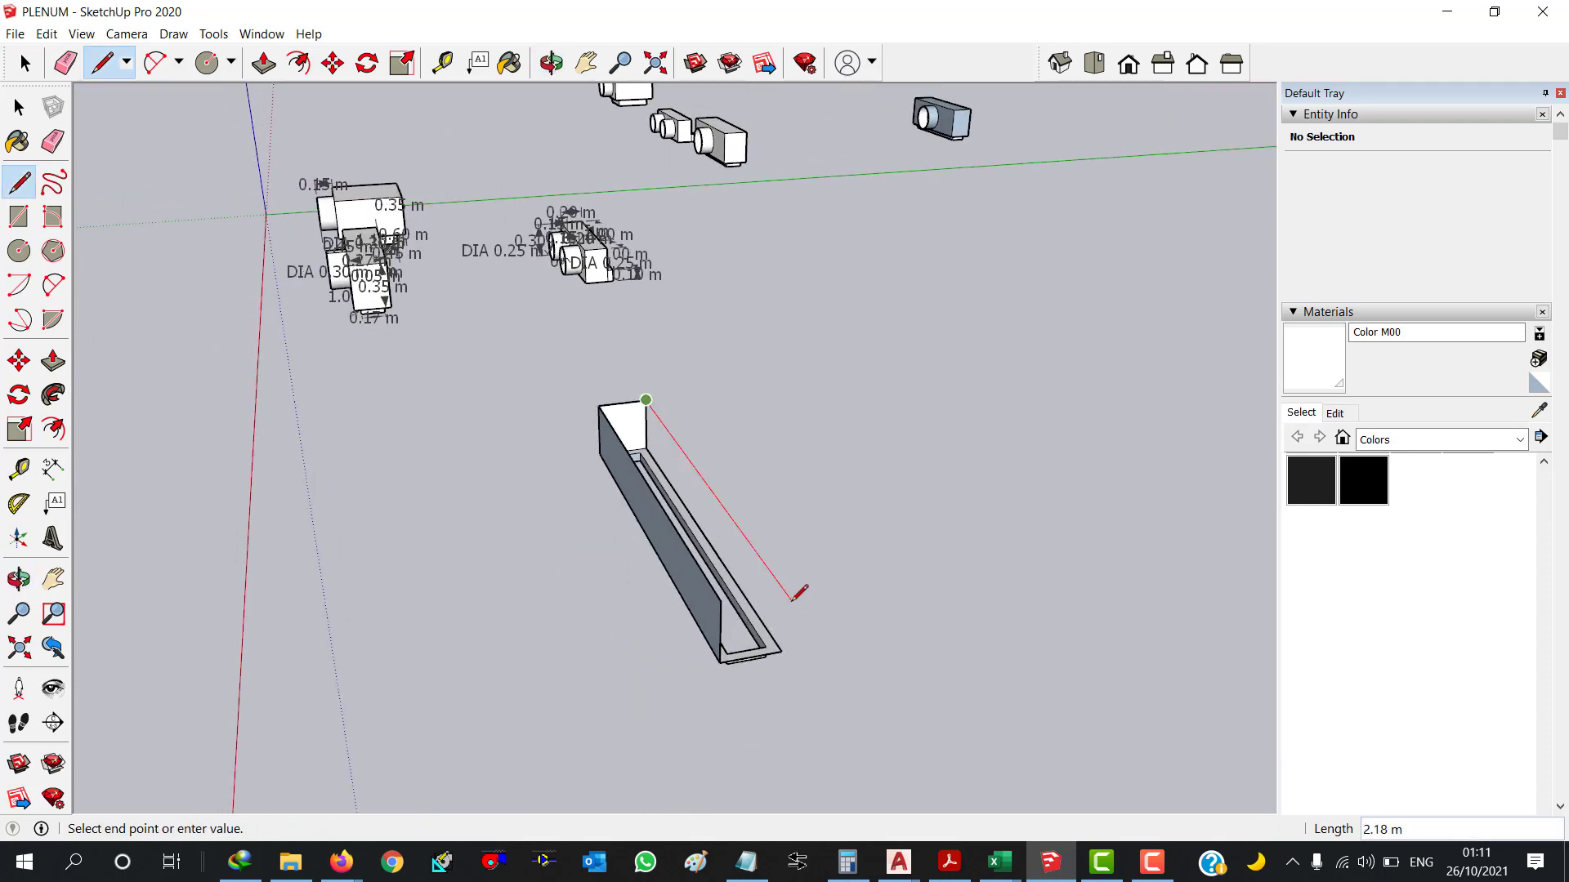
pyautogui.click(785, 590)
pyautogui.click(782, 652)
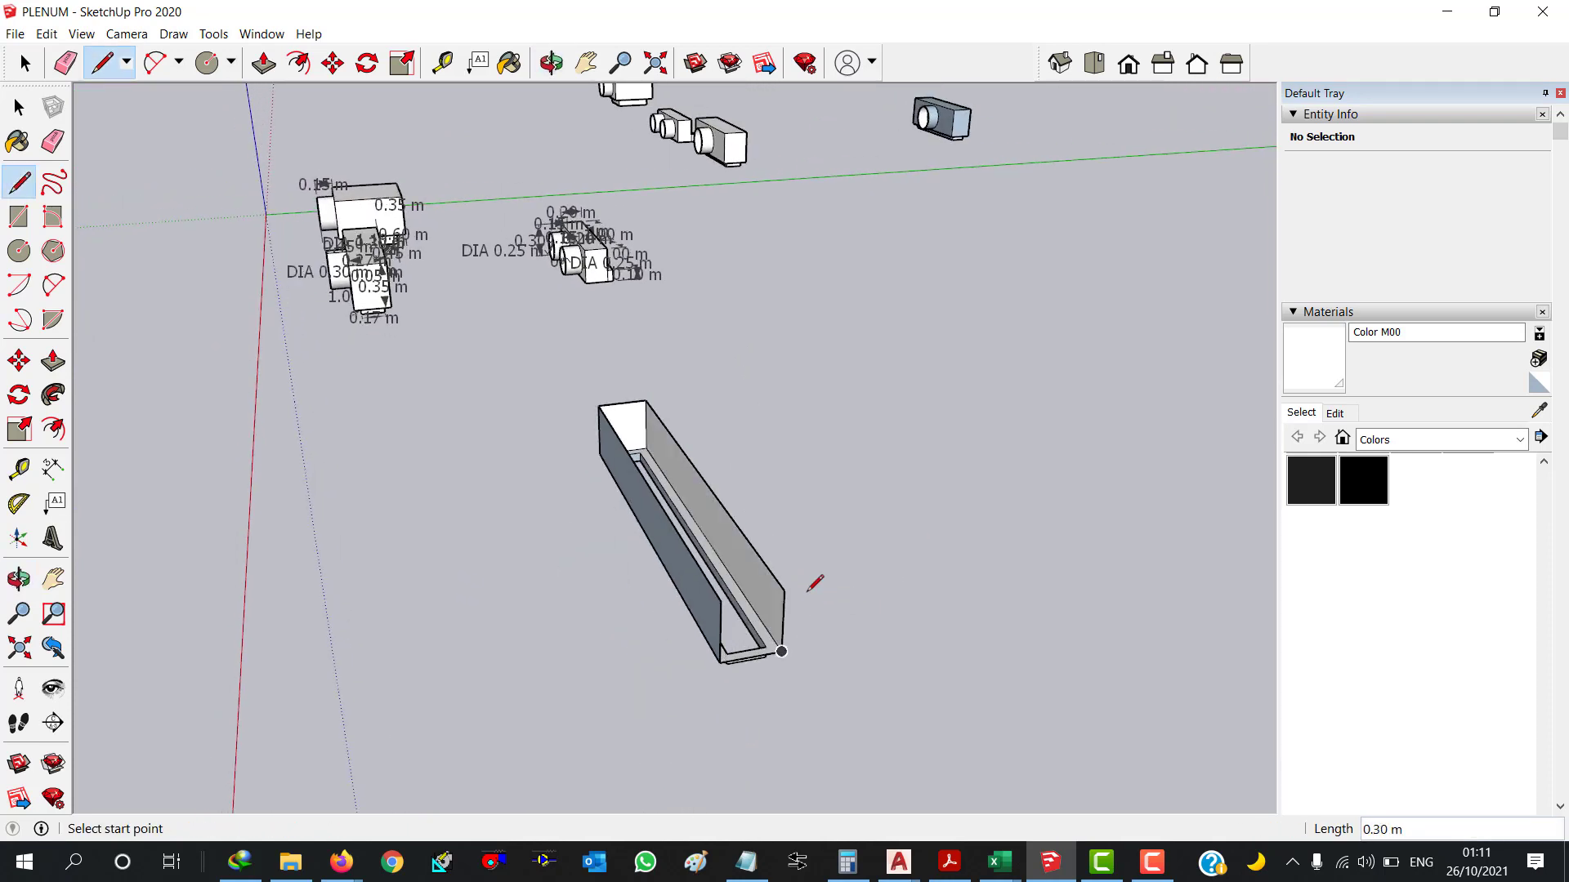
pyautogui.click(786, 589)
pyautogui.click(720, 656)
pyautogui.moveTo(686, 659)
pyautogui.mouseDown()
pyautogui.moveTo(973, 487)
pyautogui.moveTo(648, 546)
pyautogui.moveTo(872, 526)
pyautogui.moveTo(985, 435)
pyautogui.moveTo(939, 364)
pyautogui.mouseUp()
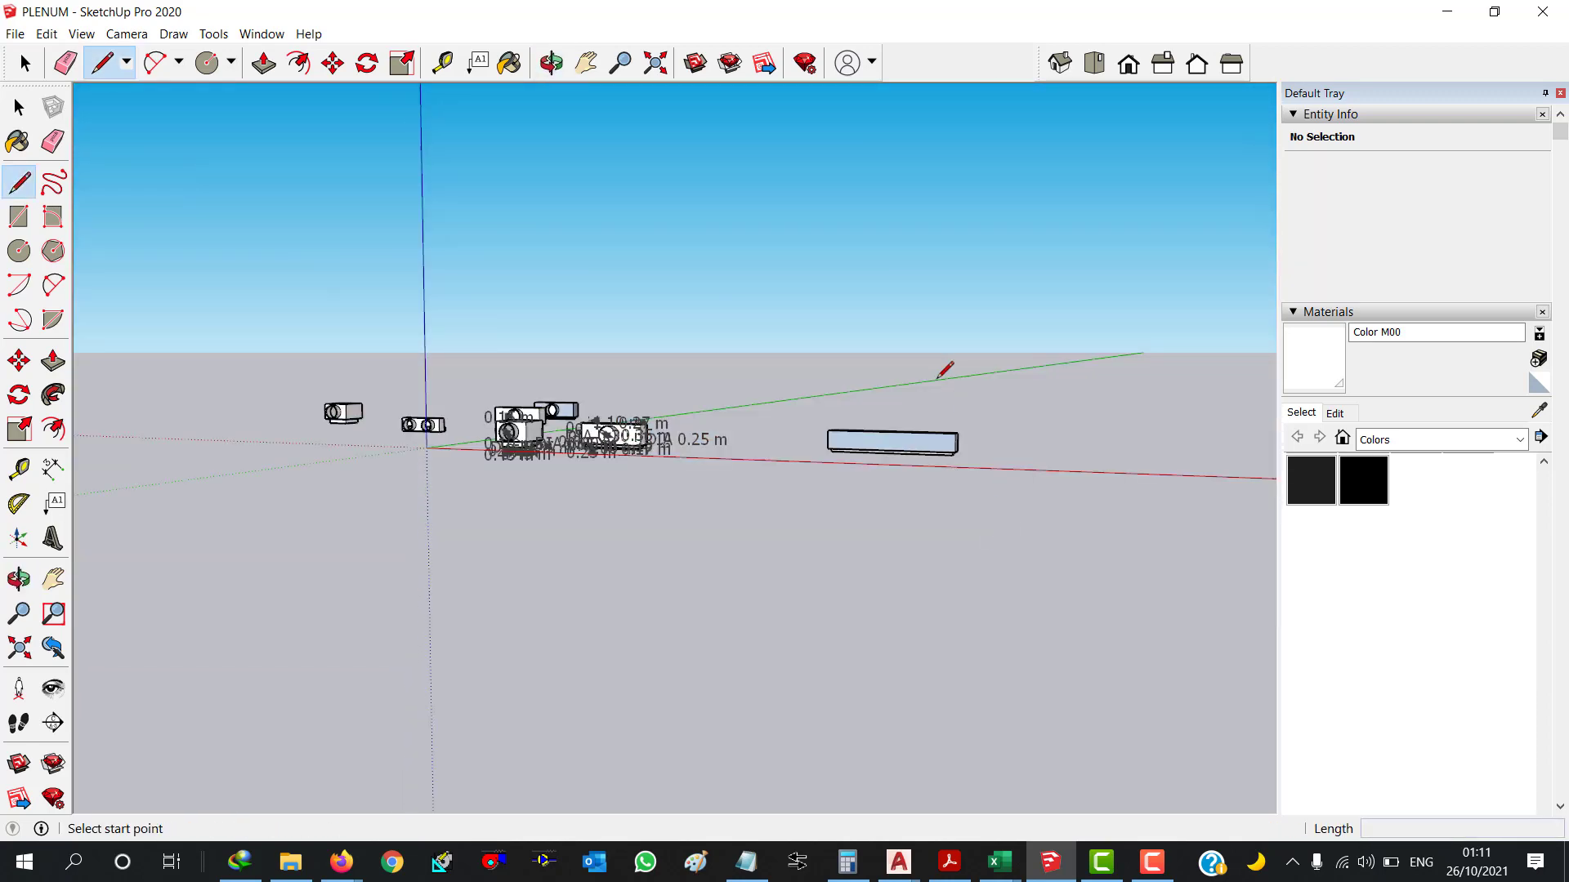
# In Front view, draw centre guide lines dividing the box's front face
pyautogui.scroll(5, 948, 485)
pyautogui.moveTo(948, 485)
pyautogui.mouseDown()
pyautogui.moveTo(703, 518)
pyautogui.moveTo(866, 353)
pyautogui.moveTo(886, 434)
pyautogui.mouseUp()
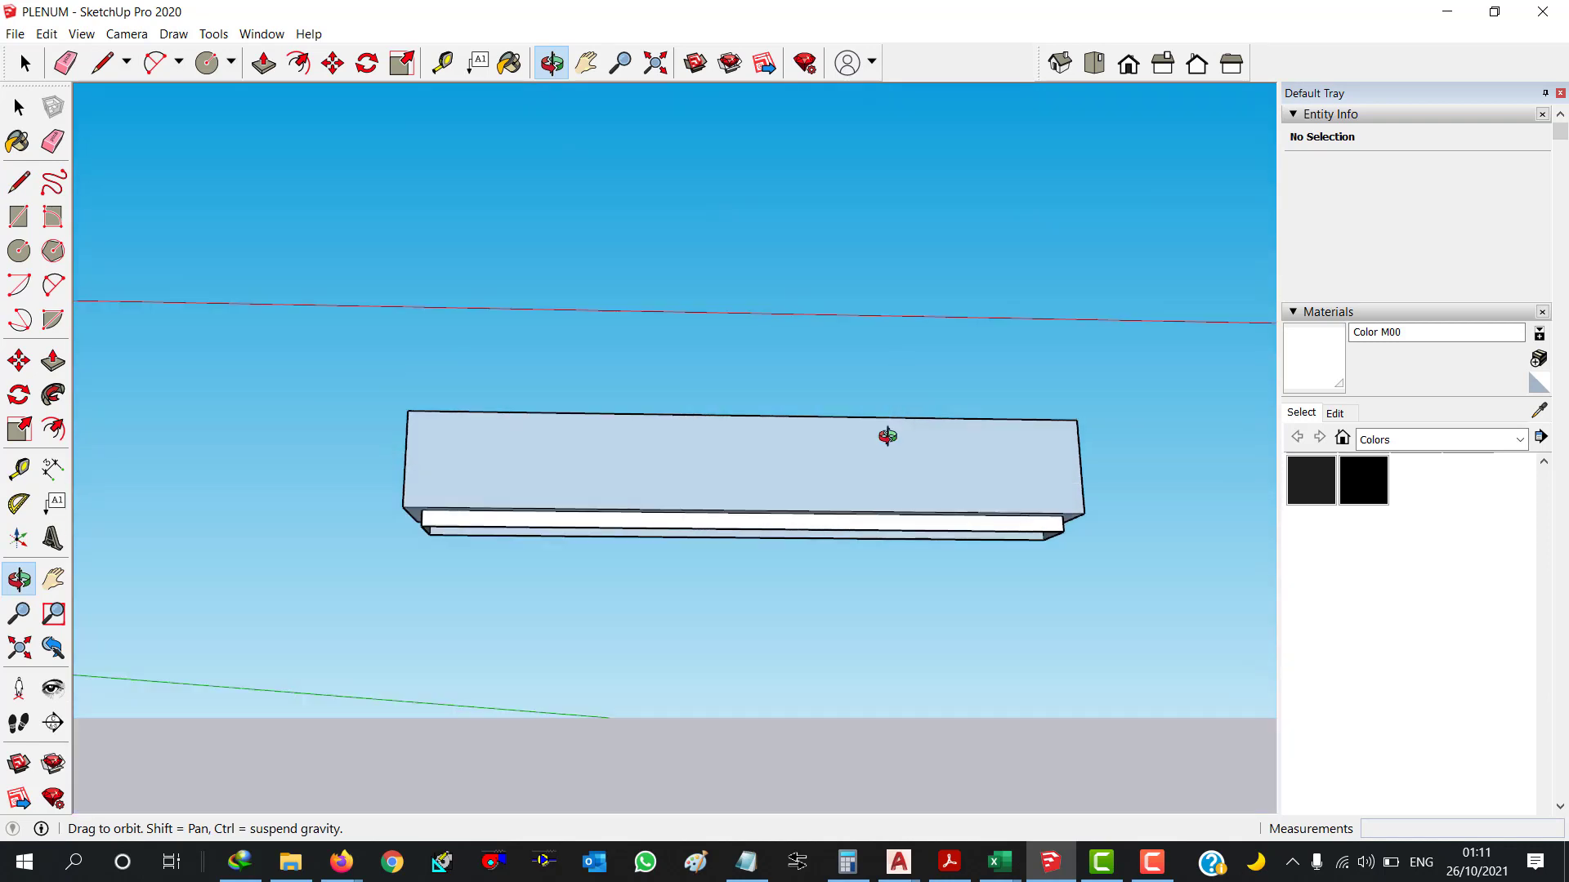
pyautogui.press('F2')
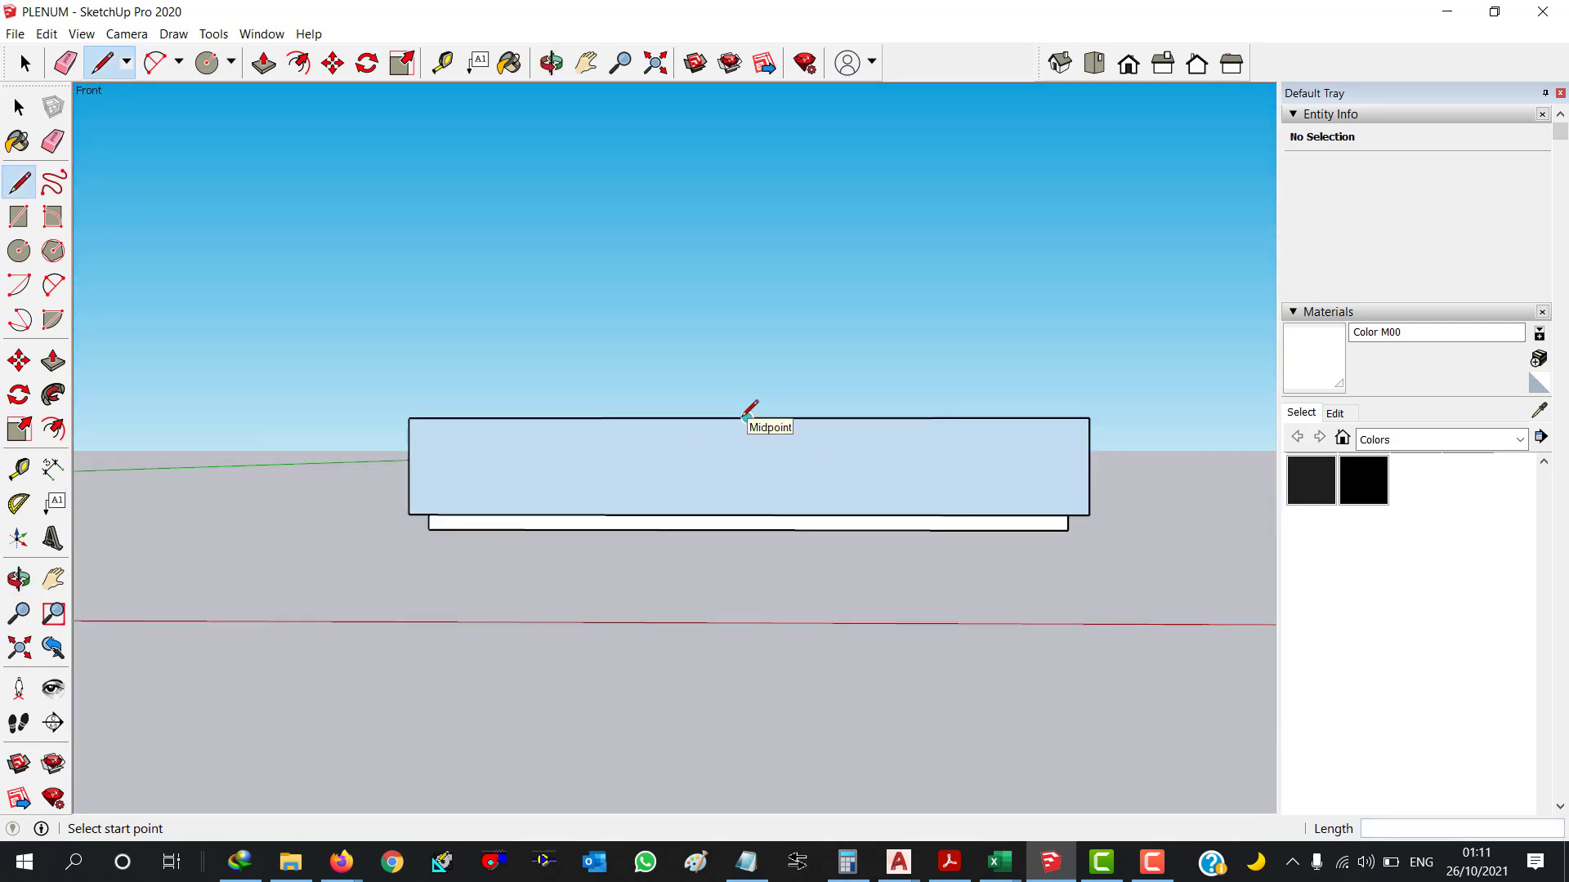
pyautogui.click(746, 417)
pyautogui.click(747, 514)
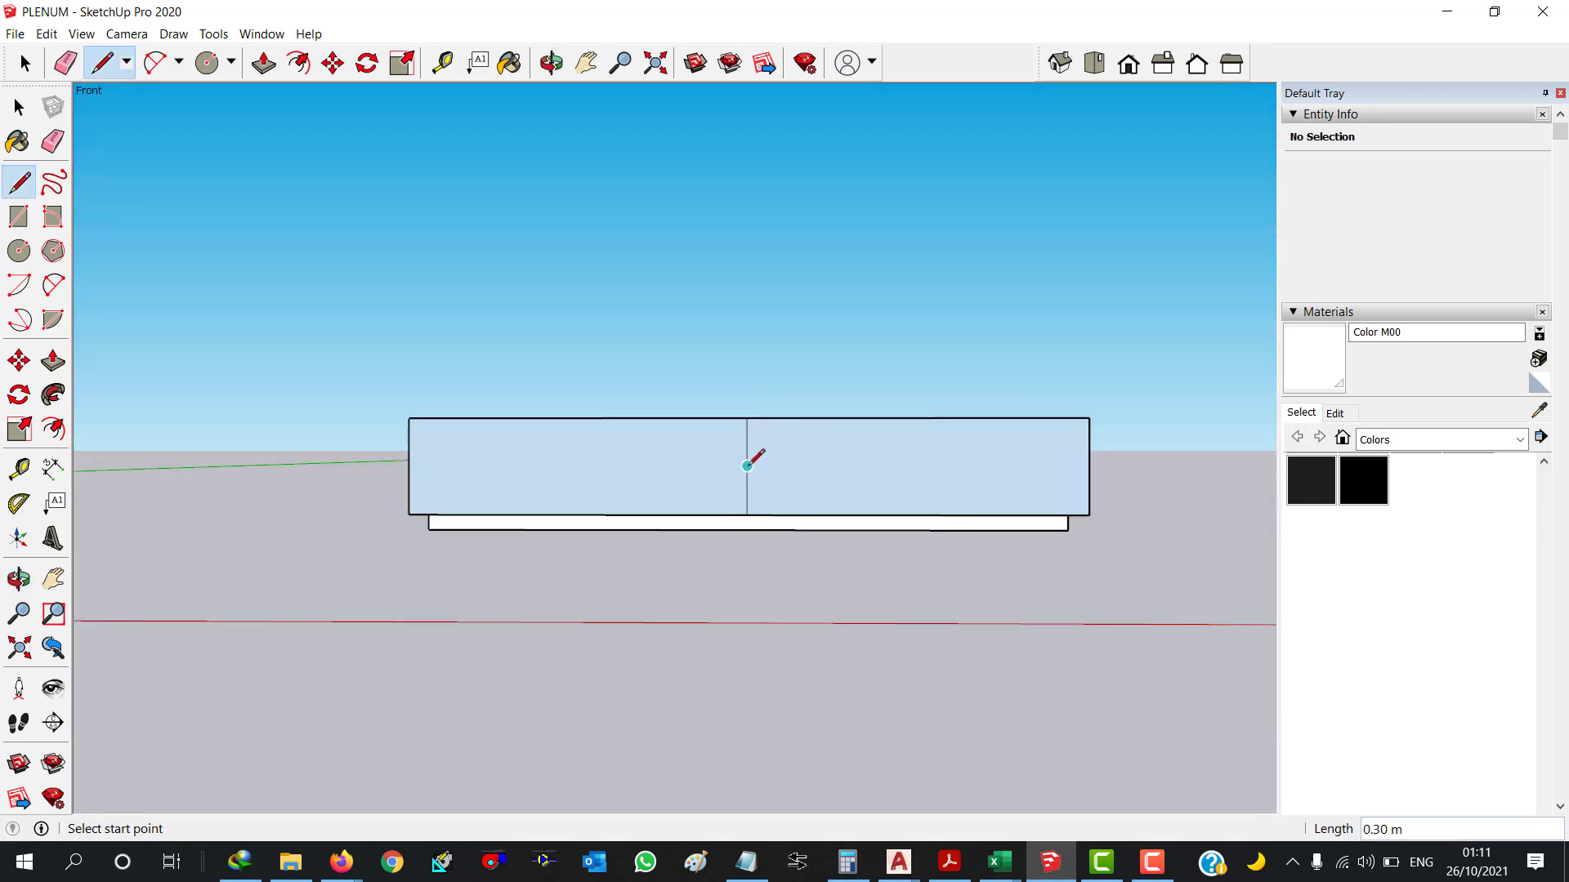
pyautogui.click(747, 466)
pyautogui.click(1090, 466)
# Draw a 0.125 radius circle on the centre line and erase the guide line left of it
pyautogui.press('c')
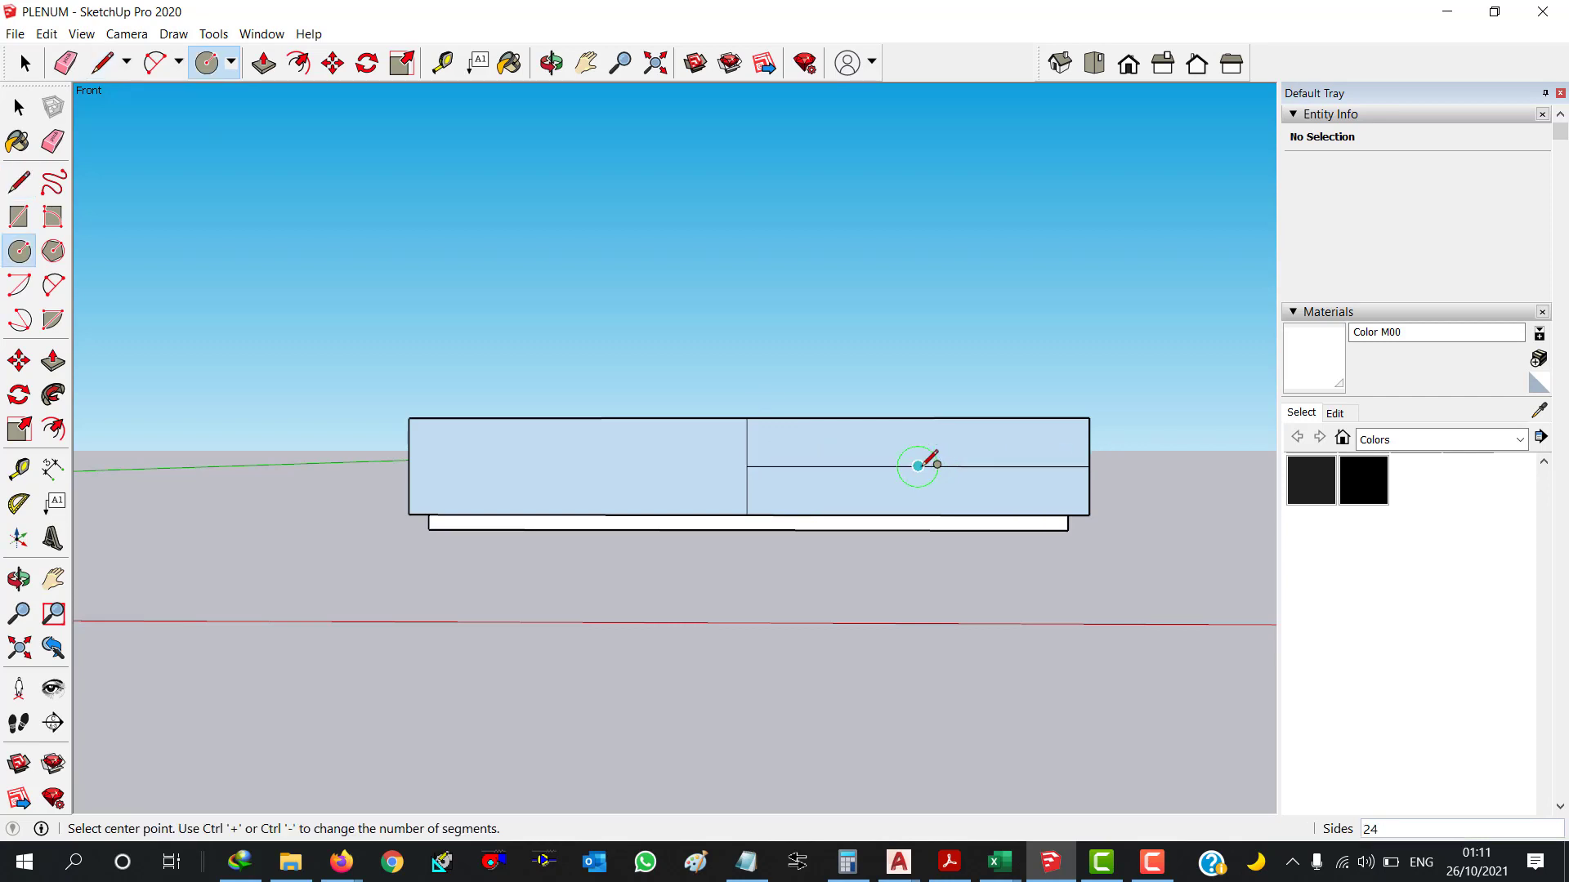
pyautogui.click(919, 466)
pyautogui.scroll(2, 917, 449)
pyautogui.write('.125')
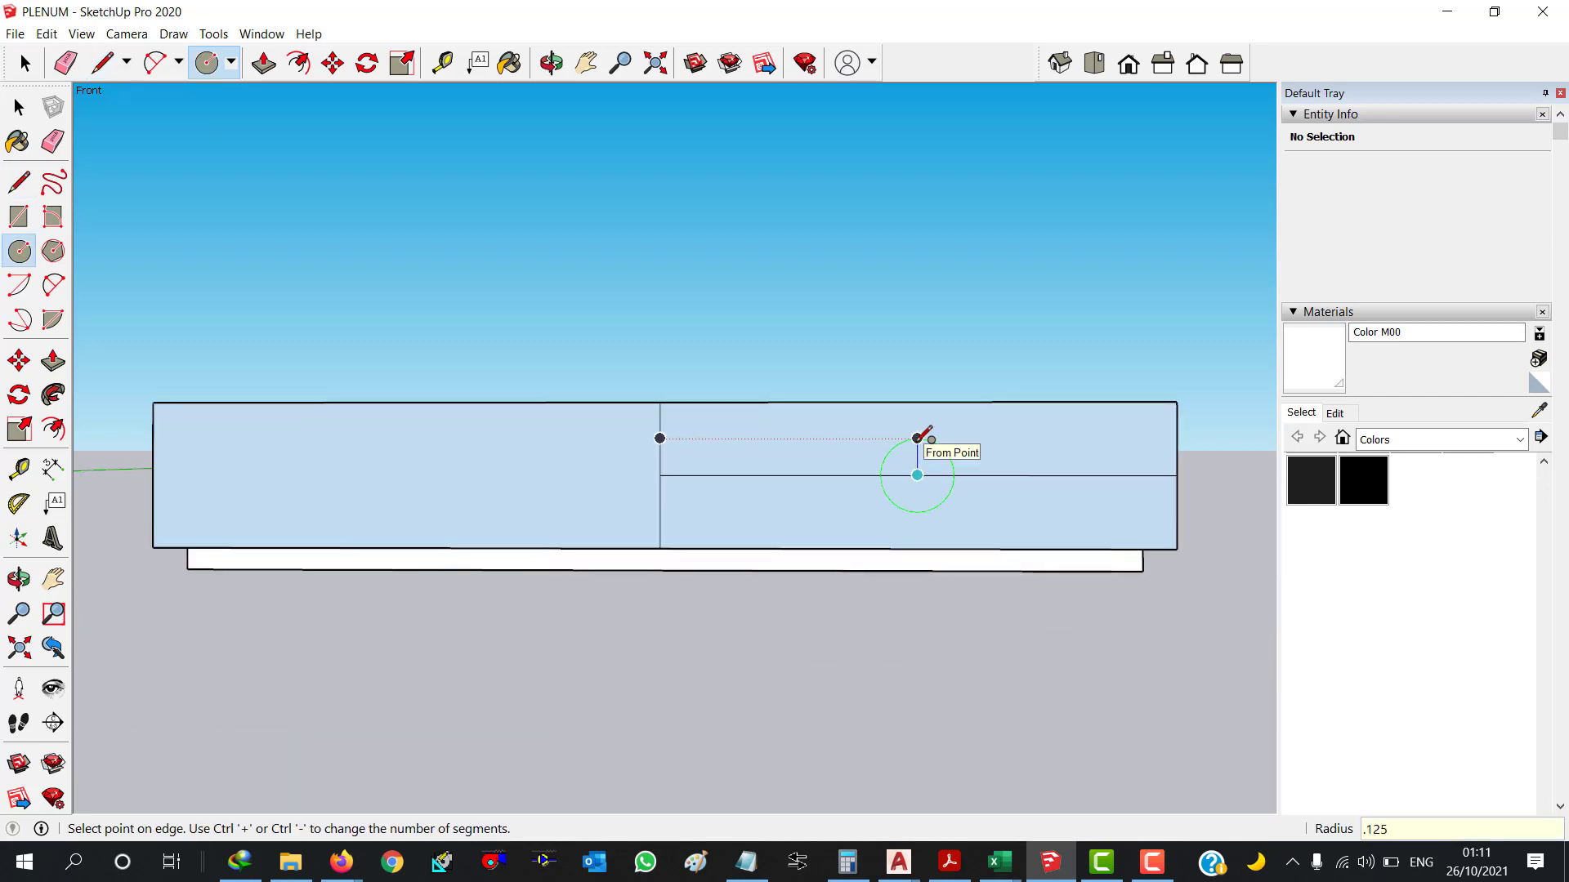
pyautogui.press('Return')
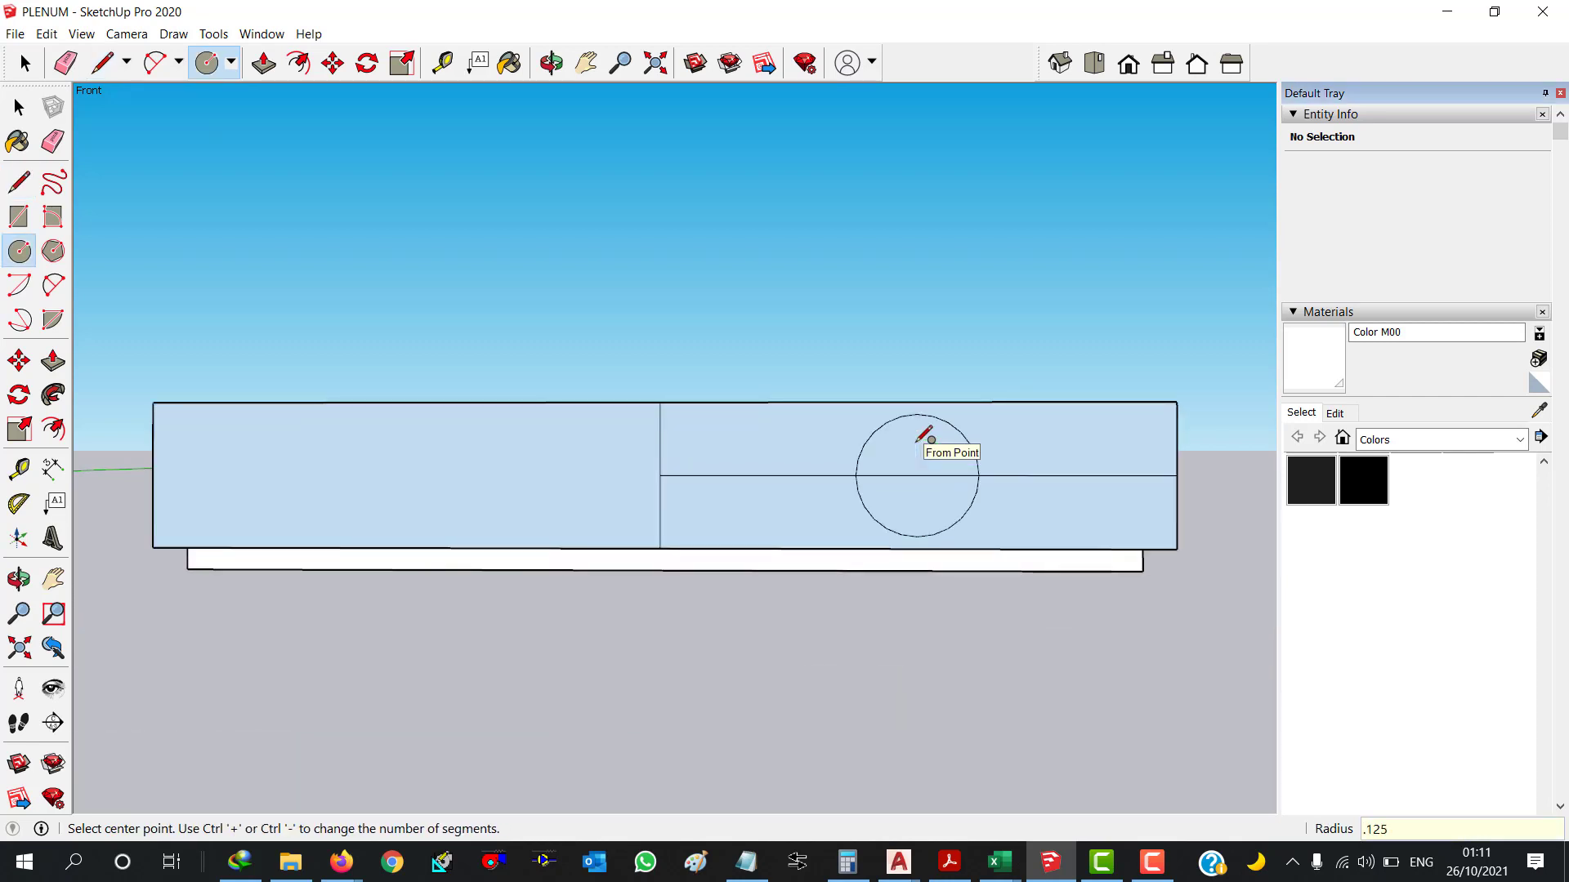
pyautogui.press('e')
pyautogui.click(789, 476)
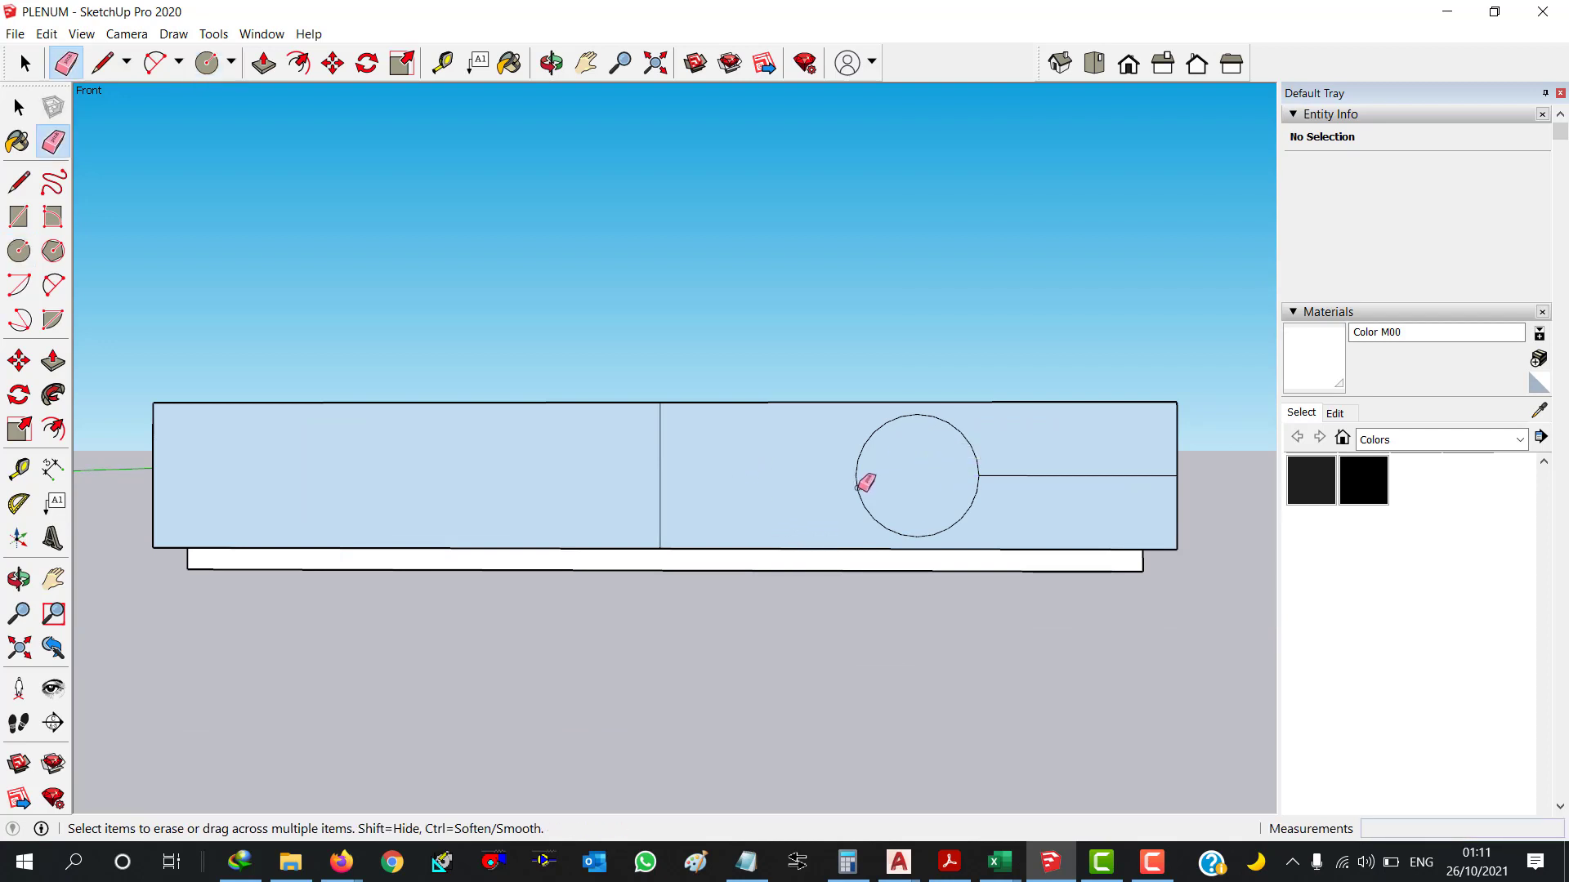
# Rotate-copy the circle 180° about the front face centre
pyautogui.press('space')
pyautogui.click(857, 488)
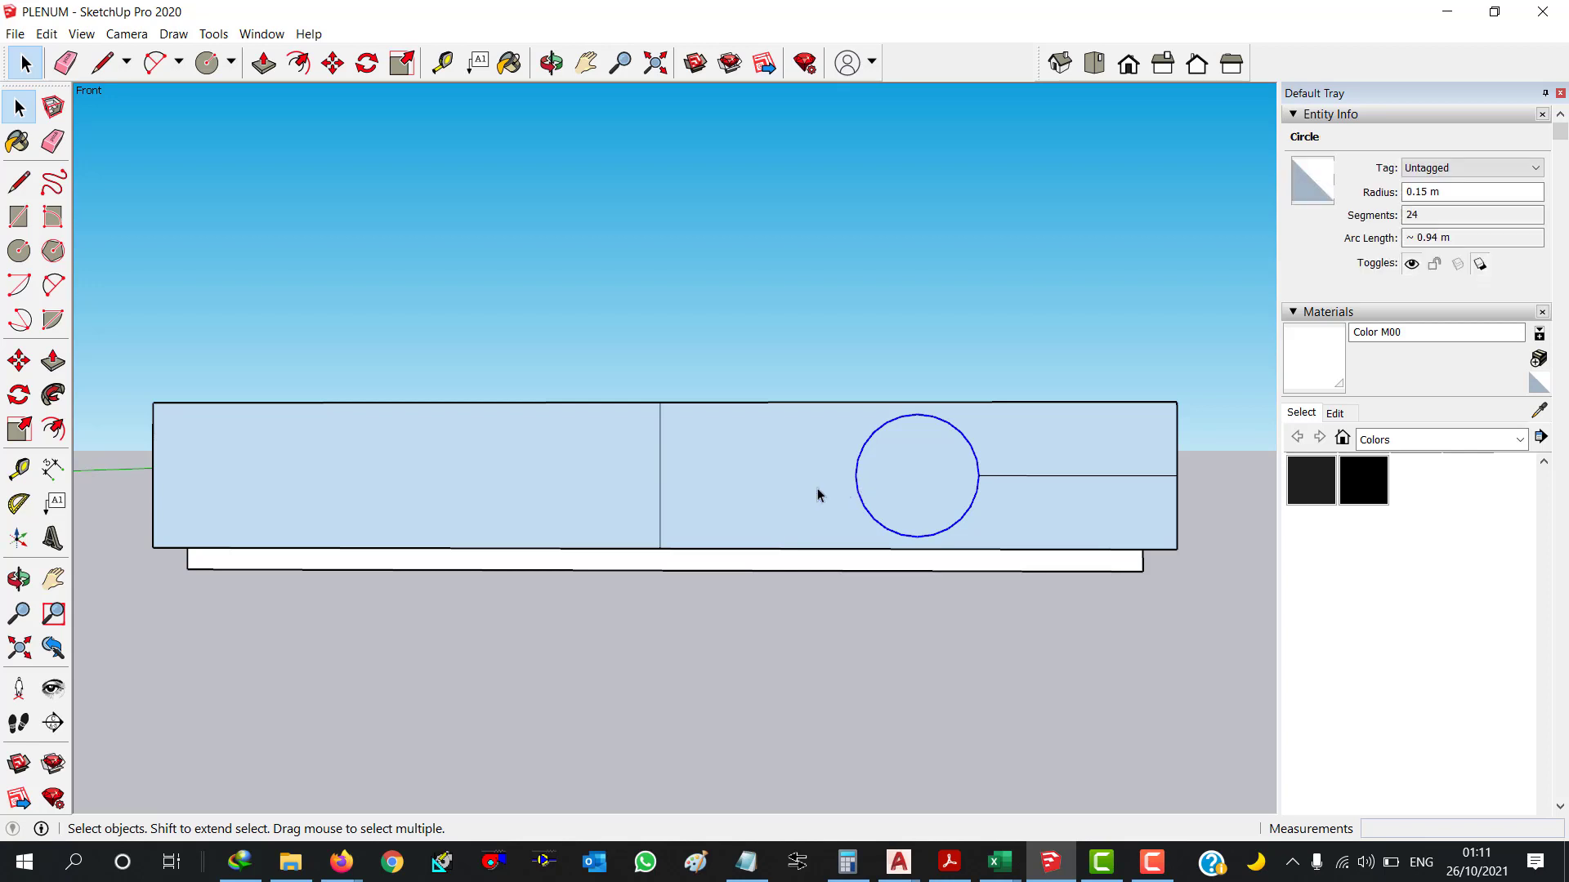
pyautogui.press('q')
pyautogui.moveTo(659, 474); pyautogui.dragTo(698, 475)
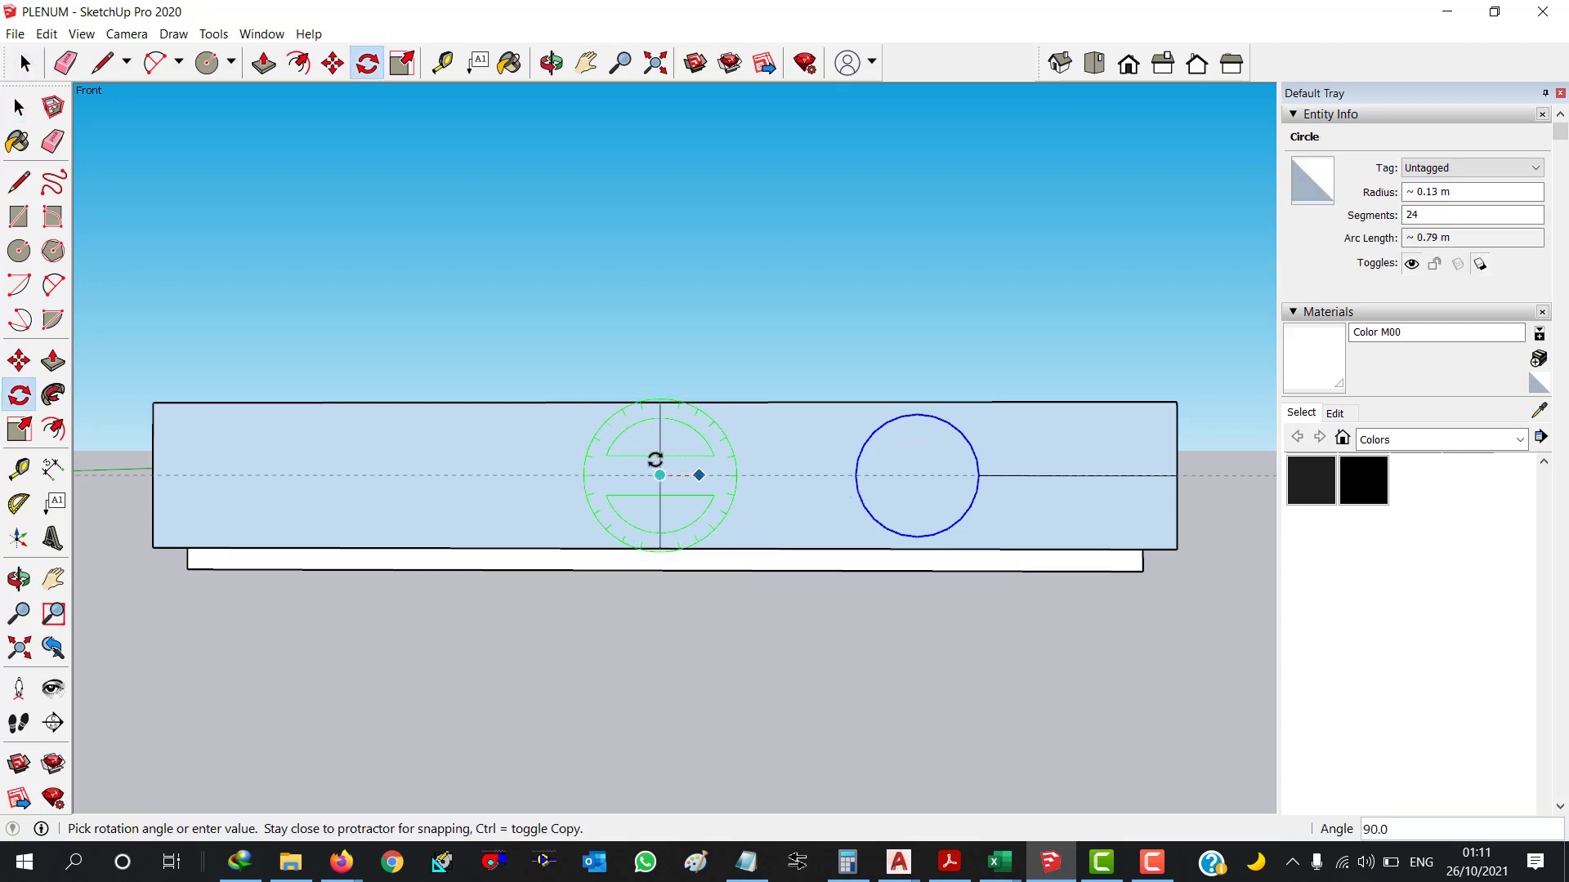
pyautogui.click(579, 477)
# Erase the leftover centre and divider lines, leaving just the two circles
pyautogui.press('space')
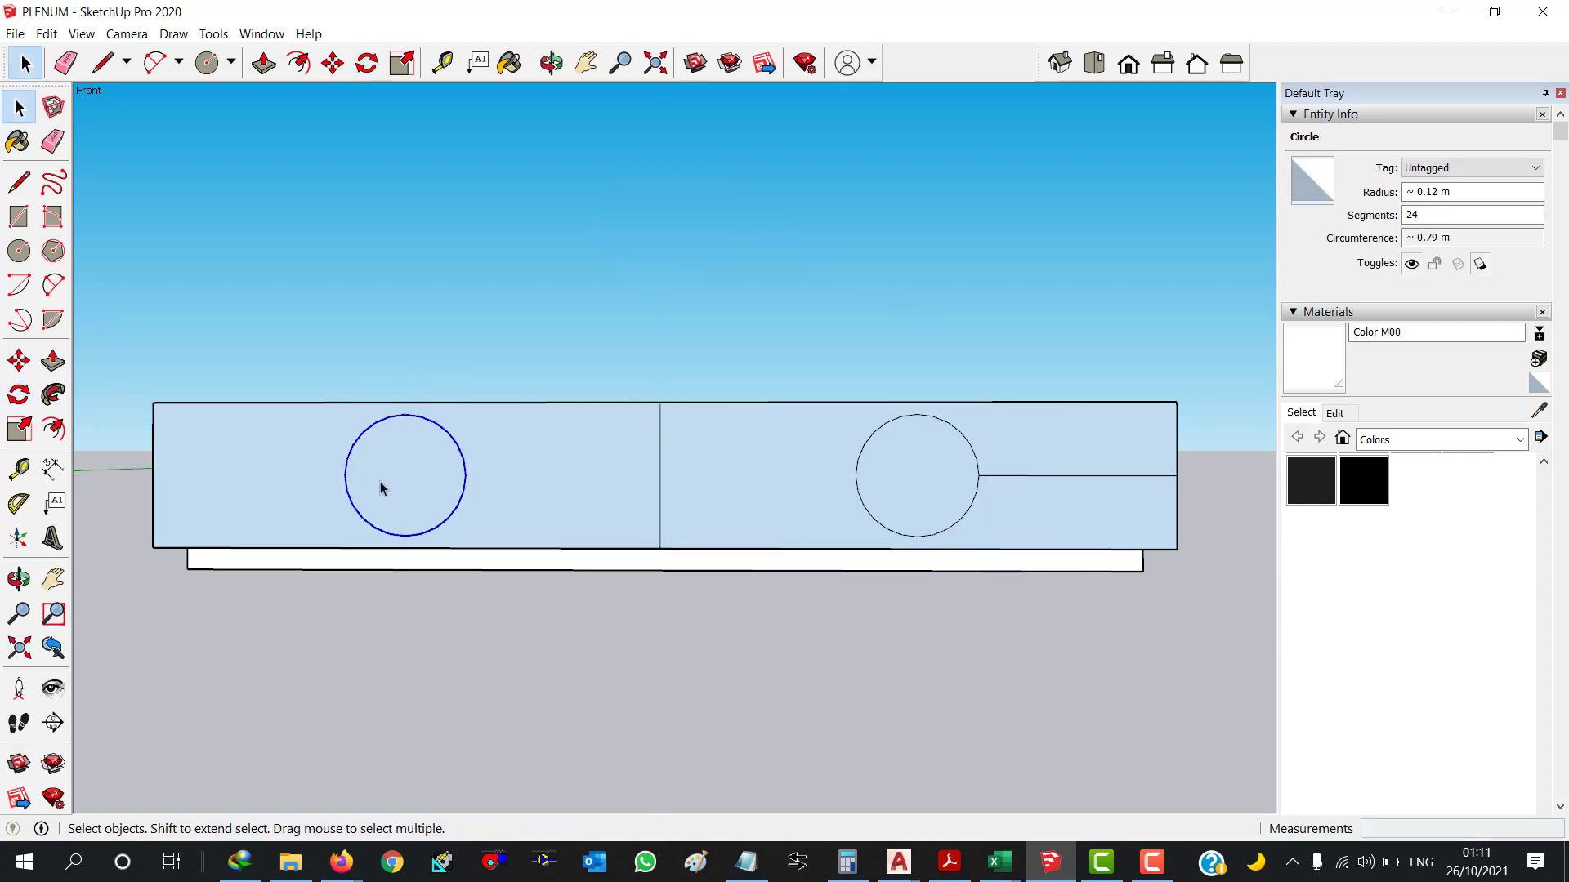
pyautogui.click(384, 488)
pyautogui.press('e')
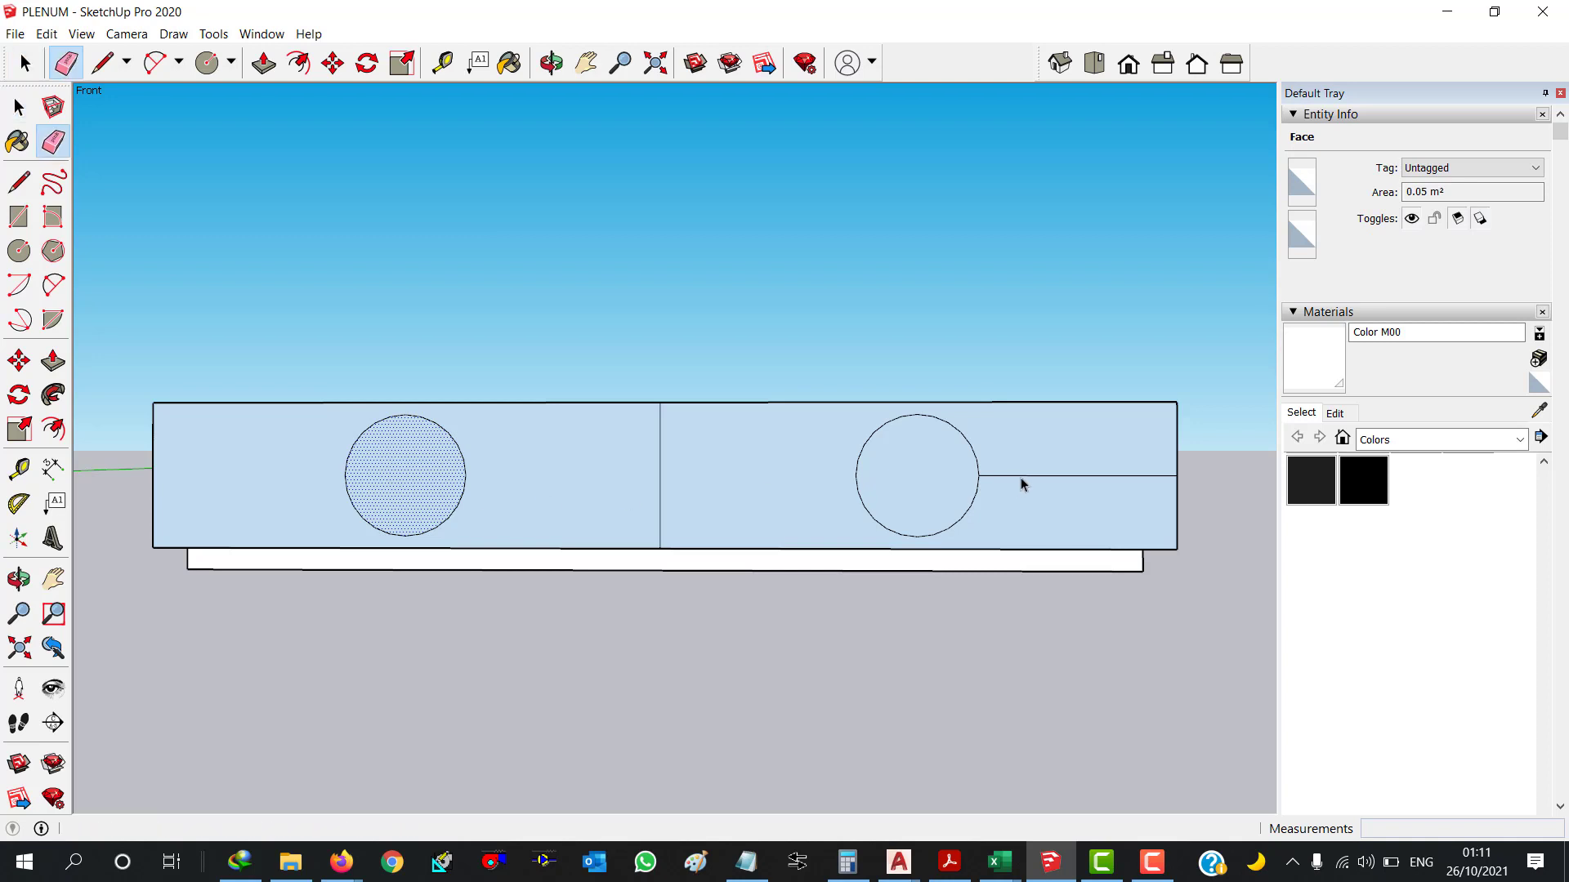
pyautogui.moveTo(1021, 477); pyautogui.dragTo(893, 482)
pyautogui.click(660, 482)
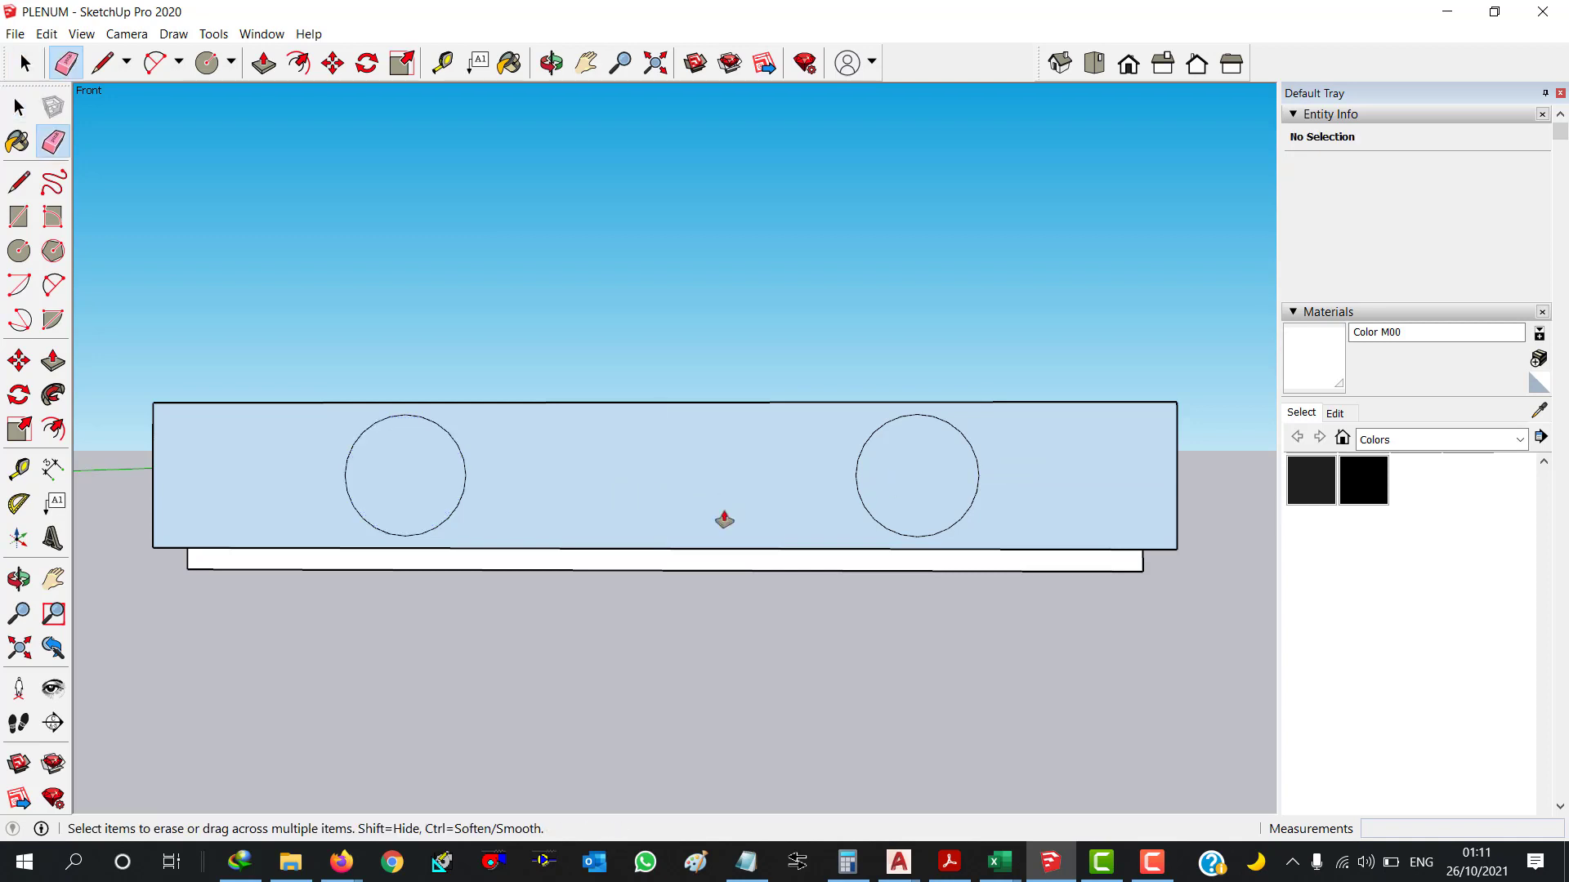
pyautogui.press('p')
pyautogui.moveTo(725, 518); pyautogui.dragTo(869, 501)
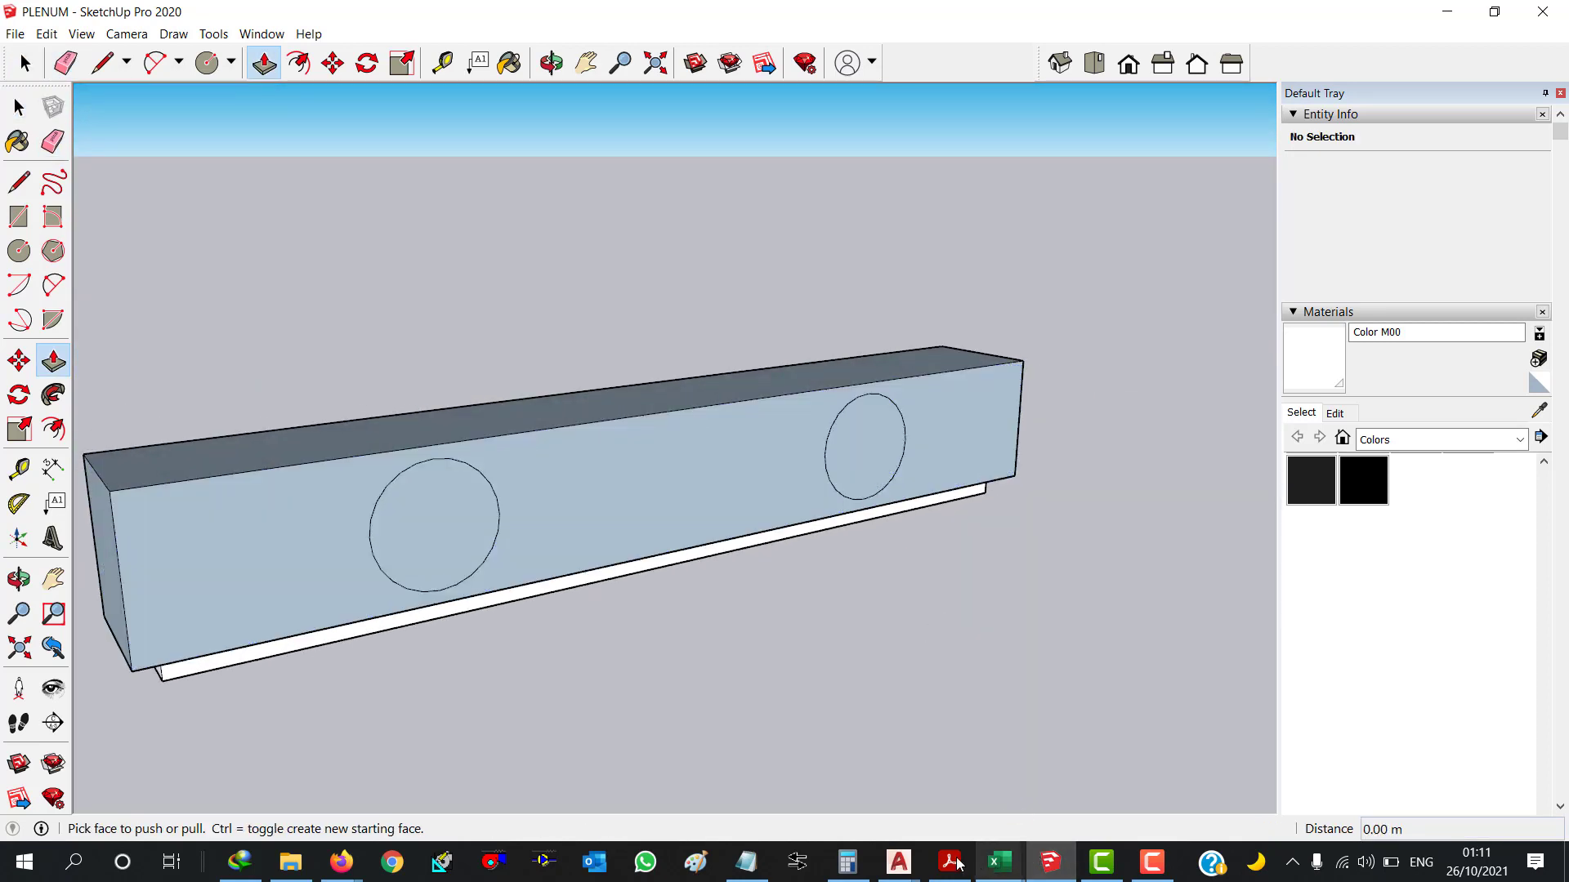
# Zoom to FF 05 in AutoCAD and measure the bellows width with DIMLINEAR without placing it
pyautogui.moveTo(899, 862)
pyautogui.click(679, 768)
pyautogui.scroll(8, 719, 482)
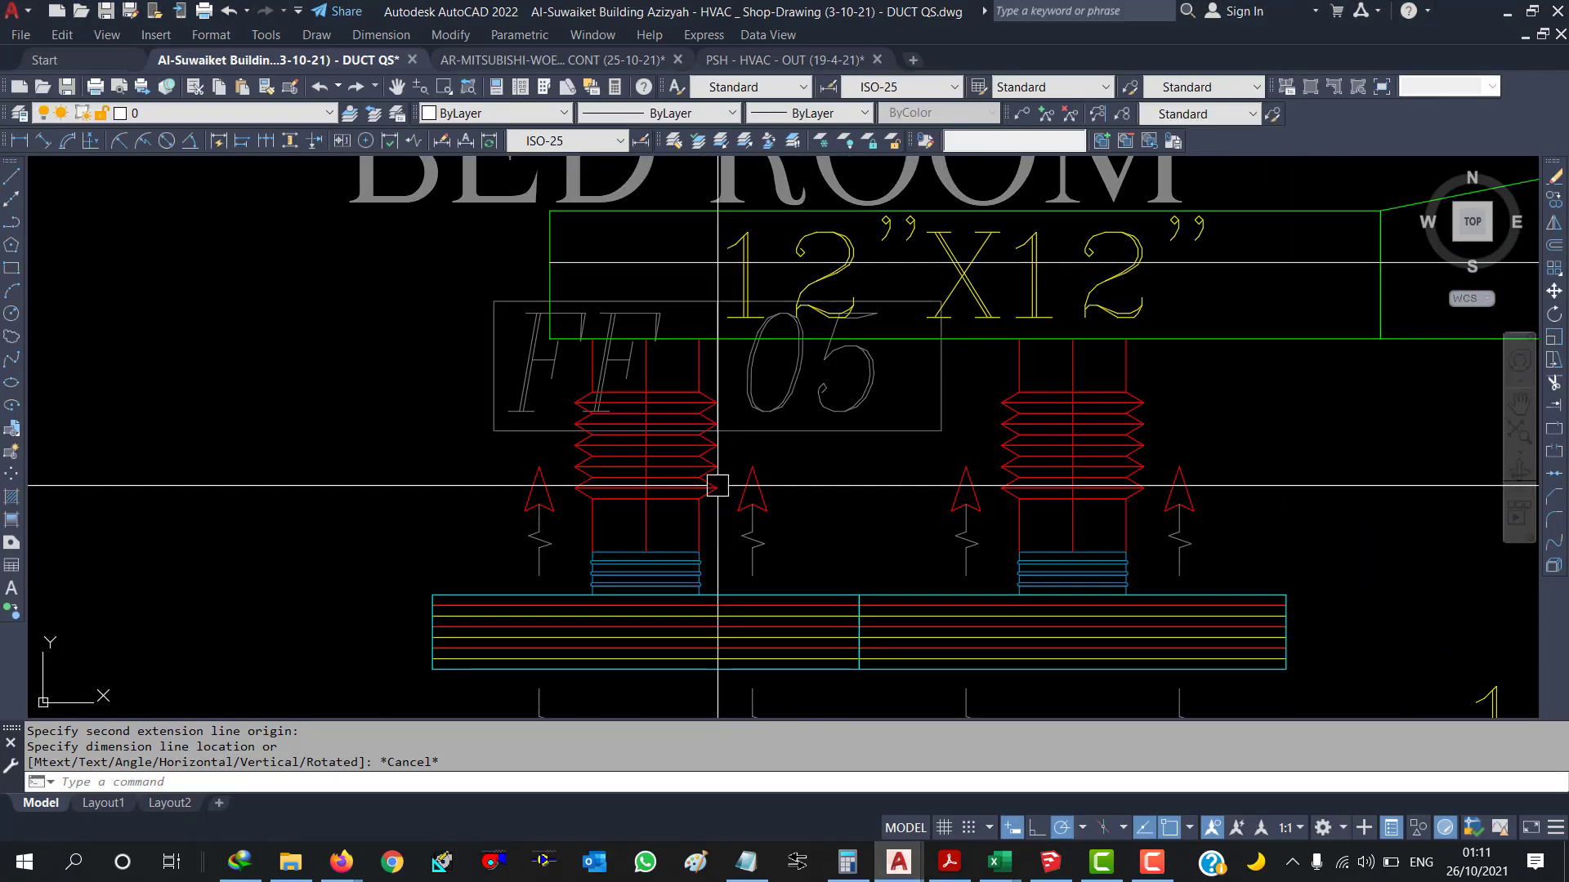
pyautogui.click(20, 141)
pyautogui.scroll(3, 556, 531)
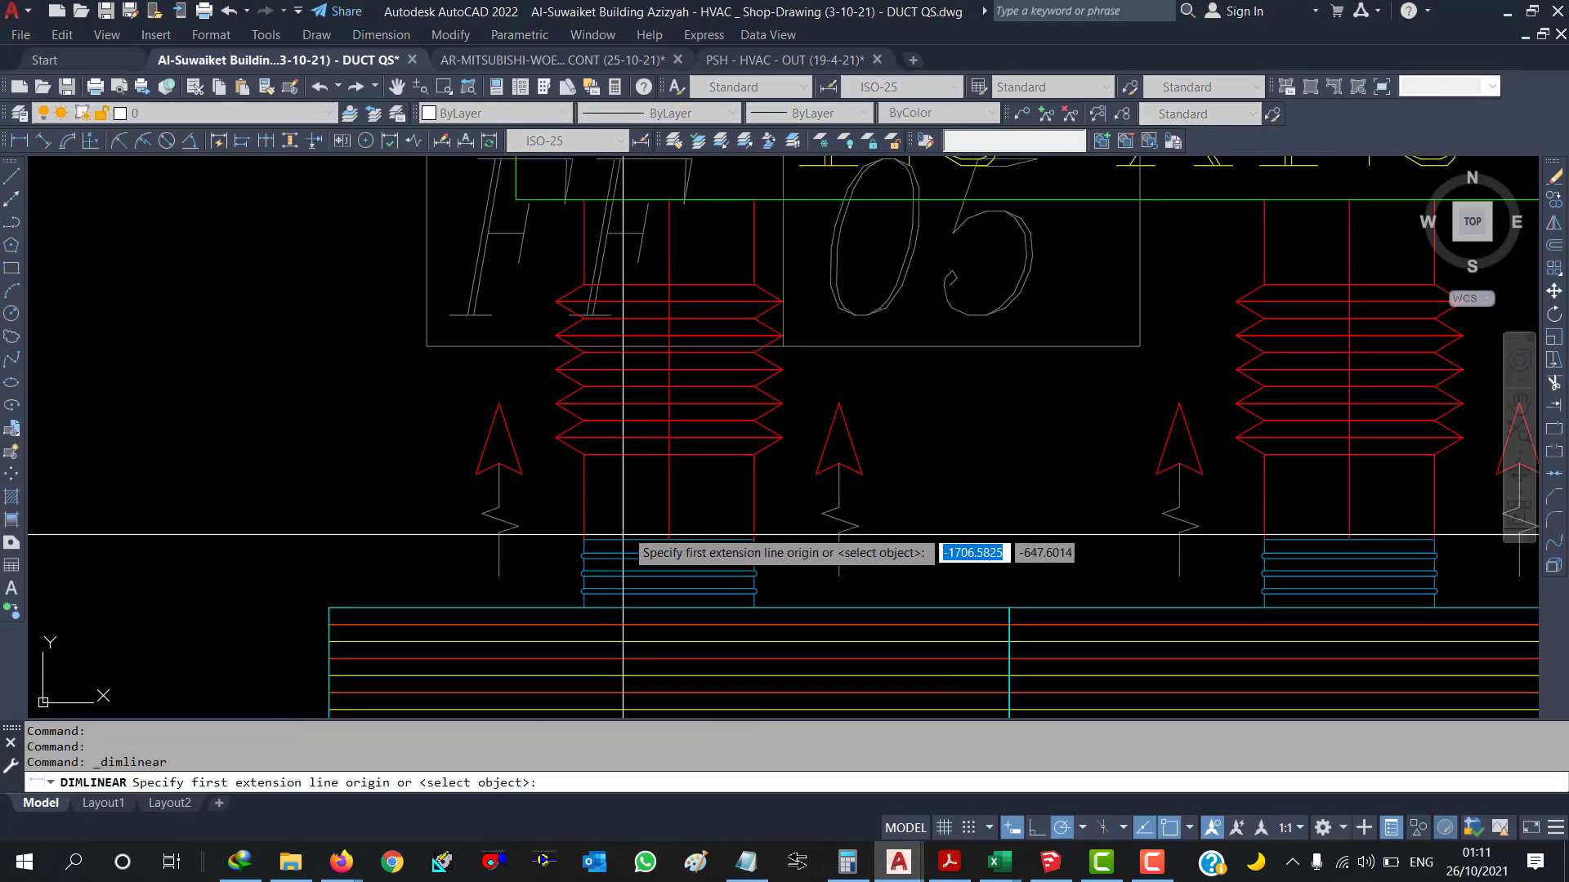
pyautogui.click(625, 540)
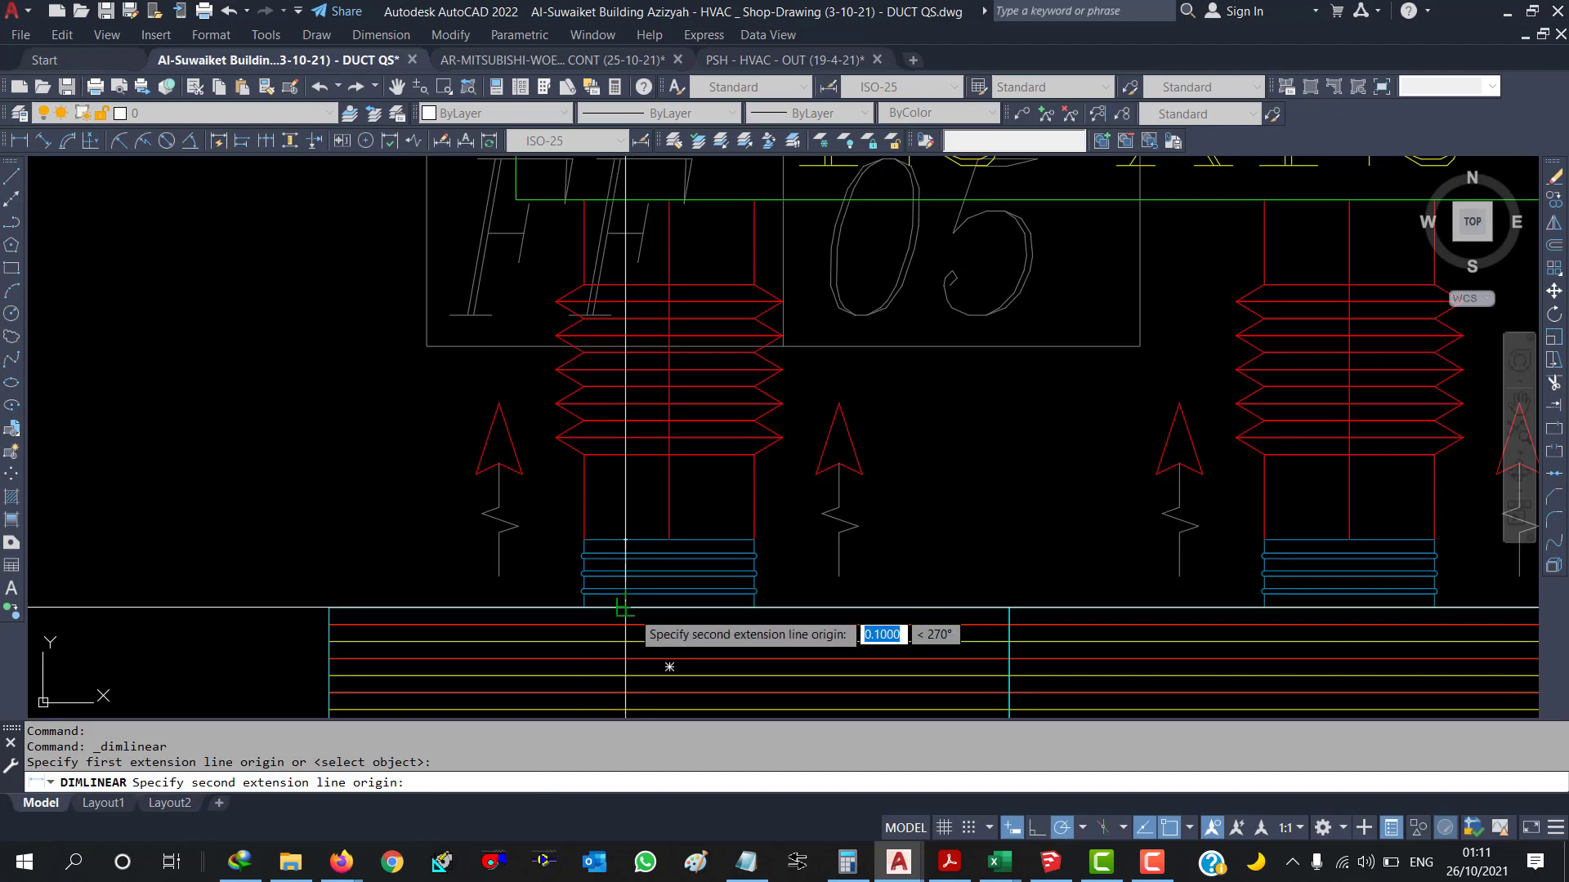
pyautogui.click(625, 593)
pyautogui.scroll(-5, 519, 461)
pyautogui.scroll(-3, 515, 470)
pyautogui.press('Escape')
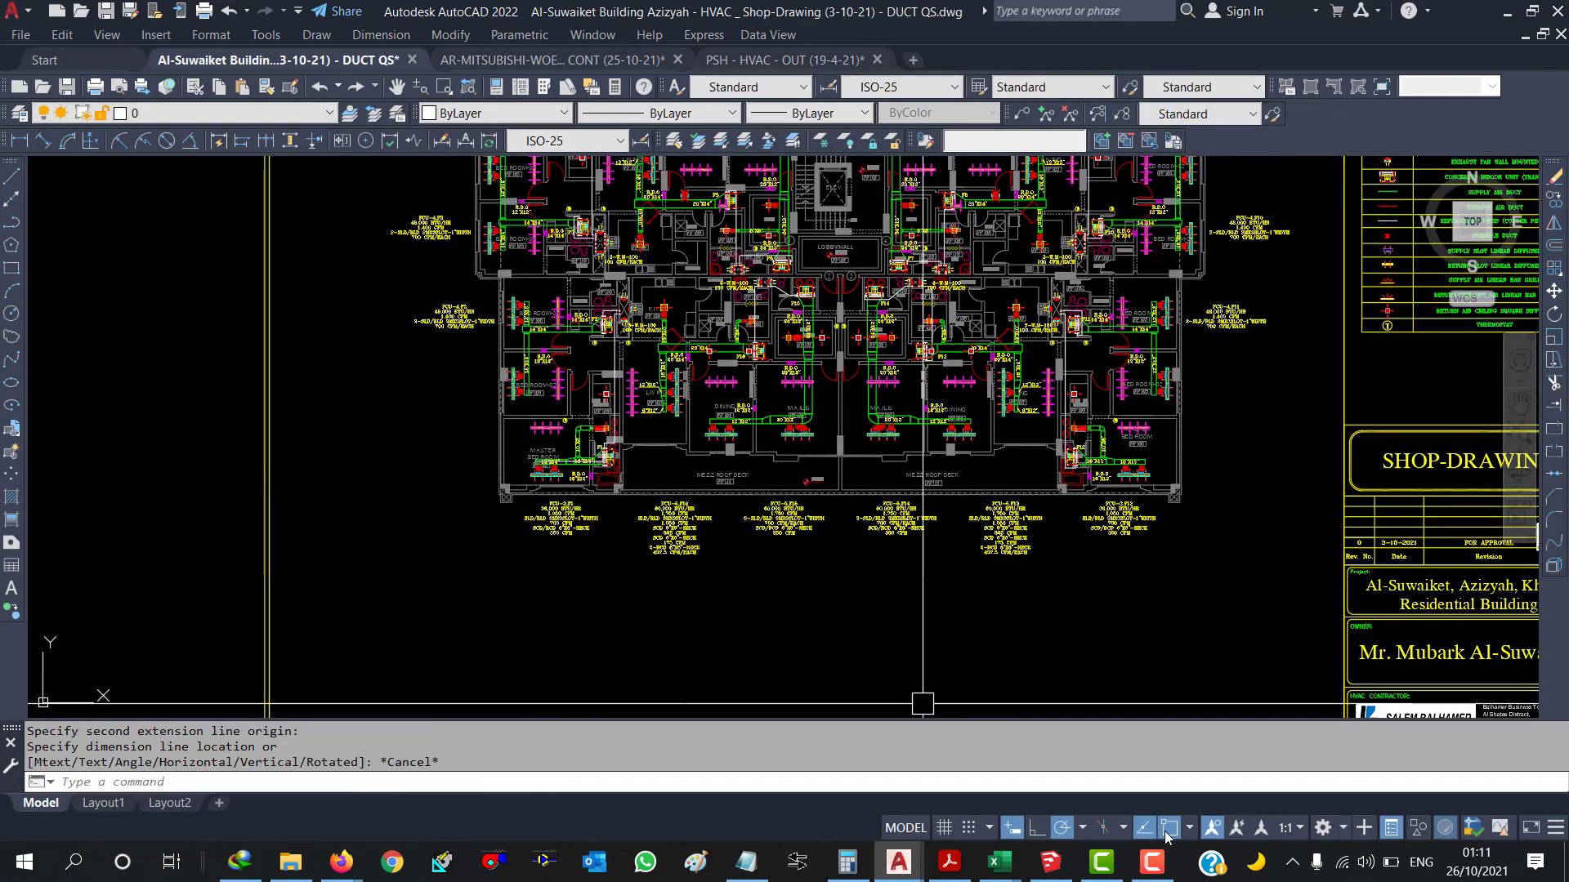
pyautogui.press('Escape')
# Extrude the right and left circles into collars and delete the left collar's end face
pyautogui.click(1050, 862)
pyautogui.moveTo(851, 472); pyautogui.dragTo(884, 489)
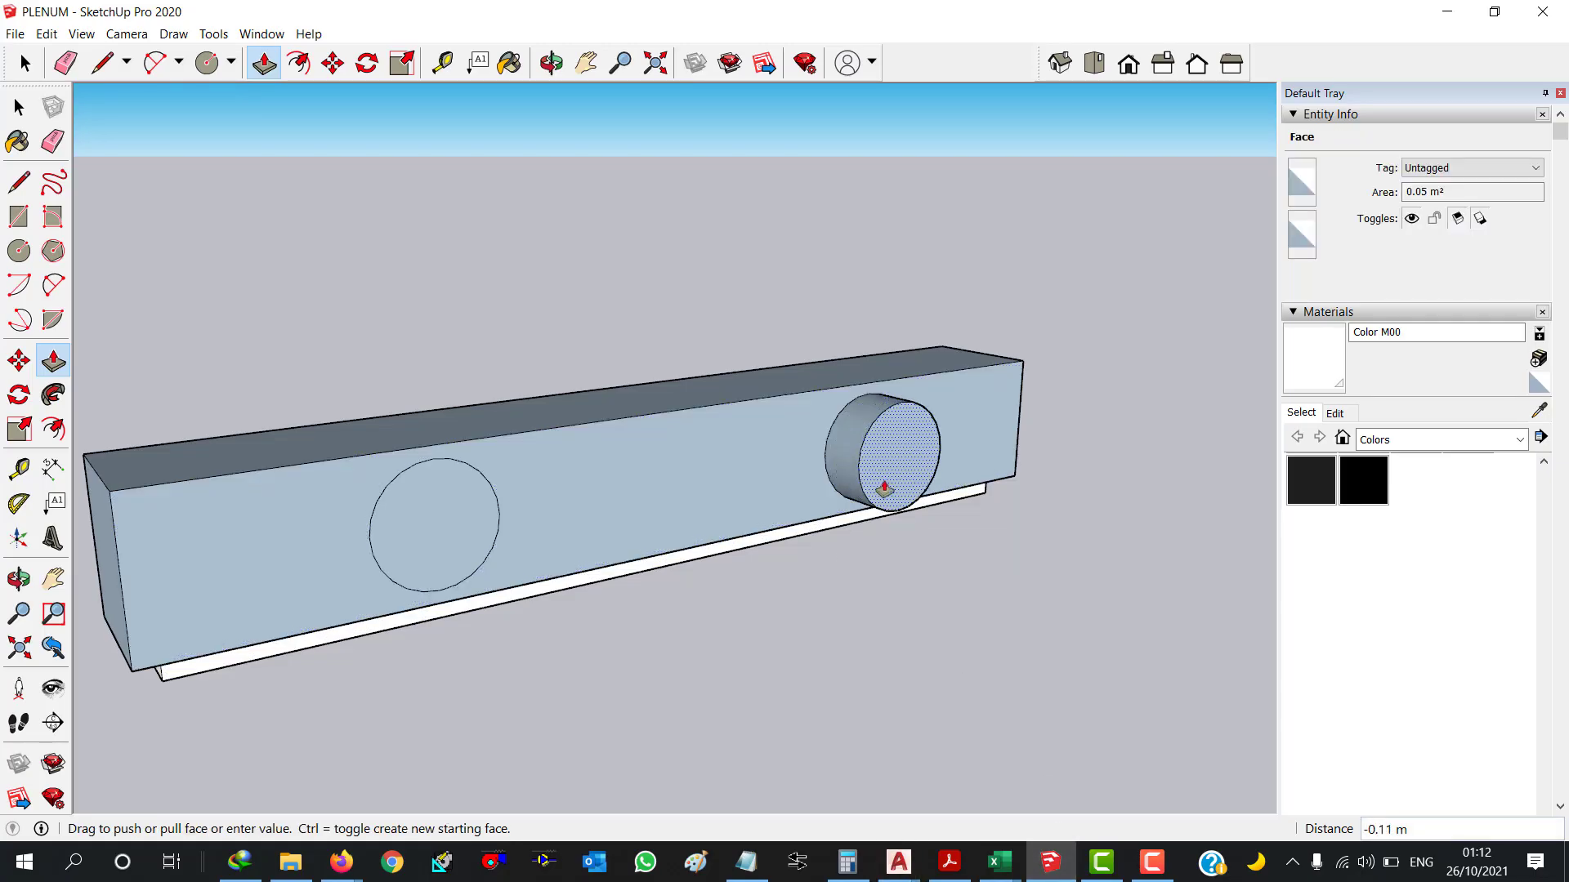
pyautogui.write('.1')
pyautogui.press('Return')
pyautogui.click(466, 507)
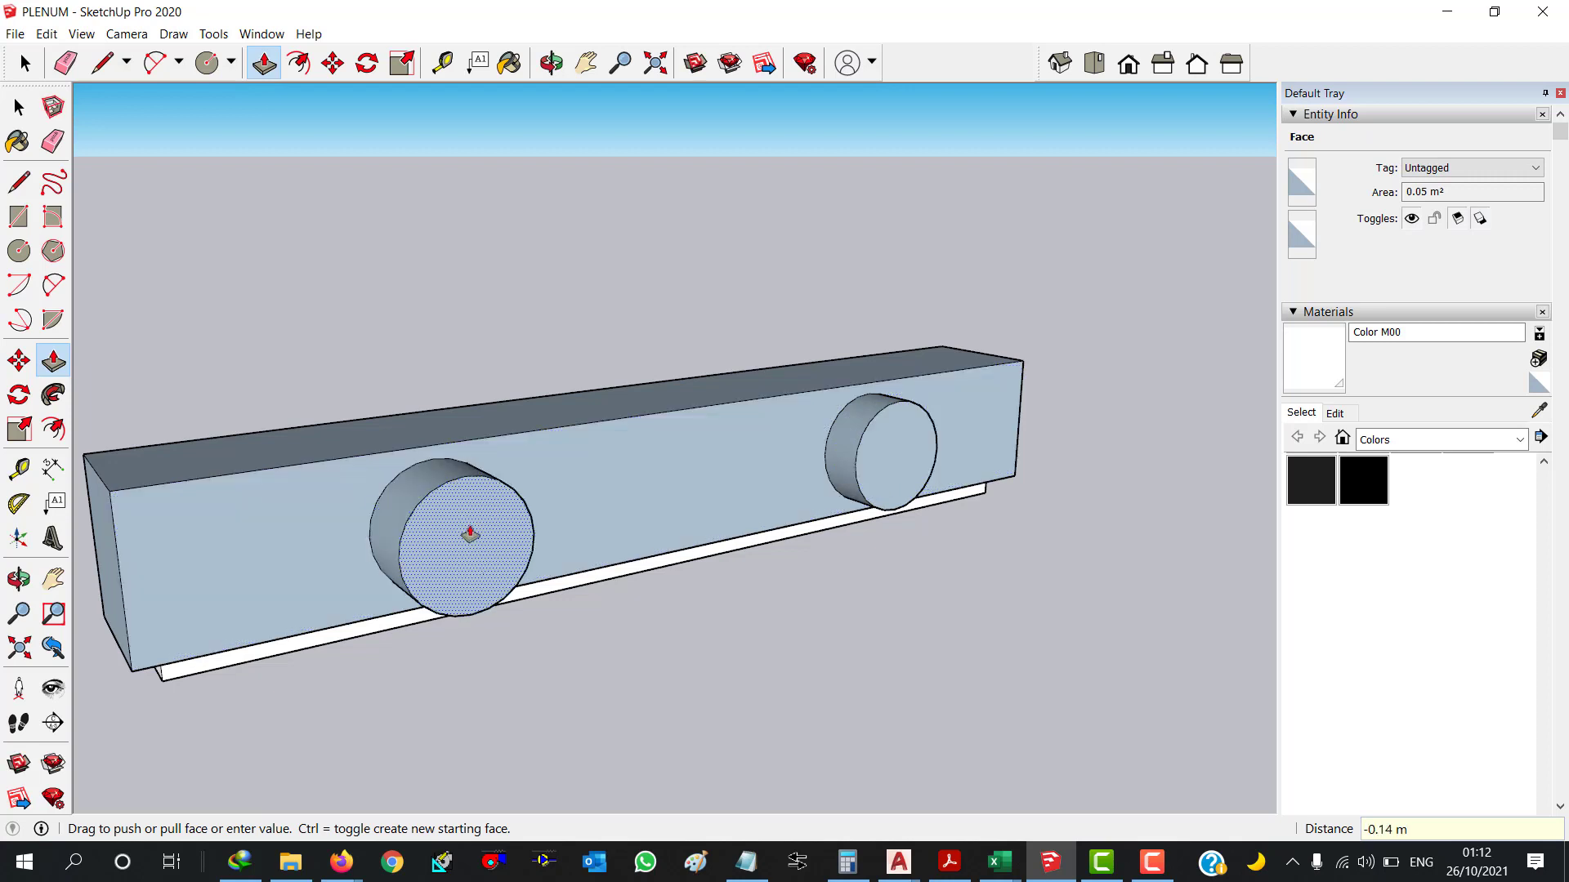
pyautogui.write('.1')
pyautogui.press('Return')
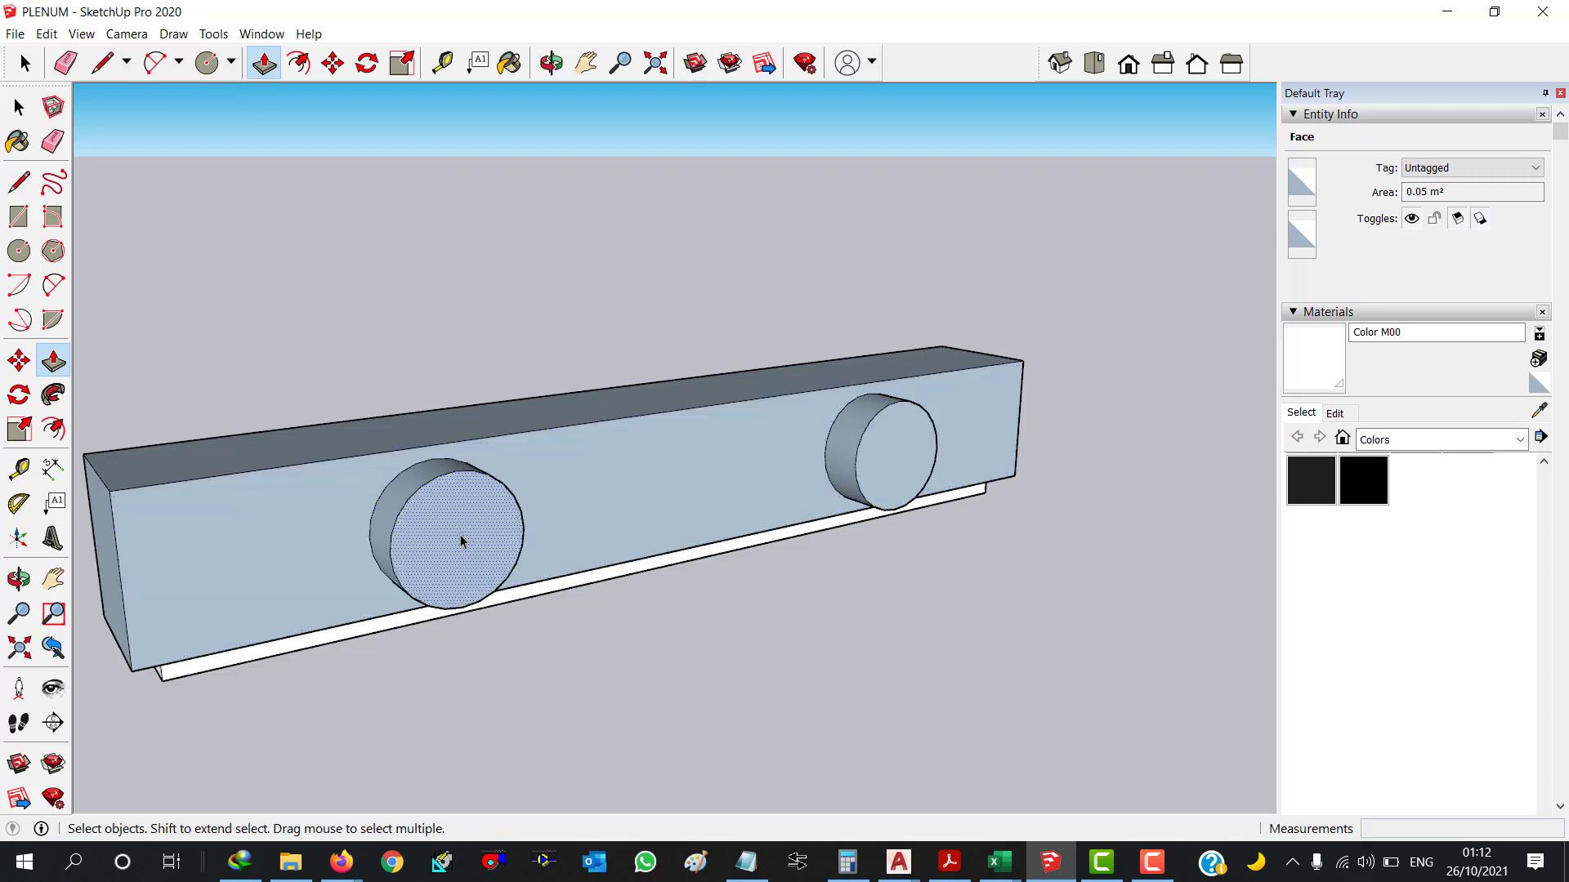
pyautogui.press('space')
pyautogui.click(459, 535)
pyautogui.press('Delete')
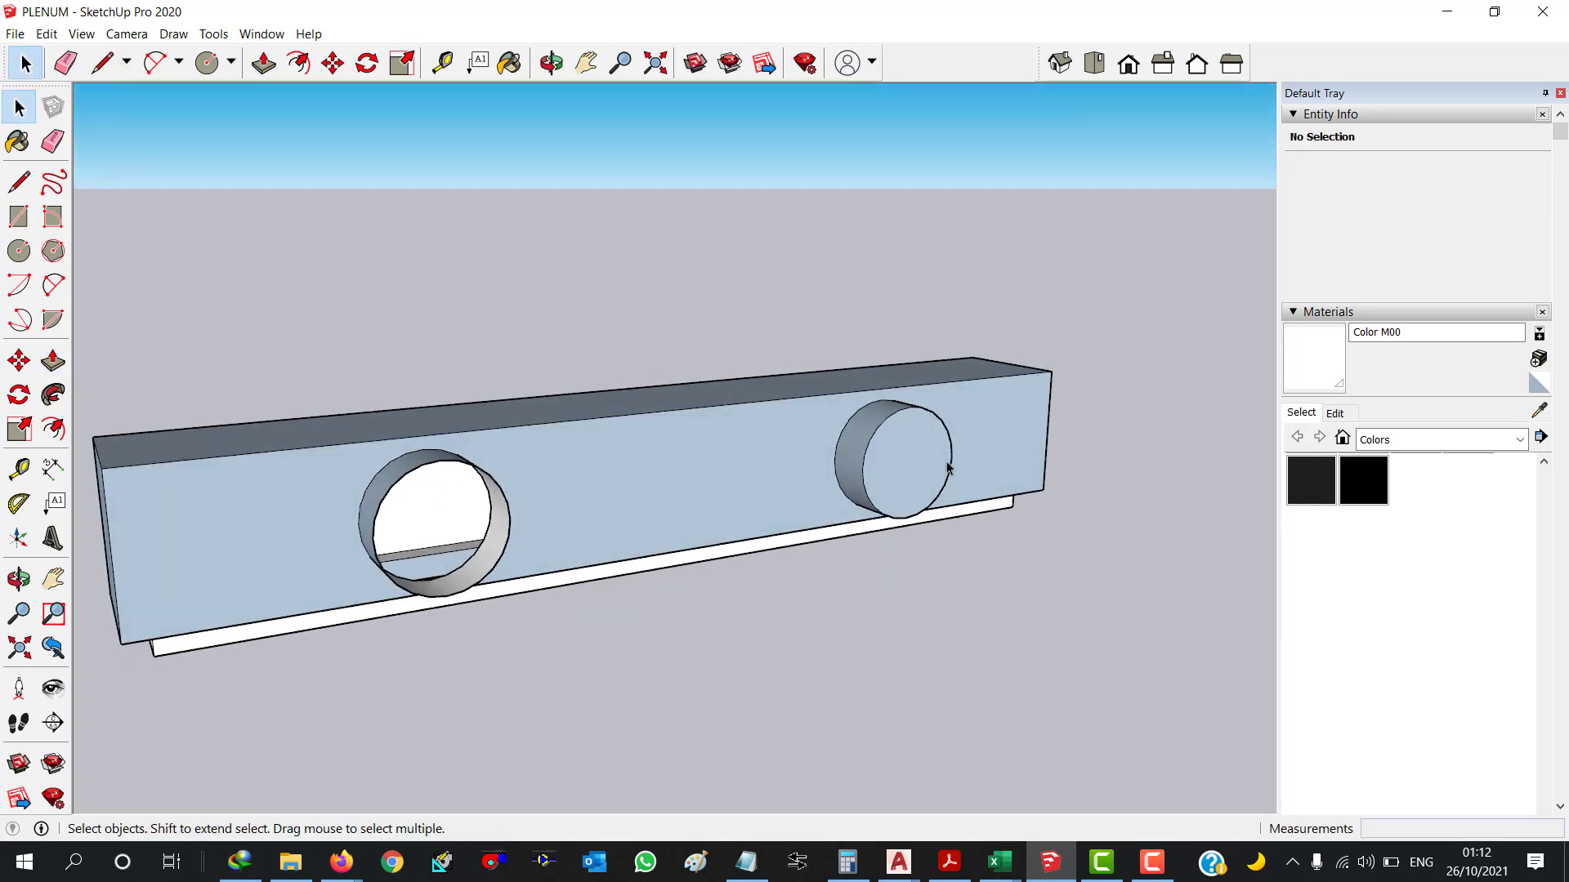
pyautogui.moveTo(909, 497)
pyautogui.mouseDown()
pyautogui.moveTo(816, 385)
pyautogui.moveTo(802, 469)
pyautogui.moveTo(738, 444)
pyautogui.moveTo(989, 563)
pyautogui.moveTo(889, 623)
pyautogui.mouseUp()
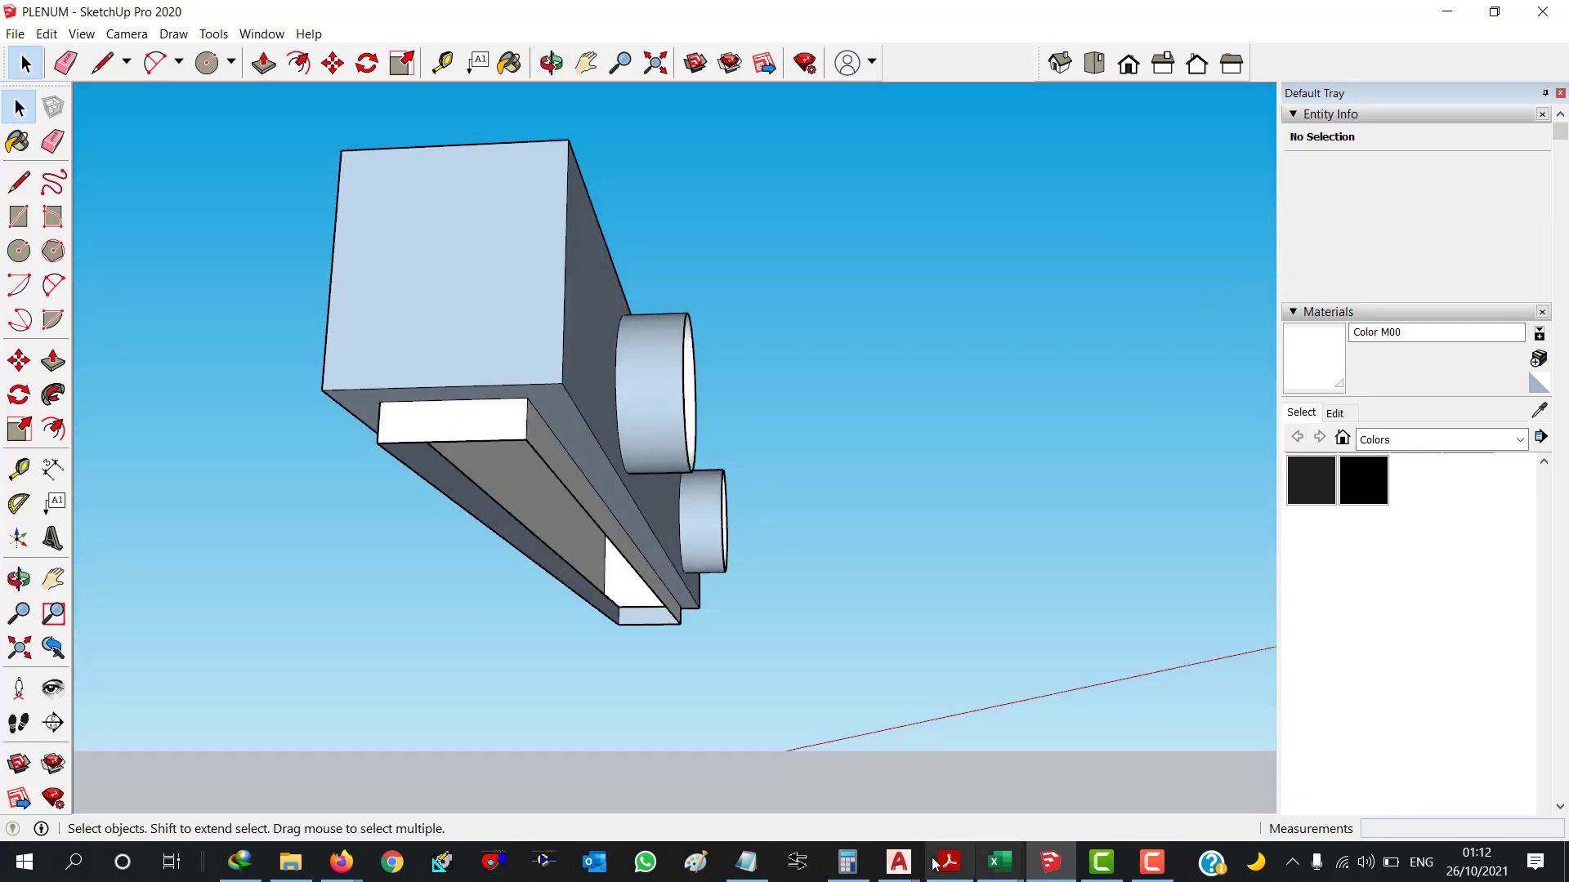
# Check the FCU text in AutoCAD, then bring the Duct Calculations workbook forward in Excel
pyautogui.click(700, 791)
pyautogui.scroll(5, 560, 567)
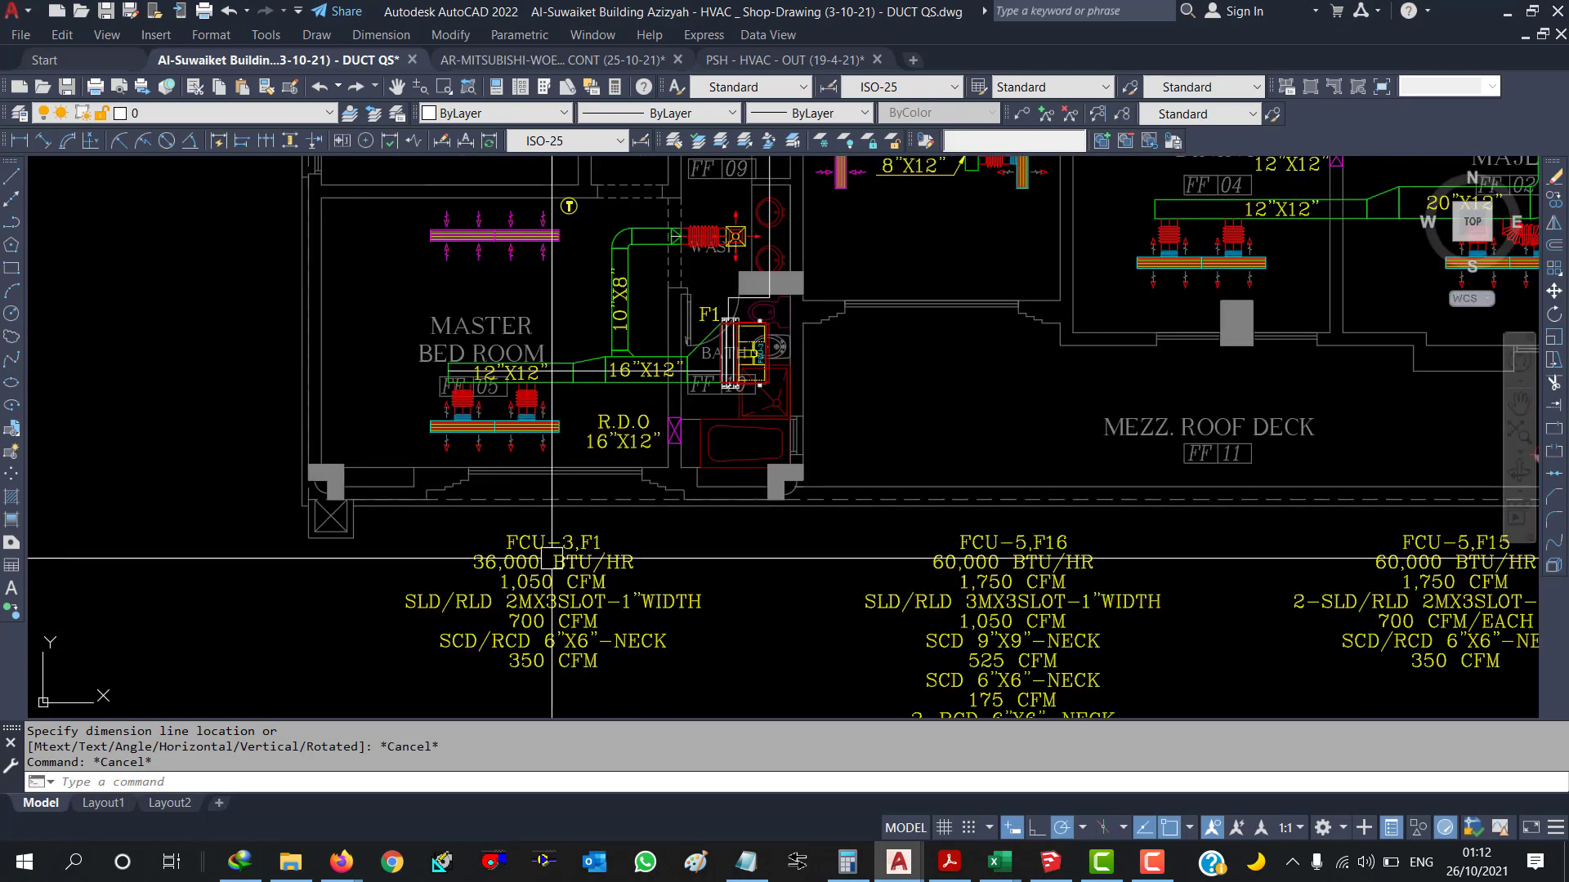
pyautogui.scroll(3, 500, 662)
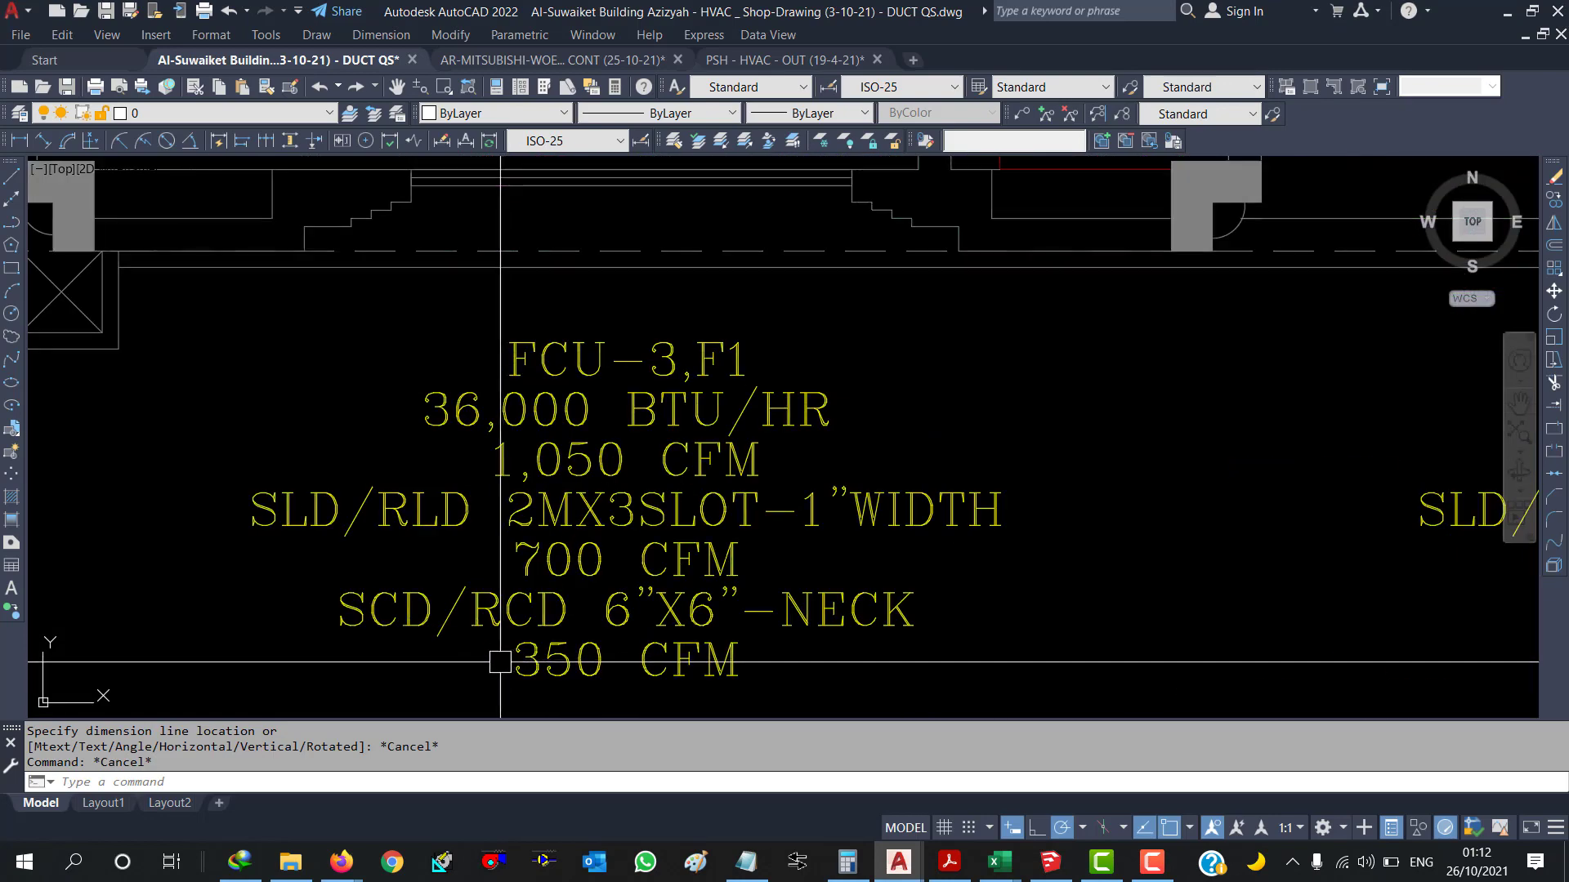
pyautogui.click(1002, 866)
pyautogui.click(886, 760)
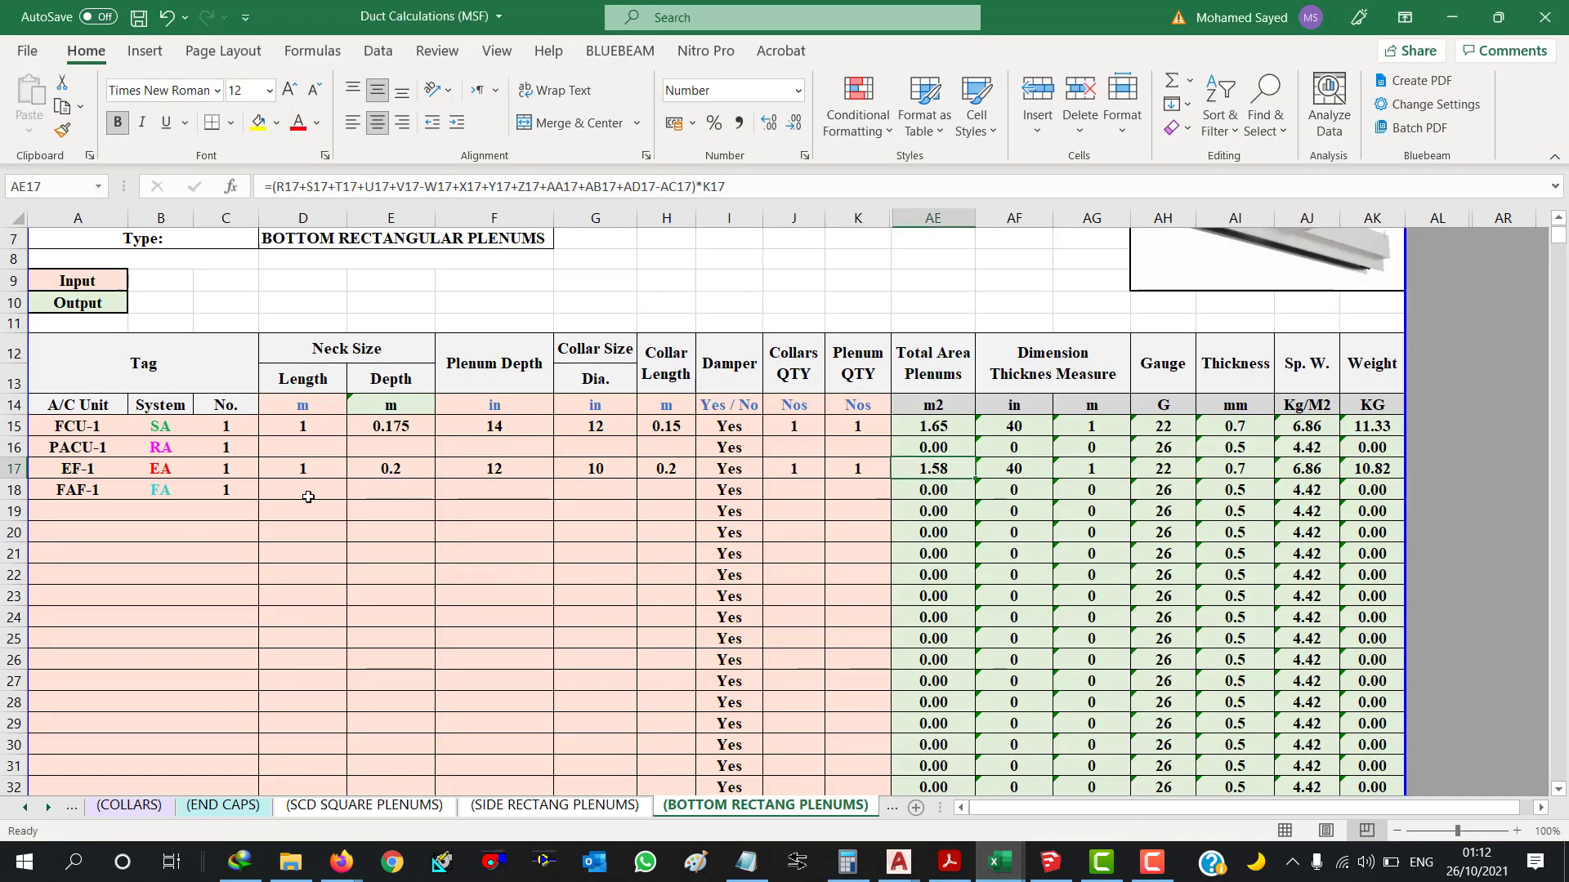
# Clear the old neck, collar and quantity entries in D15:H17 and J15:K17
pyautogui.click(308, 497)
pyautogui.moveTo(302, 468); pyautogui.dragTo(679, 433)
pyautogui.press('Delete')
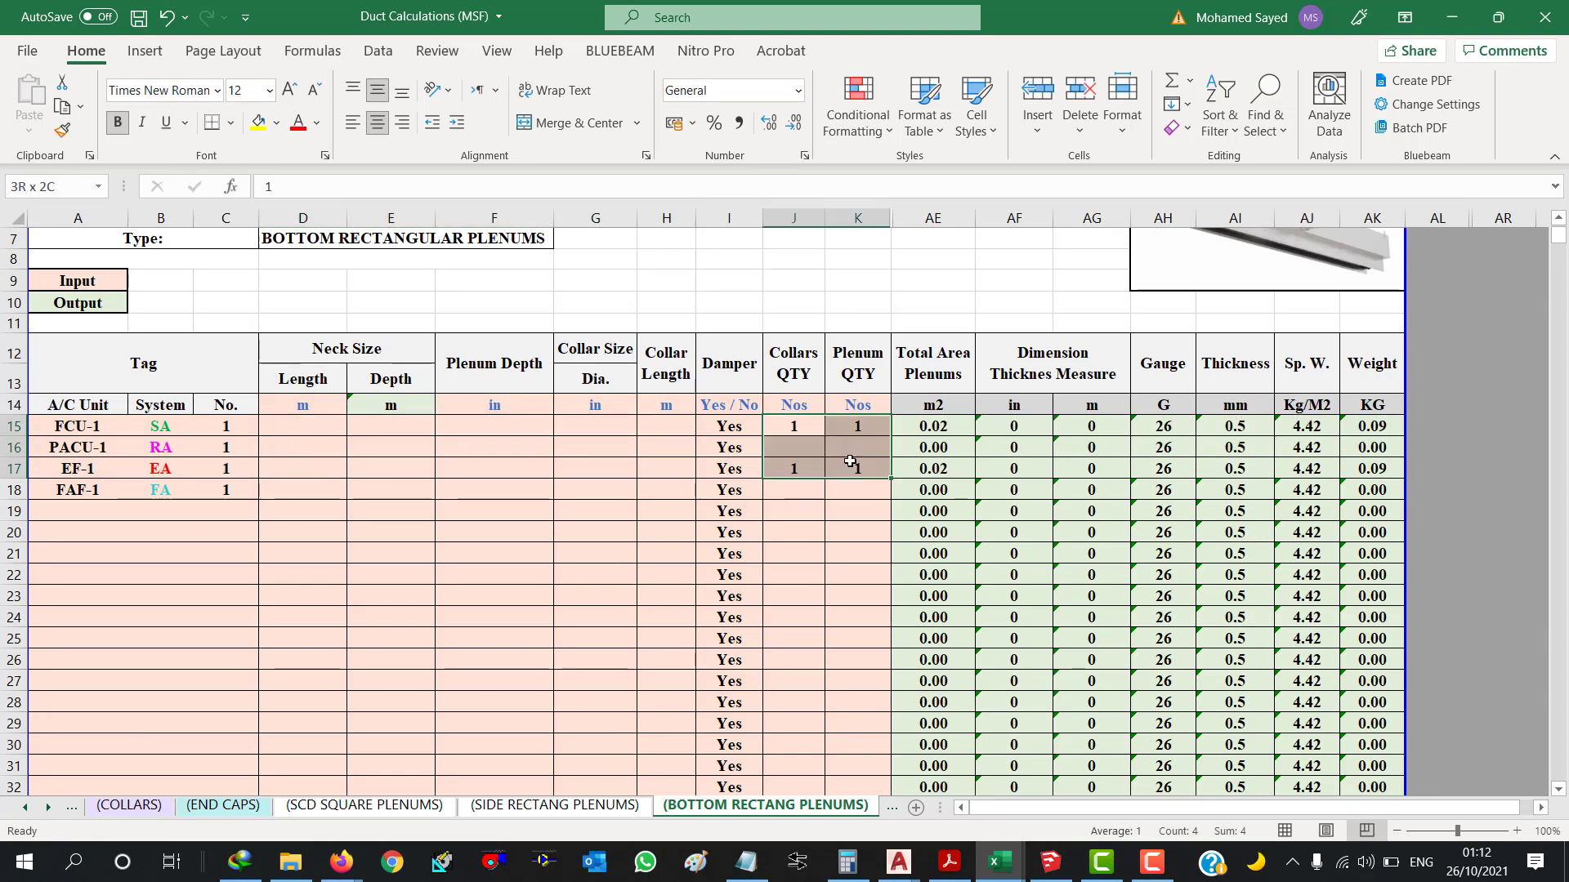
pyautogui.moveTo(793, 426); pyautogui.dragTo(857, 469)
pyautogui.press('Delete')
# Enter FCU-1 neck length 2 and neck depth 0.175 in row 15
pyautogui.click(310, 417)
pyautogui.write('2')
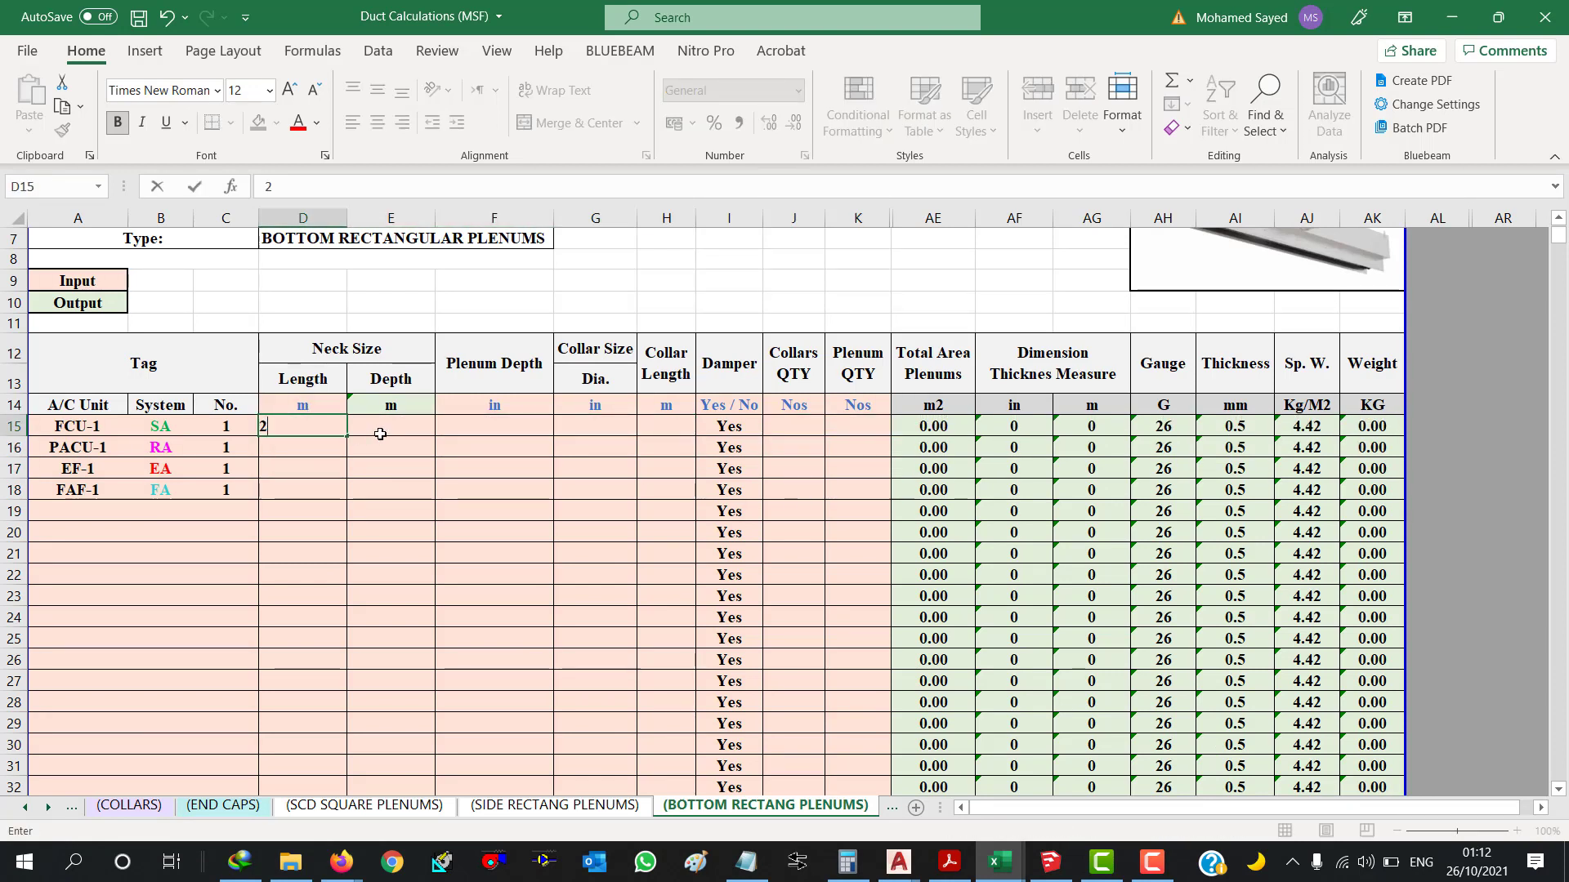
pyautogui.click(380, 433)
pyautogui.write('.175')
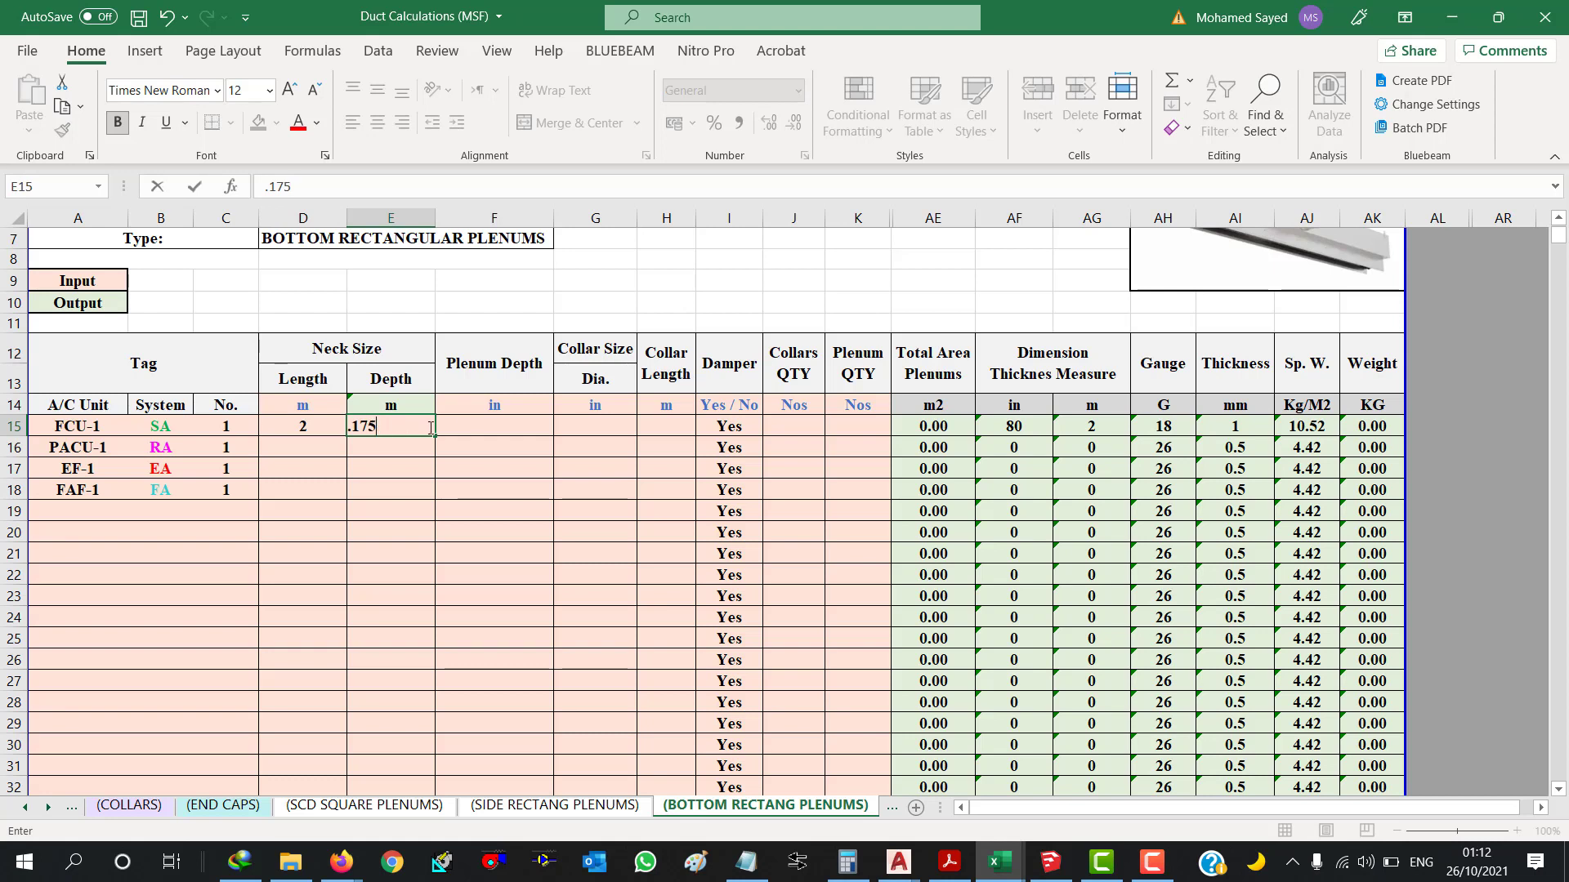
pyautogui.click(468, 427)
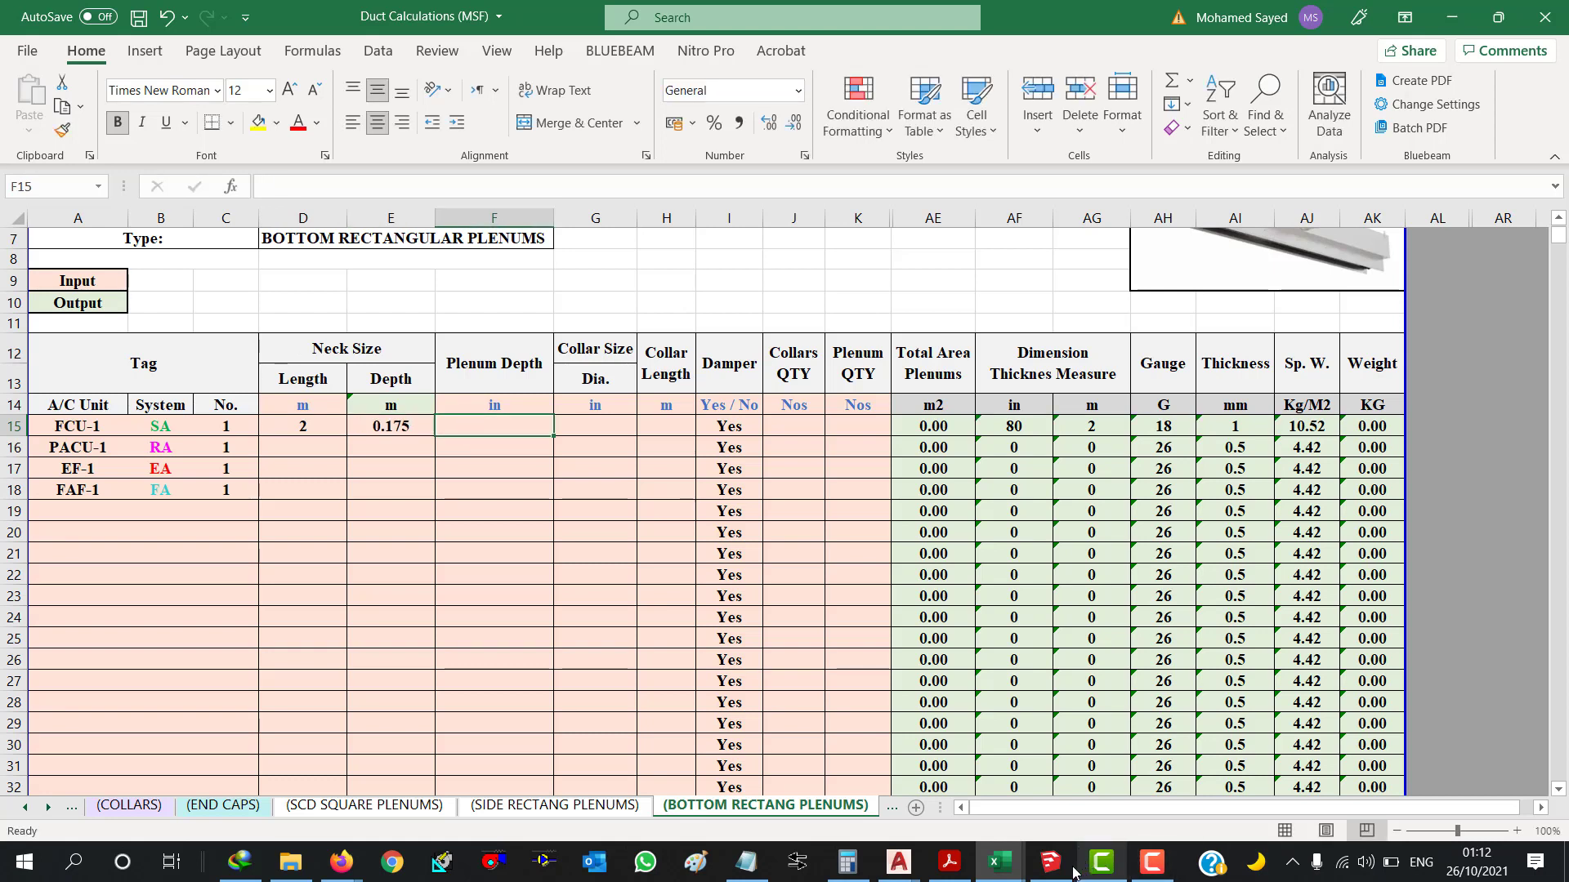
# Enter collar diameter 10, plenum depth 12 and collar length 0.1 for FCU-1
pyautogui.click(604, 426)
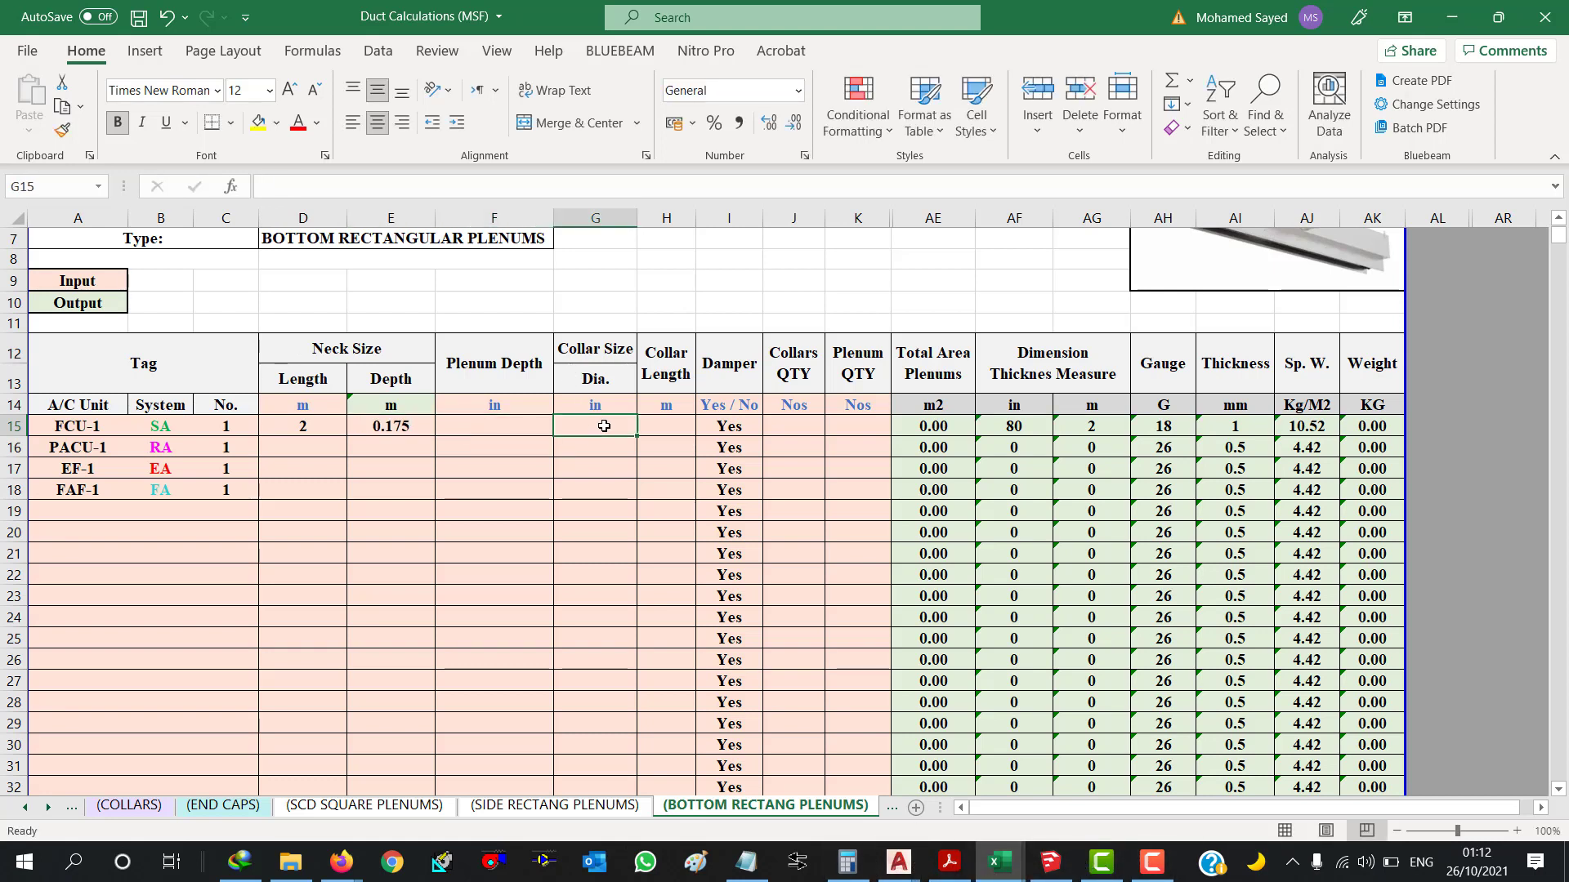
pyautogui.press('BackSpace')
pyautogui.write('1')
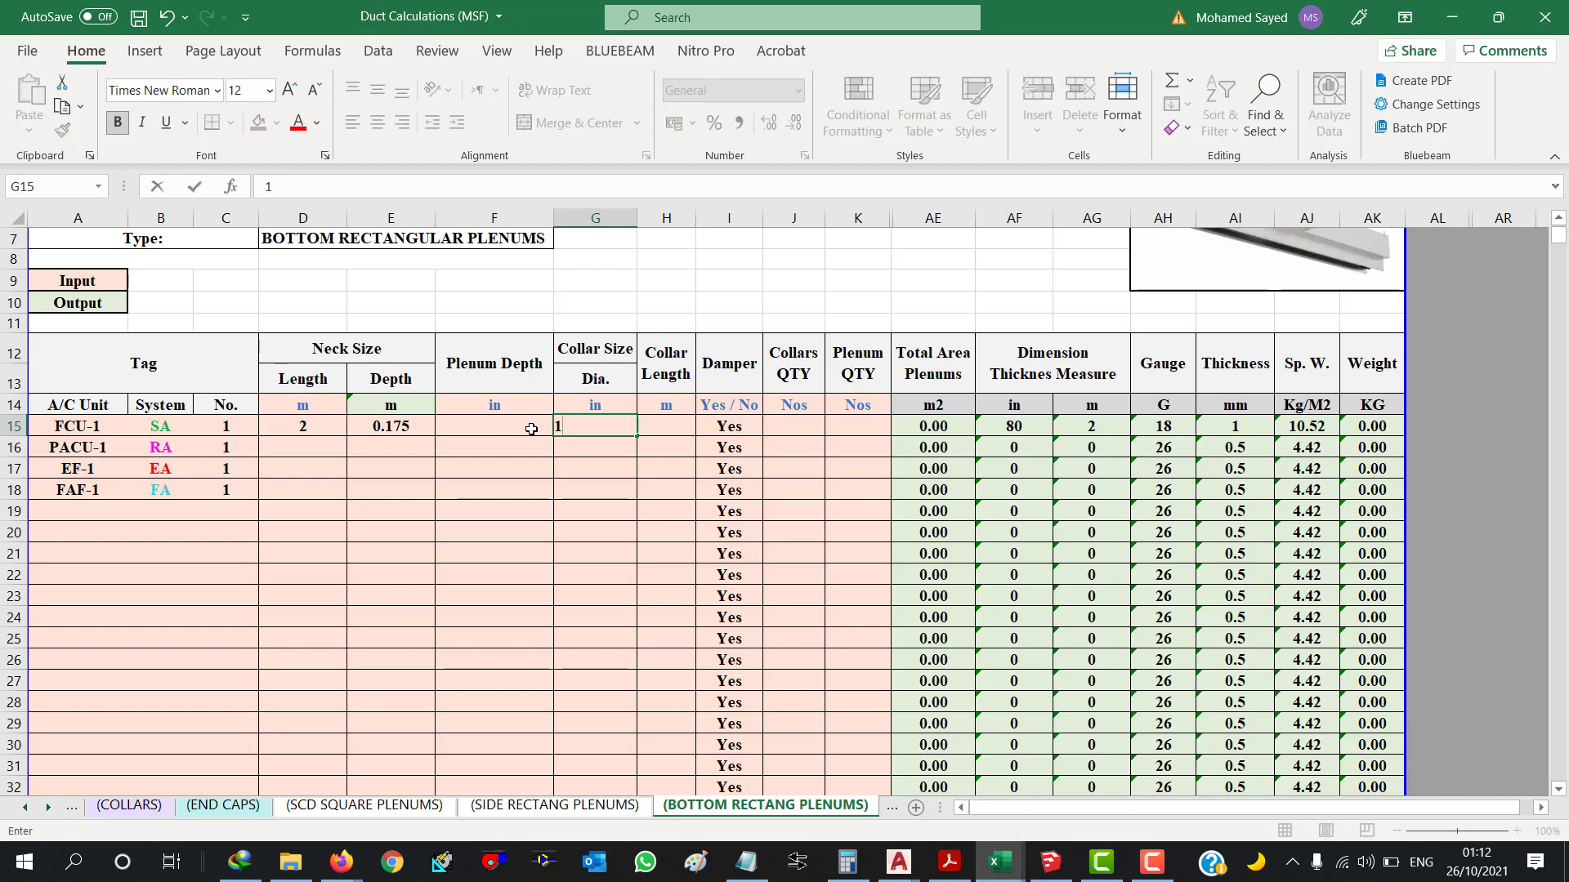
pyautogui.write('0')
pyautogui.click(525, 426)
pyautogui.write('12')
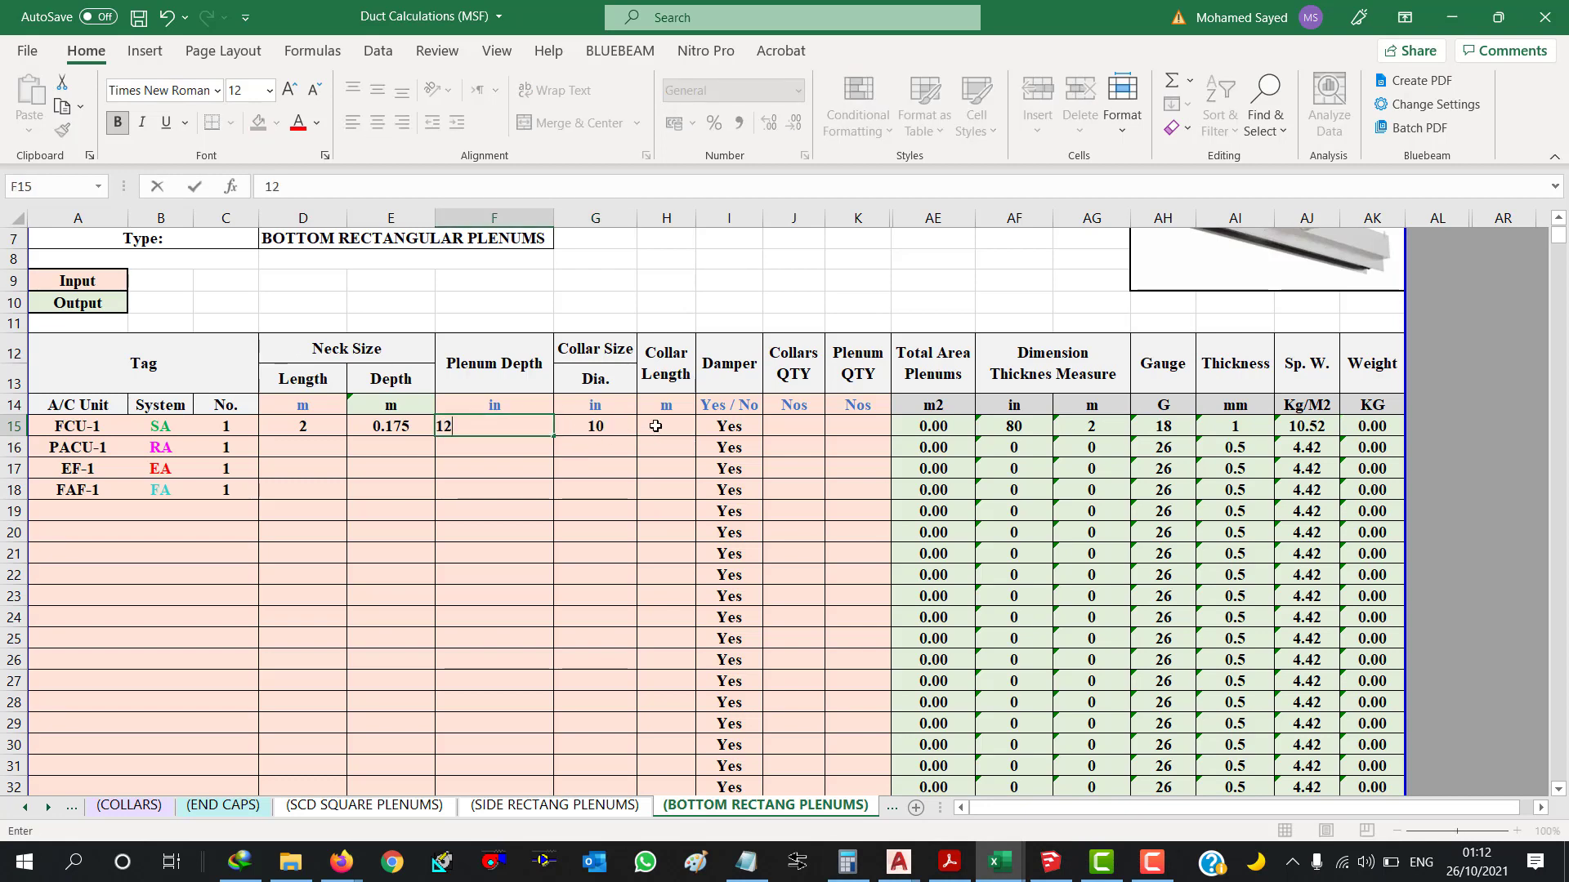
pyautogui.click(655, 426)
pyautogui.write('.1')
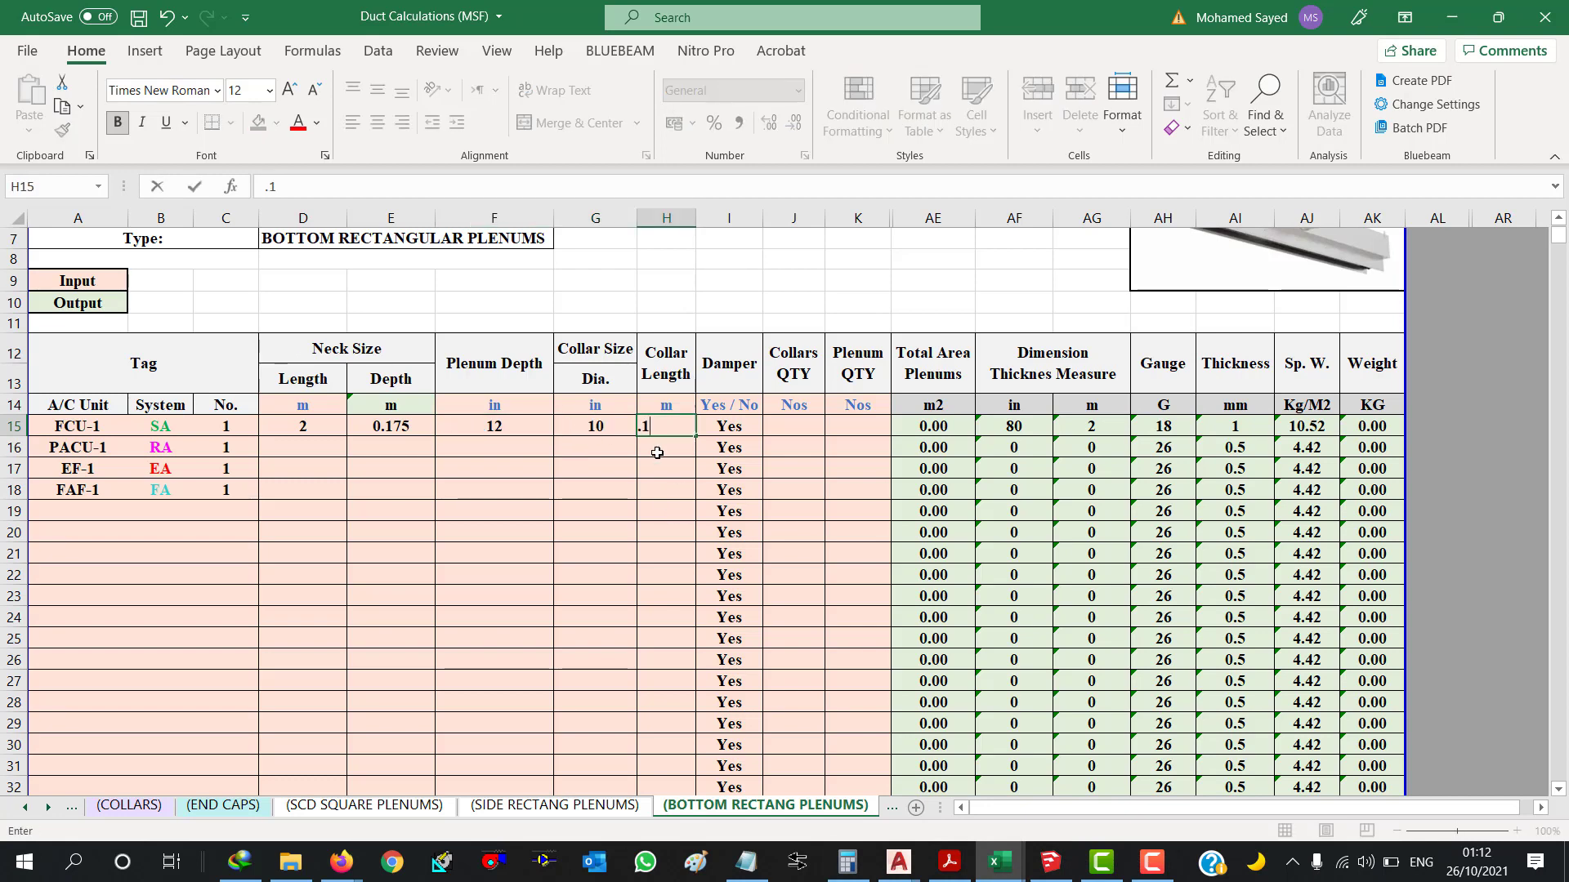
pyautogui.press('Tab')
# Set the FCU-1 damper to No, with 2 collars and 1 plenum
pyautogui.hotkey('alt', 'Down')
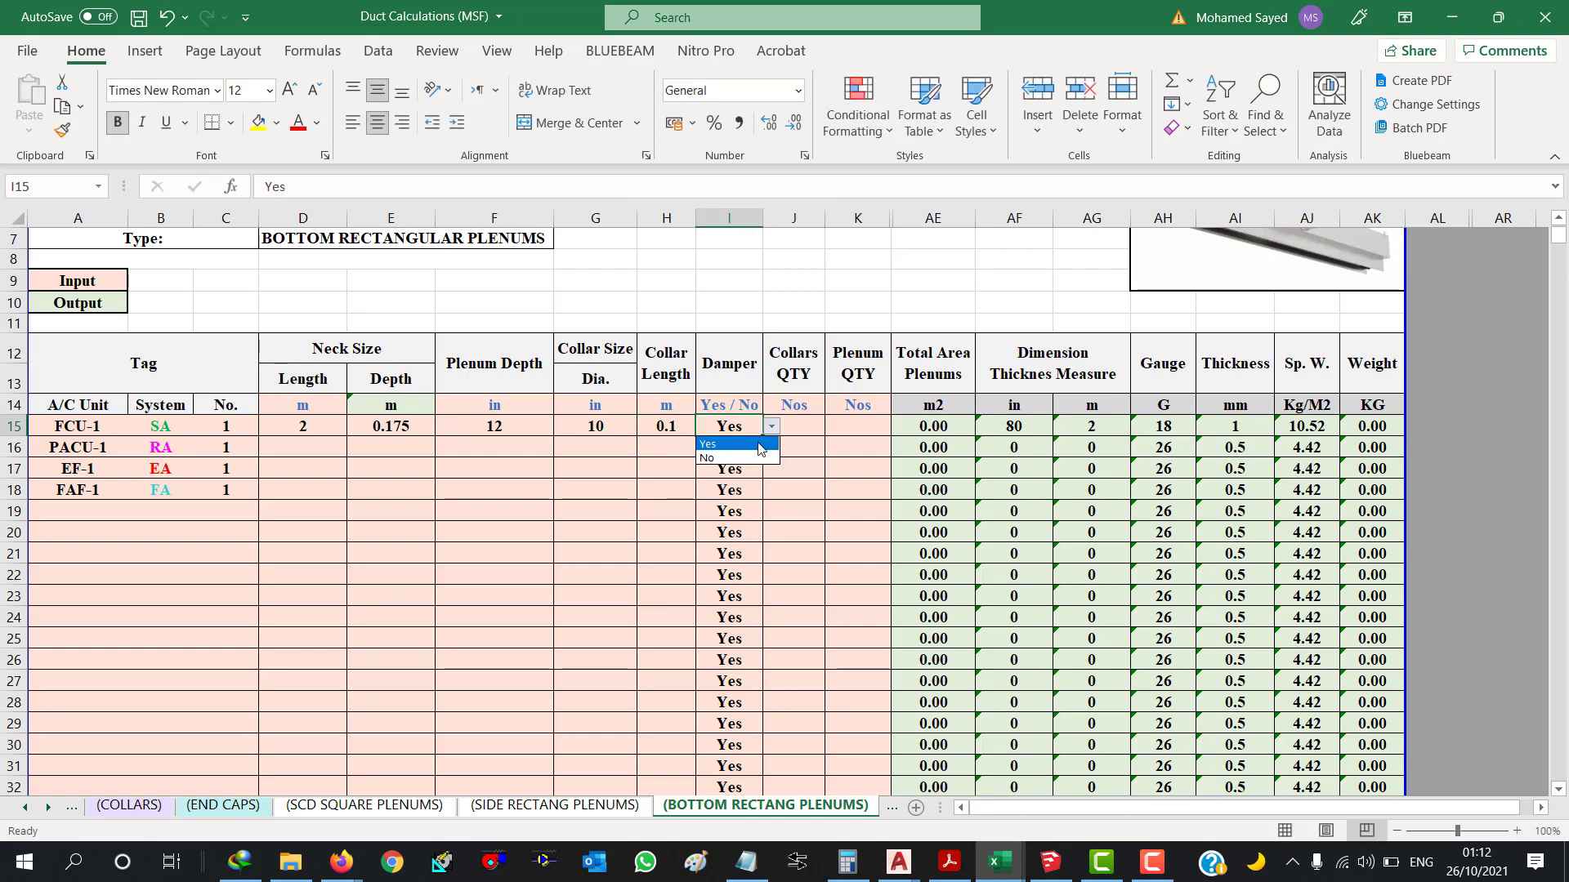
pyautogui.press('Down')
pyautogui.press('Return')
pyautogui.click(798, 440)
pyautogui.write('2')
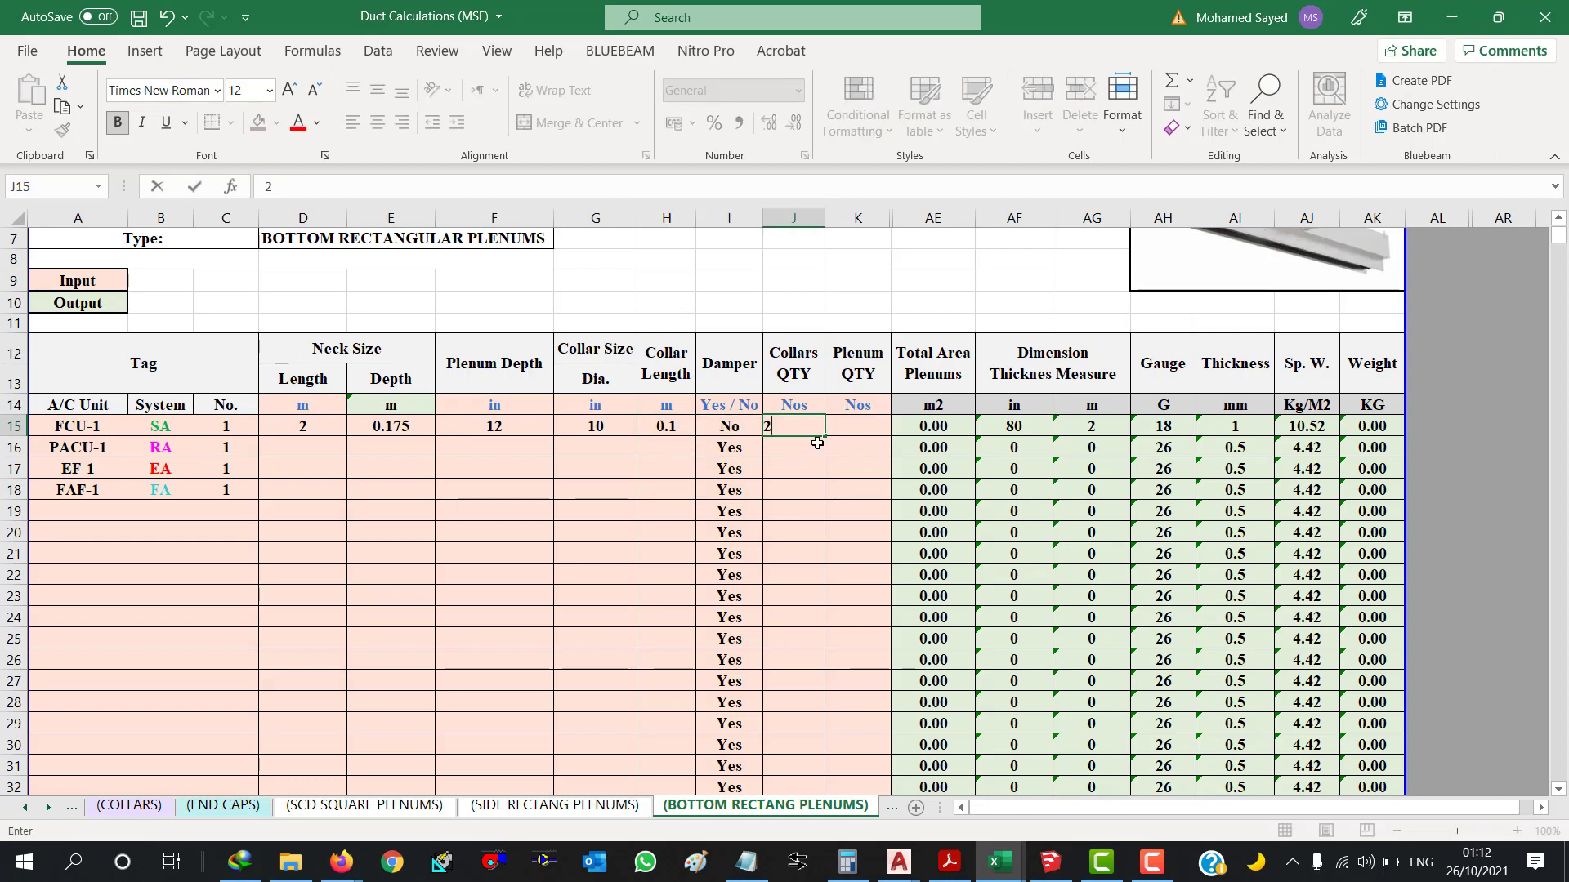
pyautogui.press('Tab')
pyautogui.write('1')
pyautogui.click(841, 514)
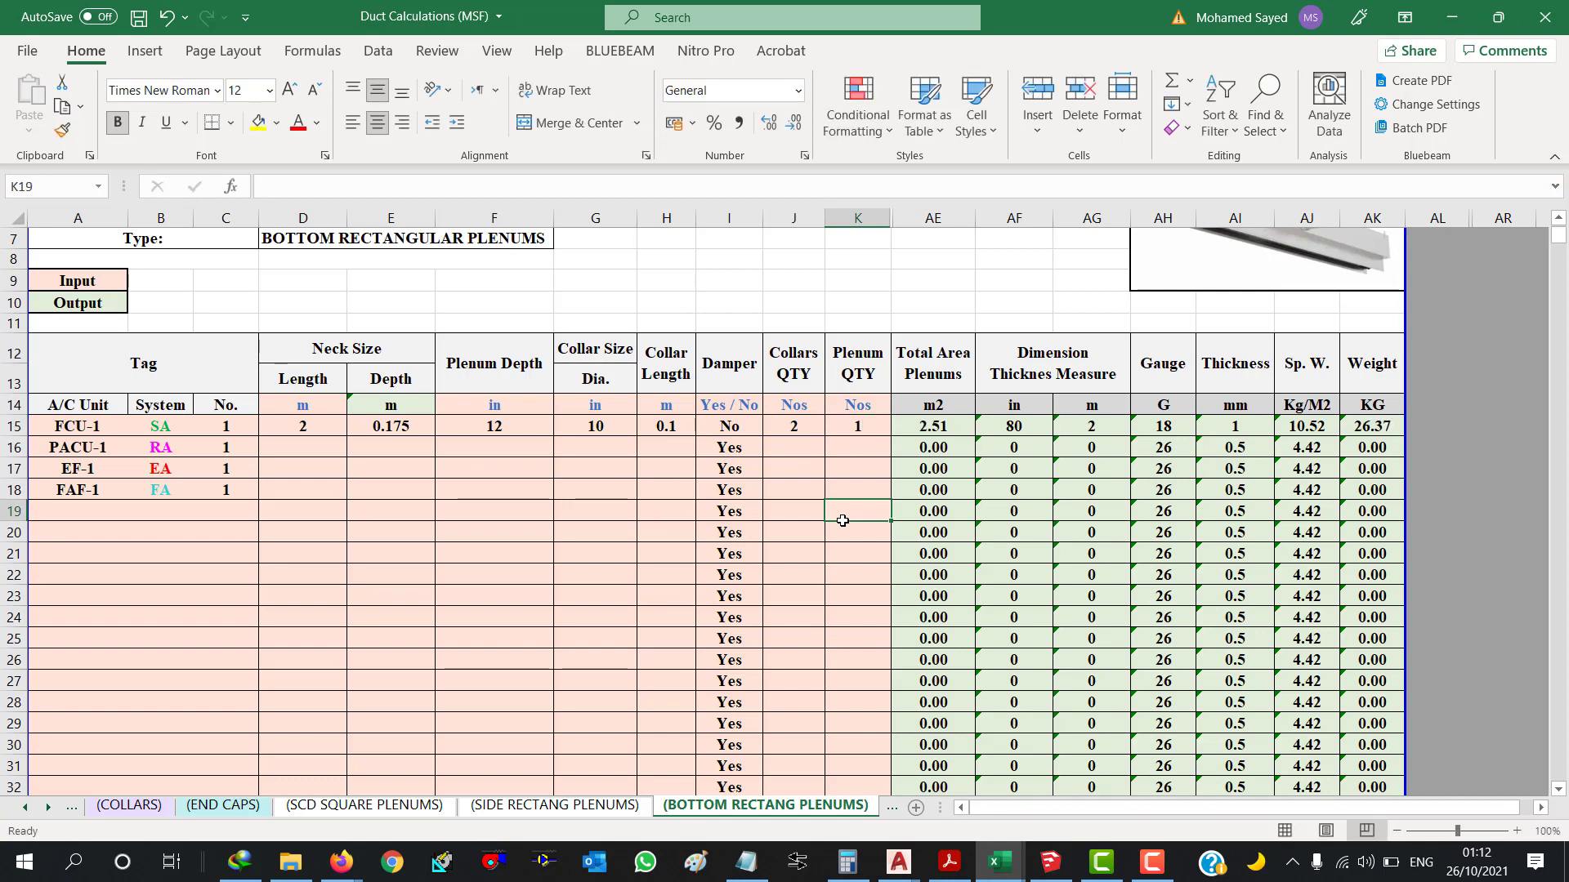
# Check the FCU-1 total area formula in AE15, now 2.51 m²
pyautogui.click(999, 426)
pyautogui.click(931, 421)
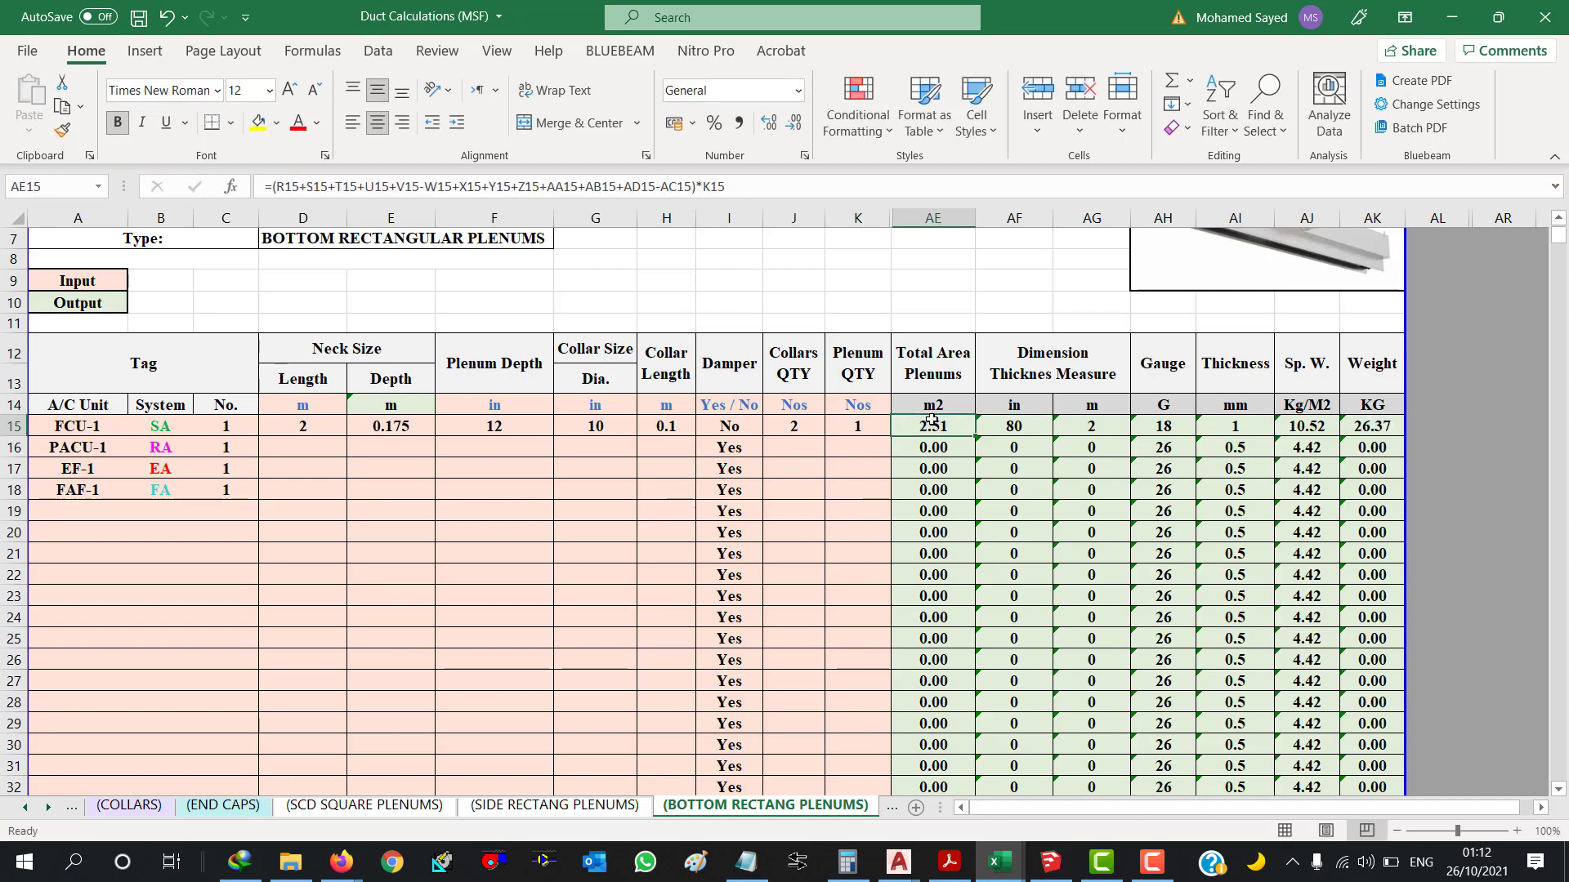
pyautogui.click(1050, 861)
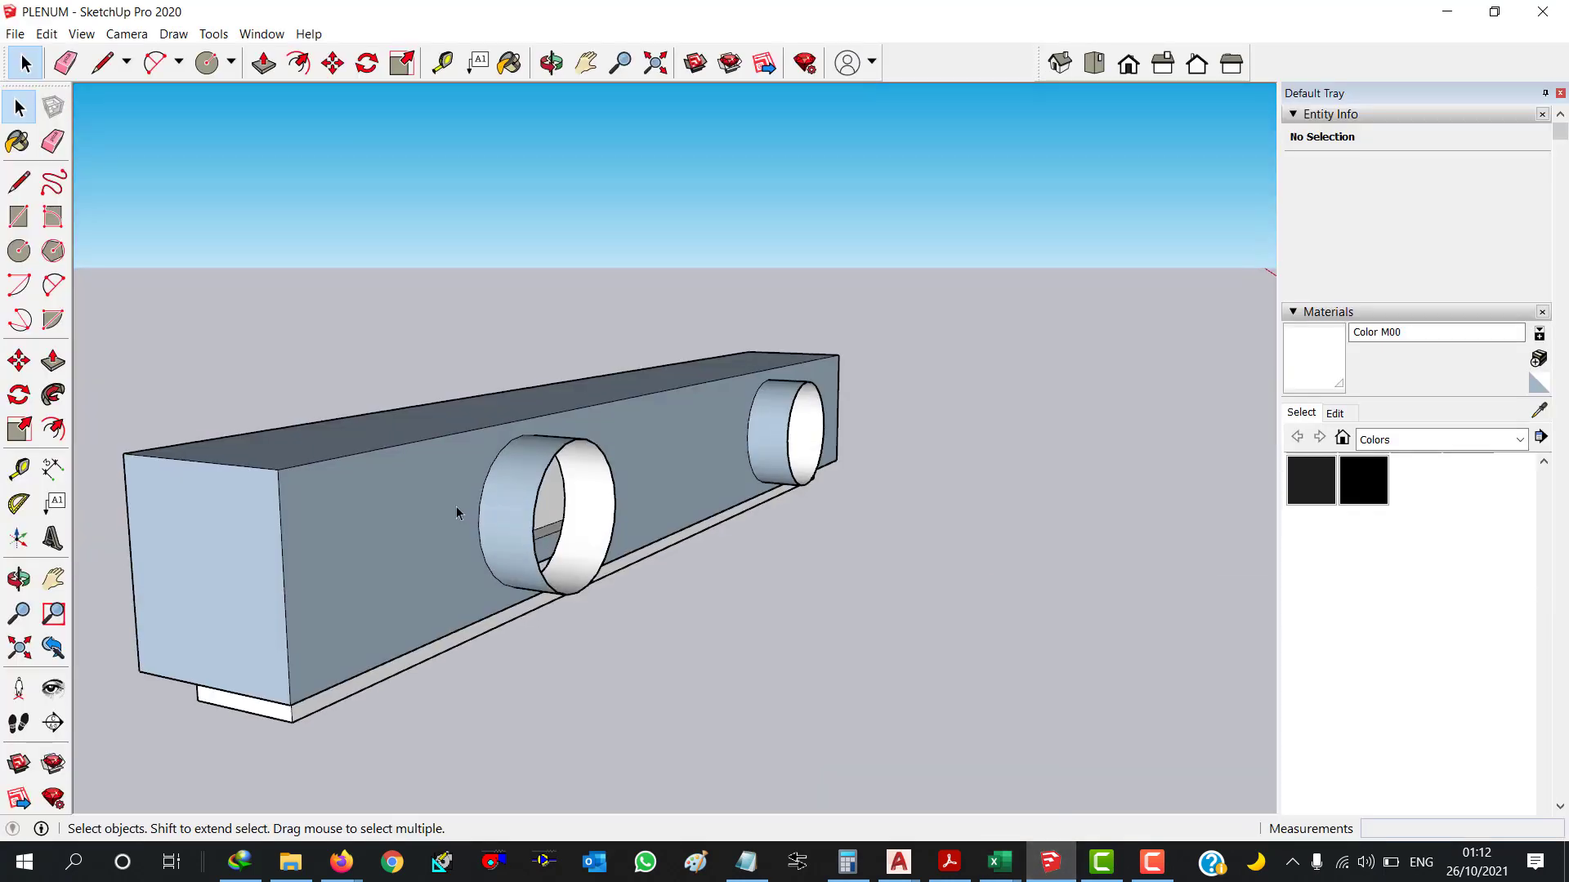
# Measure the whole plenum's surface area, which reads 2.51 m²
pyautogui.tripleClick(426, 516)
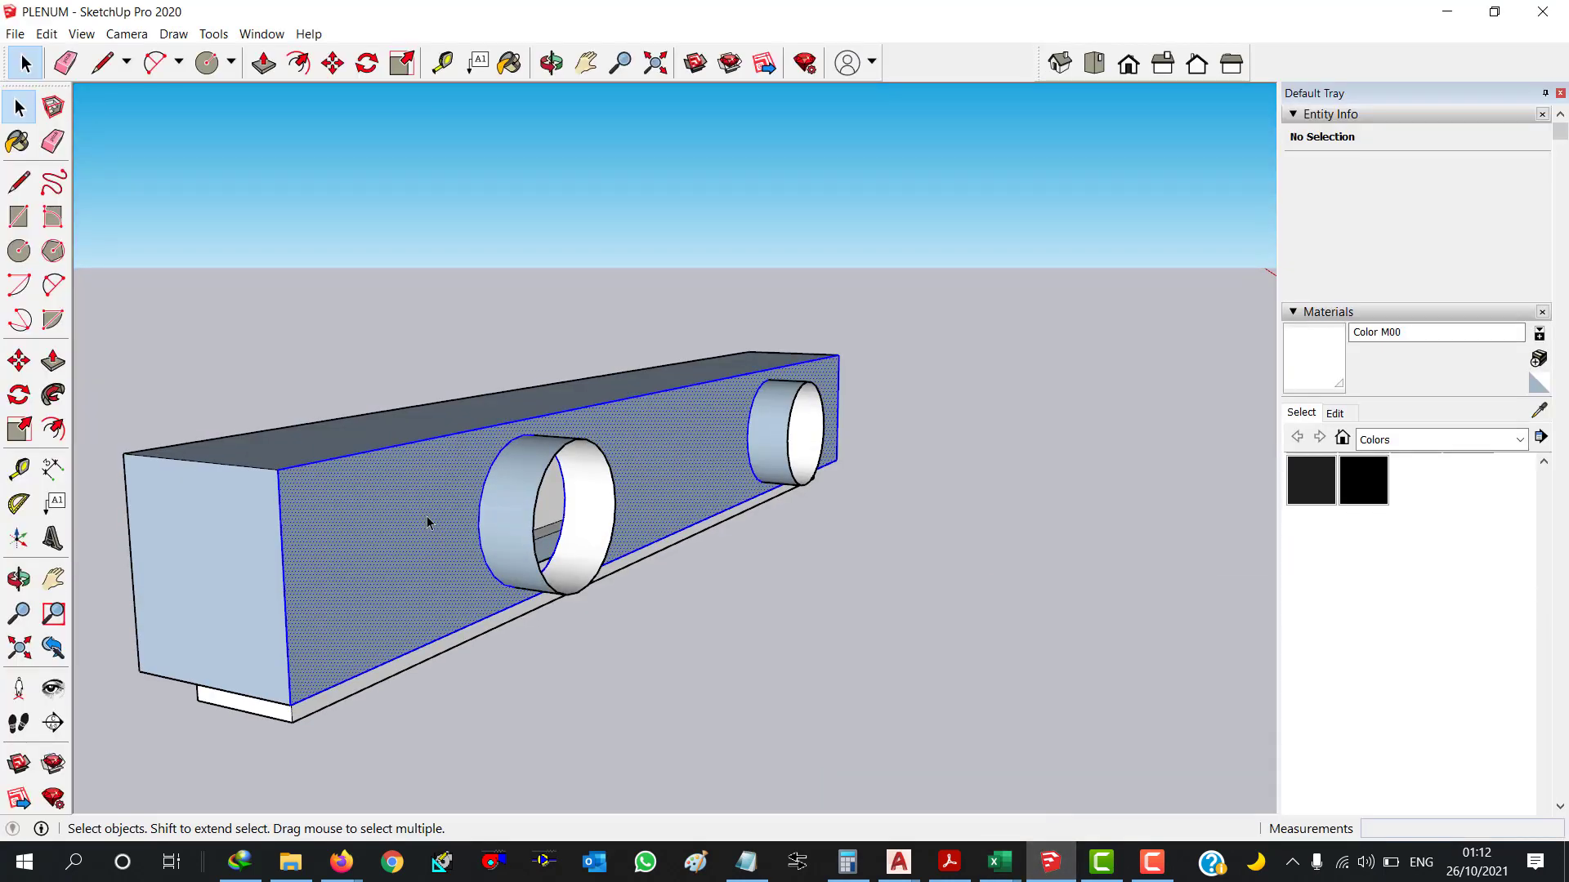
pyautogui.rightClick(427, 517)
pyautogui.moveTo(469, 632)
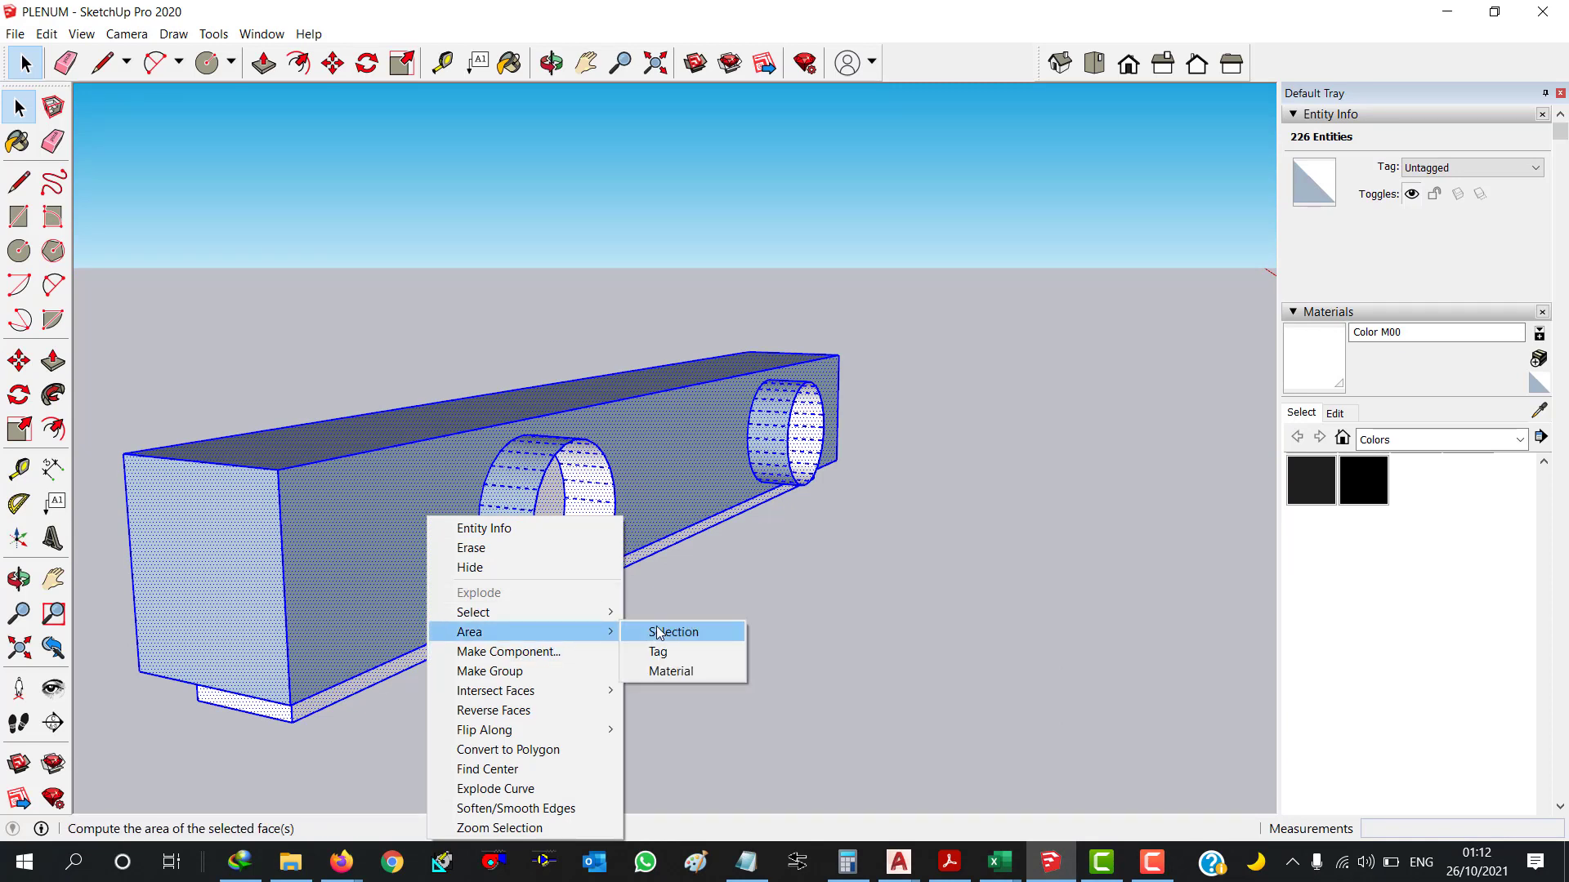
pyautogui.click(661, 633)
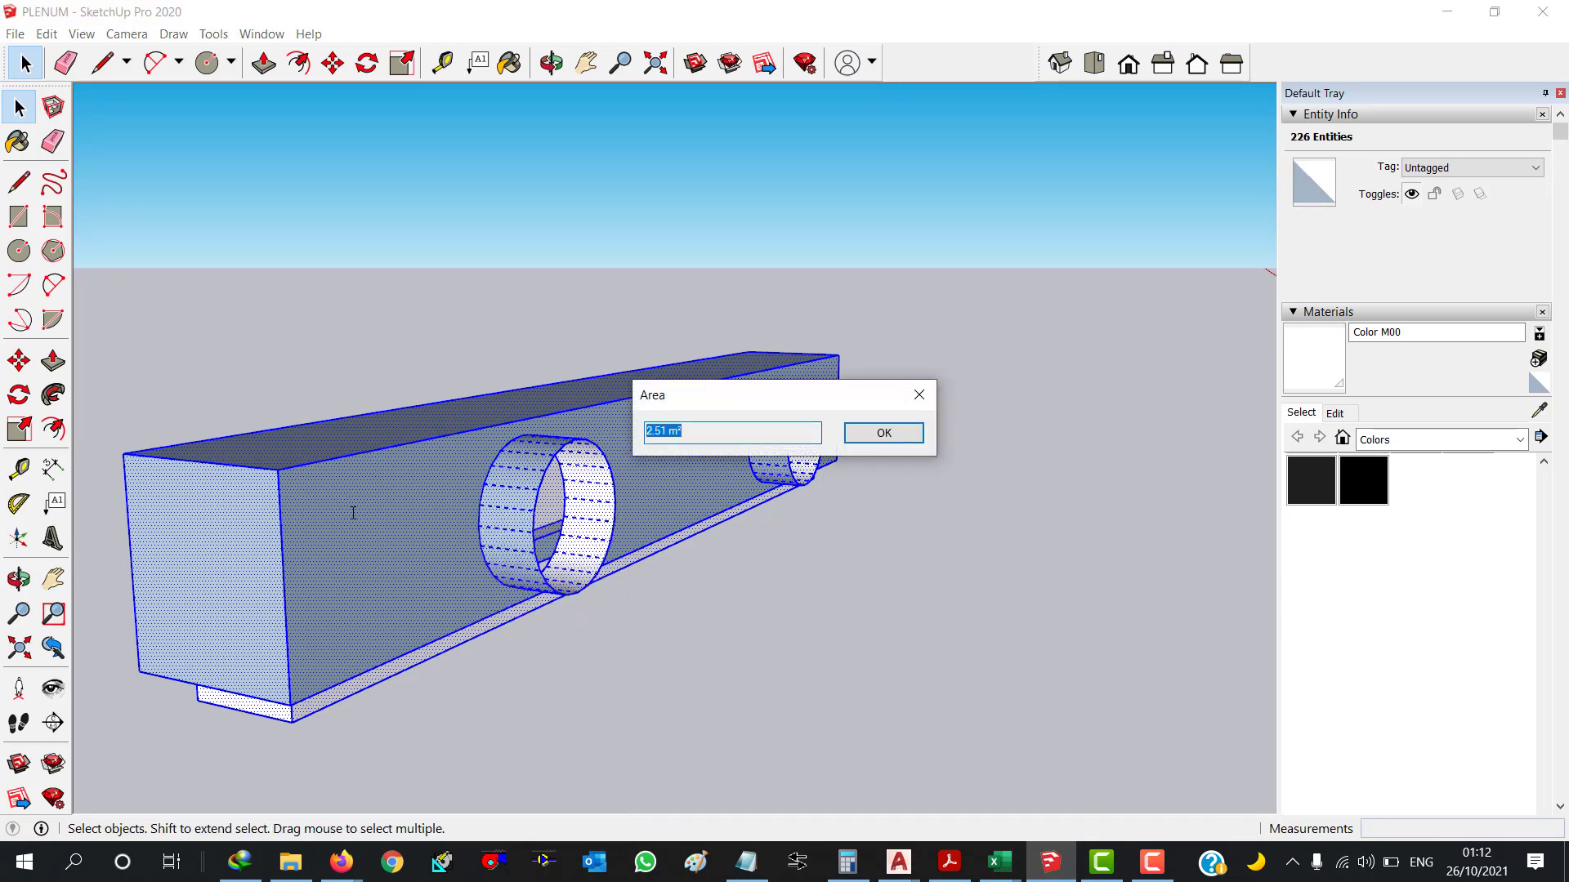
pyautogui.click(876, 432)
pyautogui.moveTo(1049, 863)
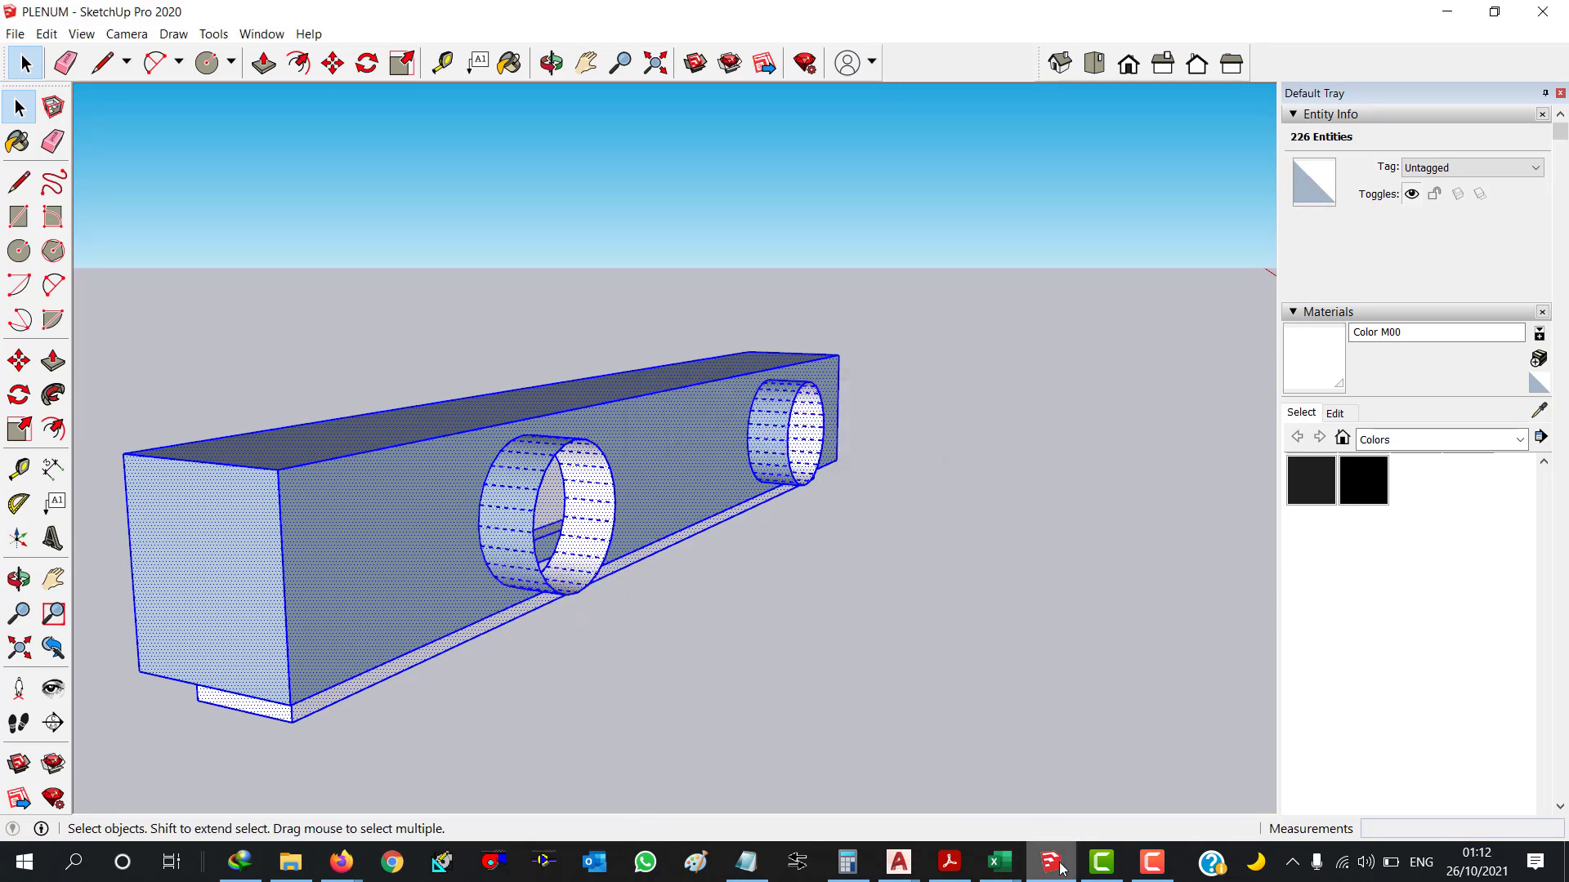
# Orbit higher and select the right and left collar tubes
pyautogui.click(892, 567)
pyautogui.moveTo(892, 568); pyautogui.dragTo(778, 445)
pyautogui.click(778, 445)
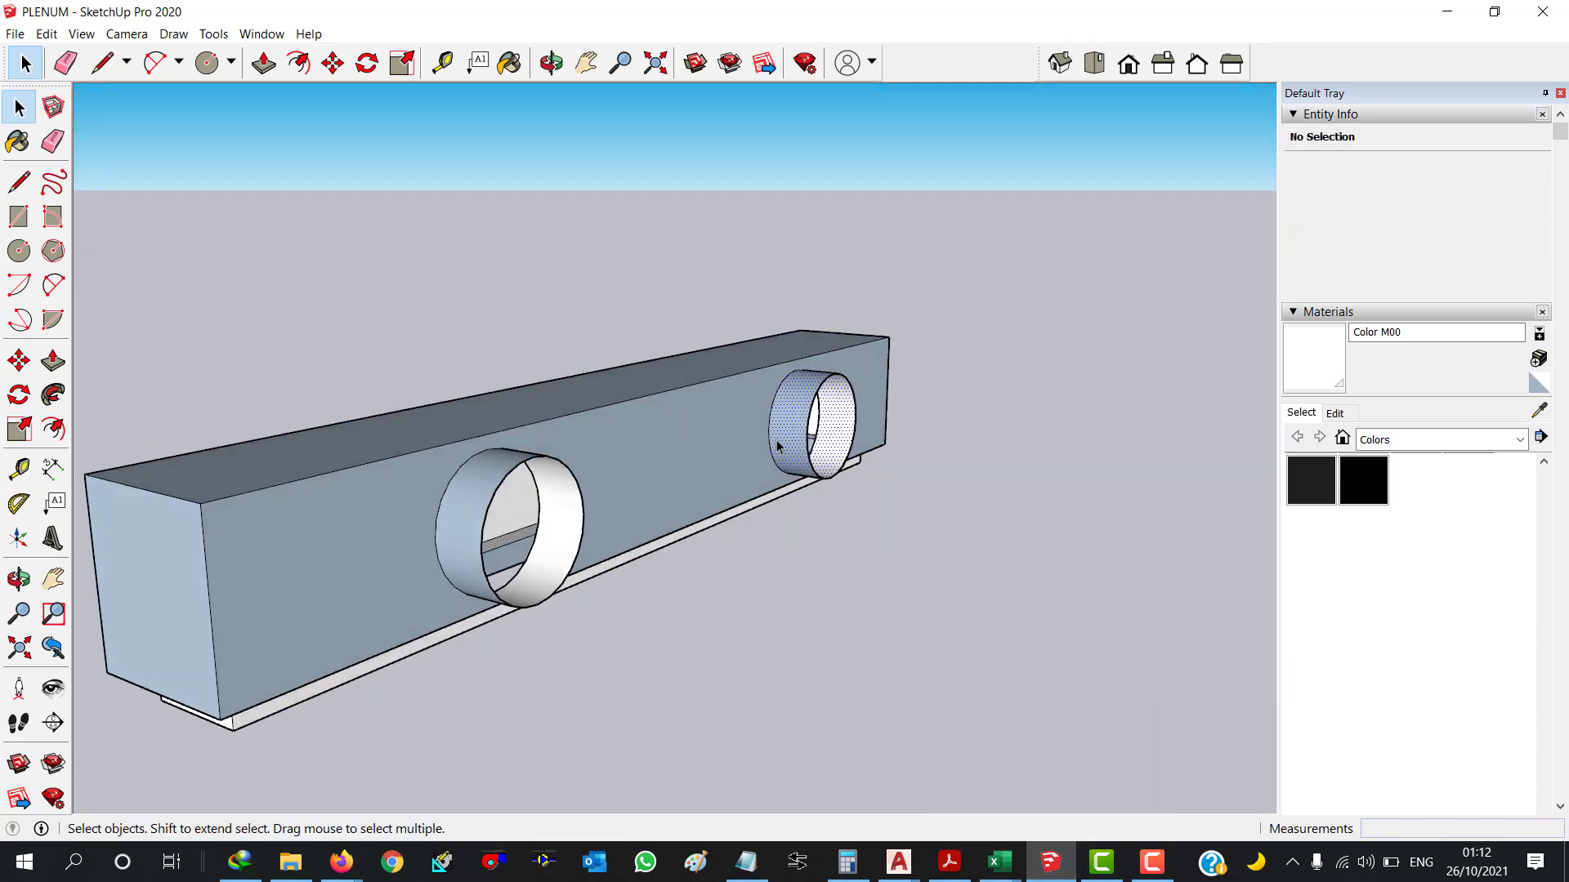
pyautogui.doubleClick(474, 525)
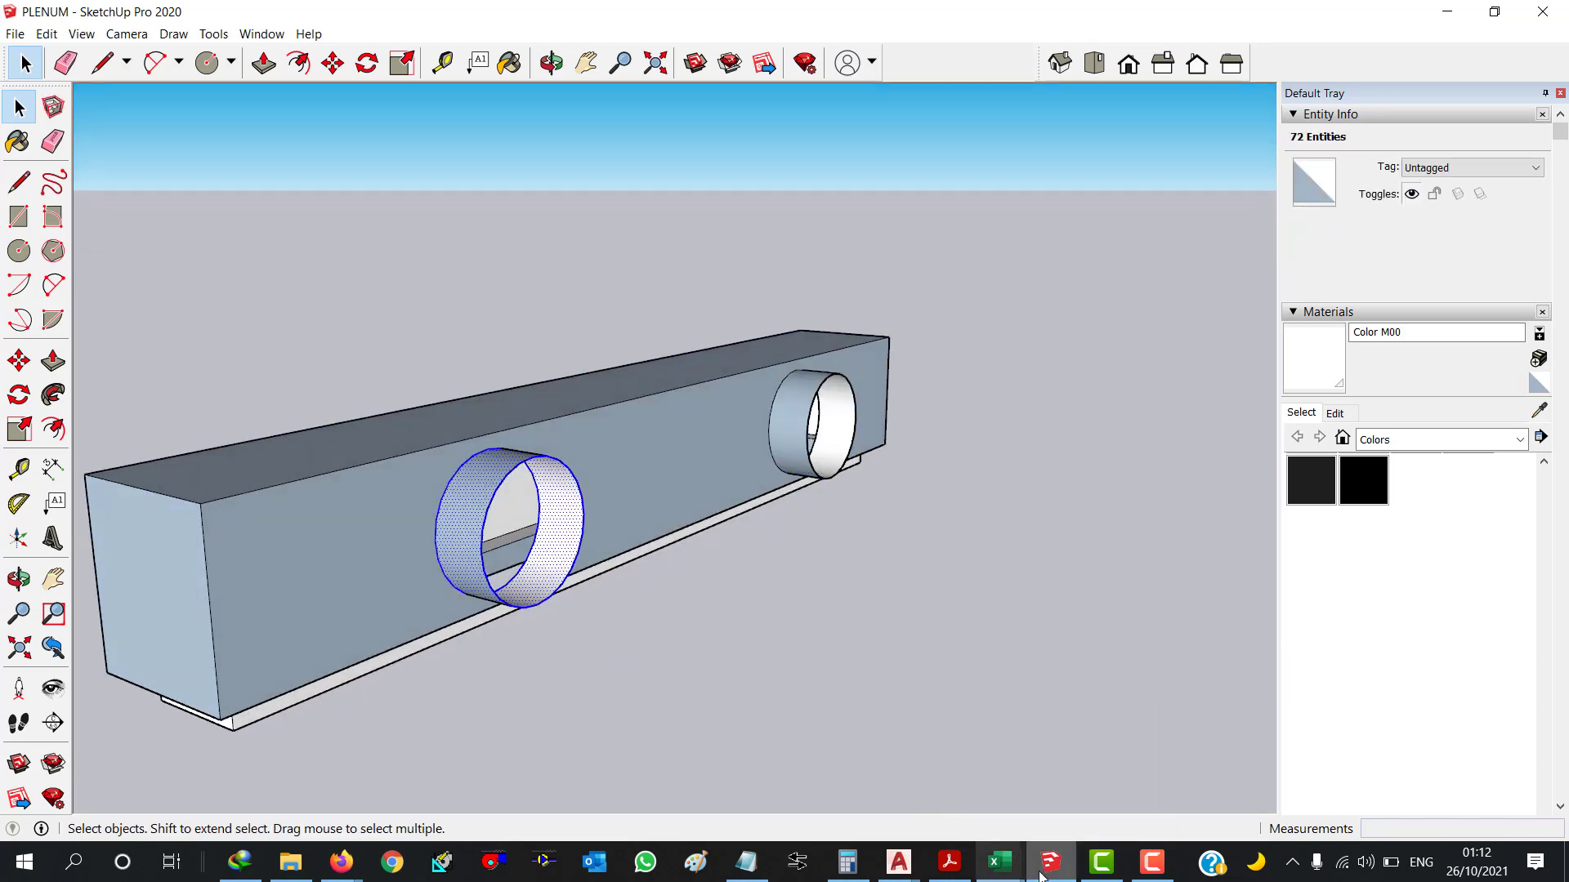
# Change the FCU-1 damper choice in cell I15 of the Duct Calculations workbook
pyautogui.click(999, 861)
pyautogui.click(523, 449)
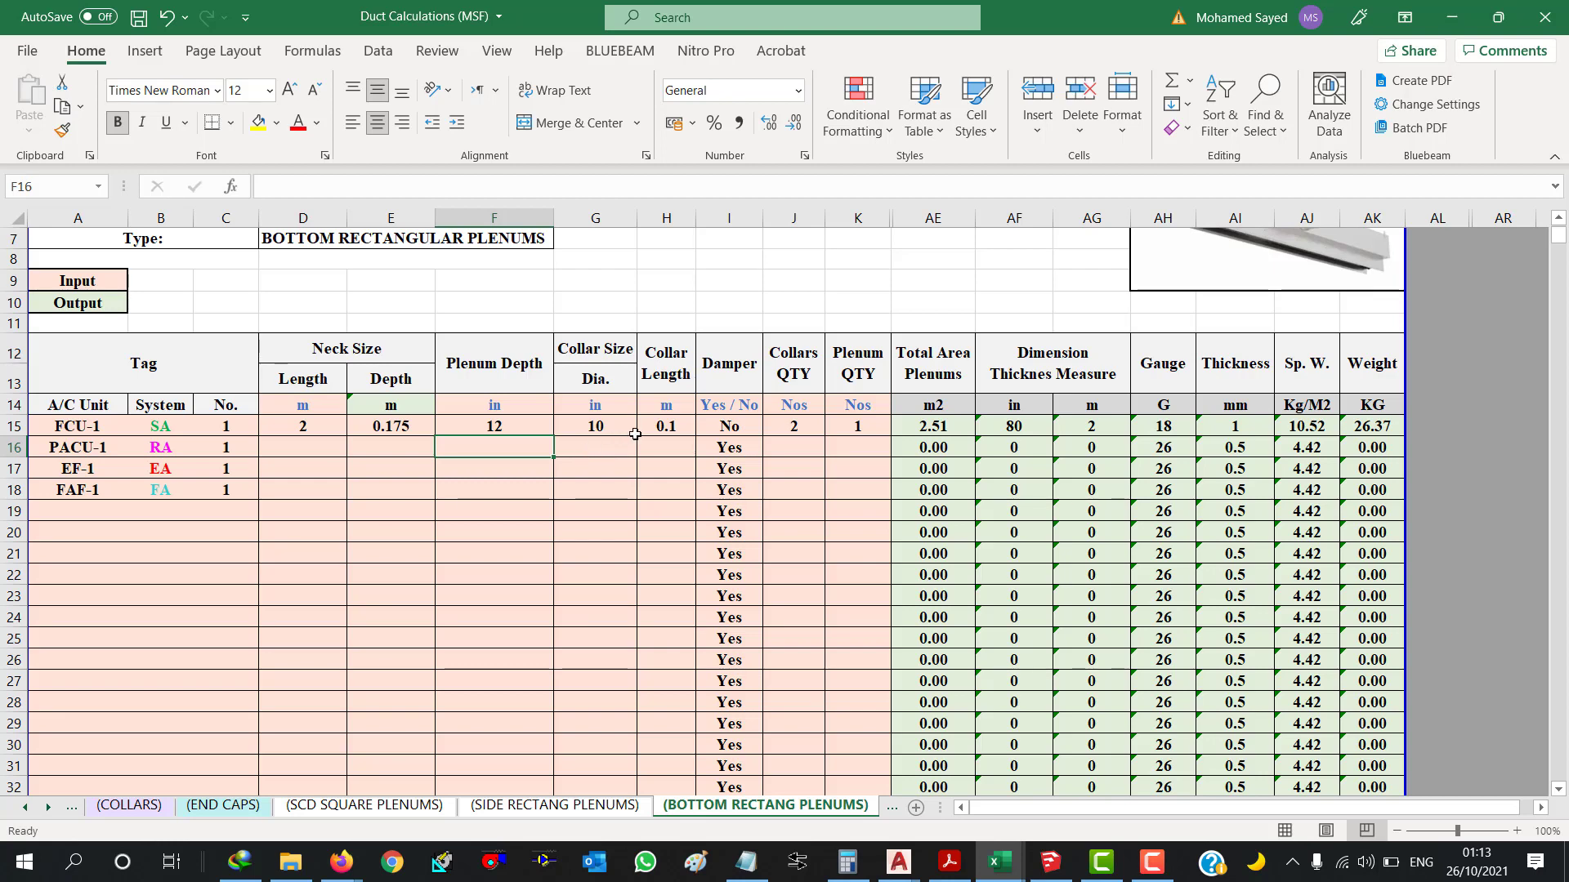
pyautogui.click(708, 418)
pyautogui.click(773, 427)
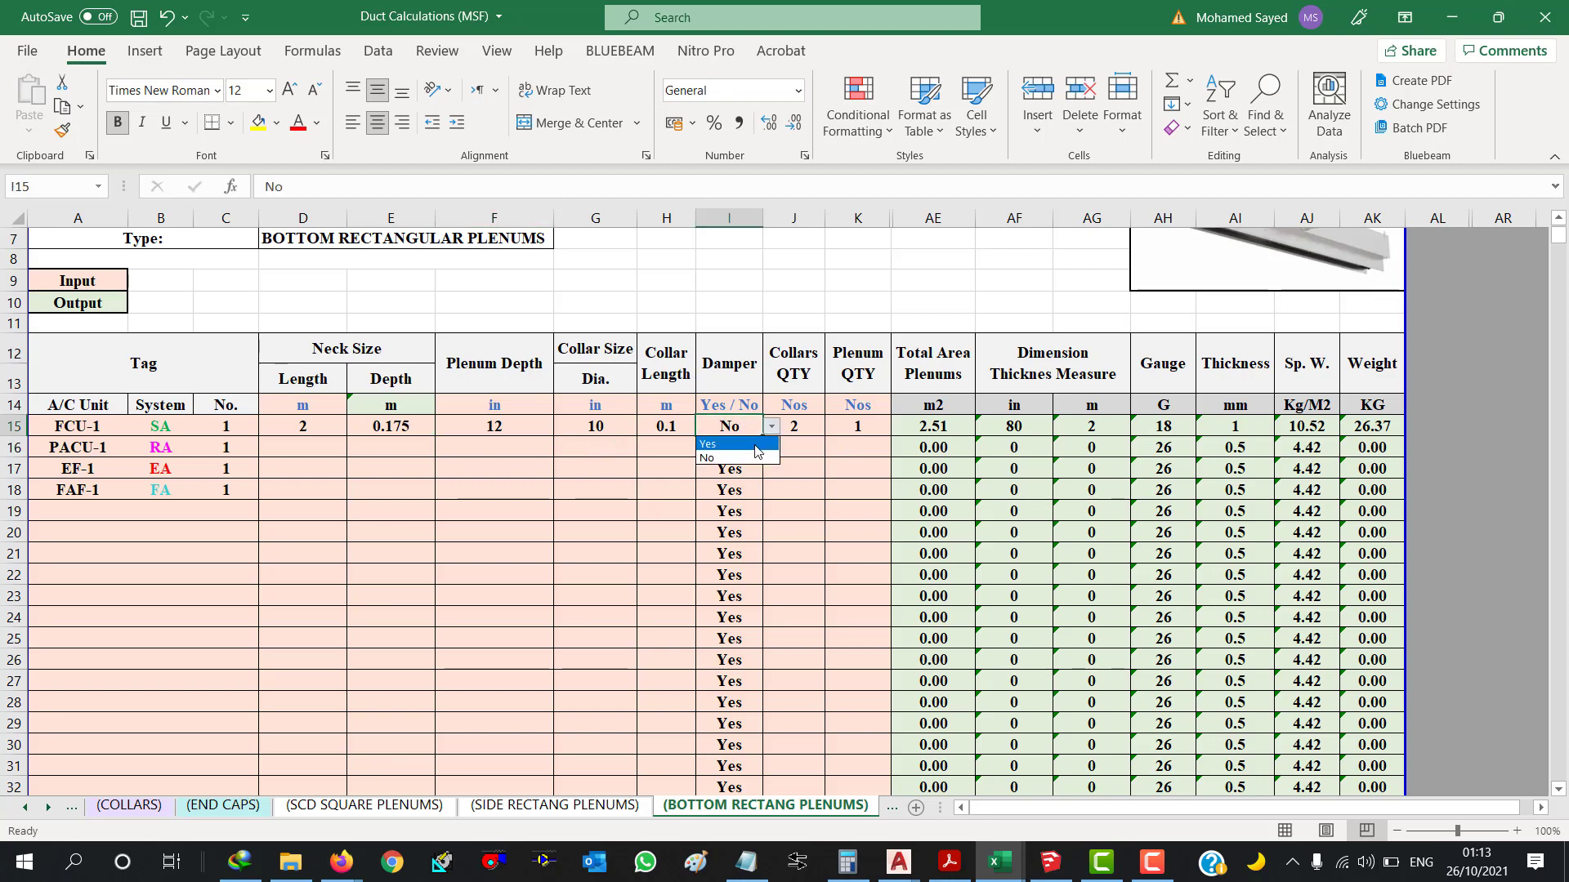
pyautogui.click(723, 442)
pyautogui.click(1050, 861)
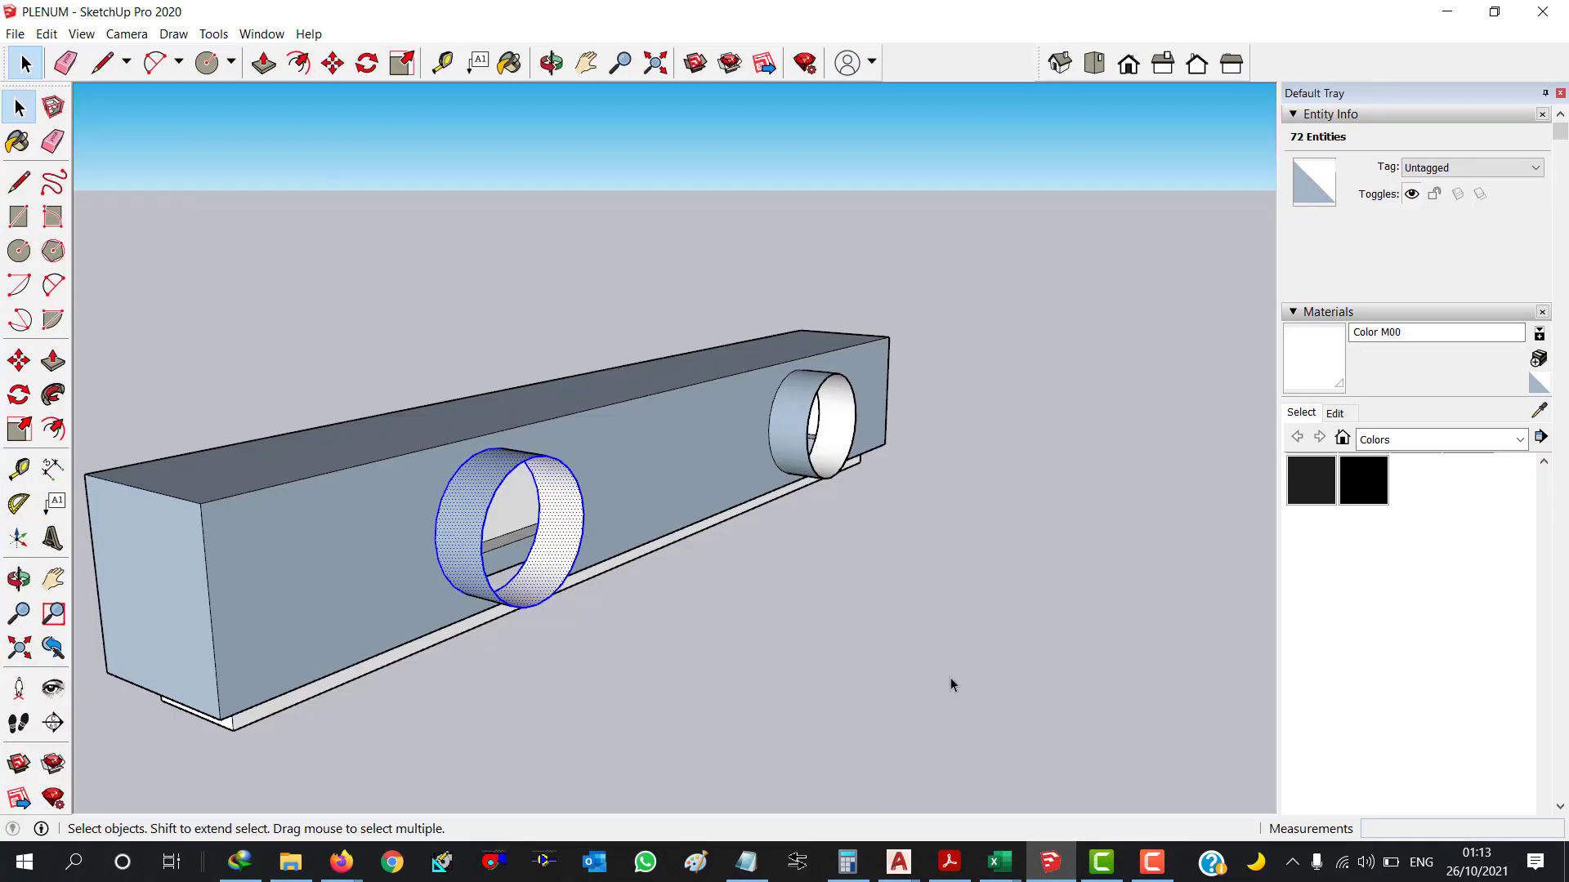
# Cap both collar openings with faces using helper lines, then erase the lines
pyautogui.press('l')
pyautogui.click(519, 463)
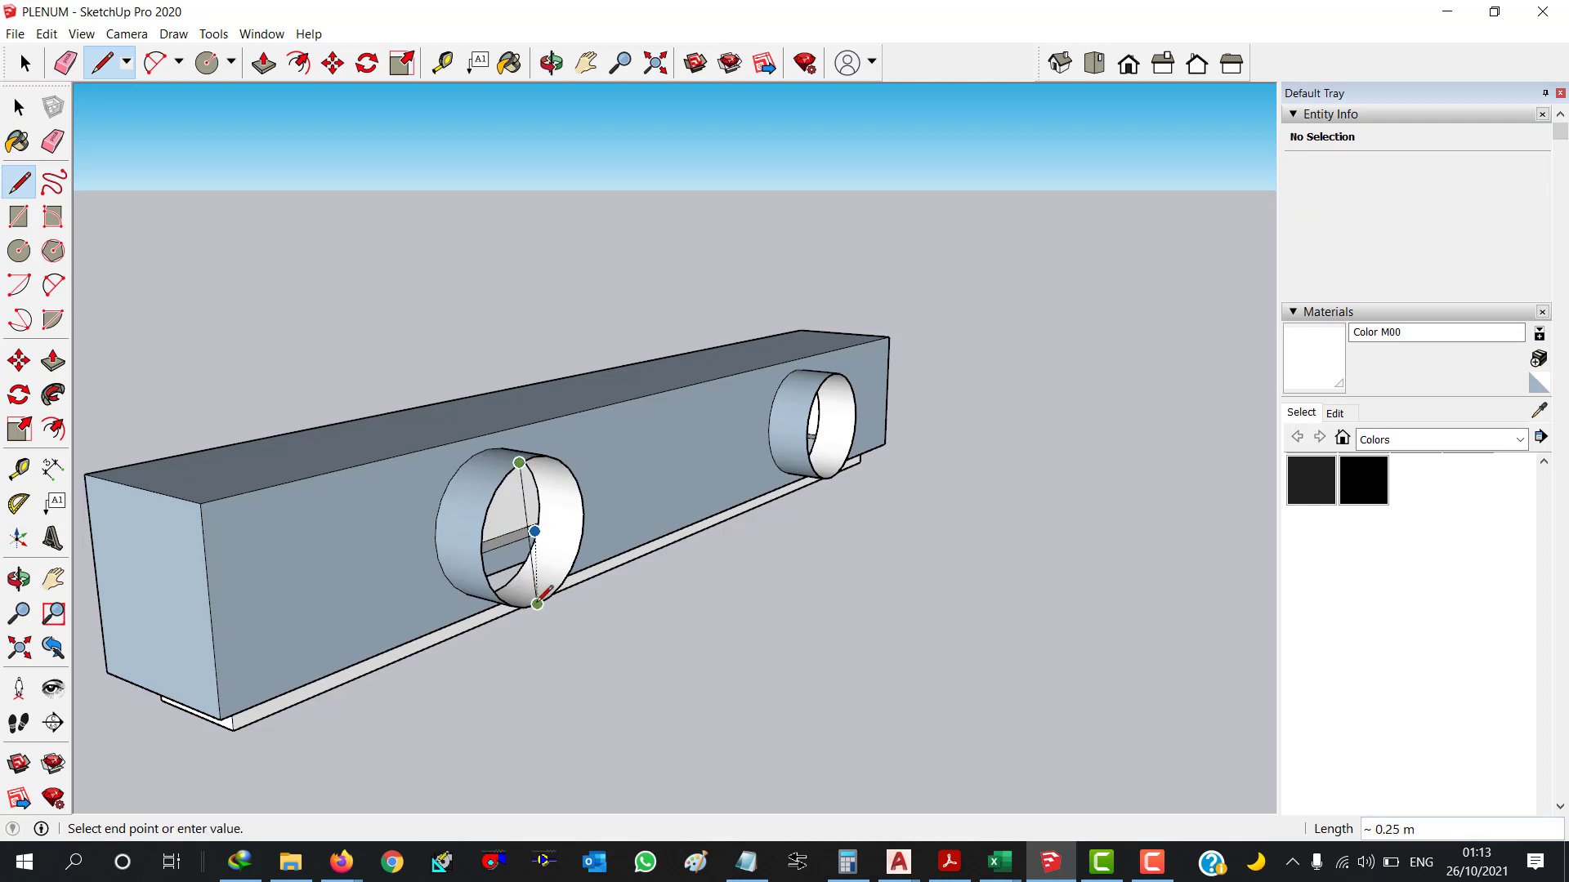
pyautogui.click(537, 604)
pyautogui.click(820, 383)
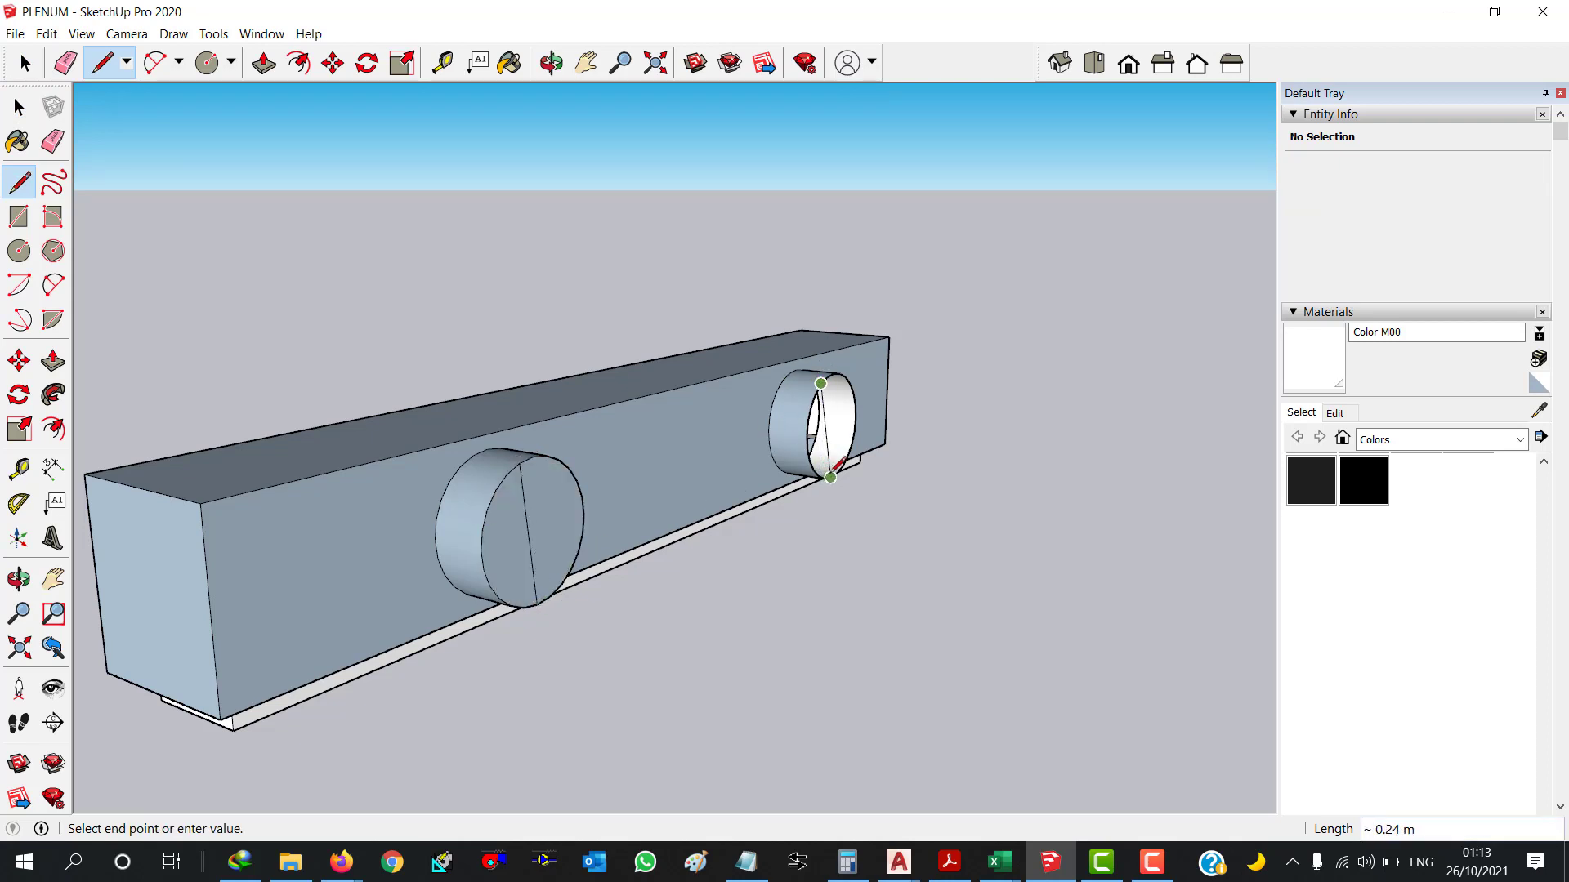
pyautogui.click(830, 477)
pyautogui.press('e')
pyautogui.click(826, 431)
pyautogui.click(525, 509)
pyautogui.press('space')
# Re-measure the whole plenum's area, now 2.6 m²
pyautogui.click(531, 537)
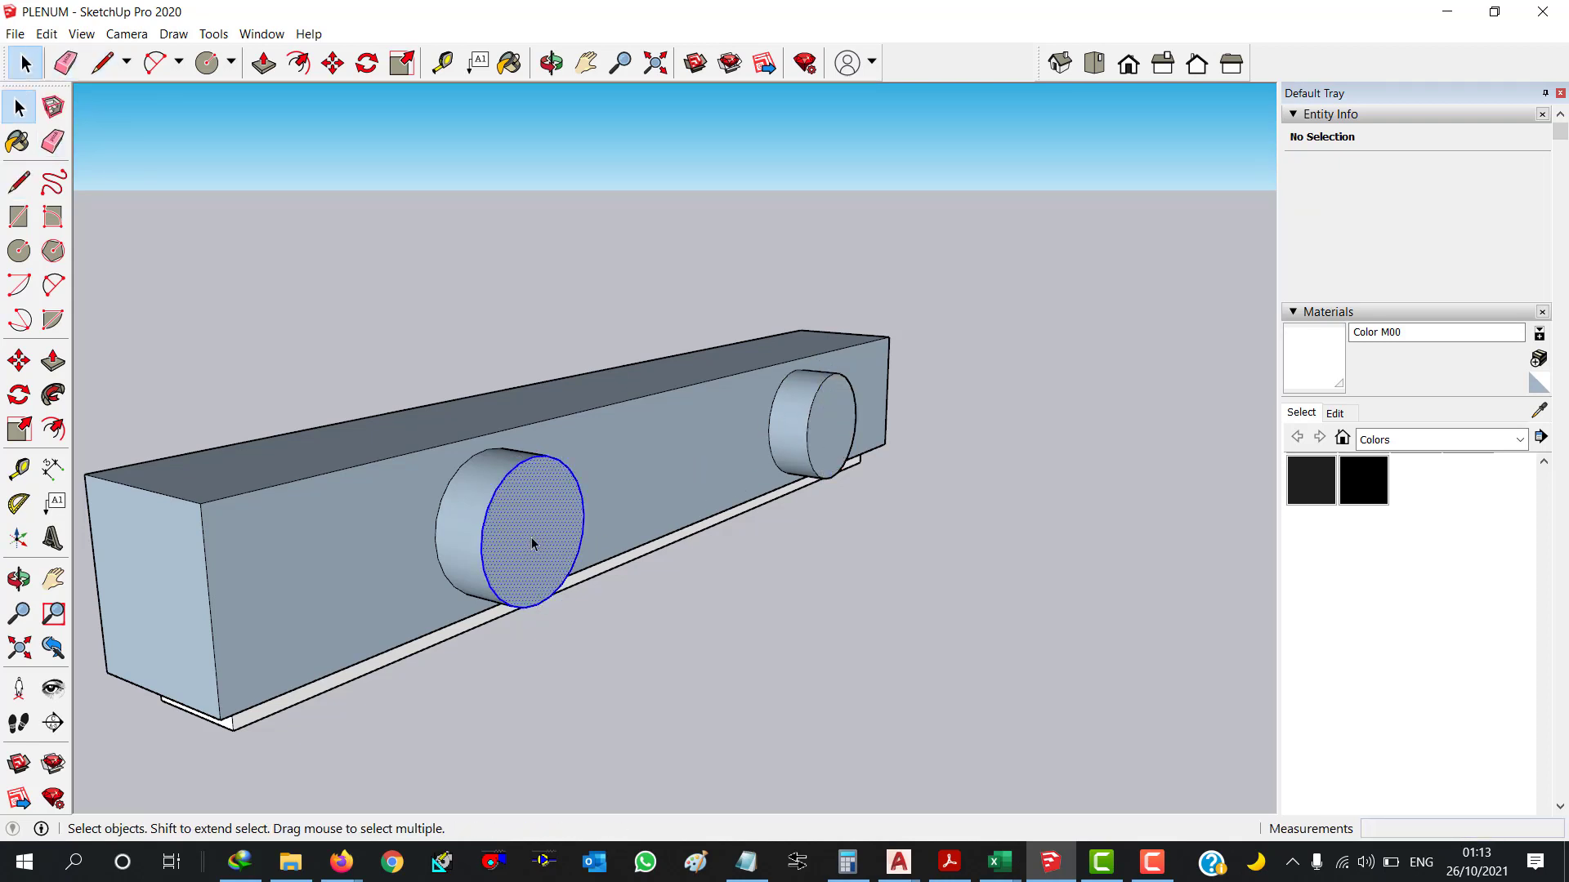
pyautogui.tripleClick(531, 537)
pyautogui.rightClick(531, 537)
pyautogui.click(785, 328)
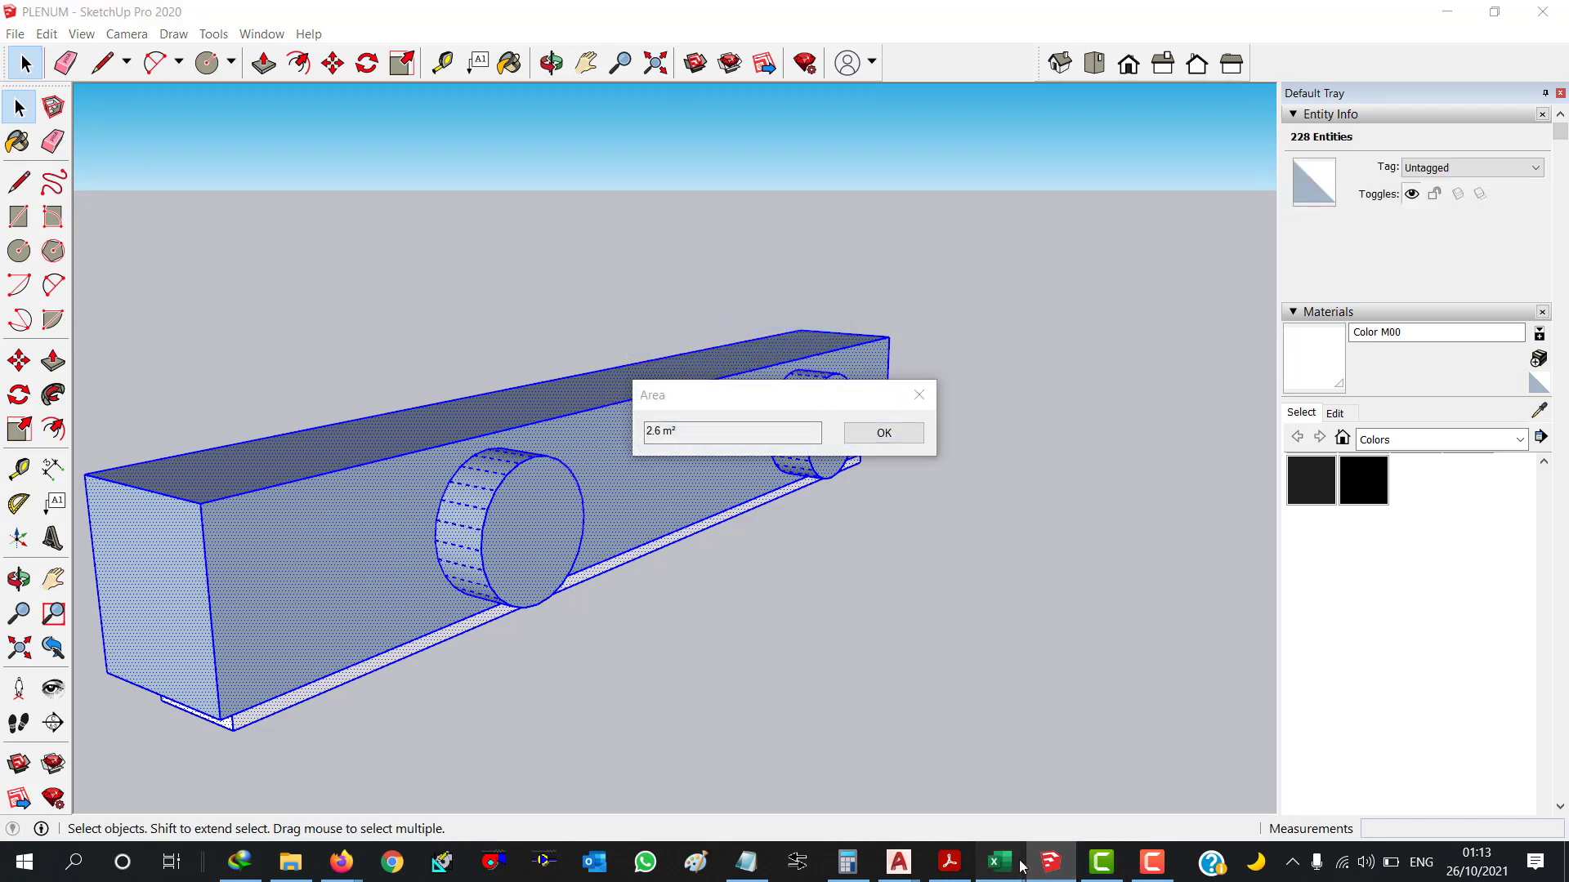
pyautogui.click(815, 742)
pyautogui.moveTo(928, 434); pyautogui.dragTo(903, 432)
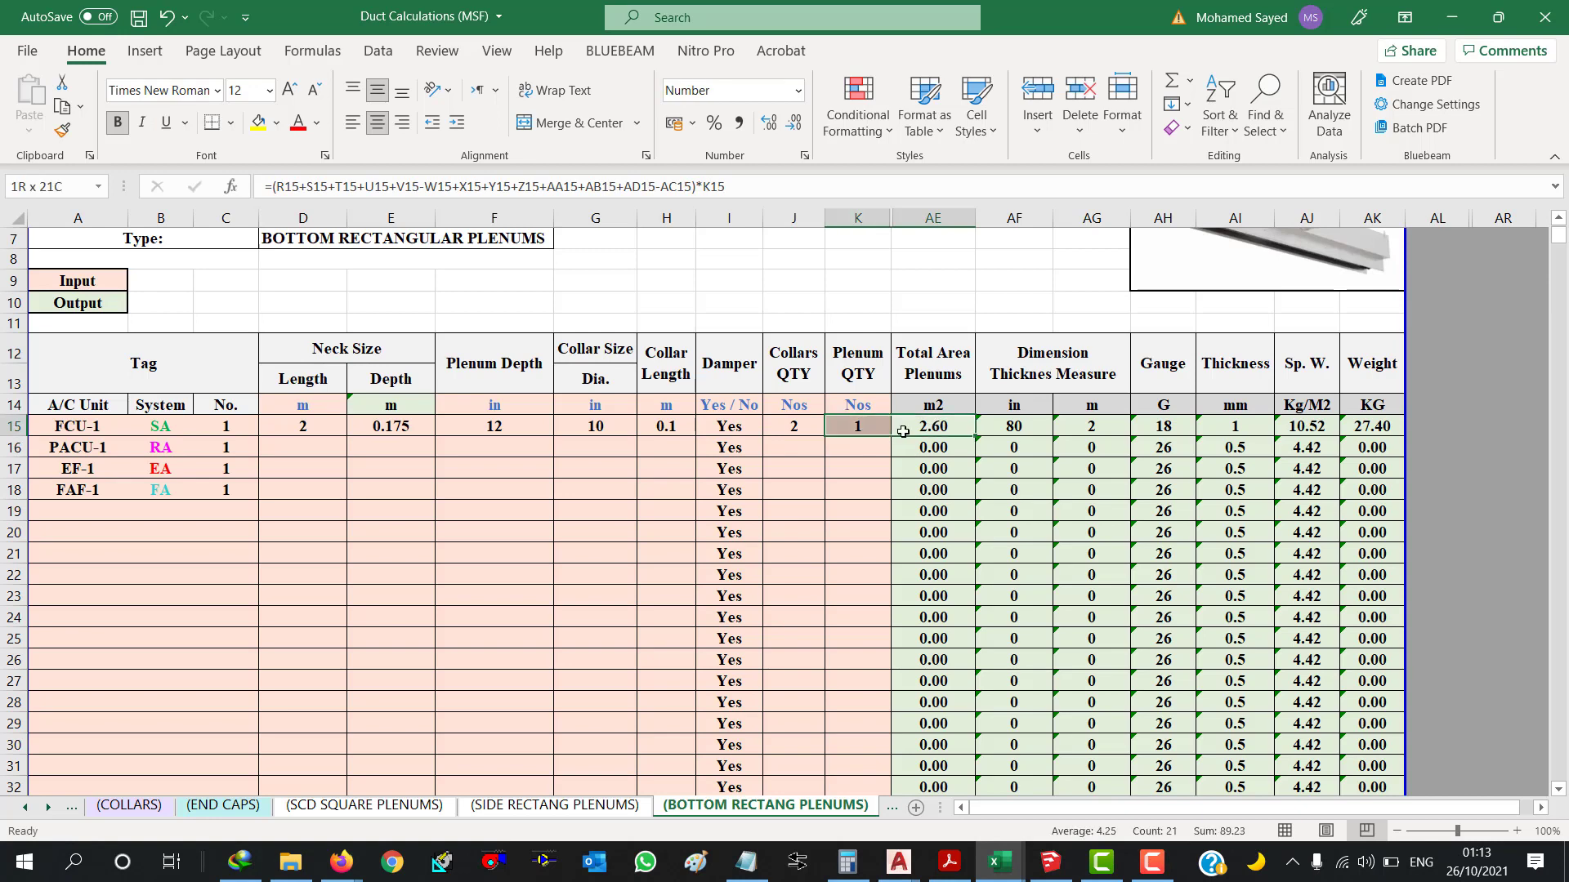
pyautogui.click(932, 431)
pyautogui.moveTo(933, 217); pyautogui.dragTo(854, 217)
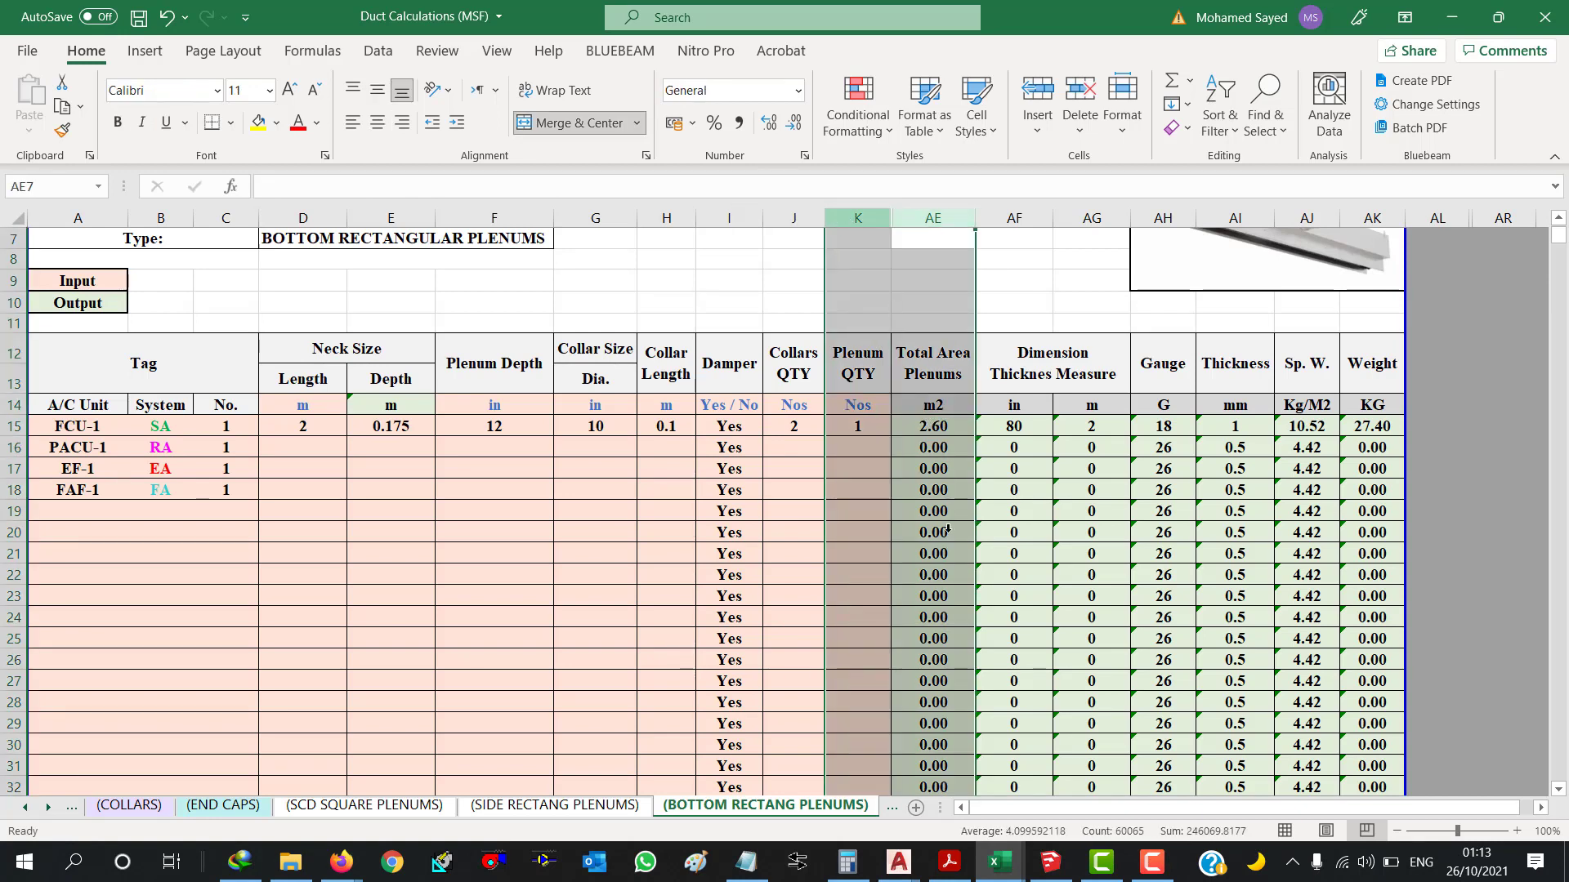
pyautogui.rightClick(854, 217)
pyautogui.click(916, 553)
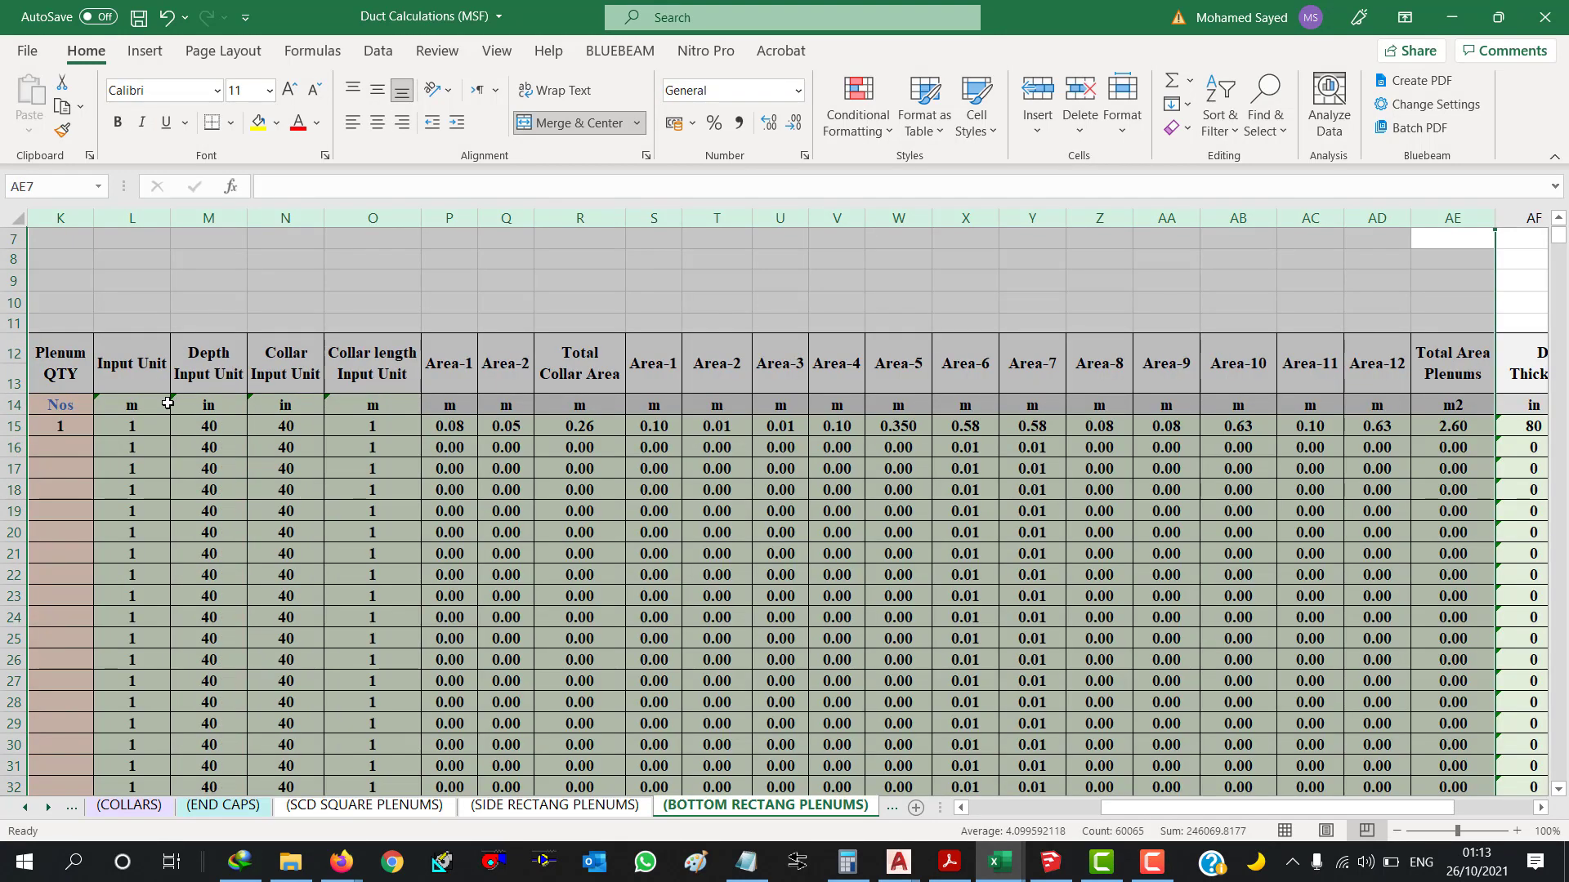
pyautogui.moveTo(140, 441); pyautogui.dragTo(1047, 427)
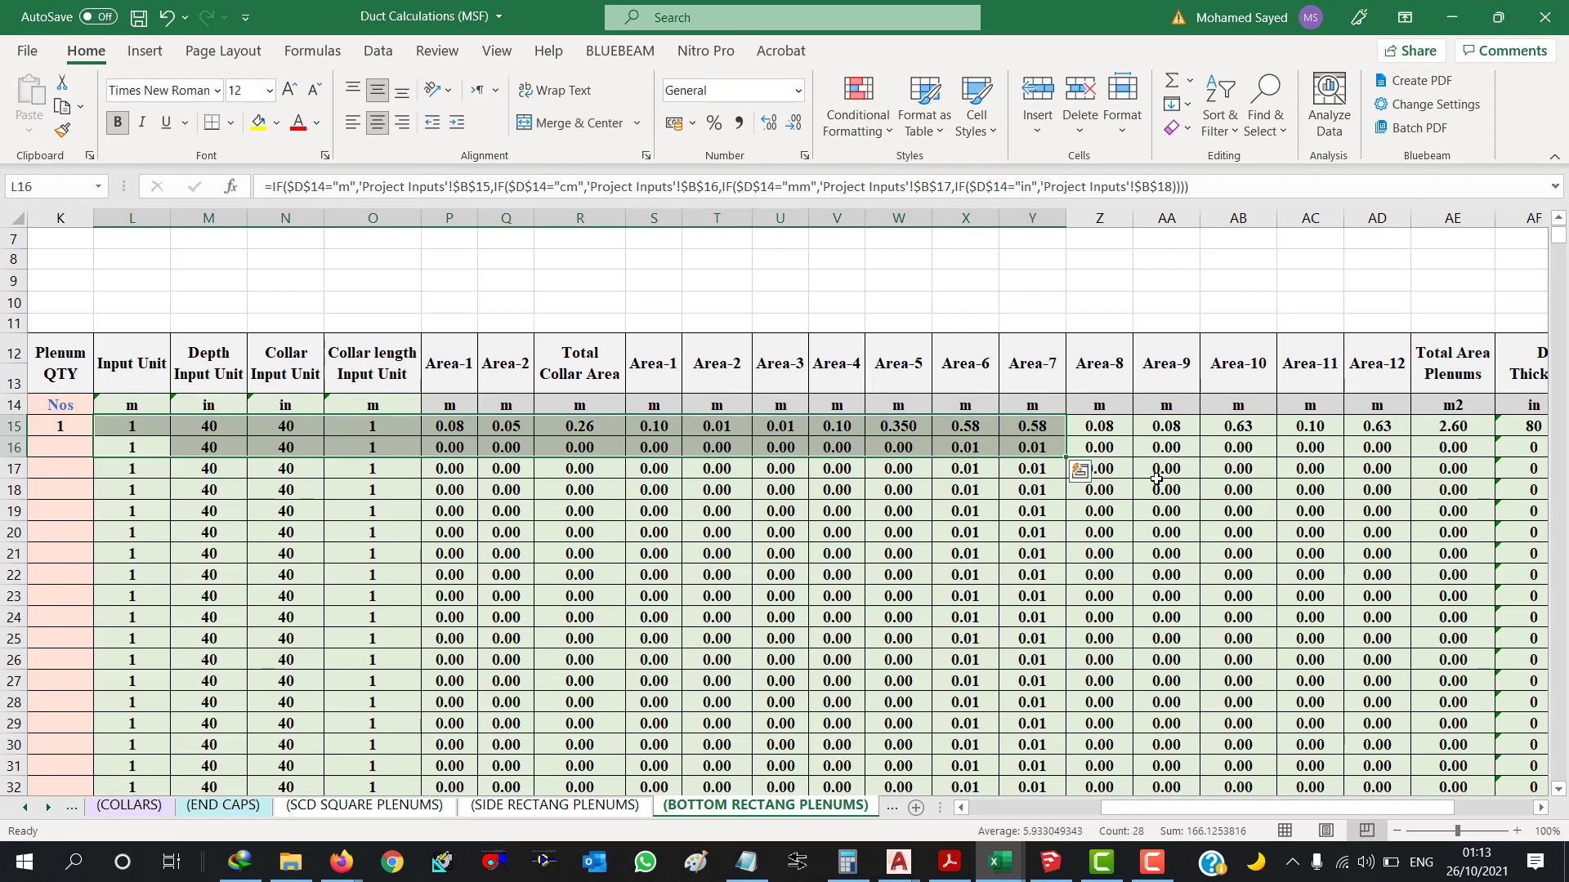
pyautogui.hotkey('ctrl', 'z')
pyautogui.hscroll(-5, 646, 497)
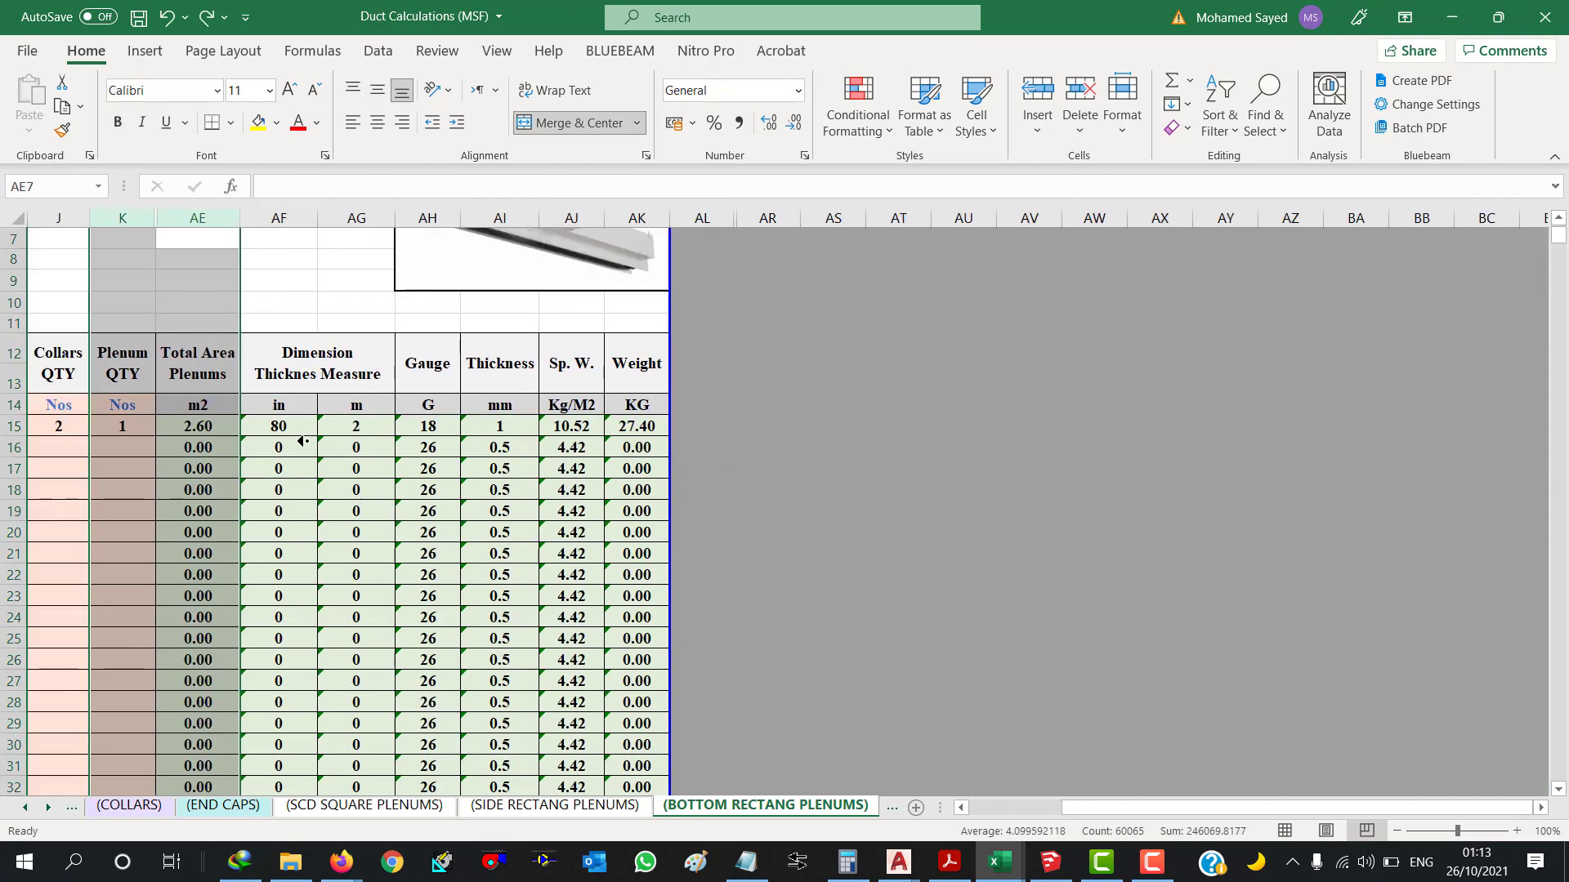
pyautogui.click(1025, 425)
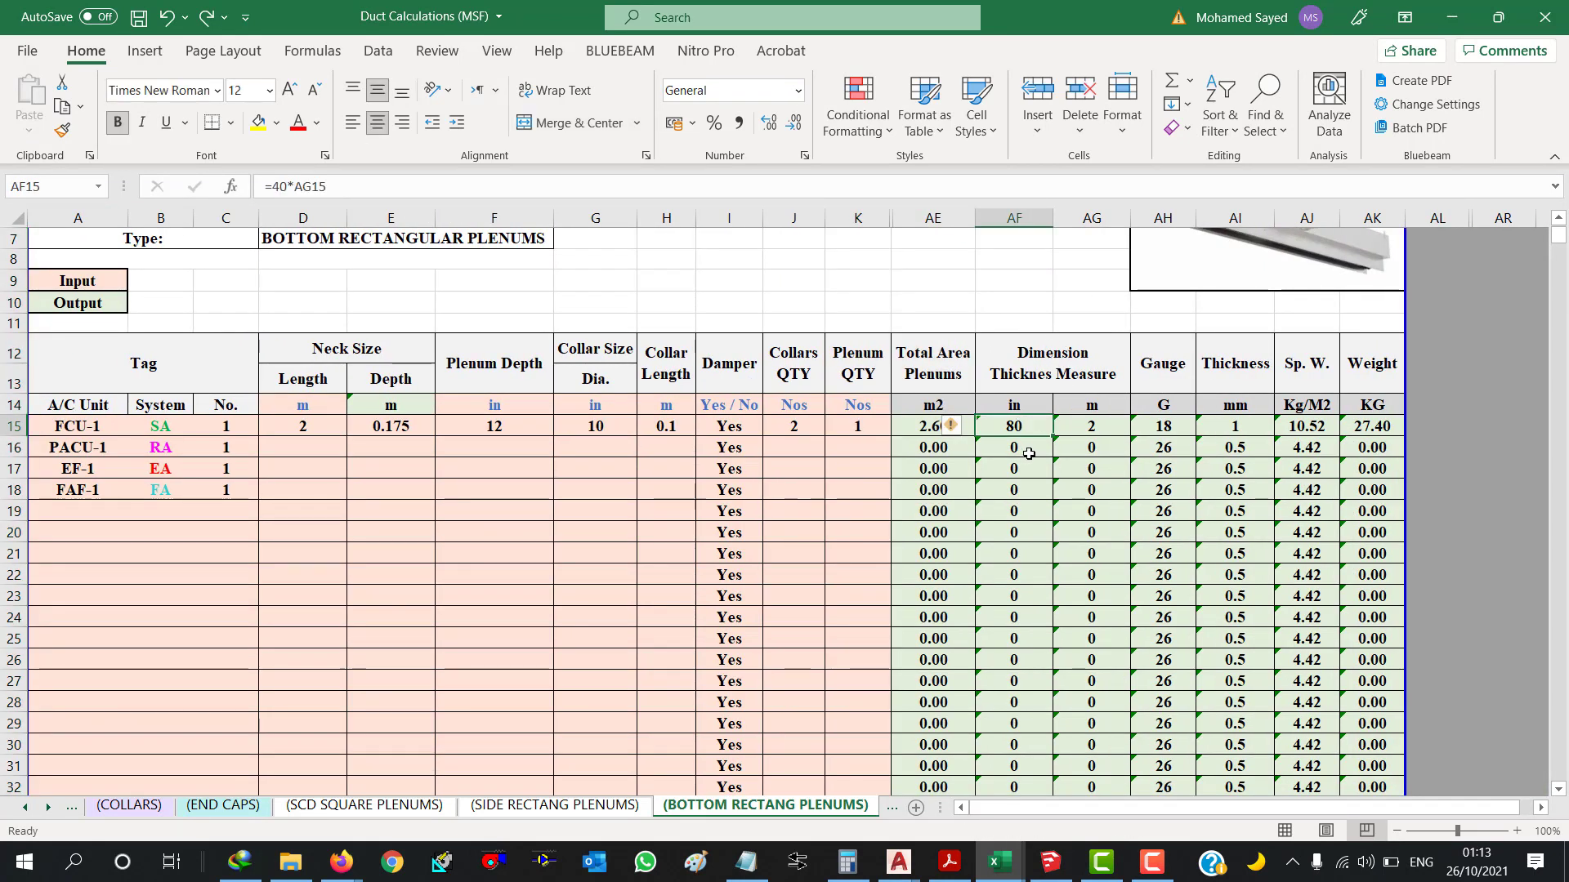
pyautogui.click(1045, 366)
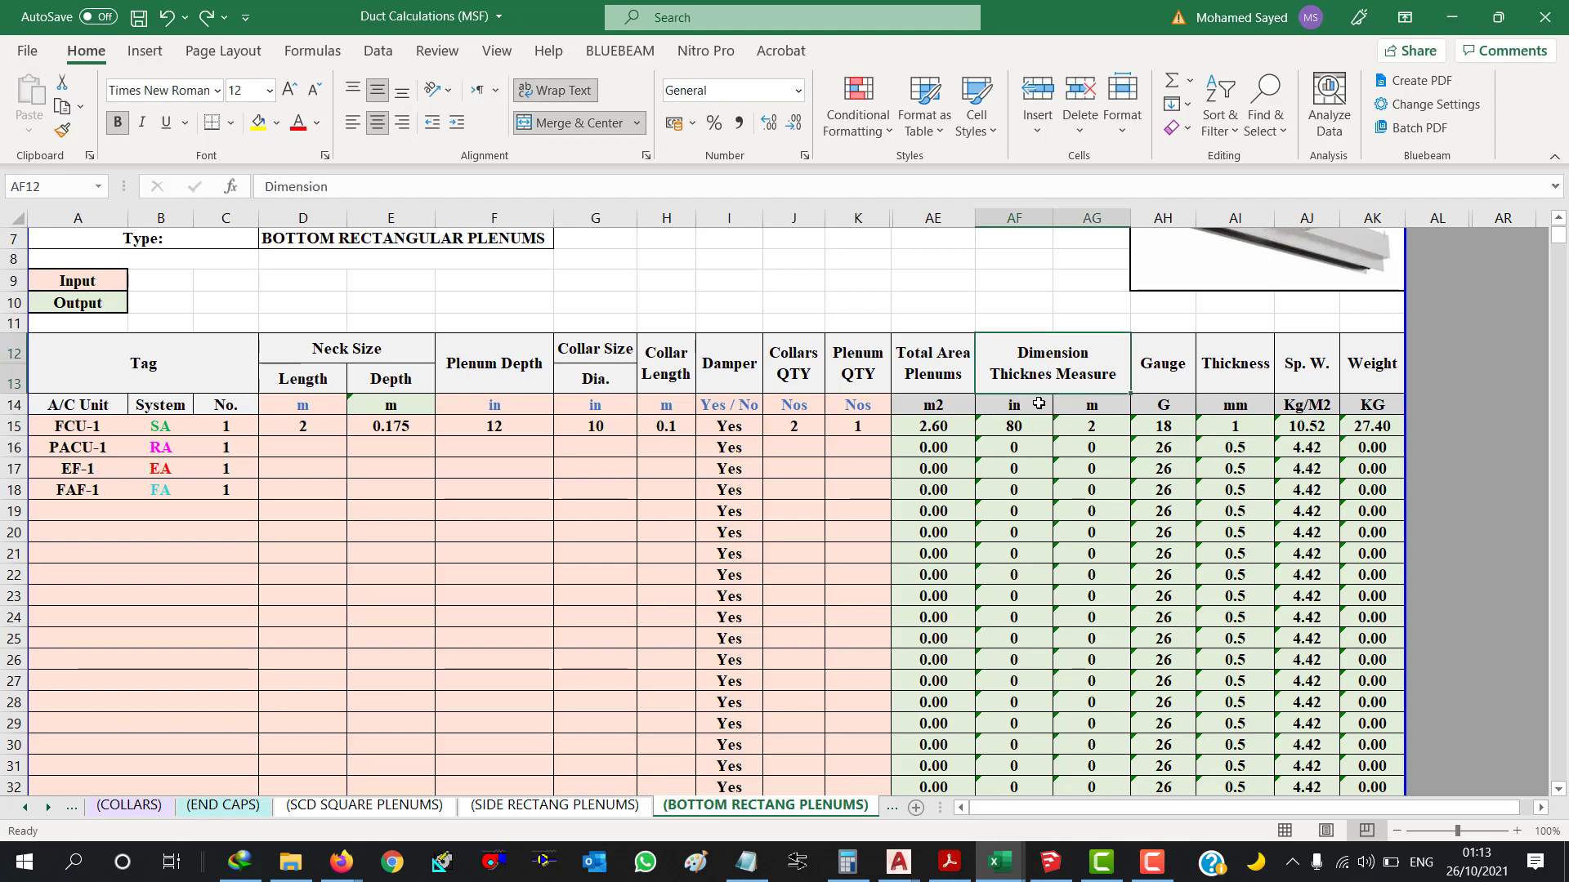
pyautogui.click(299, 425)
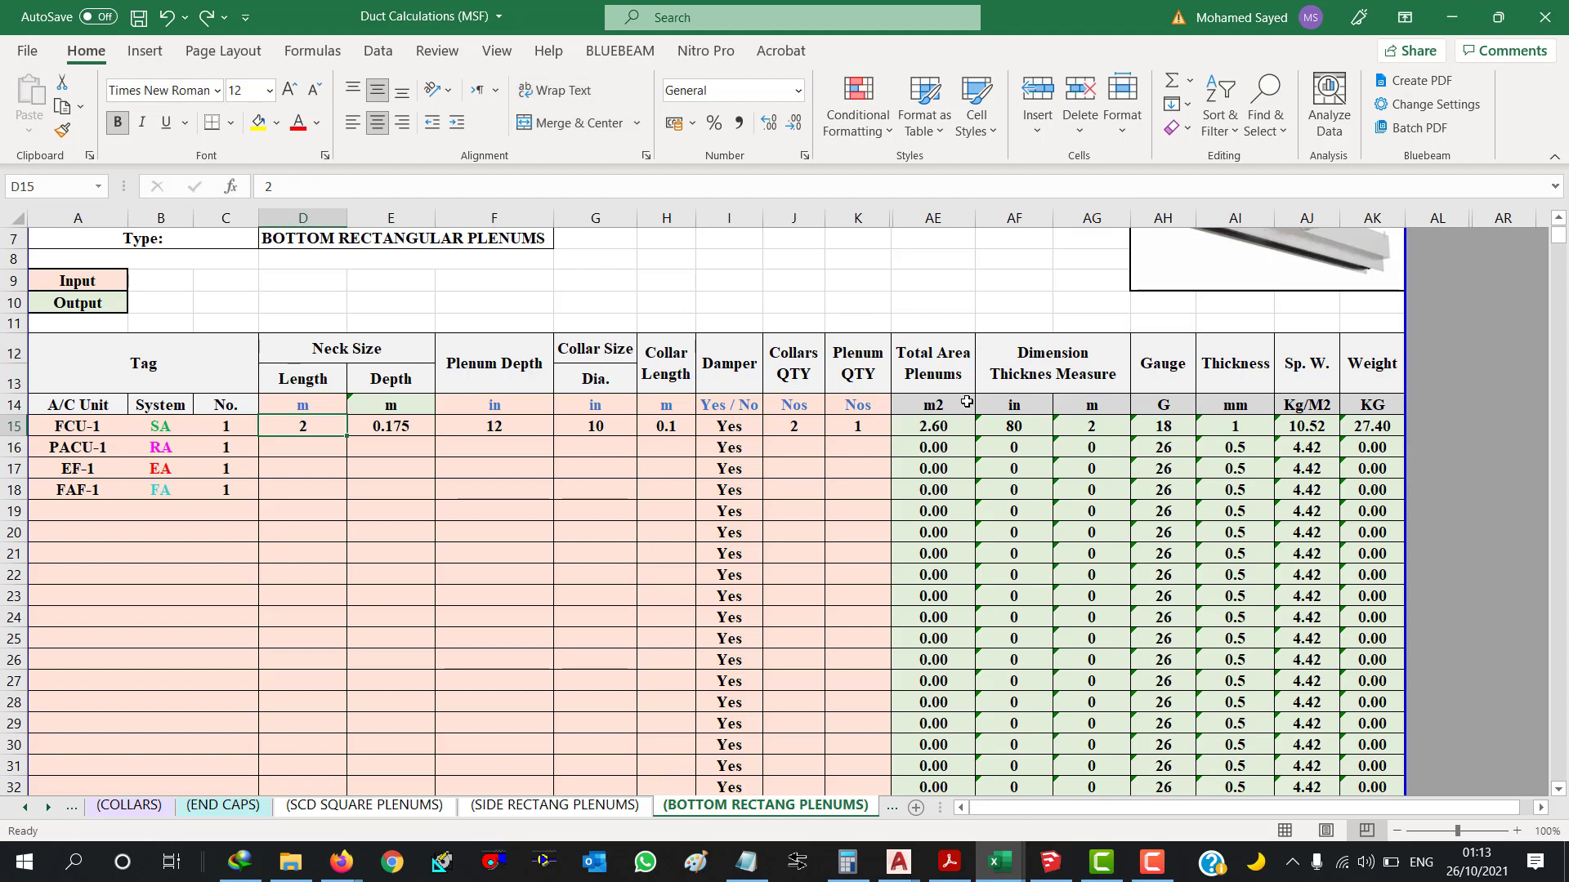
pyautogui.click(1011, 426)
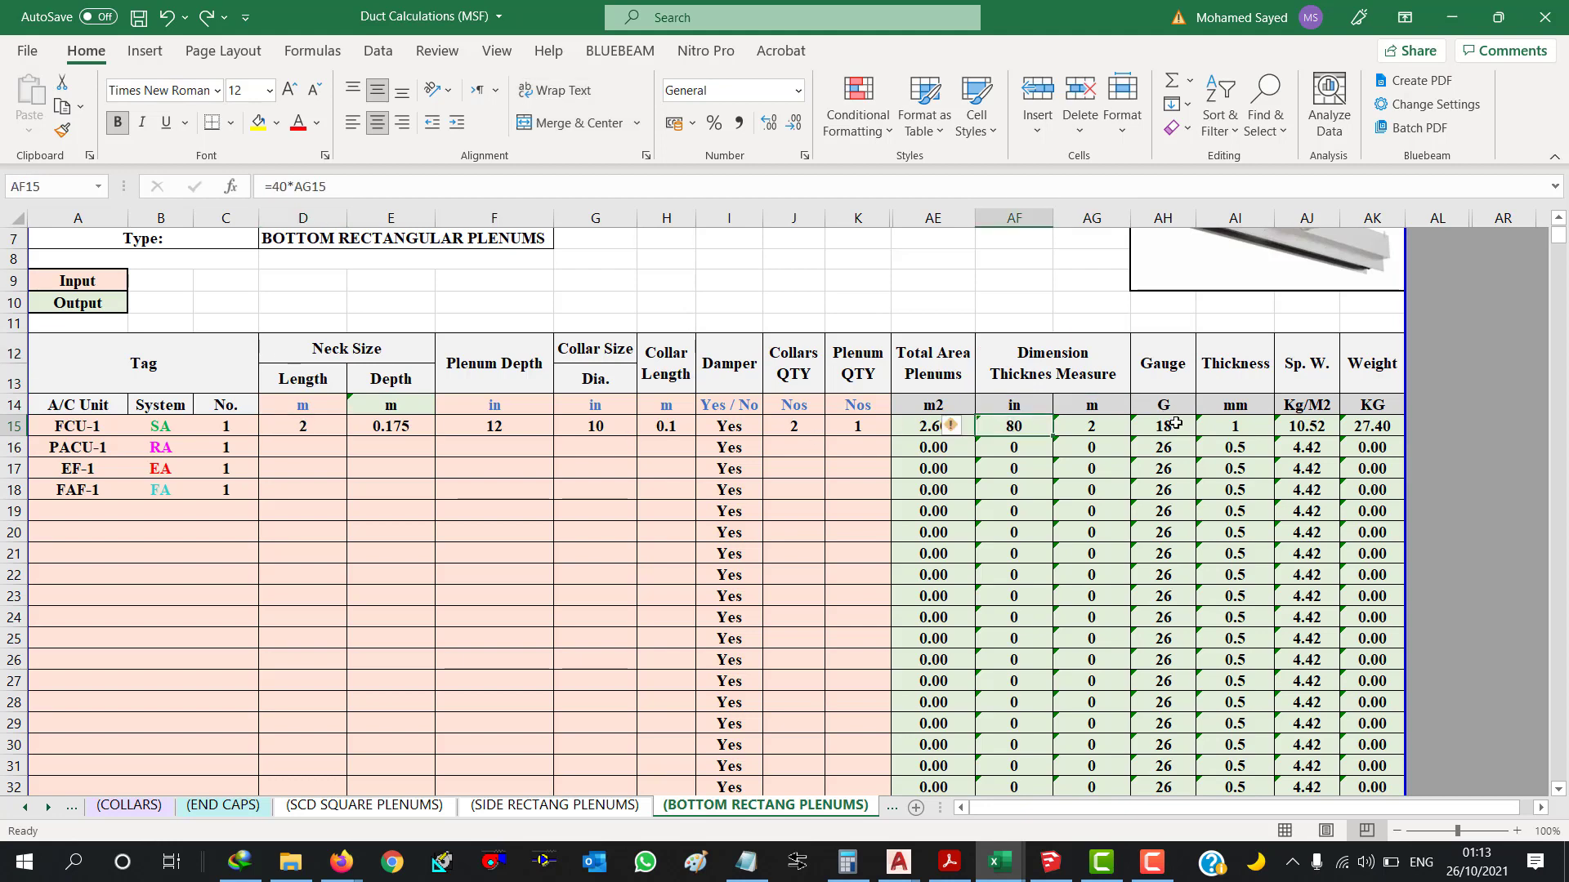
pyautogui.scroll(2, 1156, 576)
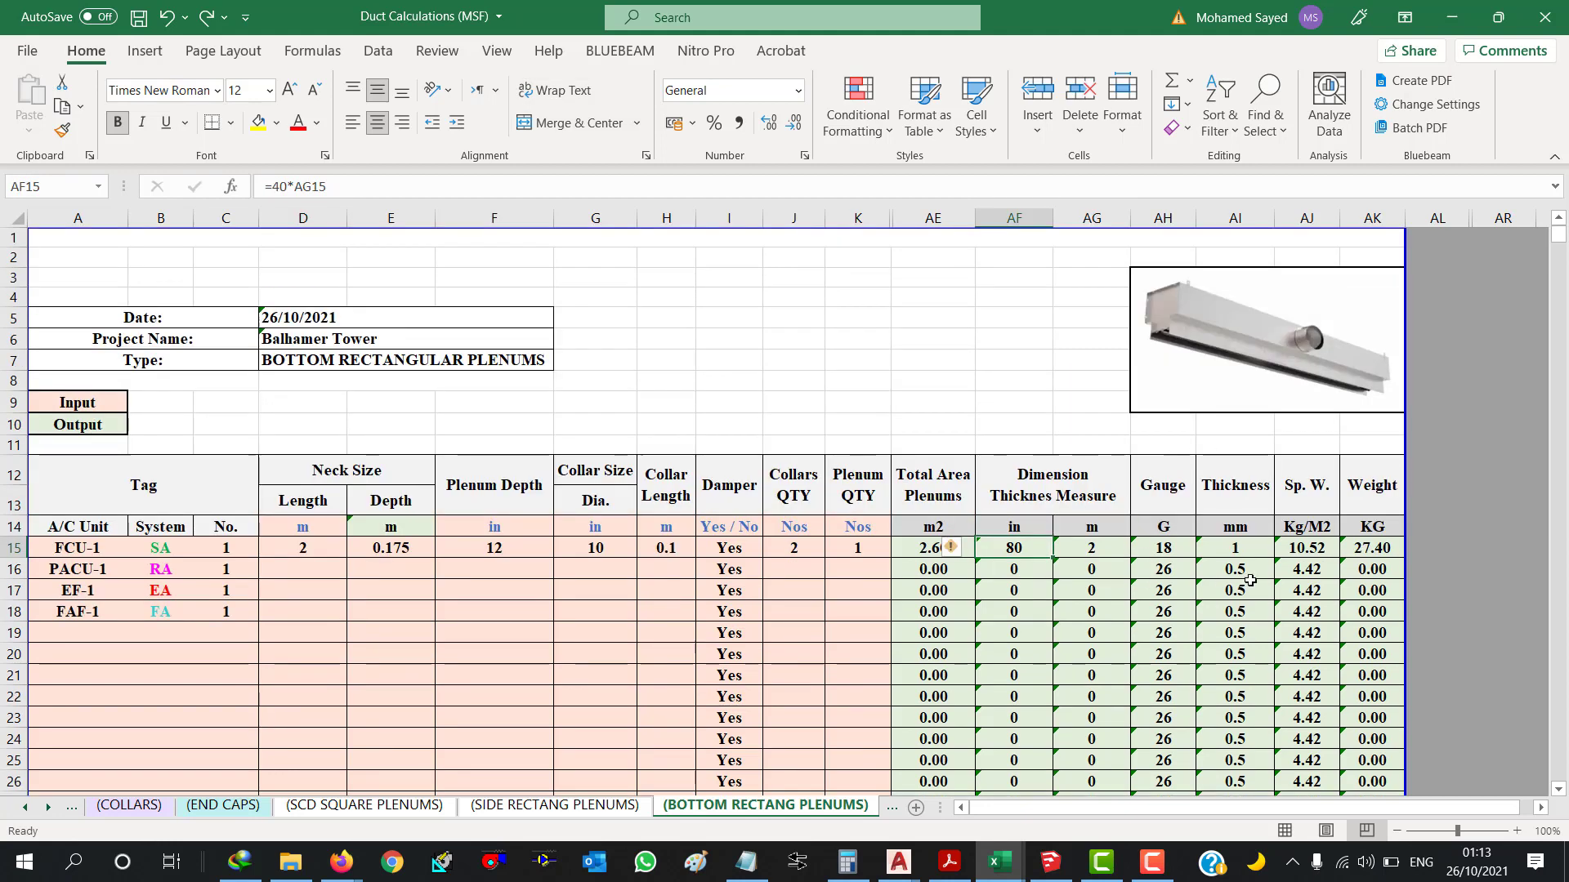
pyautogui.click(1249, 554)
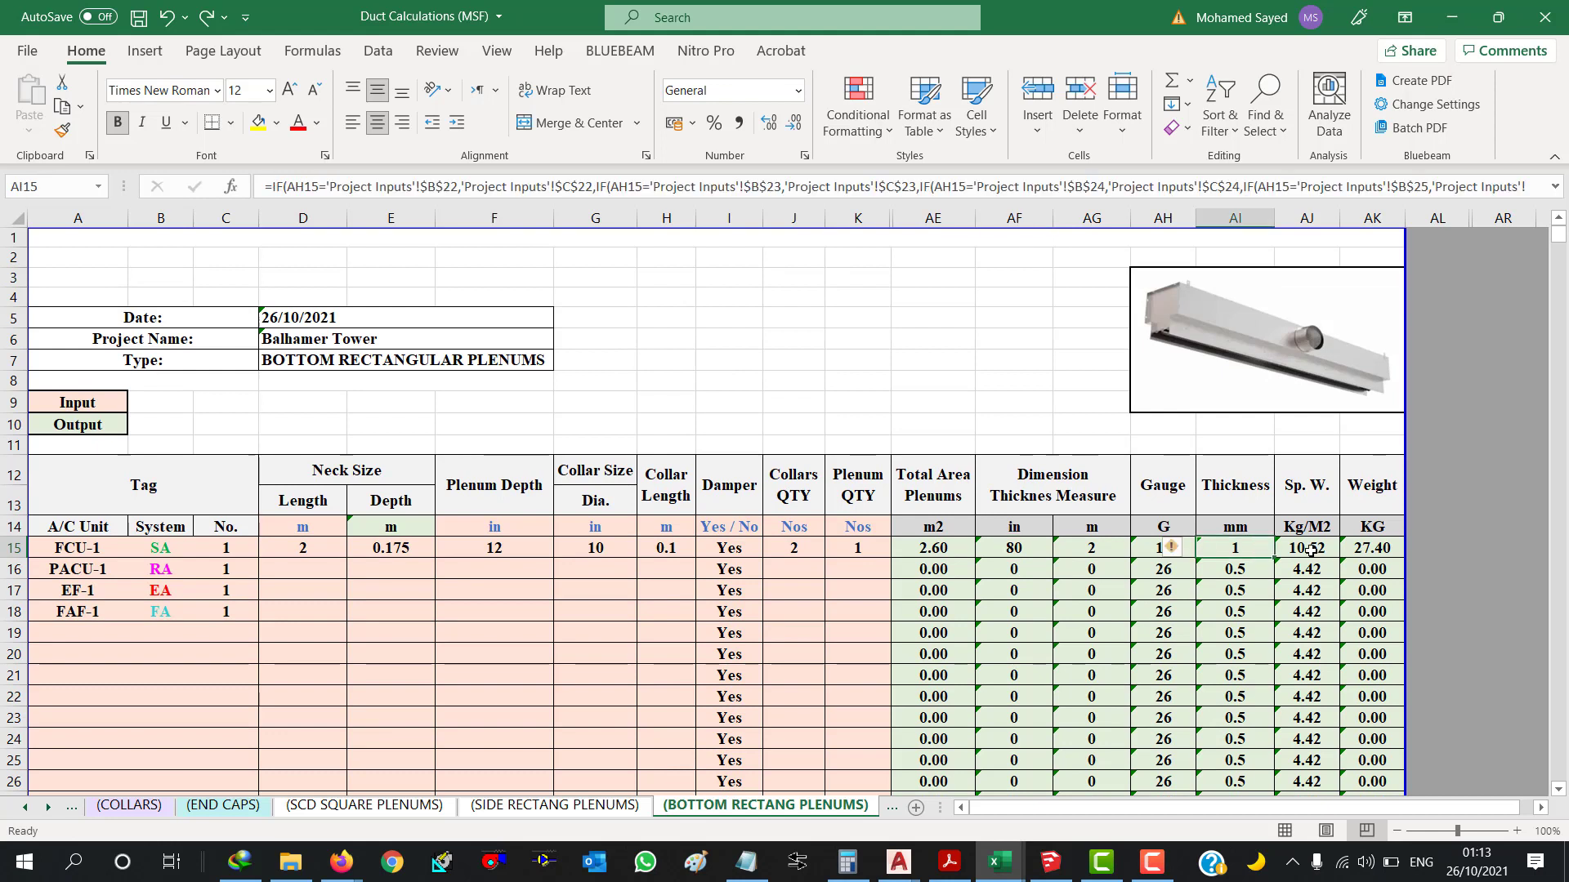
pyautogui.click(1318, 550)
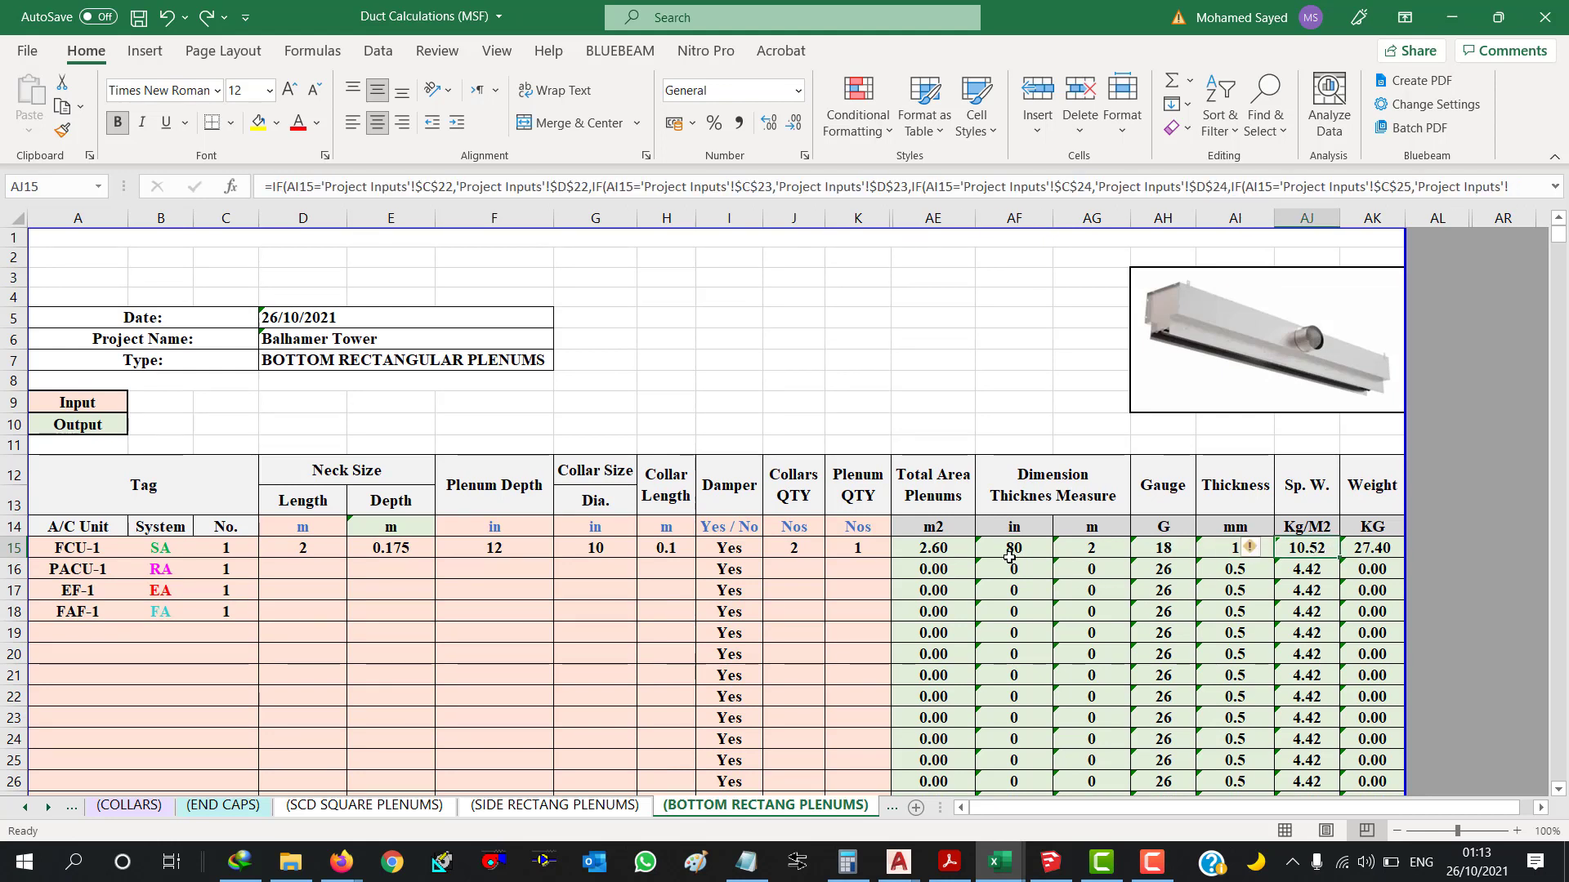
pyautogui.click(1199, 546)
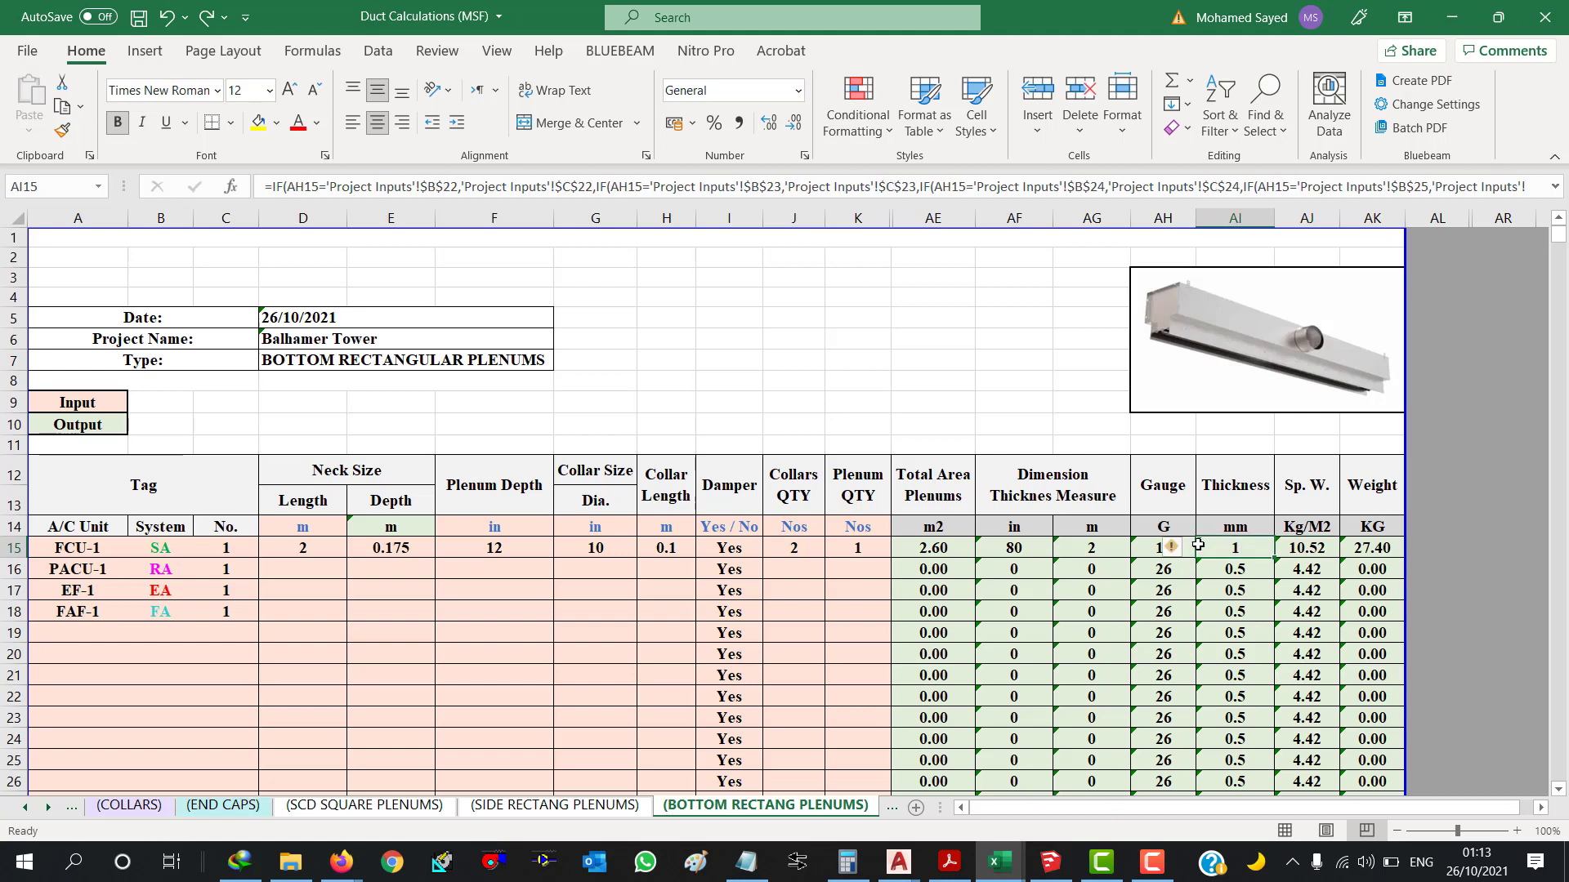
pyautogui.moveTo(1005, 547)
pyautogui.mouseDown()
pyautogui.moveTo(1381, 748)
pyautogui.moveTo(1354, 555)
pyautogui.mouseUp()
pyautogui.scroll(2, 1103, 556)
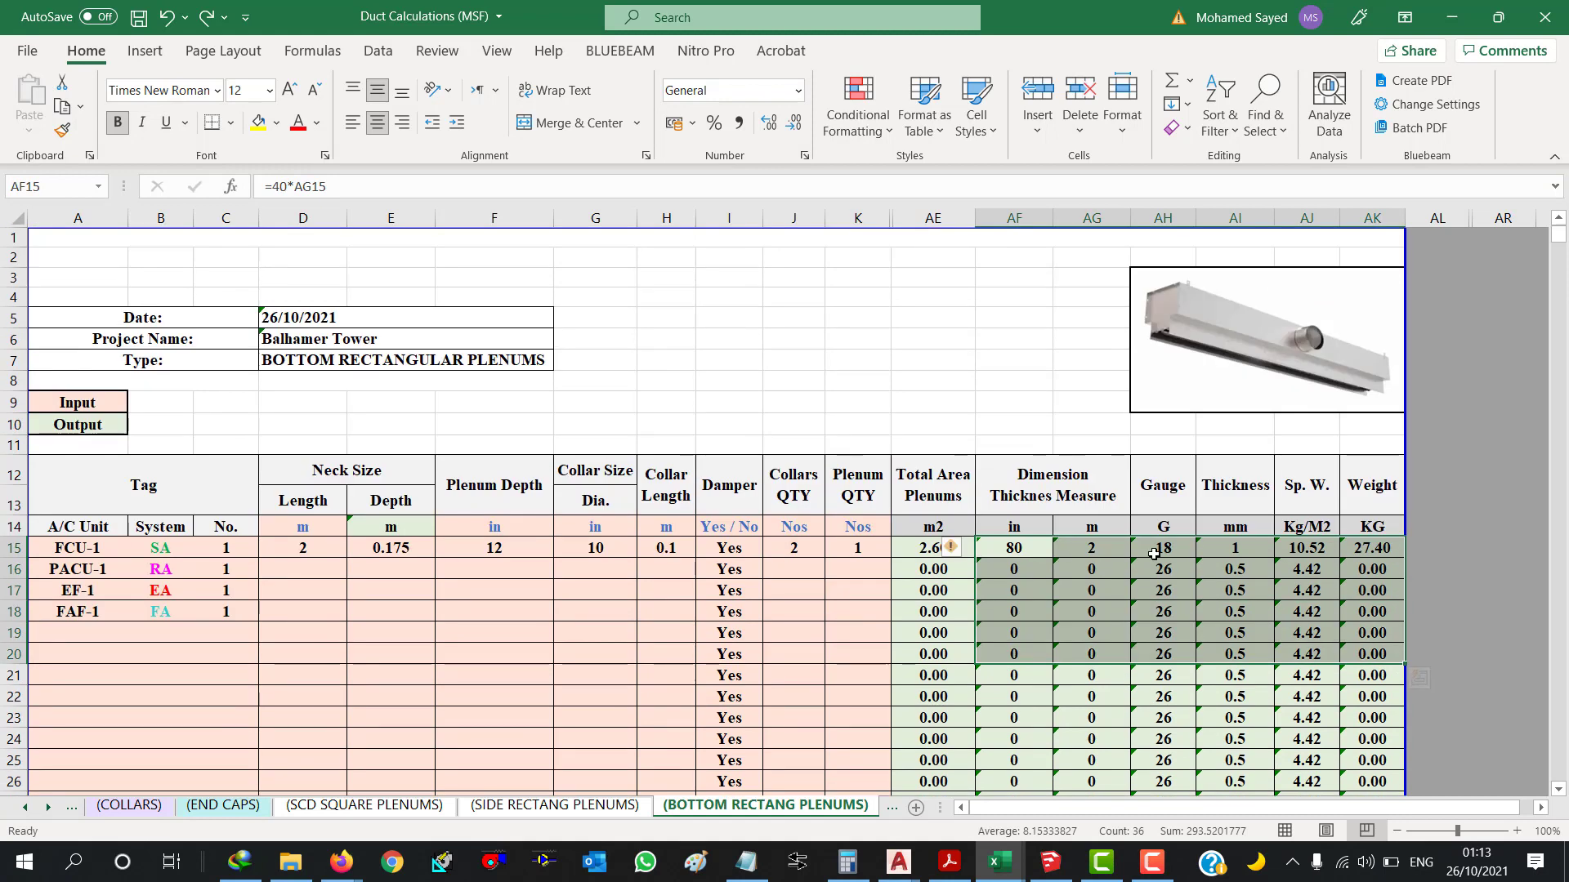
pyautogui.click(1164, 547)
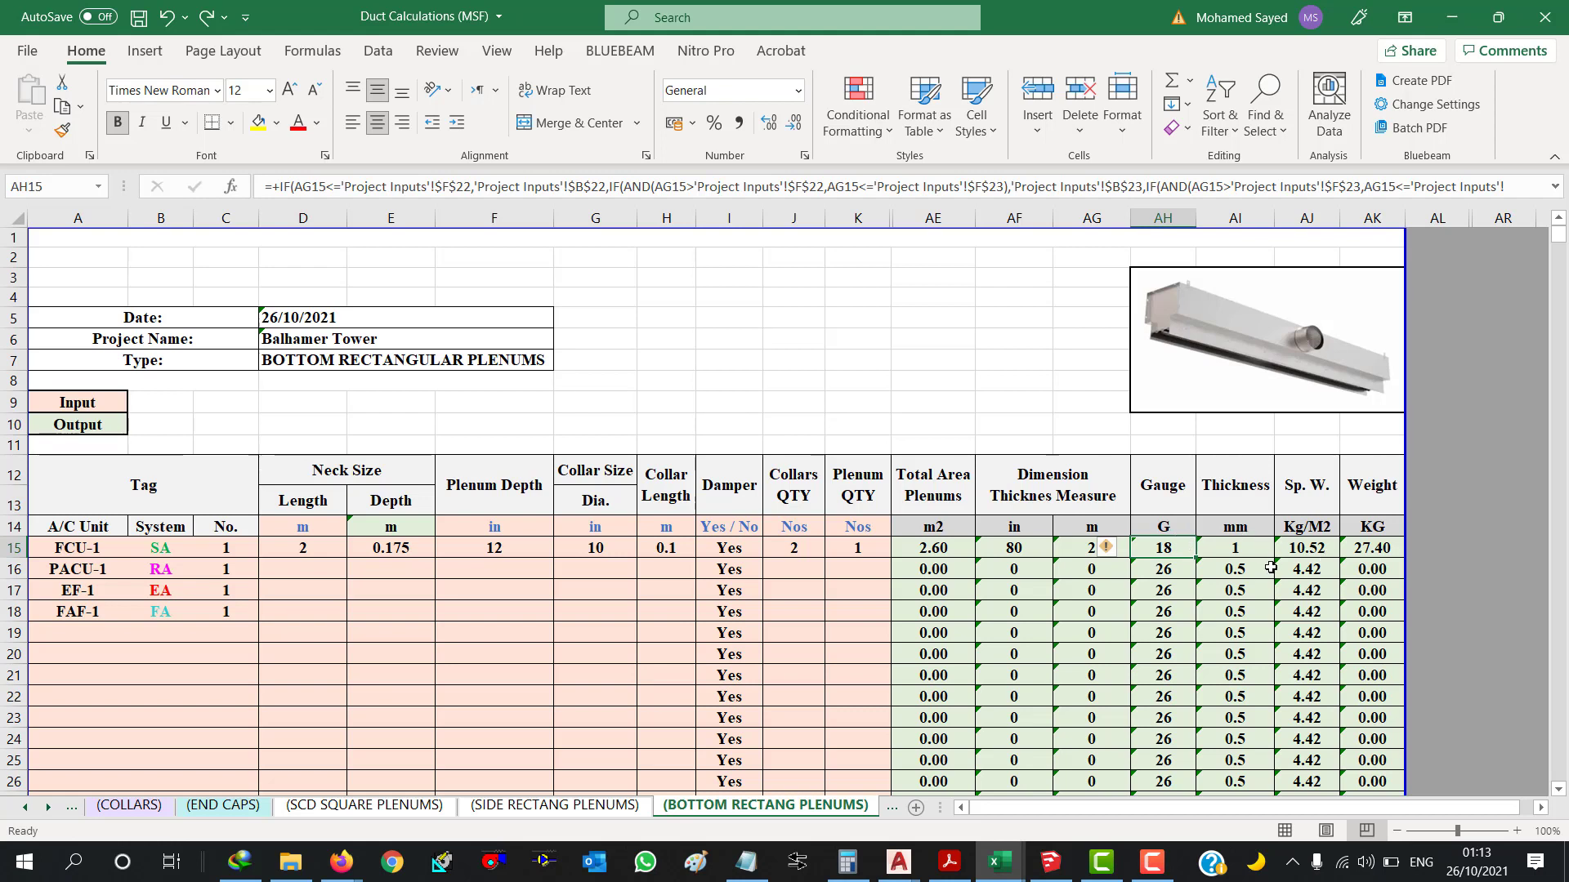
pyautogui.click(1366, 549)
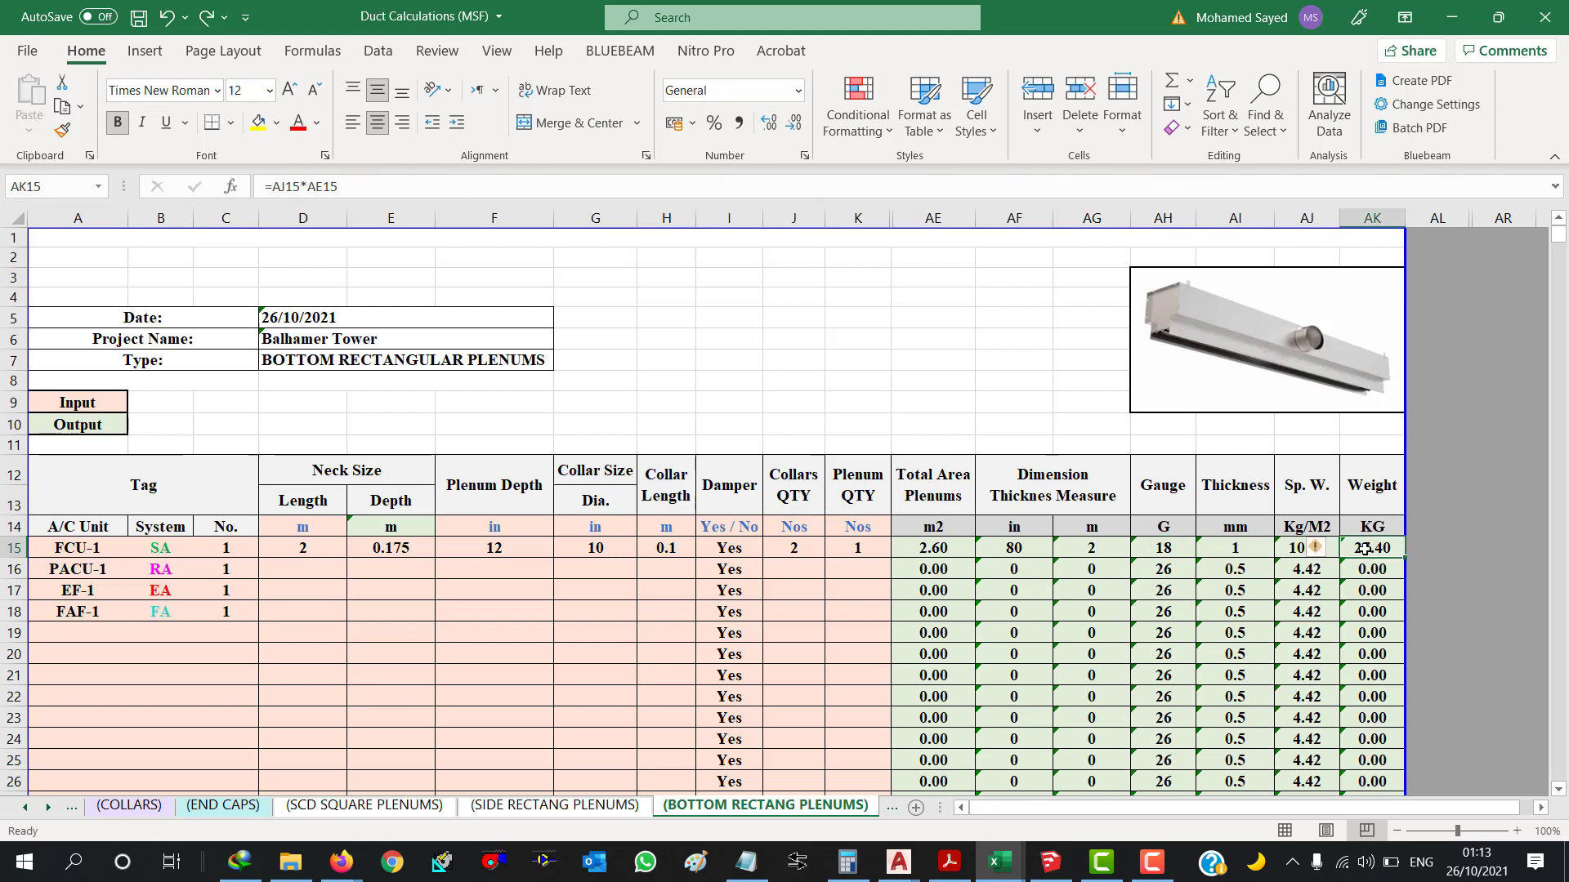
pyautogui.click(818, 549)
pyautogui.click(1370, 548)
pyautogui.moveTo(1294, 546); pyautogui.dragTo(849, 547)
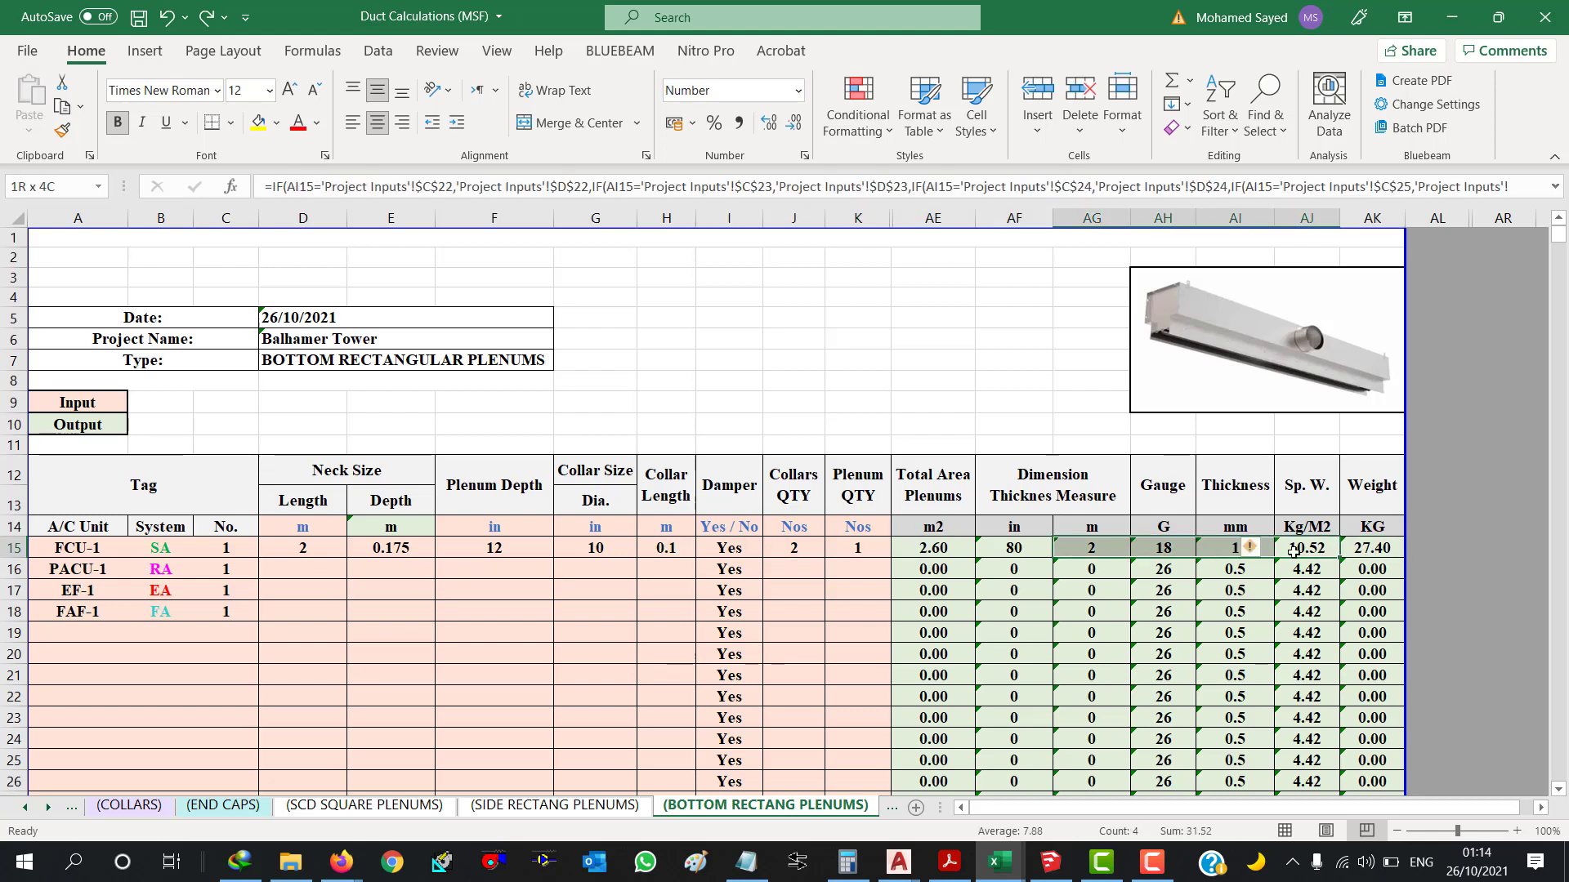
pyautogui.click(840, 580)
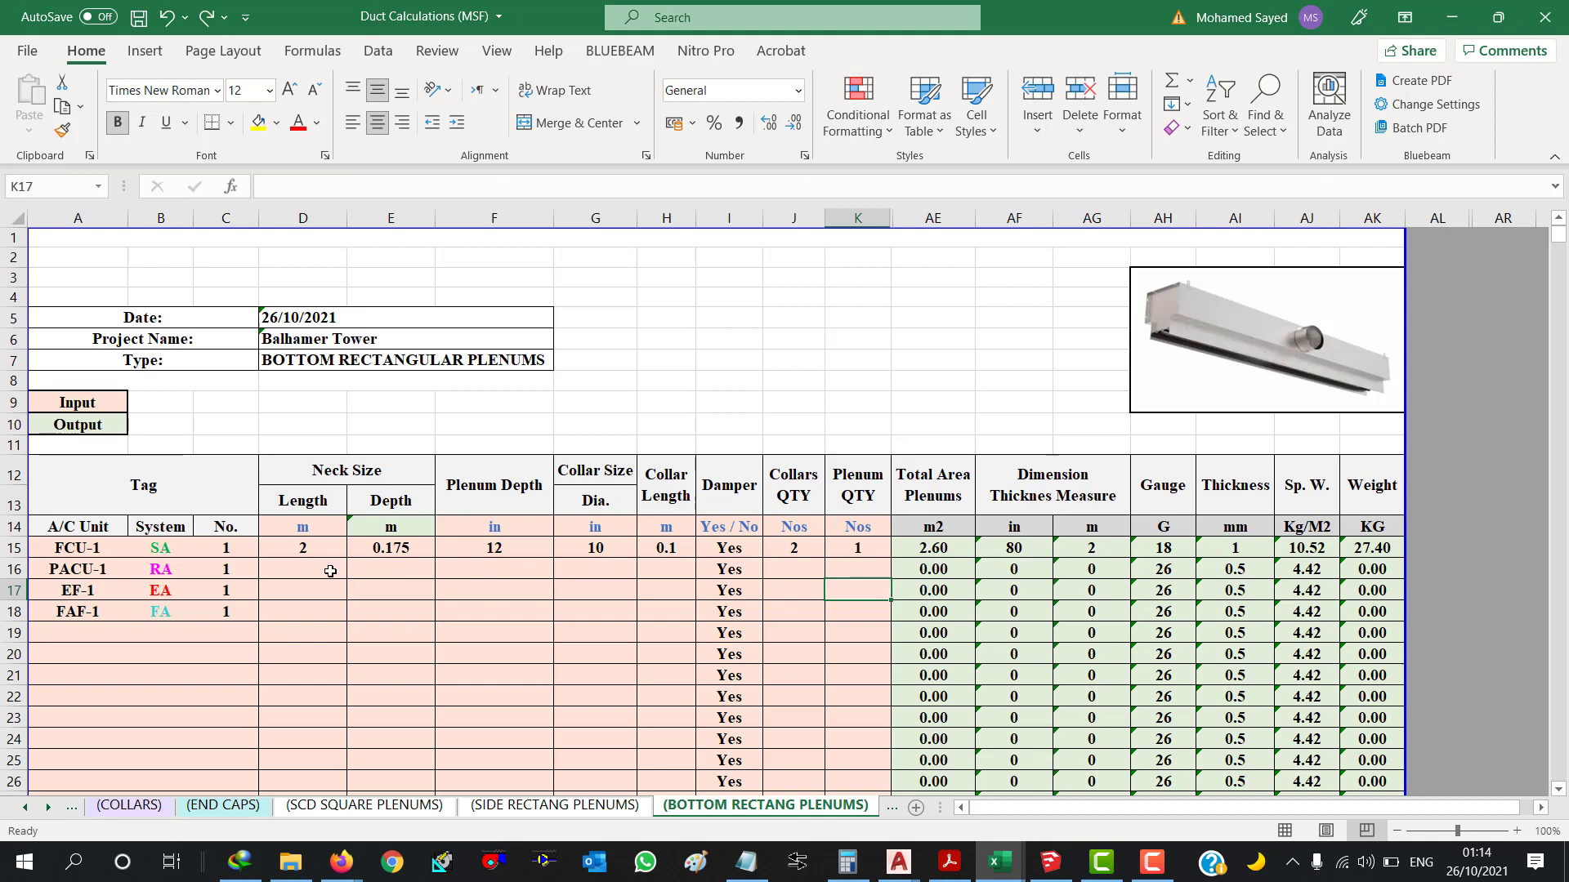
pyautogui.click(322, 548)
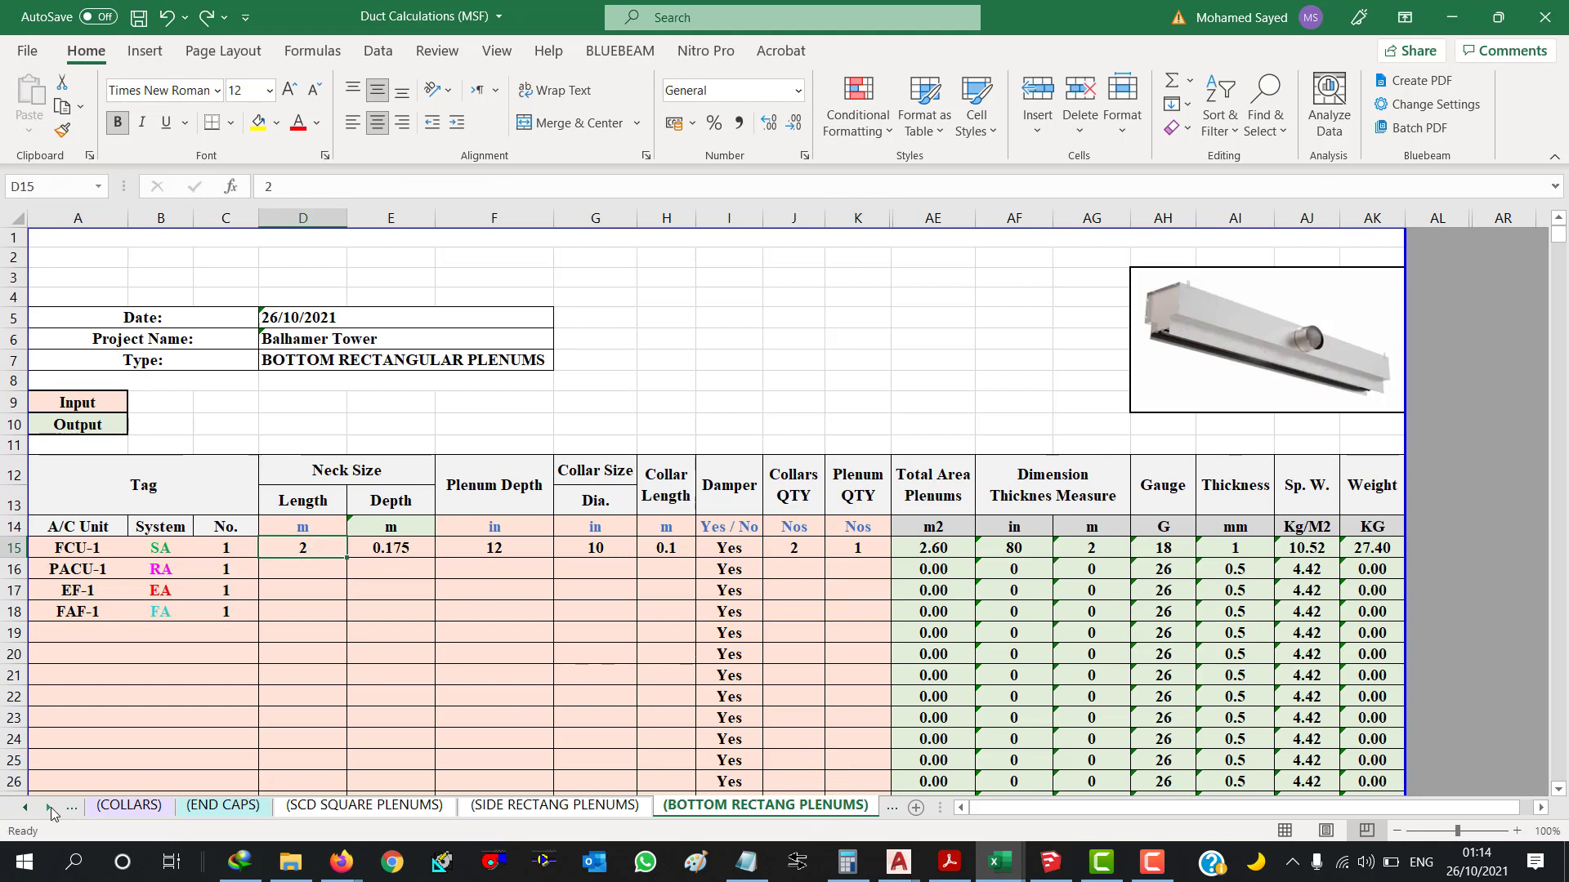
# Browse the SCD SQUARE, SIDE and BOTTOM RECTANG PLENUMS, Total and Gauges - Summary sheets
pyautogui.click(51, 808)
pyautogui.click(50, 807)
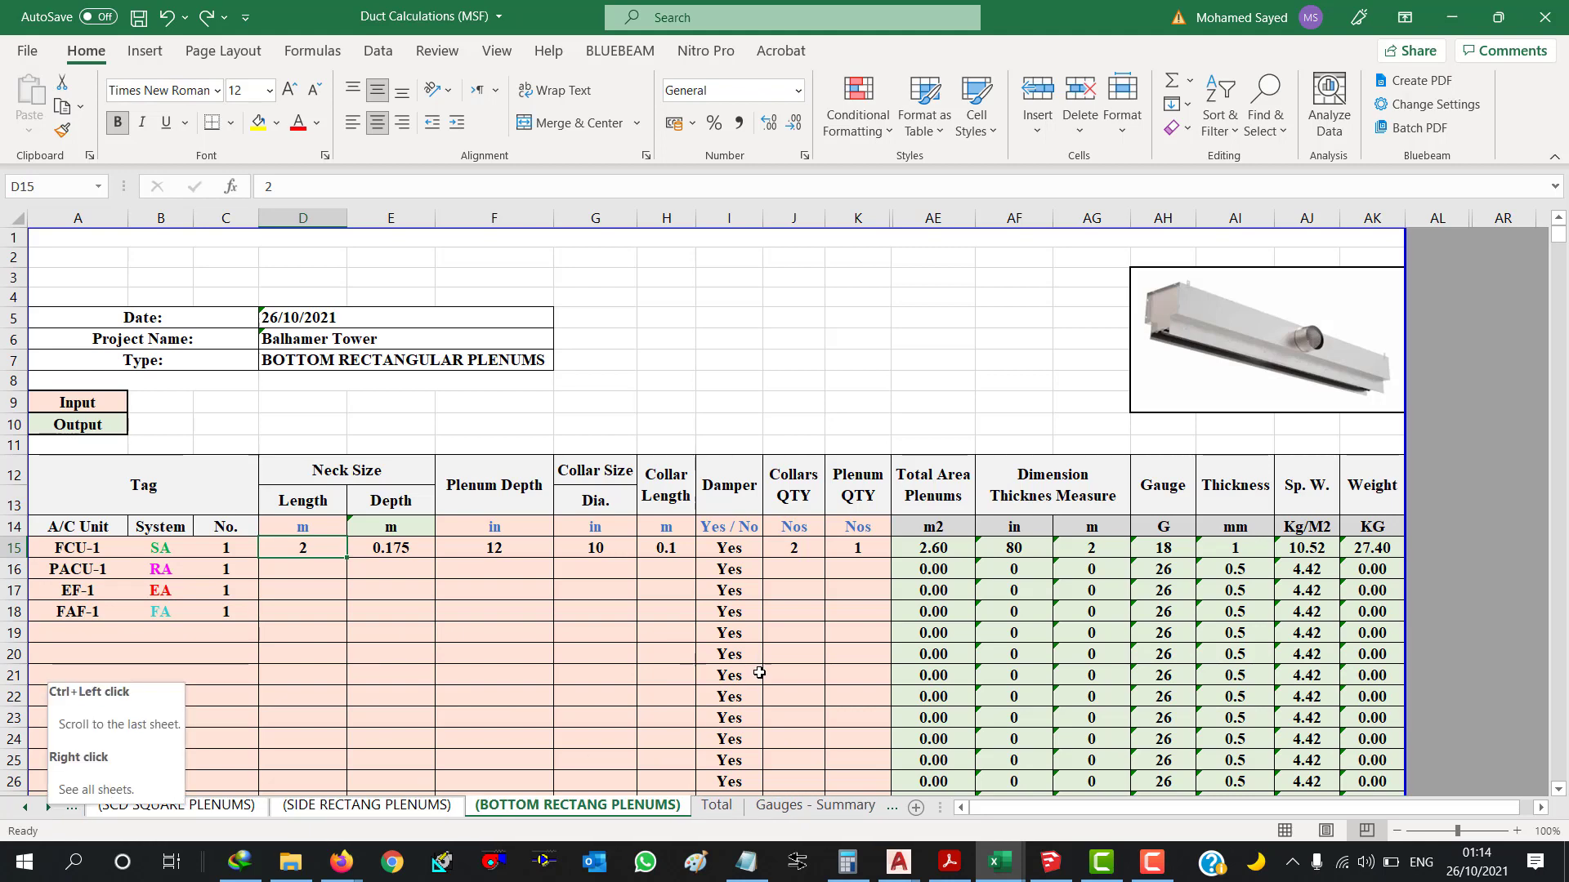
pyautogui.click(217, 809)
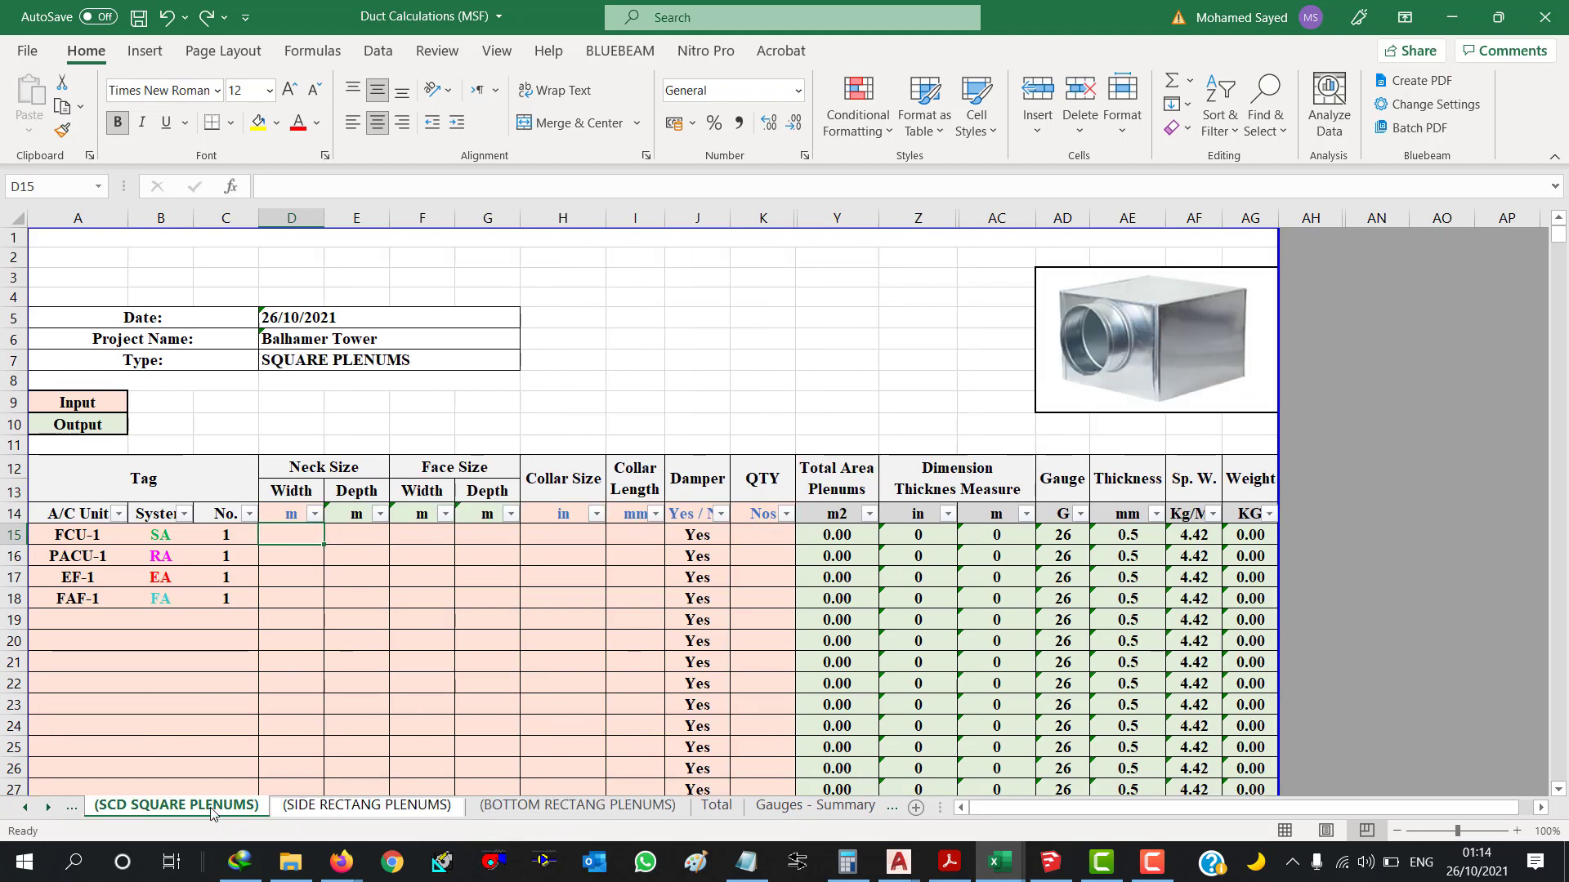
pyautogui.click(389, 809)
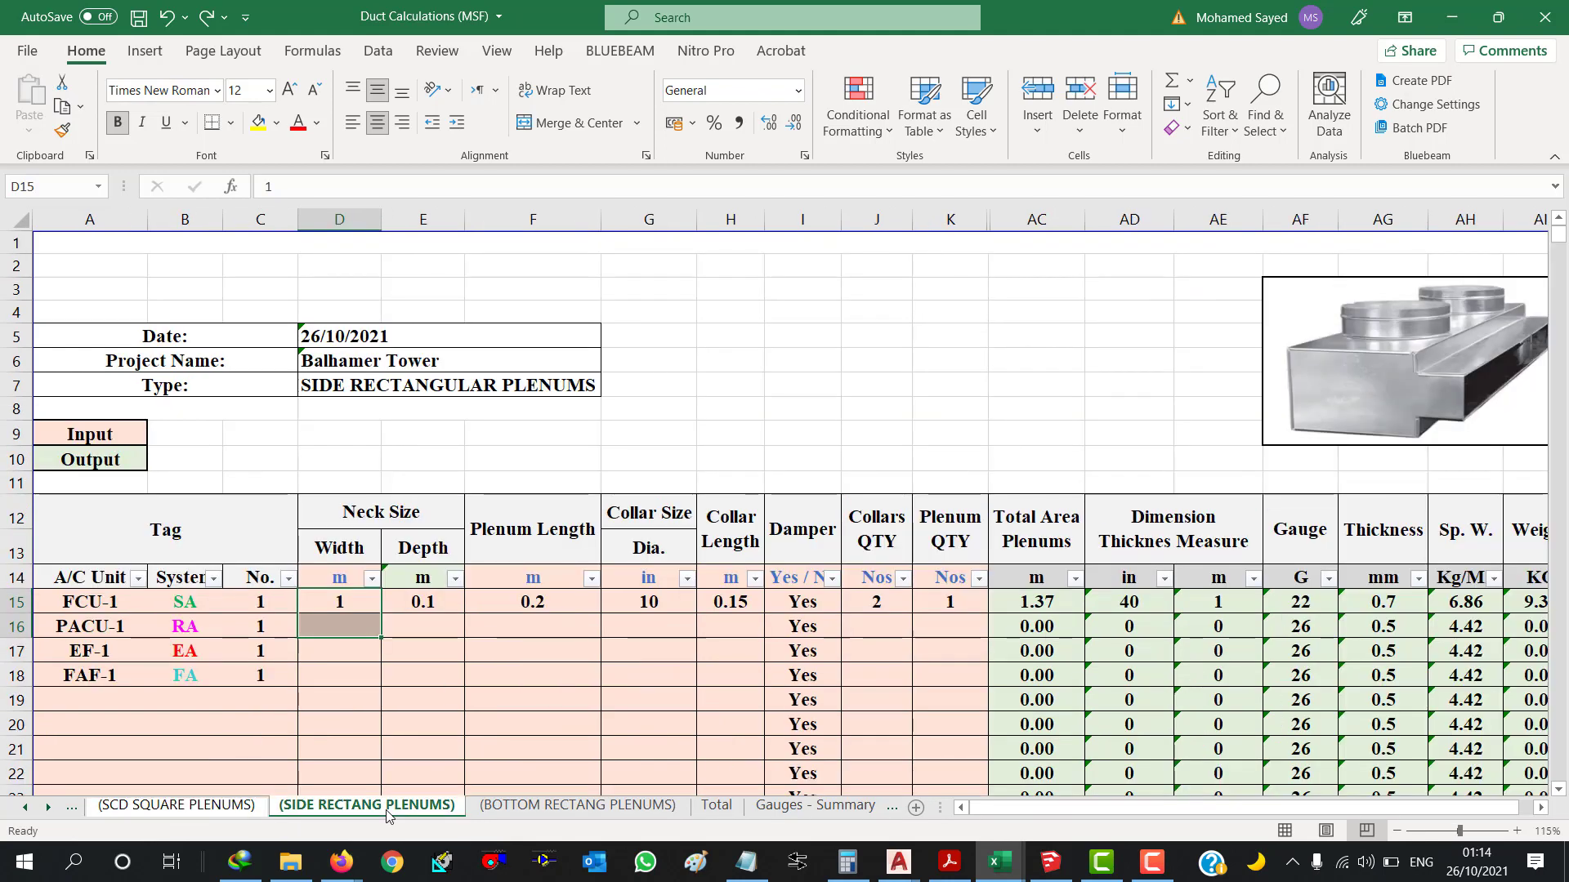
pyautogui.click(567, 807)
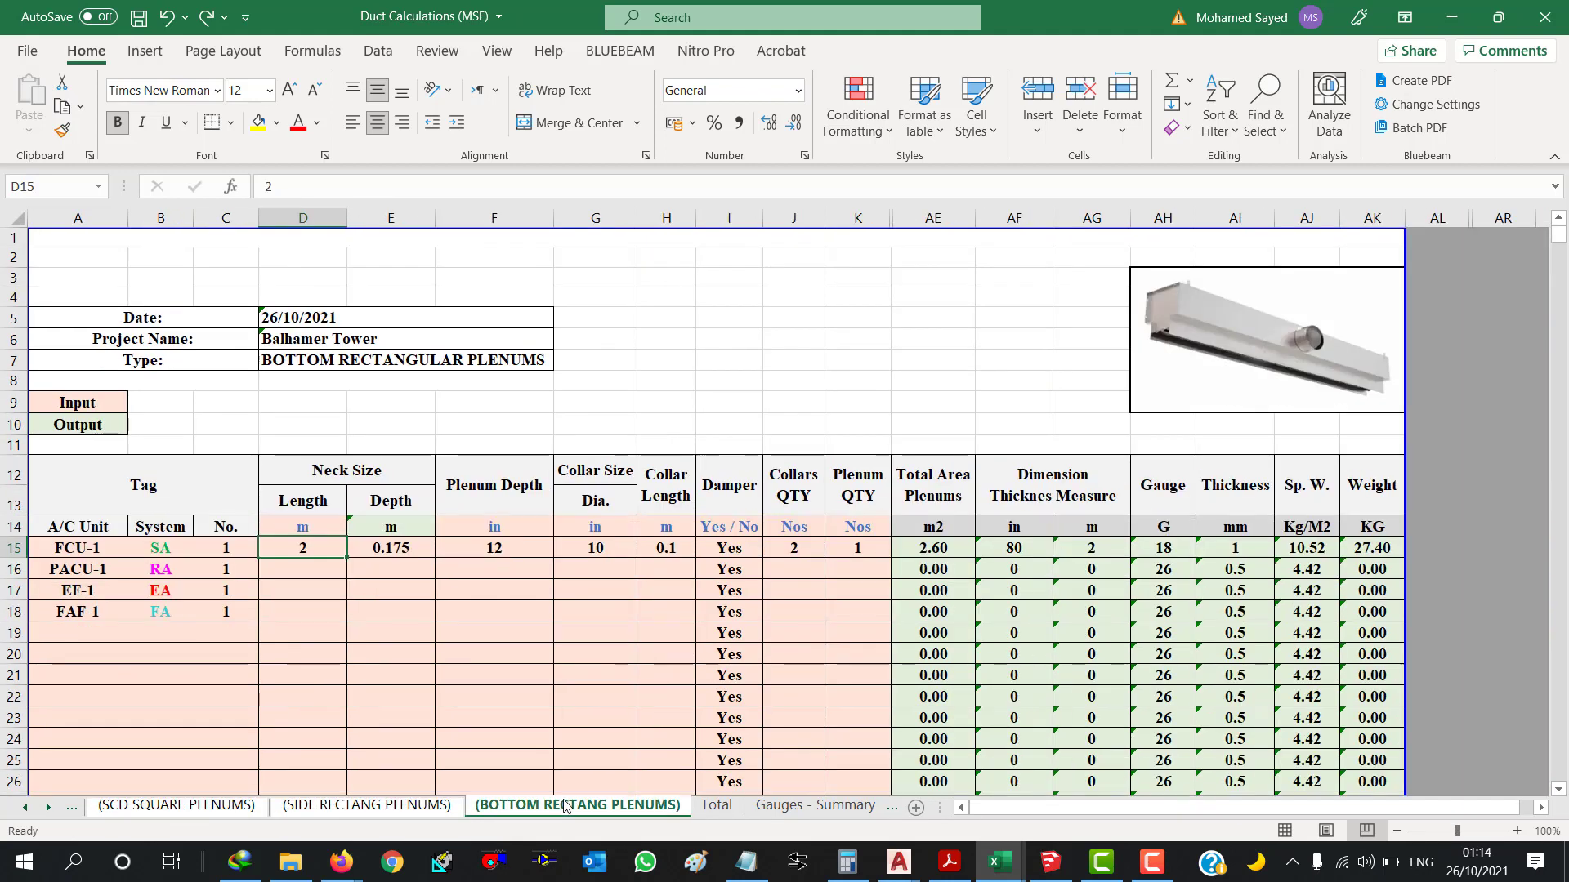
pyautogui.click(352, 807)
pyautogui.click(552, 806)
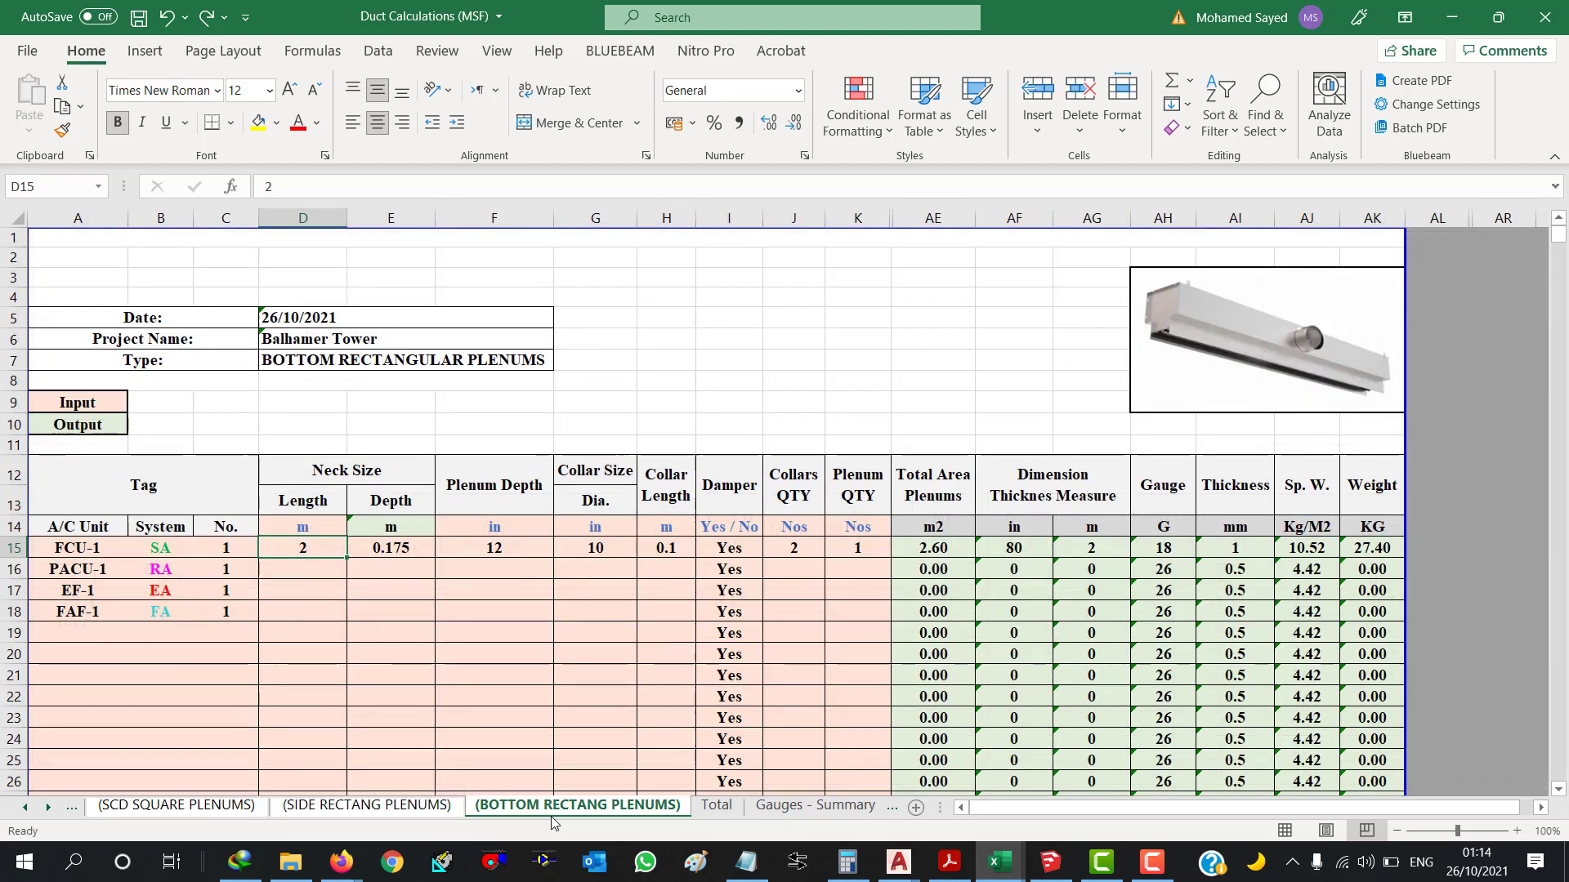
pyautogui.hotkey('ctrl', 'pageup')
pyautogui.click(561, 809)
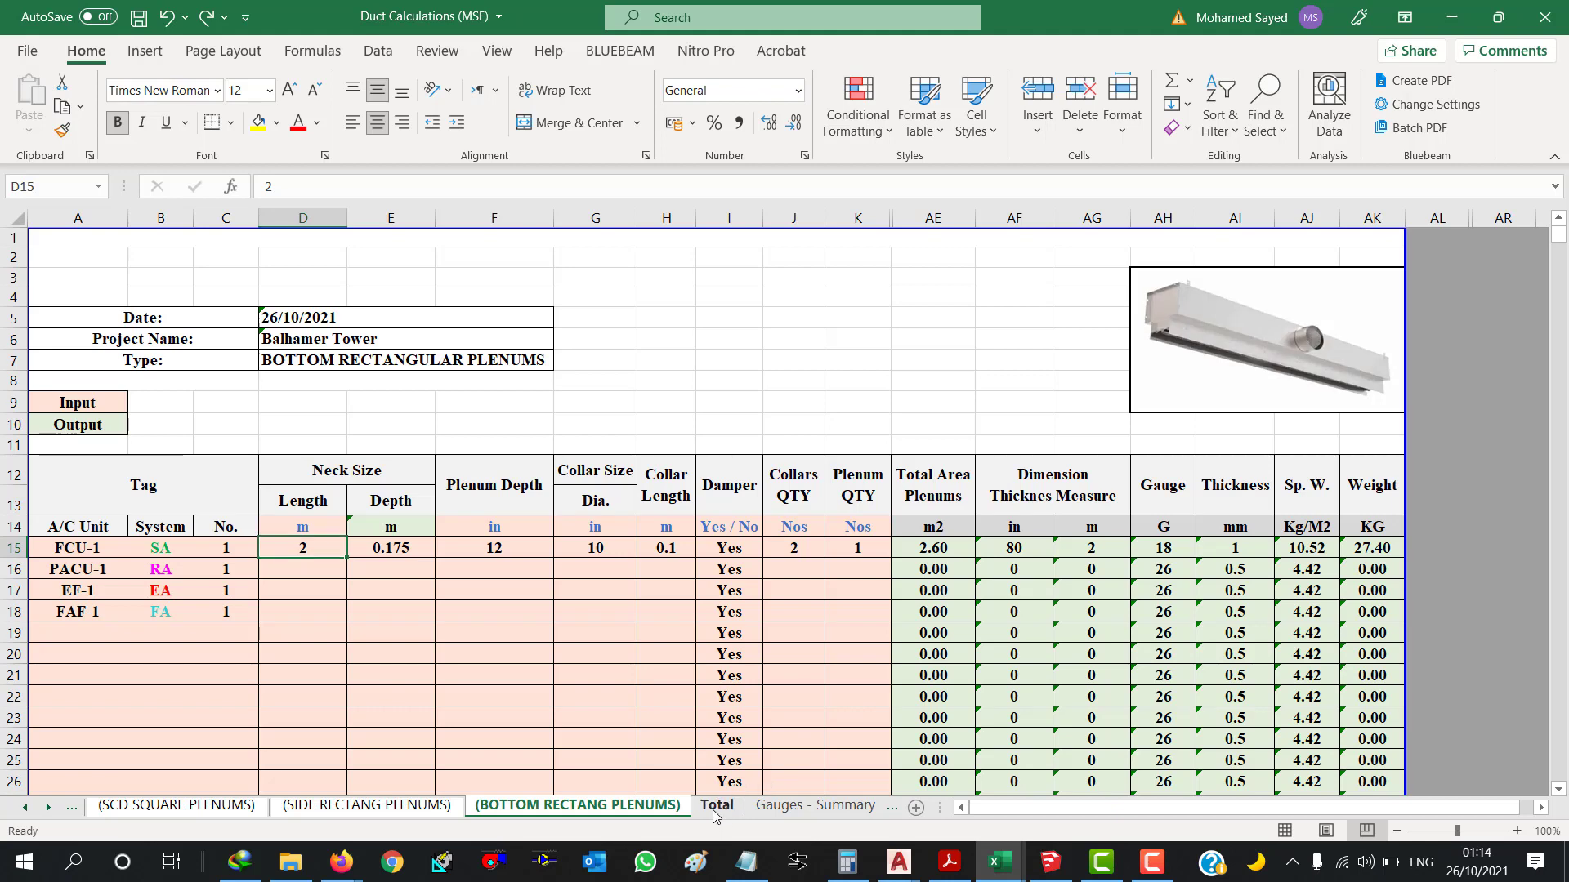
pyautogui.click(716, 807)
pyautogui.click(805, 809)
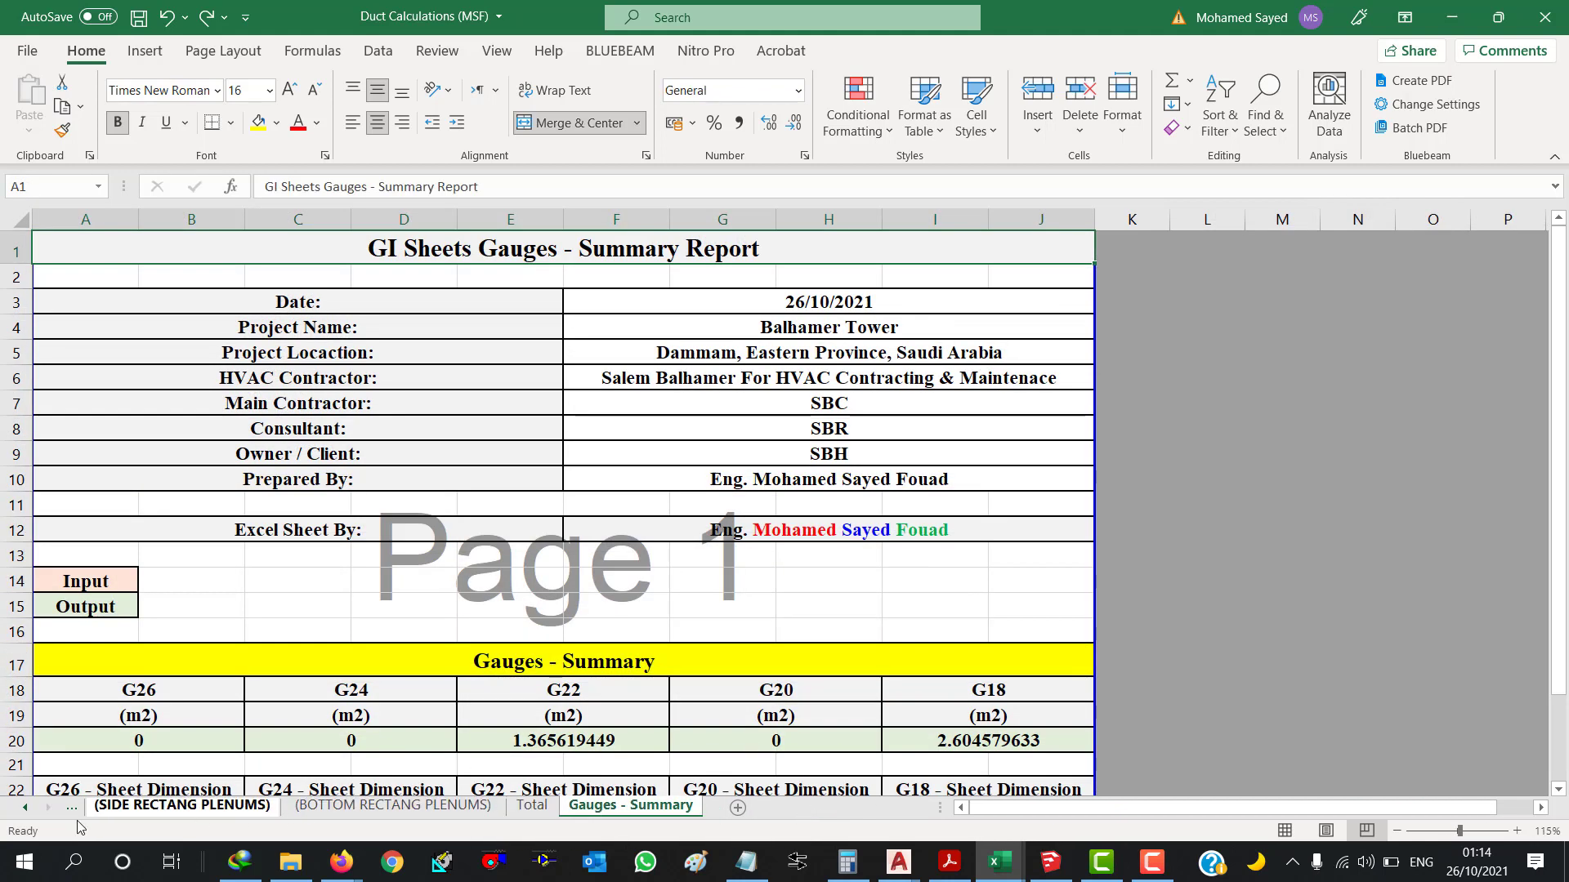
# Scroll back through the sheet tabs to BOXES, finishing on the Project Data sheet
pyautogui.click(25, 809)
pyautogui.click(26, 807)
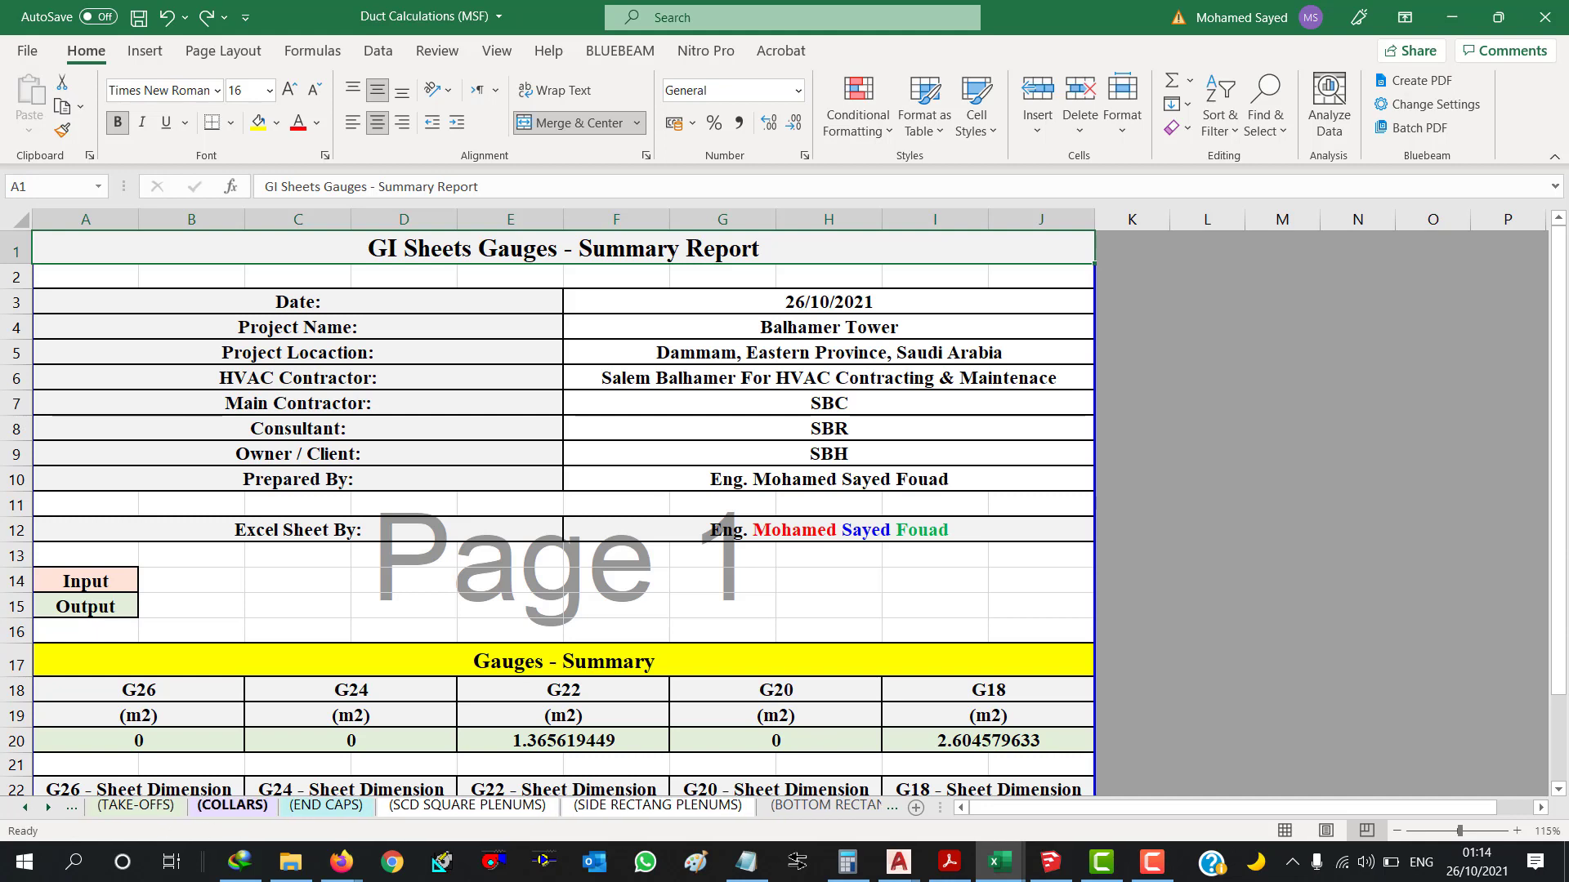
pyautogui.click(25, 807)
pyautogui.click(25, 807)
pyautogui.click(25, 807)
pyautogui.click(26, 808)
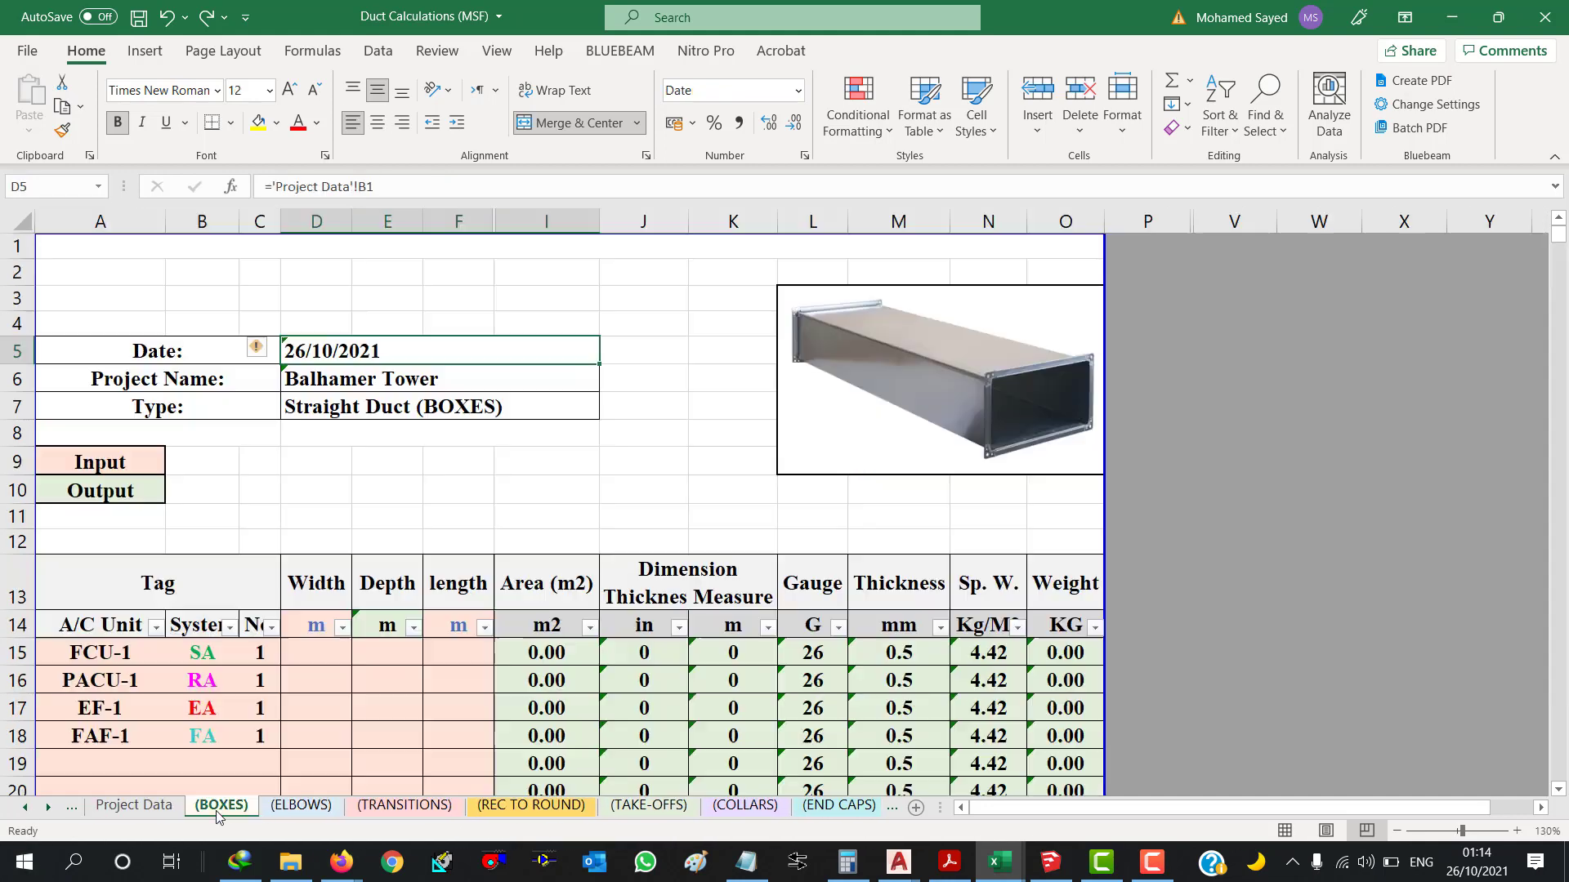
pyautogui.click(219, 807)
pyautogui.click(25, 807)
pyautogui.click(24, 814)
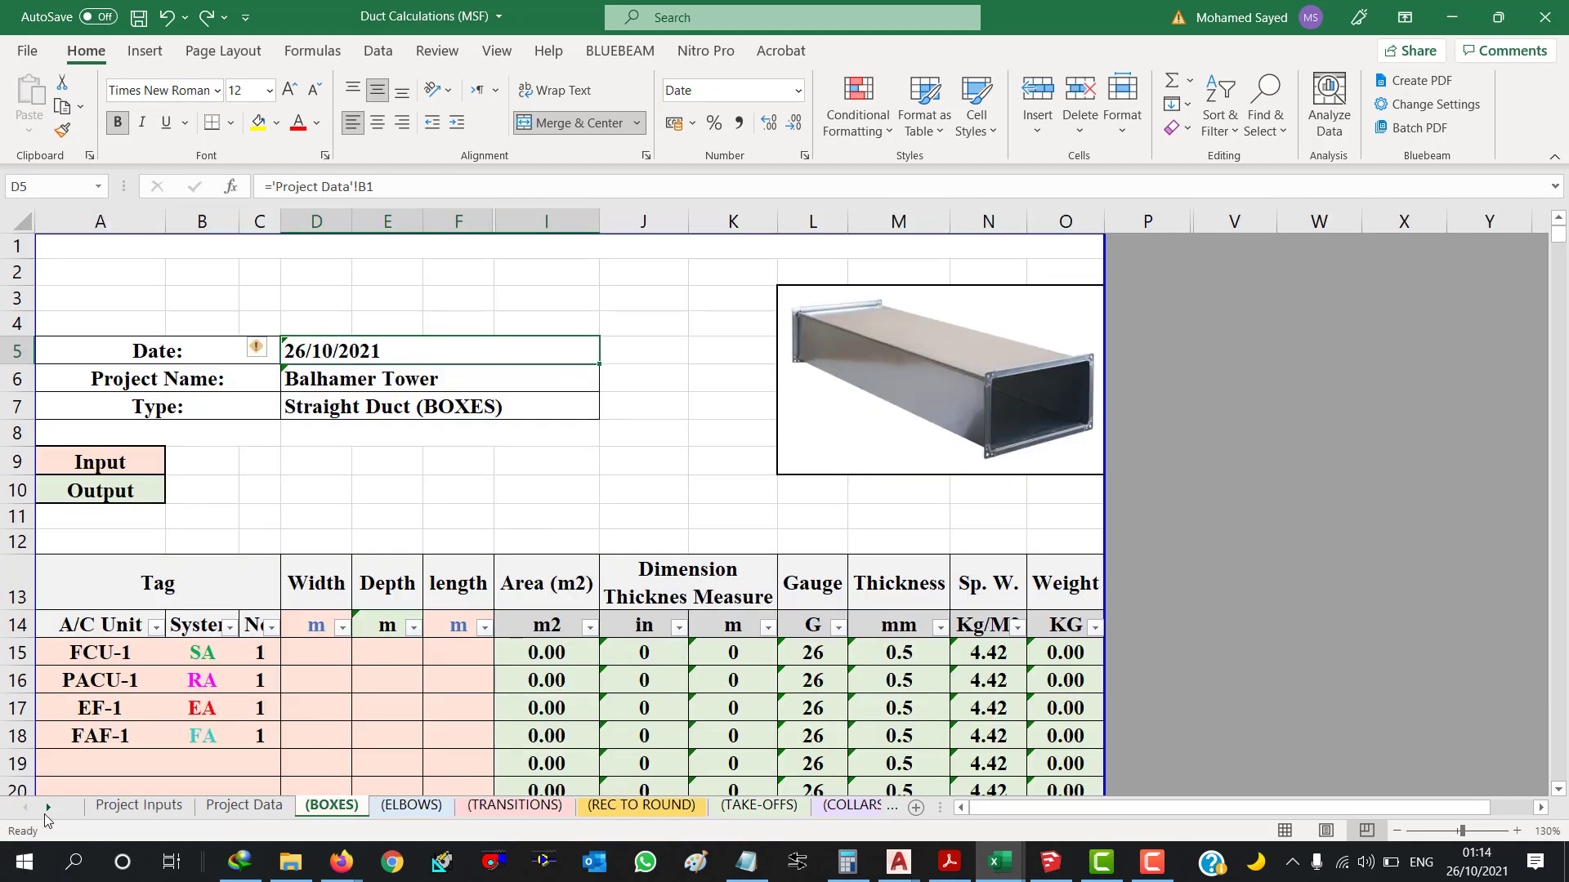
pyautogui.click(233, 807)
pyautogui.click(1152, 862)
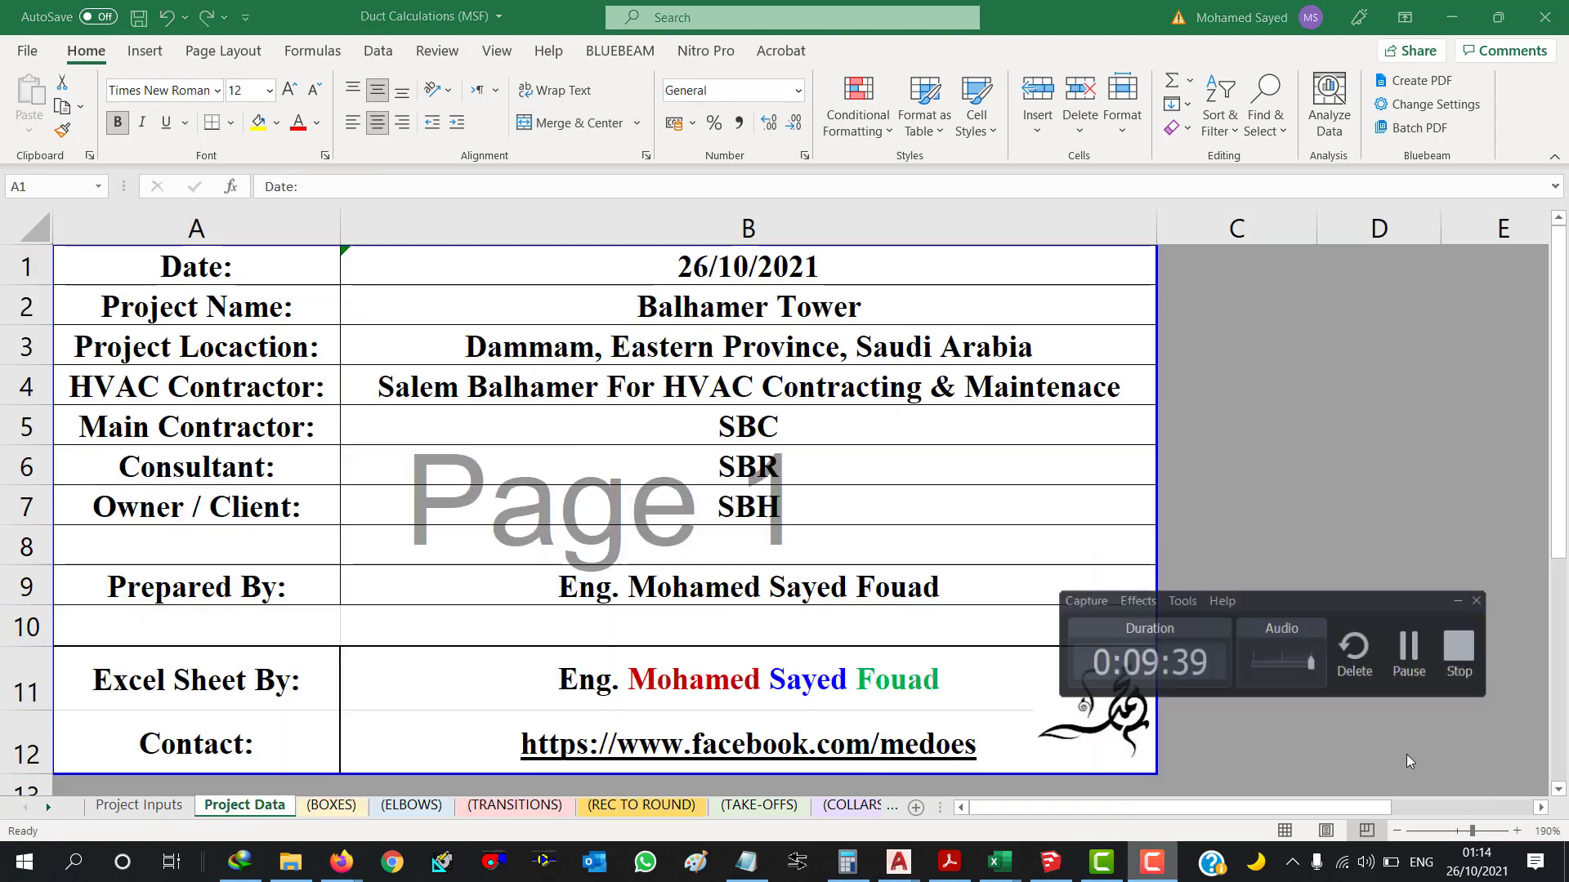